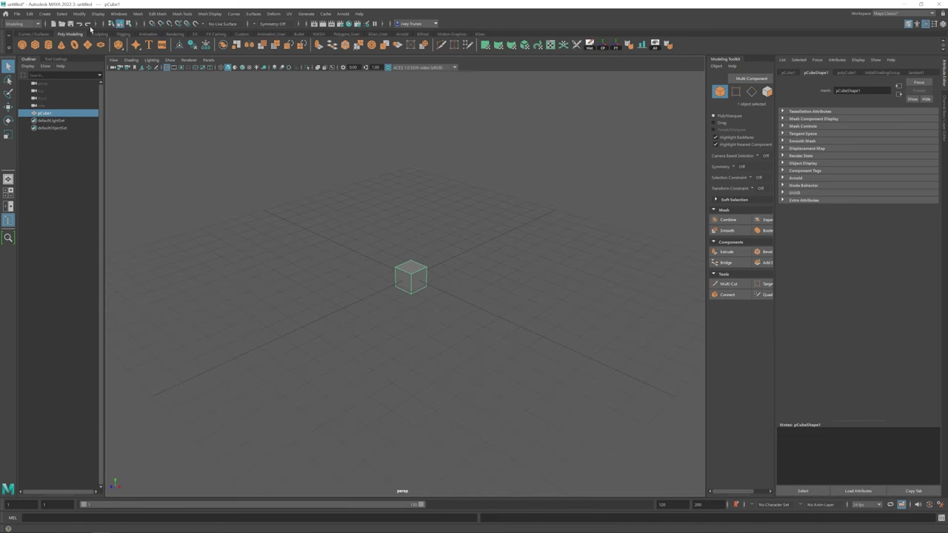
# Step: Save the Maya preferences, view polyCube1's creation attributes, then switch the right panel to the Channel Box
pyautogui.click(118, 13)
pyautogui.moveTo(153, 95)
pyautogui.click(212, 99)
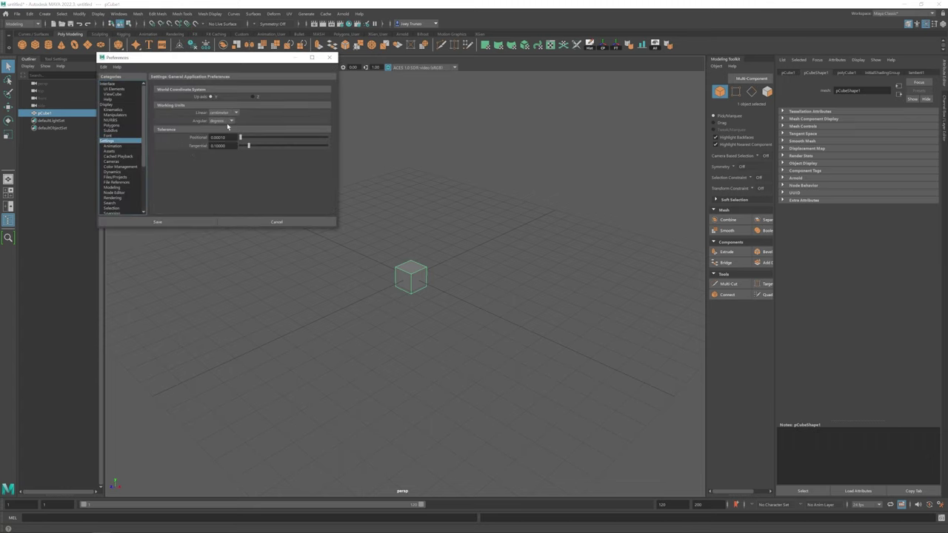
pyautogui.click(331, 58)
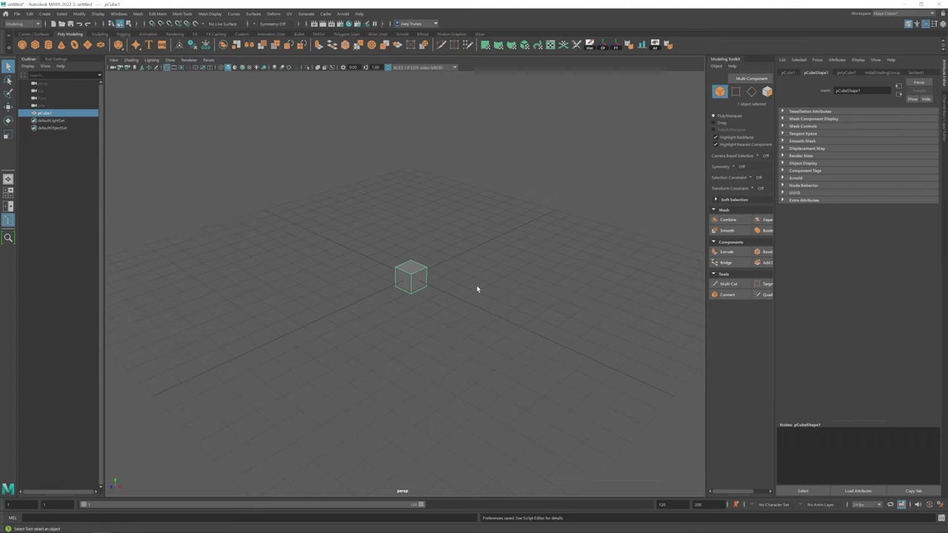
pyautogui.click(846, 72)
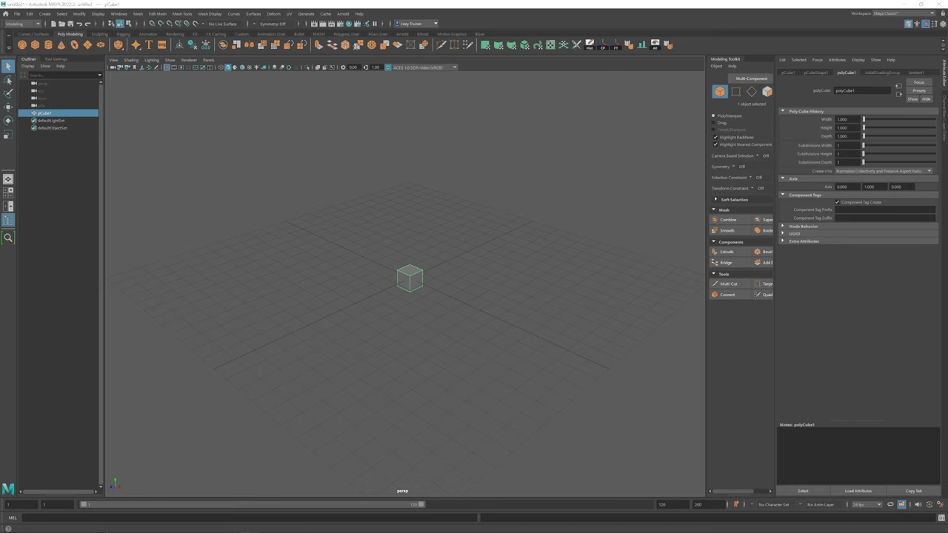
pyautogui.click(945, 117)
# Step: Scale the cube to Scale Z about 16 with larger Scale X and Y, forming a thick slab
pyautogui.press('Return')
pyautogui.keyDown('alt'); pyautogui.moveTo(436, 226); pyautogui.dragTo(511, 244); pyautogui.keyUp('alt')
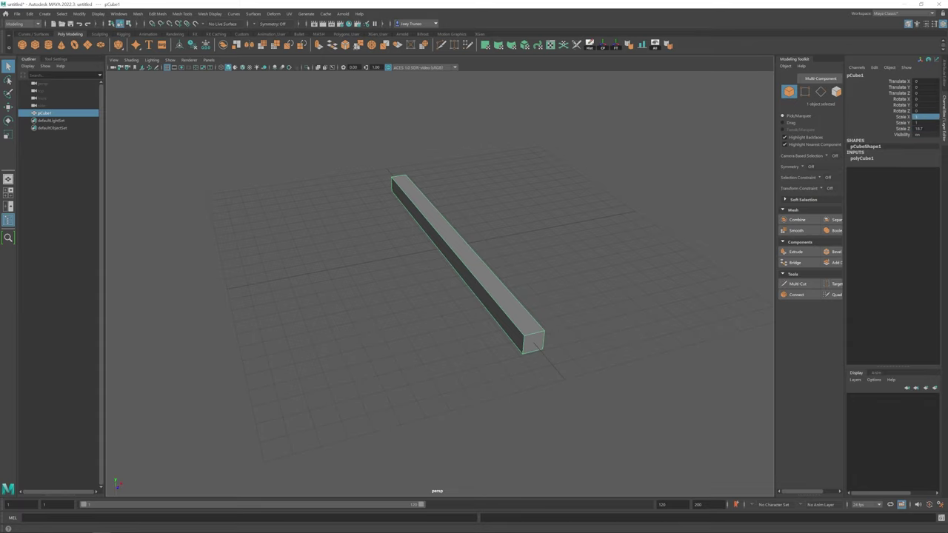
pyautogui.press('Return')
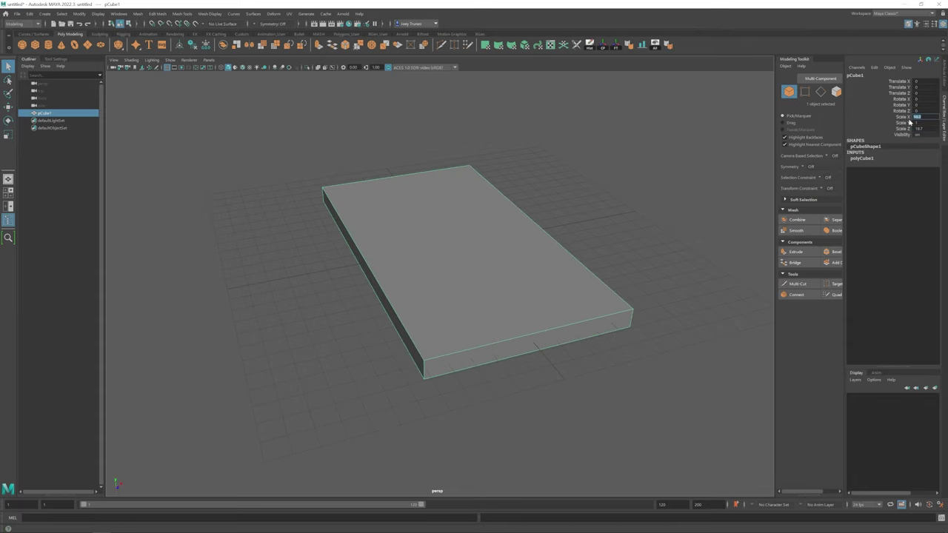
pyautogui.press('Return')
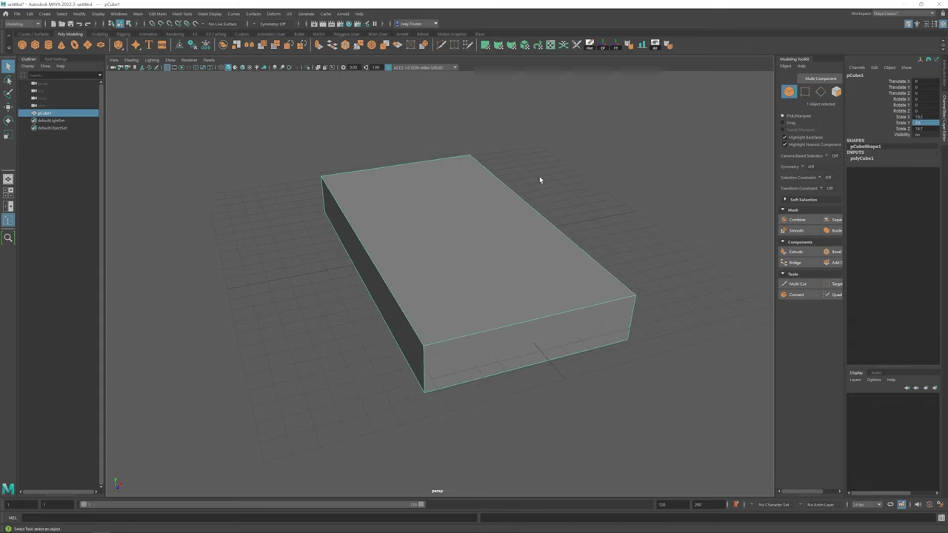
pyautogui.keyDown('alt'); pyautogui.moveTo(541, 180); pyautogui.dragTo(449, 241); pyautogui.keyUp('alt')
pyautogui.keyDown('alt'); pyautogui.moveTo(449, 241); pyautogui.dragTo(448, 274, button='right'); pyautogui.keyUp('alt')
pyautogui.keyDown('alt'); pyautogui.moveTo(449, 274); pyautogui.dragTo(374, 244); pyautogui.keyUp('alt')
pyautogui.keyDown('alt'); pyautogui.moveTo(399, 211); pyautogui.dragTo(428, 242); pyautogui.keyUp('alt')
# Step: Select four vertices on one side of the slab, then duplicate the box with Ctrl+D
pyautogui.moveTo(427, 242); pyautogui.dragTo(340, 225, button='right')
pyautogui.press('w')
pyautogui.moveTo(463, 182); pyautogui.dragTo(399, 263)
pyautogui.press('F8')
pyautogui.hotkey('ctrl', 'd')
# Step: Insert an edge loop across the box with Insert Edge Loop and scale it
pyautogui.click(182, 13)
pyautogui.click(196, 80)
pyautogui.doubleClick(8, 135)
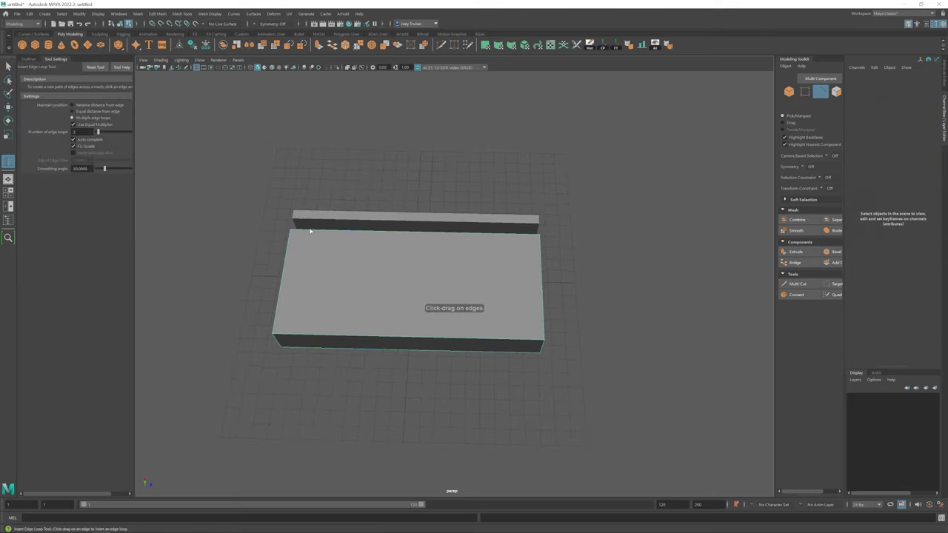
pyautogui.keyDown('ctrl'); pyautogui.click(452, 289); pyautogui.keyUp('ctrl')
pyautogui.moveTo(412, 289); pyautogui.dragTo(455, 275)
# Step: Extrude the box's side edges with Ctrl+E and push the strip into its side
pyautogui.click(459, 275)
pyautogui.hotkey('ctrl', 'e')
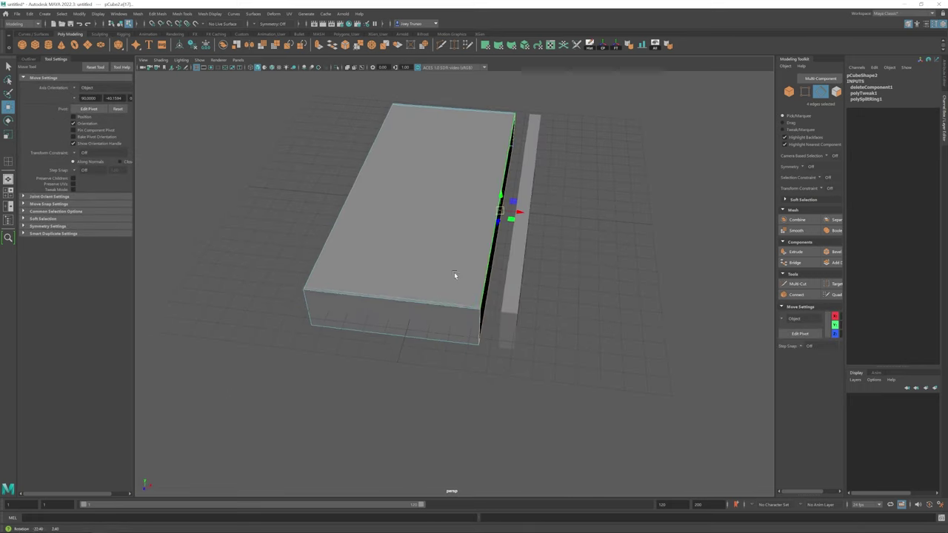
pyautogui.moveTo(524, 214); pyautogui.dragTo(518, 210)
pyautogui.keyDown('alt'); pyautogui.moveTo(451, 209); pyautogui.dragTo(536, 244); pyautogui.keyUp('alt')
pyautogui.click(474, 237)
# Step: Insert an edge loop near the box's end and scale it along Z to about 3
pyautogui.click(181, 13)
pyautogui.click(200, 71)
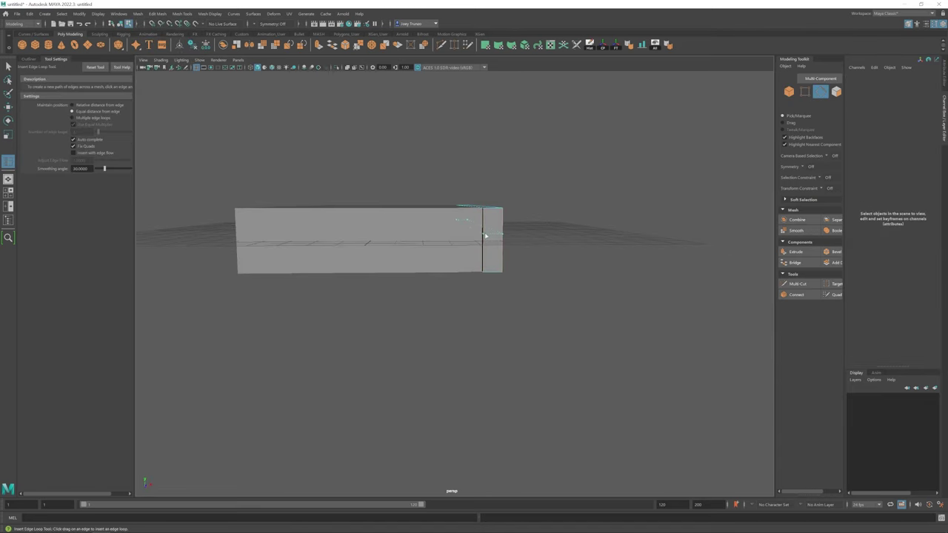
pyautogui.click(485, 236)
pyautogui.keyDown('alt'); pyautogui.moveTo(485, 236); pyautogui.dragTo(326, 222); pyautogui.keyUp('alt')
pyautogui.click(181, 13)
pyautogui.click(200, 74)
pyautogui.press('r')
pyautogui.moveTo(326, 222); pyautogui.dragTo(409, 257)
# Step: Delete the unneeded components, extrude the corner edges into a strip, and reselect the box
pyautogui.press('w')
pyautogui.press('Delete')
pyautogui.keyDown('alt'); pyautogui.moveTo(364, 195); pyautogui.dragTo(402, 265); pyautogui.keyUp('alt')
pyautogui.hotkey('ctrl', 'e')
pyautogui.keyDown('alt'); pyautogui.moveTo(421, 203); pyautogui.dragTo(412, 235); pyautogui.keyUp('alt')
pyautogui.click(138, 13)
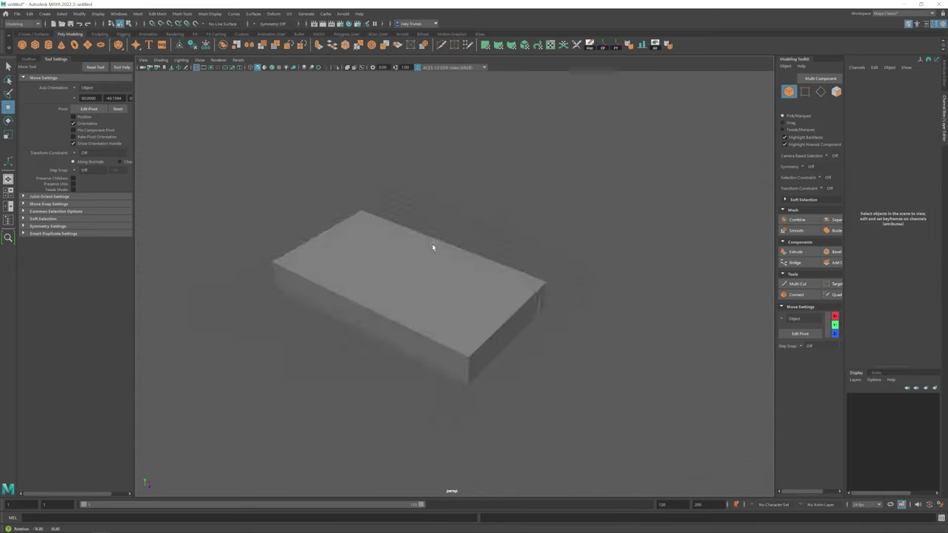
pyautogui.keyDown('alt'); pyautogui.moveTo(431, 244); pyautogui.dragTo(318, 60); pyautogui.keyUp('alt')
pyautogui.click(452, 294)
pyautogui.click(403, 292)
pyautogui.click(482, 283)
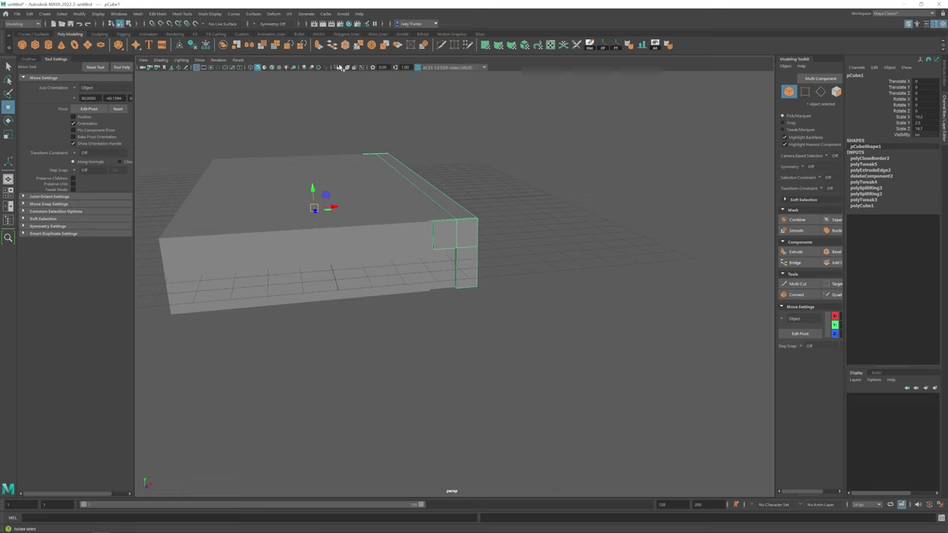
# Step: Isolate the long box and extrude its edge loop into a wide slab
pyautogui.click(339, 66)
pyautogui.keyDown('alt'); pyautogui.moveTo(339, 67); pyautogui.dragTo(476, 244); pyautogui.keyUp('alt')
pyautogui.press('F11')
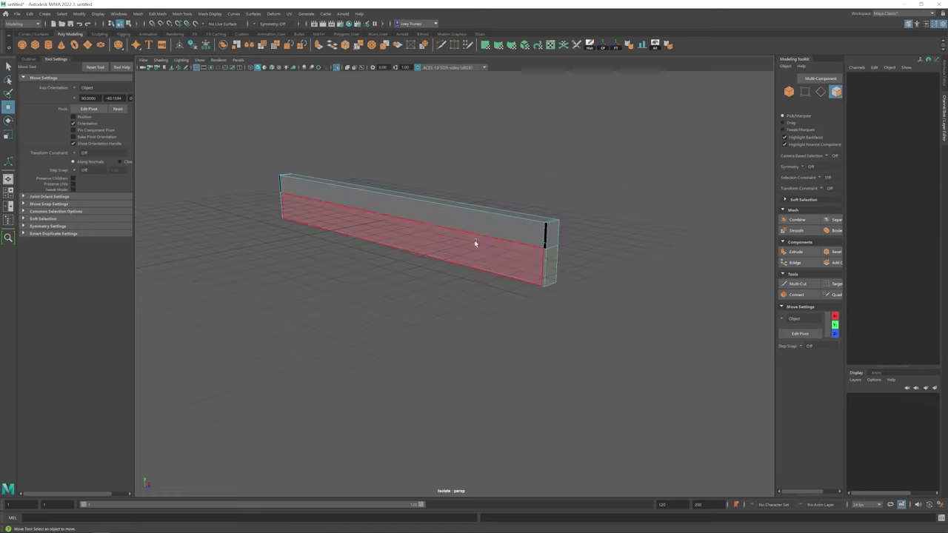
pyautogui.press('F10')
pyautogui.doubleClick(545, 261)
pyautogui.hotkey('ctrl', 'e')
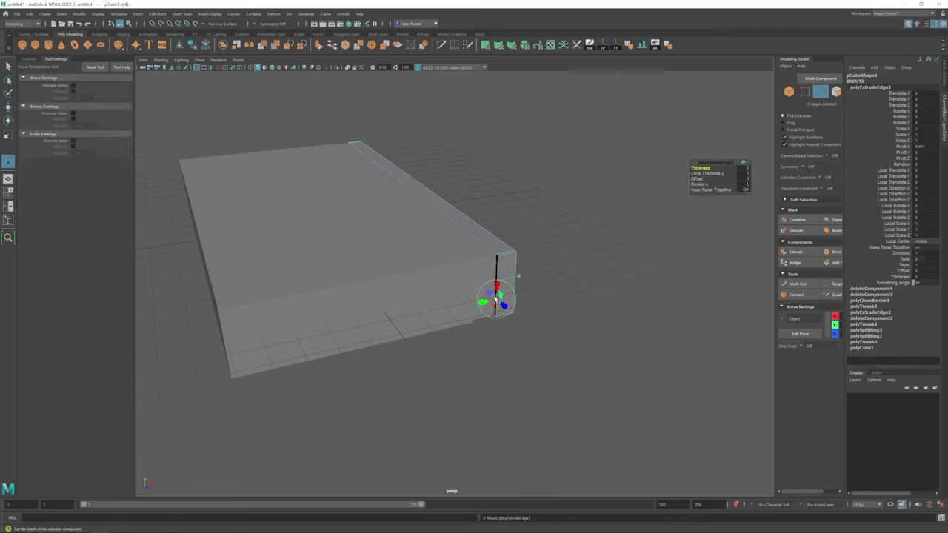
pyautogui.press('F8')
# Step: Fill the box's open boundary edge using Append to Polygon
pyautogui.keyDown('alt'); pyautogui.moveTo(417, 207); pyautogui.dragTo(344, 272); pyautogui.keyUp('alt')
pyautogui.click(181, 13)
pyautogui.click(199, 46)
pyautogui.click(492, 252)
pyautogui.press('Return')
# Step: Extrude the edges again along the top, then select the second box
pyautogui.keyDown('alt'); pyautogui.moveTo(607, 296); pyautogui.dragTo(436, 259); pyautogui.keyUp('alt')
pyautogui.hotkey('ctrl', 'e')
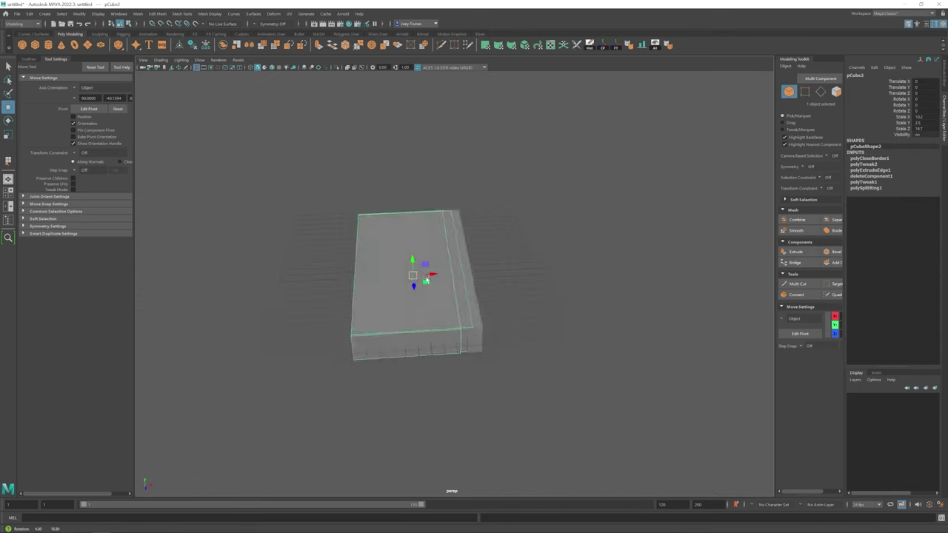
pyautogui.keyDown('alt'); pyautogui.moveTo(414, 222); pyautogui.dragTo(447, 300); pyautogui.keyUp('alt')
pyautogui.press('F8')
pyautogui.click(382, 283)
# Step: Insert and scale an edge loop across pCube2, then select one loop's vertices
pyautogui.click(187, 13)
pyautogui.click(196, 68)
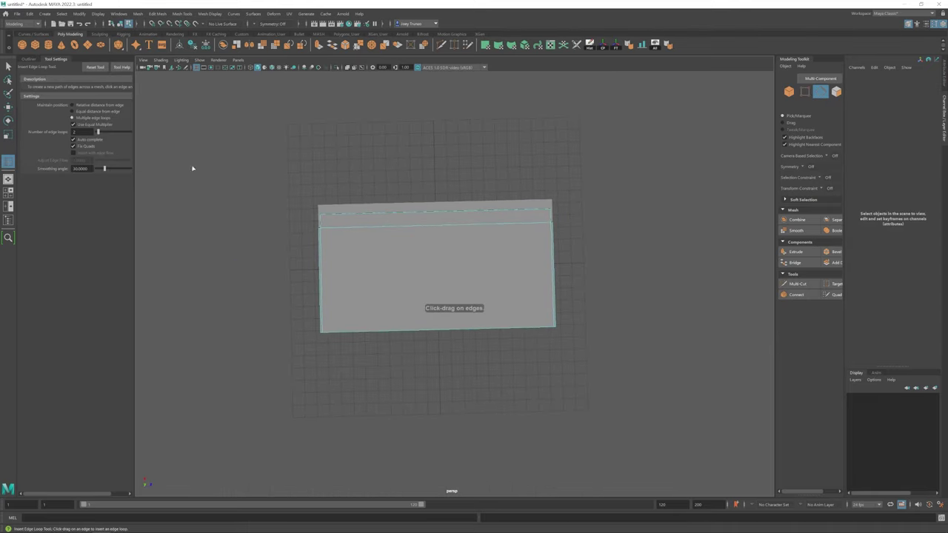
pyautogui.click(436, 251)
pyautogui.press('r')
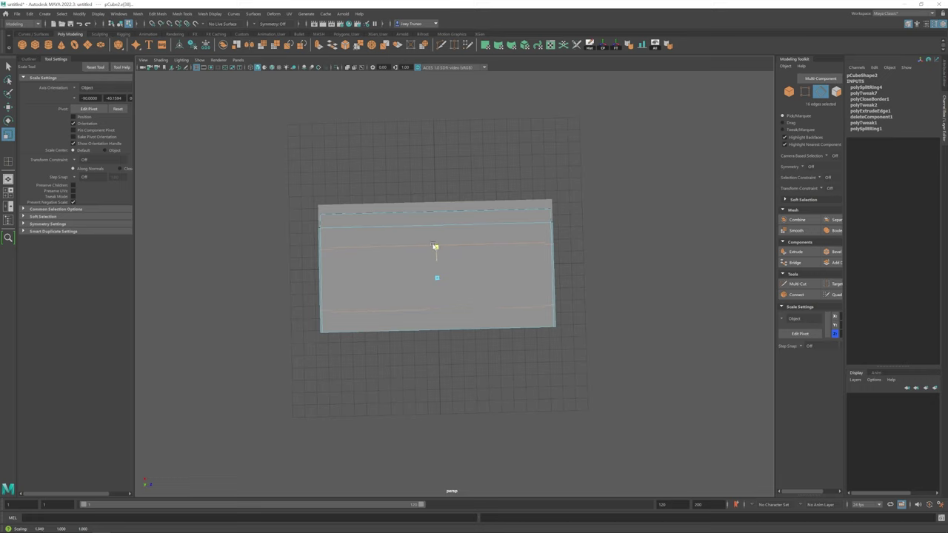
pyautogui.keyDown('alt'); pyautogui.moveTo(435, 243); pyautogui.dragTo(451, 276); pyautogui.keyUp('alt')
pyautogui.press('w')
pyautogui.press('F9')
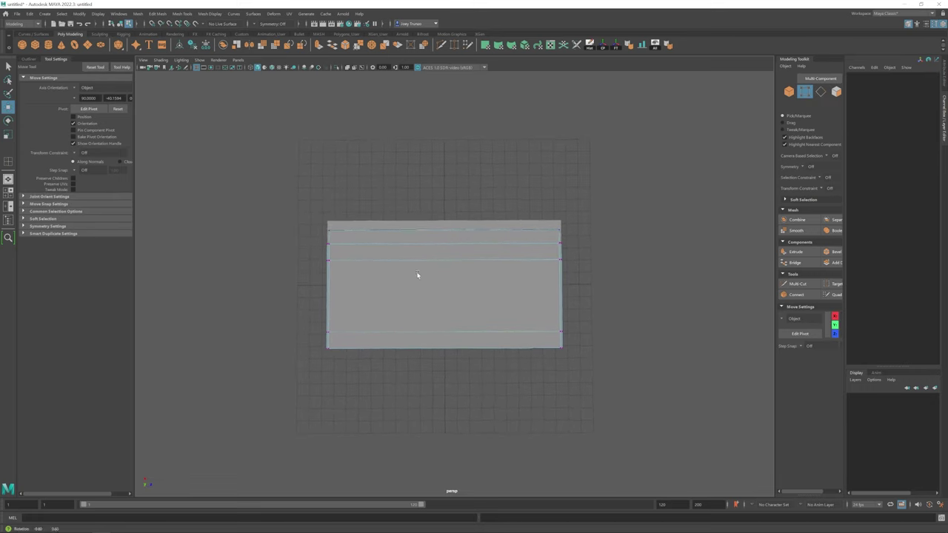
pyautogui.moveTo(315, 239); pyautogui.dragTo(574, 256)
pyautogui.scroll(3, 578, 178)
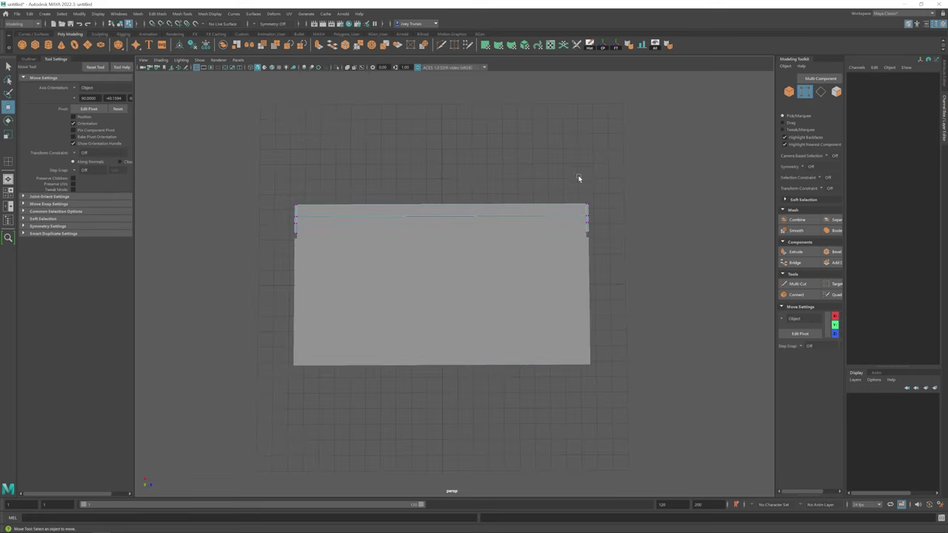
pyautogui.keyDown('alt'); pyautogui.moveTo(578, 177); pyautogui.dragTo(519, 296); pyautogui.keyUp('alt')
pyautogui.press('F8')
# Step: Add two more edge loops near pCube2's top, scaling them, and reposition a lower vertex loop
pyautogui.click(182, 13)
pyautogui.click(196, 68)
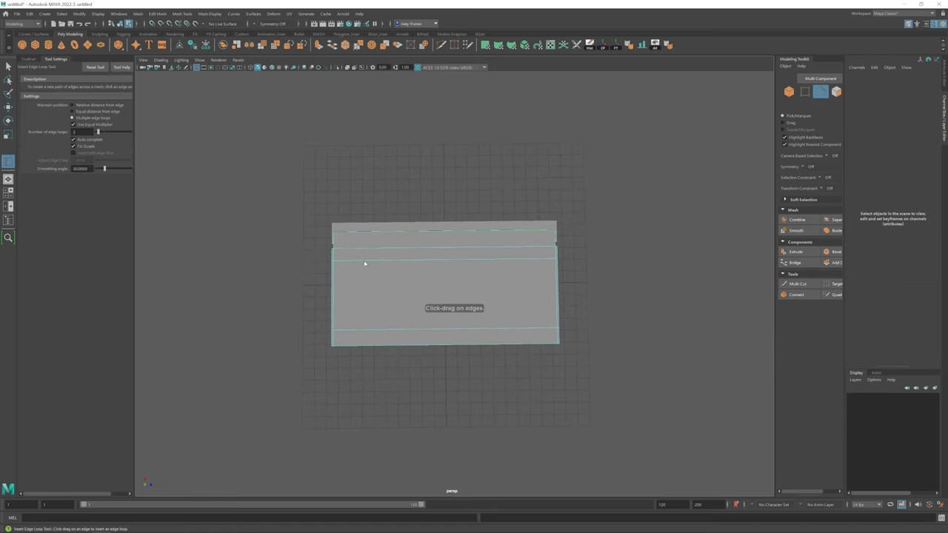
pyautogui.click(363, 261)
pyautogui.press('r')
pyautogui.press('g')
pyautogui.click(381, 264)
pyautogui.press('r')
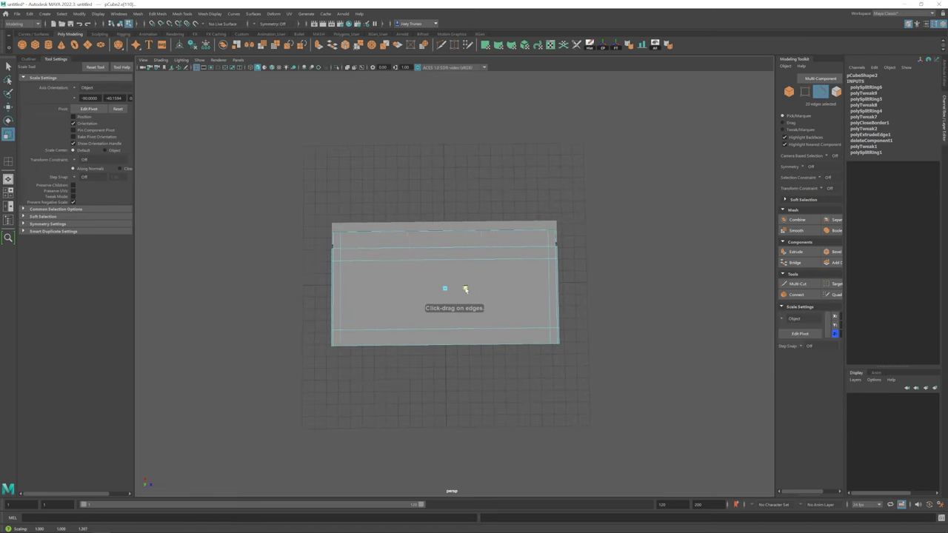
pyautogui.hotkey('ctrl', 'F9')
pyautogui.press('w')
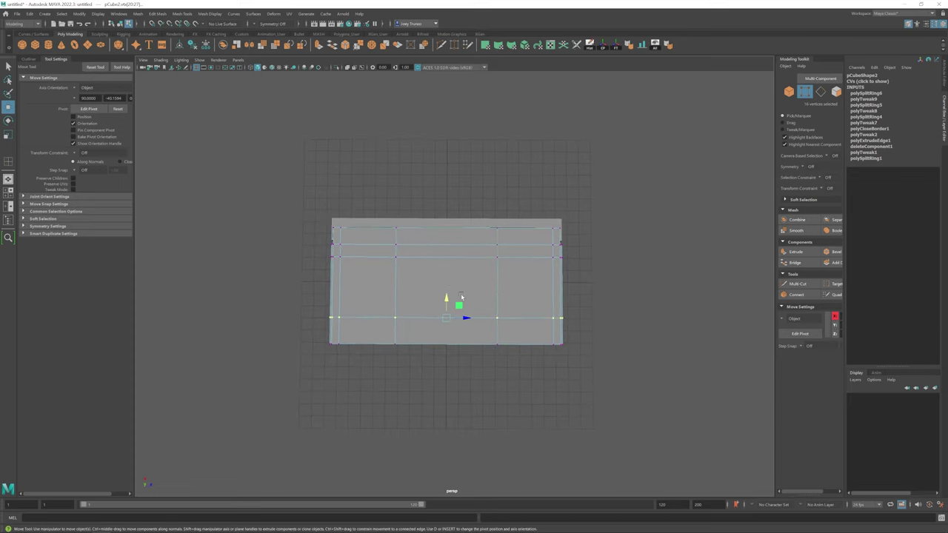
pyautogui.scroll(2, 515, 300)
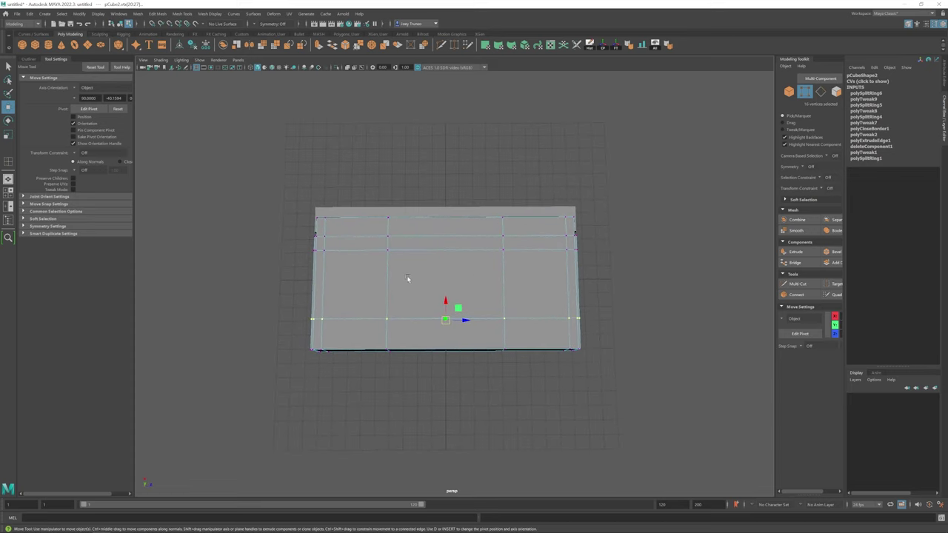
pyautogui.scroll(2, 430, 284)
pyautogui.keyDown('alt'); pyautogui.moveTo(375, 235); pyautogui.dragTo(449, 252); pyautogui.keyUp('alt')
# Step: Delete the left and right top faces to open two holes in the box
pyautogui.press('F11')
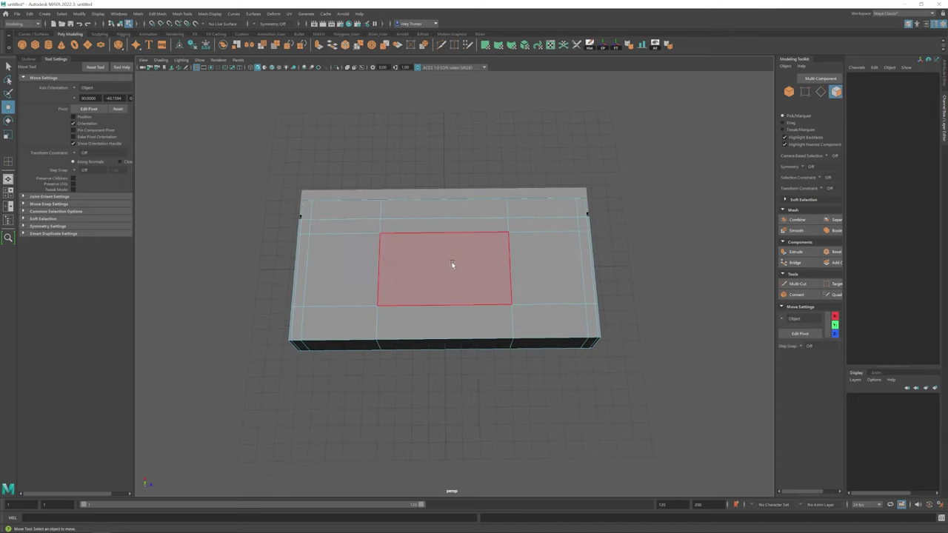
pyautogui.click(346, 267)
pyautogui.keyDown('shift'); pyautogui.click(538, 262); pyautogui.keyUp('shift')
pyautogui.press('Delete')
pyautogui.press('F8')
# Step: Insert edge loops and scale the openings' vertices inward along X, angling their outer corners
pyautogui.click(596, 274)
pyautogui.keyDown('alt'); pyautogui.moveTo(629, 286); pyautogui.dragTo(563, 245); pyautogui.keyUp('alt')
pyautogui.click(181, 13)
pyautogui.click(198, 71)
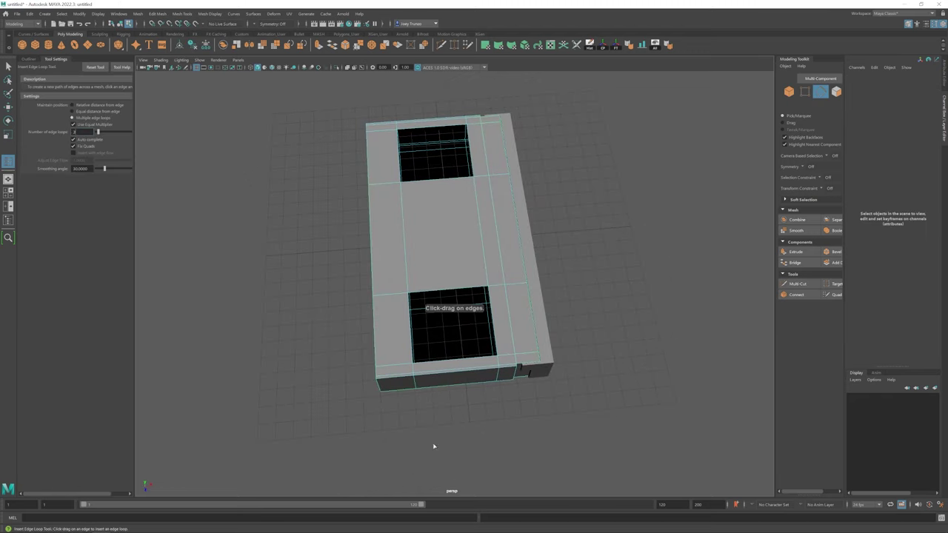
pyautogui.keyDown('alt'); pyautogui.moveTo(434, 444); pyautogui.dragTo(493, 296); pyautogui.keyUp('alt')
pyautogui.press('F9')
pyautogui.press('w')
pyautogui.click(303, 275)
pyautogui.press('r')
pyautogui.press('F8')
pyautogui.click(455, 256)
# Step: Select a row of 16 vertices on the box's top in vertex mode
pyautogui.press('w')
pyautogui.keyDown('alt'); pyautogui.moveTo(454, 256); pyautogui.dragTo(450, 275); pyautogui.keyUp('alt')
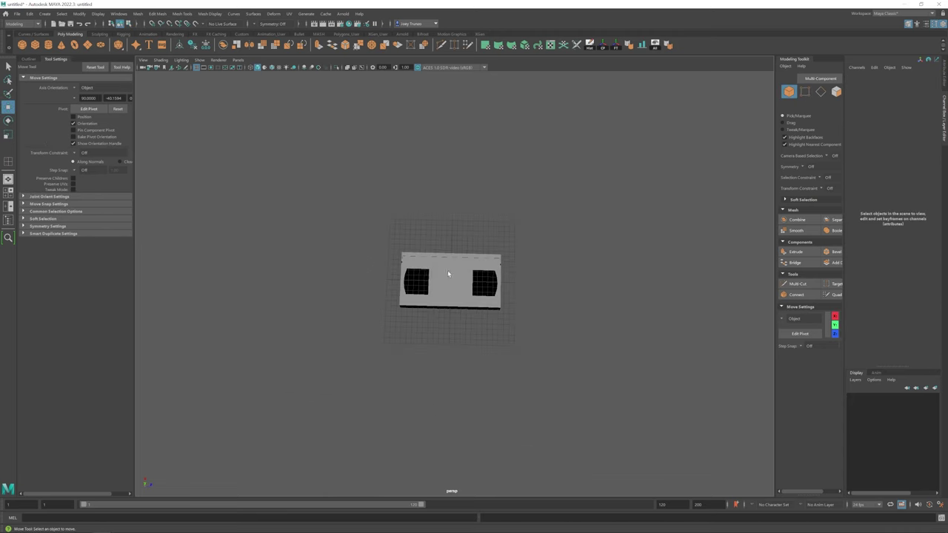
pyautogui.scroll(3, 447, 307)
pyautogui.keyDown('alt'); pyautogui.moveTo(447, 308); pyautogui.dragTo(453, 300); pyautogui.keyUp('alt')
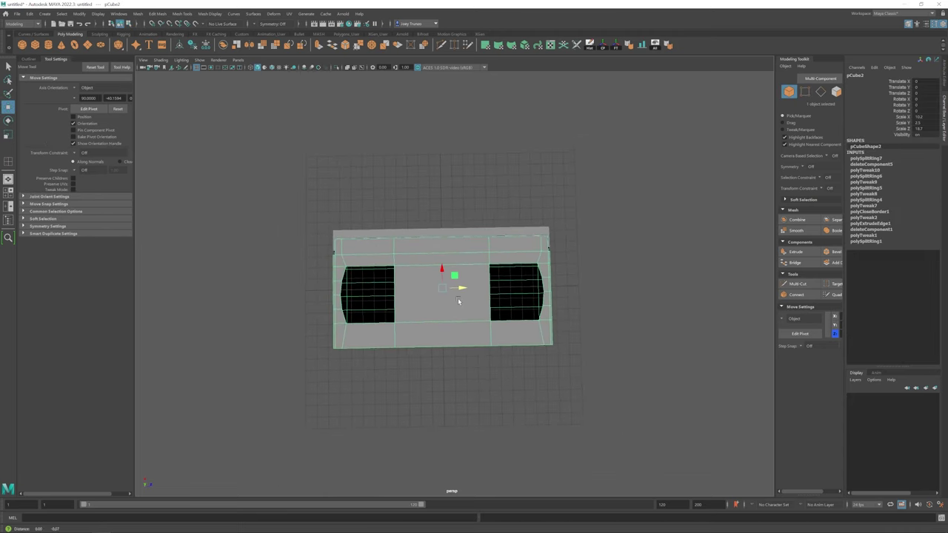
pyautogui.scroll(-1, 454, 298)
pyautogui.press('F8')
pyautogui.moveTo(306, 226); pyautogui.dragTo(277, 226)
pyautogui.press('F8')
# Step: Insert and scale an edge loop across the middle of the box
pyautogui.keyDown('alt'); pyautogui.moveTo(525, 185); pyautogui.dragTo(417, 245); pyautogui.keyUp('alt')
pyautogui.click(428, 298)
pyautogui.click(182, 13)
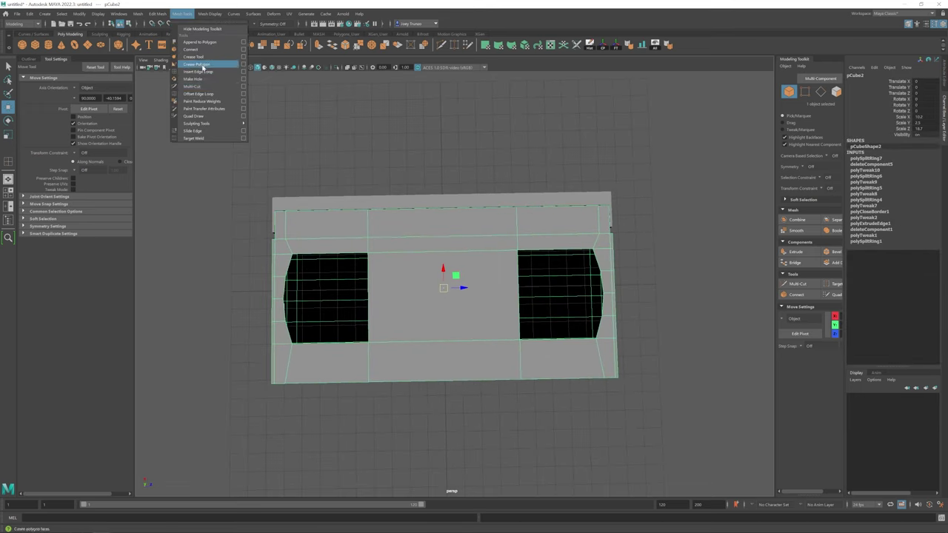
pyautogui.click(196, 63)
pyautogui.click(399, 253)
pyautogui.press('r')
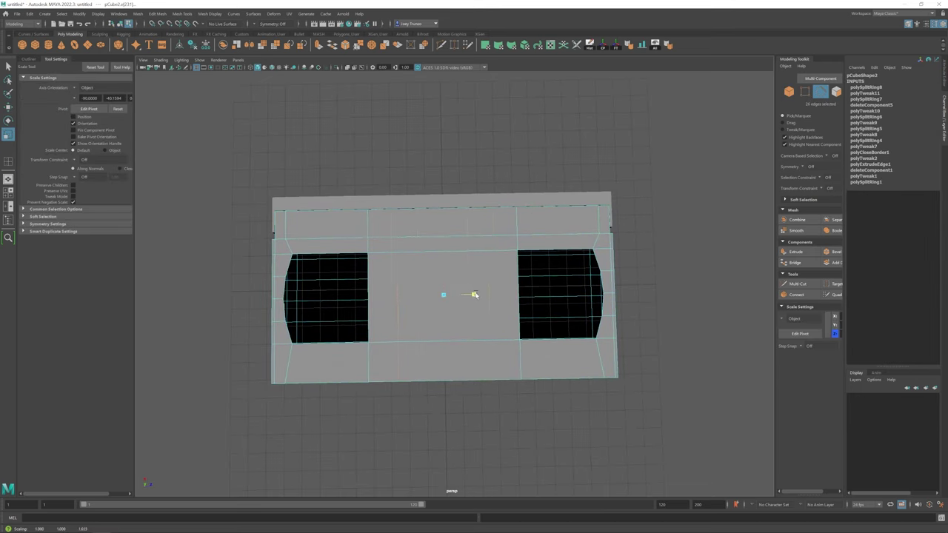
pyautogui.press('w')
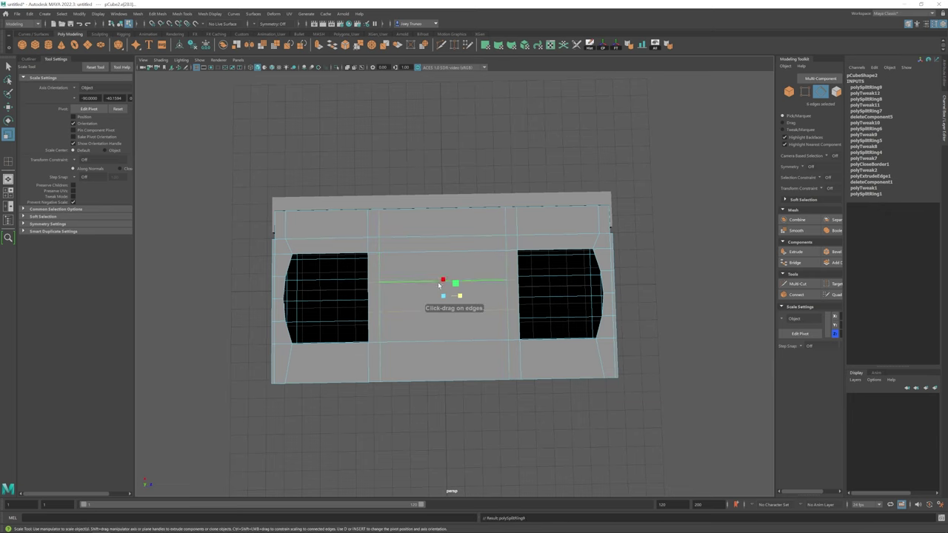
pyautogui.click(444, 308)
pyautogui.keyDown('alt'); pyautogui.moveTo(444, 308); pyautogui.dragTo(468, 343); pyautogui.keyUp('alt')
pyautogui.click(467, 343)
# Step: Select the cassette housing mesh from the front and switch it to face mode
pyautogui.scroll(-3, 469, 401)
pyautogui.keyDown('alt'); pyautogui.moveTo(469, 400); pyautogui.dragTo(568, 409); pyautogui.keyUp('alt')
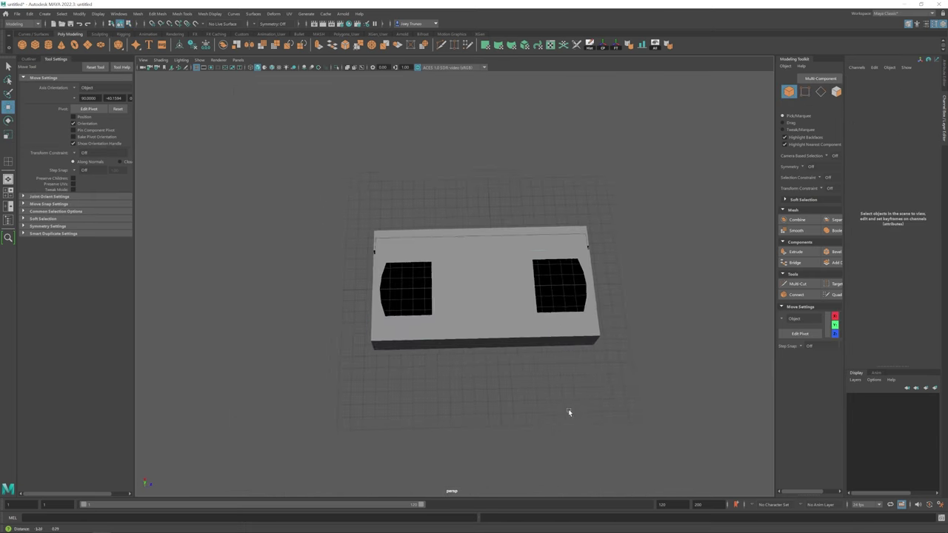
pyautogui.click(493, 360)
pyautogui.scroll(3, 479, 308)
pyautogui.rightClick(444, 281)
pyautogui.click(445, 283)
pyautogui.keyDown('alt'); pyautogui.moveTo(445, 283); pyautogui.dragTo(348, 258); pyautogui.keyUp('alt')
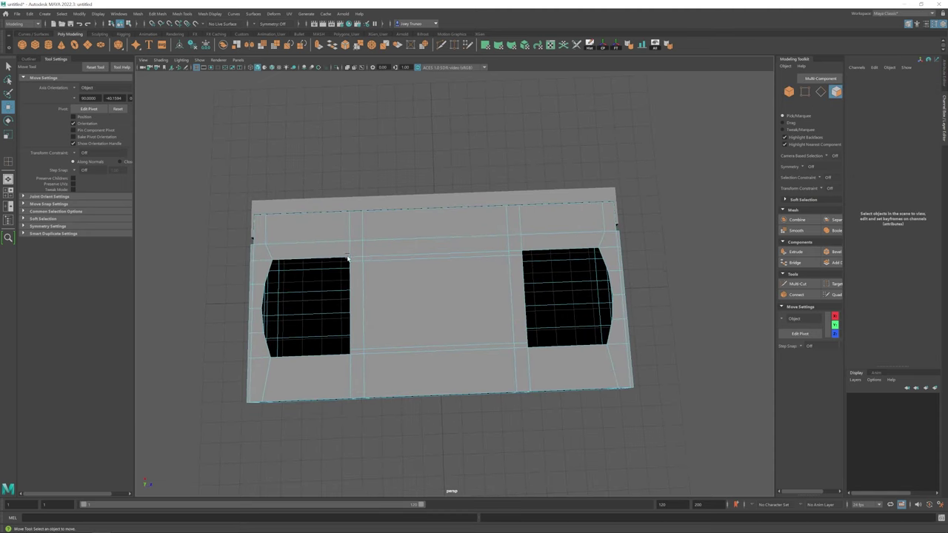
# Step: Select the top and bottom band face loops, then begin saving the scene as VHS.mb
pyautogui.doubleClick(616, 240)
pyautogui.keyDown('shift'); pyautogui.doubleClick(259, 368); pyautogui.keyUp('shift')
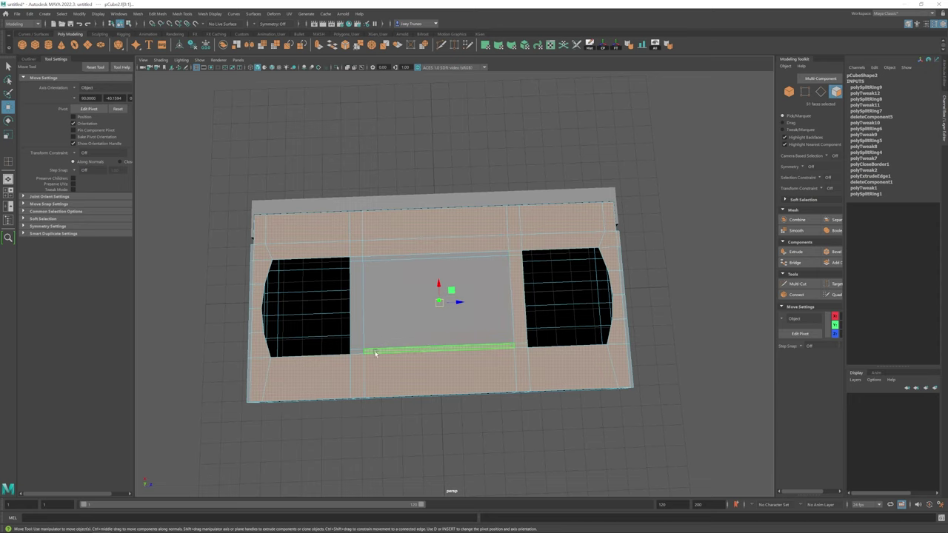
pyautogui.scroll(-3, 391, 257)
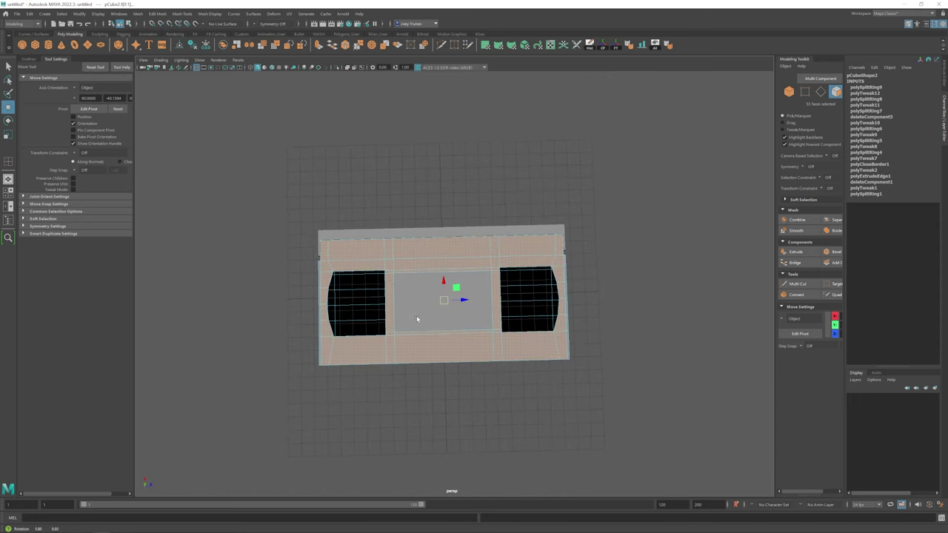
pyautogui.keyDown('alt'); pyautogui.moveTo(456, 334); pyautogui.dragTo(278, 258); pyautogui.keyUp('alt')
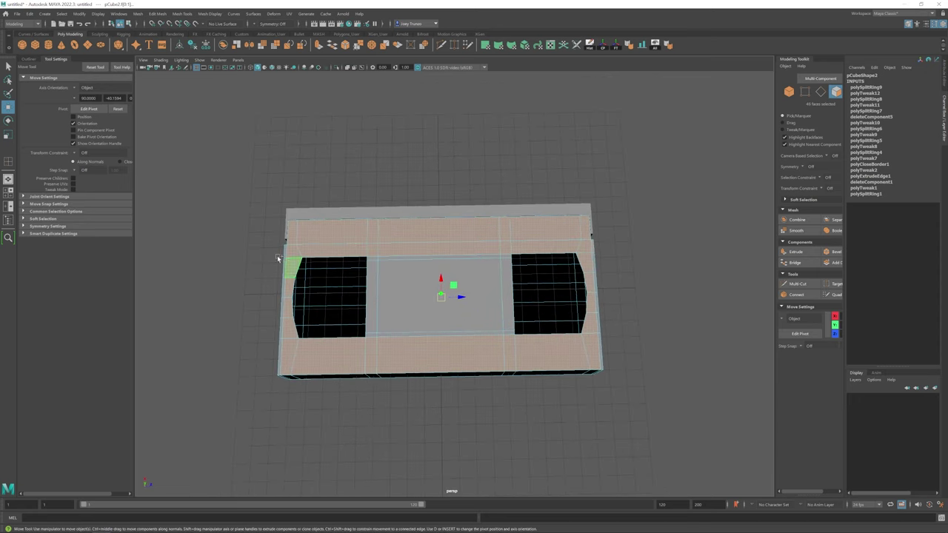
pyautogui.keyDown('alt'); pyautogui.moveTo(592, 254); pyautogui.dragTo(475, 288); pyautogui.keyUp('alt')
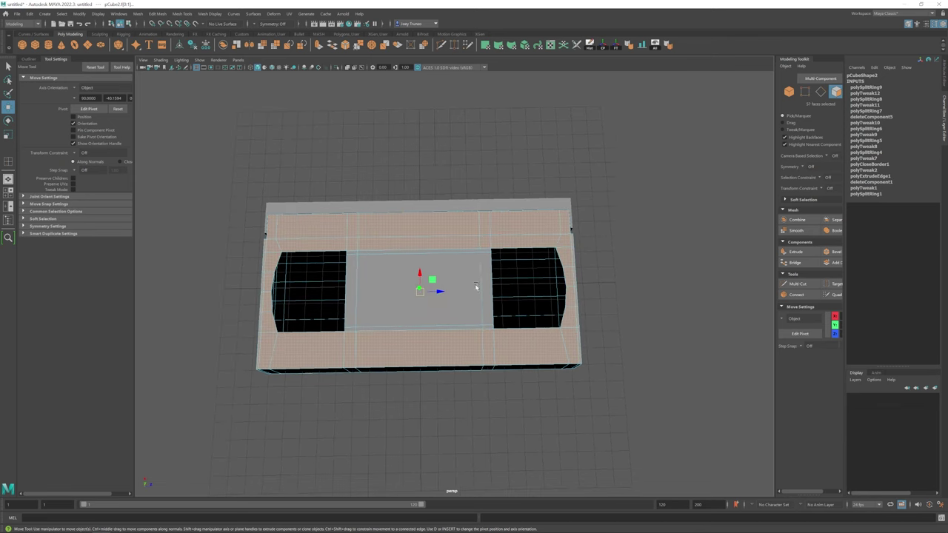
pyautogui.click(16, 14)
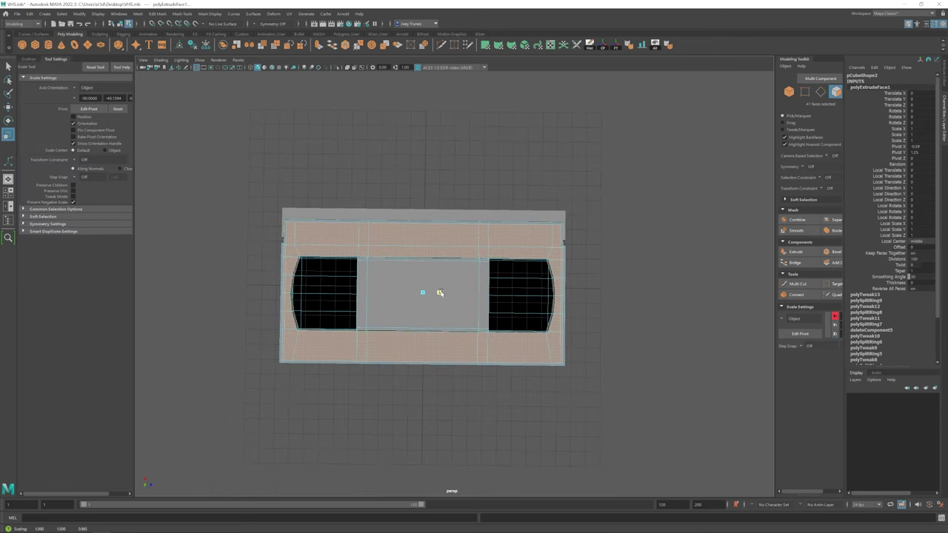
# Step: Isolate the selected housing faces, then show the whole housing again in edge mode
pyautogui.keyDown('alt'); pyautogui.moveTo(428, 286); pyautogui.dragTo(304, 100); pyautogui.keyUp('alt')
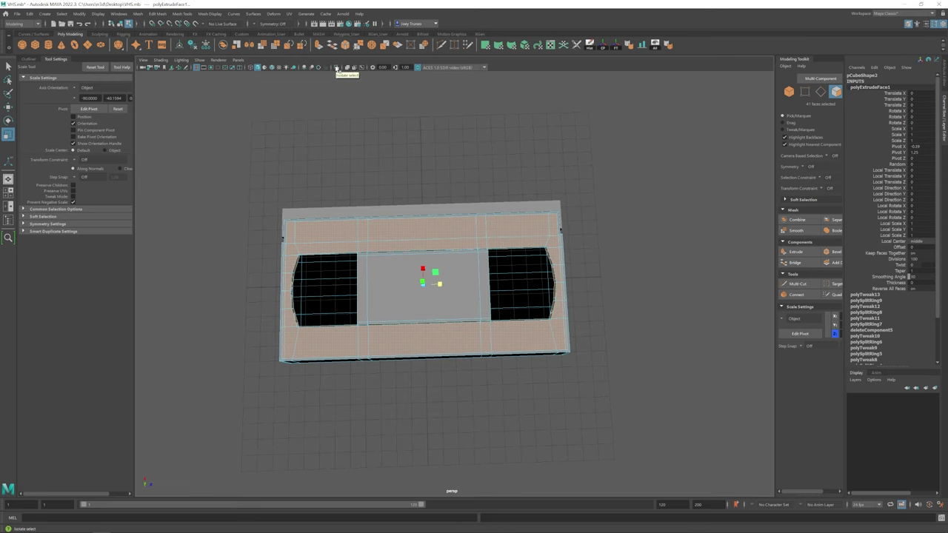
pyautogui.click(337, 68)
pyautogui.press('F10')
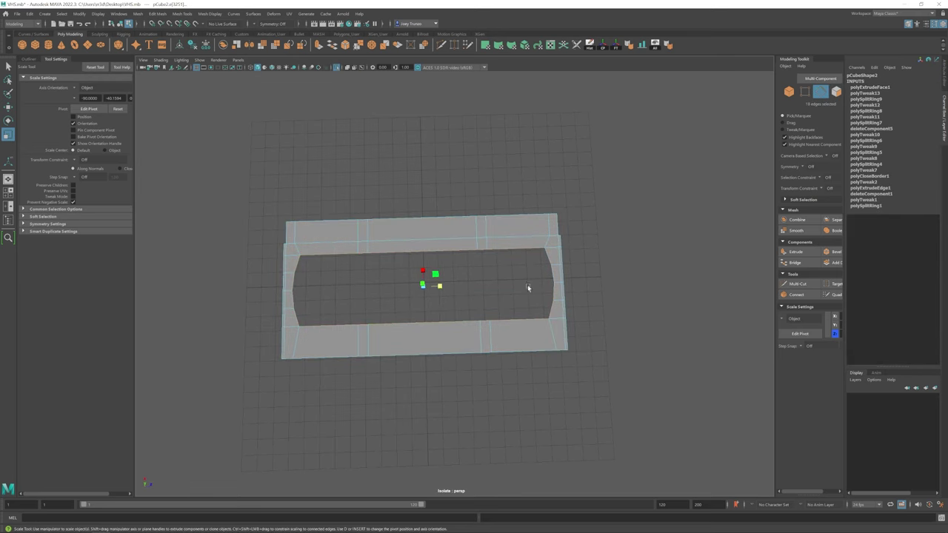
pyautogui.hotkey('ctrl', '1')
pyautogui.scroll(3, 411, 270)
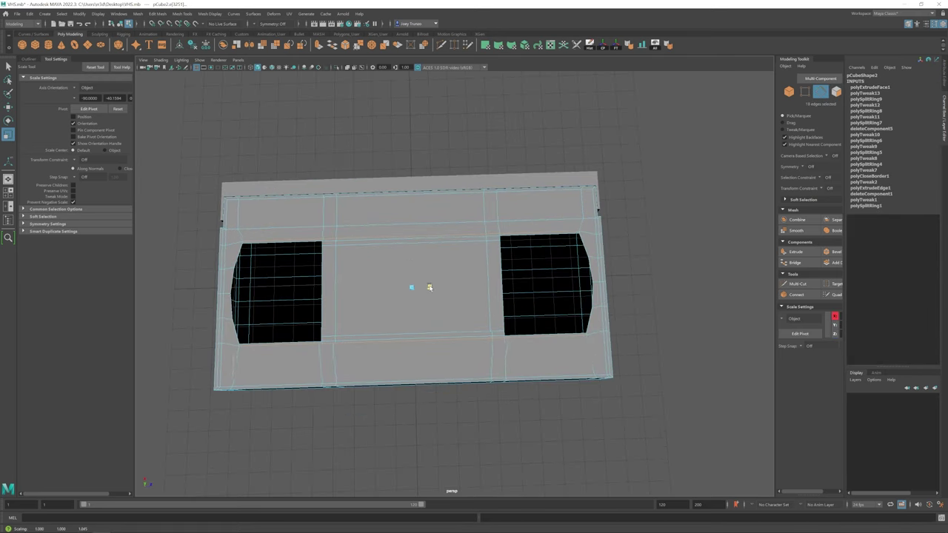
pyautogui.keyDown('alt'); pyautogui.moveTo(424, 289); pyautogui.dragTo(407, 352); pyautogui.keyUp('alt')
# Step: Select the housing's top edges and extrude them with Ctrl+E
pyautogui.click(411, 237)
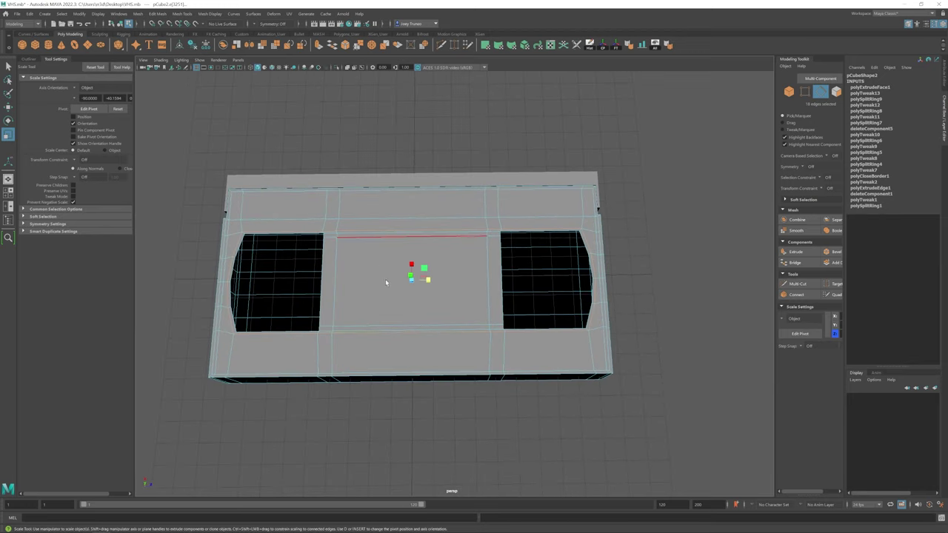
pyautogui.press('w')
pyautogui.hotkey('ctrl', 'a')
pyautogui.scroll(1, 332, 263)
pyautogui.press('r')
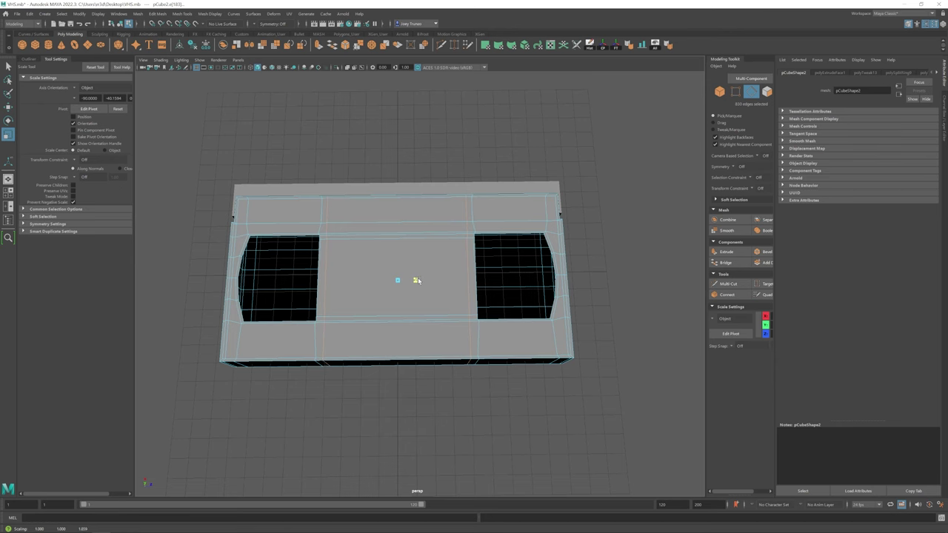
pyautogui.press('w')
pyautogui.scroll(-2, 417, 280)
pyautogui.keyDown('alt'); pyautogui.moveTo(444, 297); pyautogui.dragTo(501, 311); pyautogui.keyUp('alt')
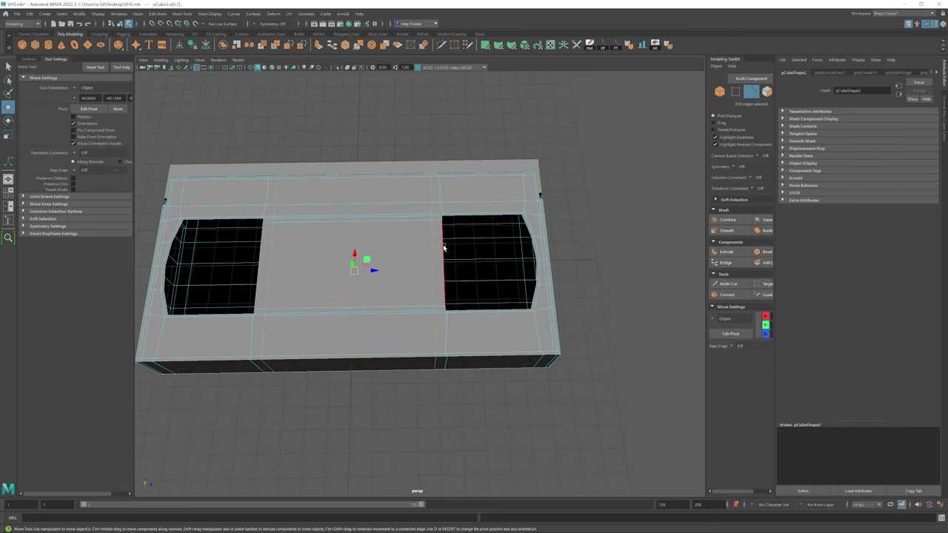
pyautogui.keyDown('alt'); pyautogui.moveTo(263, 256); pyautogui.dragTo(407, 282); pyautogui.keyUp('alt')
pyautogui.hotkey('ctrl', 'e')
# Step: Select the edge loop around the hole corner and undo the trial bevel
pyautogui.scroll(5, 407, 282)
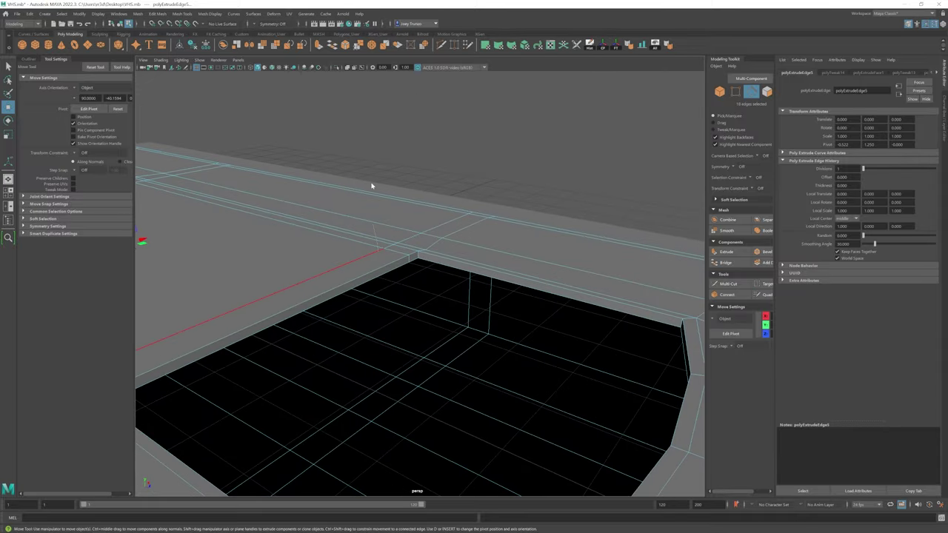
pyautogui.click(367, 315)
pyautogui.press('f')
pyautogui.keyDown('alt'); pyautogui.moveTo(367, 315); pyautogui.dragTo(482, 323); pyautogui.keyUp('alt')
pyautogui.doubleClick(464, 332)
pyautogui.hotkey('ctrl', 'z')
pyautogui.scroll(-5, 482, 323)
pyautogui.keyDown('alt'); pyautogui.moveTo(546, 348); pyautogui.dragTo(444, 311); pyautogui.keyUp('alt')
# Step: Return to edge selection with a close view of one window opening
pyautogui.click(218, 14)
pyautogui.press('F10')
pyautogui.scroll(5, 450, 245)
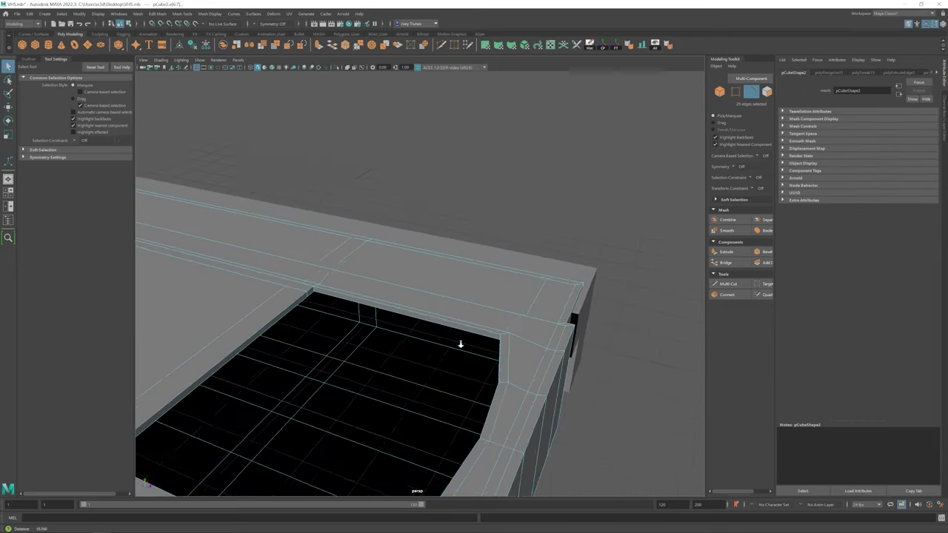
pyautogui.keyDown('alt'); pyautogui.moveTo(459, 343); pyautogui.dragTo(366, 332); pyautogui.keyUp('alt')
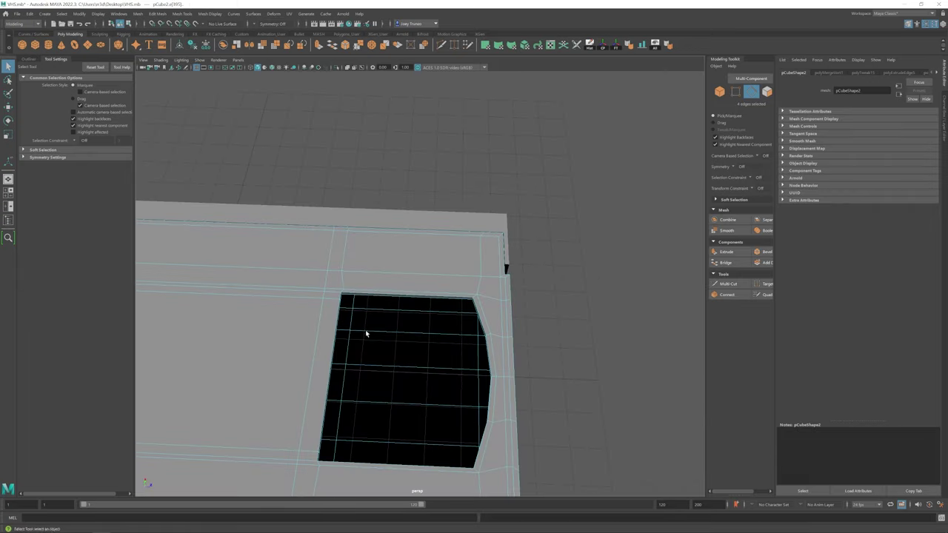
# Step: Bevel the selected hole-corner edges with Edit Mesh > Bevel
pyautogui.click(158, 14)
pyautogui.keyDown('alt'); pyautogui.moveTo(267, 311); pyautogui.dragTo(585, 237); pyautogui.keyUp('alt')
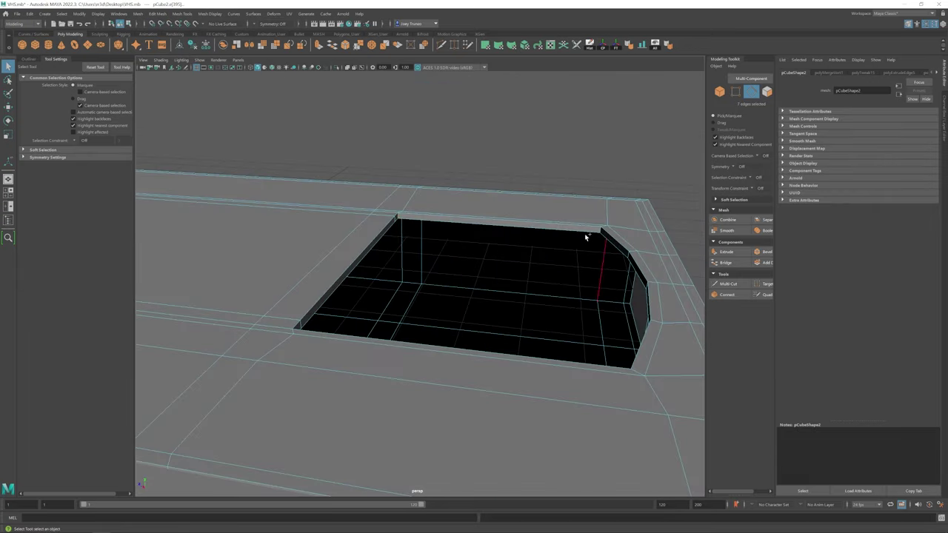
pyautogui.click(158, 14)
pyautogui.click(166, 41)
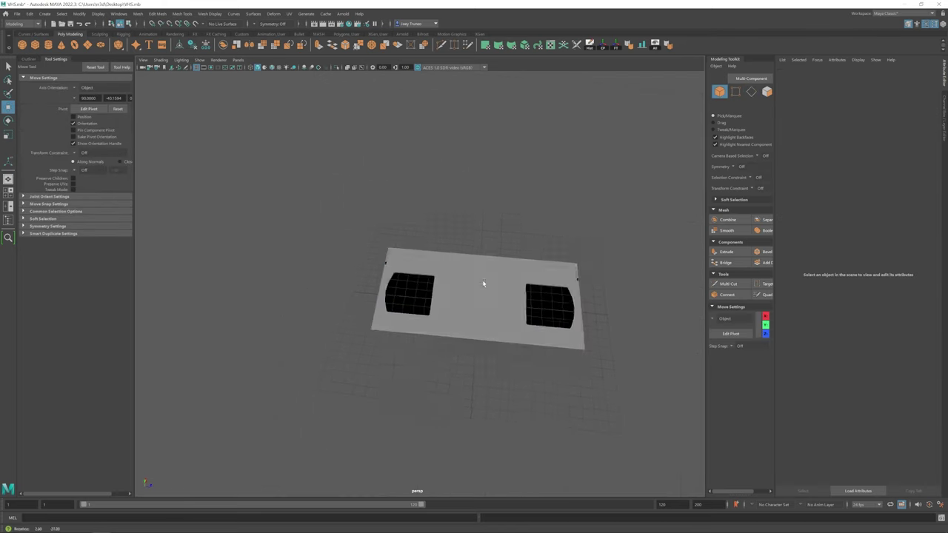
pyautogui.keyDown('alt'); pyautogui.moveTo(484, 282); pyautogui.dragTo(420, 239); pyautogui.keyUp('alt')
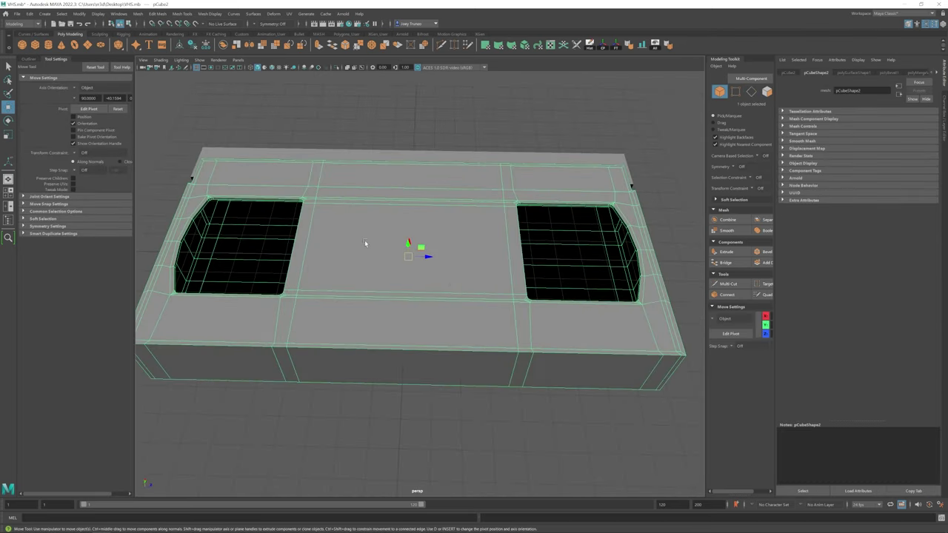
# Step: In face mode, select the face beside the left window and the strip along its top
pyautogui.press('F11')
pyautogui.click(269, 321)
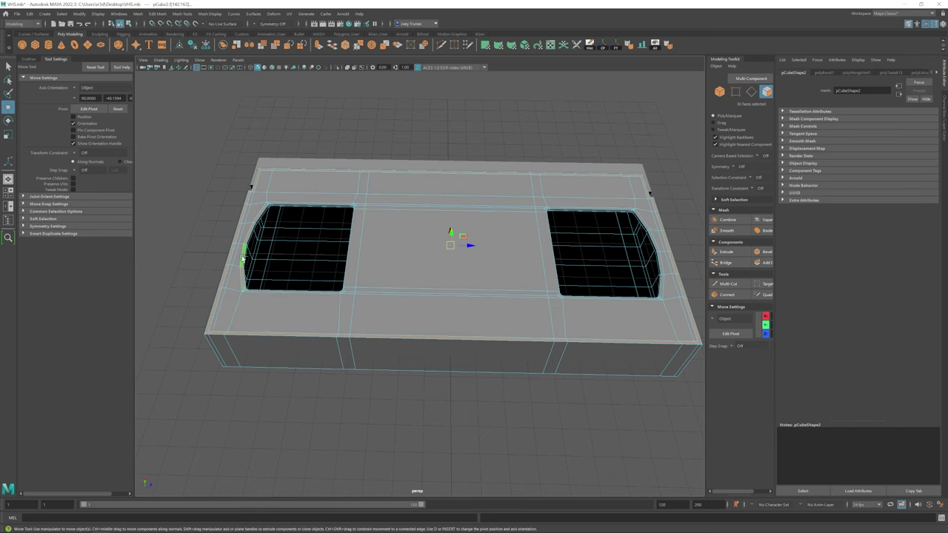
pyautogui.keyDown('alt'); pyautogui.moveTo(242, 259); pyautogui.dragTo(313, 268, button='right'); pyautogui.keyUp('alt')
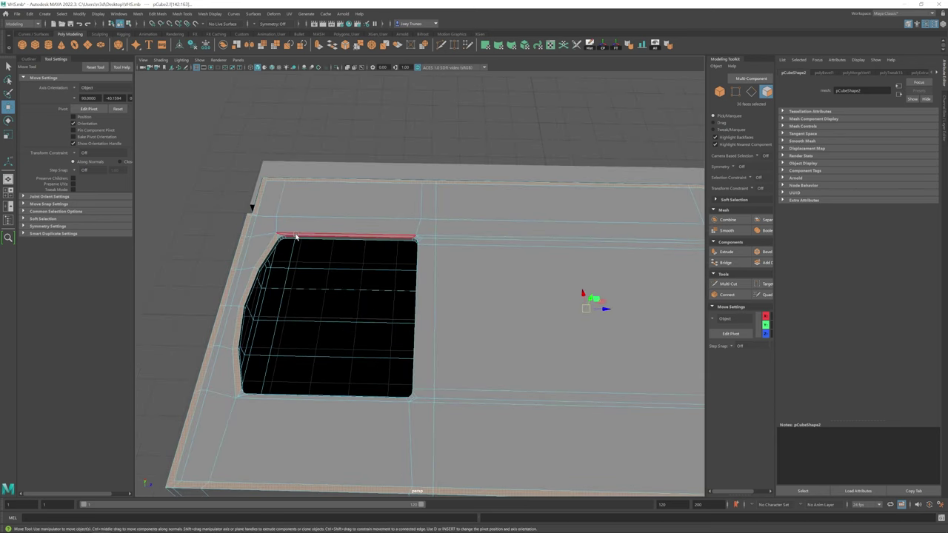
pyautogui.scroll(5, 295, 237)
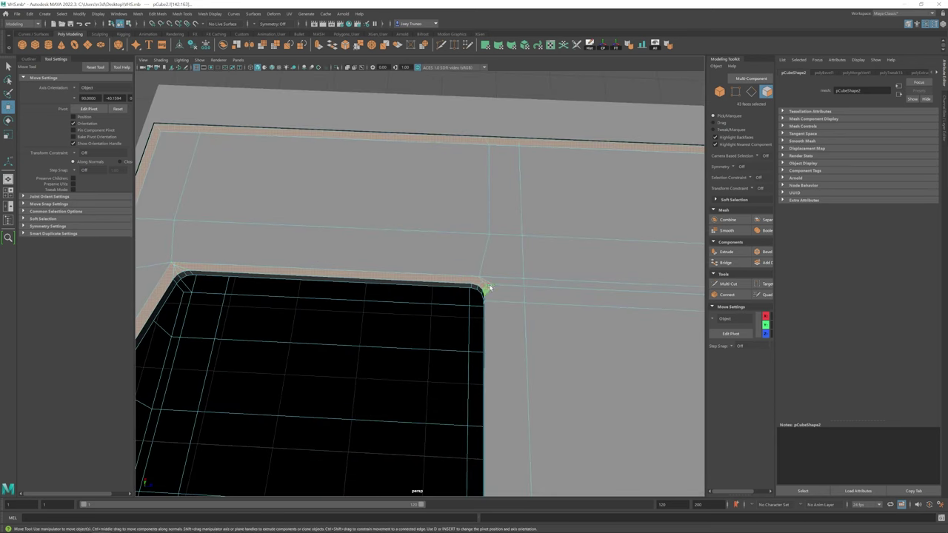
pyautogui.keyDown('shift'); pyautogui.click(488, 288); pyautogui.keyUp('shift')
pyautogui.press('f')
pyautogui.scroll(-5, 334, 290)
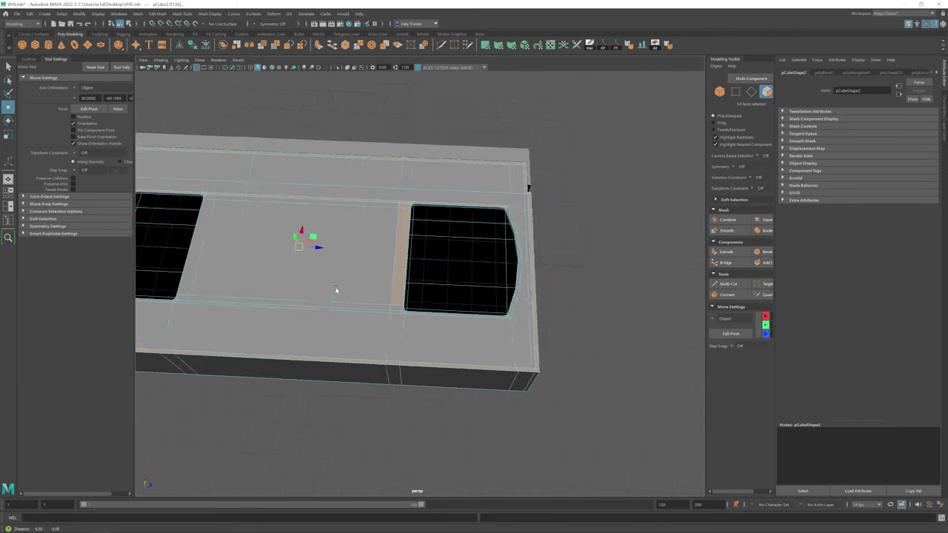
pyautogui.scroll(5, 563, 171)
# Step: Add the strips around the right window and below the left window to the selection
pyautogui.keyDown('shift'); pyautogui.click(563, 171); pyautogui.keyUp('shift')
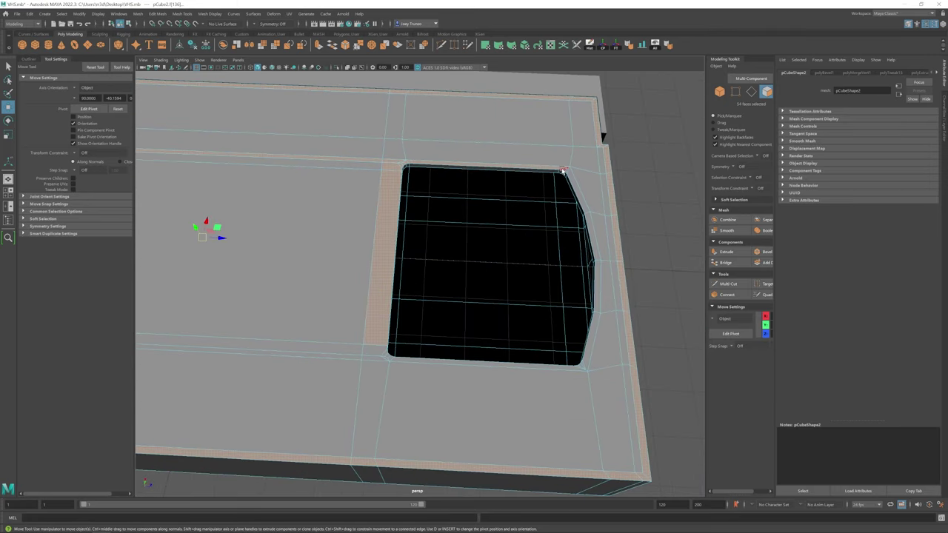
pyautogui.keyDown('shift'); pyautogui.click(598, 276); pyautogui.keyUp('shift')
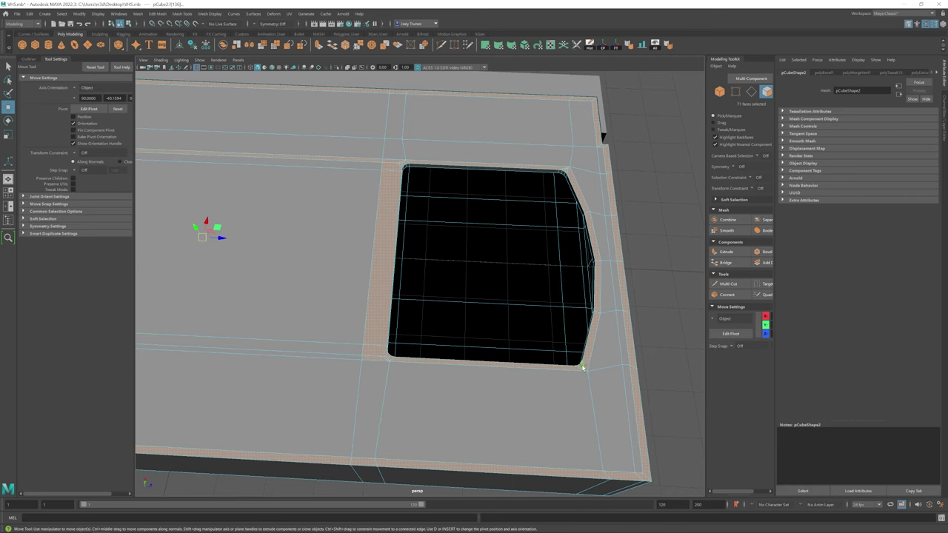
pyautogui.scroll(-5, 582, 367)
pyautogui.scroll(4, 262, 312)
pyautogui.keyDown('shift'); pyautogui.click(265, 312); pyautogui.keyUp('shift')
pyautogui.scroll(4, 543, 388)
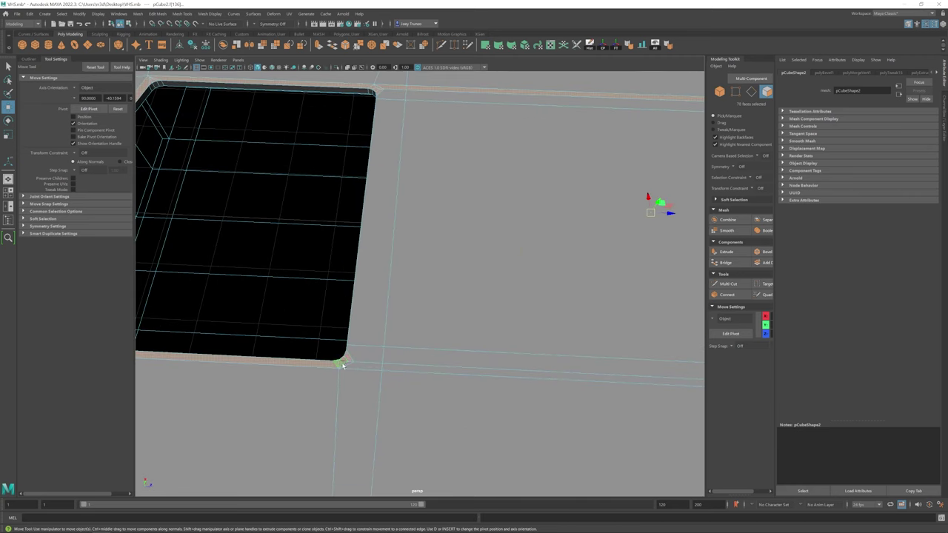
pyautogui.keyDown('shift'); pyautogui.click(398, 369); pyautogui.keyUp('shift')
pyautogui.scroll(-4, 307, 368)
# Step: Extrude the selected window border strips with Ctrl+E
pyautogui.scroll(-5, 464, 301)
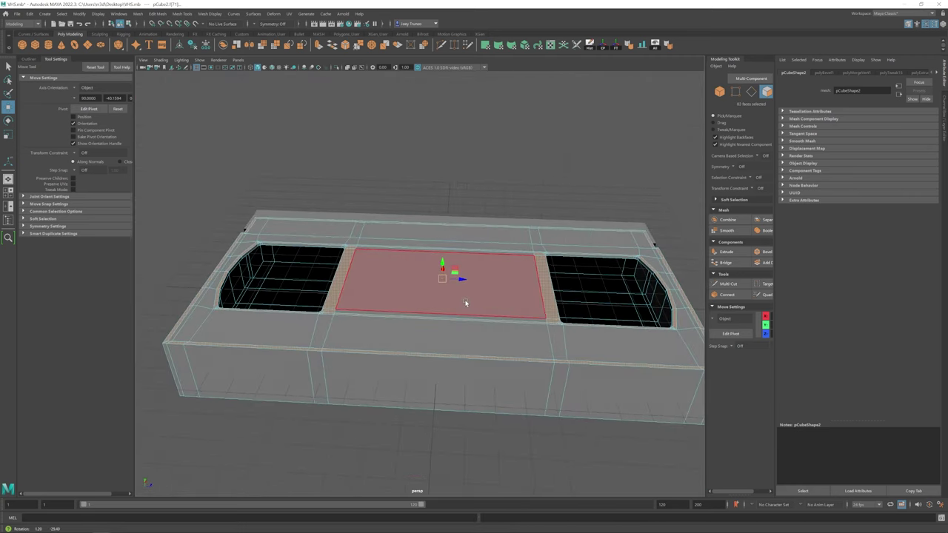
pyautogui.keyDown('alt'); pyautogui.moveTo(464, 301); pyautogui.dragTo(415, 282); pyautogui.keyUp('alt')
pyautogui.hotkey('ctrl', 'e')
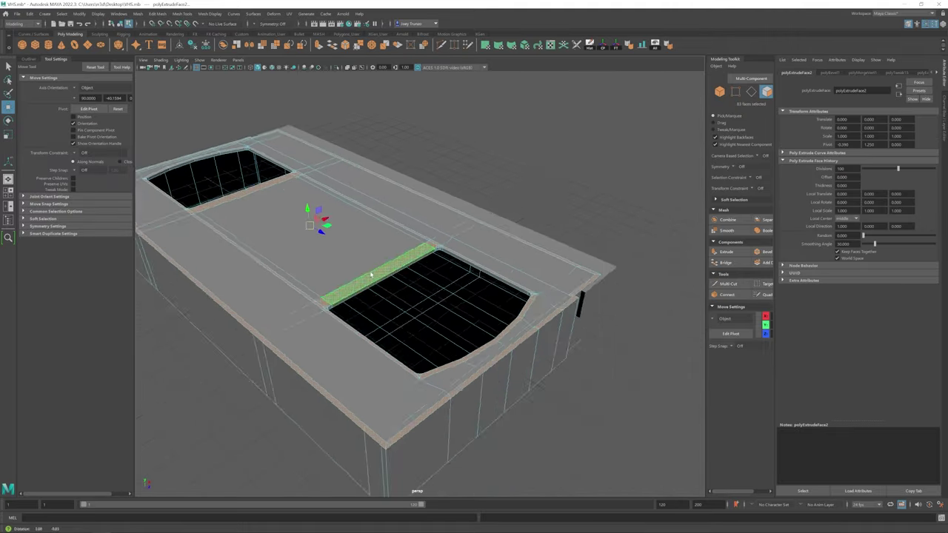
pyautogui.scroll(4, 495, 260)
pyautogui.keyDown('alt'); pyautogui.moveTo(495, 259); pyautogui.dragTo(323, 181); pyautogui.keyUp('alt')
pyautogui.scroll(2, 393, 240)
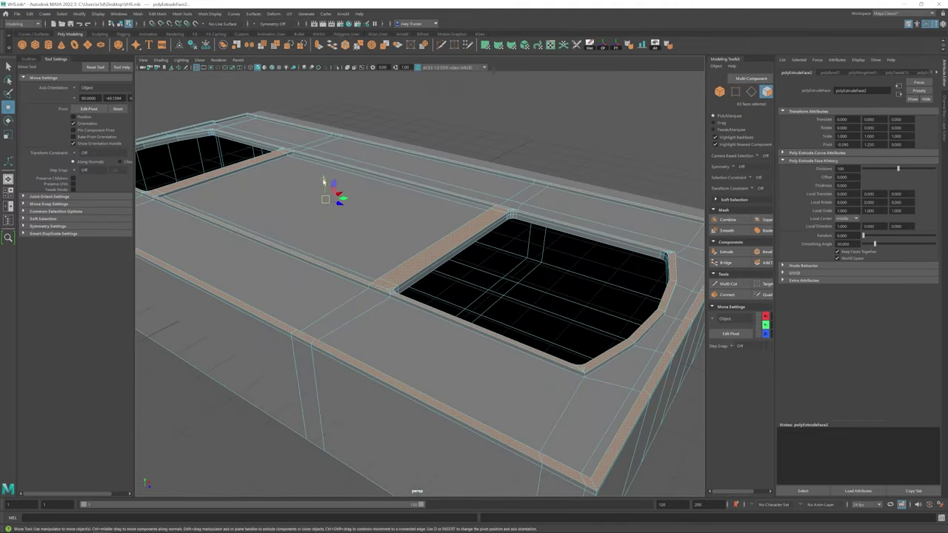
pyautogui.scroll(-5, 341, 271)
# Step: Select the edge loop at the hole corner and sew the top panel's split edge closed
pyautogui.press('F8')
pyautogui.scroll(5, 341, 271)
pyautogui.keyDown('alt'); pyautogui.moveTo(341, 271); pyautogui.dragTo(415, 244); pyautogui.keyUp('alt')
pyautogui.press('F10')
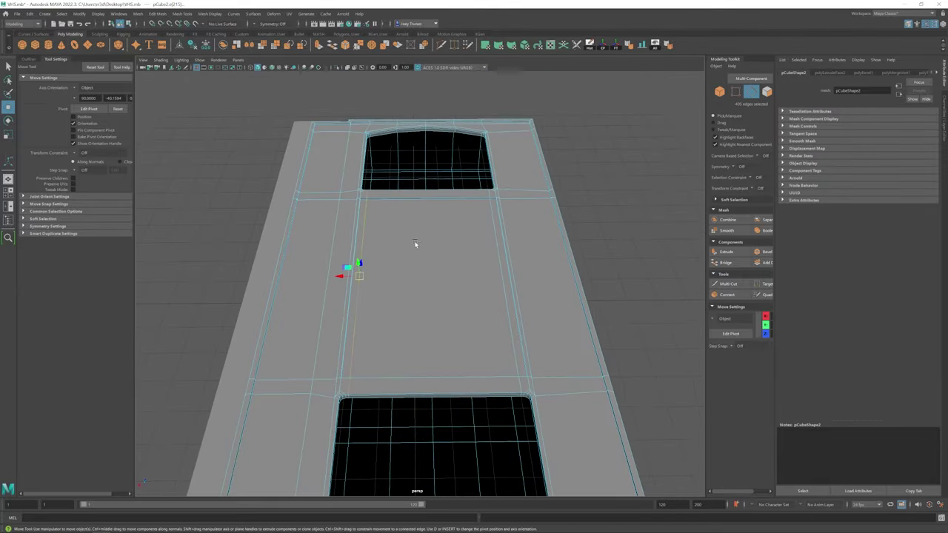
pyautogui.click(511, 257)
pyautogui.keyDown('alt'); pyautogui.moveTo(512, 257); pyautogui.dragTo(328, 196); pyautogui.keyUp('alt')
pyautogui.doubleClick(466, 203)
pyautogui.keyDown('shift'); pyautogui.moveTo(607, 193); pyautogui.dragTo(637, 211, button='right'); pyautogui.keyUp('shift')
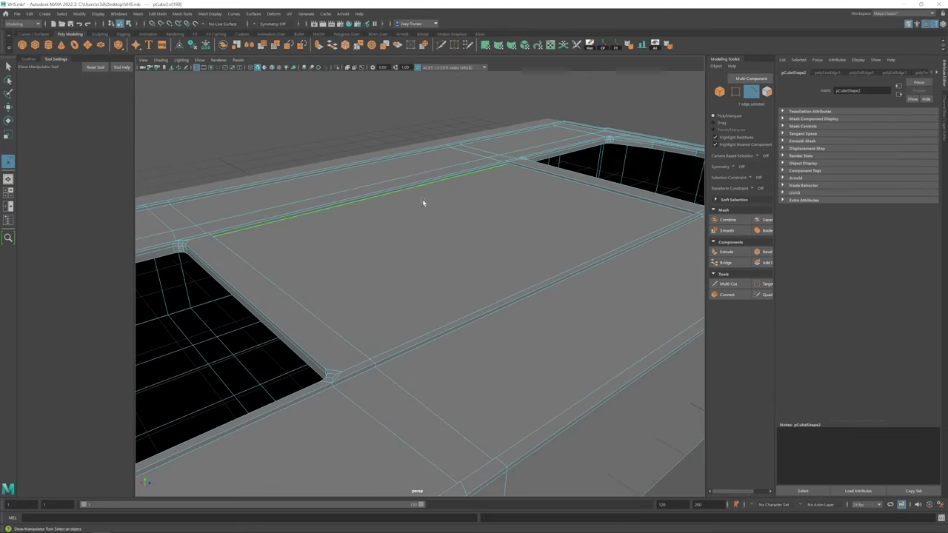
pyautogui.keyDown('alt'); pyautogui.moveTo(429, 211); pyautogui.dragTo(363, 271); pyautogui.keyUp('alt')
pyautogui.keyDown('shift'); pyautogui.moveTo(364, 271); pyautogui.dragTo(489, 336, button='right'); pyautogui.keyUp('shift')
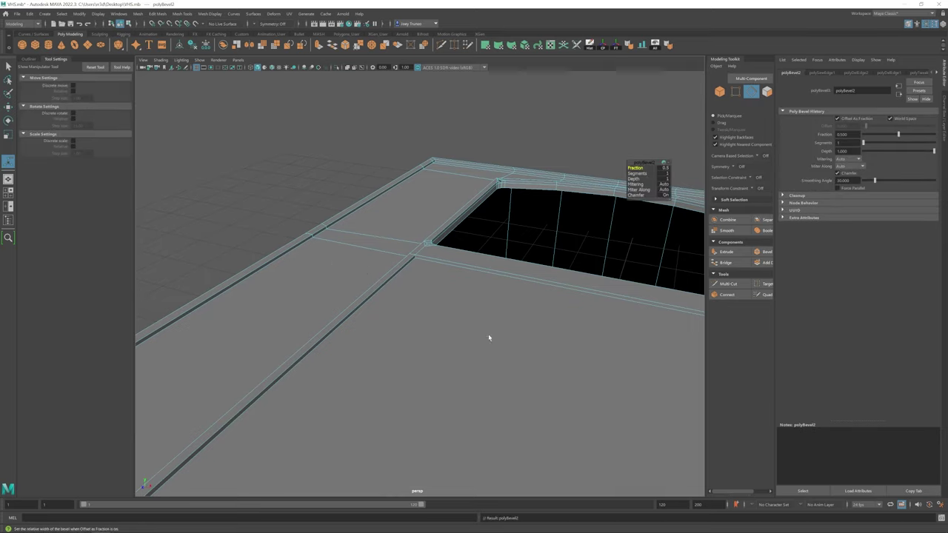
pyautogui.keyDown('alt'); pyautogui.moveTo(489, 336); pyautogui.dragTo(428, 306); pyautogui.keyUp('alt')
pyautogui.press('q')
# Step: Merge the mesh vertices, then bevel the central panel edges at fraction 1 with 3 segments
pyautogui.click(158, 13)
pyautogui.click(169, 93)
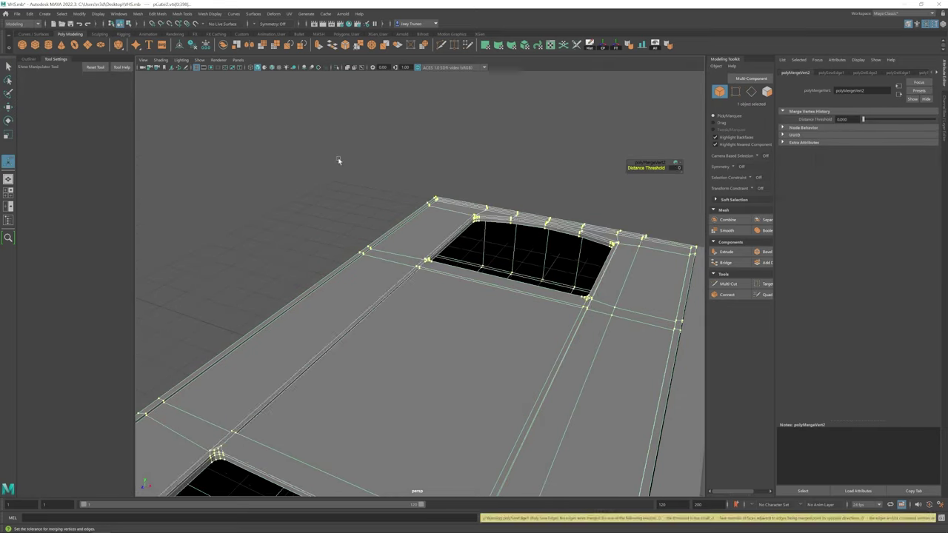
pyautogui.moveTo(338, 159)
pyautogui.keyDown('alt'); pyautogui.mouseDown()
pyautogui.moveTo(419, 241)
pyautogui.moveTo(536, 313)
pyautogui.moveTo(514, 173)
pyautogui.moveTo(474, 282)
pyautogui.moveTo(337, 159)
pyautogui.mouseUp(); pyautogui.keyUp('alt')
pyautogui.click(157, 14)
pyautogui.click(169, 93)
pyautogui.keyDown('alt'); pyautogui.moveTo(432, 207); pyautogui.dragTo(474, 237); pyautogui.keyUp('alt')
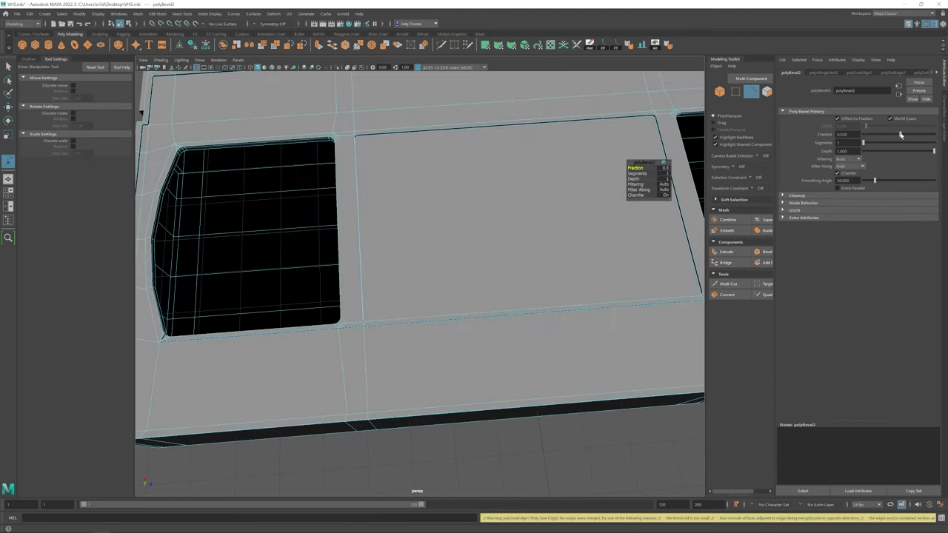
pyautogui.press('w')
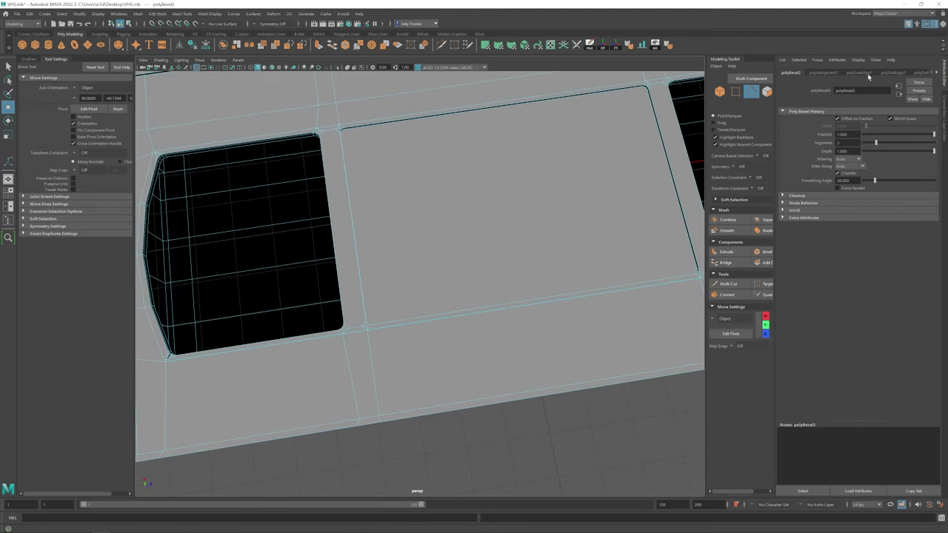
pyautogui.press('F8')
# Step: Select the cassette mesh and reposition the two vertices at the window corner
pyautogui.keyDown('alt'); pyautogui.moveTo(381, 299); pyautogui.dragTo(436, 297); pyautogui.keyUp('alt')
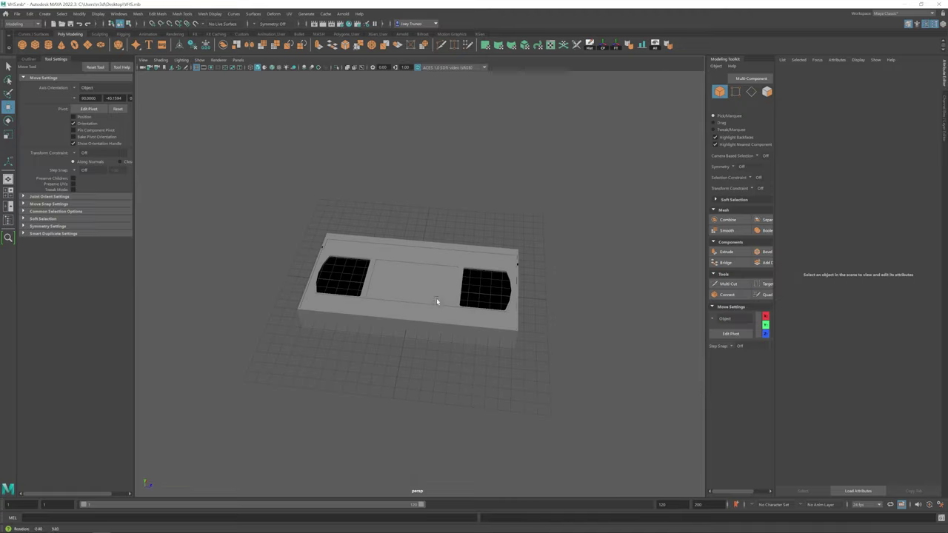
pyautogui.click(436, 298)
pyautogui.keyDown('alt'); pyautogui.moveTo(436, 298); pyautogui.dragTo(773, 469, button='right'); pyautogui.keyUp('alt')
pyautogui.moveTo(363, 264); pyautogui.dragTo(344, 255, button='right')
pyautogui.keyDown('alt'); pyautogui.moveTo(384, 283); pyautogui.dragTo(398, 220); pyautogui.keyUp('alt')
pyautogui.moveTo(422, 244); pyautogui.dragTo(400, 274)
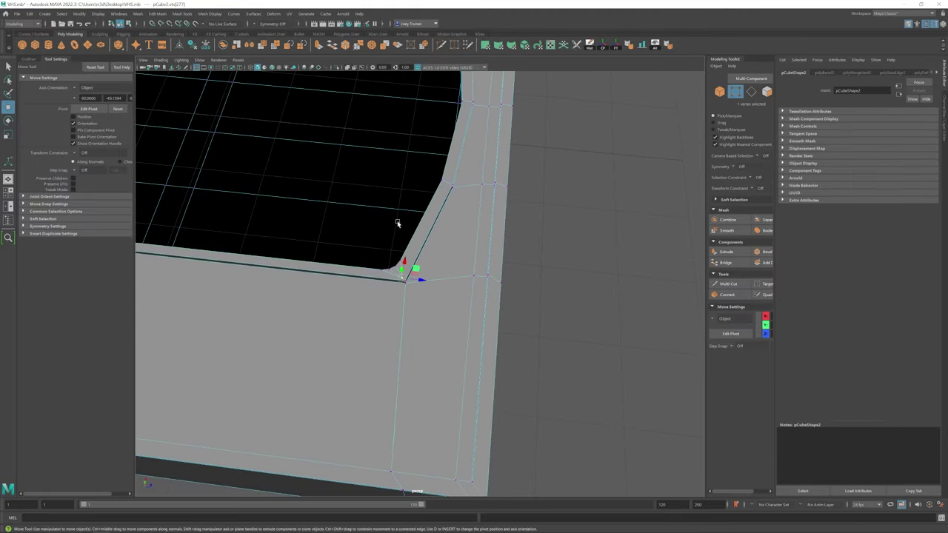
pyautogui.keyDown('alt'); pyautogui.moveTo(397, 220); pyautogui.dragTo(313, 147); pyautogui.keyUp('alt')
pyautogui.keyDown('alt'); pyautogui.moveTo(323, 375); pyautogui.dragTo(444, 256); pyautogui.keyUp('alt')
# Step: Fill the window's corner gap with a triangular face via Mesh Tools > Append to Polygon
pyautogui.click(450, 253)
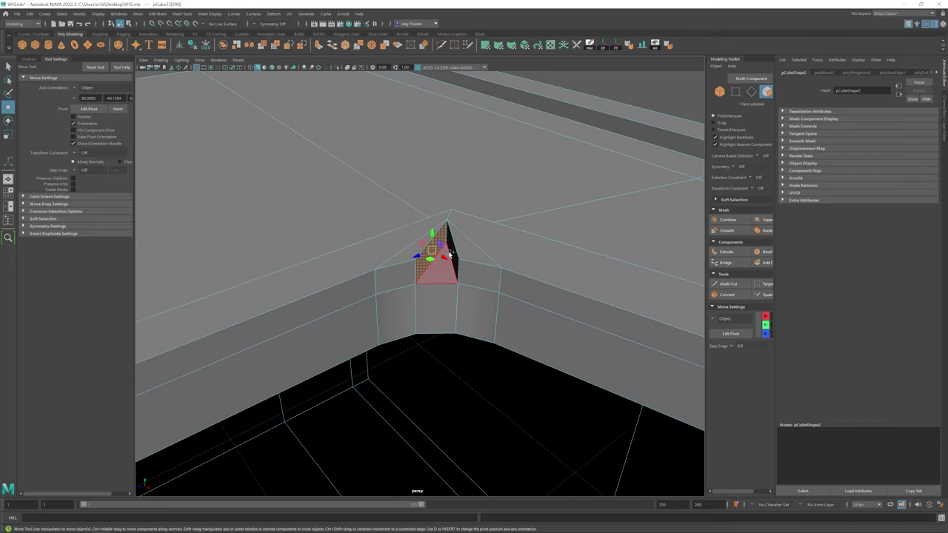
pyautogui.click(181, 16)
pyautogui.click(196, 34)
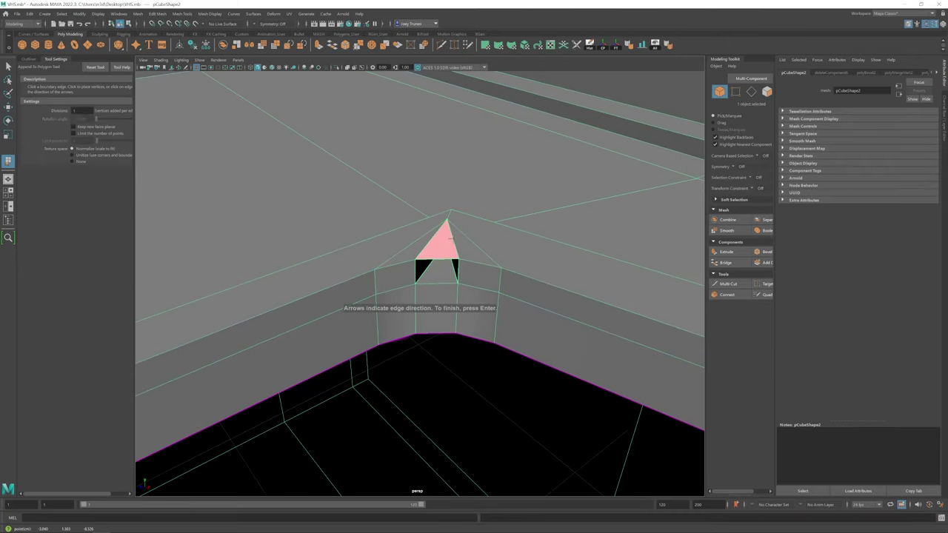
pyautogui.press('Return')
pyautogui.press('w')
# Step: Scale two corner vertices of the hole into line, then select the edges around the window hole
pyautogui.keyDown('alt'); pyautogui.moveTo(503, 313); pyautogui.dragTo(387, 269); pyautogui.keyUp('alt')
pyautogui.moveTo(388, 269); pyautogui.dragTo(383, 256, button='right')
pyautogui.click(391, 260)
pyautogui.keyDown('alt'); pyautogui.moveTo(391, 260); pyautogui.dragTo(450, 133); pyautogui.keyUp('alt')
pyautogui.keyDown('shift'); pyautogui.click(512, 216); pyautogui.keyUp('shift')
pyautogui.press('r')
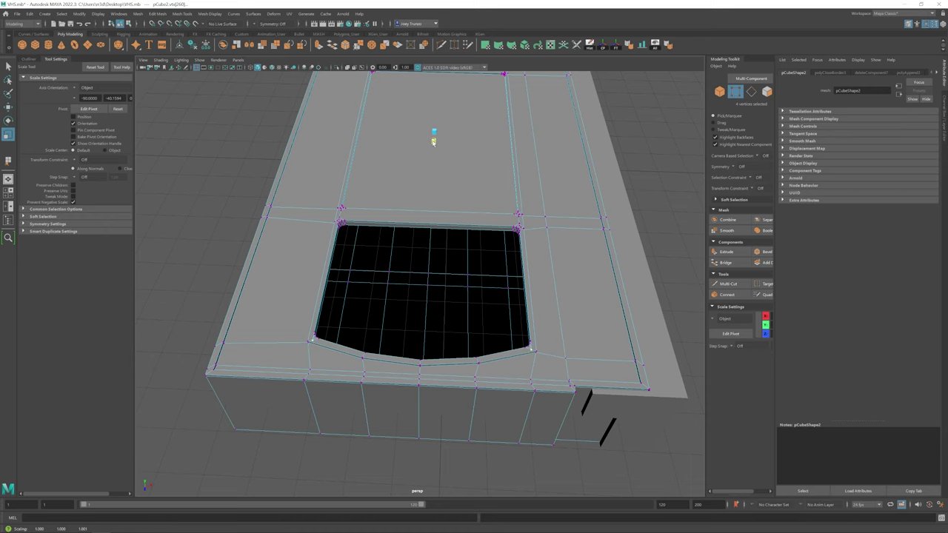
pyautogui.keyDown('alt'); pyautogui.moveTo(434, 141); pyautogui.dragTo(500, 219, button='right'); pyautogui.keyUp('alt')
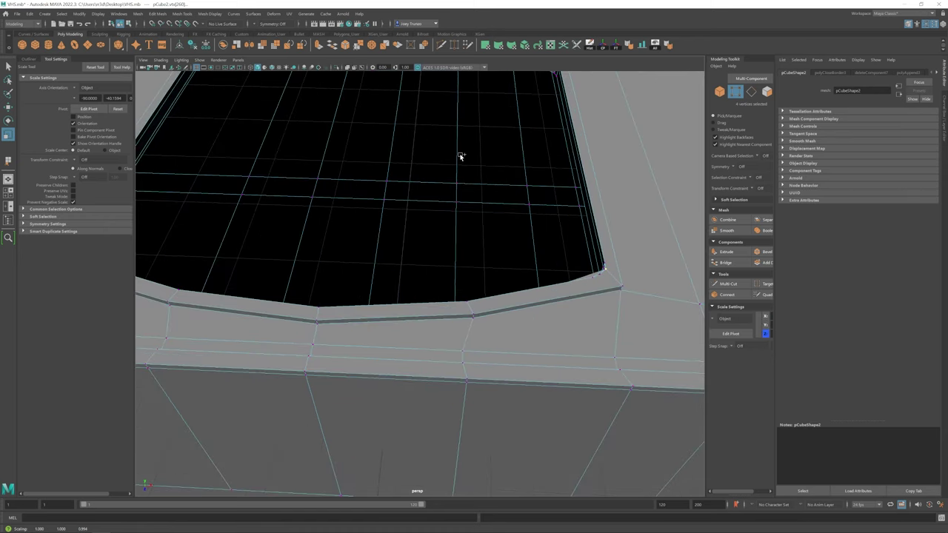
pyautogui.press('w')
pyautogui.press('F10')
pyautogui.keyDown('alt'); pyautogui.moveTo(506, 274); pyautogui.dragTo(682, 198); pyautogui.keyUp('alt')
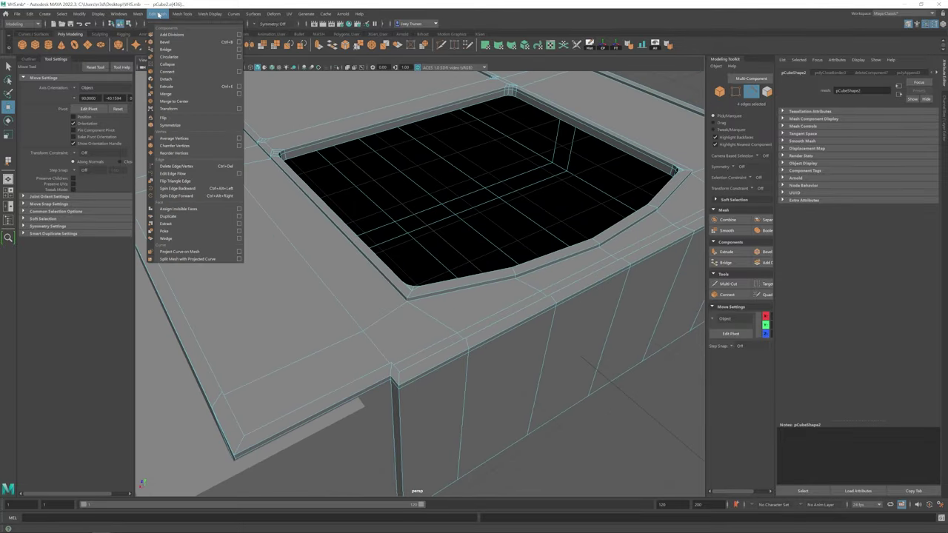
# Step: Bevel the selected window-hole edges with Ctrl+B
pyautogui.hotkey('ctrl', 'b')
pyautogui.keyDown('alt'); pyautogui.moveTo(518, 245); pyautogui.dragTo(370, 297); pyautogui.keyUp('alt')
pyautogui.press('F8')
pyautogui.press('w')
pyautogui.click(366, 290)
# Step: Select the VHS mesh and pick edges at the box corner in edge mode
pyautogui.click(360, 265)
pyautogui.press('F10')
pyautogui.scroll(5, 404, 303)
pyautogui.click(370, 298)
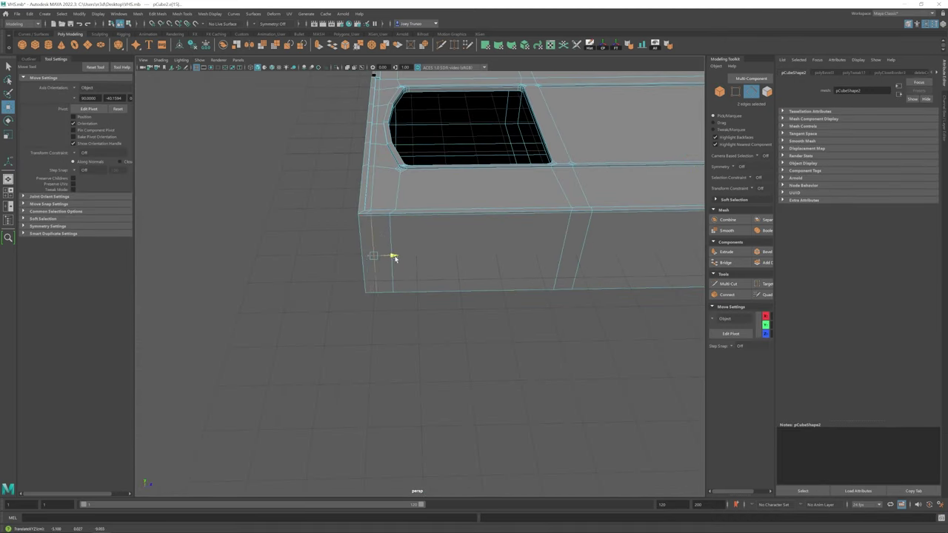
pyautogui.keyDown('shift'); pyautogui.click(394, 259); pyautogui.keyUp('shift')
pyautogui.scroll(-4, 396, 285)
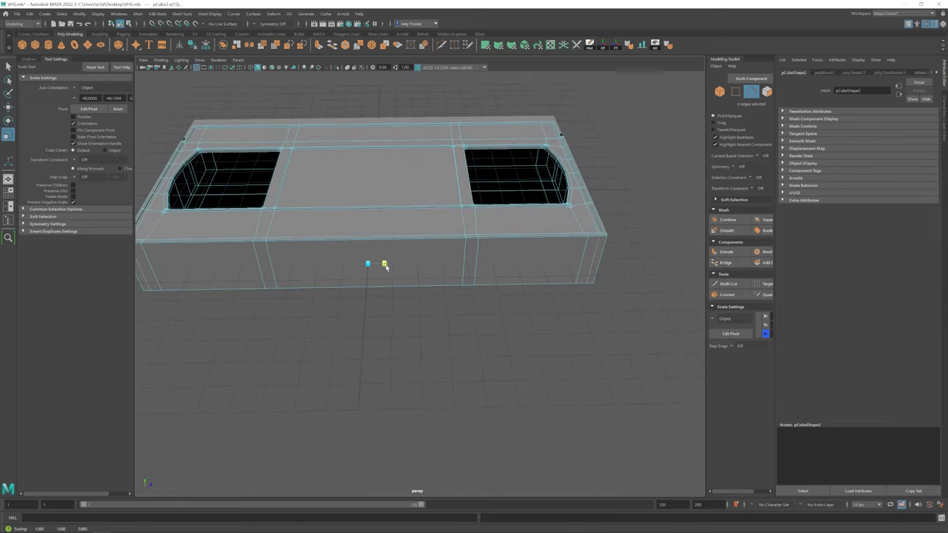
# Step: Add the window's edges to the corner edge selection
pyautogui.press('w')
pyautogui.keyDown('alt'); pyautogui.moveTo(385, 265); pyautogui.dragTo(297, 277); pyautogui.keyUp('alt')
pyautogui.scroll(3, 387, 300)
pyautogui.scroll(3, 363, 313)
pyautogui.keyDown('shift'); pyautogui.click(363, 314); pyautogui.keyUp('shift')
pyautogui.scroll(-4, 363, 313)
pyautogui.keyDown('alt'); pyautogui.moveTo(364, 313); pyautogui.dragTo(497, 259); pyautogui.keyUp('alt')
pyautogui.scroll(2, 368, 197)
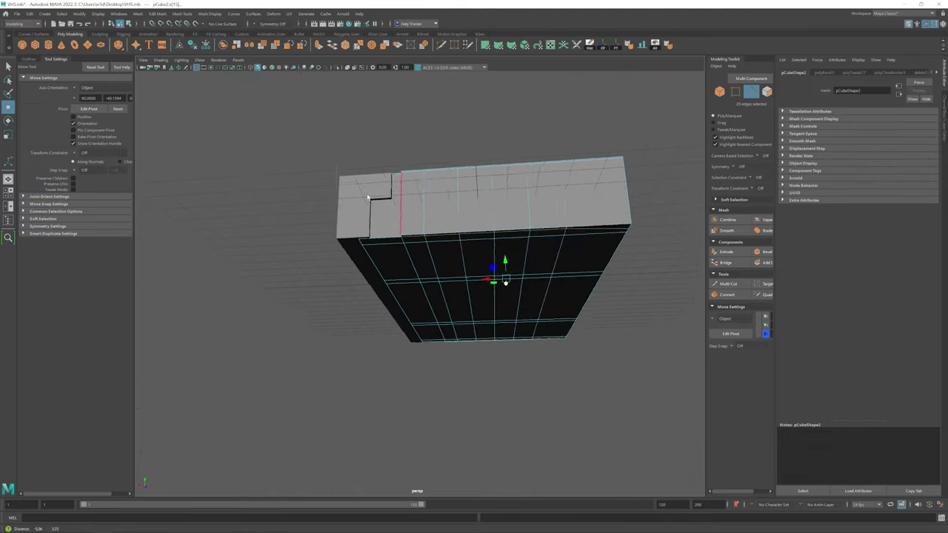
# Step: Select the edges at the box's front-left and front-right corners
pyautogui.press('r')
pyautogui.keyDown('alt'); pyautogui.moveTo(367, 197); pyautogui.dragTo(444, 267); pyautogui.keyUp('alt')
pyautogui.moveTo(377, 251); pyautogui.dragTo(463, 308)
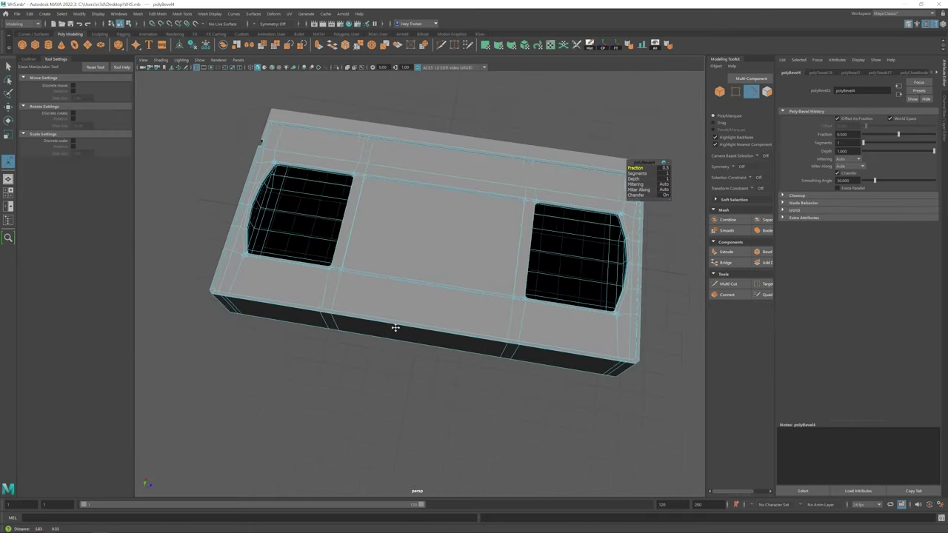
pyautogui.press('w')
pyautogui.scroll(-3, 453, 313)
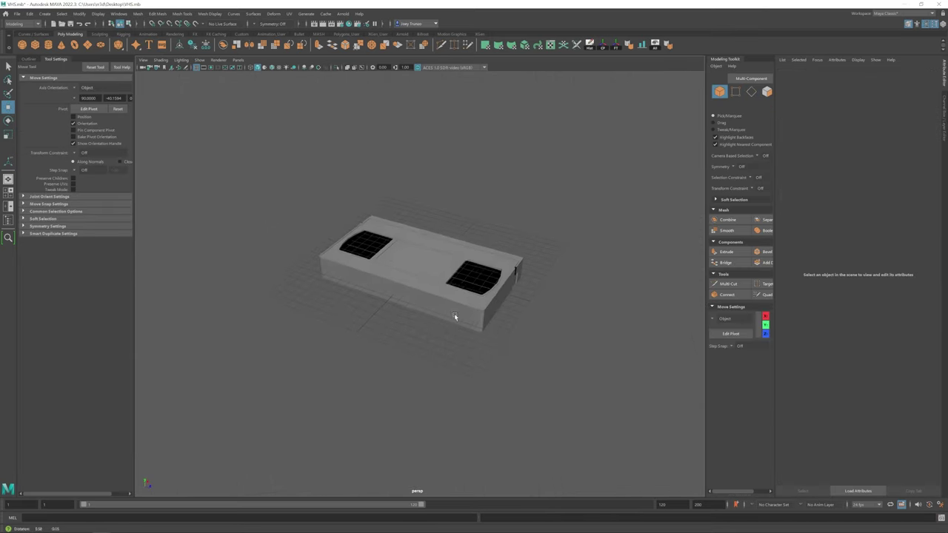
pyautogui.scroll(8, 582, 377)
pyautogui.keyDown('alt'); pyautogui.moveTo(582, 377); pyautogui.dragTo(449, 300); pyautogui.keyUp('alt')
pyautogui.click(471, 337)
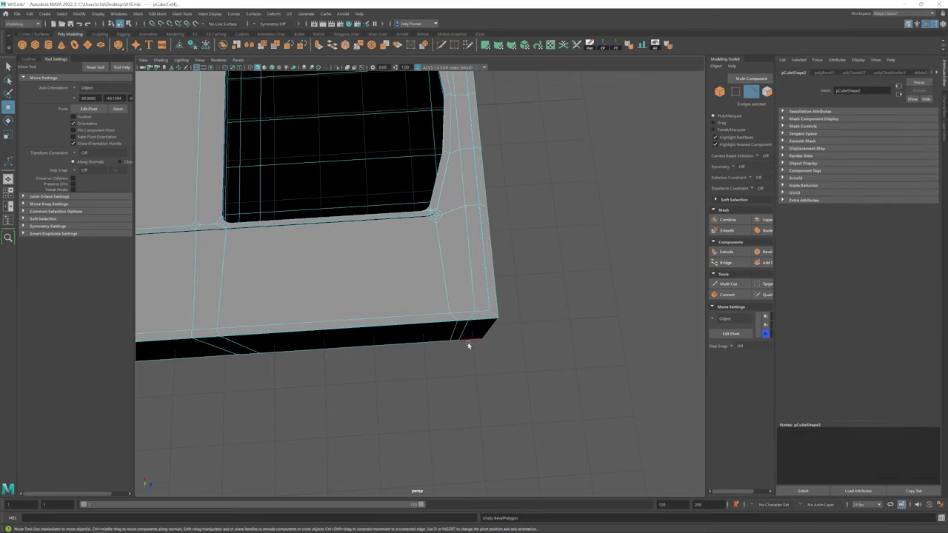
pyautogui.keyDown('alt'); pyautogui.moveTo(471, 337); pyautogui.dragTo(429, 259); pyautogui.keyUp('alt')
# Step: Scale the corner edges, add the left-side edges, and bevel them into a single-segment chamfer
pyautogui.press('r')
pyautogui.press('w')
pyautogui.press('r')
pyautogui.keyDown('alt'); pyautogui.moveTo(444, 227); pyautogui.dragTo(400, 136); pyautogui.keyUp('alt')
pyautogui.press('w')
pyautogui.moveTo(400, 135); pyautogui.dragTo(308, 280)
pyautogui.keyDown('alt'); pyautogui.moveTo(308, 280); pyautogui.dragTo(332, 200); pyautogui.keyUp('alt')
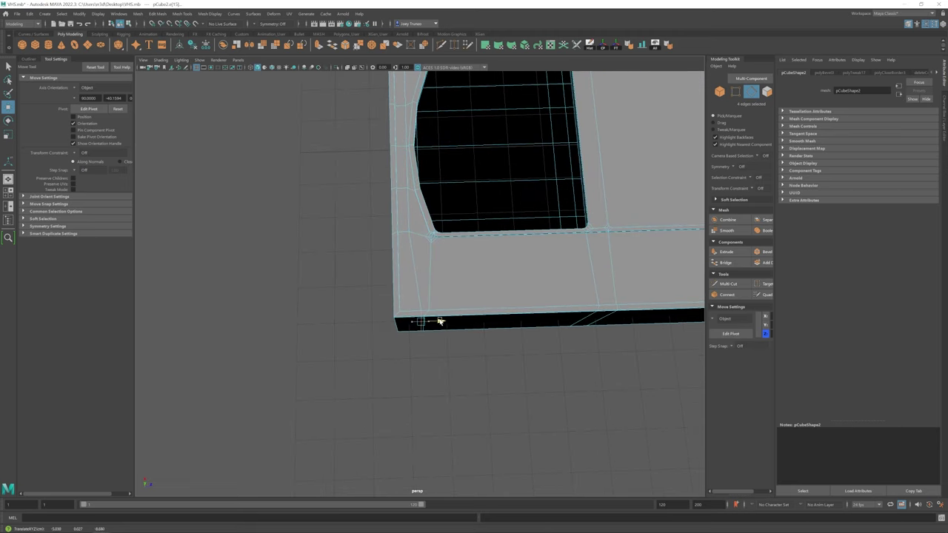
pyautogui.keyDown('alt'); pyautogui.moveTo(569, 323); pyautogui.dragTo(489, 245); pyautogui.keyUp('alt')
pyautogui.hotkey('ctrl', 'b')
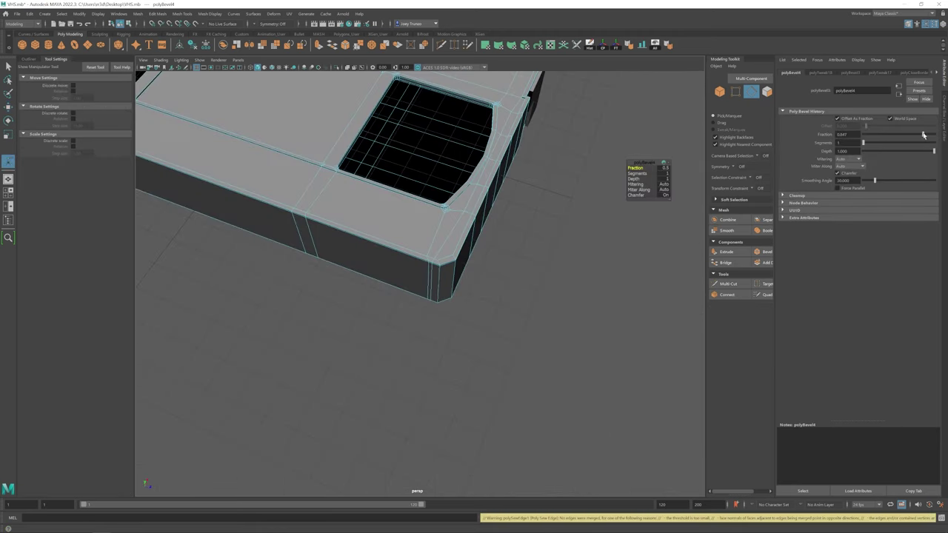
pyautogui.press('w')
pyautogui.scroll(-10, 388, 269)
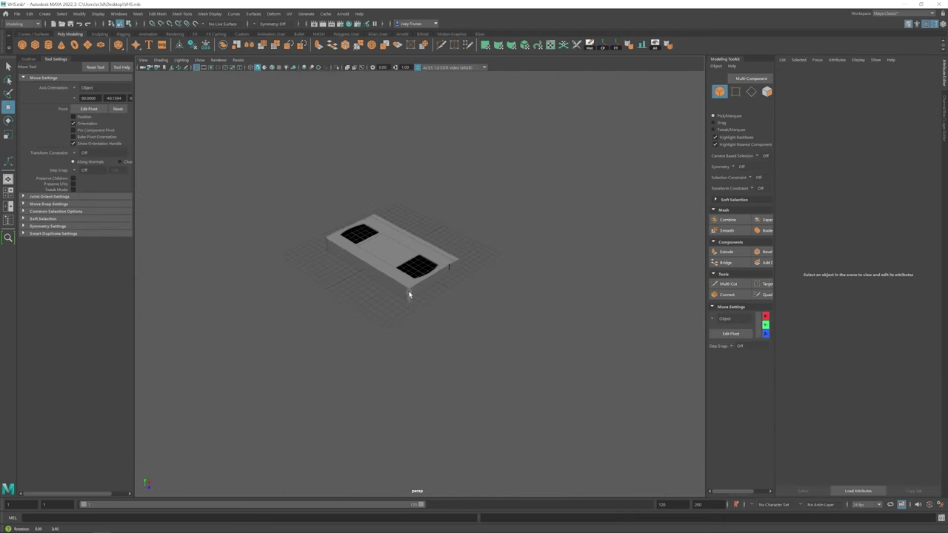
# Step: Frame the VHS model and select the edge loop around the cassette window's corner
pyautogui.click(409, 295)
pyautogui.press('f')
pyautogui.click(887, 73)
pyautogui.click(464, 335)
pyautogui.keyDown('alt'); pyautogui.moveTo(464, 336); pyautogui.dragTo(346, 285); pyautogui.keyUp('alt')
pyautogui.scroll(-3, 345, 286)
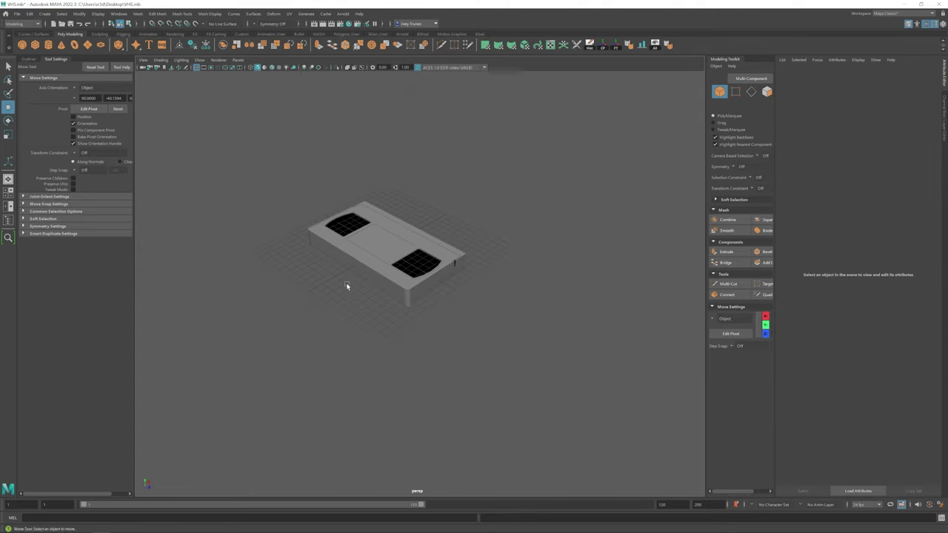
pyautogui.scroll(10, 372, 280)
pyautogui.doubleClick(418, 293)
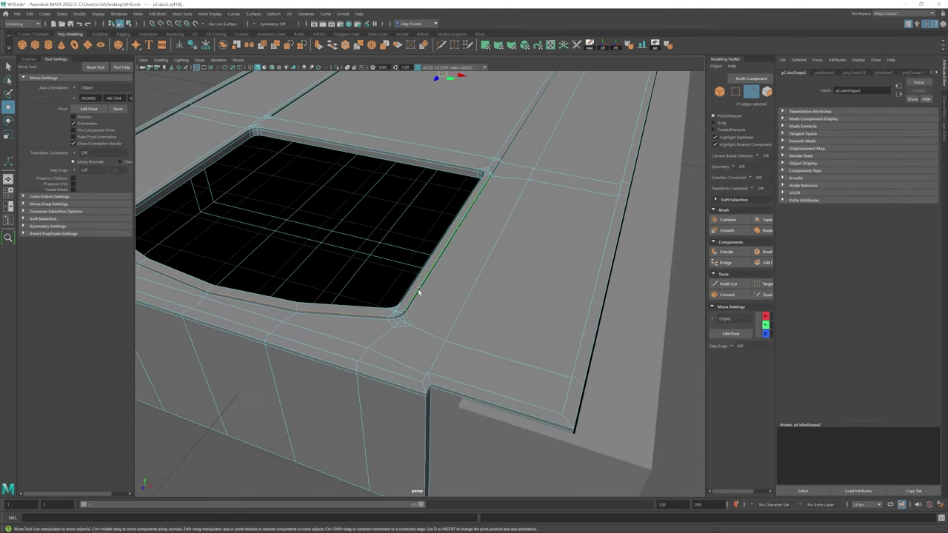
pyautogui.moveTo(366, 282)
pyautogui.keyDown('alt'); pyautogui.mouseDown()
pyautogui.moveTo(409, 294)
pyautogui.moveTo(383, 281)
pyautogui.mouseUp(); pyautogui.keyUp('alt')
pyautogui.scroll(5, 383, 281)
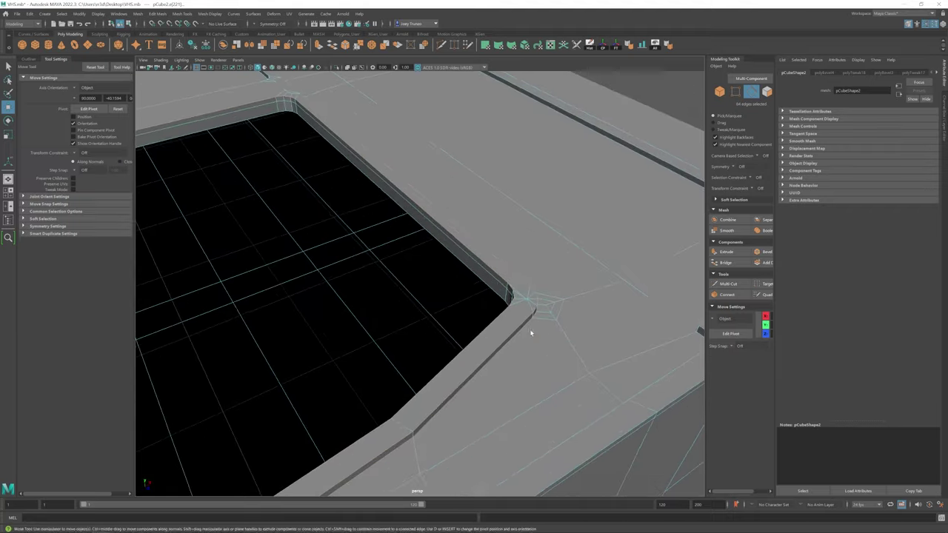
pyautogui.keyDown('alt'); pyautogui.moveTo(529, 328); pyautogui.dragTo(491, 262); pyautogui.keyUp('alt')
# Step: Delete the thin bevel face at the window's rounded corner
pyautogui.moveTo(491, 267); pyautogui.dragTo(474, 293, button='right')
pyautogui.click(447, 285)
pyautogui.keyDown('alt'); pyautogui.moveTo(446, 285); pyautogui.dragTo(408, 231); pyautogui.keyUp('alt')
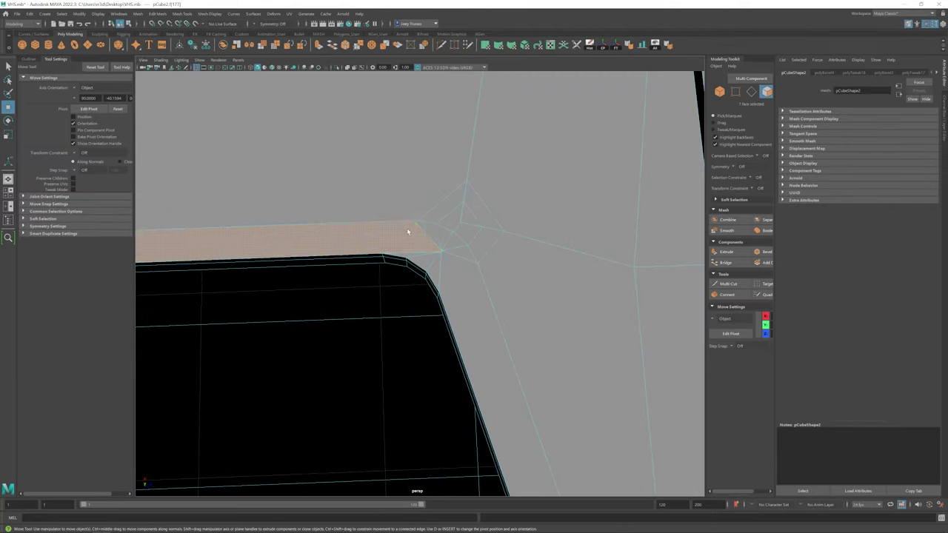
pyautogui.keyDown('alt'); pyautogui.moveTo(455, 254); pyautogui.dragTo(510, 286); pyautogui.keyUp('alt')
pyautogui.scroll(5, 506, 259)
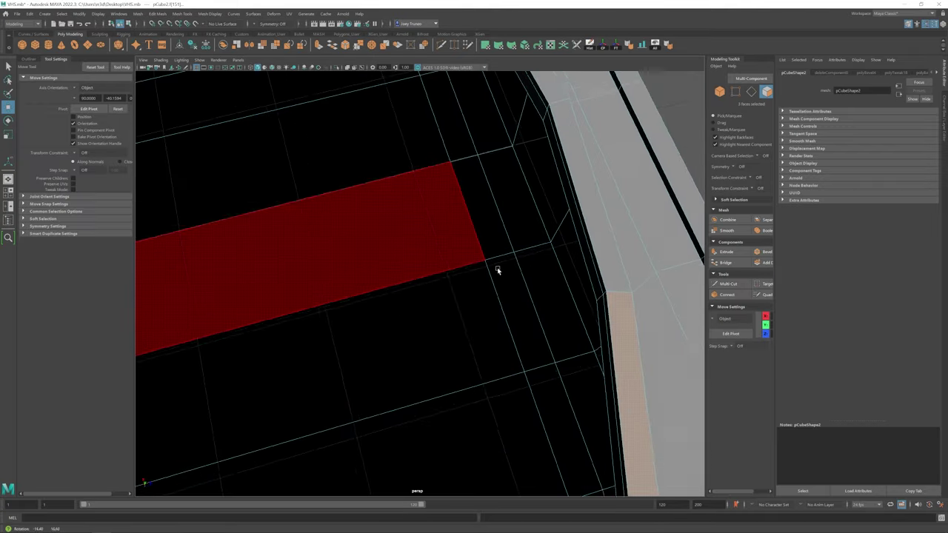
pyautogui.scroll(-5, 496, 269)
pyautogui.press('Delete')
pyautogui.keyDown('alt'); pyautogui.moveTo(467, 215); pyautogui.dragTo(444, 244); pyautogui.keyUp('alt')
# Step: Fill the resulting corner gap with an appended polygon
pyautogui.click(183, 14)
pyautogui.click(204, 36)
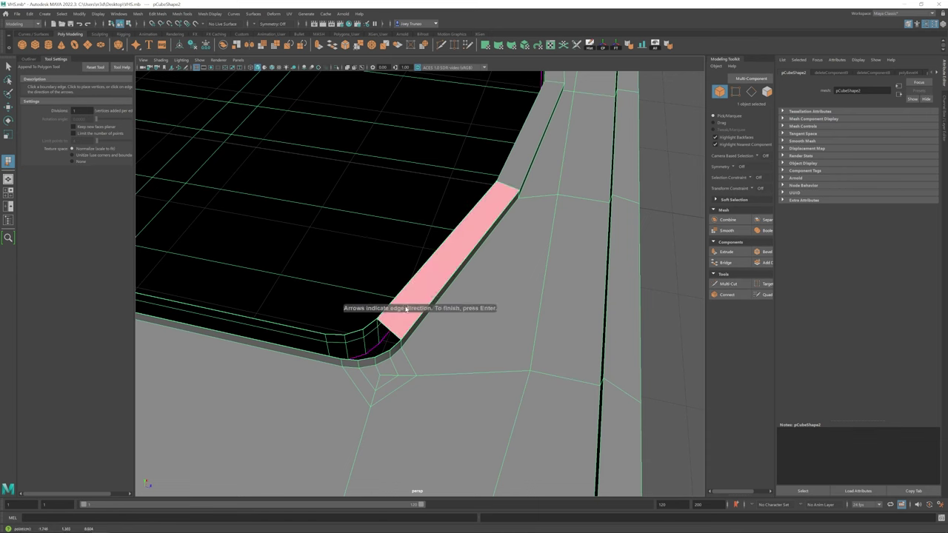
pyautogui.press('Return')
pyautogui.press('w')
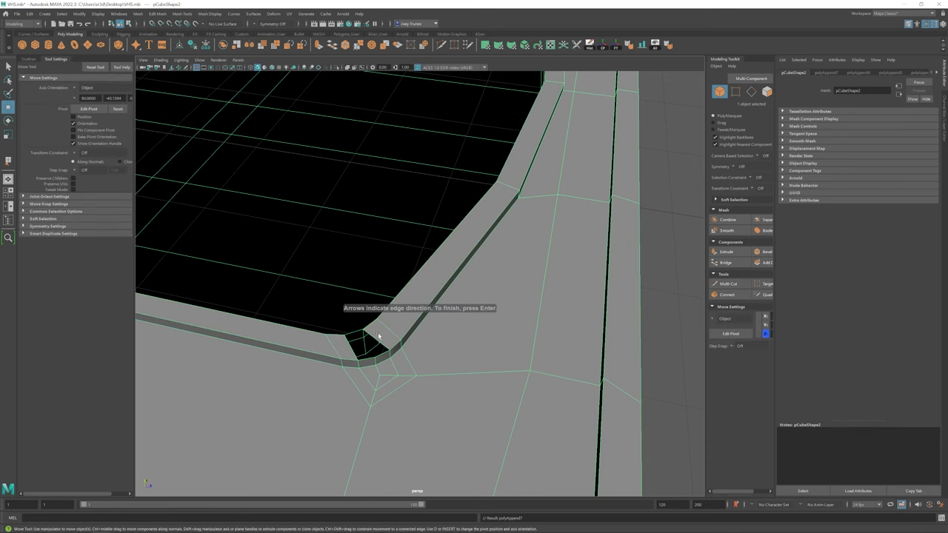
pyautogui.keyDown('alt'); pyautogui.moveTo(400, 312); pyautogui.dragTo(437, 352); pyautogui.keyUp('alt')
pyautogui.click(402, 289)
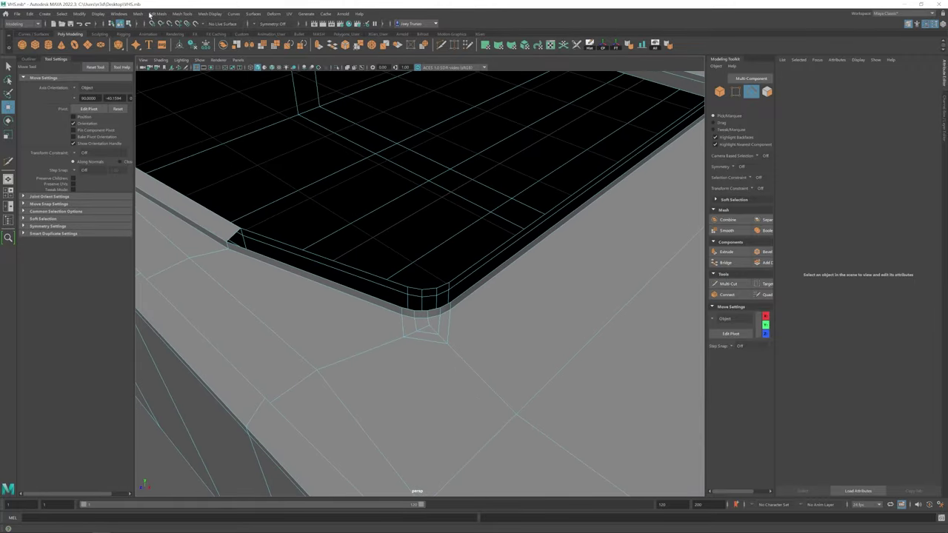
# Step: Append a second fill face at the same corner
pyautogui.click(182, 14)
pyautogui.click(204, 36)
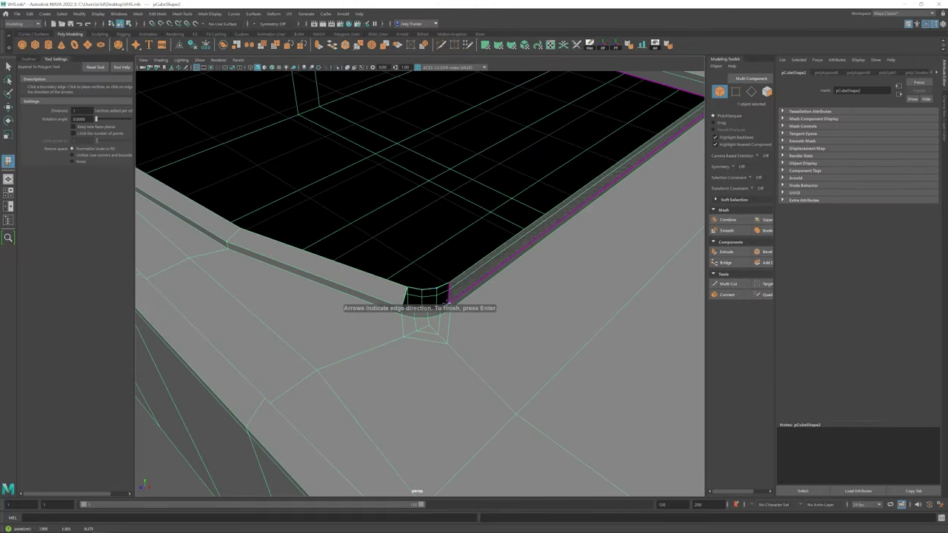
pyautogui.press('Return')
pyautogui.press('w')
pyautogui.keyDown('alt'); pyautogui.moveTo(422, 297); pyautogui.dragTo(511, 287); pyautogui.keyUp('alt')
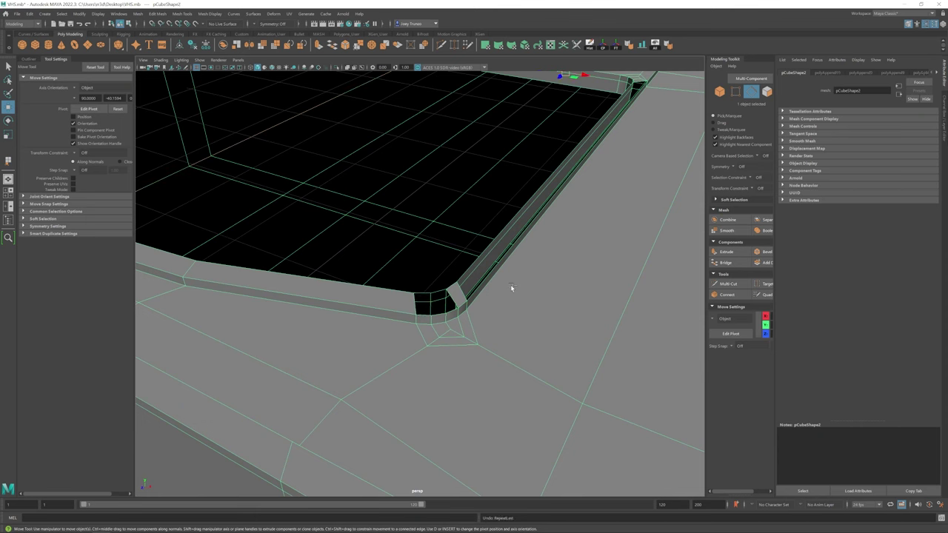
# Step: Inspect the vertices at the opening's opposite corner for welding
pyautogui.press('g')
pyautogui.keyDown('alt'); pyautogui.moveTo(510, 136); pyautogui.dragTo(333, 283); pyautogui.keyUp('alt')
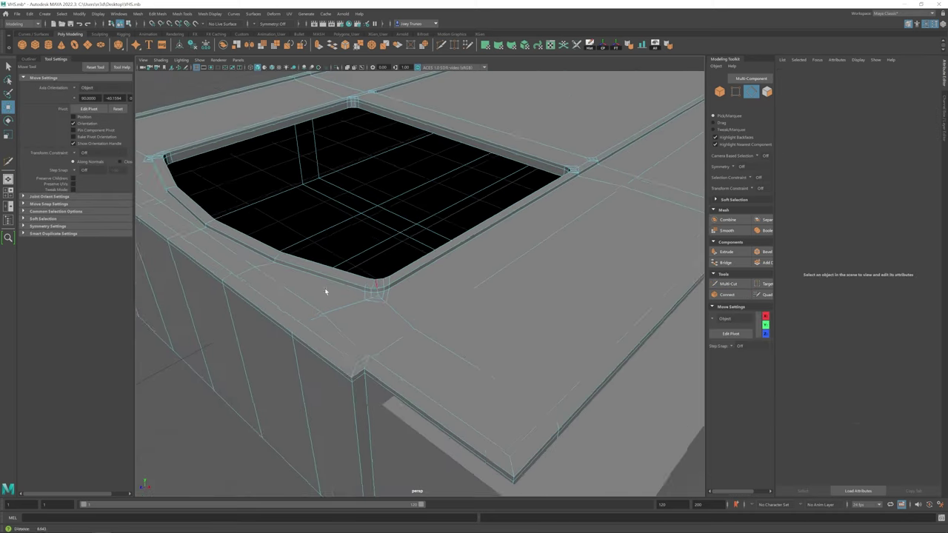
pyautogui.keyDown('alt'); pyautogui.moveTo(324, 291); pyautogui.dragTo(451, 271); pyautogui.keyUp('alt')
pyautogui.scroll(4, 452, 271)
pyautogui.press('F9')
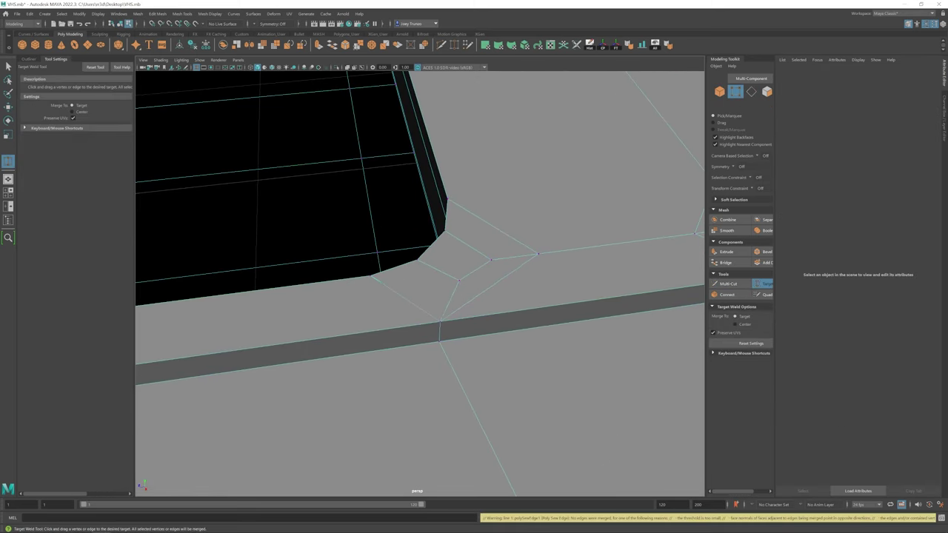
pyautogui.keyDown('alt'); pyautogui.moveTo(244, 288); pyautogui.dragTo(313, 281); pyautogui.keyUp('alt')
pyautogui.keyDown('shift'); pyautogui.moveTo(345, 262); pyautogui.dragTo(326, 222, button='right'); pyautogui.keyUp('shift')
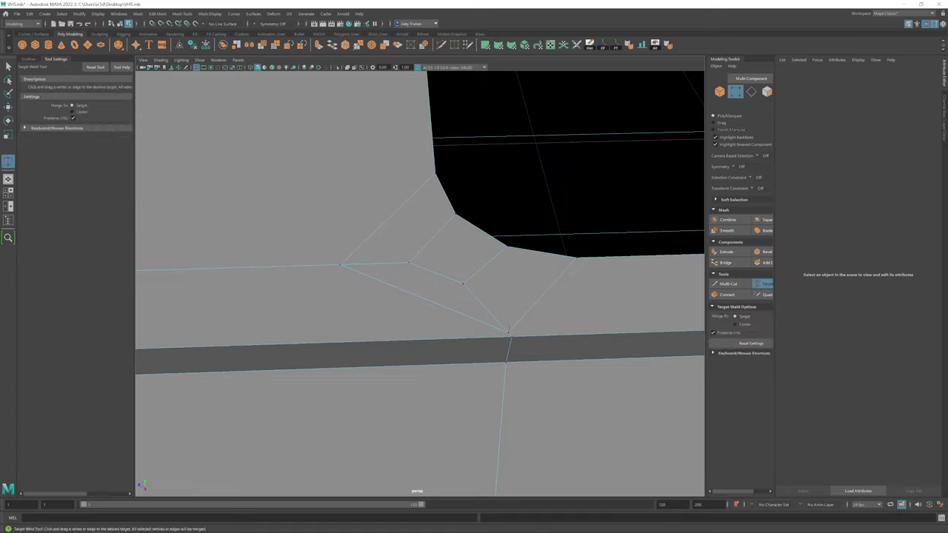
pyautogui.keyDown('alt'); pyautogui.moveTo(326, 222); pyautogui.dragTo(354, 315); pyautogui.keyUp('alt')
pyautogui.keyDown('alt'); pyautogui.moveTo(264, 318); pyautogui.dragTo(437, 335); pyautogui.keyUp('alt')
pyautogui.press('F11')
# Step: Delete the loop of rim faces and bridge the corner gap with an appended face
pyautogui.press('w')
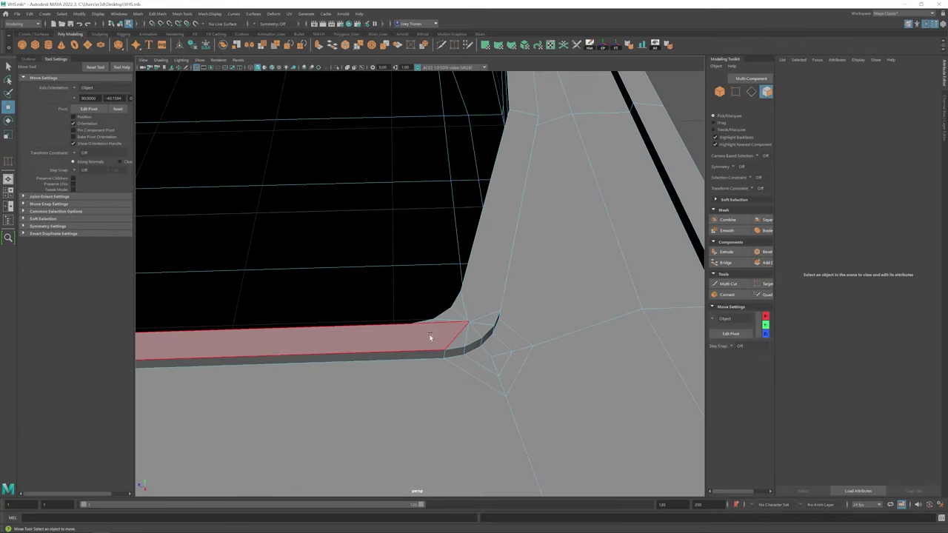
pyautogui.doubleClick(437, 333)
pyautogui.press('Delete')
pyautogui.click(157, 13)
pyautogui.click(200, 42)
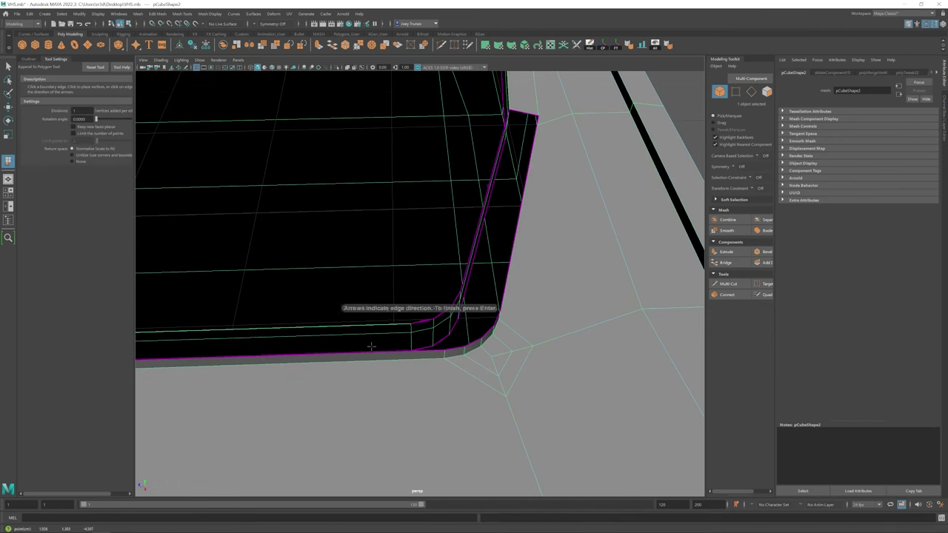
pyautogui.keyDown('alt'); pyautogui.moveTo(444, 333); pyautogui.dragTo(474, 319); pyautogui.keyUp('alt')
pyautogui.click(417, 282)
pyautogui.click(456, 298)
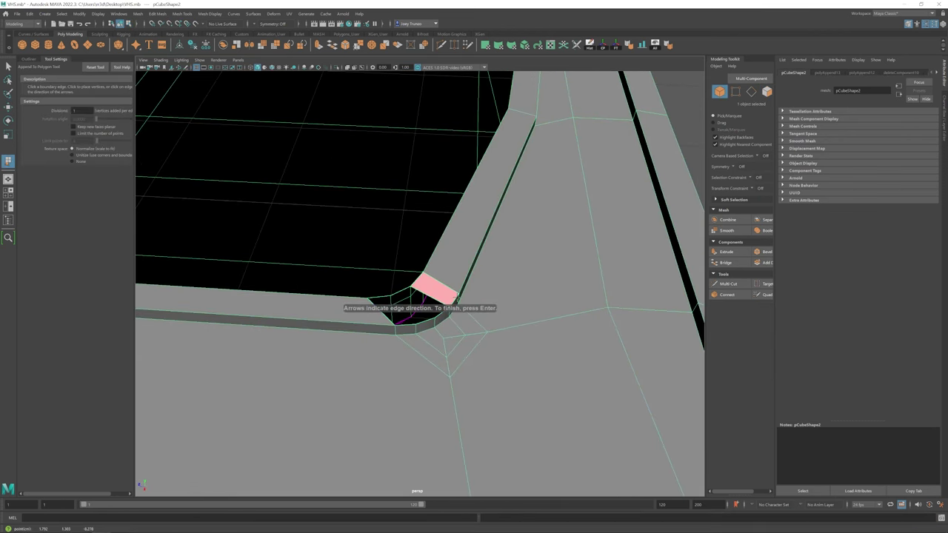
pyautogui.press('Return')
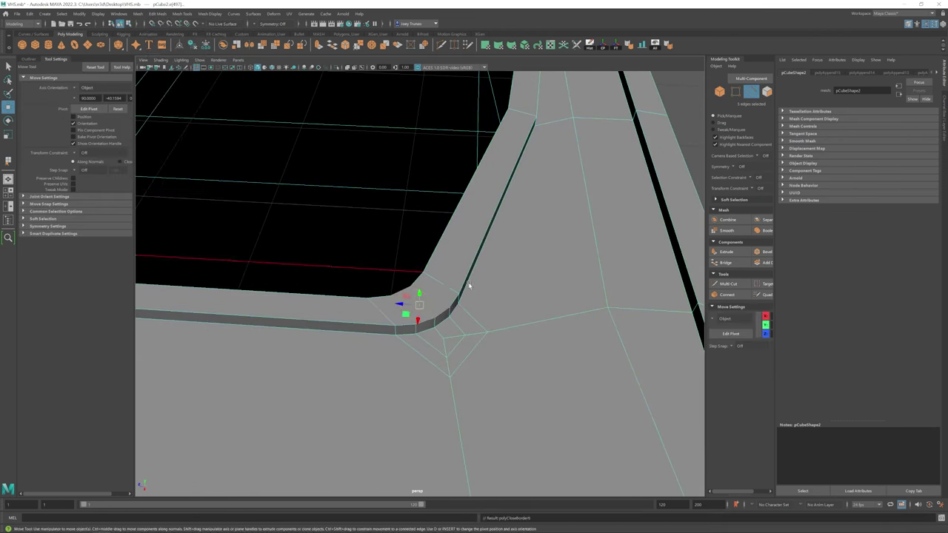
pyautogui.press('w')
# Step: Close the remaining rim corner hole with Mesh > Fill Hole
pyautogui.keyDown('alt'); pyautogui.moveTo(537, 291); pyautogui.dragTo(432, 260); pyautogui.keyUp('alt')
pyautogui.keyDown('shift'); pyautogui.moveTo(431, 260); pyautogui.dragTo(432, 260, button='right'); pyautogui.keyUp('shift')
pyautogui.keyDown('alt'); pyautogui.moveTo(432, 260); pyautogui.dragTo(480, 318); pyautogui.keyUp('alt')
pyautogui.click(481, 318)
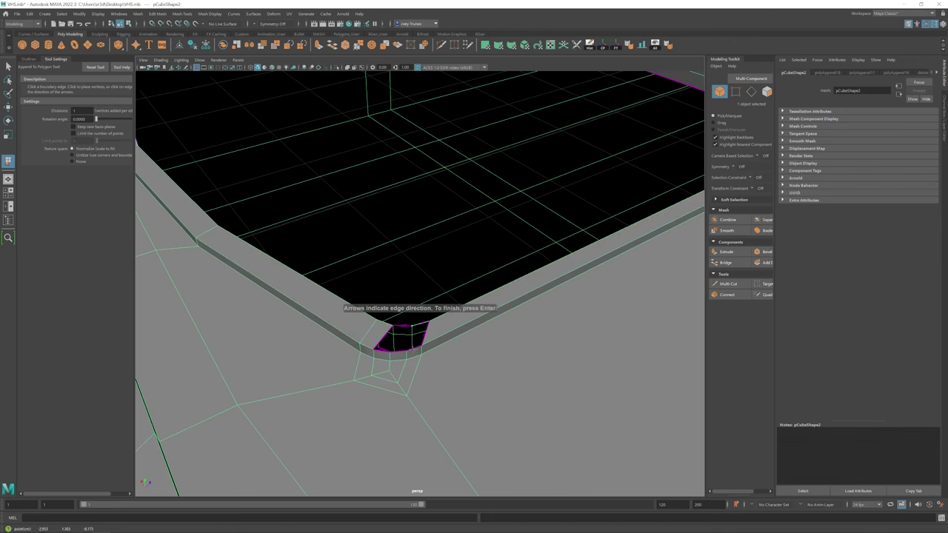
pyautogui.click(138, 13)
pyautogui.click(170, 71)
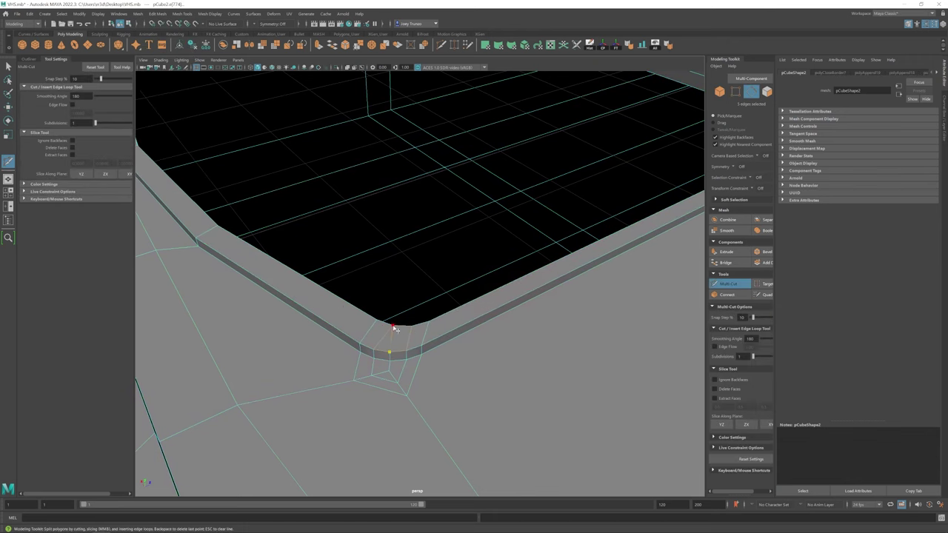
pyautogui.keyDown('alt'); pyautogui.moveTo(395, 329); pyautogui.dragTo(402, 262); pyautogui.keyUp('alt')
pyautogui.scroll(-10, 467, 283)
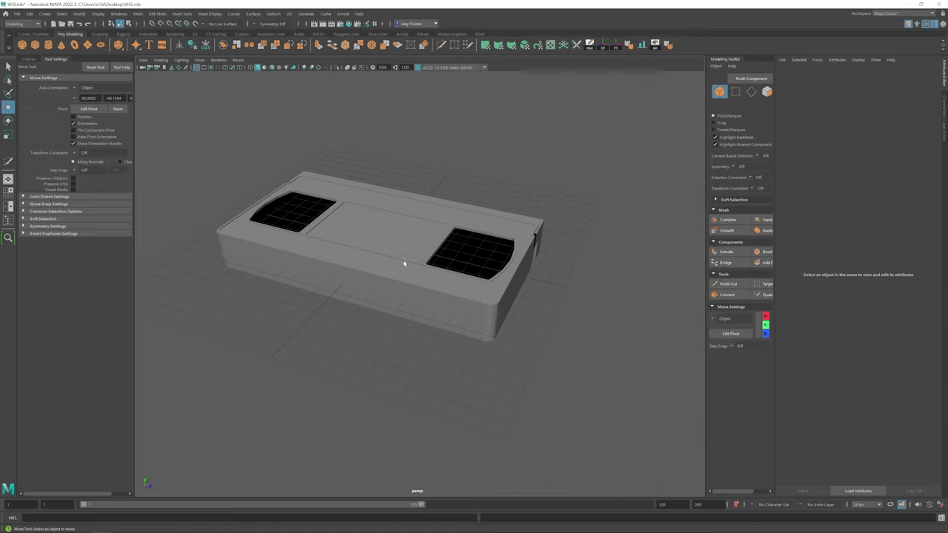
# Step: Inspect the cassette body's edges, then select the long front bar pCube1
pyautogui.click(402, 263)
pyautogui.press('F10')
pyautogui.scroll(5, 442, 303)
pyautogui.keyDown('alt'); pyautogui.moveTo(442, 303); pyautogui.dragTo(393, 192); pyautogui.keyUp('alt')
pyautogui.scroll(5, 380, 178)
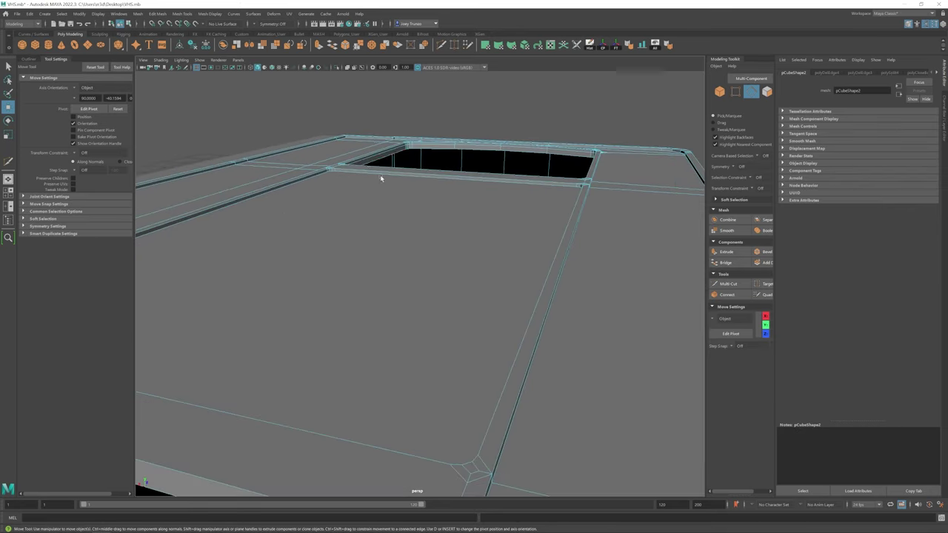
pyautogui.scroll(-5, 366, 160)
pyautogui.keyDown('alt'); pyautogui.moveTo(366, 159); pyautogui.dragTo(482, 271); pyautogui.keyUp('alt')
pyautogui.scroll(-5, 482, 271)
pyautogui.press('F8')
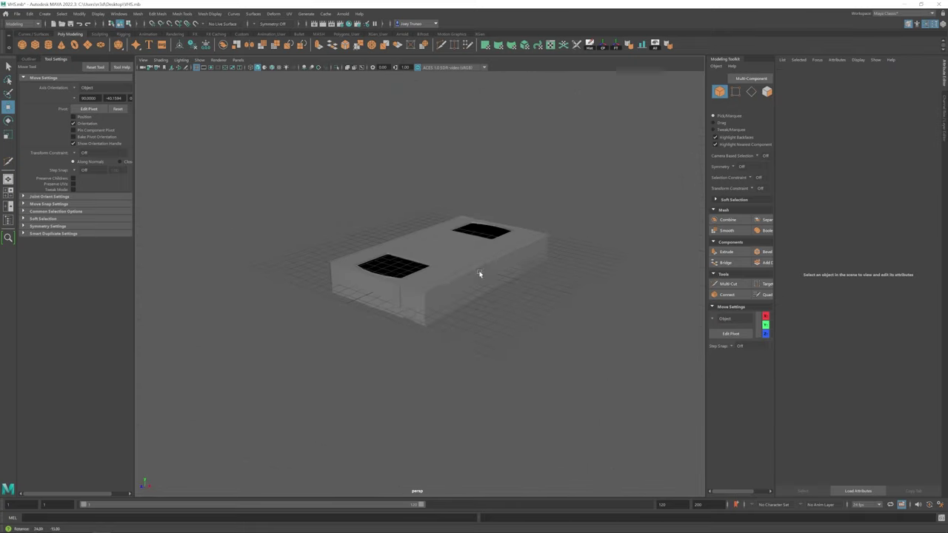
pyautogui.scroll(3, 445, 274)
pyautogui.click(404, 275)
pyautogui.scroll(2, 435, 276)
pyautogui.keyDown('alt'); pyautogui.moveTo(404, 275); pyautogui.dragTo(461, 296); pyautogui.keyUp('alt')
# Step: Bevel the isolated front bar (fraction 0.5, 1 segment), fill its open end, and bevel again
pyautogui.hotkey('ctrl', 'b')
pyautogui.scroll(-5, 466, 262)
pyautogui.press('F8')
pyautogui.hotkey('ctrl', '1')
pyautogui.press('f')
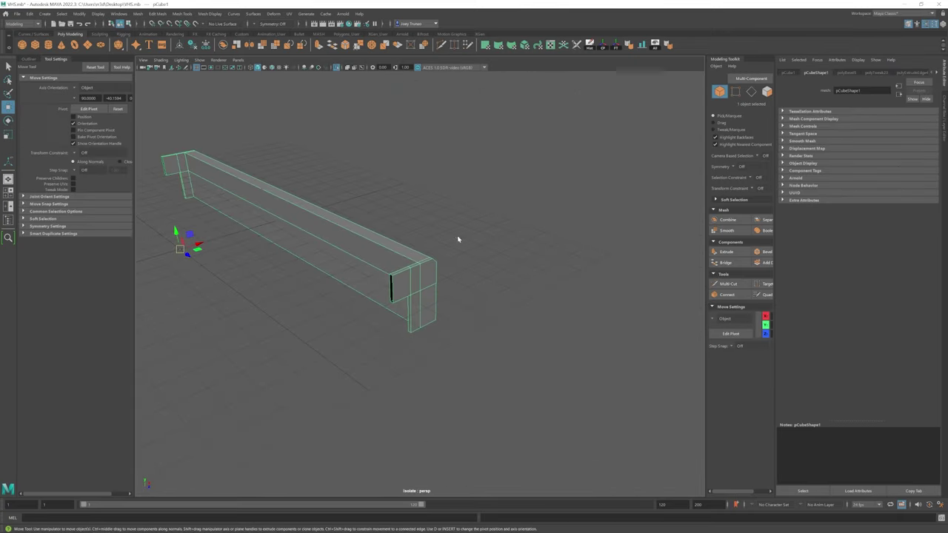
pyautogui.click(158, 68)
pyautogui.keyDown('alt'); pyautogui.moveTo(318, 244); pyautogui.dragTo(370, 252); pyautogui.keyUp('alt')
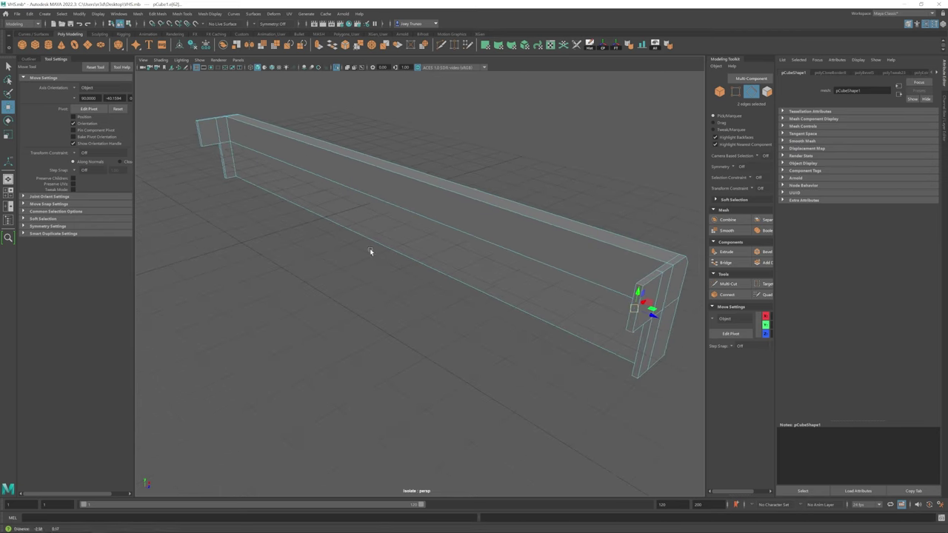
pyautogui.hotkey('ctrl', 'b')
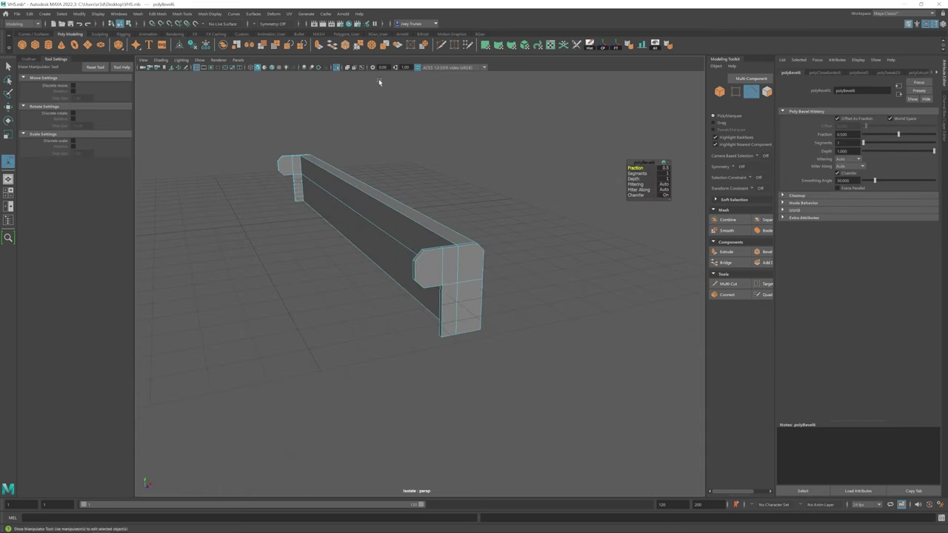
pyautogui.hotkey('ctrl', '1')
# Step: Check the bar's bevelled end corners in wireframe, then reselect the cassette body
pyautogui.press('w')
pyautogui.keyDown('alt'); pyautogui.moveTo(518, 311); pyautogui.dragTo(345, 126); pyautogui.keyUp('alt')
pyautogui.click(250, 71)
pyautogui.moveTo(419, 261); pyautogui.dragTo(419, 261)
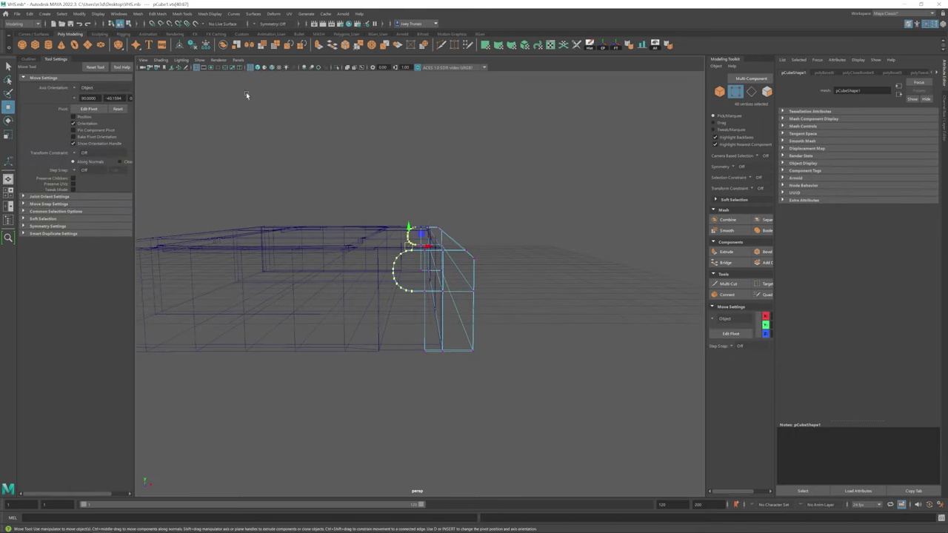
pyautogui.click(257, 67)
pyautogui.moveTo(445, 222)
pyautogui.keyDown('alt'); pyautogui.mouseDown()
pyautogui.moveTo(468, 295)
pyautogui.moveTo(423, 258)
pyautogui.moveTo(423, 346)
pyautogui.moveTo(414, 249)
pyautogui.mouseUp(); pyautogui.keyUp('alt')
pyautogui.click(425, 339)
pyautogui.click(415, 249)
pyautogui.click(182, 14)
# Step: Insert an extra edge loop around the cassette body
pyautogui.click(194, 73)
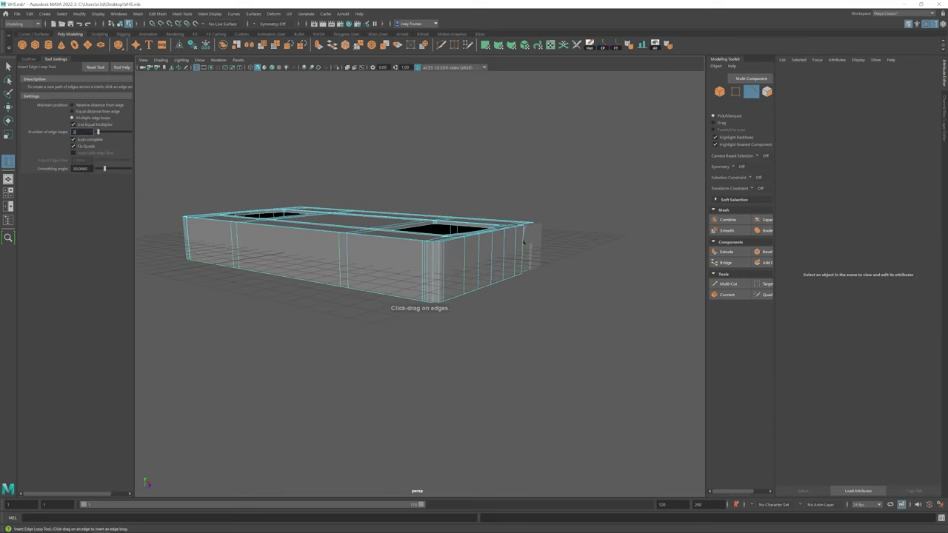
pyautogui.click(313, 263)
pyautogui.press('w')
pyautogui.scroll(-3, 313, 263)
pyautogui.keyDown('alt'); pyautogui.moveTo(372, 264); pyautogui.dragTo(431, 189); pyautogui.keyUp('alt')
pyautogui.scroll(3, 393, 277)
# Step: Isolate the cassette body and select a face on it
pyautogui.click(394, 277)
pyautogui.press('F9')
pyautogui.press('F8')
pyautogui.hotkey('ctrl', '1')
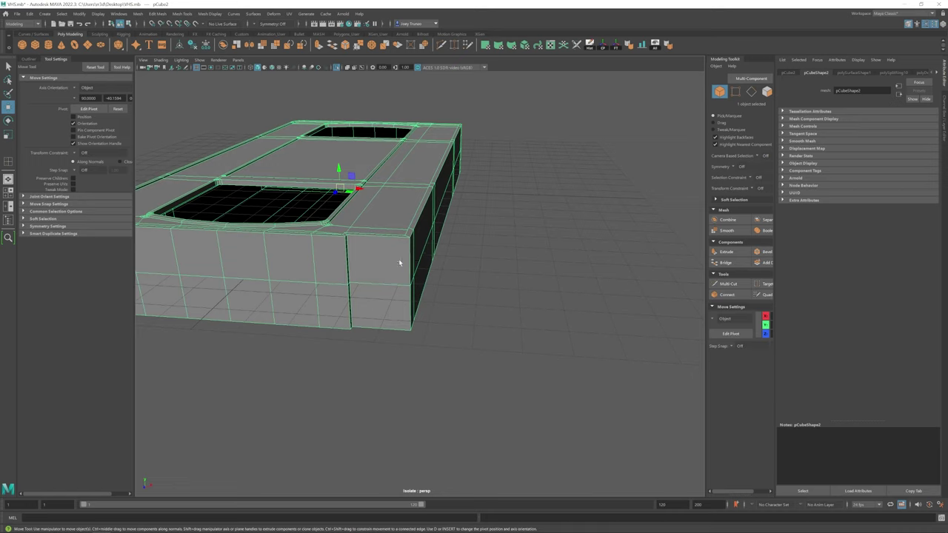
pyautogui.moveTo(376, 254); pyautogui.dragTo(378, 256, button='right')
pyautogui.keyDown('alt'); pyautogui.moveTo(378, 255); pyautogui.dragTo(503, 293); pyautogui.keyUp('alt')
pyautogui.moveTo(504, 292); pyautogui.dragTo(505, 311, button='right')
pyautogui.keyDown('alt'); pyautogui.moveTo(505, 311); pyautogui.dragTo(359, 396); pyautogui.keyUp('alt')
# Step: Select the reel cylinder pCylinder1 from a top view of the cassette
pyautogui.keyDown('alt'); pyautogui.moveTo(411, 293); pyautogui.dragTo(356, 267); pyautogui.keyUp('alt')
pyautogui.scroll(5, 341, 261)
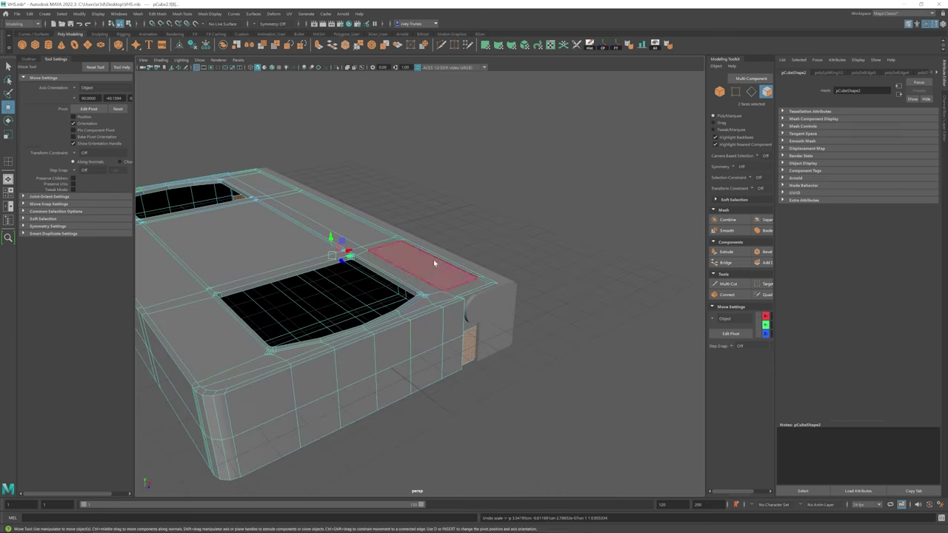
pyautogui.press('F8')
pyautogui.scroll(-5, 434, 263)
pyautogui.keyDown('alt'); pyautogui.moveTo(466, 371); pyautogui.dragTo(415, 275); pyautogui.keyUp('alt')
pyautogui.click(391, 283)
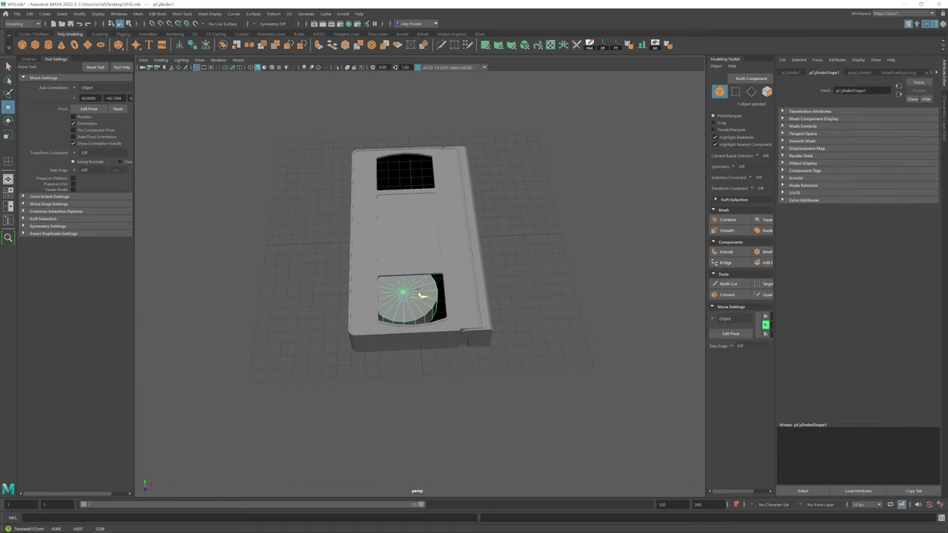
# Step: Review the cylinder's construction settings and try a duplicate, then undo it
pyautogui.press('r')
pyautogui.click(859, 72)
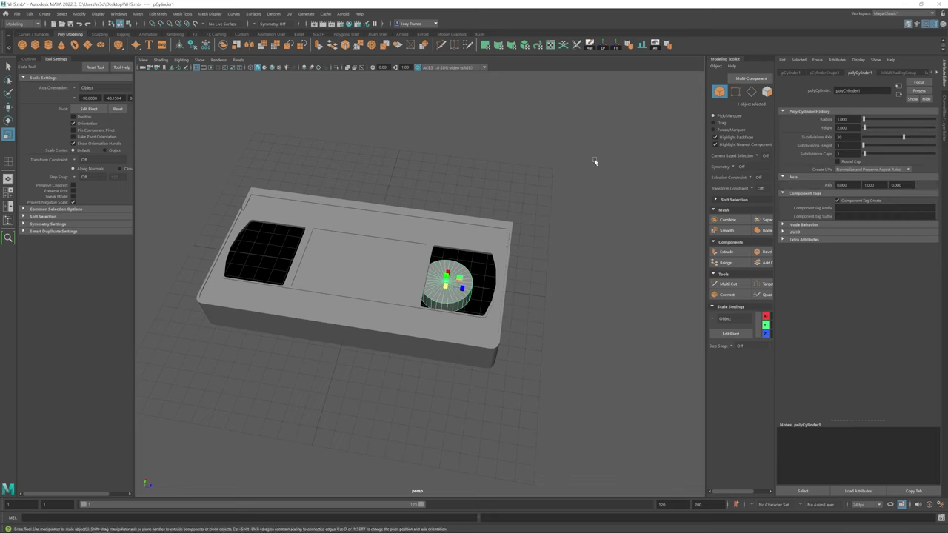
pyautogui.keyDown('alt'); pyautogui.moveTo(594, 162); pyautogui.dragTo(292, 254); pyautogui.keyUp('alt')
pyautogui.scroll(3, 415, 282)
pyautogui.press('w')
pyautogui.hotkey('ctrl', 'd')
pyautogui.press('r')
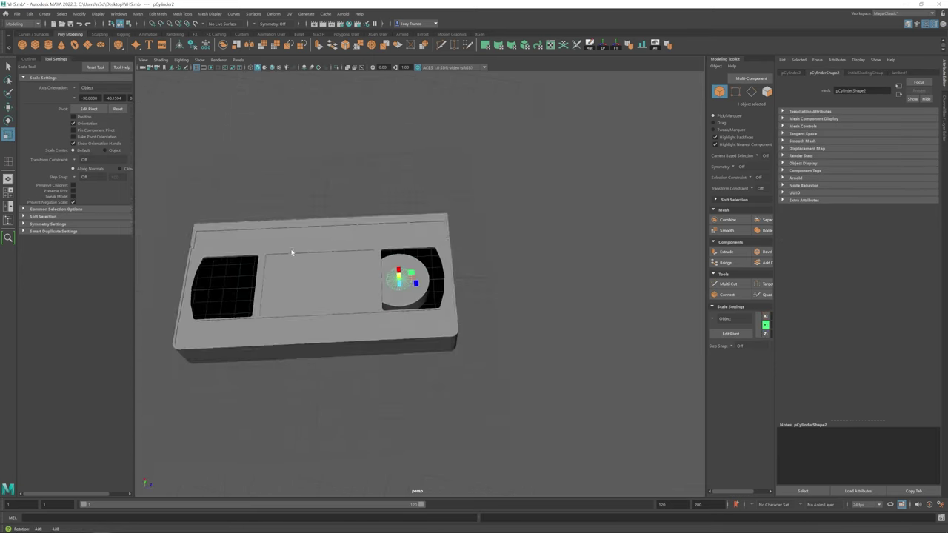
pyautogui.scroll(3, 425, 323)
pyautogui.hotkey('ctrl', 'z')
pyautogui.hotkey('ctrl', 'z')
pyautogui.hotkey('ctrl', 'z')
pyautogui.hotkey('ctrl', 'z')
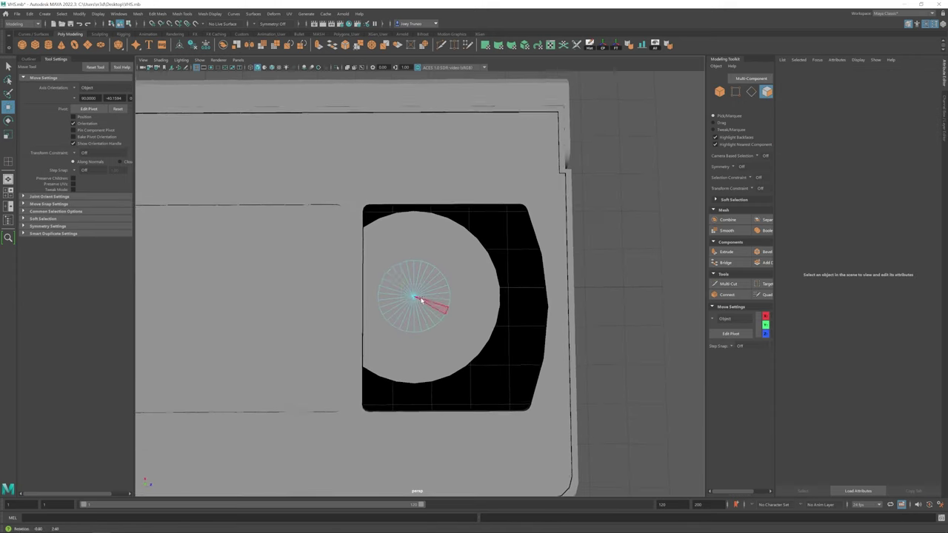
# Step: Extrude and shrink the cylinder's edge ring inward, then undo those attempts
pyautogui.click(252, 68)
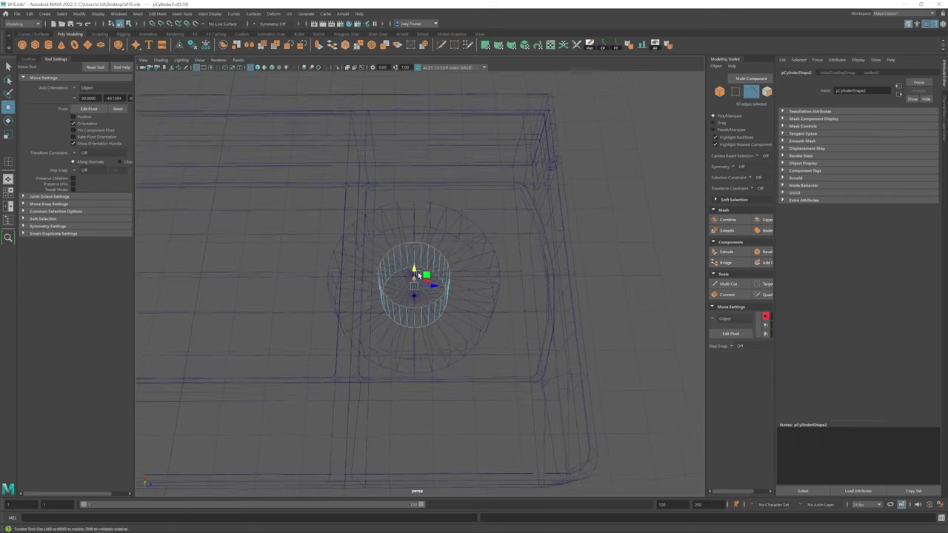
pyautogui.hotkey('ctrl', 'e')
pyautogui.press('r')
pyautogui.click(257, 68)
pyautogui.moveTo(414, 297); pyautogui.dragTo(408, 297)
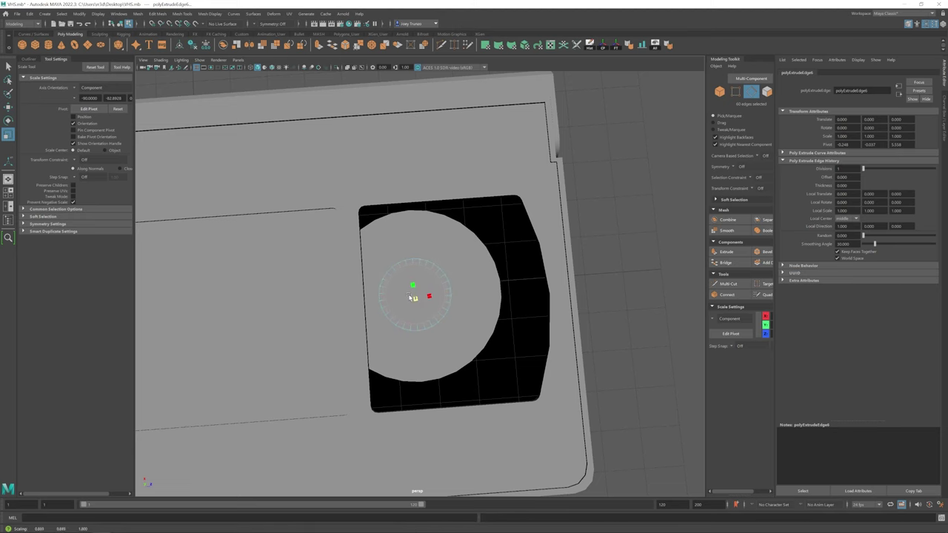
pyautogui.hotkey('ctrl', 'z')
pyautogui.hotkey('ctrl', 'z')
pyautogui.hotkey('ctrl', 'z')
pyautogui.hotkey('ctrl', 'z')
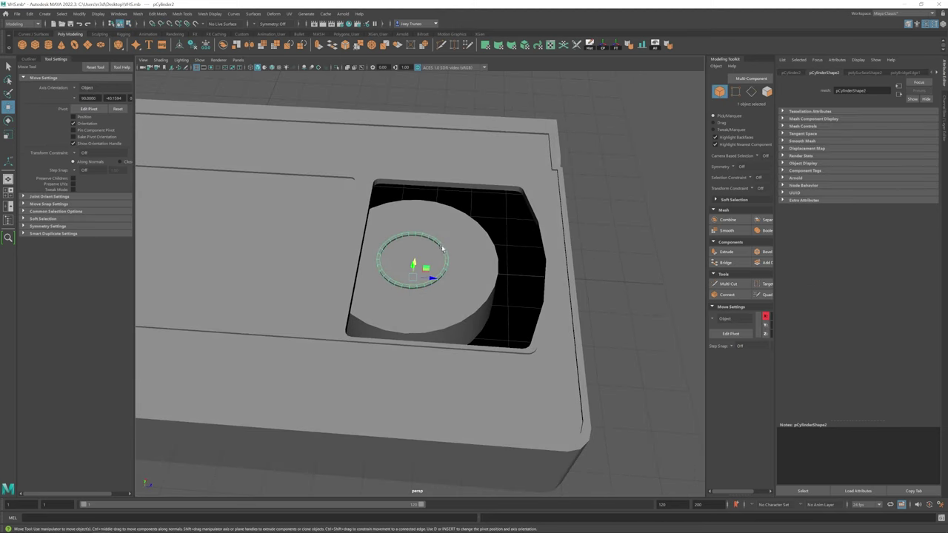
pyautogui.hotkey('ctrl', 'z')
pyautogui.hotkey('ctrl', 'z')
pyautogui.hotkey('ctrl', 'z')
pyautogui.hotkey('ctrl', 'z')
pyautogui.hotkey('ctrl', 'z')
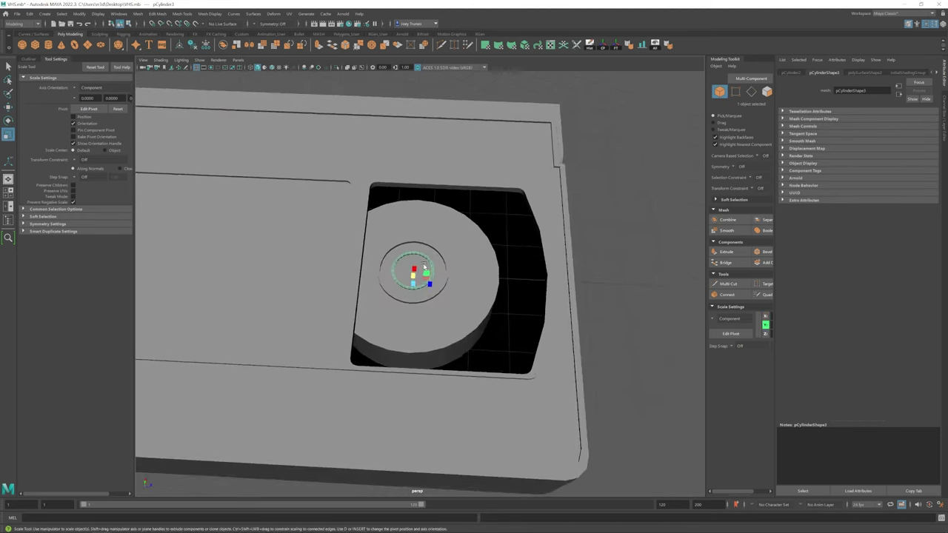
pyautogui.hotkey('ctrl', 'z')
pyautogui.hotkey('ctrl', 'z')
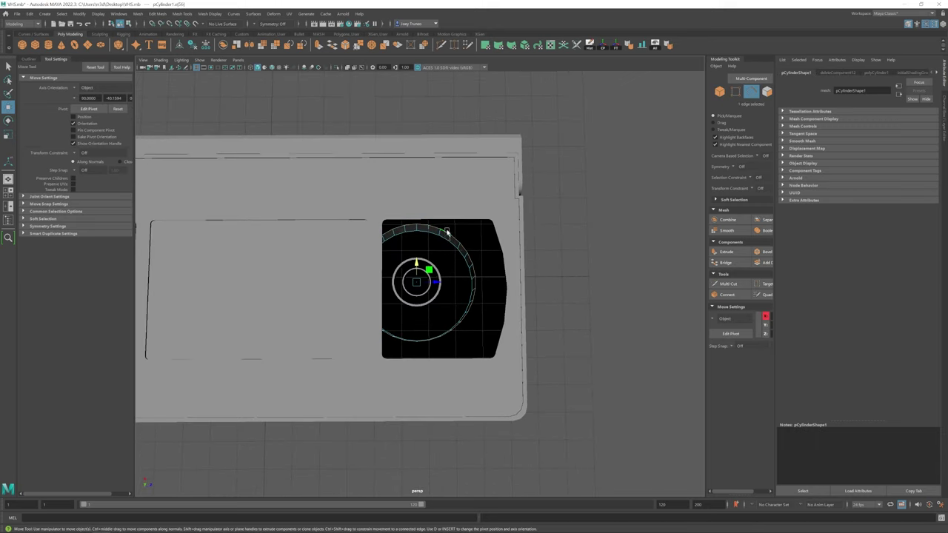
pyautogui.hotkey('ctrl', 'z')
pyautogui.hotkey('ctrl', 'z')
pyautogui.hotkey('ctrl', 'z')
pyautogui.hotkey('ctrl', 'z')
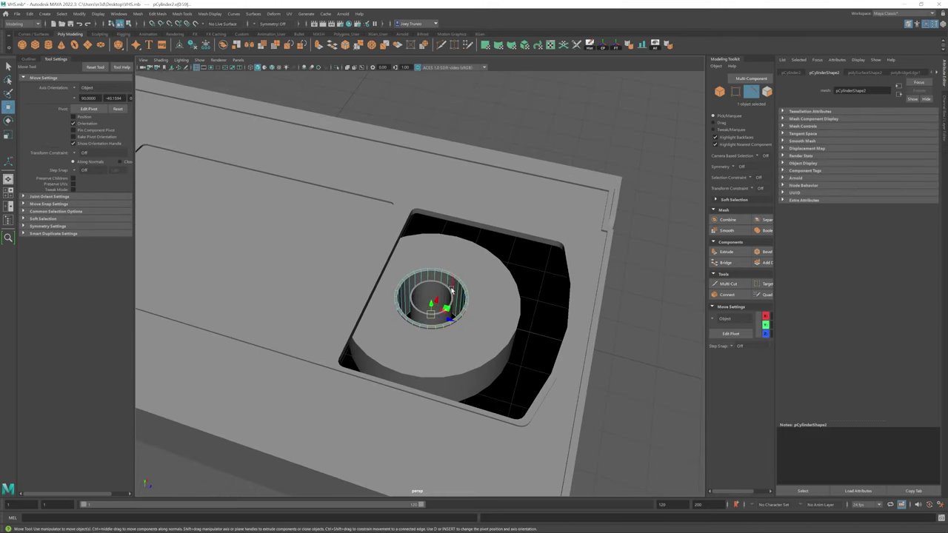
pyautogui.hotkey('ctrl', 'z')
pyautogui.hotkey('ctrl', 'z')
pyautogui.hotkey('ctrl', 'z')
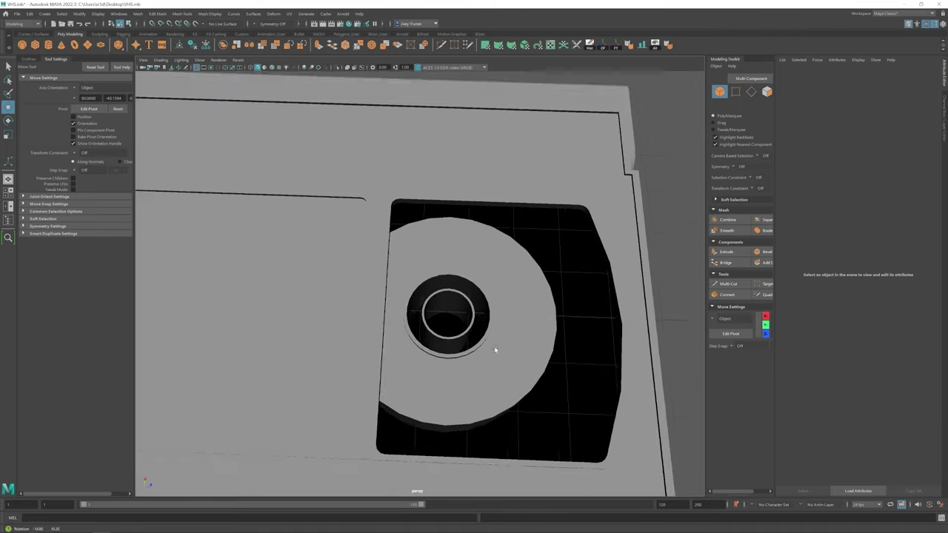
# Step: Select the reel hub's inner faces and extrude them inward into a ring of notches
pyautogui.rightClick(423, 287)
pyautogui.press('r')
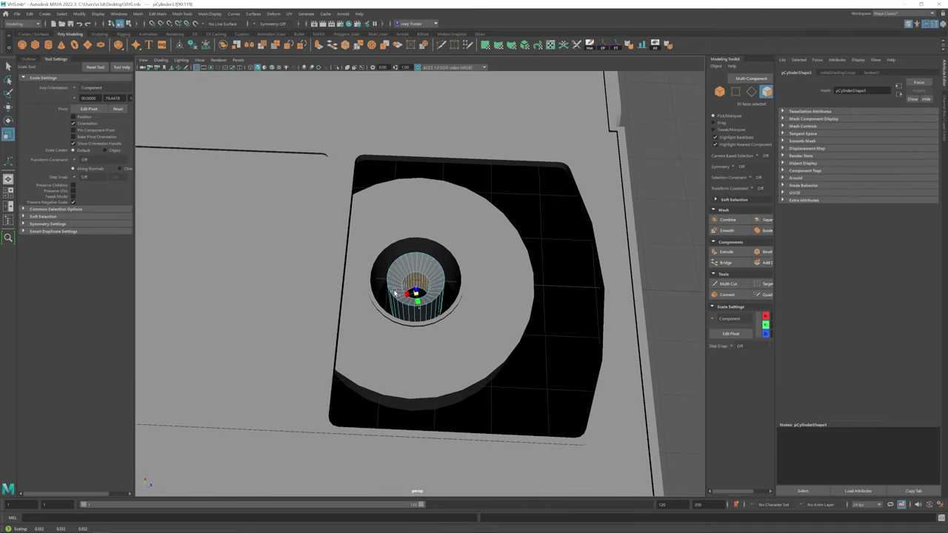
pyautogui.keyDown('alt'); pyautogui.moveTo(519, 311); pyautogui.dragTo(673, 258); pyautogui.keyUp('alt')
pyautogui.moveTo(344, 209); pyautogui.dragTo(489, 269)
pyautogui.hotkey('ctrl', 'z')
pyautogui.hotkey('ctrl', 'z')
pyautogui.hotkey('ctrl', 'z')
pyautogui.hotkey('ctrl', 'z')
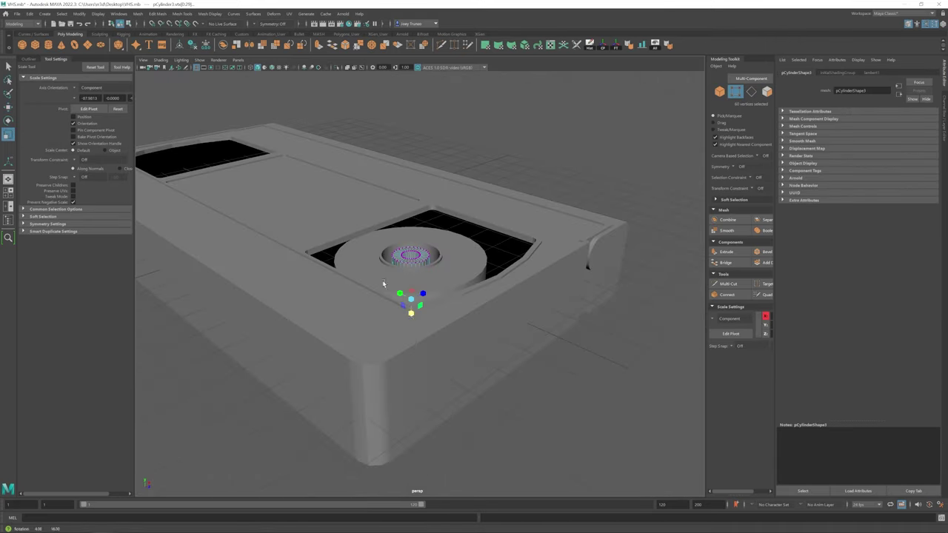
pyautogui.hotkey('ctrl', 'z')
pyautogui.hotkey('ctrl', 'z')
pyautogui.hotkey('ctrl', 'z')
pyautogui.hotkey('ctrl', 'z')
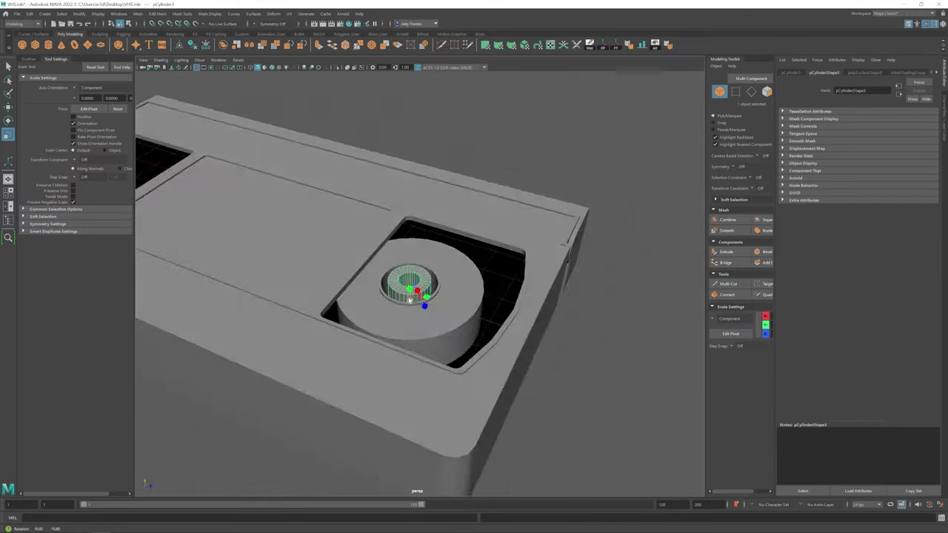
pyautogui.hotkey('ctrl', 'z')
pyautogui.hotkey('ctrl', 'z')
pyautogui.hotkey('ctrl', 'z')
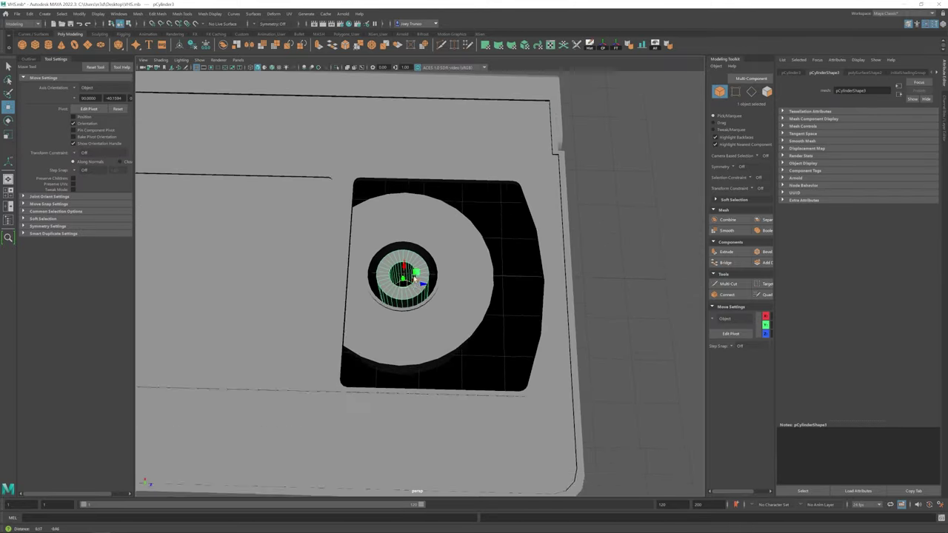
pyautogui.hotkey('ctrl', 'z')
pyautogui.hotkey('ctrl', 'z')
pyautogui.hotkey('ctrl', 'z')
pyautogui.hotkey('ctrl', 'z')
pyautogui.hotkey('ctrl', 'z')
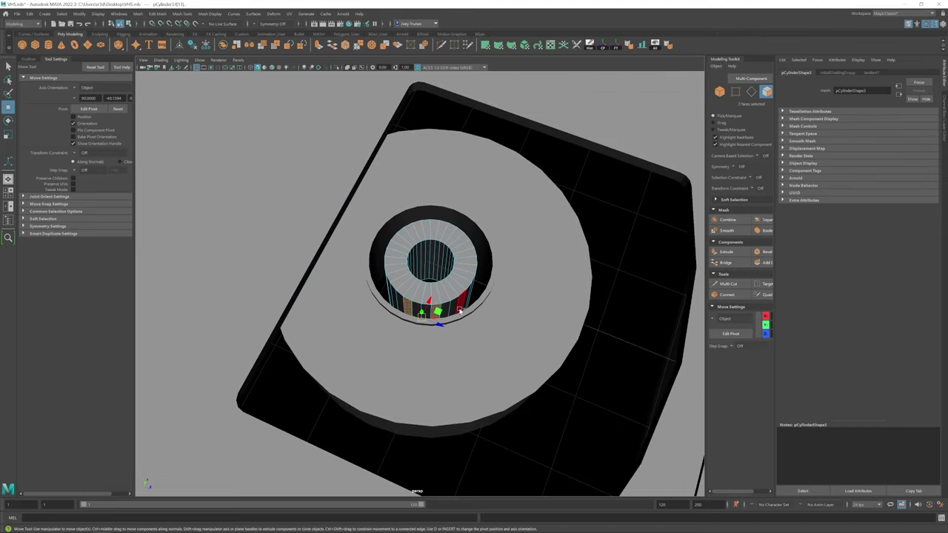
pyautogui.hotkey('ctrl', 'z')
pyautogui.hotkey('ctrl', 'z')
pyautogui.hotkey('ctrl', 'z')
pyautogui.hotkey('ctrl', 'z')
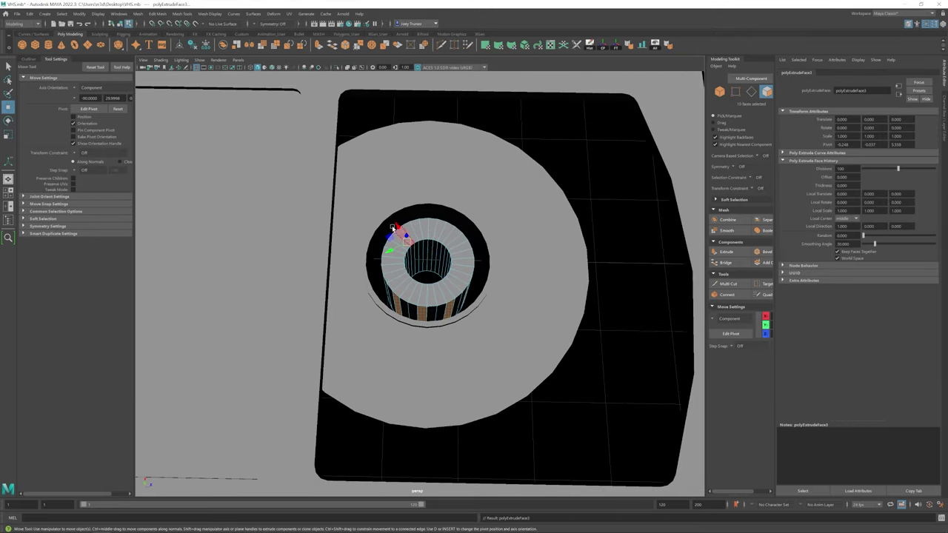
pyautogui.hotkey('ctrl', 'z')
pyautogui.hotkey('ctrl', 'z')
pyautogui.hotkey('ctrl', 'z')
pyautogui.hotkey('ctrl', 'z')
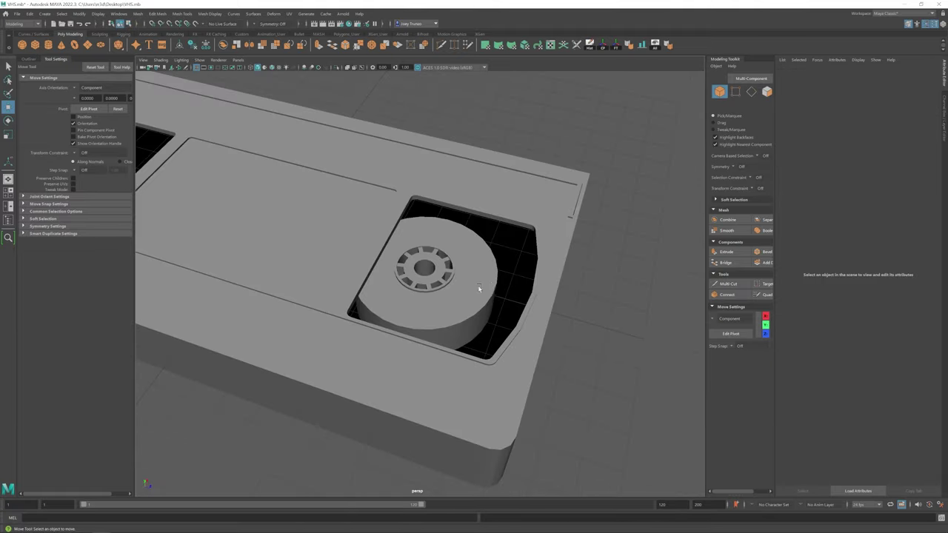
# Step: Group the reel's parts with Ctrl+G using the scene's object list
pyautogui.hotkey('ctrl', 'z')
pyautogui.hotkey('ctrl', 'z')
pyautogui.hotkey('ctrl', 'z')
pyautogui.hotkey('ctrl', 'z')
pyautogui.hotkey('ctrl', 'z')
pyautogui.hotkey('ctrl', 'z')
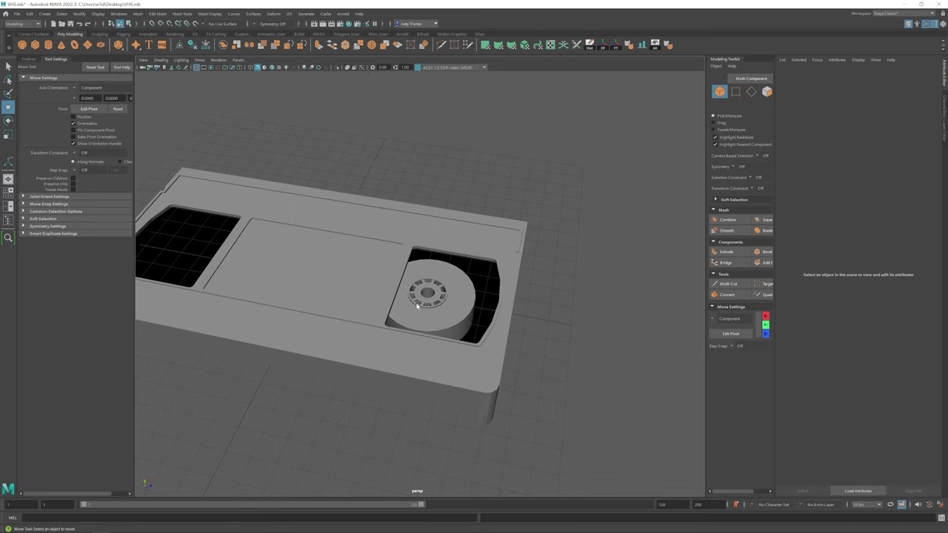
pyautogui.hotkey('ctrl', 'z')
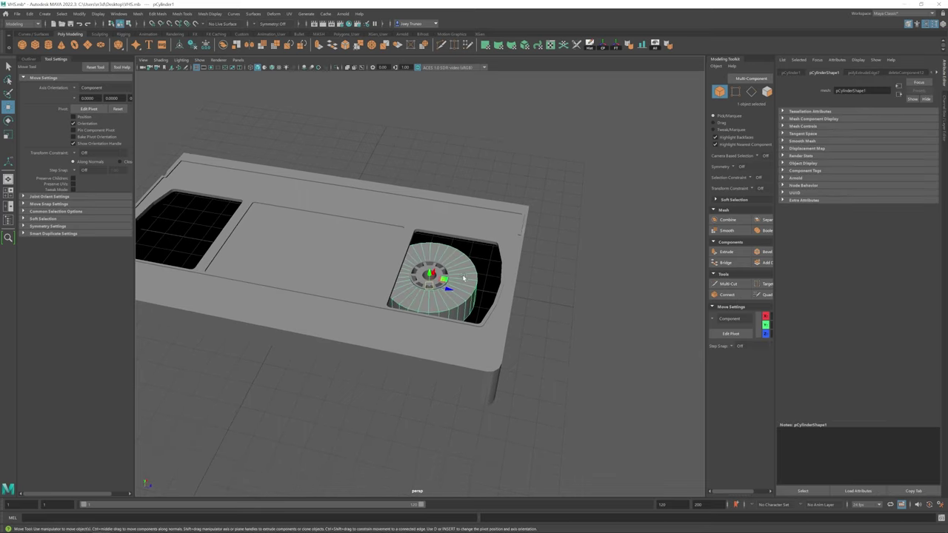
pyautogui.hotkey('ctrl', 'z')
pyautogui.hotkey('ctrl', 'z')
pyautogui.hotkey('ctrl', 'z')
pyautogui.hotkey('ctrl', 'z')
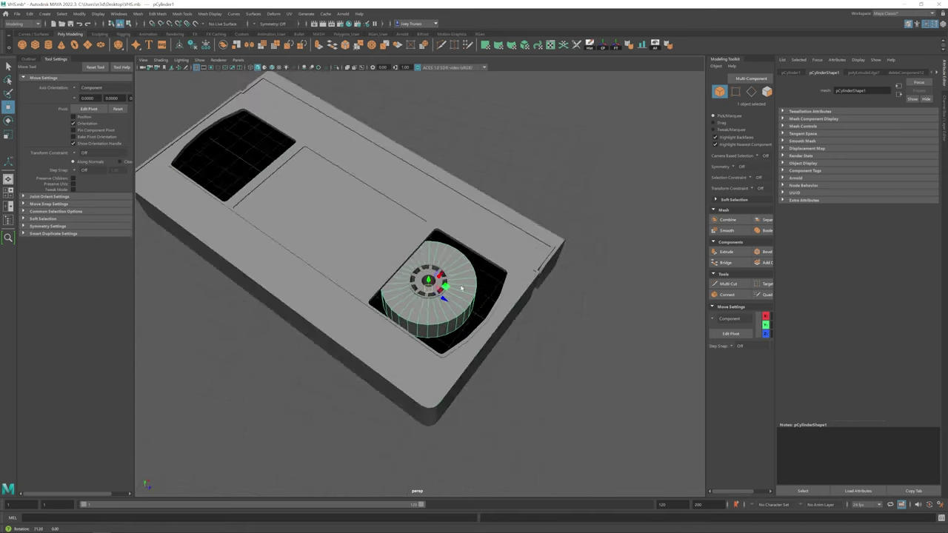
pyautogui.hotkey('shift', 'z')
pyautogui.hotkey('shift', 'z')
pyautogui.hotkey('shift', 'z')
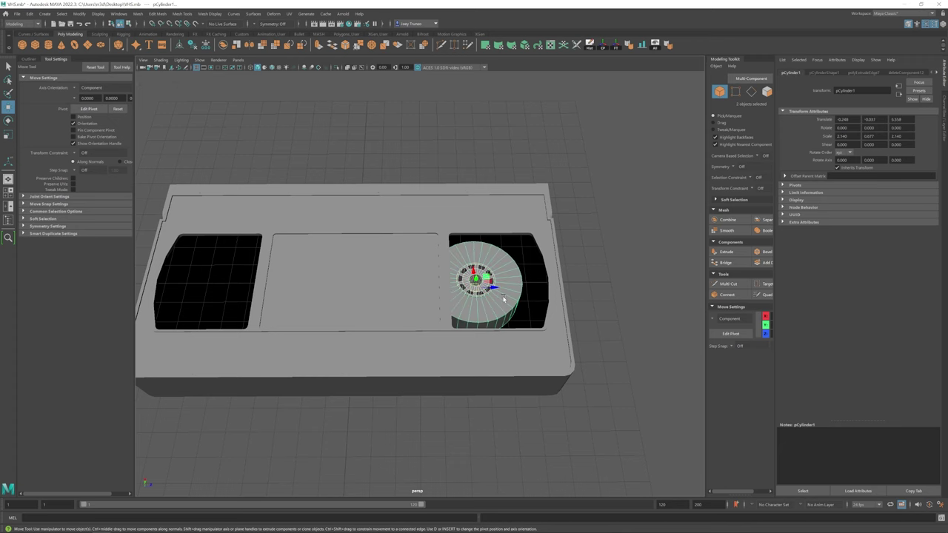
pyautogui.hotkey('shift', 'z')
pyautogui.hotkey('shift', 'z')
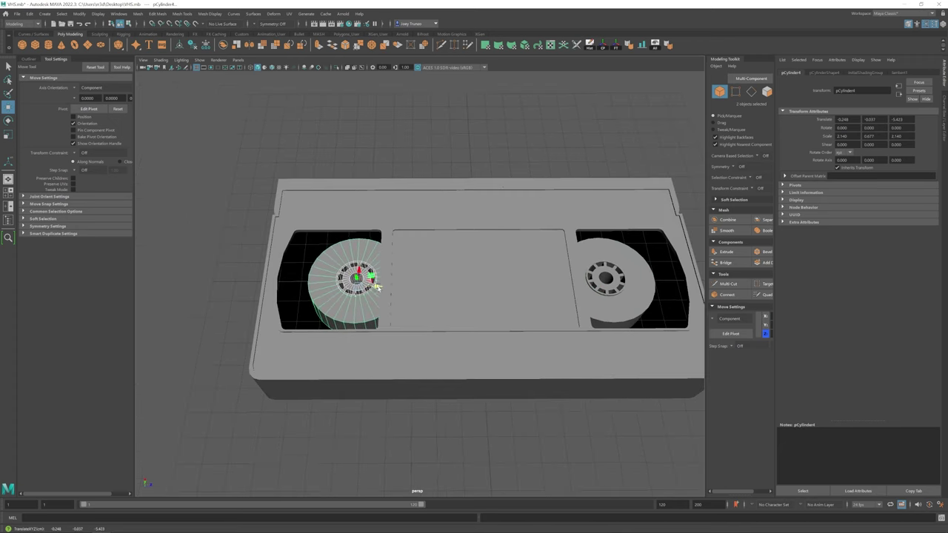
pyautogui.click(29, 58)
pyautogui.click(46, 134)
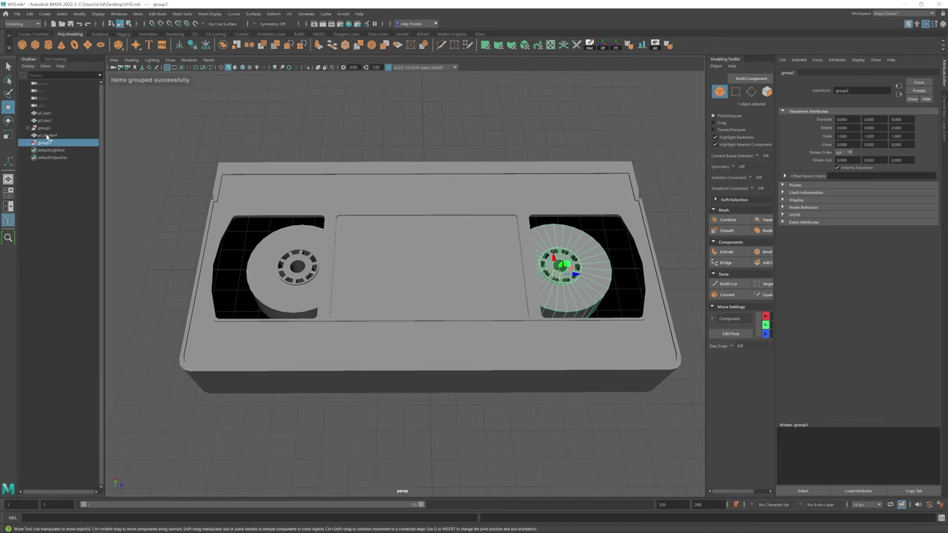
pyautogui.click(46, 135)
pyautogui.hotkey('ctrl', 'g')
# Step: Frame the cassette in the front view and duplicate the reel for the left window
pyautogui.hotkey('shift', 'z')
pyautogui.hotkey('shift', 'z')
pyautogui.hotkey('shift', 'z')
pyautogui.hotkey('shift', 'z')
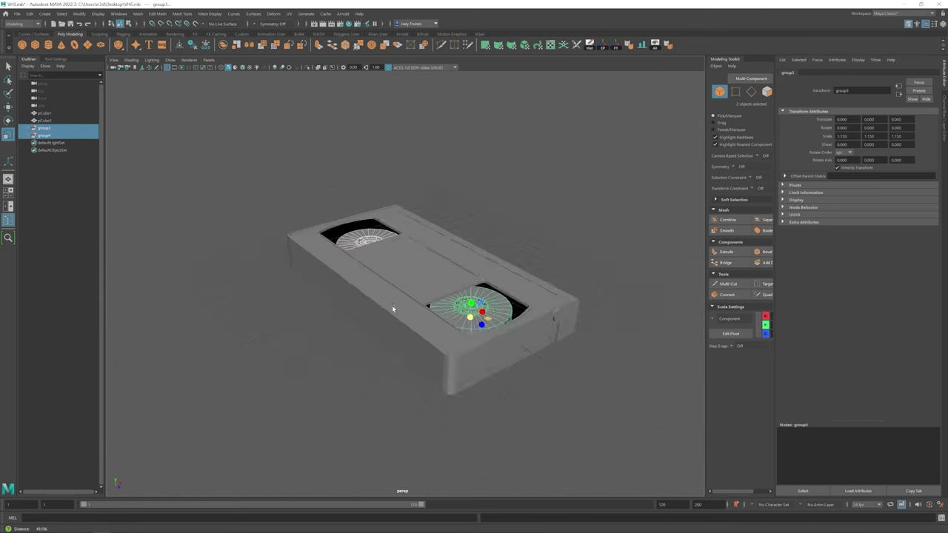
pyautogui.hotkey('shift', 'z')
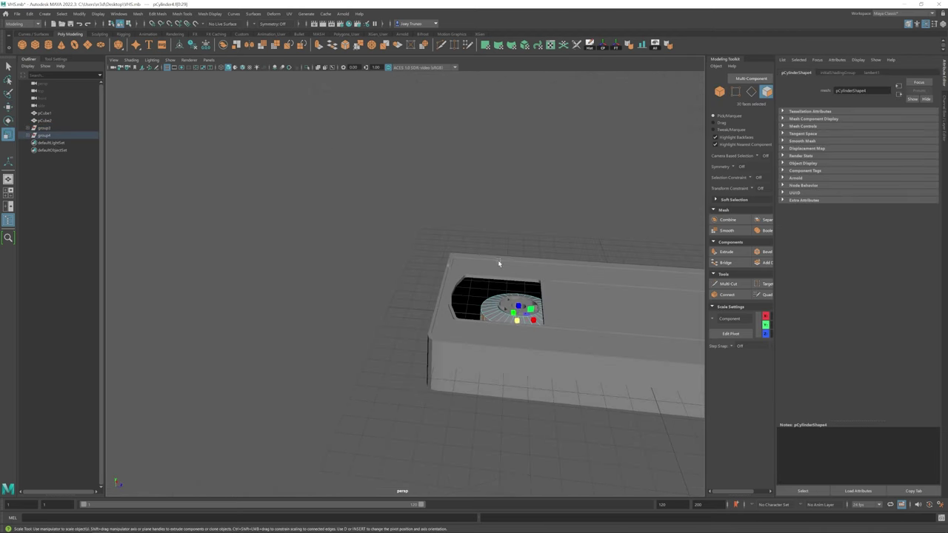
pyautogui.hotkey('shift', 'z')
pyautogui.press('space')
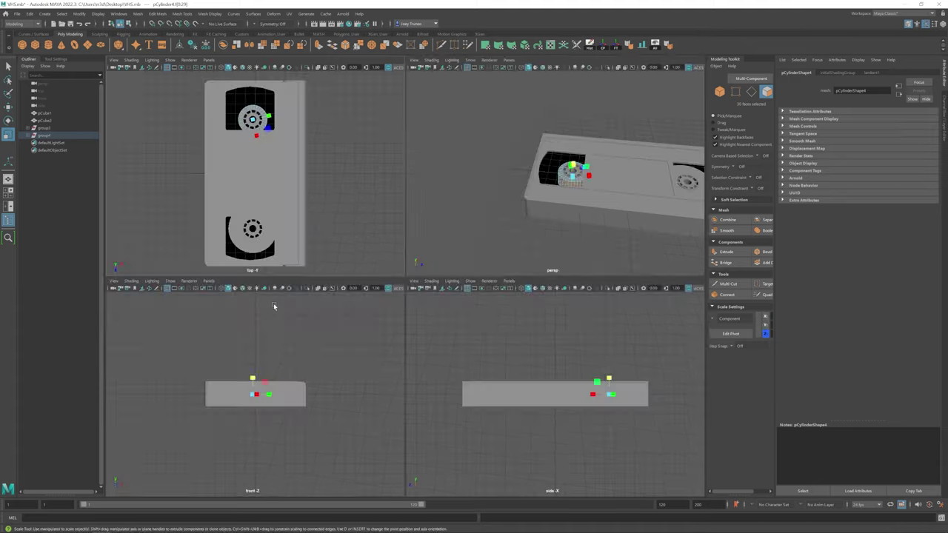
pyautogui.press('space')
pyautogui.press('space')
pyautogui.press('space')
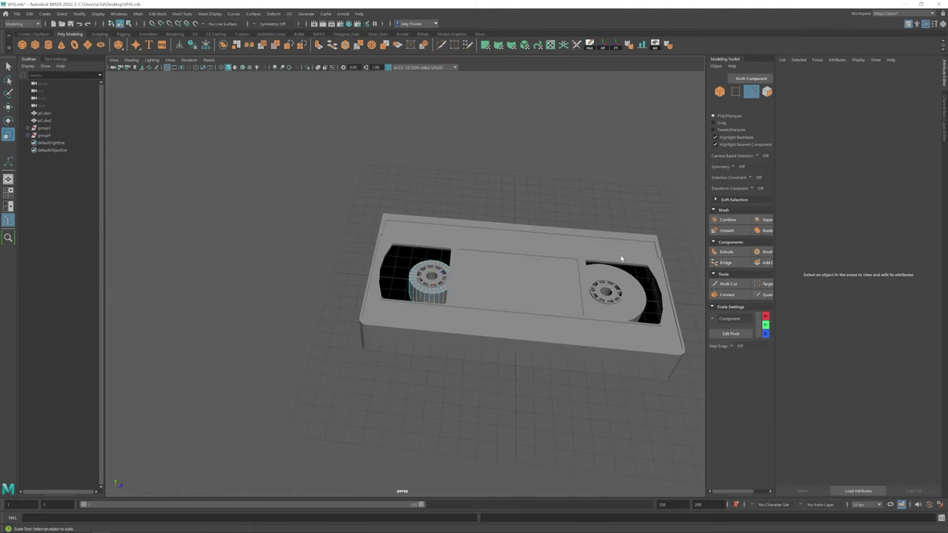
pyautogui.keyDown('alt'); pyautogui.moveTo(622, 262); pyautogui.dragTo(570, 326, button='right'); pyautogui.keyUp('alt')
pyautogui.keyDown('alt'); pyautogui.moveTo(571, 325); pyautogui.dragTo(512, 303); pyautogui.keyUp('alt')
pyautogui.press('w')
pyautogui.keyDown('alt'); pyautogui.moveTo(511, 303); pyautogui.dragTo(488, 354, button='right'); pyautogui.keyUp('alt')
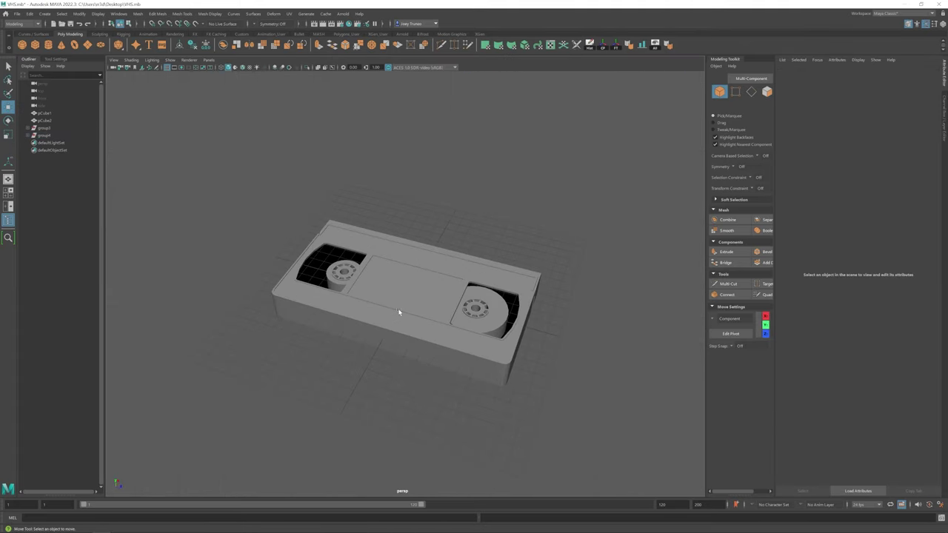
pyautogui.scroll(3, 368, 304)
pyautogui.click(324, 272)
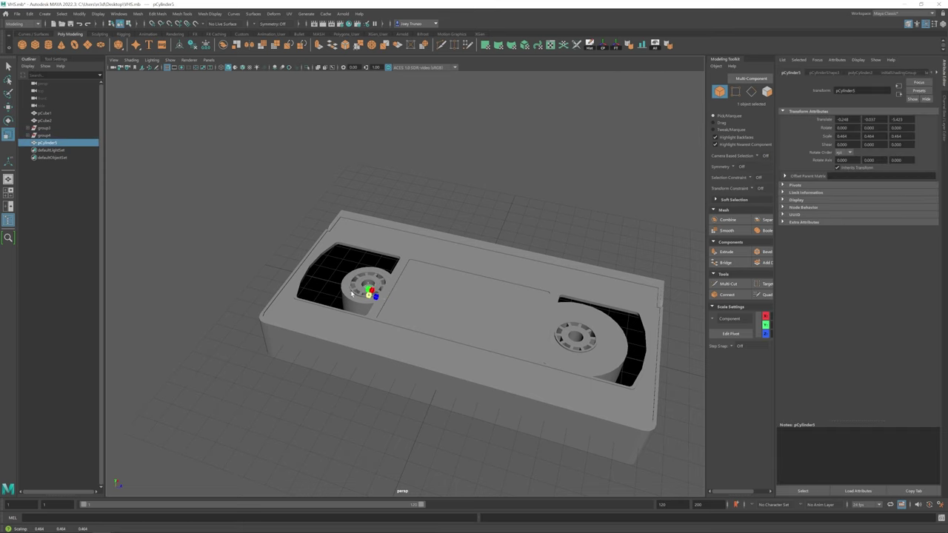
pyautogui.hotkey('ctrl', 'd')
# Step: Fit the smaller reel copy in the left window and create a new polygon cube
pyautogui.scroll(-3, 369, 284)
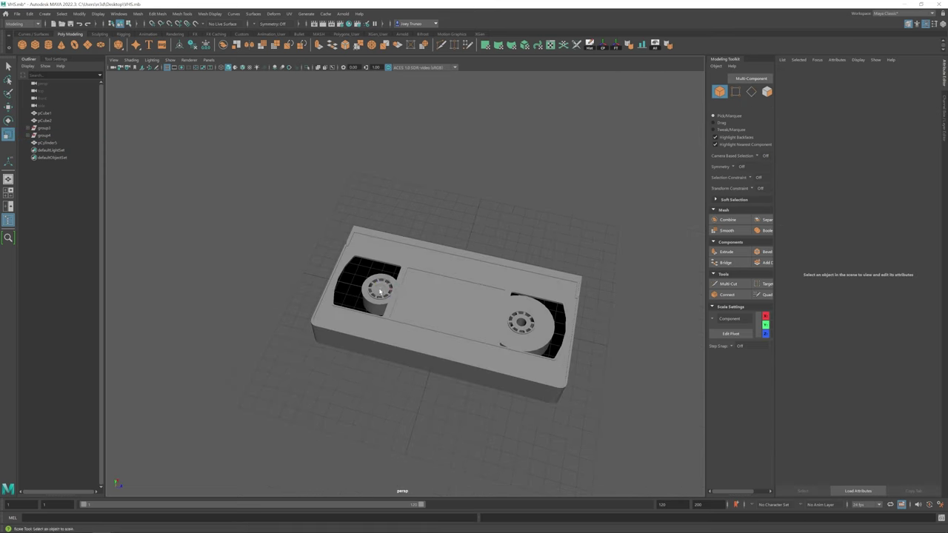
pyautogui.press('w')
pyautogui.scroll(3, 259, 255)
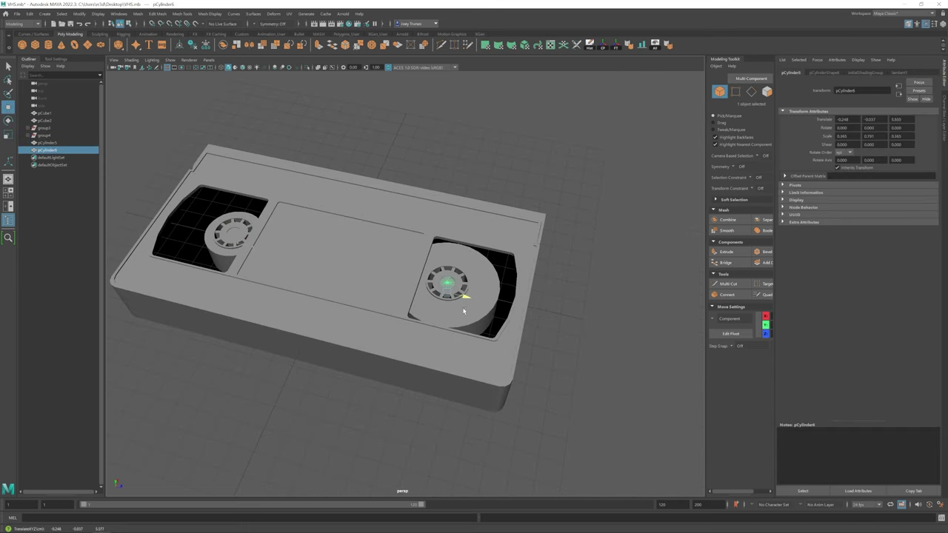
pyautogui.scroll(-5, 400, 318)
pyautogui.click(339, 328)
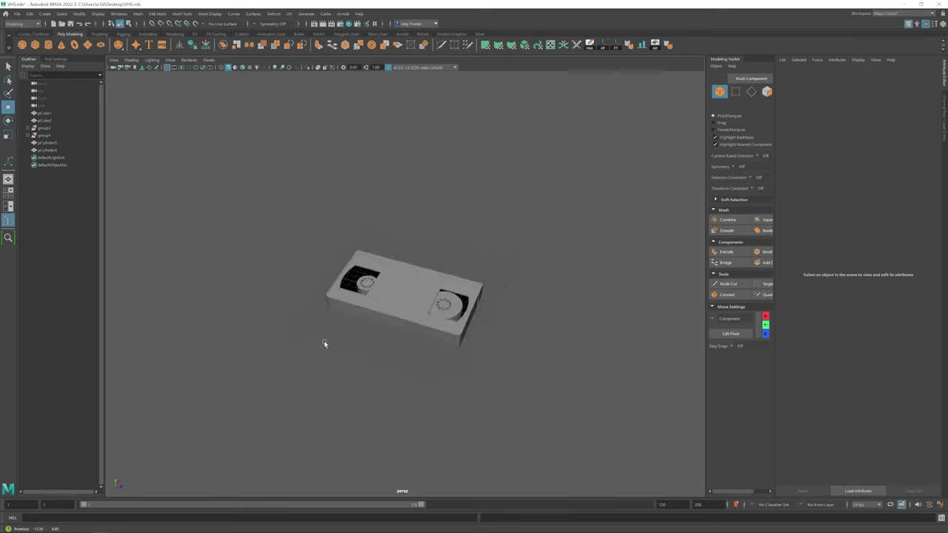
pyautogui.scroll(3, 323, 344)
pyautogui.click(35, 45)
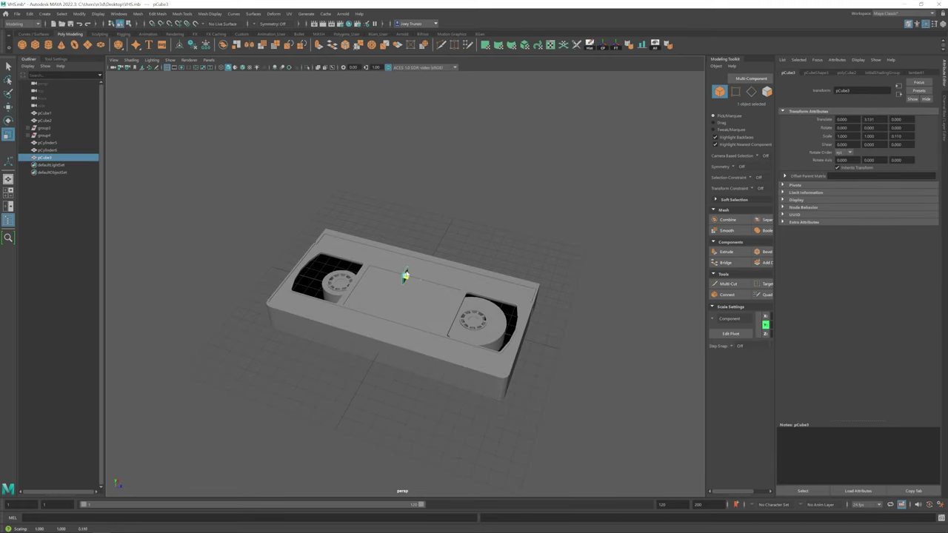
pyautogui.moveTo(405, 275)
pyautogui.keyDown('alt'); pyautogui.mouseDown()
pyautogui.moveTo(392, 272)
pyautogui.moveTo(403, 276)
pyautogui.mouseUp(); pyautogui.keyUp('alt')
# Step: Scale the new cube pCube3 down into a thin slab
pyautogui.click(404, 275)
pyautogui.press('r')
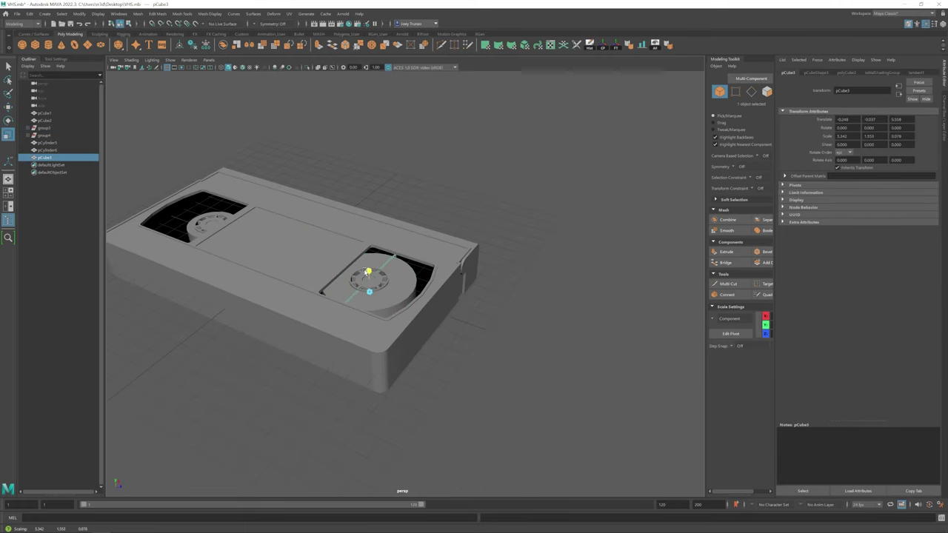
pyautogui.scroll(5, 368, 273)
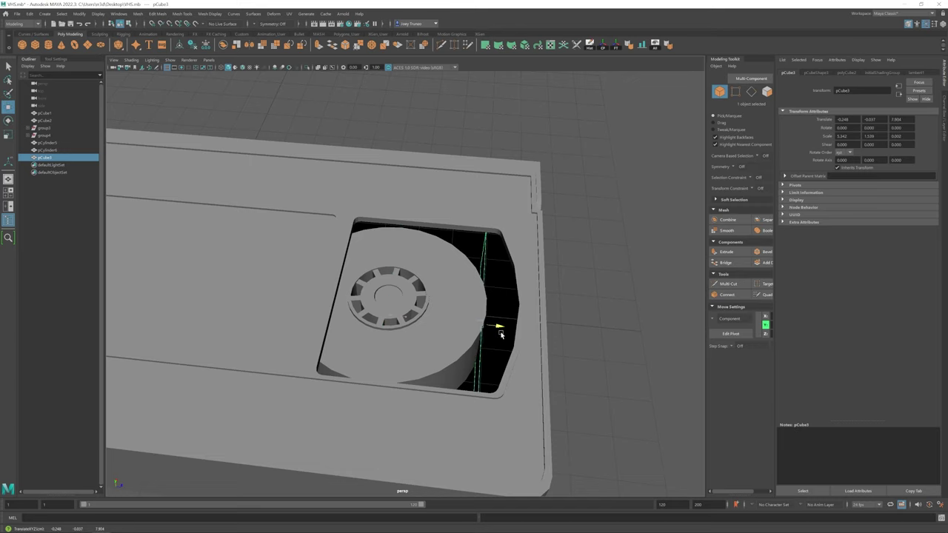
pyautogui.press('r')
pyautogui.keyDown('alt'); pyautogui.moveTo(501, 334); pyautogui.dragTo(427, 296, button='middle'); pyautogui.keyUp('alt')
pyautogui.scroll(2, 426, 296)
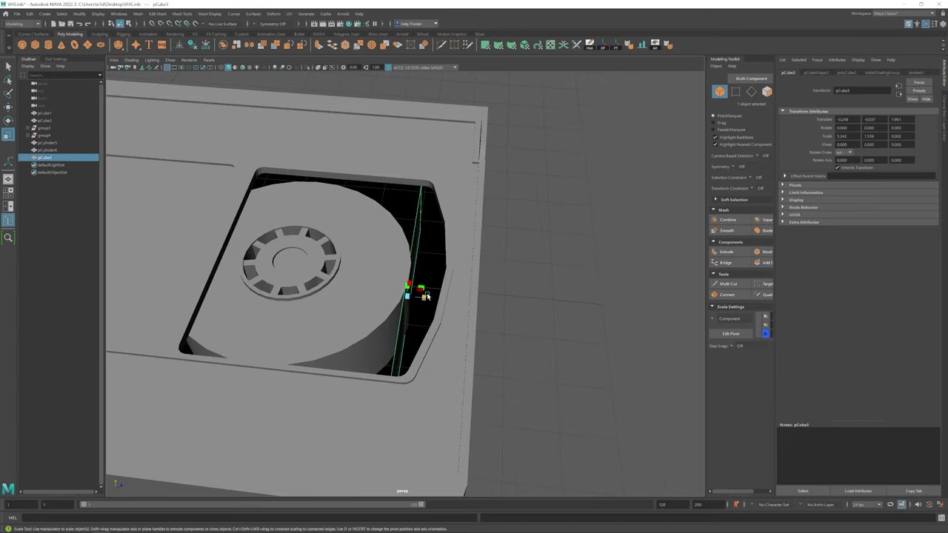
pyautogui.keyDown('alt'); pyautogui.moveTo(485, 311); pyautogui.dragTo(423, 296); pyautogui.keyUp('alt')
# Step: Move the slab's end vertices so it fits along the right window's inner edge
pyautogui.press('F9')
pyautogui.press('w')
pyautogui.moveTo(491, 281); pyautogui.dragTo(418, 392)
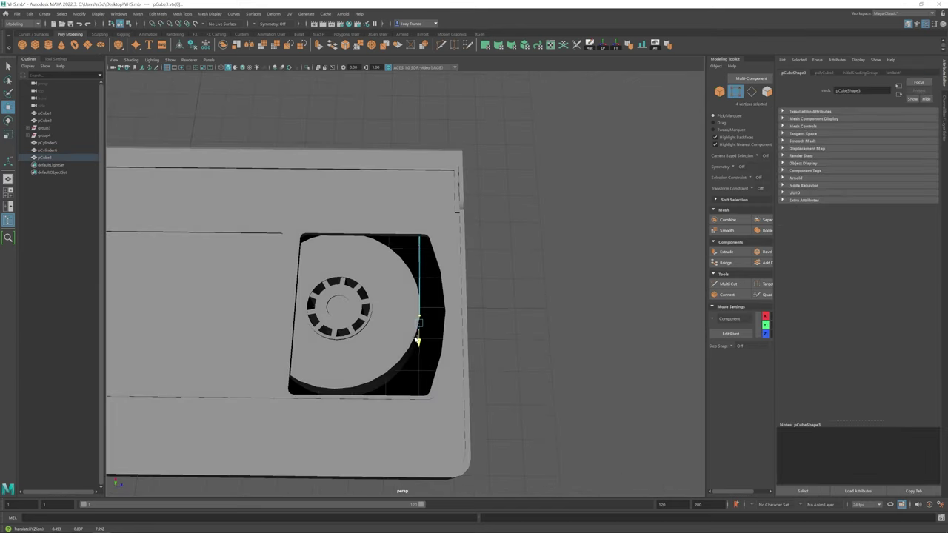
pyautogui.keyDown('alt'); pyautogui.moveTo(417, 339); pyautogui.dragTo(434, 263); pyautogui.keyUp('alt')
pyautogui.hotkey('ctrl', 'shift', 't')
pyautogui.scroll(2, 399, 266)
pyautogui.press('F8')
# Step: Select the slab's thin side face, then return to object mode
pyautogui.scroll(-5, 387, 363)
pyautogui.scroll(10, 443, 228)
pyautogui.click(443, 228)
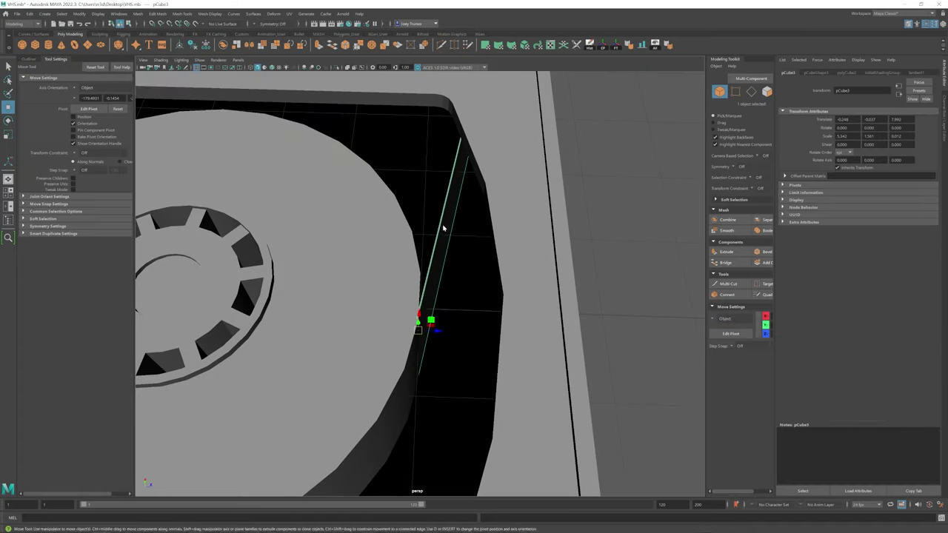
pyautogui.press('F11')
pyautogui.keyDown('alt'); pyautogui.moveTo(443, 228); pyautogui.dragTo(439, 179); pyautogui.keyUp('alt')
pyautogui.click(439, 178)
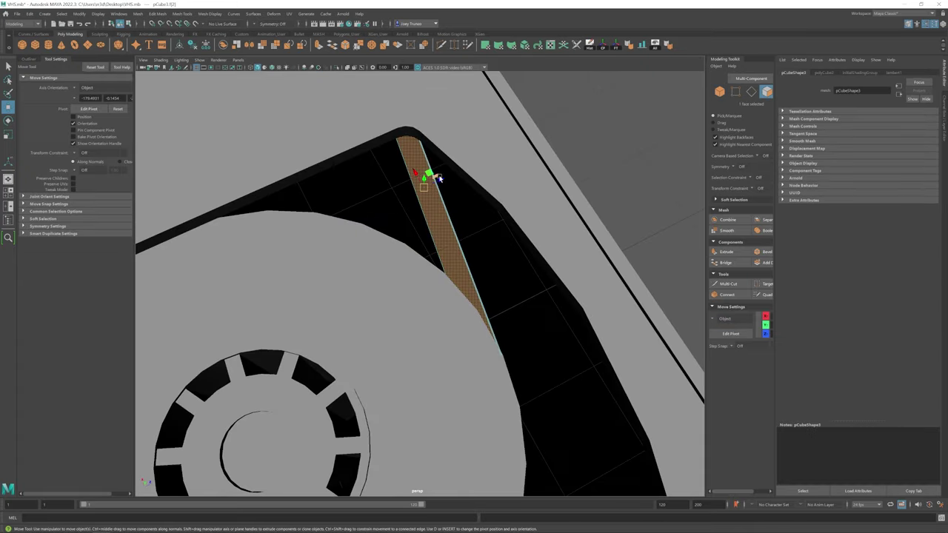
pyautogui.press('F8')
pyautogui.scroll(-5, 371, 298)
pyautogui.scroll(2, 371, 298)
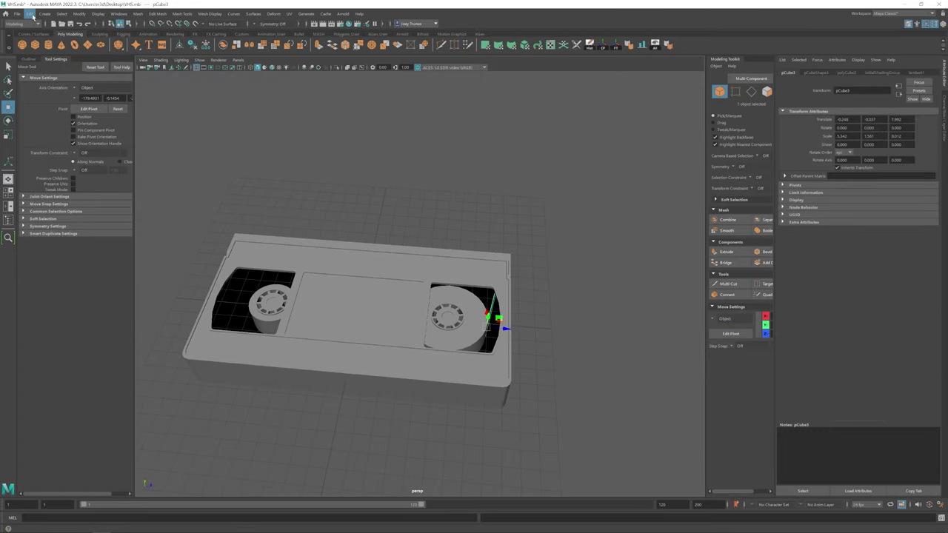
# Step: Mirror the slab into the left window with Duplicate Special at scale -1, creating pCube4
pyautogui.click(29, 14)
pyautogui.click(59, 111)
pyautogui.hotkey('ctrl', 'z')
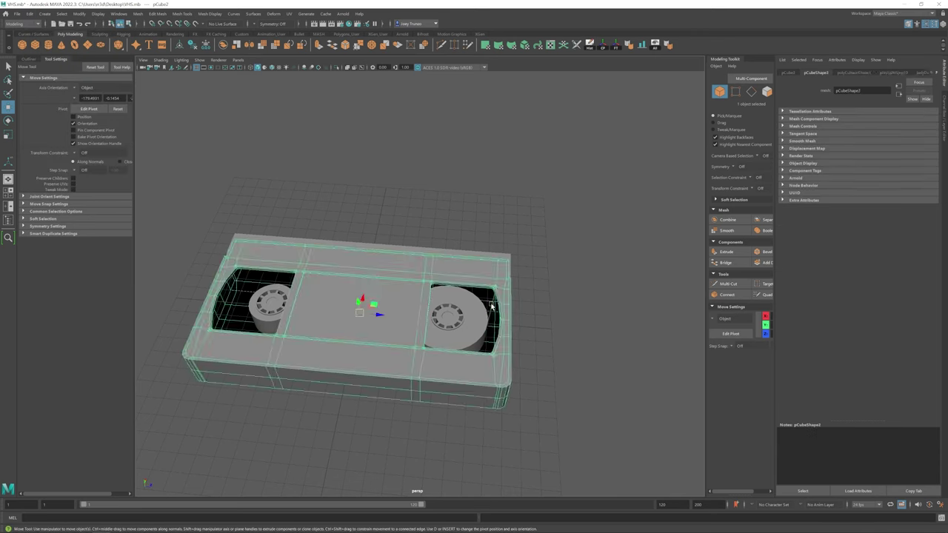
pyautogui.click(30, 14)
pyautogui.click(111, 112)
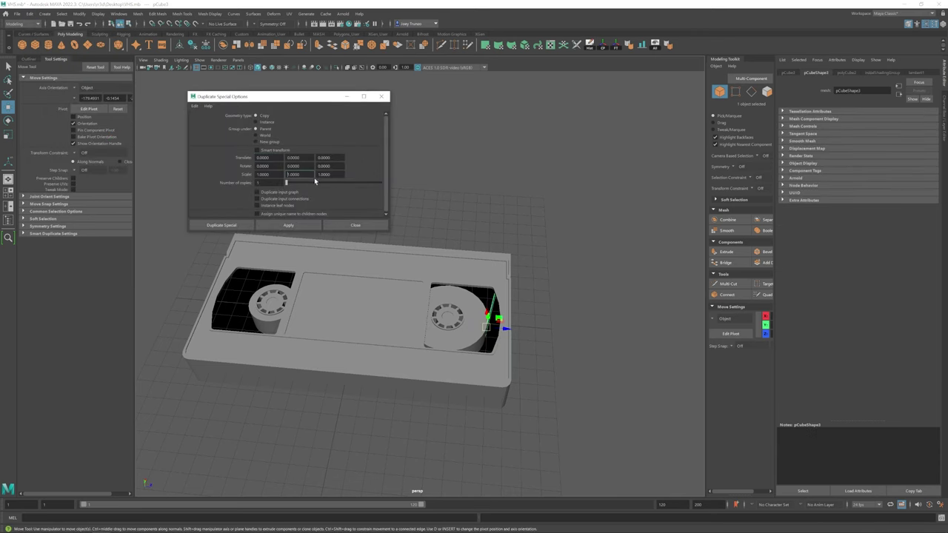
pyautogui.scroll(5, 271, 298)
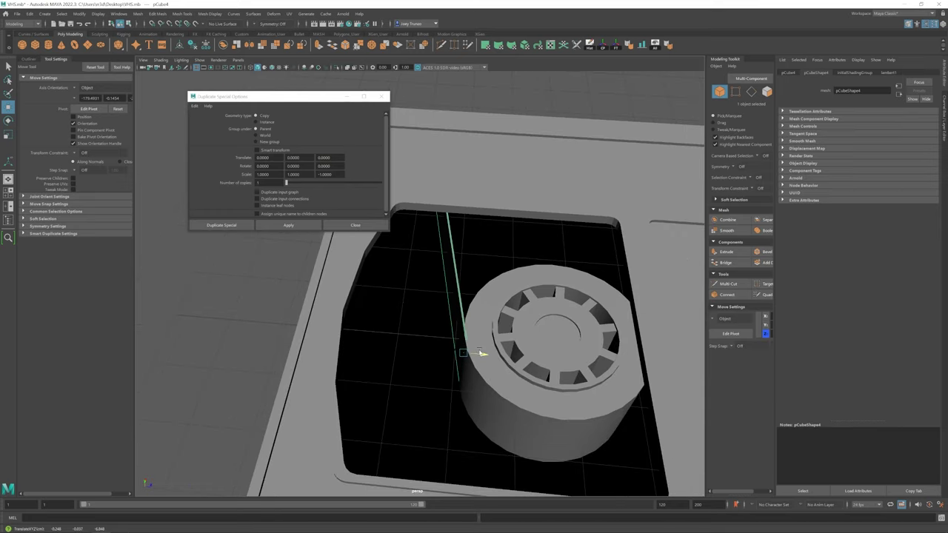
pyautogui.click(199, 276)
# Step: Clear the selection and select the tape's middle part
pyautogui.scroll(-5, 199, 276)
pyautogui.click(383, 96)
pyautogui.scroll(-4, 370, 296)
pyautogui.scroll(4, 370, 296)
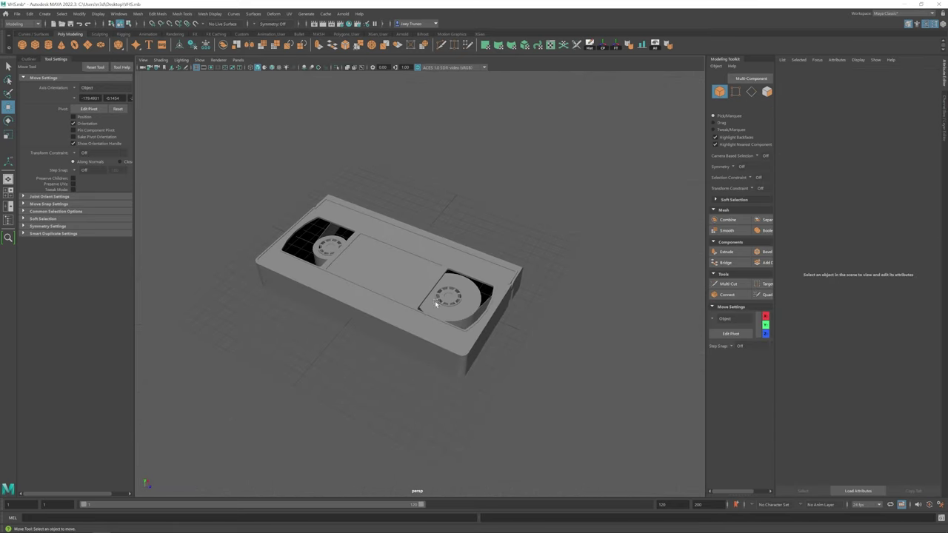
pyautogui.click(377, 262)
# Step: Adjust pCube1's corner vertices and toggle X-ray on and off to check the box
pyautogui.keyDown('alt'); pyautogui.moveTo(392, 265); pyautogui.dragTo(461, 274); pyautogui.keyUp('alt')
pyautogui.hotkey('ctrl', 'z')
pyautogui.keyDown('alt'); pyautogui.moveTo(466, 217); pyautogui.dragTo(434, 171); pyautogui.keyUp('alt')
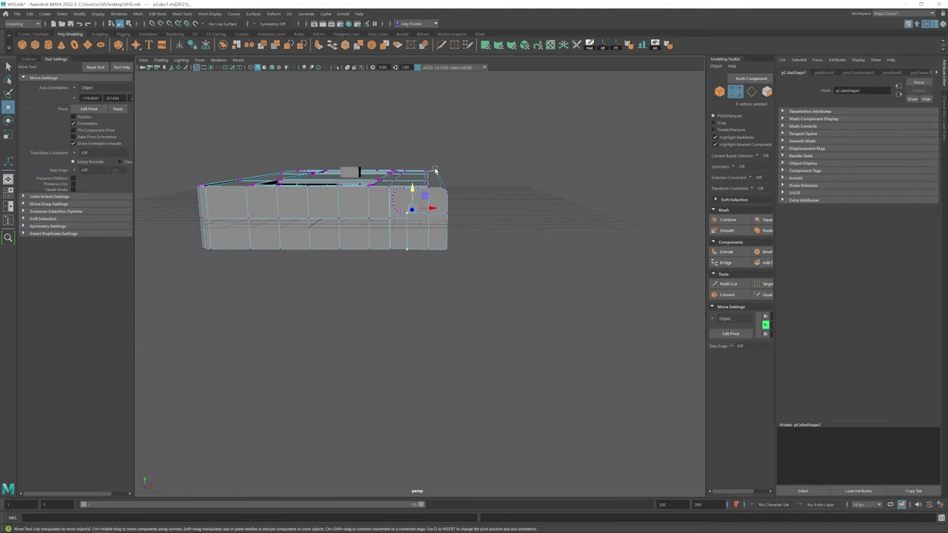
pyautogui.click(258, 67)
pyautogui.click(258, 66)
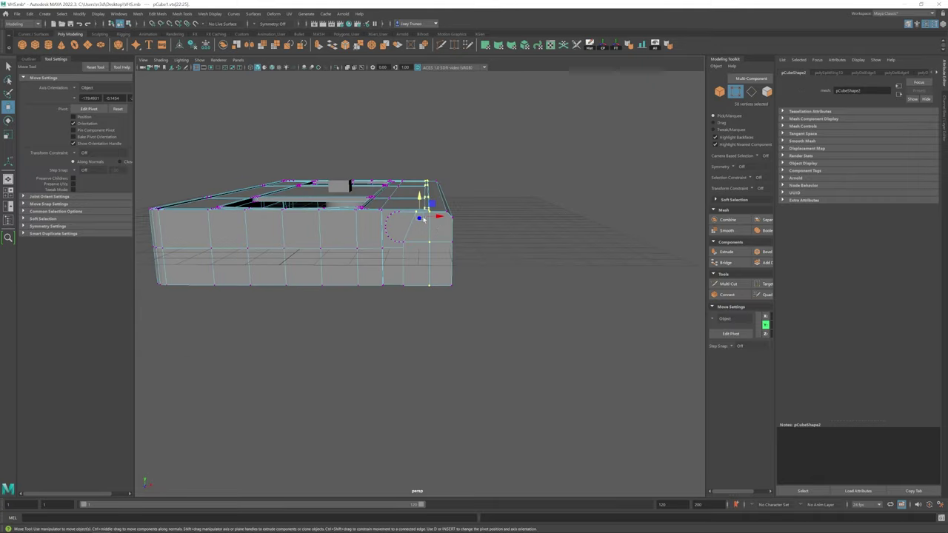
# Step: Clear the vertex selection and tumble the view over the tape
pyautogui.scroll(-3, 317, 235)
pyautogui.keyDown('alt'); pyautogui.moveTo(317, 235); pyautogui.dragTo(415, 178); pyautogui.keyUp('alt')
pyautogui.scroll(-3, 548, 322)
pyautogui.click(548, 321)
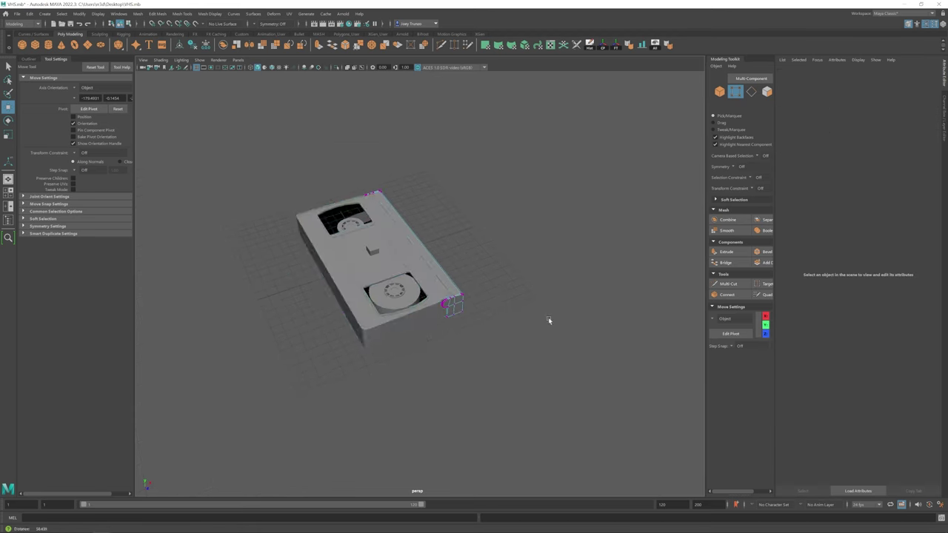
pyautogui.keyDown('alt'); pyautogui.moveTo(548, 321); pyautogui.dragTo(449, 372); pyautogui.keyUp('alt')
pyautogui.scroll(2, 449, 374)
# Step: Select the reel parts from pCube5 through group3 and group4 in the Outliner and frame the tape
pyautogui.click(450, 374)
pyautogui.click(28, 58)
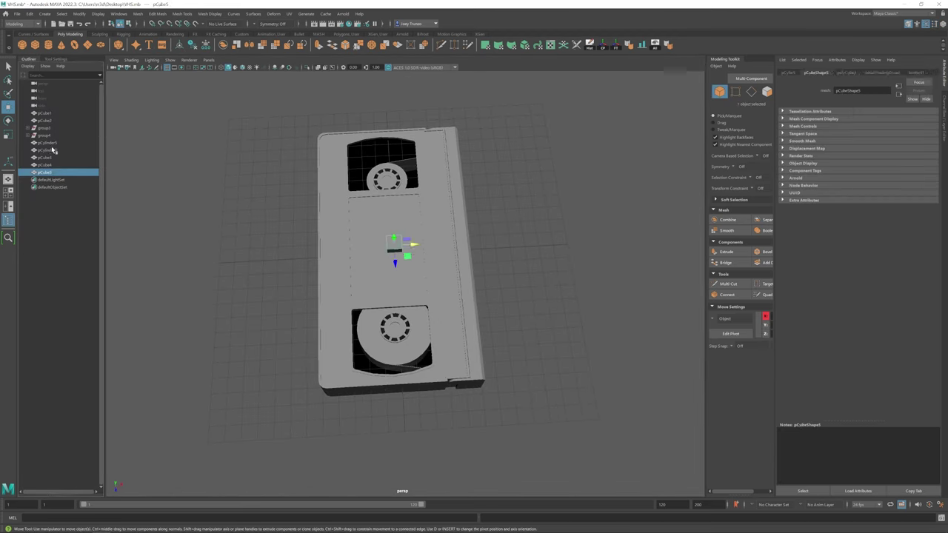
pyautogui.keyDown('shift'); pyautogui.click(45, 128); pyautogui.keyUp('shift')
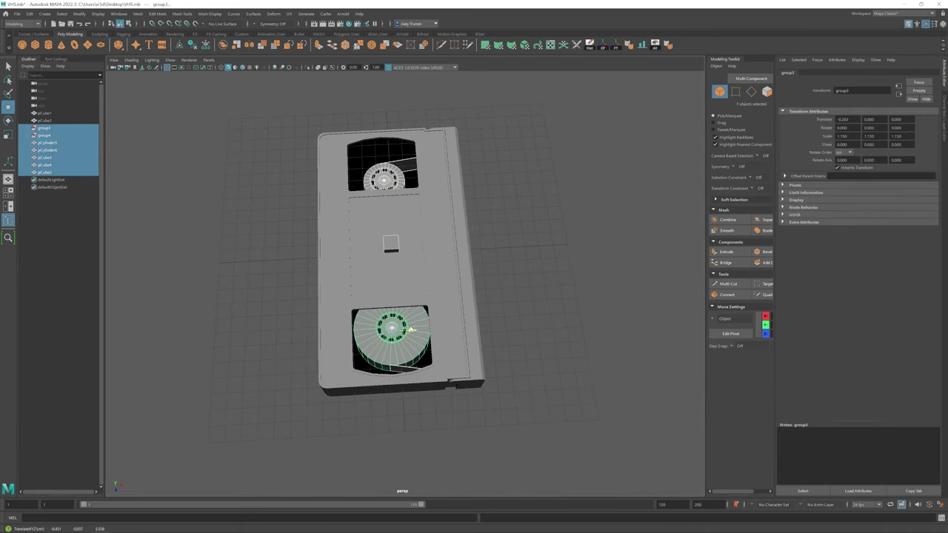
pyautogui.keyDown('alt'); pyautogui.moveTo(410, 329); pyautogui.dragTo(457, 324); pyautogui.keyUp('alt')
pyautogui.scroll(2, 457, 324)
pyautogui.press('w')
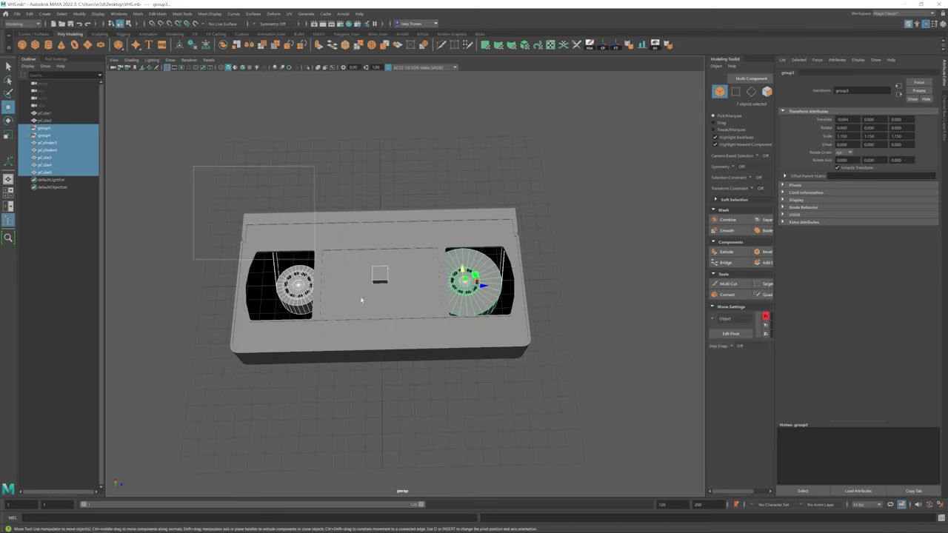
pyautogui.scroll(3, 562, 252)
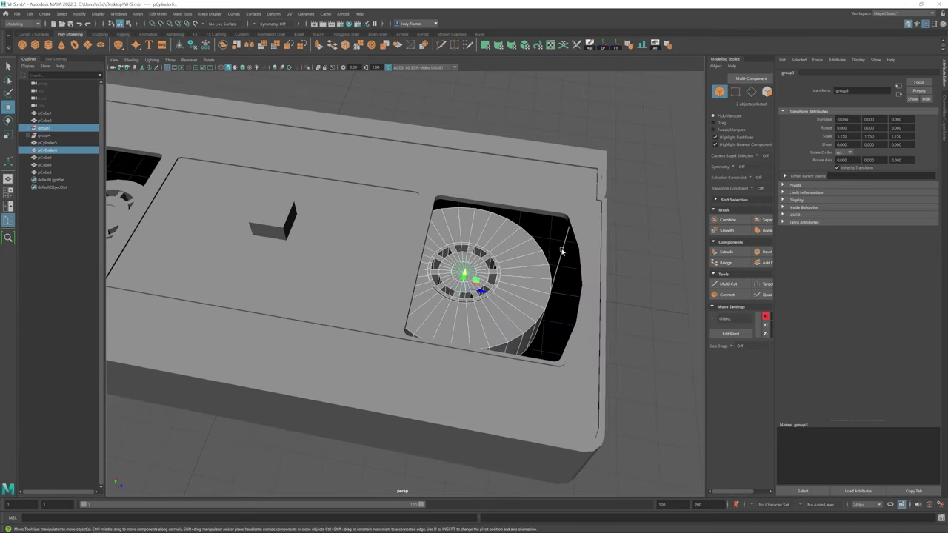
pyautogui.press('f')
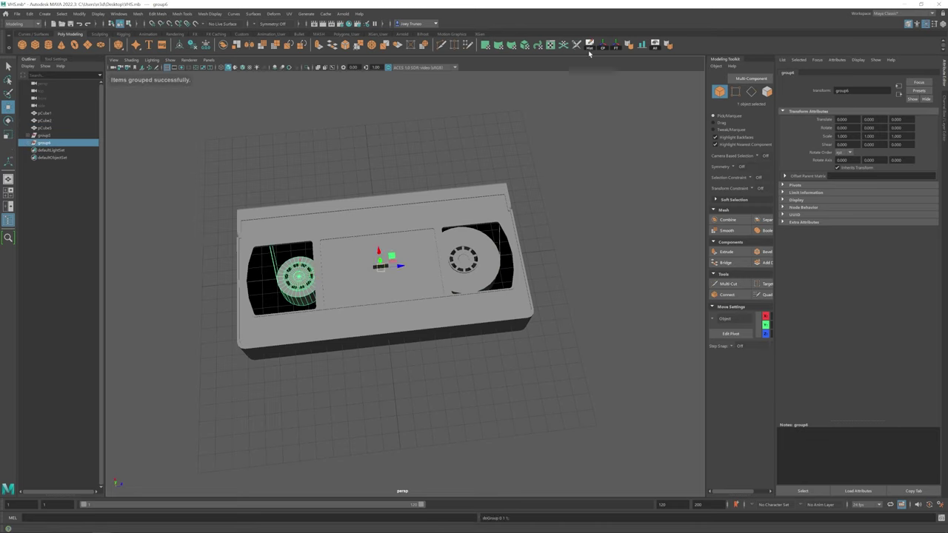
# Step: Nudge the right reel group5 within its window and ready it for scaling
pyautogui.click(467, 260)
pyautogui.keyDown('alt'); pyautogui.moveTo(466, 260); pyautogui.dragTo(479, 261); pyautogui.keyUp('alt')
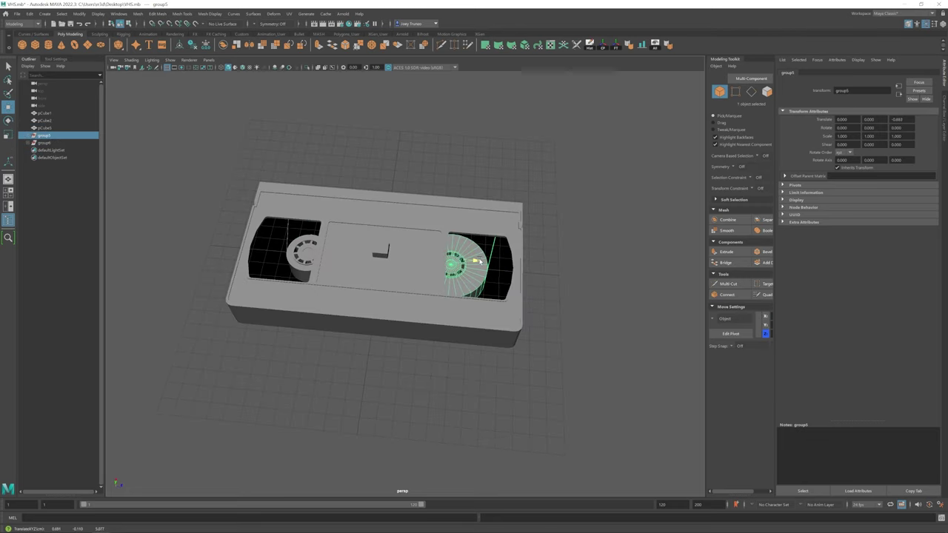
pyautogui.scroll(-5, 325, 248)
pyautogui.click(314, 259)
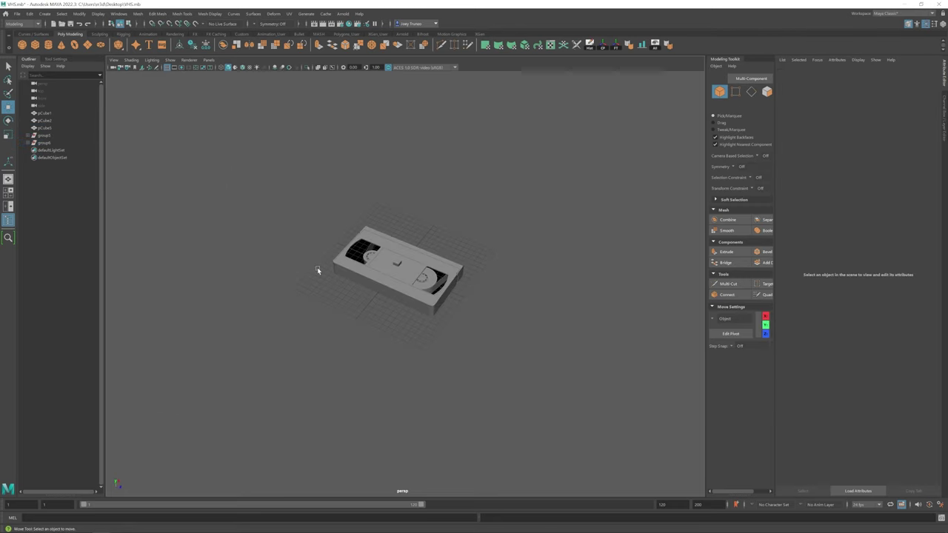
pyautogui.scroll(5, 188, 214)
pyautogui.click(471, 292)
pyautogui.press('r')
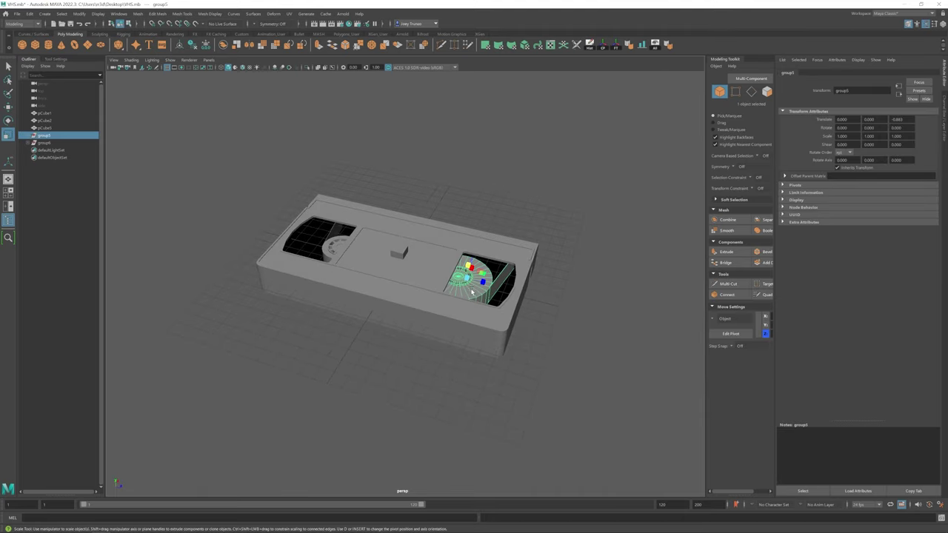
# Step: Orbit to a top-down view of the tape and enter vertex editing
pyautogui.moveTo(358, 247); pyautogui.dragTo(432, 218, button='right')
pyautogui.keyDown('alt'); pyautogui.moveTo(432, 217); pyautogui.dragTo(415, 185); pyautogui.keyUp('alt')
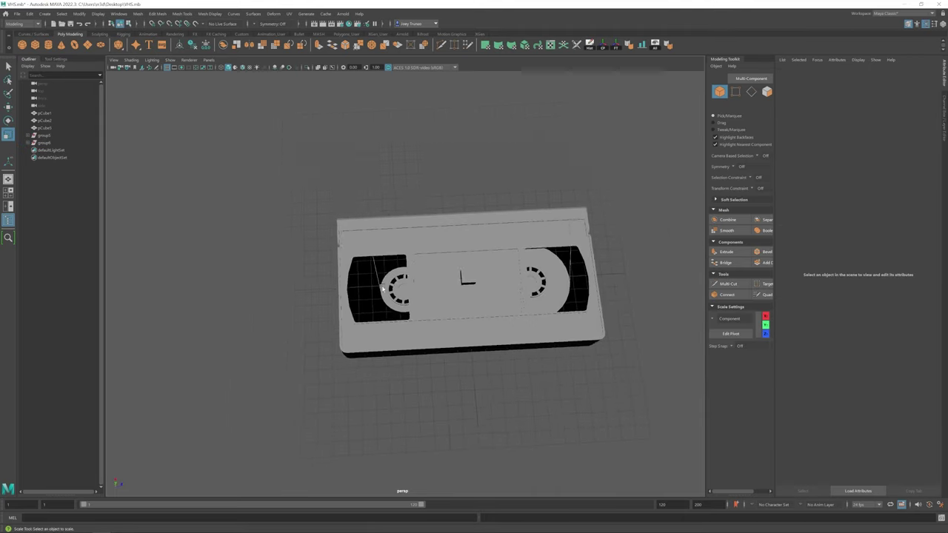
pyautogui.moveTo(288, 180); pyautogui.dragTo(417, 260)
pyautogui.keyDown('alt'); pyautogui.moveTo(360, 218); pyautogui.dragTo(617, 209); pyautogui.keyUp('alt')
pyautogui.click(617, 210)
pyautogui.scroll(-5, 326, 277)
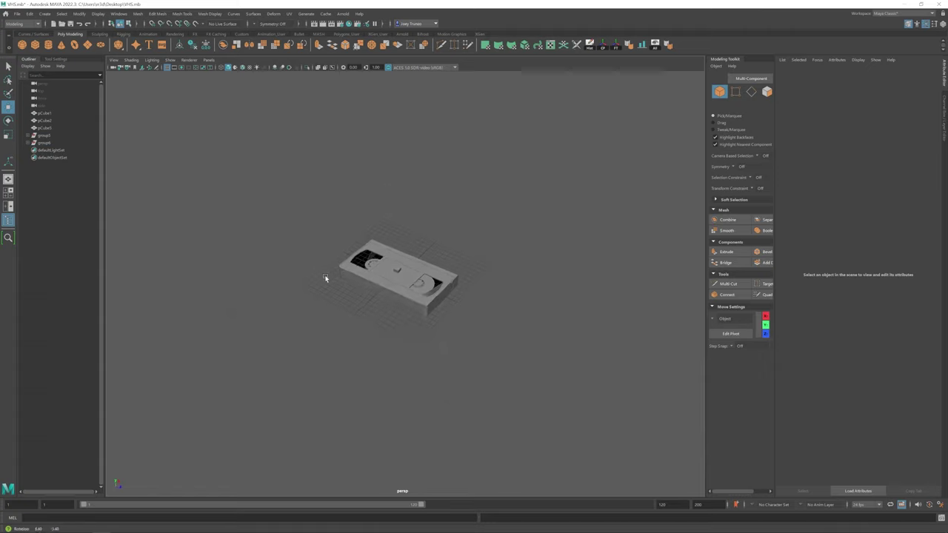
pyautogui.scroll(4, 450, 332)
pyautogui.keyDown('alt'); pyautogui.moveTo(451, 333); pyautogui.dragTo(427, 336); pyautogui.keyUp('alt')
pyautogui.press('F9')
# Step: Switch to the top view and select the cassette body pCube2 in object mode
pyautogui.press('space')
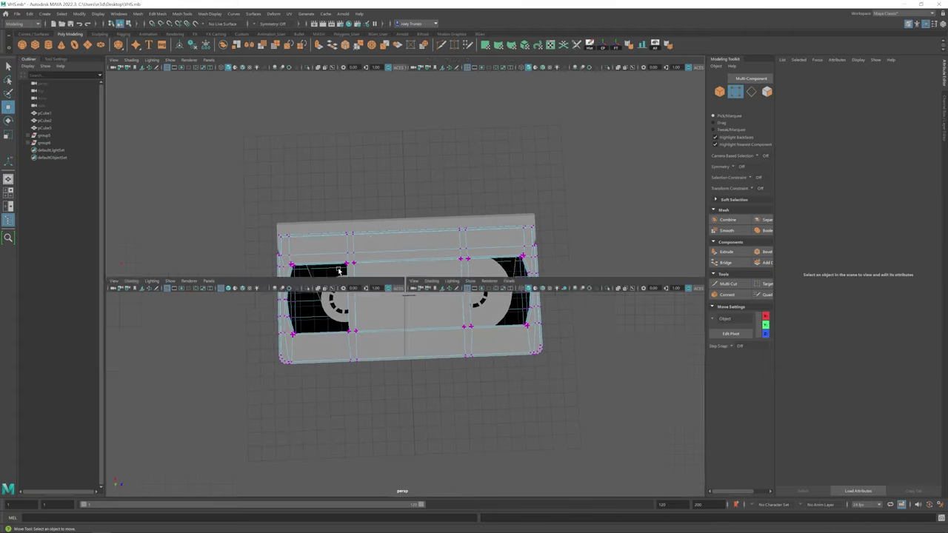
pyautogui.press('space')
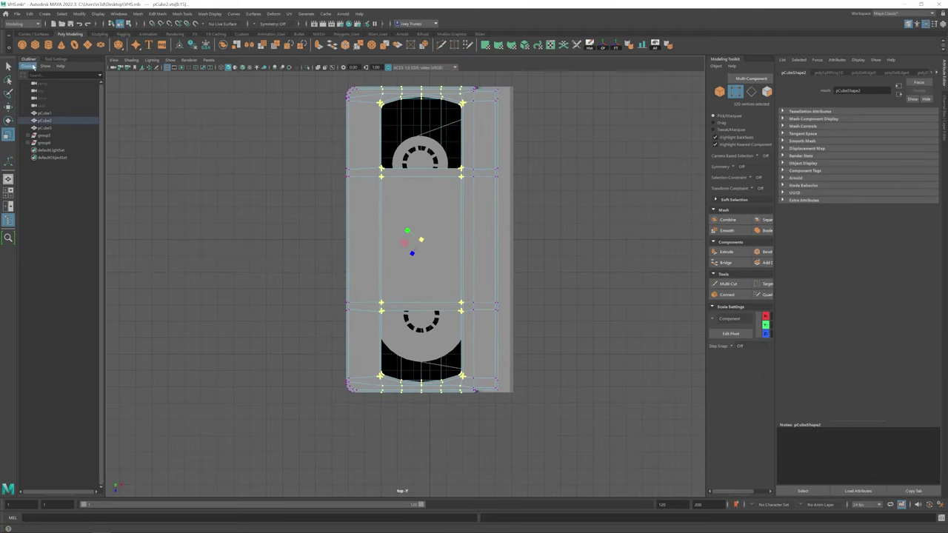
pyautogui.press('r')
pyautogui.keyDown('alt'); pyautogui.moveTo(459, 348); pyautogui.dragTo(468, 324); pyautogui.keyUp('alt')
pyautogui.press('w')
pyautogui.press('F8')
pyautogui.keyDown('alt'); pyautogui.moveTo(468, 325); pyautogui.dragTo(495, 323, button='right'); pyautogui.keyUp('alt')
pyautogui.click(496, 327)
pyautogui.keyDown('alt'); pyautogui.moveTo(496, 327); pyautogui.dragTo(382, 250); pyautogui.keyUp('alt')
# Step: Bevel pCube2's edges with Ctrl+B, adding single-segment polyBevel7
pyautogui.hotkey('ctrl', 'F10')
pyautogui.scroll(5, 383, 251)
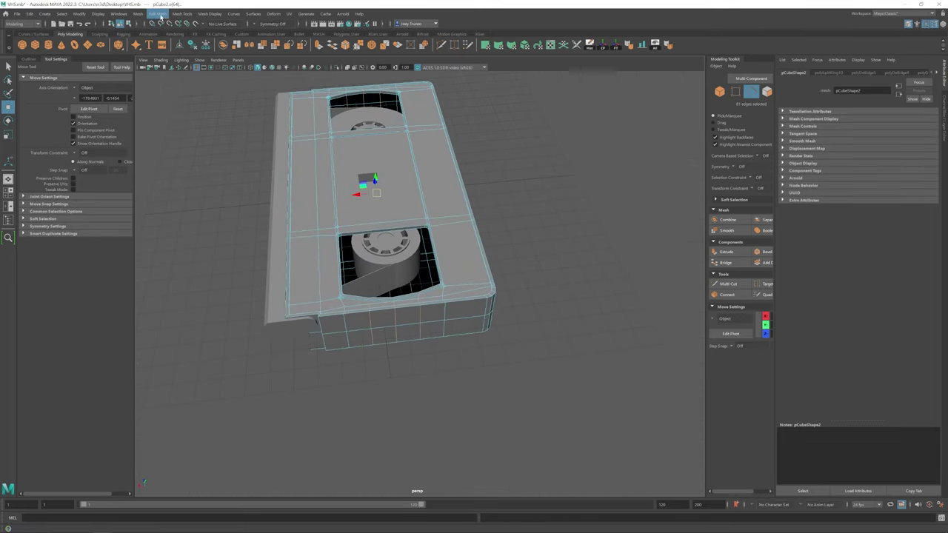
pyautogui.hotkey('ctrl', 'b')
pyautogui.press('F8')
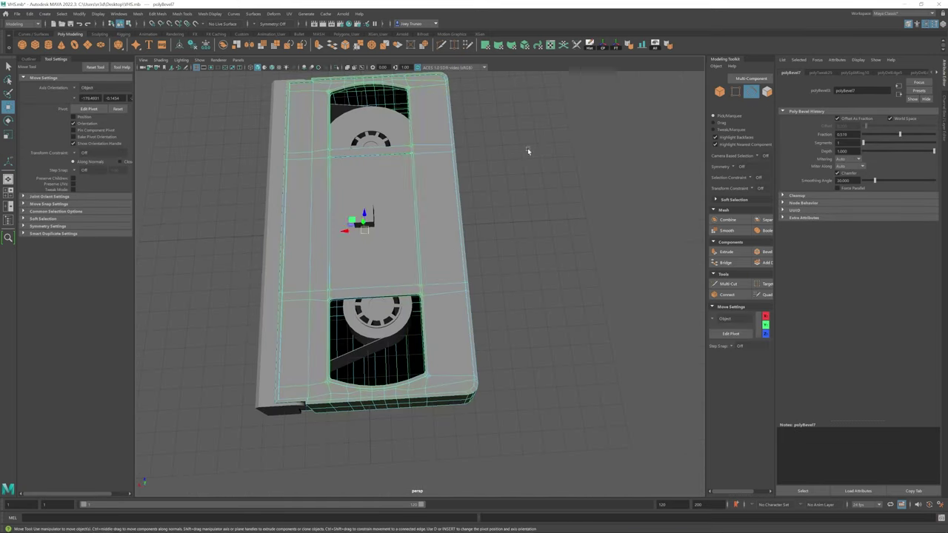
pyautogui.click(529, 149)
pyautogui.keyDown('alt'); pyautogui.moveTo(529, 148); pyautogui.dragTo(514, 368); pyautogui.keyUp('alt')
pyautogui.keyDown('alt'); pyautogui.moveTo(514, 368); pyautogui.dragTo(383, 323, button='right'); pyautogui.keyUp('alt')
pyautogui.keyDown('alt'); pyautogui.moveTo(383, 323); pyautogui.dragTo(443, 294); pyautogui.keyUp('alt')
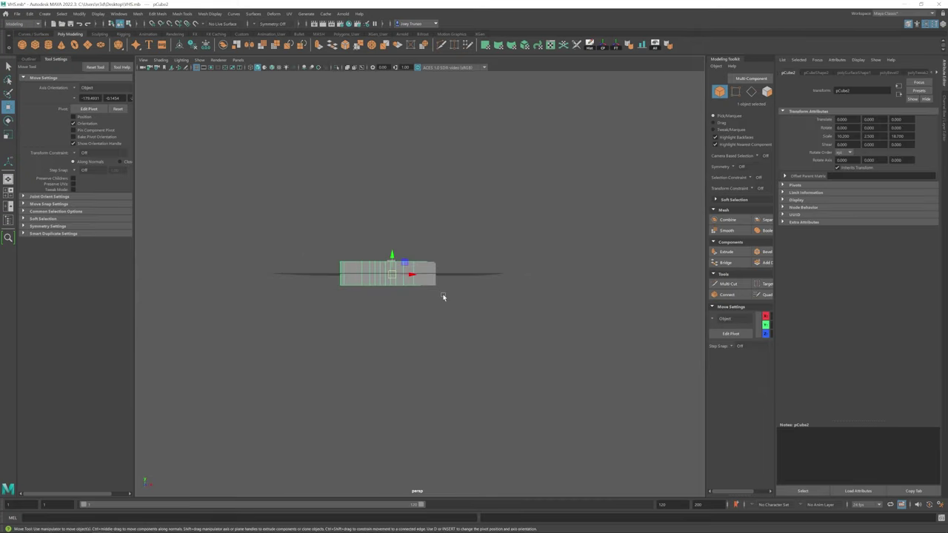
# Step: Select the square window panel pCube5 and lower it slightly onto the tape
pyautogui.press('F9')
pyautogui.moveTo(410, 332); pyautogui.dragTo(504, 298)
pyautogui.press('F8')
pyautogui.click(434, 293)
pyautogui.press('r')
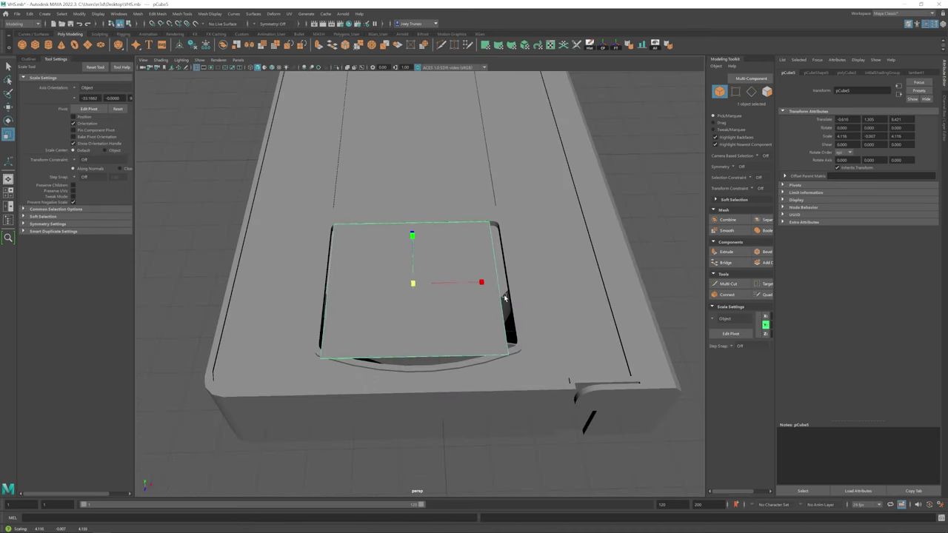
pyautogui.moveTo(413, 274); pyautogui.dragTo(414, 279)
pyautogui.keyDown('alt'); pyautogui.moveTo(414, 279); pyautogui.dragTo(382, 312); pyautogui.keyUp('alt')
# Step: Select the border edges of the panel's window face
pyautogui.press('F11')
pyautogui.press('4')
pyautogui.press('F10')
pyautogui.click(459, 322)
pyautogui.keyDown('alt'); pyautogui.moveTo(458, 322); pyautogui.dragTo(461, 289); pyautogui.keyUp('alt')
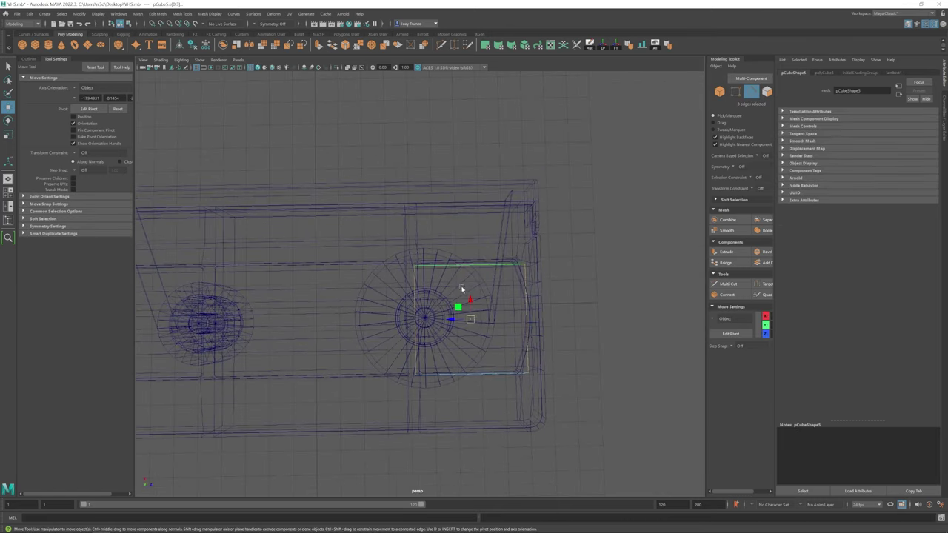
pyautogui.press('5')
pyautogui.moveTo(469, 242)
pyautogui.keyDown('alt'); pyautogui.mouseDown()
pyautogui.moveTo(321, 126)
pyautogui.moveTo(463, 289)
pyautogui.moveTo(514, 218)
pyautogui.moveTo(392, 232)
pyautogui.moveTo(571, 300)
pyautogui.mouseUp(); pyautogui.keyUp('alt')
pyautogui.press('F8')
pyautogui.scroll(3, 422, 279)
pyautogui.press('F11')
pyautogui.click(420, 277)
pyautogui.press('4')
pyautogui.hotkey('ctrl', 'F10')
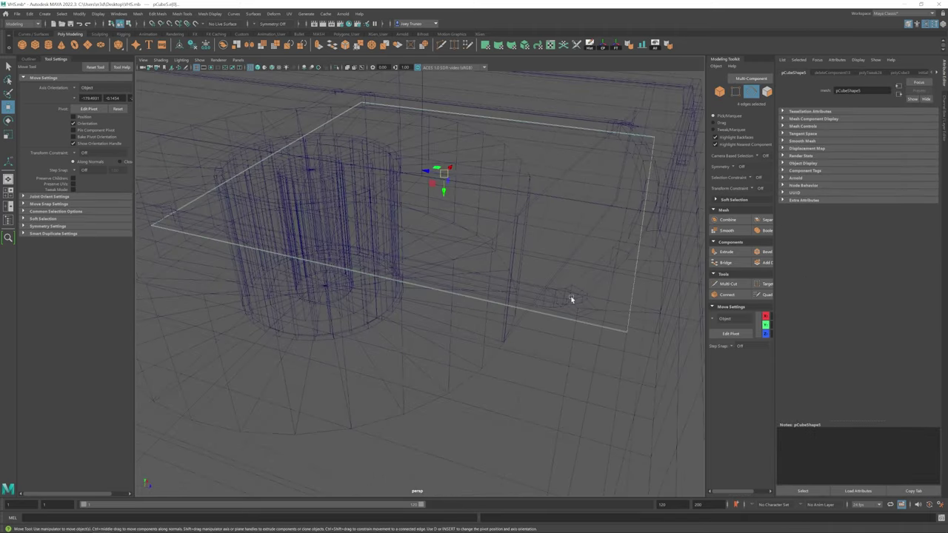
pyautogui.press('5')
# Step: Extrude the window edges (polyExtrudeEdge8), scale them inward, and bridge them into an opening
pyautogui.press('f')
pyautogui.hotkey('ctrl', 'e')
pyautogui.press('r')
pyautogui.moveTo(418, 207)
pyautogui.mouseDown()
pyautogui.moveTo(399, 220)
pyautogui.moveTo(272, 196)
pyautogui.moveTo(430, 261)
pyautogui.moveTo(450, 296)
pyautogui.moveTo(434, 222)
pyautogui.mouseUp()
pyautogui.scroll(-5, 429, 262)
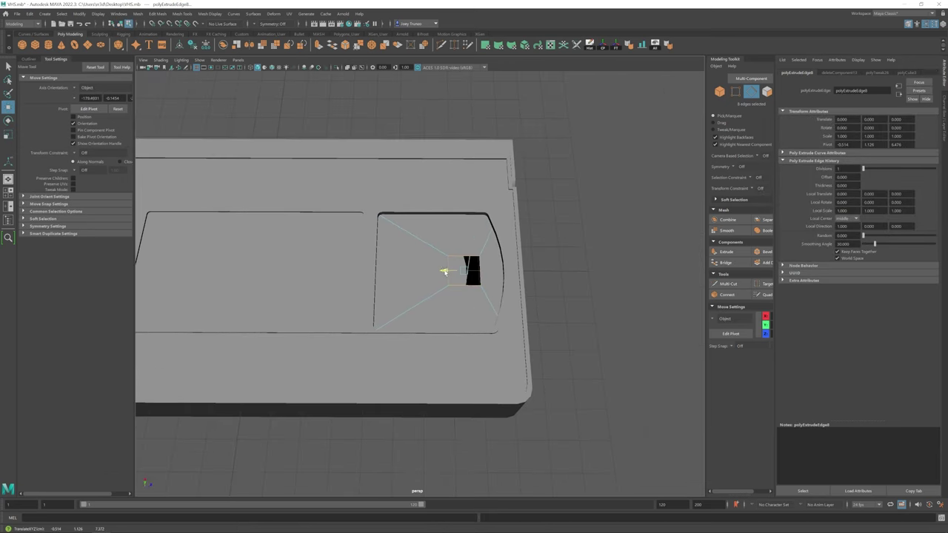
pyautogui.scroll(5, 450, 296)
pyautogui.click(157, 14)
pyautogui.click(167, 51)
# Step: Insert an edge loop through the opening and align the move axes to the object
pyautogui.scroll(1, 551, 174)
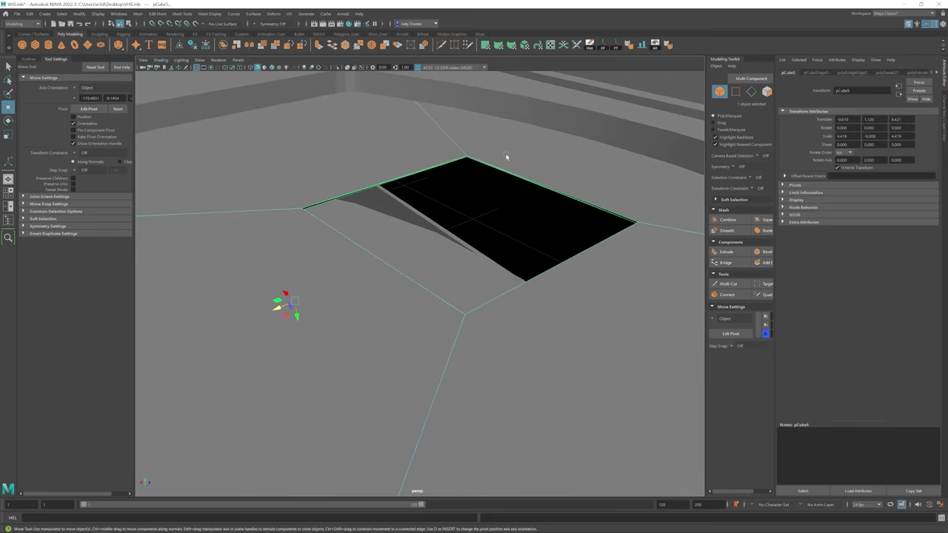
pyautogui.press('t')
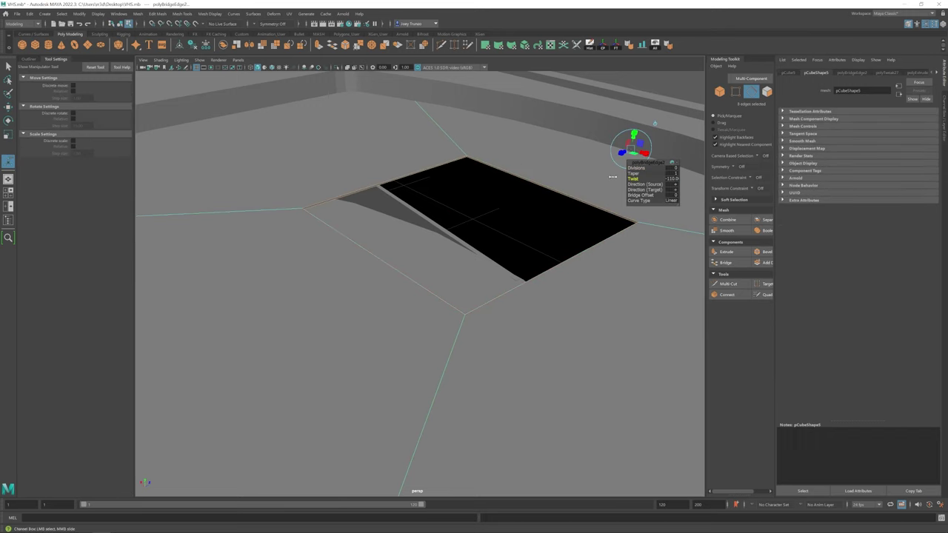
pyautogui.press('w')
pyautogui.keyDown('alt'); pyautogui.moveTo(612, 176); pyautogui.dragTo(539, 227); pyautogui.keyUp('alt')
pyautogui.scroll(-6, 451, 239)
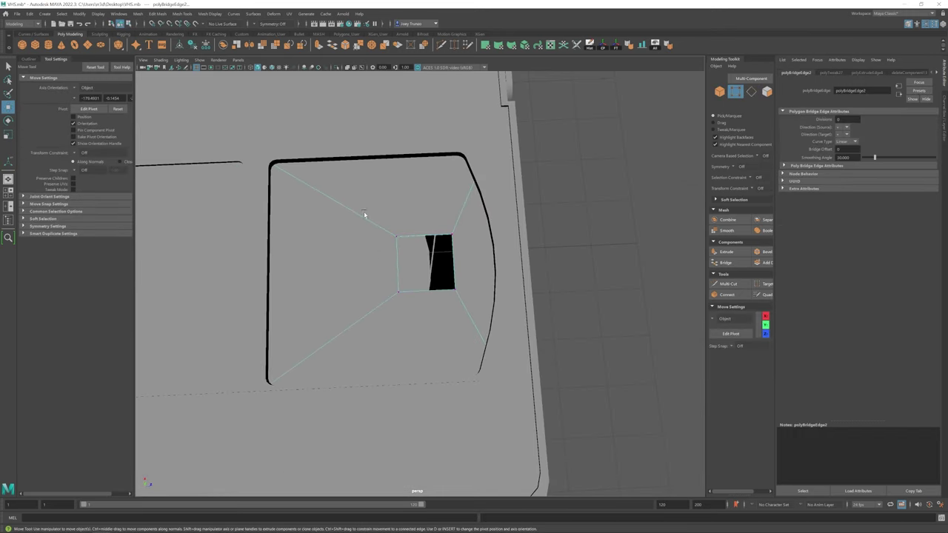
pyautogui.scroll(3, 430, 259)
pyautogui.click(182, 13)
pyautogui.click(201, 70)
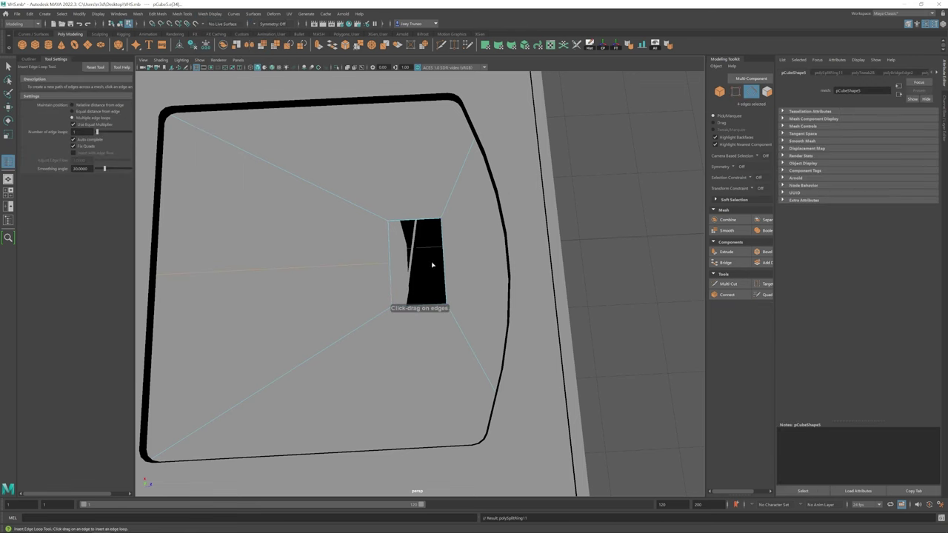
pyautogui.moveTo(432, 265); pyautogui.dragTo(473, 300, button='right')
pyautogui.press('w')
pyautogui.keyDown('alt'); pyautogui.moveTo(391, 264); pyautogui.dragTo(366, 277); pyautogui.keyUp('alt')
pyautogui.click(87, 89)
# Step: Select the faces around the opening and inspect the slot from several angles
pyautogui.press('F8')
pyautogui.press('w')
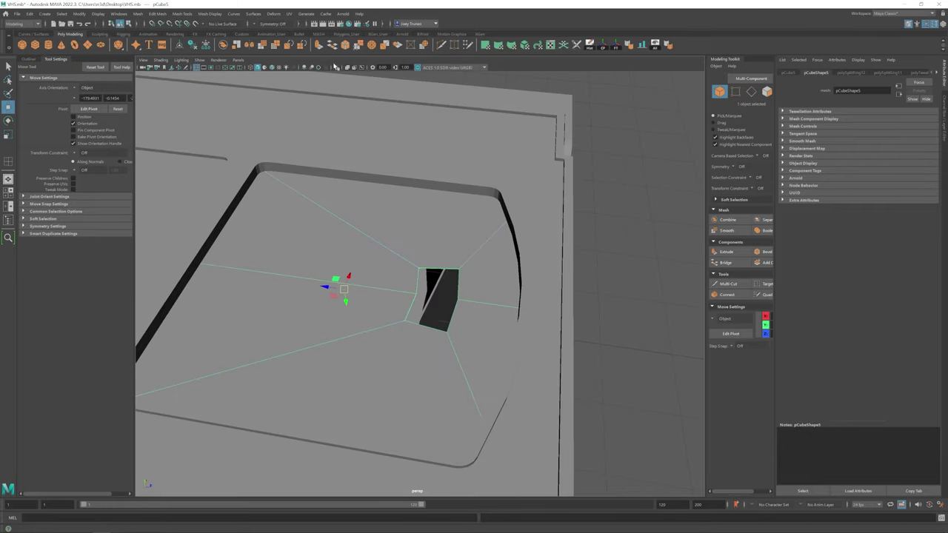
pyautogui.click(335, 66)
pyautogui.keyDown('alt'); pyautogui.moveTo(355, 222); pyautogui.dragTo(402, 218); pyautogui.keyUp('alt')
pyautogui.press('F11')
pyautogui.keyDown('alt'); pyautogui.moveTo(355, 281); pyautogui.dragTo(437, 325); pyautogui.keyUp('alt')
pyautogui.hotkey('ctrl', '1')
pyautogui.keyDown('alt'); pyautogui.moveTo(392, 275); pyautogui.dragTo(360, 254); pyautogui.keyUp('alt')
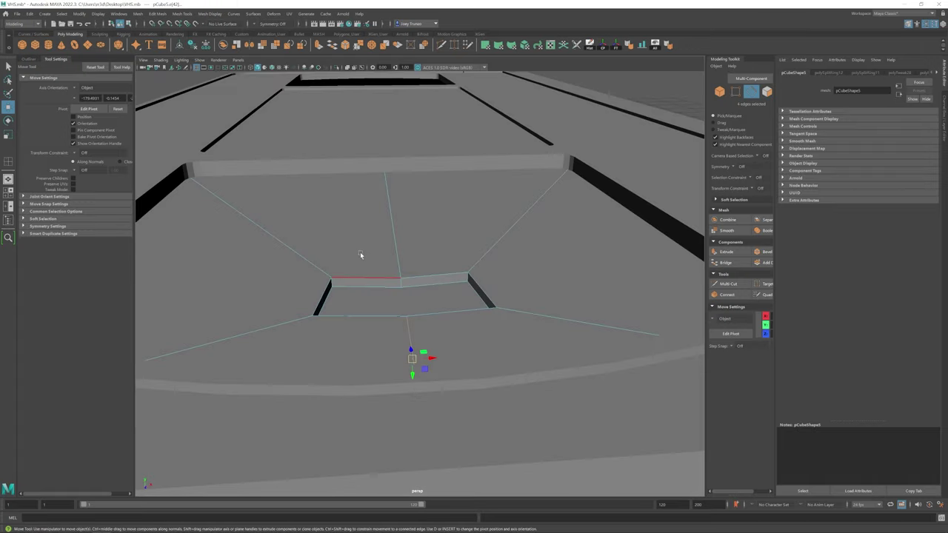
pyautogui.keyDown('alt'); pyautogui.moveTo(534, 317); pyautogui.dragTo(492, 244); pyautogui.keyUp('alt')
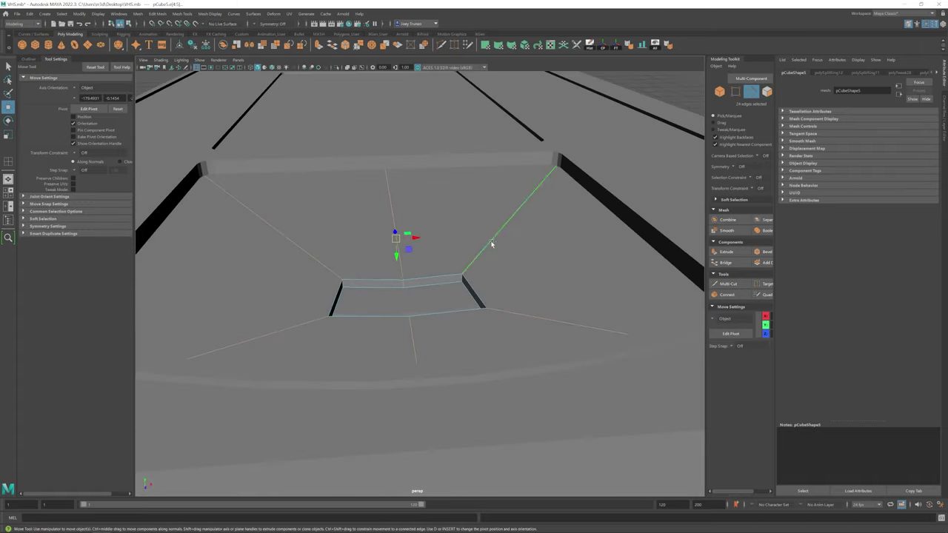
# Step: Bevel the slot edges and the opening's edges (polyBevel8 and polyBevel9)
pyautogui.click(181, 14)
pyautogui.click(171, 42)
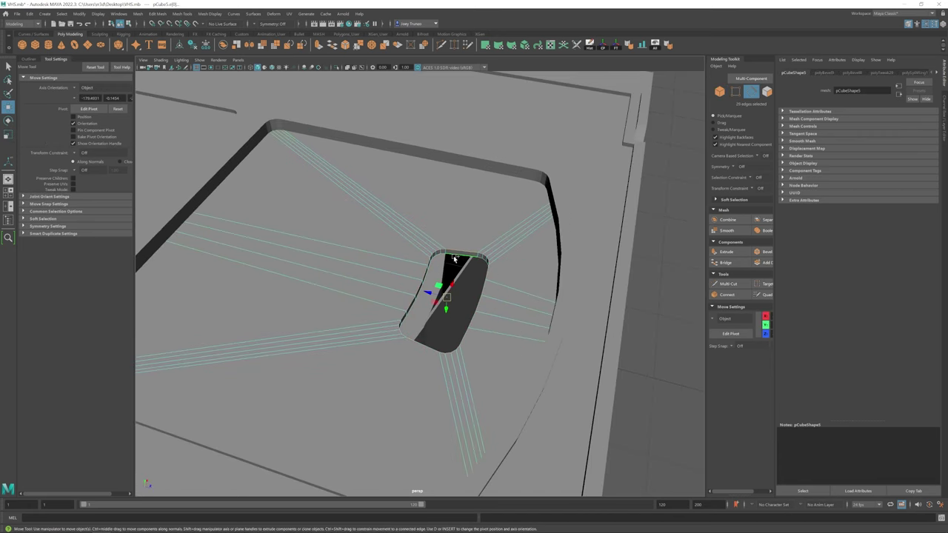
pyautogui.click(157, 14)
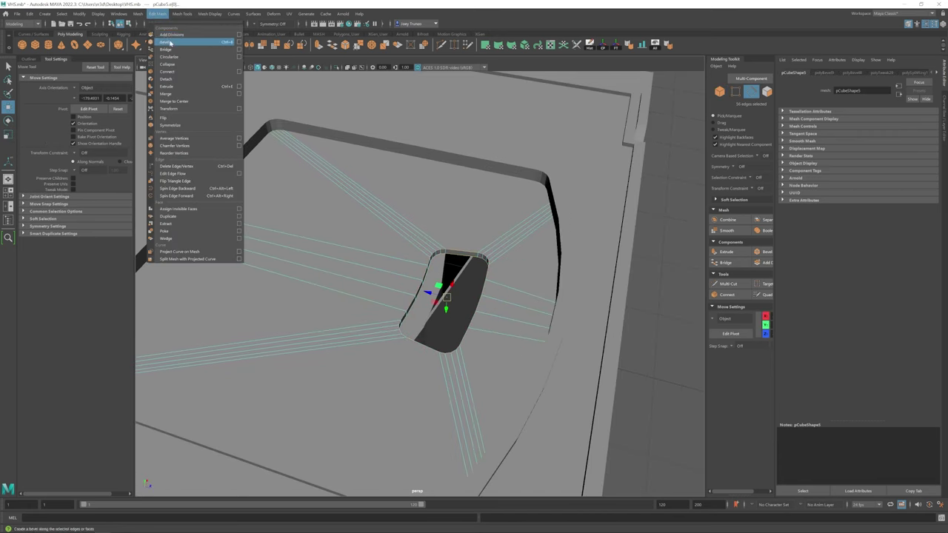
pyautogui.click(170, 42)
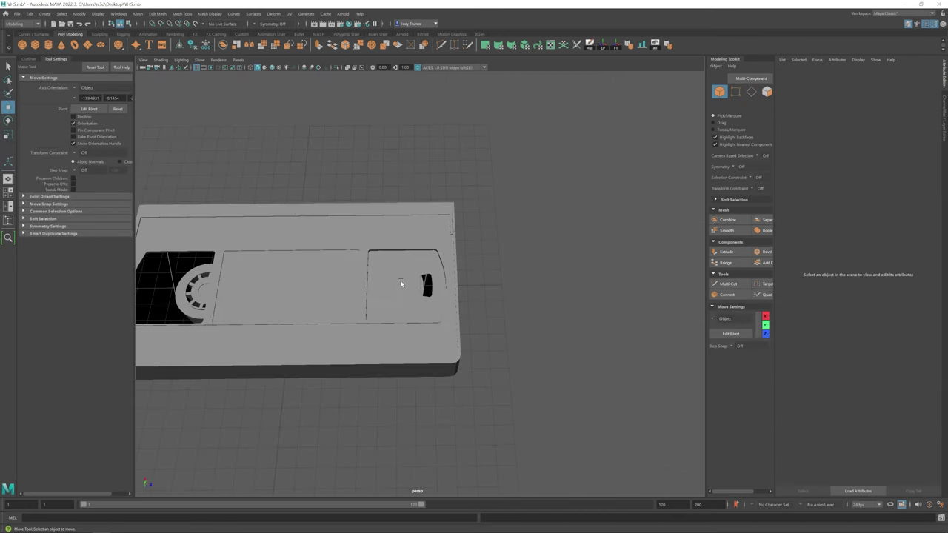
# Step: Assign a new Blinn material named See_Through to the right window piece
pyautogui.click(400, 283)
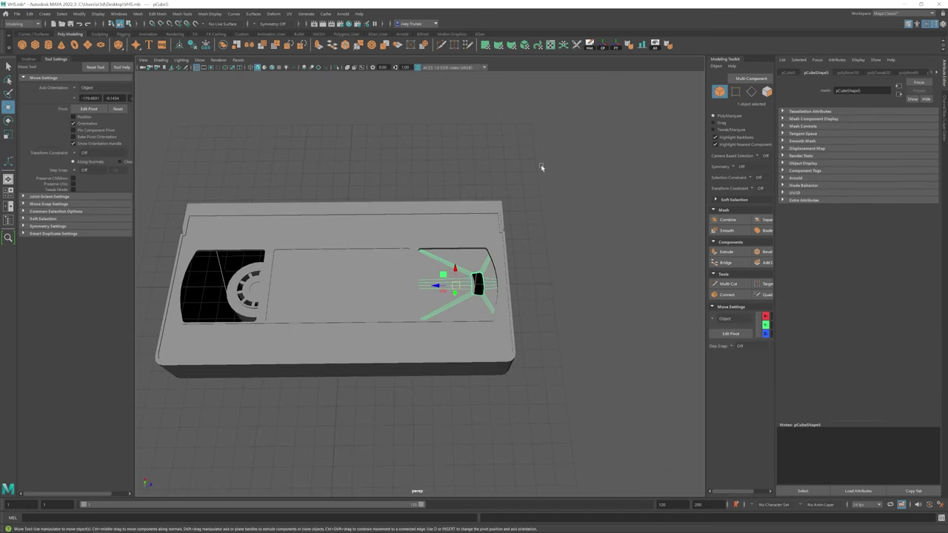
pyautogui.moveTo(546, 387); pyautogui.dragTo(356, 237, button='right')
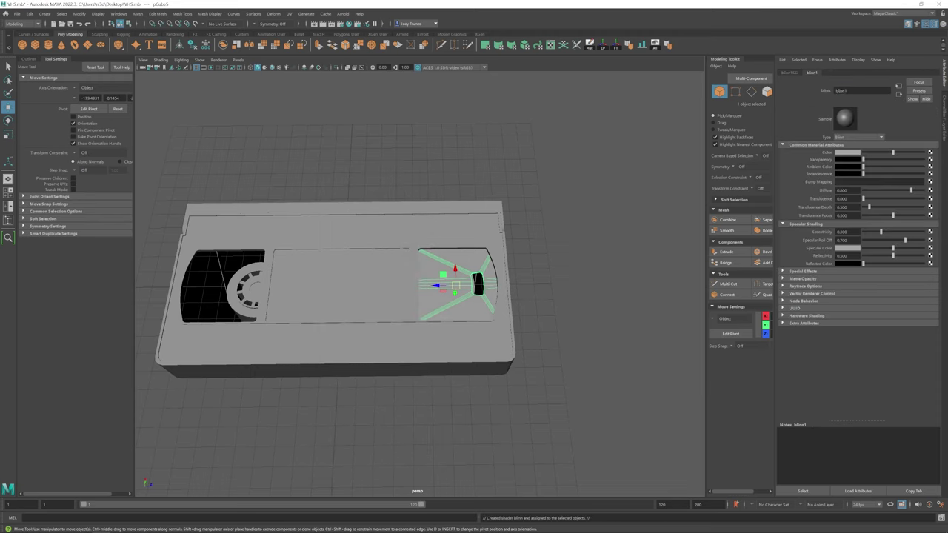
pyautogui.write('See_Through')
pyautogui.press('Return')
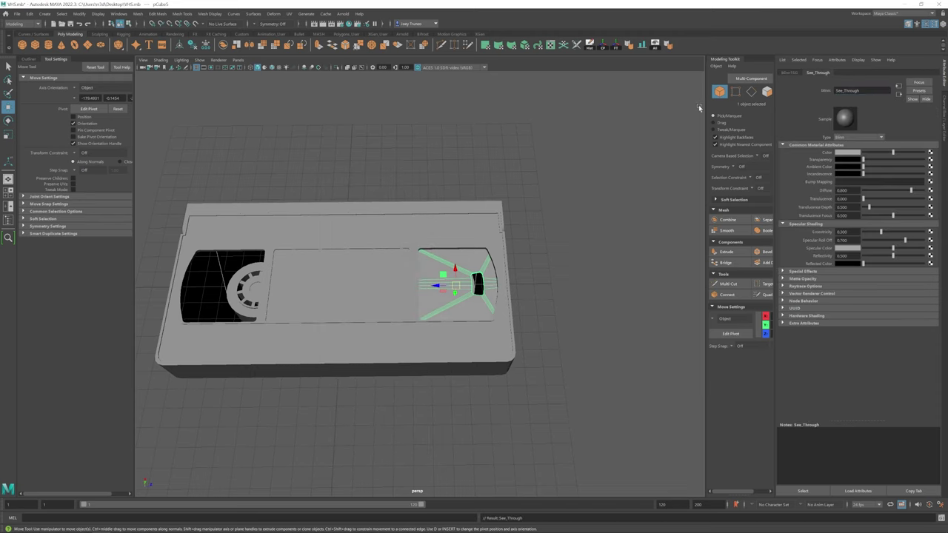
# Step: Place a copy of the window piece over the left window
pyautogui.click(570, 225)
pyautogui.keyDown('alt'); pyautogui.moveTo(570, 224); pyautogui.dragTo(455, 303); pyautogui.keyUp('alt')
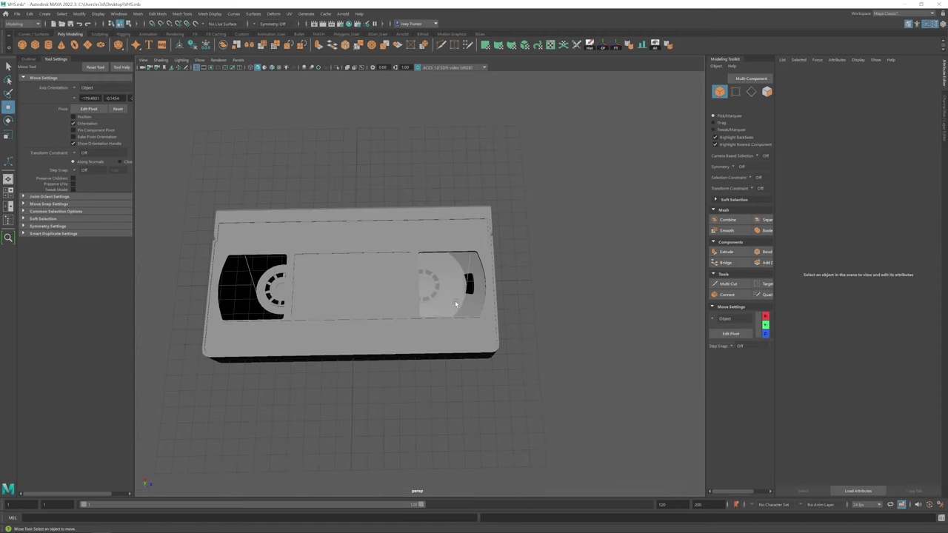
pyautogui.click(454, 300)
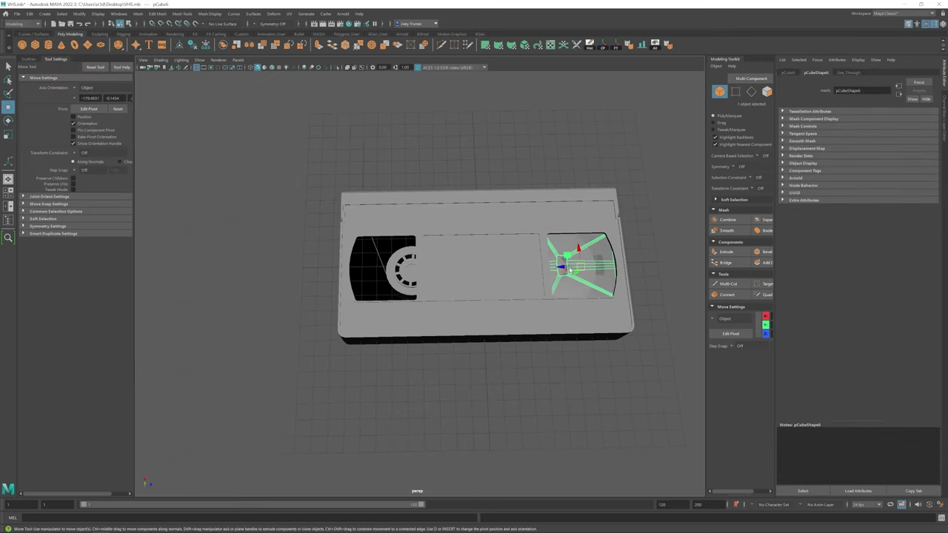
pyautogui.moveTo(561, 260); pyautogui.dragTo(365, 271)
# Step: Bevel the cassette shell's vertical side edges (polyBevel11)
pyautogui.scroll(-6, 363, 252)
pyautogui.click(361, 236)
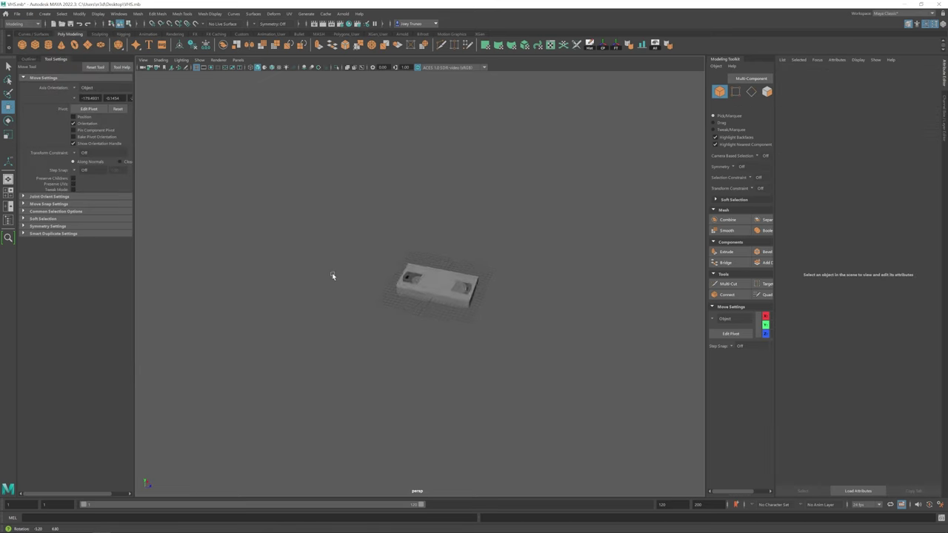
pyautogui.press('f')
pyautogui.click(414, 280)
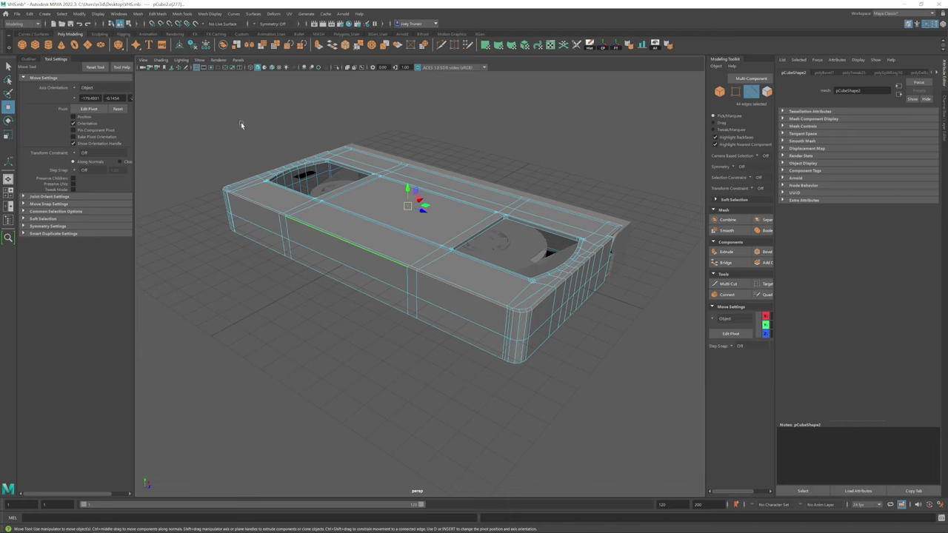
pyautogui.keyDown('alt'); pyautogui.moveTo(241, 125); pyautogui.dragTo(415, 192); pyautogui.keyUp('alt')
pyautogui.scroll(4, 403, 348)
pyautogui.click(404, 348)
pyautogui.scroll(-2, 472, 321)
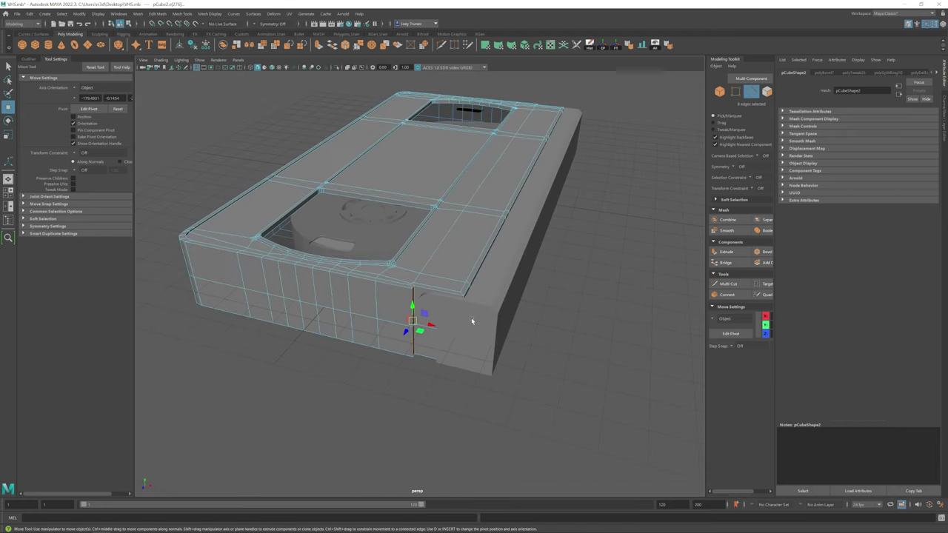
pyautogui.keyDown('alt'); pyautogui.moveTo(540, 263); pyautogui.dragTo(504, 325); pyautogui.keyUp('alt')
pyautogui.scroll(4, 504, 325)
pyautogui.click(157, 14)
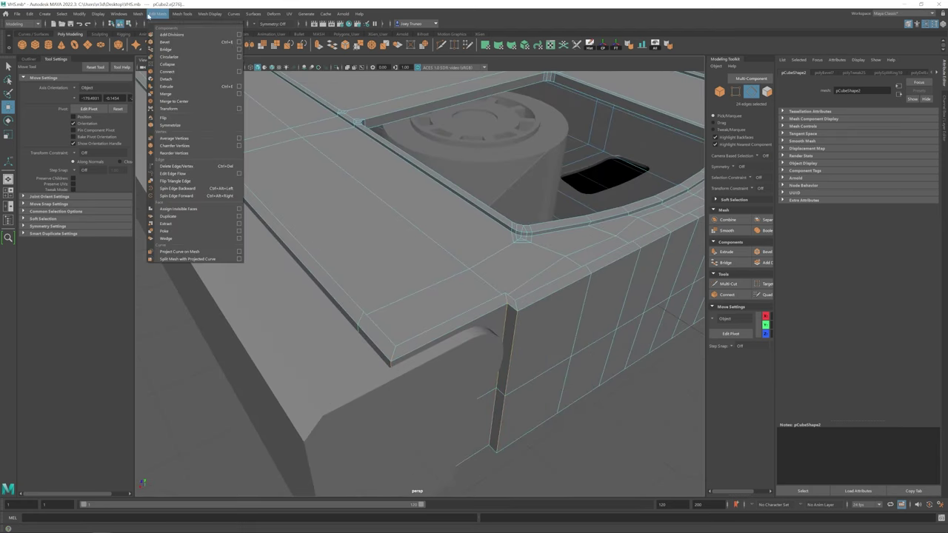
pyautogui.click(171, 37)
# Step: Bevel the shell's top rim edges (polyBevel12)
pyautogui.press('F8')
pyautogui.scroll(-8, 373, 351)
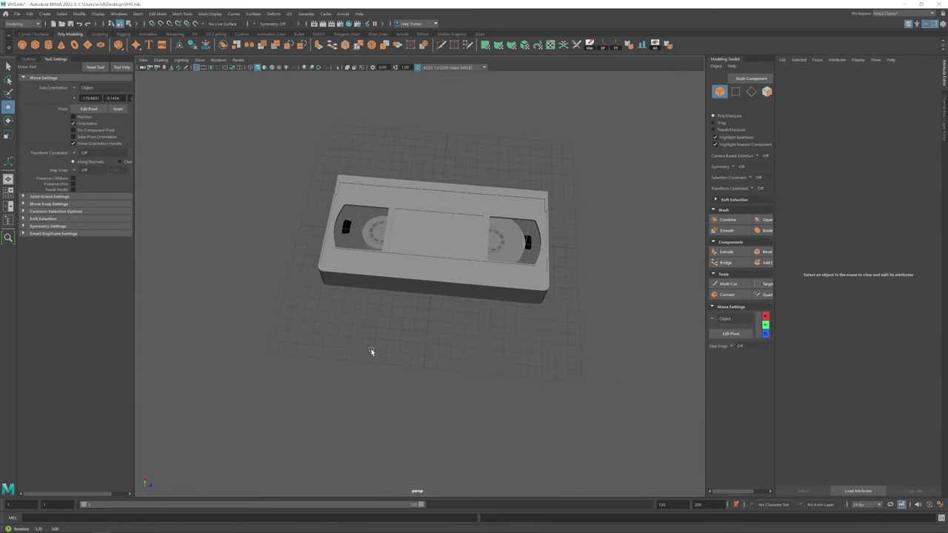
pyautogui.scroll(4, 328, 239)
pyautogui.keyDown('alt'); pyautogui.moveTo(328, 239); pyautogui.dragTo(420, 319); pyautogui.keyUp('alt')
pyautogui.press('F10')
pyautogui.scroll(5, 482, 332)
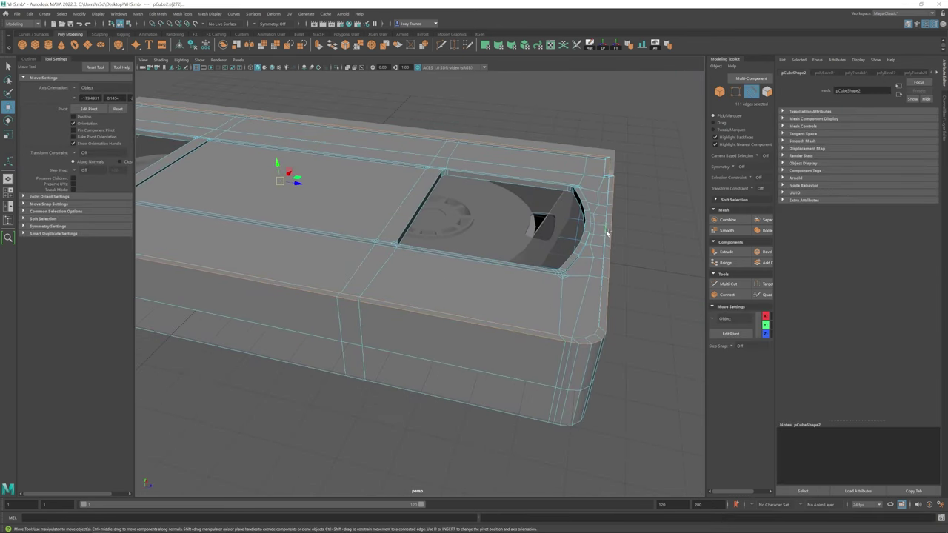
pyautogui.click(157, 13)
pyautogui.click(172, 37)
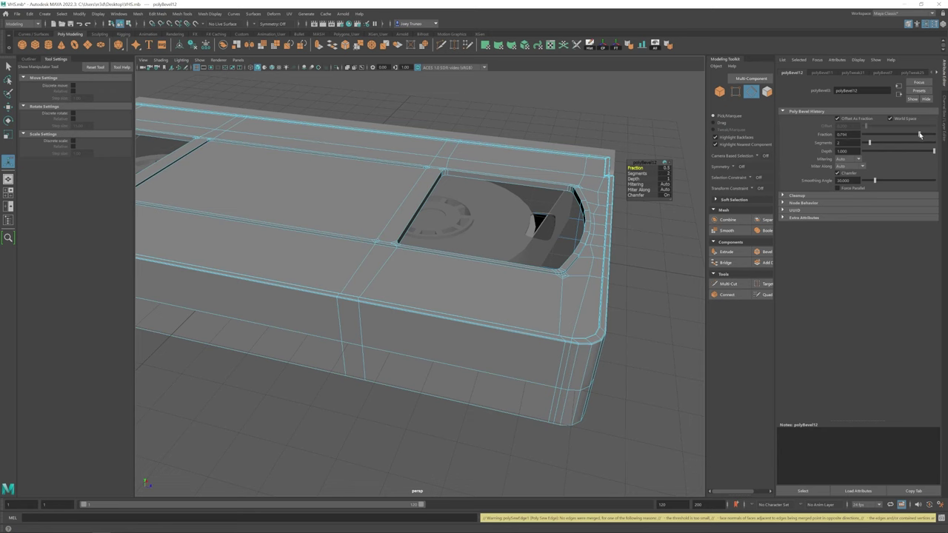
# Step: Orbit around the tape to inspect the bevelled shell from several angles
pyautogui.press('w')
pyautogui.scroll(-5, 415, 281)
pyautogui.keyDown('alt'); pyautogui.moveTo(449, 319); pyautogui.dragTo(518, 222); pyautogui.keyUp('alt')
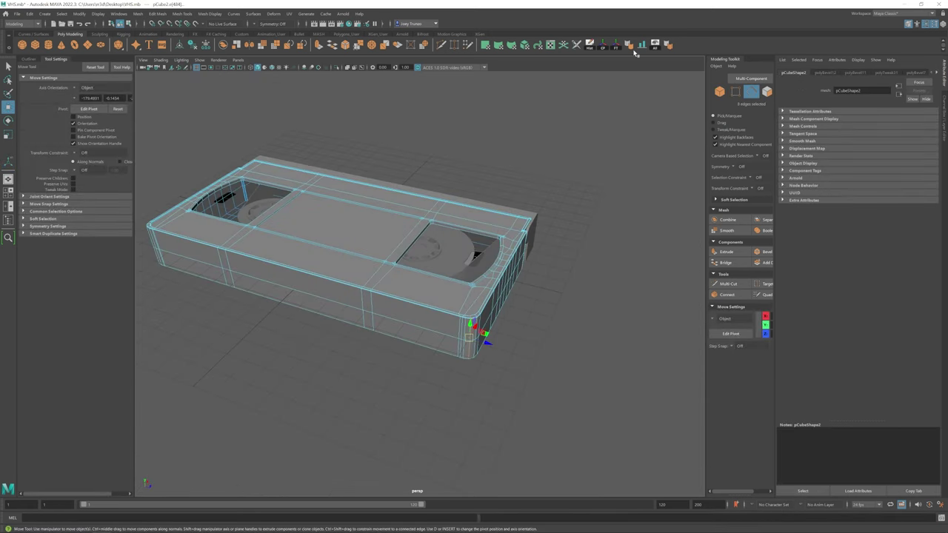
pyautogui.keyDown('alt'); pyautogui.moveTo(635, 52); pyautogui.dragTo(458, 341); pyautogui.keyUp('alt')
pyautogui.keyDown('alt'); pyautogui.moveTo(435, 303); pyautogui.dragTo(442, 327); pyautogui.keyUp('alt')
pyautogui.scroll(-4, 364, 328)
pyautogui.scroll(2, 419, 313)
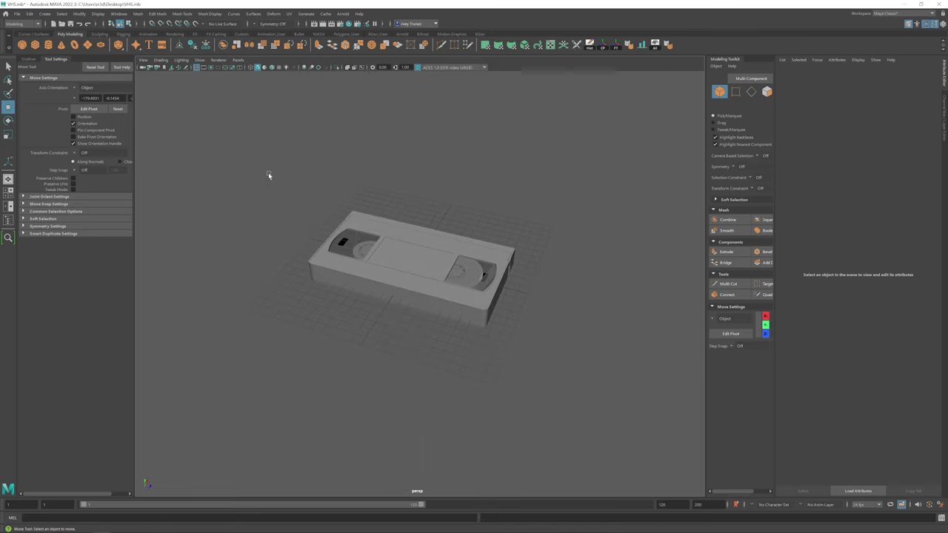
# Step: Select the housing box pCube7 and reduce its polyBevel13 fraction to about 0.05
pyautogui.click(409, 247)
pyautogui.press('r')
pyautogui.scroll(3, 409, 246)
pyautogui.keyDown('alt'); pyautogui.moveTo(407, 214); pyautogui.dragTo(417, 242); pyautogui.keyUp('alt')
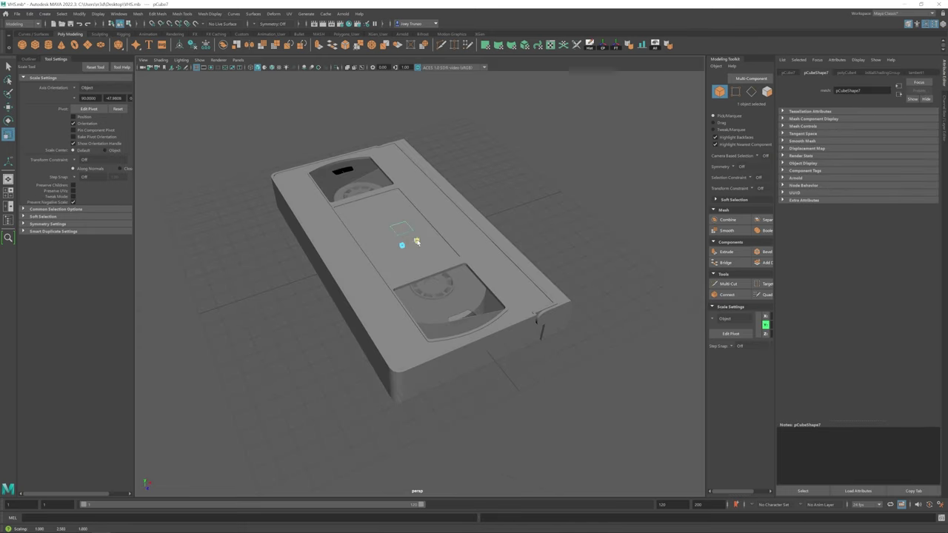
pyautogui.keyDown('alt'); pyautogui.moveTo(561, 191); pyautogui.dragTo(392, 207); pyautogui.keyUp('alt')
pyautogui.press('w')
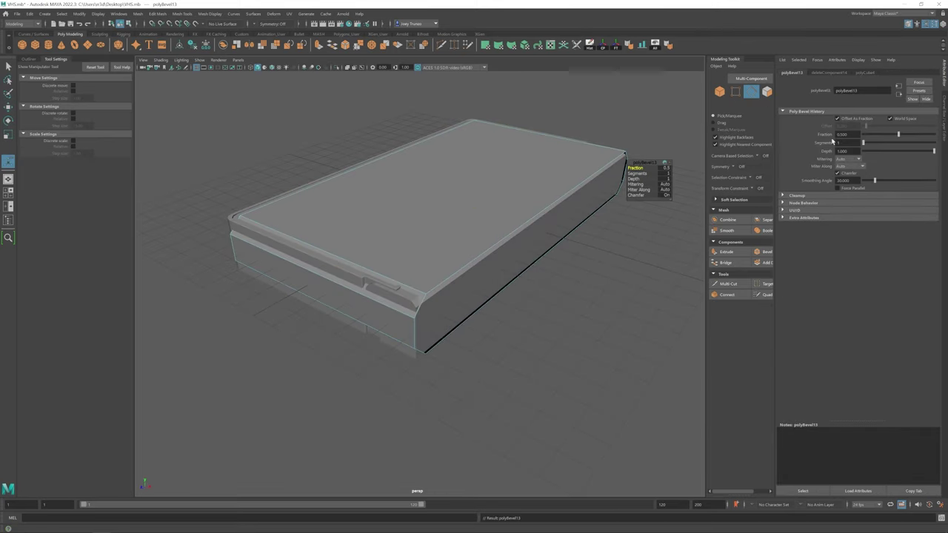
pyautogui.click(868, 134)
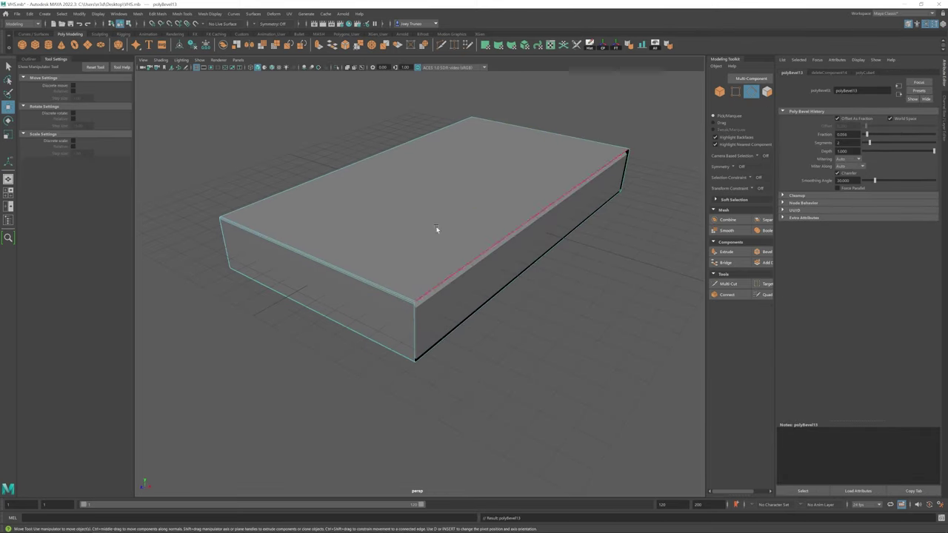
# Step: Extrude the box's top faces 0.040 thick, then select the new box pCube8
pyautogui.keyDown('shift'); pyautogui.moveTo(363, 223); pyautogui.dragTo(364, 204, button='right'); pyautogui.keyUp('shift')
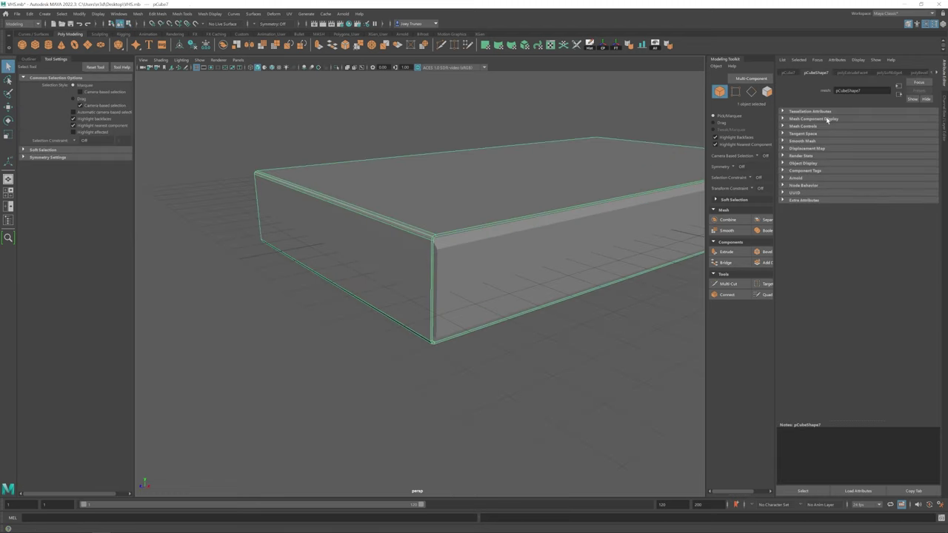
pyautogui.click(852, 73)
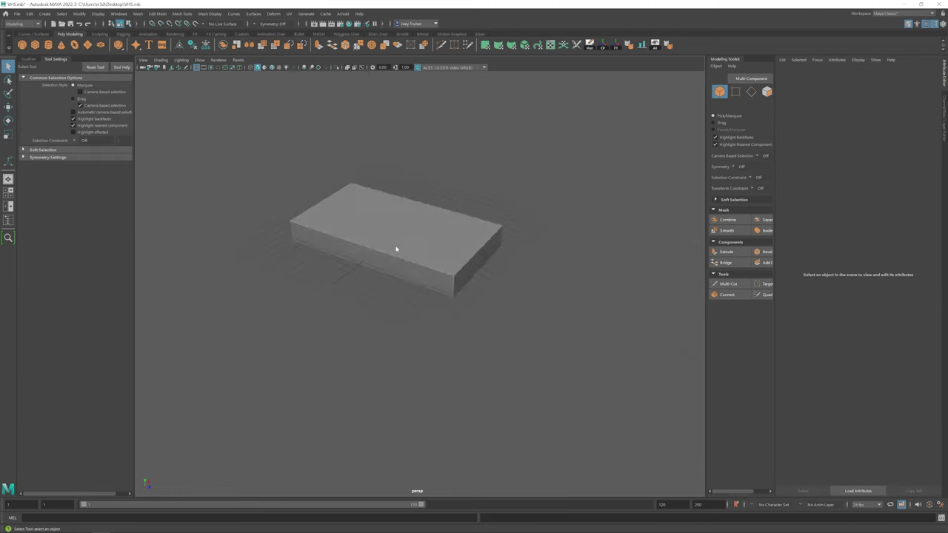
pyautogui.keyDown('alt'); pyautogui.moveTo(396, 247); pyautogui.dragTo(458, 230); pyautogui.keyUp('alt')
pyautogui.press('w')
pyautogui.click(459, 231)
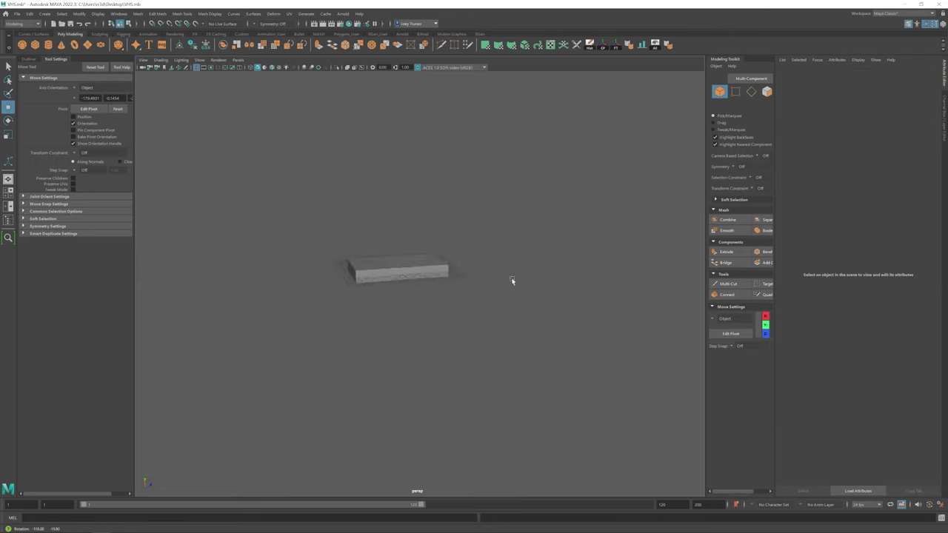
pyautogui.scroll(5, 512, 279)
pyautogui.click(485, 236)
pyautogui.press('e')
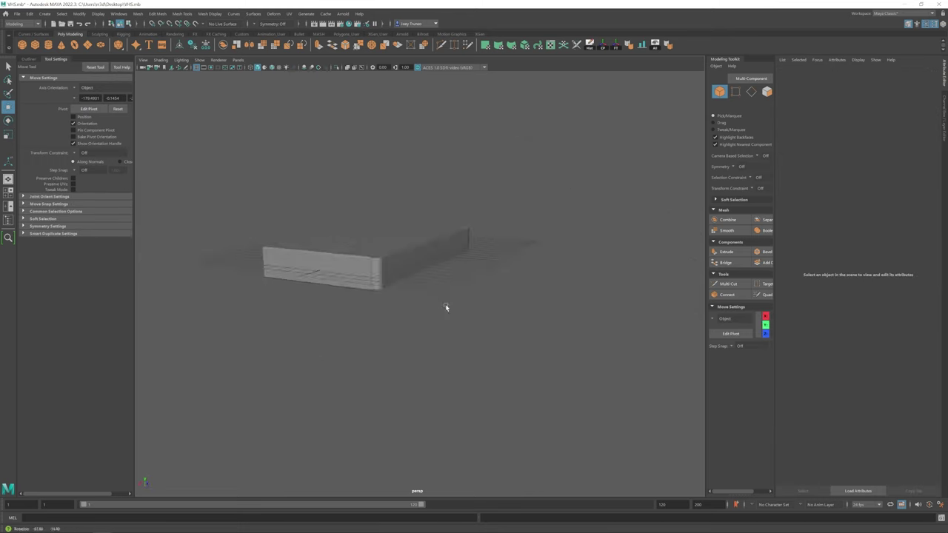
pyautogui.keyDown('alt'); pyautogui.moveTo(444, 307); pyautogui.dragTo(474, 289); pyautogui.keyUp('alt')
# Step: Frame the small plane and select the box pCube8 from the front
pyautogui.click(415, 237)
pyautogui.press('r')
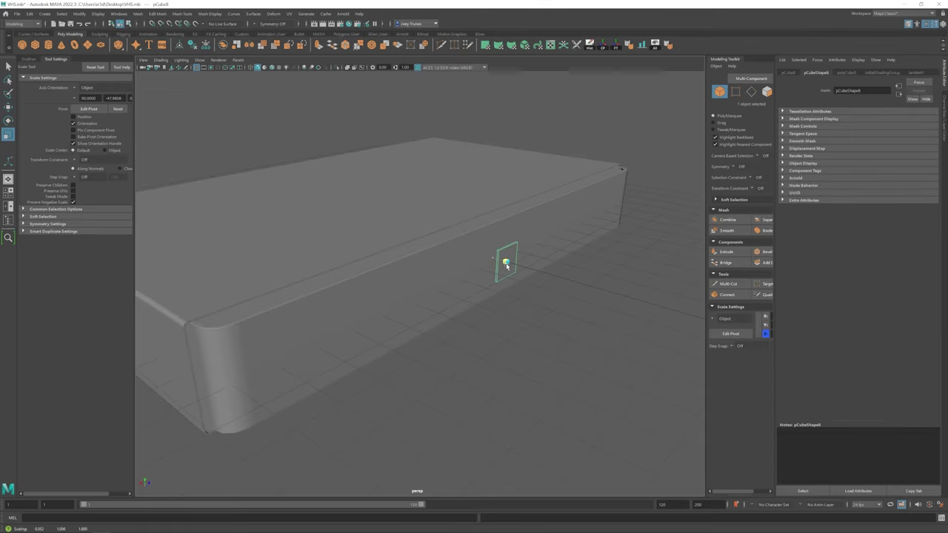
pyautogui.press('w')
pyautogui.press('f')
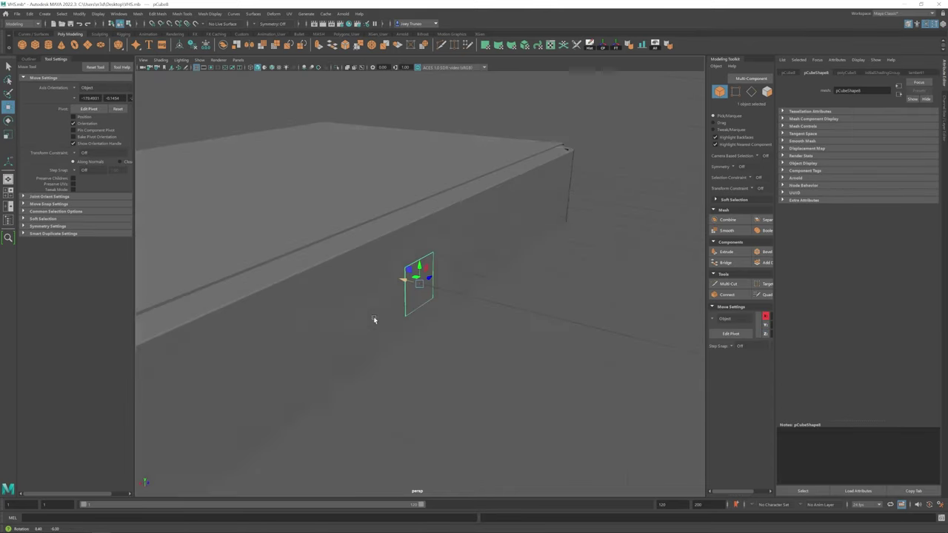
pyautogui.keyDown('alt'); pyautogui.moveTo(375, 321); pyautogui.dragTo(436, 282); pyautogui.keyUp('alt')
pyautogui.click(436, 281)
pyautogui.press('r')
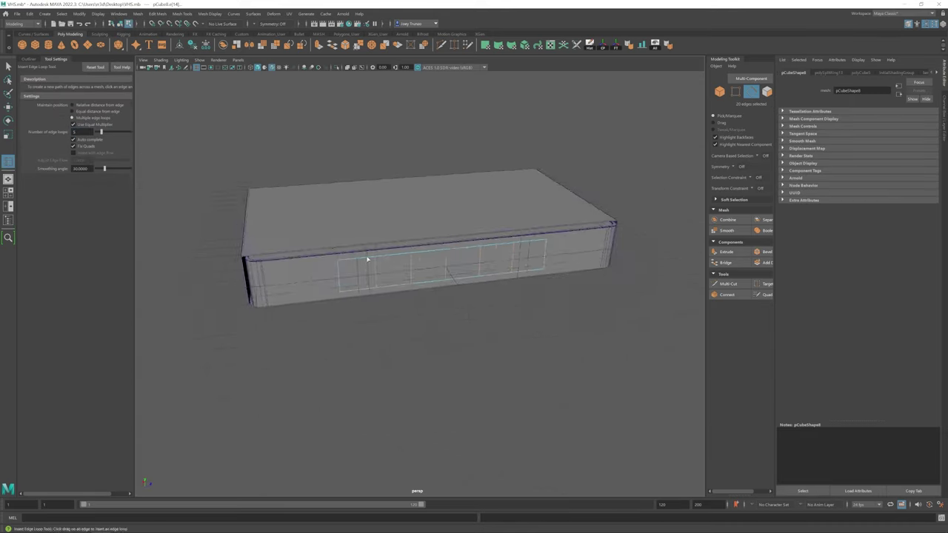
# Step: Bevel a front panel edge with fraction 0.5 and 1 segment (polyBevel14)
pyautogui.moveTo(244, 166); pyautogui.dragTo(510, 333)
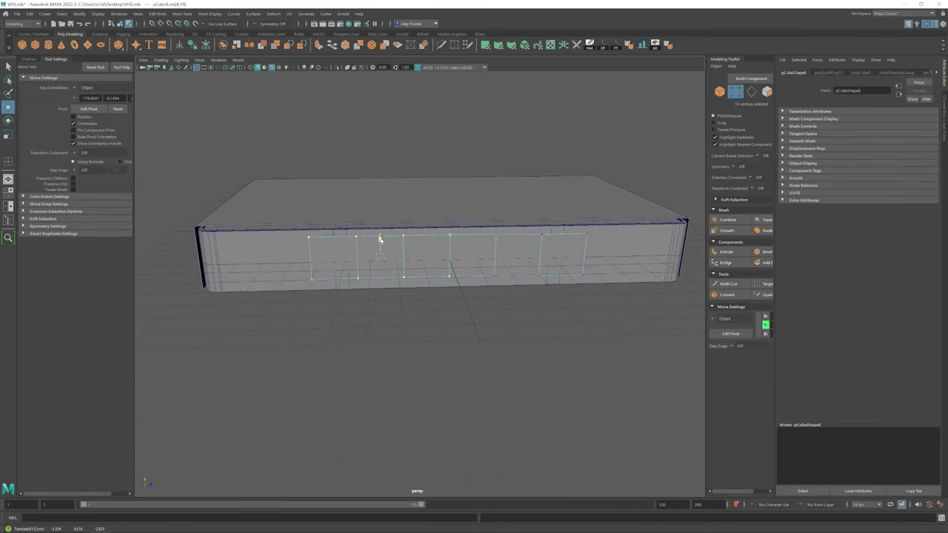
pyautogui.keyDown('alt'); pyautogui.moveTo(333, 239); pyautogui.dragTo(530, 291); pyautogui.keyUp('alt')
pyautogui.keyDown('alt'); pyautogui.moveTo(569, 231); pyautogui.dragTo(407, 271); pyautogui.keyUp('alt')
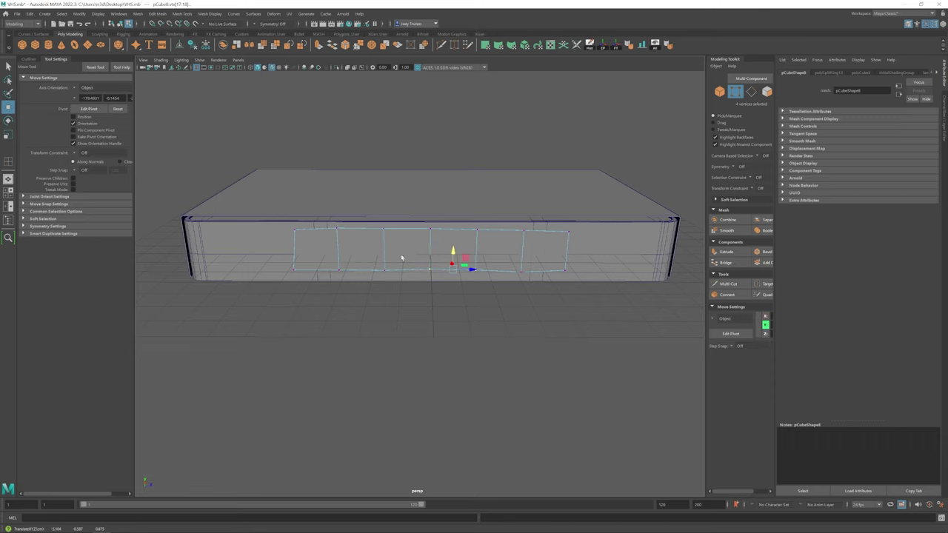
pyautogui.hotkey('ctrl', 'z')
pyautogui.hotkey('ctrl', 'z')
pyautogui.hotkey('ctrl', 'z')
pyautogui.hotkey('ctrl', 'z')
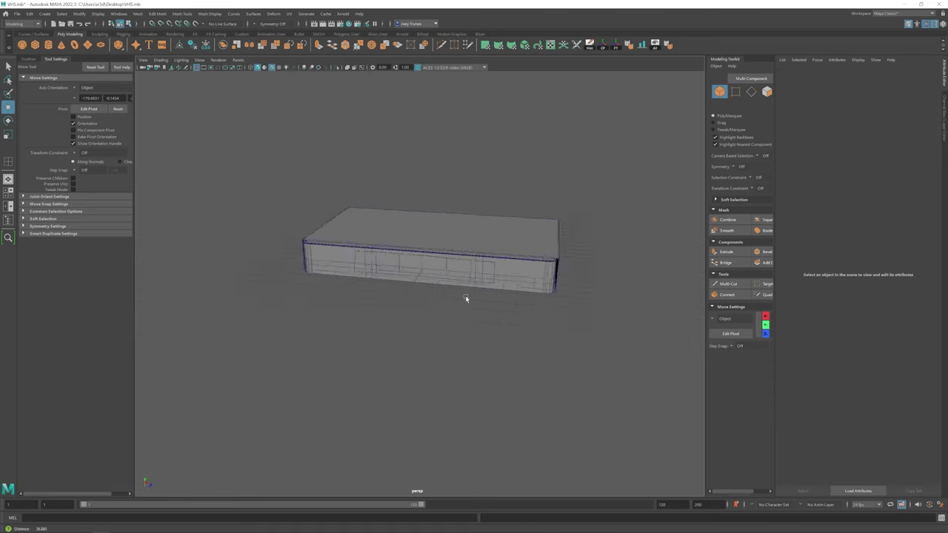
pyautogui.hotkey('ctrl', 'b')
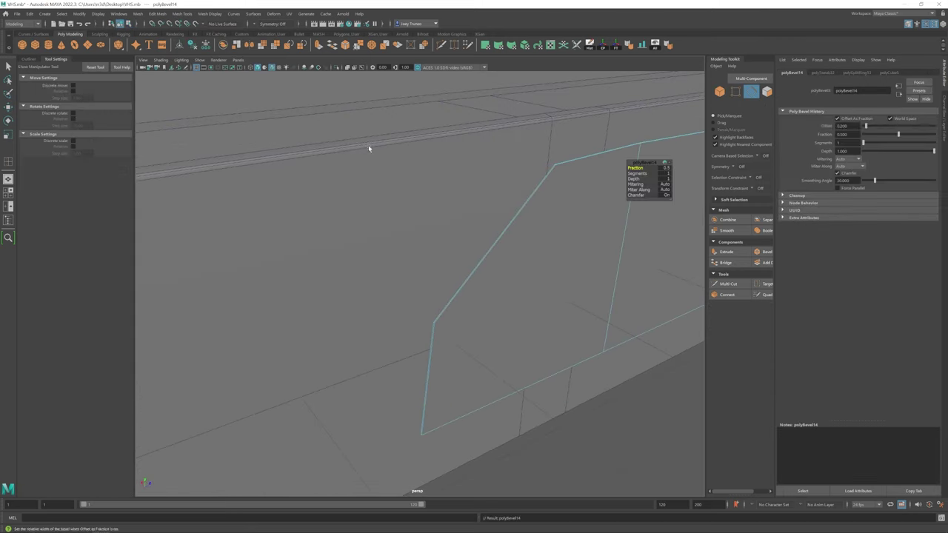
# Step: Redo the panel bevel several times, narrowing it to fraction 0.188 with 1 segment
pyautogui.hotkey('ctrl', 'z')
pyautogui.hotkey('ctrl', 'z')
pyautogui.hotkey('ctrl', 'z')
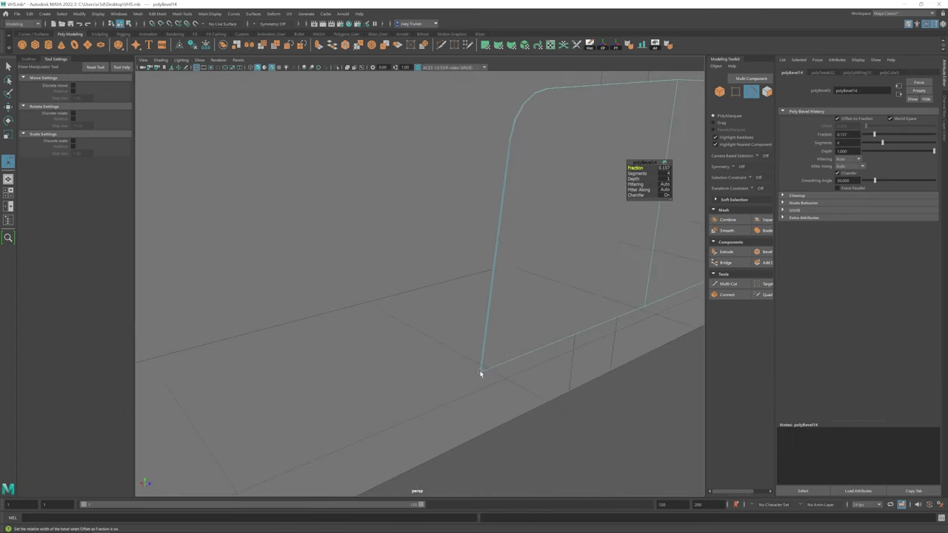
pyautogui.hotkey('ctrl', 'b')
pyautogui.keyDown('alt'); pyautogui.moveTo(476, 302); pyautogui.dragTo(841, 163); pyautogui.keyUp('alt')
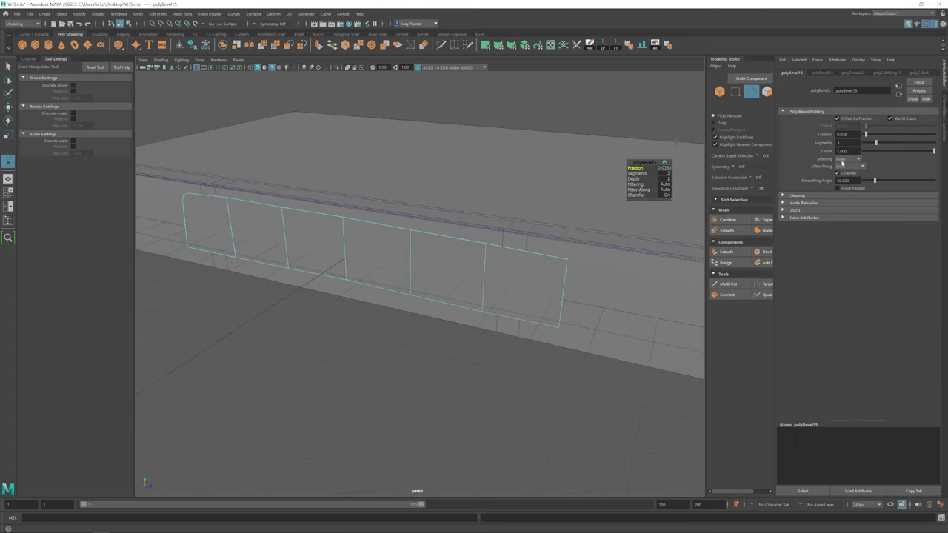
pyautogui.hotkey('ctrl', 'z')
pyautogui.hotkey('ctrl', 'z')
pyautogui.hotkey('ctrl', 'z')
pyautogui.hotkey('ctrl', 'b')
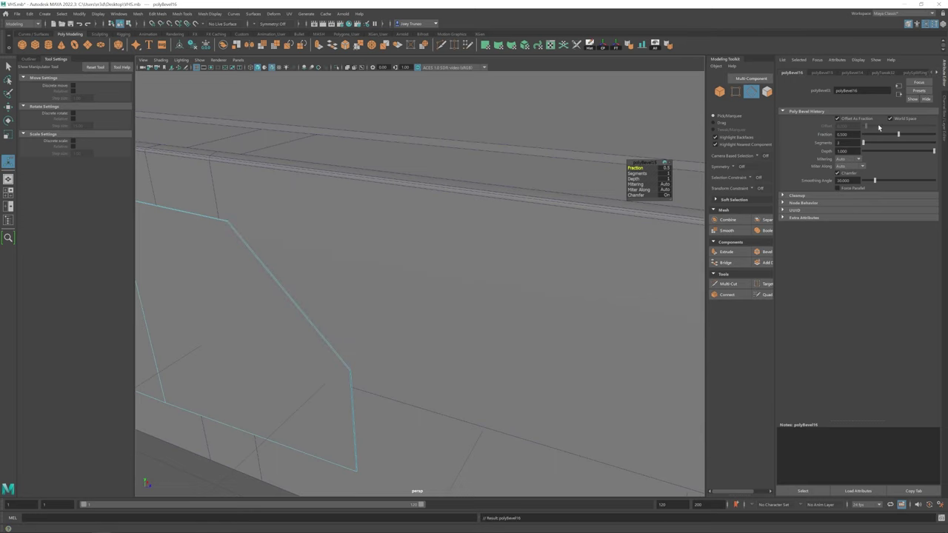
pyautogui.hotkey('ctrl', 'z')
pyautogui.hotkey('ctrl', 'z')
pyautogui.hotkey('ctrl', 'z')
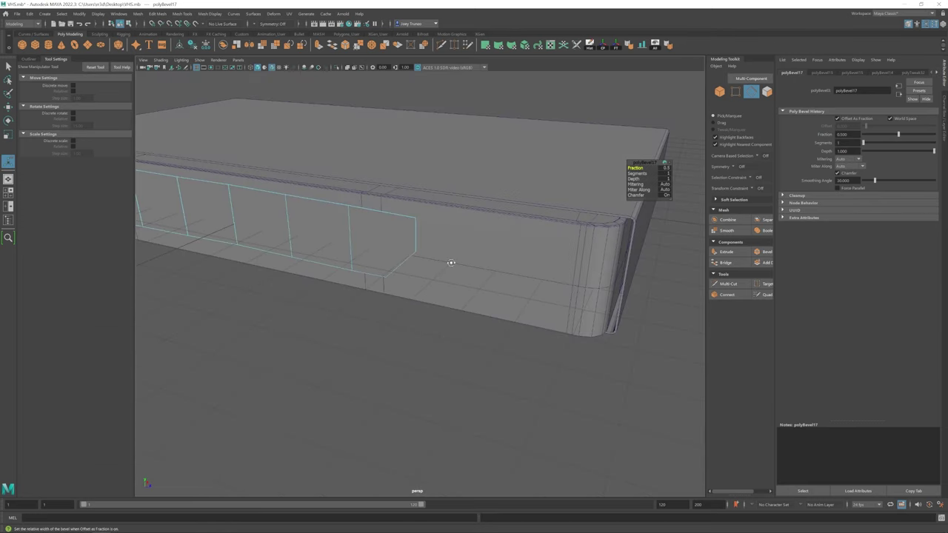
pyautogui.hotkey('ctrl', 'b')
pyautogui.keyDown('alt'); pyautogui.moveTo(477, 308); pyautogui.dragTo(408, 273); pyautogui.keyUp('alt')
pyautogui.moveTo(870, 134); pyautogui.dragTo(865, 134)
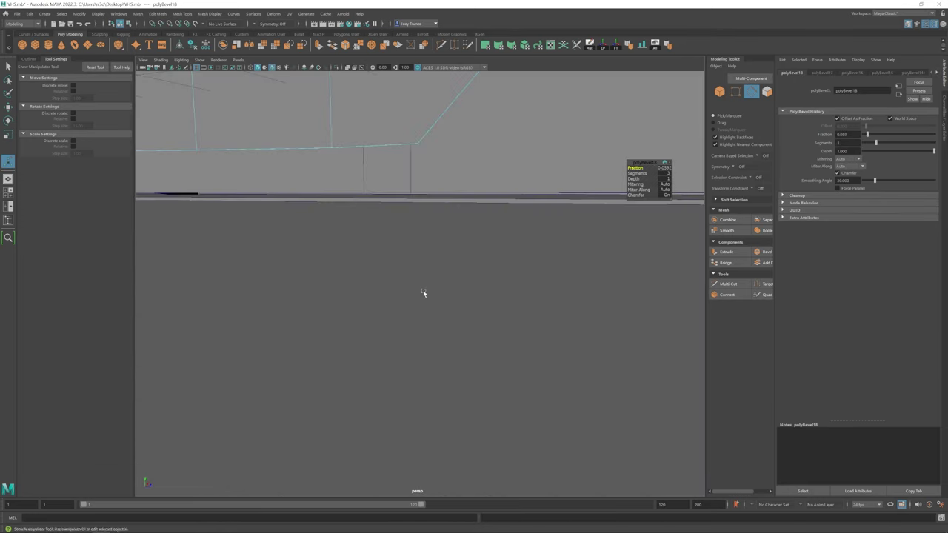
pyautogui.keyDown('alt'); pyautogui.moveTo(496, 250); pyautogui.dragTo(144, 213); pyautogui.keyUp('alt')
pyautogui.hotkey('ctrl', 'z')
pyautogui.hotkey('ctrl', 'z')
pyautogui.hotkey('ctrl', 'z')
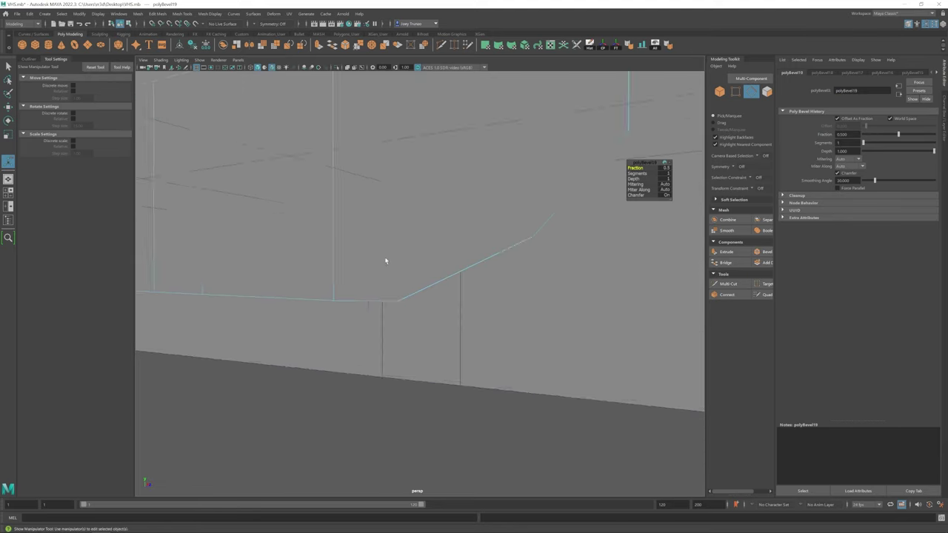
pyautogui.hotkey('ctrl', 'b')
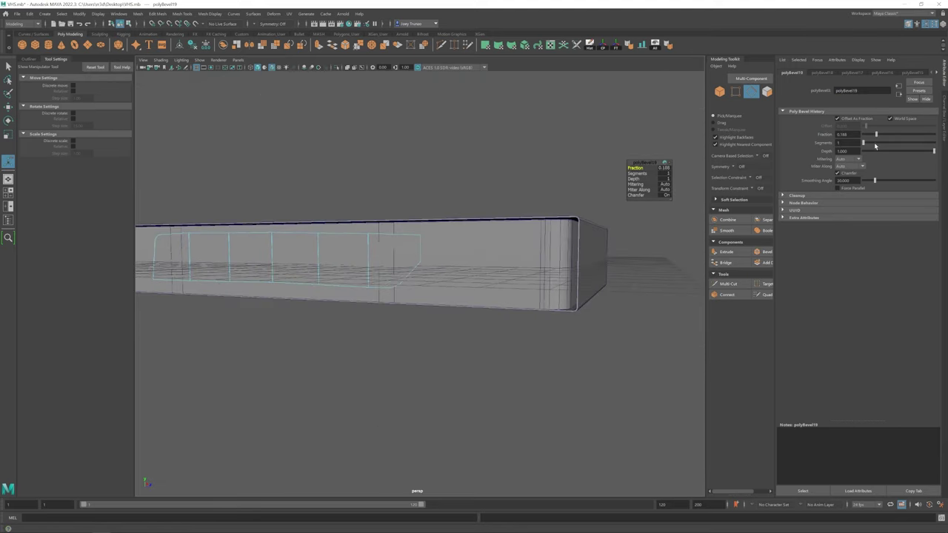
# Step: Step back through the slot outline vertex edits to the plain, unselected box
pyautogui.press('w')
pyautogui.press('F9')
pyautogui.keyDown('alt'); pyautogui.moveTo(474, 131); pyautogui.dragTo(299, 226); pyautogui.keyUp('alt')
pyautogui.press('r')
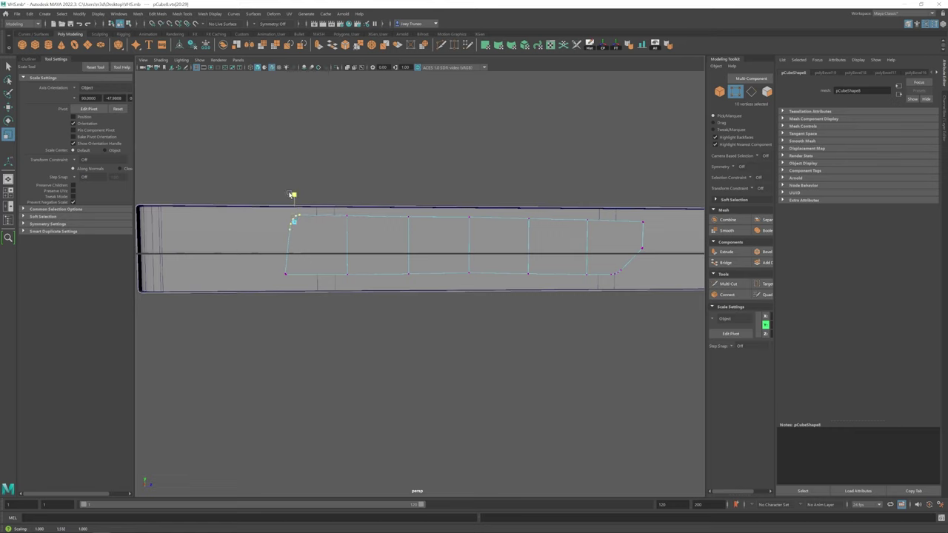
pyautogui.press('w')
pyautogui.hotkey('ctrl', 'z')
pyautogui.hotkey('ctrl', 'z')
pyautogui.hotkey('ctrl', 'z')
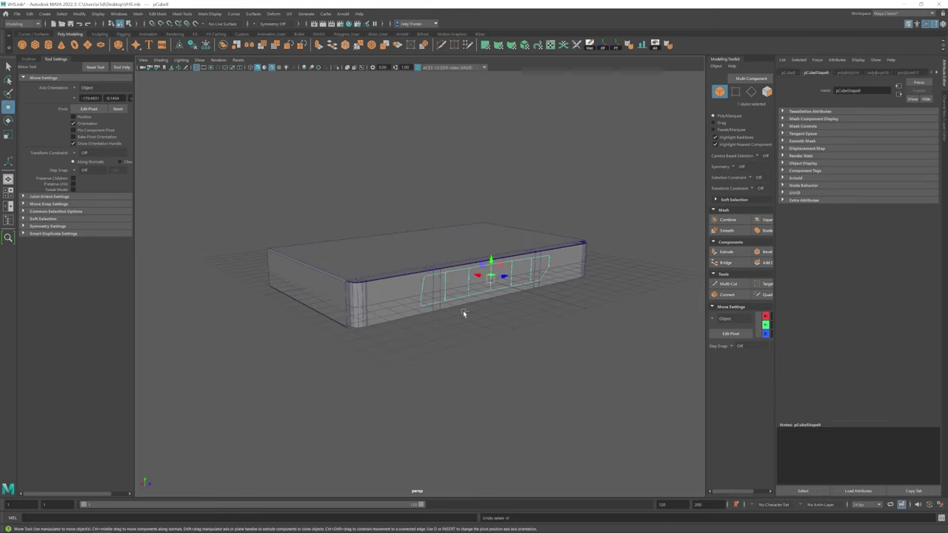
pyautogui.hotkey('ctrl', 'z')
pyautogui.hotkey('ctrl', 'z')
pyautogui.hotkey('ctrl', 'z')
pyautogui.hotkey('ctrl', 'z')
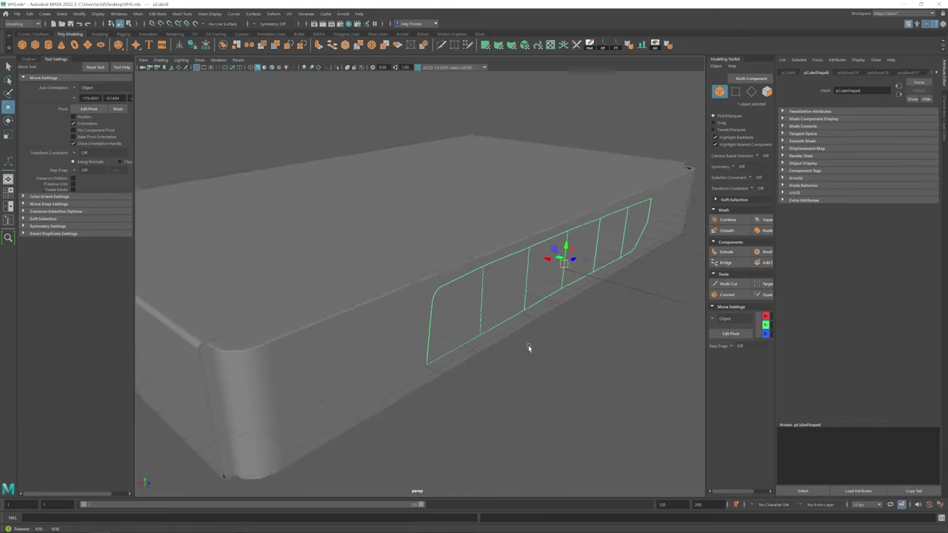
pyautogui.hotkey('ctrl', 'z')
pyautogui.hotkey('ctrl', 'z')
pyautogui.hotkey('ctrl', 'z')
pyautogui.hotkey('ctrl', 'z')
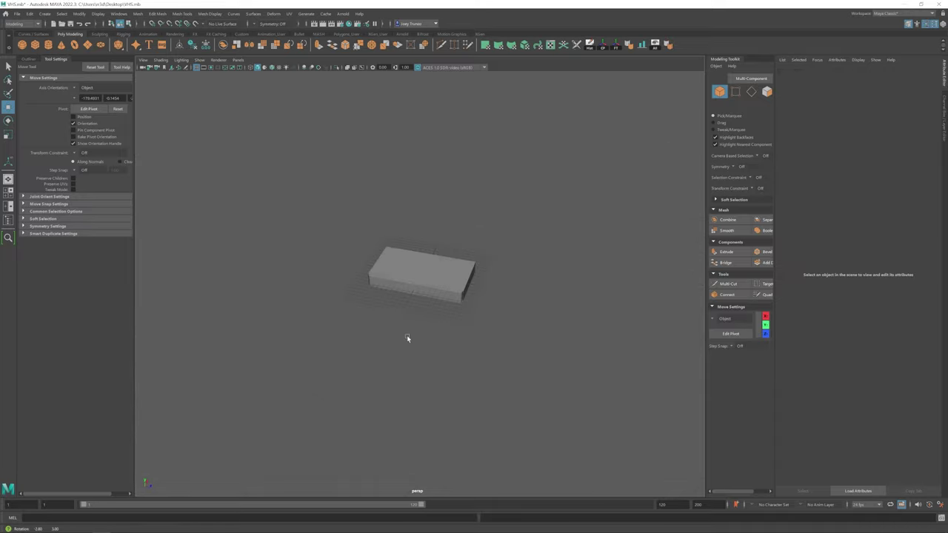
# Step: Redo grouping the box parts, the cassette's cut holes and the cassette pieces into group7
pyautogui.hotkey('shift', 'z')
pyautogui.hotkey('shift', 'z')
pyautogui.hotkey('shift', 'z')
pyautogui.hotkey('shift', 'z')
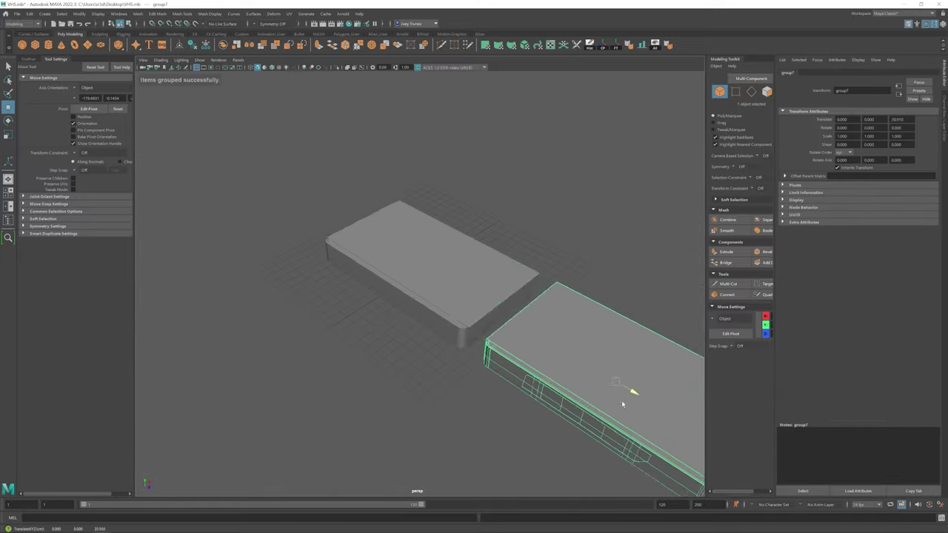
pyautogui.hotkey('shift', 'z')
pyautogui.hotkey('shift', 'z')
pyautogui.hotkey('shift', 'z')
pyautogui.hotkey('shift', 'z')
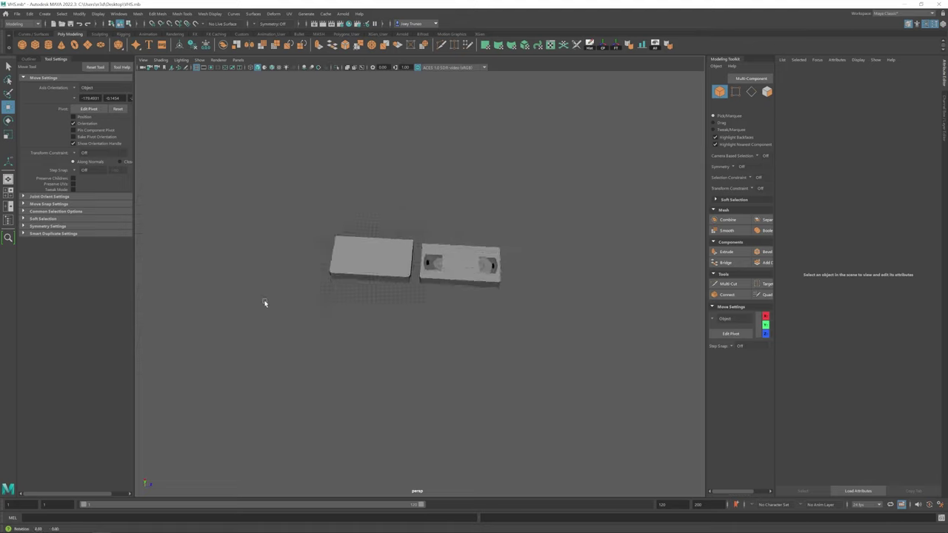
pyautogui.hotkey('shift', 'z')
pyautogui.hotkey('shift', 'z')
pyautogui.hotkey('shift', 'z')
pyautogui.hotkey('shift', 'z')
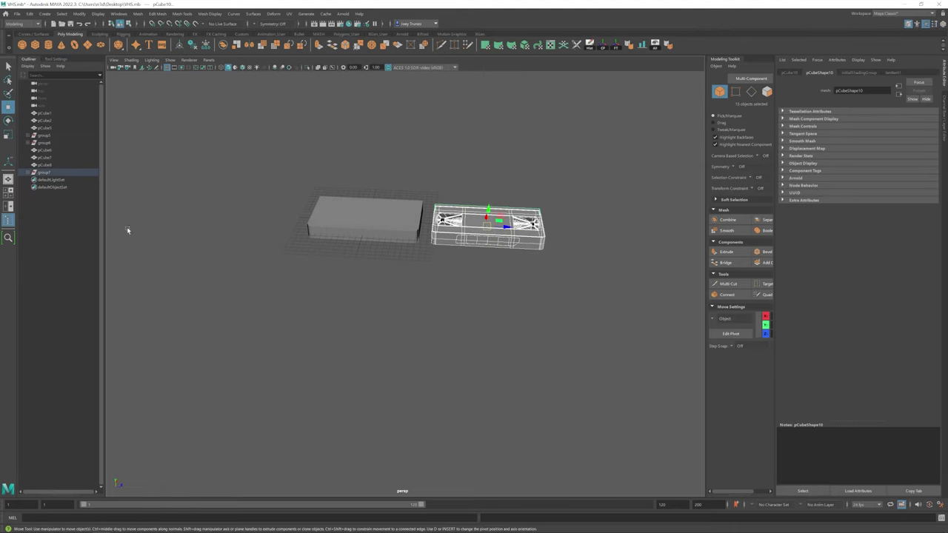
pyautogui.hotkey('shift', 'z')
pyautogui.hotkey('shift', 'z')
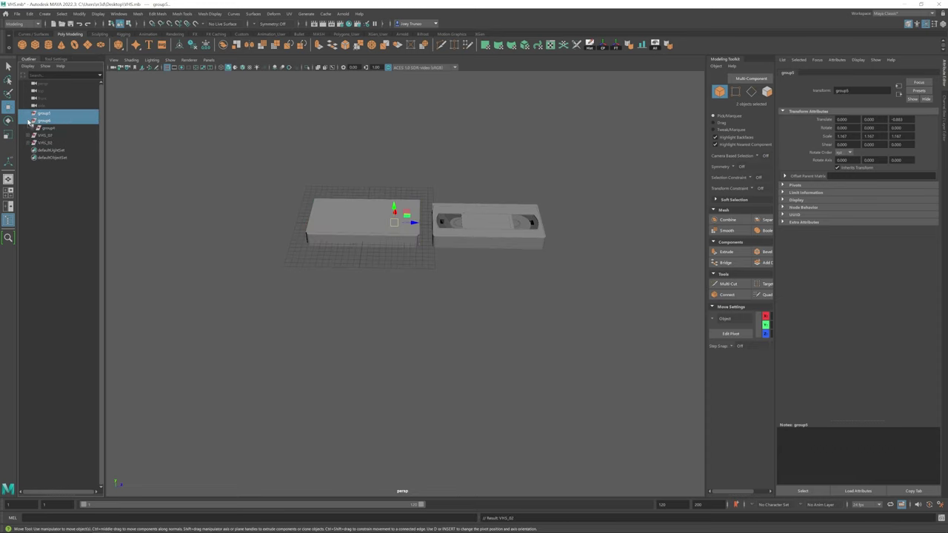
pyautogui.hotkey('shift', 'z')
pyautogui.hotkey('shift', 'z')
pyautogui.hotkey('shift', 'z')
pyautogui.hotkey('shift', 'z')
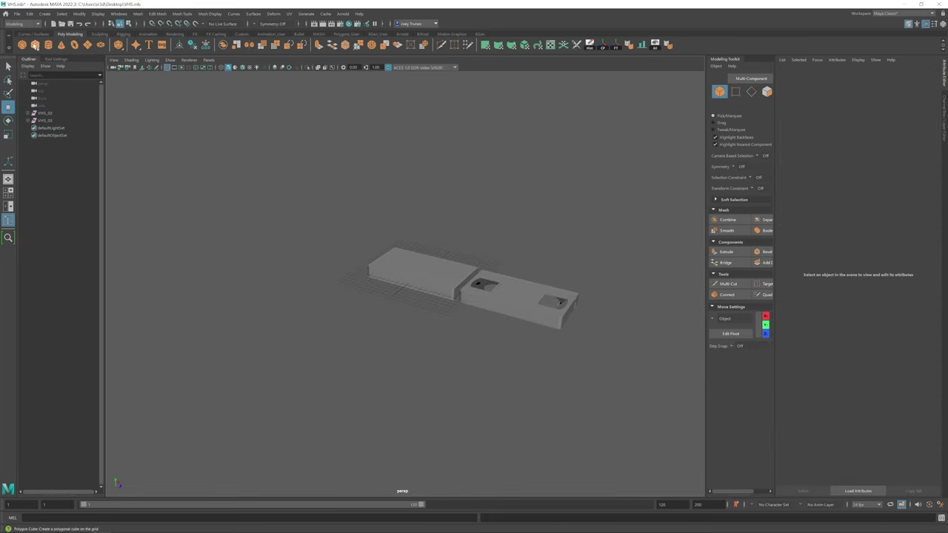
# Step: Redo creating pCube9 and flattening, placing and stretching it into the 23.606 × 3.704 × 23.606 housing box
pyautogui.hotkey('shift', 'z')
pyautogui.hotkey('shift', 'z')
pyautogui.hotkey('shift', 'z')
pyautogui.hotkey('shift', 'z')
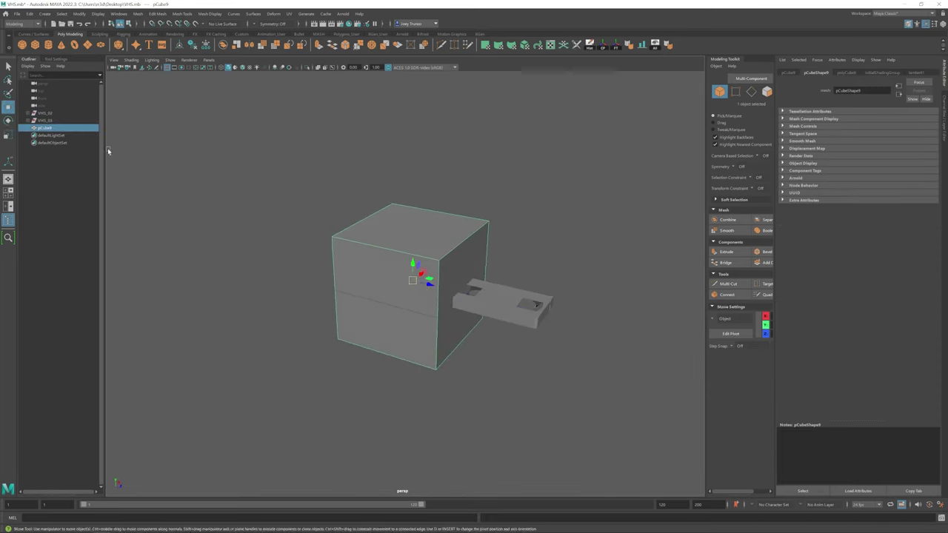
pyautogui.hotkey('shift', 'z')
pyautogui.hotkey('shift', 'z')
pyautogui.hotkey('shift', 'z')
pyautogui.hotkey('shift', 'z')
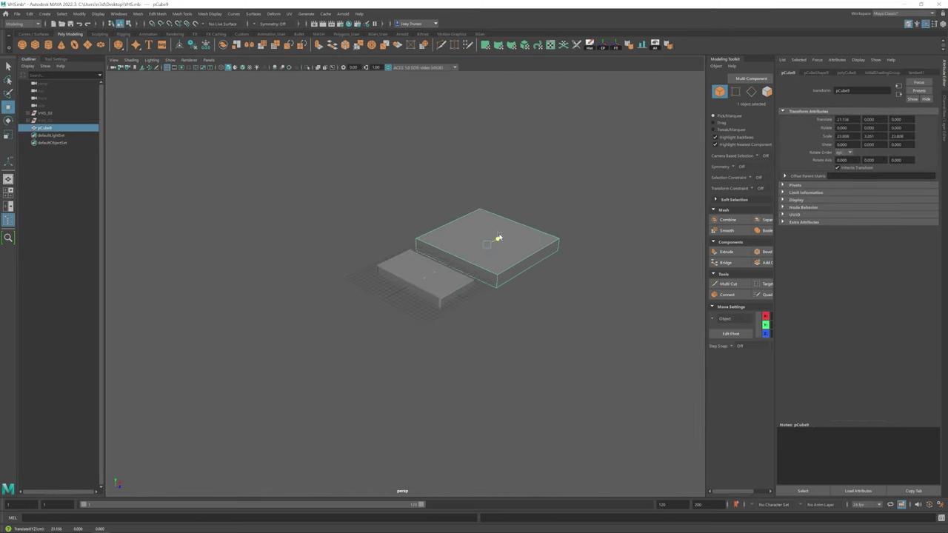
pyautogui.hotkey('shift', 'z')
pyautogui.hotkey('shift', 'z')
pyautogui.hotkey('shift', 'z')
pyautogui.hotkey('shift', 'z')
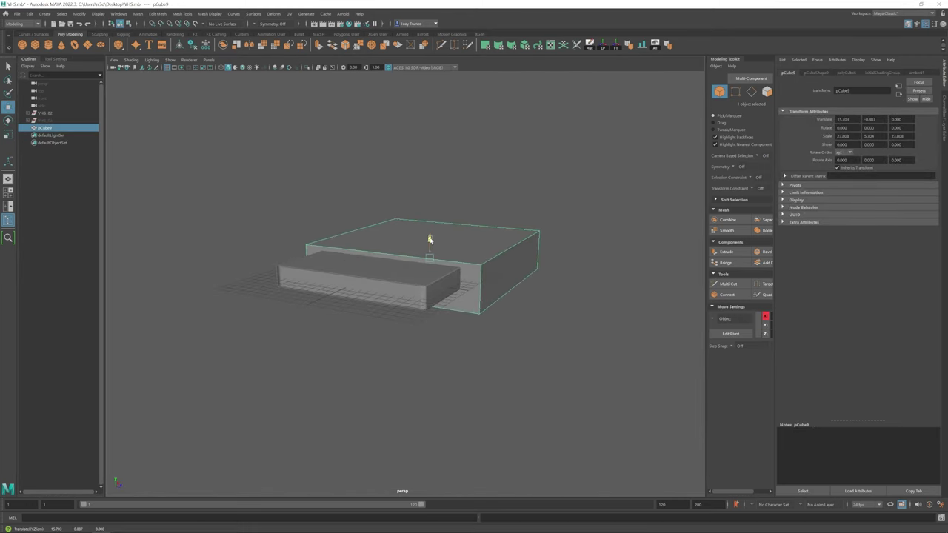
pyautogui.hotkey('shift', 'z')
pyautogui.hotkey('shift', 'z')
pyautogui.moveTo(525, 165); pyautogui.dragTo(378, 356)
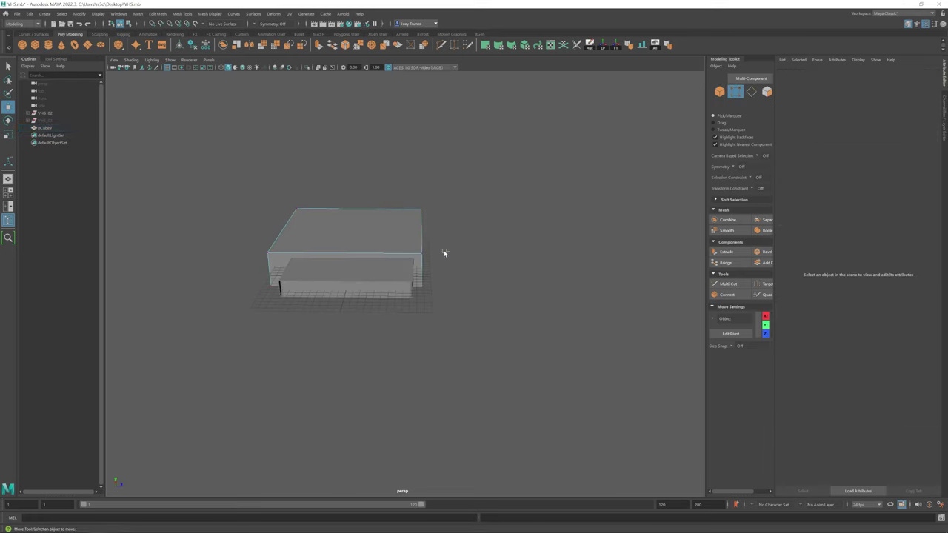
pyautogui.hotkey('shift', 'z')
pyautogui.hotkey('shift', 'z')
pyautogui.hotkey('shift', 'z')
pyautogui.hotkey('shift', 'z')
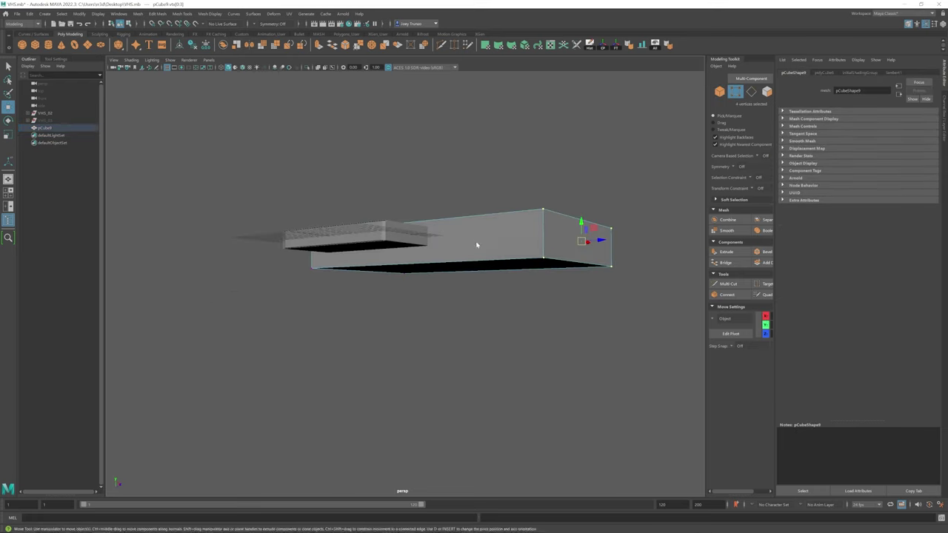
pyautogui.hotkey('shift', 'z')
pyautogui.hotkey('shift', 'z')
pyautogui.hotkey('shift', 'z')
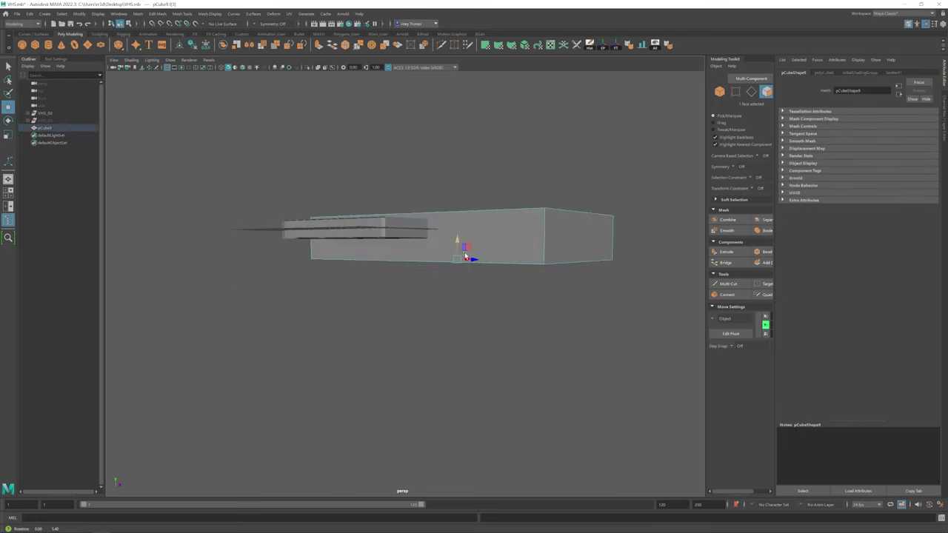
pyautogui.hotkey('shift', 'z')
pyautogui.hotkey('shift', 'z')
pyautogui.hotkey('shift', 'z')
pyautogui.hotkey('shift', 'z')
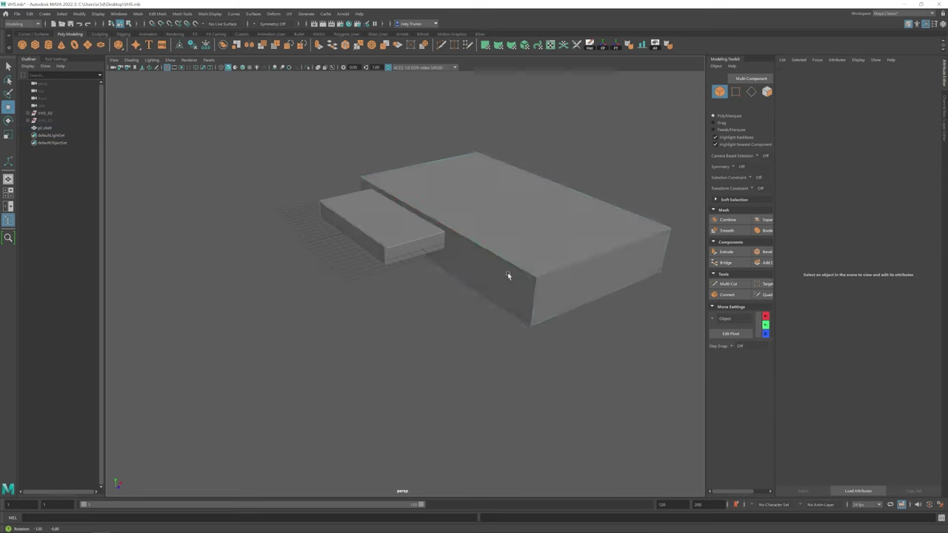
pyautogui.hotkey('shift', 'z')
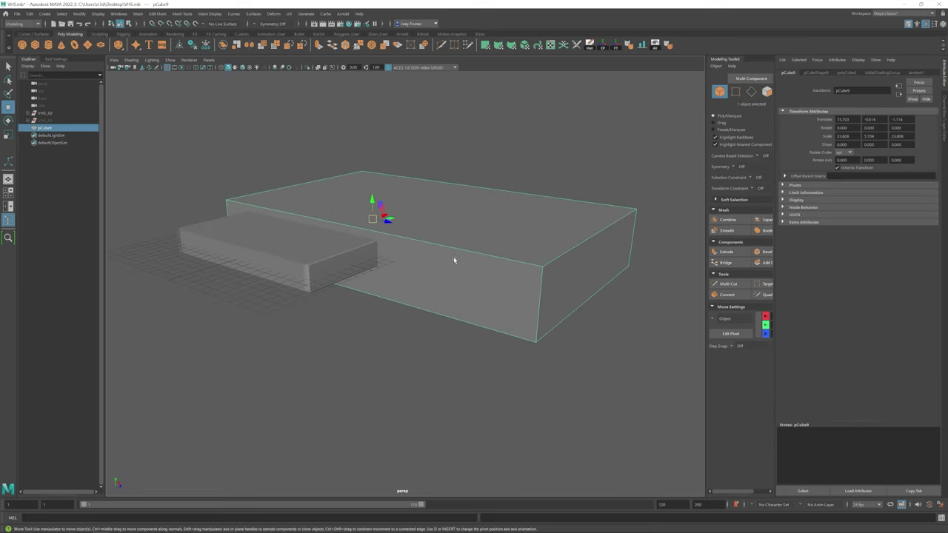
# Step: Redo narrowing pCube10 into a thin front panel with an inserted edge loop and extruded edges
pyautogui.hotkey('shift', 'z')
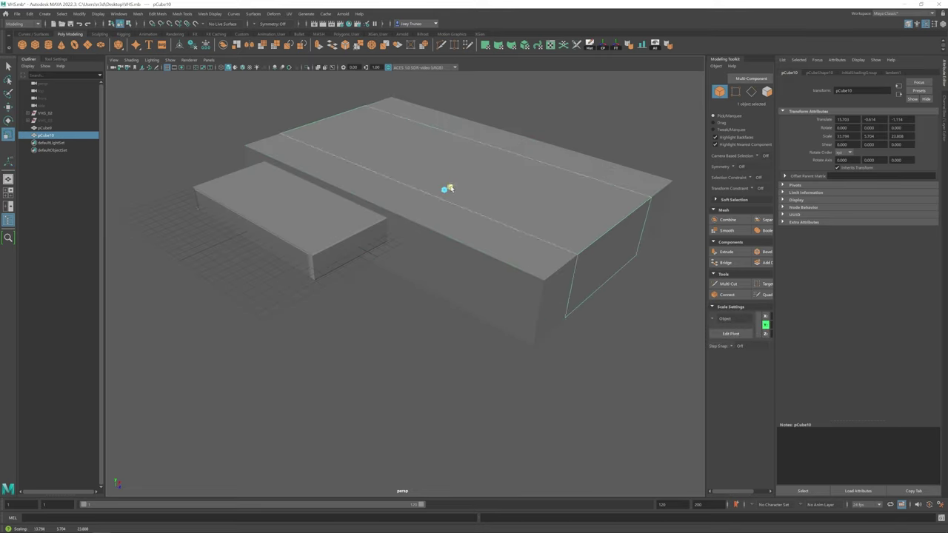
pyautogui.hotkey('shift', 'z')
pyautogui.hotkey('shift', 'z')
pyautogui.hotkey('shift', 'z')
pyautogui.hotkey('shift', 'z')
pyautogui.hotkey('shift', 'z')
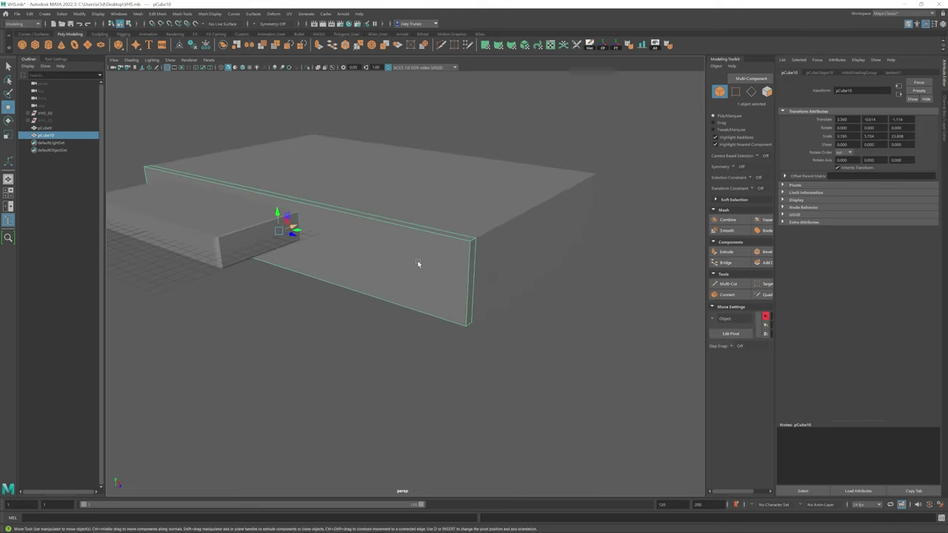
pyautogui.hotkey('shift', 'z')
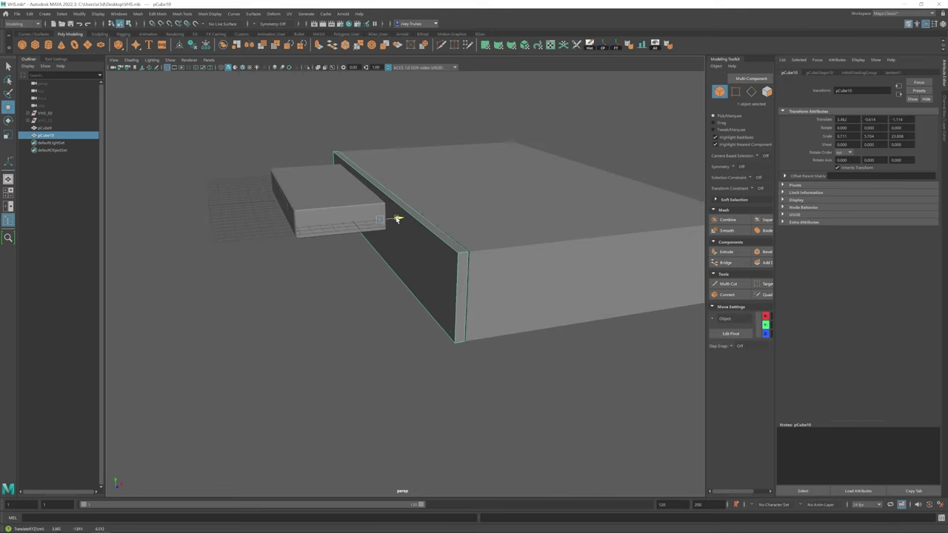
pyautogui.hotkey('shift', 'z')
pyautogui.hotkey('shift', 'z')
pyautogui.hotkey('shift', 'z')
pyautogui.hotkey('shift', 'z')
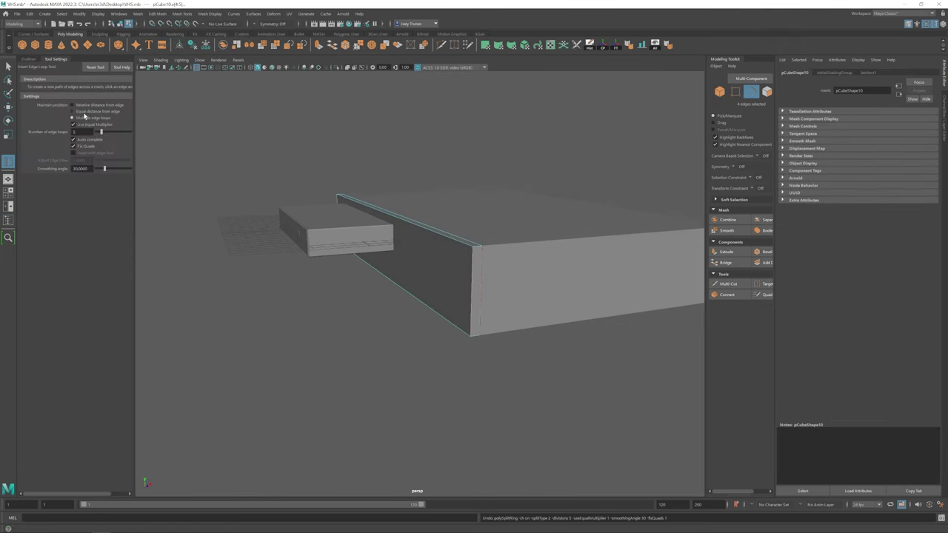
pyautogui.hotkey('shift', 'z')
pyautogui.hotkey('shift', 'z')
pyautogui.hotkey('shift', 'z')
pyautogui.hotkey('shift', 'z')
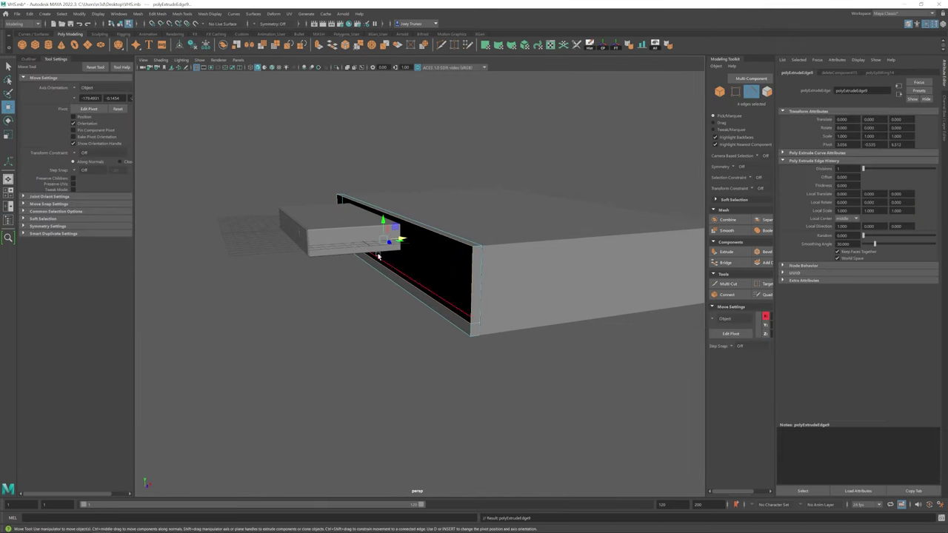
# Step: Undo the panel's edge extrusion and select a face on the front panel
pyautogui.hotkey('shift', 'z')
pyautogui.hotkey('shift', 'z')
pyautogui.hotkey('shift', 'z')
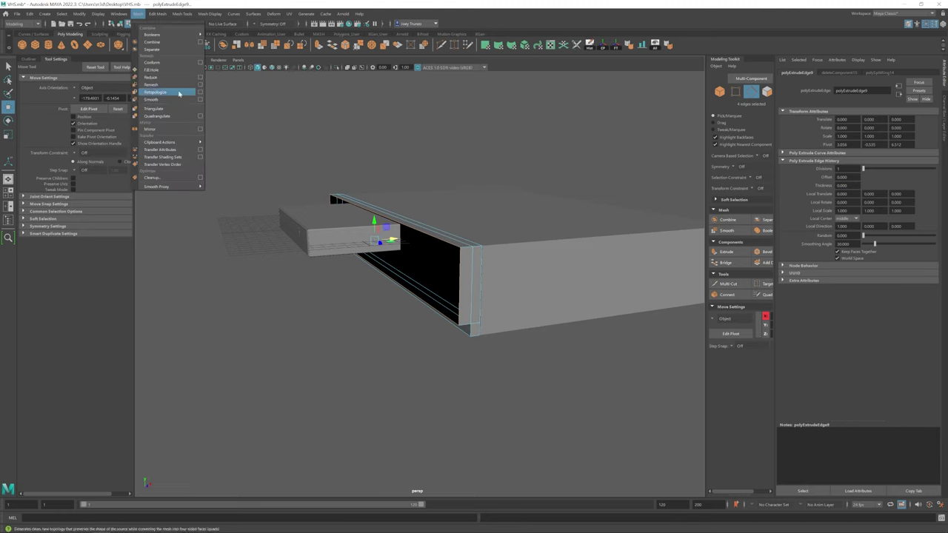
pyautogui.rightClick(418, 265)
pyautogui.click(417, 266)
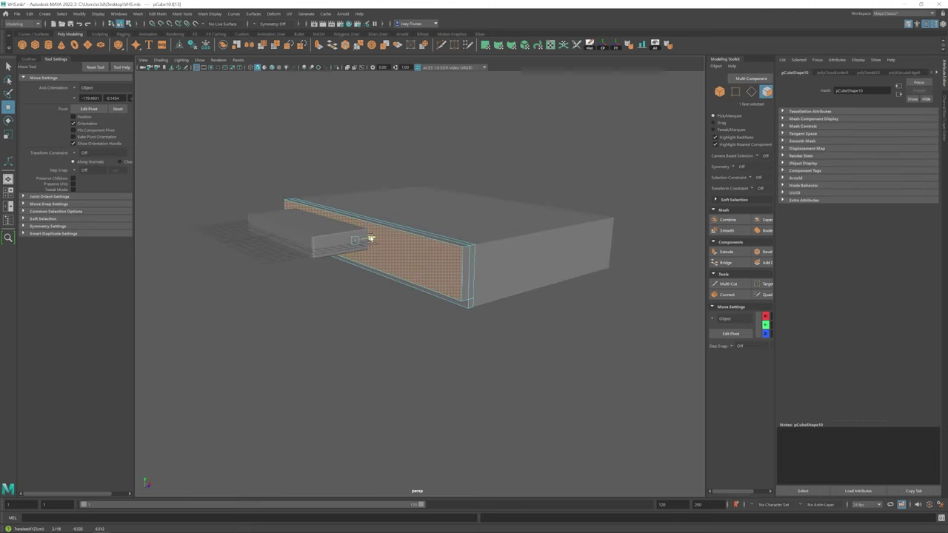
# Step: Undo the front plane's recent scaling, stretching and vertex edits back to its earlier selected state
pyautogui.press('z')
pyautogui.press('z')
pyautogui.press('z')
pyautogui.press('z')
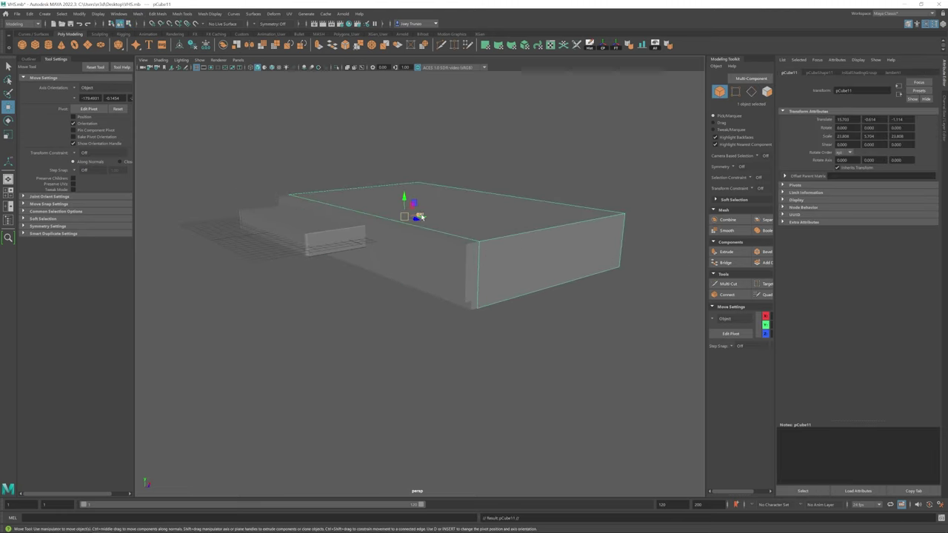
pyautogui.press('z')
pyautogui.press('z')
pyautogui.press('z')
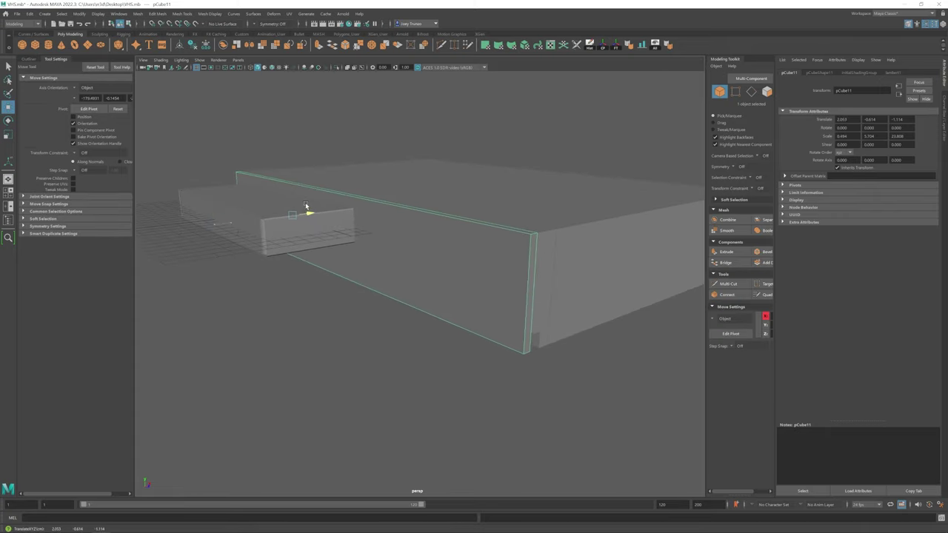
pyautogui.press('z')
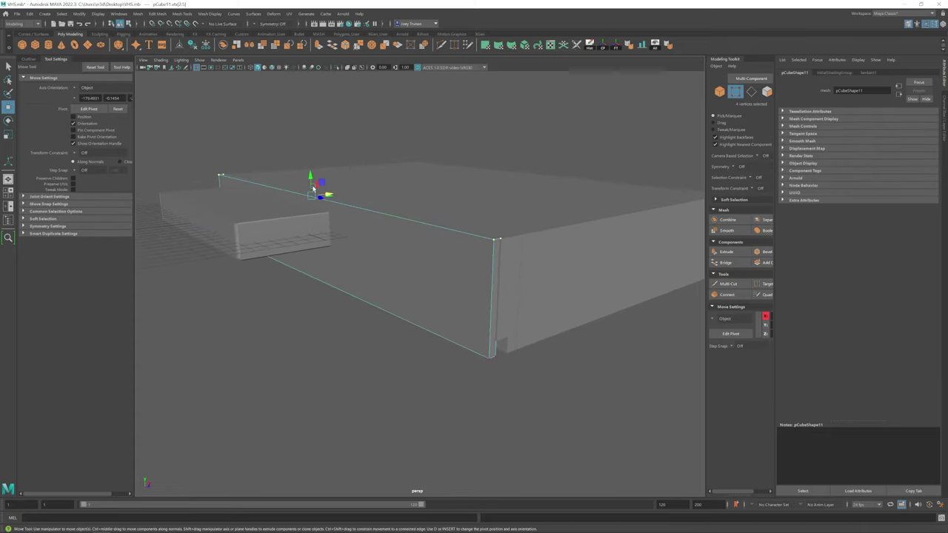
pyautogui.press('z')
pyautogui.press('z')
pyautogui.press('z')
pyautogui.press('z')
pyautogui.press('z')
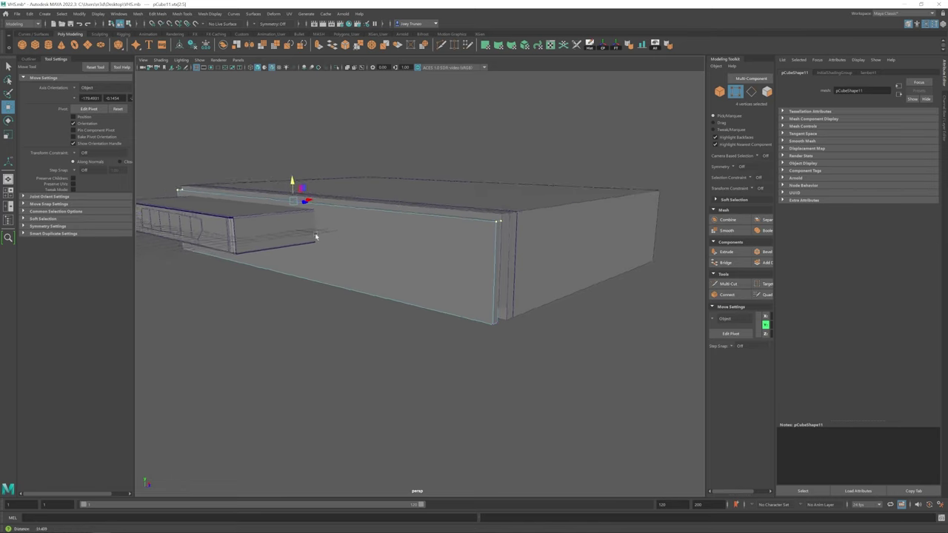
pyautogui.press('z')
pyautogui.press('z')
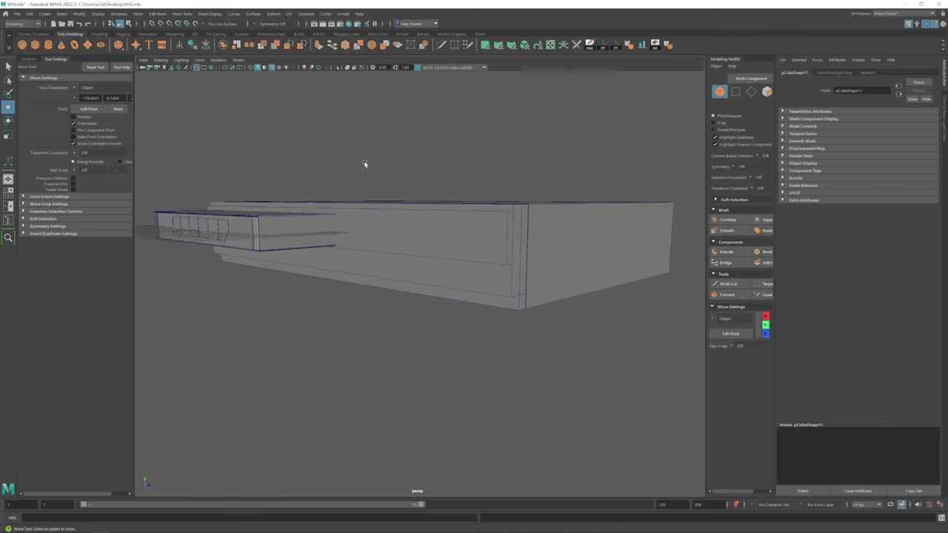
pyautogui.press('z')
pyautogui.press('z')
pyautogui.press('z')
pyautogui.press('z')
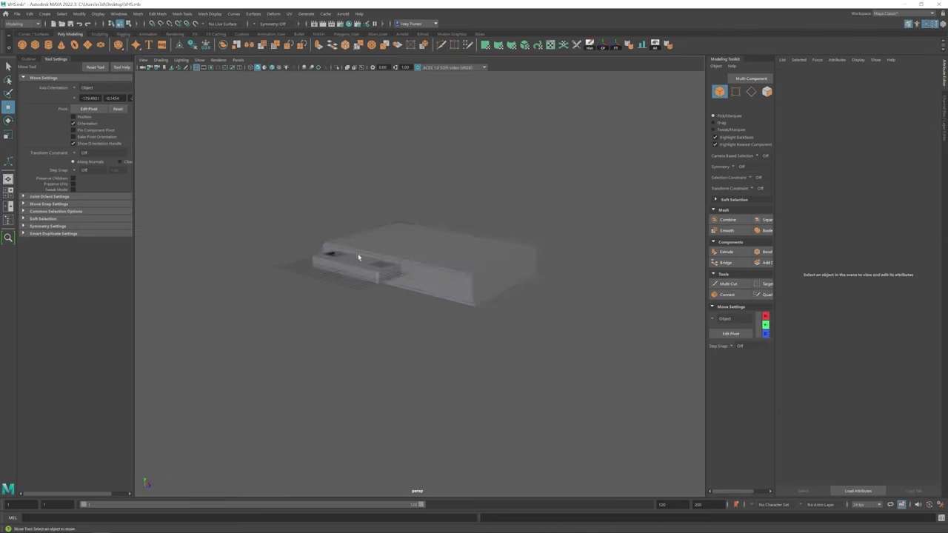
pyautogui.press('z')
pyautogui.press('z')
pyautogui.press('z')
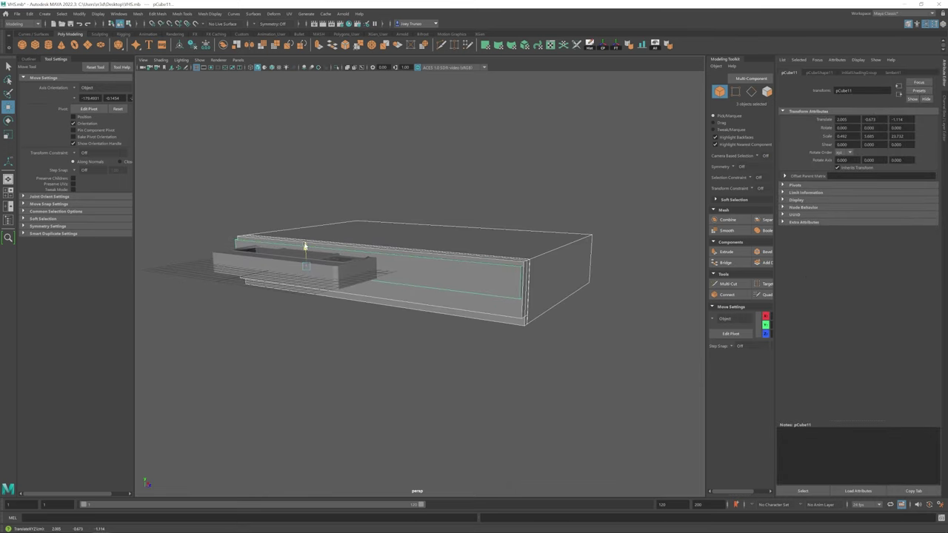
# Step: Undo the lower slab's vertex selections and the slanted part's last reshape
pyautogui.press('z')
pyautogui.press('z')
pyautogui.press('z')
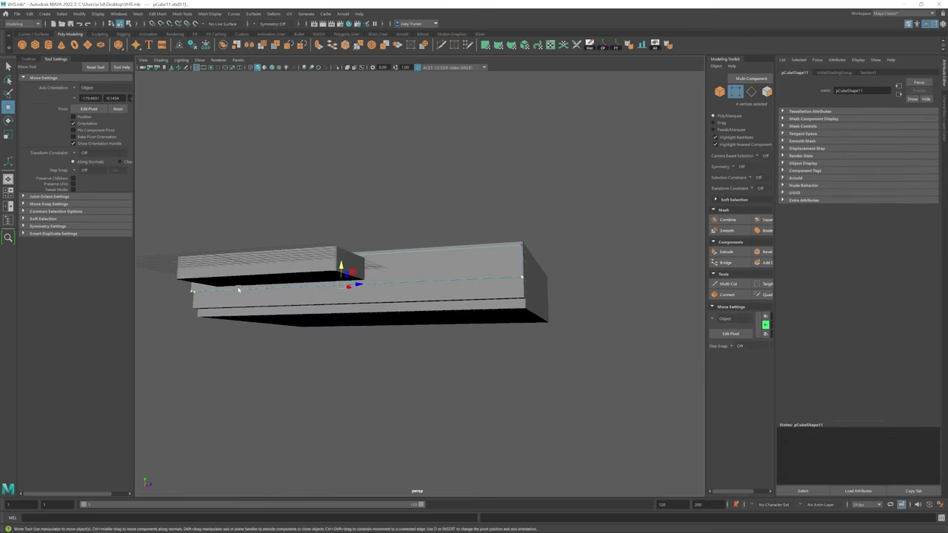
pyautogui.press('z')
pyautogui.press('z')
pyautogui.press('z')
pyautogui.press('z')
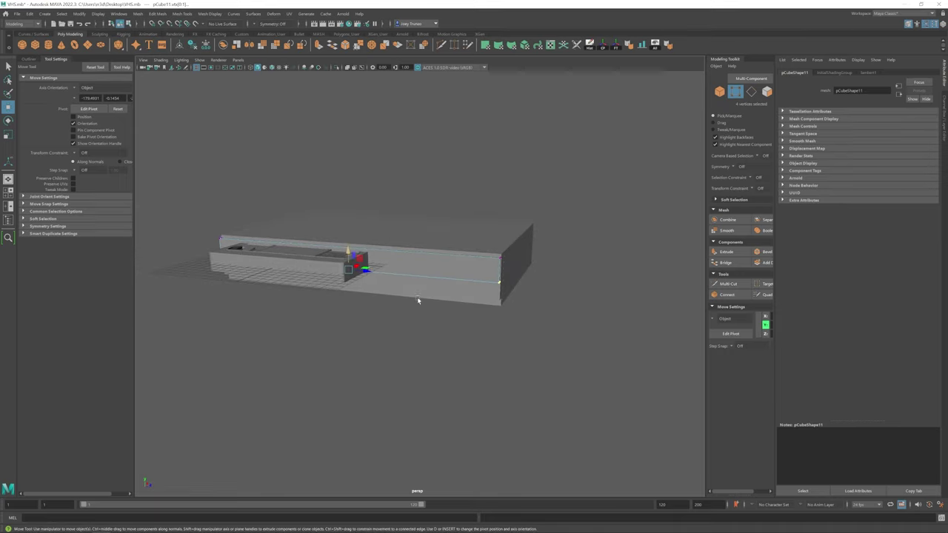
pyautogui.press('z')
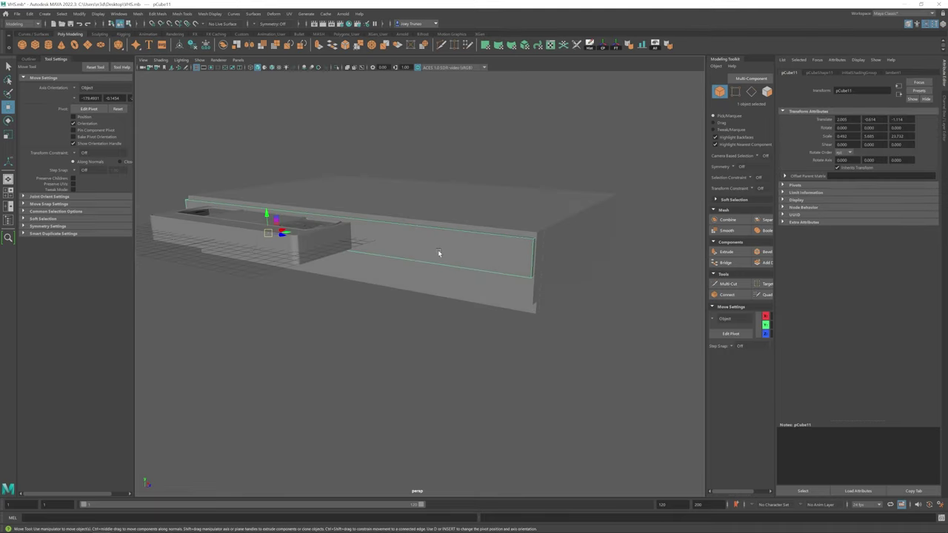
pyautogui.press('z')
pyautogui.press('z')
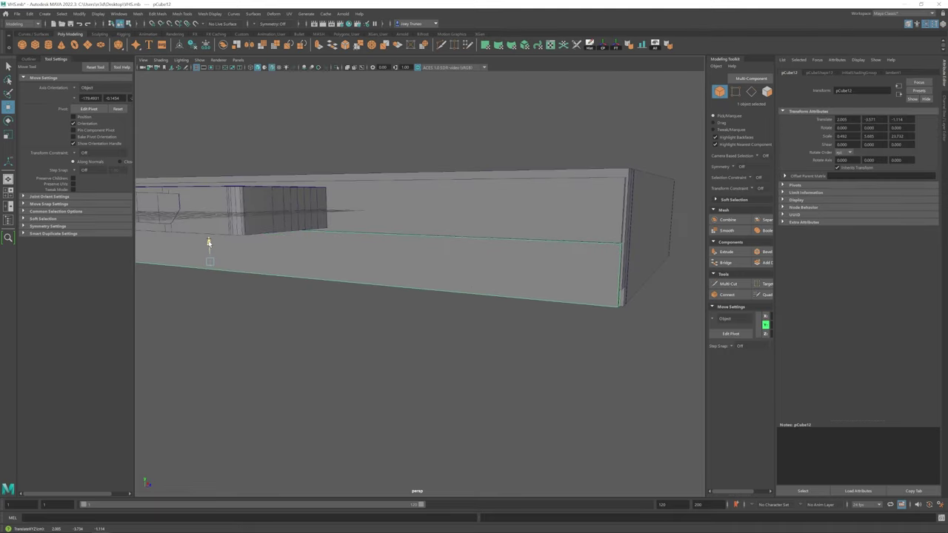
pyautogui.press('z')
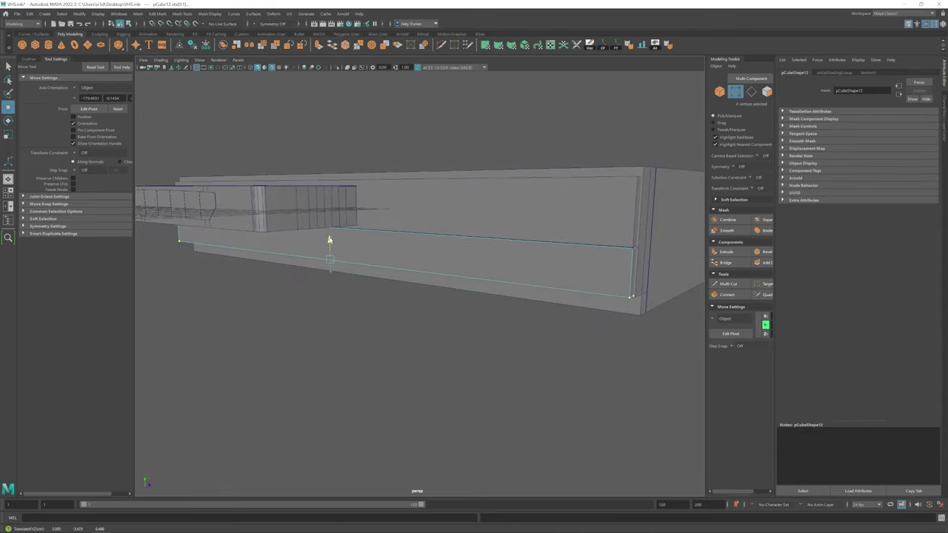
pyautogui.press('z')
pyautogui.press('z')
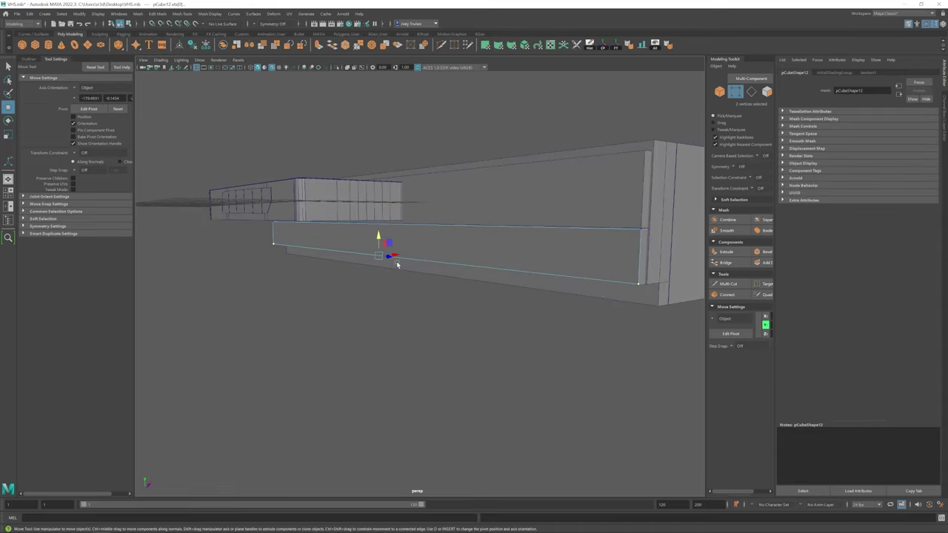
pyautogui.press('z')
pyautogui.press('z')
pyautogui.press('z')
pyautogui.press('z')
pyautogui.press('z')
pyautogui.press('z')
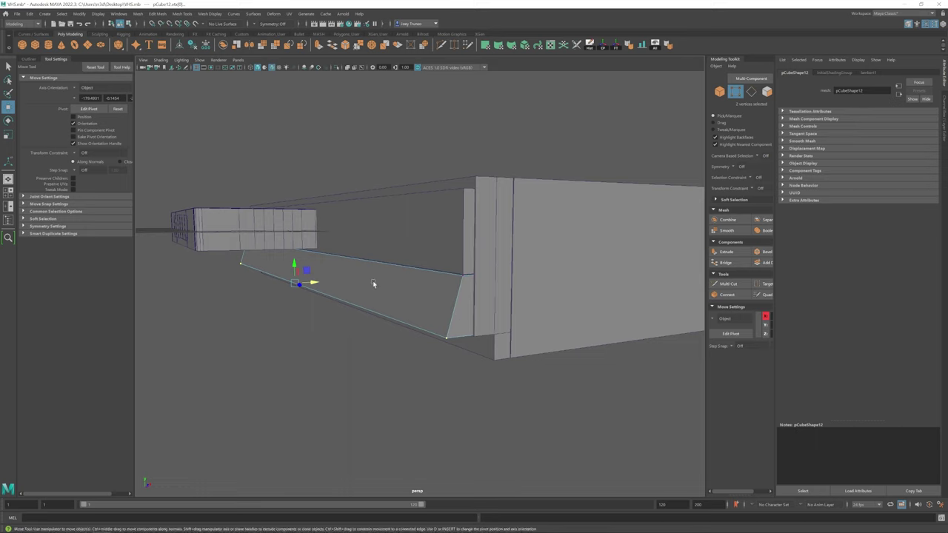
pyautogui.press('z')
# Step: Delete the lower slab's slanted front face in Face mode
pyautogui.moveTo(437, 215); pyautogui.dragTo(321, 227, button='right')
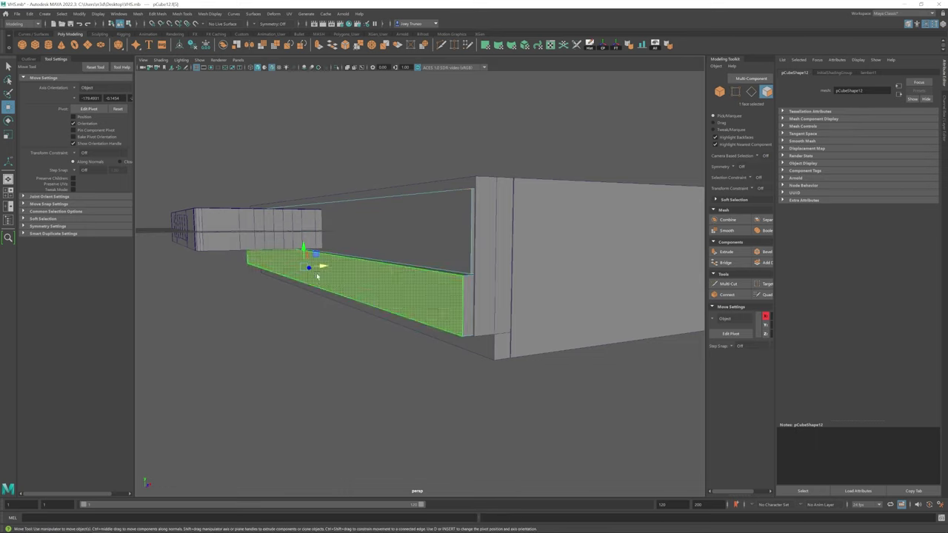
pyautogui.click(327, 265)
pyautogui.press('Delete')
# Step: Pull back to view the whole VCR model, then select the front panel and left part
pyautogui.press('F10')
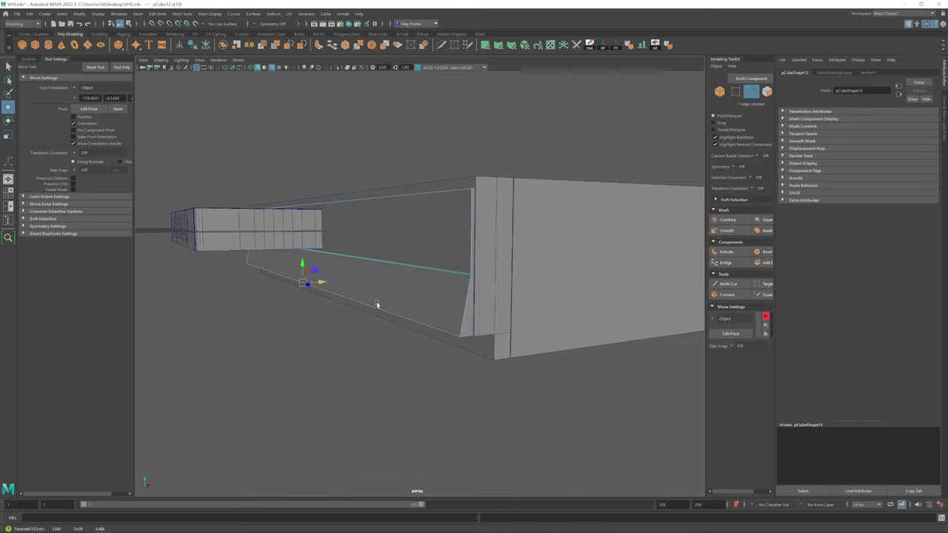
pyautogui.keyDown('alt'); pyautogui.moveTo(376, 304); pyautogui.dragTo(421, 290); pyautogui.keyUp('alt')
pyautogui.press('F8')
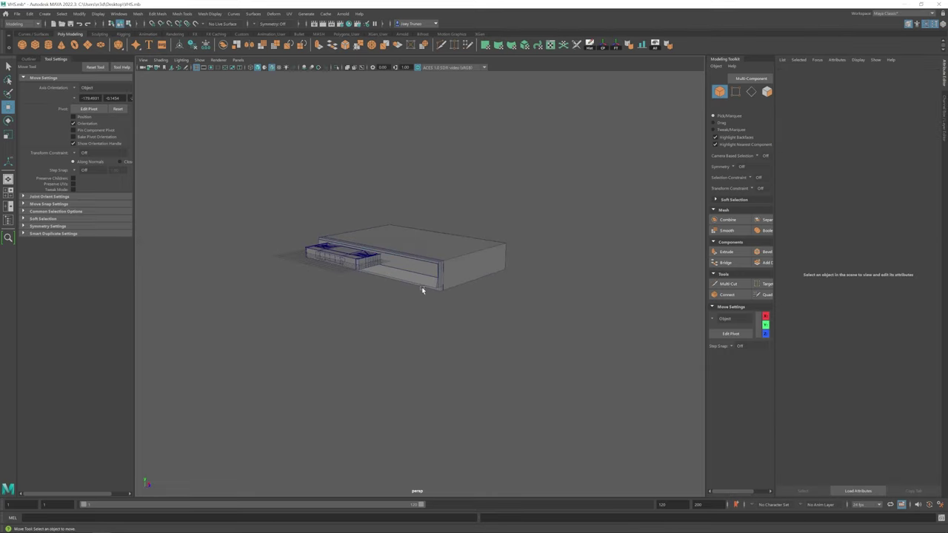
pyautogui.scroll(5, 421, 289)
pyautogui.click(468, 233)
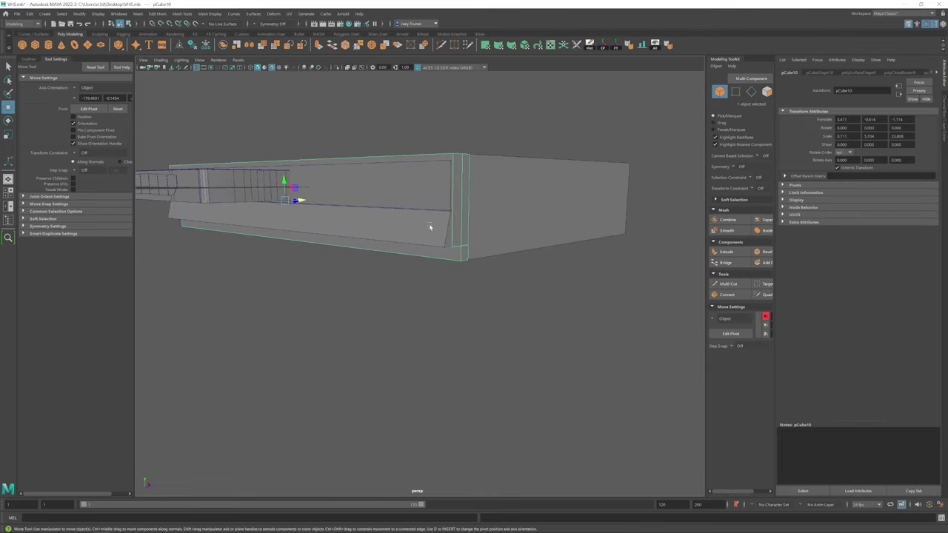
pyautogui.keyDown('alt'); pyautogui.moveTo(432, 226); pyautogui.dragTo(513, 230); pyautogui.keyUp('alt')
pyautogui.click(355, 199)
pyautogui.keyDown('alt'); pyautogui.moveTo(355, 199); pyautogui.dragTo(399, 212); pyautogui.keyUp('alt')
# Step: Scale pCube13 thin to 0.230 × 6.121 × 23.736 and move its four vertices along the lower front
pyautogui.press('r')
pyautogui.keyDown('alt'); pyautogui.moveTo(314, 212); pyautogui.dragTo(253, 246); pyautogui.keyUp('alt')
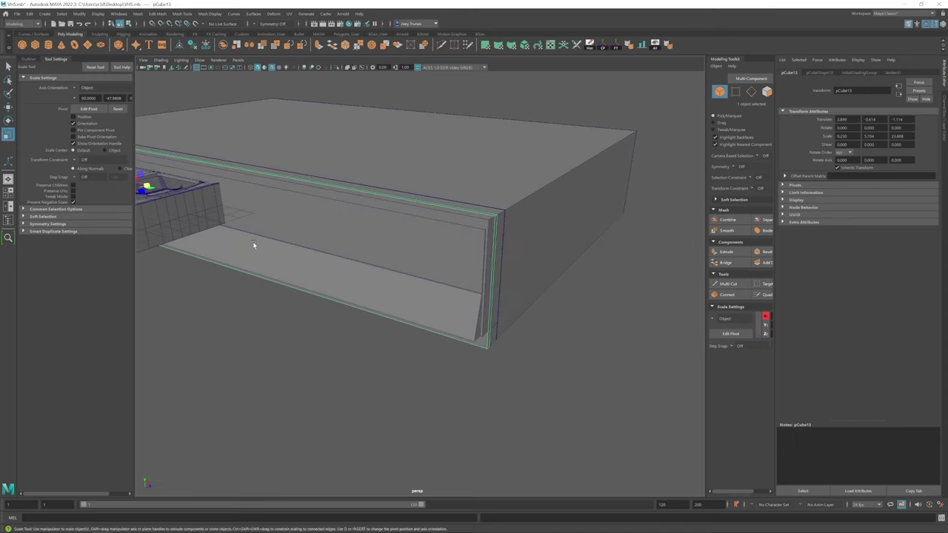
pyautogui.keyDown('alt'); pyautogui.moveTo(579, 351); pyautogui.dragTo(399, 188); pyautogui.keyUp('alt')
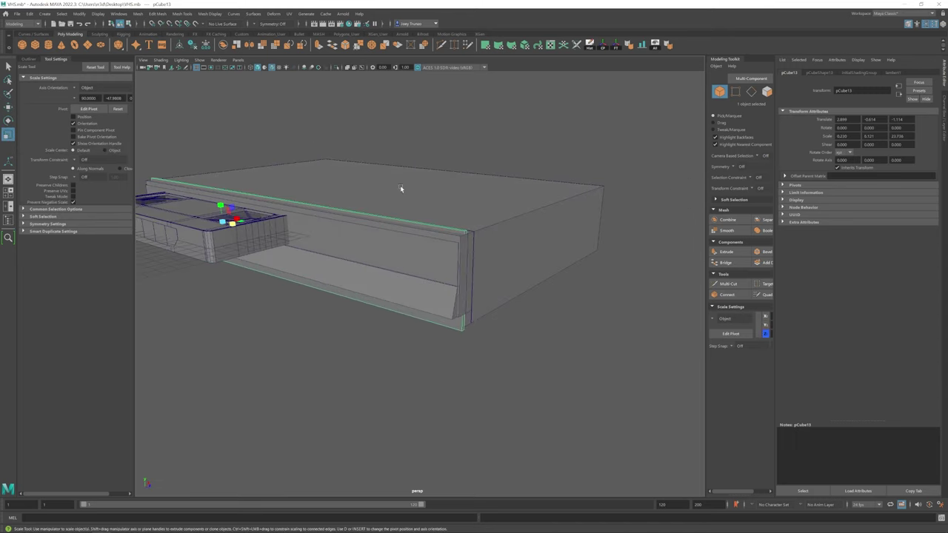
pyautogui.press('F9')
pyautogui.press('w')
pyautogui.keyDown('alt'); pyautogui.moveTo(282, 250); pyautogui.dragTo(412, 374); pyautogui.keyUp('alt')
pyautogui.keyDown('alt'); pyautogui.moveTo(504, 327); pyautogui.dragTo(430, 284); pyautogui.keyUp('alt')
pyautogui.scroll(-5, 423, 304)
pyautogui.keyDown('alt'); pyautogui.moveTo(415, 325); pyautogui.dragTo(412, 234); pyautogui.keyUp('alt')
# Step: Select the strip's long bottom face, then the thin upper front plane
pyautogui.press('F8')
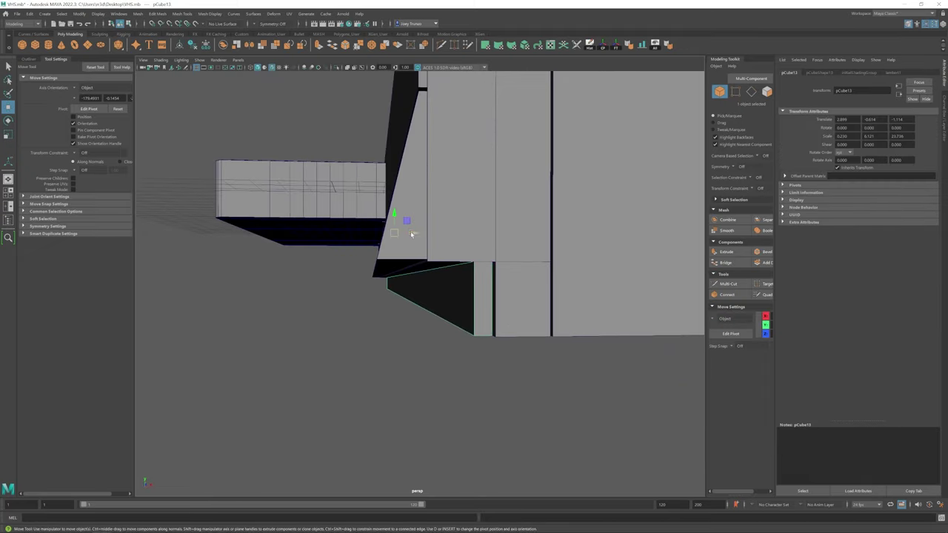
pyautogui.moveTo(420, 285)
pyautogui.keyDown('alt'); pyautogui.mouseDown()
pyautogui.moveTo(403, 311)
pyautogui.moveTo(432, 293)
pyautogui.mouseUp(); pyautogui.keyUp('alt')
pyautogui.press('F11')
pyautogui.click(398, 317)
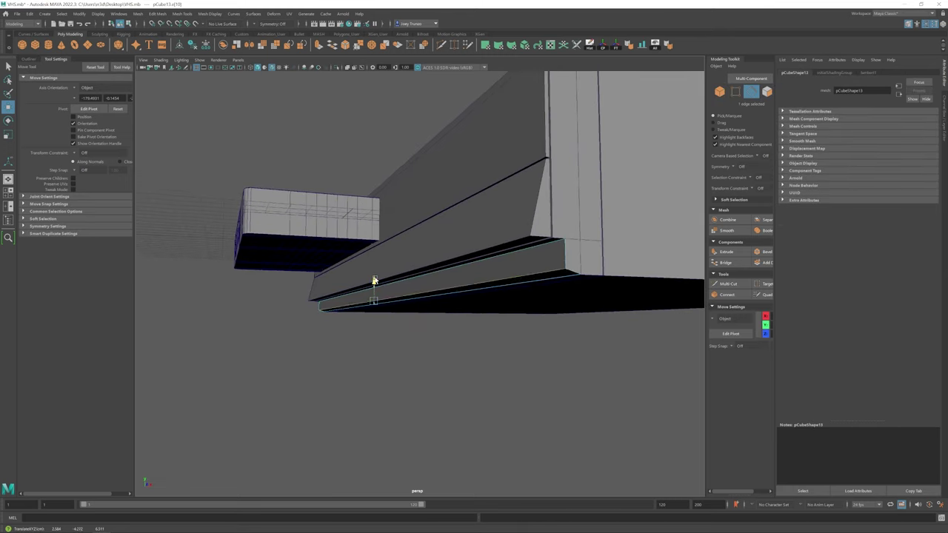
pyautogui.keyDown('alt'); pyautogui.moveTo(374, 277); pyautogui.dragTo(329, 266); pyautogui.keyUp('alt')
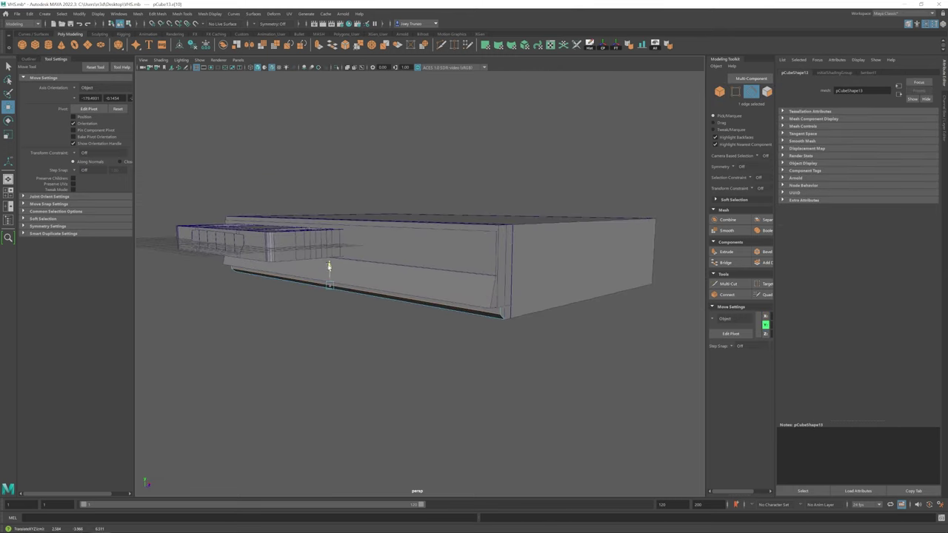
pyautogui.click(452, 261)
pyautogui.keyDown('alt'); pyautogui.moveTo(418, 296); pyautogui.dragTo(304, 254); pyautogui.keyUp('alt')
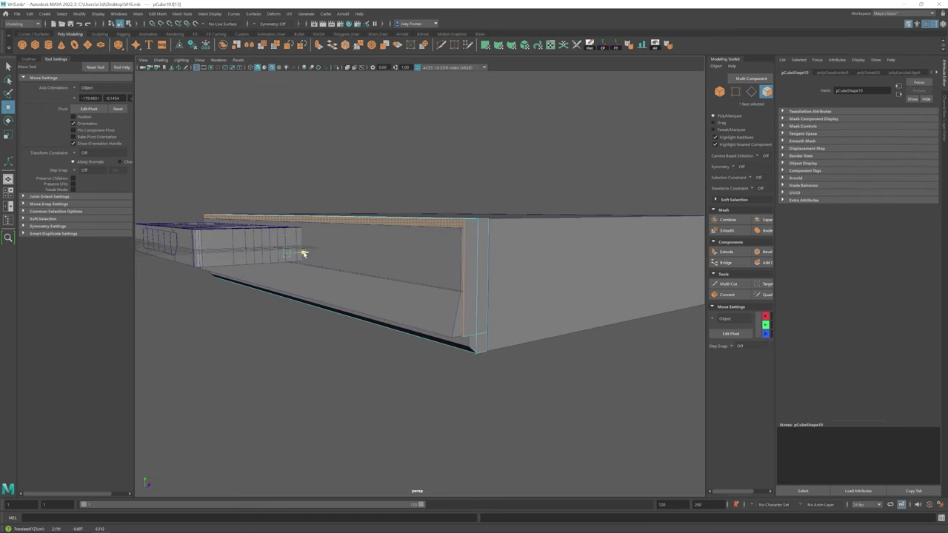
# Step: Select the lower front panel's right-end vertices and move them to shorten it
pyautogui.keyDown('alt'); pyautogui.moveTo(372, 244); pyautogui.dragTo(251, 294); pyautogui.keyUp('alt')
pyautogui.keyDown('shift'); pyautogui.click(251, 294); pyautogui.keyUp('shift')
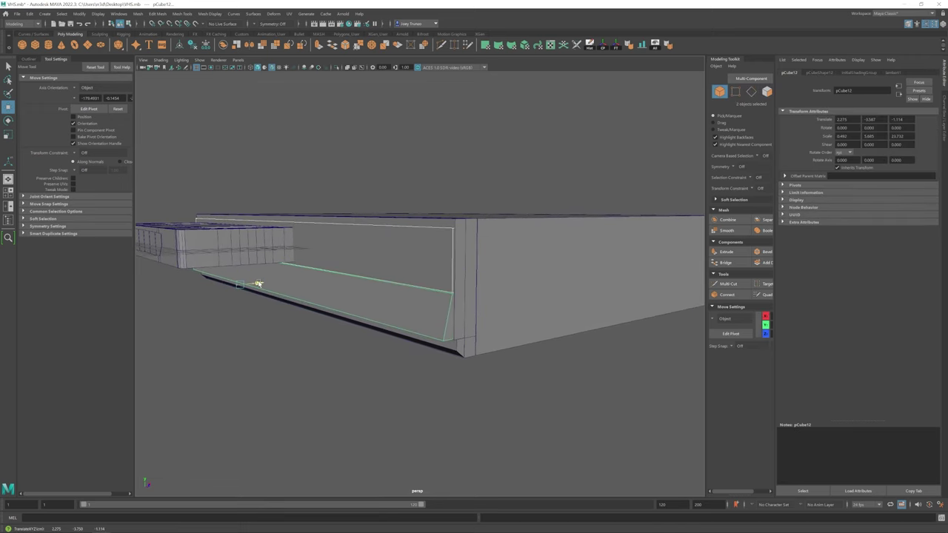
pyautogui.scroll(-5, 333, 293)
pyautogui.hotkey('ctrl', 'z')
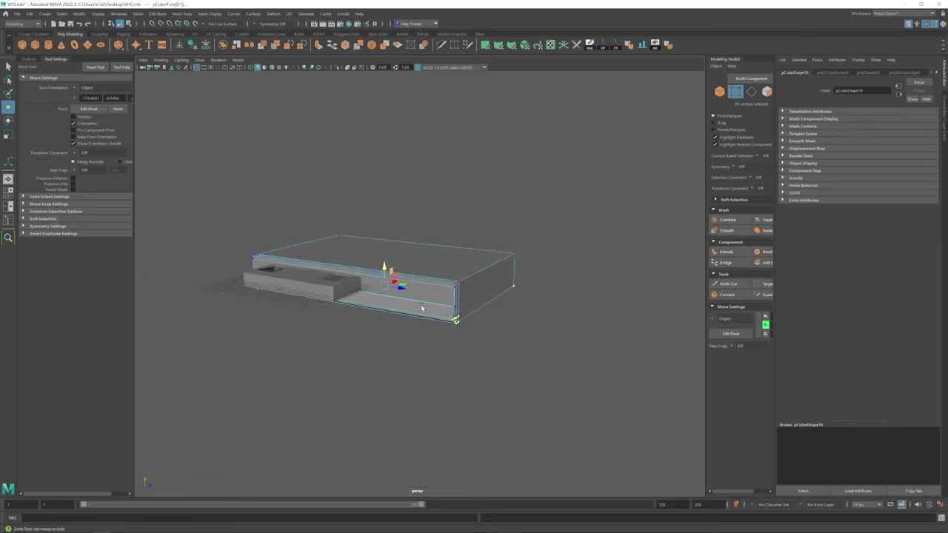
pyautogui.keyDown('alt'); pyautogui.moveTo(422, 308); pyautogui.dragTo(222, 271); pyautogui.keyUp('alt')
pyautogui.moveTo(527, 256); pyautogui.dragTo(562, 302)
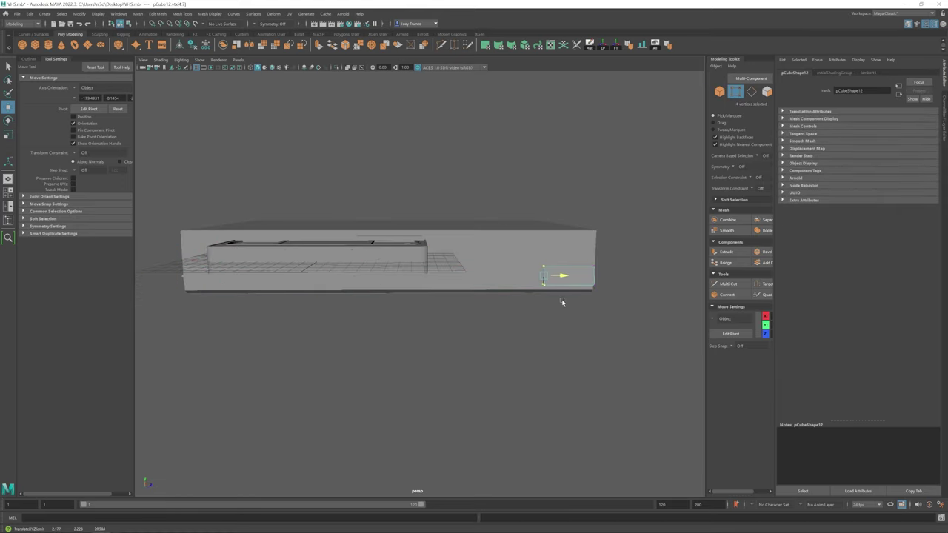
pyautogui.press('f')
pyautogui.keyDown('alt'); pyautogui.moveTo(363, 298); pyautogui.dragTo(518, 318); pyautogui.keyUp('alt')
# Step: Bevel the small panel's edges with a Fraction of 0.288
pyautogui.press('F8')
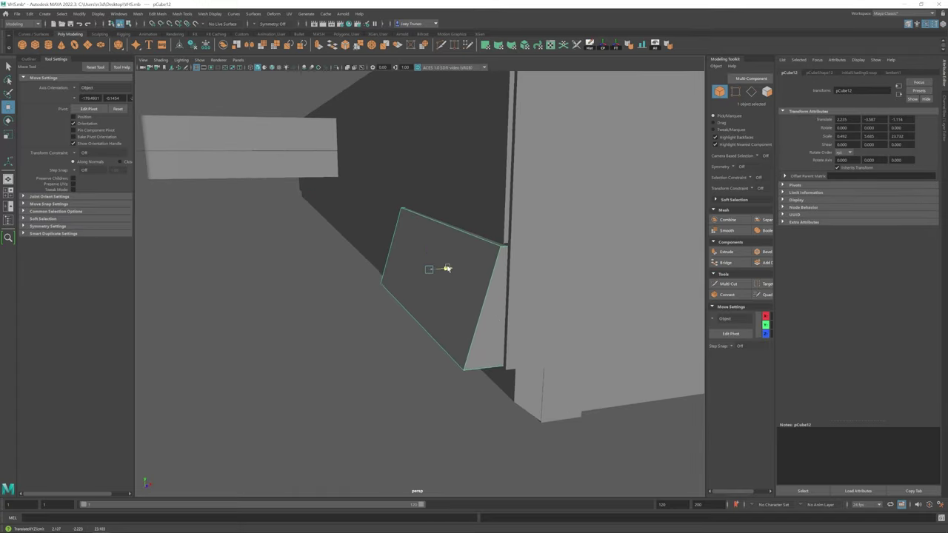
pyautogui.hotkey('ctrl', 'b')
pyautogui.moveTo(894, 134); pyautogui.dragTo(881, 134)
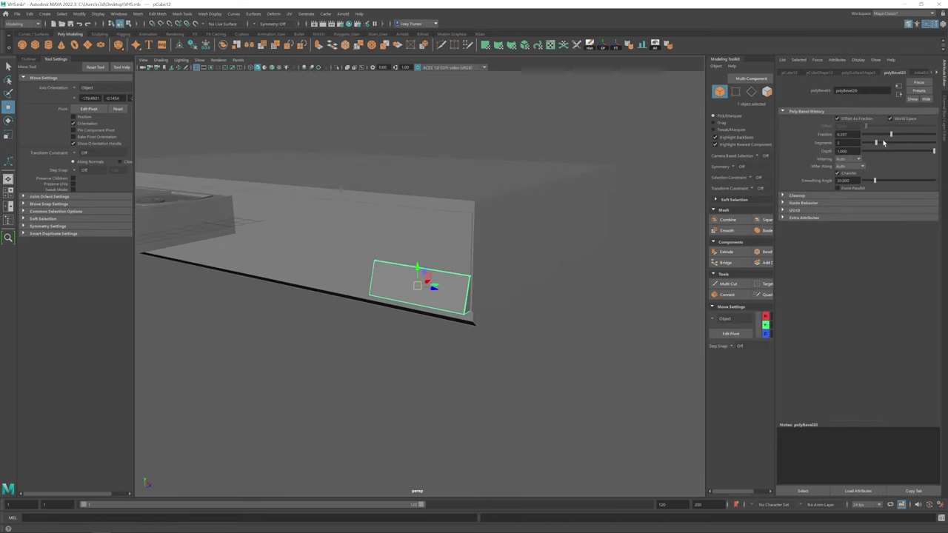
pyautogui.press('F8')
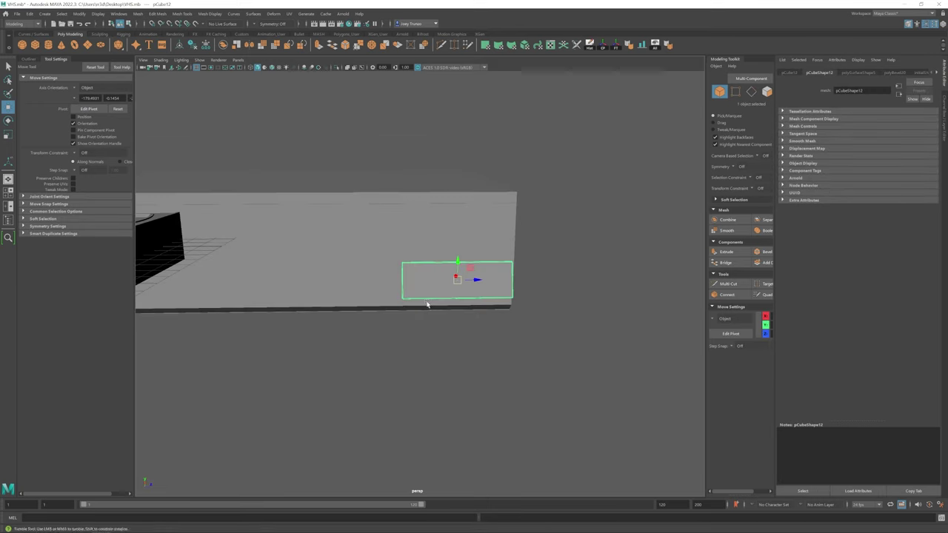
pyautogui.keyDown('alt'); pyautogui.moveTo(427, 303); pyautogui.dragTo(471, 312); pyautogui.keyUp('alt')
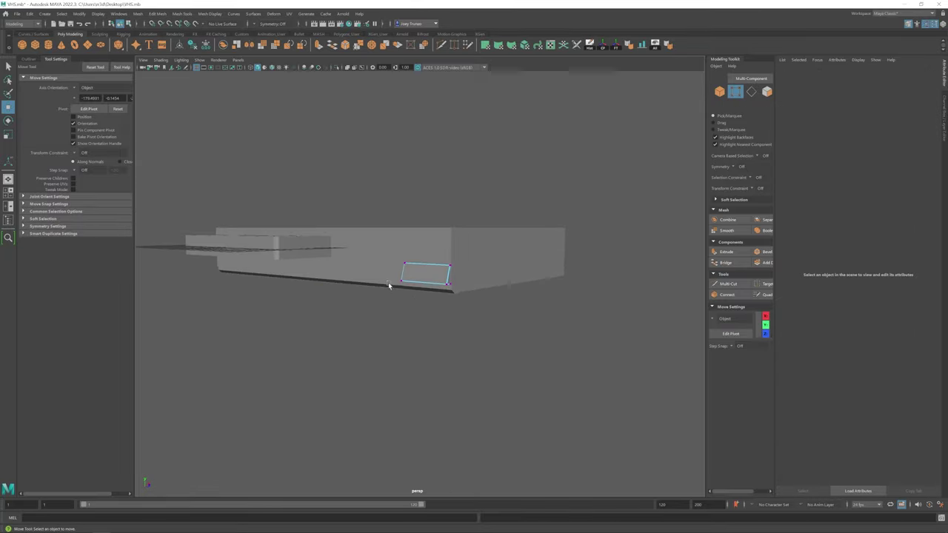
pyautogui.click(453, 283)
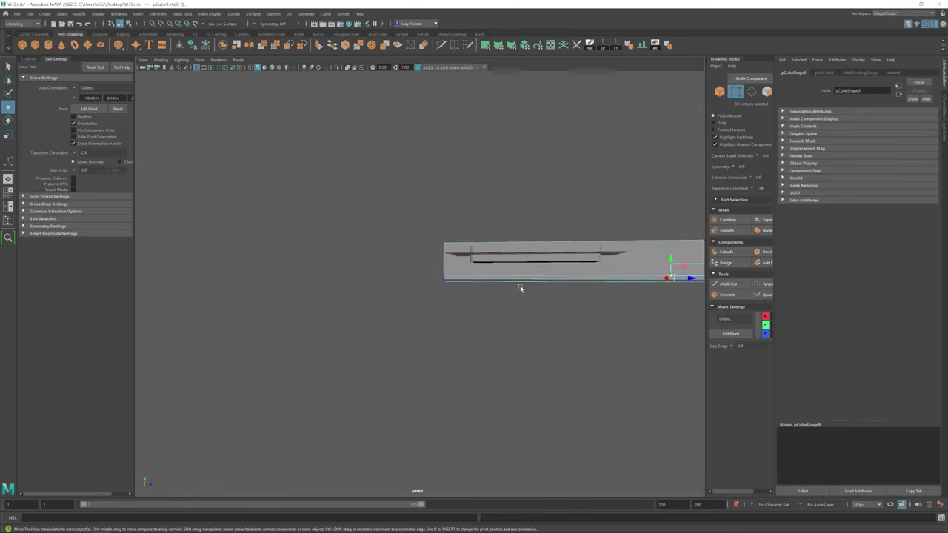
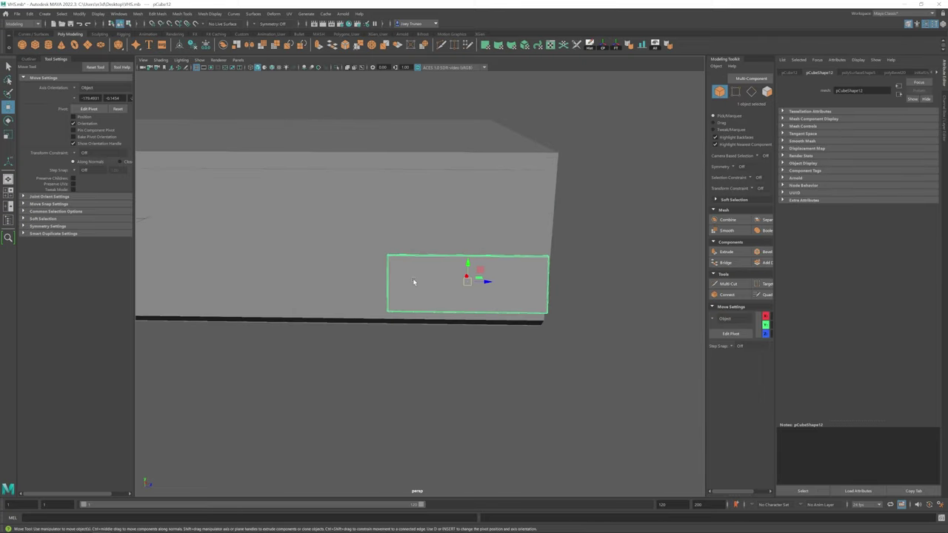
# Step: Slide the button block left then right into place along the casing front, checking it in side view
pyautogui.moveTo(528, 286); pyautogui.dragTo(328, 275, button='middle')
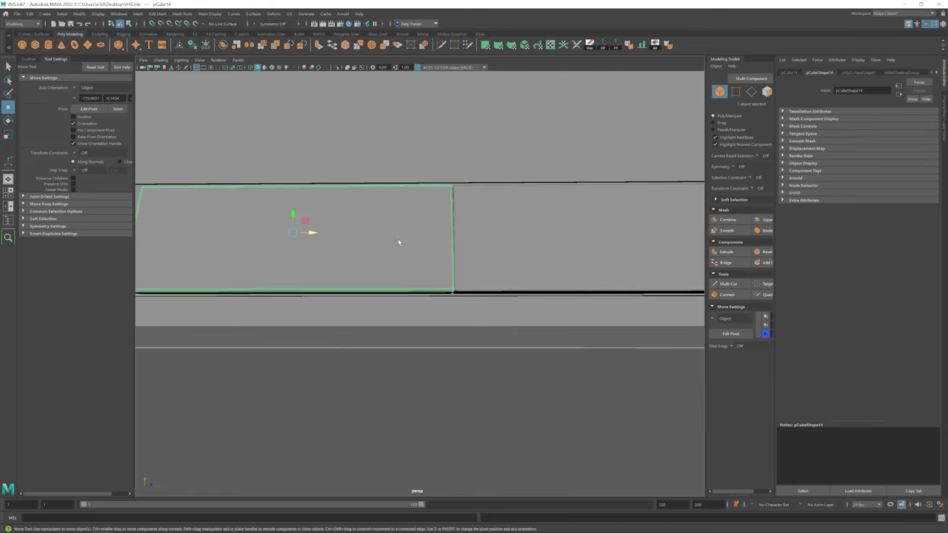
pyautogui.moveTo(397, 238); pyautogui.dragTo(560, 242, button='middle')
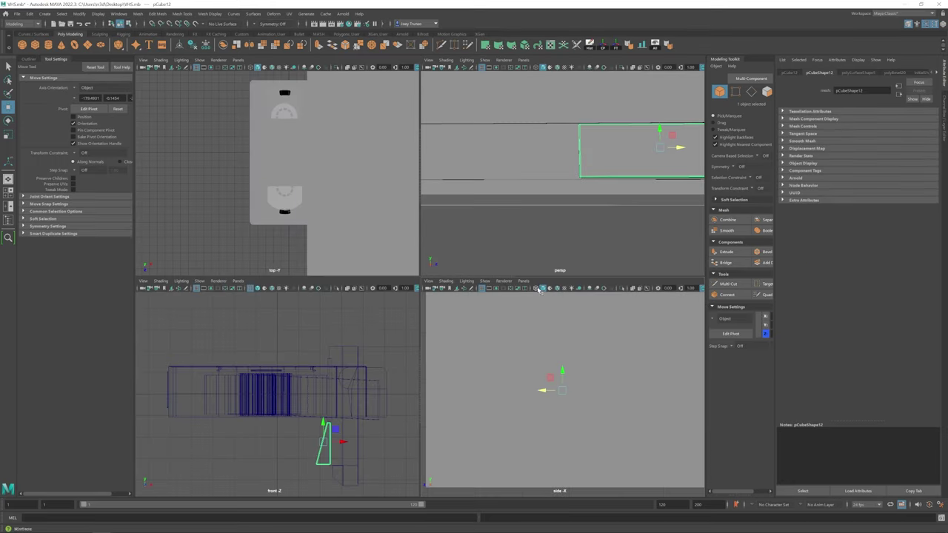
pyautogui.press('f')
pyautogui.press('space')
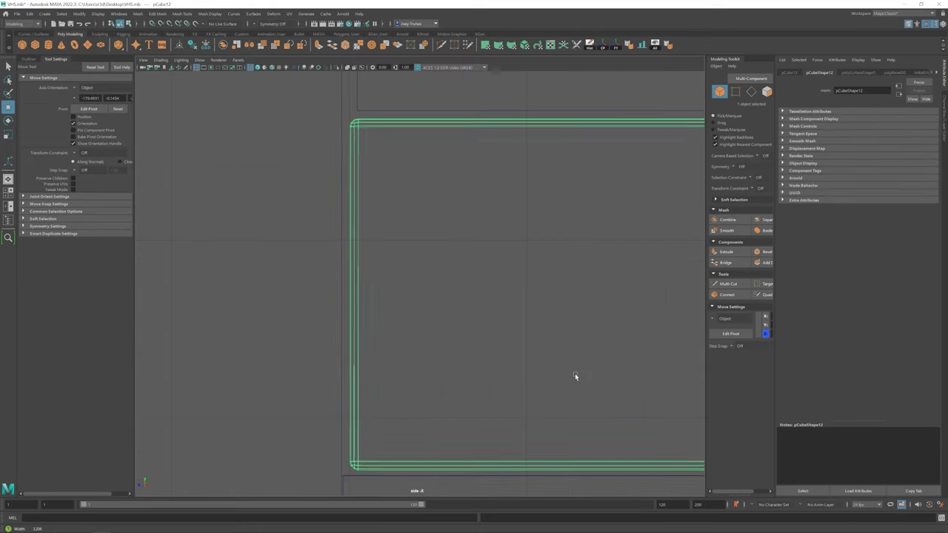
pyautogui.scroll(-3, 577, 377)
pyautogui.scroll(3, 531, 372)
pyautogui.moveTo(313, 278); pyautogui.dragTo(274, 278, button='right')
pyautogui.scroll(-3, 318, 269)
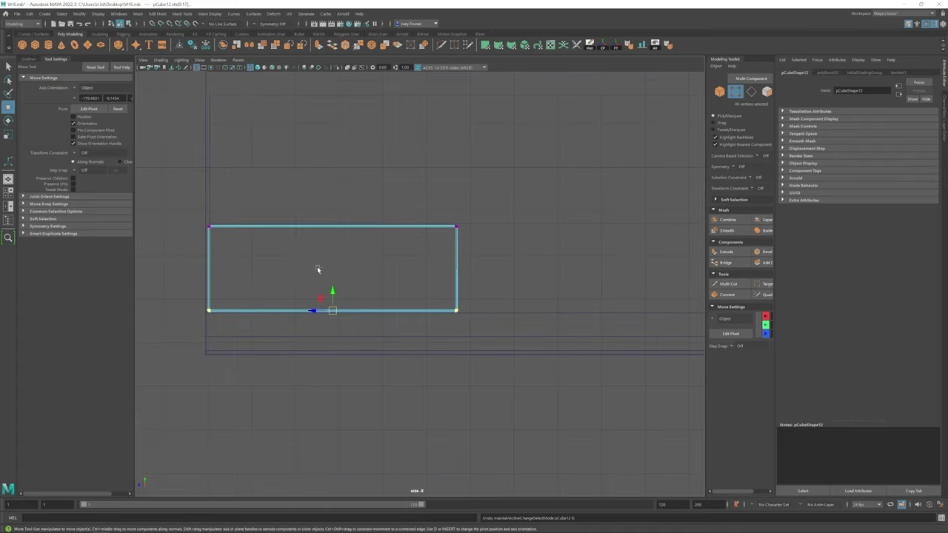
pyautogui.press('F8')
pyautogui.scroll(-3, 309, 269)
pyautogui.scroll(6, 580, 313)
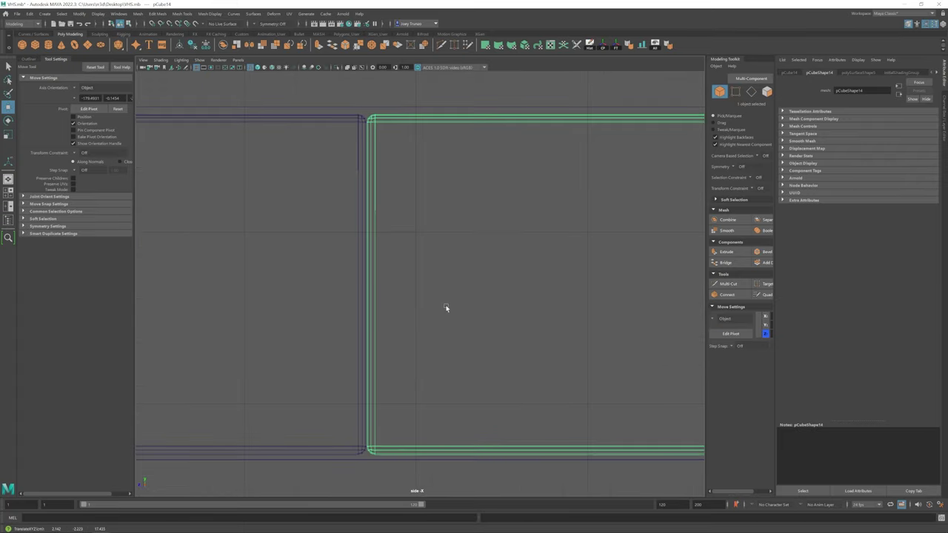
pyautogui.press('space')
pyautogui.press('space')
# Step: Select the button block's corner vertices in the enlarged perspective view
pyautogui.keyDown('alt'); pyautogui.moveTo(397, 311); pyautogui.dragTo(393, 304); pyautogui.keyUp('alt')
pyautogui.press('F9')
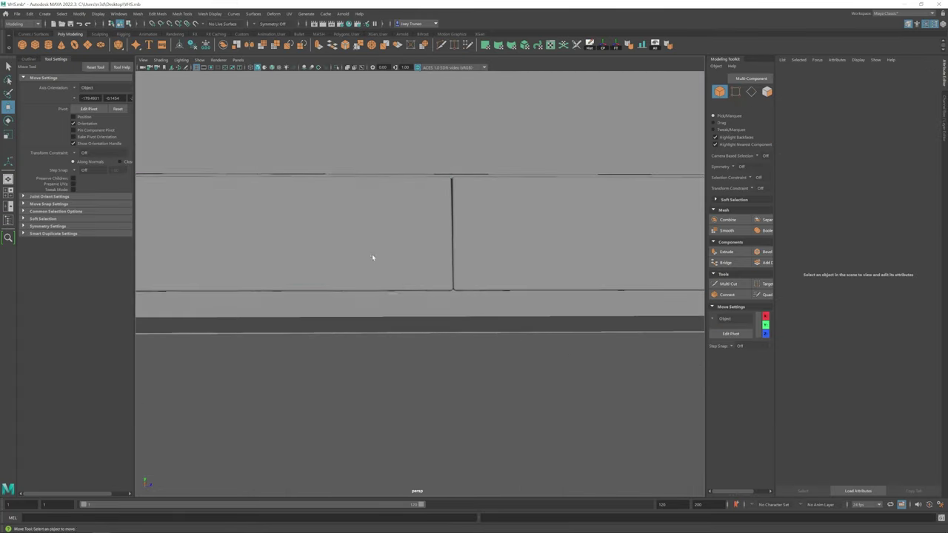
pyautogui.scroll(3, 372, 258)
pyautogui.moveTo(408, 172); pyautogui.dragTo(439, 197)
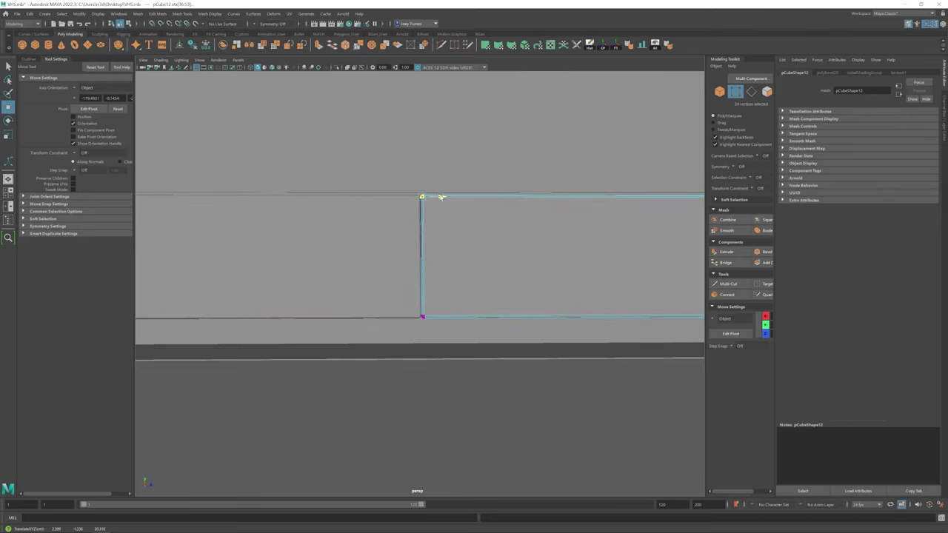
pyautogui.scroll(-3, 441, 198)
pyautogui.keyDown('alt'); pyautogui.moveTo(319, 324); pyautogui.dragTo(365, 289); pyautogui.keyUp('alt')
pyautogui.press('F8')
# Step: Select the neighbouring button block with it and put both blocks in vertex mode
pyautogui.click(364, 289)
pyautogui.scroll(-1, 332, 251)
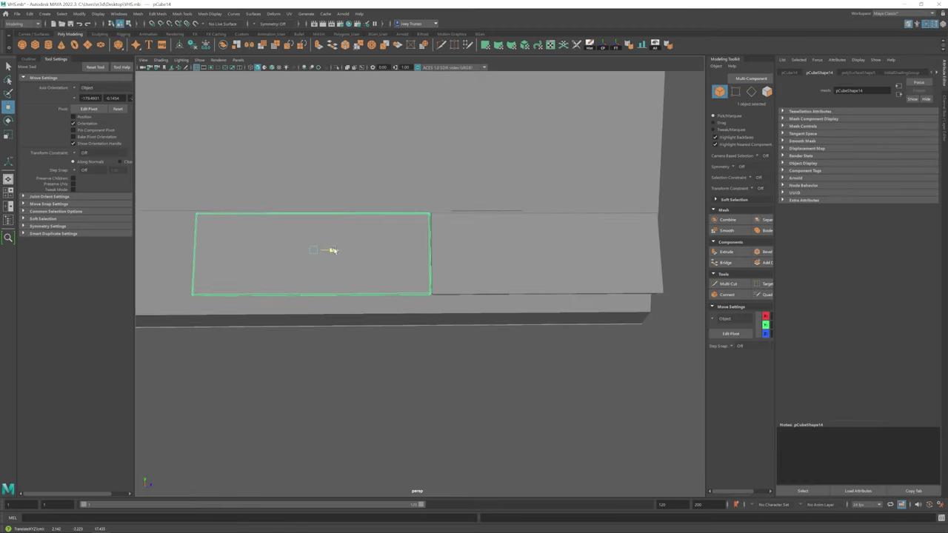
pyautogui.keyDown('alt'); pyautogui.moveTo(333, 250); pyautogui.dragTo(379, 277); pyautogui.keyUp('alt')
pyautogui.keyDown('shift'); pyautogui.click(378, 277); pyautogui.keyUp('shift')
pyautogui.keyDown('alt'); pyautogui.moveTo(381, 319); pyautogui.dragTo(567, 251); pyautogui.keyUp('alt')
pyautogui.moveTo(567, 251); pyautogui.dragTo(530, 251, button='right')
pyautogui.keyDown('alt'); pyautogui.moveTo(450, 274); pyautogui.dragTo(545, 259); pyautogui.keyUp('alt')
pyautogui.press('F8')
pyautogui.click(545, 259)
# Step: Undo back to the vertex selection and duplicate another button block
pyautogui.press('z')
pyautogui.press('z')
pyautogui.press('z')
pyautogui.press('z')
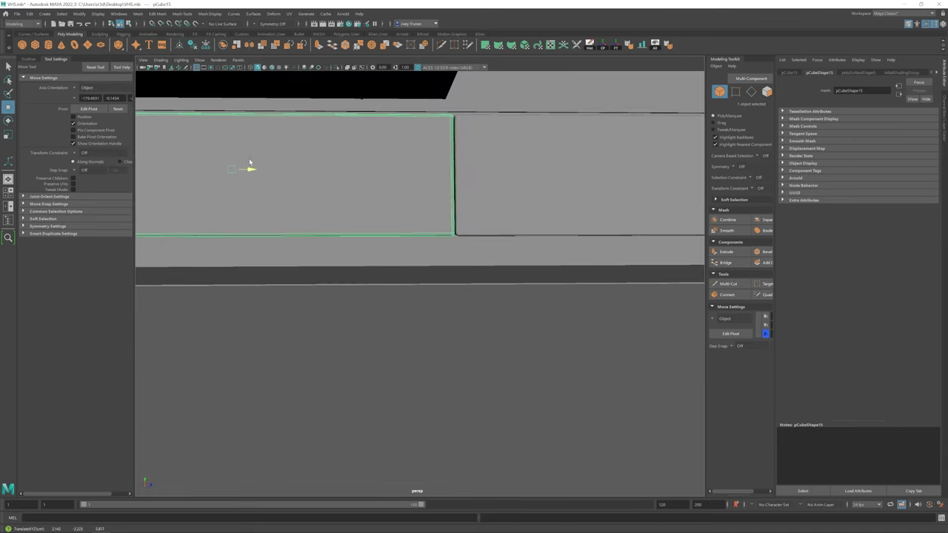
pyautogui.press('z')
pyautogui.press('z')
pyautogui.press('z')
pyautogui.press('z')
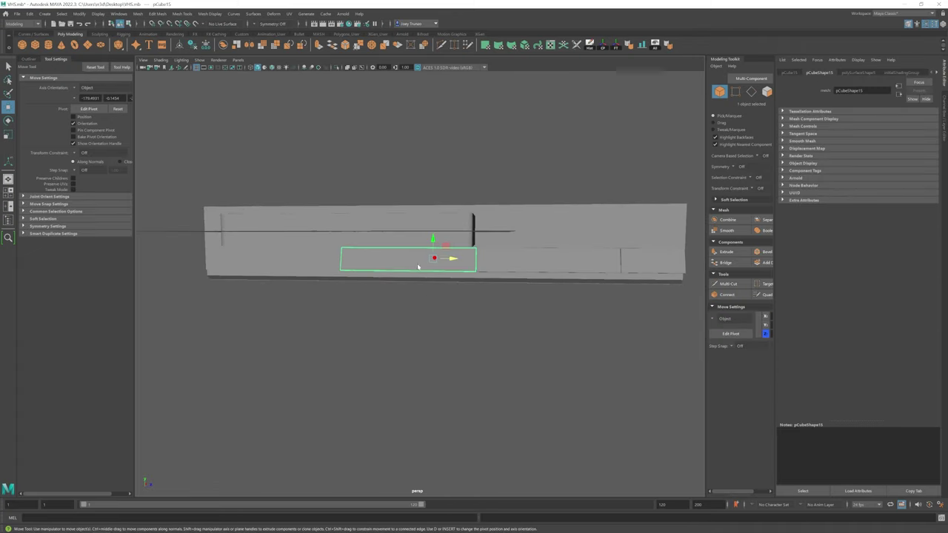
pyautogui.press('z')
pyautogui.press('z')
pyautogui.press('z')
pyautogui.press('z')
pyautogui.press('z')
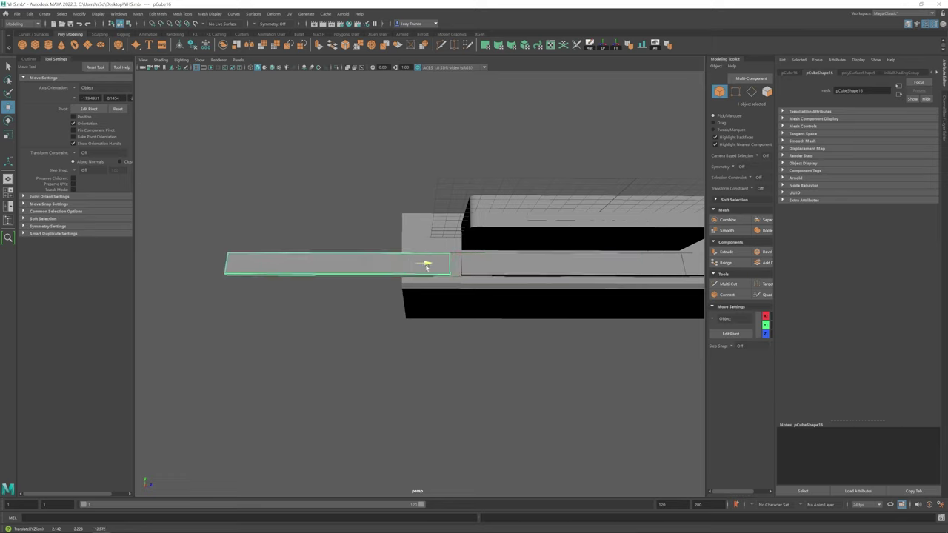
pyautogui.press('z')
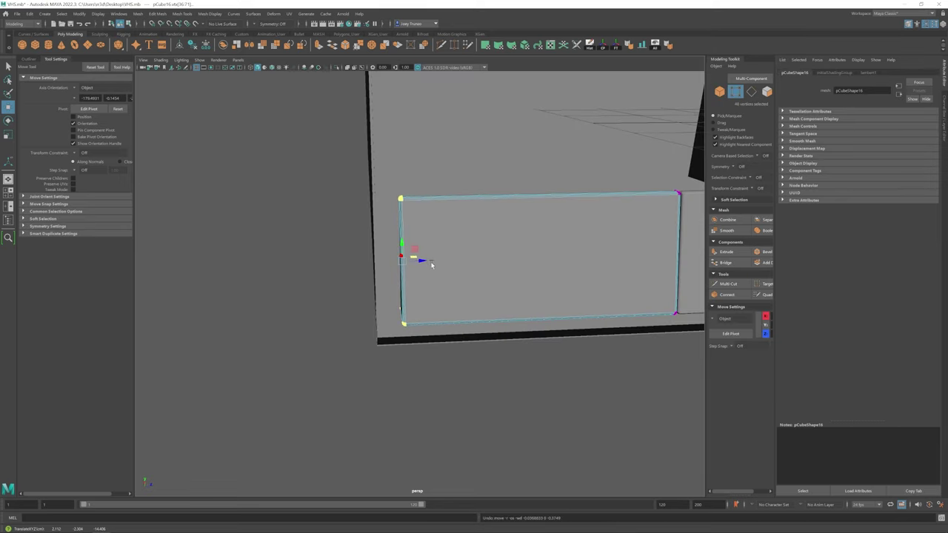
pyautogui.press('z')
pyautogui.press('z')
pyautogui.press('z')
pyautogui.press('z')
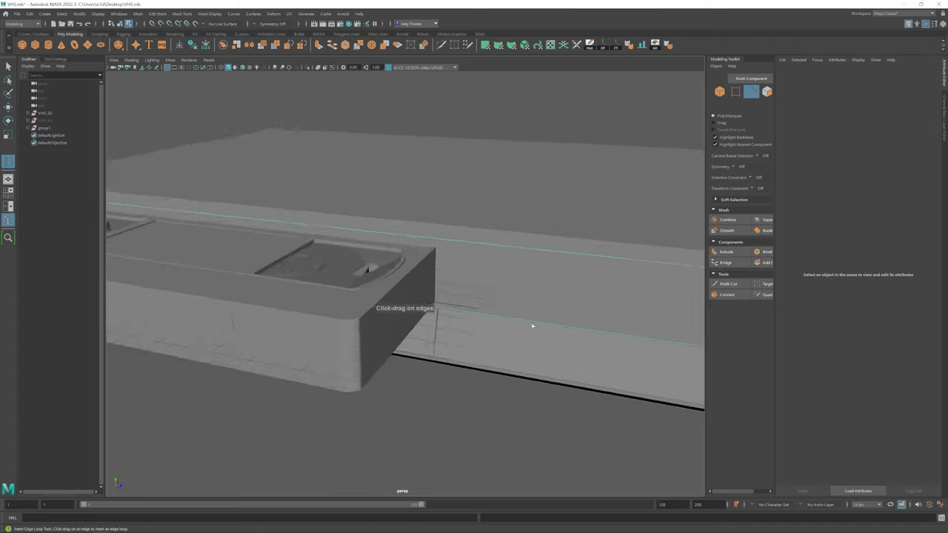
# Step: Insert a new edge loop across the casing body, undoing the extra one
pyautogui.keyDown('alt'); pyautogui.moveTo(532, 326); pyautogui.dragTo(357, 222); pyautogui.keyUp('alt')
pyautogui.click(425, 245)
pyautogui.press('w')
pyautogui.press('f')
pyautogui.keyDown('alt'); pyautogui.moveTo(391, 264); pyautogui.dragTo(455, 265); pyautogui.keyUp('alt')
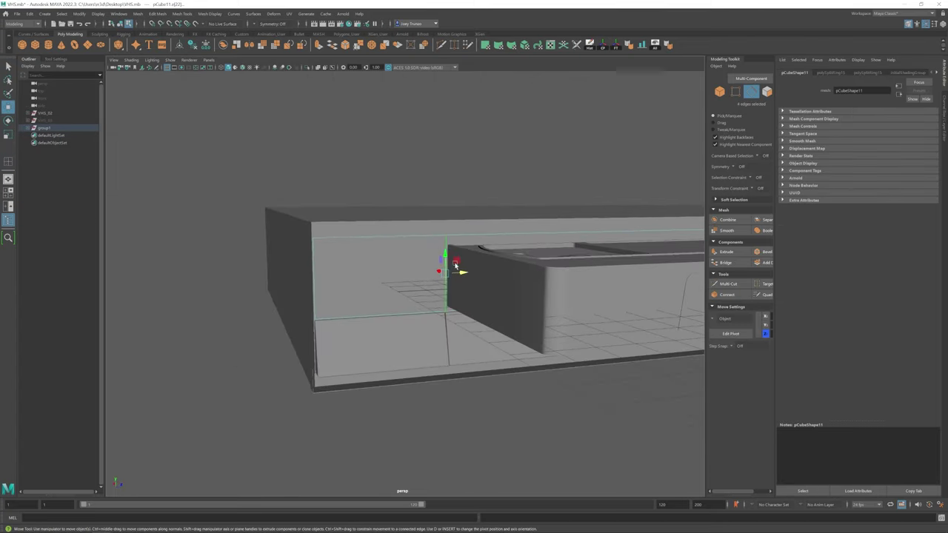
pyautogui.click(446, 245)
pyautogui.keyDown('alt'); pyautogui.moveTo(446, 245); pyautogui.dragTo(537, 286, button='right'); pyautogui.keyUp('alt')
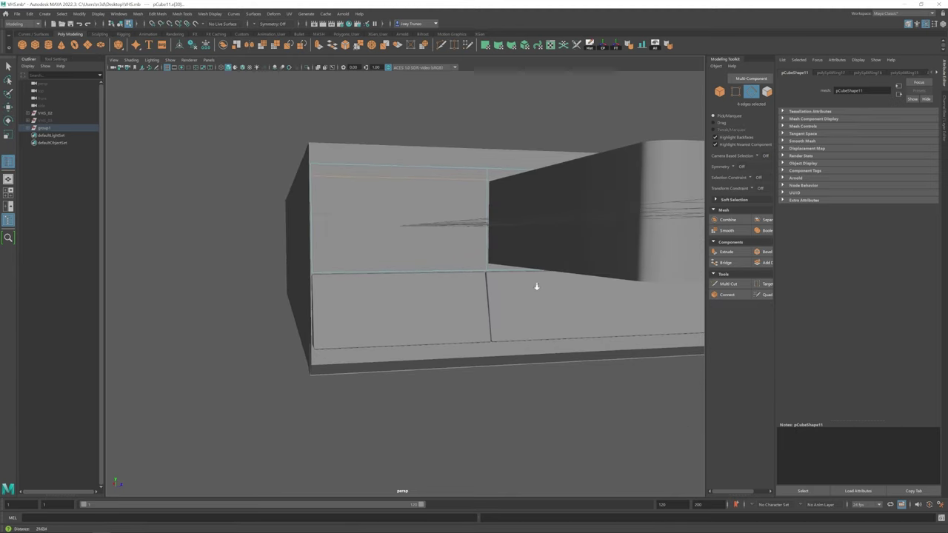
pyautogui.keyDown('alt'); pyautogui.moveTo(486, 269); pyautogui.dragTo(370, 162); pyautogui.keyUp('alt')
pyautogui.hotkey('ctrl', 'z')
pyautogui.scroll(-5, 440, 259)
pyautogui.hotkey('ctrl', 'z')
pyautogui.hotkey('ctrl', 'z')
pyautogui.hotkey('ctrl', 'z')
pyautogui.scroll(2, 351, 131)
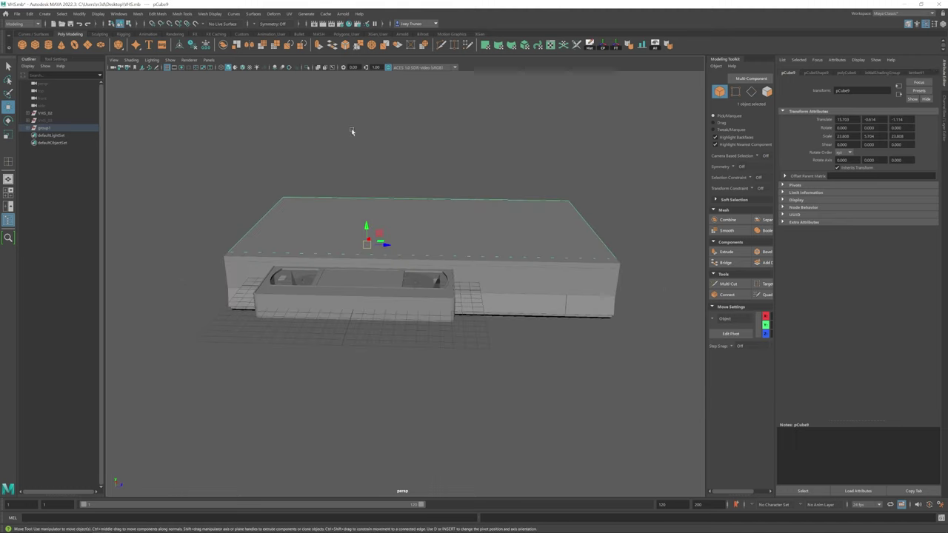
# Step: Insert an edge loop across the top face of the main body box
pyautogui.click(233, 13)
pyautogui.keyDown('alt'); pyautogui.moveTo(415, 282); pyautogui.dragTo(469, 260); pyautogui.keyUp('alt')
pyautogui.click(536, 288)
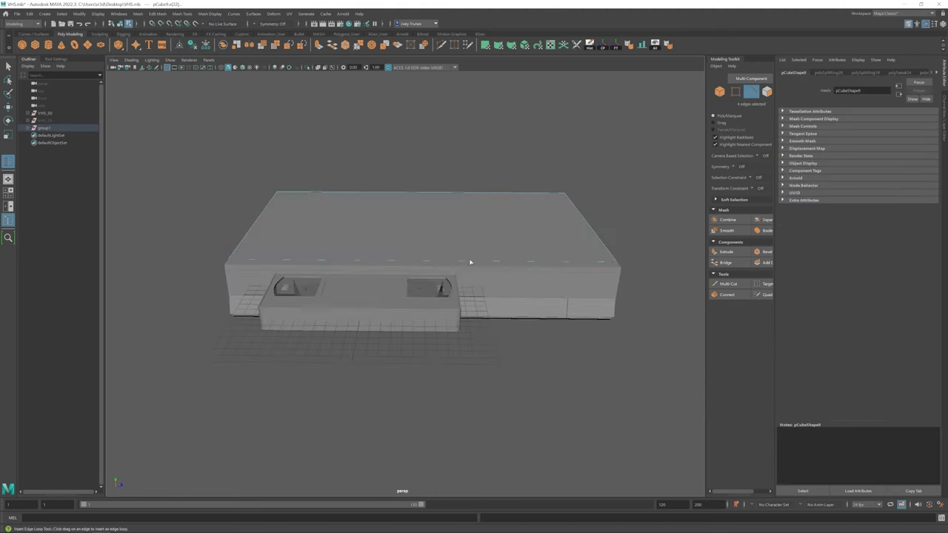
pyautogui.click(455, 193)
pyautogui.moveTo(455, 193)
pyautogui.keyDown('alt'); pyautogui.mouseDown()
pyautogui.moveTo(363, 209)
pyautogui.moveTo(416, 257)
pyautogui.moveTo(529, 296)
pyautogui.mouseUp(); pyautogui.keyUp('alt')
pyautogui.press('4')
pyautogui.click(383, 239)
pyautogui.press('w')
pyautogui.press('5')
# Step: Extract the face strip around the cassette slot as its own object
pyautogui.scroll(3, 529, 297)
pyautogui.press('F11')
pyautogui.click(519, 245)
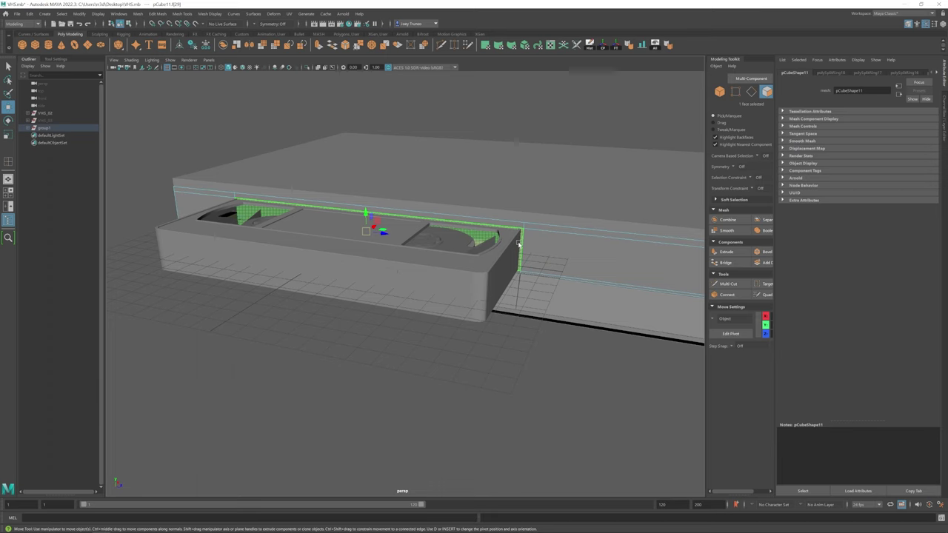
pyautogui.click(137, 13)
pyautogui.click(171, 153)
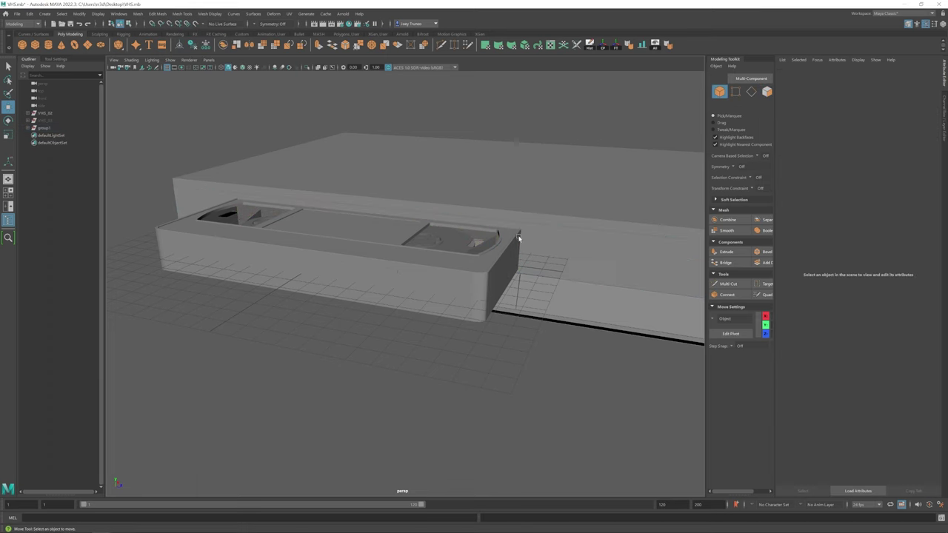
# Step: Extrude the edge loop on the long box beside the slot
pyautogui.keyDown('alt'); pyautogui.moveTo(272, 260); pyautogui.dragTo(254, 239); pyautogui.keyUp('alt')
pyautogui.doubleClick(412, 252)
pyautogui.hotkey('ctrl', 'e')
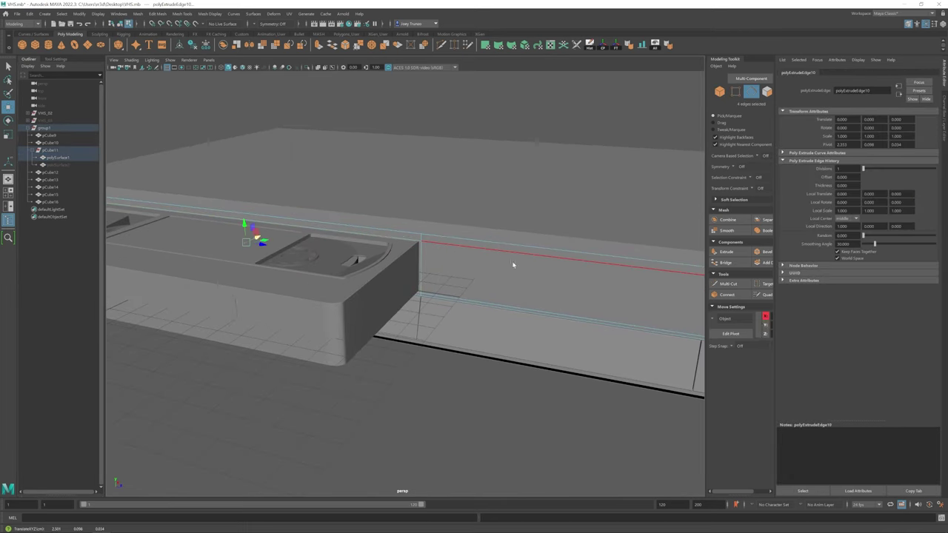
# Step: Insert two edge loops on the pCube10 body front
pyautogui.keyDown('alt'); pyautogui.moveTo(512, 264); pyautogui.dragTo(541, 101); pyautogui.keyUp('alt')
pyautogui.press('F8')
pyautogui.keyDown('alt'); pyautogui.moveTo(434, 232); pyautogui.dragTo(394, 195); pyautogui.keyUp('alt')
pyautogui.click(181, 14)
pyautogui.click(194, 68)
pyautogui.moveTo(400, 244)
pyautogui.keyDown('alt'); pyautogui.mouseDown()
pyautogui.moveTo(470, 262)
pyautogui.moveTo(459, 267)
pyautogui.moveTo(525, 297)
pyautogui.moveTo(504, 324)
pyautogui.moveTo(400, 226)
pyautogui.moveTo(419, 218)
pyautogui.moveTo(413, 234)
pyautogui.mouseUp(); pyautogui.keyUp('alt')
pyautogui.scroll(3, 423, 243)
pyautogui.click(529, 295)
pyautogui.click(403, 228)
pyautogui.click(408, 159)
pyautogui.keyDown('alt'); pyautogui.moveTo(408, 159); pyautogui.dragTo(402, 229); pyautogui.keyUp('alt')
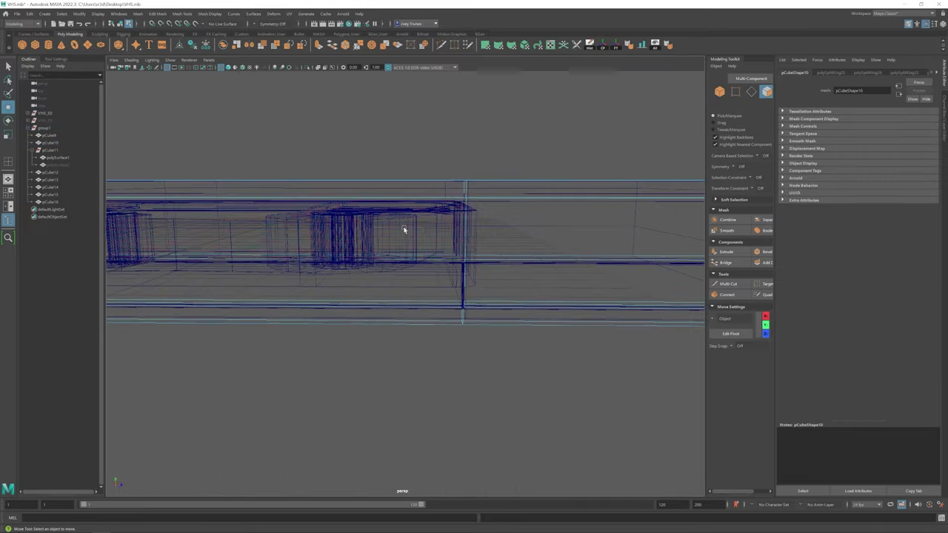
# Step: Select the black slot piece polySurface1, frame it and isolate it
pyautogui.keyDown('alt'); pyautogui.moveTo(466, 194); pyautogui.dragTo(65, 120); pyautogui.keyUp('alt')
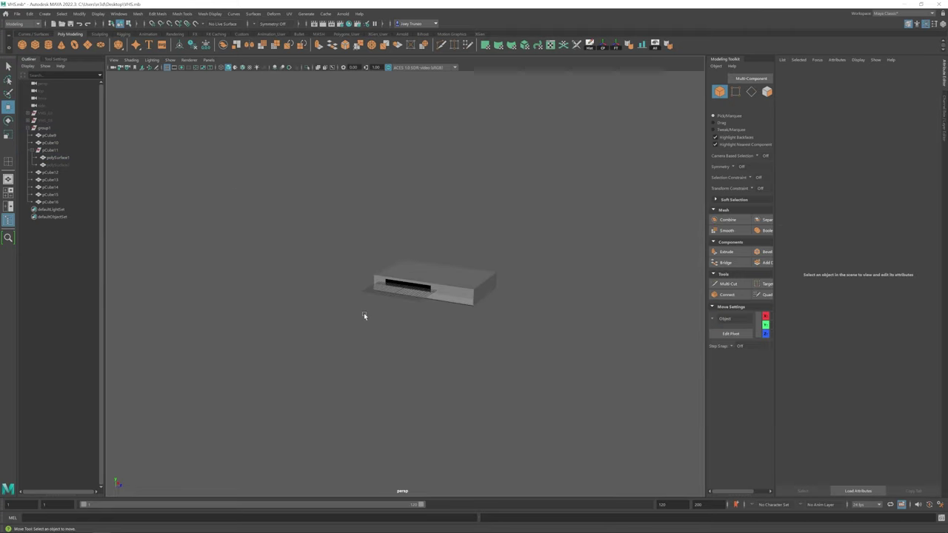
pyautogui.keyDown('alt'); pyautogui.moveTo(363, 316); pyautogui.dragTo(429, 329); pyautogui.keyUp('alt')
pyautogui.scroll(5, 429, 328)
pyautogui.click(465, 297)
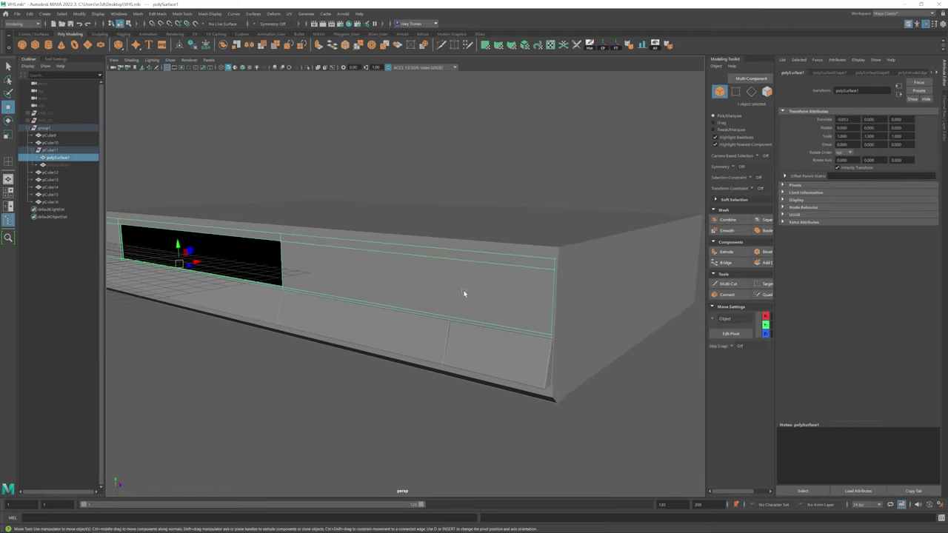
pyautogui.keyDown('alt'); pyautogui.moveTo(464, 294); pyautogui.dragTo(440, 278); pyautogui.keyUp('alt')
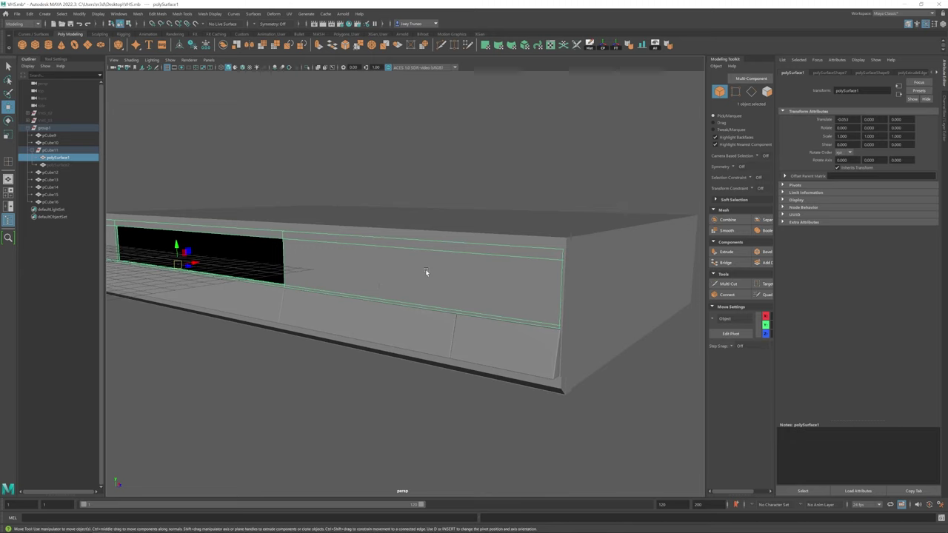
pyautogui.press('f')
pyautogui.keyDown('alt'); pyautogui.moveTo(253, 146); pyautogui.dragTo(283, 248); pyautogui.keyUp('alt')
pyautogui.hotkey('ctrl', '1')
# Step: Select the slot's end edge loop, then return to objects and select pCube10
pyautogui.press('F10')
pyautogui.doubleClick(265, 307)
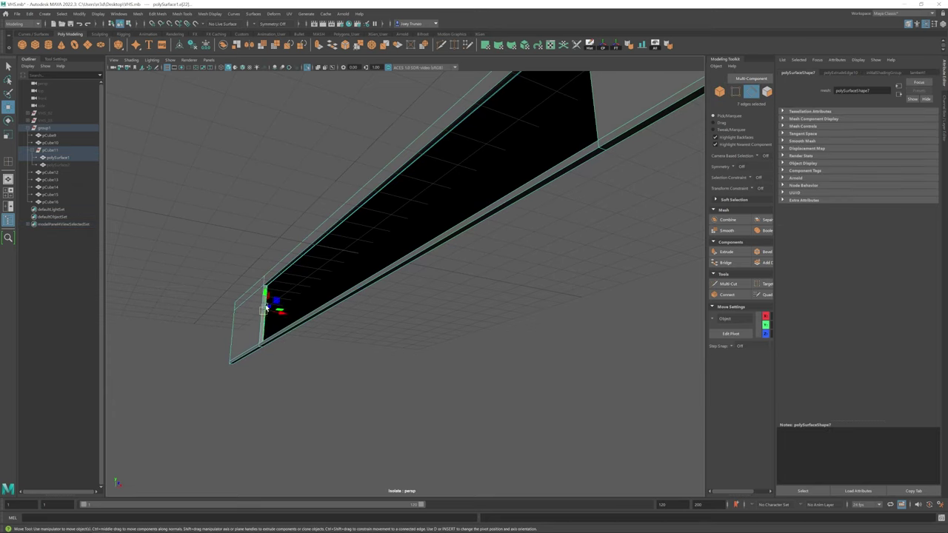
pyautogui.moveTo(303, 298)
pyautogui.keyDown('alt'); pyautogui.mouseDown()
pyautogui.moveTo(306, 281)
pyautogui.moveTo(309, 328)
pyautogui.moveTo(316, 302)
pyautogui.mouseUp(); pyautogui.keyUp('alt')
pyautogui.press('F8')
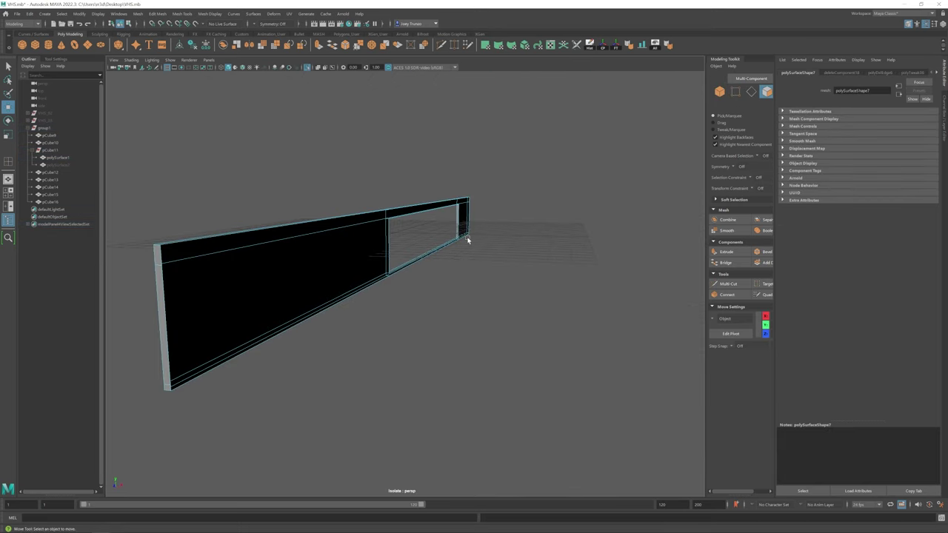
pyautogui.keyDown('alt'); pyautogui.moveTo(468, 239); pyautogui.dragTo(280, 318); pyautogui.keyUp('alt')
pyautogui.click(249, 302)
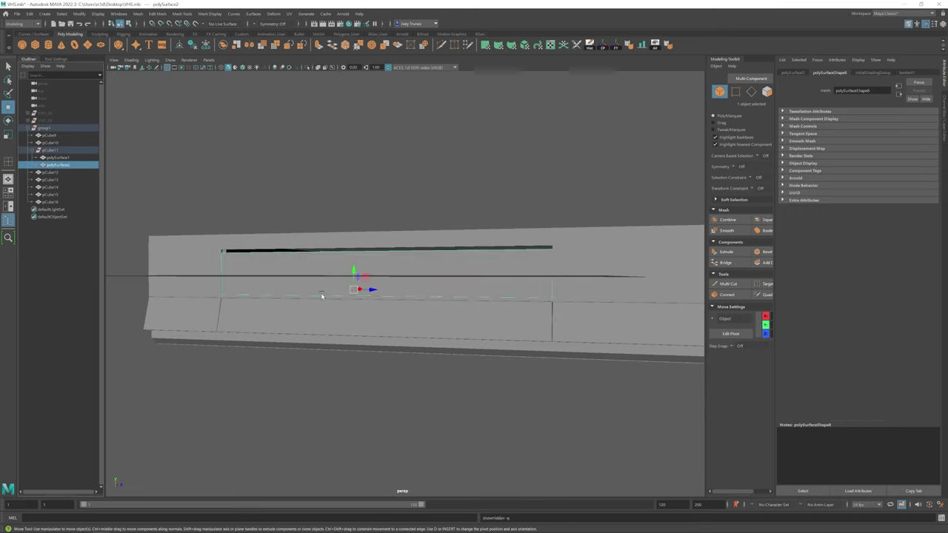
# Step: Extrude polySurface2's border edges twice and scale the second extrusion
pyautogui.keyDown('alt'); pyautogui.moveTo(348, 271); pyautogui.dragTo(318, 269); pyautogui.keyUp('alt')
pyautogui.press('F10')
pyautogui.click(360, 257)
pyautogui.hotkey('ctrl', 'F10')
pyautogui.hotkey('ctrl', 'e')
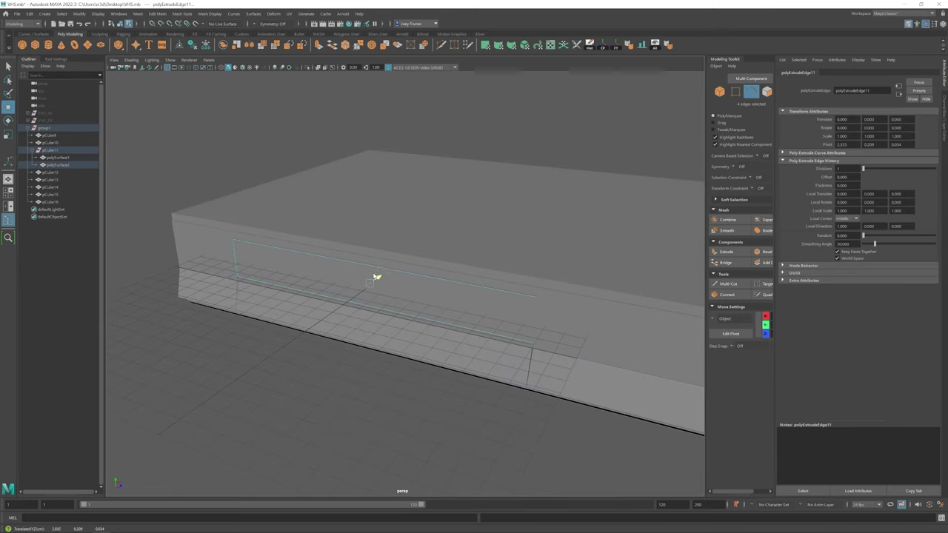
pyautogui.press('F8')
pyautogui.keyDown('alt'); pyautogui.moveTo(390, 259); pyautogui.dragTo(548, 270); pyautogui.keyUp('alt')
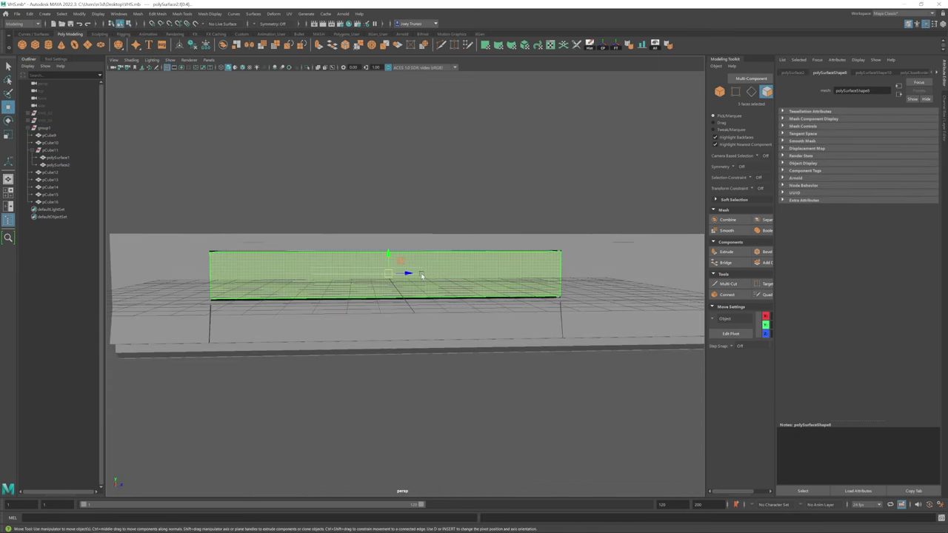
pyautogui.moveTo(548, 269); pyautogui.dragTo(547, 246, button='right')
pyautogui.keyDown('alt'); pyautogui.moveTo(546, 246); pyautogui.dragTo(504, 301); pyautogui.keyUp('alt')
pyautogui.hotkey('ctrl', 'e')
pyautogui.press('r')
pyautogui.keyDown('alt'); pyautogui.moveTo(239, 197); pyautogui.dragTo(424, 319); pyautogui.keyUp('alt')
# Step: Scale the slot piece, apply a mesh command to its edges and adjust its vertices
pyautogui.press('F8')
pyautogui.press('r')
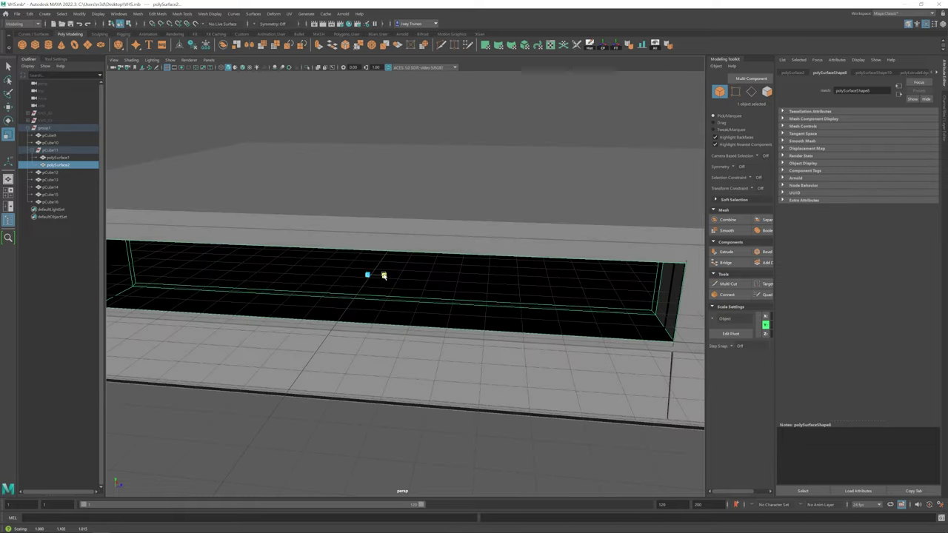
pyautogui.keyDown('alt'); pyautogui.moveTo(437, 123); pyautogui.dragTo(350, 182); pyautogui.keyUp('alt')
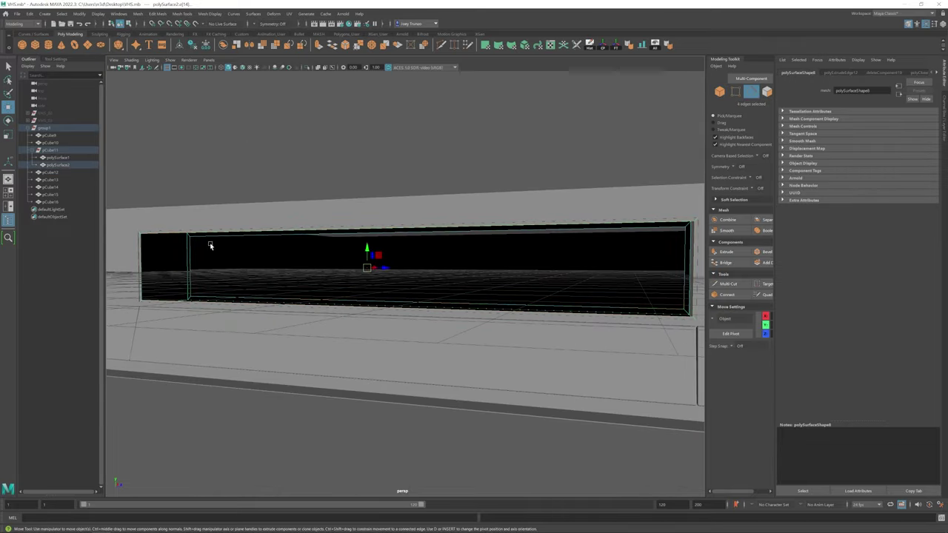
pyautogui.click(157, 13)
pyautogui.click(159, 251)
pyautogui.scroll(-5, 300, 265)
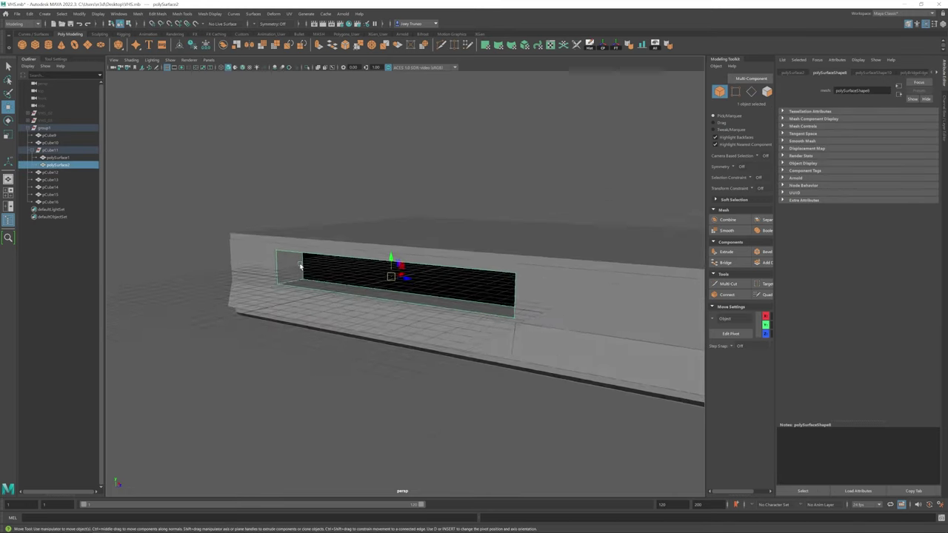
pyautogui.hotkey('ctrl', 'F9')
pyautogui.keyDown('alt'); pyautogui.moveTo(299, 265); pyautogui.dragTo(416, 264); pyautogui.keyUp('alt')
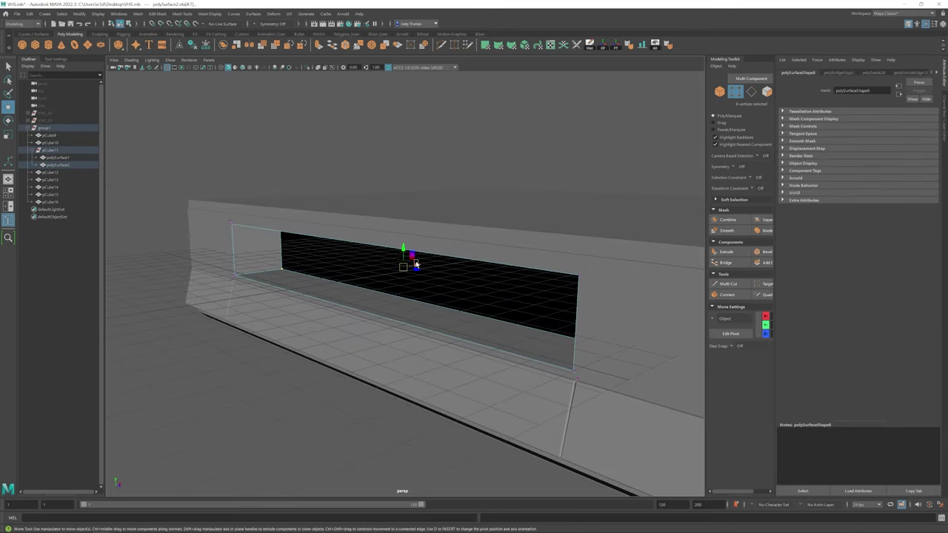
pyautogui.keyDown('alt'); pyautogui.moveTo(415, 264); pyautogui.dragTo(343, 364, button='right'); pyautogui.keyUp('alt')
pyautogui.keyDown('alt'); pyautogui.moveTo(343, 364); pyautogui.dragTo(303, 269); pyautogui.keyUp('alt')
pyautogui.press('F8')
# Step: Scale the new cube into a long flat bar and move it below the slot
pyautogui.keyDown('shift'); pyautogui.moveTo(303, 269); pyautogui.dragTo(363, 293, button='right'); pyautogui.keyUp('shift')
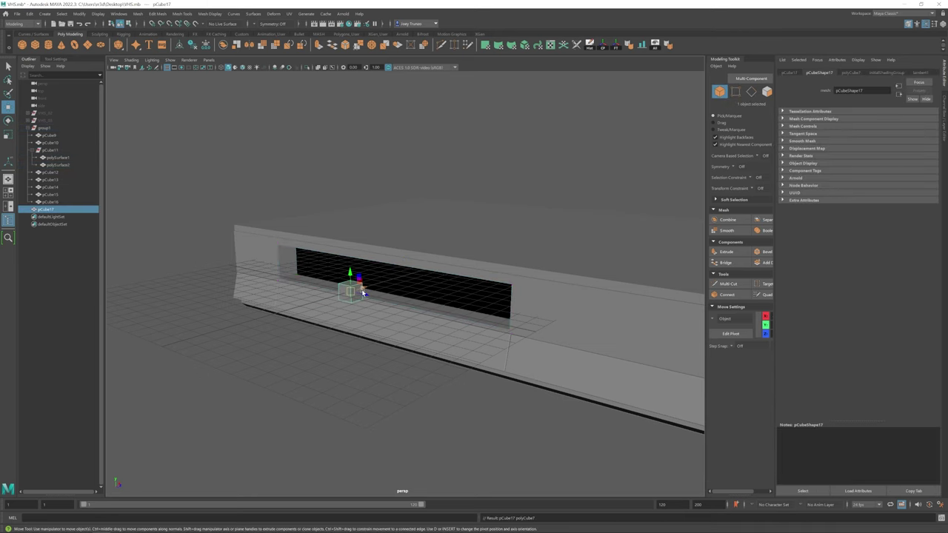
pyautogui.keyDown('alt'); pyautogui.moveTo(363, 292); pyautogui.dragTo(712, 291); pyautogui.keyUp('alt')
pyautogui.press('r')
pyautogui.keyDown('alt'); pyautogui.moveTo(457, 308); pyautogui.dragTo(375, 283); pyautogui.keyUp('alt')
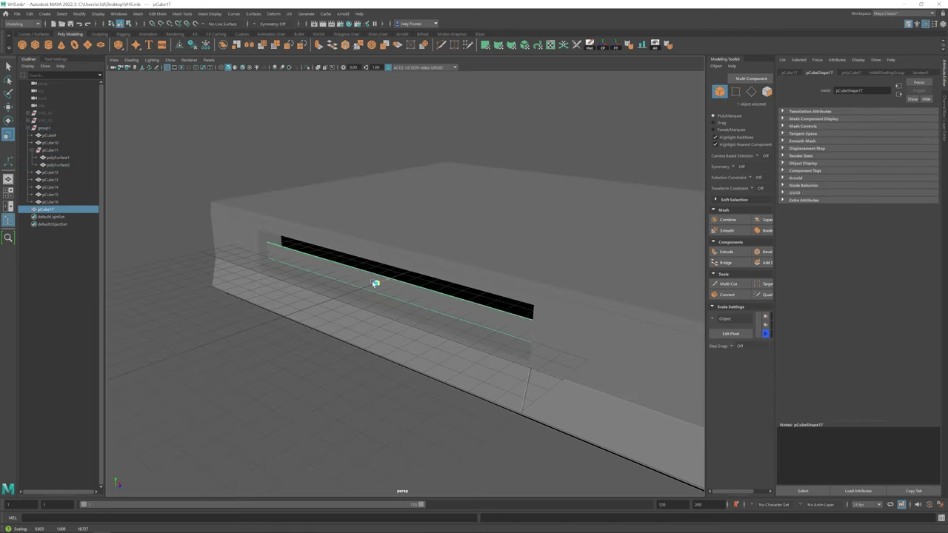
pyautogui.press('w')
pyautogui.keyDown('alt'); pyautogui.moveTo(374, 243); pyautogui.dragTo(373, 261); pyautogui.keyUp('alt')
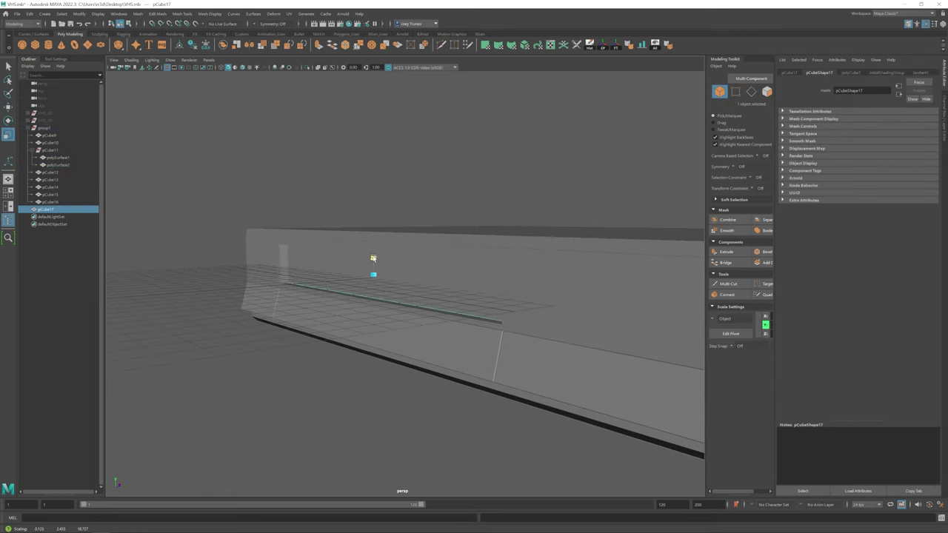
pyautogui.moveTo(219, 164)
pyautogui.keyDown('alt'); pyautogui.mouseDown()
pyautogui.moveTo(244, 177)
pyautogui.moveTo(270, 143)
pyautogui.mouseUp(); pyautogui.keyUp('alt')
pyautogui.press('4')
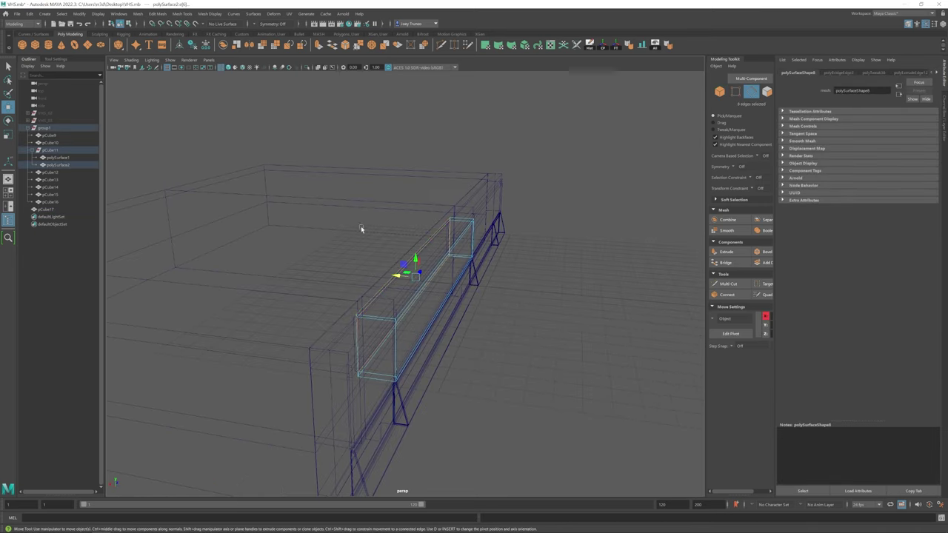
pyautogui.press('5')
pyautogui.moveTo(360, 228)
pyautogui.keyDown('alt'); pyautogui.mouseDown()
pyautogui.moveTo(430, 270)
pyautogui.moveTo(378, 254)
pyautogui.moveTo(328, 292)
pyautogui.moveTo(418, 277)
pyautogui.mouseUp(); pyautogui.keyUp('alt')
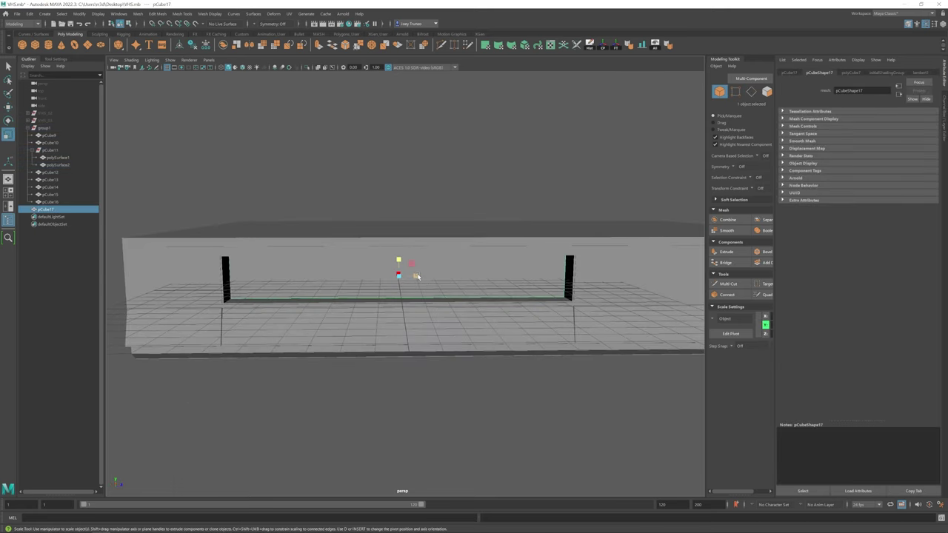
pyautogui.press('w')
pyautogui.keyDown('alt'); pyautogui.moveTo(418, 186); pyautogui.dragTo(338, 281); pyautogui.keyUp('alt')
# Step: Select the four vertices at the bar's left end
pyautogui.press('F9')
pyautogui.keyDown('alt'); pyautogui.moveTo(399, 286); pyautogui.dragTo(318, 274); pyautogui.keyUp('alt')
pyautogui.moveTo(200, 244); pyautogui.dragTo(239, 264)
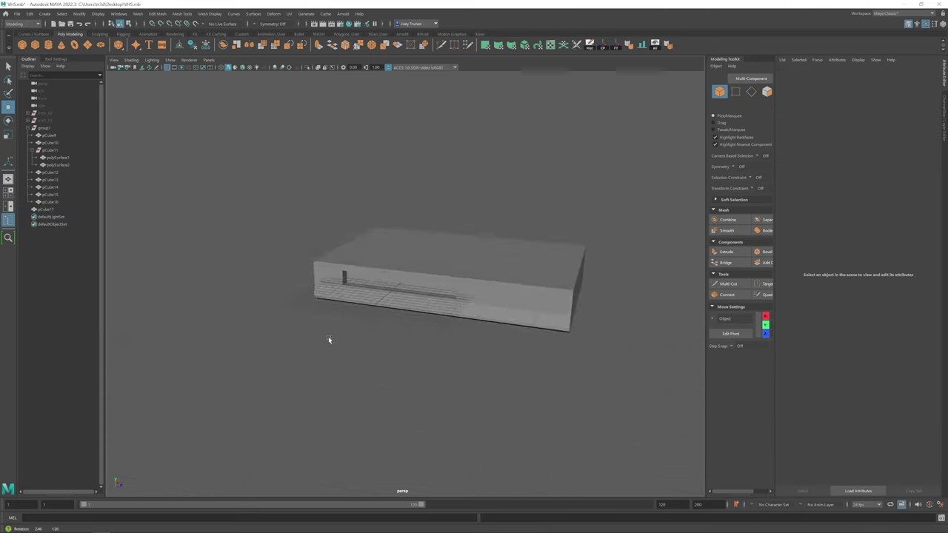
pyautogui.keyDown('alt'); pyautogui.moveTo(328, 339); pyautogui.dragTo(474, 250); pyautogui.keyUp('alt')
# Step: Select an edge loop on the body, then pCube9's vertices along the bottom edge
pyautogui.click(419, 315)
pyautogui.scroll(3, 425, 322)
pyautogui.press('F10')
pyautogui.doubleClick(474, 250)
pyautogui.keyDown('alt'); pyautogui.moveTo(461, 353); pyautogui.dragTo(179, 154); pyautogui.keyUp('alt')
pyautogui.keyDown('alt'); pyautogui.moveTo(444, 281); pyautogui.dragTo(406, 307); pyautogui.keyUp('alt')
pyautogui.press('F9')
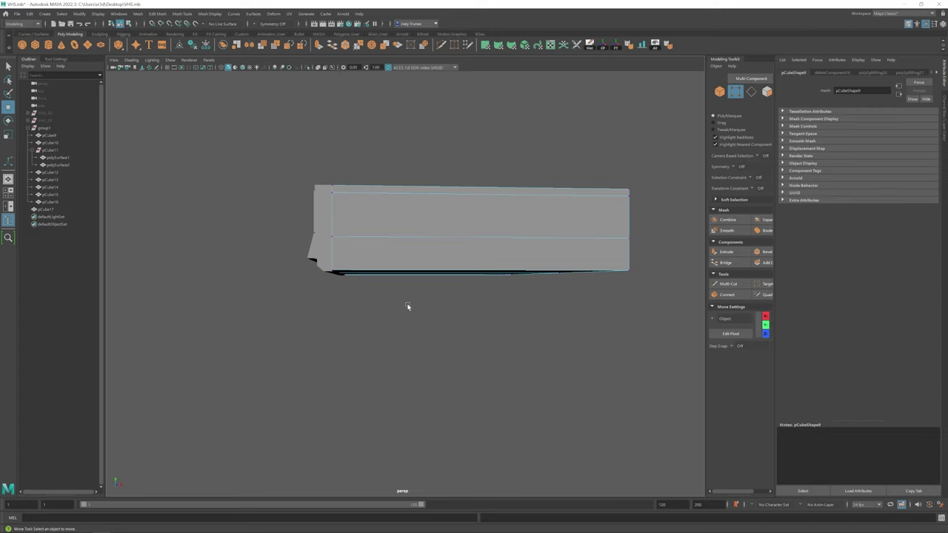
pyautogui.moveTo(302, 311); pyautogui.dragTo(446, 254)
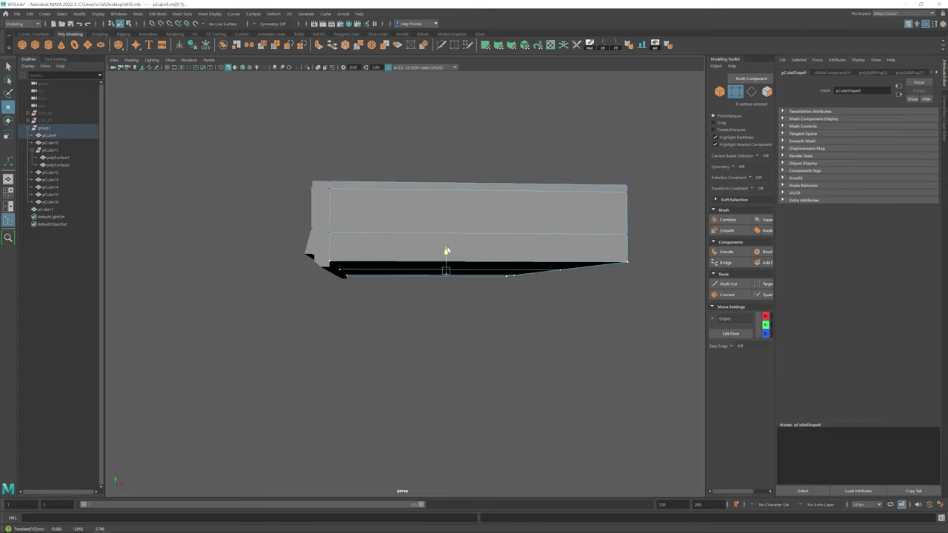
# Step: Insert new edge loops across the box body
pyautogui.click(188, 14)
pyautogui.click(201, 72)
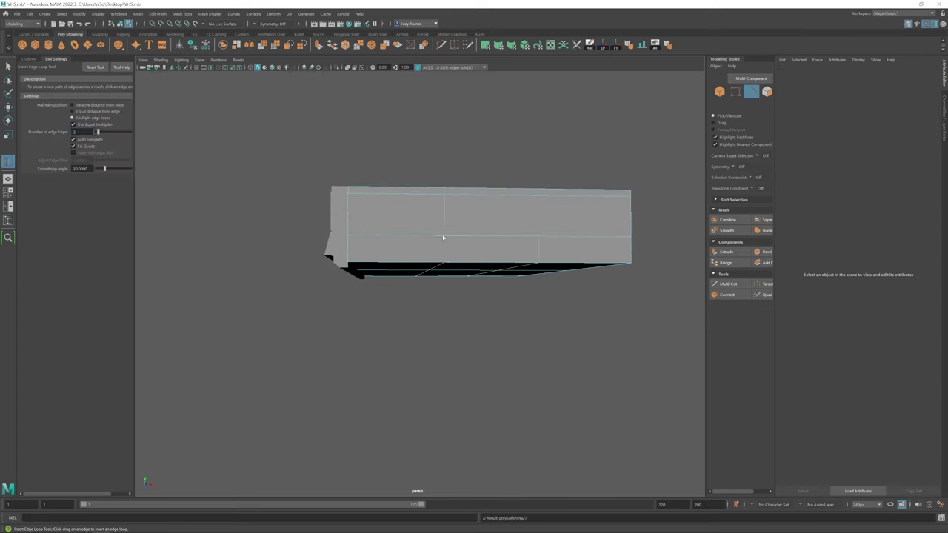
pyautogui.click(443, 237)
pyautogui.press('r')
pyautogui.keyDown('alt'); pyautogui.moveTo(422, 239); pyautogui.dragTo(436, 272); pyautogui.keyUp('alt')
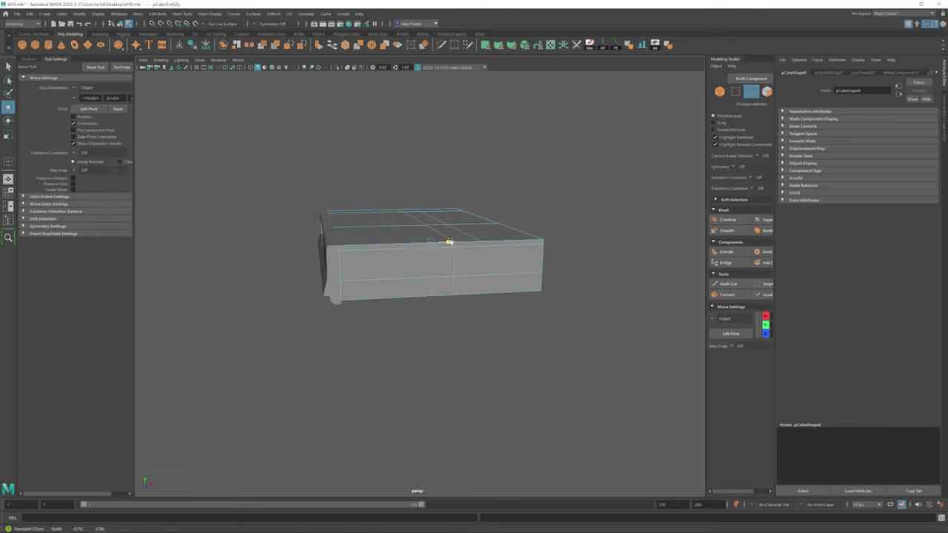
pyautogui.keyDown('alt'); pyautogui.moveTo(449, 242); pyautogui.dragTo(393, 222); pyautogui.keyUp('alt')
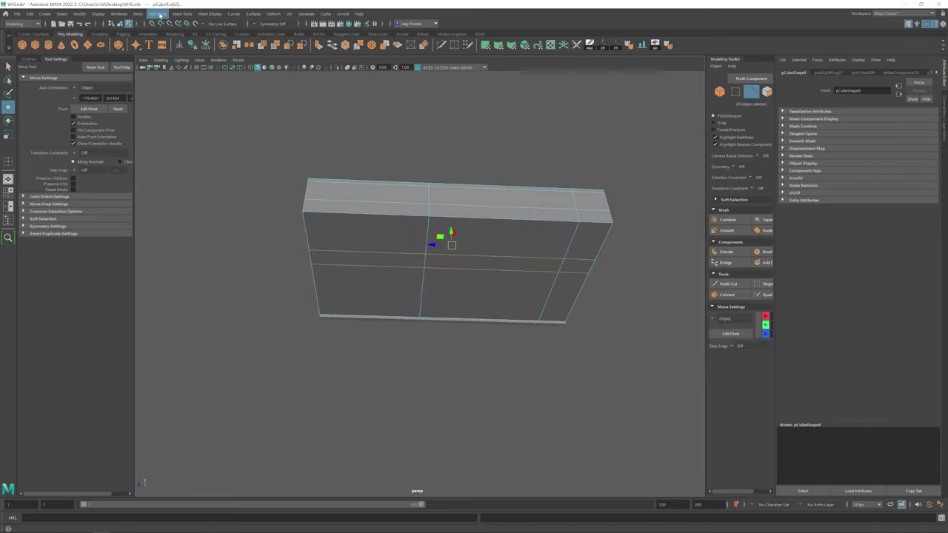
pyautogui.click(160, 14)
pyautogui.click(201, 72)
pyautogui.scroll(2, 405, 230)
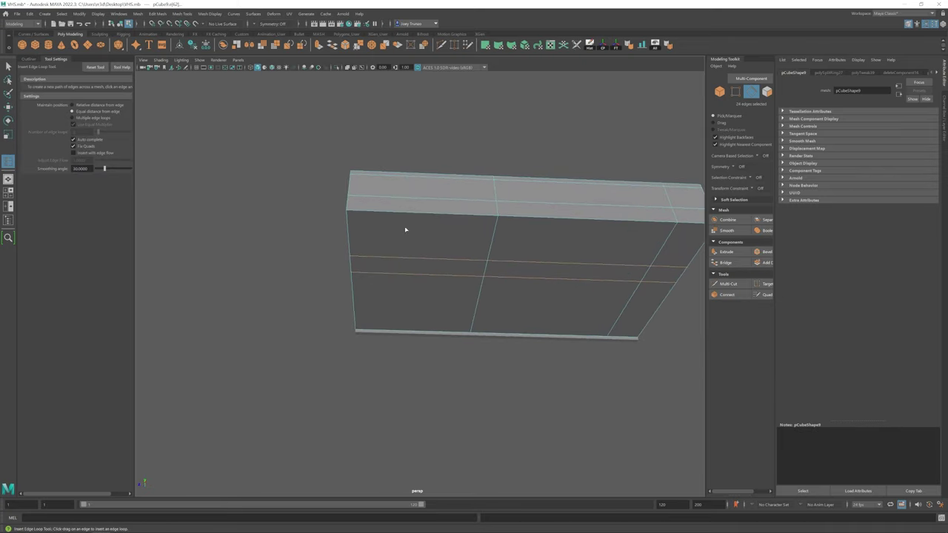
# Step: Extrude the six front faces of the box
pyautogui.keyDown('alt'); pyautogui.moveTo(606, 246); pyautogui.dragTo(353, 210); pyautogui.keyUp('alt')
pyautogui.press('w')
pyautogui.moveTo(462, 148); pyautogui.dragTo(528, 315)
pyautogui.hotkey('ctrl', 'e')
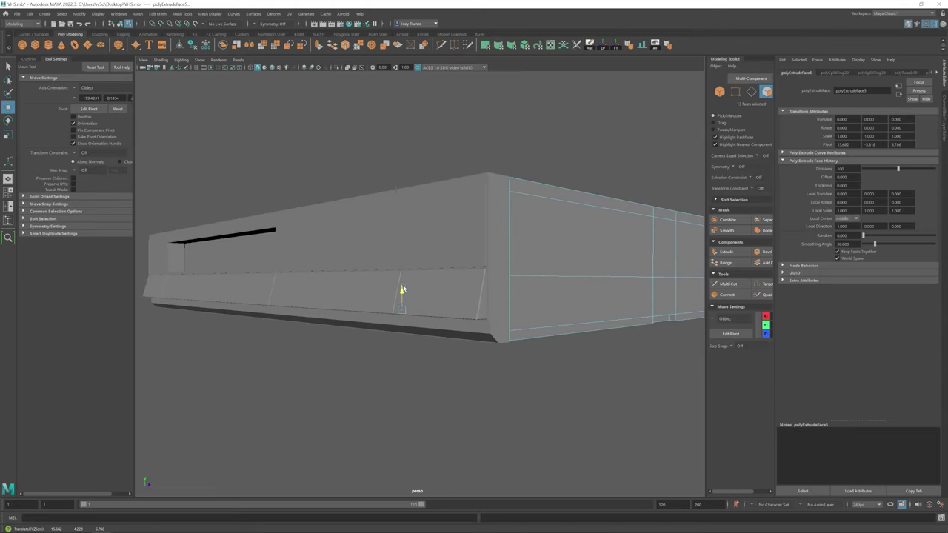
# Step: Mirror the box body across its underside
pyautogui.keyDown('alt'); pyautogui.moveTo(402, 289); pyautogui.dragTo(415, 223); pyautogui.keyUp('alt')
pyautogui.click(429, 260)
pyautogui.click(137, 13)
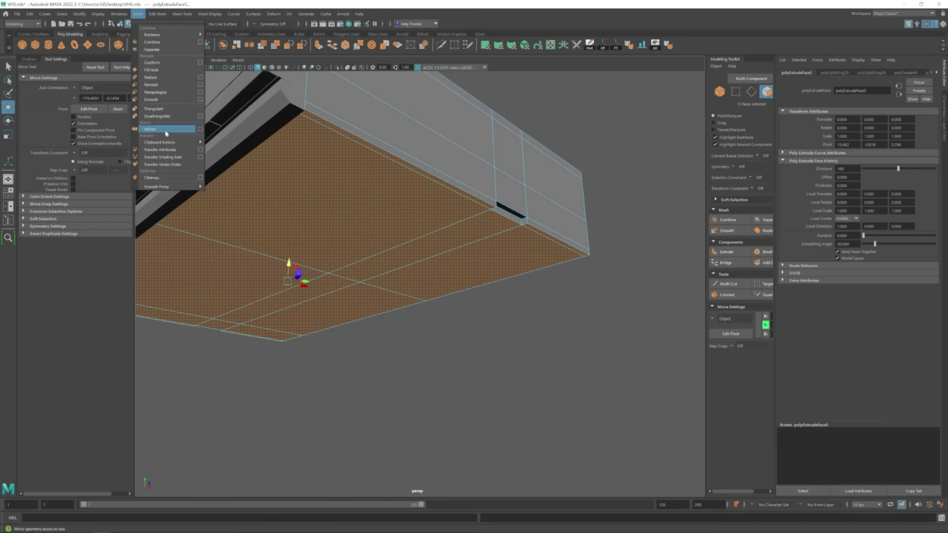
pyautogui.click(166, 129)
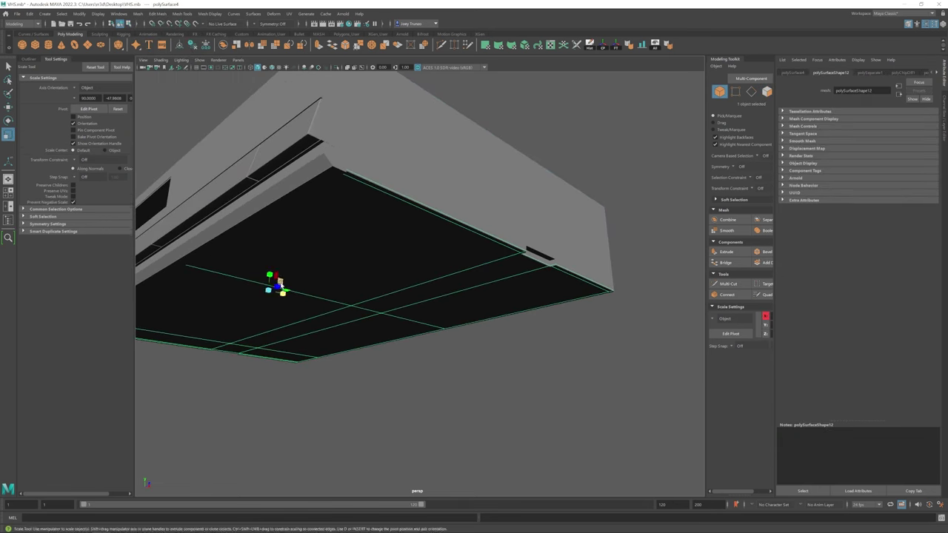
pyautogui.keyDown('alt'); pyautogui.moveTo(280, 284); pyautogui.dragTo(488, 288); pyautogui.keyUp('alt')
# Step: Select the box body pieces and group them together
pyautogui.click(559, 309)
pyautogui.click(436, 284)
pyautogui.press('w')
pyautogui.click(487, 288)
pyautogui.hotkey('ctrl', 'g')
pyautogui.keyDown('alt'); pyautogui.moveTo(477, 180); pyautogui.dragTo(516, 243); pyautogui.keyUp('alt')
pyautogui.hotkey('ctrl', 'z')
pyautogui.hotkey('ctrl', 'z')
# Step: Merge the underside vertices to close the gap at the bottom corner
pyautogui.scroll(3, 464, 233)
pyautogui.press('F11')
pyautogui.press('F10')
pyautogui.click(504, 254)
pyautogui.moveTo(603, 173); pyautogui.dragTo(603, 172, button='right')
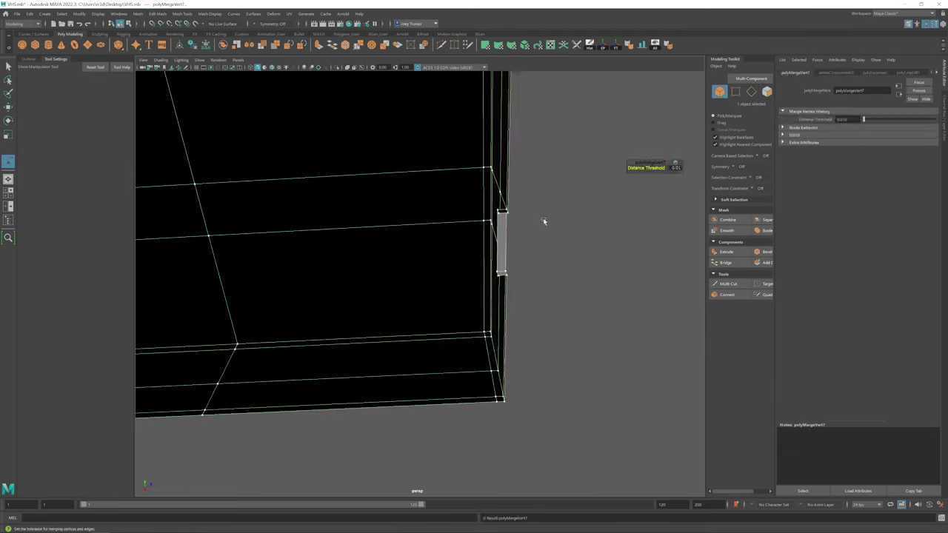
pyautogui.moveTo(543, 217)
pyautogui.keyDown('alt'); pyautogui.mouseDown()
pyautogui.moveTo(400, 274)
pyautogui.moveTo(455, 277)
pyautogui.mouseUp(); pyautogui.keyUp('alt')
pyautogui.scroll(5, 472, 290)
pyautogui.scroll(-8, 472, 290)
pyautogui.keyDown('alt'); pyautogui.moveTo(398, 299); pyautogui.dragTo(482, 334); pyautogui.keyUp('alt')
# Step: Bevel the edge loop around the top of the box
pyautogui.click(506, 269)
pyautogui.press('w')
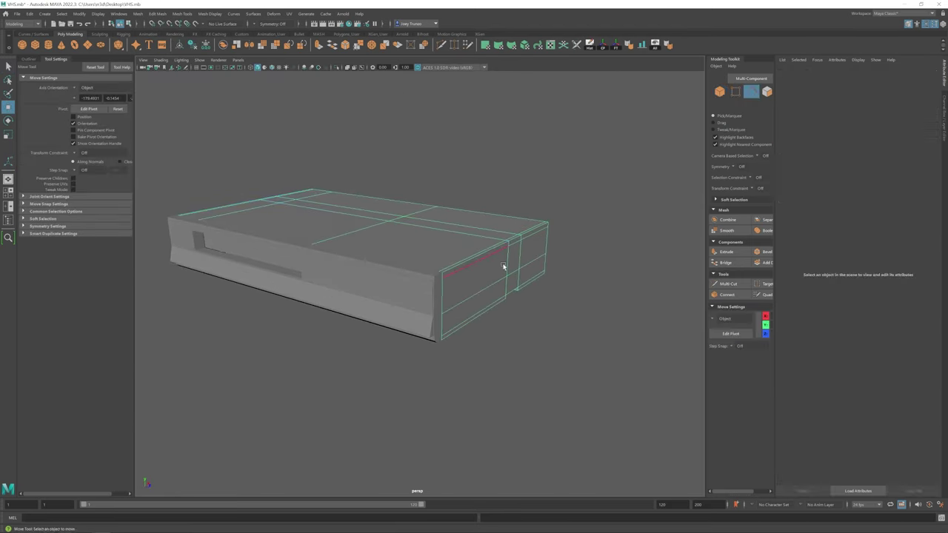
pyautogui.scroll(3, 575, 218)
pyautogui.doubleClick(573, 230)
pyautogui.scroll(-3, 572, 230)
pyautogui.keyDown('alt'); pyautogui.moveTo(573, 230); pyautogui.dragTo(274, 270); pyautogui.keyUp('alt')
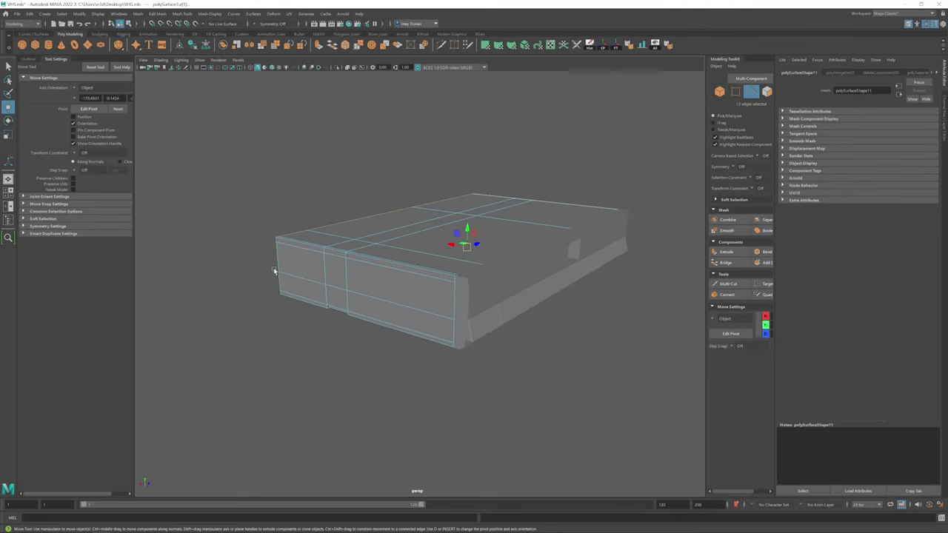
pyautogui.keyDown('alt'); pyautogui.moveTo(355, 361); pyautogui.dragTo(488, 282); pyautogui.keyUp('alt')
pyautogui.hotkey('ctrl', 'b')
pyautogui.scroll(3, 505, 264)
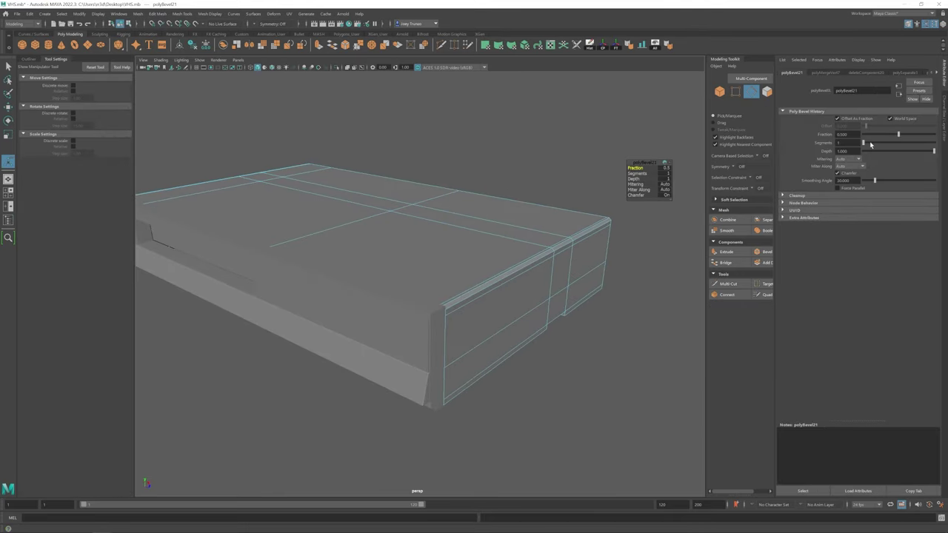
# Step: Bevel the box's vertical corner edges
pyautogui.press('F8')
pyautogui.press('w')
pyautogui.scroll(-5, 417, 281)
pyautogui.scroll(5, 557, 348)
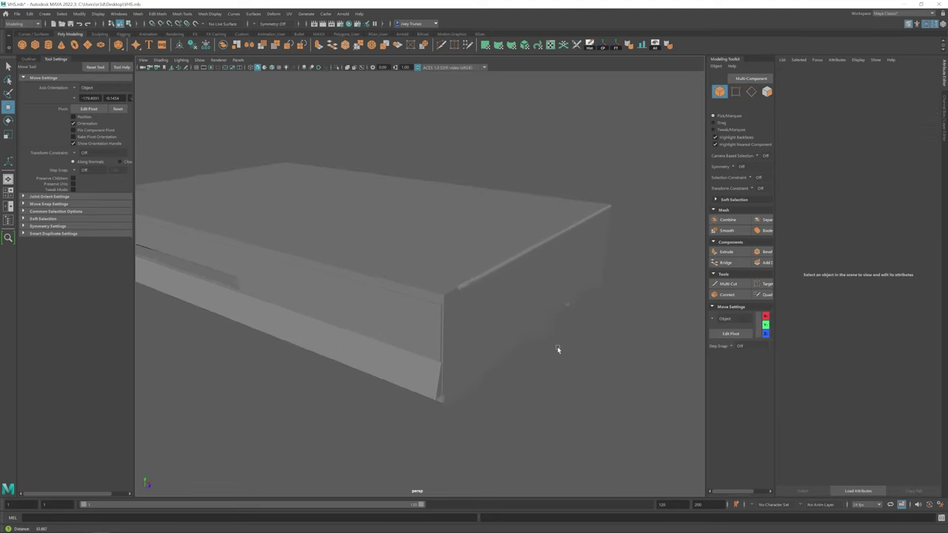
pyautogui.keyDown('alt'); pyautogui.moveTo(625, 143); pyautogui.dragTo(444, 311); pyautogui.keyUp('alt')
pyautogui.press('F10')
pyautogui.click(440, 339)
pyautogui.hotkey('ctrl', 'b')
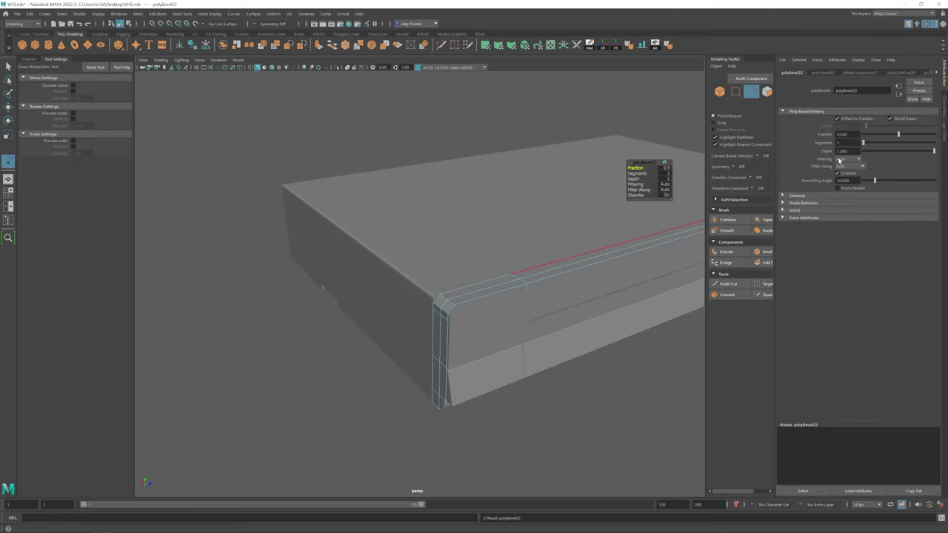
# Step: Isolate the long front bar and switch it to edge editing
pyautogui.keyDown('alt'); pyautogui.moveTo(474, 244); pyautogui.dragTo(544, 209); pyautogui.keyUp('alt')
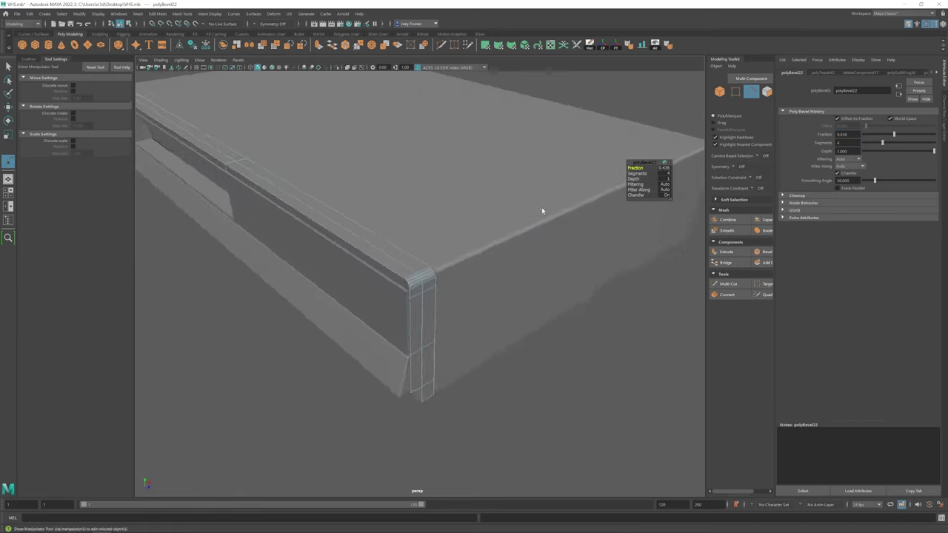
pyautogui.moveTo(493, 258); pyautogui.dragTo(571, 222, button='right')
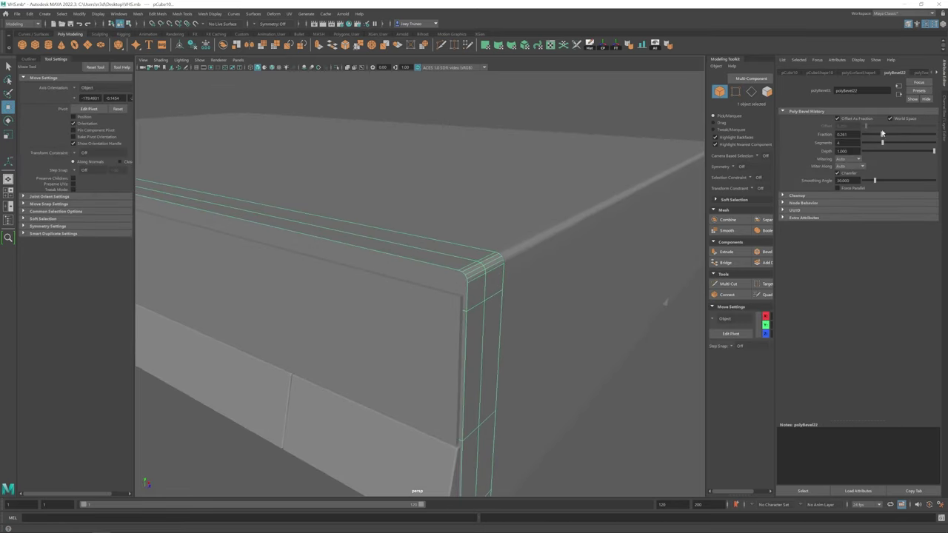
pyautogui.press('f')
pyautogui.press('[')
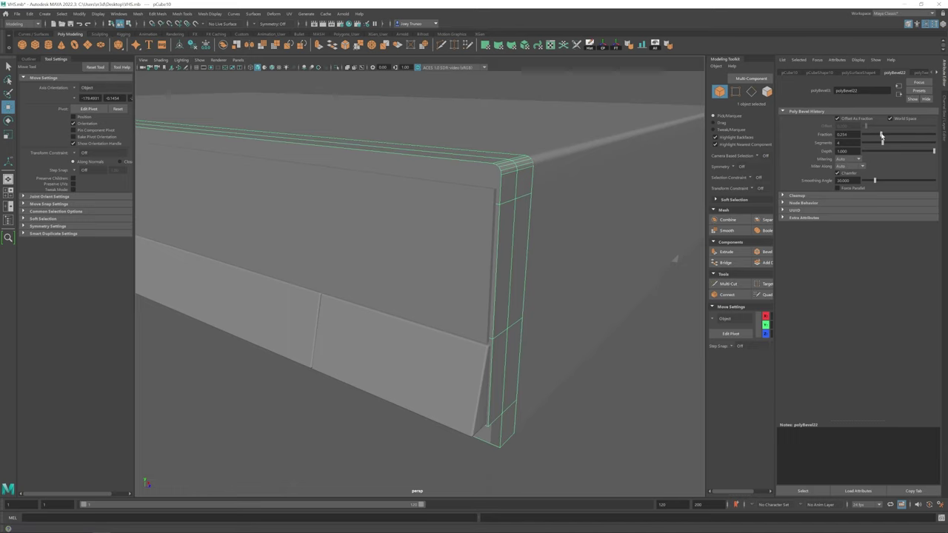
pyautogui.click(666, 185)
pyautogui.keyDown('alt'); pyautogui.moveTo(667, 185); pyautogui.dragTo(474, 241); pyautogui.keyUp('alt')
pyautogui.click(425, 258)
pyautogui.click(474, 241)
pyautogui.hotkey('ctrl', '1')
pyautogui.rightClick(422, 212)
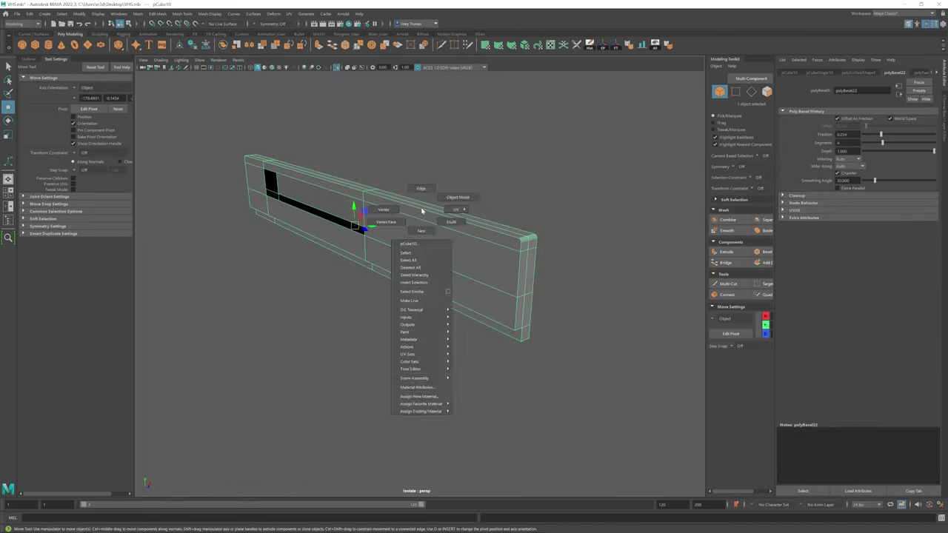
pyautogui.click(421, 189)
# Step: Select the front bar's edge loops and bevel them
pyautogui.scroll(5, 546, 296)
pyautogui.doubleClick(457, 343)
pyautogui.keyDown('alt'); pyautogui.moveTo(457, 343); pyautogui.dragTo(459, 284); pyautogui.keyUp('alt')
pyautogui.scroll(3, 393, 311)
pyautogui.keyDown('shift'); pyautogui.doubleClick(393, 311); pyautogui.keyUp('shift')
pyautogui.scroll(-3, 393, 311)
pyautogui.click(337, 68)
pyautogui.keyDown('alt'); pyautogui.moveTo(527, 334); pyautogui.dragTo(300, 277); pyautogui.keyUp('alt')
pyautogui.keyDown('shift'); pyautogui.doubleClick(426, 196); pyautogui.keyUp('shift')
pyautogui.click(158, 13)
pyautogui.click(172, 31)
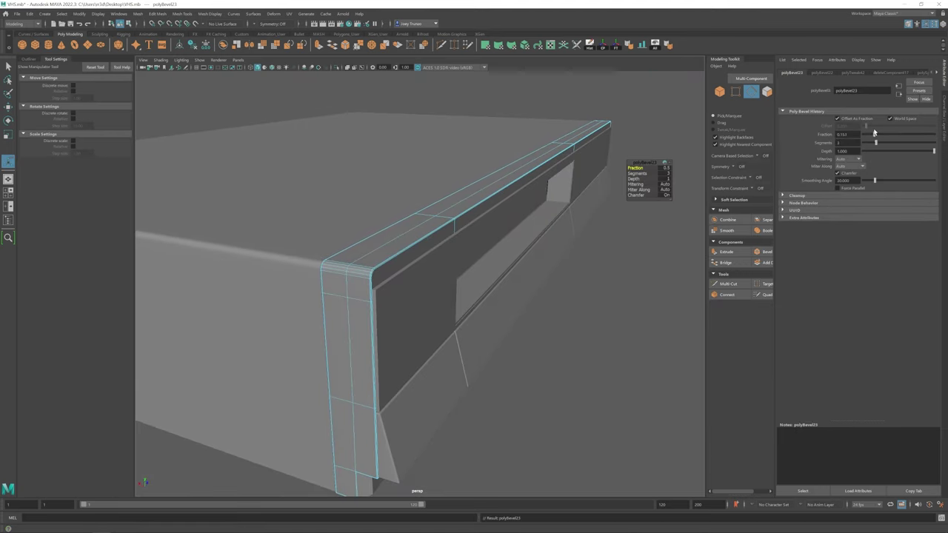
pyautogui.press('F8')
pyautogui.press('w')
pyautogui.keyDown('alt'); pyautogui.moveTo(600, 317); pyautogui.dragTo(589, 187); pyautogui.keyUp('alt')
# Step: Bevel the selected edges of the front panel piece
pyautogui.scroll(-5, 459, 245)
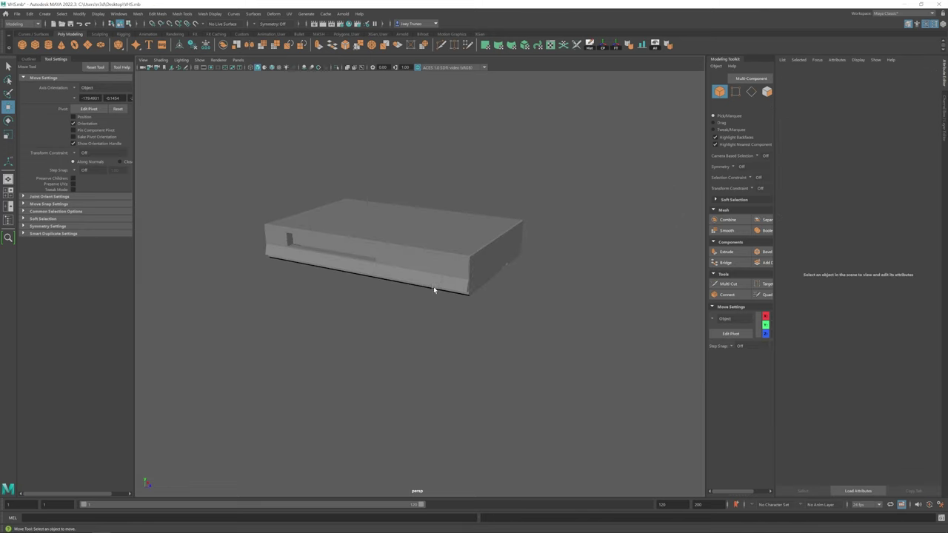
pyautogui.scroll(3, 450, 250)
pyautogui.click(450, 249)
pyautogui.scroll(1, 467, 257)
pyautogui.scroll(3, 467, 257)
pyautogui.press('F10')
pyautogui.keyDown('alt'); pyautogui.moveTo(389, 294); pyautogui.dragTo(463, 249); pyautogui.keyUp('alt')
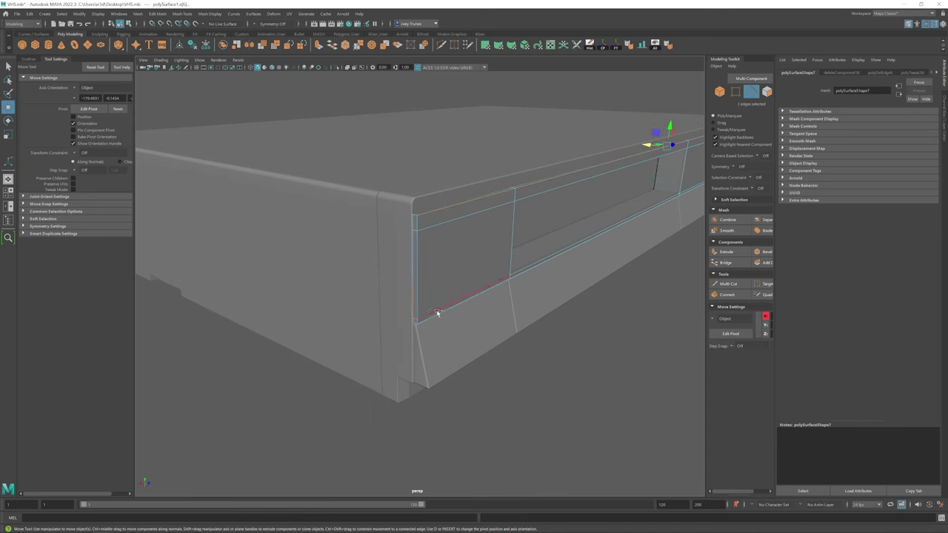
pyautogui.keyDown('alt'); pyautogui.moveTo(436, 310); pyautogui.dragTo(432, 258); pyautogui.keyUp('alt')
pyautogui.click(157, 13)
pyautogui.click(169, 36)
# Step: Select the front panel's groove edges, bevel them and review the bevel settings
pyautogui.press('F8')
pyautogui.press('w')
pyautogui.scroll(-4, 487, 274)
pyautogui.scroll(4, 487, 275)
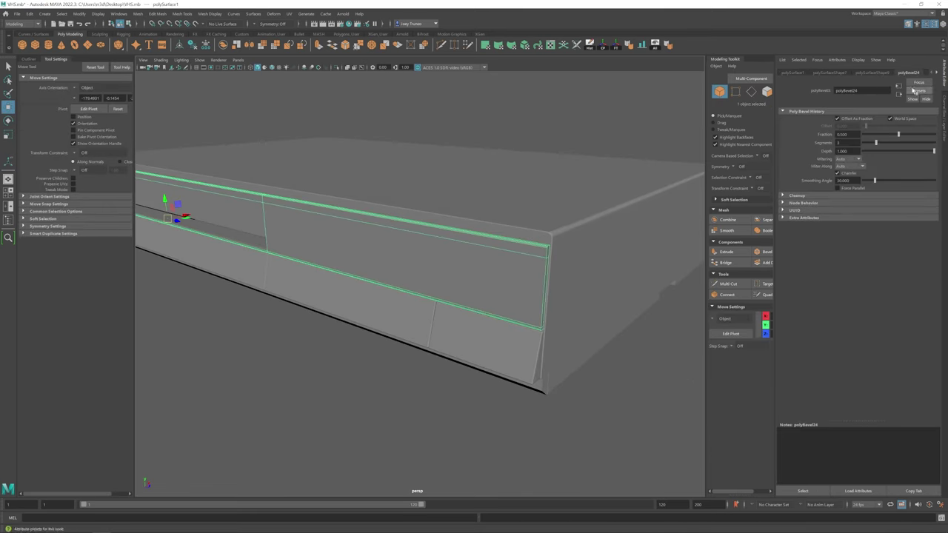
pyautogui.keyDown('alt'); pyautogui.moveTo(186, 216); pyautogui.dragTo(493, 266); pyautogui.keyUp('alt')
pyautogui.press('F10')
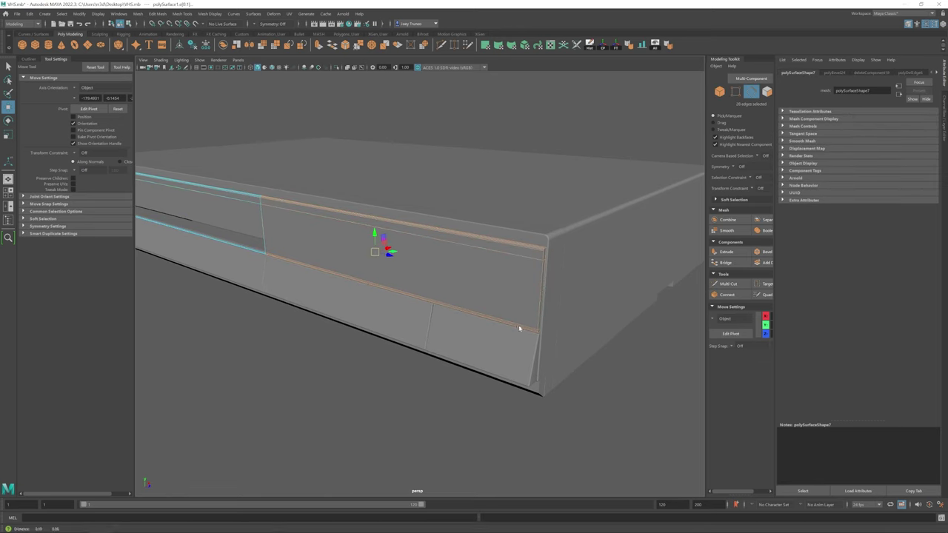
pyautogui.scroll(3, 521, 329)
pyautogui.scroll(-3, 314, 320)
pyautogui.keyDown('alt'); pyautogui.moveTo(314, 320); pyautogui.dragTo(349, 285); pyautogui.keyUp('alt')
pyautogui.scroll(3, 452, 238)
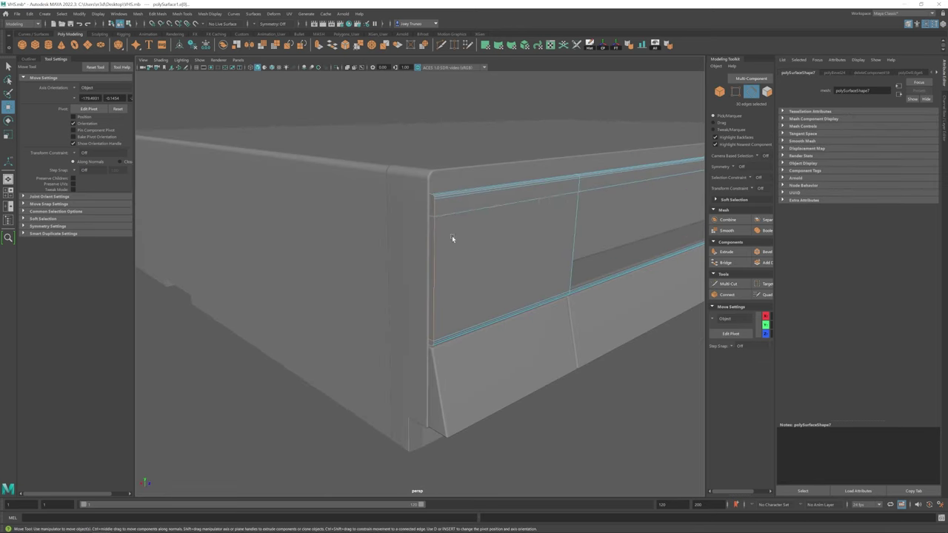
pyautogui.hotkey('ctrl', 'b')
pyautogui.scroll(1, 393, 180)
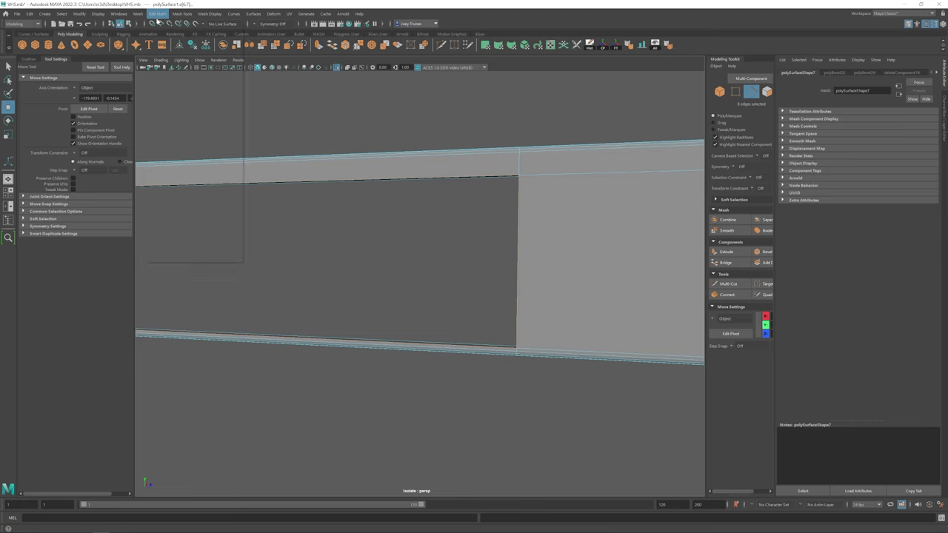
pyautogui.hotkey('ctrl', 'b')
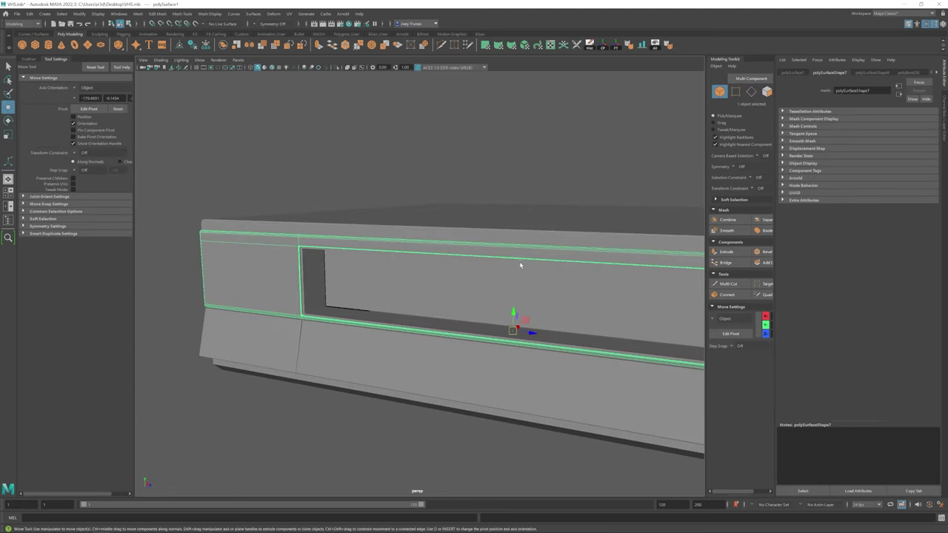
pyautogui.click(909, 73)
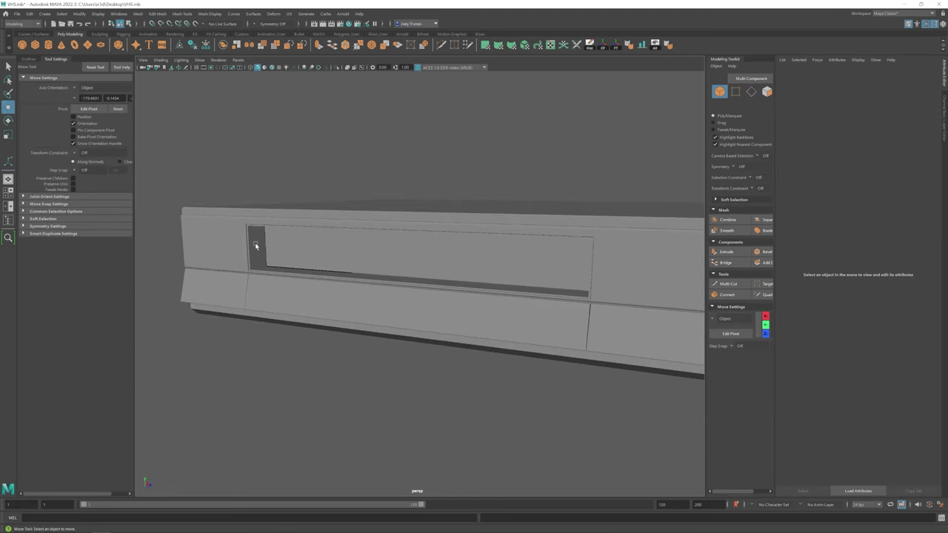
# Step: Bevel the edge loop around the cassette slot rim
pyautogui.doubleClick(252, 242)
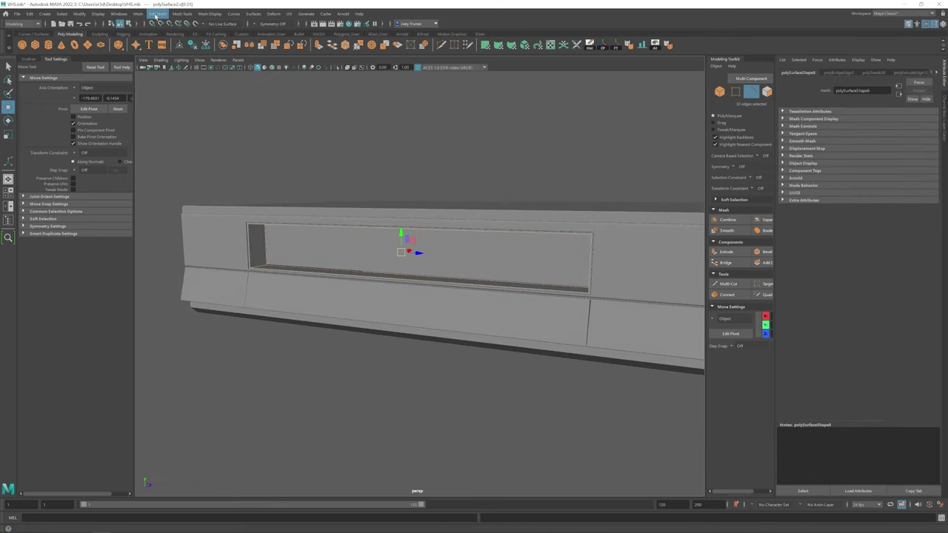
pyautogui.keyDown('alt'); pyautogui.moveTo(261, 247); pyautogui.dragTo(281, 286); pyautogui.keyUp('alt')
pyautogui.click(158, 14)
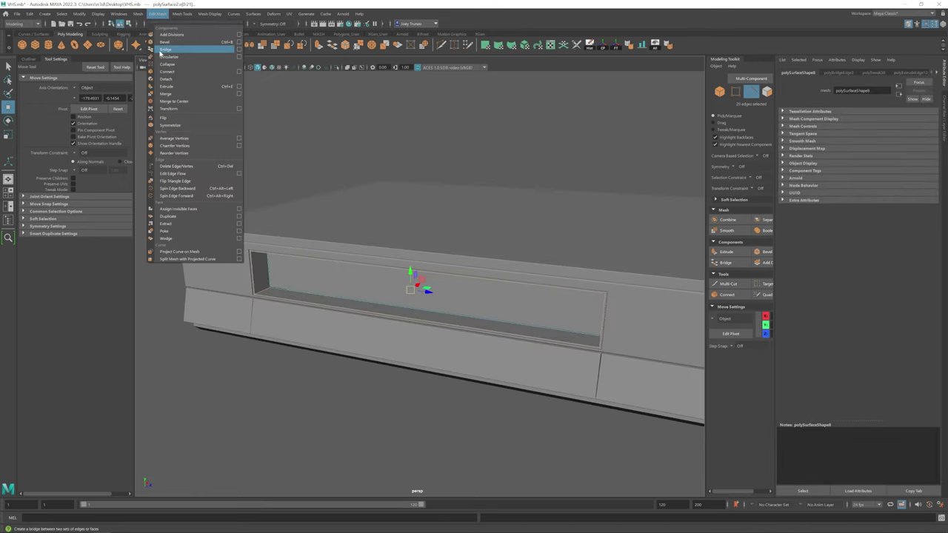
pyautogui.click(178, 46)
# Step: Select the slot recess piece and its left corner vertices
pyautogui.press('w')
pyautogui.click(297, 313)
pyautogui.keyDown('alt'); pyautogui.moveTo(354, 310); pyautogui.dragTo(389, 320); pyautogui.keyUp('alt')
pyautogui.click(226, 248)
pyautogui.scroll(5, 380, 332)
pyautogui.scroll(-3, 301, 169)
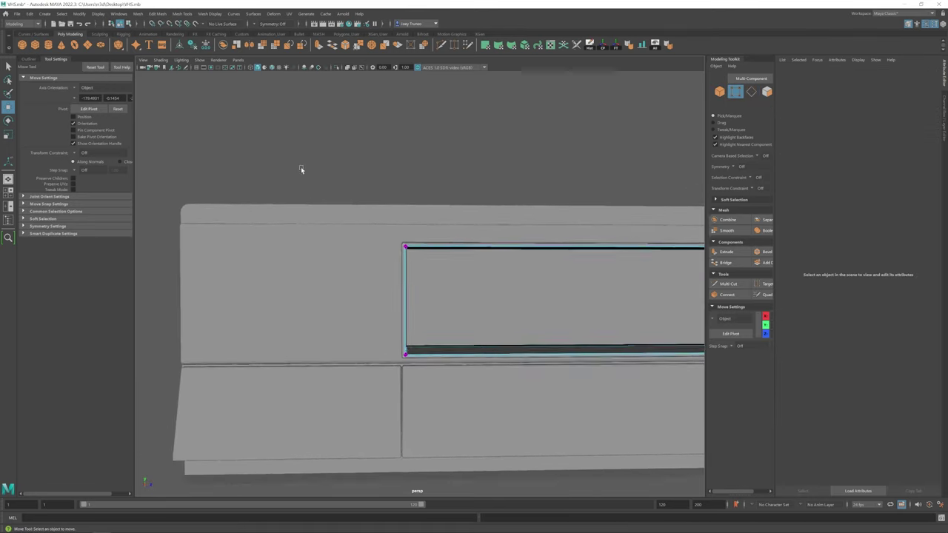
pyautogui.press('F9')
pyautogui.moveTo(301, 168); pyautogui.dragTo(423, 315)
# Step: Select the recess's right-side and left-corner vertices, then pick a corner piece
pyautogui.keyDown('alt'); pyautogui.moveTo(571, 338); pyautogui.dragTo(341, 333, button='middle'); pyautogui.keyUp('alt')
pyautogui.moveTo(342, 176); pyautogui.dragTo(468, 457)
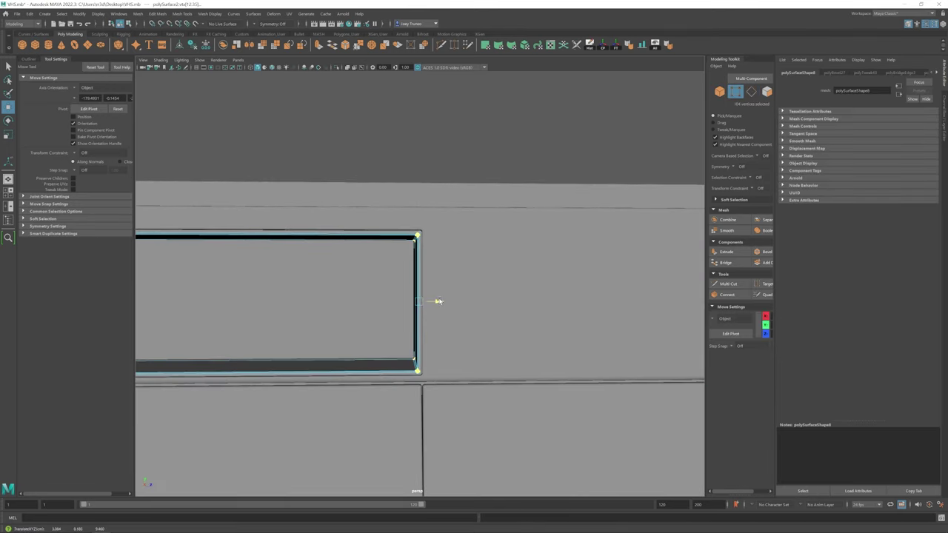
pyautogui.scroll(3, 412, 333)
pyautogui.moveTo(348, 381); pyautogui.dragTo(412, 351)
pyautogui.scroll(-6, 373, 317)
pyautogui.click(447, 333)
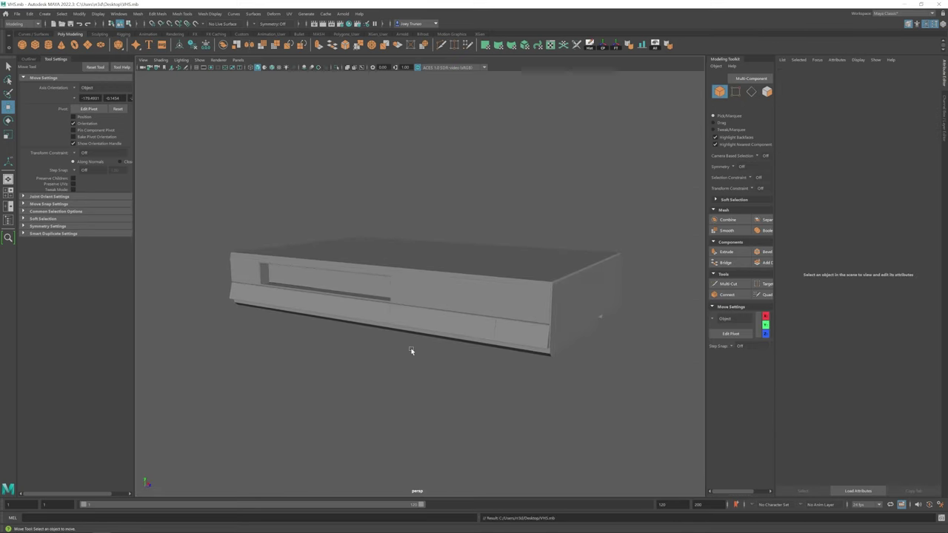
pyautogui.scroll(5, 407, 338)
pyautogui.click(459, 262)
# Step: Select the small box piece on the VHS front panel
pyautogui.scroll(-5, 442, 320)
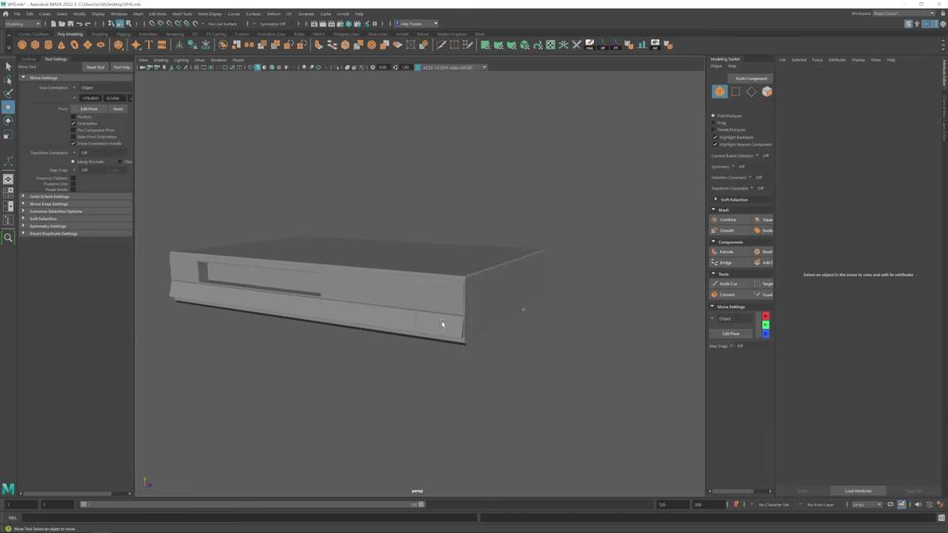
pyautogui.scroll(3, 437, 341)
pyautogui.keyDown('alt'); pyautogui.moveTo(466, 333); pyautogui.dragTo(518, 296); pyautogui.keyUp('alt')
pyautogui.click(539, 269)
pyautogui.scroll(-3, 476, 313)
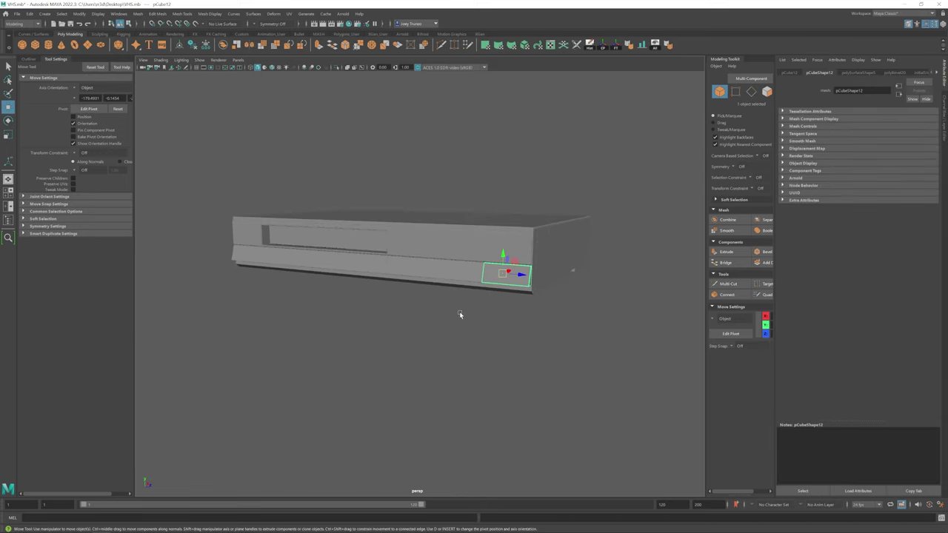
pyautogui.keyDown('alt'); pyautogui.moveTo(457, 311); pyautogui.dragTo(428, 318); pyautogui.keyUp('alt')
pyautogui.click(447, 313)
pyautogui.scroll(-2, 428, 317)
pyautogui.scroll(2, 502, 343)
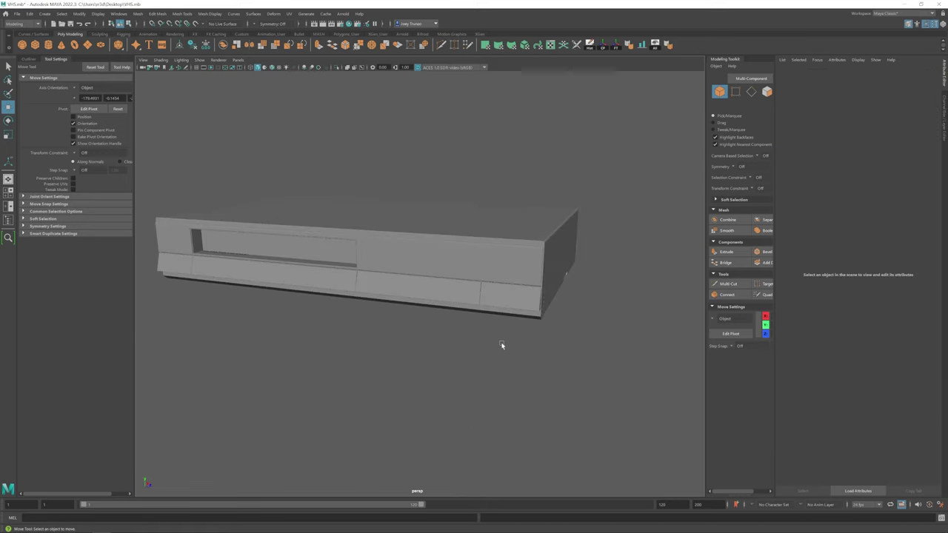
pyautogui.scroll(2, 445, 311)
pyautogui.click(432, 302)
pyautogui.scroll(4, 426, 286)
# Step: Scale and rotate the small box, then scale its front-face corner vertices
pyautogui.press('F11')
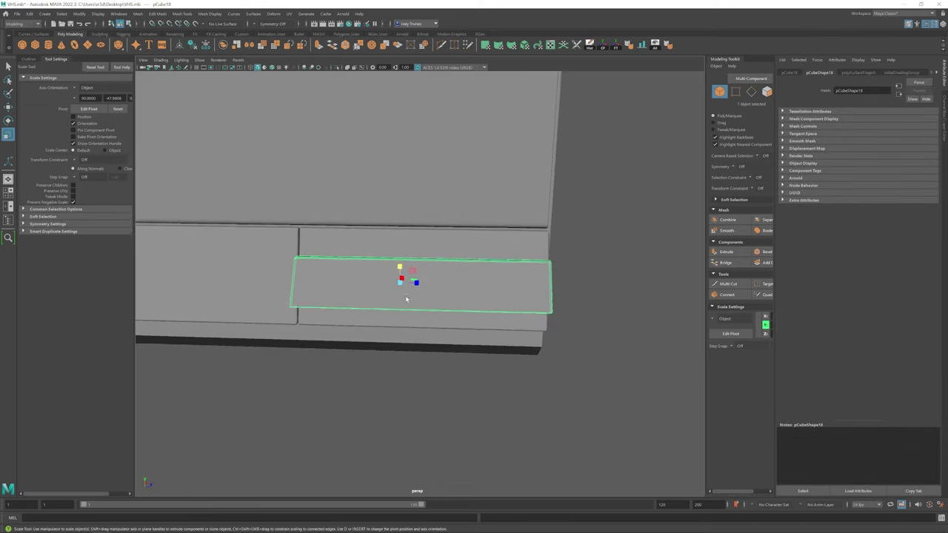
pyautogui.keyDown('alt'); pyautogui.moveTo(415, 296); pyautogui.dragTo(402, 341); pyautogui.keyUp('alt')
pyautogui.keyDown('alt'); pyautogui.moveTo(624, 275); pyautogui.dragTo(423, 265); pyautogui.keyUp('alt')
pyautogui.press('F8')
pyautogui.press('e')
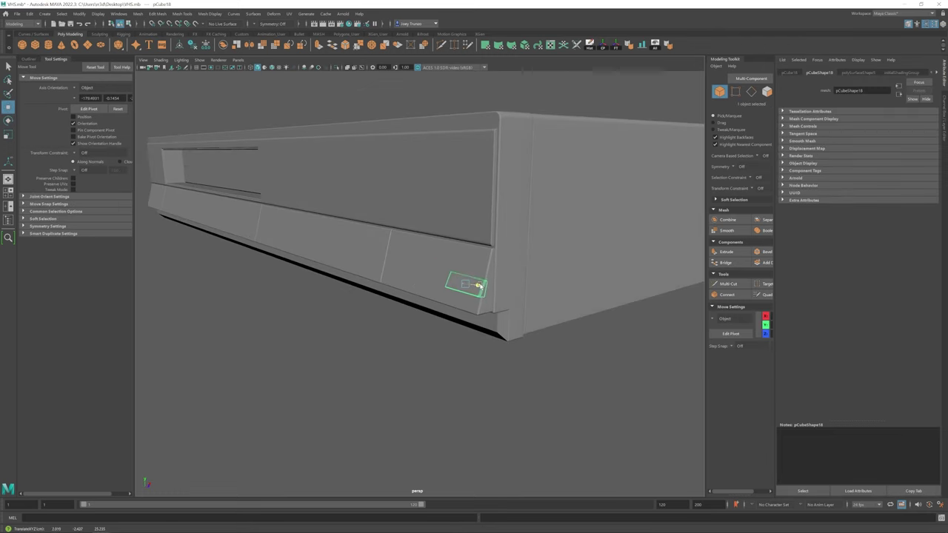
pyautogui.keyDown('alt'); pyautogui.moveTo(479, 286); pyautogui.dragTo(459, 307); pyautogui.keyUp('alt')
pyautogui.rightClick(441, 280)
pyautogui.click(405, 280)
pyautogui.press('r')
pyautogui.press('F8')
# Step: Reselect the small box, frame it, and adjust the left box's corner vertices
pyautogui.click(617, 328)
pyautogui.click(459, 281)
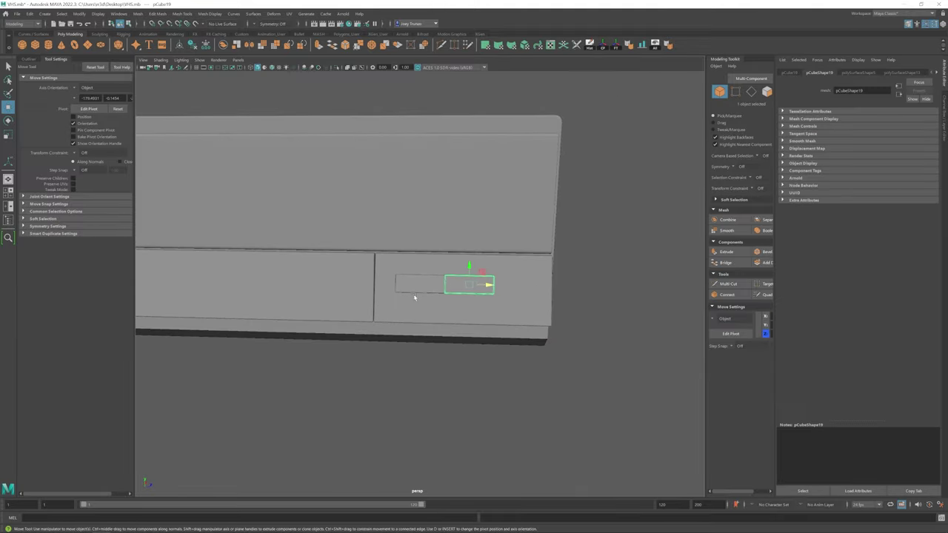
pyautogui.press('f')
pyautogui.moveTo(454, 314)
pyautogui.keyDown('alt'); pyautogui.mouseDown()
pyautogui.moveTo(436, 302)
pyautogui.moveTo(438, 250)
pyautogui.moveTo(469, 273)
pyautogui.moveTo(454, 324)
pyautogui.mouseUp(); pyautogui.keyUp('alt')
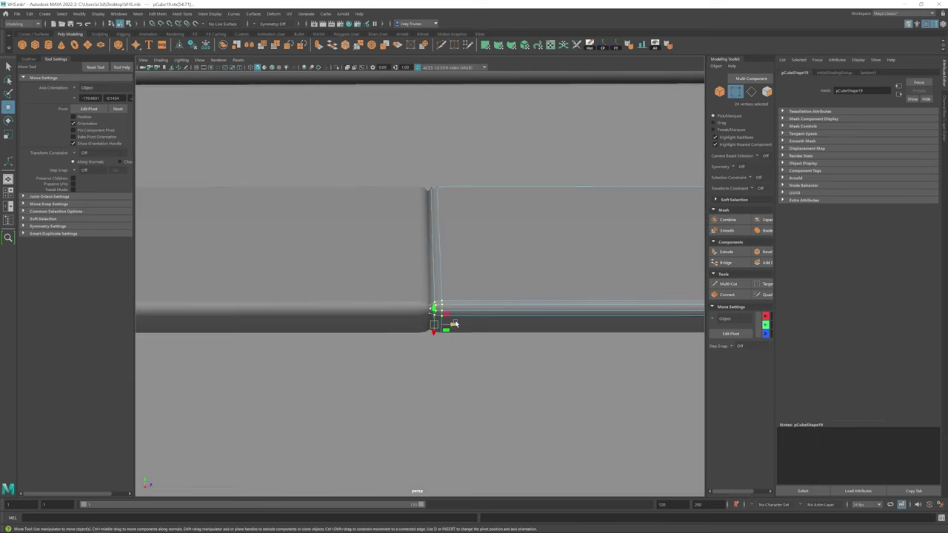
pyautogui.moveTo(375, 298); pyautogui.dragTo(403, 289)
pyautogui.scroll(-5, 444, 327)
pyautogui.press('F8')
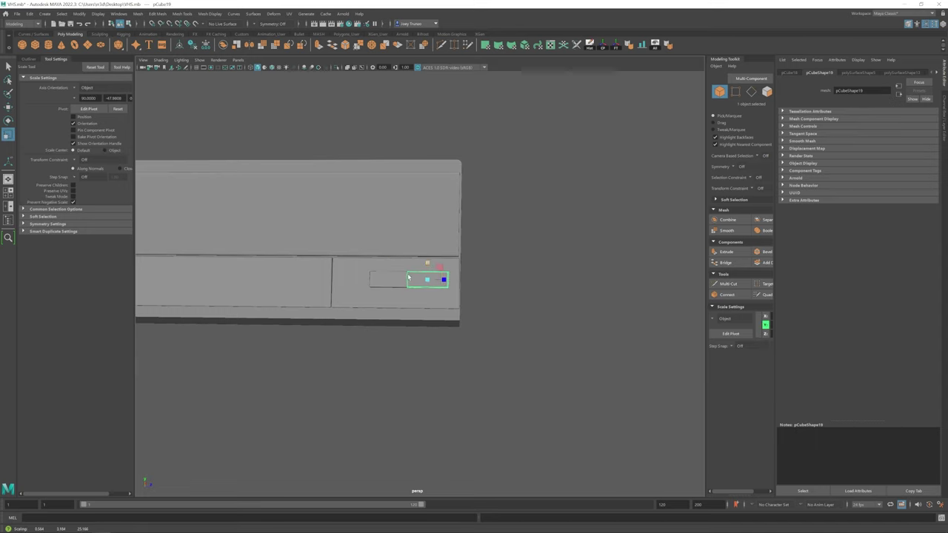
# Step: Move the small plate into position on the lower front panel
pyautogui.press('w')
pyautogui.keyDown('alt'); pyautogui.moveTo(407, 278); pyautogui.dragTo(512, 313); pyautogui.keyUp('alt')
pyautogui.press('f')
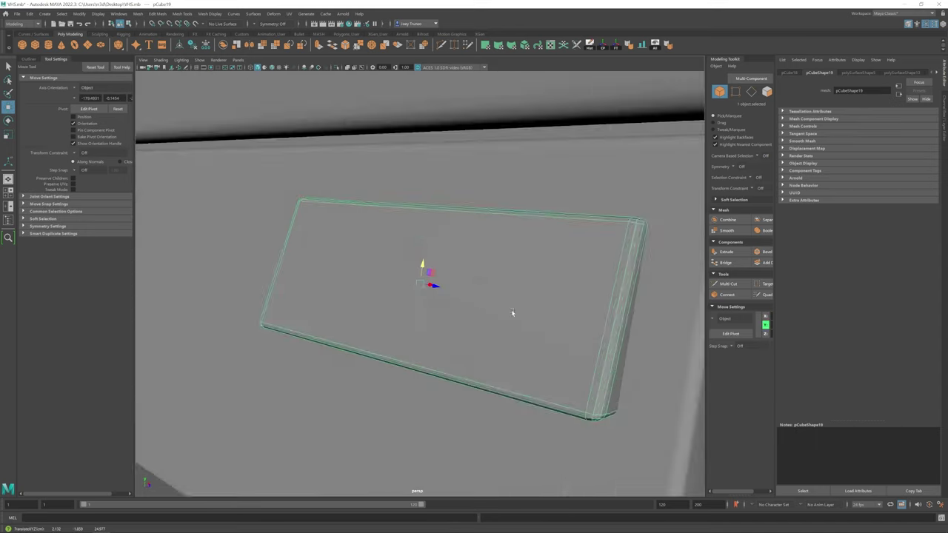
pyautogui.scroll(-3, 409, 276)
pyautogui.press('e')
pyautogui.keyDown('alt'); pyautogui.moveTo(408, 277); pyautogui.dragTo(417, 288); pyautogui.keyUp('alt')
pyautogui.press('w')
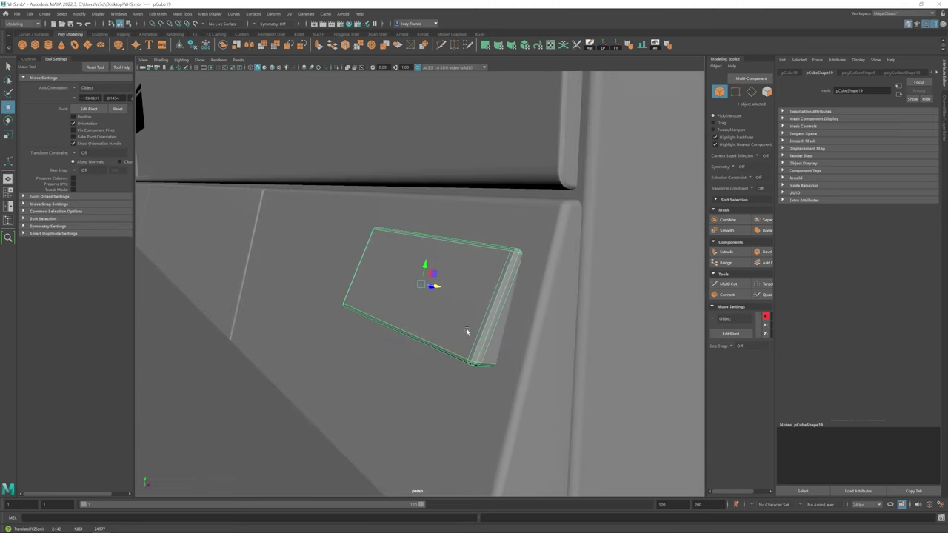
pyautogui.scroll(-5, 467, 331)
pyautogui.keyDown('alt'); pyautogui.moveTo(467, 332); pyautogui.dragTo(370, 321); pyautogui.keyUp('alt')
pyautogui.scroll(2, 439, 284)
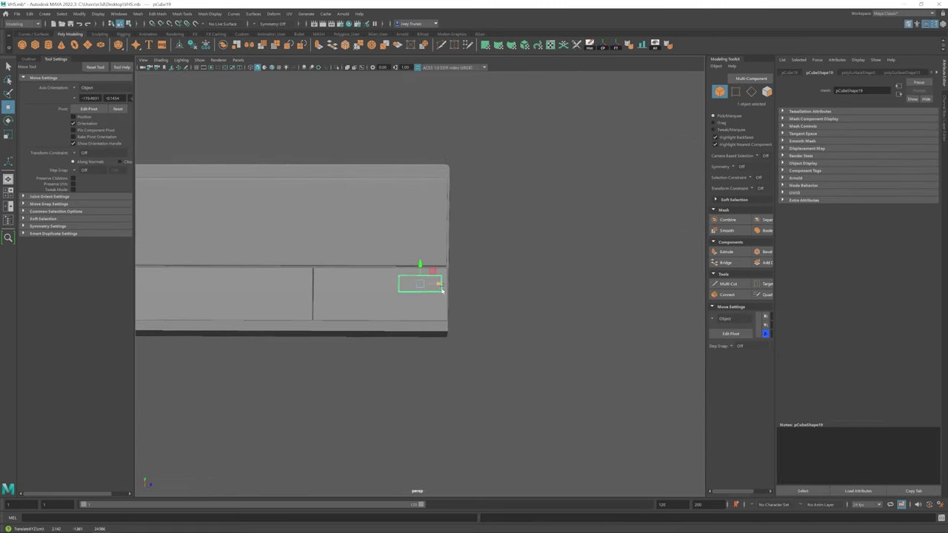
pyautogui.keyDown('alt'); pyautogui.moveTo(491, 271); pyautogui.dragTo(577, 256); pyautogui.keyUp('alt')
# Step: Select both small plates, scale them and duplicate them with Ctrl+D
pyautogui.click(493, 298)
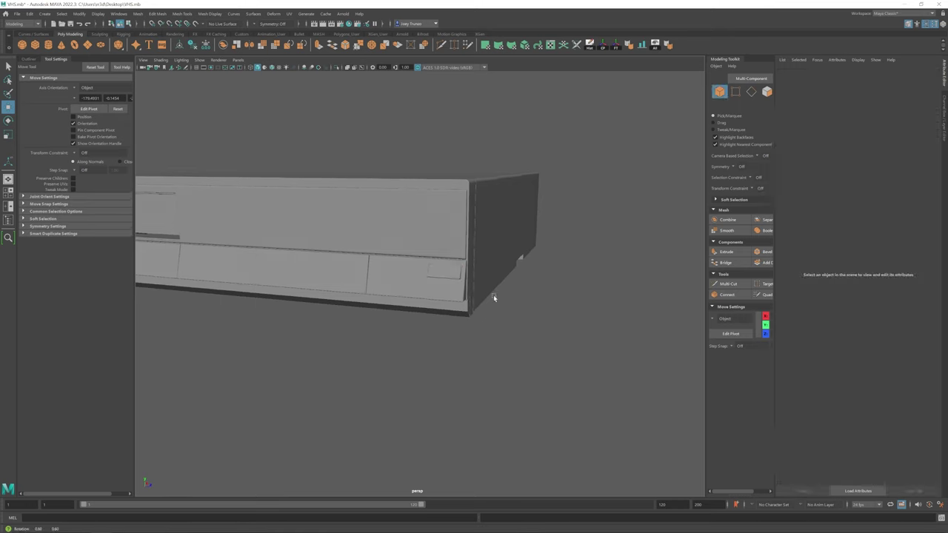
pyautogui.click(446, 273)
pyautogui.press('r')
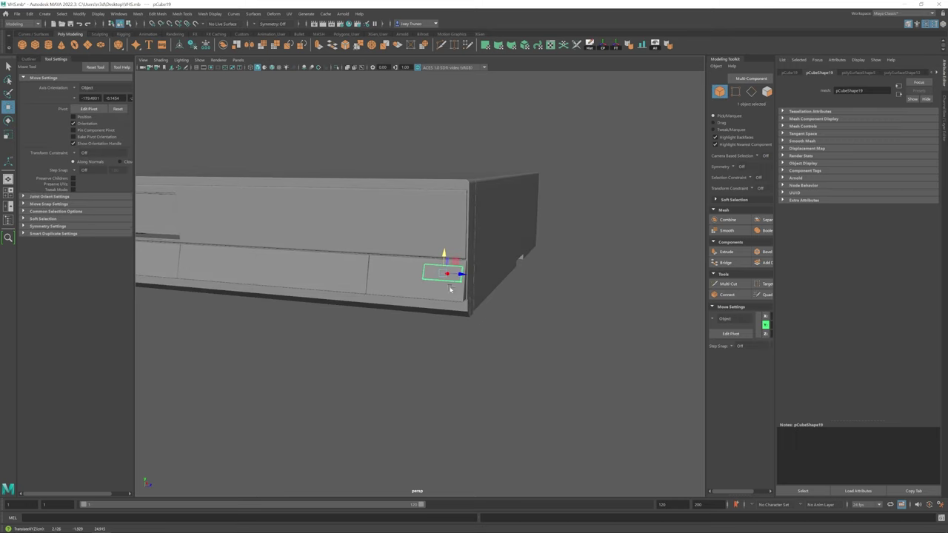
pyautogui.scroll(10, 420, 272)
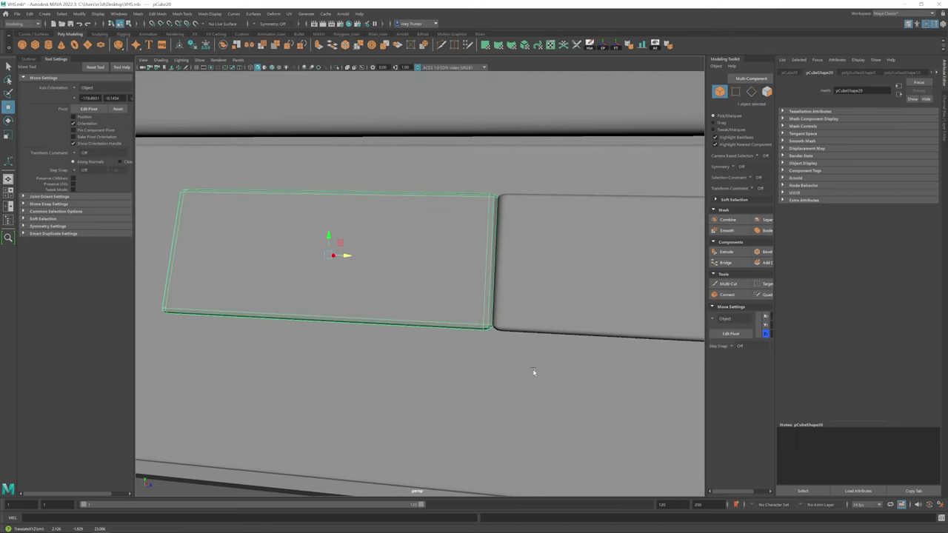
pyautogui.scroll(-10, 533, 371)
pyautogui.keyDown('alt'); pyautogui.moveTo(413, 333); pyautogui.dragTo(419, 280); pyautogui.keyUp('alt')
pyautogui.keyDown('shift'); pyautogui.click(419, 280); pyautogui.keyUp('shift')
pyautogui.scroll(1, 427, 284)
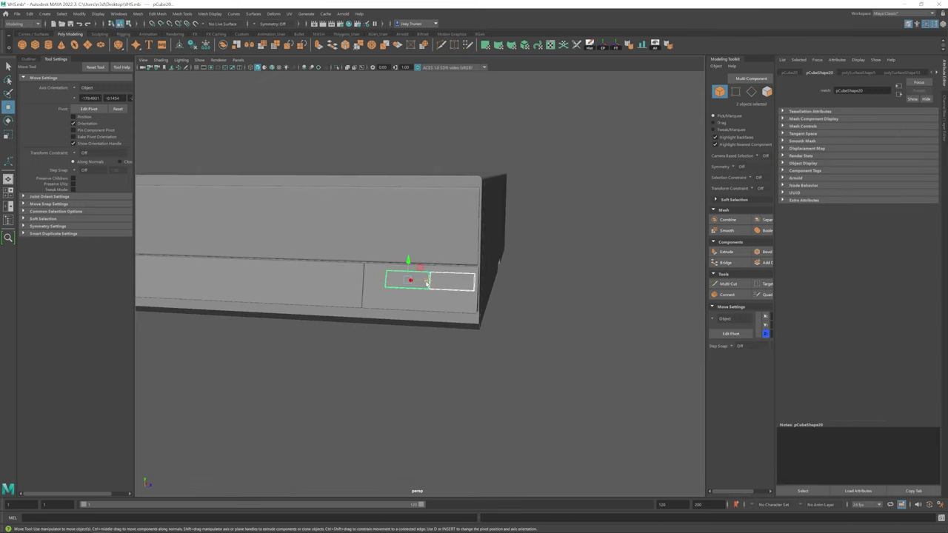
pyautogui.scroll(3, 465, 286)
pyautogui.hotkey('ctrl', 'd')
pyautogui.press('w')
pyautogui.press('f')
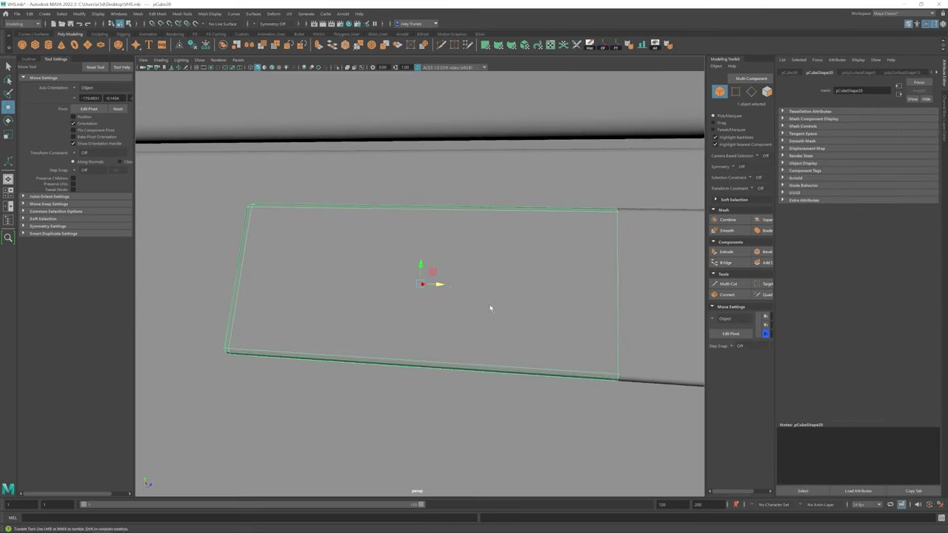
# Step: Edit the duplicated plate's vertices, then undo the vertex selection
pyautogui.press('F9')
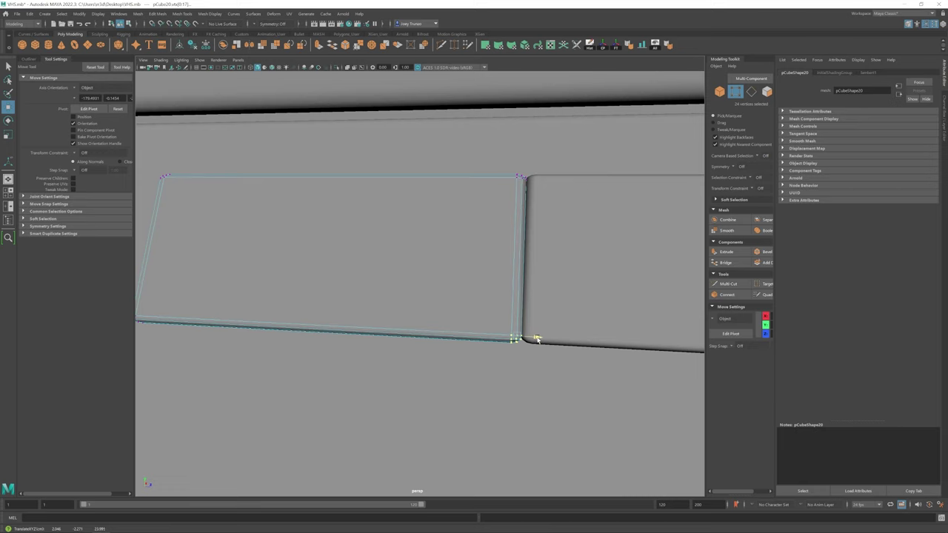
pyautogui.scroll(-8, 538, 339)
pyautogui.press('F8')
pyautogui.keyDown('alt'); pyautogui.moveTo(635, 296); pyautogui.dragTo(487, 284); pyautogui.keyUp('alt')
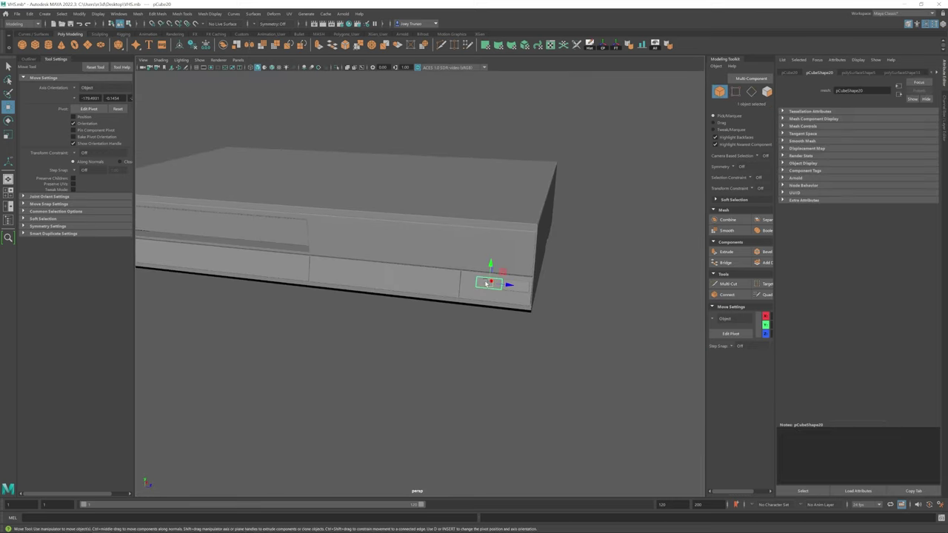
pyautogui.press('F9')
pyautogui.keyDown('alt'); pyautogui.moveTo(300, 271); pyautogui.dragTo(355, 244); pyautogui.keyUp('alt')
pyautogui.scroll(3, 391, 226)
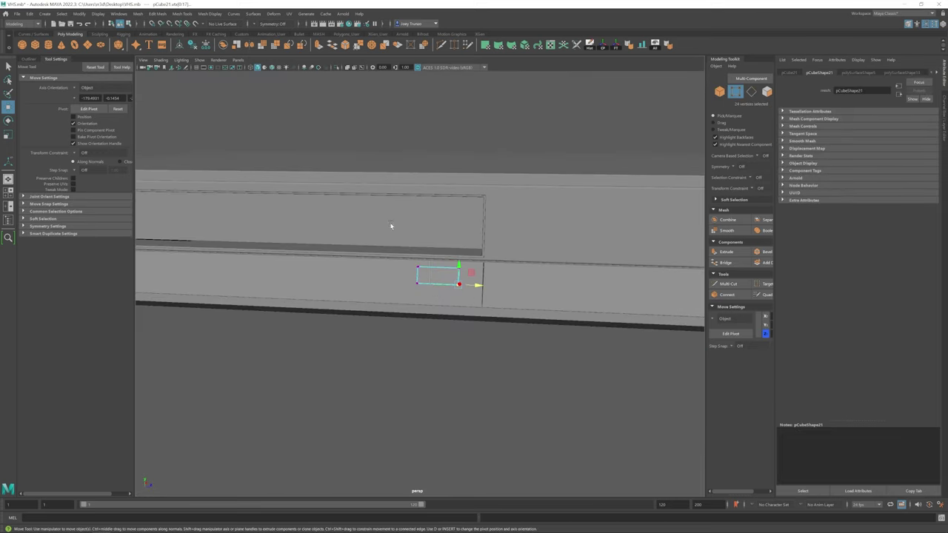
pyautogui.hotkey('ctrl', 'z')
pyautogui.hotkey('ctrl', 'z')
pyautogui.hotkey('ctrl', 'z')
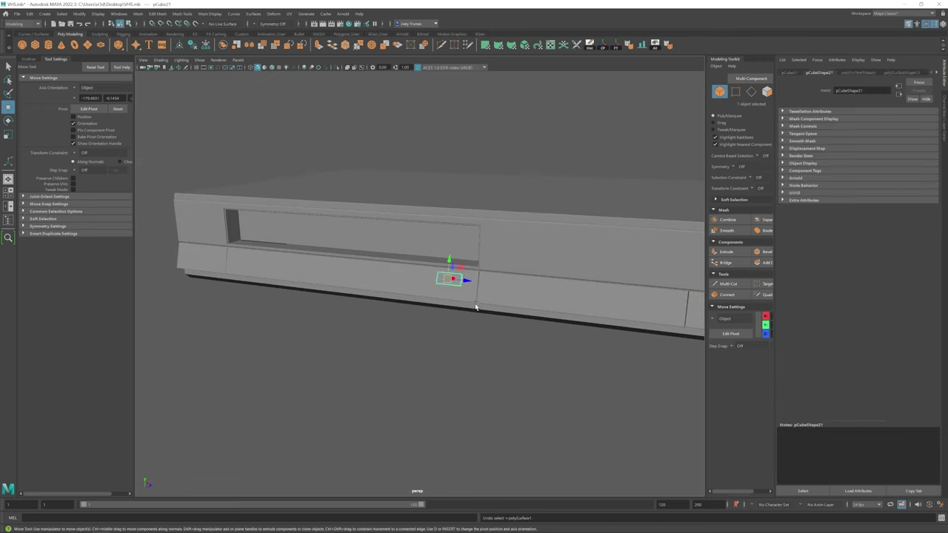
# Step: Undo the recent button edits back to an earlier front-button state
pyautogui.hotkey('ctrl', 'z')
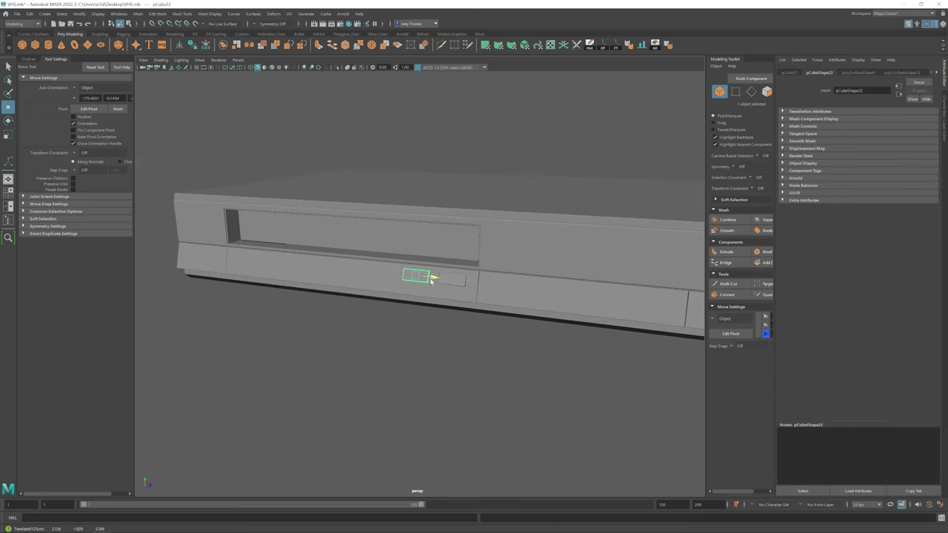
pyautogui.hotkey('ctrl', 'z')
pyautogui.hotkey('ctrl', 'z')
pyautogui.hotkey('ctrl', 'z')
pyautogui.hotkey('ctrl', 'z')
pyautogui.hotkey('ctrl', 'z')
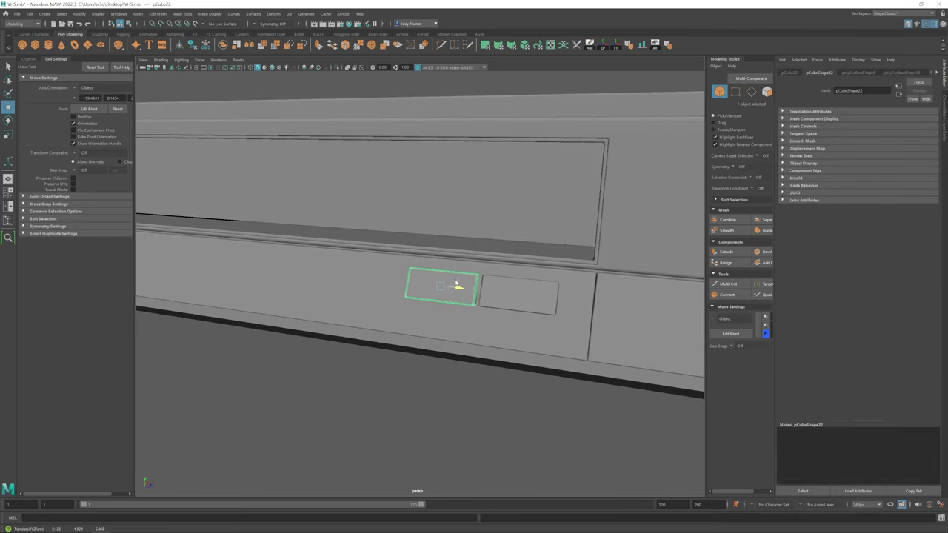
pyautogui.hotkey('ctrl', 'z')
pyautogui.hotkey('ctrl', 'z')
pyautogui.hotkey('ctrl', 'z')
pyautogui.hotkey('ctrl', 'z')
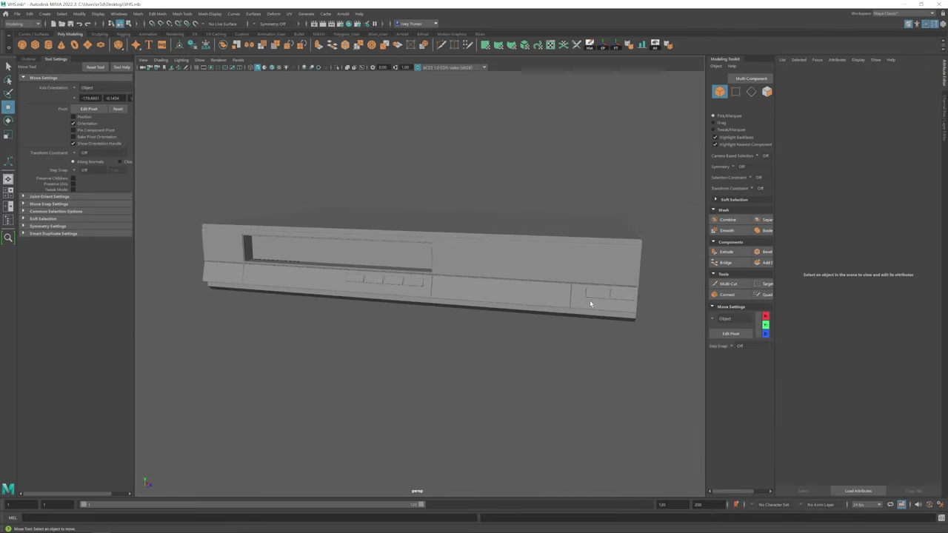
pyautogui.hotkey('ctrl', 'z')
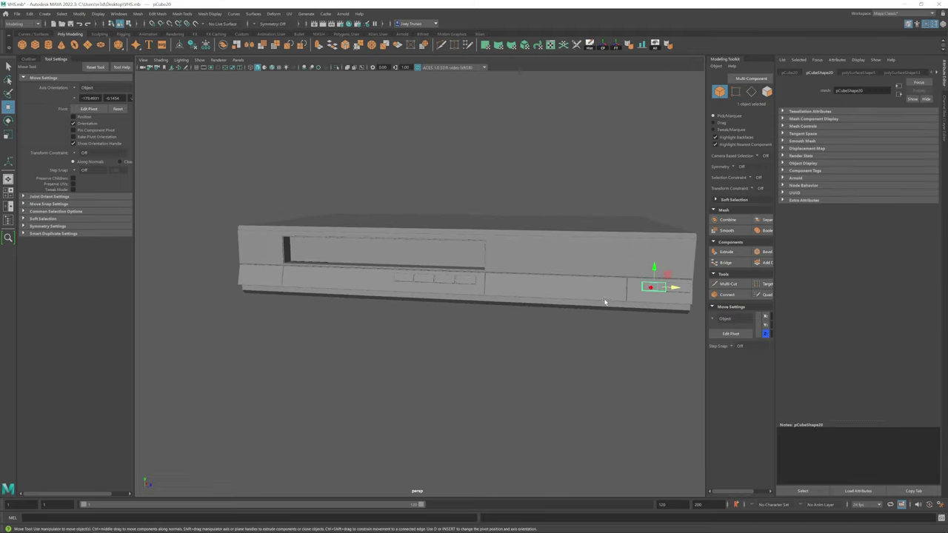
pyautogui.hotkey('ctrl', 'z')
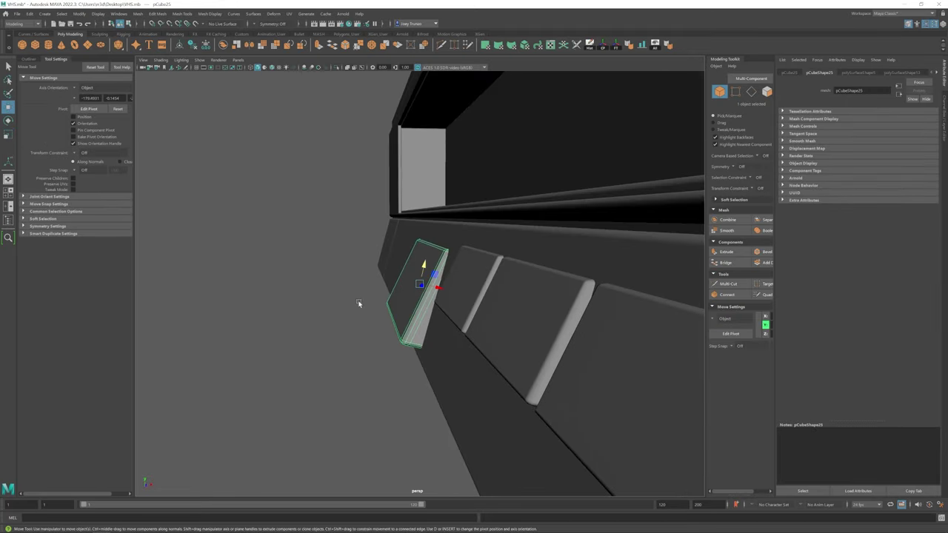
pyautogui.hotkey('ctrl', 'z')
pyautogui.hotkey('ctrl', 'z')
pyautogui.hotkey('ctrl', 'z')
pyautogui.hotkey('ctrl', 'z')
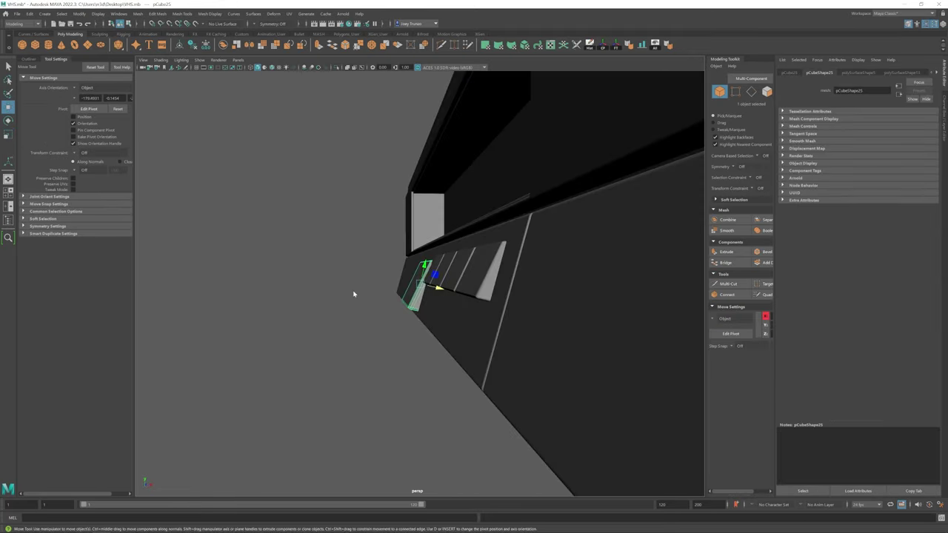
pyautogui.moveTo(358, 256); pyautogui.dragTo(398, 305)
pyautogui.hotkey('ctrl', 'z')
pyautogui.hotkey('ctrl', 'z')
pyautogui.hotkey('ctrl', 'z')
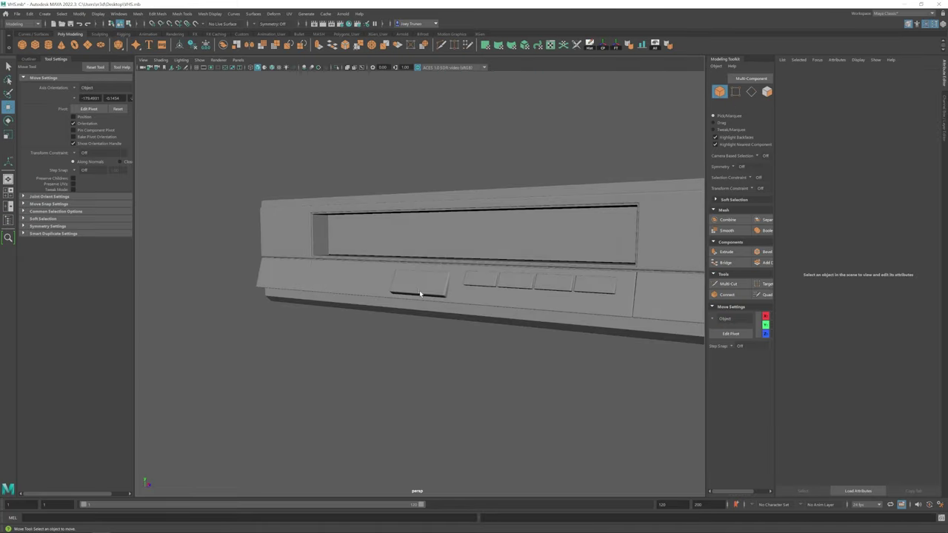
pyautogui.hotkey('ctrl', 'z')
pyautogui.hotkey('ctrl', 'z')
pyautogui.hotkey('ctrl', 'z')
pyautogui.hotkey('ctrl', 'z')
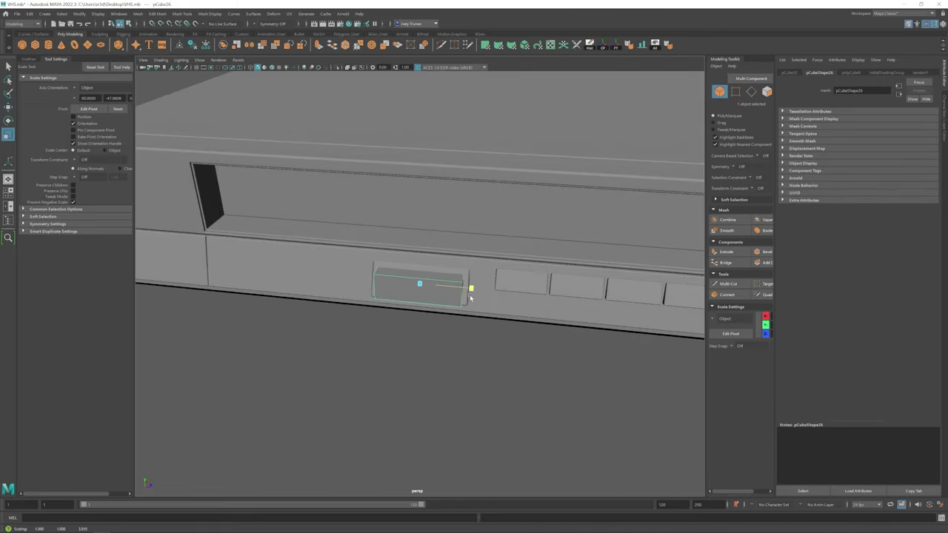
pyautogui.press('F10')
pyautogui.click(438, 267)
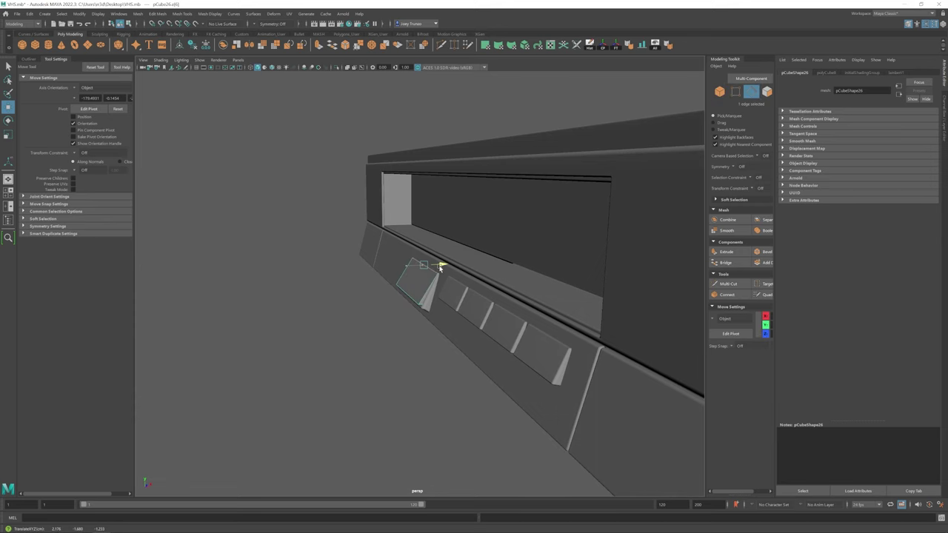
pyautogui.hotkey('ctrl', 'z')
pyautogui.hotkey('ctrl', 'z')
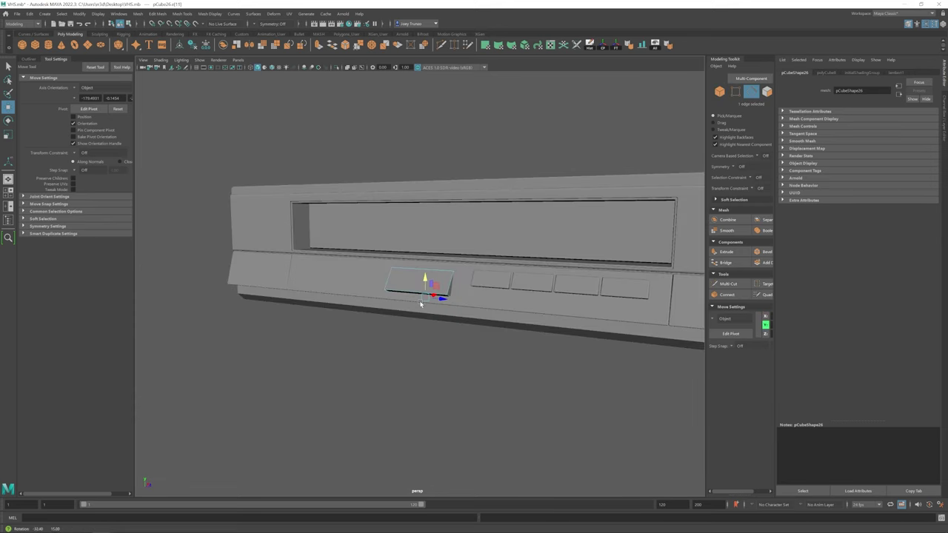
pyautogui.hotkey('ctrl', 'z')
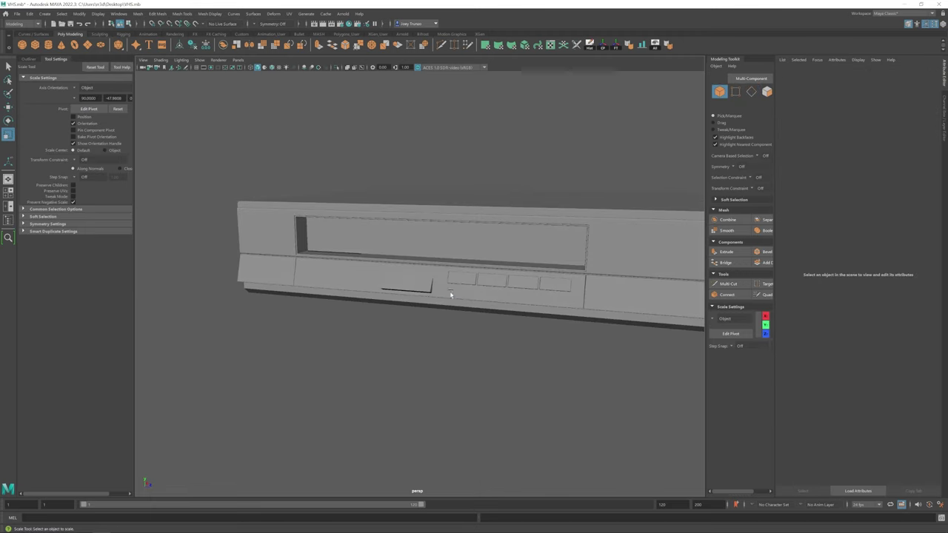
# Step: Reshape one small front button's vertices into a wider, tilted button
pyautogui.click(408, 284)
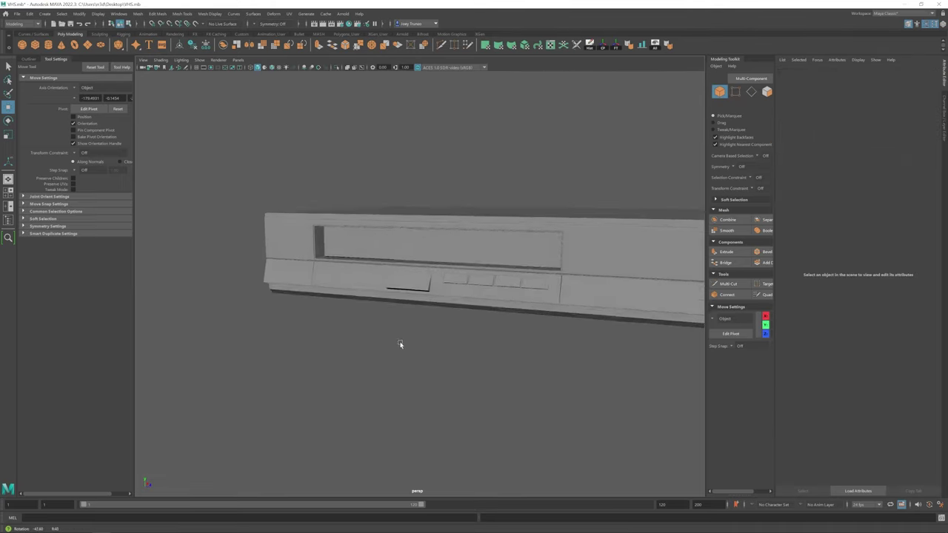
pyautogui.keyDown('alt'); pyautogui.moveTo(412, 293); pyautogui.dragTo(406, 269); pyautogui.keyUp('alt')
pyautogui.keyDown('ctrl'); pyautogui.moveTo(406, 259); pyautogui.dragTo(337, 338, button='right'); pyautogui.keyUp('ctrl')
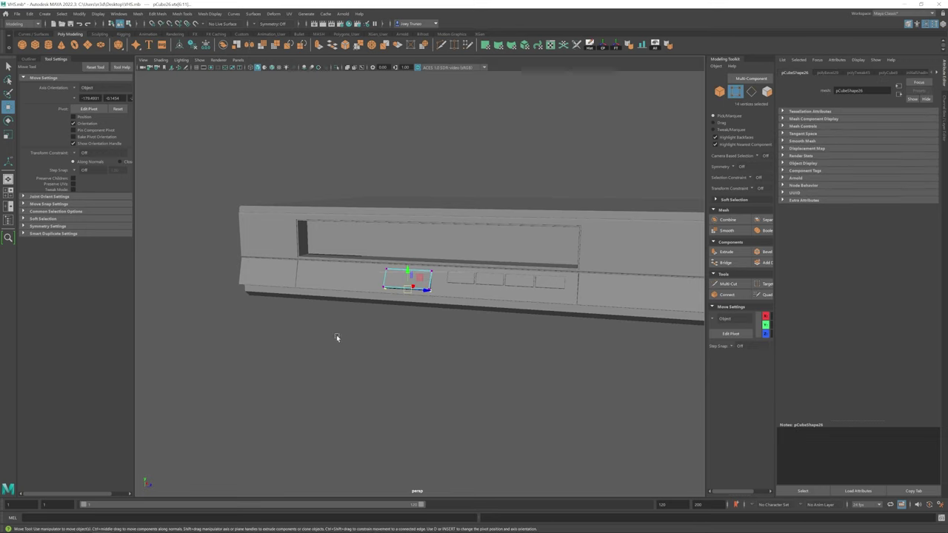
pyautogui.press('F8')
pyautogui.keyDown('alt'); pyautogui.moveTo(406, 272); pyautogui.dragTo(510, 319); pyautogui.keyUp('alt')
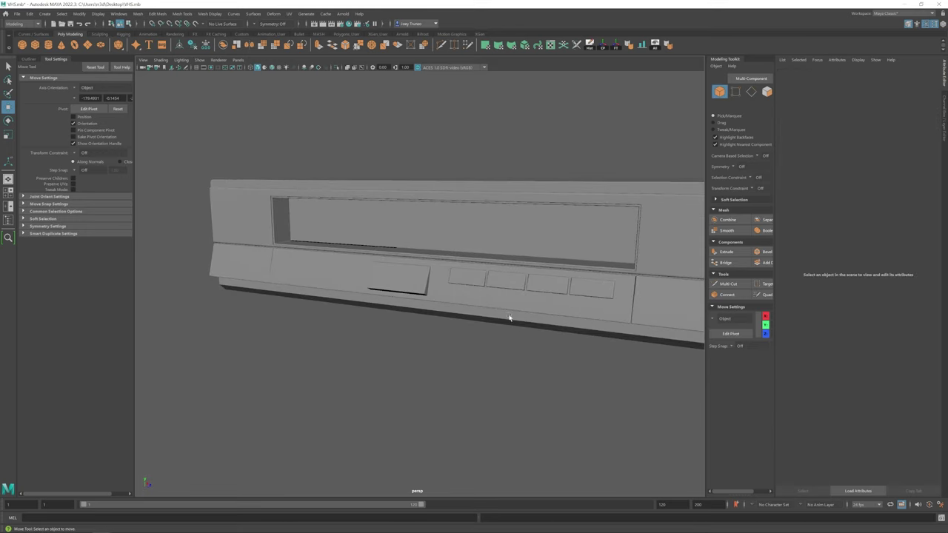
pyautogui.moveTo(582, 289); pyautogui.dragTo(423, 271)
pyautogui.moveTo(400, 273); pyautogui.dragTo(400, 266, button='right')
pyautogui.keyDown('alt'); pyautogui.moveTo(399, 267); pyautogui.dragTo(485, 289); pyautogui.keyUp('alt')
# Step: Select two front buttons and scale them
pyautogui.click(485, 288)
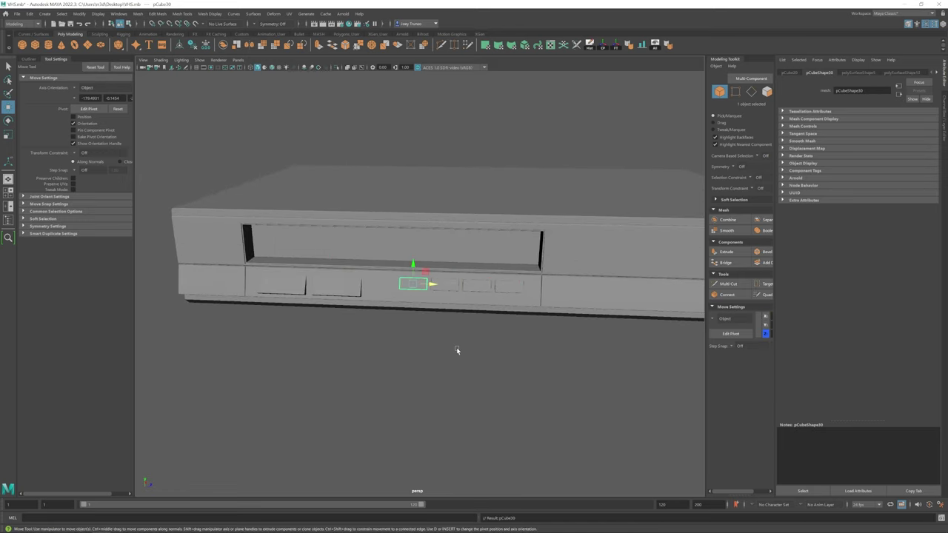
pyautogui.keyDown('alt'); pyautogui.moveTo(457, 350); pyautogui.dragTo(559, 309); pyautogui.keyUp('alt')
pyautogui.keyDown('shift'); pyautogui.click(559, 309); pyautogui.keyUp('shift')
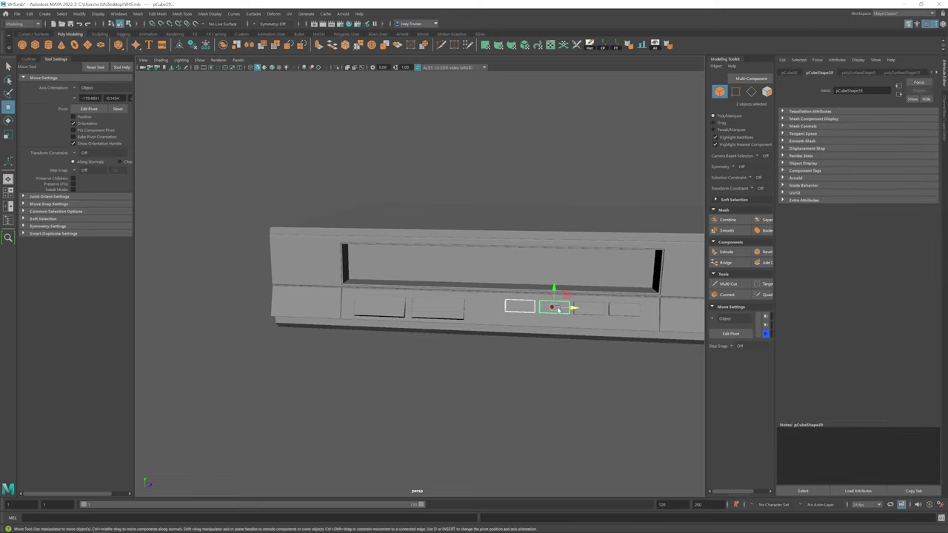
pyautogui.press('r')
pyautogui.scroll(3, 351, 286)
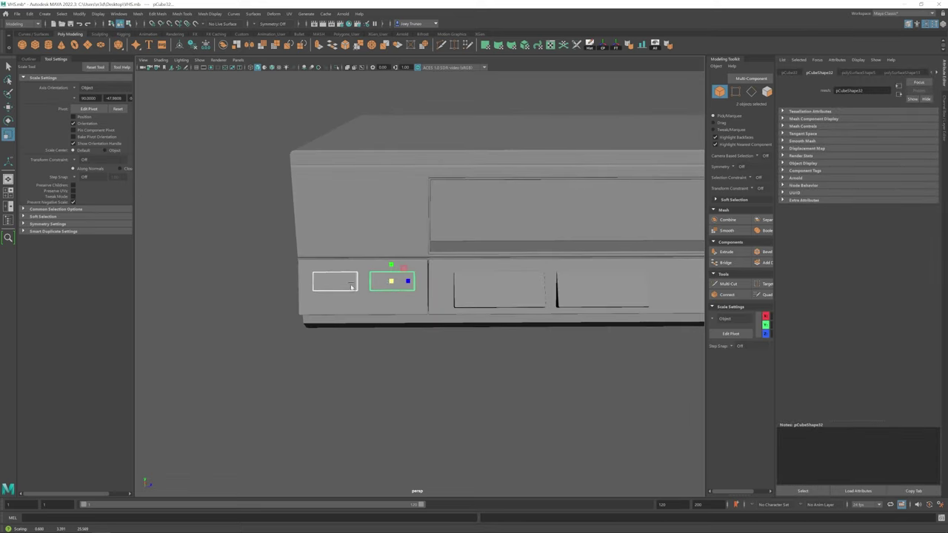
pyautogui.keyDown('alt'); pyautogui.moveTo(402, 280); pyautogui.dragTo(230, 279, button='right'); pyautogui.keyUp('alt')
pyautogui.keyDown('alt'); pyautogui.moveTo(230, 280); pyautogui.dragTo(516, 258); pyautogui.keyUp('alt')
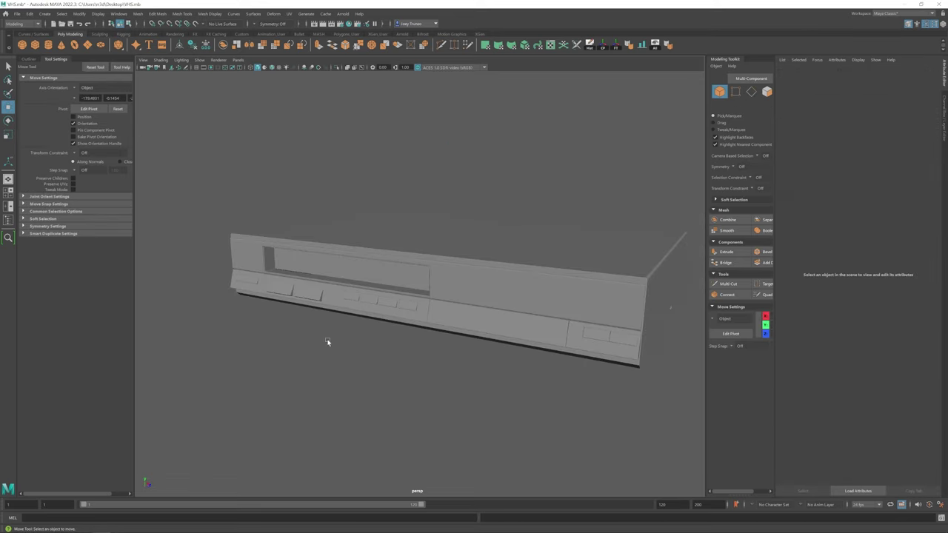
pyautogui.keyDown('alt'); pyautogui.moveTo(472, 257); pyautogui.dragTo(377, 340, button='right'); pyautogui.keyUp('alt')
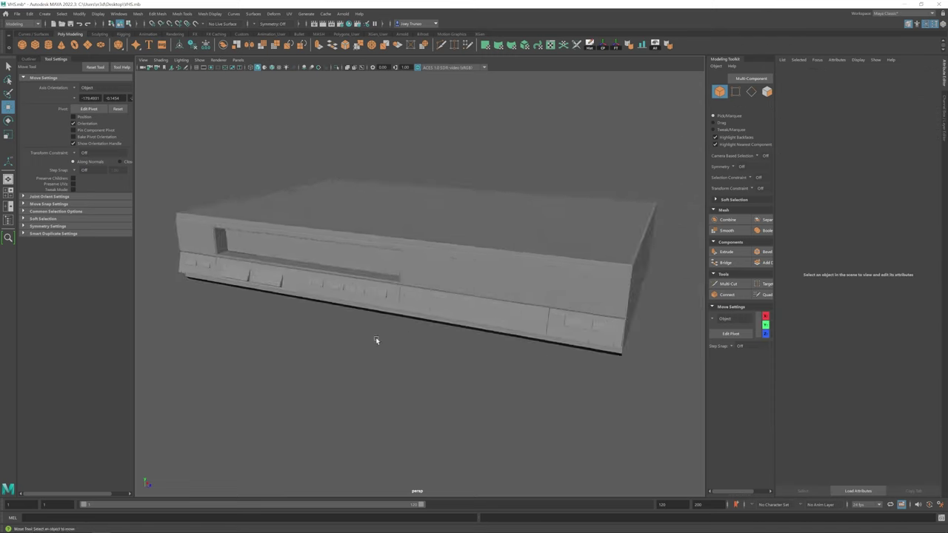
pyautogui.keyDown('alt'); pyautogui.moveTo(377, 341); pyautogui.dragTo(427, 308); pyautogui.keyUp('alt')
# Step: Undo the scale and select the rightmost small button in the row
pyautogui.hotkey('ctrl', 'z')
pyautogui.press('q')
pyautogui.keyDown('alt'); pyautogui.moveTo(427, 309); pyautogui.dragTo(368, 324, button='right'); pyautogui.keyUp('alt')
pyautogui.keyDown('alt'); pyautogui.moveTo(368, 323); pyautogui.dragTo(370, 296); pyautogui.keyUp('alt')
pyautogui.keyDown('alt'); pyautogui.moveTo(370, 297); pyautogui.dragTo(466, 290, button='right'); pyautogui.keyUp('alt')
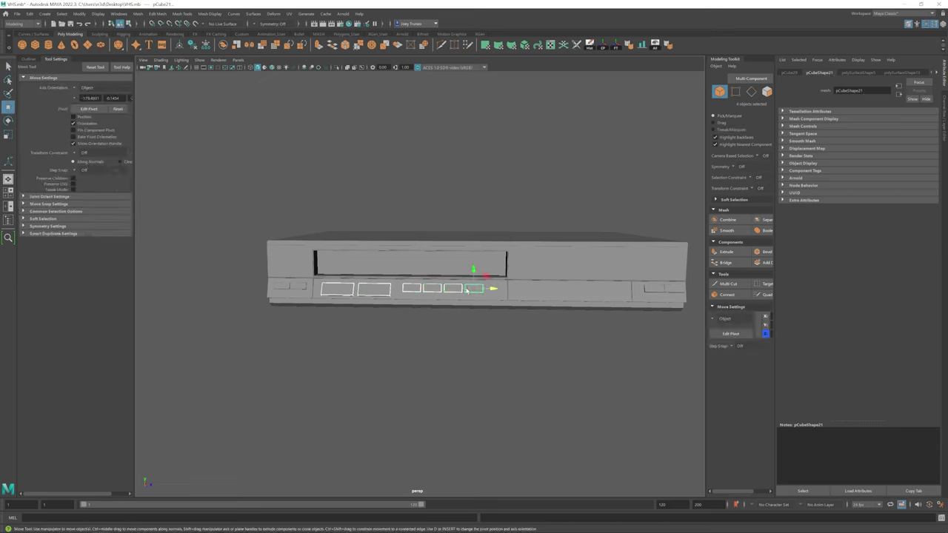
pyautogui.click(451, 334)
pyautogui.keyDown('alt'); pyautogui.moveTo(451, 334); pyautogui.dragTo(445, 329); pyautogui.keyUp('alt')
pyautogui.keyDown('alt'); pyautogui.moveTo(445, 328); pyautogui.dragTo(451, 275, button='right'); pyautogui.keyUp('alt')
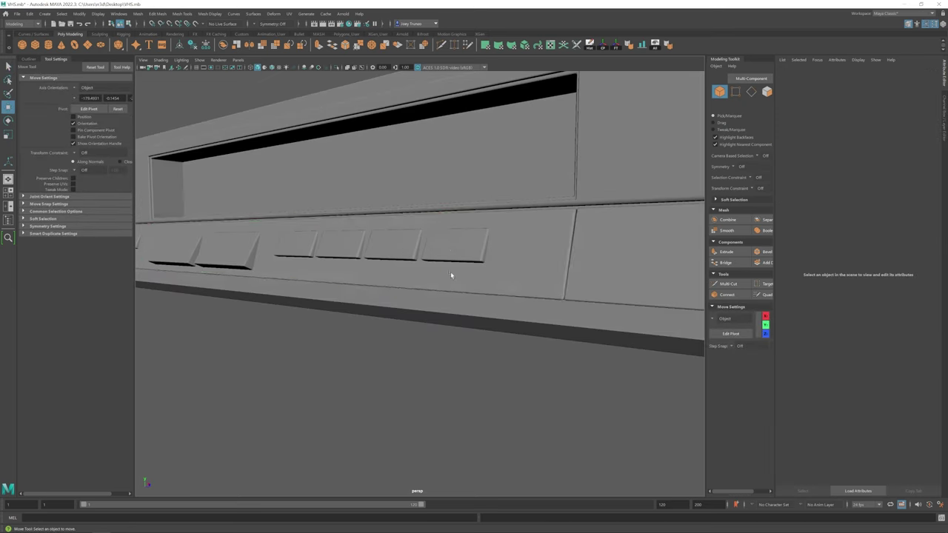
pyautogui.click(360, 248)
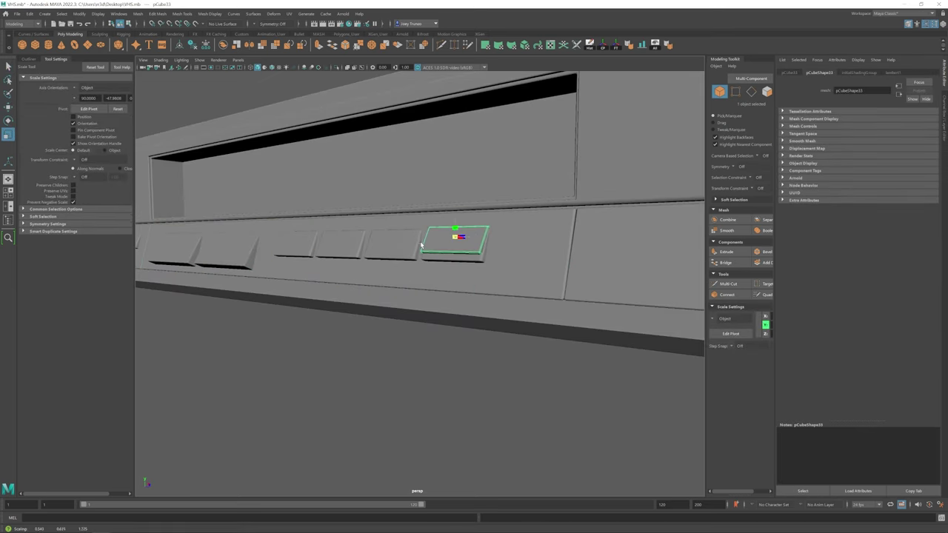
# Step: Duplicate the rightmost small button as pCube34 and ready it for scaling
pyautogui.hotkey('ctrl', 'd')
pyautogui.keyDown('alt'); pyautogui.moveTo(457, 262); pyautogui.dragTo(433, 265); pyautogui.keyUp('alt')
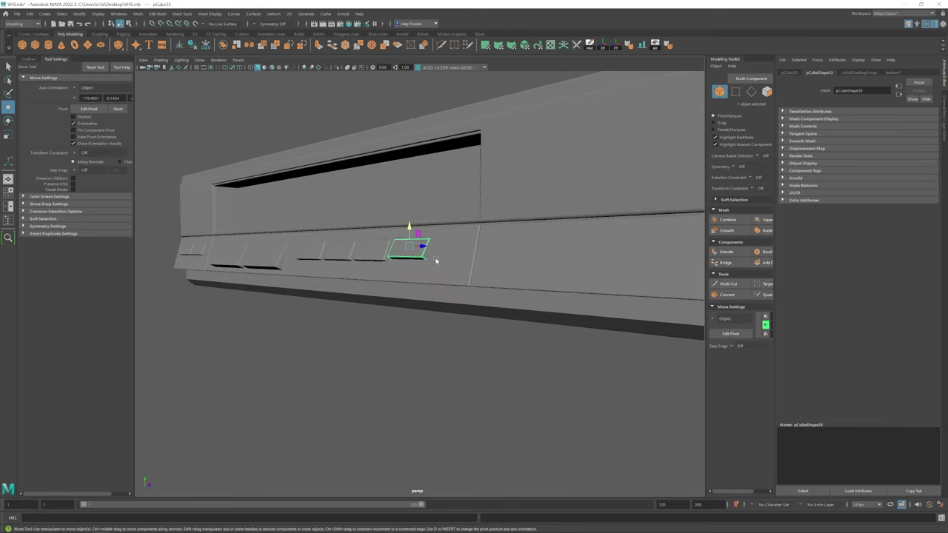
pyautogui.keyDown('alt'); pyautogui.moveTo(433, 265); pyautogui.dragTo(379, 271, button='right'); pyautogui.keyUp('alt')
pyautogui.keyDown('alt'); pyautogui.moveTo(395, 245); pyautogui.dragTo(363, 311); pyautogui.keyUp('alt')
pyautogui.press('F9')
pyautogui.press('F8')
pyautogui.keyDown('alt'); pyautogui.moveTo(363, 311); pyautogui.dragTo(474, 281, button='right'); pyautogui.keyUp('alt')
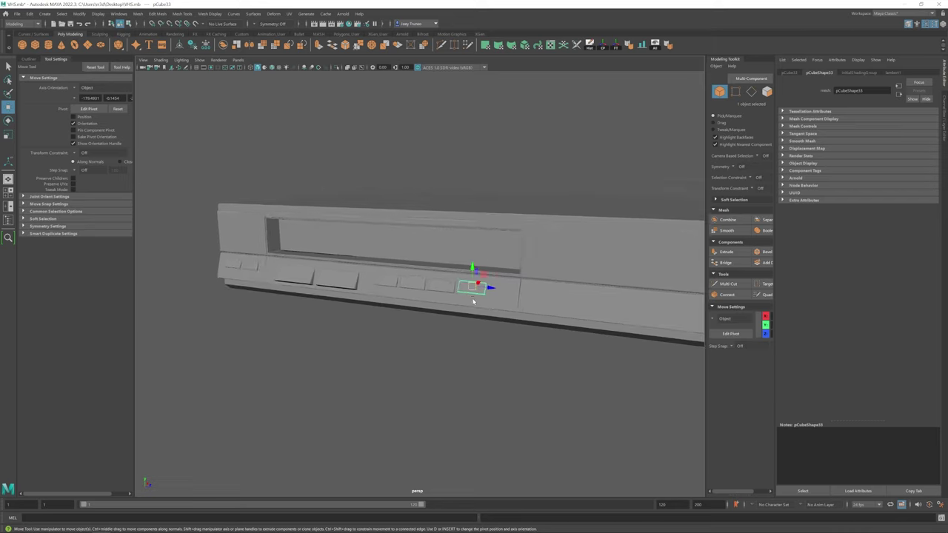
pyautogui.press('r')
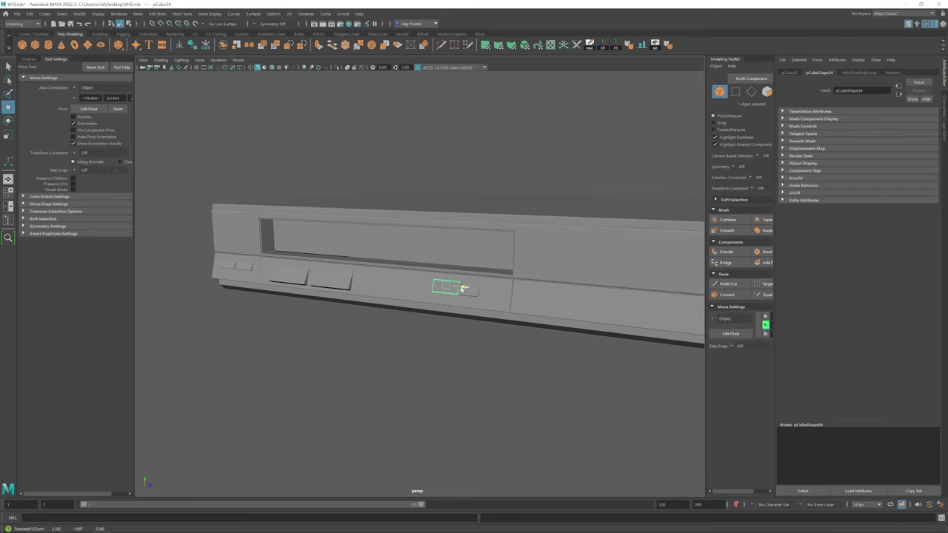
# Step: Select the VCR body and insert an edge loop on its underside
pyautogui.keyDown('alt'); pyautogui.moveTo(451, 286); pyautogui.dragTo(351, 319, button='right'); pyautogui.keyUp('alt')
pyautogui.click(449, 275)
pyautogui.keyDown('alt'); pyautogui.moveTo(352, 320); pyautogui.dragTo(485, 261); pyautogui.keyUp('alt')
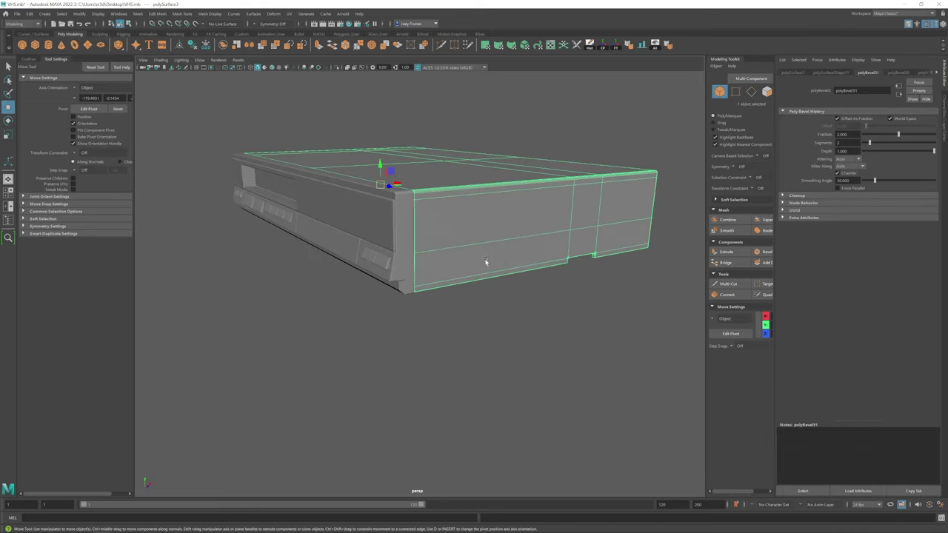
pyautogui.click(198, 71)
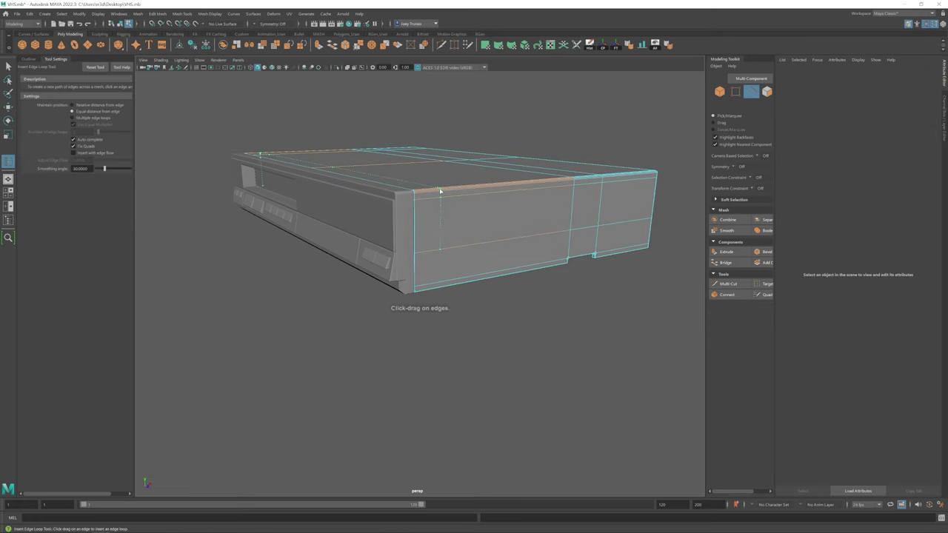
pyautogui.keyDown('alt'); pyautogui.moveTo(437, 190); pyautogui.dragTo(323, 281); pyautogui.keyUp('alt')
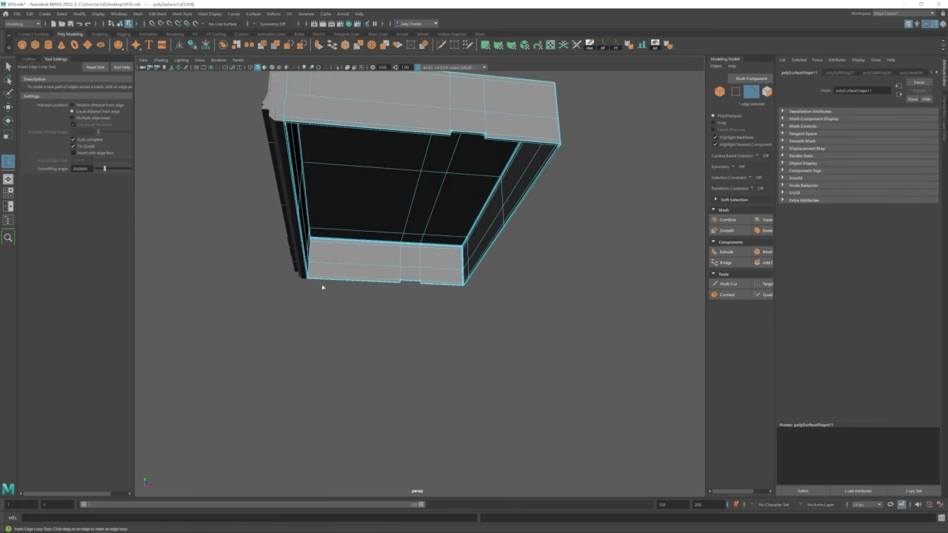
pyautogui.click(328, 240)
pyautogui.keyDown('alt'); pyautogui.moveTo(327, 241); pyautogui.dragTo(433, 236); pyautogui.keyUp('alt')
pyautogui.press('w')
# Step: Cut more edges and select the full edge loop around the casing body
pyautogui.keyDown('shift'); pyautogui.moveTo(432, 236); pyautogui.dragTo(425, 199, button='right'); pyautogui.keyUp('shift')
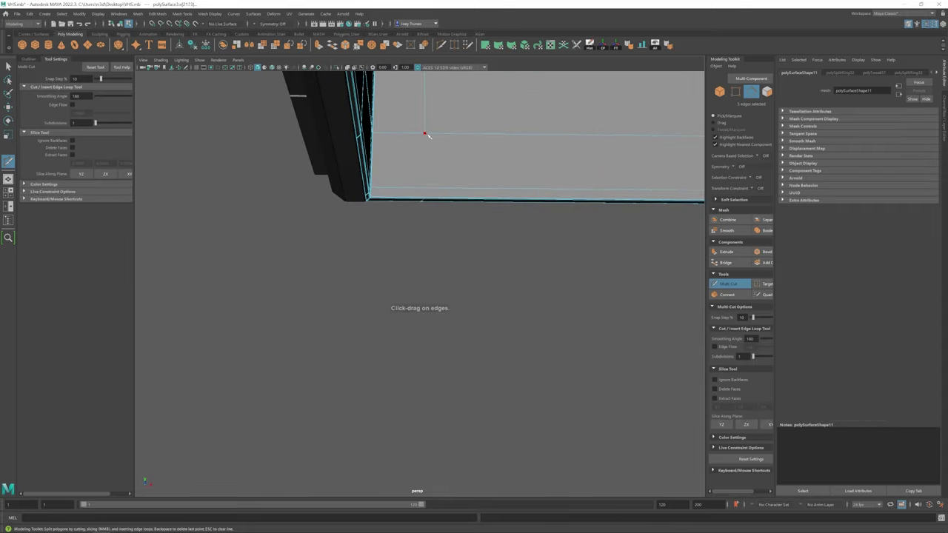
pyautogui.keyDown('alt'); pyautogui.moveTo(428, 198); pyautogui.dragTo(393, 178); pyautogui.keyUp('alt')
pyautogui.press('w')
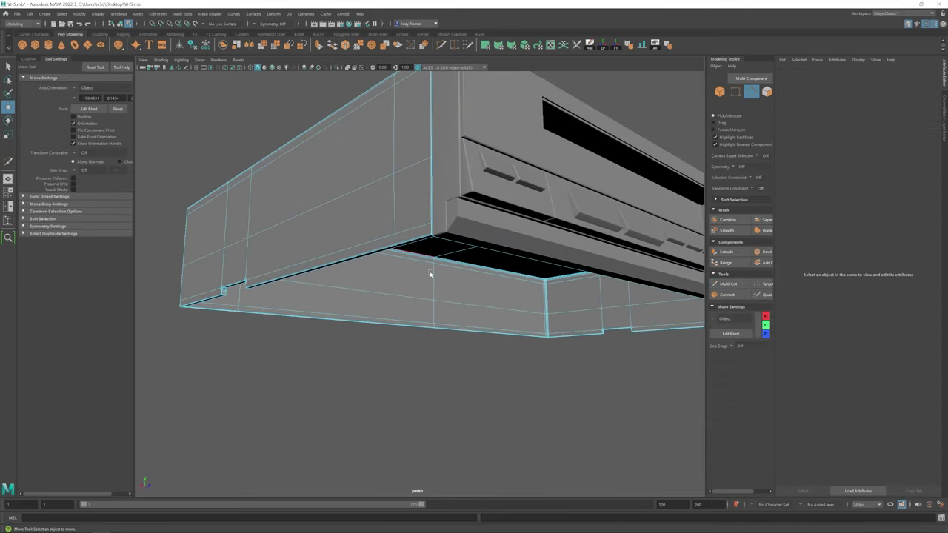
pyautogui.keyDown('alt'); pyautogui.moveTo(431, 271); pyautogui.dragTo(235, 229); pyautogui.keyUp('alt')
pyautogui.keyDown('shift'); pyautogui.moveTo(235, 229); pyautogui.dragTo(232, 195, button='right'); pyautogui.keyUp('shift')
pyautogui.keyDown('alt'); pyautogui.moveTo(215, 256); pyautogui.dragTo(444, 343); pyautogui.keyUp('alt')
pyautogui.press('q')
pyautogui.doubleClick(414, 408)
pyautogui.press('r')
pyautogui.press('w')
# Step: Insert another edge loop across the casing underside from the Mesh Tools menu
pyautogui.click(158, 14)
pyautogui.click(178, 63)
pyautogui.click(198, 70)
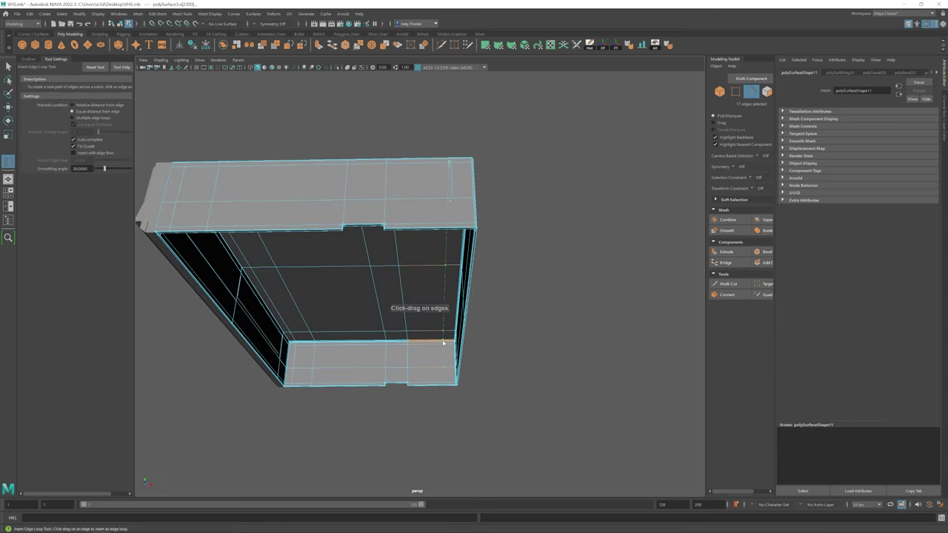
pyautogui.scroll(3, 450, 380)
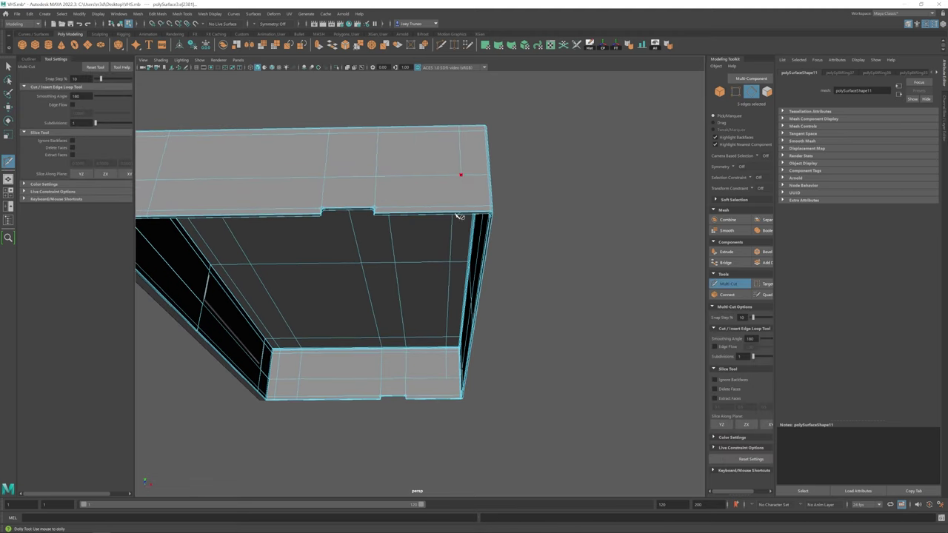
pyautogui.keyDown('shift'); pyautogui.moveTo(450, 381); pyautogui.dragTo(450, 400, button='right'); pyautogui.keyUp('shift')
pyautogui.keyDown('alt'); pyautogui.moveTo(450, 400); pyautogui.dragTo(418, 177); pyautogui.keyUp('alt')
pyautogui.keyDown('ctrl'); pyautogui.click(418, 177); pyautogui.keyUp('ctrl')
pyautogui.press('w')
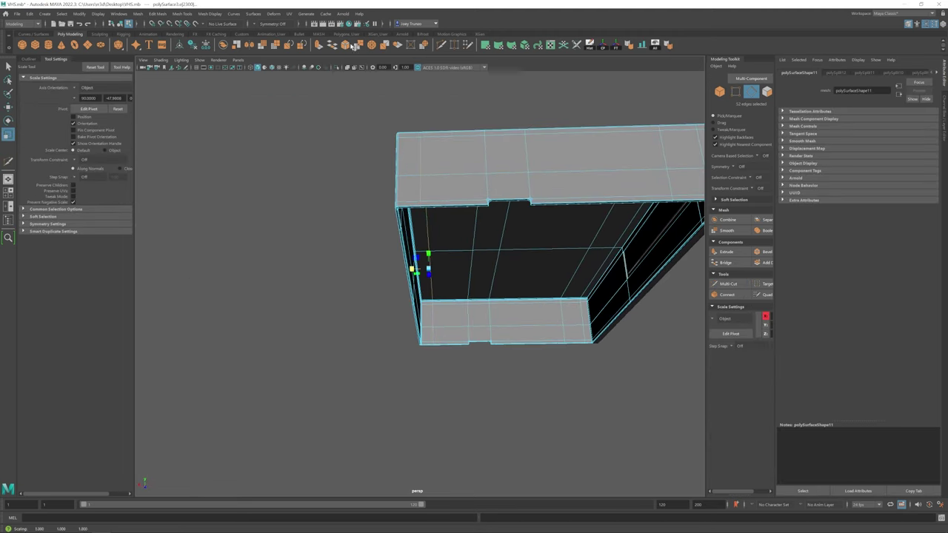
pyautogui.press('w')
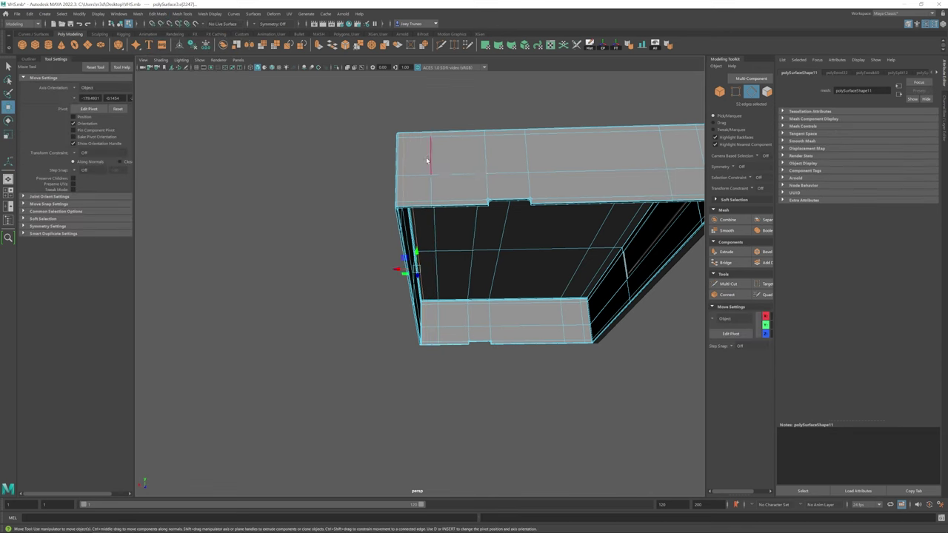
# Step: Return to object mode and clear the selection on the casing
pyautogui.keyDown('alt'); pyautogui.moveTo(426, 160); pyautogui.dragTo(524, 254); pyautogui.keyUp('alt')
pyautogui.click(673, 258)
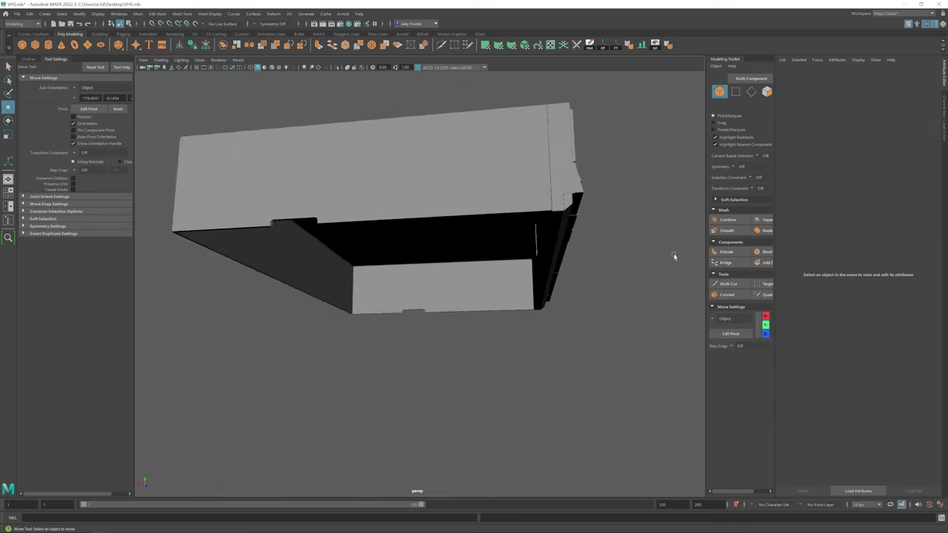
pyautogui.scroll(-5, 441, 272)
pyautogui.keyDown('alt'); pyautogui.moveTo(442, 272); pyautogui.dragTo(447, 262); pyautogui.keyUp('alt')
pyautogui.click(446, 262)
pyautogui.scroll(3, 448, 315)
# Step: Rotate the cylinder pCylinder17 about X and position it through the casing's side
pyautogui.scroll(-3, 448, 314)
pyautogui.click(296, 191)
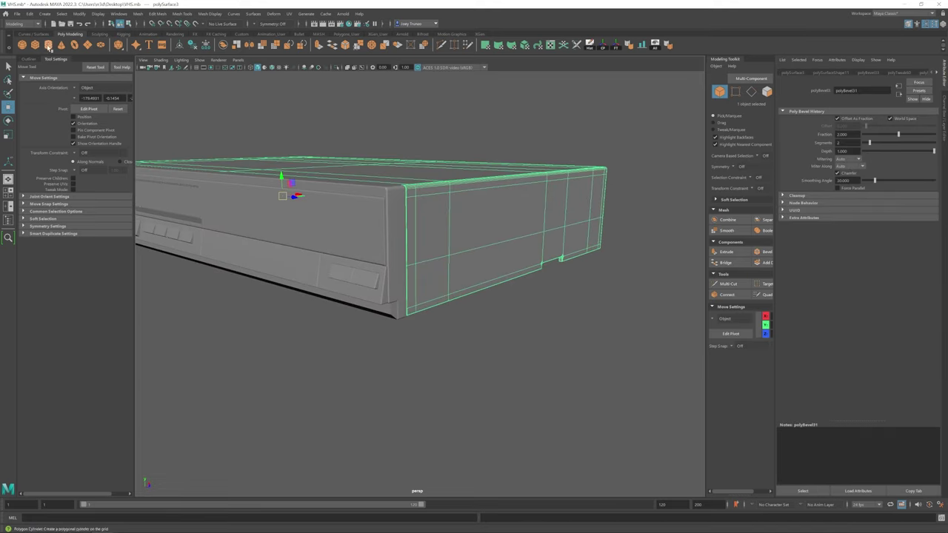
pyautogui.scroll(-2, 250, 237)
pyautogui.click(243, 237)
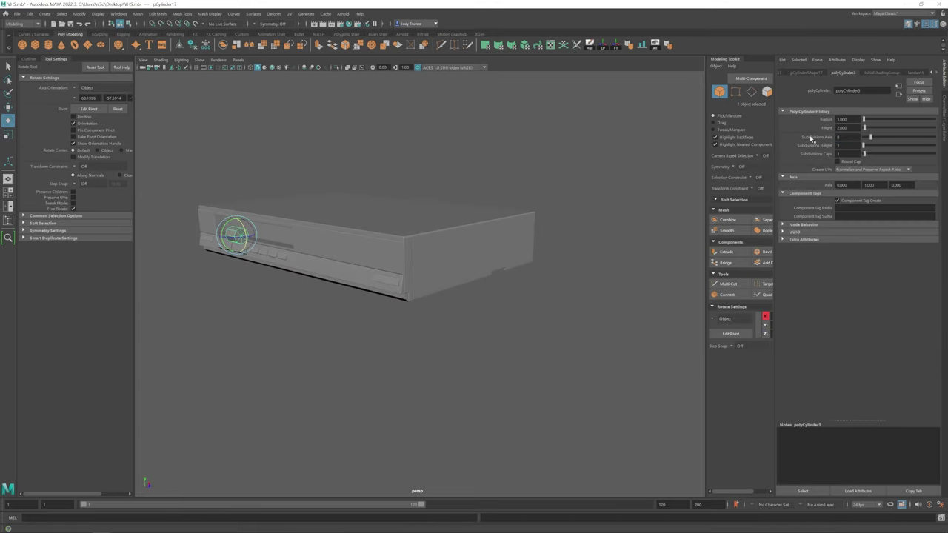
pyautogui.press('Up')
pyautogui.click(492, 251)
pyautogui.press('w')
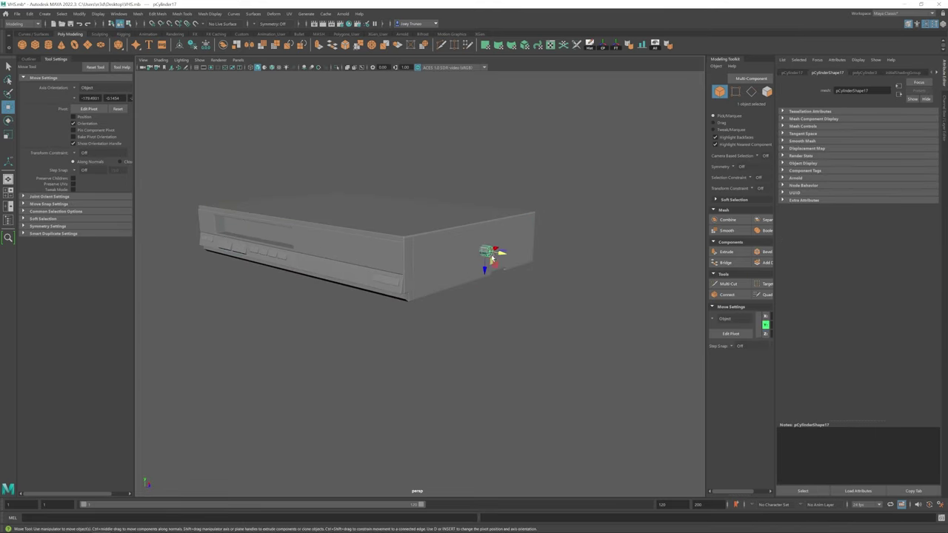
pyautogui.keyDown('alt'); pyautogui.moveTo(491, 257); pyautogui.dragTo(428, 277); pyautogui.keyUp('alt')
pyautogui.click(271, 67)
pyautogui.moveTo(474, 311)
pyautogui.keyDown('alt'); pyautogui.mouseDown()
pyautogui.moveTo(484, 323)
pyautogui.moveTo(463, 296)
pyautogui.moveTo(470, 274)
pyautogui.moveTo(429, 280)
pyautogui.moveTo(474, 296)
pyautogui.moveTo(509, 330)
pyautogui.moveTo(516, 318)
pyautogui.moveTo(448, 300)
pyautogui.mouseUp(); pyautogui.keyUp('alt')
pyautogui.keyDown('alt'); pyautogui.moveTo(594, 260); pyautogui.dragTo(415, 303); pyautogui.keyUp('alt')
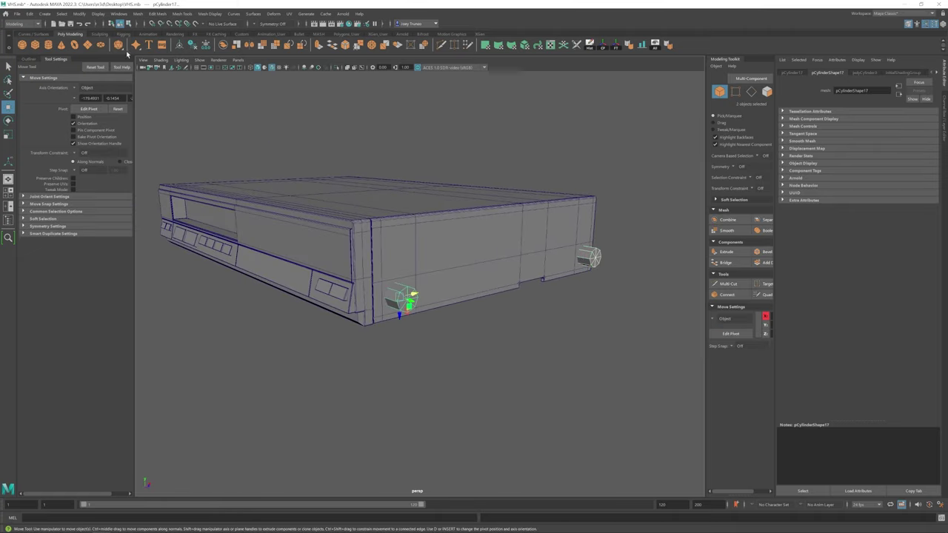
# Step: Subtract the cylinders from the casing with Booleans > Difference to cut two holes
pyautogui.click(138, 13)
pyautogui.keyDown('shift'); pyautogui.click(442, 276); pyautogui.keyUp('shift')
pyautogui.click(138, 13)
pyautogui.moveTo(178, 37)
pyautogui.click(222, 41)
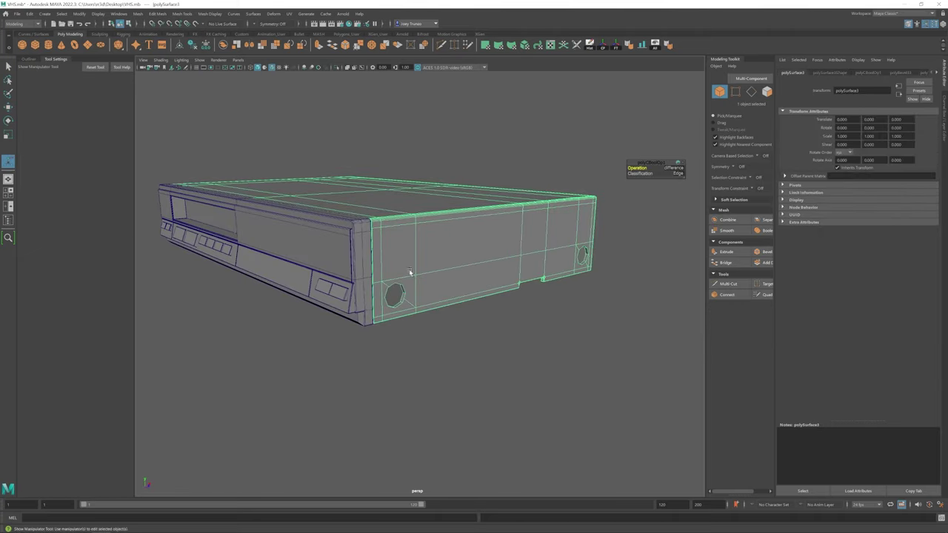
pyautogui.scroll(5, 415, 260)
pyautogui.keyDown('alt'); pyautogui.moveTo(415, 259); pyautogui.dragTo(459, 222); pyautogui.keyUp('alt')
# Step: Insert an edge loop beside one of the new side holes
pyautogui.click(183, 14)
pyautogui.click(196, 74)
pyautogui.click(427, 172)
pyautogui.keyDown('alt'); pyautogui.moveTo(427, 172); pyautogui.dragTo(490, 249); pyautogui.keyUp('alt')
# Step: Weld and cut edges linking the first side hole's corner vertices to nearby edge loops
pyautogui.press('w')
pyautogui.press('g')
pyautogui.keyDown('alt'); pyautogui.moveTo(271, 250); pyautogui.dragTo(392, 186); pyautogui.keyUp('alt')
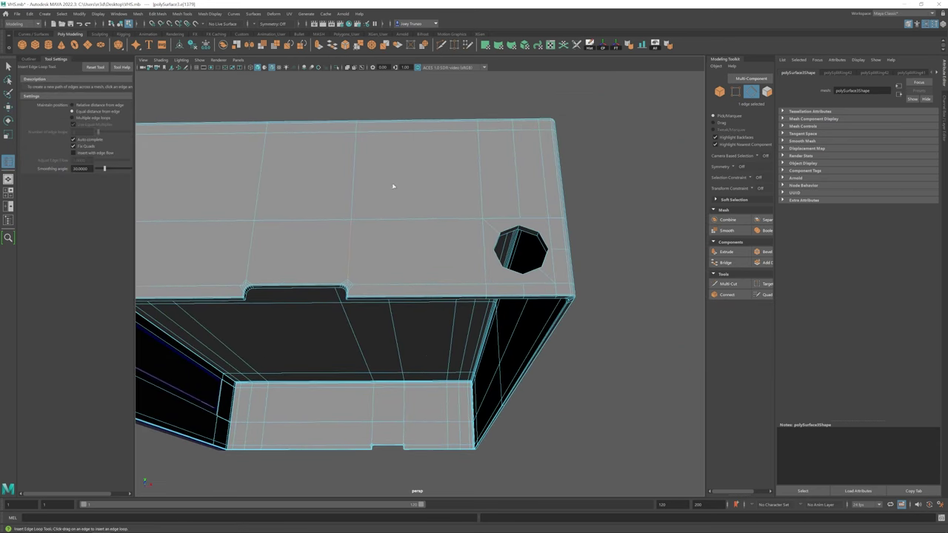
pyautogui.keyDown('shift'); pyautogui.moveTo(391, 186); pyautogui.dragTo(370, 222, button='right'); pyautogui.keyUp('shift')
pyautogui.keyDown('alt'); pyautogui.moveTo(370, 222); pyautogui.dragTo(420, 252); pyautogui.keyUp('alt')
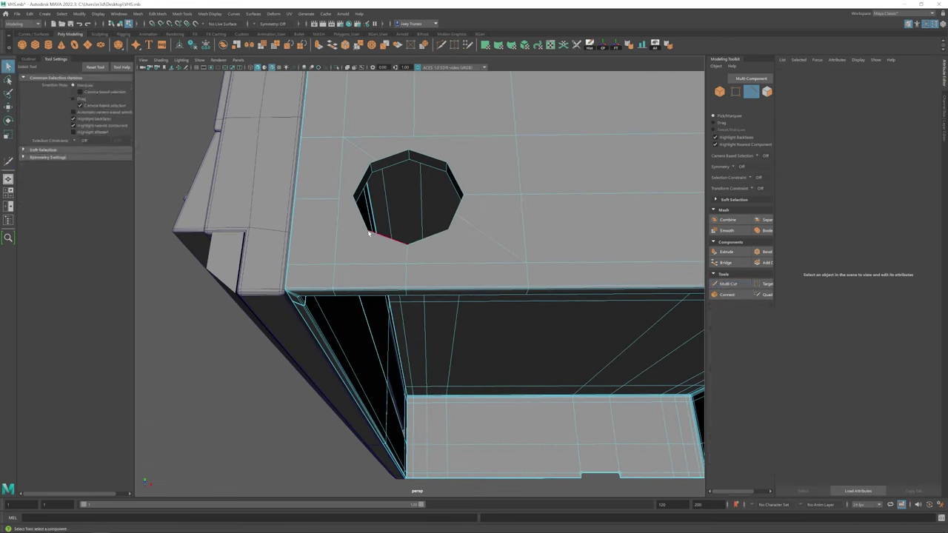
pyautogui.keyDown('shift'); pyautogui.moveTo(518, 135); pyautogui.dragTo(377, 164, button='right'); pyautogui.keyUp('shift')
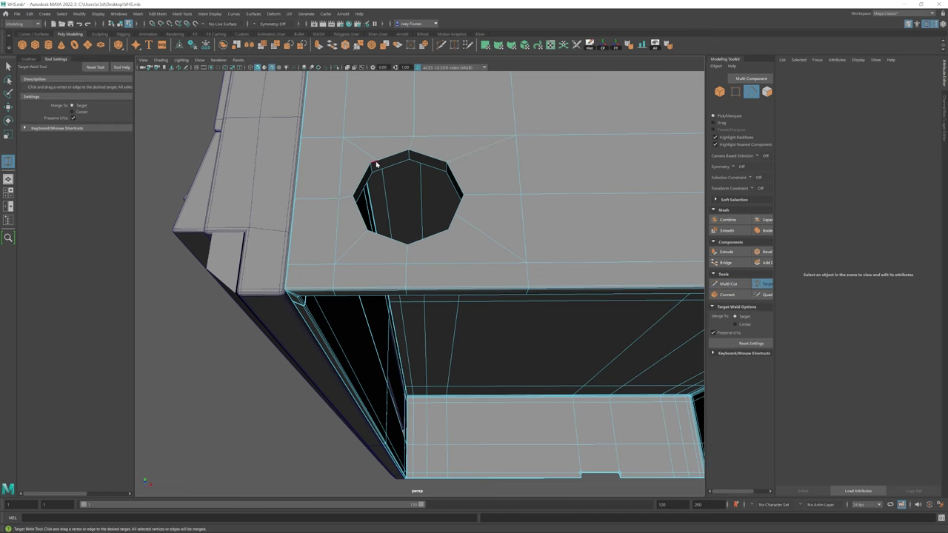
pyautogui.keyDown('alt'); pyautogui.moveTo(480, 188); pyautogui.dragTo(358, 198); pyautogui.keyUp('alt')
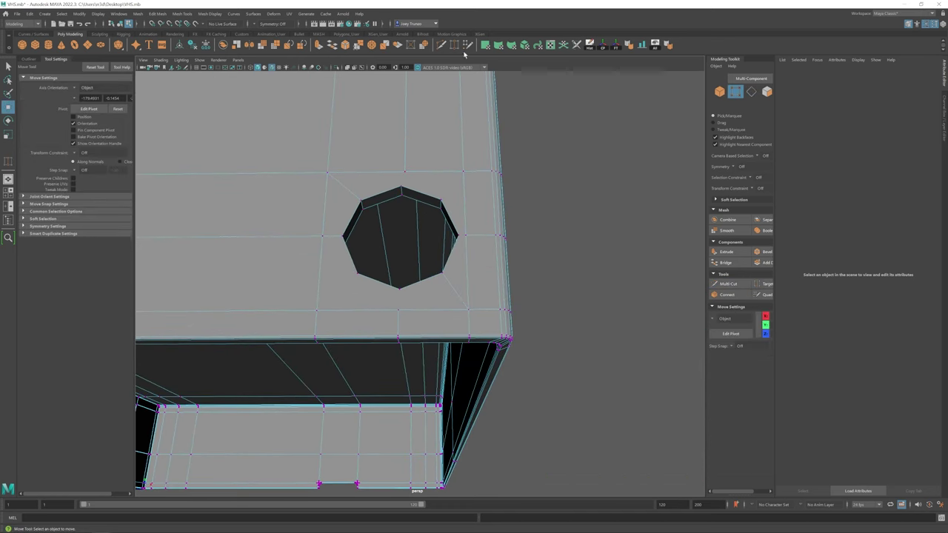
pyautogui.keyDown('shift'); pyautogui.moveTo(426, 159); pyautogui.dragTo(404, 185, button='right'); pyautogui.keyUp('shift')
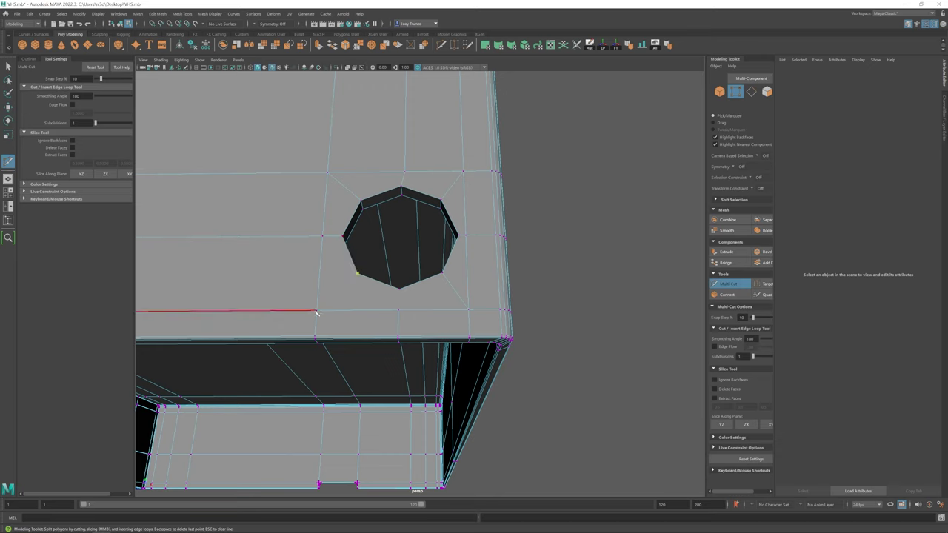
pyautogui.keyDown('alt'); pyautogui.moveTo(396, 311); pyautogui.dragTo(451, 281); pyautogui.keyUp('alt')
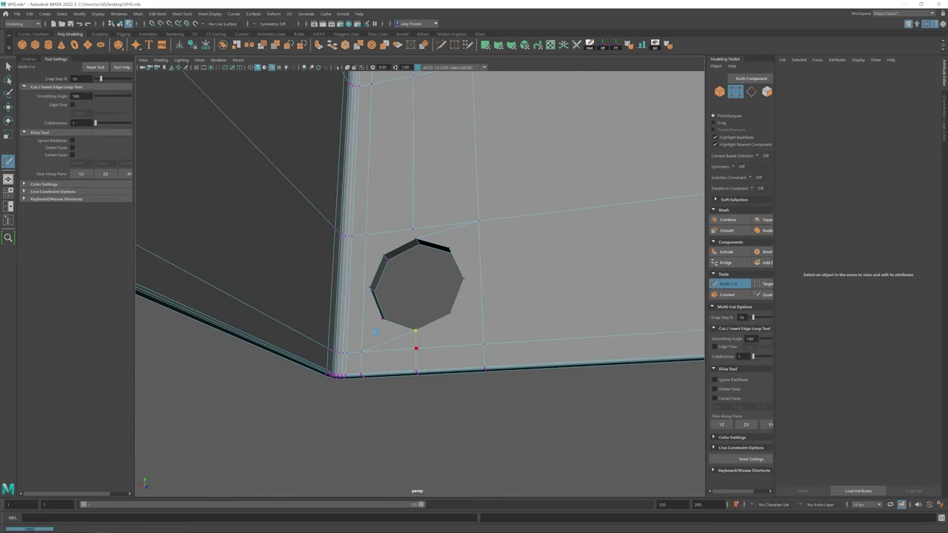
# Step: Multi-Cut further edges from the remaining hole vertices out to the panel's edges
pyautogui.press('Escape')
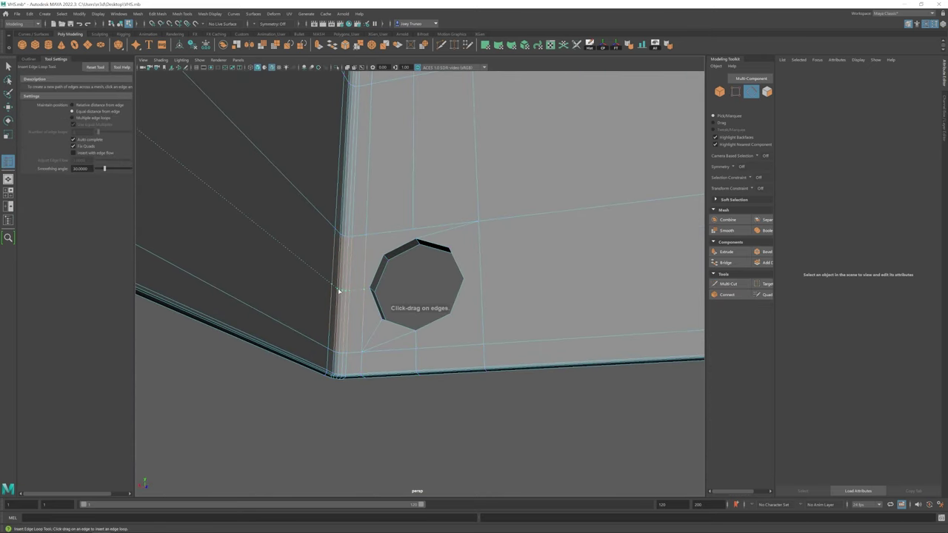
pyautogui.press('F10')
pyautogui.press('q')
pyautogui.hotkey('ctrl', 'shift', 'x')
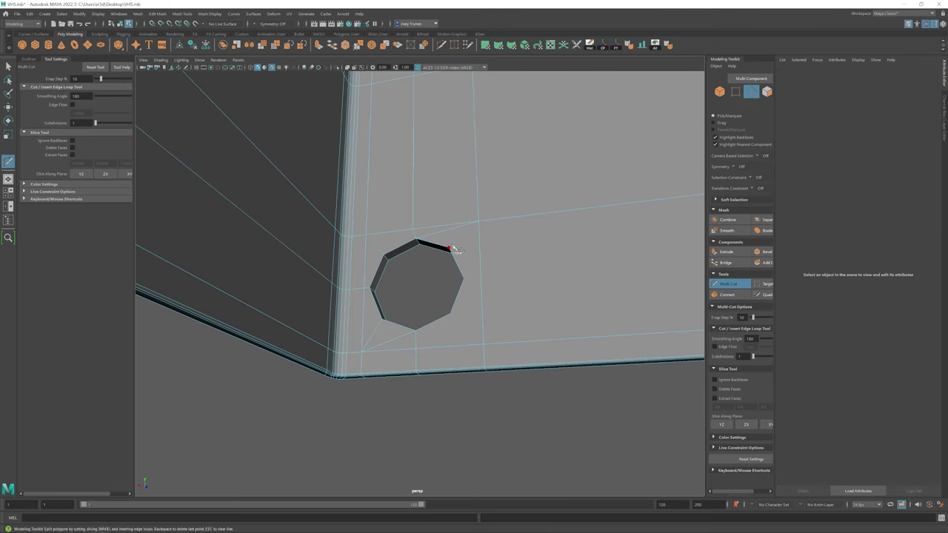
pyautogui.keyDown('alt'); pyautogui.moveTo(451, 317); pyautogui.dragTo(334, 288); pyautogui.keyUp('alt')
pyautogui.press('w')
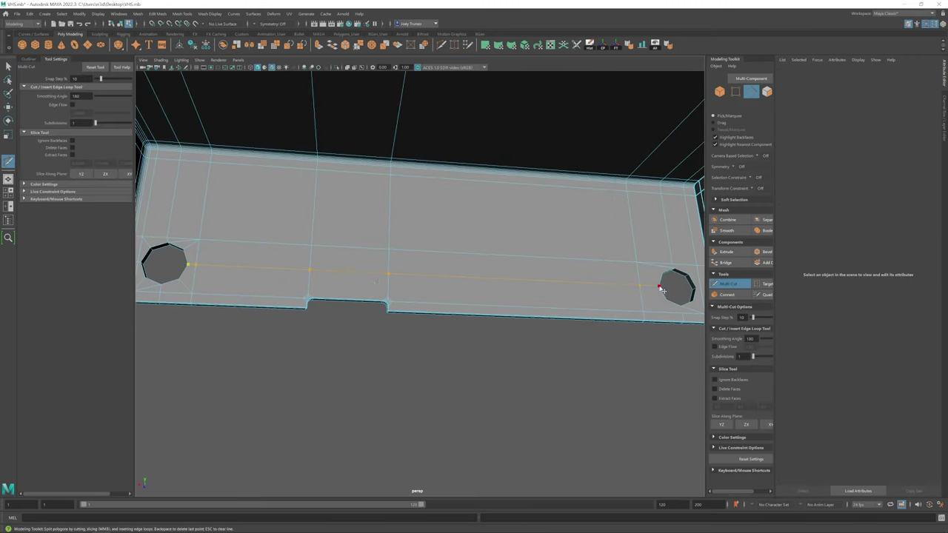
pyautogui.scroll(3, 339, 243)
pyautogui.keyDown('alt'); pyautogui.moveTo(257, 260); pyautogui.dragTo(459, 306); pyautogui.keyUp('alt')
pyautogui.press('q')
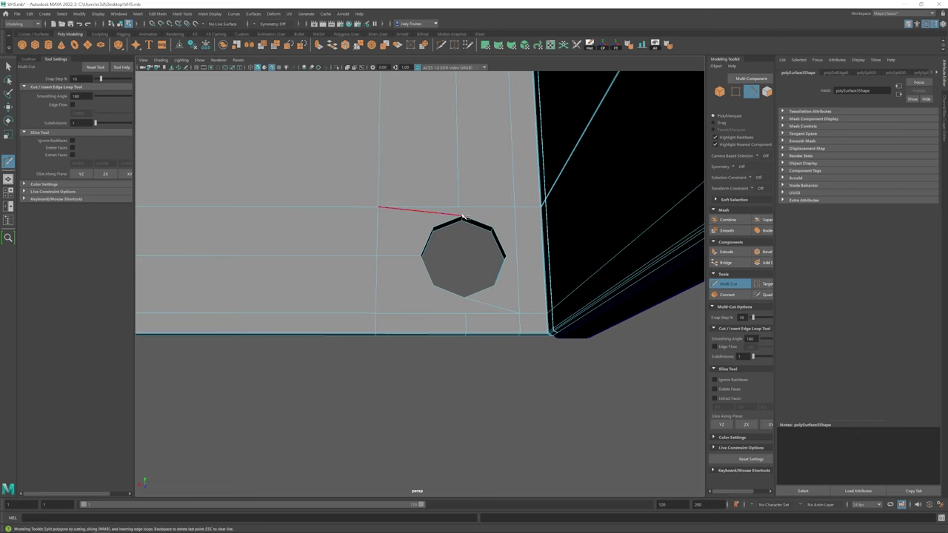
pyautogui.hotkey('ctrl', 'shift', 'x')
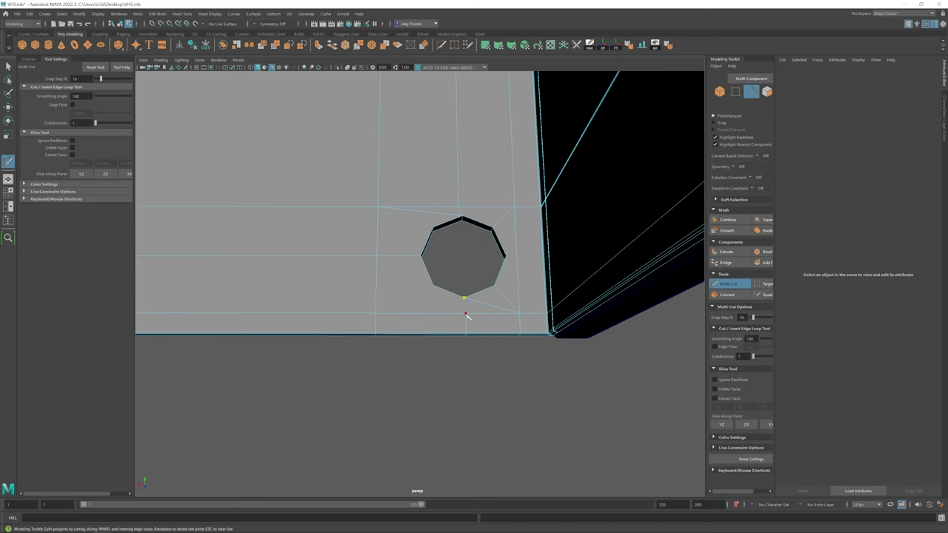
# Step: Insert an edge loop near the side hole and adjust its position
pyautogui.click(182, 13)
pyautogui.keyDown('alt'); pyautogui.moveTo(447, 254); pyautogui.dragTo(365, 256); pyautogui.keyUp('alt')
pyautogui.click(194, 74)
pyautogui.press('w')
pyautogui.scroll(3, 466, 292)
pyautogui.scroll(-6, 422, 261)
pyautogui.scroll(6, 479, 266)
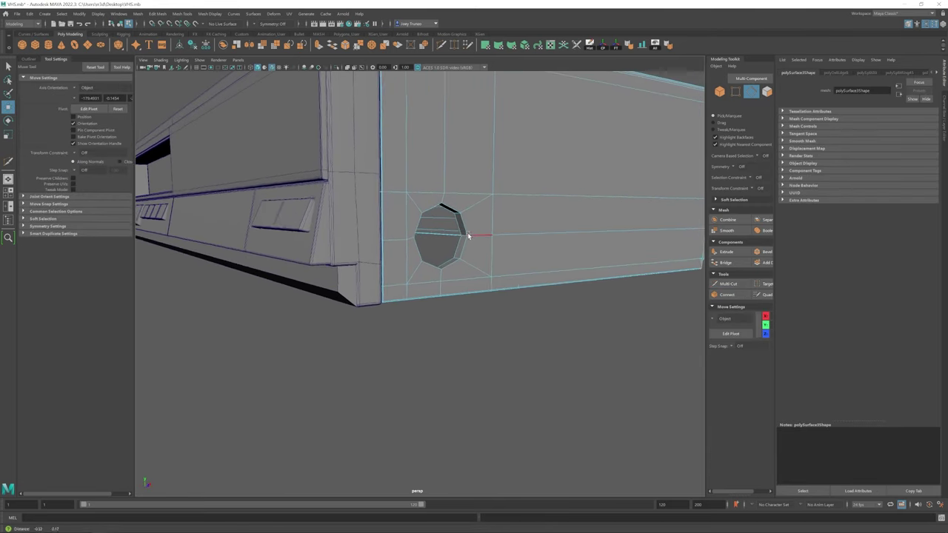
# Step: Delete the faces inside the hole and extrude its border edges inward for depth
pyautogui.press('F11')
pyautogui.doubleClick(559, 243)
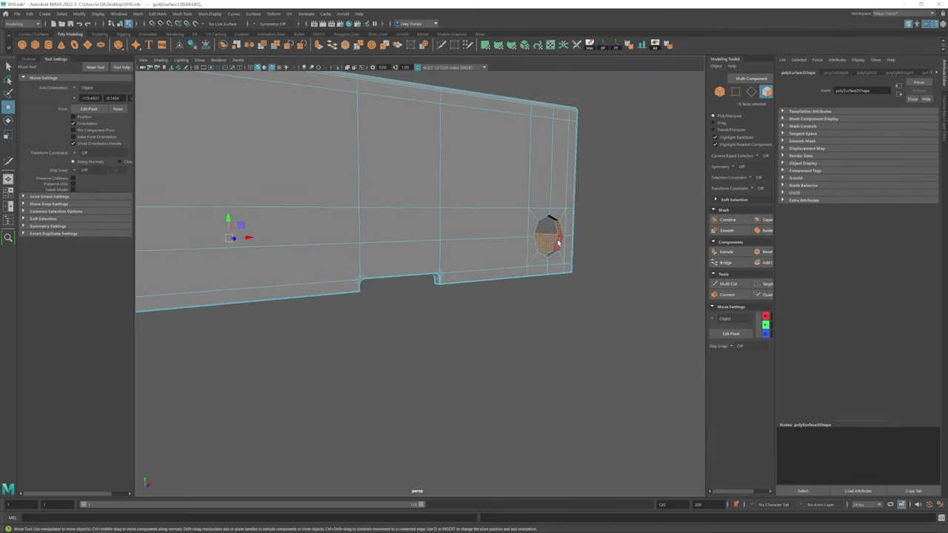
pyautogui.press('Delete')
pyautogui.keyDown('alt'); pyautogui.moveTo(558, 231); pyautogui.dragTo(482, 259); pyautogui.keyUp('alt')
pyautogui.doubleClick(358, 271)
pyautogui.hotkey('ctrl', 'e')
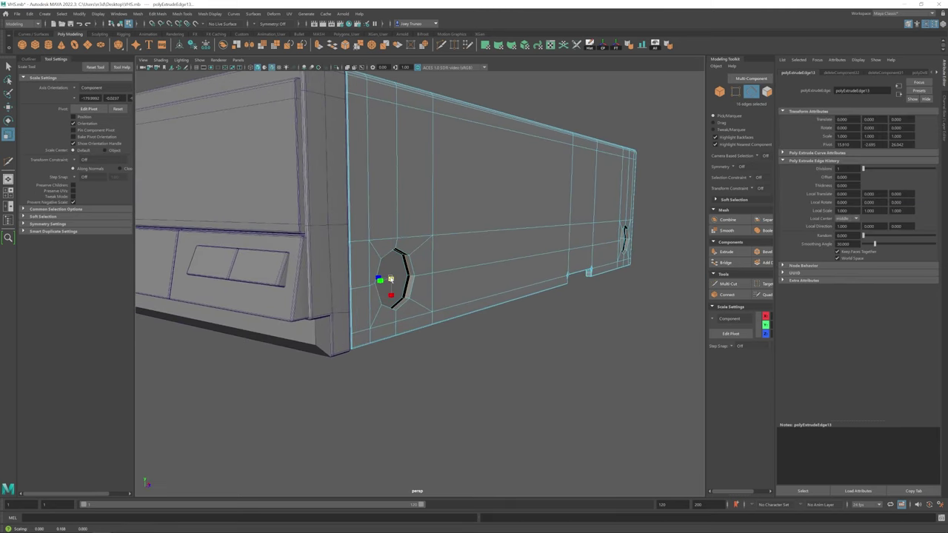
pyautogui.keyDown('alt'); pyautogui.moveTo(390, 278); pyautogui.dragTo(604, 254); pyautogui.keyUp('alt')
# Step: Tidy the hole's vertices with Move and select an edge beside the hole
pyautogui.press('w')
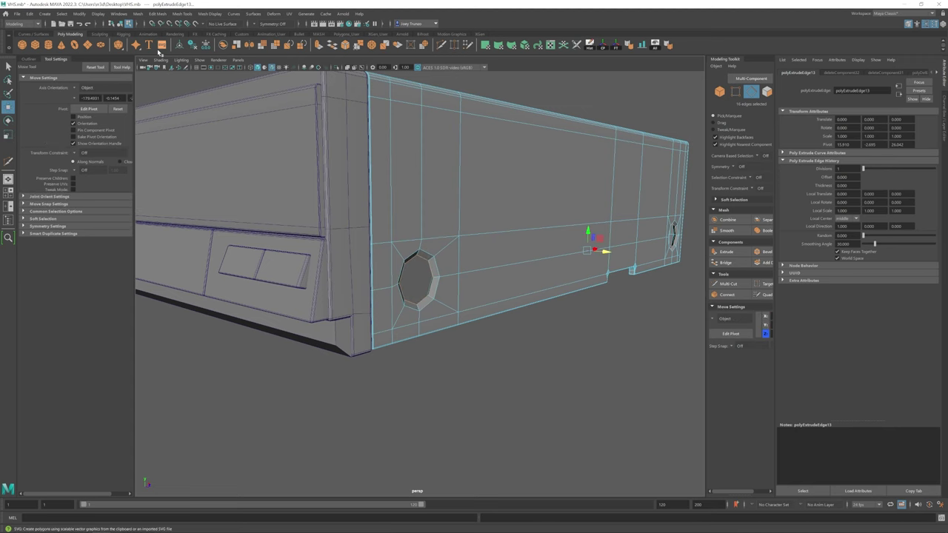
pyautogui.keyDown('alt'); pyautogui.moveTo(364, 99); pyautogui.dragTo(415, 251); pyautogui.keyUp('alt')
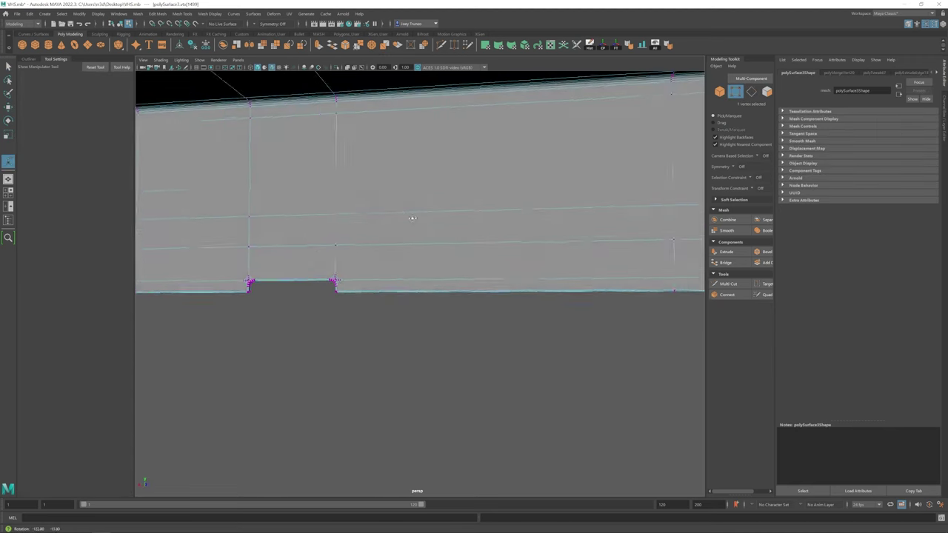
pyautogui.press('w')
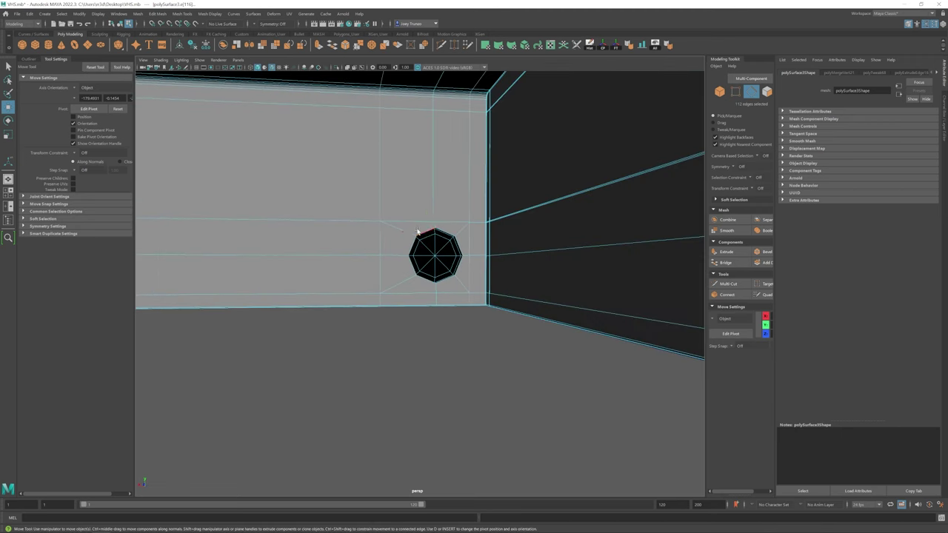
pyautogui.press('q')
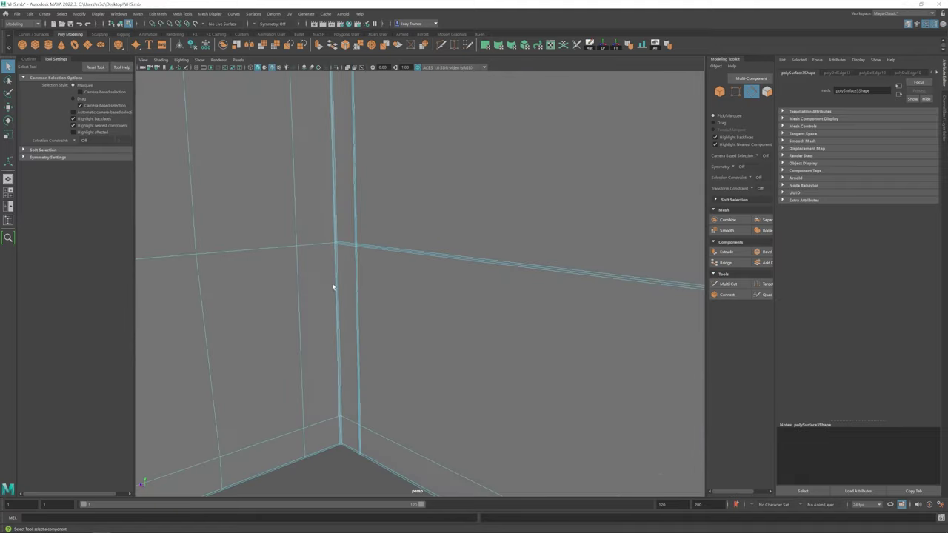
pyautogui.click(362, 268)
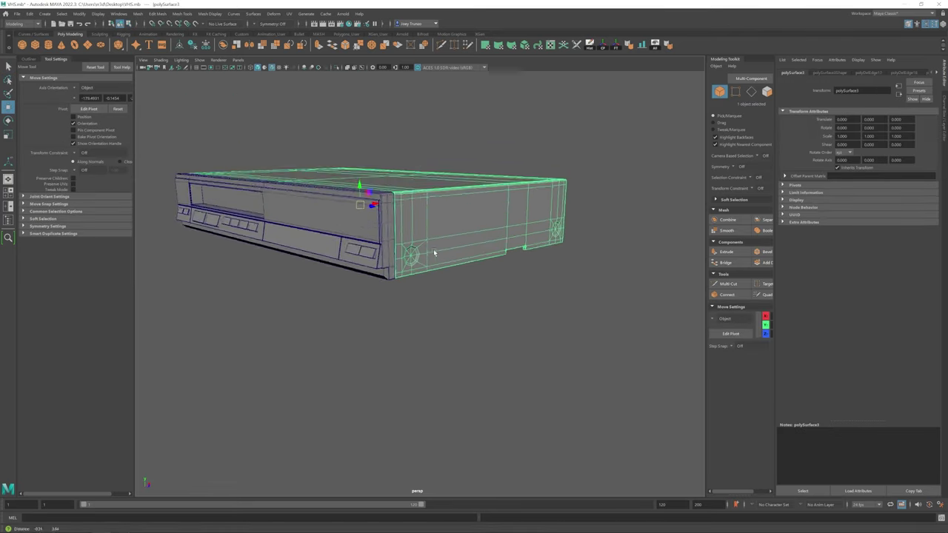
# Step: Bevel the side holes' rim edges with Edit Mesh > Bevel
pyautogui.click(157, 13)
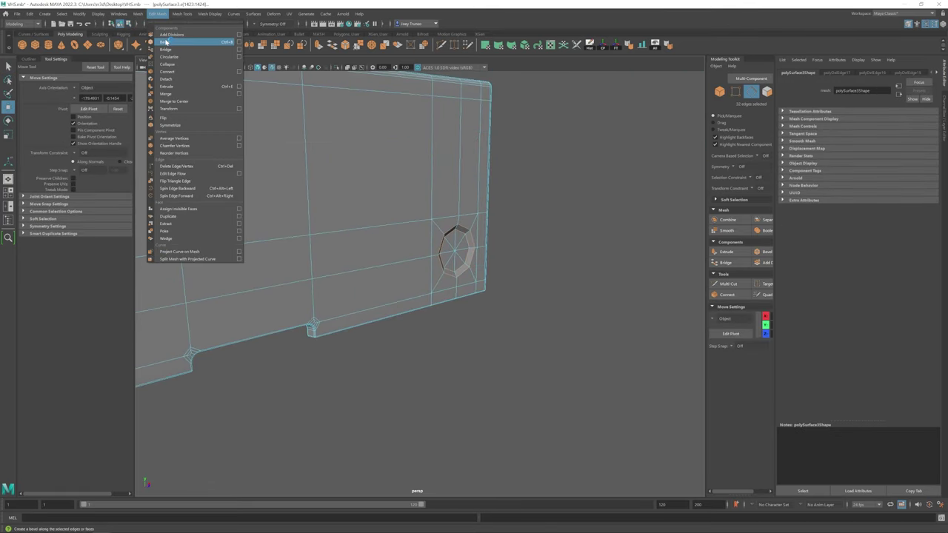
pyautogui.click(164, 43)
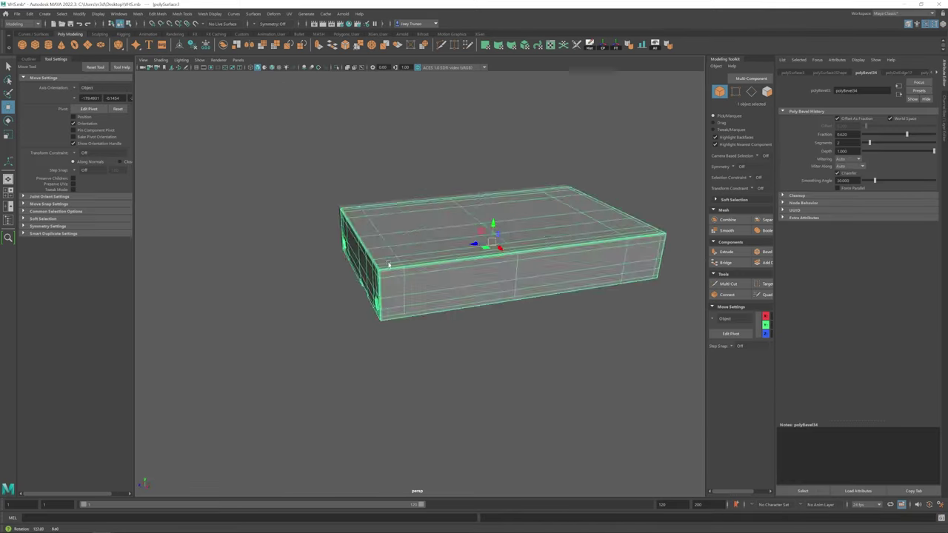
pyautogui.keyDown('alt'); pyautogui.moveTo(503, 258); pyautogui.dragTo(407, 288); pyautogui.keyUp('alt')
pyautogui.keyDown('alt'); pyautogui.moveTo(407, 288); pyautogui.dragTo(442, 281, button='right'); pyautogui.keyUp('alt')
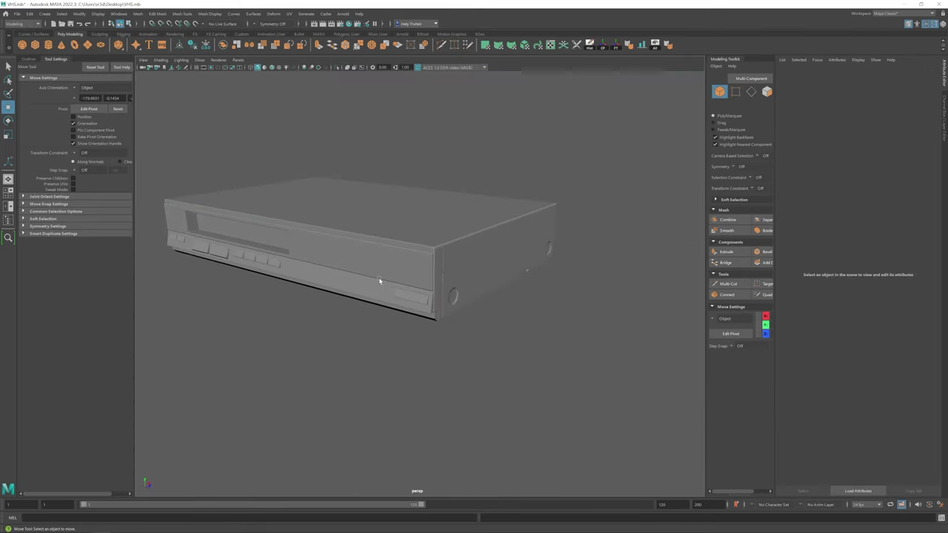
pyautogui.keyDown('alt'); pyautogui.moveTo(378, 280); pyautogui.dragTo(408, 292); pyautogui.keyUp('alt')
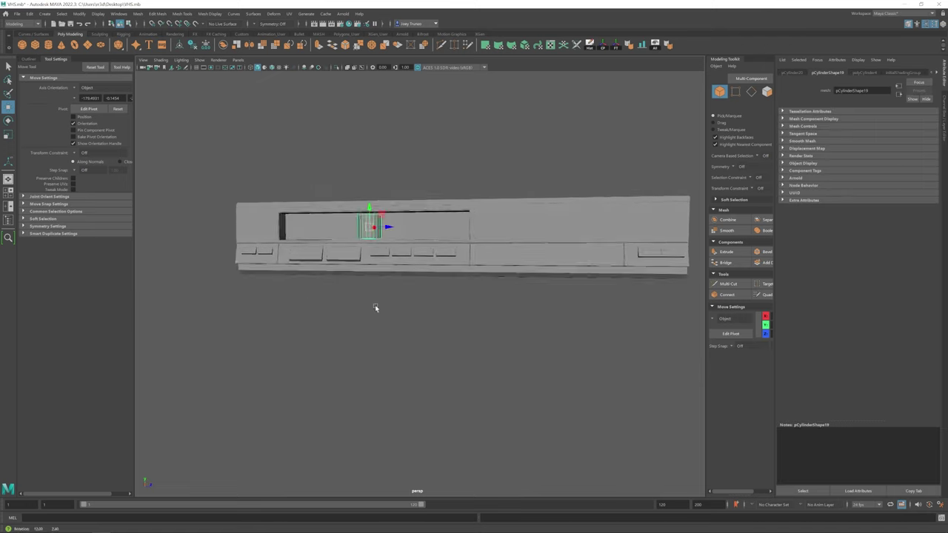
pyautogui.keyDown('alt'); pyautogui.moveTo(377, 309); pyautogui.dragTo(363, 237); pyautogui.keyUp('alt')
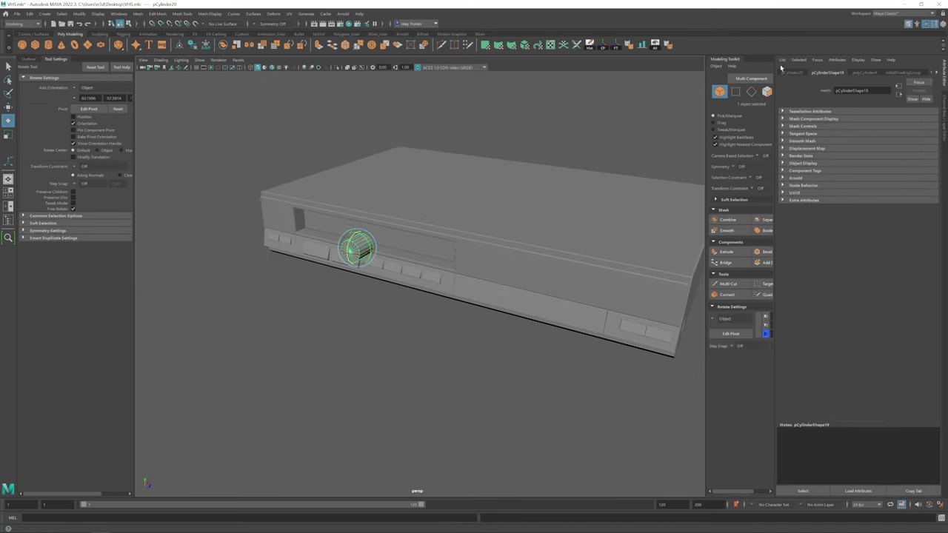
# Step: Edit the cylinder's side count and scale the front strip pCube10
pyautogui.click(865, 72)
pyautogui.doubleClick(839, 138)
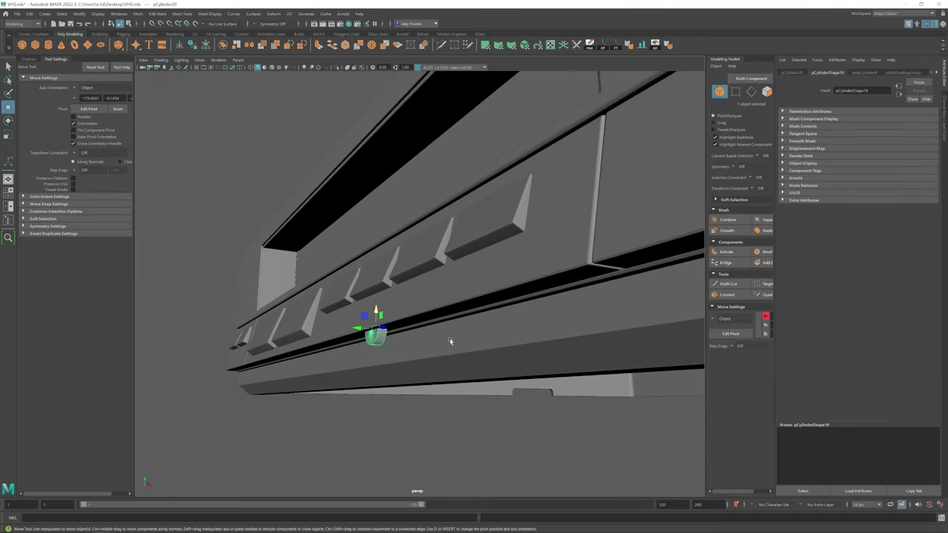
pyautogui.click(499, 283)
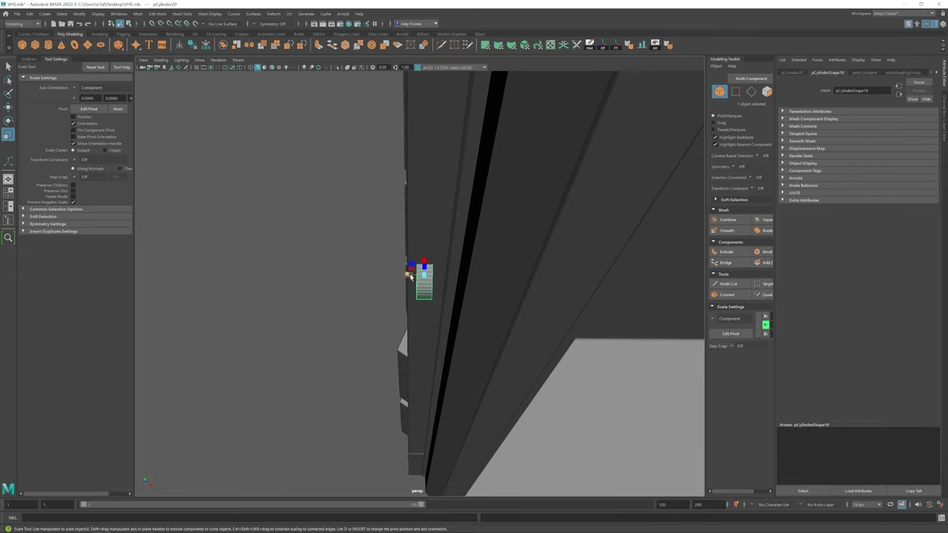
pyautogui.keyDown('alt'); pyautogui.moveTo(413, 276); pyautogui.dragTo(471, 319); pyautogui.keyUp('alt')
pyautogui.moveTo(421, 269)
pyautogui.keyDown('alt'); pyautogui.mouseDown()
pyautogui.moveTo(459, 312)
pyautogui.moveTo(426, 293)
pyautogui.moveTo(427, 269)
pyautogui.moveTo(423, 286)
pyautogui.mouseUp(); pyautogui.keyUp('alt')
pyautogui.press('r')
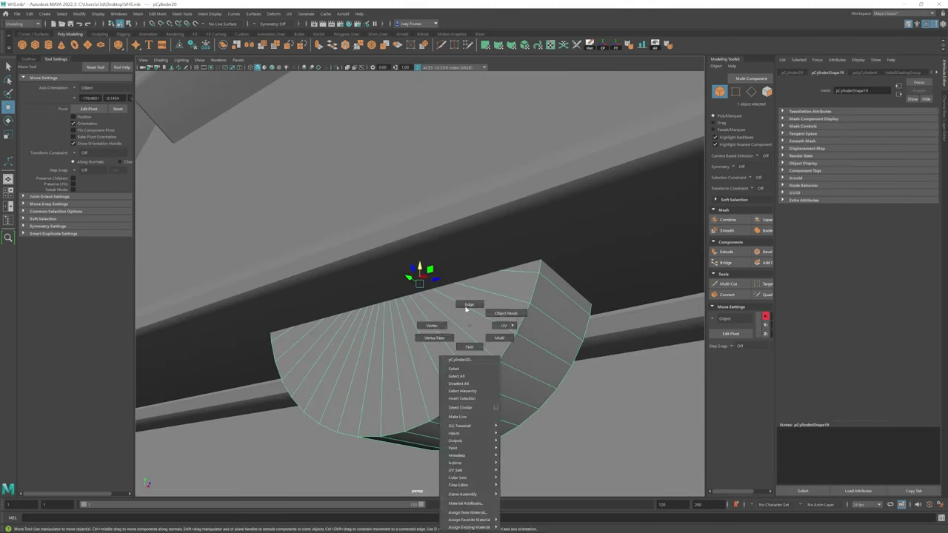
# Step: Bevel the half-cylinder's edges with Fraction about 0.115 and 3 segments
pyautogui.click(158, 14)
pyautogui.click(178, 33)
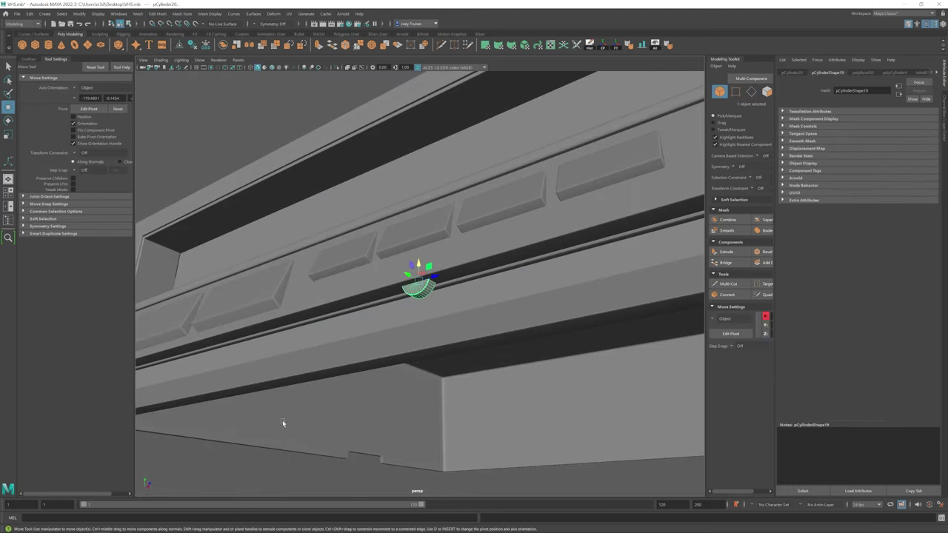
pyautogui.keyDown('alt'); pyautogui.moveTo(282, 419); pyautogui.dragTo(392, 357); pyautogui.keyUp('alt')
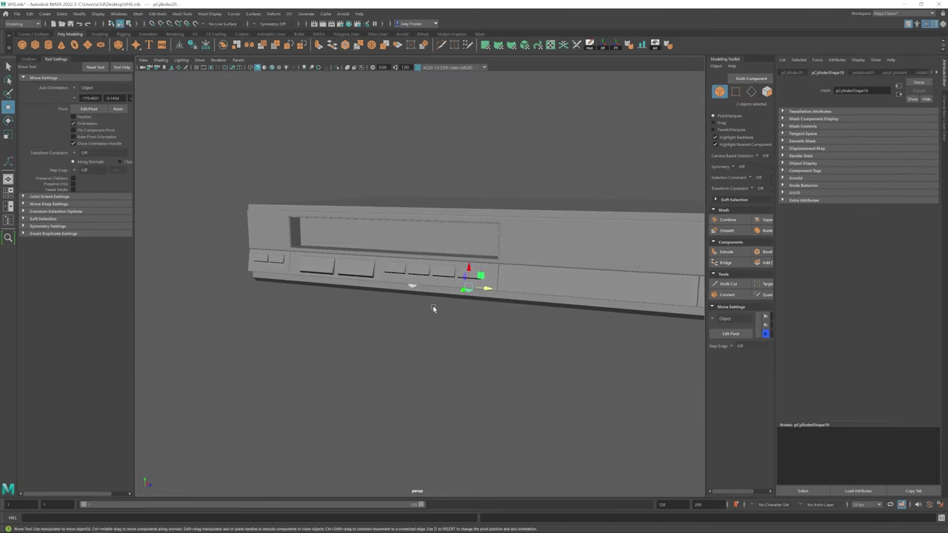
pyautogui.click(434, 309)
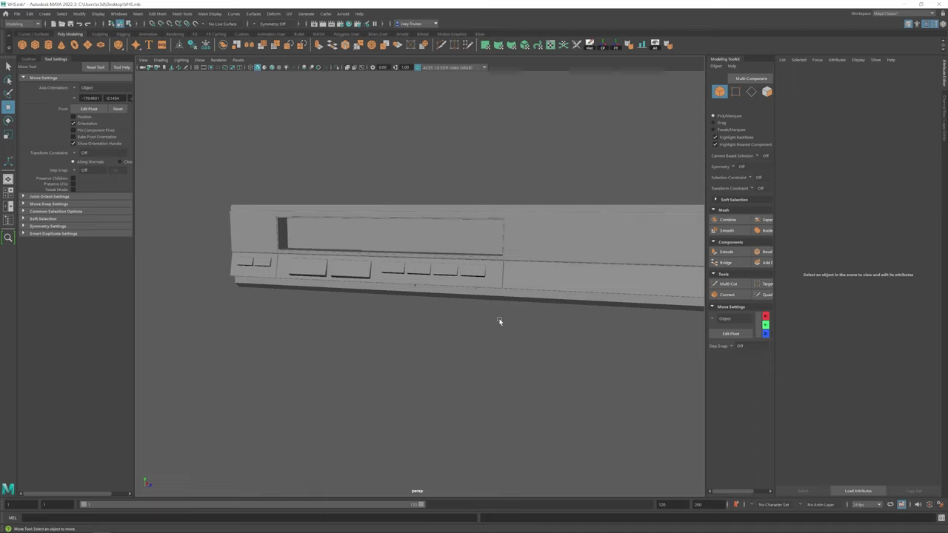
# Step: Clear the selection and orbit around the casing to inspect its side
pyautogui.click(471, 288)
pyautogui.press('r')
pyautogui.press('w')
pyautogui.click(440, 343)
pyautogui.scroll(-5, 440, 343)
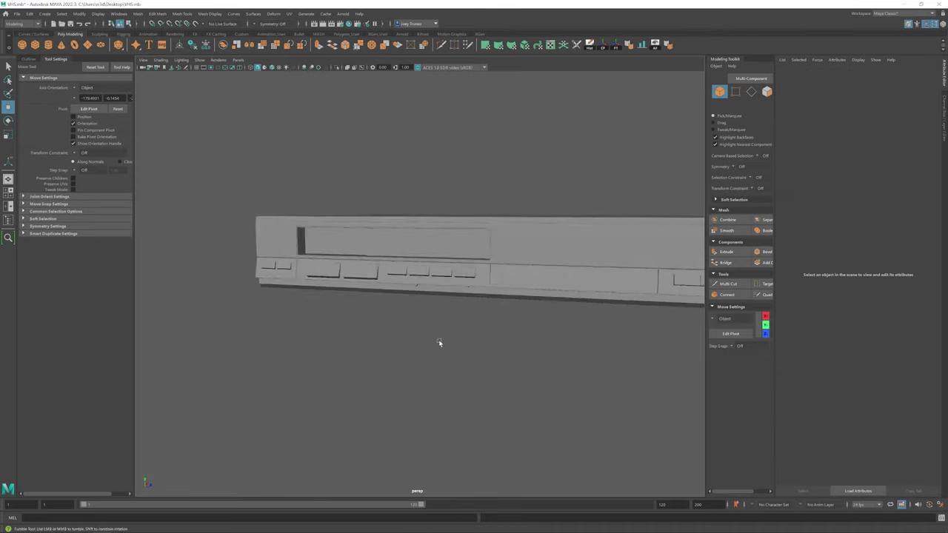
pyautogui.keyDown('alt'); pyautogui.moveTo(440, 343); pyautogui.dragTo(205, 298); pyautogui.keyUp('alt')
pyautogui.scroll(4, 304, 304)
pyautogui.hotkey('ctrl', 'z')
pyautogui.scroll(4, 205, 298)
pyautogui.keyDown('alt'); pyautogui.moveTo(205, 298); pyautogui.dragTo(642, 294, button='middle'); pyautogui.keyUp('alt')
pyautogui.keyDown('alt'); pyautogui.moveTo(642, 294); pyautogui.dragTo(326, 275); pyautogui.keyUp('alt')
pyautogui.scroll(-4, 326, 275)
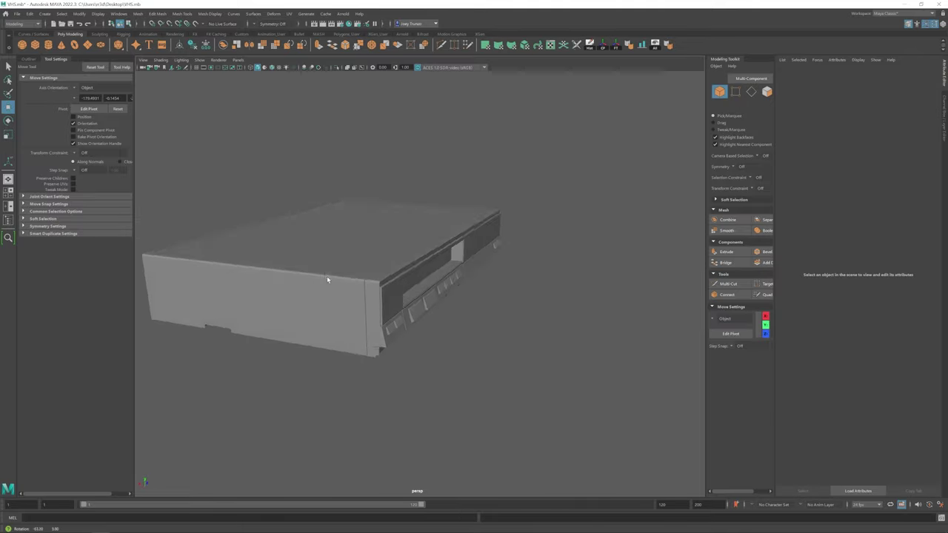
pyautogui.press('F8')
pyautogui.scroll(4, 307, 348)
pyautogui.scroll(-2, 502, 376)
pyautogui.click(484, 329)
pyautogui.keyDown('alt'); pyautogui.moveTo(484, 329); pyautogui.dragTo(438, 315); pyautogui.keyUp('alt')
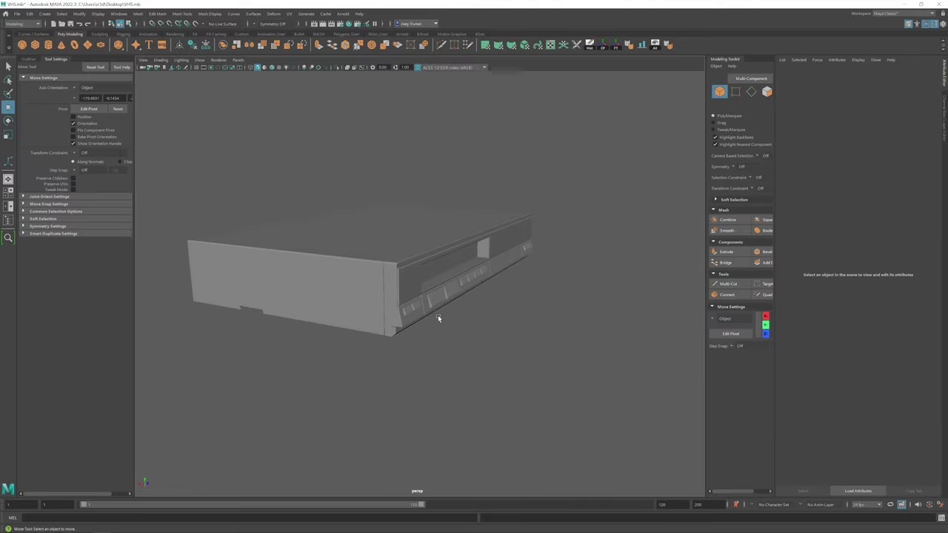
pyautogui.scroll(2, 438, 315)
pyautogui.keyDown('alt'); pyautogui.moveTo(502, 329); pyautogui.dragTo(385, 267); pyautogui.keyUp('alt')
# Step: Select the casing body and drag-select the side faces around the two round holes
pyautogui.click(434, 328)
pyautogui.scroll(3, 385, 266)
pyautogui.moveTo(285, 227); pyautogui.dragTo(252, 252, button='right')
pyautogui.moveTo(250, 254); pyautogui.dragTo(638, 242)
pyautogui.keyDown('shift'); pyautogui.click(638, 242); pyautogui.keyUp('shift')
pyautogui.scroll(-4, 415, 247)
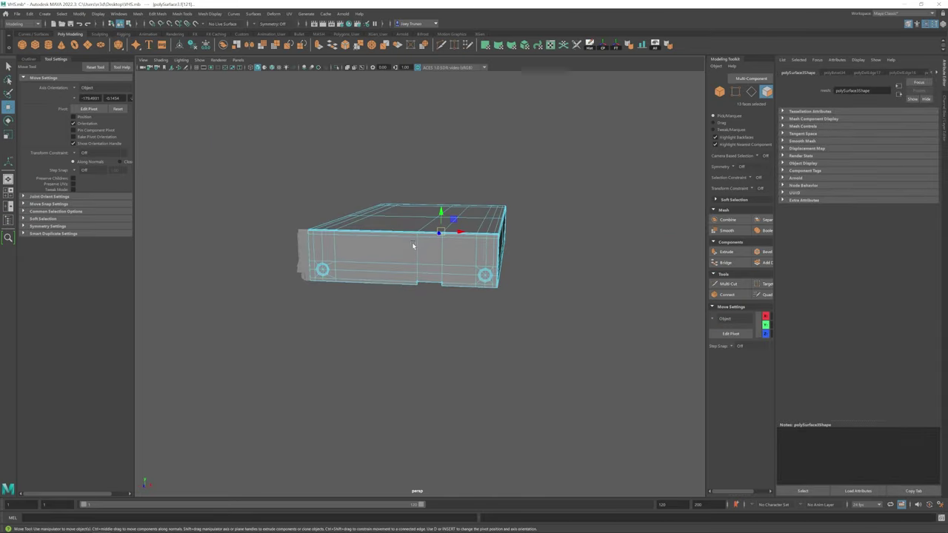
pyautogui.keyDown('alt'); pyautogui.moveTo(414, 248); pyautogui.dragTo(496, 285); pyautogui.keyUp('alt')
# Step: Select the side face row holding the holes and isolate the casing
pyautogui.press('F8')
pyautogui.scroll(3, 417, 261)
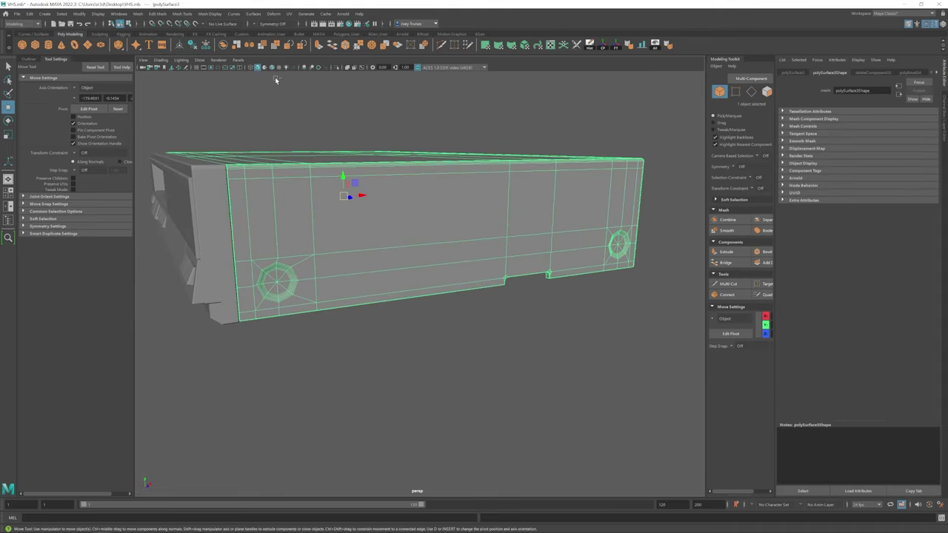
pyautogui.press('F11')
pyautogui.keyDown('alt'); pyautogui.moveTo(276, 80); pyautogui.dragTo(474, 222); pyautogui.keyUp('alt')
pyautogui.hotkey('ctrl', '1')
pyautogui.scroll(4, 368, 276)
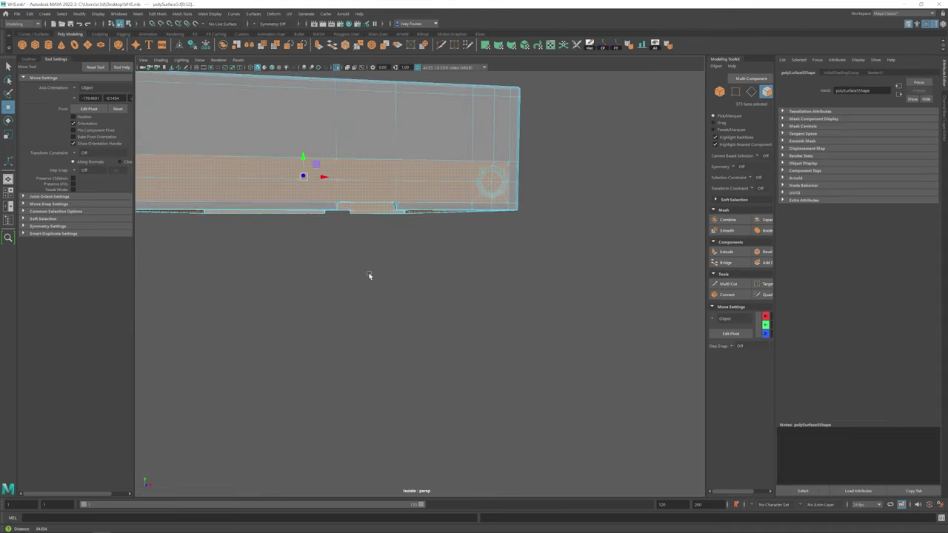
pyautogui.scroll(3, 369, 276)
pyautogui.scroll(-5, 340, 235)
pyautogui.keyDown('alt'); pyautogui.moveTo(318, 245); pyautogui.dragTo(328, 296); pyautogui.keyUp('alt')
pyautogui.scroll(5, 328, 296)
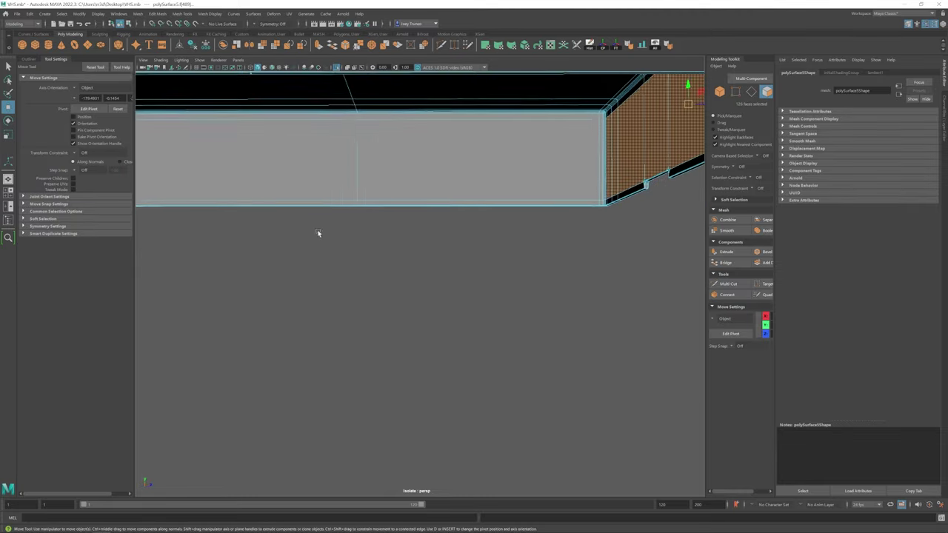
pyautogui.keyDown('alt'); pyautogui.moveTo(319, 233); pyautogui.dragTo(309, 251); pyautogui.keyUp('alt')
pyautogui.moveTo(538, 245)
pyautogui.keyDown('alt'); pyautogui.mouseDown()
pyautogui.moveTo(391, 237)
pyautogui.moveTo(364, 256)
pyautogui.moveTo(417, 275)
pyautogui.moveTo(409, 269)
pyautogui.moveTo(546, 269)
pyautogui.moveTo(533, 237)
pyautogui.mouseUp(); pyautogui.keyUp('alt')
# Step: Extract the selected faces into a separate object and show the whole casing again
pyautogui.click(137, 14)
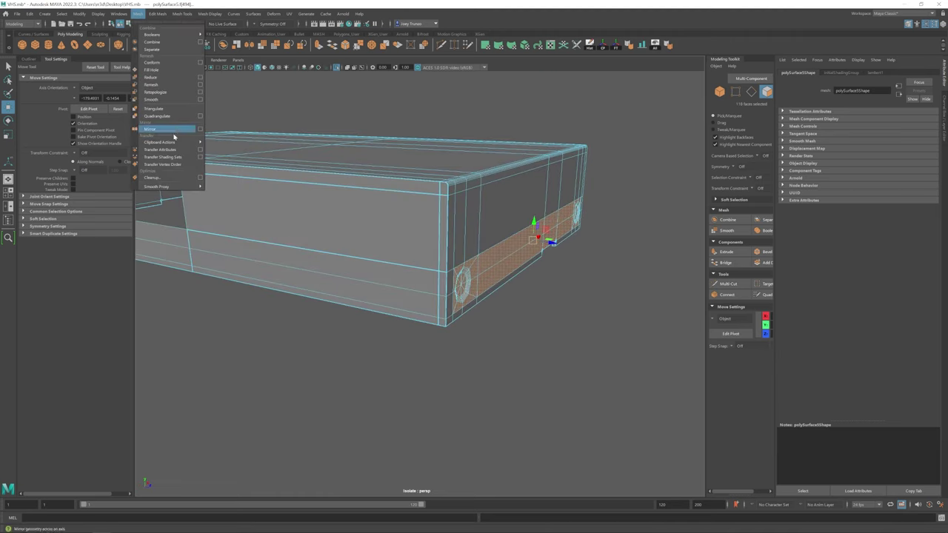
pyautogui.click(174, 218)
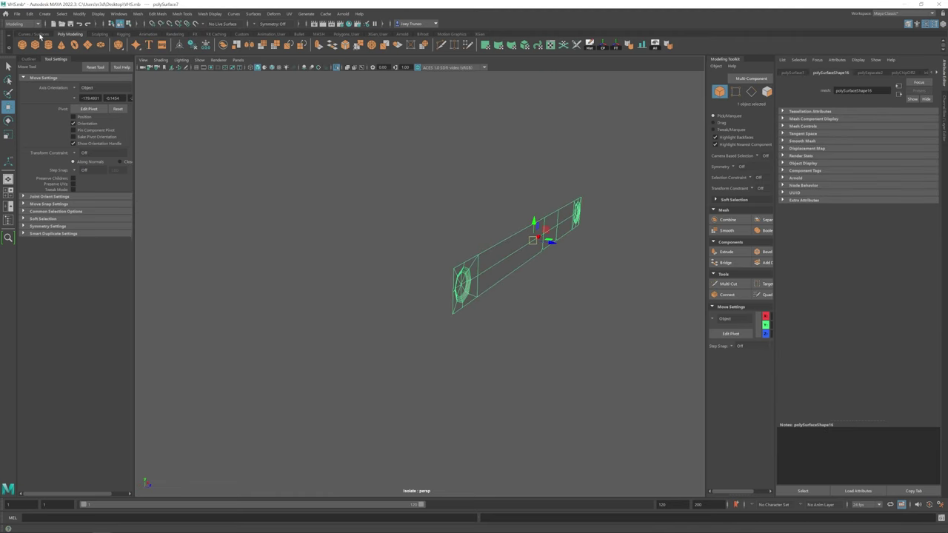
pyautogui.click(29, 13)
pyautogui.click(112, 131)
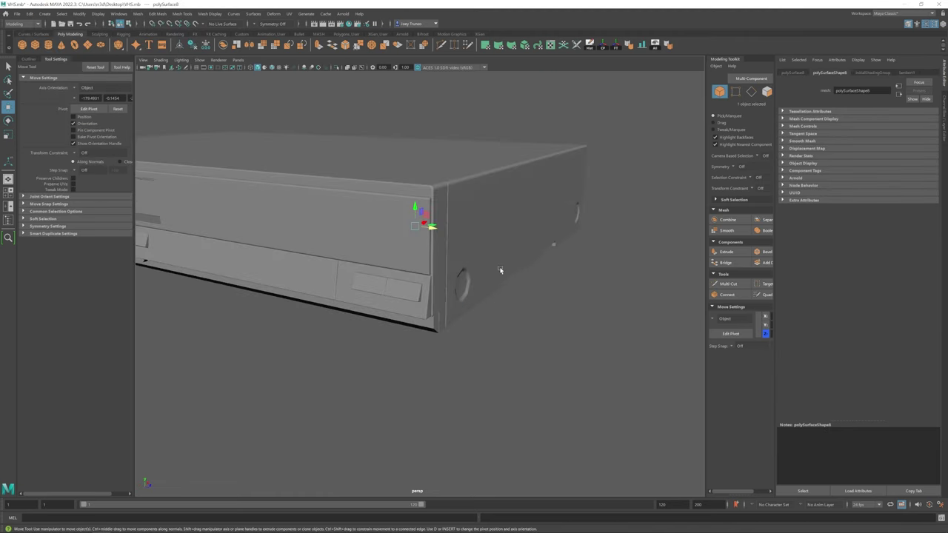
# Step: Select the extracted side strip via the Outliner and switch to the four-view layout
pyautogui.click(26, 60)
pyautogui.click(30, 337)
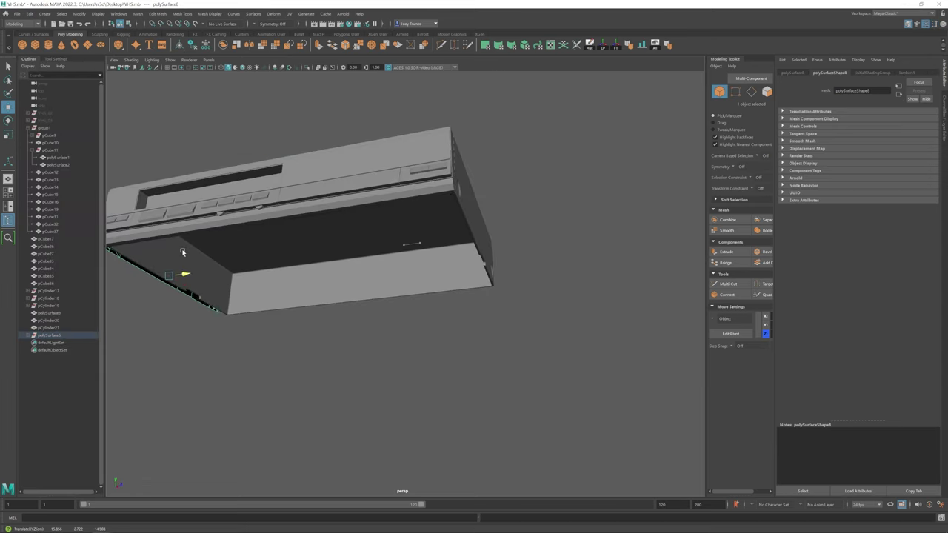
pyautogui.click(364, 89)
pyautogui.keyDown('alt'); pyautogui.moveTo(364, 89); pyautogui.dragTo(526, 321); pyautogui.keyUp('alt')
pyautogui.click(533, 268)
pyautogui.press('space')
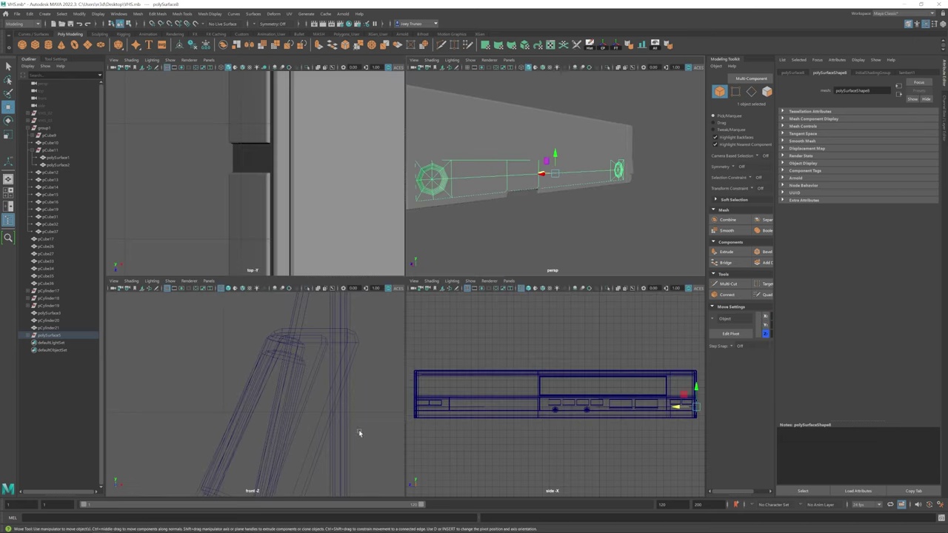
# Step: Slide the holed side strip along one axis into the casing's side wall
pyautogui.scroll(5, 587, 385)
pyautogui.moveTo(588, 385); pyautogui.dragTo(520, 332, button='middle')
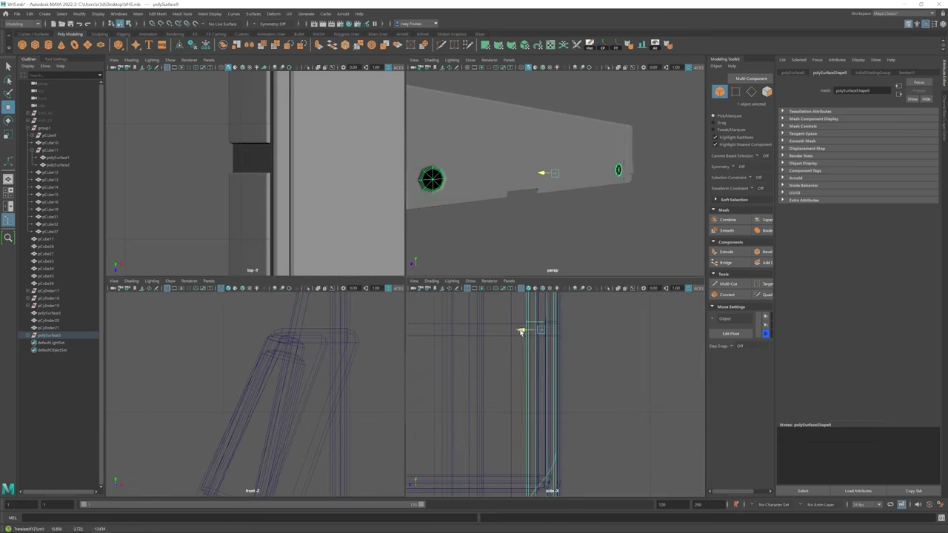
pyautogui.scroll(-3, 519, 185)
pyautogui.keyDown('alt'); pyautogui.moveTo(519, 185); pyautogui.dragTo(522, 223); pyautogui.keyUp('alt')
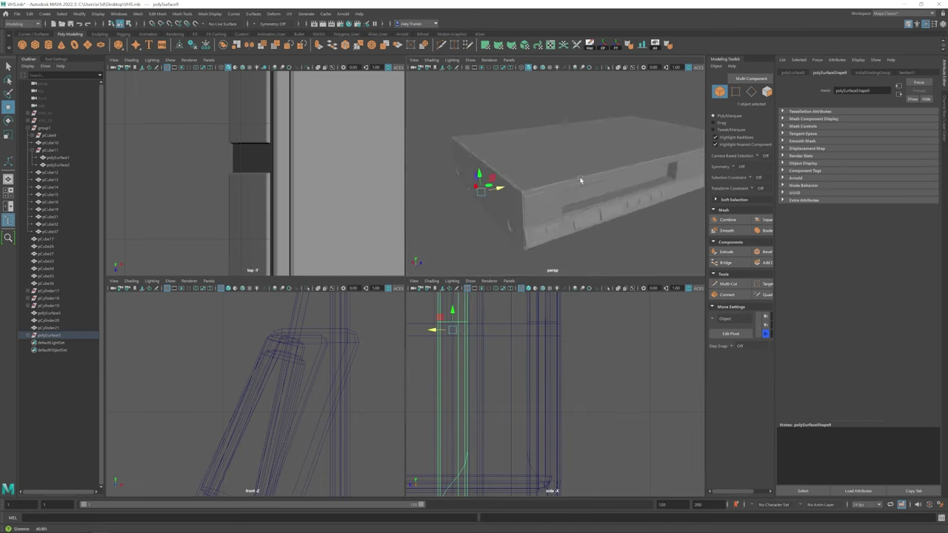
pyautogui.scroll(5, 522, 230)
pyautogui.moveTo(521, 230); pyautogui.dragTo(457, 192, button='middle')
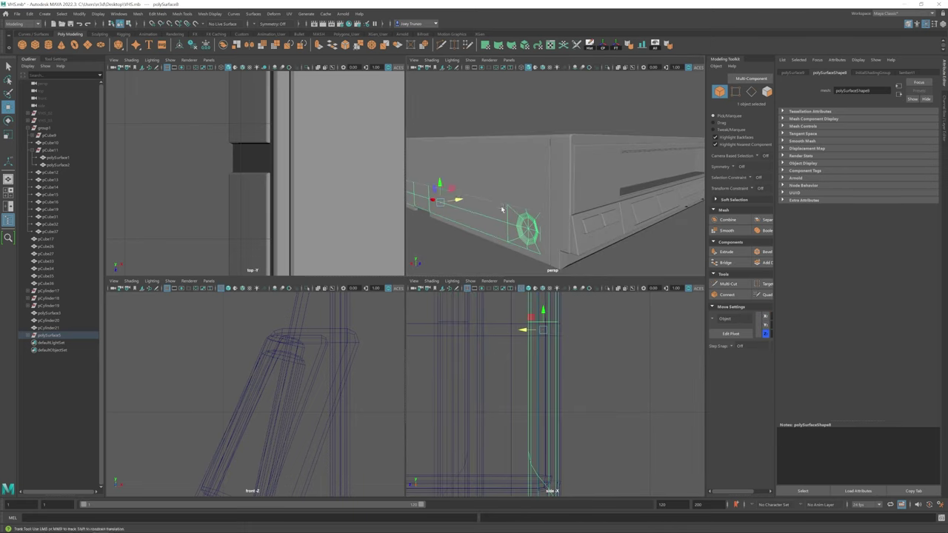
pyautogui.scroll(2, 479, 183)
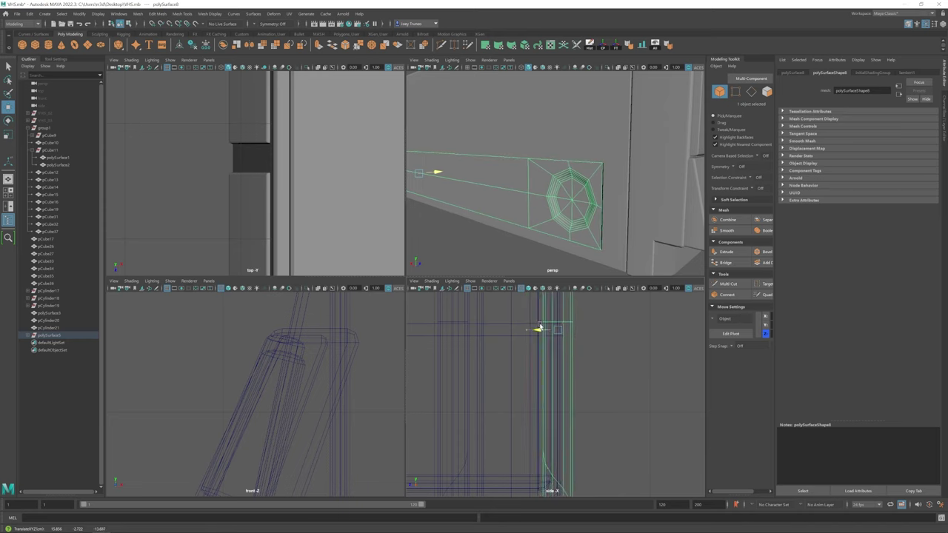
pyautogui.scroll(2, 427, 359)
pyautogui.keyDown('alt'); pyautogui.moveTo(427, 360); pyautogui.dragTo(525, 423, button='middle'); pyautogui.keyUp('alt')
pyautogui.scroll(3, 535, 385)
pyautogui.scroll(-2, 536, 396)
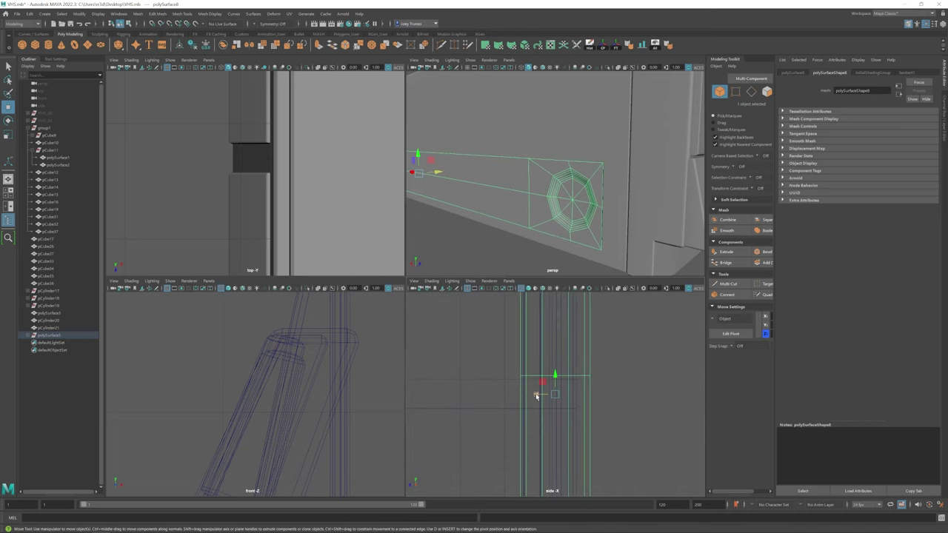
# Step: Select an edge loop around the strip and rescale it against the casing
pyautogui.click(438, 239)
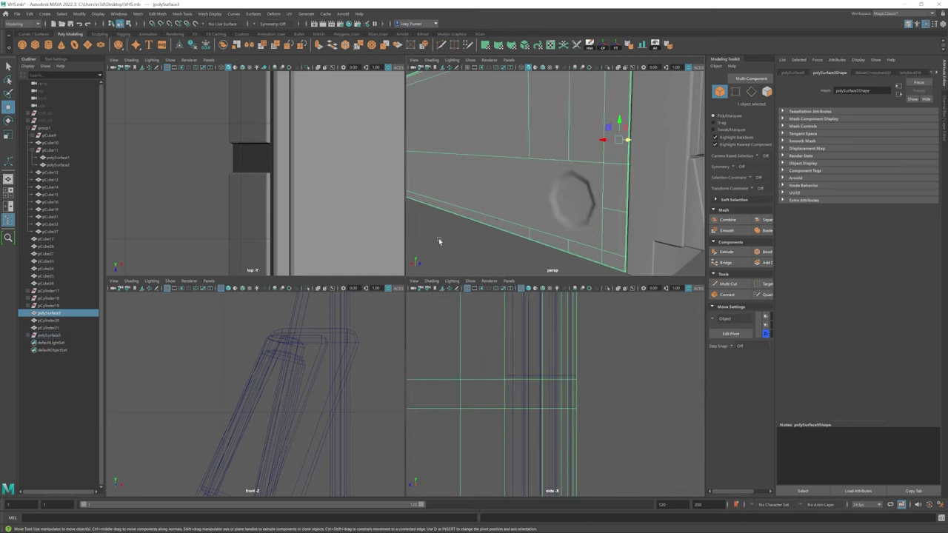
pyautogui.press('f')
pyautogui.scroll(3, 495, 148)
pyautogui.keyDown('alt'); pyautogui.moveTo(478, 181); pyautogui.dragTo(508, 216); pyautogui.keyUp('alt')
pyautogui.doubleClick(448, 159)
pyautogui.press('r')
pyautogui.click(480, 200)
pyautogui.press('w')
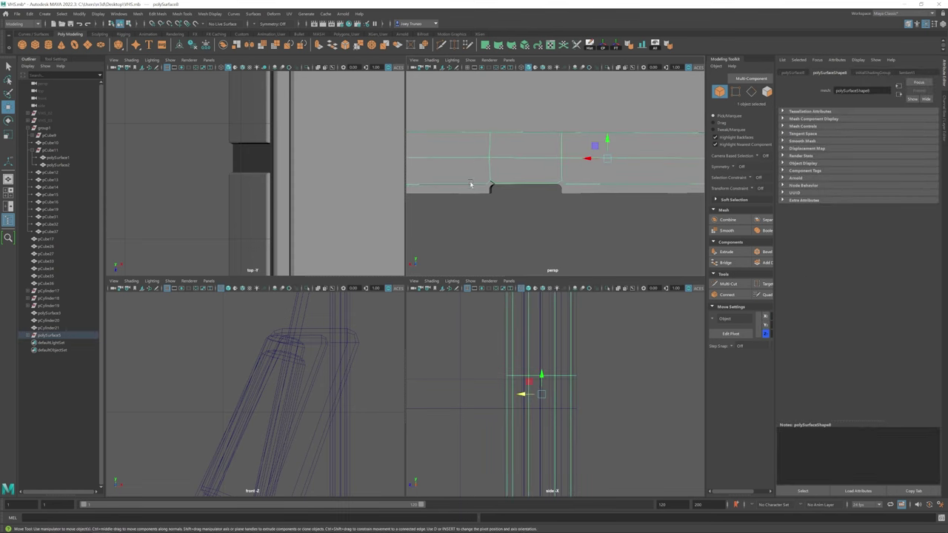
pyautogui.keyDown('alt'); pyautogui.moveTo(481, 200); pyautogui.dragTo(548, 189, button='middle'); pyautogui.keyUp('alt')
pyautogui.click(137, 13)
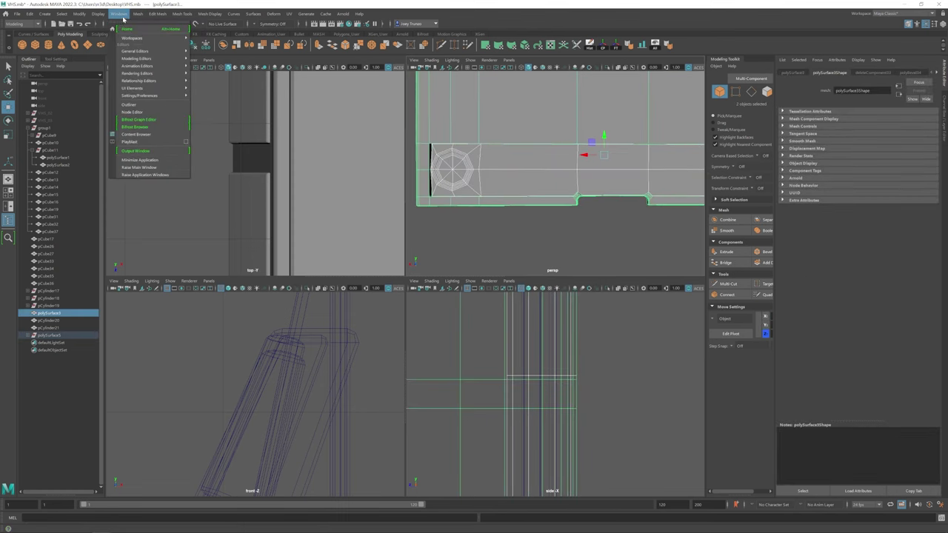
# Step: Combine the strip with the casing and bridge its border edges to the opening
pyautogui.click(150, 49)
pyautogui.click(157, 13)
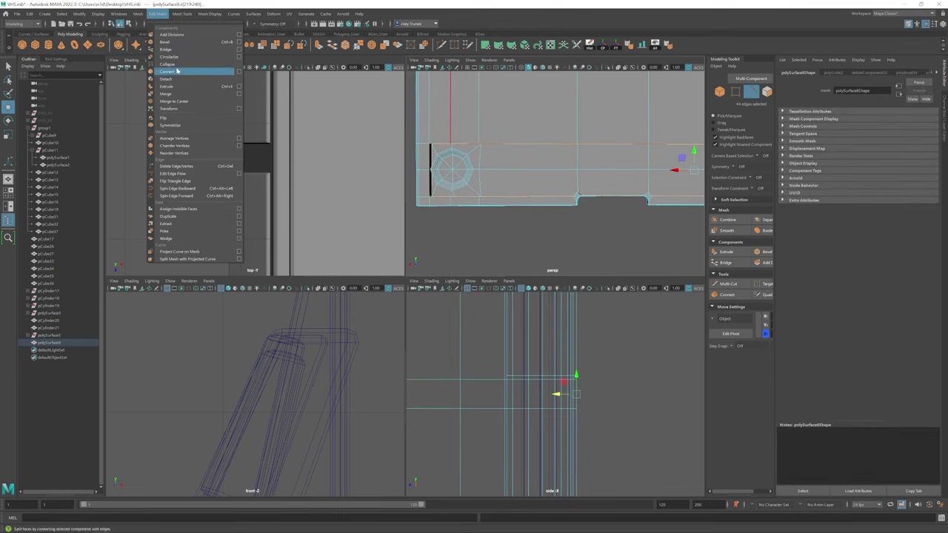
pyautogui.click(172, 49)
pyautogui.press('f')
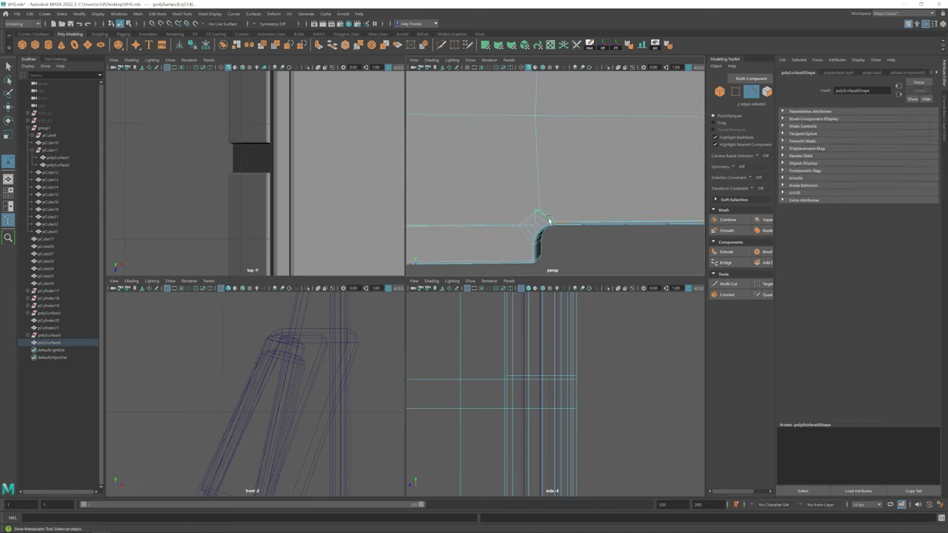
pyautogui.hotkey('ctrl', 'z')
# Step: Target Weld the stray vertices around the octagonal hole onto the casing
pyautogui.scroll(-4, 548, 173)
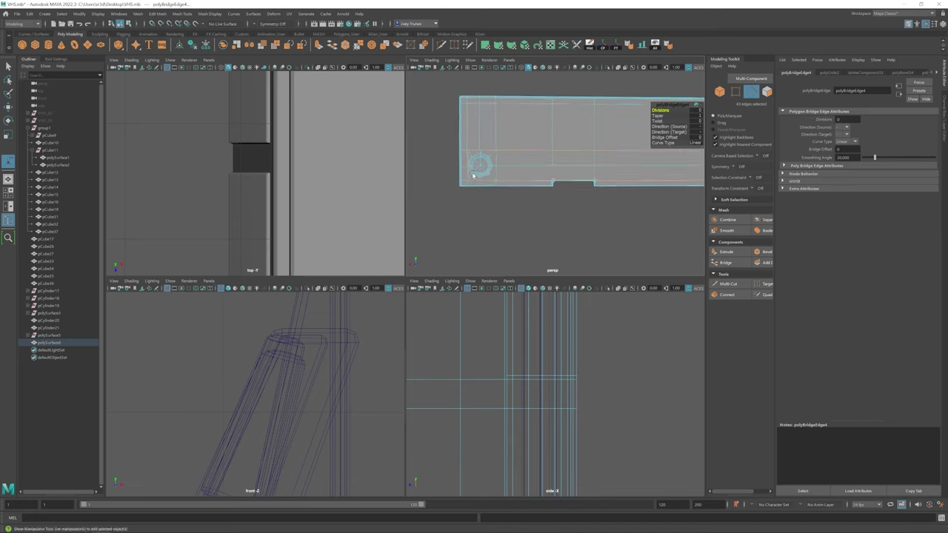
pyautogui.keyDown('alt'); pyautogui.moveTo(548, 178); pyautogui.dragTo(598, 194); pyautogui.keyUp('alt')
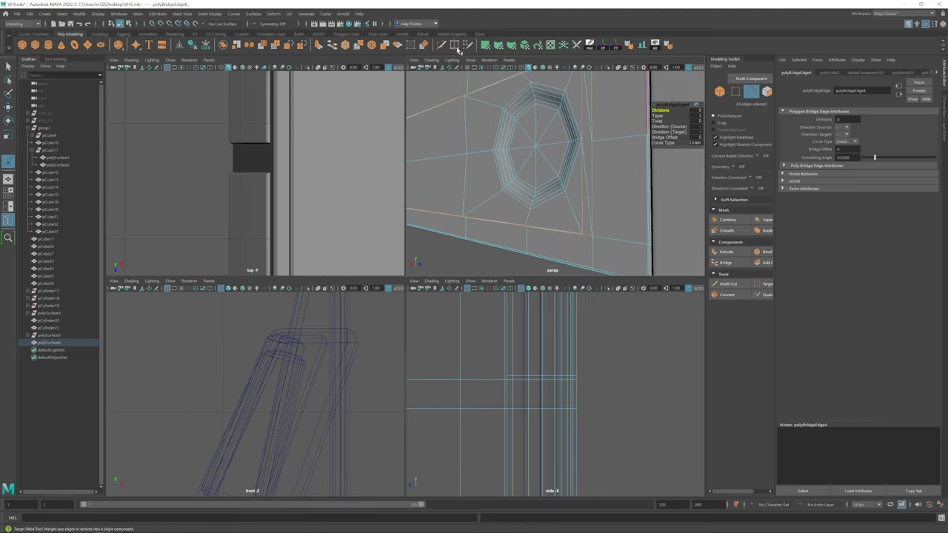
pyautogui.click(456, 45)
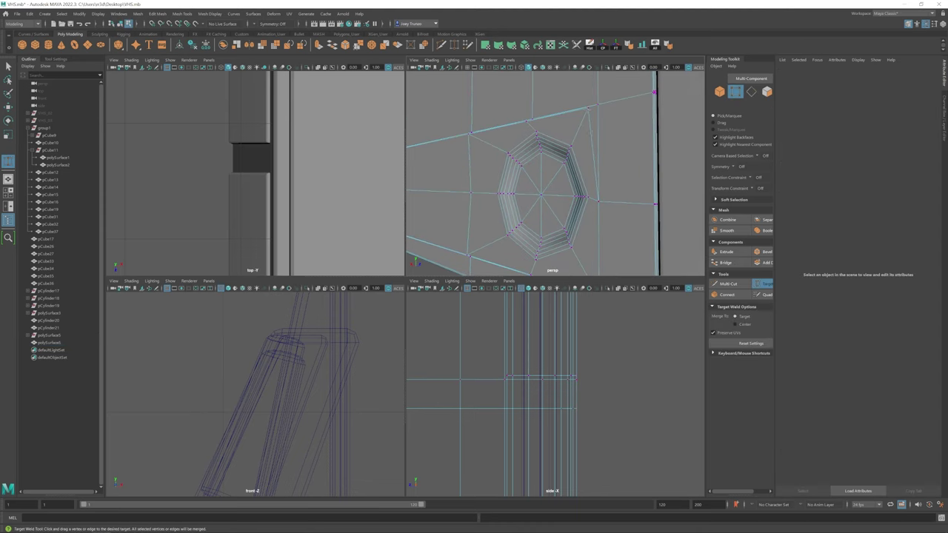
pyautogui.keyDown('alt'); pyautogui.moveTo(484, 258); pyautogui.dragTo(554, 211); pyautogui.keyUp('alt')
pyautogui.keyDown('alt'); pyautogui.moveTo(554, 211); pyautogui.dragTo(555, 200, button='right'); pyautogui.keyUp('alt')
pyautogui.keyDown('alt'); pyautogui.moveTo(565, 151); pyautogui.dragTo(628, 178); pyautogui.keyUp('alt')
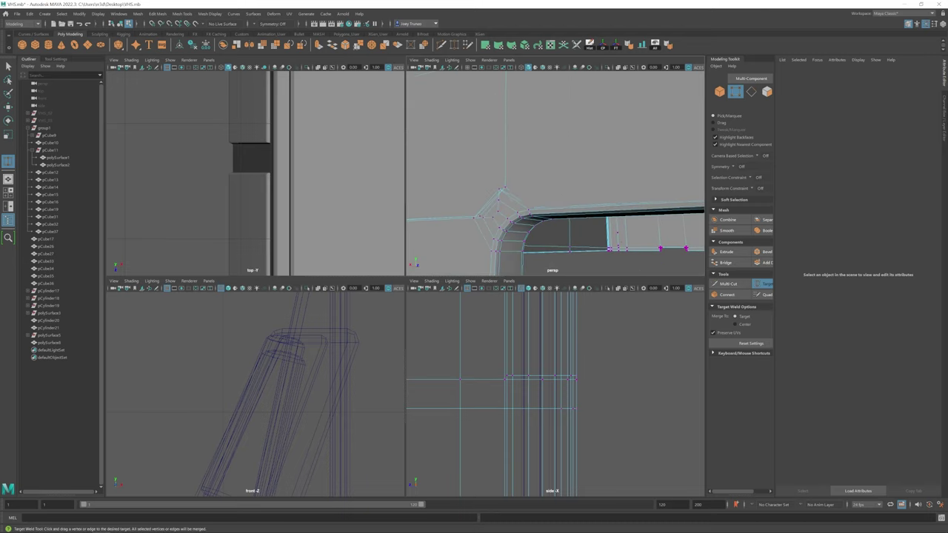
pyautogui.scroll(3, 508, 222)
pyautogui.keyDown('alt'); pyautogui.moveTo(508, 222); pyautogui.dragTo(541, 194); pyautogui.keyUp('alt')
pyautogui.scroll(1, 541, 194)
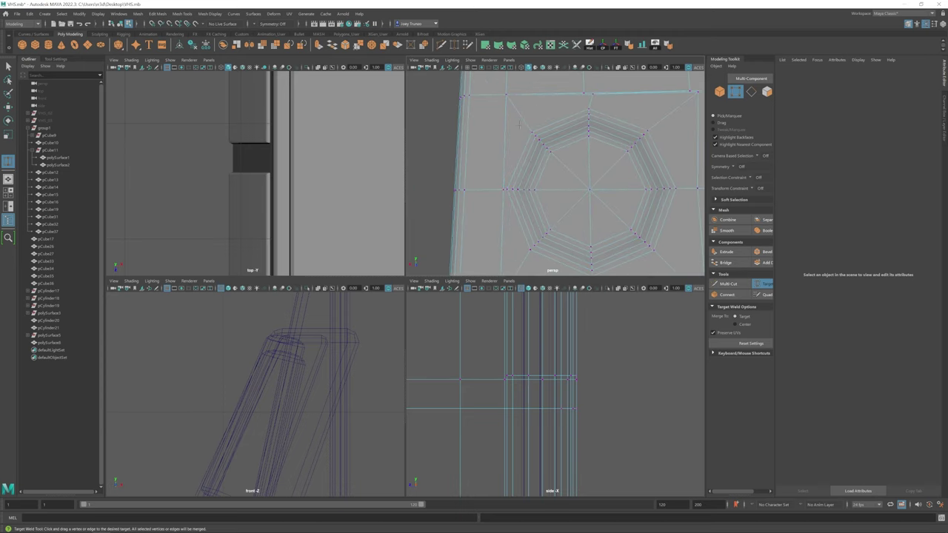
pyautogui.keyDown('alt'); pyautogui.moveTo(519, 124); pyautogui.dragTo(510, 169, button='middle'); pyautogui.keyUp('alt')
pyautogui.scroll(-5, 630, 112)
# Step: Return to object mode and the single perspective view of the whole casing
pyautogui.press('F8')
pyautogui.press('w')
pyautogui.keyDown('alt'); pyautogui.moveTo(629, 113); pyautogui.dragTo(429, 286); pyautogui.keyUp('alt')
pyautogui.press('space')
# Step: Bevel the VHS body's bottom front edge loop
pyautogui.press('F10')
pyautogui.doubleClick(355, 256)
pyautogui.hotkey('ctrl', 'b')
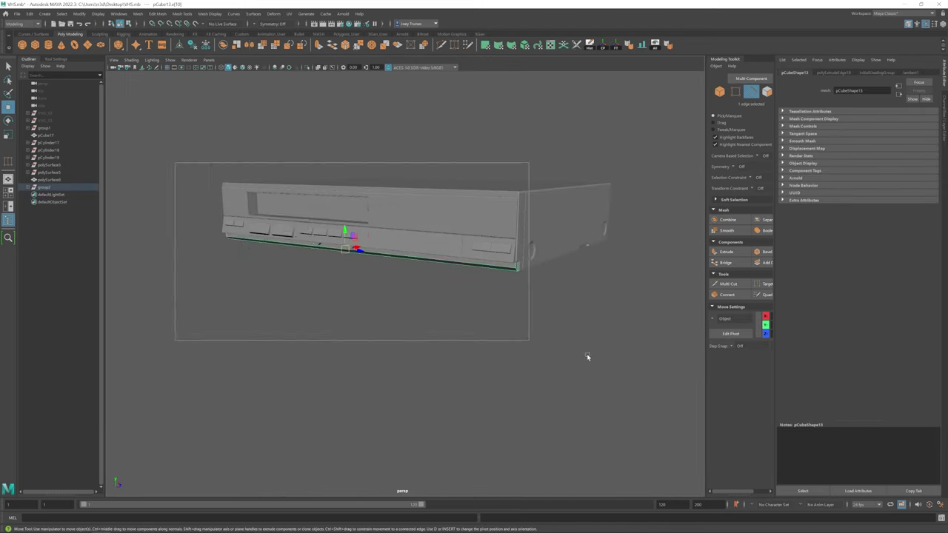
pyautogui.keyDown('alt'); pyautogui.moveTo(588, 355); pyautogui.dragTo(677, 227); pyautogui.keyUp('alt')
pyautogui.press('F8')
pyautogui.press('w')
pyautogui.click(503, 320)
pyautogui.keyDown('alt'); pyautogui.moveTo(503, 321); pyautogui.dragTo(348, 297); pyautogui.keyUp('alt')
# Step: Adjust the front panel's corner vertices
pyautogui.click(183, 241)
pyautogui.keyDown('alt'); pyautogui.moveTo(183, 242); pyautogui.dragTo(328, 370); pyautogui.keyUp('alt')
pyautogui.keyDown('alt'); pyautogui.moveTo(328, 370); pyautogui.dragTo(348, 252, button='right'); pyautogui.keyUp('alt')
pyautogui.press('F9')
pyautogui.moveTo(348, 251); pyautogui.dragTo(387, 347)
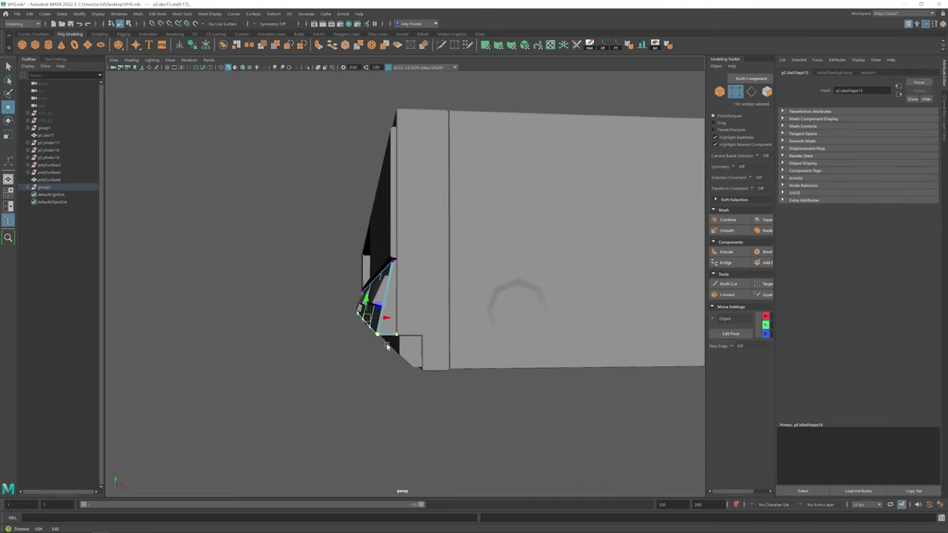
pyautogui.keyDown('alt'); pyautogui.moveTo(432, 365); pyautogui.dragTo(390, 281); pyautogui.keyUp('alt')
pyautogui.press('F8')
# Step: Select and move all the vertices of a front button piece
pyautogui.click(464, 311)
pyautogui.press('F9')
pyautogui.keyDown('alt'); pyautogui.moveTo(390, 281); pyautogui.dragTo(474, 287); pyautogui.keyUp('alt')
pyautogui.press('w')
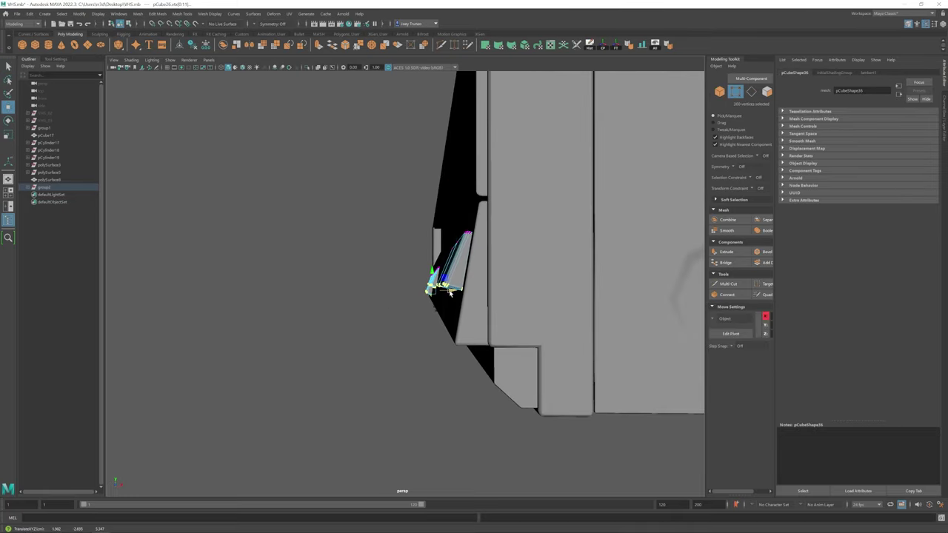
pyautogui.press('F8')
pyautogui.scroll(-10, 432, 351)
pyautogui.keyDown('alt'); pyautogui.moveTo(431, 351); pyautogui.dragTo(444, 333); pyautogui.keyUp('alt')
pyautogui.scroll(4, 480, 302)
# Step: Select the cassette slot frame and switch to its vertices
pyautogui.click(392, 355)
pyautogui.scroll(-5, 392, 356)
pyautogui.click(414, 252)
pyautogui.click(535, 388)
pyautogui.scroll(-3, 349, 331)
pyautogui.keyDown('alt'); pyautogui.moveTo(536, 387); pyautogui.dragTo(313, 321); pyautogui.keyUp('alt')
pyautogui.scroll(5, 313, 321)
pyautogui.click(222, 237)
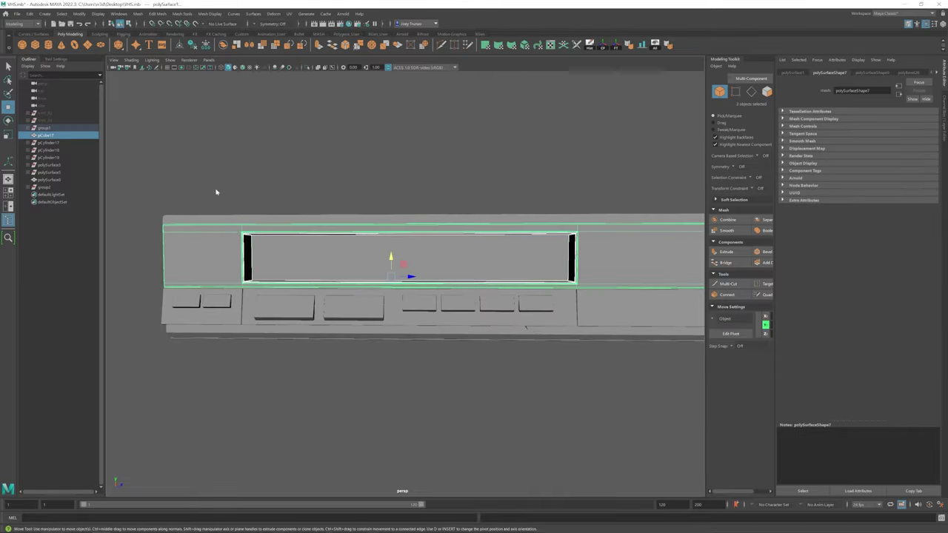
pyautogui.press('F9')
pyautogui.scroll(-5, 365, 287)
pyautogui.keyDown('alt'); pyautogui.moveTo(365, 288); pyautogui.dragTo(387, 229); pyautogui.keyUp('alt')
# Step: Refine the slot frame's vertices, then clear the vertex selection
pyautogui.scroll(4, 388, 228)
pyautogui.scroll(2, 400, 244)
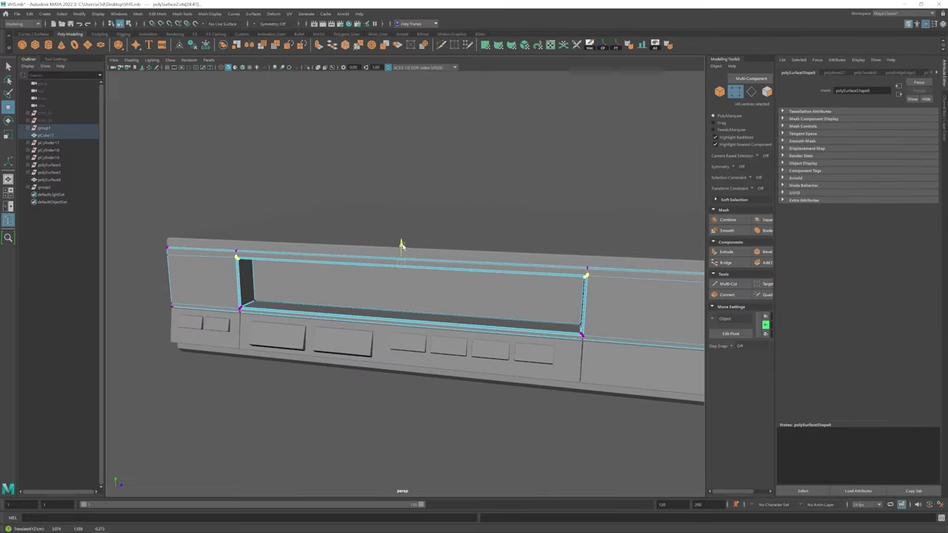
pyautogui.scroll(-3, 545, 296)
pyautogui.scroll(3, 573, 311)
pyautogui.scroll(2, 574, 311)
pyautogui.press('F8')
pyautogui.click(329, 429)
pyautogui.keyDown('alt'); pyautogui.moveTo(328, 430); pyautogui.dragTo(329, 296); pyautogui.keyUp('alt')
pyautogui.scroll(-5, 329, 295)
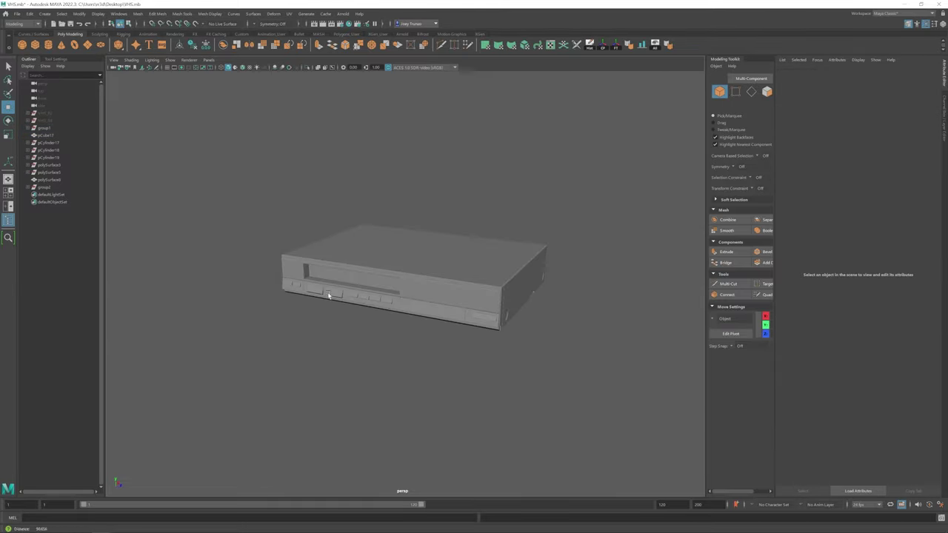
pyautogui.scroll(5, 329, 295)
pyautogui.hotkey('ctrl', 'z')
pyautogui.hotkey('ctrl', 'z')
pyautogui.hotkey('shift', 'z')
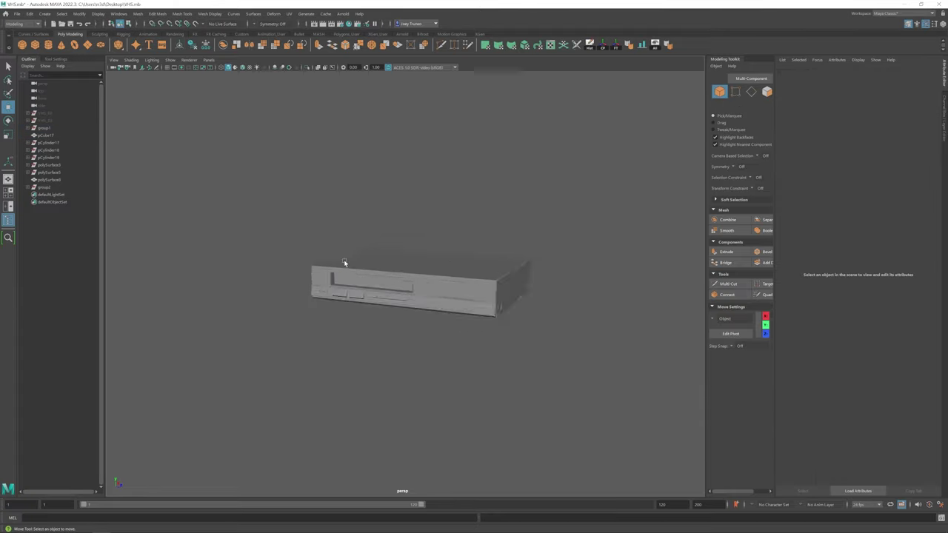
pyautogui.keyDown('alt'); pyautogui.moveTo(306, 307); pyautogui.dragTo(400, 328); pyautogui.keyUp('alt')
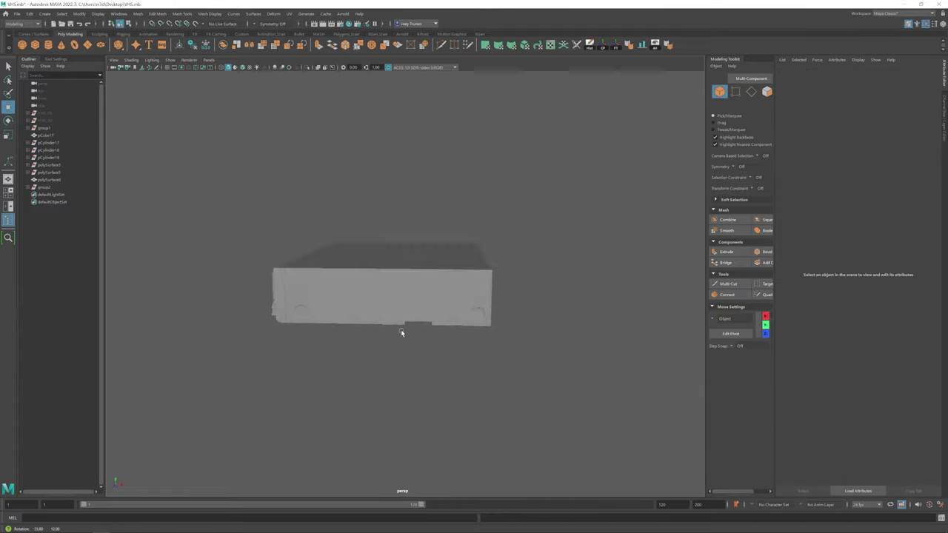
# Step: Insert a vertical edge loop across the player's main body
pyautogui.click(400, 325)
pyautogui.keyDown('alt'); pyautogui.moveTo(487, 296); pyautogui.dragTo(385, 244); pyautogui.keyUp('alt')
pyautogui.click(182, 14)
pyautogui.click(200, 64)
pyautogui.click(408, 257)
pyautogui.click(409, 207)
pyautogui.press('q')
pyautogui.click(410, 207)
# Step: Scale the subdivided vent plane up on the casing's side wall
pyautogui.press('w')
pyautogui.click(423, 264)
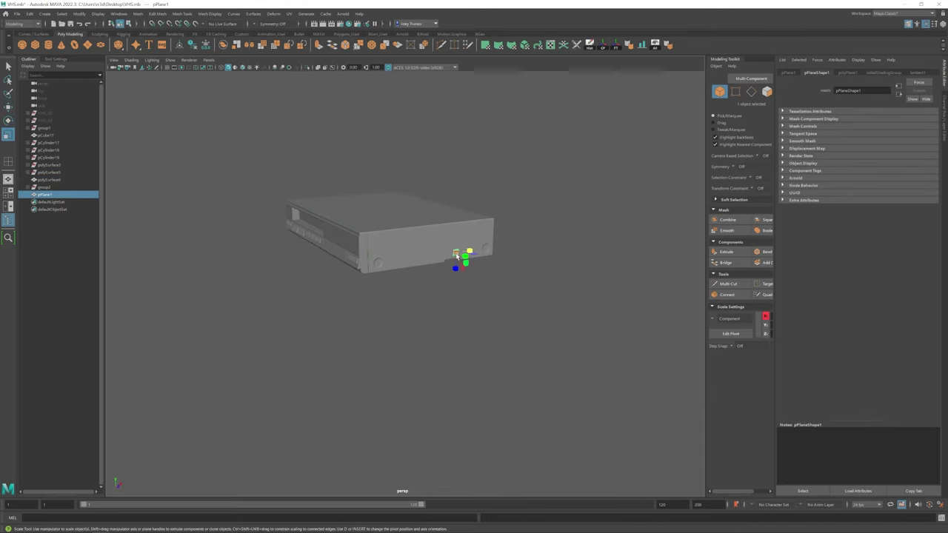
pyautogui.moveTo(456, 256); pyautogui.dragTo(482, 268)
pyautogui.scroll(10, 500, 279)
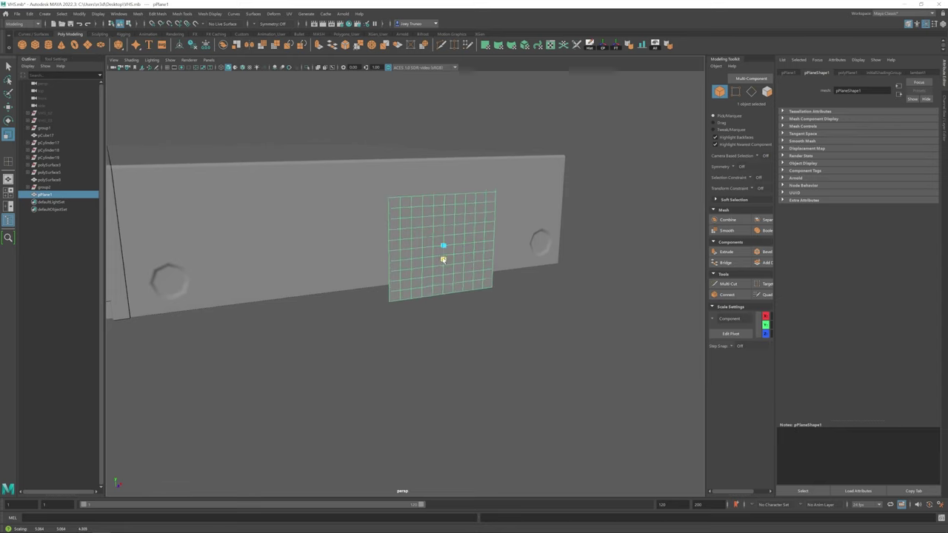
pyautogui.scroll(1, 412, 250)
# Step: Select alternating faces on the plane to mark the vent slots
pyautogui.press('F11')
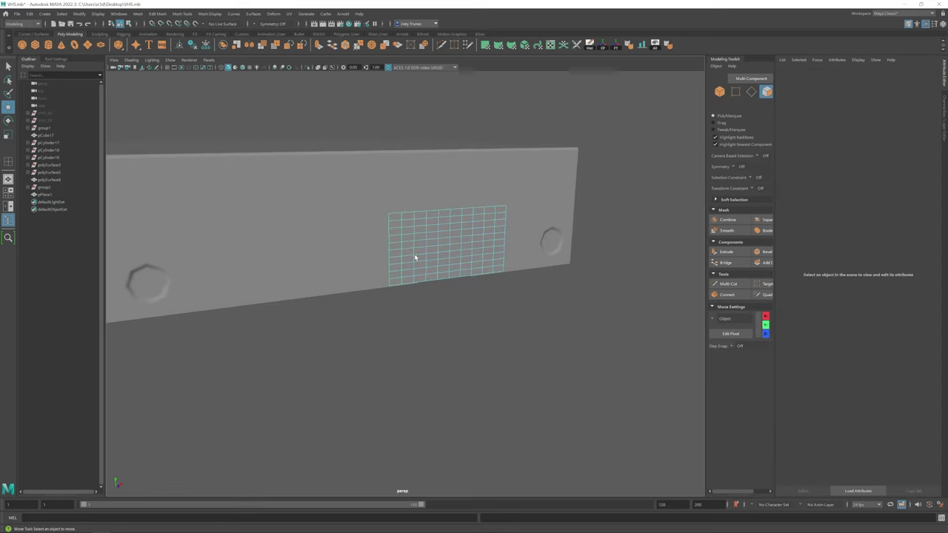
pyautogui.moveTo(389, 220); pyautogui.dragTo(428, 226)
pyautogui.hotkey('ctrl', 'z')
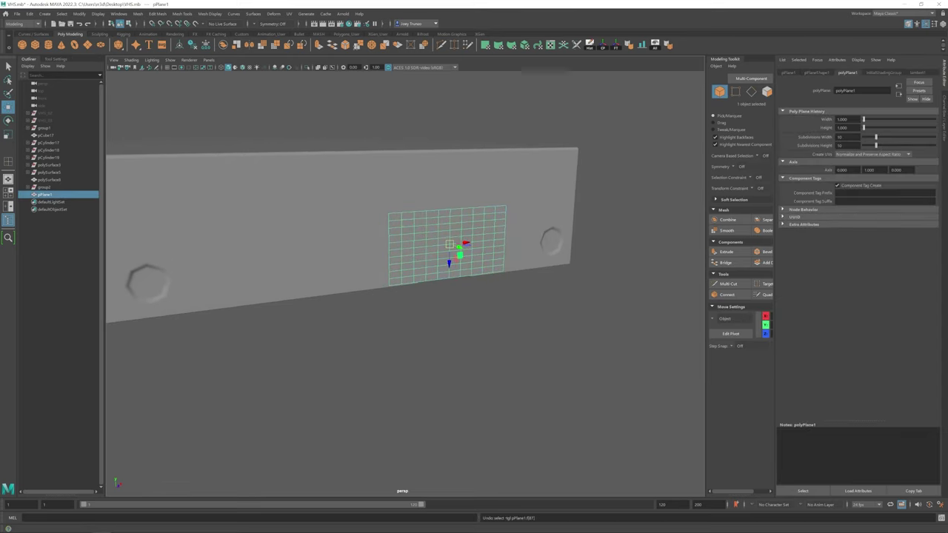
pyautogui.press('q')
pyautogui.press('F11')
pyautogui.click(425, 221)
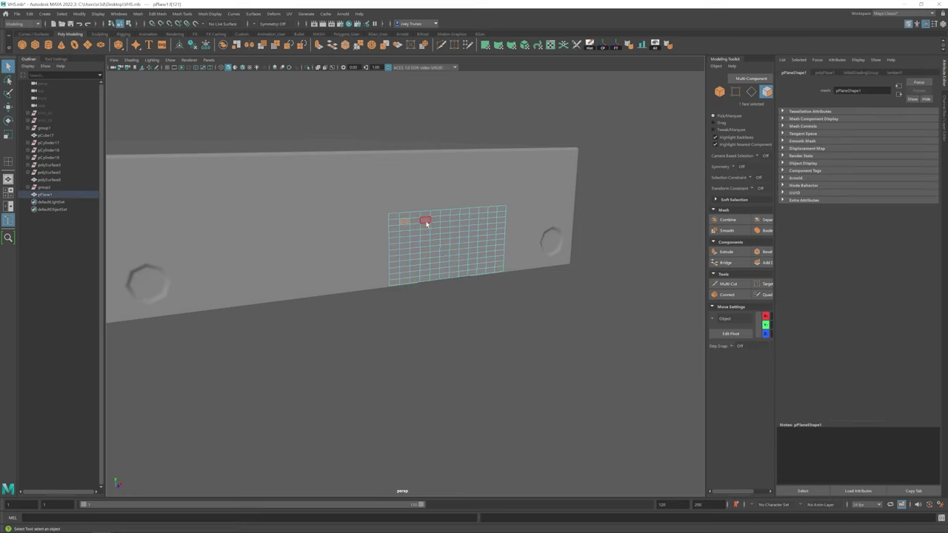
pyautogui.press('F8')
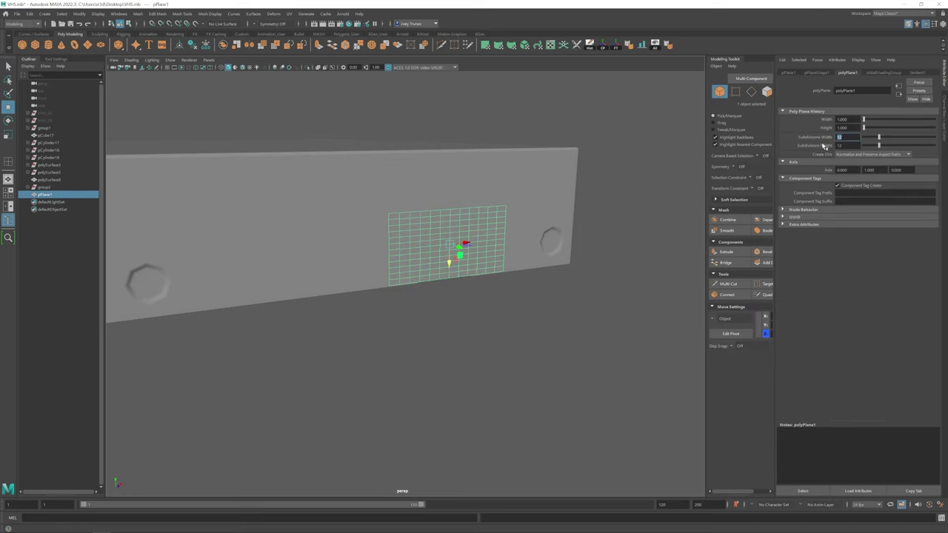
pyautogui.press('F11')
pyautogui.click(405, 223)
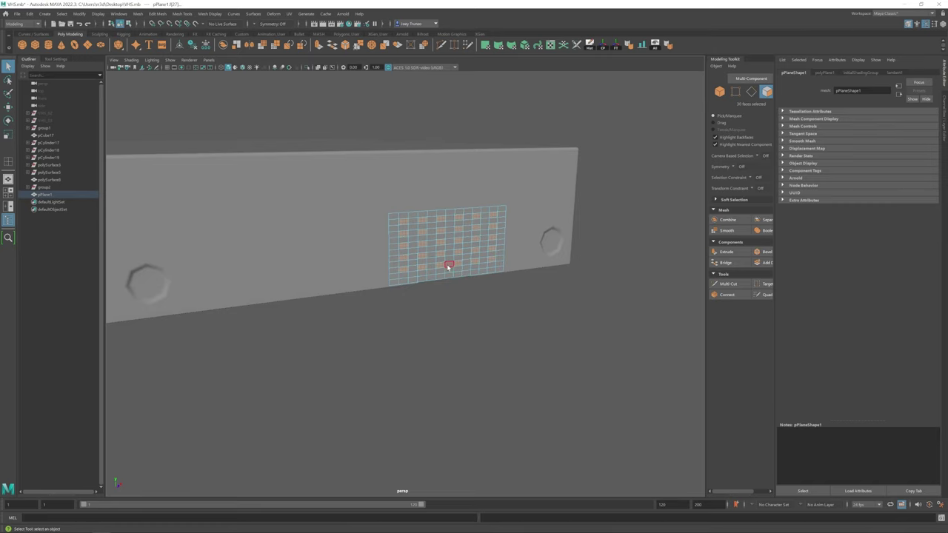
pyautogui.keyDown('alt'); pyautogui.moveTo(466, 248); pyautogui.dragTo(385, 252); pyautogui.keyUp('alt')
# Step: Extrude the selected slot edges to form the vent openings
pyautogui.press('F10')
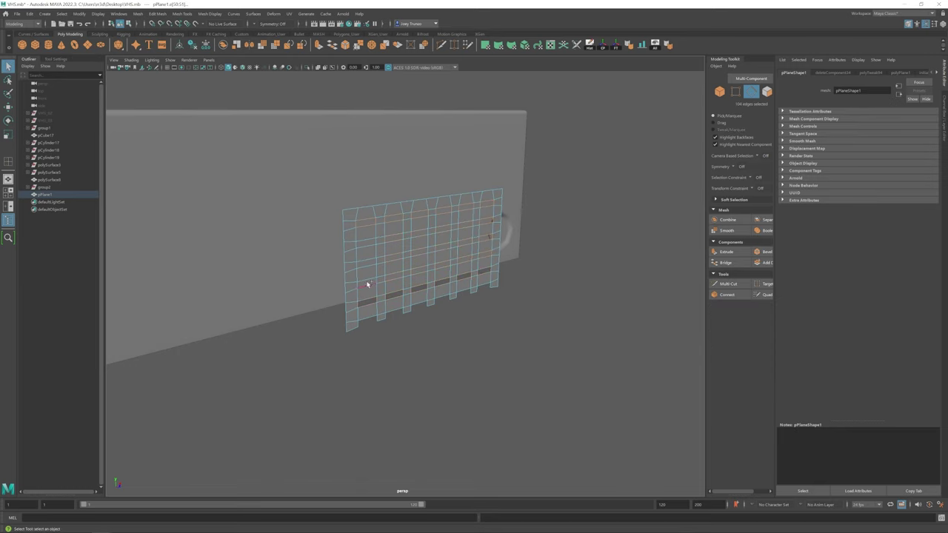
pyautogui.hotkey('ctrl', 'e')
pyautogui.keyDown('alt'); pyautogui.moveTo(361, 244); pyautogui.dragTo(467, 298); pyautogui.keyUp('alt')
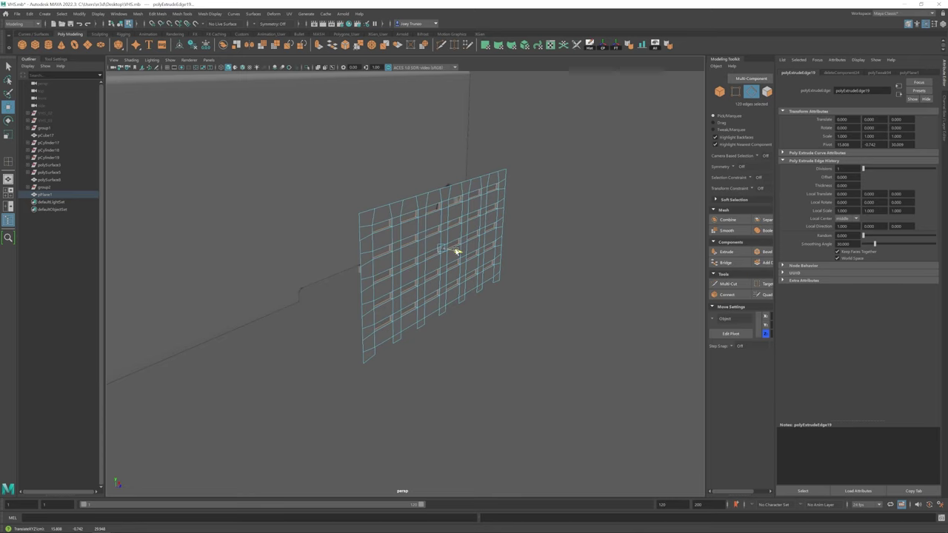
pyautogui.keyDown('alt'); pyautogui.moveTo(456, 252); pyautogui.dragTo(383, 300); pyautogui.keyUp('alt')
pyautogui.press('F11')
pyautogui.moveTo(276, 357); pyautogui.dragTo(548, 311)
pyautogui.keyDown('alt'); pyautogui.moveTo(454, 289); pyautogui.dragTo(394, 260); pyautogui.keyUp('alt')
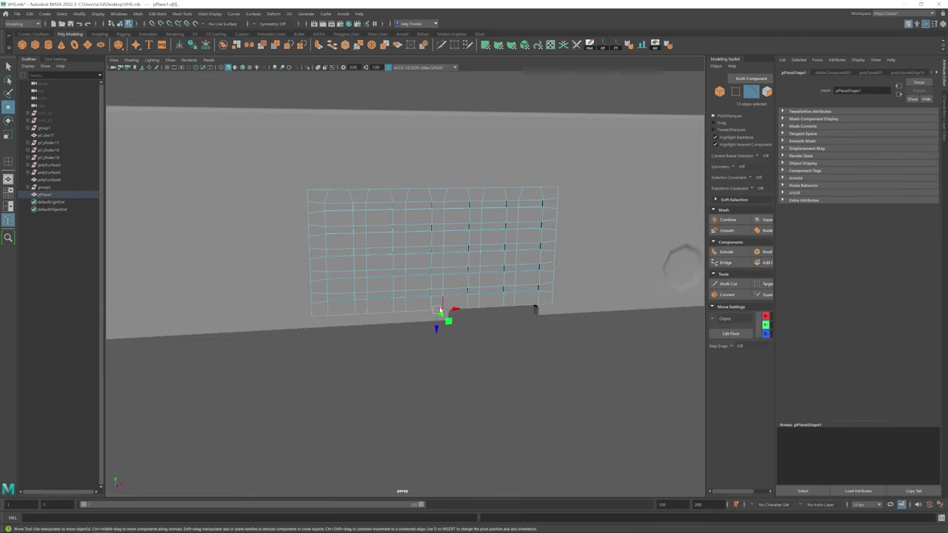
pyautogui.keyDown('alt'); pyautogui.moveTo(430, 224); pyautogui.dragTo(474, 245); pyautogui.keyUp('alt')
pyautogui.press('w')
pyautogui.click(394, 185)
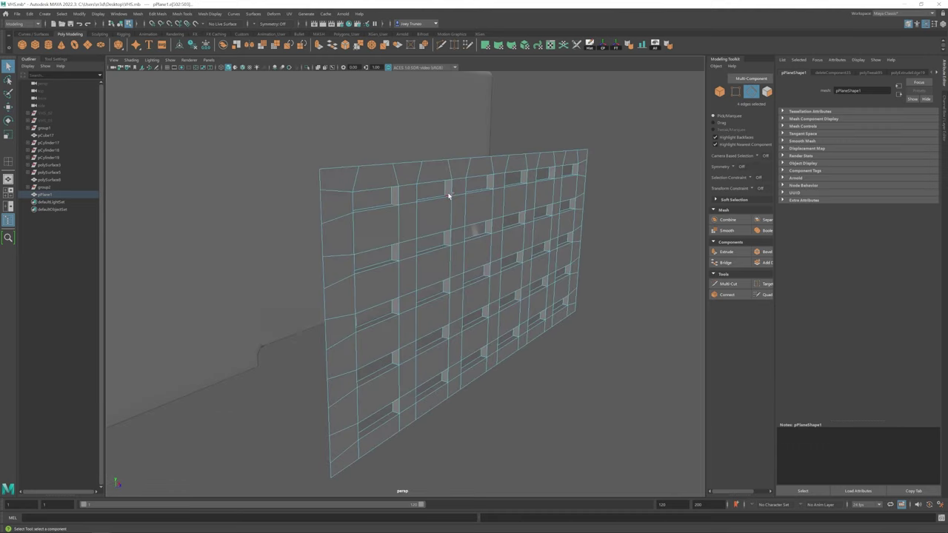
pyautogui.keyDown('alt'); pyautogui.moveTo(448, 194); pyautogui.dragTo(489, 259); pyautogui.keyUp('alt')
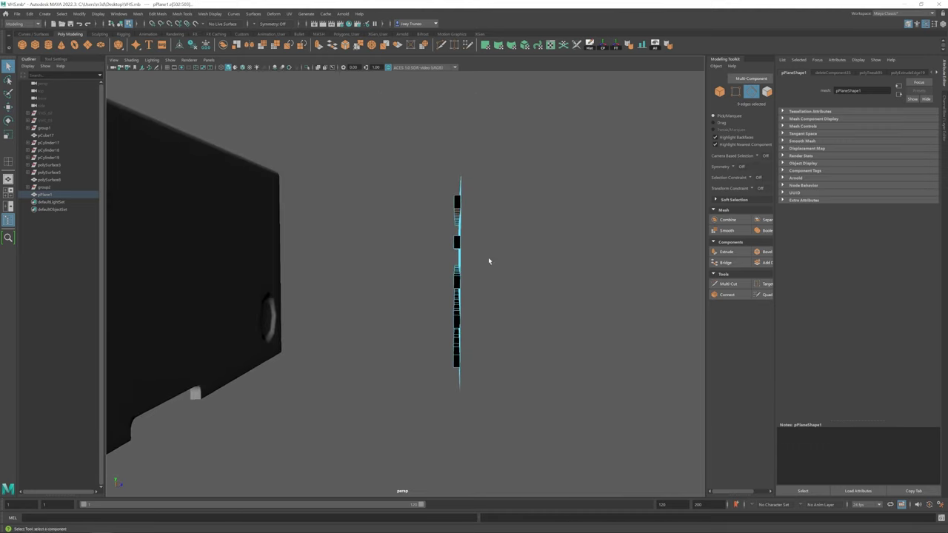
# Step: Bevel the slot edges so the vents become rounded
pyautogui.press('space')
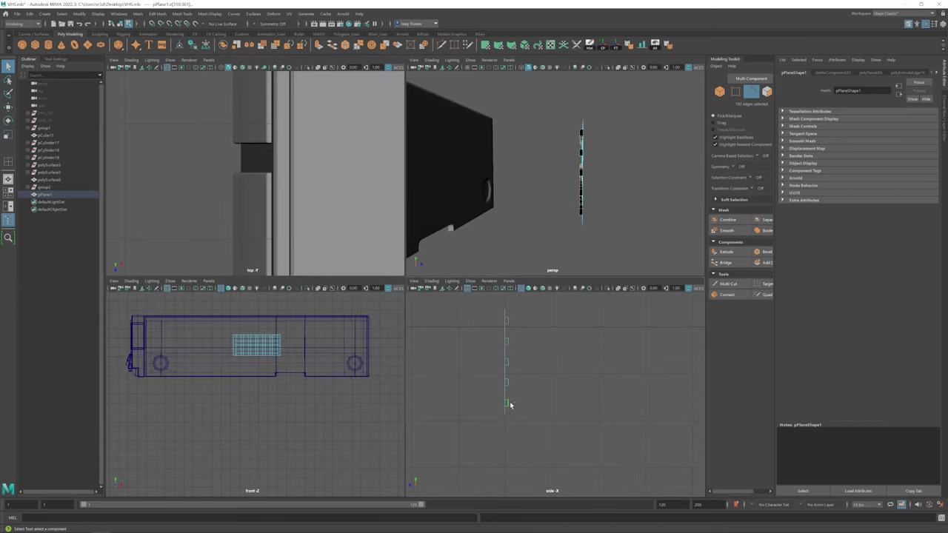
pyautogui.press('f')
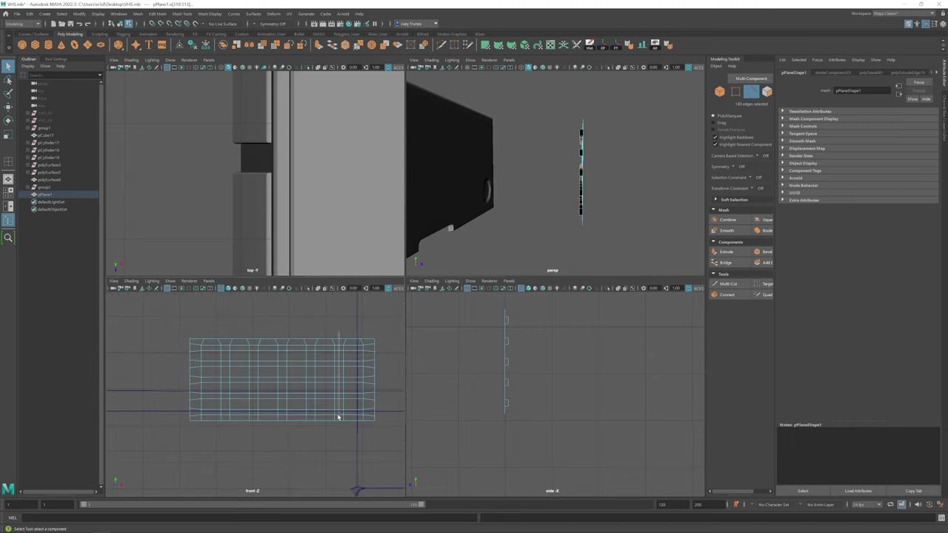
pyautogui.press('space')
pyautogui.press('f')
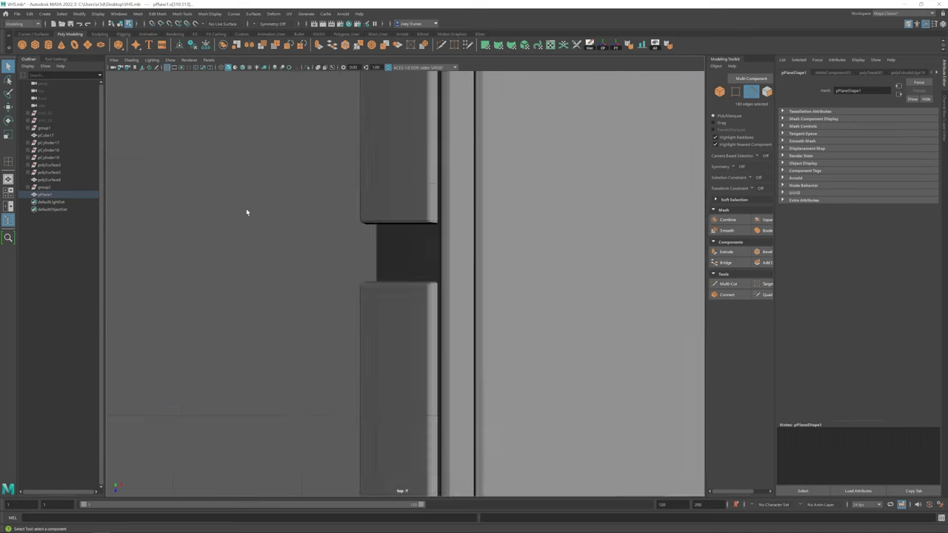
pyautogui.press('f')
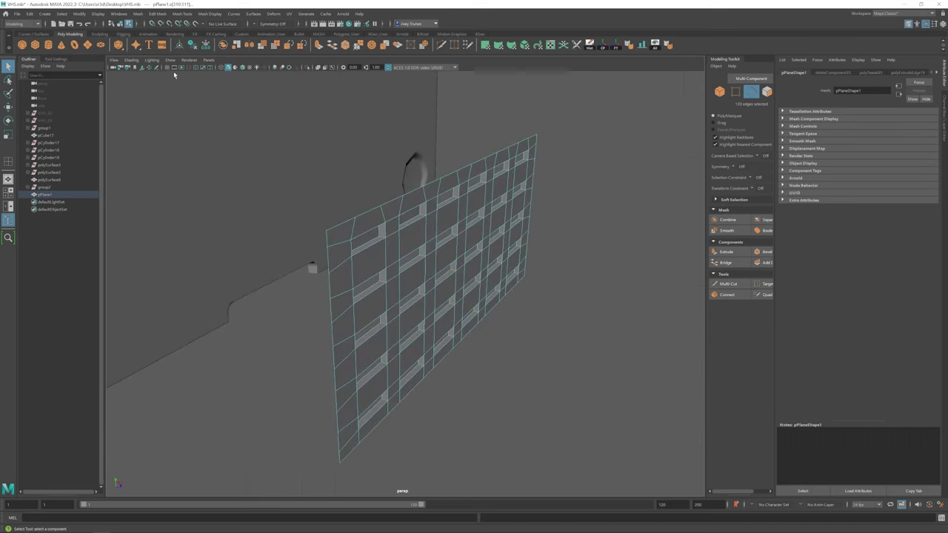
pyautogui.hotkey('ctrl', 'b')
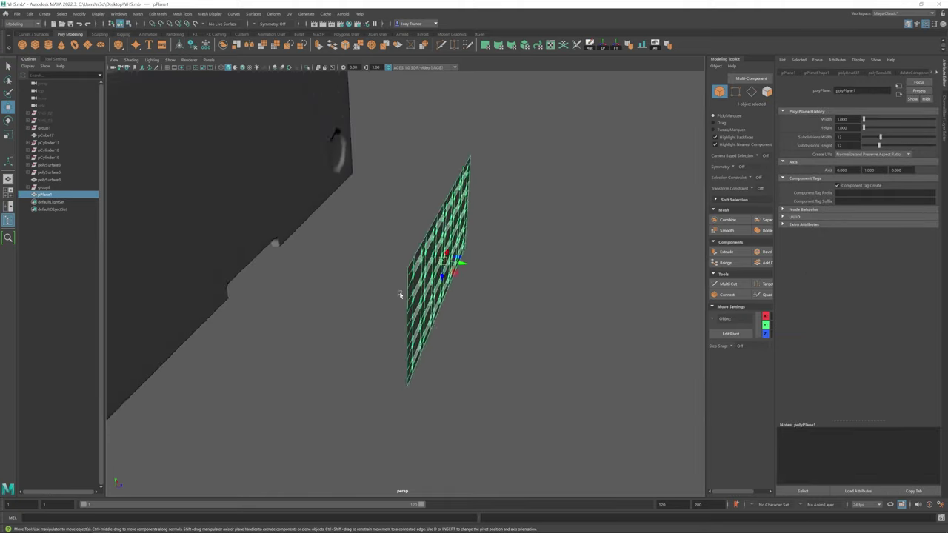
pyautogui.click(488, 318)
pyautogui.scroll(6, 444, 282)
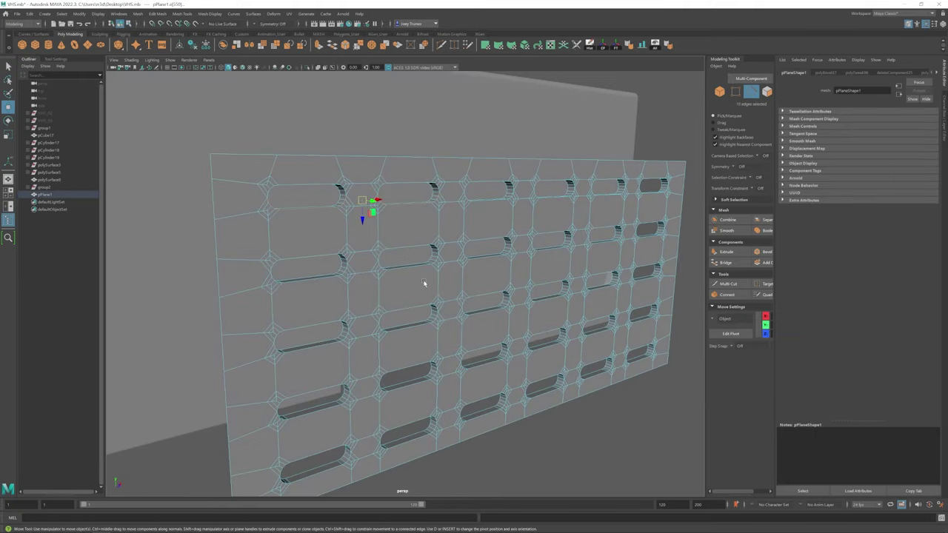
# Step: Merge the vent plane's overlapping vertices with Edit Mesh > Merge
pyautogui.click(157, 13)
pyautogui.click(171, 89)
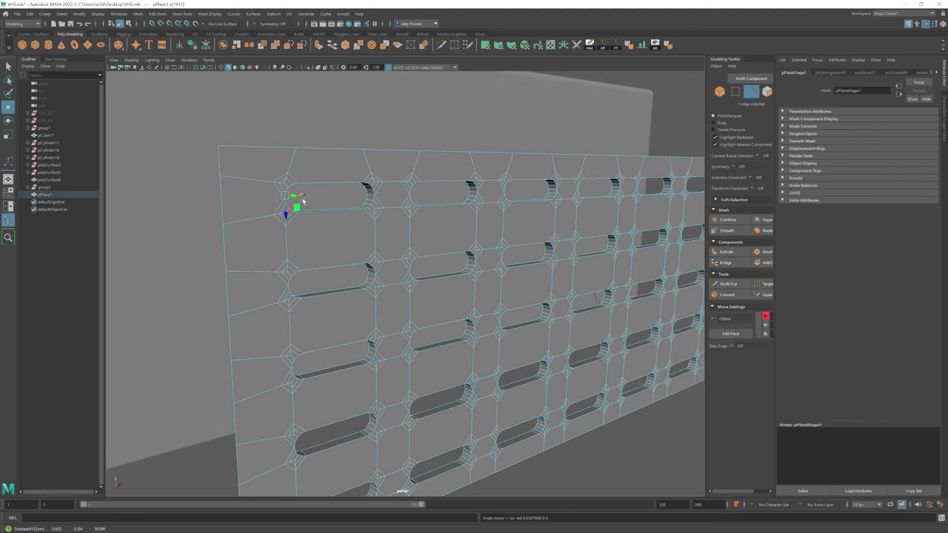
pyautogui.keyDown('alt'); pyautogui.moveTo(699, 176); pyautogui.dragTo(653, 212); pyautogui.keyUp('alt')
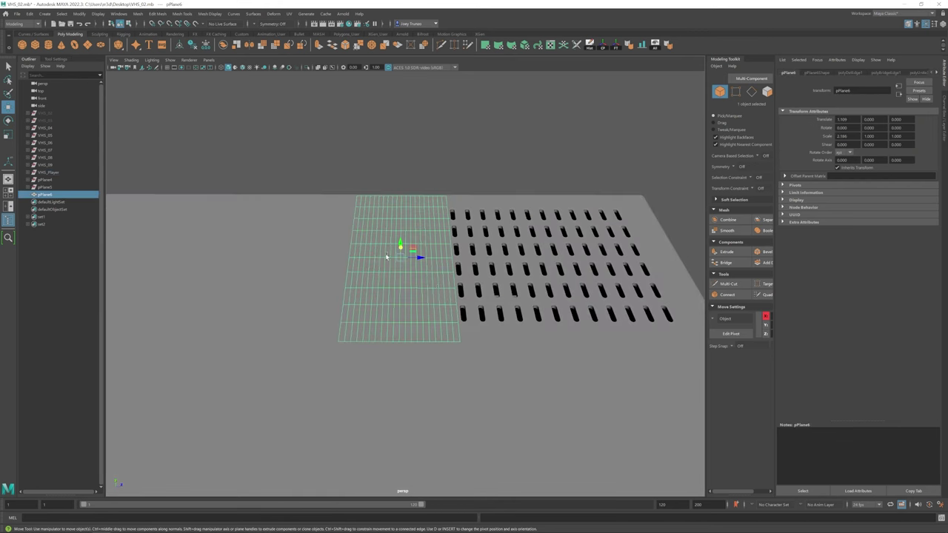
# Step: Select faces and pieces of the case to inspect the top vent area and edge history
pyautogui.press('F11')
pyautogui.click(508, 352)
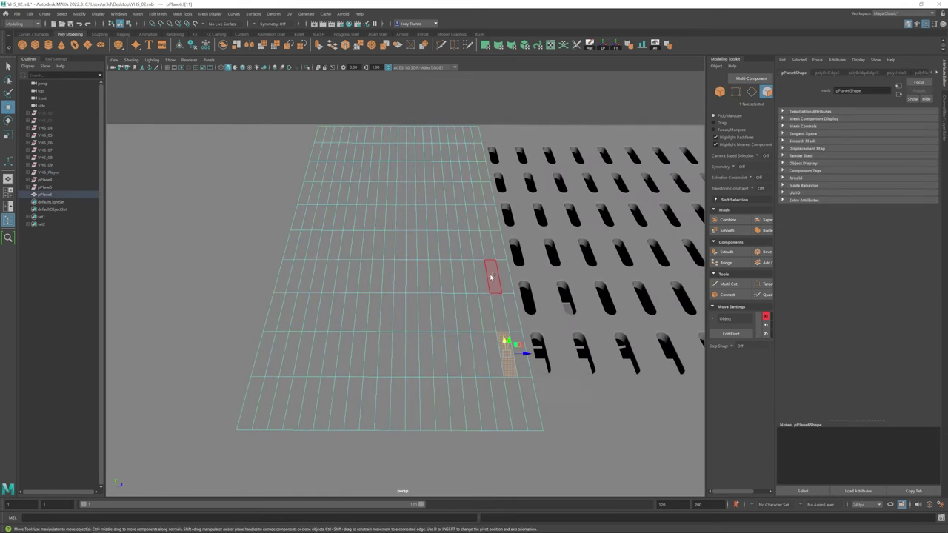
pyautogui.keyDown('alt'); pyautogui.moveTo(475, 175); pyautogui.dragTo(430, 244); pyautogui.keyUp('alt')
pyautogui.press('F8')
pyautogui.press('r')
pyautogui.click(859, 73)
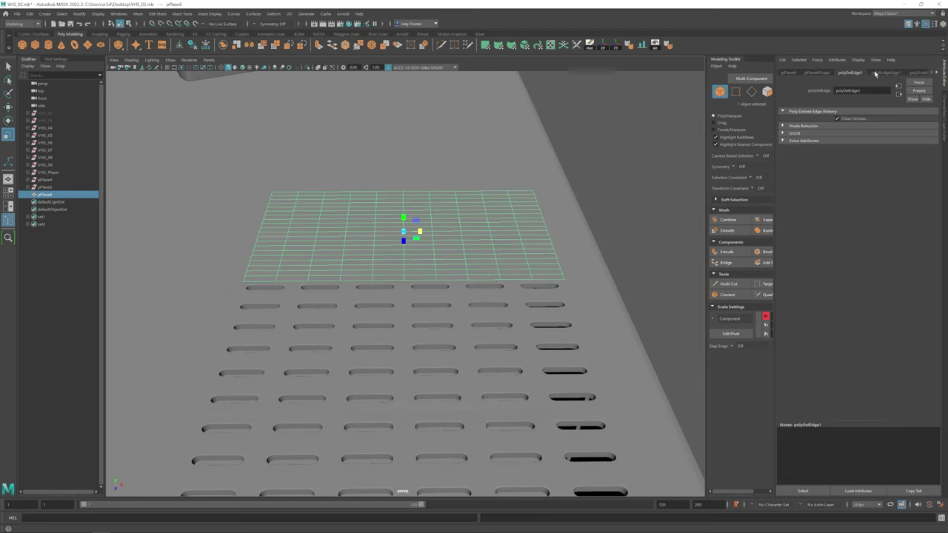
pyautogui.keyDown('alt'); pyautogui.moveTo(348, 245); pyautogui.dragTo(388, 231); pyautogui.keyUp('alt')
pyautogui.keyDown('shift'); pyautogui.click(447, 233); pyautogui.keyUp('shift')
pyautogui.press('w')
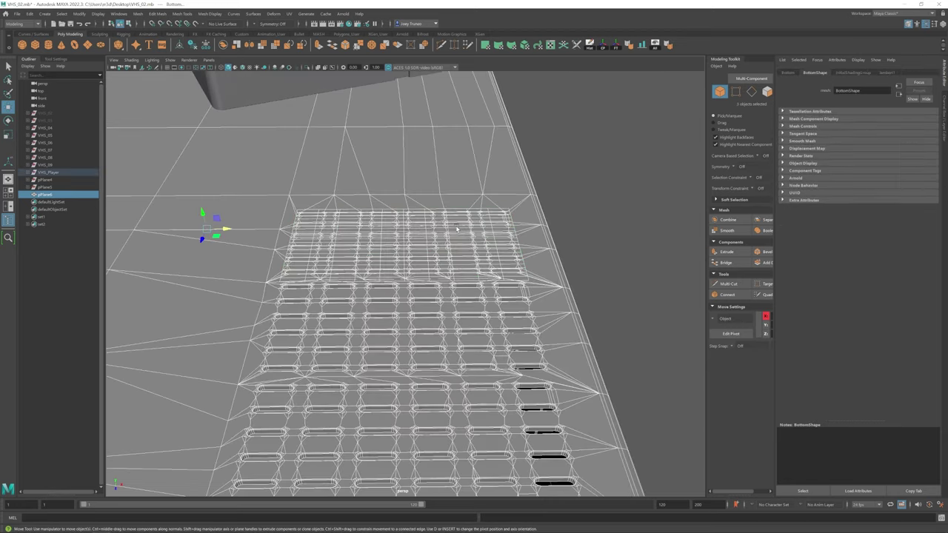
pyautogui.click(447, 237)
# Step: Orbit and zoom around the case to inspect the top vents
pyautogui.keyDown('alt'); pyautogui.moveTo(355, 276); pyautogui.dragTo(417, 311); pyautogui.keyUp('alt')
pyautogui.click(417, 311)
pyautogui.scroll(3, 336, 296)
pyautogui.scroll(5, 336, 296)
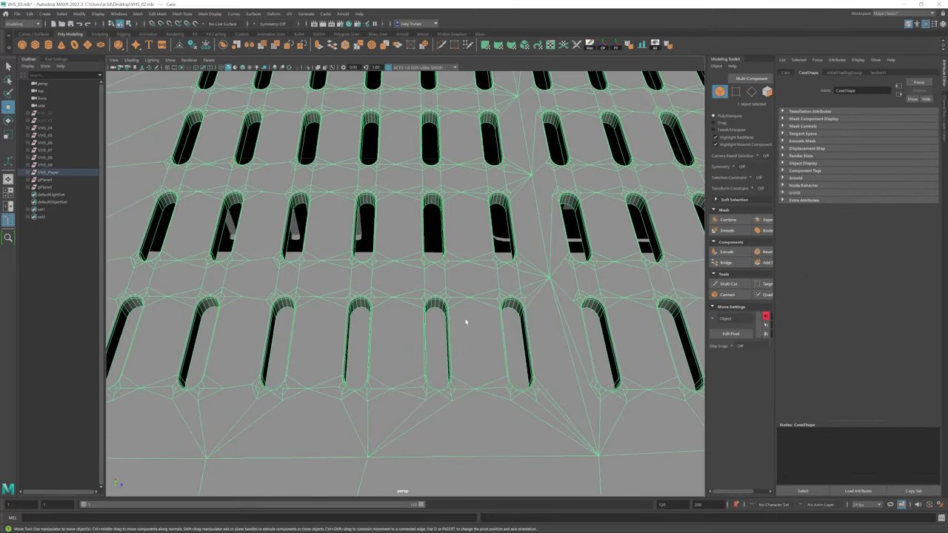
pyautogui.scroll(-10, 466, 322)
pyautogui.keyDown('alt'); pyautogui.moveTo(465, 322); pyautogui.dragTo(352, 327); pyautogui.keyUp('alt')
pyautogui.click(528, 189)
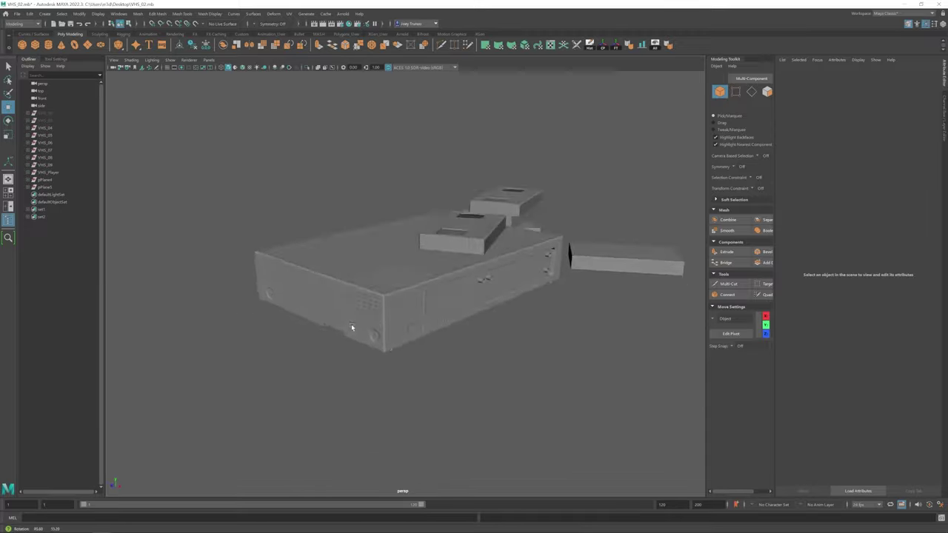
pyautogui.scroll(5, 352, 327)
pyautogui.keyDown('alt'); pyautogui.moveTo(487, 377); pyautogui.dragTo(311, 318); pyautogui.keyUp('alt')
# Step: Create a polygon plane and move it onto the top of the case
pyautogui.click(87, 44)
pyautogui.keyDown('alt'); pyautogui.moveTo(245, 312); pyautogui.dragTo(402, 215); pyautogui.keyUp('alt')
pyautogui.scroll(6, 402, 214)
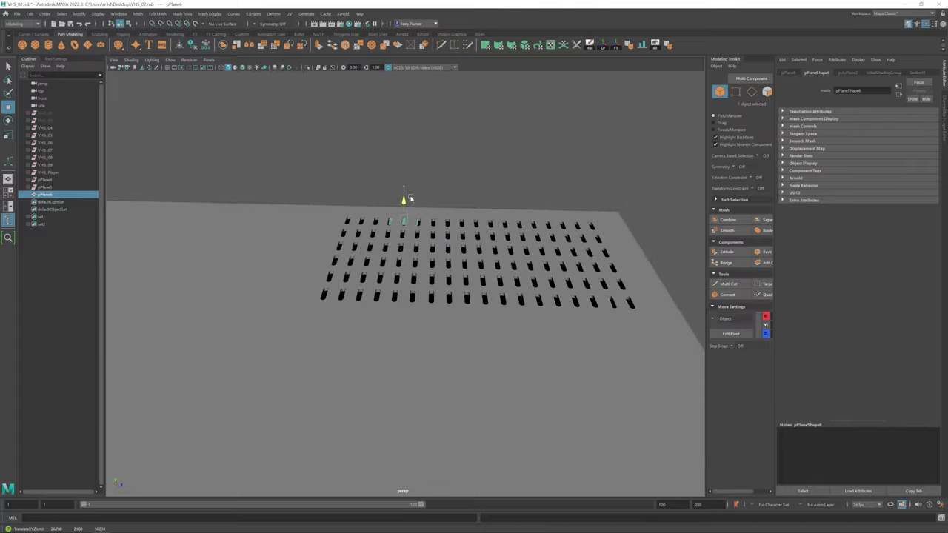
# Step: Move and scale the new plane to cover the top vent area, shown in wireframe
pyautogui.press('f')
pyautogui.scroll(-5, 389, 290)
pyautogui.keyDown('alt'); pyautogui.moveTo(388, 290); pyautogui.dragTo(430, 283); pyautogui.keyUp('alt')
pyautogui.press('r')
pyautogui.press('w')
pyautogui.scroll(4, 397, 297)
pyautogui.moveTo(349, 270); pyautogui.dragTo(400, 248)
pyautogui.scroll(-4, 440, 230)
pyautogui.press('r')
pyautogui.press('4')
# Step: Raise the plane's subdivisions in polyPlane2 to a 14 by 40 grid
pyautogui.click(847, 72)
pyautogui.moveTo(872, 138); pyautogui.dragTo(882, 137)
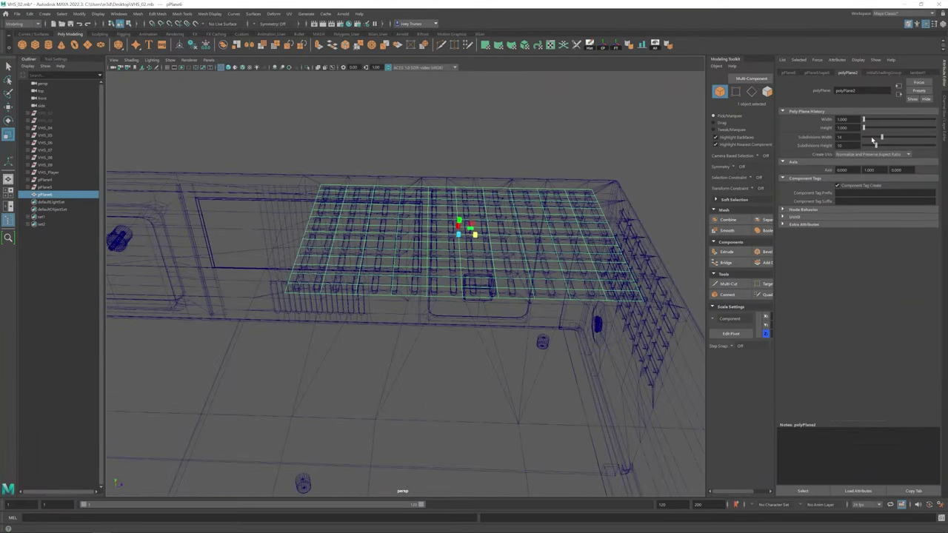
pyautogui.hotkey('ctrl', 'z')
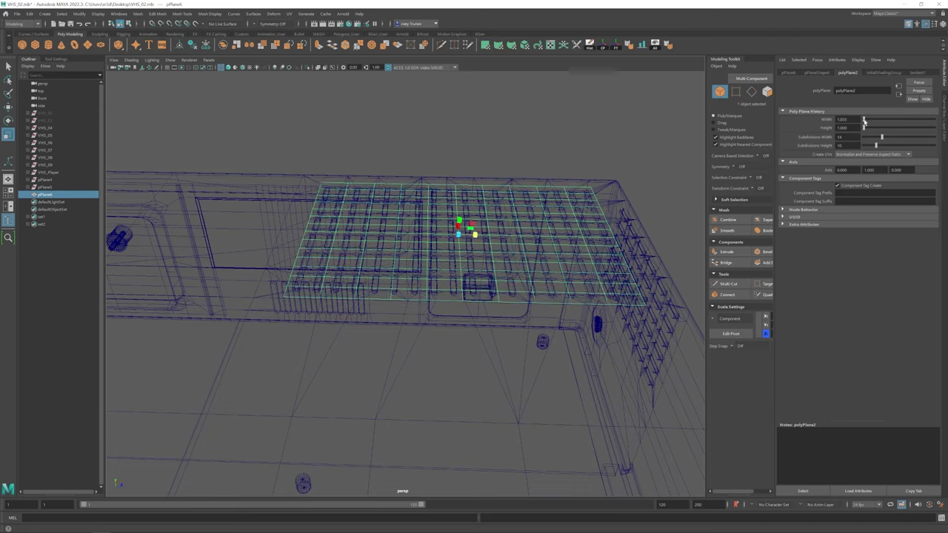
pyautogui.moveTo(876, 145); pyautogui.dragTo(918, 145)
pyautogui.keyDown('alt'); pyautogui.moveTo(533, 237); pyautogui.dragTo(502, 253); pyautogui.keyUp('alt')
pyautogui.scroll(2, 386, 222)
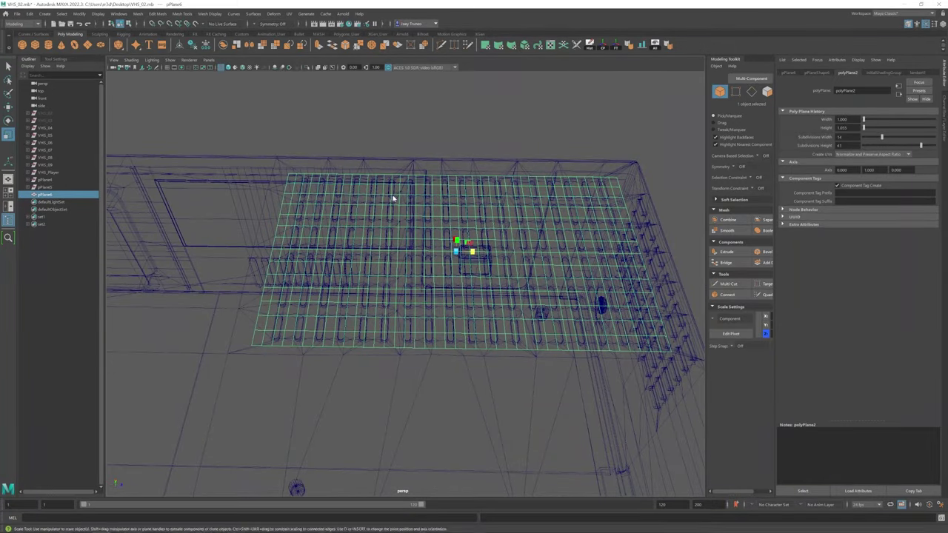
# Step: Isolate the plane on its own and switch to face selection
pyautogui.press('w')
pyautogui.hotkey('ctrl', '1')
pyautogui.click(306, 68)
pyautogui.press('F11')
# Step: Select the slot faces on the plane and delete them to cut twelve openings
pyautogui.click(275, 324)
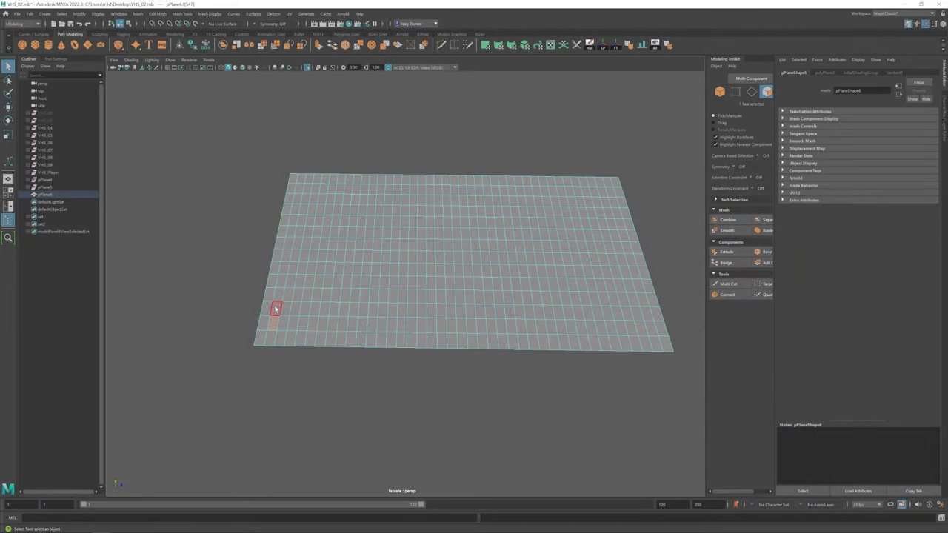
pyautogui.scroll(3, 483, 293)
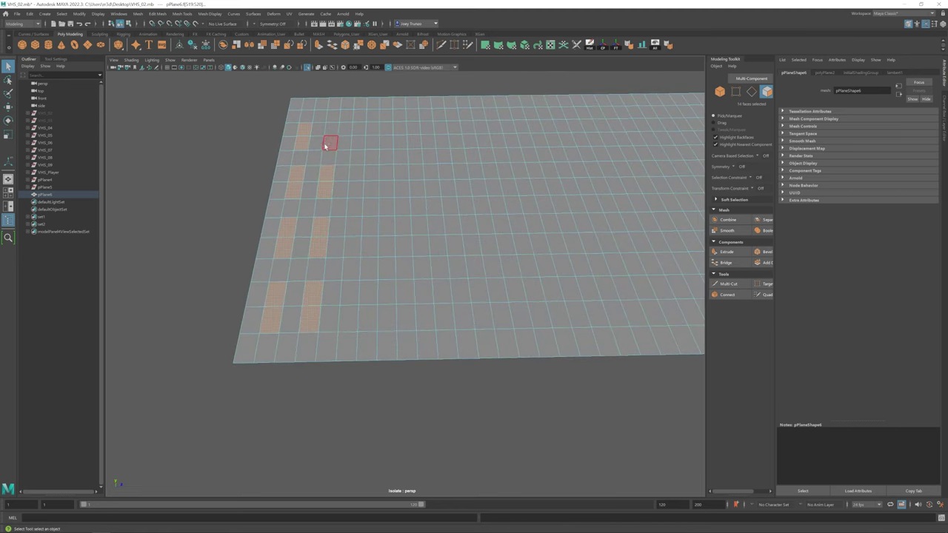
pyautogui.keyDown('shift'); pyautogui.click(347, 312); pyautogui.keyUp('shift')
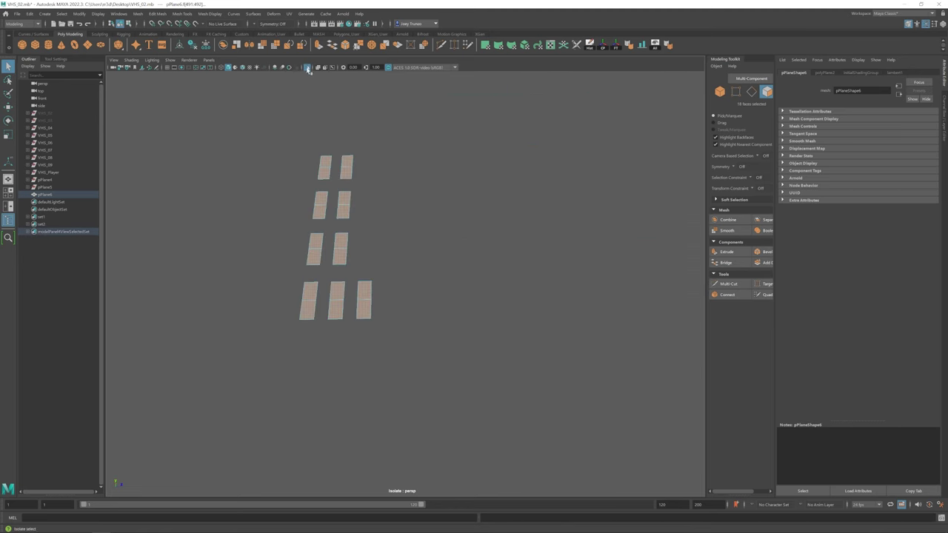
pyautogui.click(308, 68)
pyautogui.press('Delete')
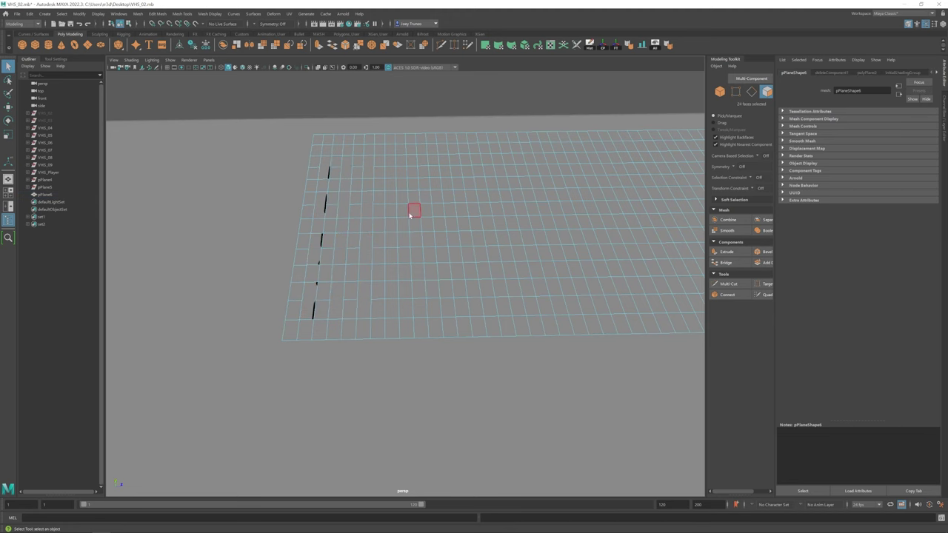
pyautogui.hotkey('ctrl', '1')
pyautogui.press('w')
pyautogui.scroll(-2, 471, 276)
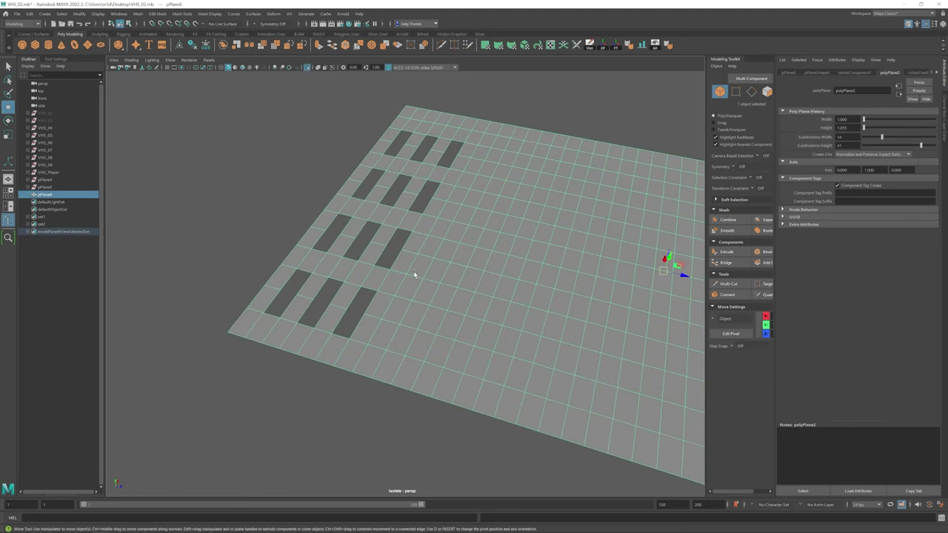
pyautogui.press('3')
pyautogui.keyDown('alt'); pyautogui.moveTo(364, 269); pyautogui.dragTo(434, 245); pyautogui.keyUp('alt')
pyautogui.press('1')
# Step: Extrude the openings' border edges downward to form recessed slots
pyautogui.press('F10')
pyautogui.click(424, 212)
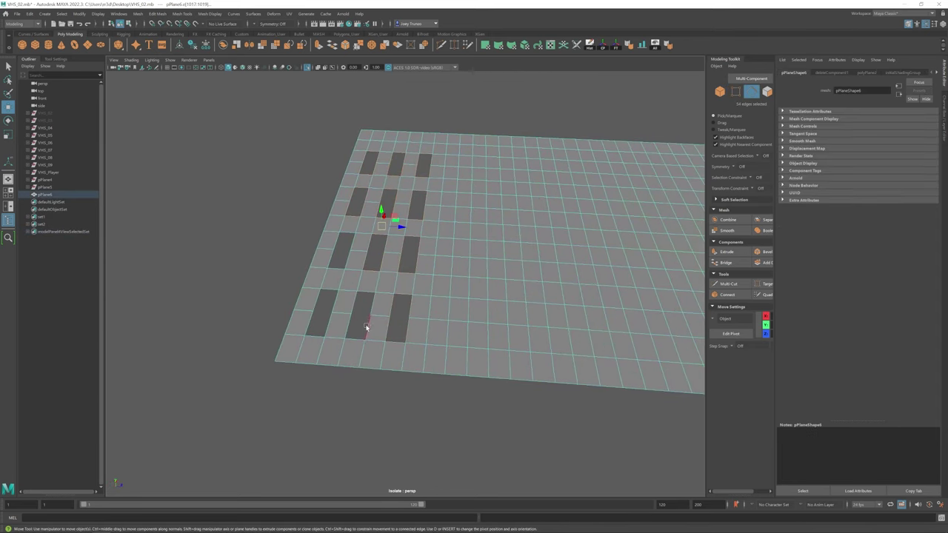
pyautogui.hotkey('ctrl', 'z')
pyautogui.hotkey('ctrl', 'e')
pyautogui.moveTo(379, 268)
pyautogui.keyDown('alt'); pyautogui.mouseDown()
pyautogui.moveTo(377, 202)
pyautogui.moveTo(377, 264)
pyautogui.mouseUp(); pyautogui.keyUp('alt')
pyautogui.scroll(3, 377, 265)
pyautogui.click(266, 340)
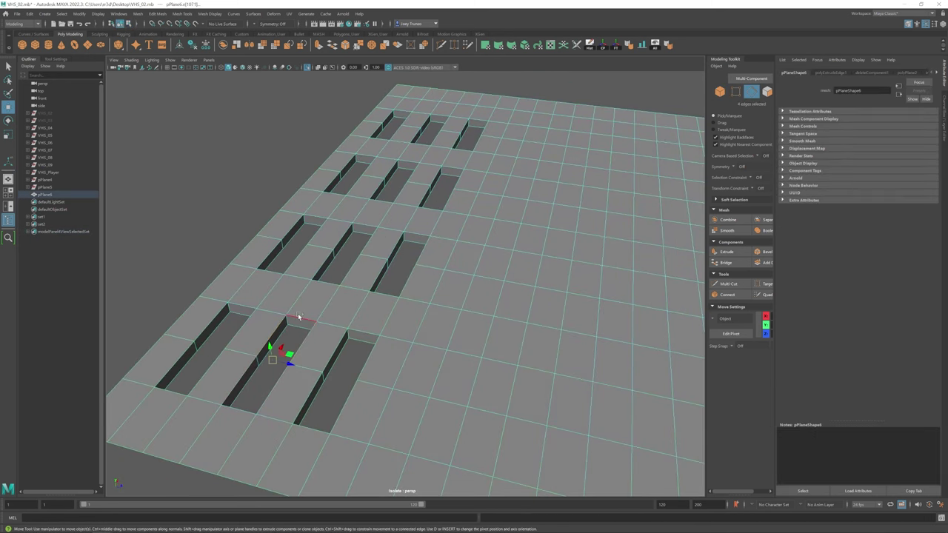
pyautogui.scroll(-5, 314, 396)
# Step: Try a bevel on the slot edges, adjust its width, then undo it
pyautogui.press('F8')
pyautogui.keyDown('alt'); pyautogui.moveTo(376, 313); pyautogui.dragTo(343, 228); pyautogui.keyUp('alt')
pyautogui.press('F8')
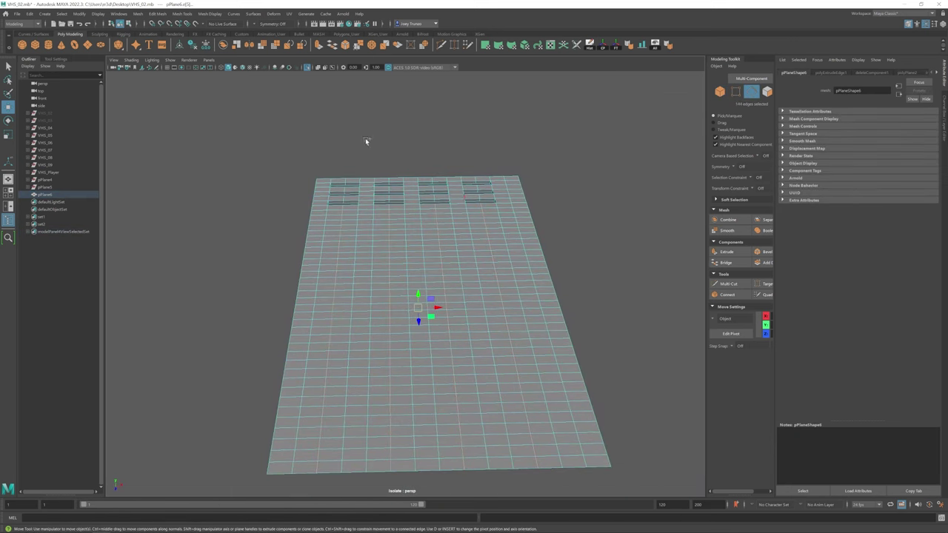
pyautogui.keyDown('alt'); pyautogui.moveTo(479, 194); pyautogui.dragTo(325, 253); pyautogui.keyUp('alt')
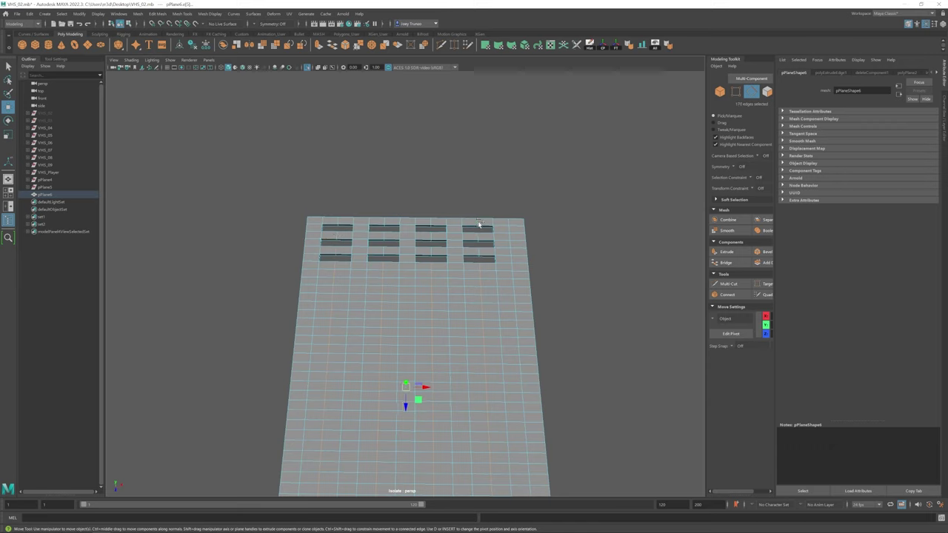
pyautogui.click(157, 13)
pyautogui.click(174, 37)
pyautogui.keyDown('alt'); pyautogui.moveTo(432, 234); pyautogui.dragTo(439, 321); pyautogui.keyUp('alt')
pyautogui.click(44, 194)
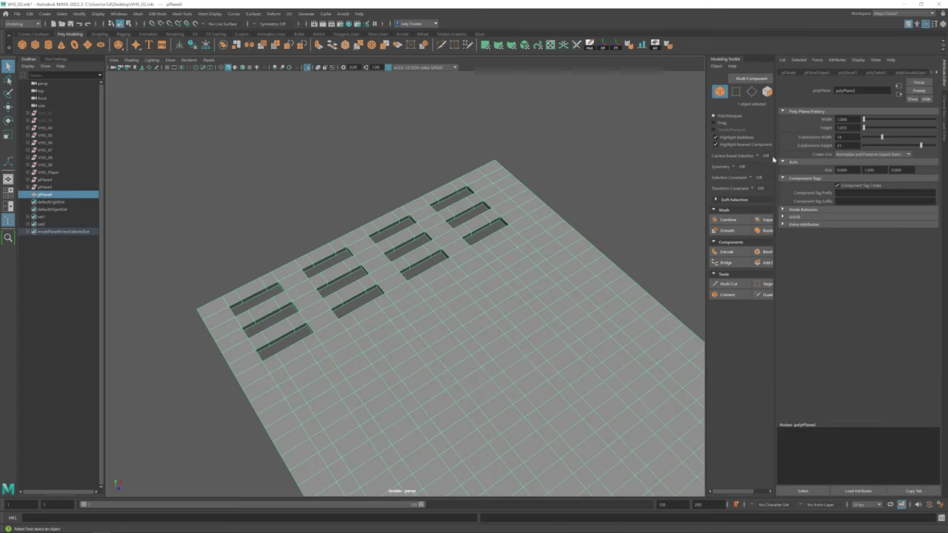
pyautogui.moveTo(893, 134); pyautogui.dragTo(869, 141)
pyautogui.hotkey('ctrl', 'z')
# Step: Bevel the slot edges with fraction 0.159 and 2 segments to round them
pyautogui.keyDown('alt'); pyautogui.moveTo(385, 311); pyautogui.dragTo(461, 292); pyautogui.keyUp('alt')
pyautogui.press('w')
pyautogui.click(374, 326)
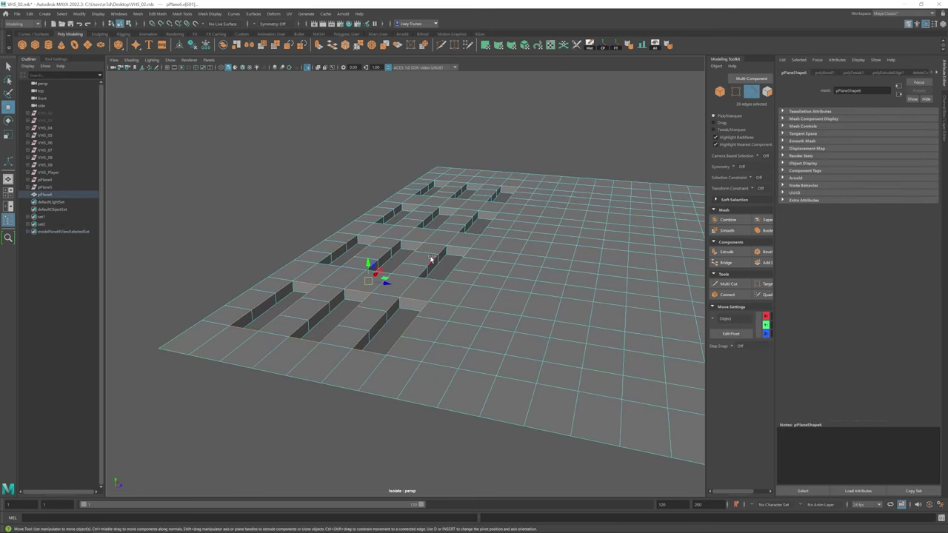
pyautogui.press('q')
pyautogui.keyDown('alt'); pyautogui.moveTo(377, 271); pyautogui.dragTo(446, 274, button='right'); pyautogui.keyUp('alt')
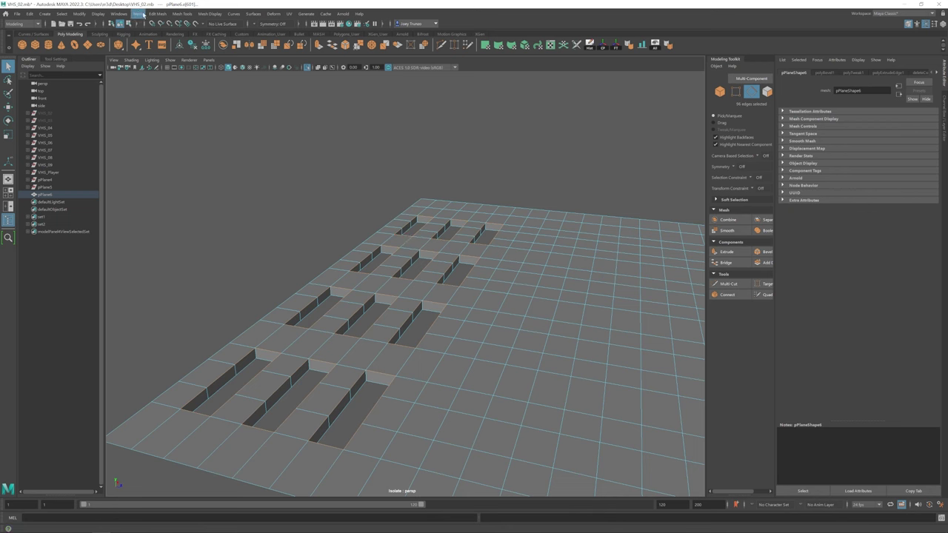
pyautogui.click(157, 13)
pyautogui.click(167, 36)
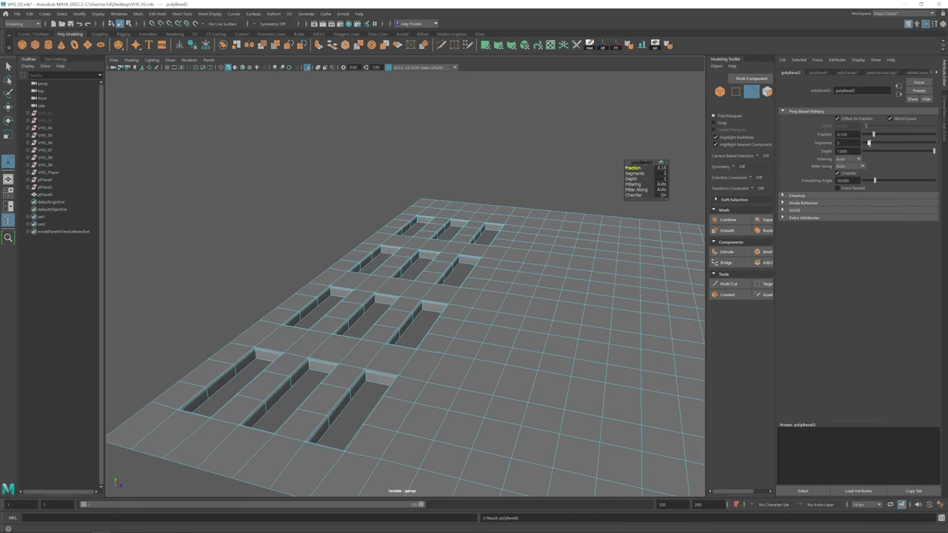
pyautogui.moveTo(868, 142); pyautogui.dragTo(879, 136)
# Step: Bring back the rest of the scene and select the slotted plane
pyautogui.click(595, 355)
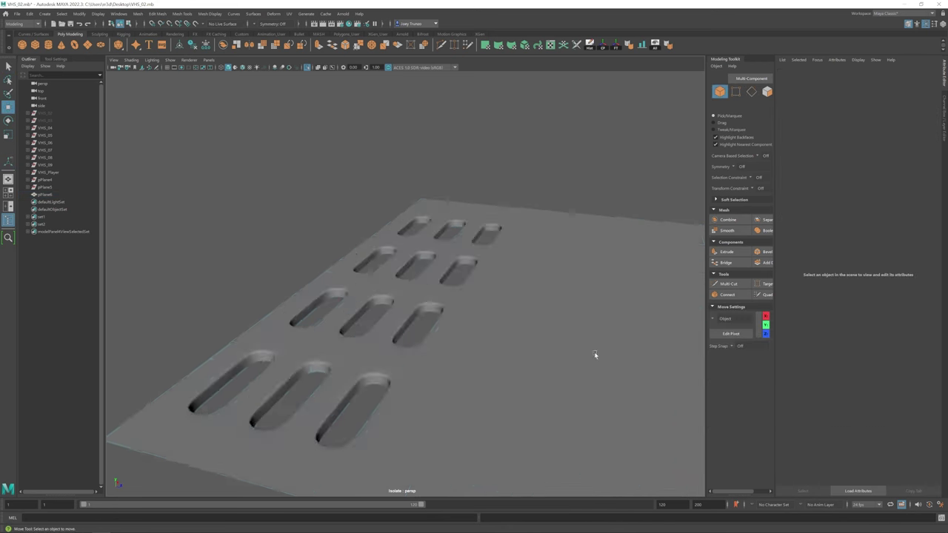
pyautogui.keyDown('alt'); pyautogui.moveTo(594, 355); pyautogui.dragTo(481, 275); pyautogui.keyUp('alt')
pyautogui.hotkey('ctrl', '1')
pyautogui.click(480, 275)
pyautogui.keyDown('alt'); pyautogui.moveTo(339, 148); pyautogui.dragTo(414, 251); pyautogui.keyUp('alt')
# Step: Move the slotted plane pPlane6 onto the case top beside the vent-hole grid
pyautogui.click(397, 245)
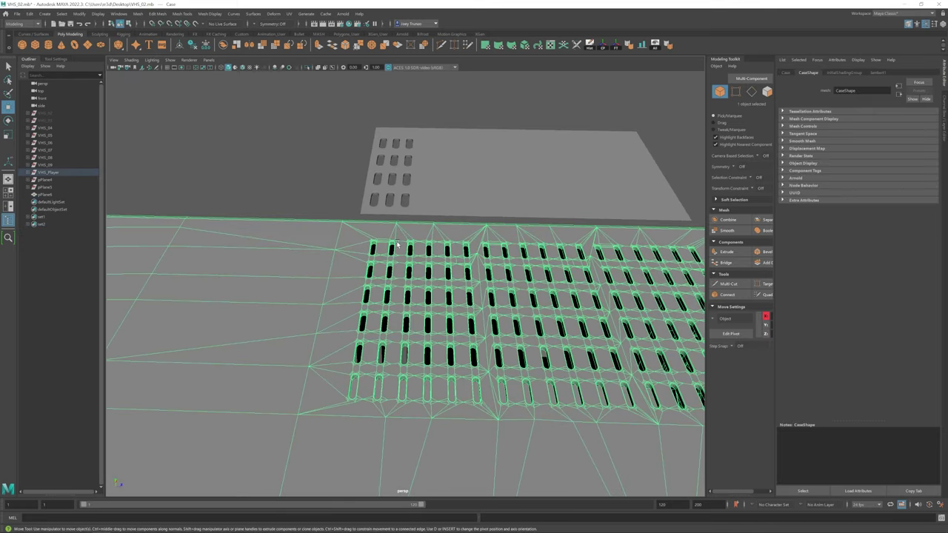
pyautogui.keyDown('shift'); pyautogui.click(397, 210); pyautogui.keyUp('shift')
pyautogui.keyDown('alt'); pyautogui.moveTo(397, 210); pyautogui.dragTo(395, 215); pyautogui.keyUp('alt')
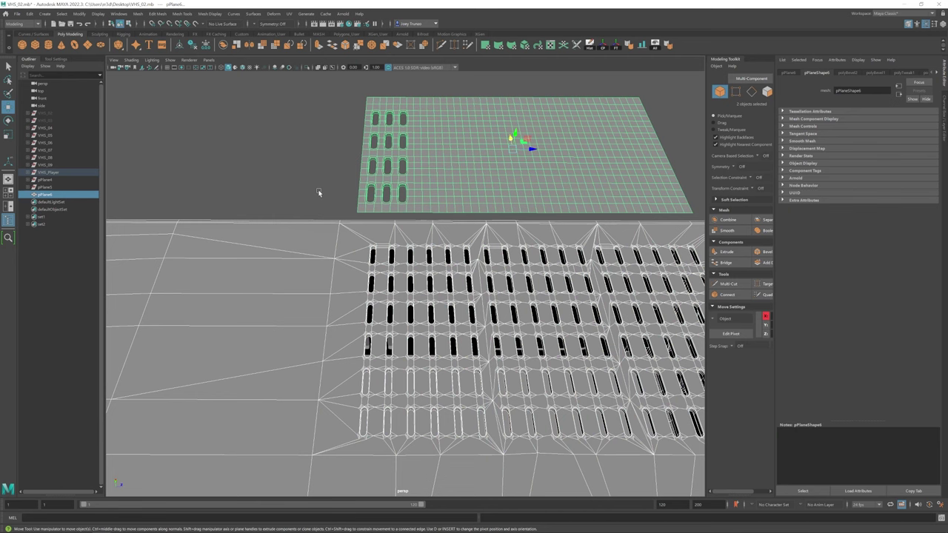
pyautogui.keyDown('alt'); pyautogui.moveTo(319, 192); pyautogui.dragTo(366, 210, button='right'); pyautogui.keyUp('alt')
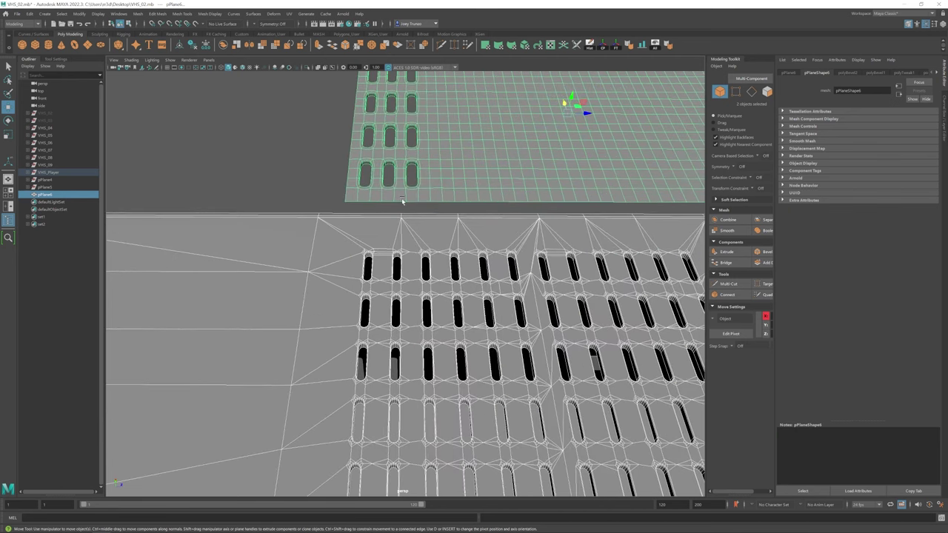
pyautogui.keyDown('alt'); pyautogui.moveTo(402, 200); pyautogui.dragTo(483, 296); pyautogui.keyUp('alt')
pyautogui.click(407, 251)
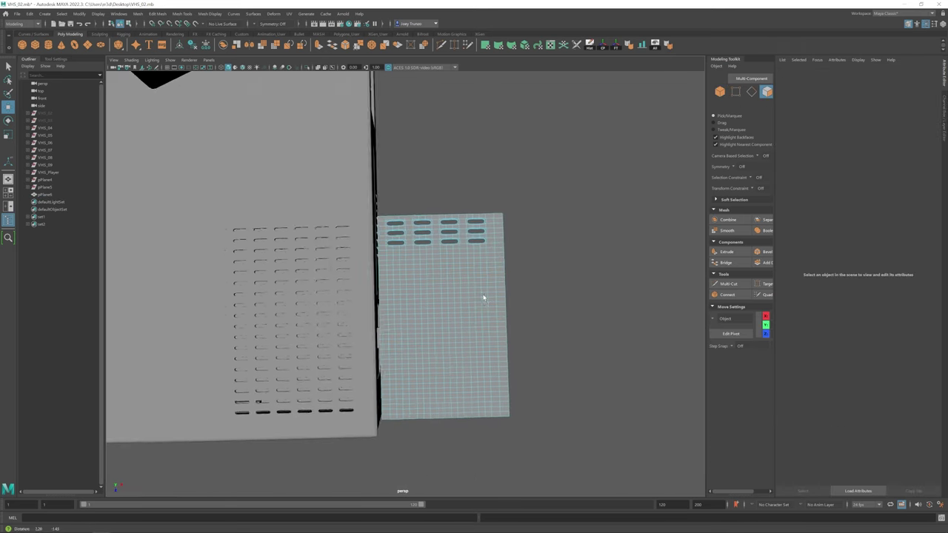
pyautogui.moveTo(259, 436); pyautogui.dragTo(445, 244)
pyautogui.press('F8')
pyautogui.click(473, 211)
pyautogui.moveTo(494, 210); pyautogui.dragTo(507, 272)
pyautogui.press('r')
pyautogui.click(408, 211)
# Step: Select the slotted plane and orbit around the player to inspect the top vent grid
pyautogui.click(420, 222)
pyautogui.press('w')
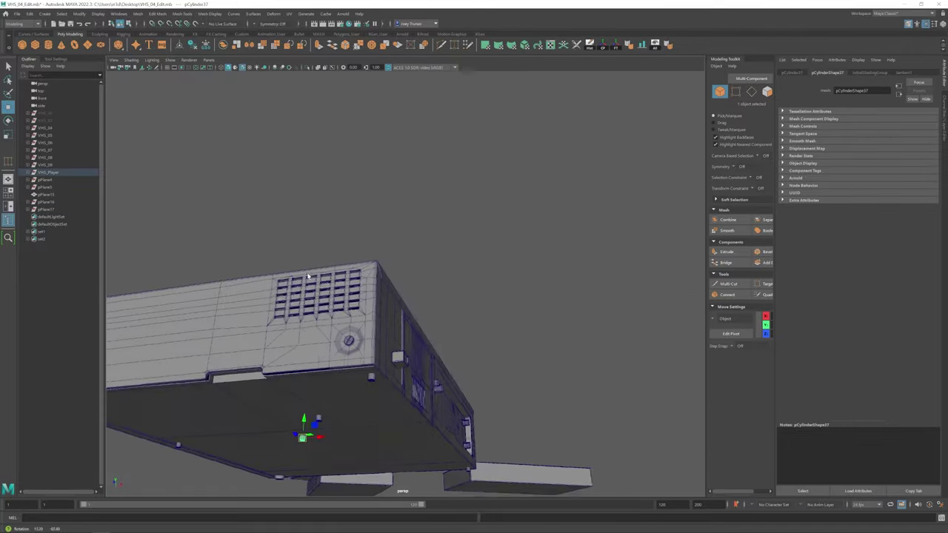
pyautogui.keyDown('alt'); pyautogui.moveTo(311, 185); pyautogui.dragTo(311, 309); pyautogui.keyUp('alt')
pyautogui.click(516, 260)
pyautogui.keyDown('alt'); pyautogui.moveTo(419, 281); pyautogui.dragTo(332, 309); pyautogui.keyUp('alt')
pyautogui.click(478, 303)
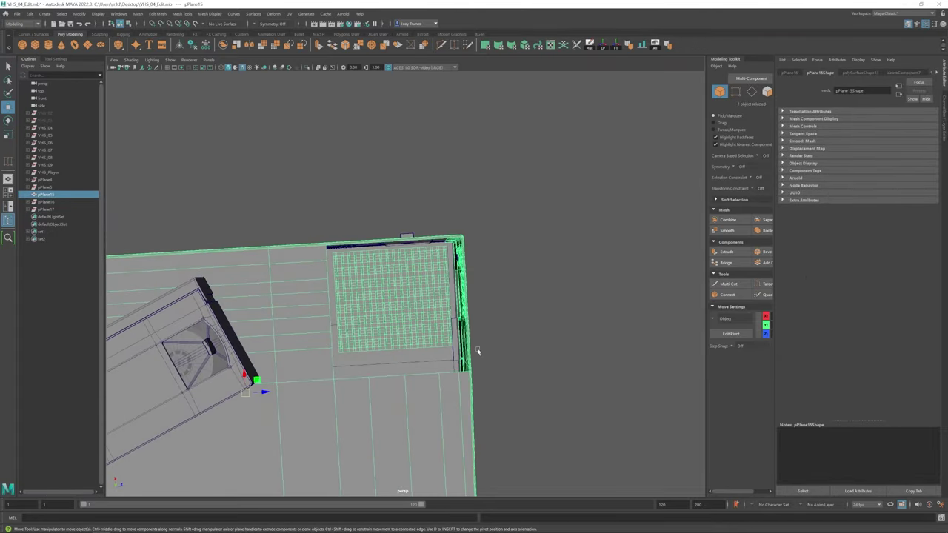
pyautogui.keyDown('alt'); pyautogui.moveTo(478, 352); pyautogui.dragTo(409, 320); pyautogui.keyUp('alt')
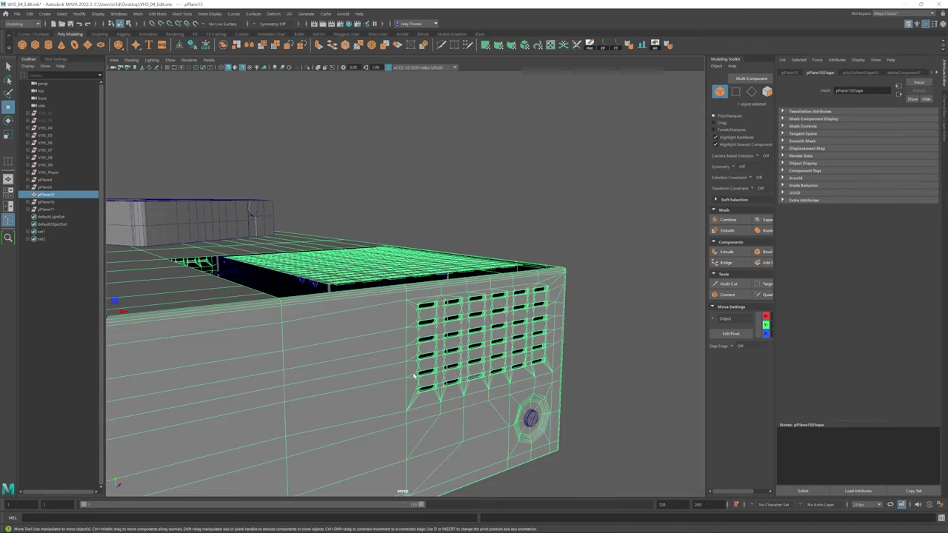
pyautogui.keyDown('alt'); pyautogui.moveTo(392, 375); pyautogui.dragTo(359, 291); pyautogui.keyUp('alt')
# Step: Create a new polygon plane, pPlane18, beside the VHS player
pyautogui.click(88, 45)
pyautogui.keyDown('alt'); pyautogui.moveTo(311, 244); pyautogui.dragTo(478, 188); pyautogui.keyUp('alt')
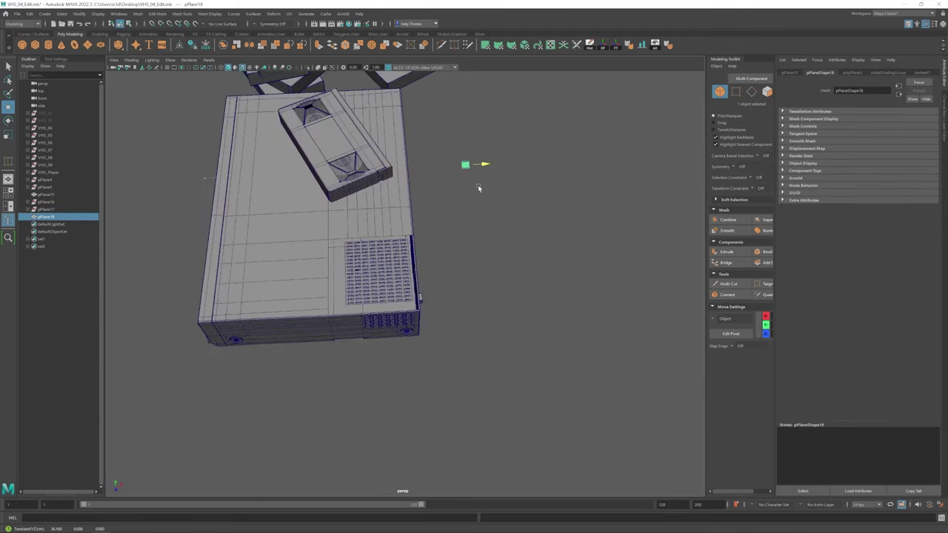
pyautogui.press('f')
# Step: Select the vent grid plane in face mode and pick a corner face
pyautogui.moveTo(505, 345)
pyautogui.keyDown('alt'); pyautogui.mouseDown()
pyautogui.moveTo(444, 311)
pyautogui.moveTo(500, 334)
pyautogui.mouseUp(); pyautogui.keyUp('alt')
pyautogui.click(500, 335)
pyautogui.moveTo(507, 334); pyautogui.dragTo(511, 348, button='right')
pyautogui.click(516, 317)
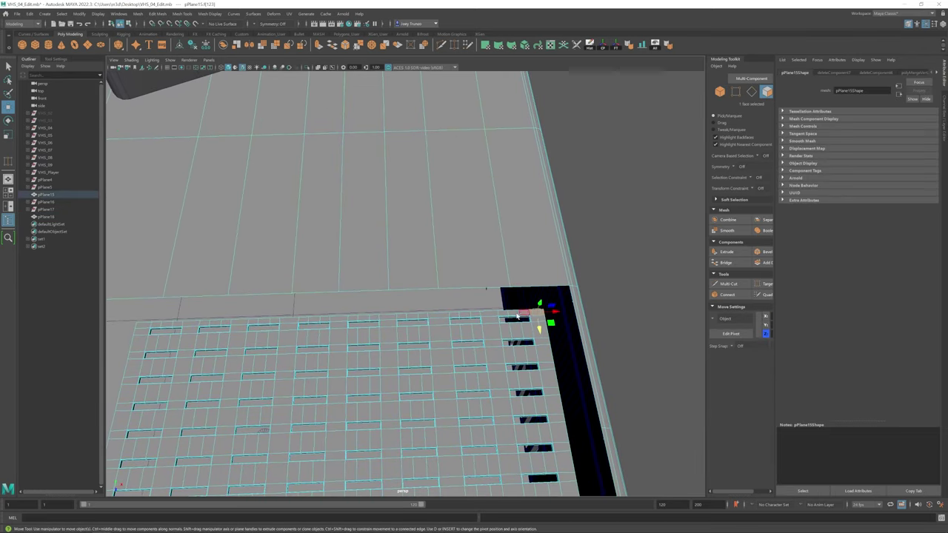
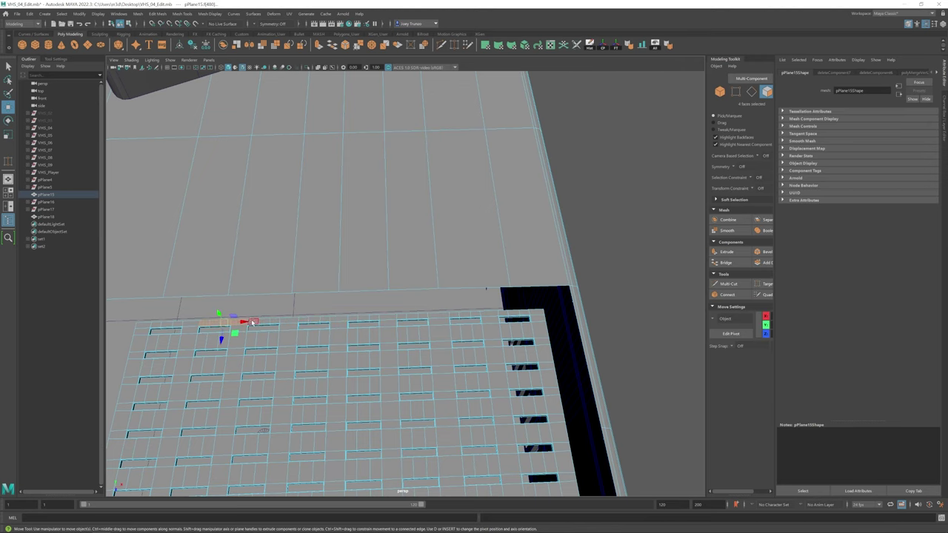
# Step: Set the polyPlane width and height subdivisions to 4
pyautogui.scroll(-5, 391, 300)
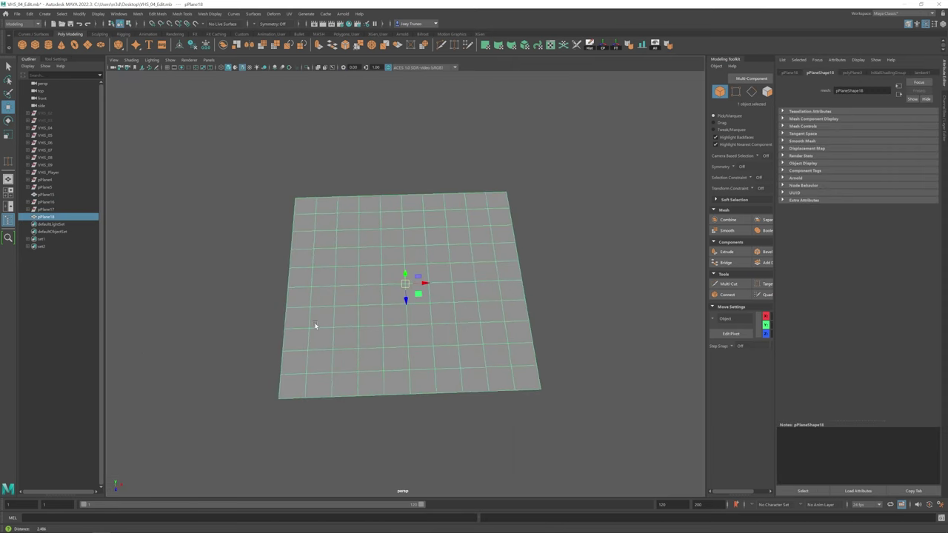
pyautogui.scroll(-1, 314, 326)
pyautogui.click(852, 72)
pyautogui.click(840, 137)
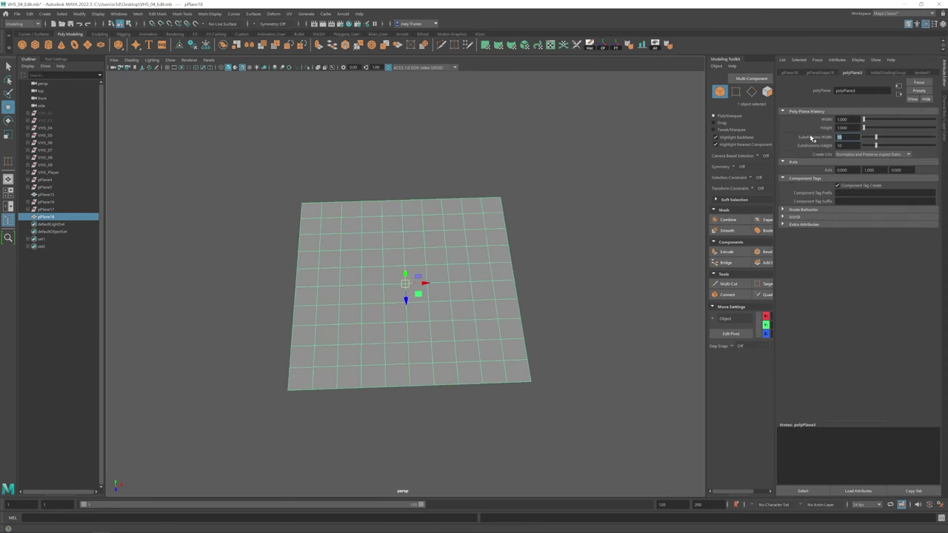
pyautogui.click(563, 185)
pyautogui.scroll(-8, 368, 265)
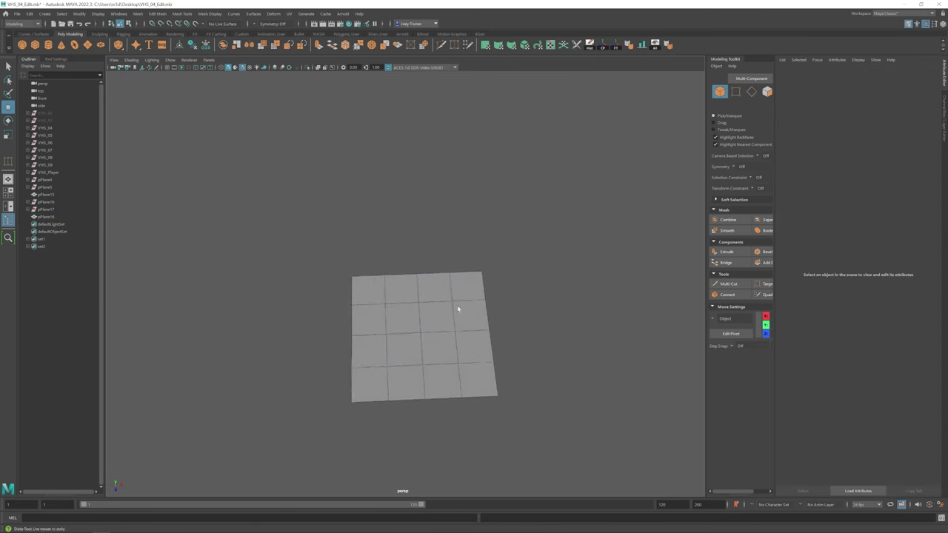
# Step: Duplicate the small plane with Ctrl+D and move the copy upward
pyautogui.keyDown('alt'); pyautogui.moveTo(416, 260); pyautogui.dragTo(398, 190, button='middle'); pyautogui.keyUp('alt')
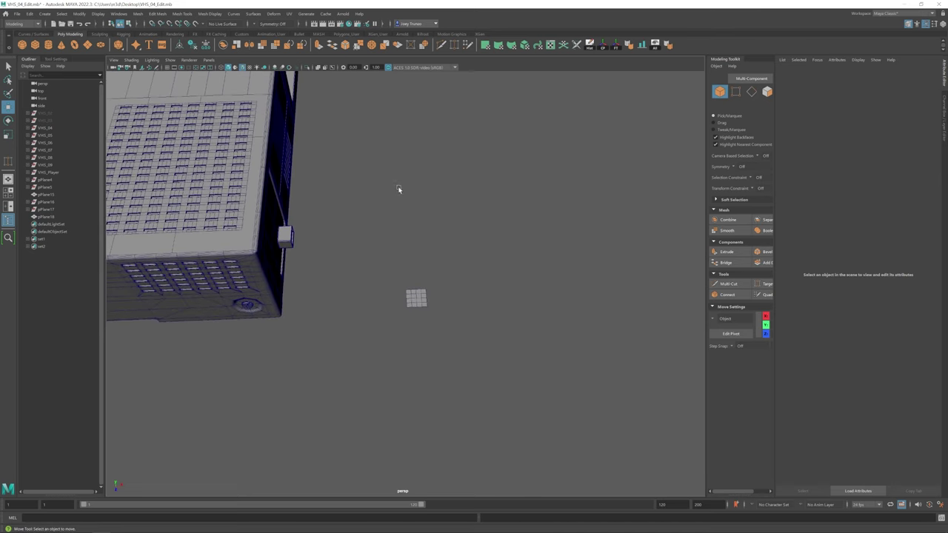
pyautogui.click(416, 298)
pyautogui.hotkey('ctrl', 'd')
pyautogui.moveTo(417, 299); pyautogui.dragTo(417, 265)
pyautogui.press('F11')
pyautogui.scroll(3, 400, 233)
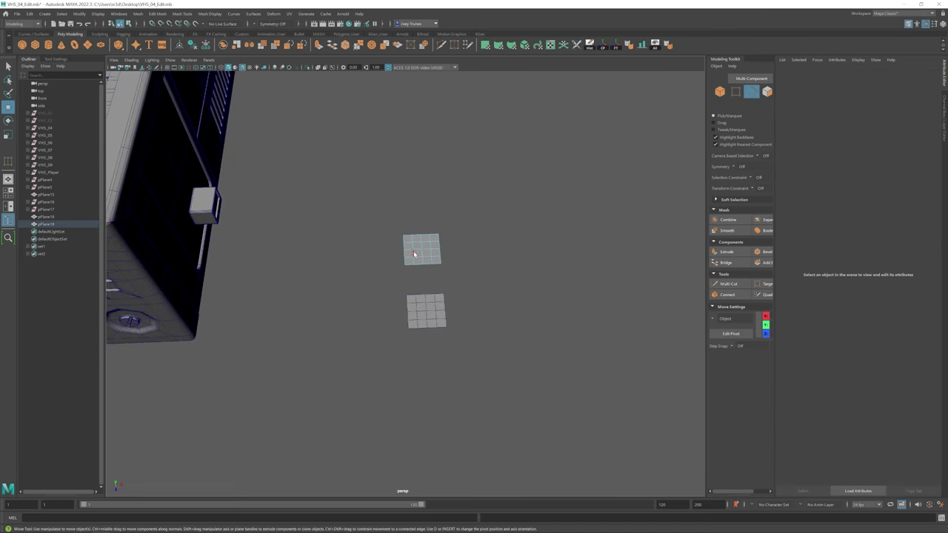
pyautogui.press('q')
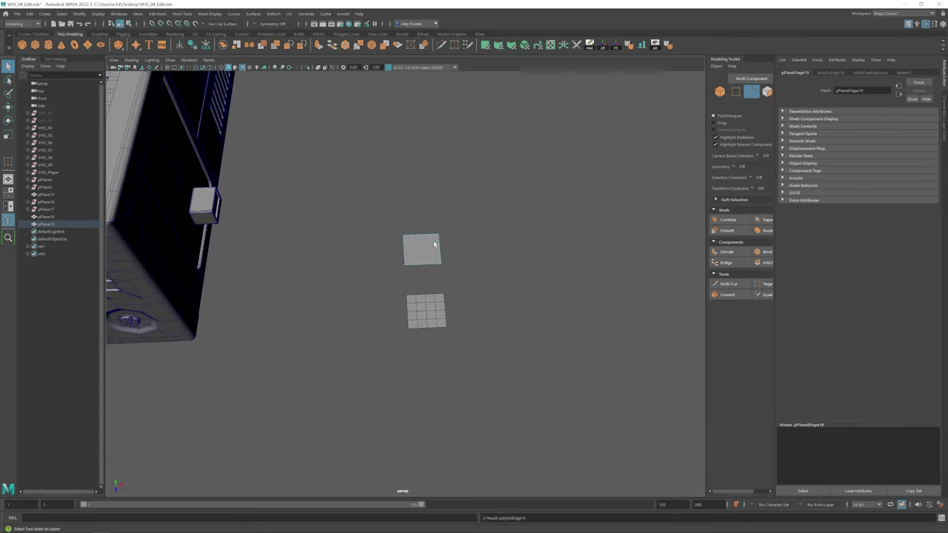
# Step: Select only the lower 4×4 plane beside the VHS model
pyautogui.keyDown('alt'); pyautogui.moveTo(435, 245); pyautogui.dragTo(533, 414); pyautogui.keyUp('alt')
pyautogui.press('w')
pyautogui.press('F8')
pyautogui.keyDown('alt'); pyautogui.moveTo(449, 342); pyautogui.dragTo(635, 377); pyautogui.keyUp('alt')
pyautogui.click(438, 357)
pyautogui.click(455, 304)
pyautogui.click(463, 337)
# Step: Put the lower 4×4 plane into edge editing mode
pyautogui.keyDown('alt'); pyautogui.moveTo(469, 338); pyautogui.dragTo(435, 323); pyautogui.keyUp('alt')
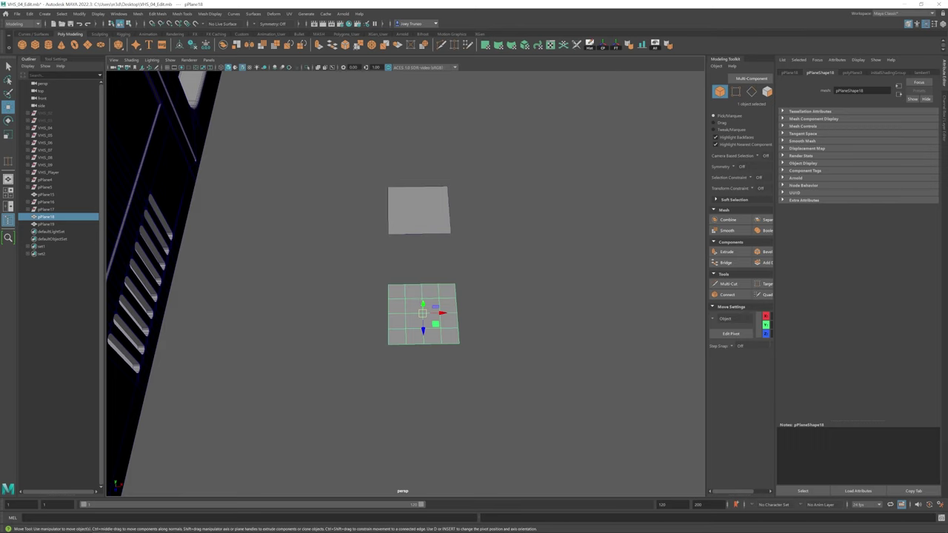
pyautogui.scroll(5, 444, 301)
pyautogui.scroll(-4, 430, 319)
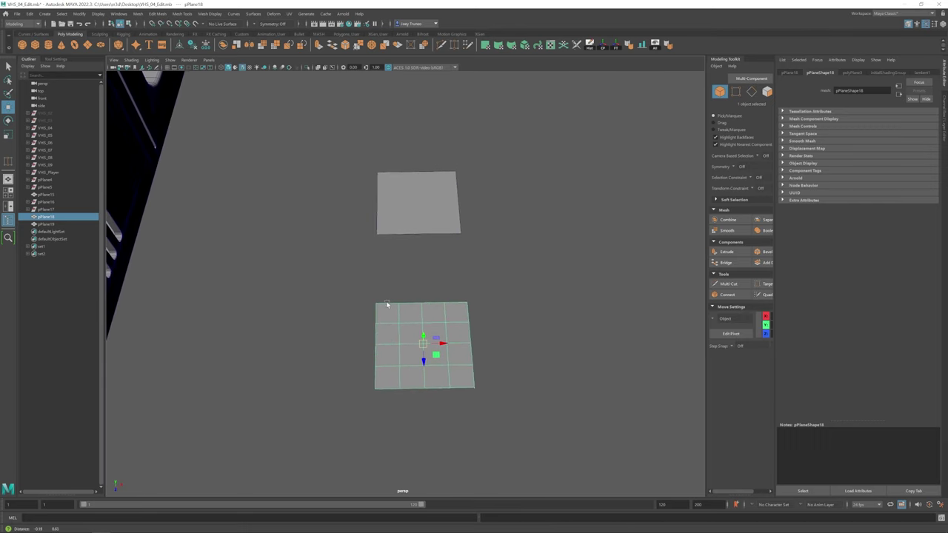
pyautogui.scroll(2, 474, 333)
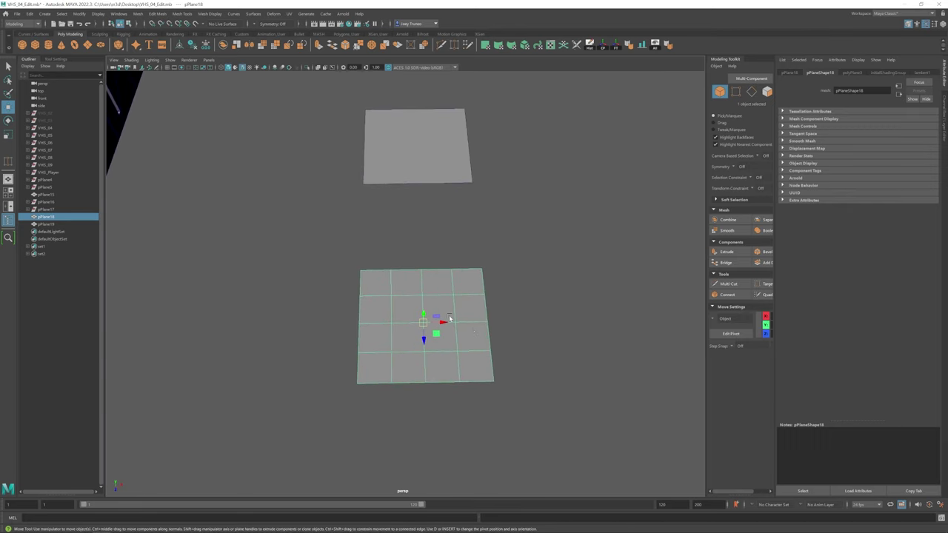
pyautogui.press('F10')
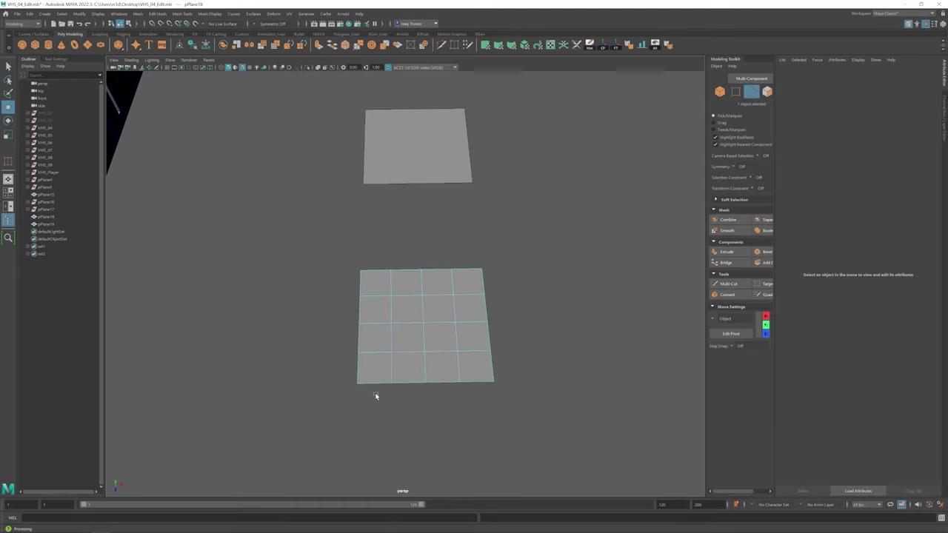
pyautogui.keyDown('alt'); pyautogui.moveTo(461, 365); pyautogui.dragTo(456, 359); pyautogui.keyUp('alt')
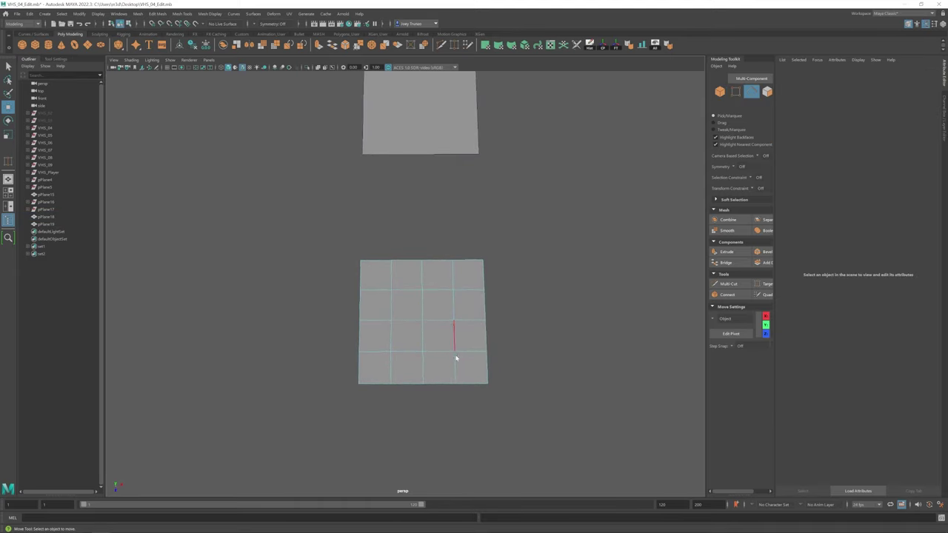
# Step: Delete the plane's top three face rows and extrude the strip's border edges upward
pyautogui.moveTo(303, 223); pyautogui.dragTo(518, 328)
pyautogui.press('Delete')
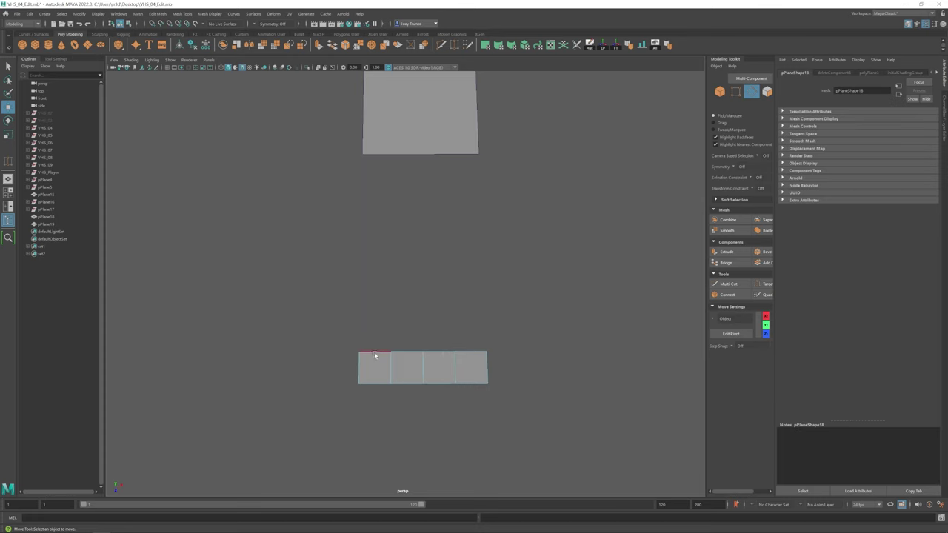
pyautogui.doubleClick(375, 353)
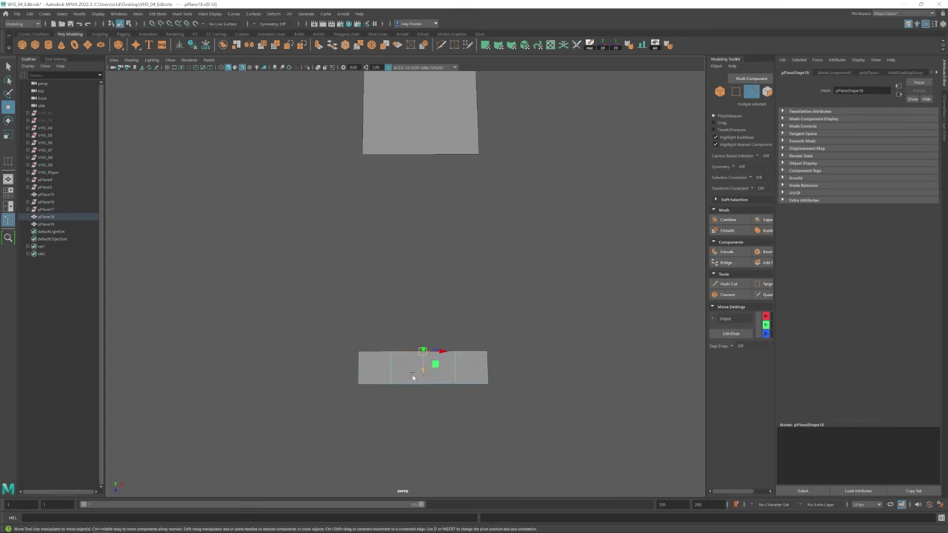
pyautogui.hotkey('ctrl', 'e')
pyautogui.moveTo(423, 365); pyautogui.dragTo(424, 348)
pyautogui.moveTo(430, 332); pyautogui.dragTo(468, 317, button='right')
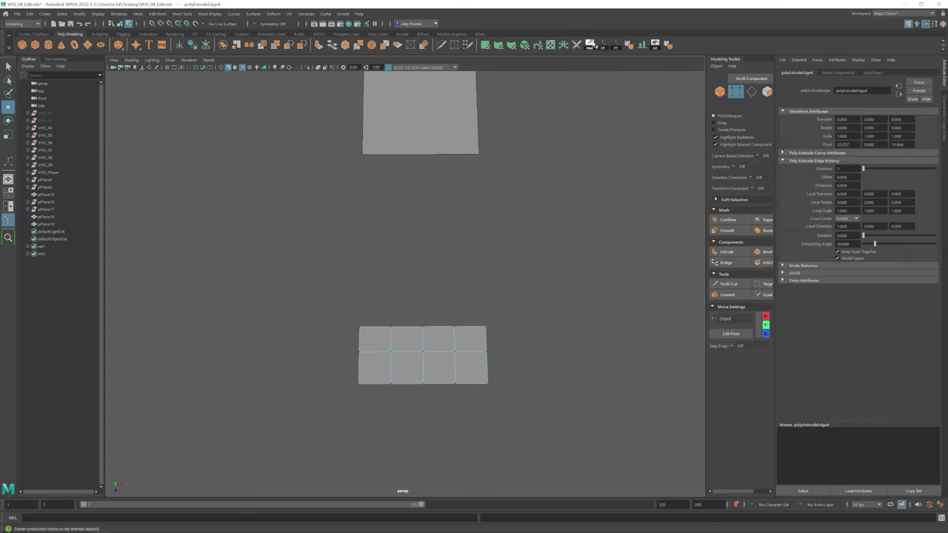
# Step: Target Weld the top corners into angled diagonals, then raise the lower plane
pyautogui.click(455, 45)
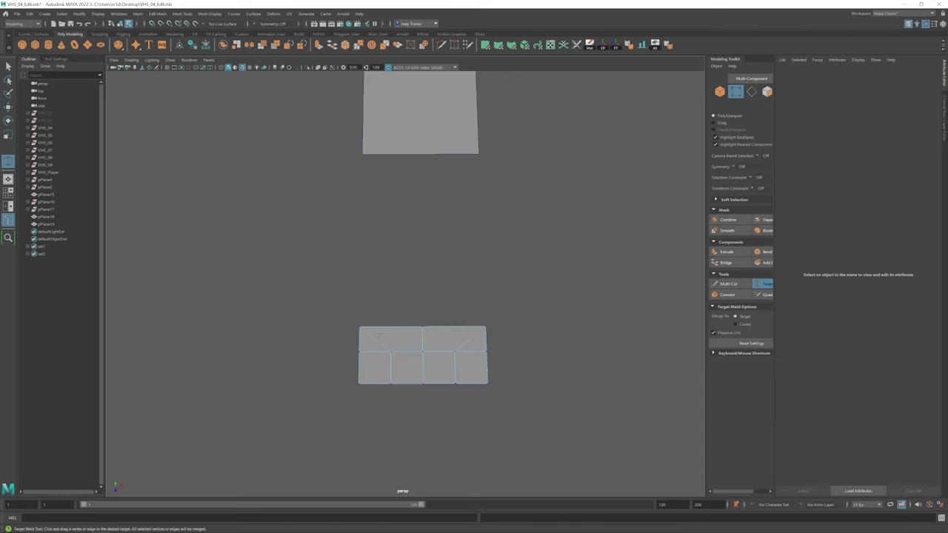
pyautogui.click(457, 349)
pyautogui.press('w')
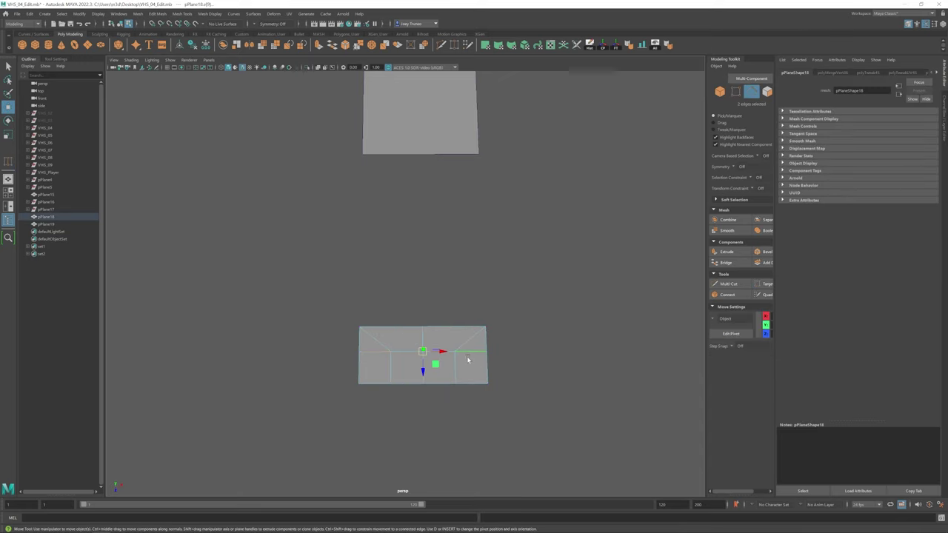
pyautogui.keyDown('alt'); pyautogui.moveTo(467, 359); pyautogui.dragTo(441, 365); pyautogui.keyUp('alt')
pyautogui.click(445, 356)
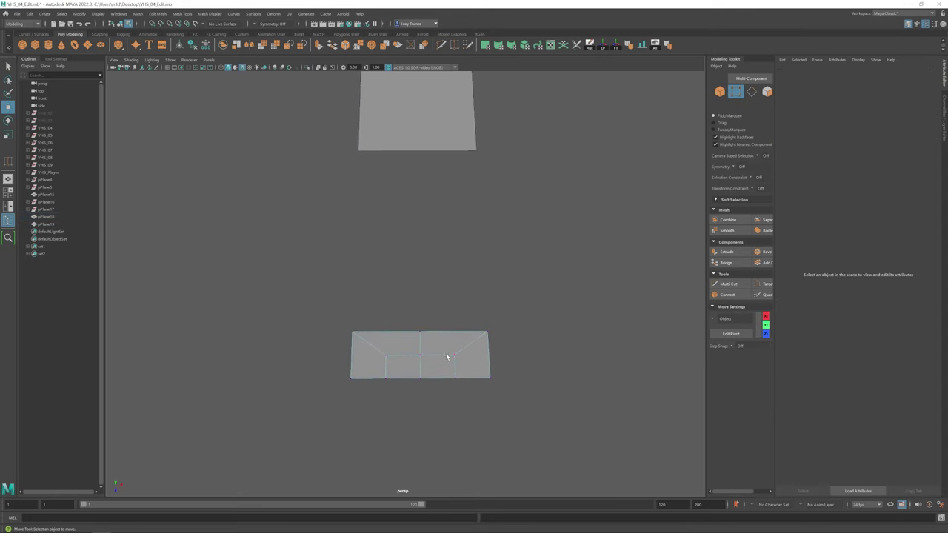
pyautogui.moveTo(444, 355); pyautogui.dragTo(511, 173, button='right')
pyautogui.moveTo(426, 323); pyautogui.dragTo(415, 294)
# Step: Extrude the lower plane's top edge upward
pyautogui.scroll(3, 415, 294)
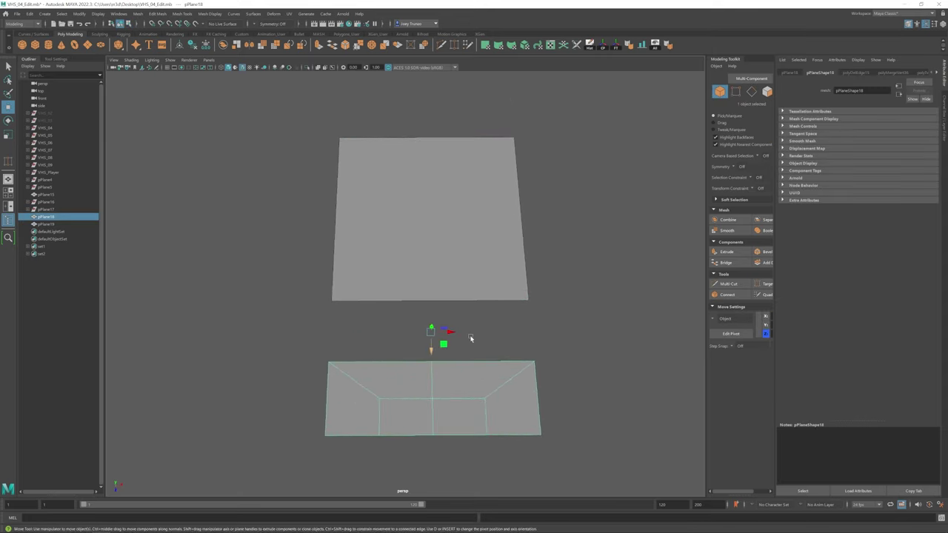
pyautogui.moveTo(437, 366); pyautogui.dragTo(443, 339, button='right')
pyautogui.scroll(-1, 408, 387)
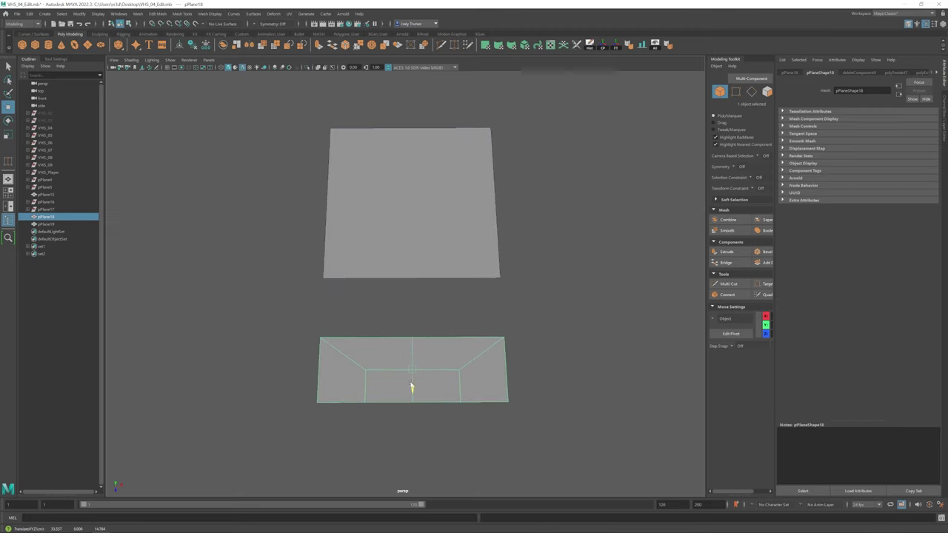
pyautogui.click(393, 349)
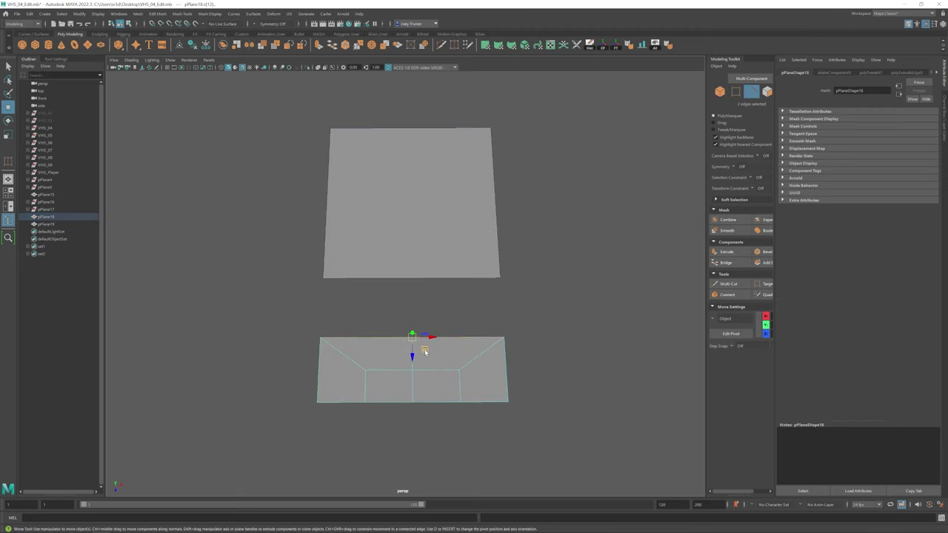
pyautogui.keyDown('shift'); pyautogui.moveTo(424, 353); pyautogui.dragTo(412, 313); pyautogui.keyUp('shift')
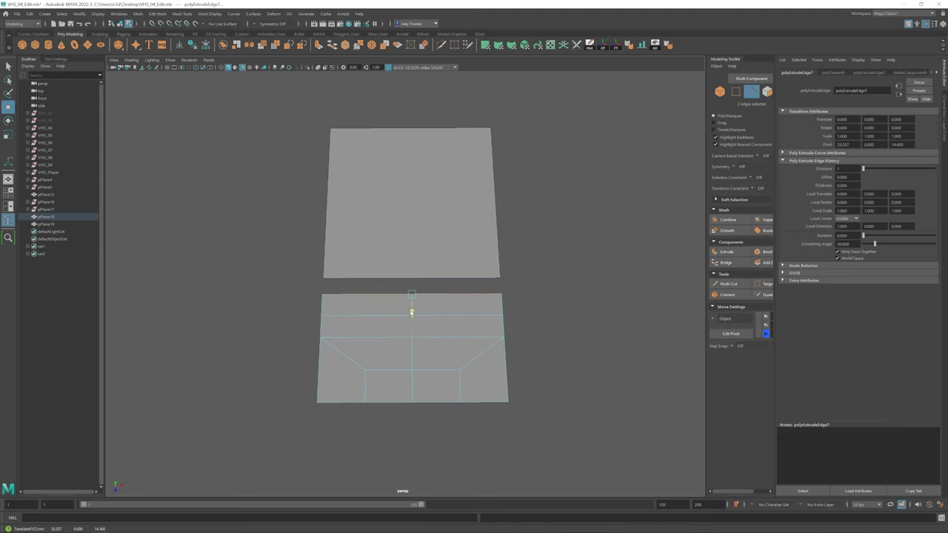
pyautogui.scroll(2, 444, 326)
# Step: Target Weld the new vertices and delete the stray edge
pyautogui.rightClick(448, 328)
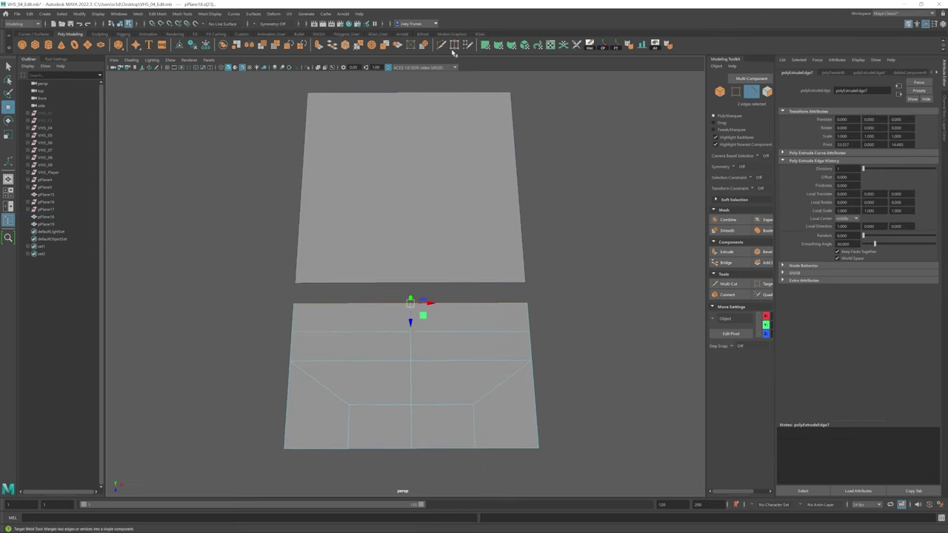
pyautogui.keyDown('shift'); pyautogui.moveTo(573, 74); pyautogui.dragTo(573, 96, button='right'); pyautogui.keyUp('shift')
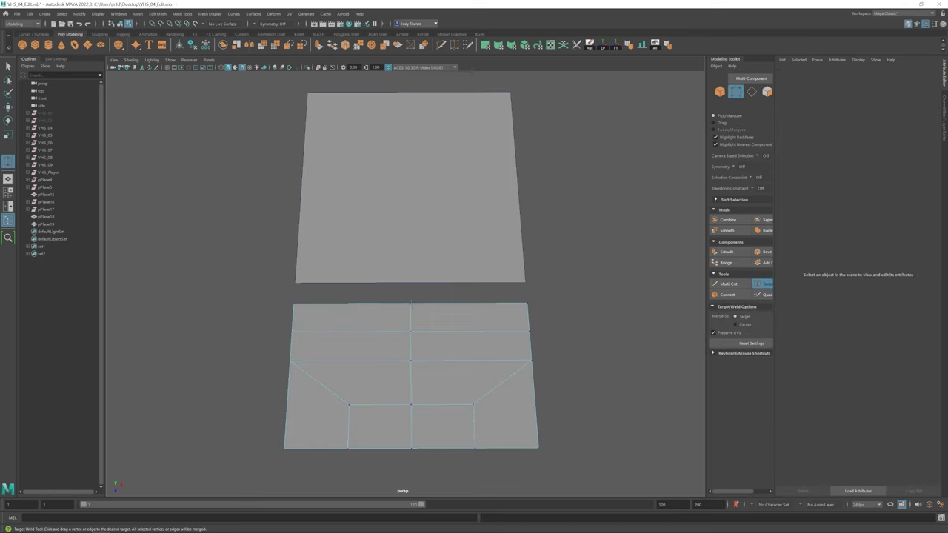
pyautogui.press('w')
pyautogui.press('F10')
pyautogui.click(470, 331)
pyautogui.press('Delete')
# Step: Lower the two top-corner vertices
pyautogui.scroll(-3, 458, 353)
pyautogui.press('F9')
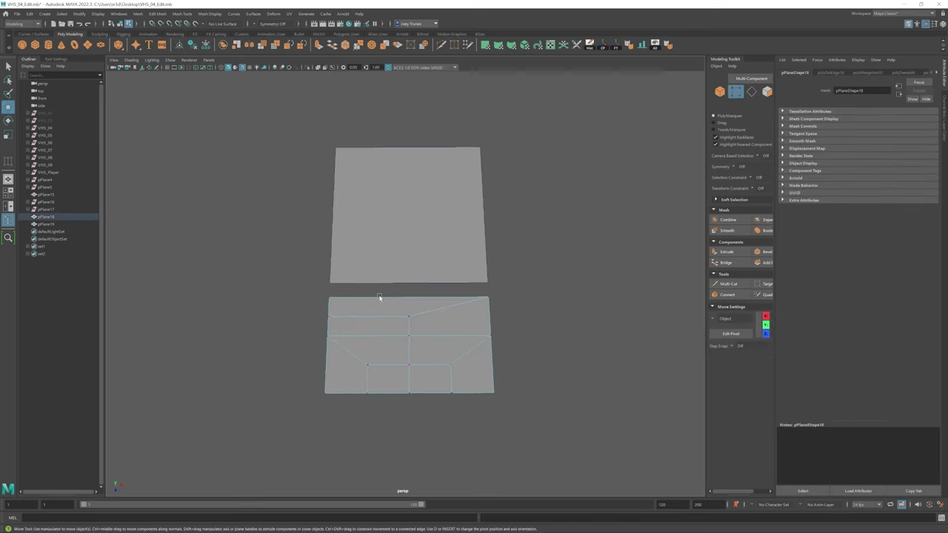
pyautogui.moveTo(320, 304); pyautogui.dragTo(428, 318)
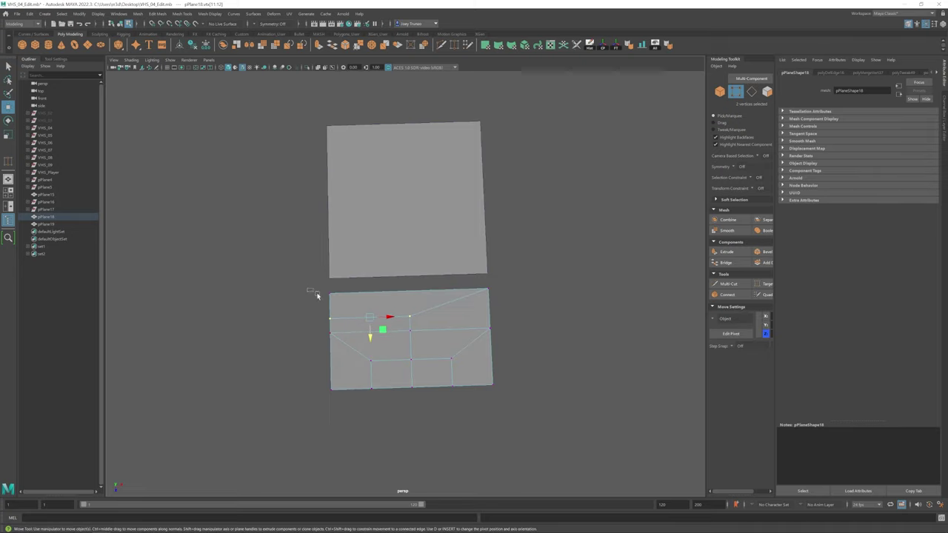
pyautogui.moveTo(313, 290); pyautogui.dragTo(409, 318)
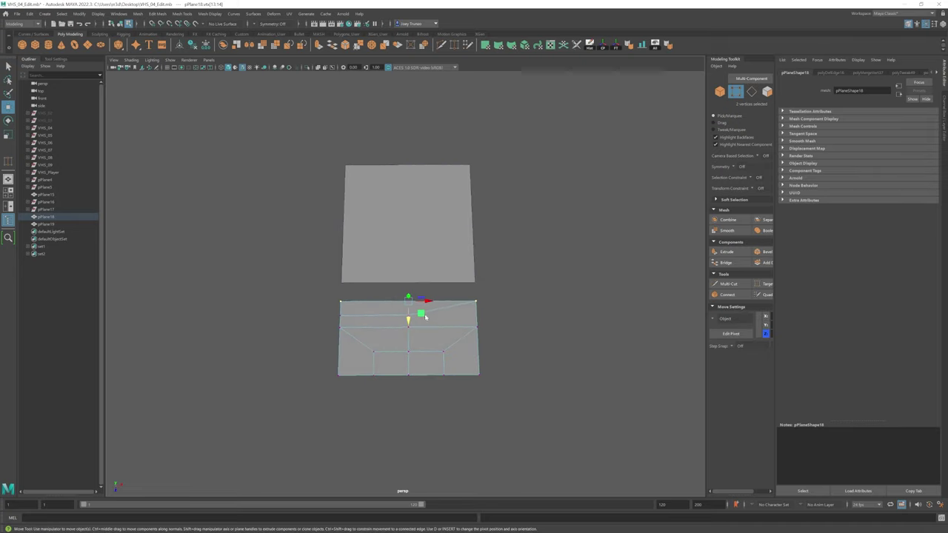
pyautogui.press('F8')
# Step: Combine the upper and lower planes into one mesh
pyautogui.scroll(3, 541, 391)
pyautogui.click(551, 291)
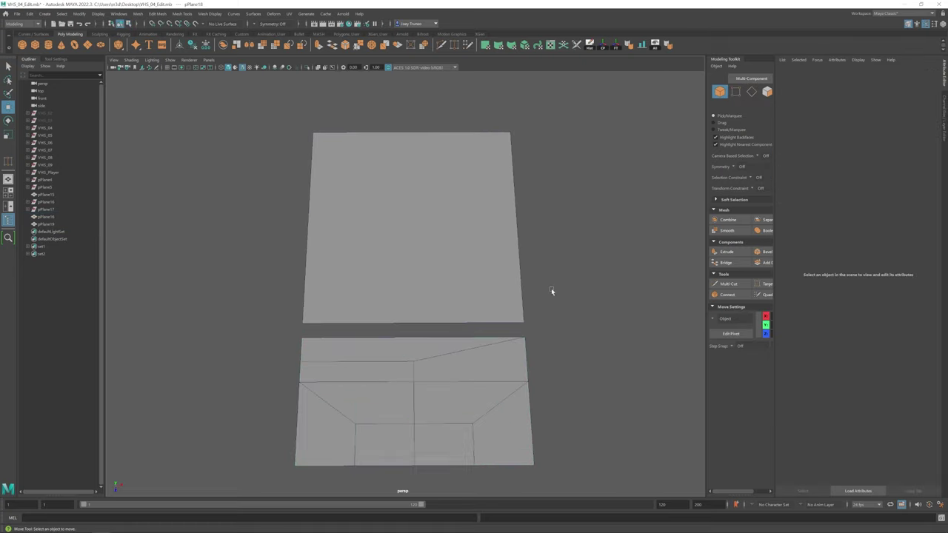
pyautogui.click(487, 378)
pyautogui.keyDown('shift'); pyautogui.click(413, 223); pyautogui.keyUp('shift')
pyautogui.click(138, 14)
pyautogui.click(152, 40)
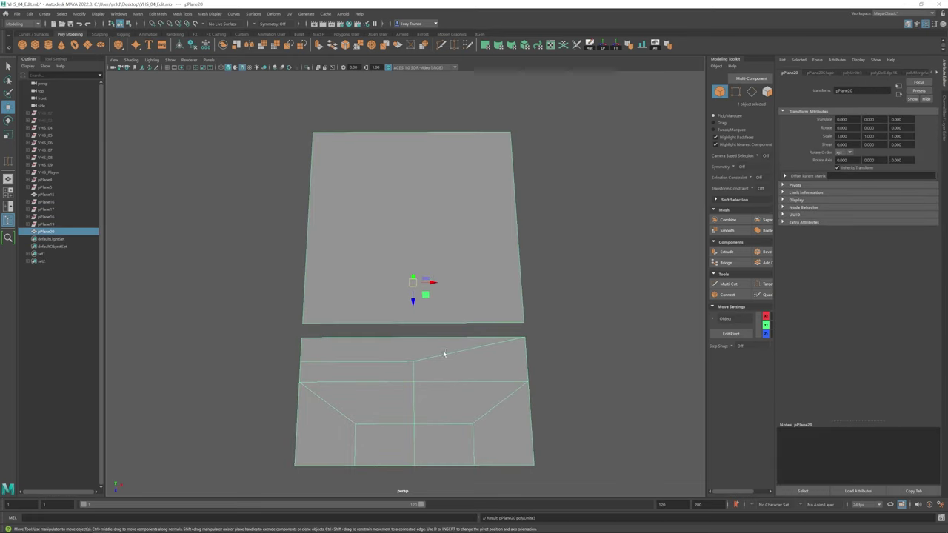
# Step: Target Weld the upper piece's bottom edge onto the lower patch
pyautogui.press('F10')
pyautogui.click(762, 283)
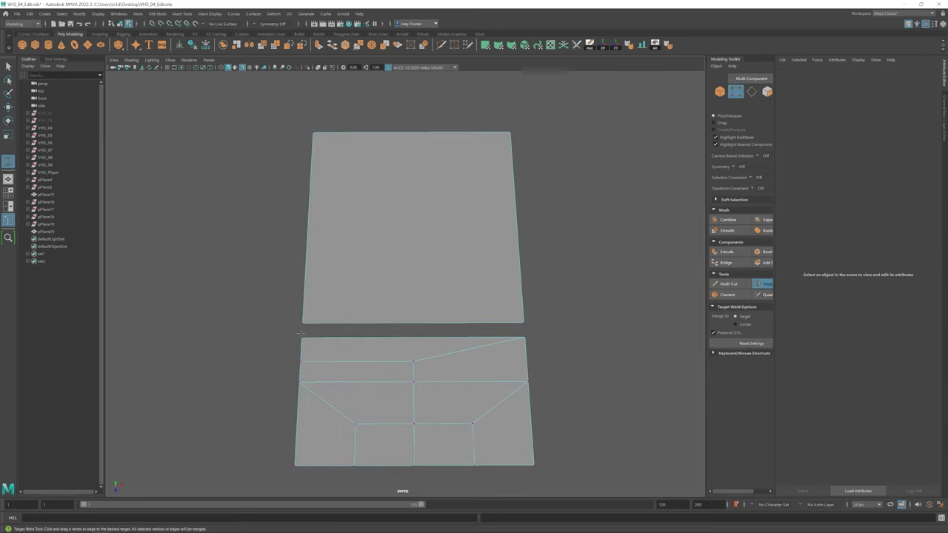
pyautogui.moveTo(300, 315); pyautogui.dragTo(312, 324)
pyautogui.scroll(-3, 398, 311)
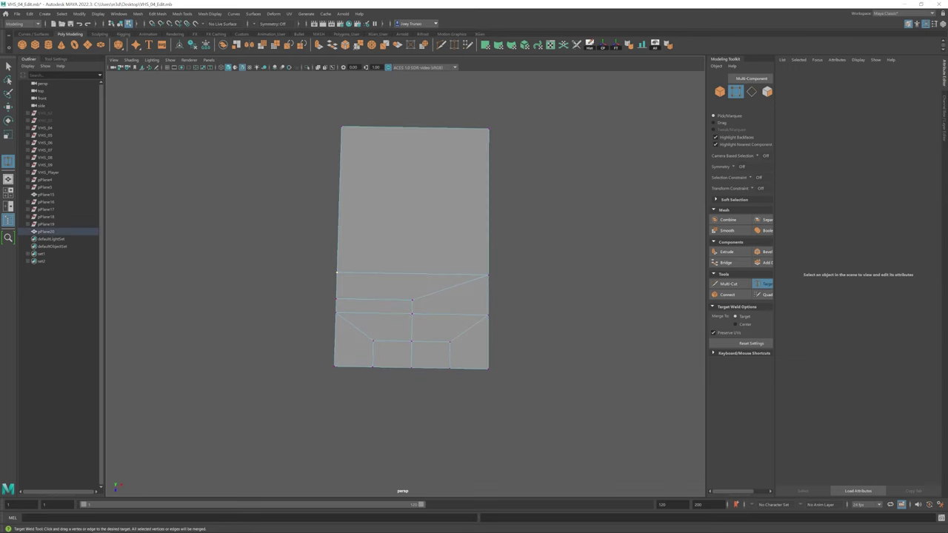
# Step: Move the top edge down to shorten the upper part into a near-square patch
pyautogui.press('w')
pyautogui.scroll(-2, 412, 295)
pyautogui.click(413, 185)
pyautogui.moveTo(413, 188); pyautogui.dragTo(412, 262)
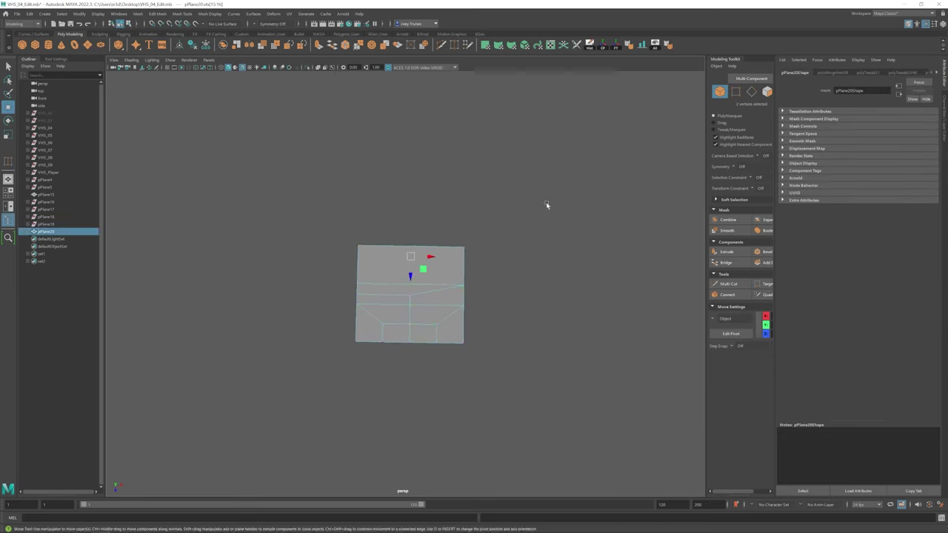
pyautogui.click(545, 205)
pyautogui.scroll(3, 545, 205)
pyautogui.keyDown('alt'); pyautogui.moveTo(546, 205); pyautogui.dragTo(504, 368); pyautogui.keyUp('alt')
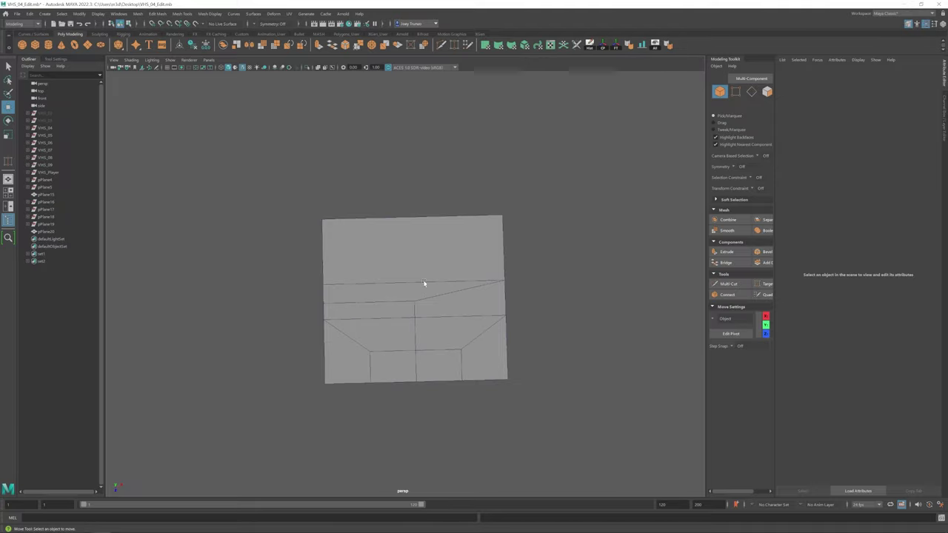
pyautogui.keyDown('alt'); pyautogui.moveTo(423, 283); pyautogui.dragTo(391, 246); pyautogui.keyUp('alt')
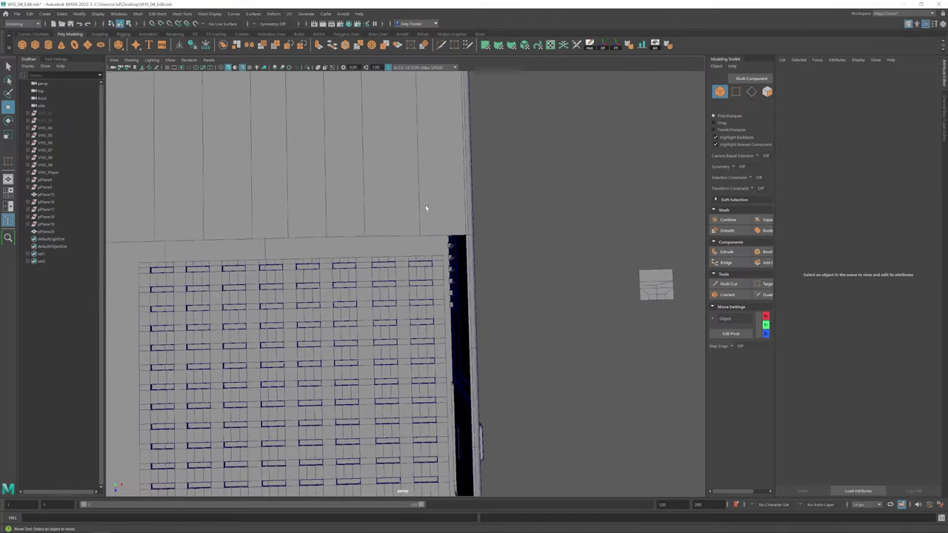
# Step: Select the facade's top edges and extrude them with Ctrl+E
pyautogui.keyDown('alt'); pyautogui.moveTo(425, 207); pyautogui.dragTo(336, 295); pyautogui.keyUp('alt')
pyautogui.moveTo(335, 295); pyautogui.dragTo(297, 332, button='right')
pyautogui.click(236, 286)
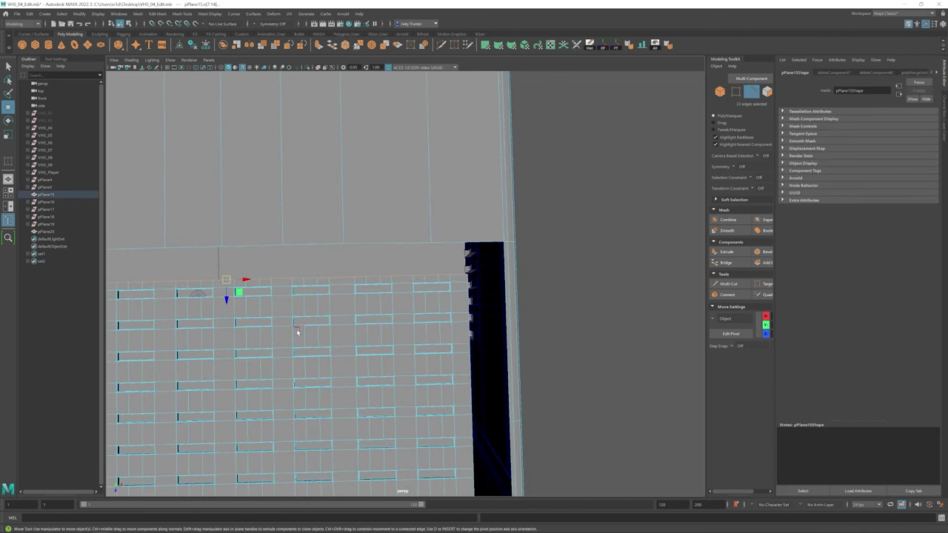
pyautogui.keyDown('alt'); pyautogui.moveTo(294, 337); pyautogui.dragTo(318, 337); pyautogui.keyUp('alt')
pyautogui.hotkey('ctrl', 'e')
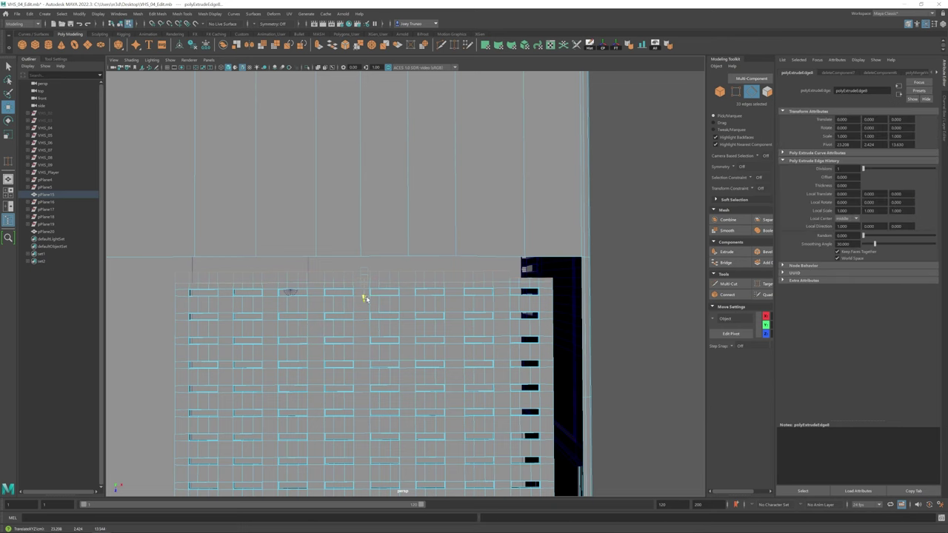
# Step: Select and move the short edges near the facade's top corner
pyautogui.keyDown('alt'); pyautogui.moveTo(363, 297); pyautogui.dragTo(461, 262, button='right'); pyautogui.keyUp('alt')
pyautogui.keyDown('shift'); pyautogui.rightClick(461, 262); pyautogui.keyUp('shift')
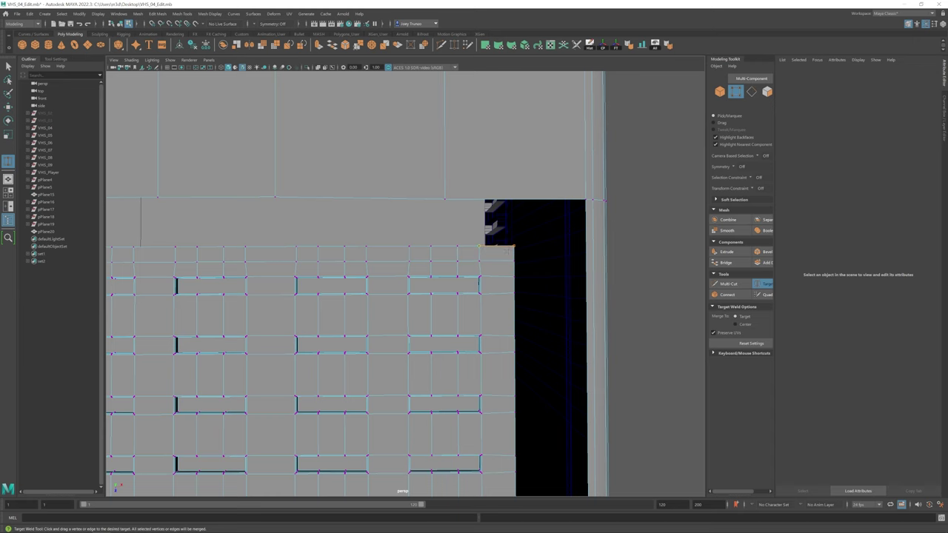
pyautogui.scroll(-2, 406, 281)
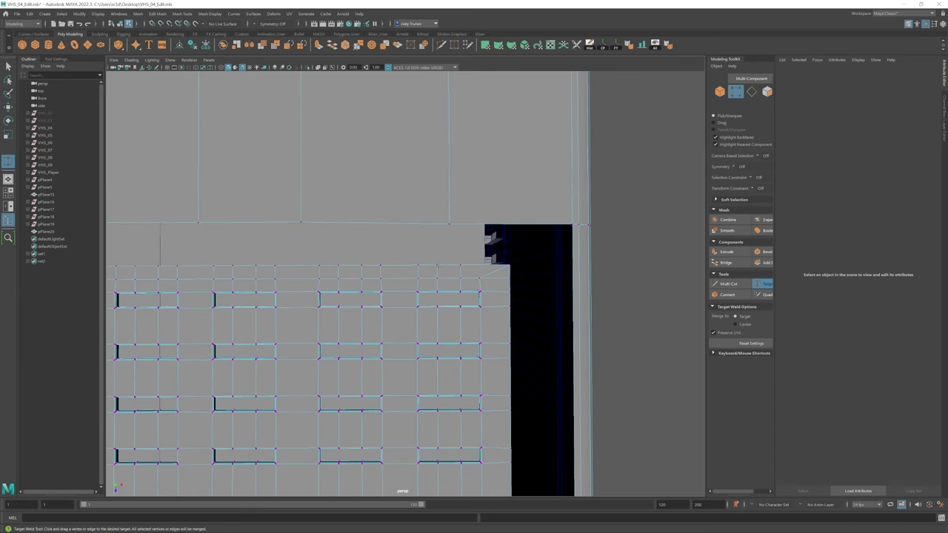
pyautogui.scroll(-3, 275, 235)
pyautogui.scroll(3, 276, 235)
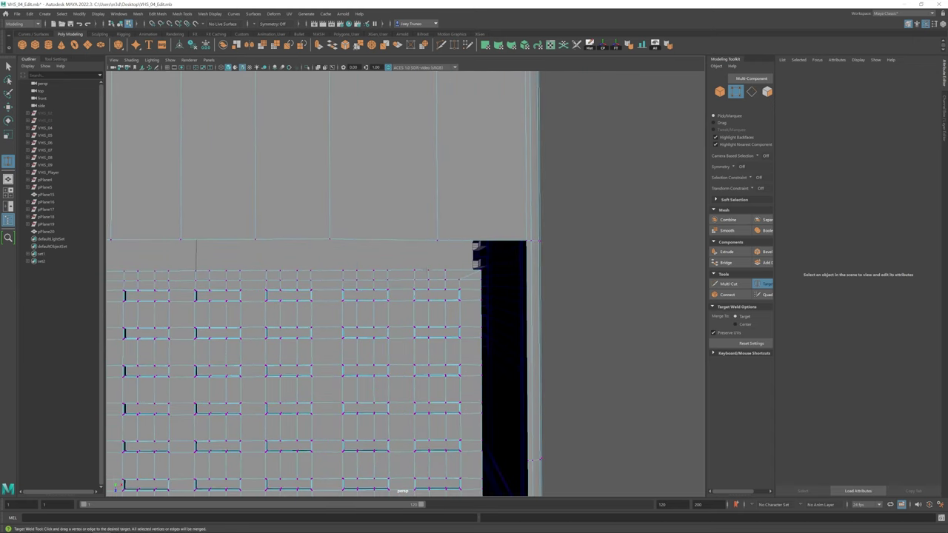
pyautogui.keyDown('alt'); pyautogui.moveTo(422, 295); pyautogui.dragTo(400, 296); pyautogui.keyUp('alt')
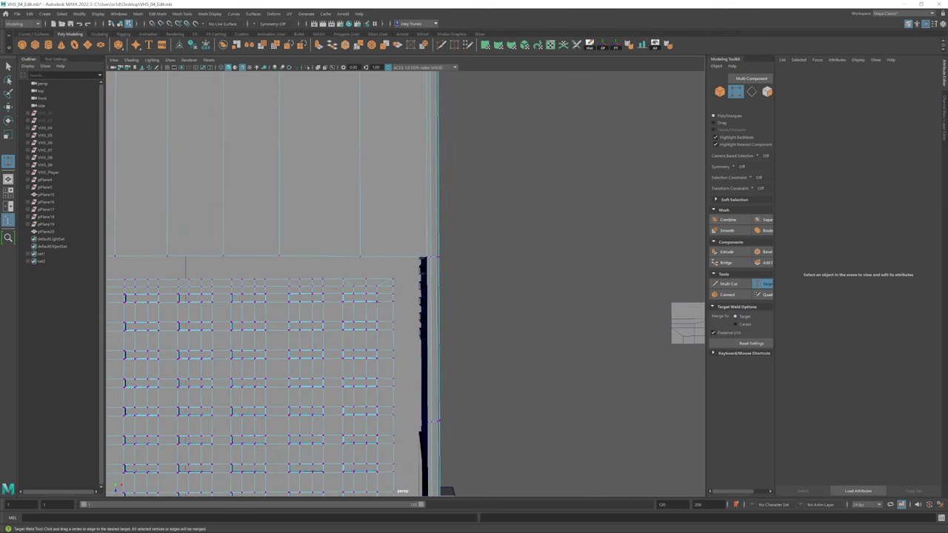
pyautogui.moveTo(391, 281); pyautogui.dragTo(391, 256, button='right')
pyautogui.click(353, 290)
pyautogui.press('w')
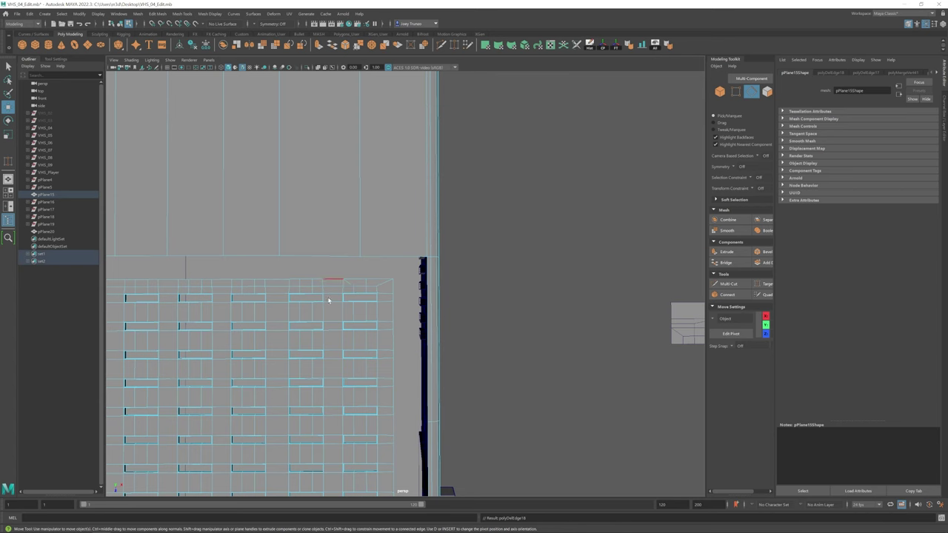
pyautogui.scroll(2, 433, 335)
pyautogui.keyDown('alt'); pyautogui.moveTo(434, 335); pyautogui.dragTo(407, 274); pyautogui.keyUp('alt')
pyautogui.click(406, 272)
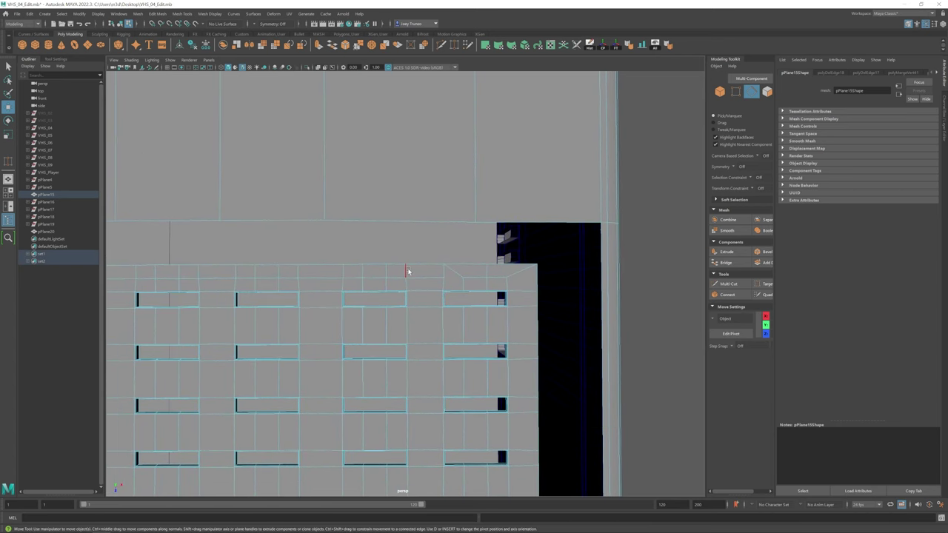
# Step: Target Weld a stray top-row vertex onto its neighbour
pyautogui.keyDown('shift'); pyautogui.moveTo(404, 271); pyautogui.dragTo(420, 259, button='right'); pyautogui.keyUp('shift')
pyautogui.scroll(-1, 425, 312)
pyautogui.scroll(1, 433, 309)
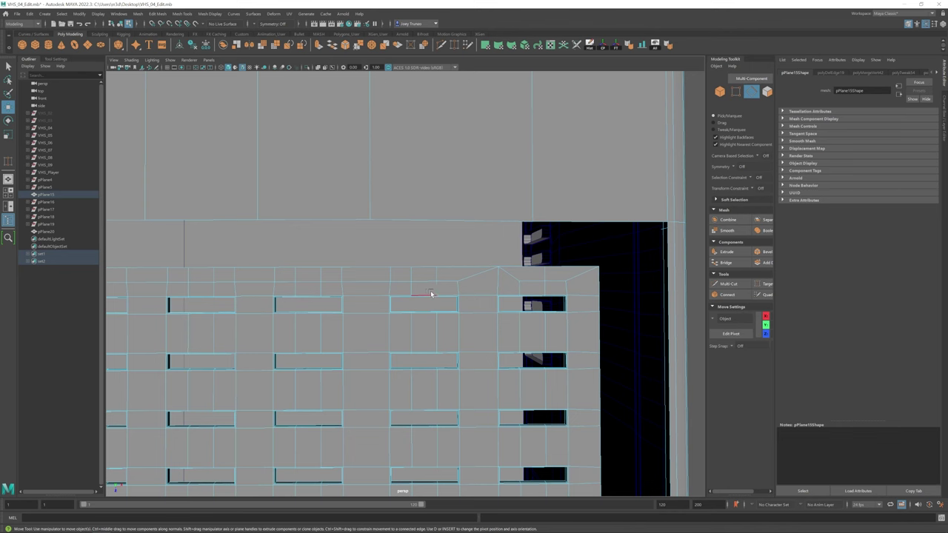
pyautogui.scroll(-1, 431, 294)
pyautogui.keyDown('shift'); pyautogui.moveTo(408, 274); pyautogui.dragTo(409, 268, button='right'); pyautogui.keyUp('shift')
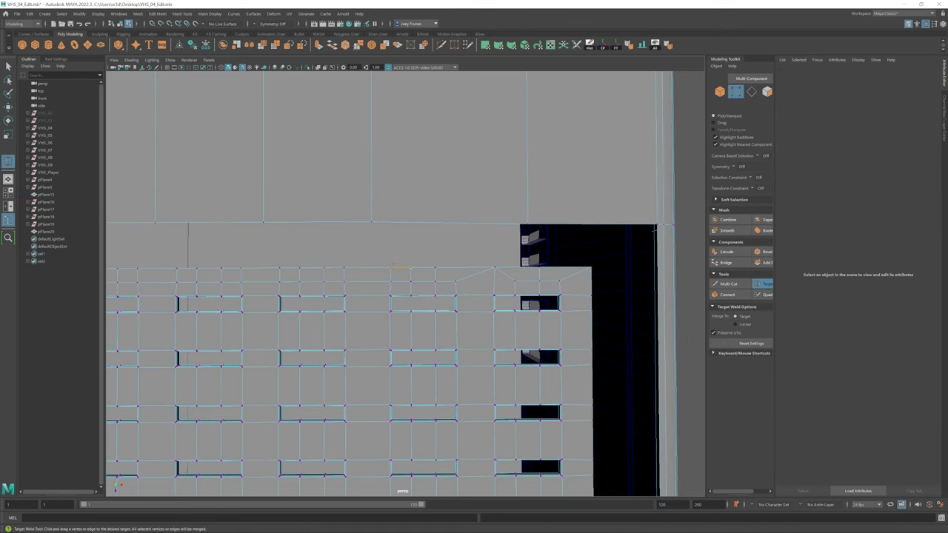
pyautogui.keyDown('alt'); pyautogui.moveTo(409, 270); pyautogui.dragTo(416, 261, button='middle'); pyautogui.keyUp('alt')
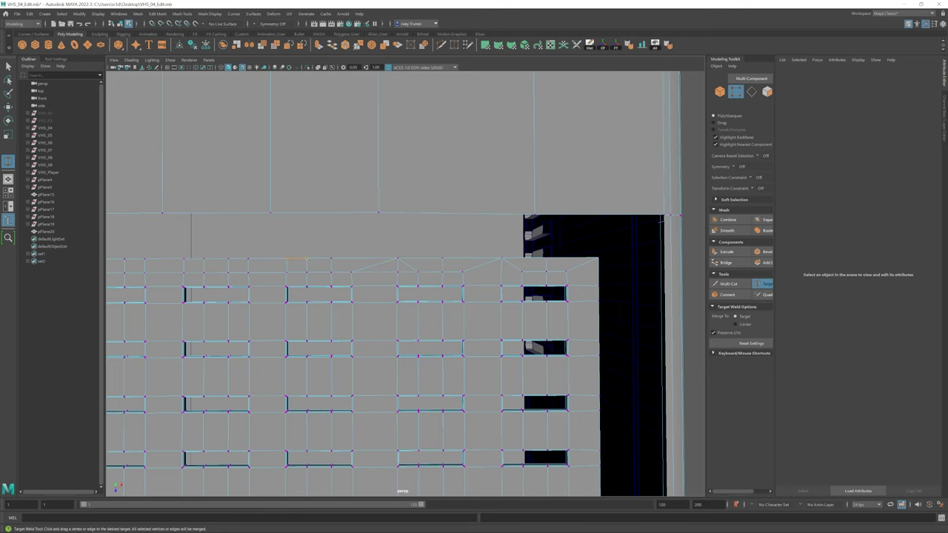
pyautogui.scroll(1, 400, 282)
# Step: Delete four unwanted edges from the panel's top row
pyautogui.press('F10')
pyautogui.press('w')
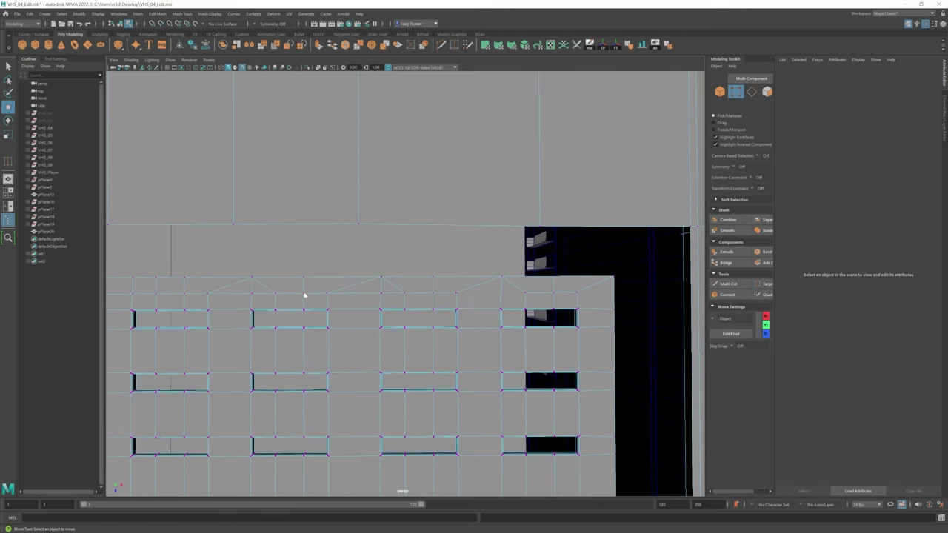
pyautogui.click(231, 295)
pyautogui.press('Delete')
pyautogui.click(361, 293)
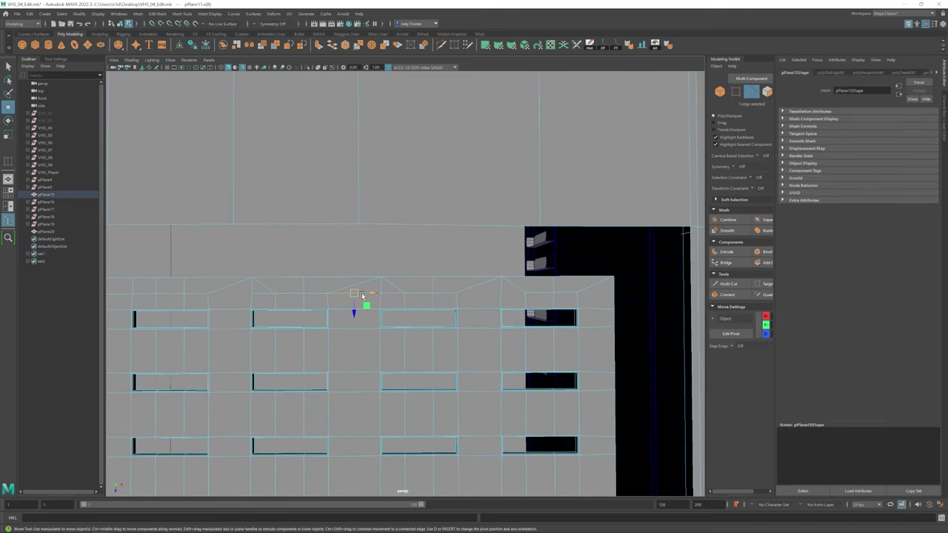
pyautogui.press('Delete')
pyautogui.click(264, 295)
pyautogui.press('Delete')
pyautogui.click(407, 294)
pyautogui.press('Delete')
# Step: Select the whole top edge loop and extrude it twice
pyautogui.keyDown('alt'); pyautogui.moveTo(400, 311); pyautogui.dragTo(344, 356, button='right'); pyautogui.keyUp('alt')
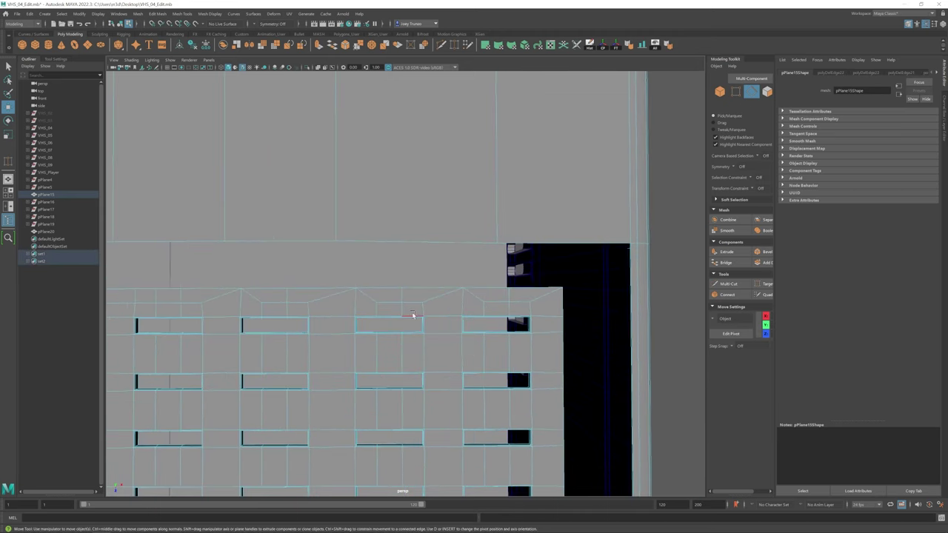
pyautogui.keyDown('alt'); pyautogui.moveTo(413, 313); pyautogui.dragTo(298, 309, button='right'); pyautogui.keyUp('alt')
pyautogui.press('q')
pyautogui.click(220, 281)
pyautogui.doubleClick(220, 281)
pyautogui.press('w')
pyautogui.keyDown('alt'); pyautogui.moveTo(219, 282); pyautogui.dragTo(387, 282, button='right'); pyautogui.keyUp('alt')
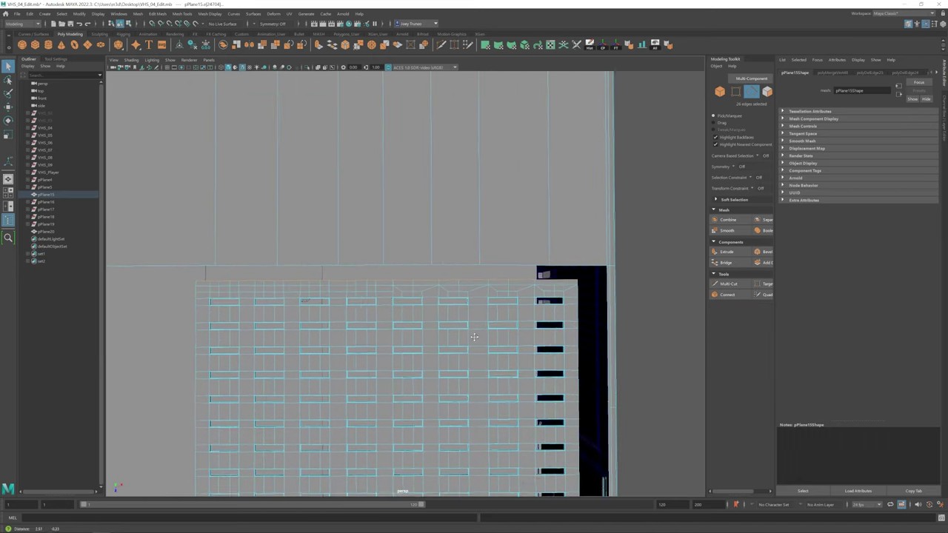
pyautogui.hotkey('ctrl', 'e')
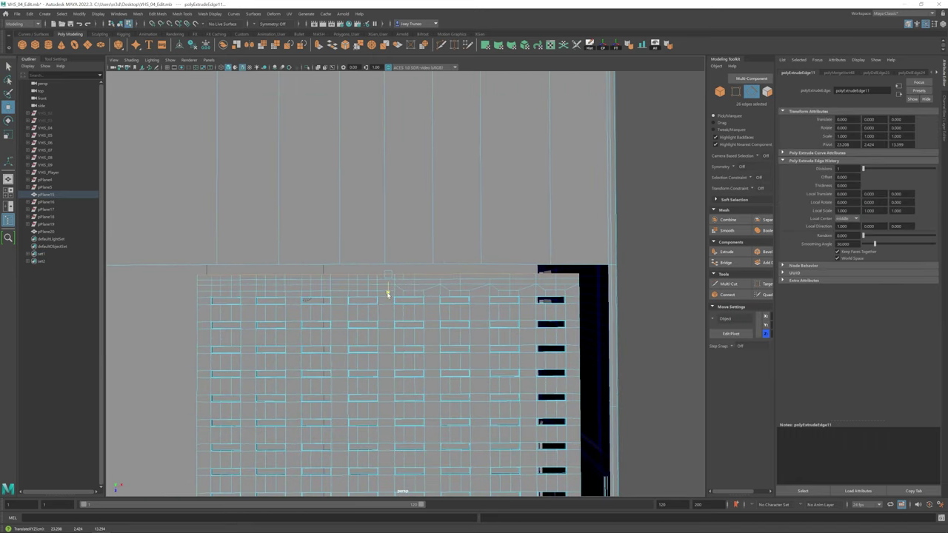
pyautogui.hotkey('ctrl', 'e')
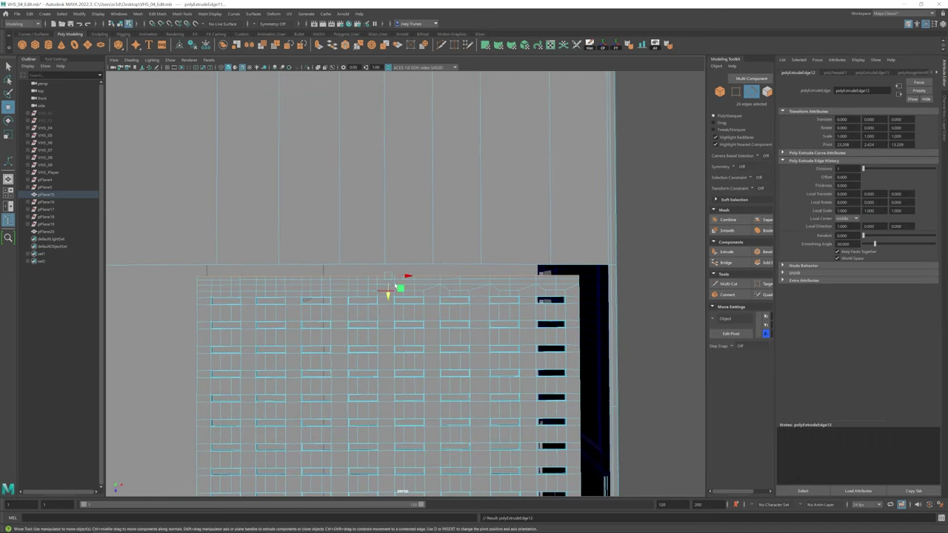
# Step: Weld the new extruded vertices onto the facade corner
pyautogui.keyDown('alt'); pyautogui.moveTo(319, 319); pyautogui.dragTo(550, 274, button='right'); pyautogui.keyUp('alt')
pyautogui.press('w')
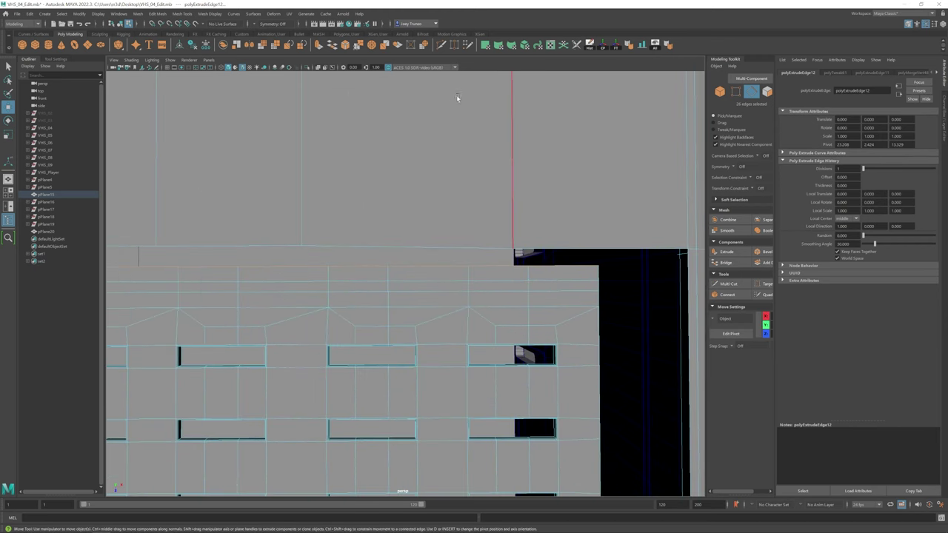
pyautogui.keyDown('shift'); pyautogui.moveTo(459, 104); pyautogui.dragTo(415, 289, button='right'); pyautogui.keyUp('shift')
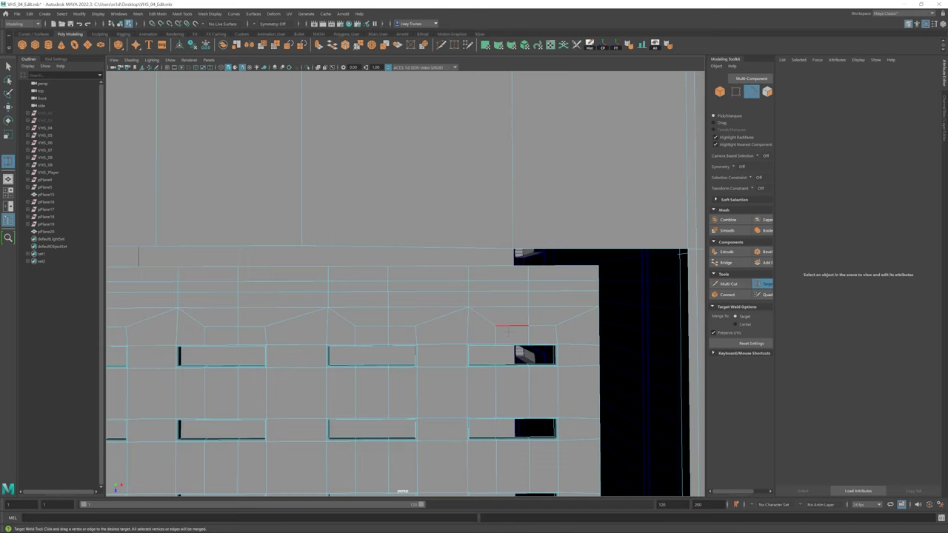
pyautogui.moveTo(495, 325); pyautogui.dragTo(495, 325)
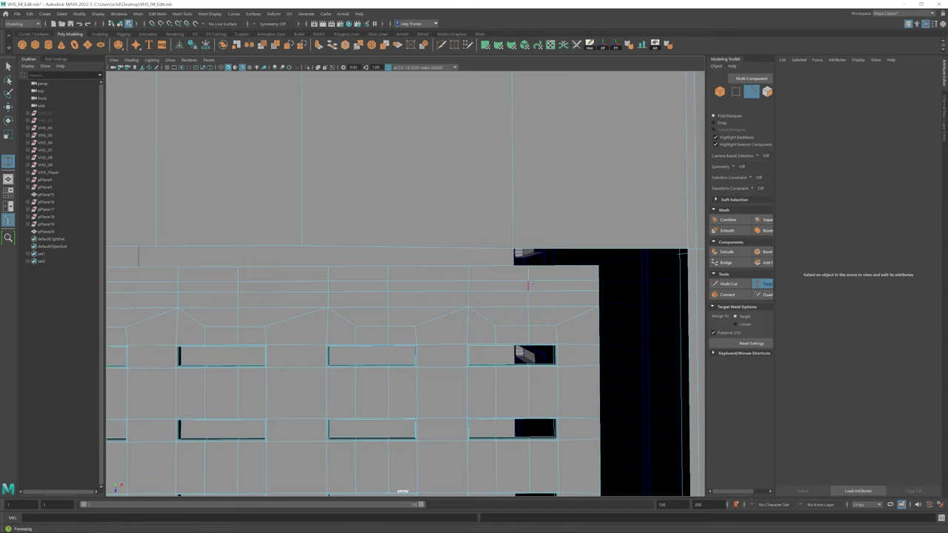
pyautogui.moveTo(525, 259); pyautogui.dragTo(524, 259)
pyautogui.moveTo(527, 285); pyautogui.dragTo(498, 282, button='right')
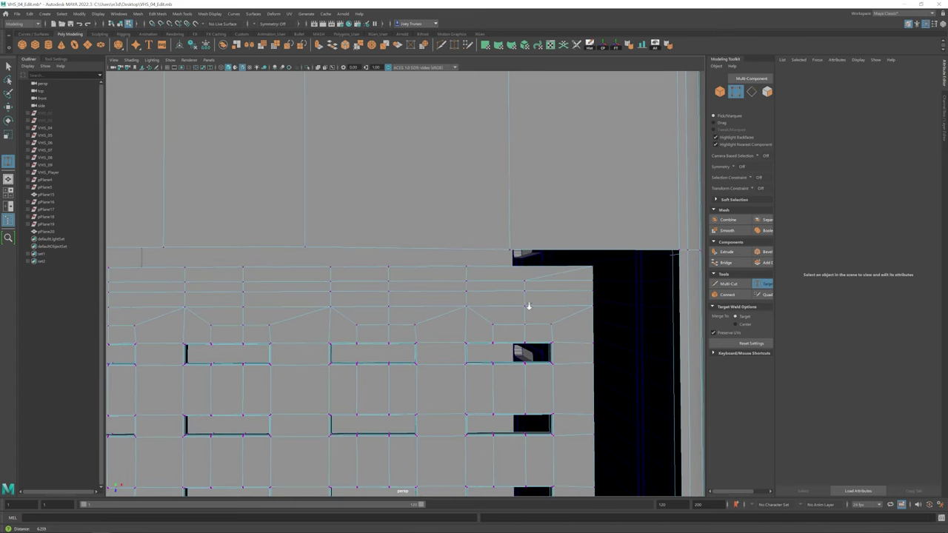
pyautogui.press('w')
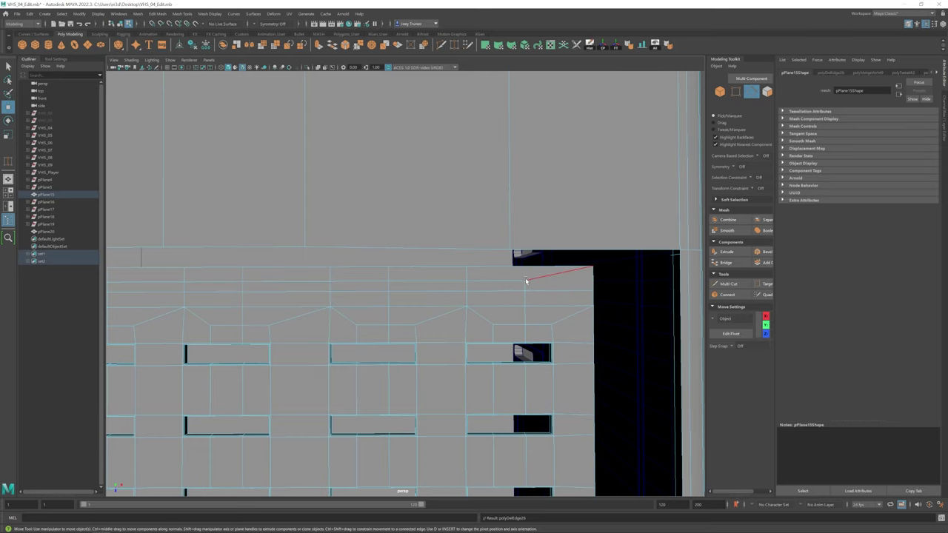
# Step: Straighten the vent panel's diagonal edge and move the edge above the vent slots down
pyautogui.keyDown('alt'); pyautogui.moveTo(477, 278); pyautogui.dragTo(477, 289, button='middle'); pyautogui.keyUp('alt')
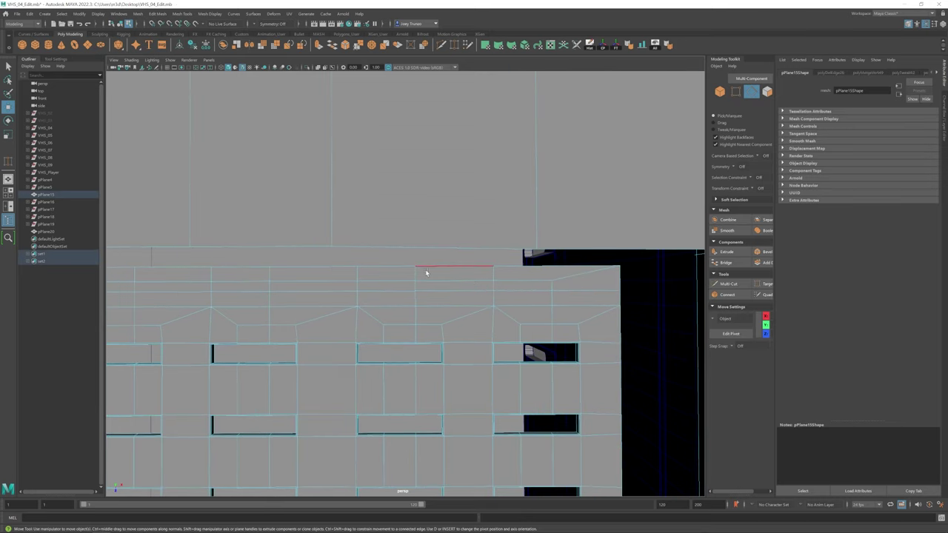
pyautogui.press('g')
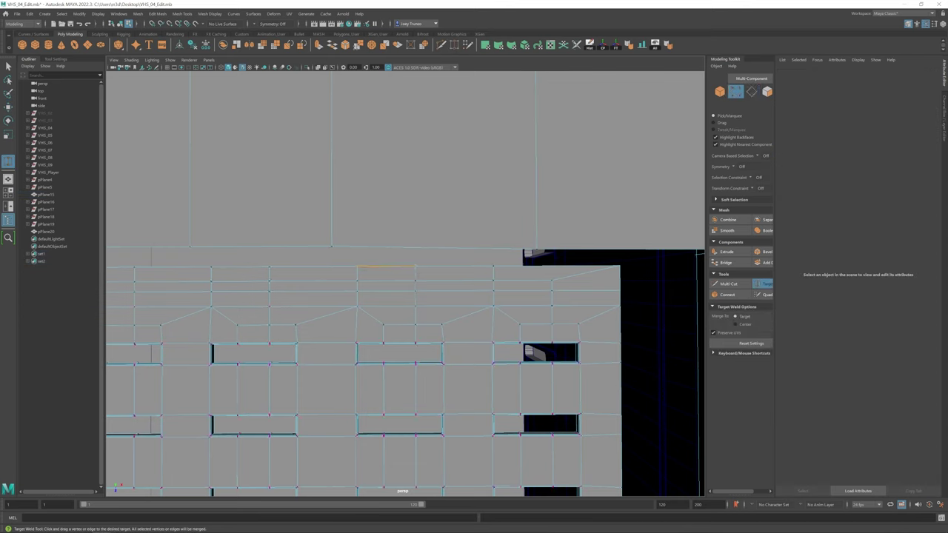
pyautogui.press('w')
pyautogui.click(381, 282)
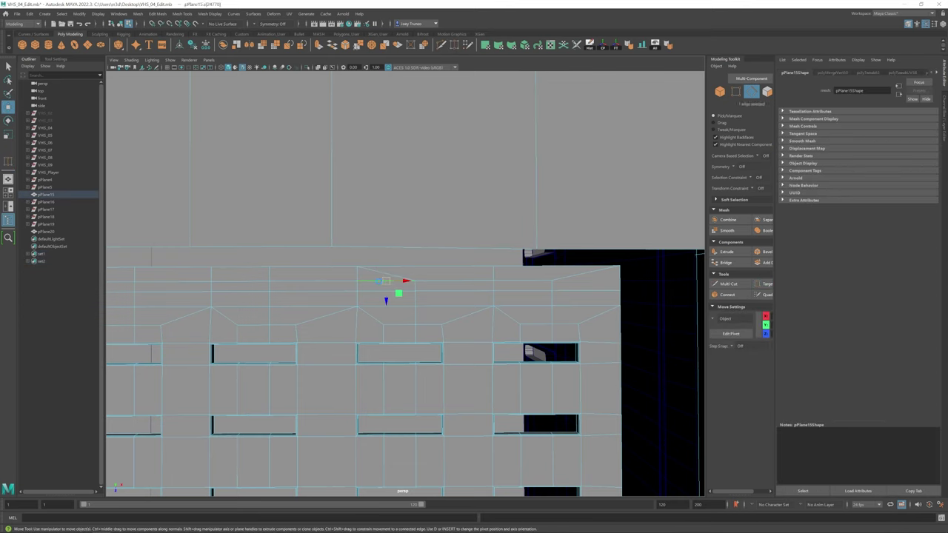
pyautogui.keyDown('alt'); pyautogui.moveTo(351, 294); pyautogui.dragTo(370, 296, button='middle'); pyautogui.keyUp('alt')
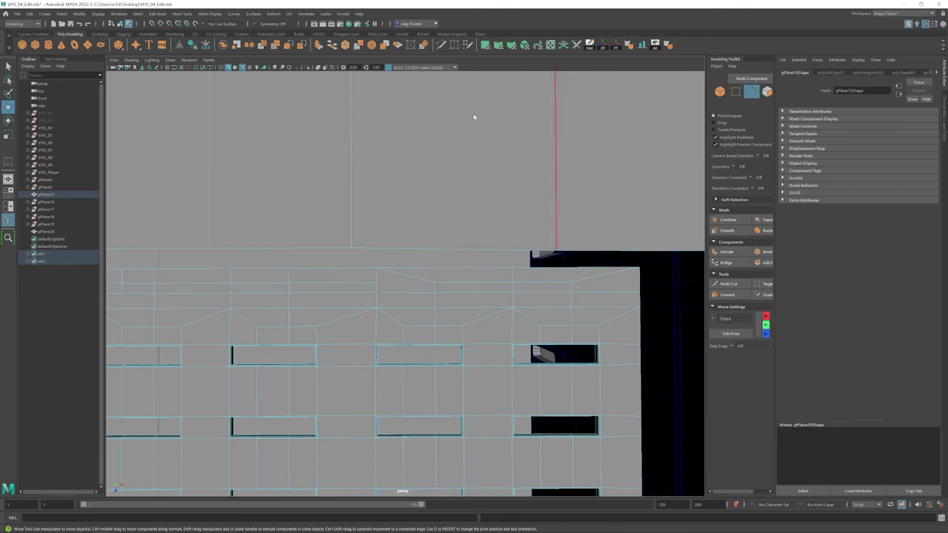
pyautogui.press('g')
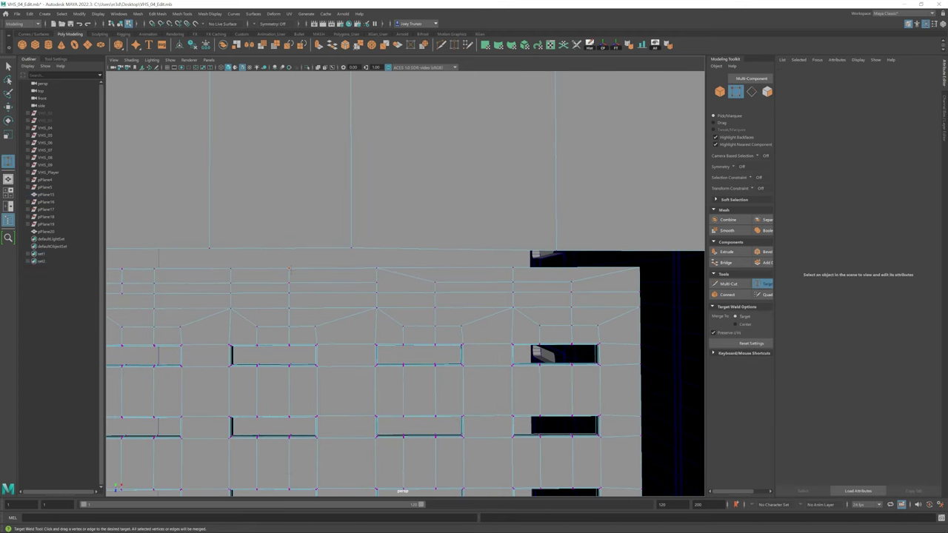
pyautogui.press('w')
pyautogui.click(348, 282)
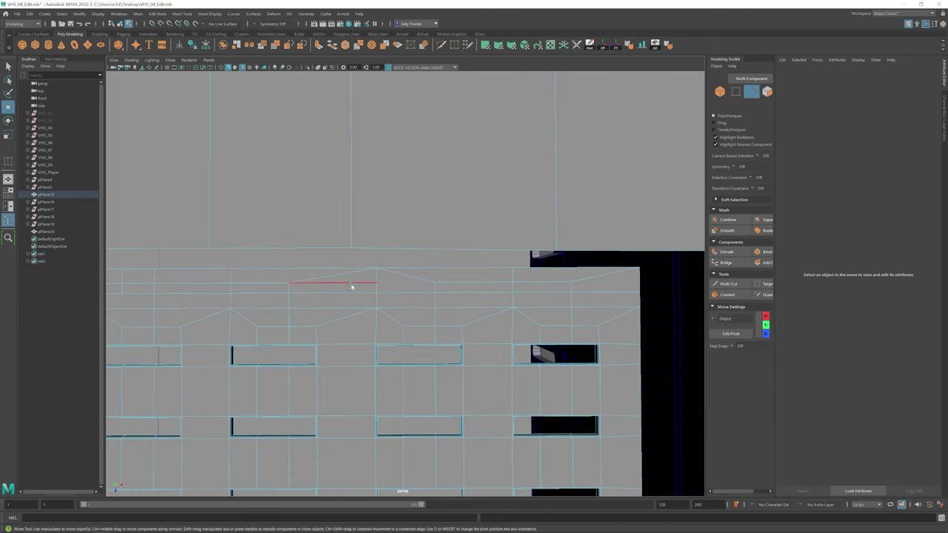
pyautogui.moveTo(332, 298); pyautogui.dragTo(298, 333)
pyautogui.keyDown('alt'); pyautogui.moveTo(298, 333); pyautogui.dragTo(357, 306, button='middle'); pyautogui.keyUp('alt')
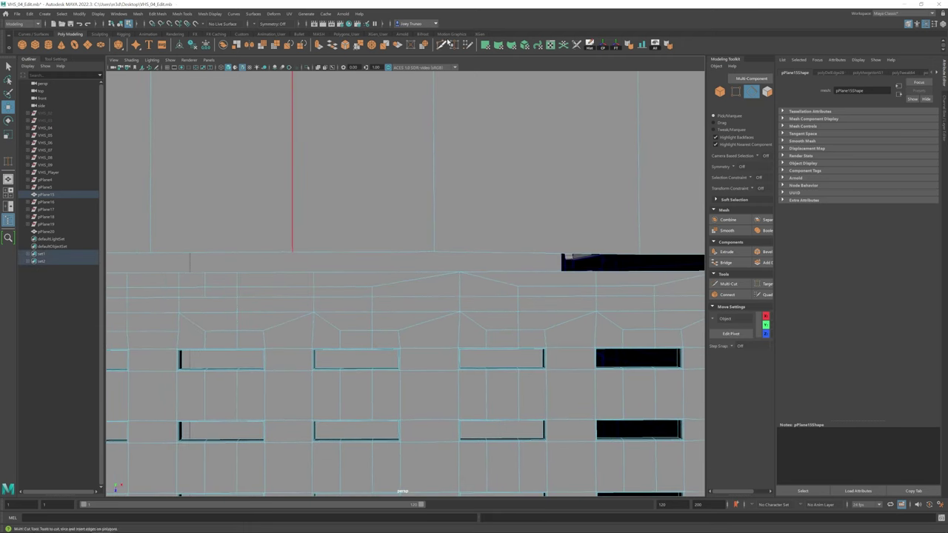
# Step: Weld remaining panel vertices, then select the 22-edge top edge loop
pyautogui.click(453, 44)
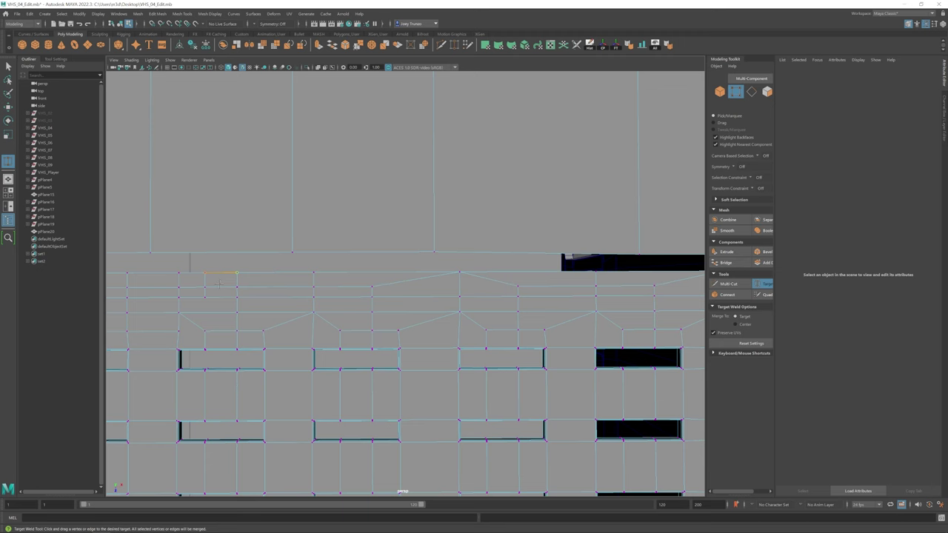
pyautogui.press('w')
pyautogui.click(277, 294)
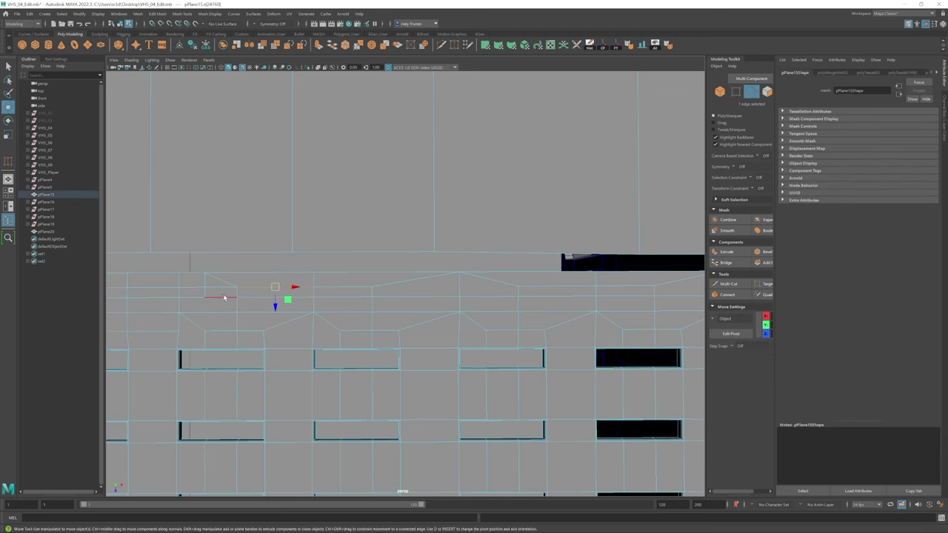
pyautogui.keyDown('alt'); pyautogui.moveTo(148, 316); pyautogui.dragTo(256, 336, button='right'); pyautogui.keyUp('alt')
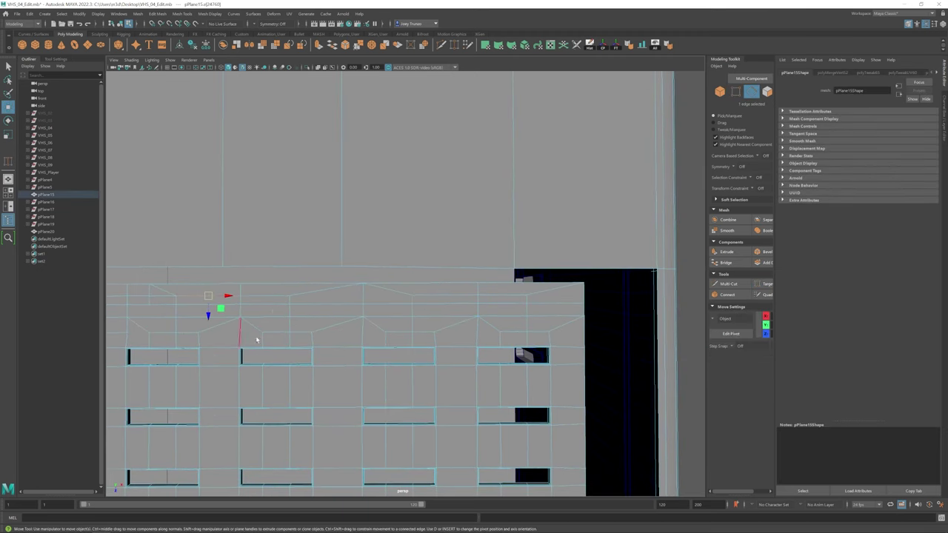
pyautogui.keyDown('alt'); pyautogui.moveTo(256, 336); pyautogui.dragTo(354, 330, button='middle'); pyautogui.keyUp('alt')
pyautogui.keyDown('alt'); pyautogui.moveTo(353, 330); pyautogui.dragTo(331, 331); pyautogui.keyUp('alt')
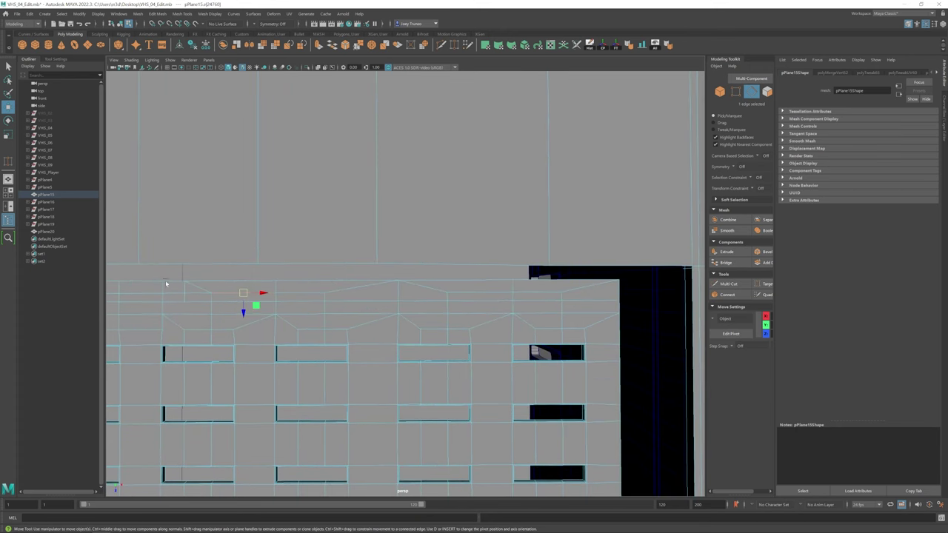
pyautogui.keyDown('alt'); pyautogui.moveTo(166, 284); pyautogui.dragTo(463, 299); pyautogui.keyUp('alt')
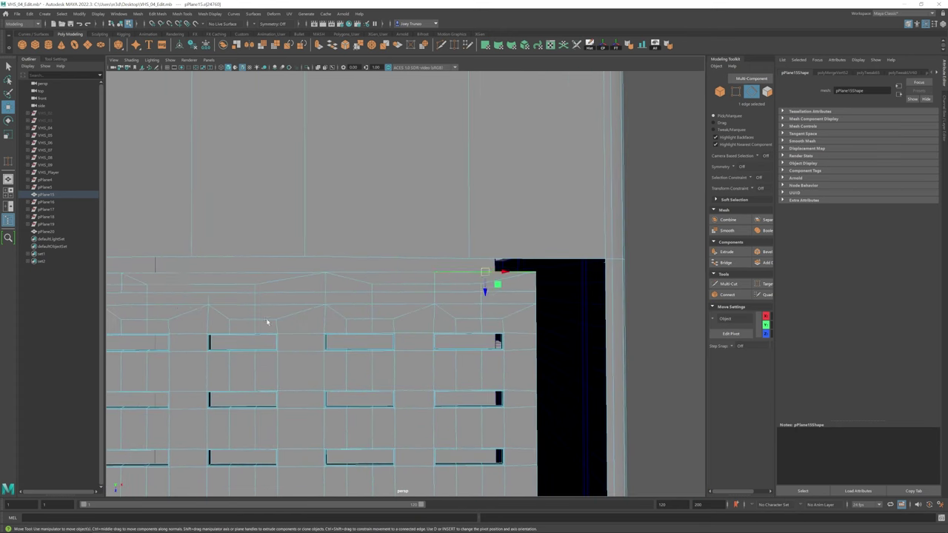
pyautogui.scroll(-3, 268, 322)
pyautogui.doubleClick(180, 284)
# Step: Extrude the top loop and weld the dark face's top-left corner onto the rim vertex
pyautogui.hotkey('ctrl', 'e')
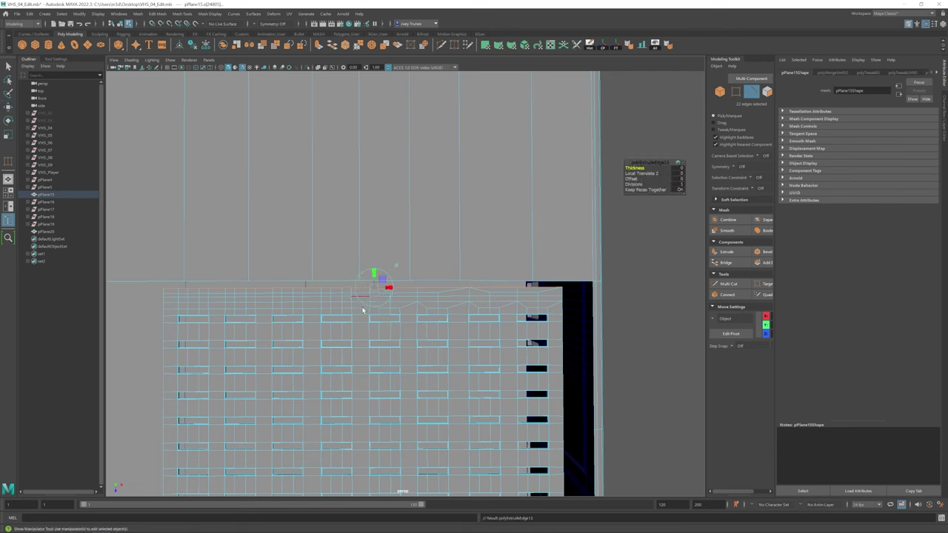
pyautogui.scroll(3, 619, 301)
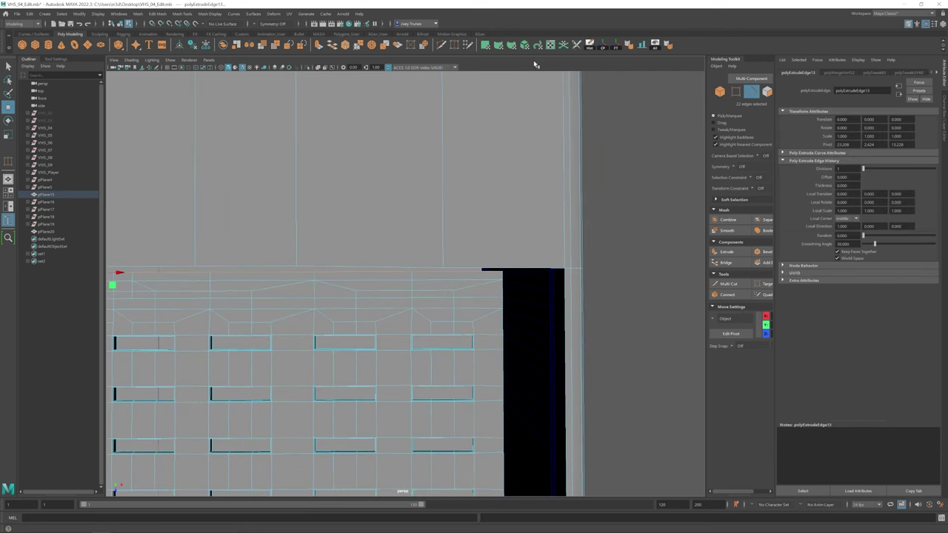
pyautogui.click(763, 283)
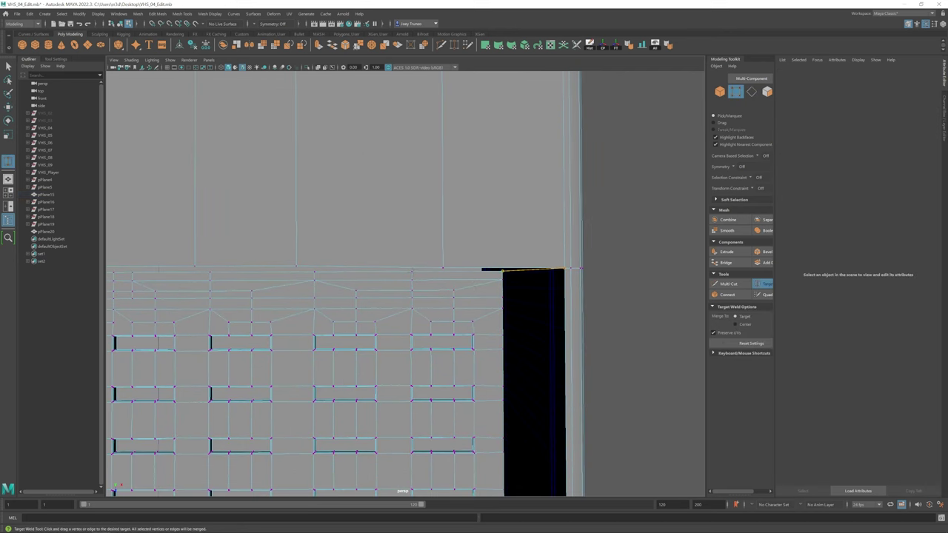
pyautogui.moveTo(504, 269); pyautogui.dragTo(412, 270)
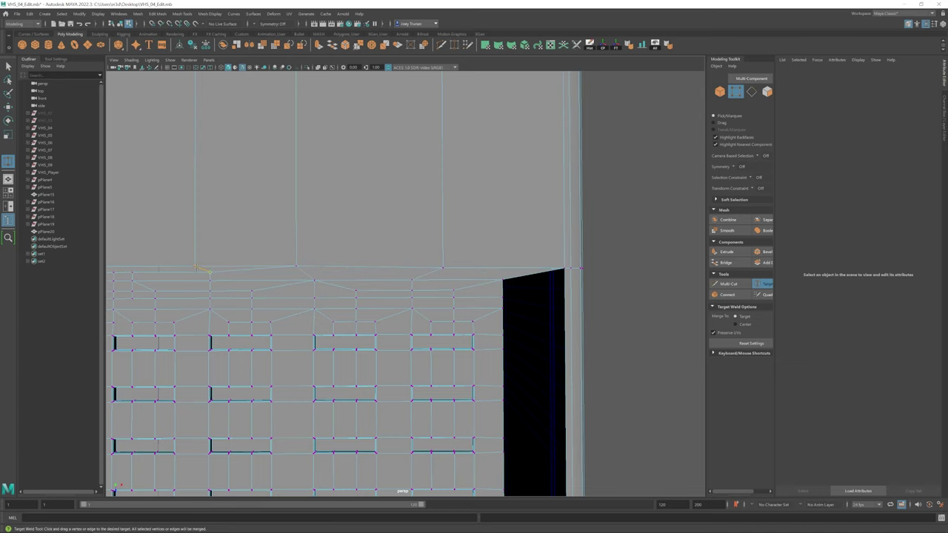
# Step: Return to Object Mode and tumble in to inspect the vent slot grid
pyautogui.keyDown('alt'); pyautogui.moveTo(452, 343); pyautogui.dragTo(519, 348, button='middle'); pyautogui.keyUp('alt')
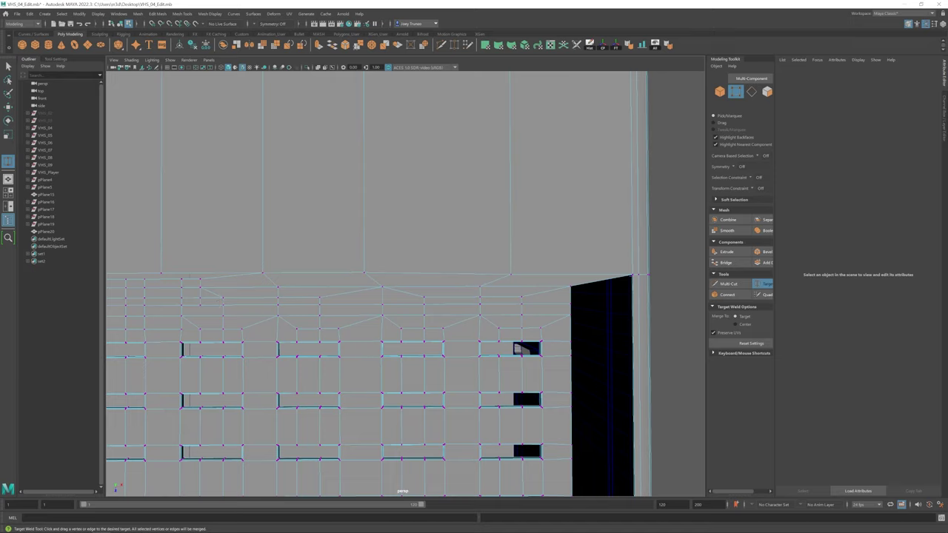
pyautogui.moveTo(413, 309); pyautogui.dragTo(412, 281, button='right')
pyautogui.scroll(-5, 413, 281)
pyautogui.keyDown('alt'); pyautogui.moveTo(493, 299); pyautogui.dragTo(378, 330); pyautogui.keyUp('alt')
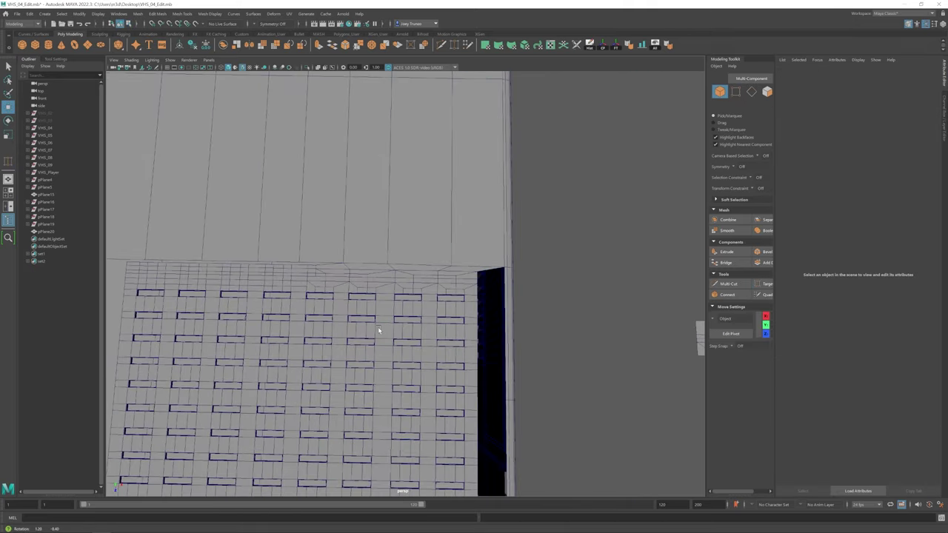
pyautogui.keyDown('alt'); pyautogui.moveTo(378, 327); pyautogui.dragTo(483, 408, button='right'); pyautogui.keyUp('alt')
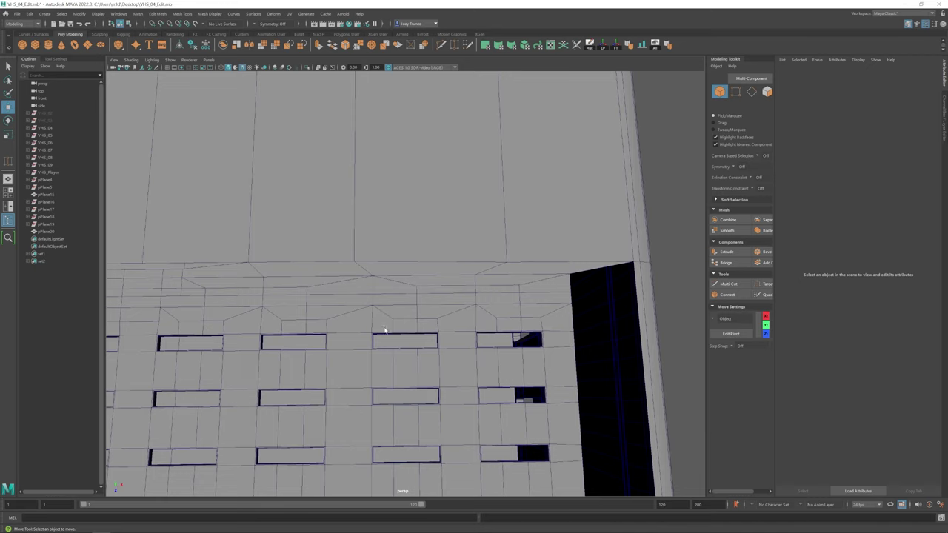
pyautogui.keyDown('alt'); pyautogui.moveTo(385, 330); pyautogui.dragTo(463, 345, button='right'); pyautogui.keyUp('alt')
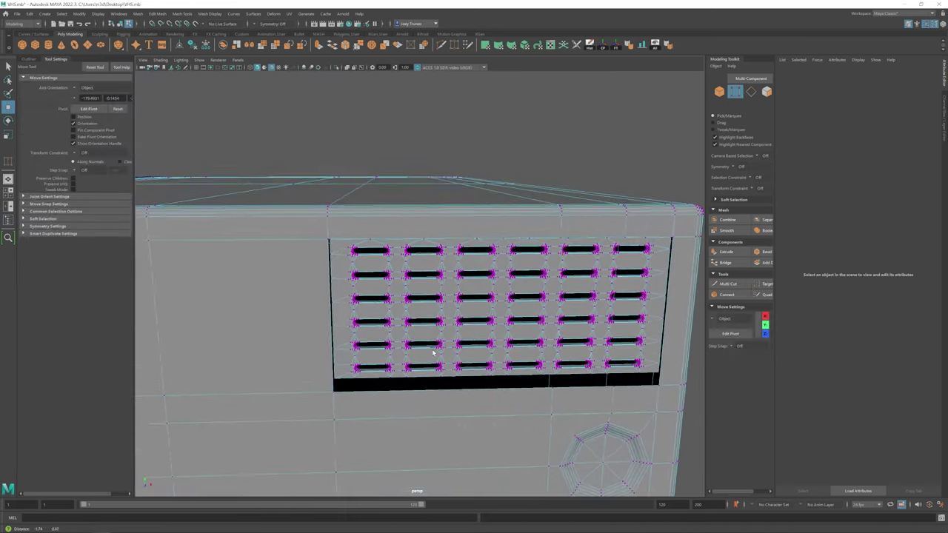
# Step: Isolate the VHS body with Ctrl+1 and orbit to its front corner
pyautogui.scroll(-5, 379, 234)
pyautogui.keyDown('alt'); pyautogui.moveTo(379, 234); pyautogui.dragTo(414, 267); pyautogui.keyUp('alt')
pyautogui.press('F8')
pyautogui.hotkey('ctrl', '1')
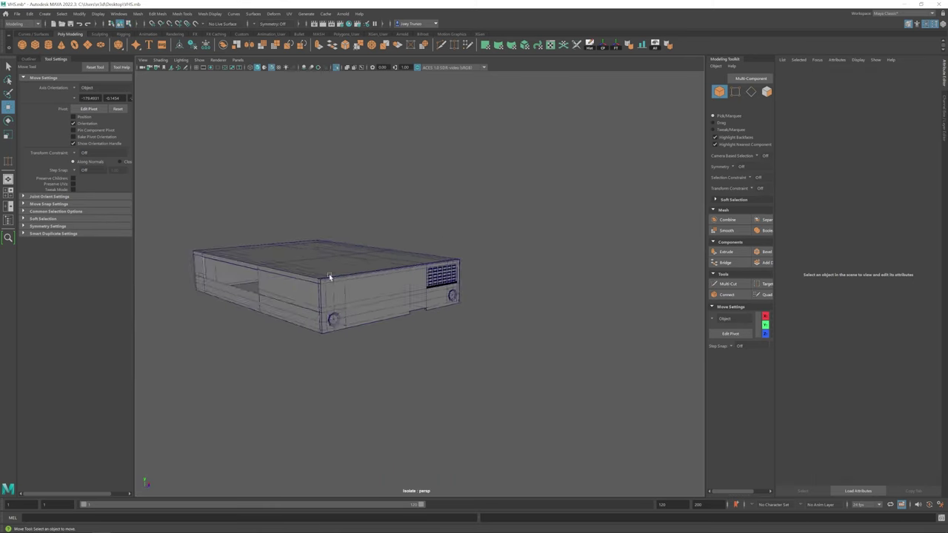
pyautogui.scroll(4, 455, 304)
pyautogui.keyDown('alt'); pyautogui.moveTo(455, 304); pyautogui.dragTo(405, 97); pyautogui.keyUp('alt')
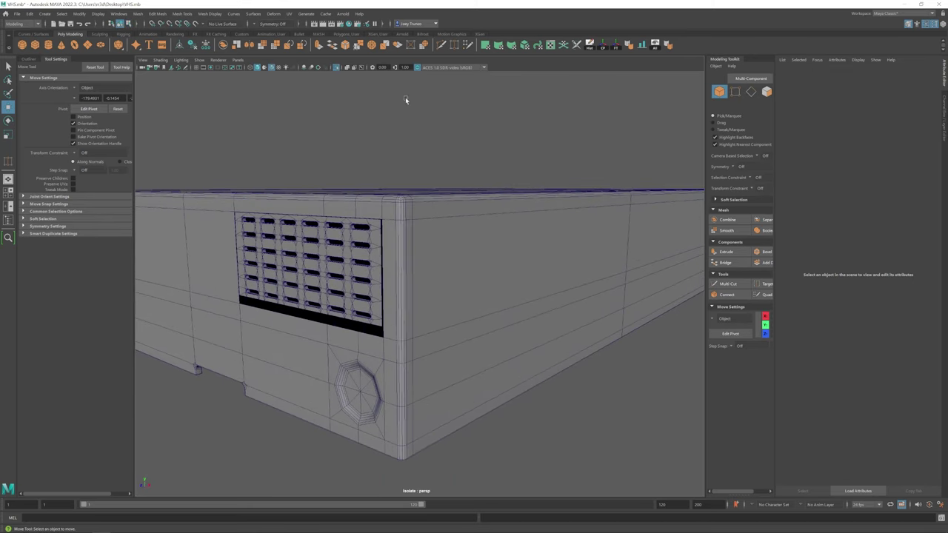
pyautogui.scroll(2, 187, 151)
# Step: Insert an edge loop near the VHS body's front corner
pyautogui.hotkey('ctrl', 'shift', 'x')
pyautogui.click(182, 13)
pyautogui.click(194, 74)
pyautogui.keyDown('alt'); pyautogui.moveTo(406, 306); pyautogui.dragTo(426, 265); pyautogui.keyUp('alt')
pyautogui.click(426, 265)
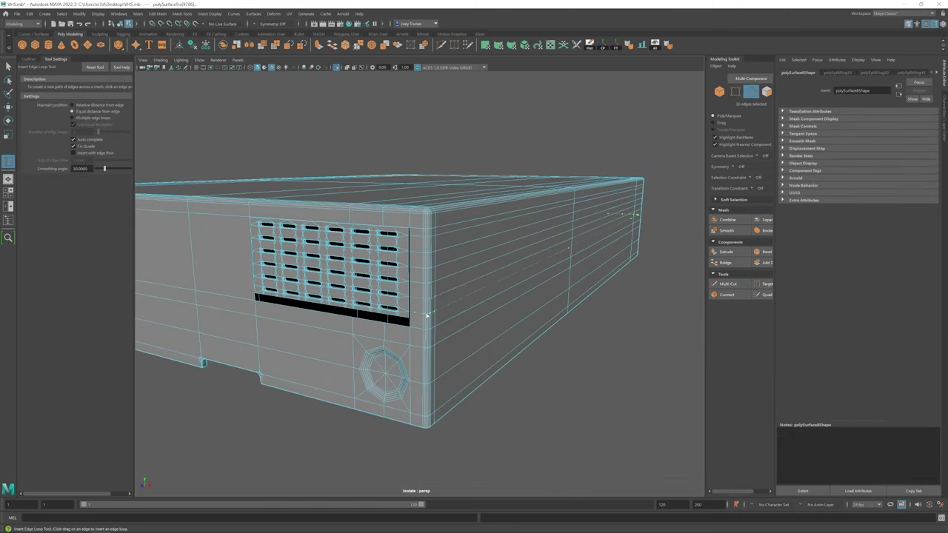
# Step: Face the vent panel and Target Weld its vertices in vertex mode
pyautogui.keyDown('alt'); pyautogui.moveTo(426, 316); pyautogui.dragTo(317, 277); pyautogui.keyUp('alt')
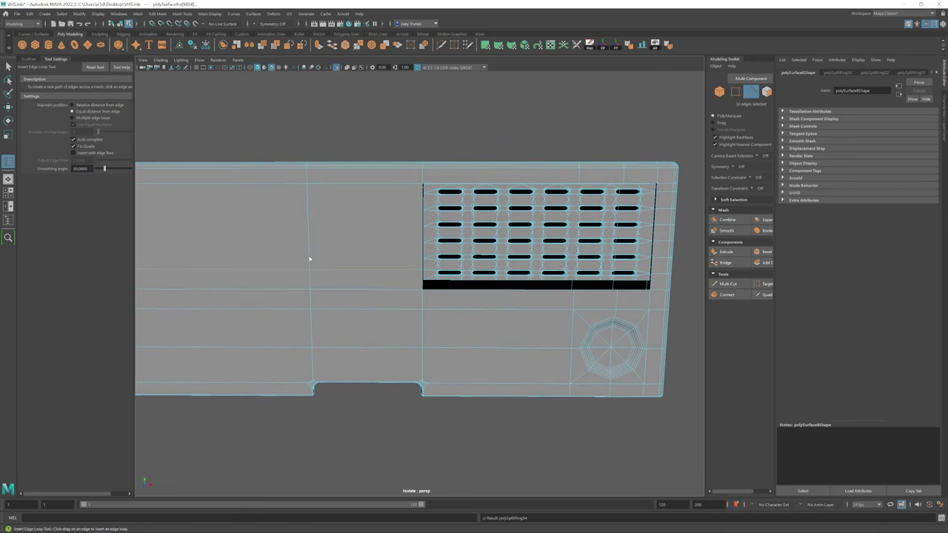
pyautogui.keyDown('alt'); pyautogui.moveTo(311, 194); pyautogui.dragTo(417, 239); pyautogui.keyUp('alt')
pyautogui.press('w')
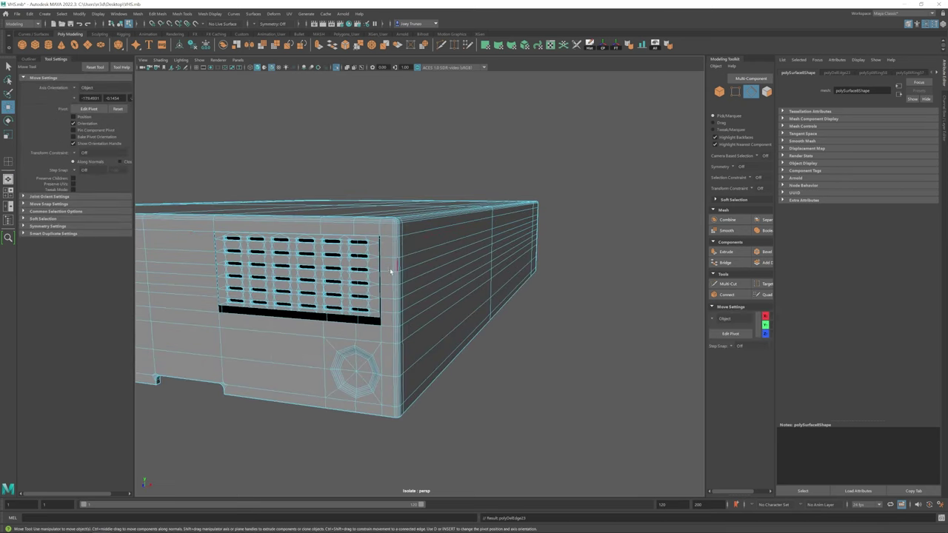
pyautogui.keyDown('alt'); pyautogui.moveTo(464, 316); pyautogui.dragTo(331, 243); pyautogui.keyUp('alt')
pyautogui.scroll(5, 331, 243)
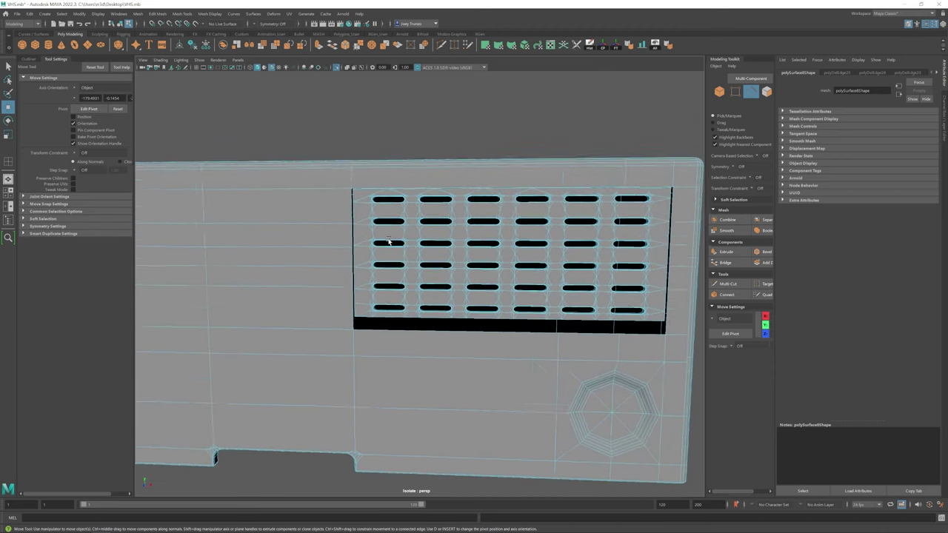
pyautogui.click(763, 284)
pyautogui.press('F9')
pyautogui.keyDown('alt'); pyautogui.moveTo(335, 232); pyautogui.dragTo(353, 218, button='middle'); pyautogui.keyUp('alt')
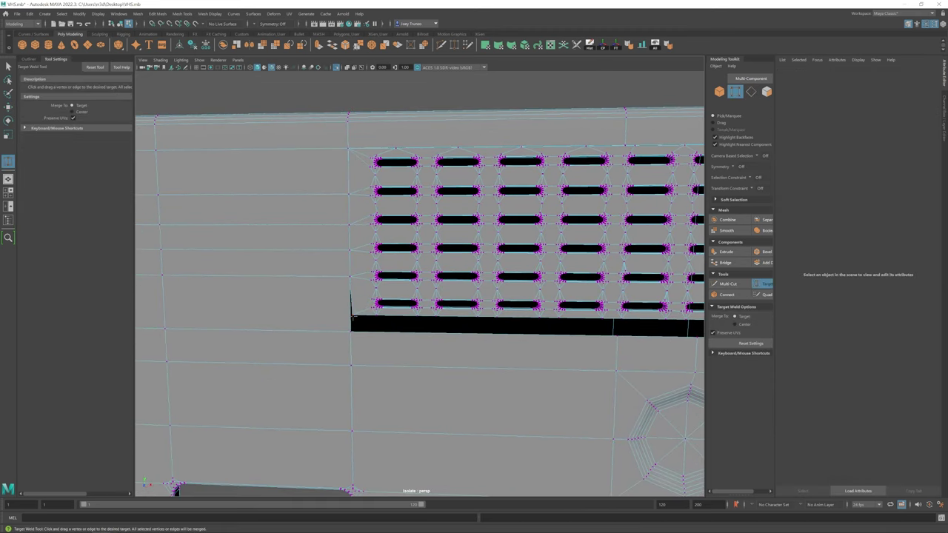
pyautogui.scroll(-3, 352, 319)
pyautogui.click(182, 13)
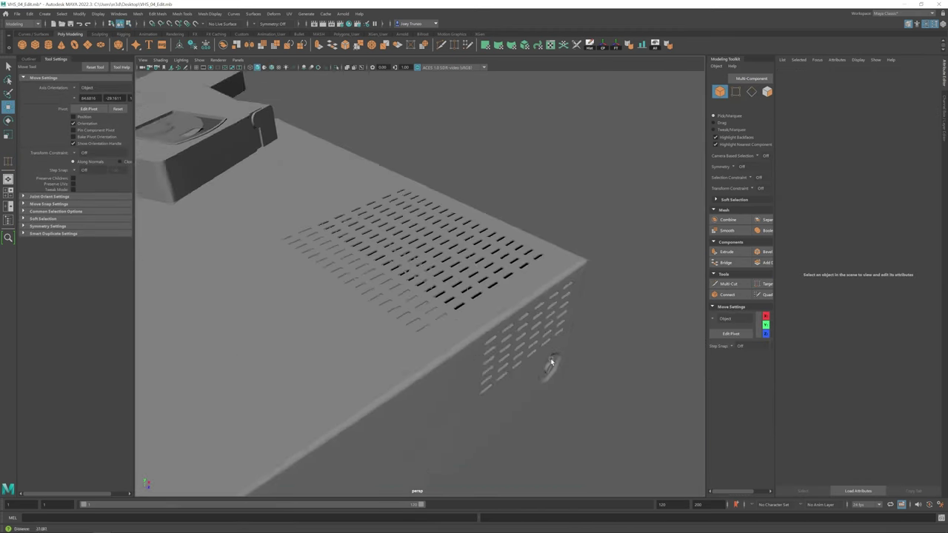
# Step: Select the vented box mesh and preview it smoothed with key 3
pyautogui.click(551, 363)
pyautogui.keyDown('alt'); pyautogui.moveTo(551, 362); pyautogui.dragTo(335, 321); pyautogui.keyUp('alt')
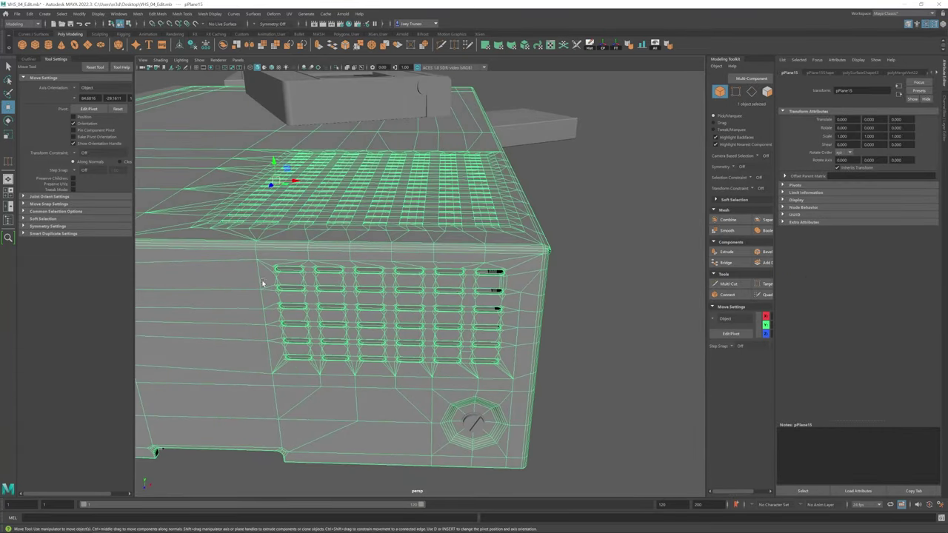
pyautogui.keyDown('alt'); pyautogui.moveTo(394, 254); pyautogui.dragTo(452, 291); pyautogui.keyUp('alt')
pyautogui.press('3')
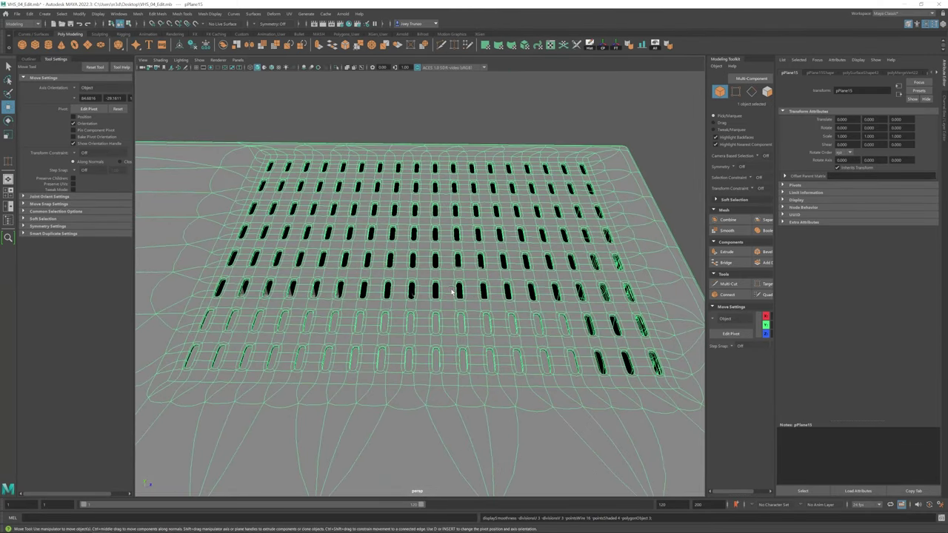
# Step: Tumble around the box to view it from below, stepping back through earlier camera views
pyautogui.click(406, 102)
pyautogui.keyDown('alt'); pyautogui.moveTo(271, 201); pyautogui.dragTo(303, 155); pyautogui.keyUp('alt')
pyautogui.click(304, 156)
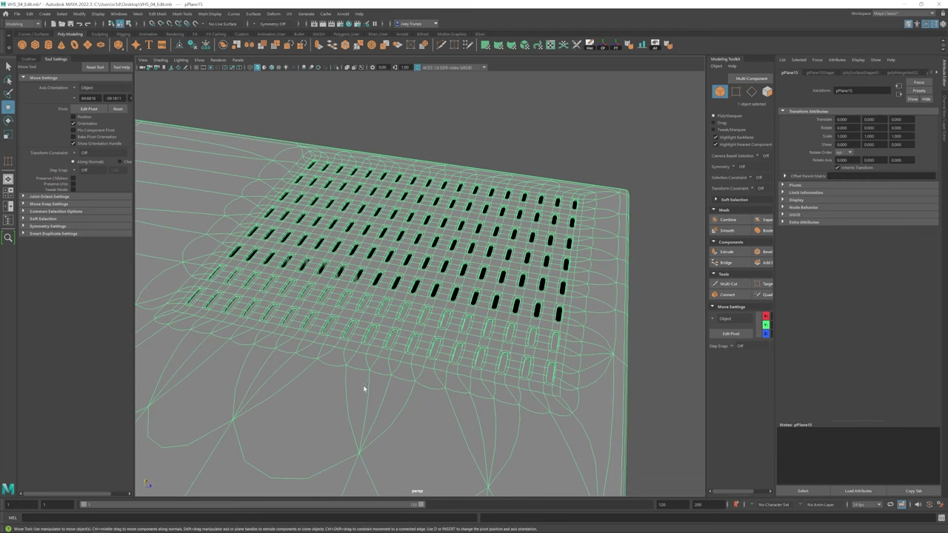
pyautogui.click(481, 146)
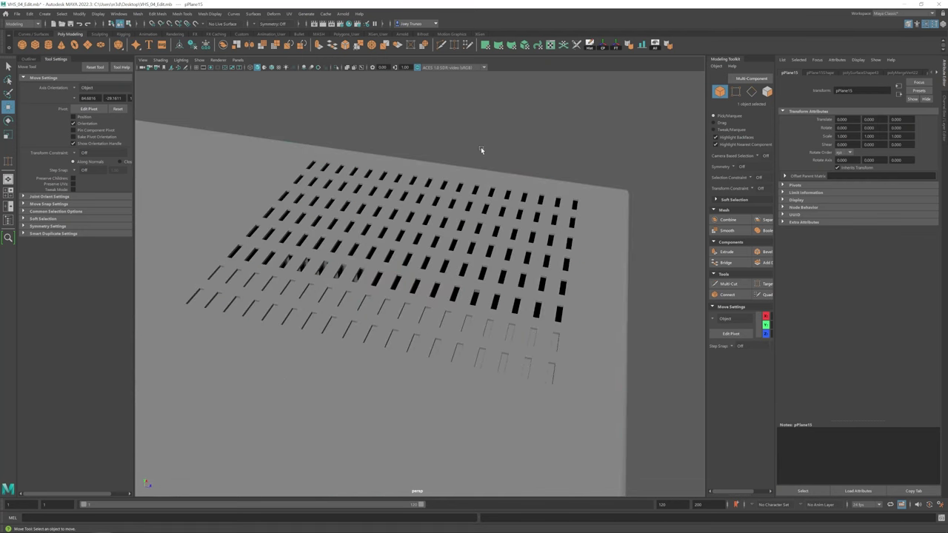
pyautogui.keyDown('alt'); pyautogui.moveTo(481, 147); pyautogui.dragTo(405, 277); pyautogui.keyUp('alt')
pyautogui.click(455, 286)
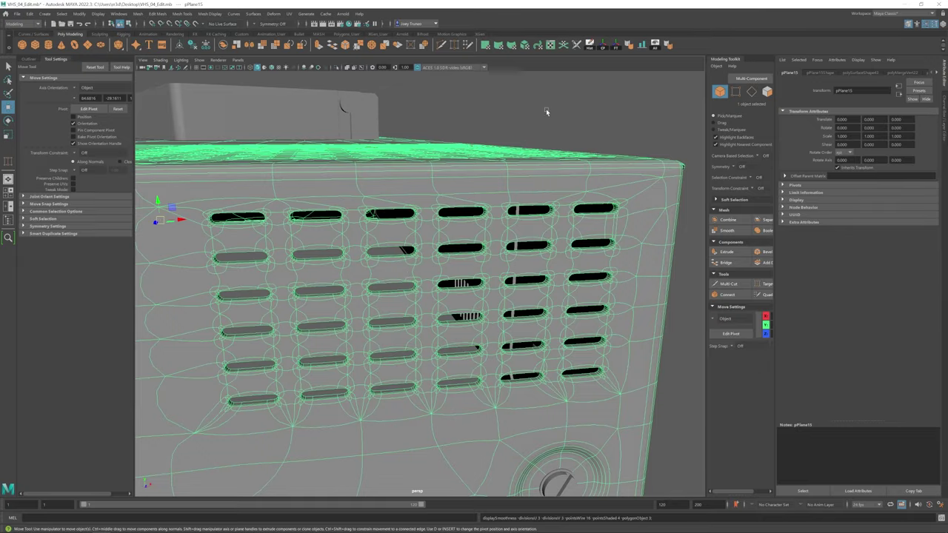
pyautogui.press('[')
pyautogui.press('[')
pyautogui.press('[')
pyautogui.press('[')
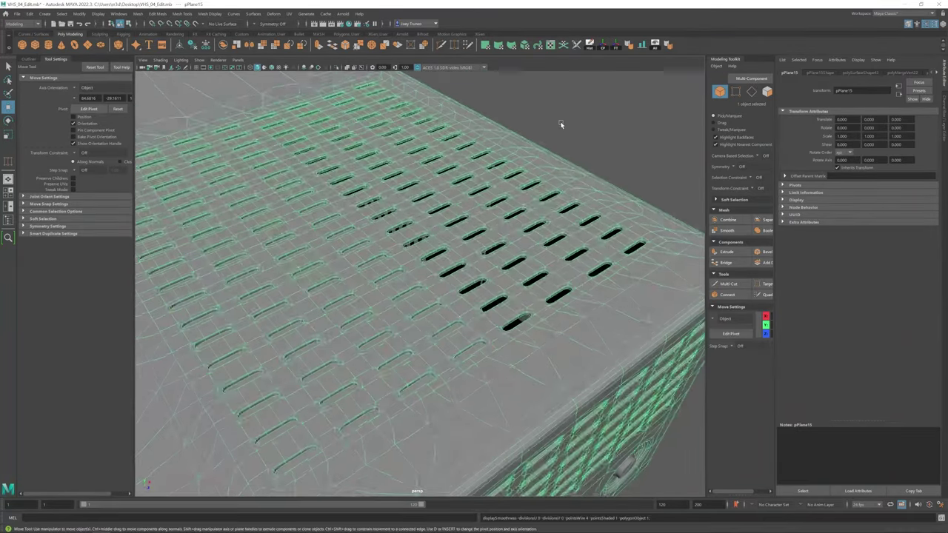
pyautogui.press('[')
pyautogui.press('[')
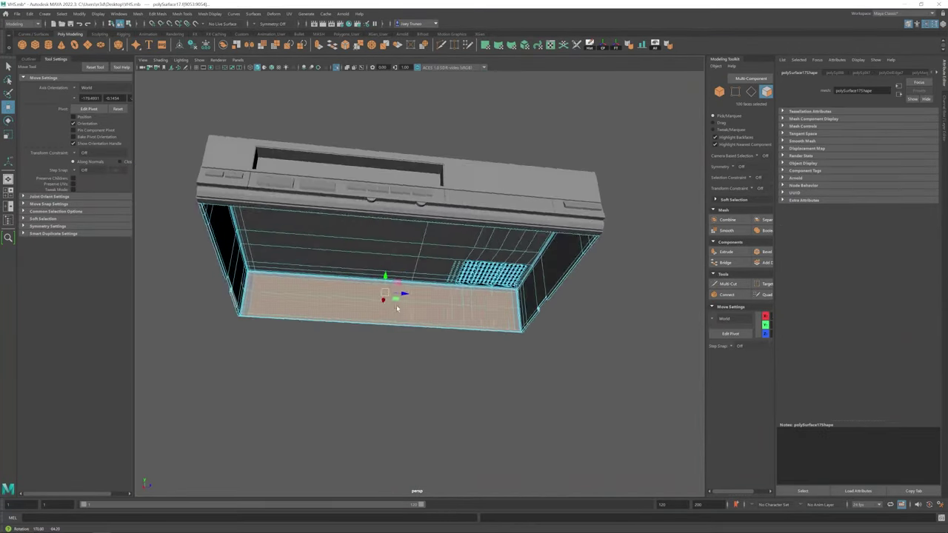
# Step: Select the VHS box shell and switch to vertex editing at the front opening's corner
pyautogui.keyDown('alt'); pyautogui.moveTo(397, 308); pyautogui.dragTo(290, 254); pyautogui.keyUp('alt')
pyautogui.click(446, 370)
pyautogui.keyDown('alt'); pyautogui.moveTo(289, 254); pyautogui.dragTo(415, 244, button='right'); pyautogui.keyUp('alt')
pyautogui.click(523, 339)
pyautogui.keyDown('alt'); pyautogui.moveTo(415, 245); pyautogui.dragTo(377, 116); pyautogui.keyUp('alt')
pyautogui.keyDown('shift'); pyautogui.moveTo(377, 116); pyautogui.dragTo(465, 237, button='right'); pyautogui.keyUp('shift')
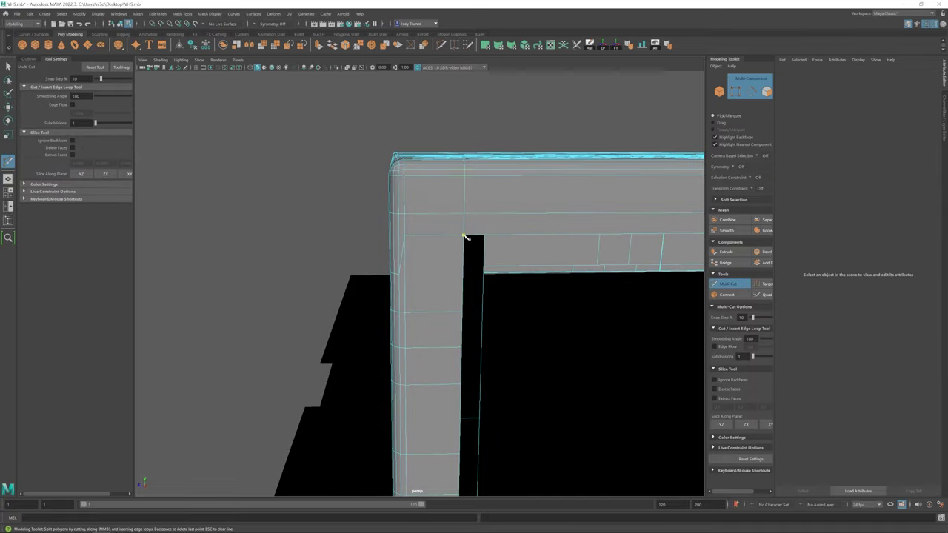
pyautogui.press('w')
pyautogui.keyDown('alt'); pyautogui.moveTo(465, 237); pyautogui.dragTo(383, 223); pyautogui.keyUp('alt')
pyautogui.press('F9')
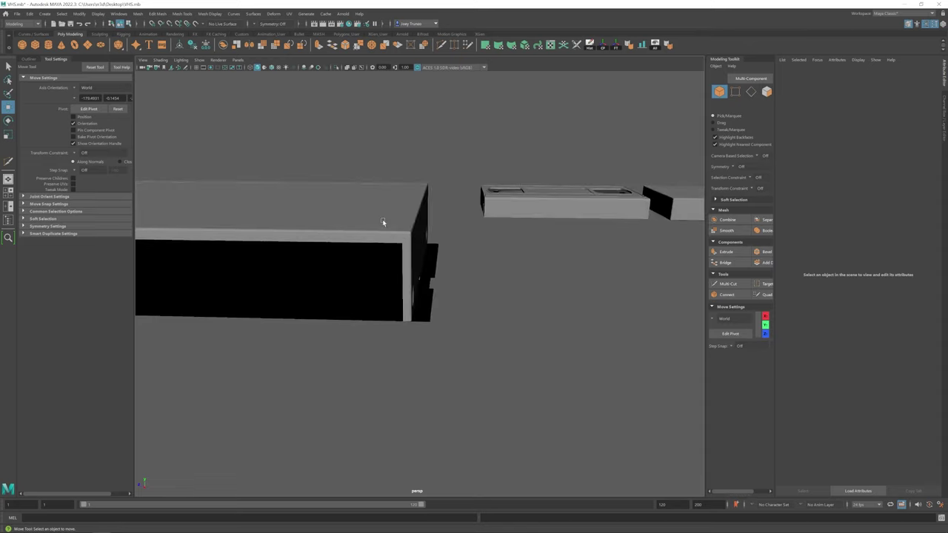
pyautogui.click(383, 222)
# Step: Cut a diagonal edge from the pillar's corner vertex up to the upper rounded edge
pyautogui.scroll(3, 383, 222)
pyautogui.keyDown('shift'); pyautogui.moveTo(393, 215); pyautogui.dragTo(406, 182, button='right'); pyautogui.keyUp('shift')
pyautogui.scroll(2, 413, 170)
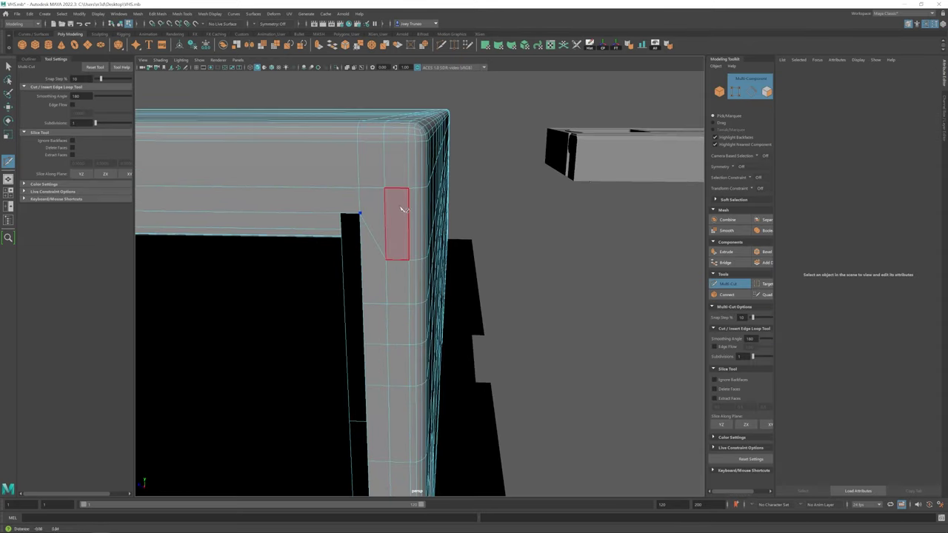
pyautogui.scroll(2, 430, 204)
pyautogui.keyDown('alt'); pyautogui.moveTo(430, 204); pyautogui.dragTo(438, 213, button='middle'); pyautogui.keyUp('alt')
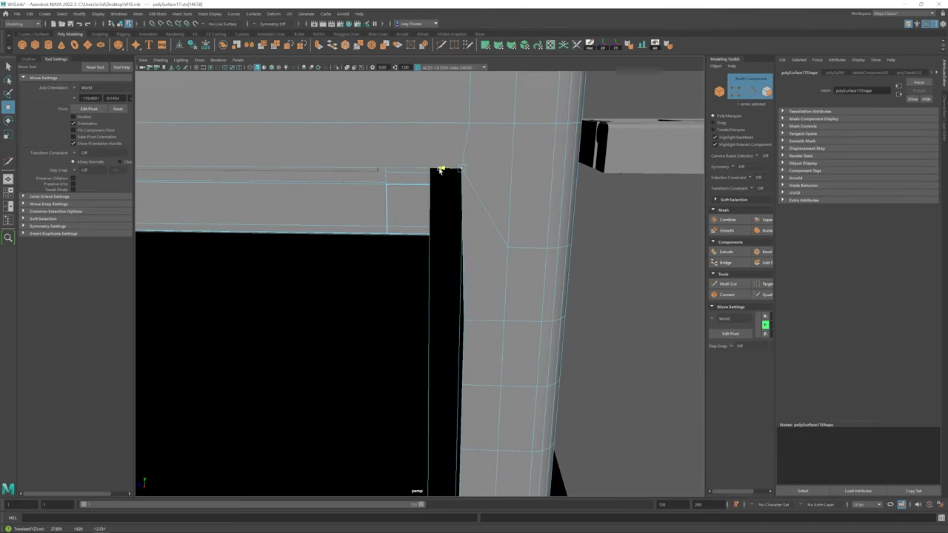
pyautogui.keyDown('shift'); pyautogui.moveTo(469, 170); pyautogui.dragTo(469, 148, button='right'); pyautogui.keyUp('shift')
pyautogui.keyDown('alt'); pyautogui.moveTo(503, 222); pyautogui.dragTo(474, 256, button='middle'); pyautogui.keyUp('alt')
pyautogui.click(403, 243)
pyautogui.click(448, 200)
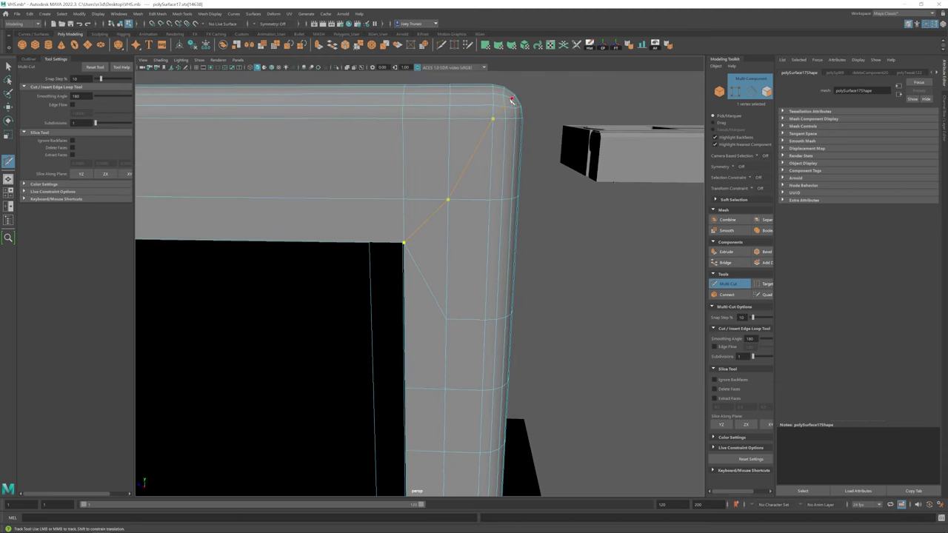
pyautogui.press('Return')
# Step: Move the pillar's vertices to leave a thin vertical groove beside the side corner
pyautogui.press('w')
pyautogui.keyDown('alt'); pyautogui.moveTo(426, 197); pyautogui.dragTo(454, 256); pyautogui.keyUp('alt')
pyautogui.rightClick(455, 256)
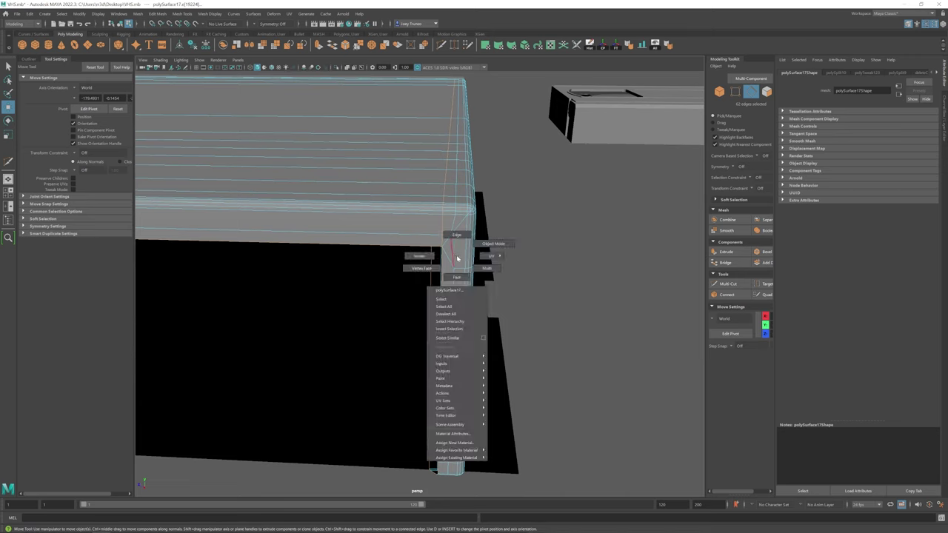
pyautogui.press('q')
pyautogui.keyDown('alt'); pyautogui.moveTo(440, 468); pyautogui.dragTo(548, 195); pyautogui.keyUp('alt')
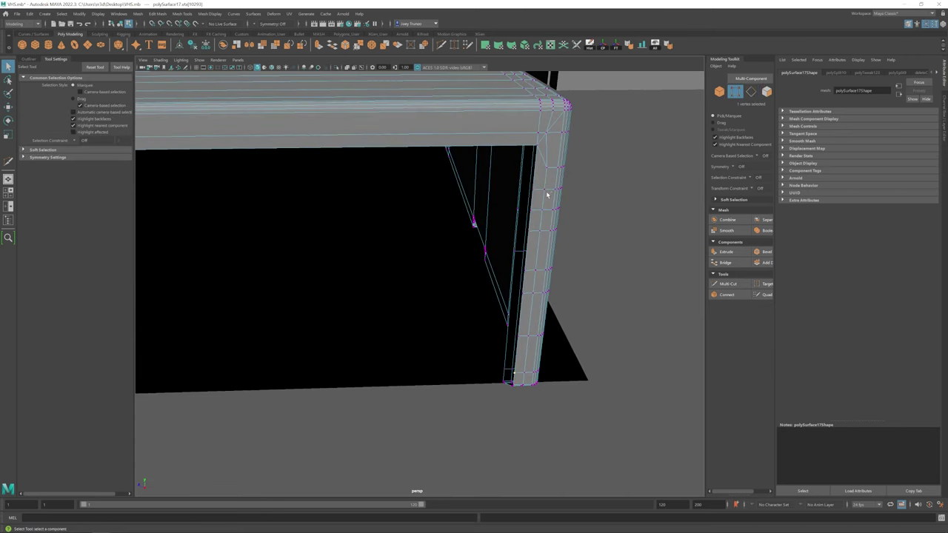
pyautogui.keyDown('alt'); pyautogui.moveTo(521, 336); pyautogui.dragTo(404, 317); pyautogui.keyUp('alt')
pyautogui.press('w')
pyautogui.scroll(-5, 390, 349)
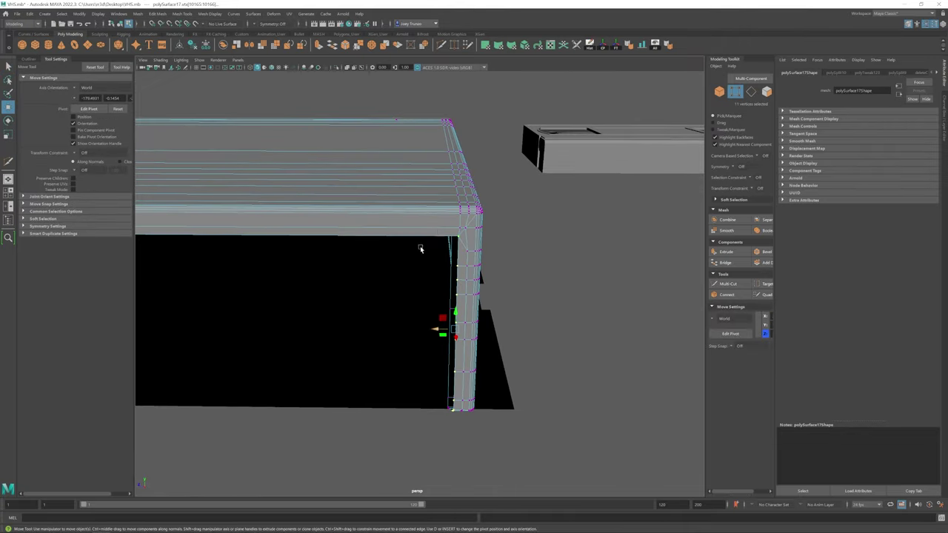
pyautogui.keyDown('alt'); pyautogui.moveTo(419, 248); pyautogui.dragTo(414, 320); pyautogui.keyUp('alt')
pyautogui.scroll(5, 415, 296)
pyautogui.keyDown('alt'); pyautogui.moveTo(417, 367); pyautogui.dragTo(409, 324); pyautogui.keyUp('alt')
# Step: Shift the front panel's vertices into place against the box's underside
pyautogui.press('F8')
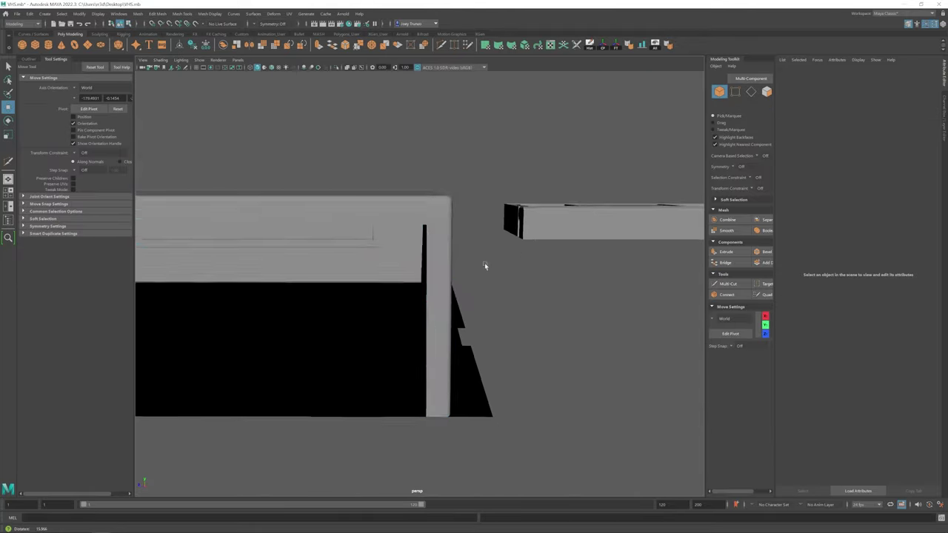
pyautogui.keyDown('alt'); pyautogui.moveTo(485, 264); pyautogui.dragTo(531, 269); pyautogui.keyUp('alt')
pyautogui.press('F8')
pyautogui.keyDown('alt'); pyautogui.moveTo(531, 268); pyautogui.dragTo(600, 295, button='right'); pyautogui.keyUp('alt')
pyautogui.keyDown('alt'); pyautogui.moveTo(600, 295); pyautogui.dragTo(387, 452); pyautogui.keyUp('alt')
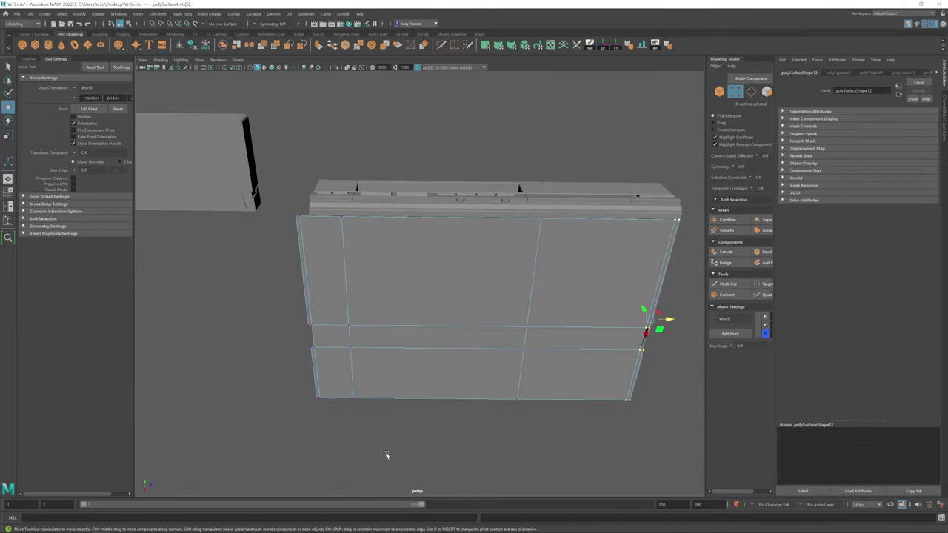
pyautogui.keyDown('alt'); pyautogui.moveTo(388, 453); pyautogui.dragTo(471, 343, button='right'); pyautogui.keyUp('alt')
pyautogui.press('F8')
pyautogui.keyDown('alt'); pyautogui.moveTo(475, 342); pyautogui.dragTo(390, 303); pyautogui.keyUp('alt')
pyautogui.press('F8')
pyautogui.keyDown('alt'); pyautogui.moveTo(389, 303); pyautogui.dragTo(404, 331, button='right'); pyautogui.keyUp('alt')
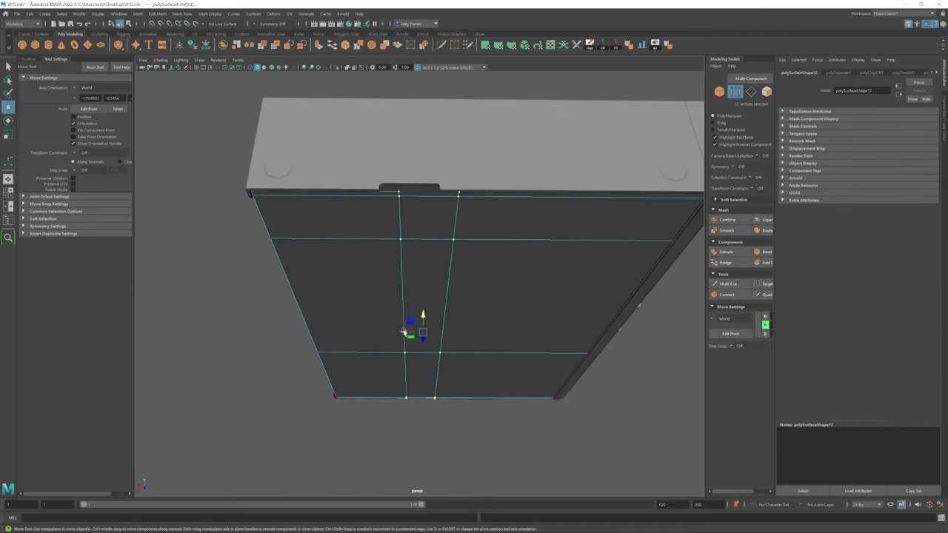
# Step: Select the small notch piece and marquee-select its left column of vertices
pyautogui.press('F8')
pyautogui.keyDown('alt'); pyautogui.moveTo(558, 153); pyautogui.dragTo(439, 280); pyautogui.keyUp('alt')
pyautogui.click(415, 276)
pyautogui.press('F8')
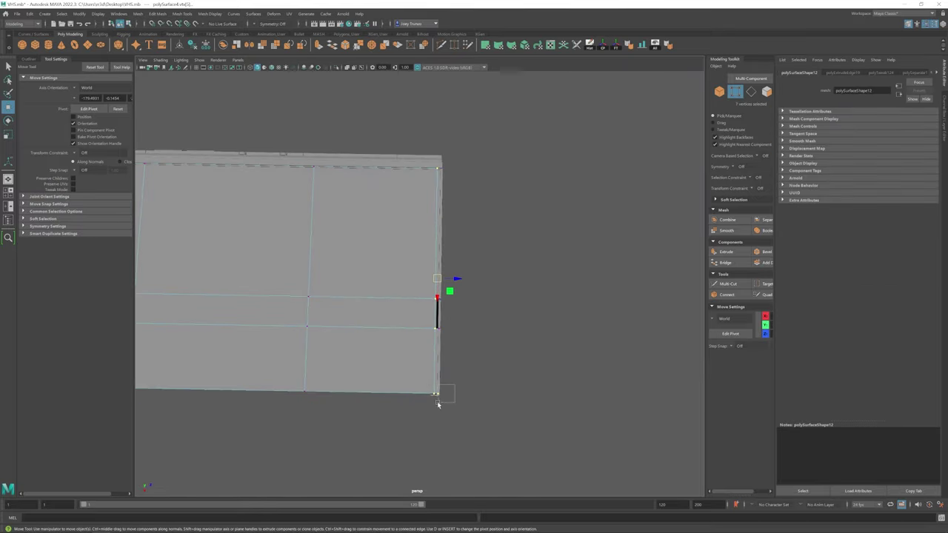
pyautogui.keyDown('alt'); pyautogui.moveTo(437, 404); pyautogui.dragTo(478, 184); pyautogui.keyUp('alt')
pyautogui.keyDown('alt'); pyautogui.moveTo(489, 256); pyautogui.dragTo(425, 249); pyautogui.keyUp('alt')
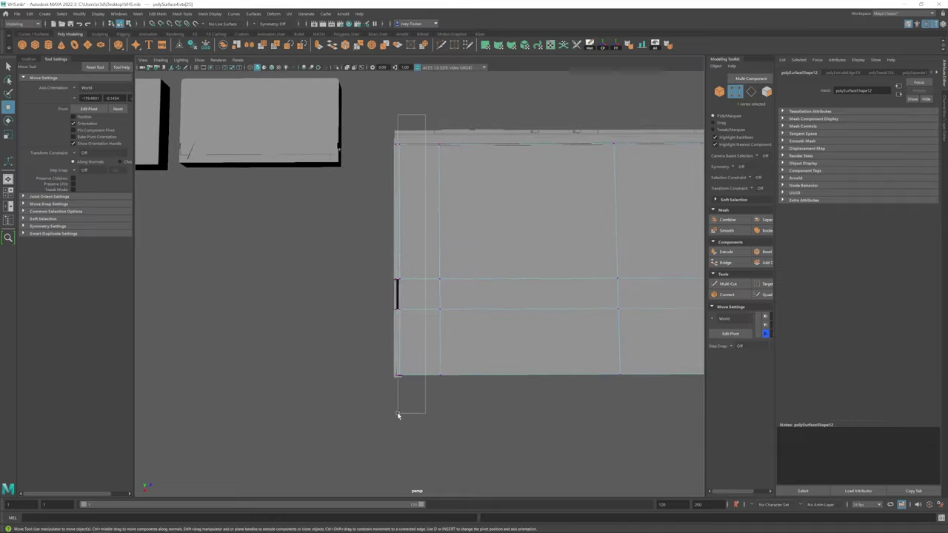
pyautogui.moveTo(398, 415); pyautogui.dragTo(397, 415)
pyautogui.keyDown('alt'); pyautogui.moveTo(397, 415); pyautogui.dragTo(598, 262); pyautogui.keyUp('alt')
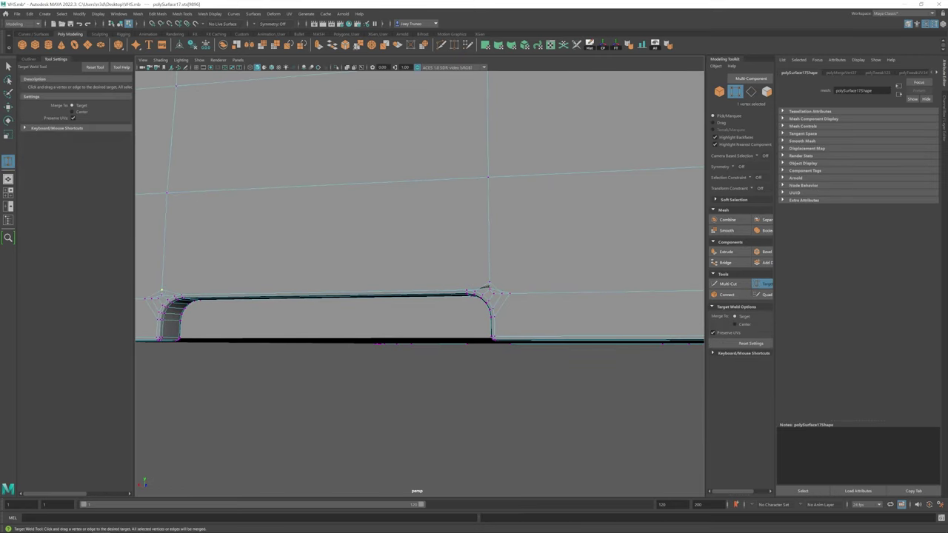
# Step: Nudge the slot's right-end vertex and select faces at the box's corner
pyautogui.moveTo(490, 282); pyautogui.dragTo(488, 267)
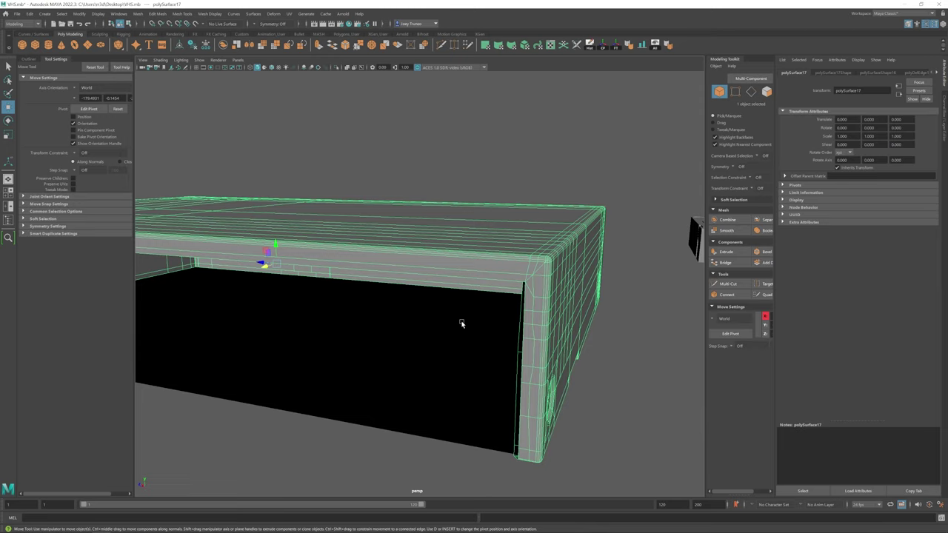
pyautogui.scroll(3, 474, 320)
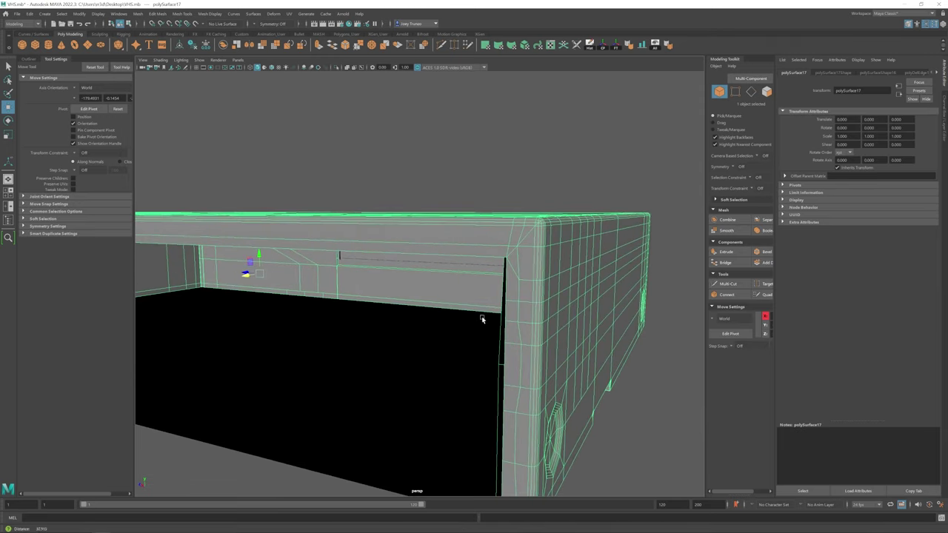
pyautogui.click(524, 261)
pyautogui.keyDown('alt'); pyautogui.moveTo(521, 245); pyautogui.dragTo(469, 205); pyautogui.keyUp('alt')
pyautogui.press('q')
pyautogui.click(460, 188)
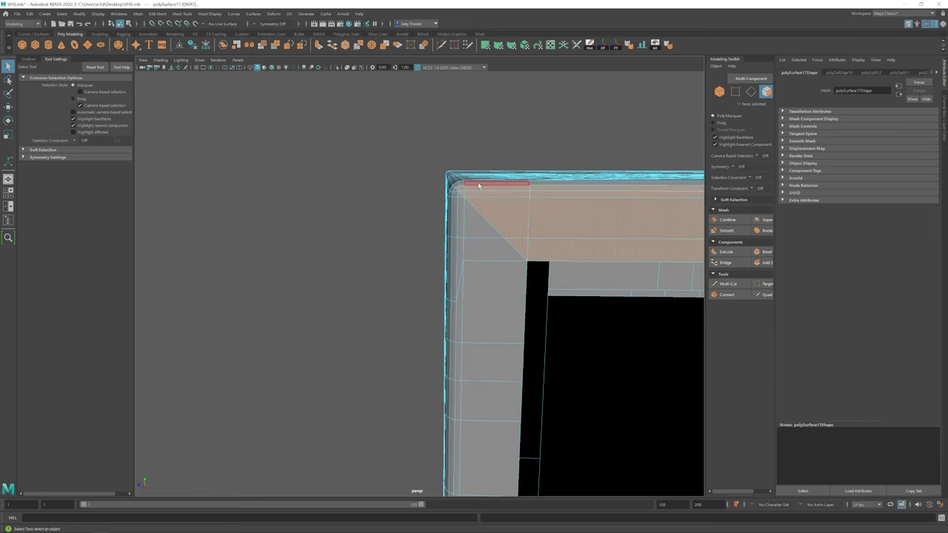
# Step: Add more faces along the opening's front top edge to the selection
pyautogui.keyDown('alt'); pyautogui.moveTo(471, 185); pyautogui.dragTo(360, 271); pyautogui.keyUp('alt')
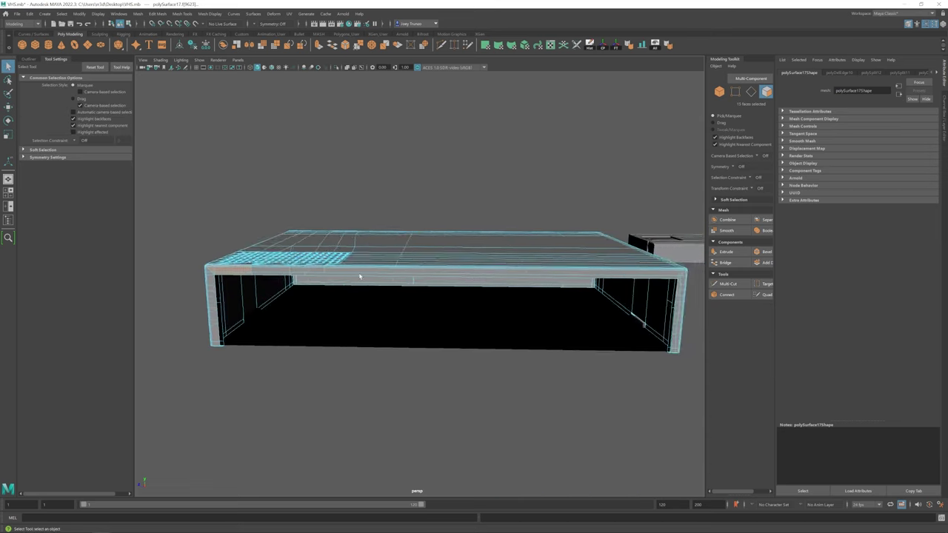
pyautogui.scroll(4, 360, 271)
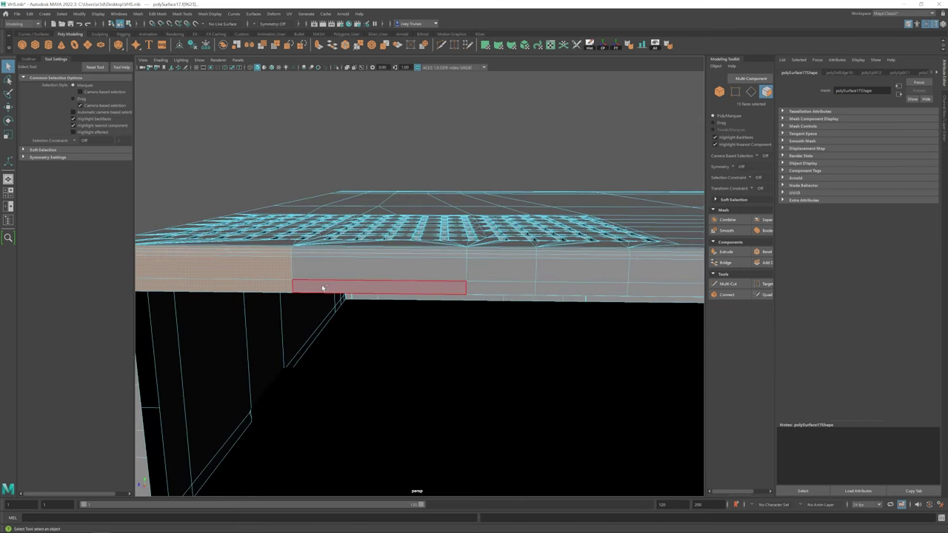
pyautogui.keyDown('shift'); pyautogui.click(578, 262); pyautogui.keyUp('shift')
pyautogui.scroll(-6, 548, 282)
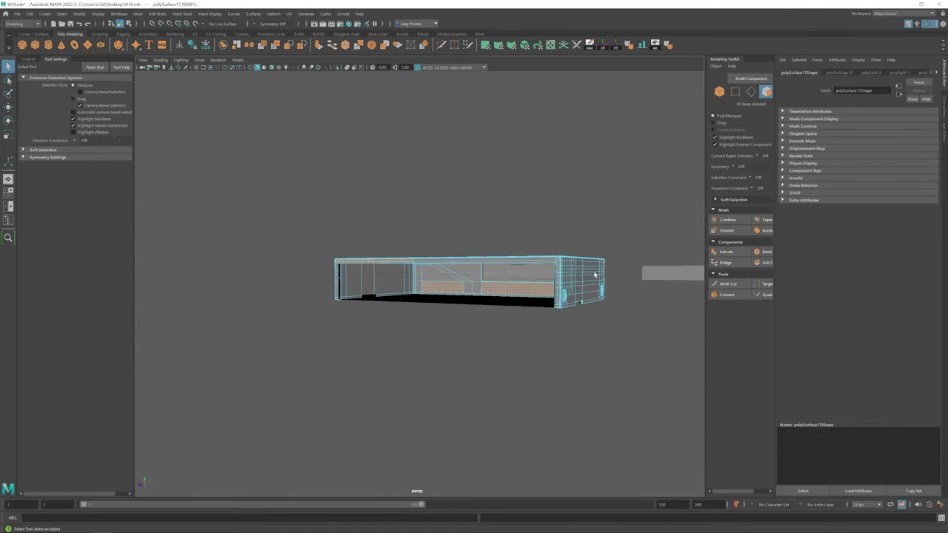
pyautogui.scroll(8, 275, 252)
pyautogui.scroll(-3, 345, 355)
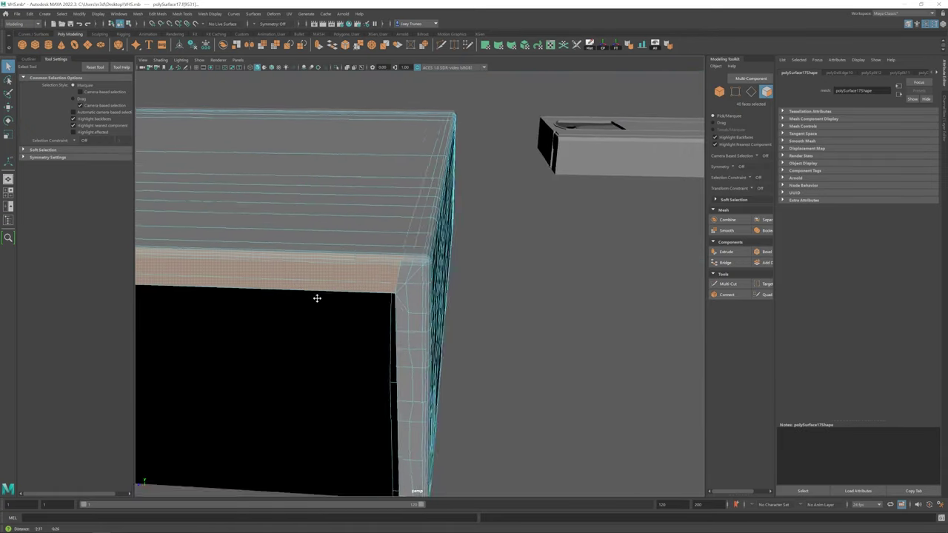
pyautogui.keyDown('alt'); pyautogui.moveTo(317, 298); pyautogui.dragTo(711, 437); pyautogui.keyUp('alt')
pyautogui.scroll(-8, 391, 289)
# Step: Extrude the selected top-lip faces with Ctrl+E and select the whole box object
pyautogui.press('w')
pyautogui.hotkey('ctrl', 'e')
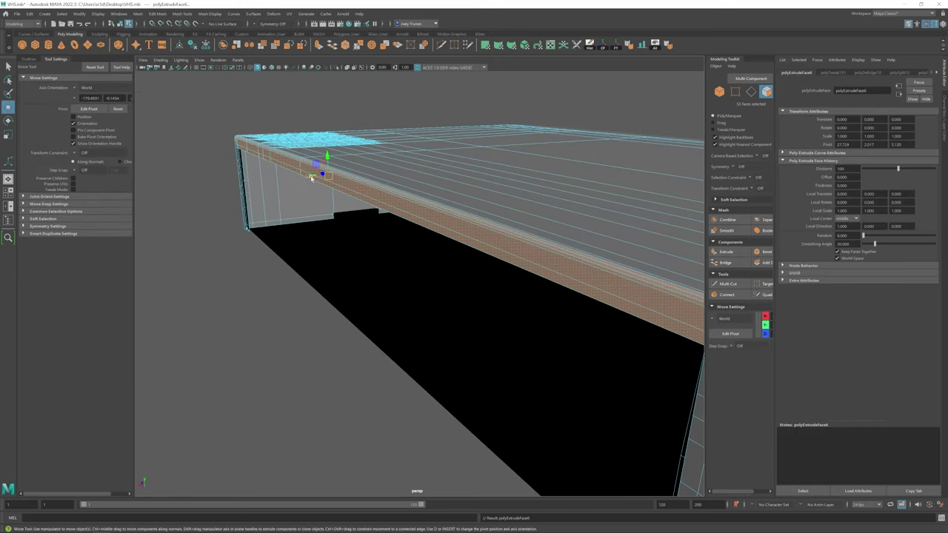
pyautogui.keyDown('alt'); pyautogui.moveTo(313, 176); pyautogui.dragTo(436, 315); pyautogui.keyUp('alt')
pyautogui.press('F8')
pyautogui.click(157, 13)
# Step: Merge the box's overlapping vertices at a 0.010 threshold, undoing a trial weld
pyautogui.click(171, 94)
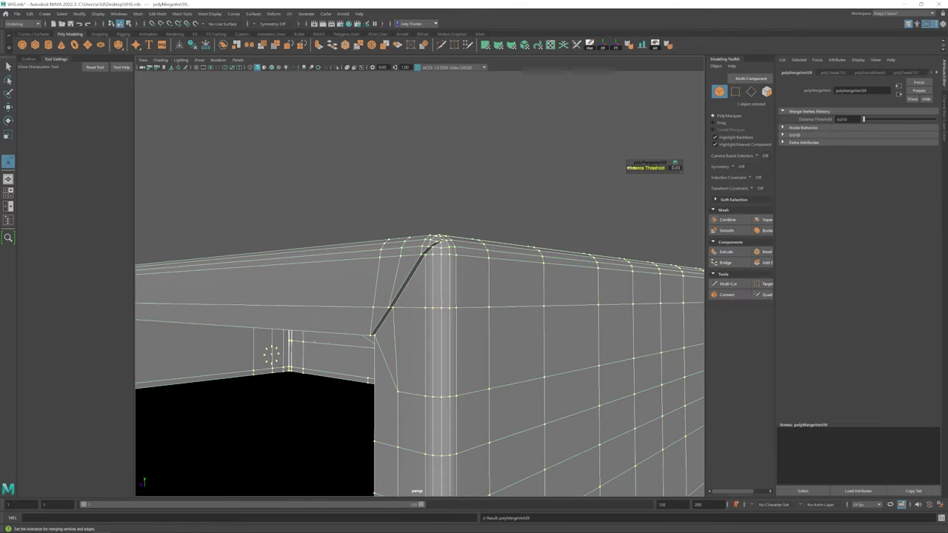
pyautogui.keyDown('alt'); pyautogui.moveTo(442, 239); pyautogui.dragTo(590, 94); pyautogui.keyUp('alt')
pyautogui.press('w')
pyautogui.press('F8')
pyautogui.press('g')
pyautogui.keyDown('alt'); pyautogui.moveTo(494, 194); pyautogui.dragTo(374, 383); pyautogui.keyUp('alt')
pyautogui.hotkey('ctrl', 'z')
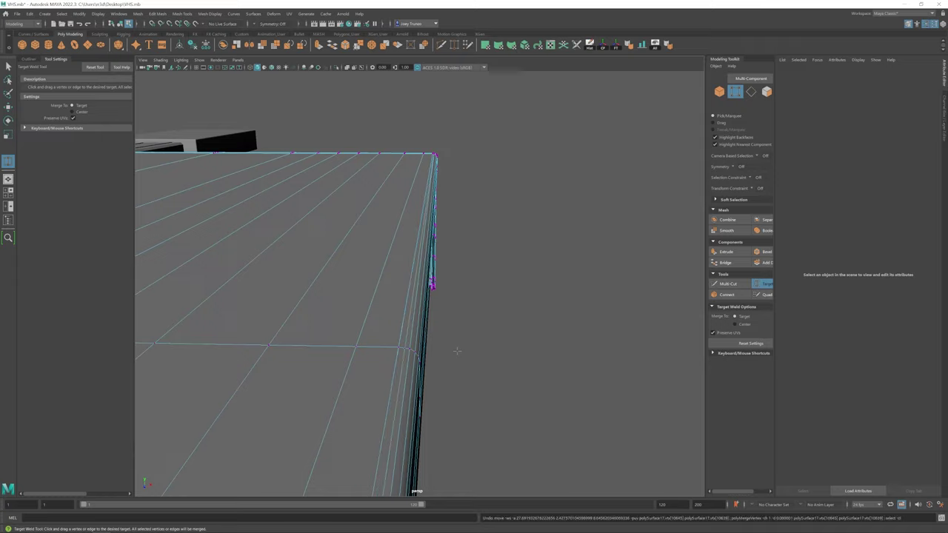
pyautogui.keyDown('alt'); pyautogui.moveTo(409, 349); pyautogui.dragTo(374, 311); pyautogui.keyUp('alt')
# Step: Return the box to vertex component mode at its top corner
pyautogui.press('w')
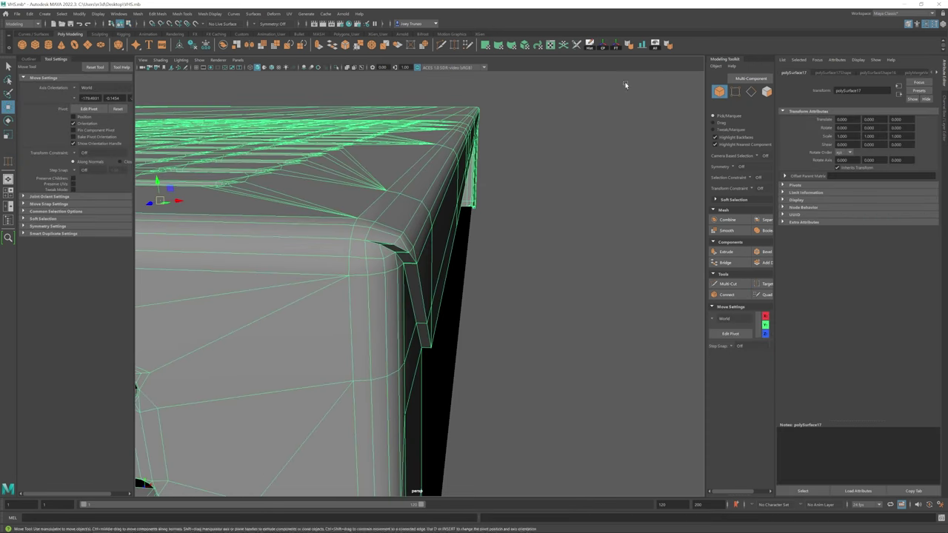
pyautogui.click(610, 70)
pyautogui.keyDown('alt'); pyautogui.moveTo(610, 70); pyautogui.dragTo(483, 279); pyautogui.keyUp('alt')
pyautogui.scroll(5, 459, 226)
pyautogui.scroll(-5, 459, 226)
pyautogui.hotkey('ctrl', 'z')
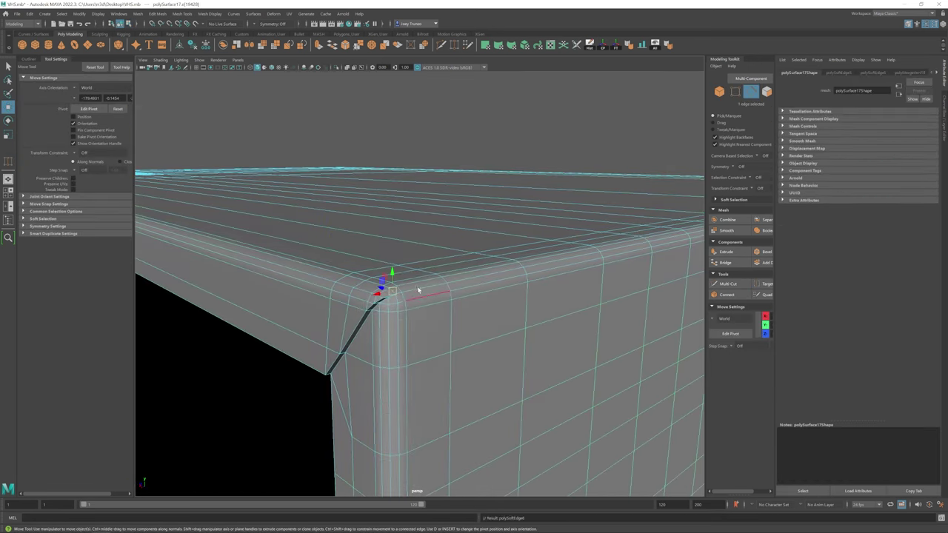
pyautogui.keyDown('alt'); pyautogui.moveTo(418, 290); pyautogui.dragTo(514, 95); pyautogui.keyUp('alt')
pyautogui.press('y')
pyautogui.rightClick(537, 109)
pyautogui.click(537, 110)
# Step: Move the black seam's top vertex onto the box's rounded top corner
pyautogui.click(530, 103)
pyautogui.press('w')
pyautogui.press('y')
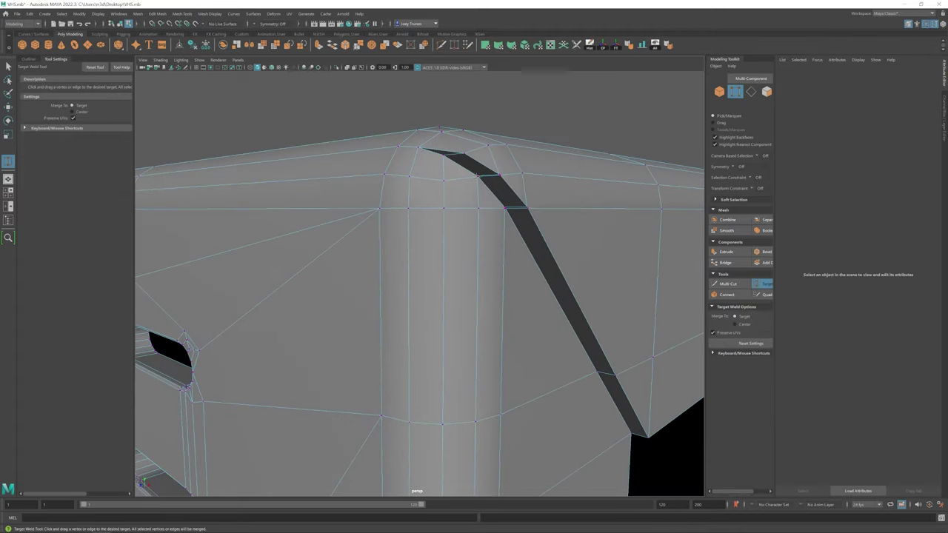
pyautogui.press('w')
pyautogui.keyDown('alt'); pyautogui.moveTo(528, 211); pyautogui.dragTo(448, 260); pyautogui.keyUp('alt')
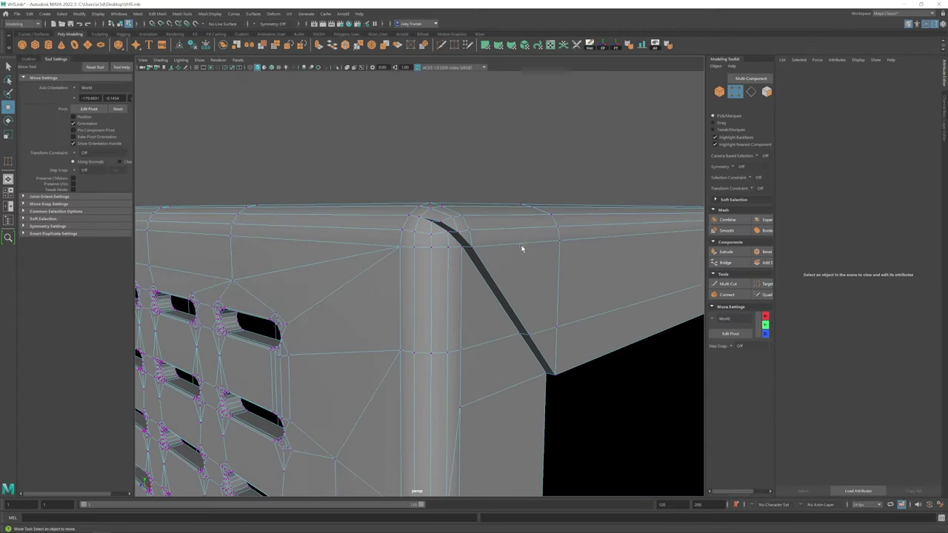
pyautogui.scroll(5, 455, 297)
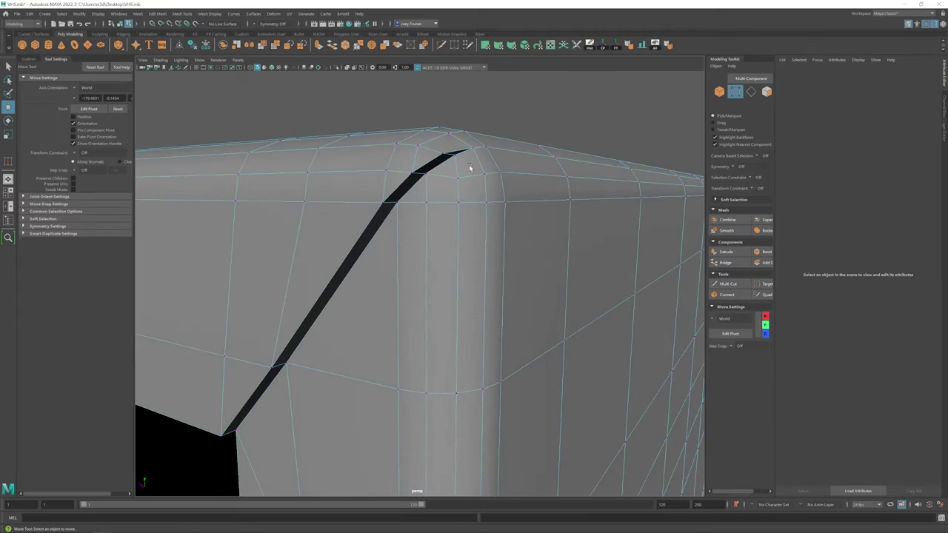
pyautogui.click(419, 158)
pyautogui.moveTo(419, 157); pyautogui.dragTo(397, 185)
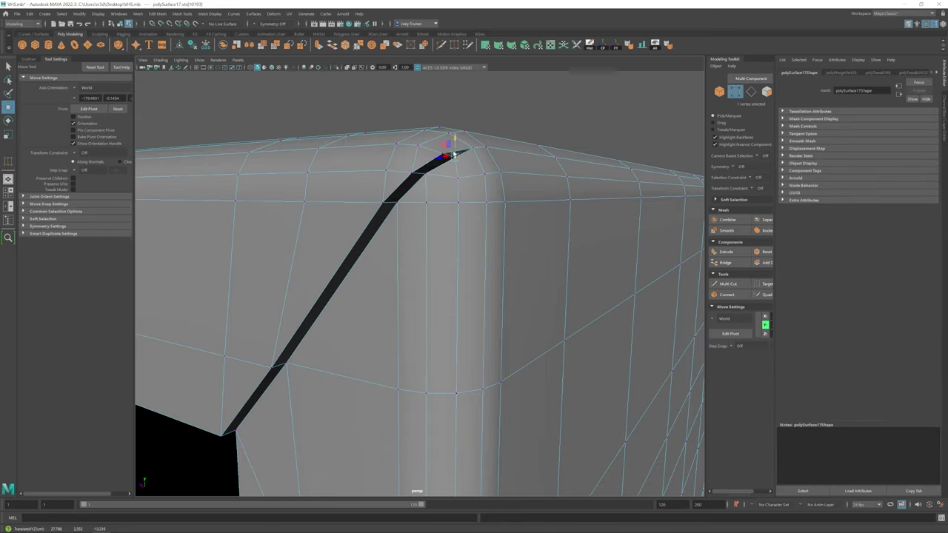
# Step: Select the diagonal corner edge and bevel it with Ctrl+B
pyautogui.press('F8')
pyautogui.keyDown('alt'); pyautogui.moveTo(454, 154); pyautogui.dragTo(452, 173); pyautogui.keyUp('alt')
pyautogui.click(437, 256)
pyautogui.press('F10')
pyautogui.click(451, 174)
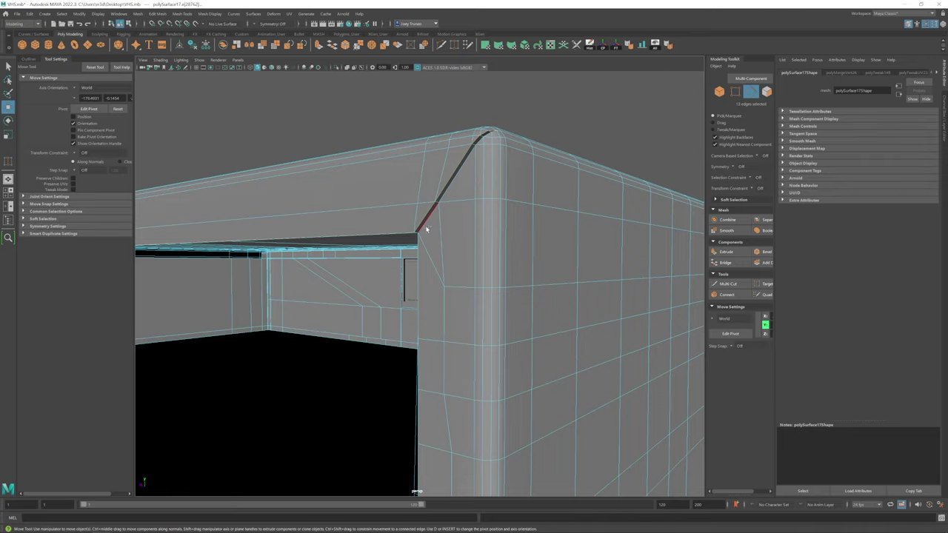
pyautogui.click(489, 134)
pyautogui.keyDown('alt'); pyautogui.moveTo(489, 133); pyautogui.dragTo(476, 215); pyautogui.keyUp('alt')
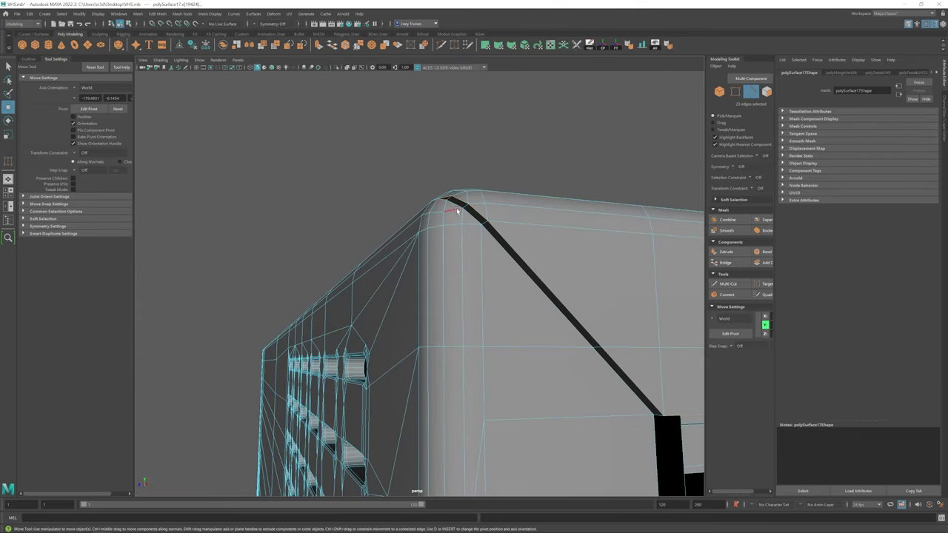
pyautogui.keyDown('alt'); pyautogui.moveTo(494, 252); pyautogui.dragTo(560, 189); pyautogui.keyUp('alt')
pyautogui.hotkey('ctrl', 'b')
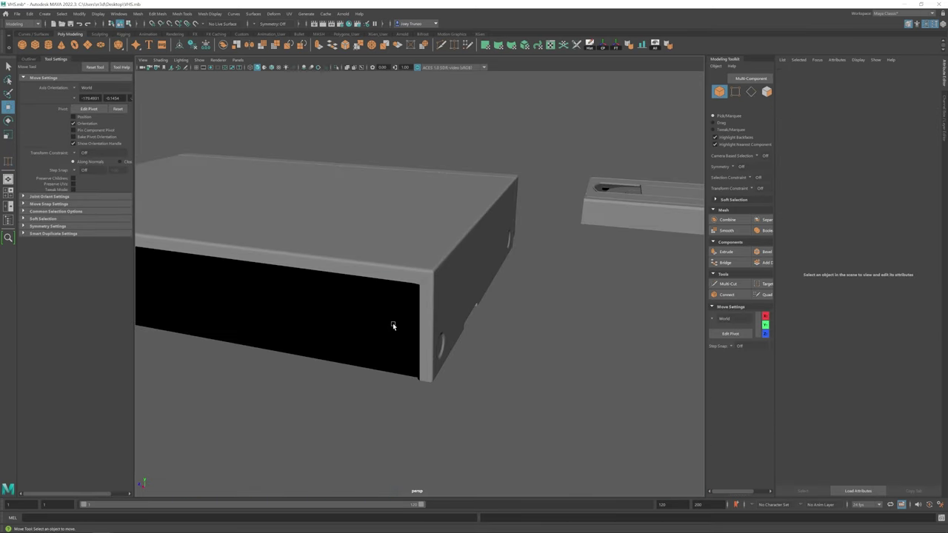
pyautogui.keyDown('alt'); pyautogui.moveTo(393, 326); pyautogui.dragTo(254, 264); pyautogui.keyUp('alt')
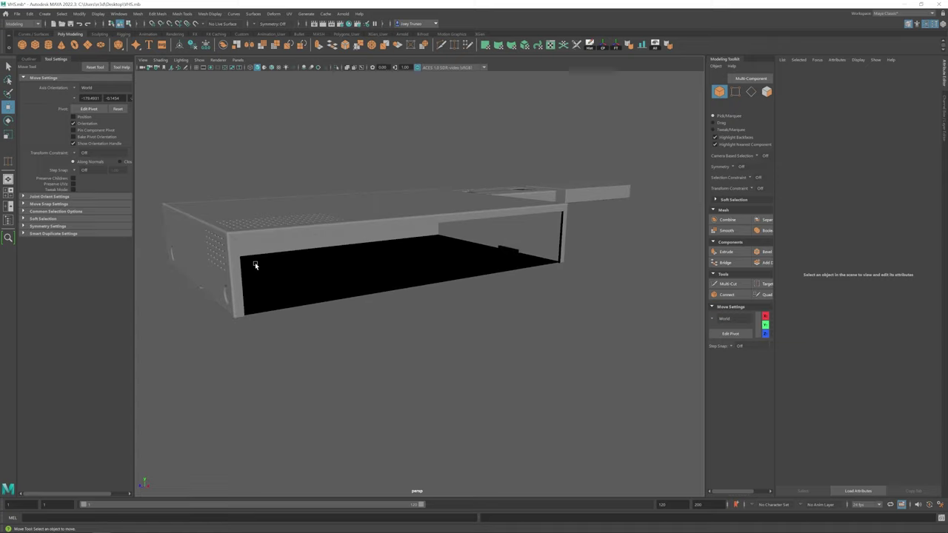
# Step: Select pCube38 and tumble to a straight-on view of its front face
pyautogui.click(354, 212)
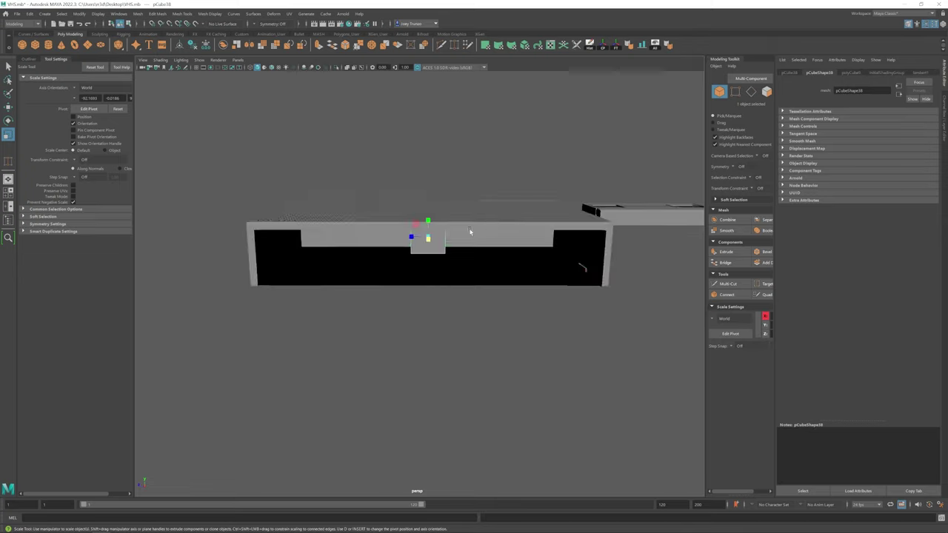
pyautogui.press('w')
pyautogui.keyDown('alt'); pyautogui.moveTo(470, 232); pyautogui.dragTo(485, 335); pyautogui.keyUp('alt')
pyautogui.keyDown('alt'); pyautogui.moveTo(417, 248); pyautogui.dragTo(454, 305); pyautogui.keyUp('alt')
pyautogui.keyDown('alt'); pyautogui.moveTo(263, 467); pyautogui.dragTo(393, 304); pyautogui.keyUp('alt')
pyautogui.press('r')
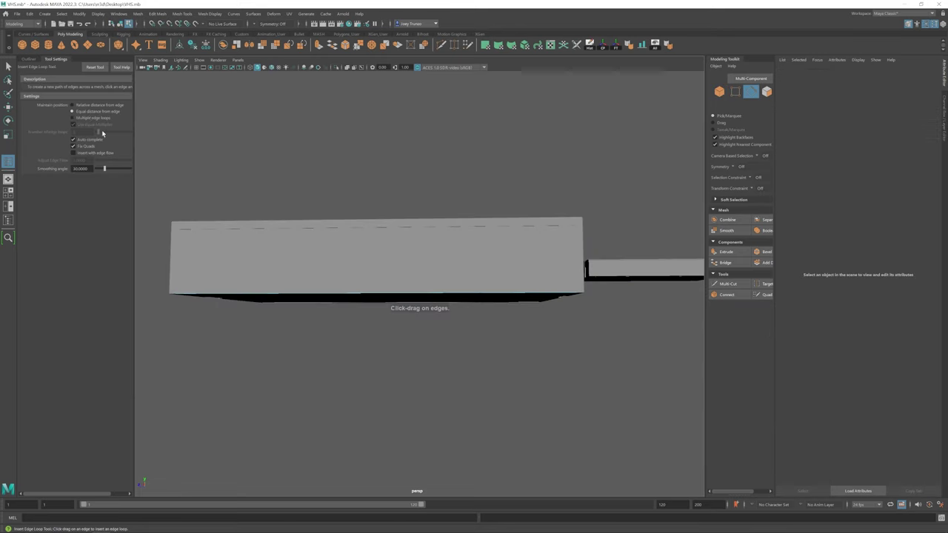
# Step: Insert a horizontal edge loop across pCube38's front and bevel it into paired loops
pyautogui.click(574, 254)
pyautogui.press('r')
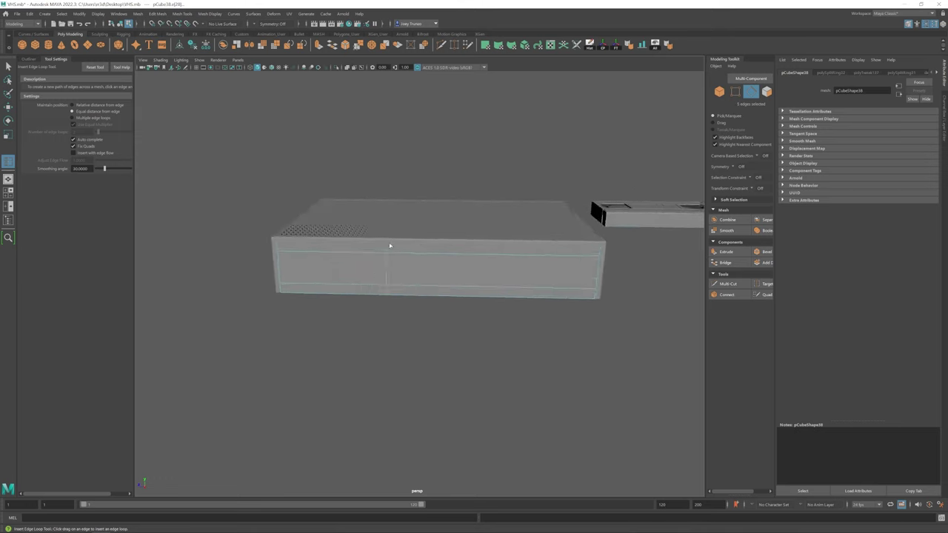
pyautogui.hotkey('ctrl', 'b')
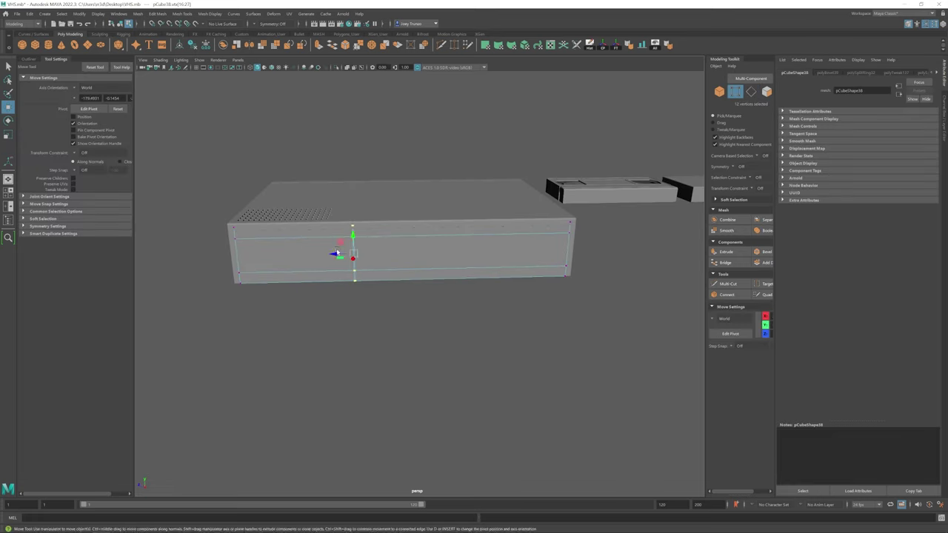
pyautogui.keyDown('alt'); pyautogui.moveTo(336, 253); pyautogui.dragTo(526, 255); pyautogui.keyUp('alt')
pyautogui.scroll(2, 397, 260)
# Step: Add a second edge loop beside the existing one on the front
pyautogui.click(182, 13)
pyautogui.click(199, 74)
pyautogui.click(381, 230)
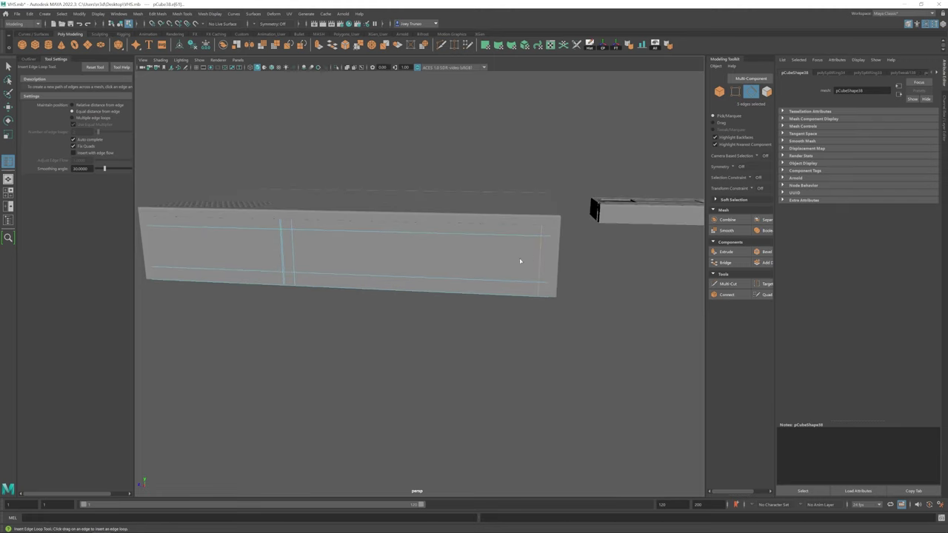
pyautogui.press('w')
pyautogui.keyDown('alt'); pyautogui.moveTo(398, 247); pyautogui.dragTo(401, 285); pyautogui.keyUp('alt')
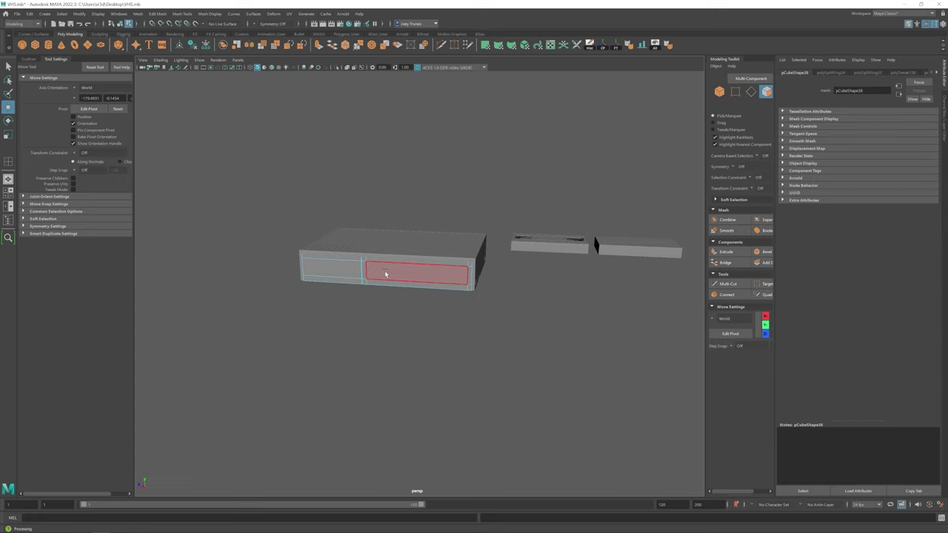
pyautogui.keyDown('alt'); pyautogui.moveTo(384, 274); pyautogui.dragTo(380, 247); pyautogui.keyUp('alt')
# Step: Insert a vertical edge loop across the front panel
pyautogui.click(157, 15)
pyautogui.click(194, 71)
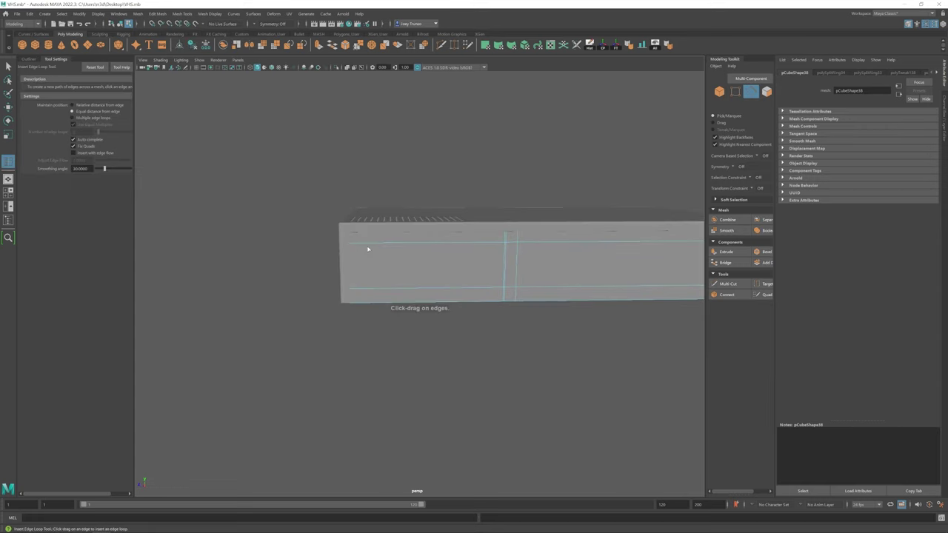
pyautogui.click(428, 244)
pyautogui.press('w')
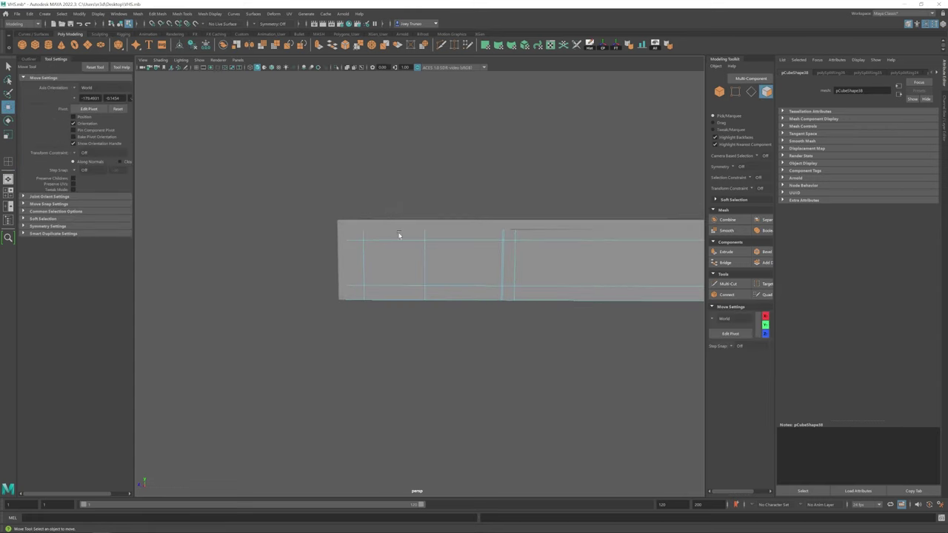
pyautogui.keyDown('alt'); pyautogui.moveTo(370, 273); pyautogui.dragTo(415, 267); pyautogui.keyUp('alt')
pyautogui.press('F8')
# Step: Select four front vertices of the box and raise them upward
pyautogui.press('F9')
pyautogui.scroll(3, 384, 238)
pyautogui.moveTo(475, 202); pyautogui.dragTo(346, 205)
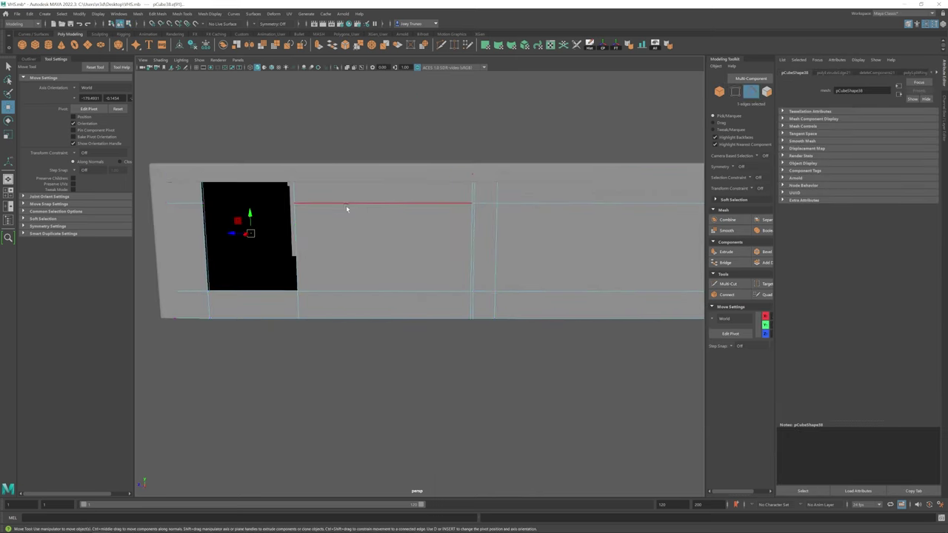
pyautogui.scroll(-3, 346, 205)
pyautogui.scroll(3, 365, 149)
pyautogui.moveTo(365, 151); pyautogui.dragTo(366, 143)
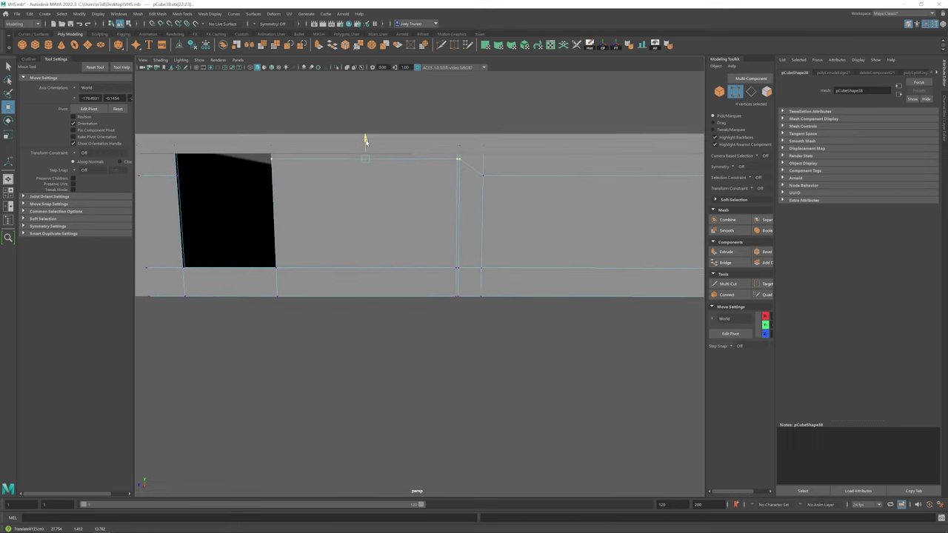
# Step: Insert an edge loop across the box front and move the new edges
pyautogui.click(197, 71)
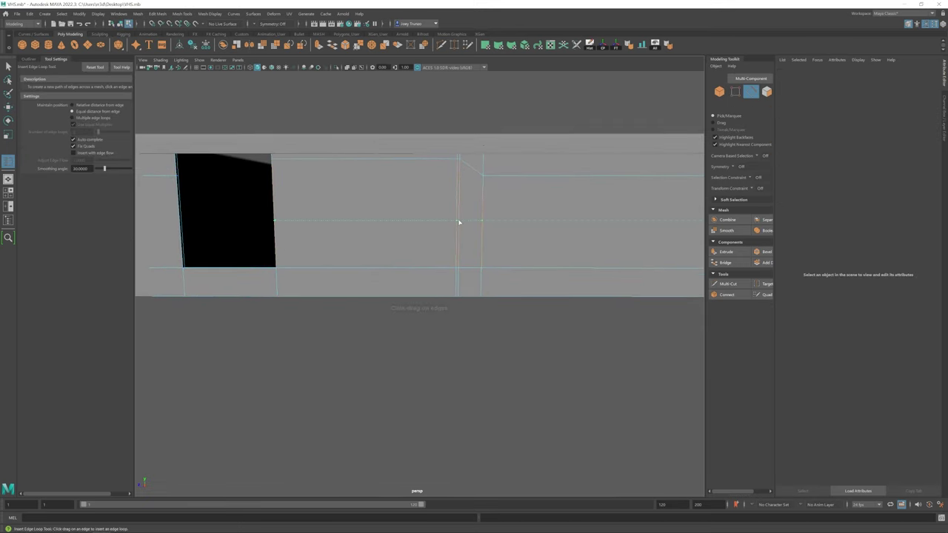
pyautogui.click(459, 226)
pyautogui.keyDown('alt'); pyautogui.moveTo(459, 226); pyautogui.dragTo(368, 249); pyautogui.keyUp('alt')
pyautogui.press('w')
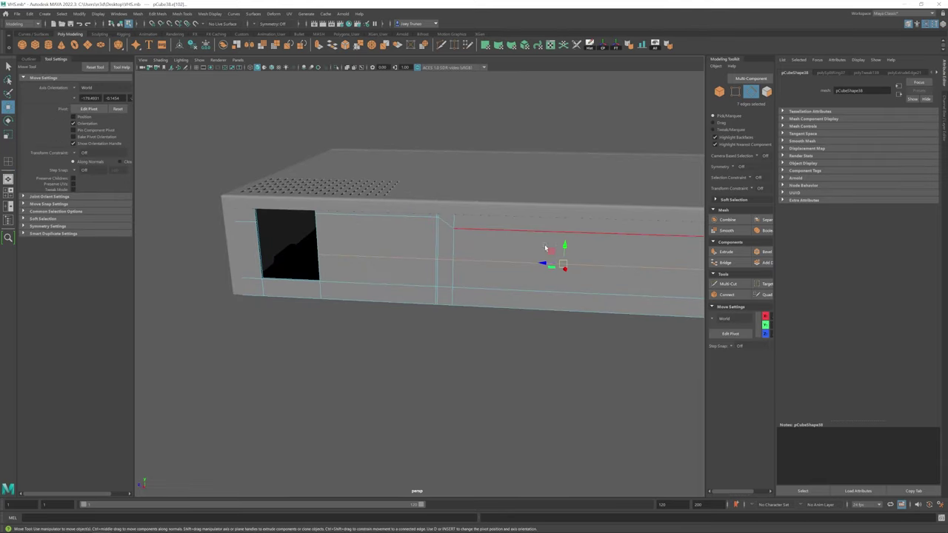
pyautogui.keyDown('alt'); pyautogui.moveTo(496, 269); pyautogui.dragTo(444, 244); pyautogui.keyUp('alt')
# Step: Insert a second edge loop on the front panel at the previewed spot
pyautogui.click(157, 13)
pyautogui.click(197, 72)
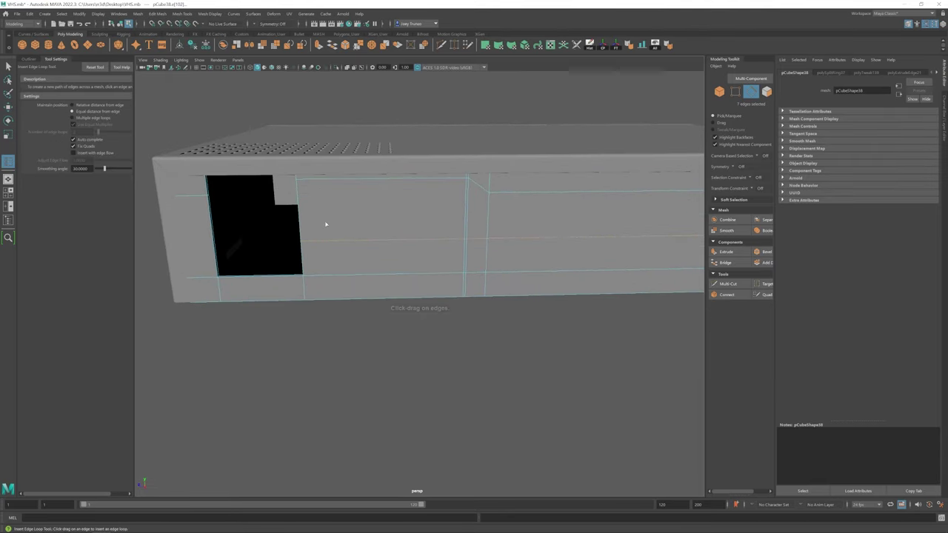
pyautogui.keyDown('alt'); pyautogui.moveTo(460, 242); pyautogui.dragTo(420, 242, button='middle'); pyautogui.keyUp('alt')
pyautogui.click(181, 14)
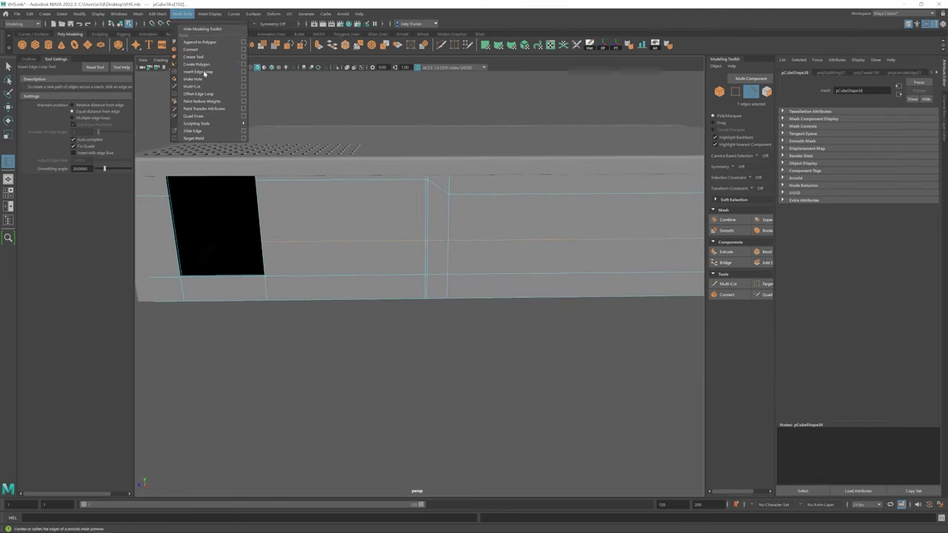
pyautogui.click(417, 181)
pyautogui.keyDown('alt'); pyautogui.moveTo(417, 181); pyautogui.dragTo(379, 196); pyautogui.keyUp('alt')
pyautogui.keyDown('alt'); pyautogui.moveTo(331, 159); pyautogui.dragTo(398, 212); pyautogui.keyUp('alt')
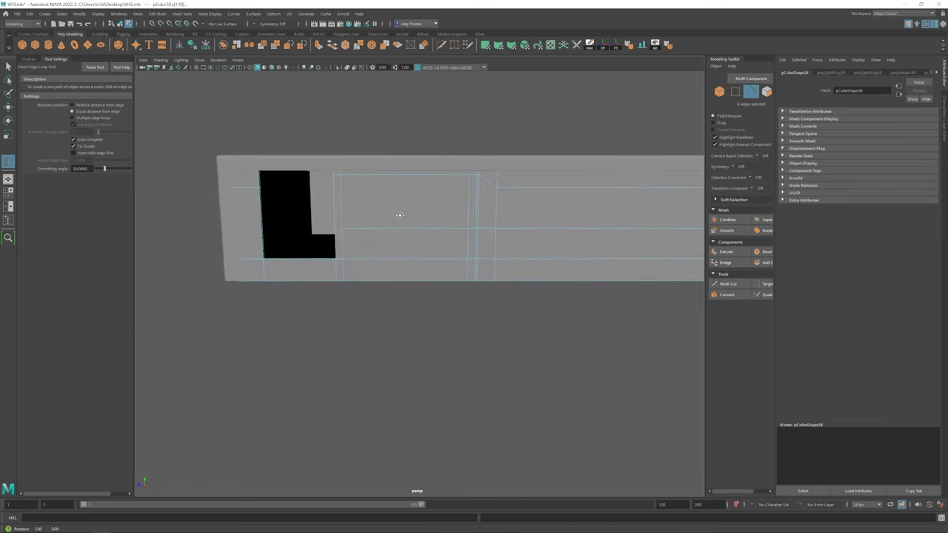
pyautogui.press('w')
pyautogui.keyDown('alt'); pyautogui.moveTo(533, 245); pyautogui.dragTo(461, 218, button='right'); pyautogui.keyUp('alt')
pyautogui.keyDown('alt'); pyautogui.moveTo(462, 217); pyautogui.dragTo(392, 247, button='middle'); pyautogui.keyUp('alt')
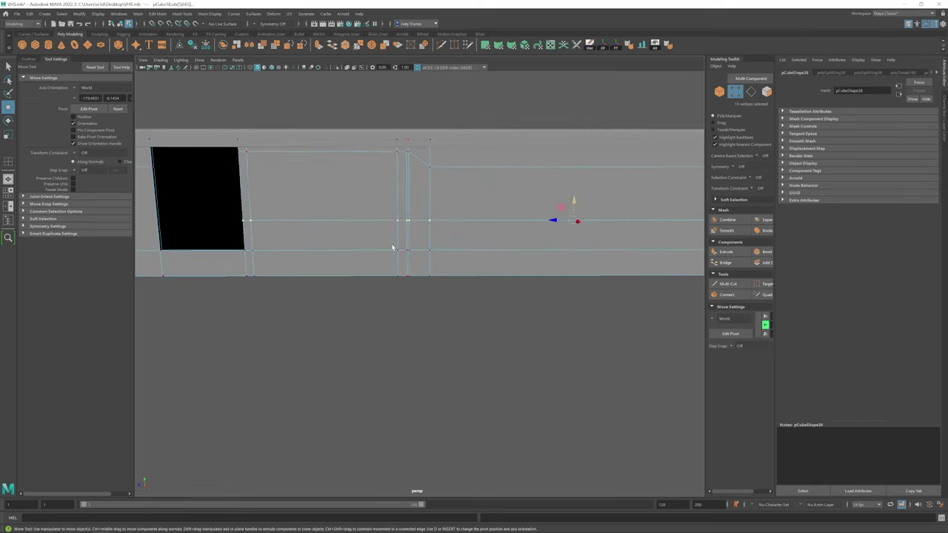
# Step: Extrude the selected face on the box front
pyautogui.hotkey('ctrl', 'e')
pyautogui.keyDown('alt'); pyautogui.moveTo(324, 190); pyautogui.dragTo(415, 237); pyautogui.keyUp('alt')
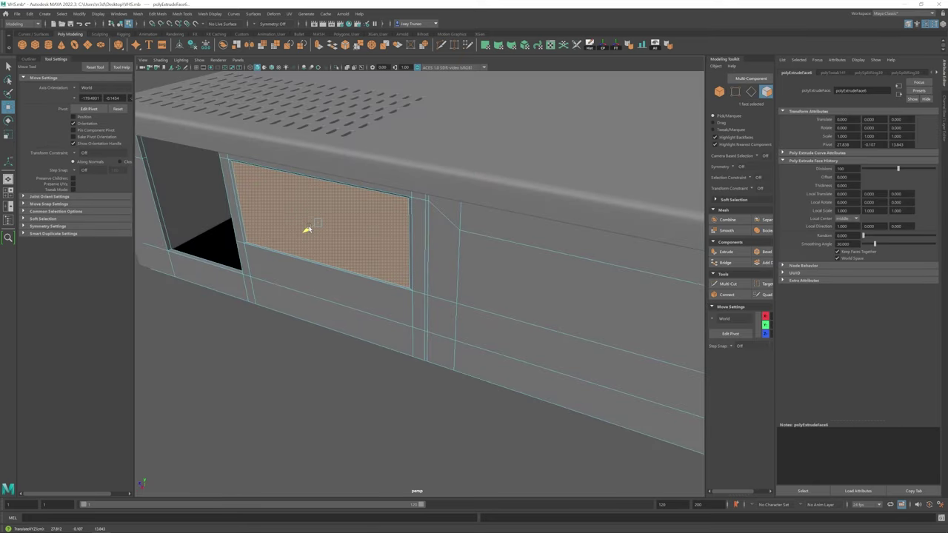
pyautogui.keyDown('alt'); pyautogui.moveTo(624, 84); pyautogui.dragTo(378, 328); pyautogui.keyUp('alt')
pyautogui.keyDown('alt'); pyautogui.moveTo(379, 328); pyautogui.dragTo(412, 279, button='right'); pyautogui.keyUp('alt')
pyautogui.moveTo(400, 222); pyautogui.dragTo(402, 249, button='right')
pyautogui.keyDown('alt'); pyautogui.moveTo(384, 253); pyautogui.dragTo(360, 286); pyautogui.keyUp('alt')
pyautogui.press('F8')
pyautogui.keyDown('alt'); pyautogui.moveTo(360, 237); pyautogui.dragTo(360, 312, button='right'); pyautogui.keyUp('alt')
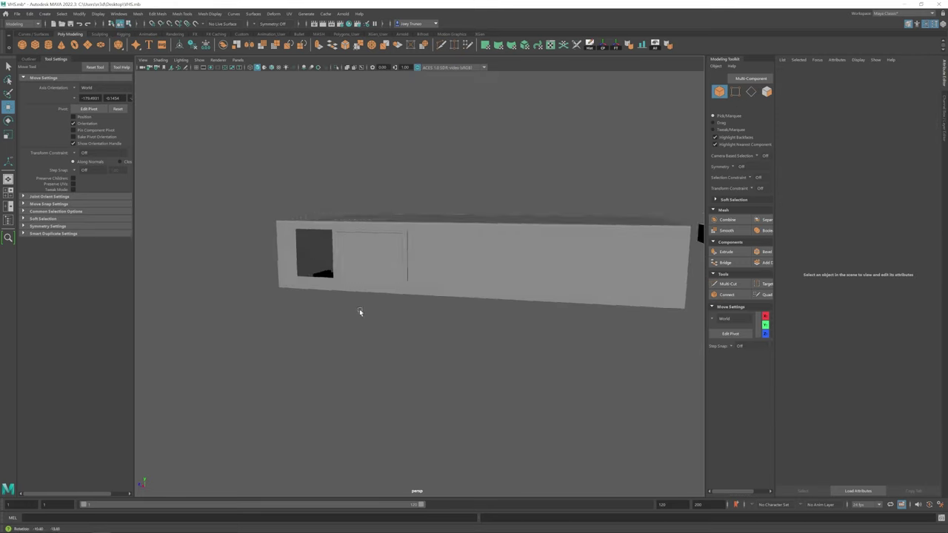
pyautogui.keyDown('alt'); pyautogui.moveTo(360, 311); pyautogui.dragTo(339, 229); pyautogui.keyUp('alt')
# Step: Select two columns of vertices on the box front
pyautogui.press('F9')
pyautogui.keyDown('alt'); pyautogui.moveTo(339, 229); pyautogui.dragTo(384, 241, button='right'); pyautogui.keyUp('alt')
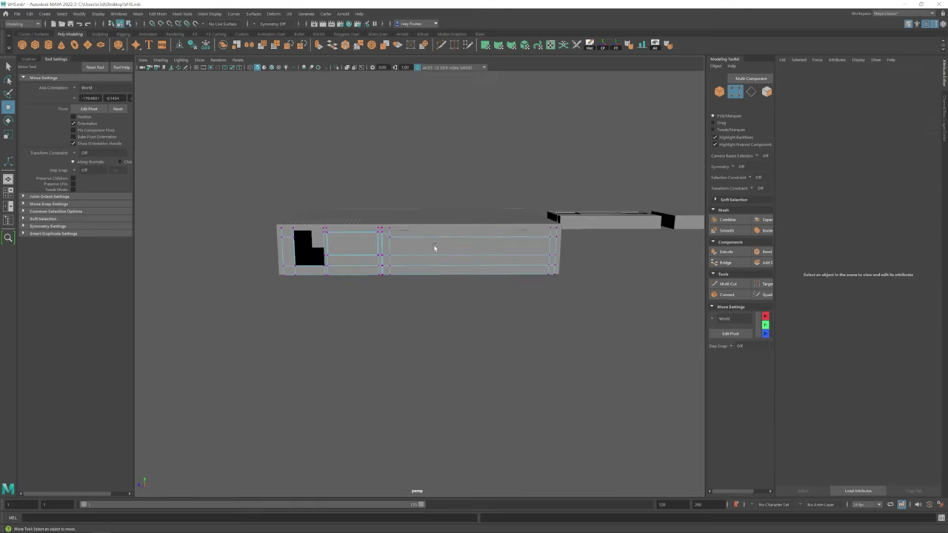
pyautogui.keyDown('alt'); pyautogui.moveTo(435, 248); pyautogui.dragTo(380, 244); pyautogui.keyUp('alt')
pyautogui.moveTo(272, 195); pyautogui.dragTo(529, 248)
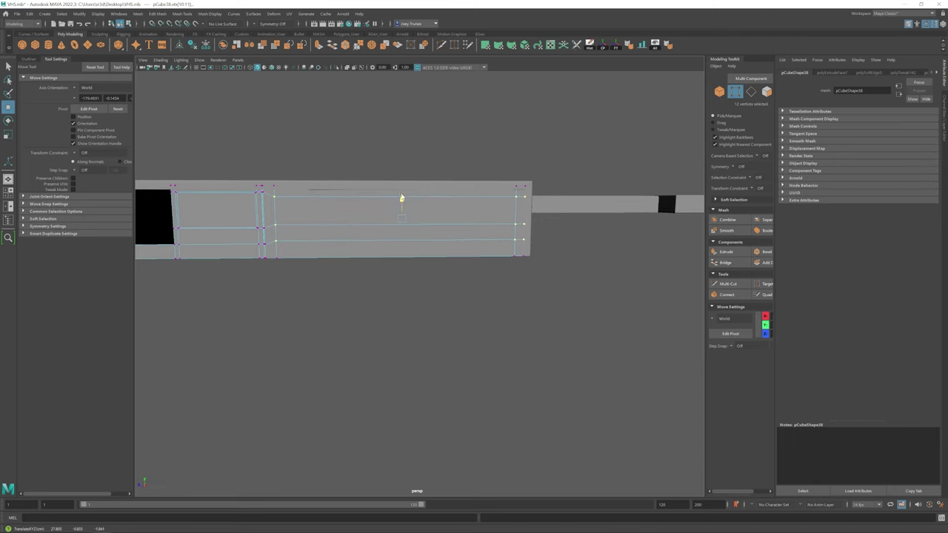
# Step: Delete the front faces and extrude the new opening's border edges inward
pyautogui.keyDown('alt'); pyautogui.moveTo(401, 199); pyautogui.dragTo(377, 240); pyautogui.keyUp('alt')
pyautogui.press('F11')
pyautogui.click(333, 220)
pyautogui.keyDown('alt'); pyautogui.moveTo(332, 220); pyautogui.dragTo(338, 212); pyautogui.keyUp('alt')
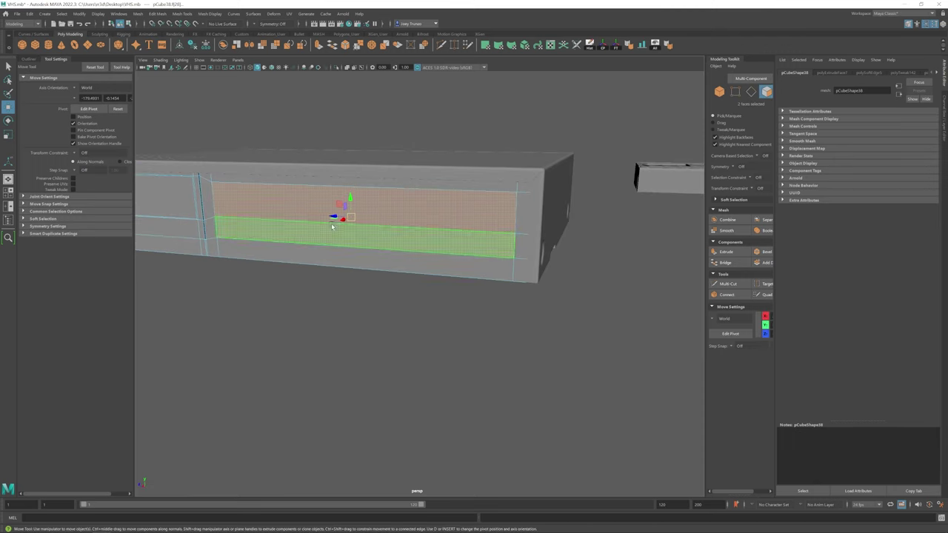
pyautogui.press('Delete')
pyautogui.hotkey('ctrl', 'e')
pyautogui.moveTo(245, 237); pyautogui.dragTo(471, 316)
pyautogui.press('F8')
# Step: Select the components around the small left opening on the front panel
pyautogui.scroll(-5, 400, 259)
pyautogui.click(374, 288)
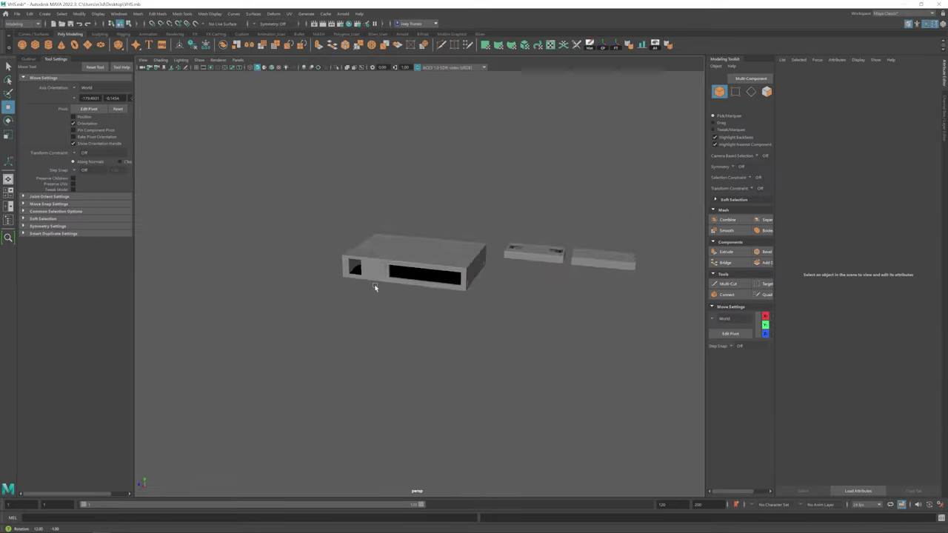
pyautogui.scroll(5, 357, 289)
pyautogui.keyDown('alt'); pyautogui.moveTo(377, 301); pyautogui.dragTo(376, 258); pyautogui.keyUp('alt')
pyautogui.scroll(-2, 377, 258)
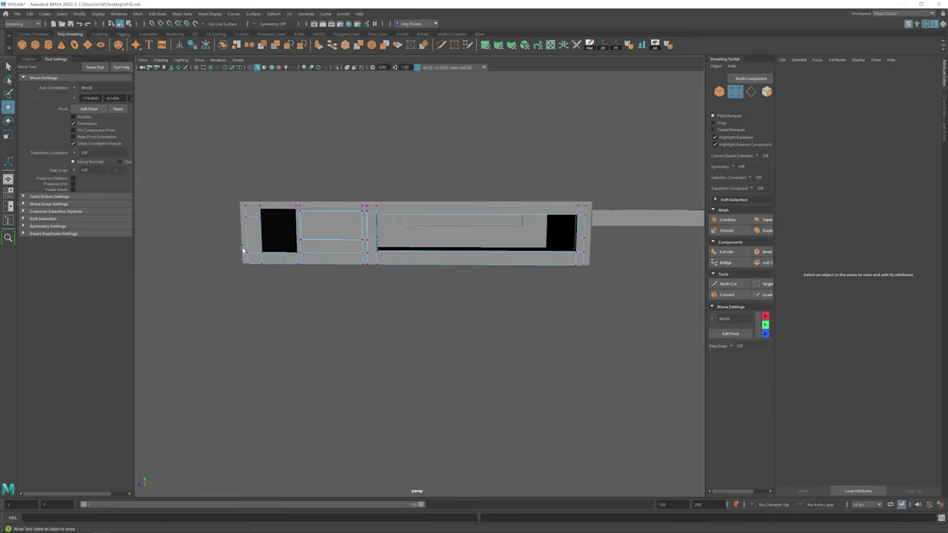
pyautogui.moveTo(348, 222); pyautogui.dragTo(377, 241)
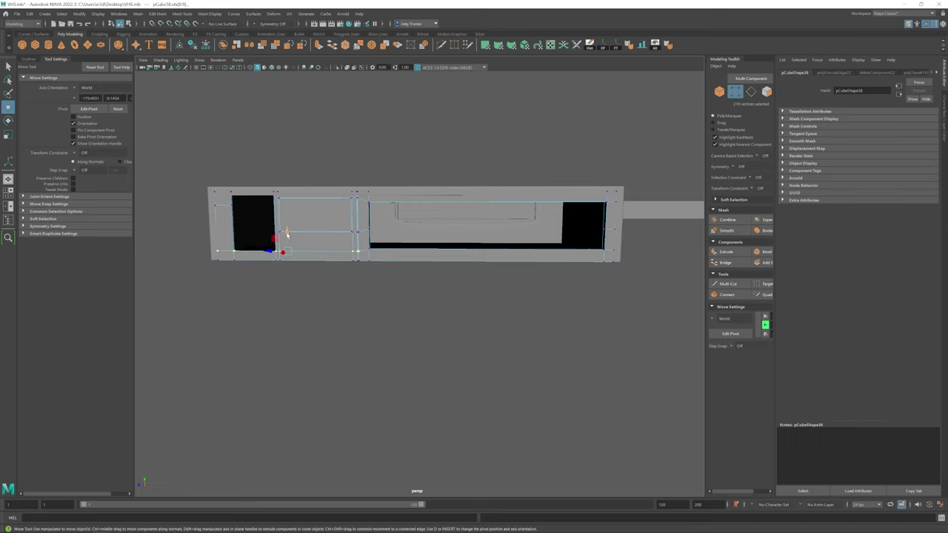
pyautogui.scroll(1, 303, 254)
pyautogui.moveTo(201, 248); pyautogui.dragTo(381, 315)
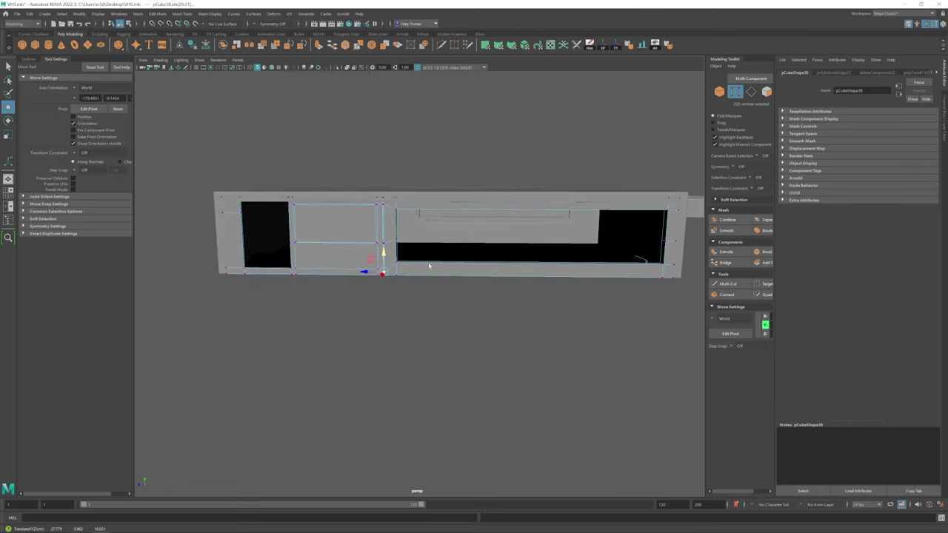
# Step: Bevel the small opening's corner edges with a 3-segment bevel (polyBevel41)
pyautogui.keyDown('alt'); pyautogui.moveTo(428, 263); pyautogui.dragTo(388, 283); pyautogui.keyUp('alt')
pyautogui.scroll(3, 248, 271)
pyautogui.keyDown('alt'); pyautogui.moveTo(247, 271); pyautogui.dragTo(444, 286); pyautogui.keyUp('alt')
pyautogui.hotkey('ctrl', 'b')
# Step: Clear the selection and undo the last change to readjust the bevelled edges
pyautogui.click(472, 413)
pyautogui.hotkey('ctrl', 'z')
pyautogui.scroll(2, 366, 249)
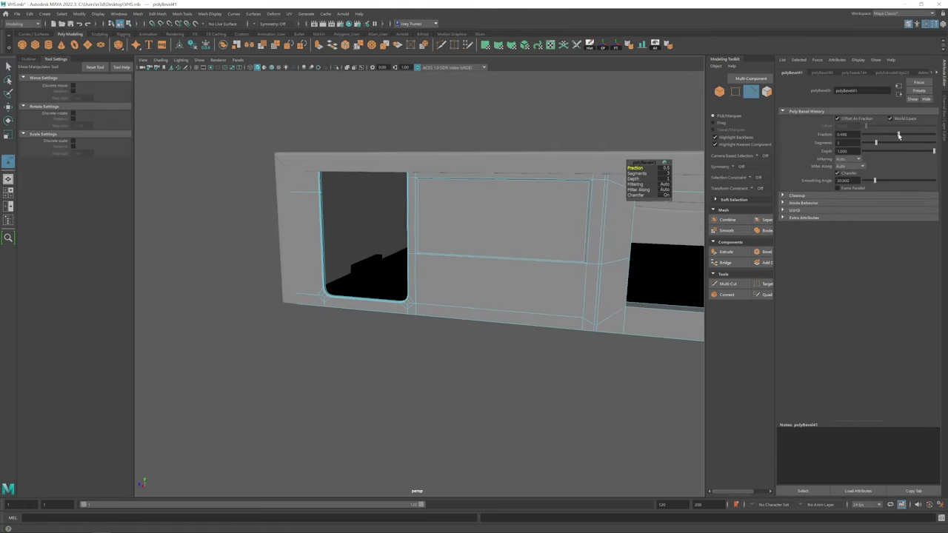
pyautogui.press('w')
pyautogui.press('F9')
pyautogui.scroll(-3, 387, 299)
pyautogui.keyDown('alt'); pyautogui.moveTo(387, 299); pyautogui.dragTo(446, 217); pyautogui.keyUp('alt')
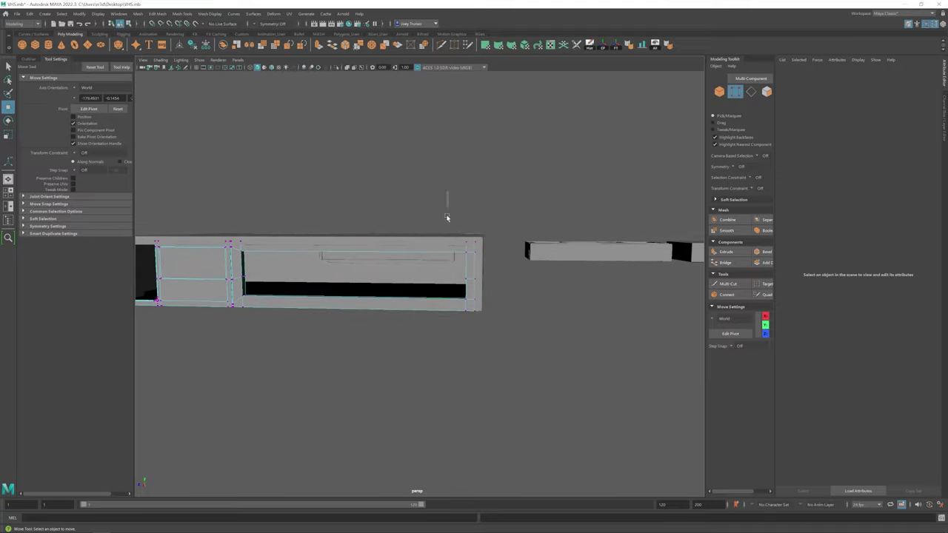
pyautogui.press('F8')
# Step: Bevel the large opening's corner edges with 4 segments (polyBevel42)
pyautogui.keyDown('alt'); pyautogui.moveTo(444, 274); pyautogui.dragTo(520, 343); pyautogui.keyUp('alt')
pyautogui.click(520, 343)
pyautogui.scroll(5, 380, 289)
pyautogui.moveTo(205, 205); pyautogui.dragTo(222, 194, button='right')
pyautogui.doubleClick(423, 296)
pyautogui.keyDown('alt'); pyautogui.moveTo(493, 326); pyautogui.dragTo(415, 319); pyautogui.keyUp('alt')
pyautogui.click(158, 13)
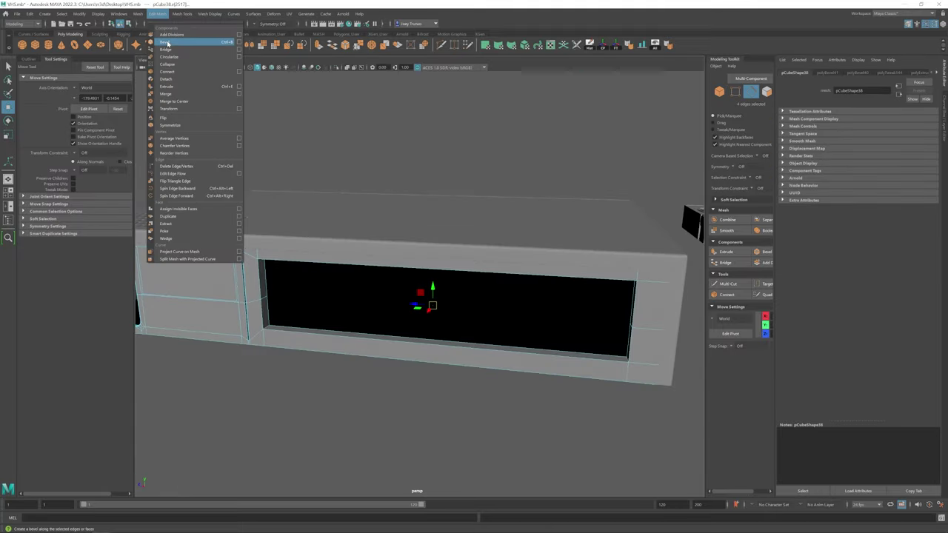
pyautogui.click(172, 40)
# Step: Select the edge loop around the large opening's rim and bevel it
pyautogui.scroll(-3, 415, 296)
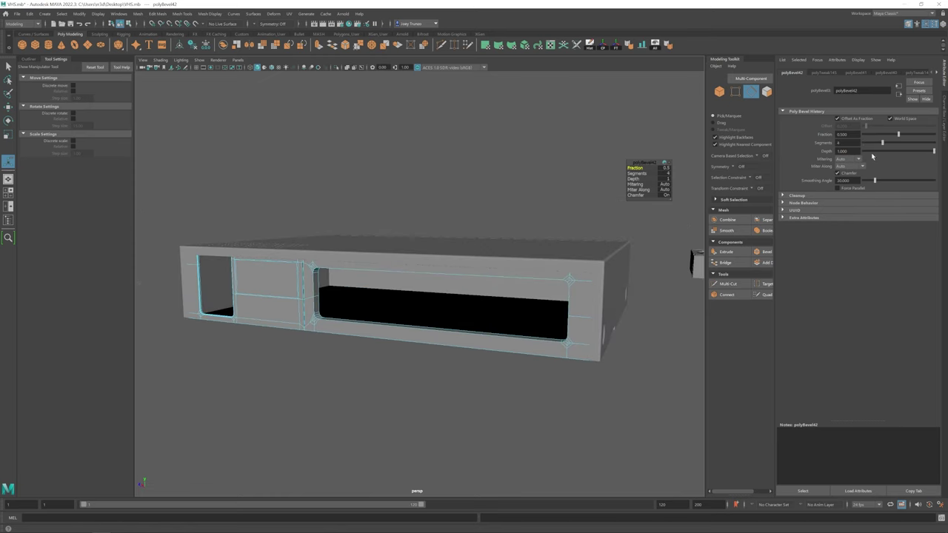
pyautogui.press('F8')
pyautogui.press('w')
pyautogui.click(415, 430)
pyautogui.scroll(5, 249, 245)
pyautogui.click(243, 257)
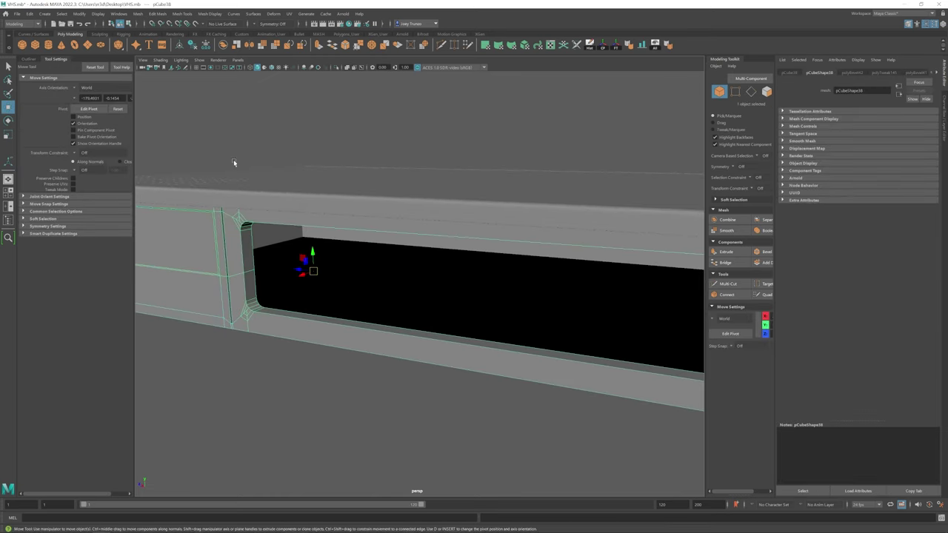
pyautogui.click(158, 13)
pyautogui.click(172, 40)
pyautogui.doubleClick(253, 311)
pyautogui.hotkey('ctrl', 'b')
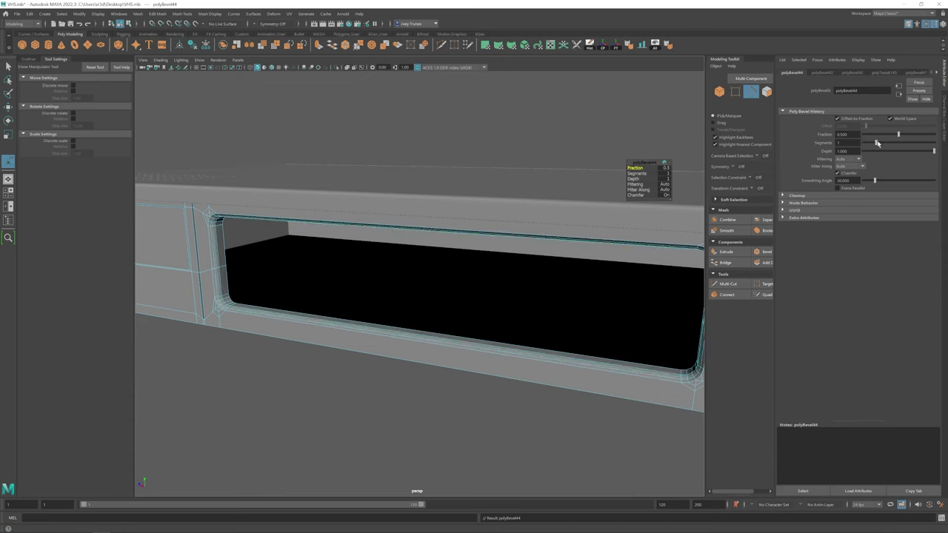
# Step: Select the plane inside the large opening
pyautogui.scroll(-5, 414, 297)
pyautogui.press('F8')
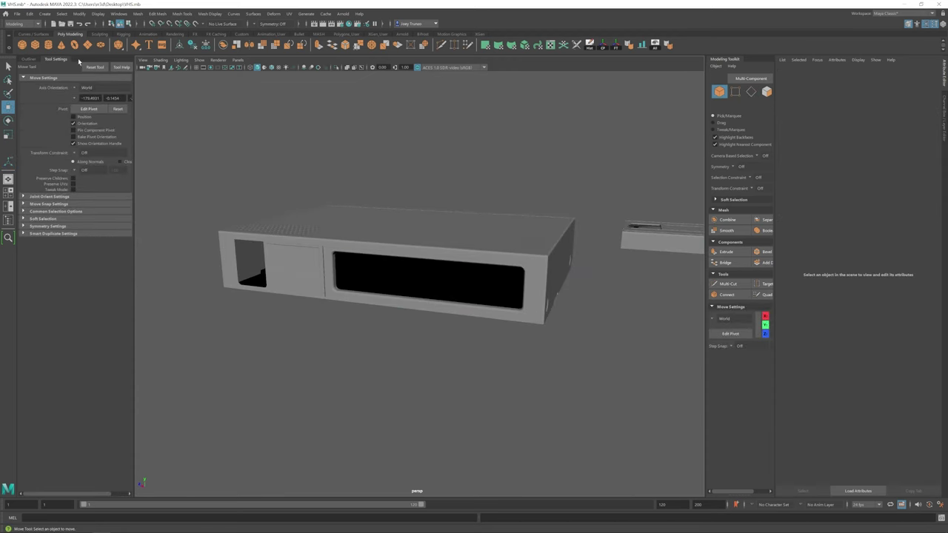
pyautogui.click(364, 254)
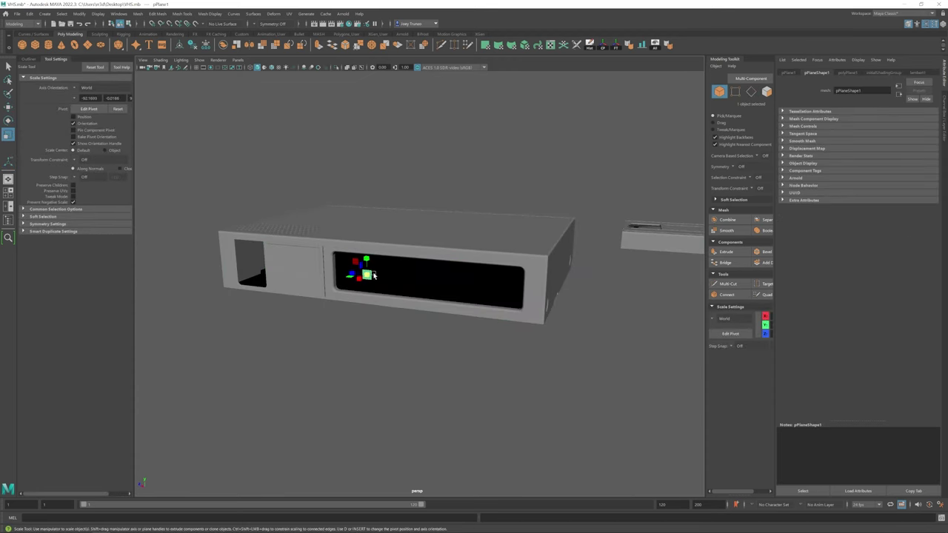
# Step: Change pPlane1's subdivision count and select a face of the window plane
pyautogui.keyDown('alt'); pyautogui.moveTo(393, 285); pyautogui.dragTo(425, 321); pyautogui.keyUp('alt')
pyautogui.press('w')
pyautogui.click(847, 73)
pyautogui.scroll(3, 400, 271)
pyautogui.press('F10')
pyautogui.keyDown('alt'); pyautogui.moveTo(402, 263); pyautogui.dragTo(422, 267); pyautogui.keyUp('alt')
pyautogui.press('F11')
pyautogui.click(368, 244)
# Step: Bevel the rim edges of the window plane
pyautogui.scroll(-5, 360, 287)
pyautogui.keyDown('alt'); pyautogui.moveTo(360, 287); pyautogui.dragTo(447, 284); pyautogui.keyUp('alt')
pyautogui.press('F8')
pyautogui.click(476, 301)
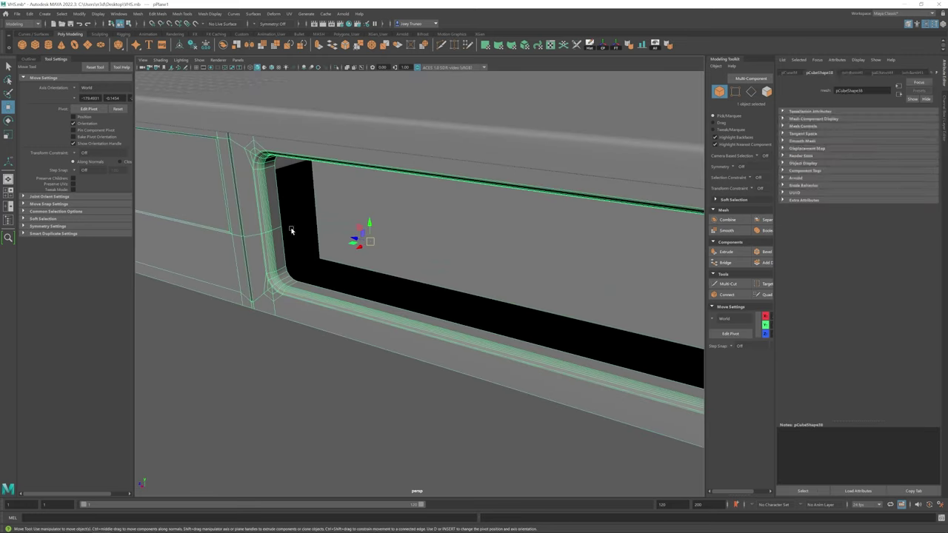
pyautogui.hotkey('ctrl', 'b')
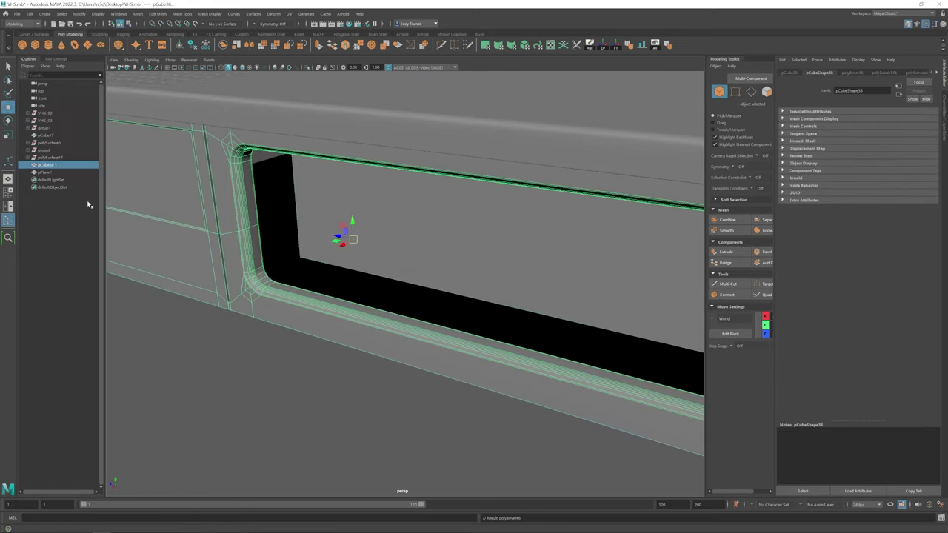
pyautogui.click(45, 172)
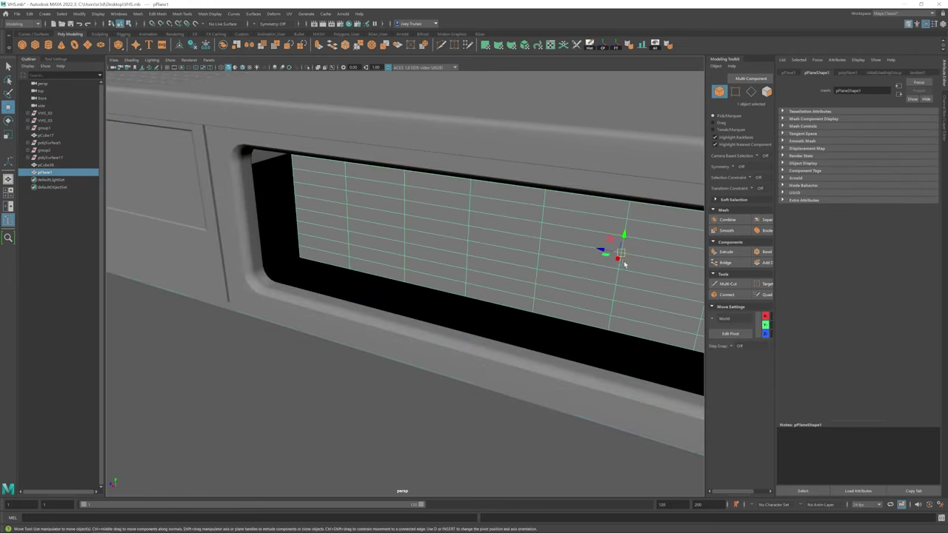
# Step: Duplicate the screen plane with Ctrl+D
pyautogui.scroll(-5, 580, 287)
pyautogui.click(378, 258)
pyautogui.keyDown('alt'); pyautogui.moveTo(378, 259); pyautogui.dragTo(328, 307); pyautogui.keyUp('alt')
pyautogui.keyDown('alt'); pyautogui.moveTo(328, 306); pyautogui.dragTo(398, 311, button='right'); pyautogui.keyUp('alt')
pyautogui.scroll(-3, 397, 311)
pyautogui.click(529, 292)
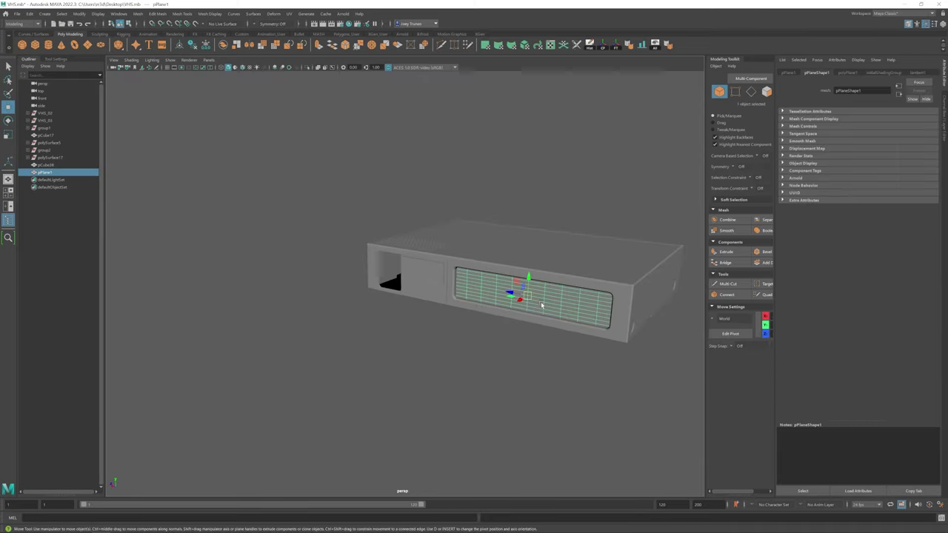
pyautogui.hotkey('ctrl', 'd')
# Step: Move the duplicate plane into the small left opening and set its subdivisions to 2×2
pyautogui.scroll(1, 547, 297)
pyautogui.hotkey('ctrl', 'z')
pyautogui.moveTo(444, 348); pyautogui.dragTo(661, 99)
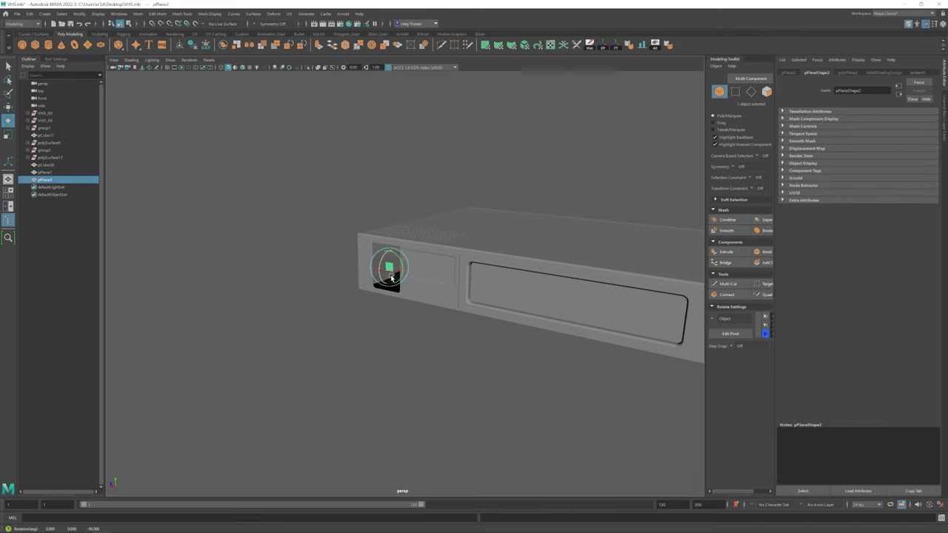
pyautogui.click(847, 72)
pyautogui.doubleClick(840, 145)
pyautogui.press('w')
pyautogui.press('f')
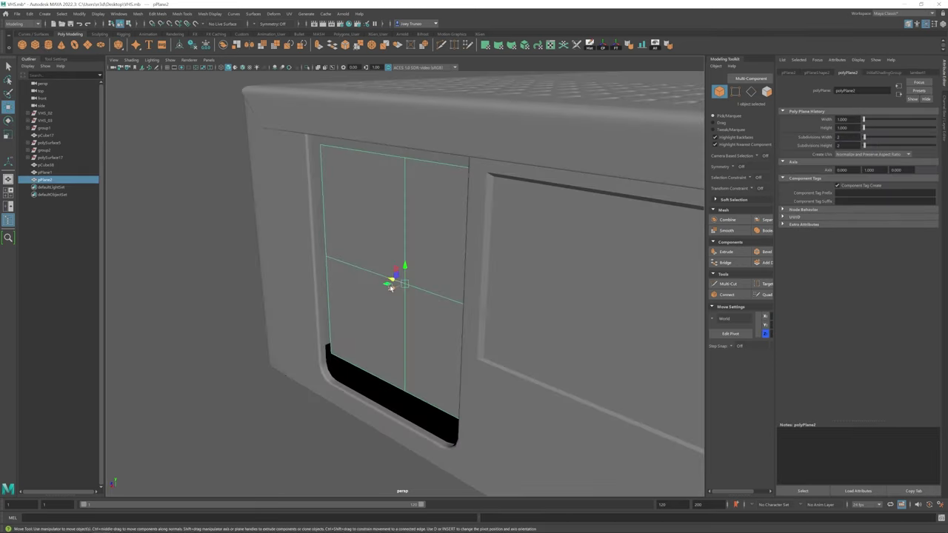
pyautogui.press('w')
pyautogui.keyDown('alt'); pyautogui.moveTo(381, 275); pyautogui.dragTo(379, 346); pyautogui.keyUp('alt')
pyautogui.scroll(-5, 371, 296)
pyautogui.click(375, 303)
# Step: Select the front panel object and switch to edge selection
pyautogui.keyDown('alt'); pyautogui.moveTo(520, 355); pyautogui.dragTo(490, 348); pyautogui.keyUp('alt')
pyautogui.click(444, 296)
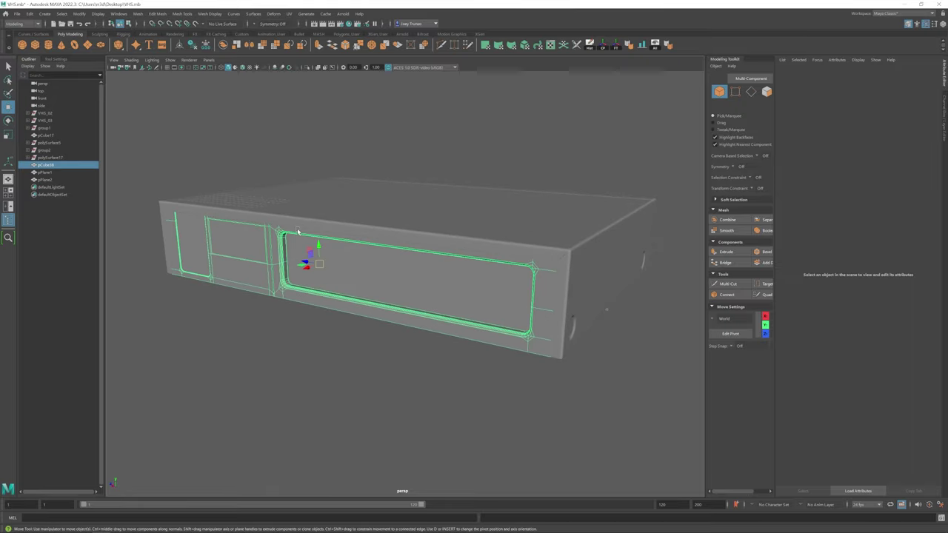
pyautogui.keyDown('alt'); pyautogui.moveTo(444, 297); pyautogui.dragTo(393, 313); pyautogui.keyUp('alt')
pyautogui.click(264, 284)
pyautogui.scroll(5, 263, 283)
pyautogui.press('F10')
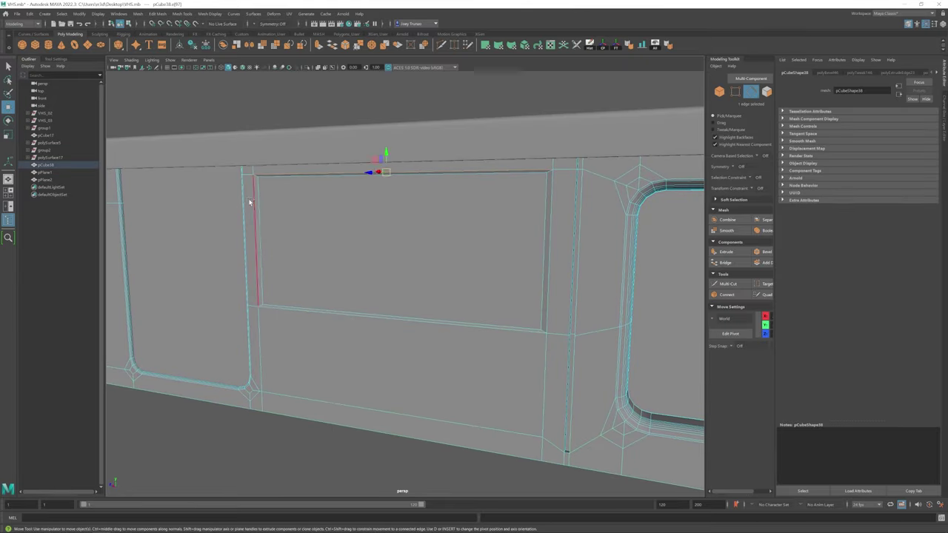
pyautogui.keyDown('alt'); pyautogui.moveTo(255, 178); pyautogui.dragTo(517, 298); pyautogui.keyUp('alt')
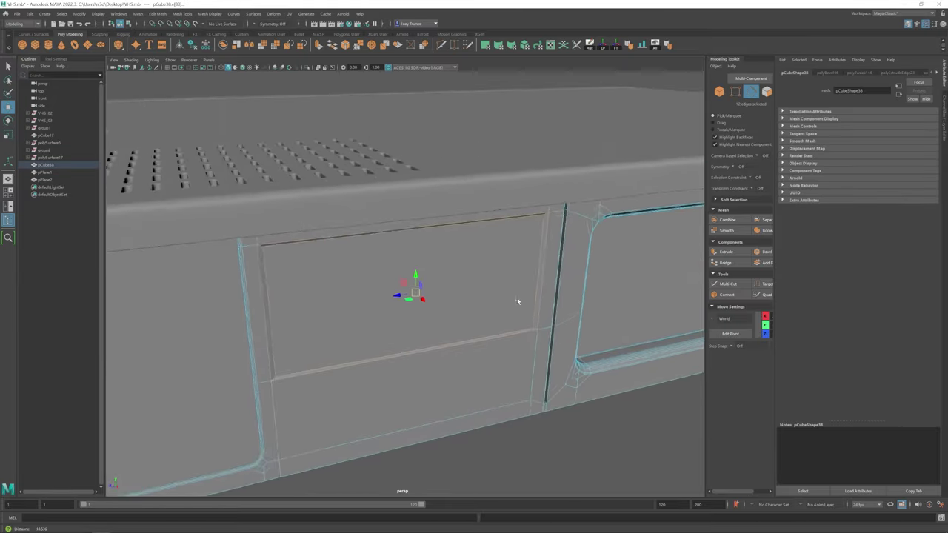
# Step: Undo the previous bevel and merge the panel's overlapping vertices
pyautogui.click(156, 14)
pyautogui.click(172, 38)
pyautogui.click(157, 14)
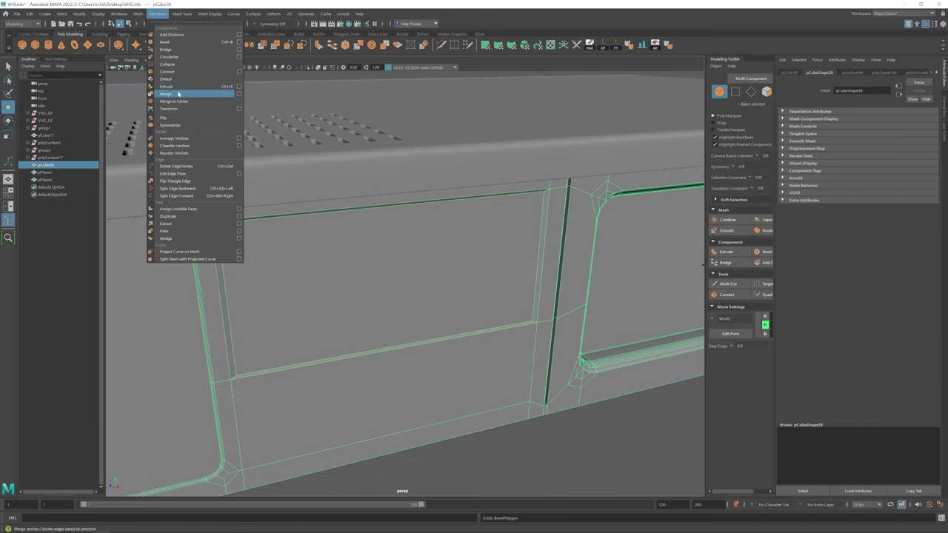
pyautogui.click(180, 93)
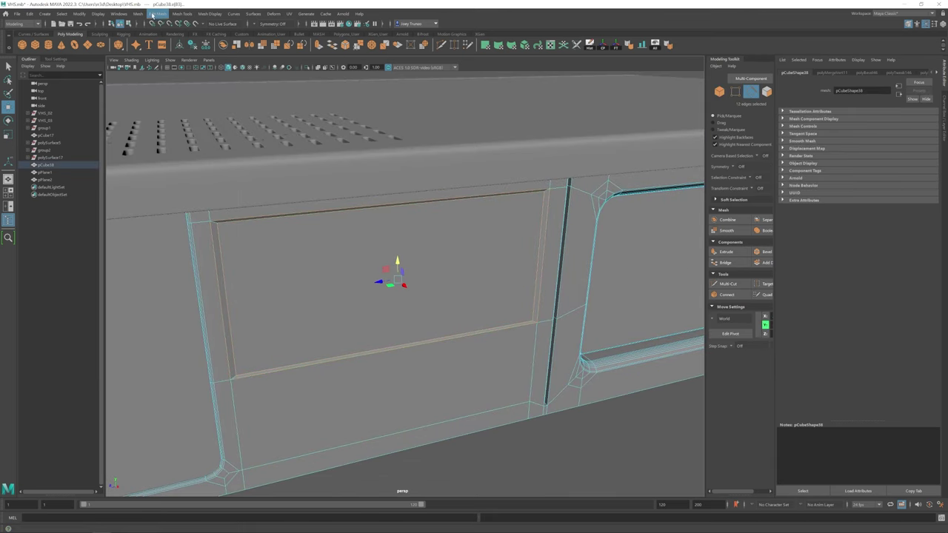
# Step: Bevel the door panel's outline edges (fraction 0.5, 1 segment)
pyautogui.hotkey('ctrl', 'b')
pyautogui.scroll(10, 486, 212)
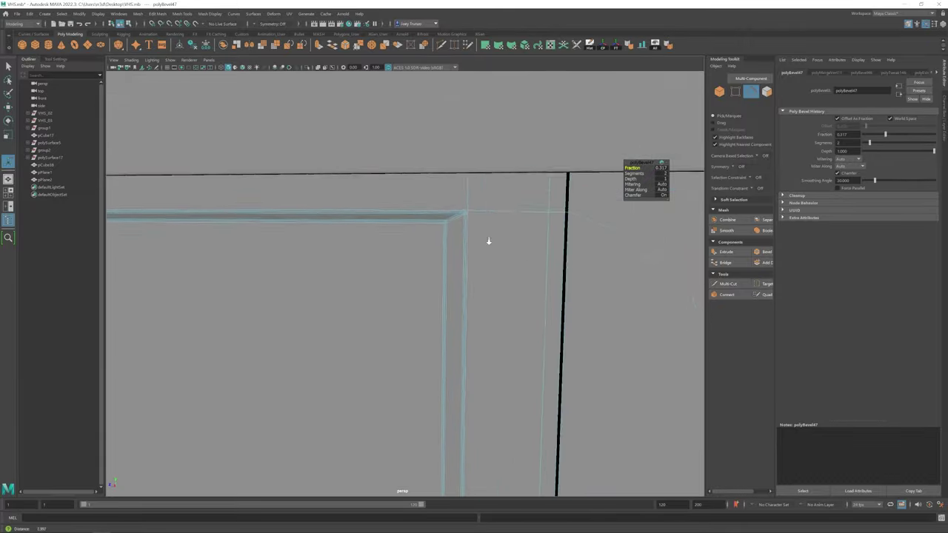
pyautogui.press('F9')
pyautogui.keyDown('shift'); pyautogui.moveTo(518, 163); pyautogui.dragTo(492, 174, button='right'); pyautogui.keyUp('shift')
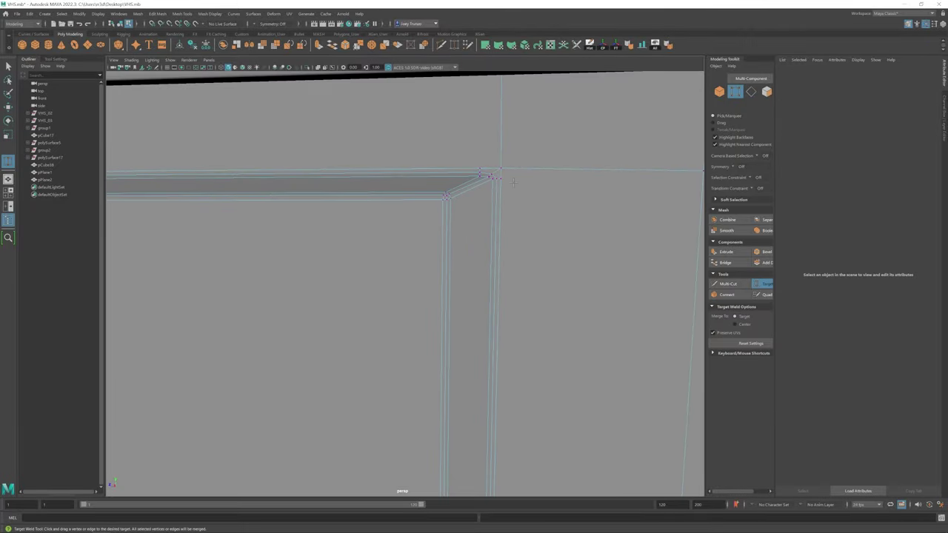
pyautogui.scroll(-2, 479, 222)
# Step: Multi-Cut a new edge connecting the door panel's corner vertex
pyautogui.hotkey('ctrl', '1')
pyautogui.keyDown('shift'); pyautogui.moveTo(474, 222); pyautogui.dragTo(447, 224, button='right'); pyautogui.keyUp('shift')
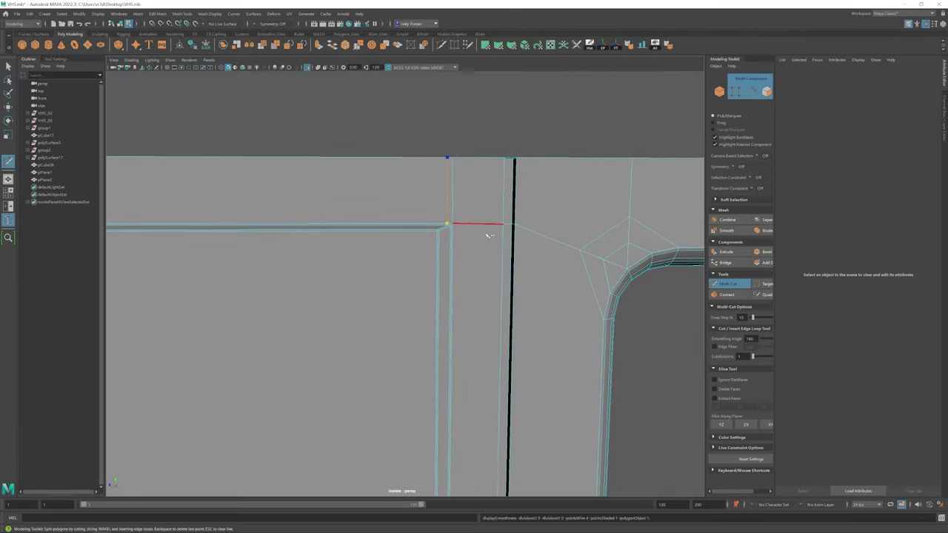
pyautogui.click(489, 235)
pyautogui.press('w')
pyautogui.keyDown('alt'); pyautogui.moveTo(469, 268); pyautogui.dragTo(418, 261, button='right'); pyautogui.keyUp('alt')
# Step: Switch to vertices and close in on the panel corner
pyautogui.press('F9')
pyautogui.press('w')
pyautogui.keyDown('alt'); pyautogui.moveTo(430, 163); pyautogui.dragTo(442, 356, button='right'); pyautogui.keyUp('alt')
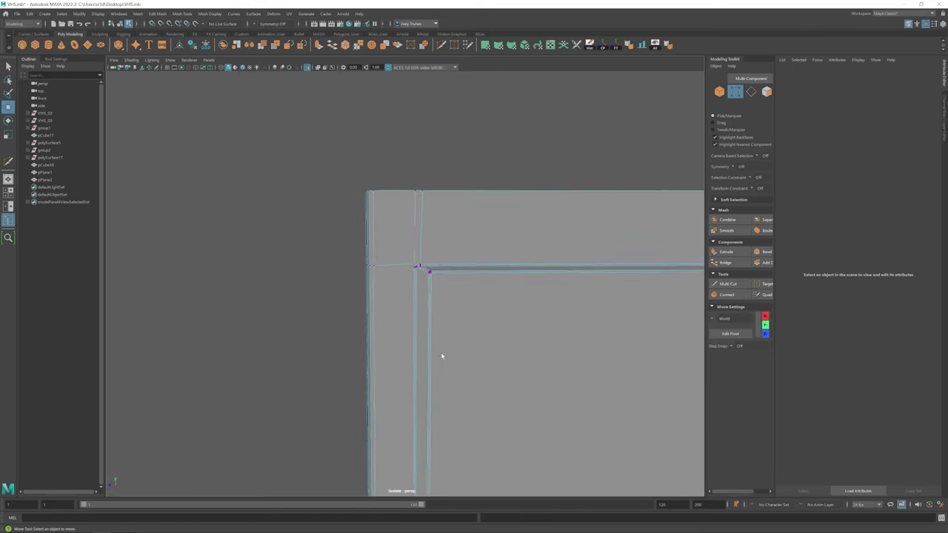
pyautogui.keyDown('alt'); pyautogui.moveTo(442, 355); pyautogui.dragTo(447, 214); pyautogui.keyUp('alt')
pyautogui.keyDown('alt'); pyautogui.moveTo(446, 214); pyautogui.dragTo(382, 183, button='right'); pyautogui.keyUp('alt')
# Step: Add further Multi-Cut edges at the door panel corner
pyautogui.hotkey('ctrl', 'shift', 'x')
pyautogui.keyDown('alt'); pyautogui.moveTo(428, 119); pyautogui.dragTo(406, 287, button='right'); pyautogui.keyUp('alt')
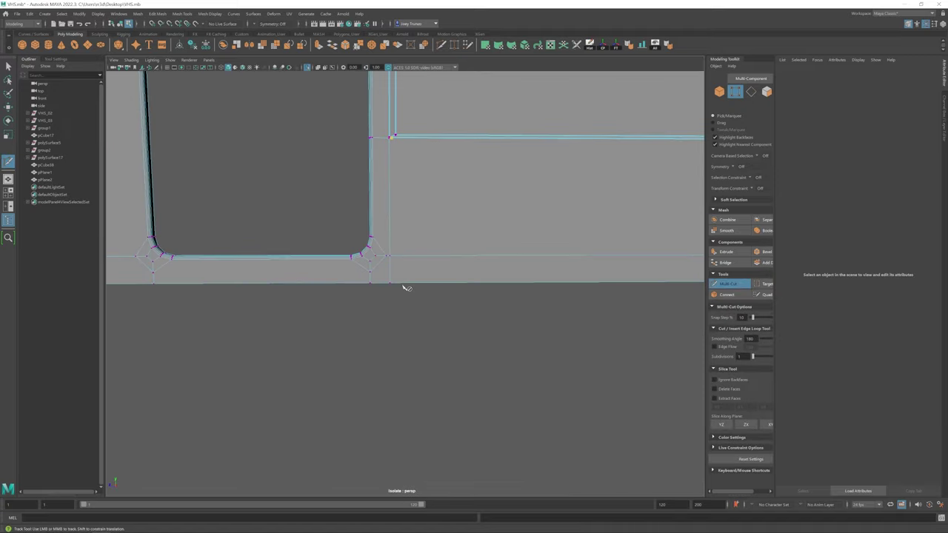
pyautogui.press('w')
pyautogui.keyDown('alt'); pyautogui.moveTo(396, 284); pyautogui.dragTo(298, 262); pyautogui.keyUp('alt')
pyautogui.keyDown('alt'); pyautogui.moveTo(298, 262); pyautogui.dragTo(333, 222, button='right'); pyautogui.keyUp('alt')
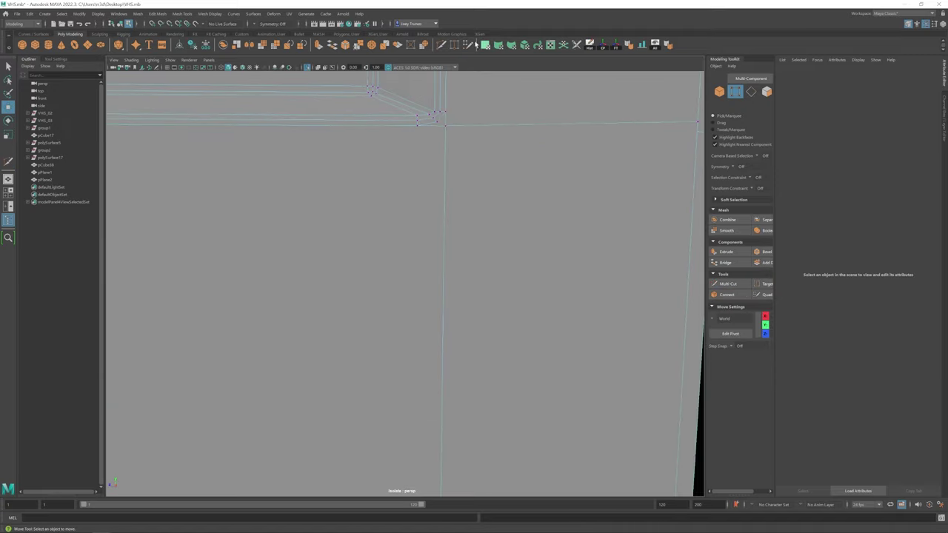
pyautogui.click(441, 46)
pyautogui.keyDown('alt'); pyautogui.moveTo(439, 148); pyautogui.dragTo(439, 259, button='middle'); pyautogui.keyUp('alt')
pyautogui.scroll(-5, 489, 259)
# Step: Pick an edge near the door corner and convert it to faces
pyautogui.click(366, 279)
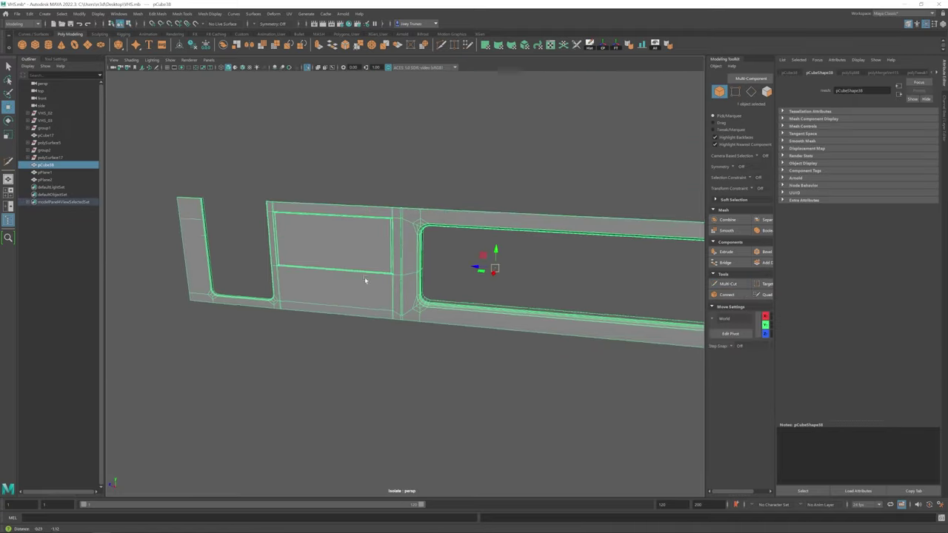
pyautogui.scroll(6, 370, 281)
pyautogui.press('F10')
pyautogui.click(392, 317)
pyautogui.keyDown('alt'); pyautogui.moveTo(392, 317); pyautogui.dragTo(539, 291, button='middle'); pyautogui.keyUp('alt')
pyautogui.keyDown('alt'); pyautogui.moveTo(536, 291); pyautogui.dragTo(470, 200); pyautogui.keyUp('alt')
pyautogui.hotkey('ctrl', 'F11')
pyautogui.press('w')
pyautogui.press('F8')
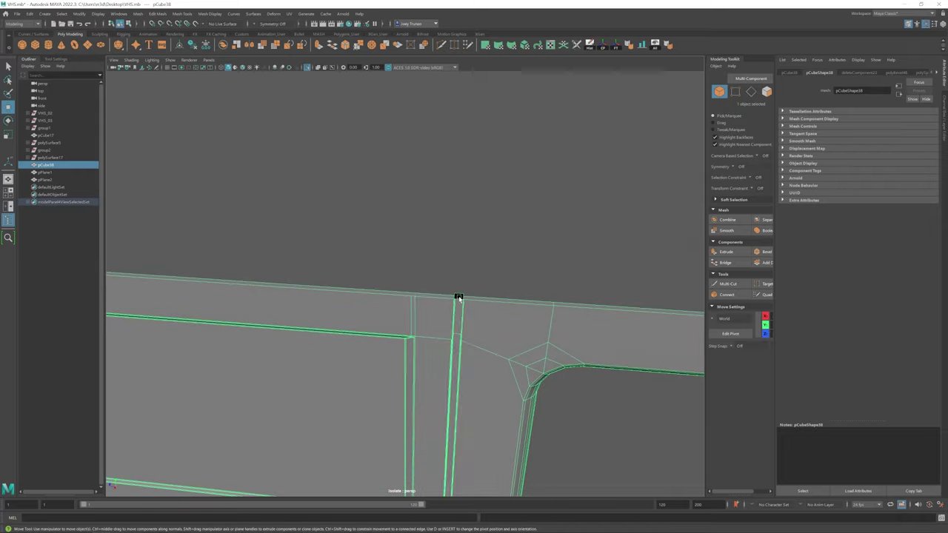
# Step: Preview the front panel smoothed, then select the faces at its end
pyautogui.scroll(3, 571, 238)
pyautogui.keyDown('alt'); pyautogui.moveTo(466, 382); pyautogui.dragTo(413, 311); pyautogui.keyUp('alt')
pyautogui.click(342, 258)
pyautogui.press('3')
pyautogui.press('1')
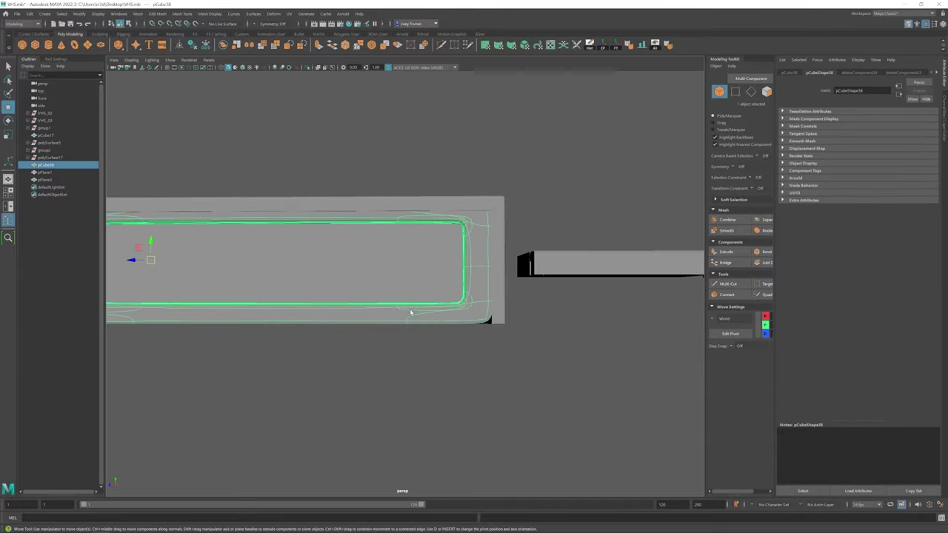
pyautogui.press('F11')
pyautogui.moveTo(422, 369); pyautogui.dragTo(498, 192)
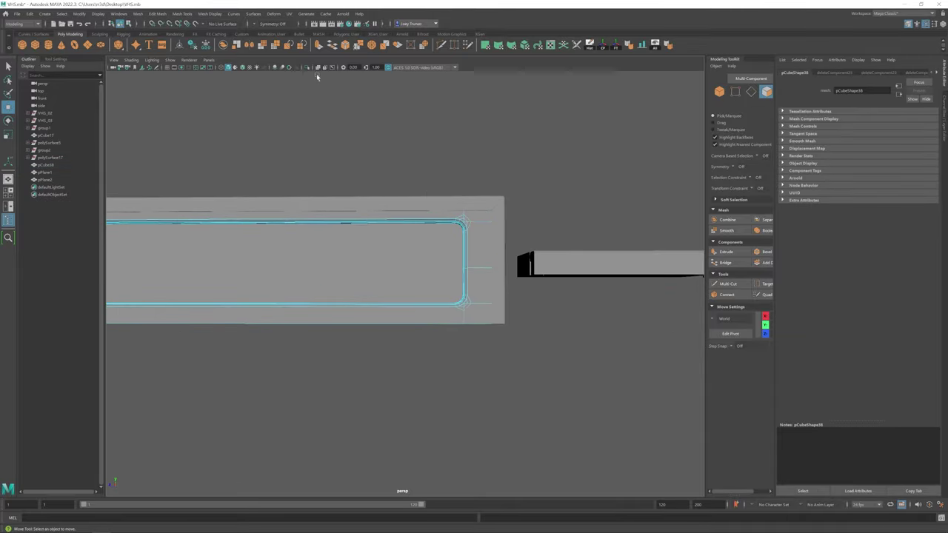
# Step: Bevel the edges along the panel's lower corner
pyautogui.keyDown('alt'); pyautogui.moveTo(317, 77); pyautogui.dragTo(207, 89); pyautogui.keyUp('alt')
pyautogui.press('F10')
pyautogui.keyDown('alt'); pyautogui.moveTo(207, 88); pyautogui.dragTo(455, 393, button='right'); pyautogui.keyUp('alt')
pyautogui.keyDown('alt'); pyautogui.moveTo(455, 394); pyautogui.dragTo(230, 311); pyautogui.keyUp('alt')
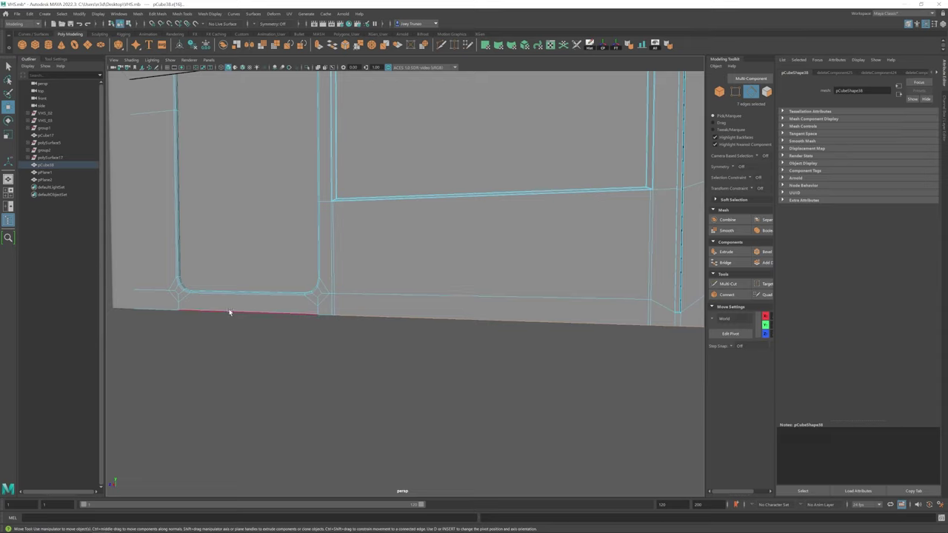
pyautogui.hotkey('ctrl', 'b')
pyautogui.press('F8')
pyautogui.click(277, 381)
pyautogui.scroll(-5, 277, 381)
pyautogui.keyDown('alt'); pyautogui.moveTo(277, 380); pyautogui.dragTo(459, 282); pyautogui.keyUp('alt')
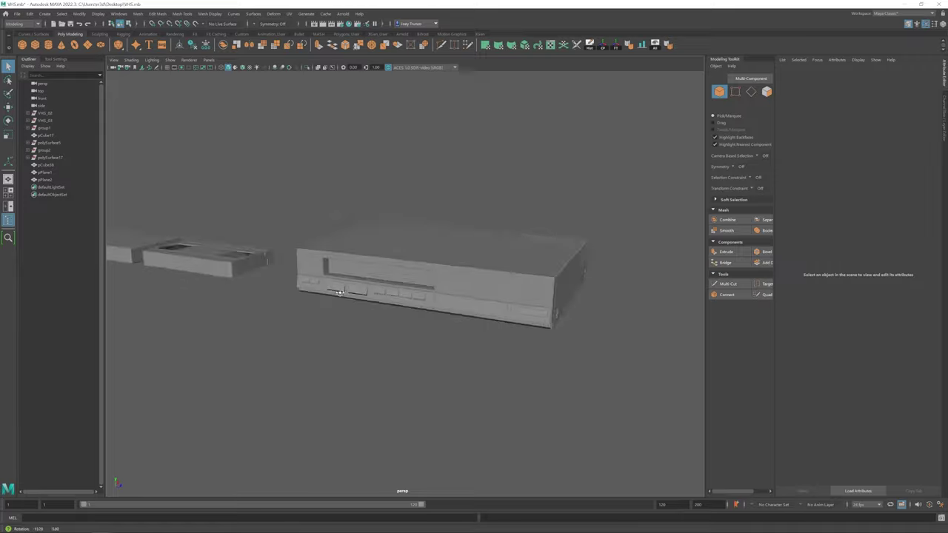
# Step: Select the VHS body and switch to editing its edges
pyautogui.scroll(5, 311, 265)
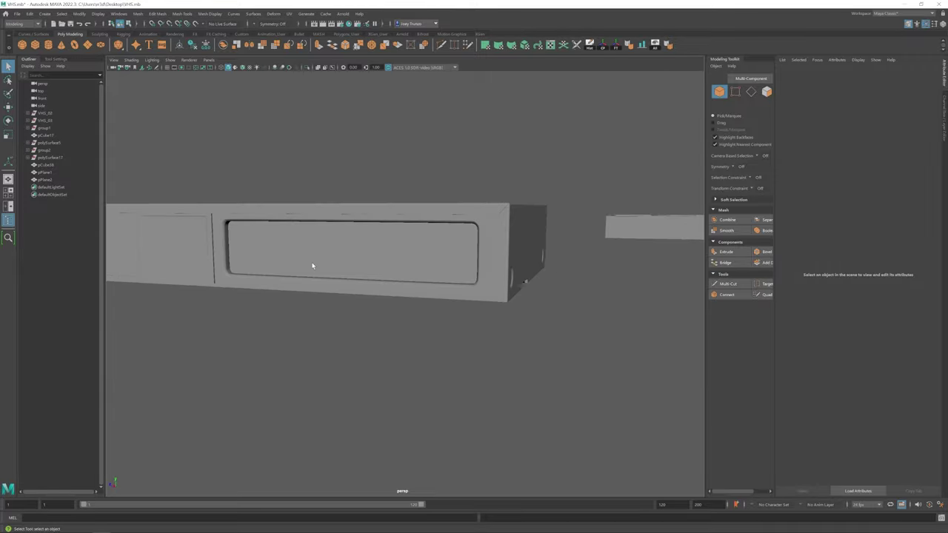
pyautogui.click(241, 234)
pyautogui.press('w')
pyautogui.keyDown('alt'); pyautogui.moveTo(209, 228); pyautogui.dragTo(354, 271); pyautogui.keyUp('alt')
pyautogui.scroll(3, 398, 315)
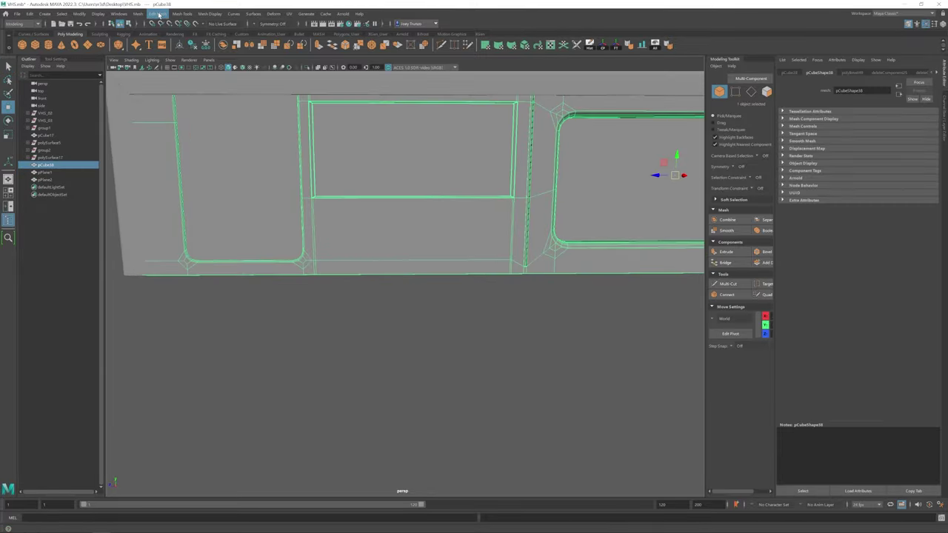
pyautogui.hotkey('ctrl', 'F10')
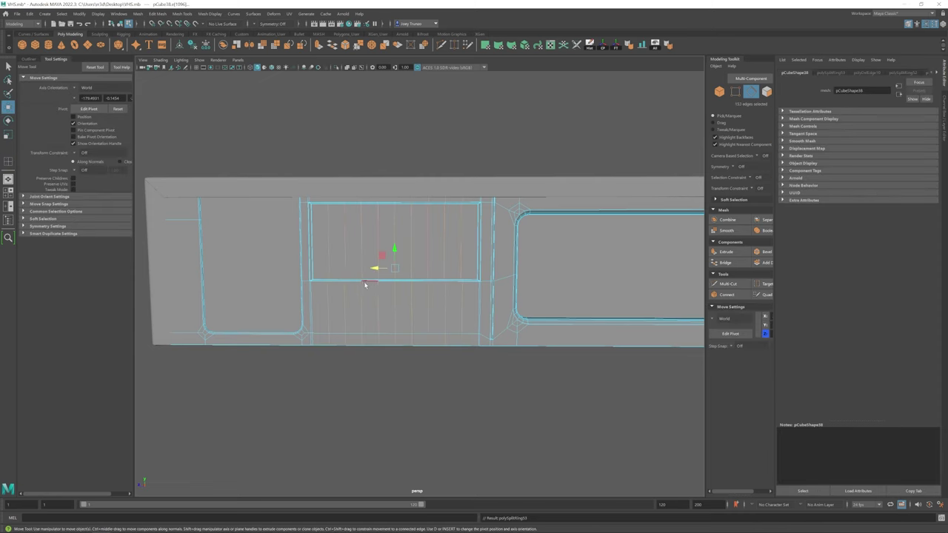
pyautogui.scroll(2, 366, 265)
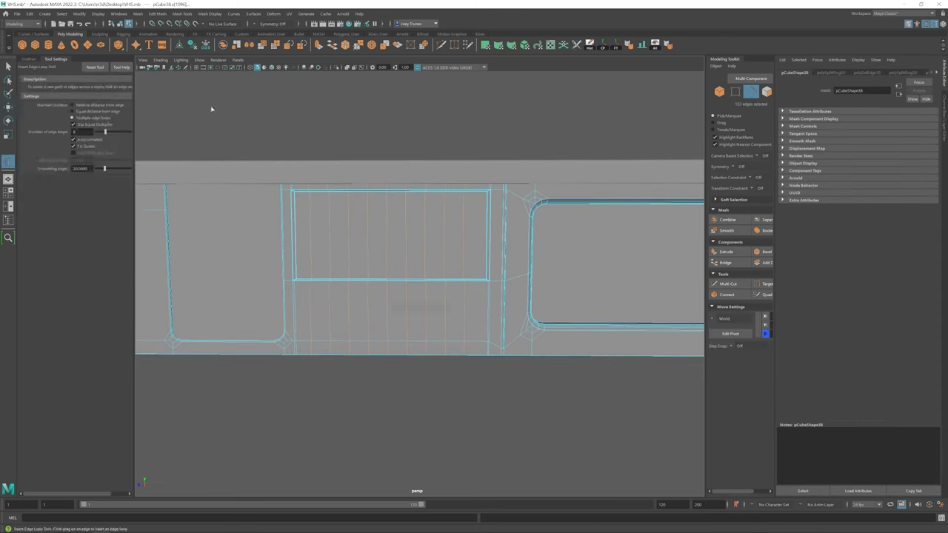
pyautogui.press('w')
# Step: Begin cutting new edges into the body around the door slot with Multi-Cut
pyautogui.keyDown('alt'); pyautogui.moveTo(211, 109); pyautogui.dragTo(345, 254); pyautogui.keyUp('alt')
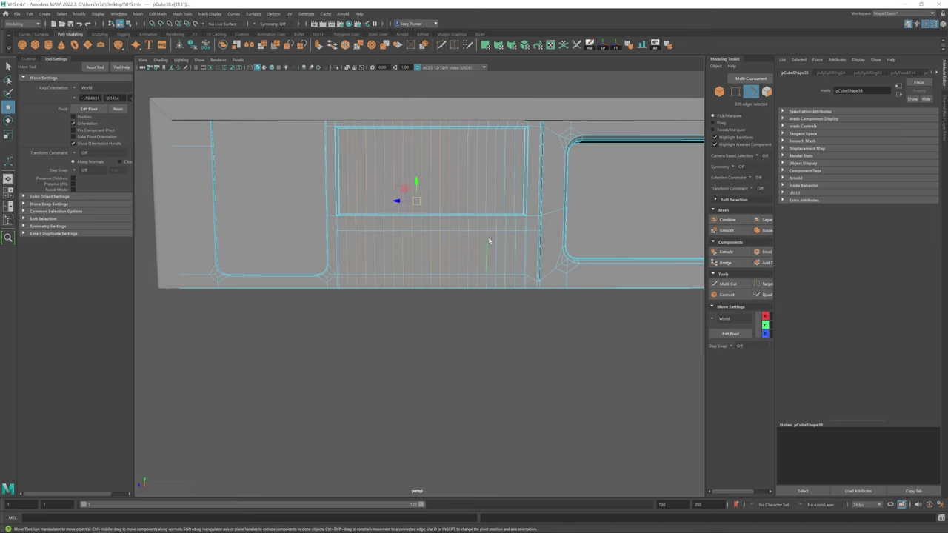
pyautogui.scroll(-2, 400, 252)
pyautogui.press('w')
pyautogui.scroll(2, 385, 251)
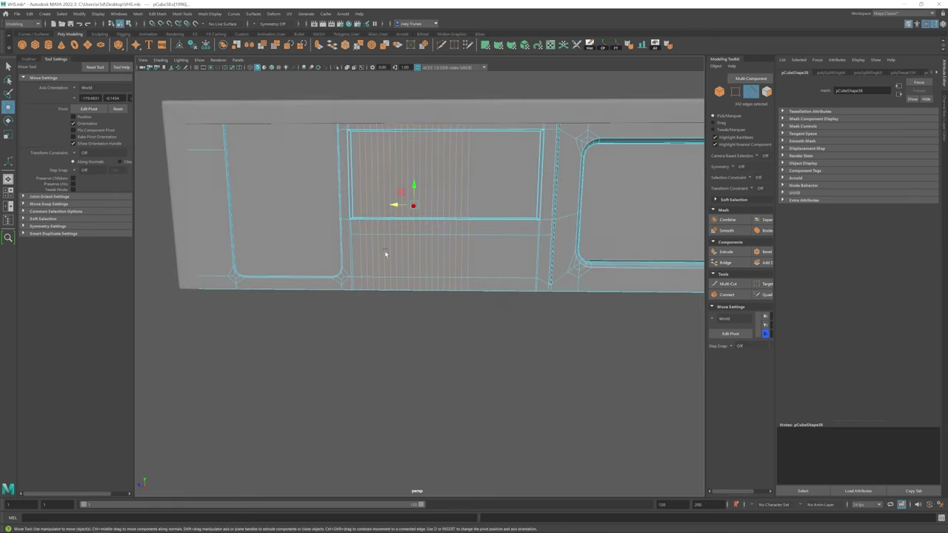
pyautogui.hotkey('ctrl', 'shift', 'x')
pyautogui.keyDown('alt'); pyautogui.moveTo(398, 237); pyautogui.dragTo(440, 273); pyautogui.keyUp('alt')
pyautogui.scroll(6, 444, 274)
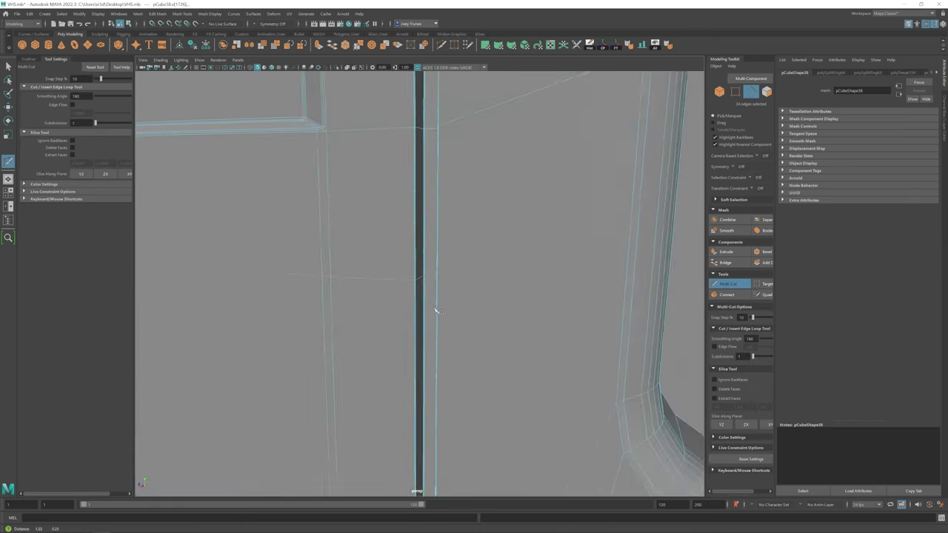
pyautogui.scroll(-4, 440, 297)
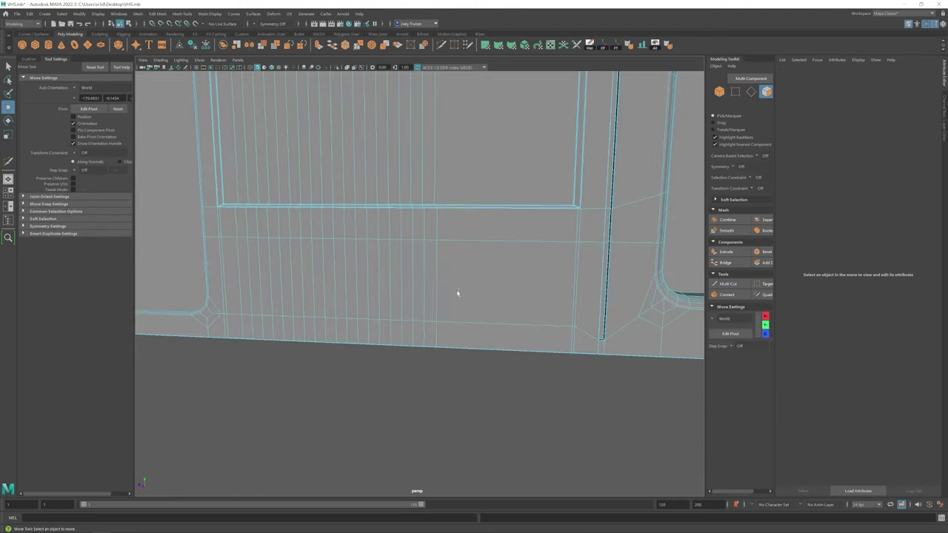
# Step: Select faces on the slot wall and bring the inset door into front view
pyautogui.keyDown('shift'); pyautogui.click(383, 282); pyautogui.keyUp('shift')
pyautogui.keyDown('shift'); pyautogui.click(362, 282); pyautogui.keyUp('shift')
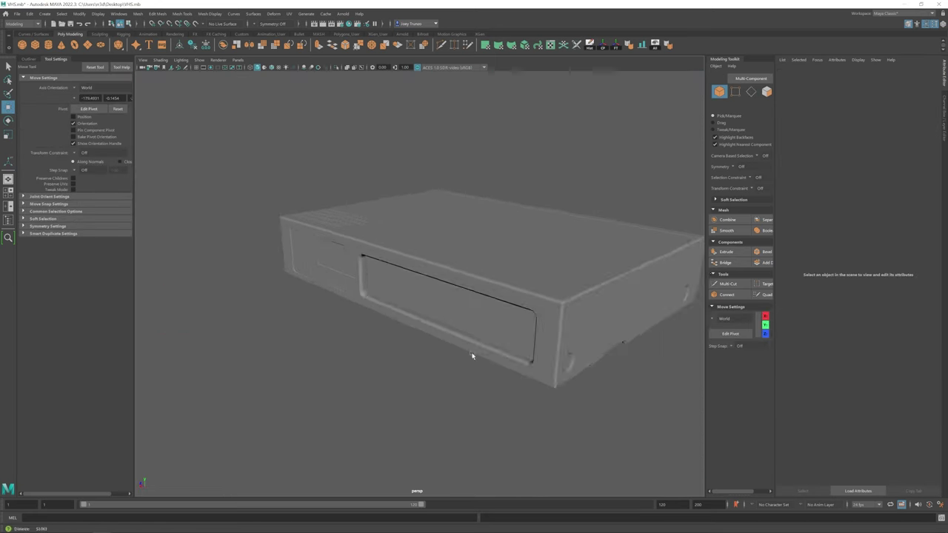
pyautogui.keyDown('alt'); pyautogui.moveTo(470, 353); pyautogui.dragTo(431, 331); pyautogui.keyUp('alt')
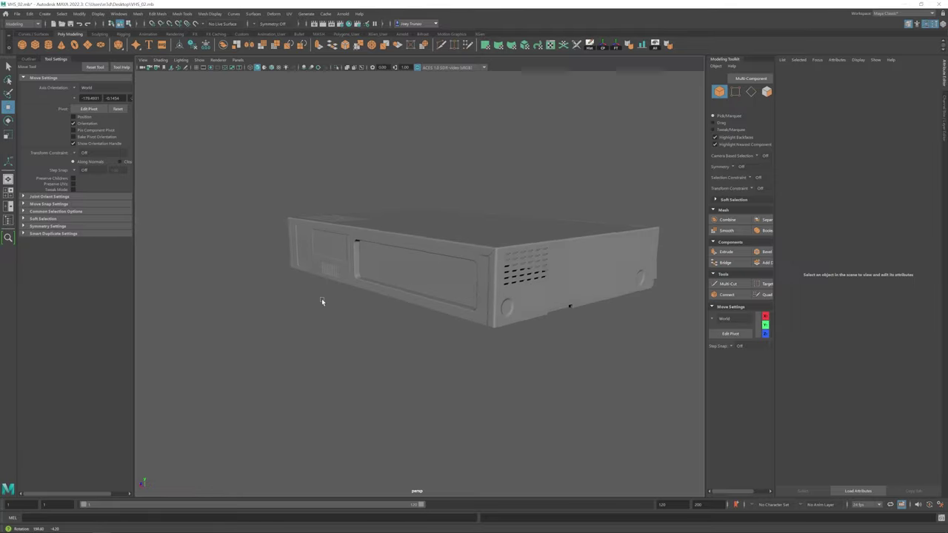
pyautogui.keyDown('alt'); pyautogui.moveTo(322, 299); pyautogui.dragTo(398, 306); pyautogui.keyUp('alt')
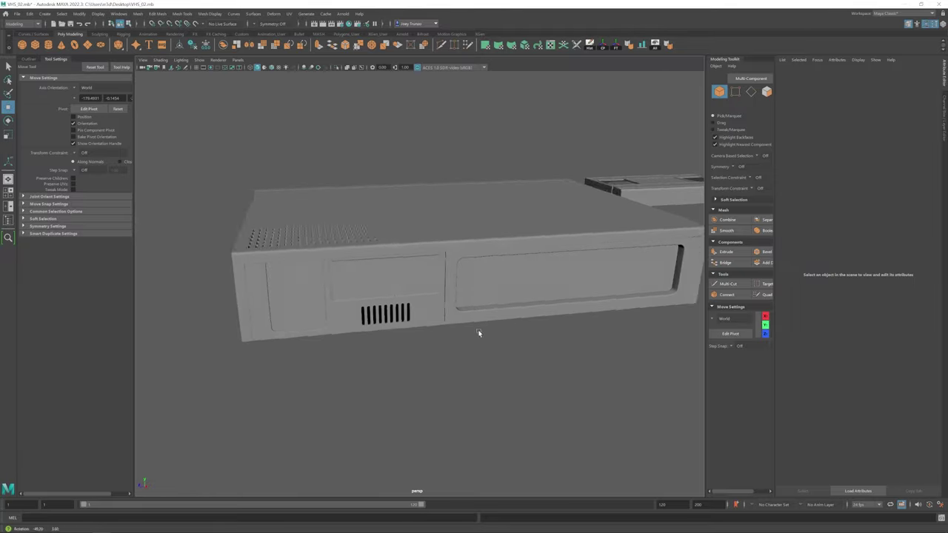
pyautogui.click(360, 259)
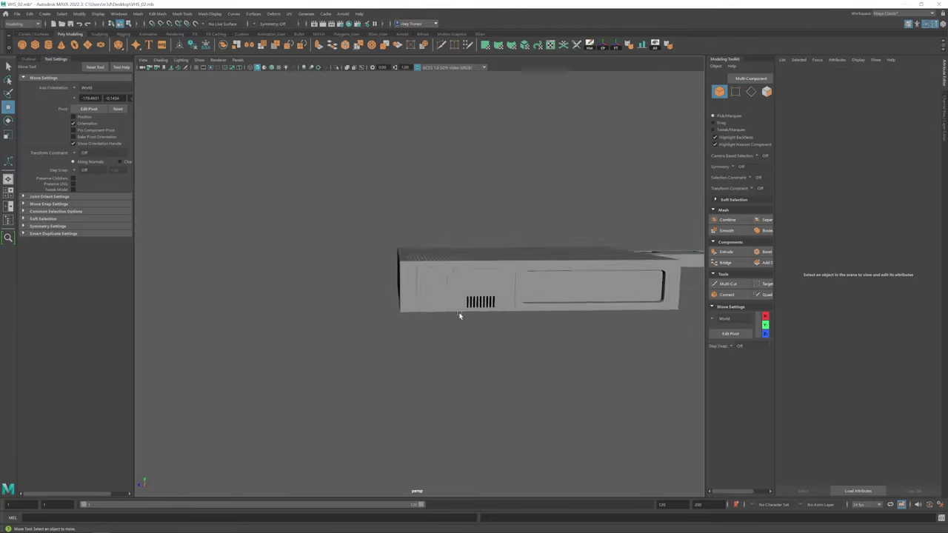
pyautogui.keyDown('alt'); pyautogui.moveTo(459, 316); pyautogui.dragTo(412, 279); pyautogui.keyUp('alt')
# Step: Select the new cylinder on the door with wireframe-on-shaded on and pick an edge loop
pyautogui.click(466, 297)
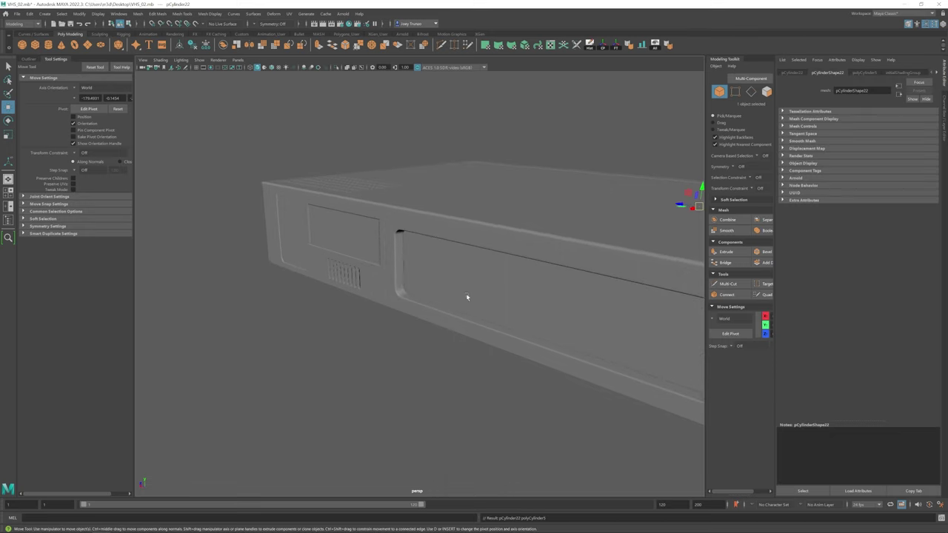
pyautogui.click(272, 68)
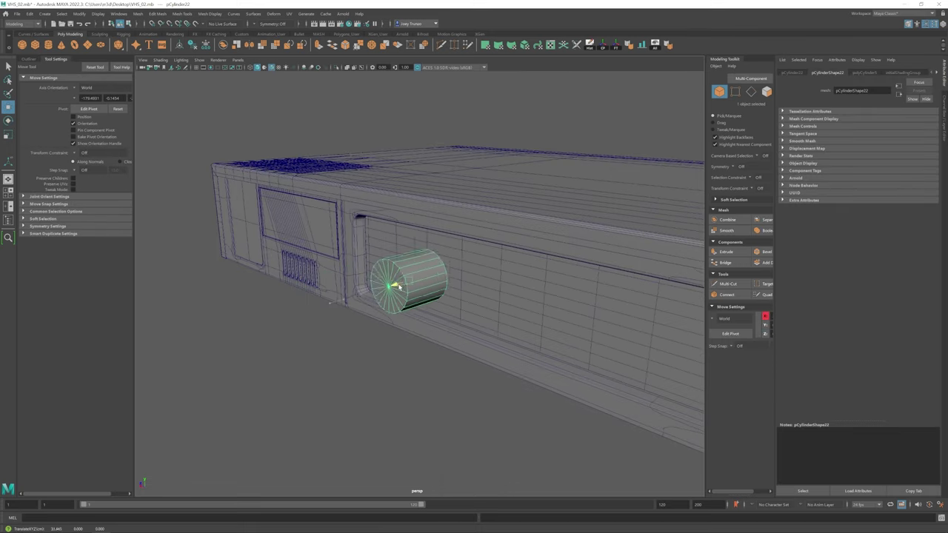
pyautogui.press('w')
pyautogui.keyDown('alt'); pyautogui.moveTo(378, 248); pyautogui.dragTo(385, 285); pyautogui.keyUp('alt')
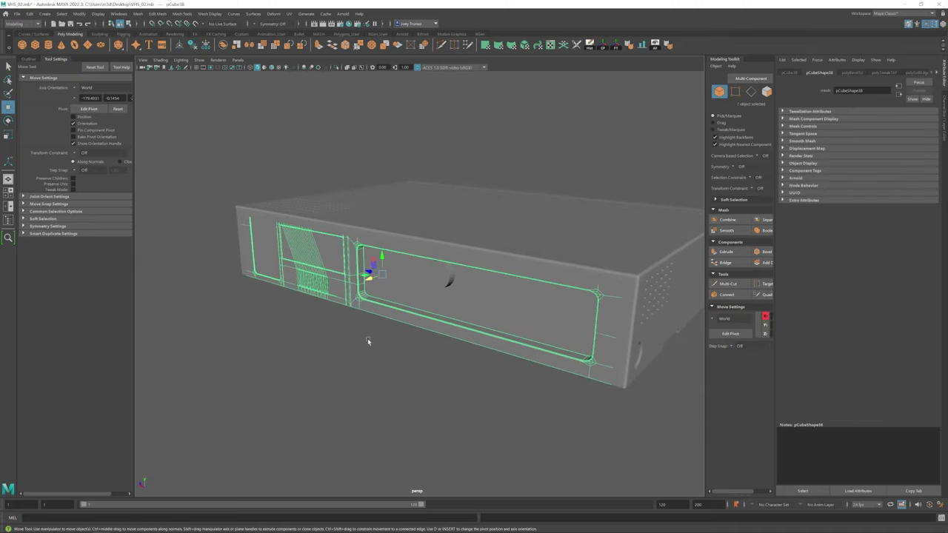
pyautogui.keyDown('alt'); pyautogui.moveTo(366, 338); pyautogui.dragTo(280, 312); pyautogui.keyUp('alt')
pyautogui.moveTo(432, 245); pyautogui.dragTo(432, 196, button='right')
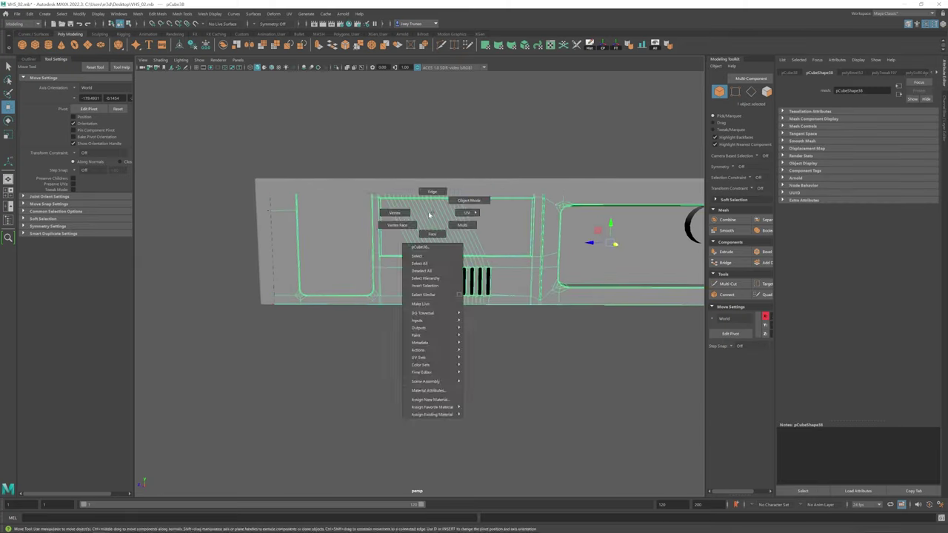
pyautogui.keyDown('shift'); pyautogui.doubleClick(474, 206); pyautogui.keyUp('shift')
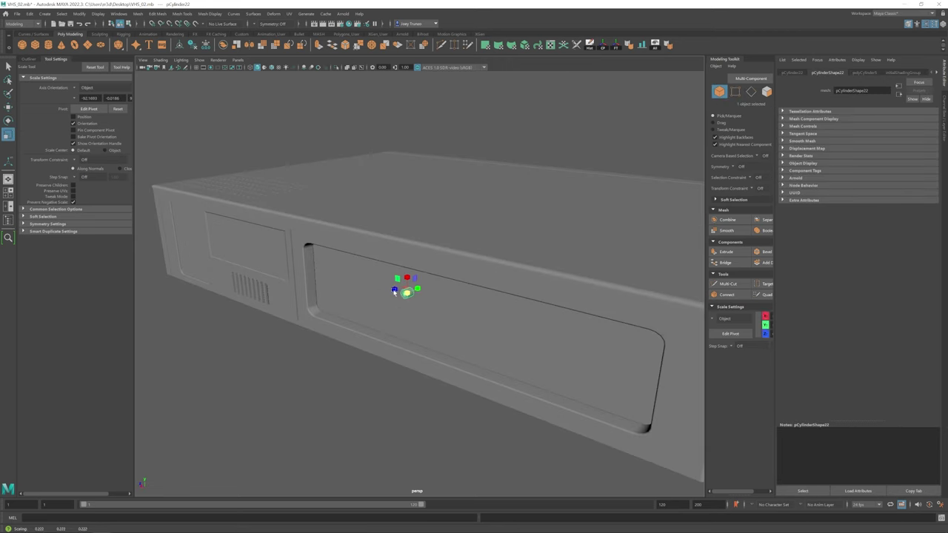
# Step: Frame the cylinder and insert edge loops along its length
pyautogui.press('f')
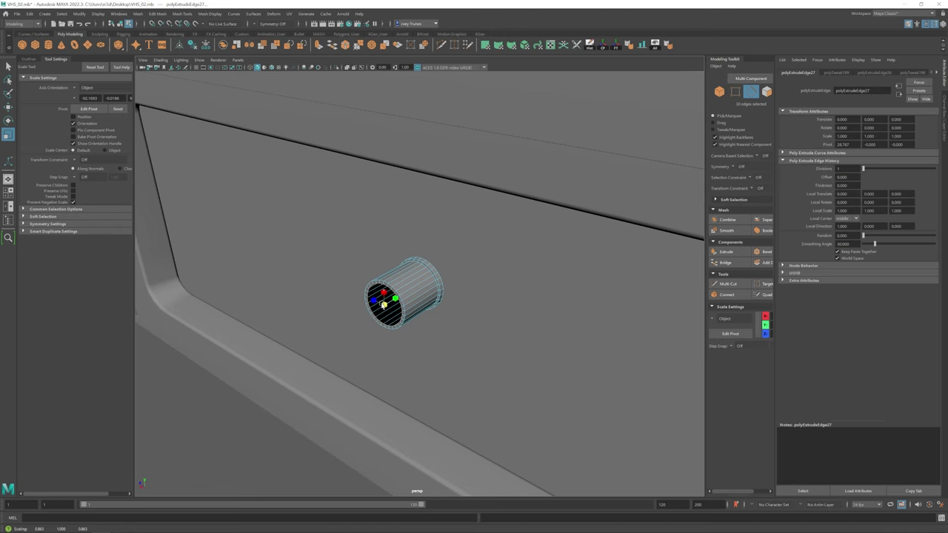
pyautogui.keyDown('alt'); pyautogui.moveTo(405, 300); pyautogui.dragTo(437, 319); pyautogui.keyUp('alt')
pyautogui.click(386, 309)
pyautogui.click(400, 287)
pyautogui.click(182, 14)
pyautogui.click(194, 59)
# Step: Scale alternating edge rings inward to form ridges on the cylinder
pyautogui.press('r')
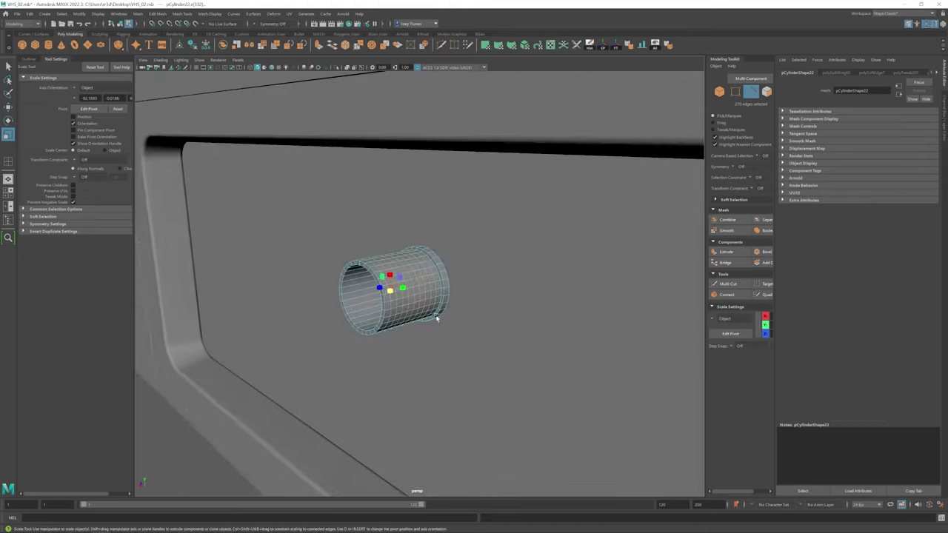
pyautogui.press('F11')
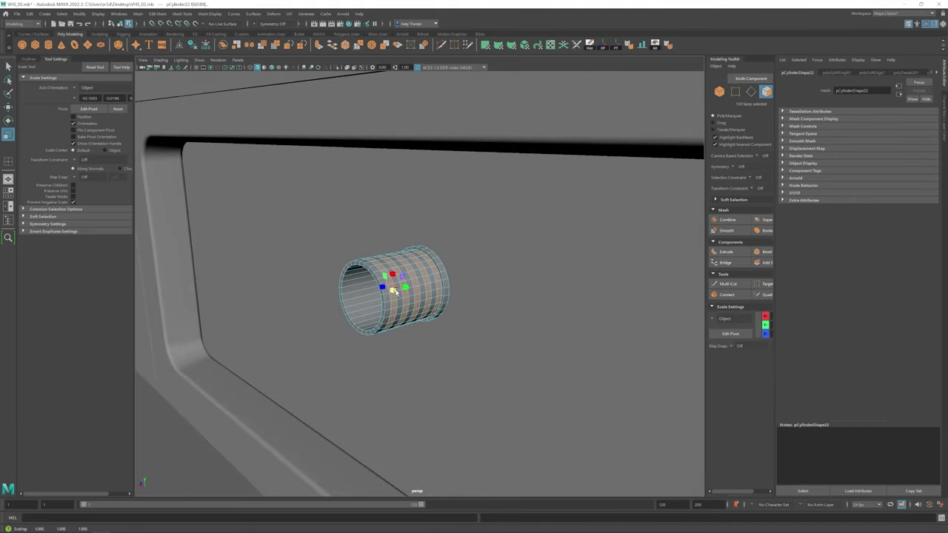
pyautogui.press('F10')
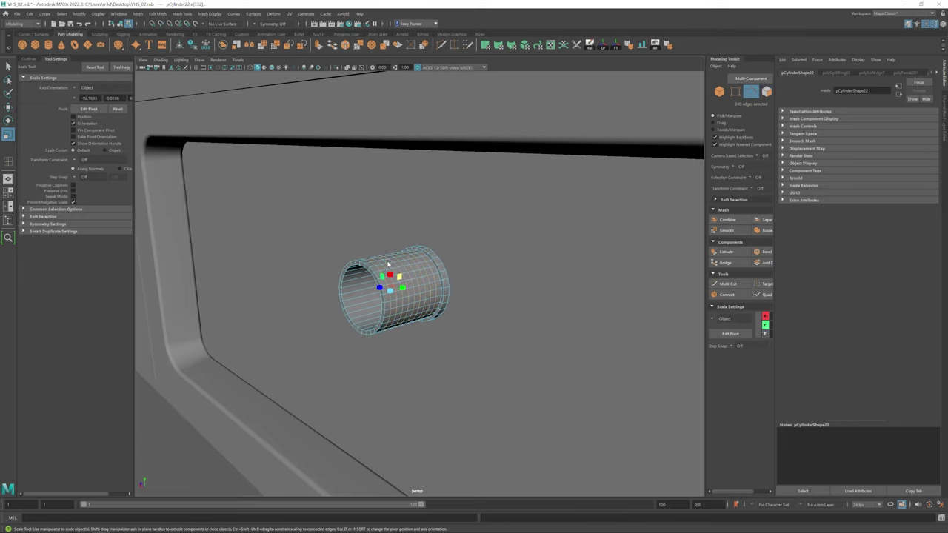
pyautogui.keyDown('alt'); pyautogui.moveTo(391, 290); pyautogui.dragTo(411, 274); pyautogui.keyUp('alt')
pyautogui.press('w')
# Step: Bevel the cylinder's ridge edges with a 0.214 fraction
pyautogui.press('F8')
pyautogui.click(417, 291)
pyautogui.press('F8')
pyautogui.scroll(3, 411, 297)
pyautogui.click(157, 13)
pyautogui.click(174, 40)
# Step: Set the bevel fraction to 0.214 and edit the second cylinder's axis subdivisions
pyautogui.moveTo(902, 136); pyautogui.dragTo(885, 136)
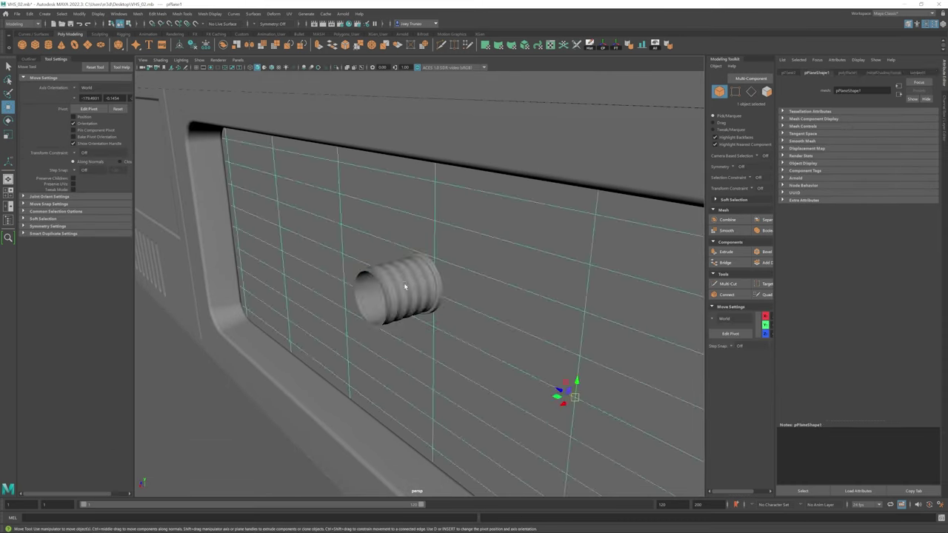
pyautogui.press('F8')
pyautogui.press('r')
pyautogui.press('w')
pyautogui.click(389, 282)
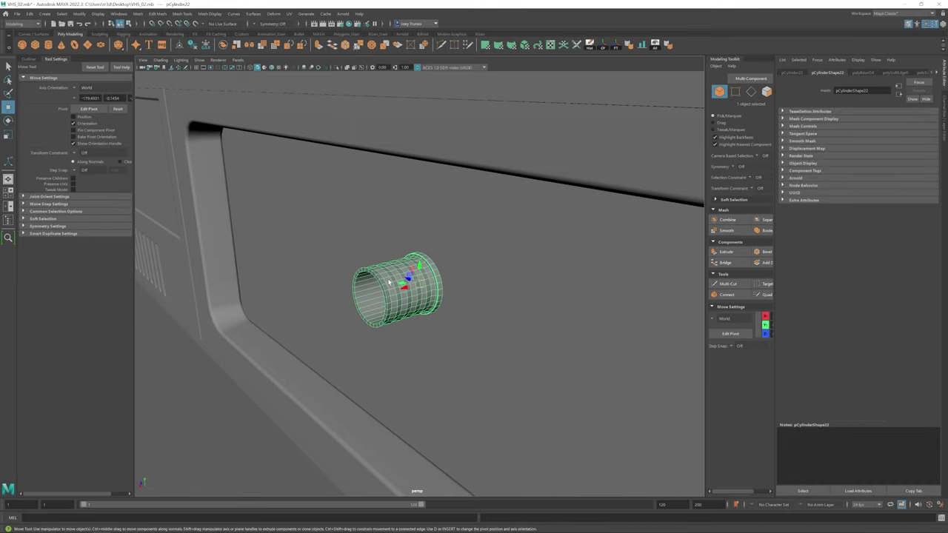
pyautogui.keyDown('alt'); pyautogui.moveTo(489, 263); pyautogui.dragTo(424, 296); pyautogui.keyUp('alt')
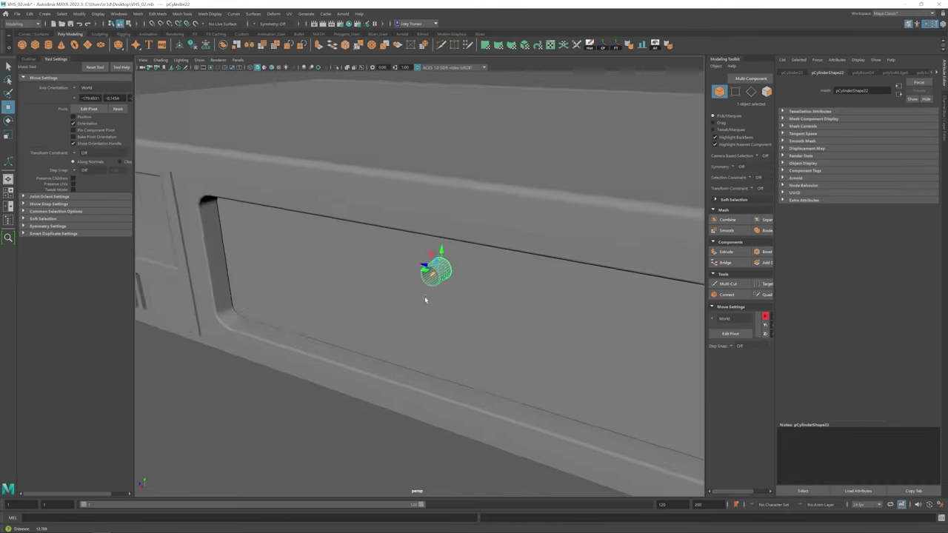
pyautogui.scroll(-3, 425, 297)
pyautogui.scroll(4, 345, 321)
pyautogui.click(423, 273)
pyautogui.press('e')
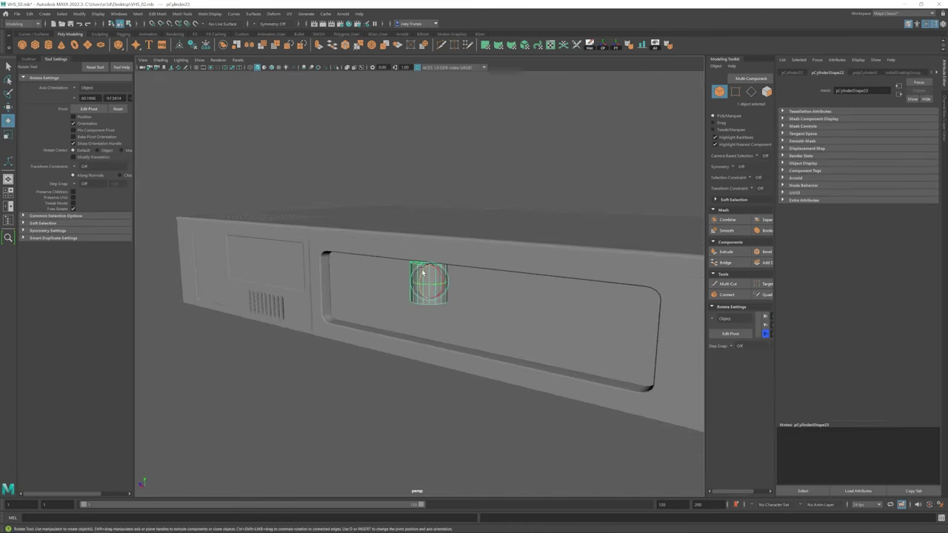
pyautogui.click(864, 73)
pyautogui.doubleClick(839, 137)
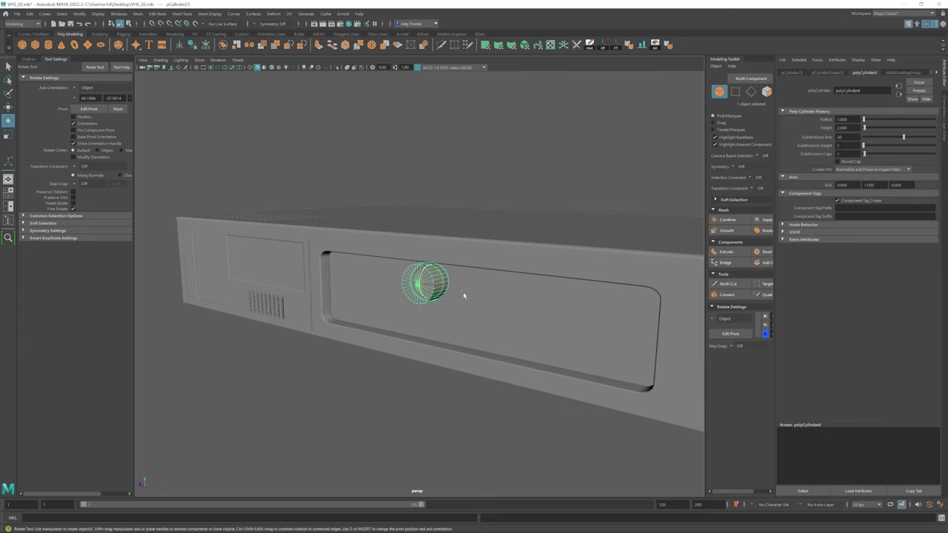
# Step: Stretch the small cylinder along its length with the scale tool
pyautogui.keyDown('alt'); pyautogui.moveTo(428, 282); pyautogui.dragTo(580, 347, button='right'); pyautogui.keyUp('alt')
pyautogui.scroll(-10, 338, 168)
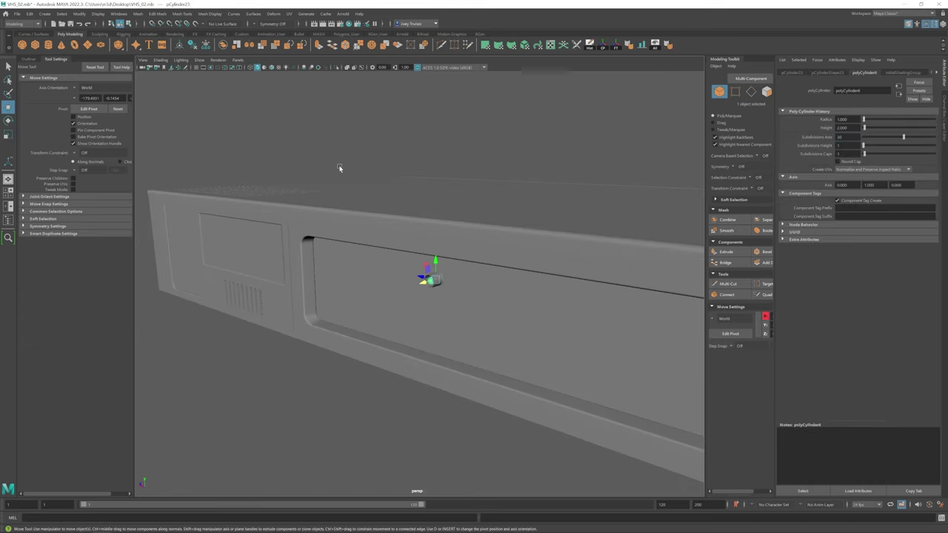
pyautogui.scroll(10, 453, 276)
pyautogui.press('r')
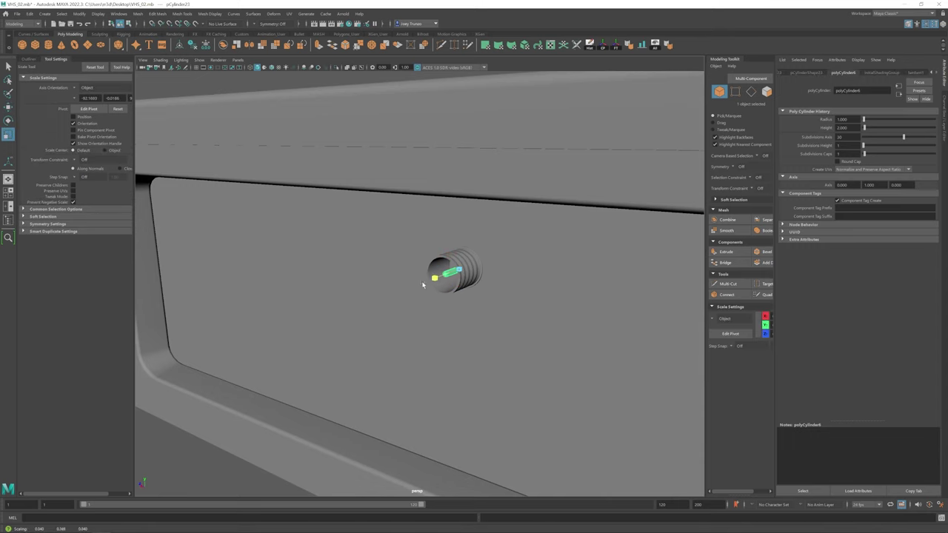
pyautogui.keyDown('alt'); pyautogui.moveTo(423, 284); pyautogui.dragTo(237, 228); pyautogui.keyUp('alt')
pyautogui.click(237, 229)
pyautogui.press('w')
pyautogui.scroll(-8, 237, 229)
pyautogui.scroll(8, 507, 285)
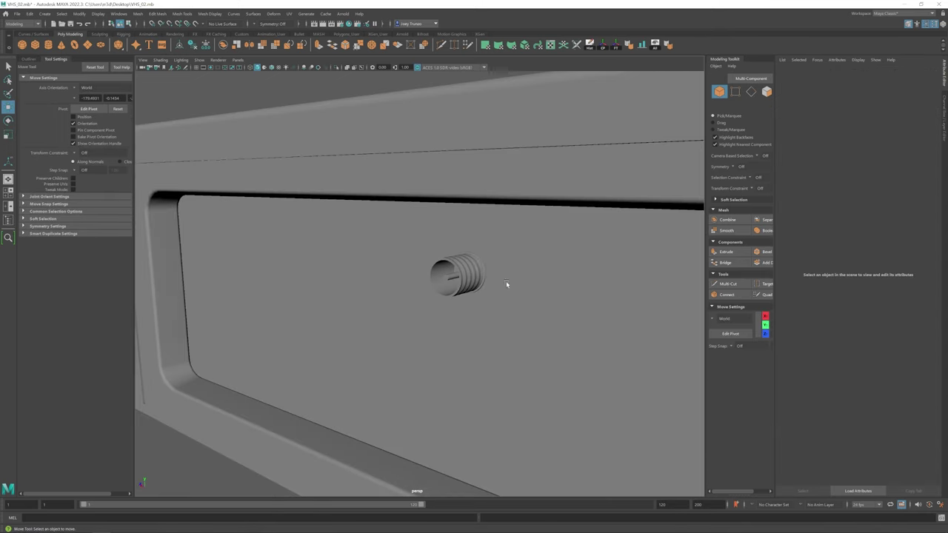
pyautogui.click(462, 291)
pyautogui.press('r')
pyautogui.moveTo(458, 280); pyautogui.dragTo(544, 341)
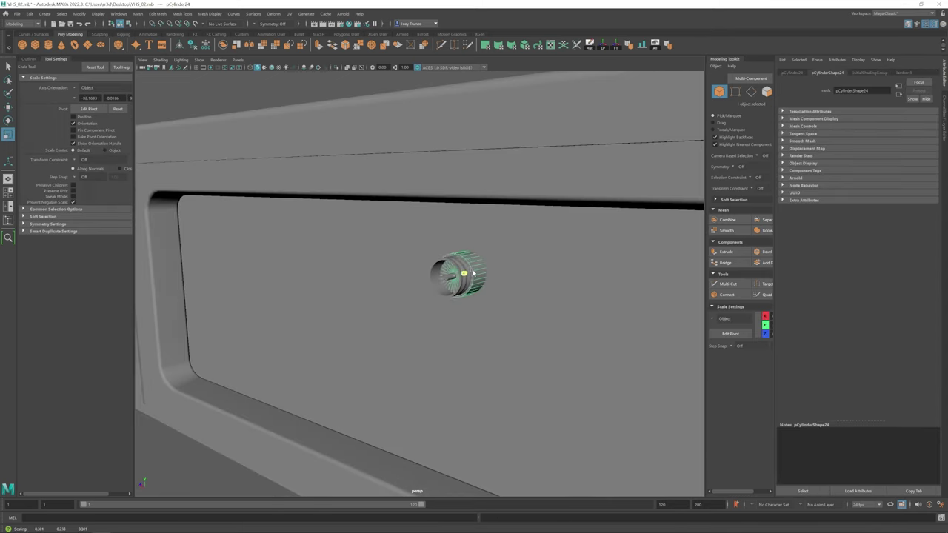
pyautogui.keyDown('alt'); pyautogui.moveTo(470, 273); pyautogui.dragTo(437, 257); pyautogui.keyUp('alt')
# Step: Scale both screw groups, group3 and group4, up to 1.228
pyautogui.press('q')
pyautogui.click(428, 287)
pyautogui.press('Up')
pyautogui.press('w')
pyautogui.scroll(-3, 437, 258)
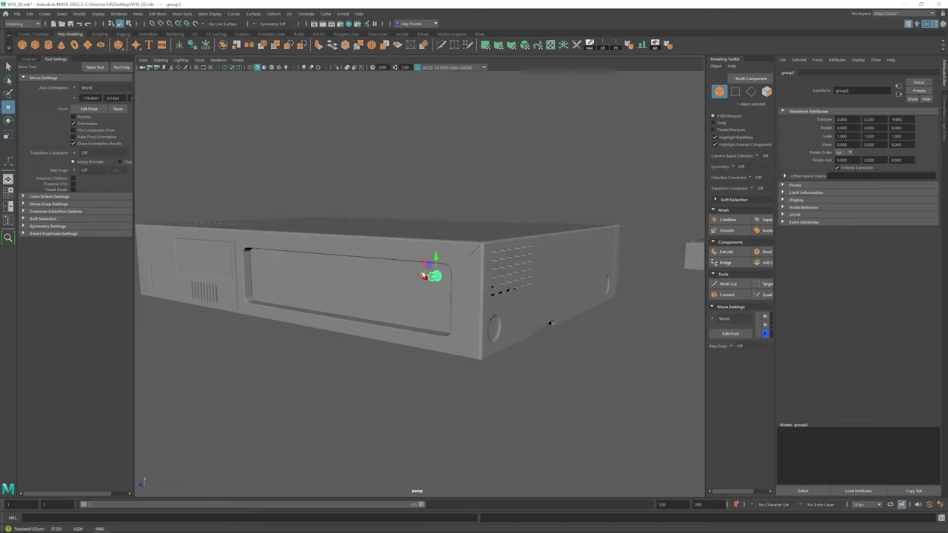
pyautogui.keyDown('alt'); pyautogui.moveTo(435, 296); pyautogui.dragTo(418, 285); pyautogui.keyUp('alt')
pyautogui.click(28, 58)
pyautogui.keyDown('ctrl'); pyautogui.click(44, 223); pyautogui.keyUp('ctrl')
pyautogui.scroll(-3, 414, 271)
pyautogui.scroll(2, 413, 281)
pyautogui.press('r')
pyautogui.scroll(3, 415, 281)
pyautogui.press('w')
# Step: Push the upper corner screw group slightly outward along Z
pyautogui.click(353, 304)
pyautogui.scroll(-3, 354, 304)
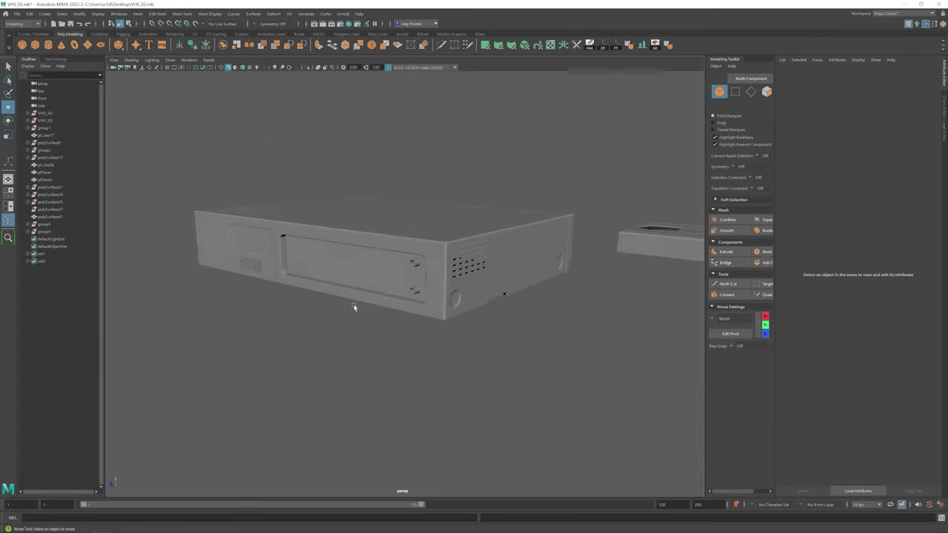
pyautogui.keyDown('alt'); pyautogui.moveTo(353, 303); pyautogui.dragTo(376, 281); pyautogui.keyUp('alt')
pyautogui.click(528, 433)
pyautogui.scroll(3, 528, 433)
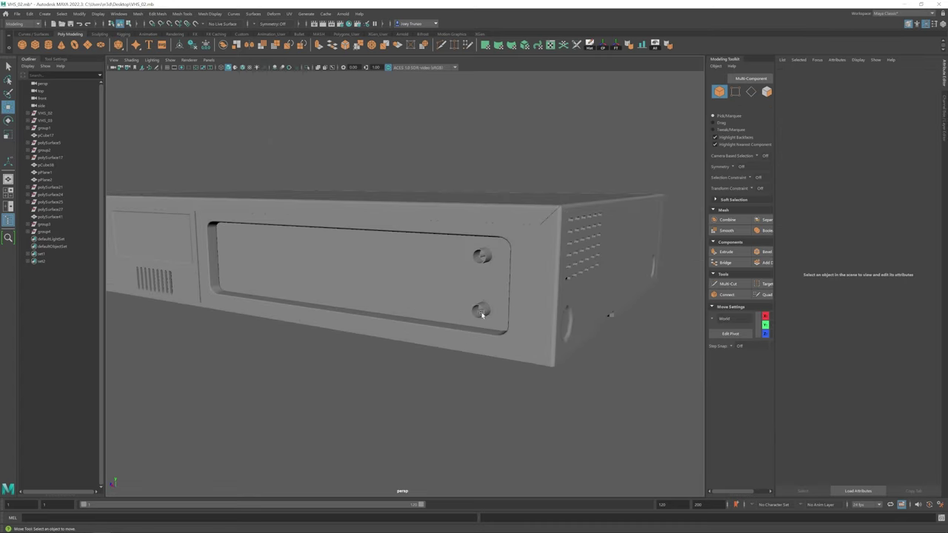
pyautogui.click(482, 256)
pyautogui.moveTo(222, 238); pyautogui.dragTo(334, 279)
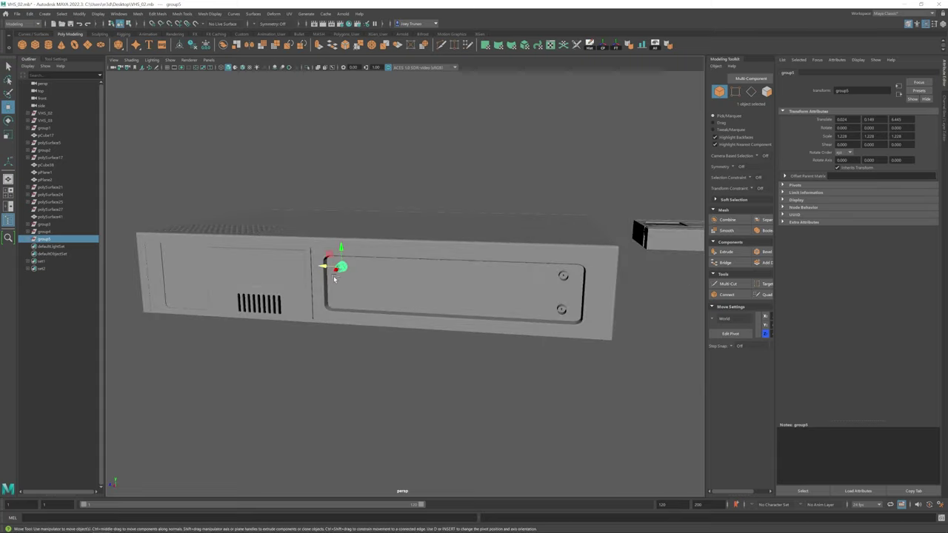
pyautogui.click(363, 353)
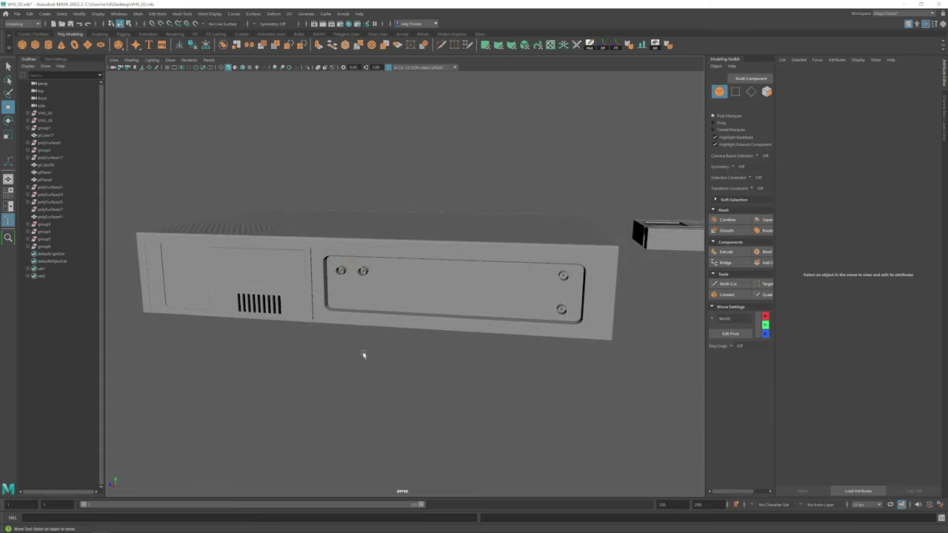
pyautogui.keyDown('alt'); pyautogui.moveTo(362, 353); pyautogui.dragTo(349, 348); pyautogui.keyUp('alt')
pyautogui.keyDown('alt'); pyautogui.moveTo(430, 311); pyautogui.dragTo(435, 337); pyautogui.keyUp('alt')
# Step: Check the duplicated screw group and select the door's grid plane
pyautogui.click(374, 278)
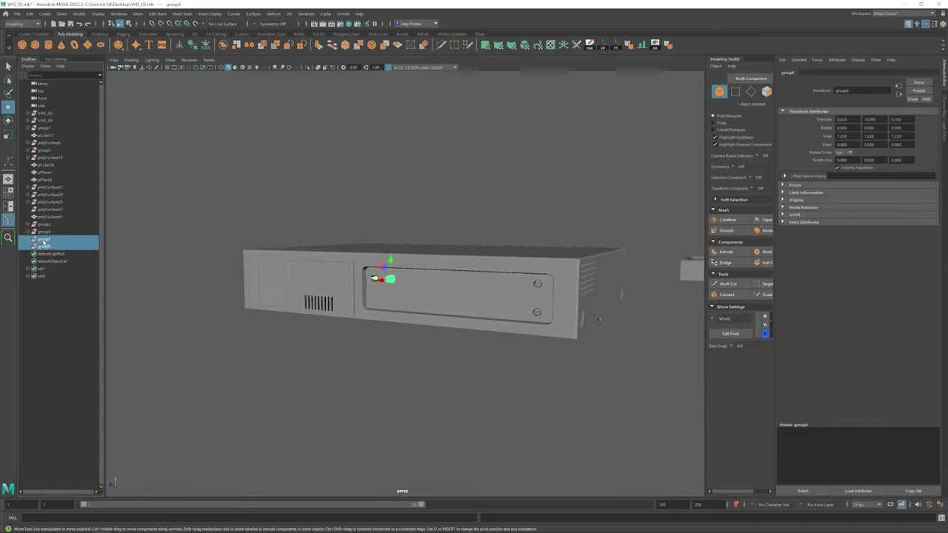
pyautogui.click(374, 200)
pyautogui.keyDown('alt'); pyautogui.moveTo(375, 200); pyautogui.dragTo(369, 275); pyautogui.keyUp('alt')
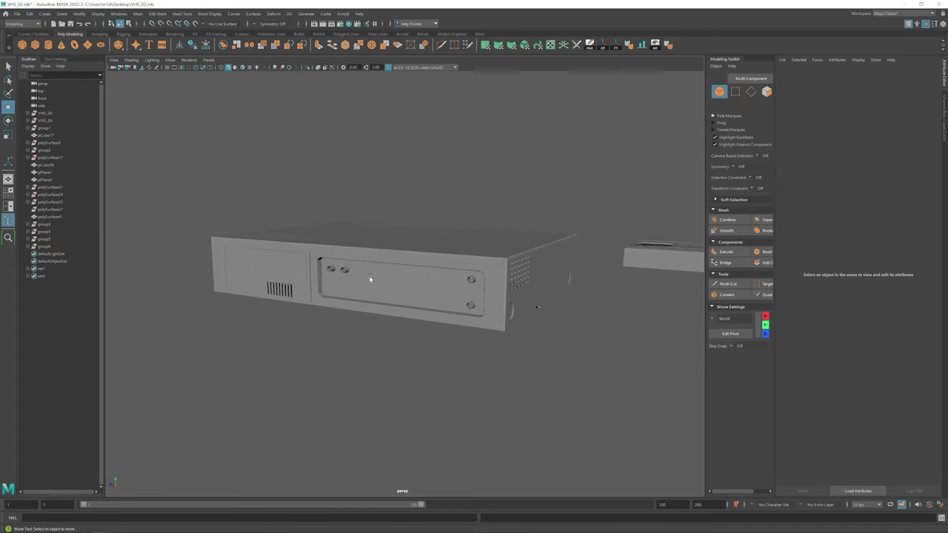
pyautogui.click(369, 276)
pyautogui.scroll(3, 268, 184)
pyautogui.hotkey('ctrl', 'h')
# Step: Shrink pCylinder25 into a thin pin and adjust its Subdivisions Axis
pyautogui.click(398, 263)
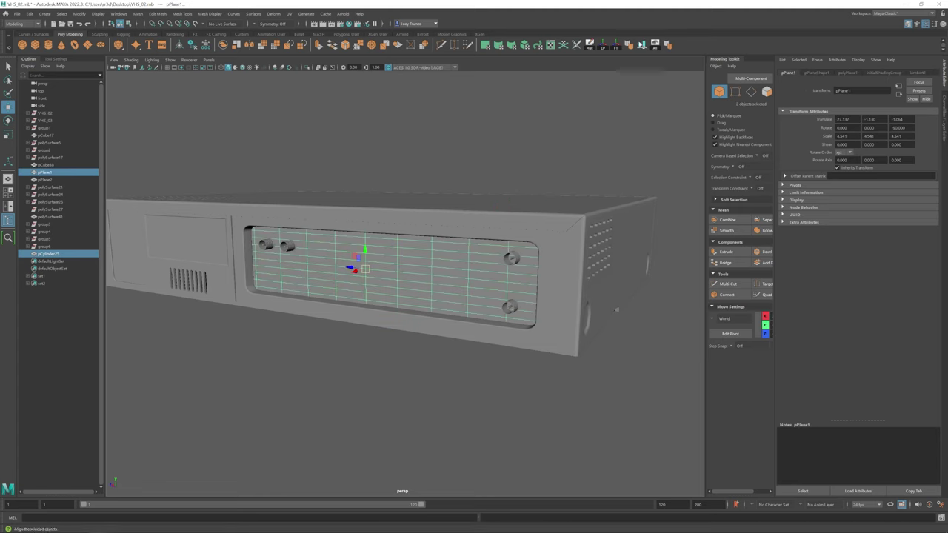
pyautogui.press('e')
pyautogui.scroll(-2, 368, 262)
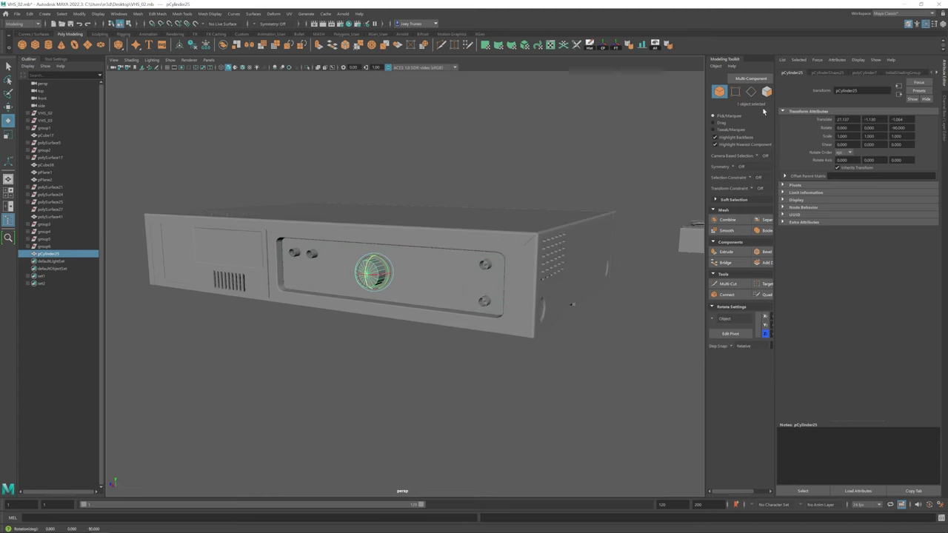
pyautogui.click(864, 73)
pyautogui.click(839, 137)
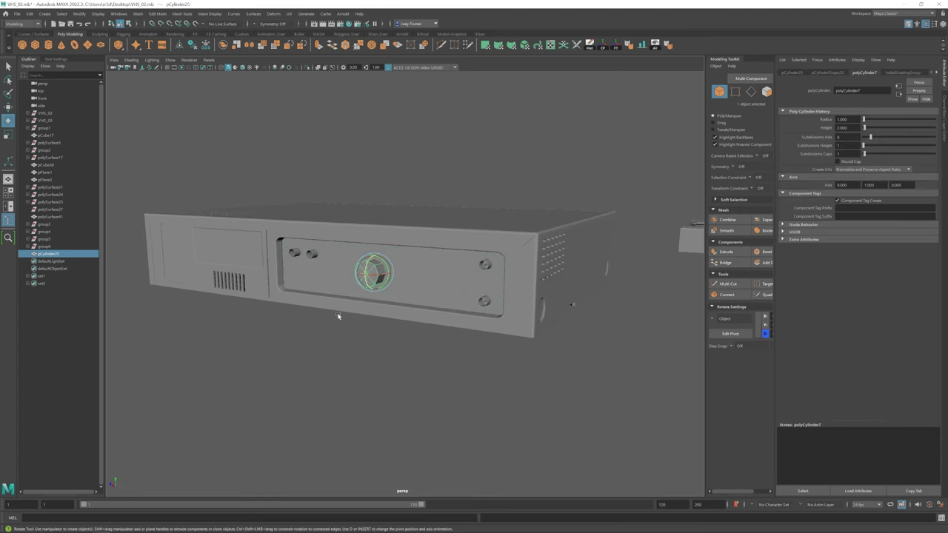
pyautogui.keyDown('alt'); pyautogui.moveTo(337, 315); pyautogui.dragTo(334, 269); pyautogui.keyUp('alt')
pyautogui.press('r')
pyautogui.hotkey('ctrl', '1')
pyautogui.hotkey('ctrl', '1')
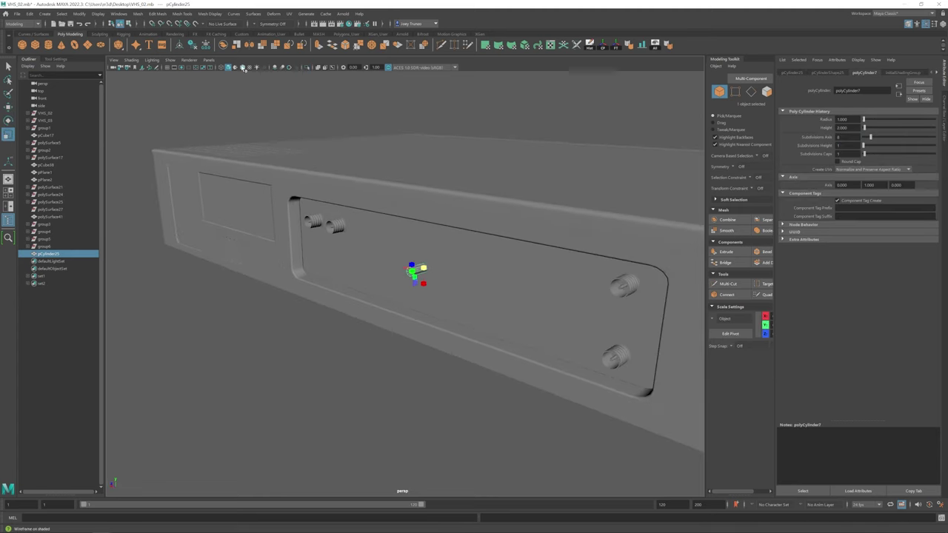
pyautogui.click(243, 68)
pyautogui.keyDown('alt'); pyautogui.moveTo(385, 237); pyautogui.dragTo(451, 278); pyautogui.keyUp('alt')
# Step: Orbit in close to the door to inspect the pin pCylinder25
pyautogui.press('w')
pyautogui.scroll(-5, 469, 285)
pyautogui.scroll(4, 422, 281)
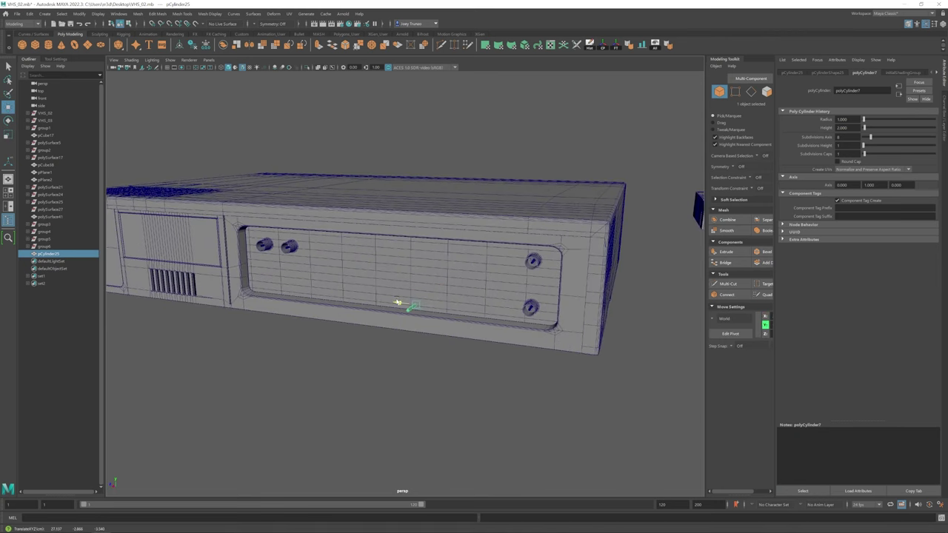
pyautogui.scroll(-4, 423, 285)
pyautogui.moveTo(423, 288)
pyautogui.keyDown('alt'); pyautogui.mouseDown()
pyautogui.moveTo(425, 311)
pyautogui.moveTo(376, 207)
pyautogui.mouseUp(); pyautogui.keyUp('alt')
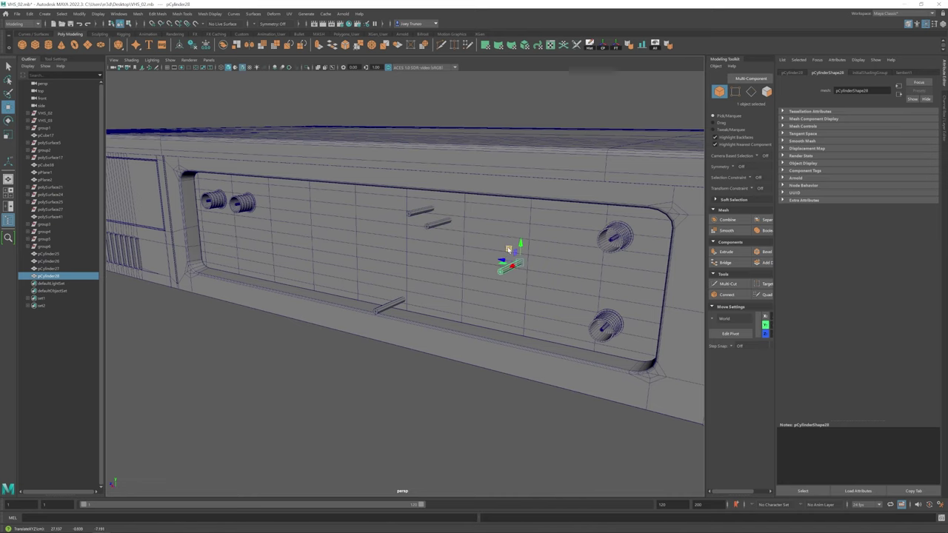
pyautogui.scroll(-5, 405, 274)
pyautogui.keyDown('alt'); pyautogui.moveTo(348, 311); pyautogui.dragTo(442, 350); pyautogui.keyUp('alt')
pyautogui.click(441, 350)
pyautogui.keyDown('alt'); pyautogui.moveTo(441, 351); pyautogui.dragTo(521, 388, button='right'); pyautogui.keyUp('alt')
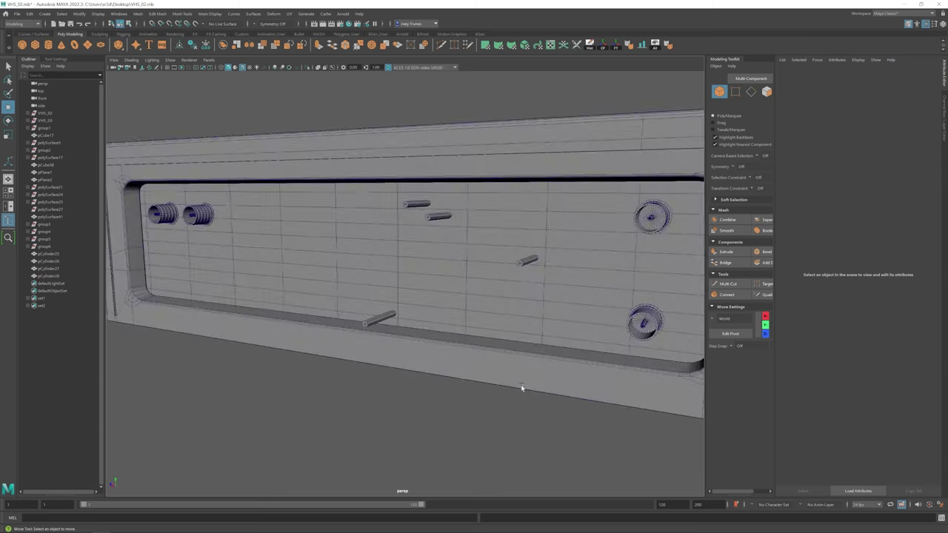
pyautogui.click(385, 317)
pyautogui.click(348, 348)
pyautogui.scroll(-5, 330, 351)
pyautogui.scroll(3, 385, 320)
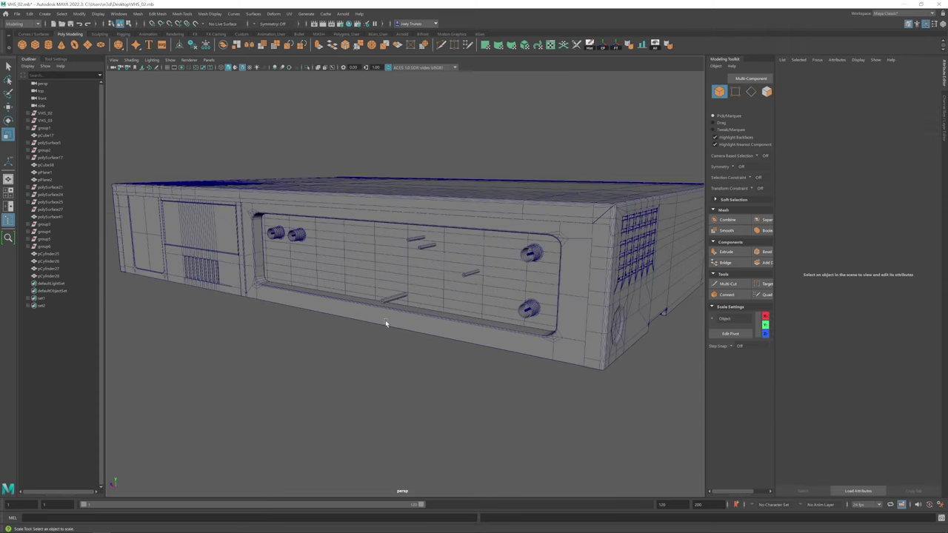
pyautogui.scroll(-2, 385, 323)
# Step: Select the pins pCylinder25 through pCylinder27 on the door
pyautogui.click(394, 284)
pyautogui.press('w')
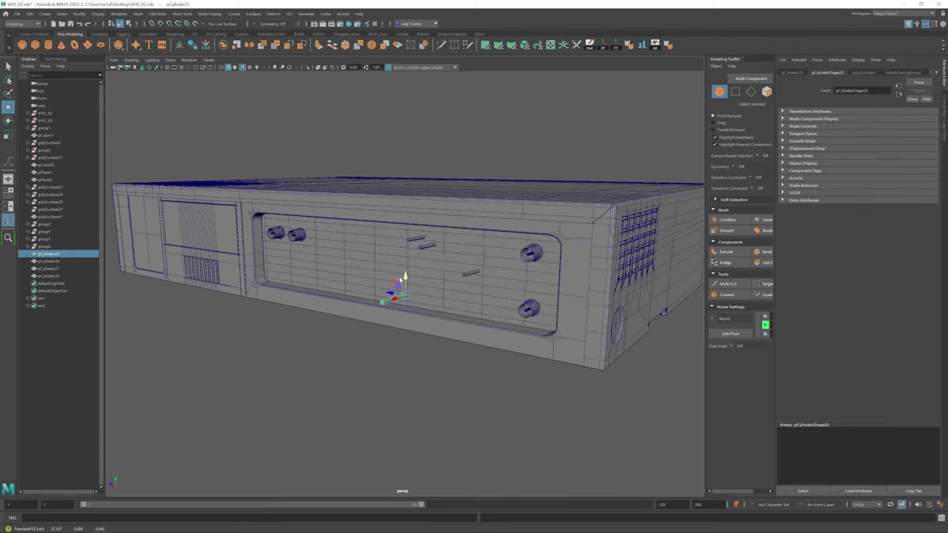
pyautogui.click(386, 286)
pyautogui.moveTo(385, 286)
pyautogui.keyDown('alt'); pyautogui.mouseDown()
pyautogui.moveTo(359, 303)
pyautogui.moveTo(398, 274)
pyautogui.moveTo(389, 296)
pyautogui.mouseUp(); pyautogui.keyUp('alt')
pyautogui.click(389, 355)
pyautogui.keyDown('alt'); pyautogui.moveTo(389, 355); pyautogui.dragTo(415, 340); pyautogui.keyUp('alt')
pyautogui.scroll(3, 378, 245)
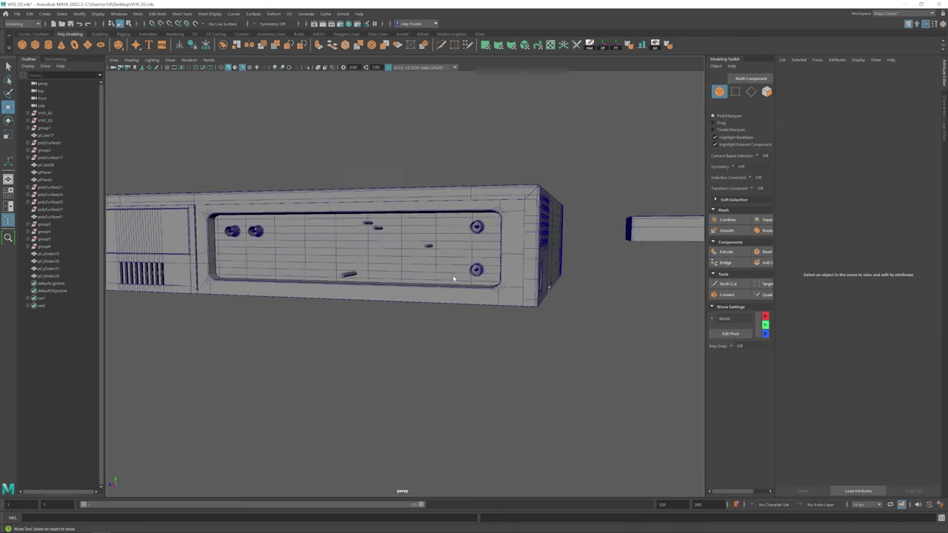
# Step: Combine the selected pins into one mesh with Mesh > Combine
pyautogui.click(376, 235)
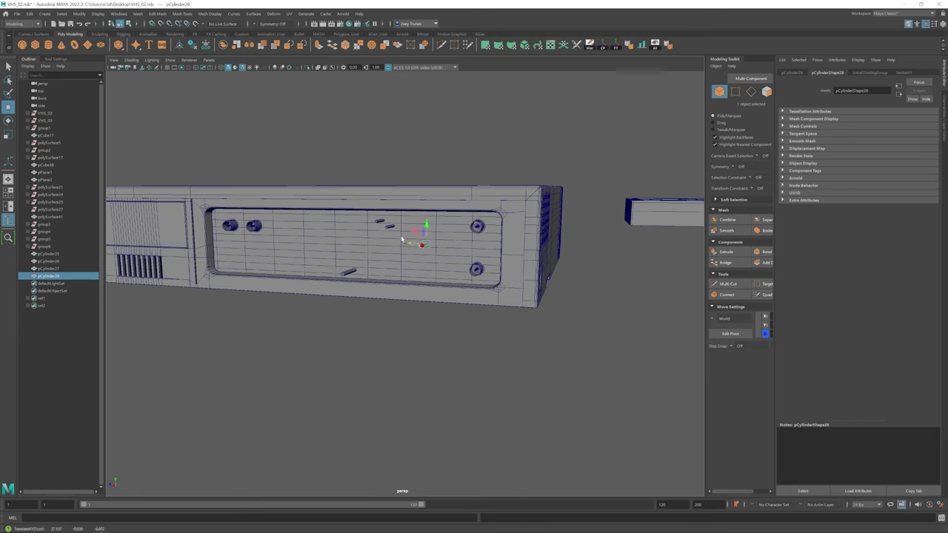
pyautogui.keyDown('shift'); pyautogui.click(374, 223); pyautogui.keyUp('shift')
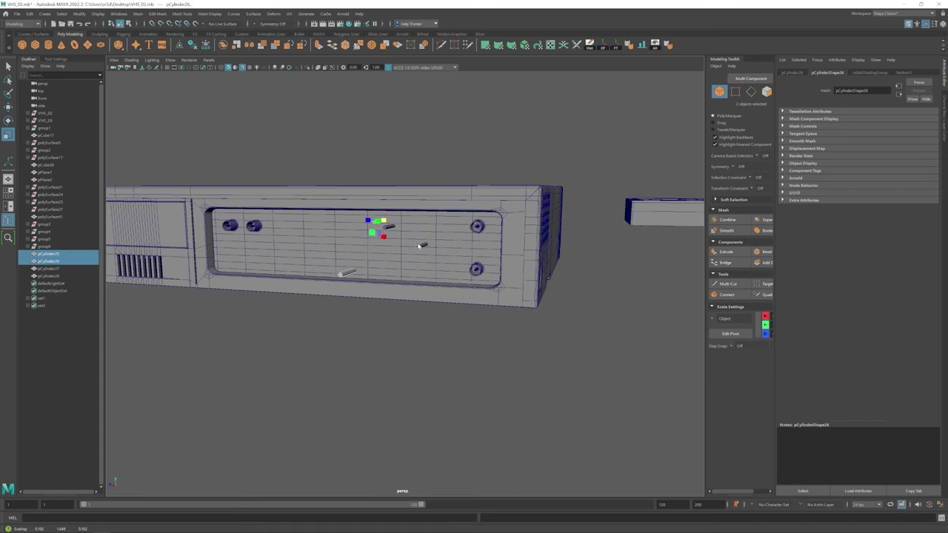
pyautogui.click(138, 13)
pyautogui.click(148, 39)
pyautogui.click(138, 13)
pyautogui.click(148, 42)
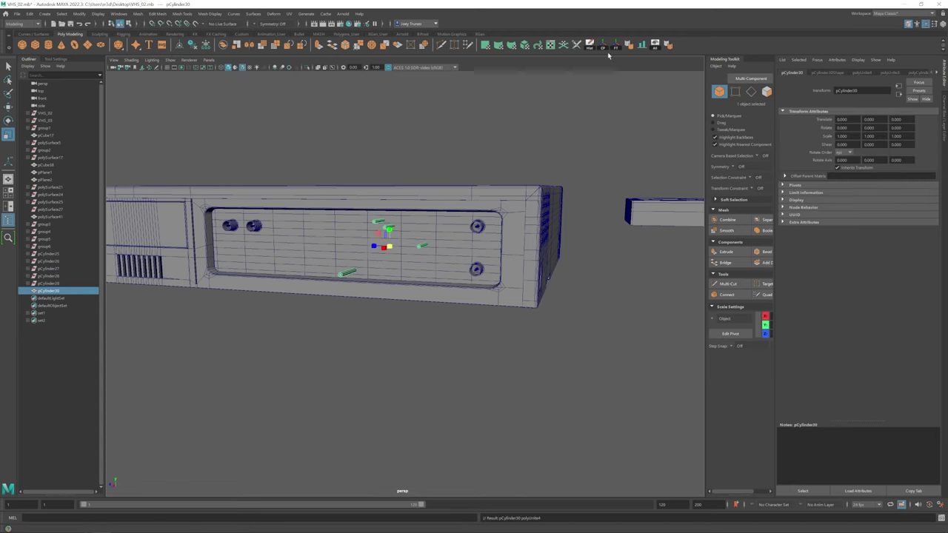
# Step: Subtract the combined pins from pPlane1 with Mesh > Booleans > Difference
pyautogui.click(226, 131)
pyautogui.click(296, 237)
pyautogui.keyDown('shift'); pyautogui.click(348, 272); pyautogui.keyUp('shift')
pyautogui.click(137, 13)
pyautogui.moveTo(152, 35)
pyautogui.click(245, 43)
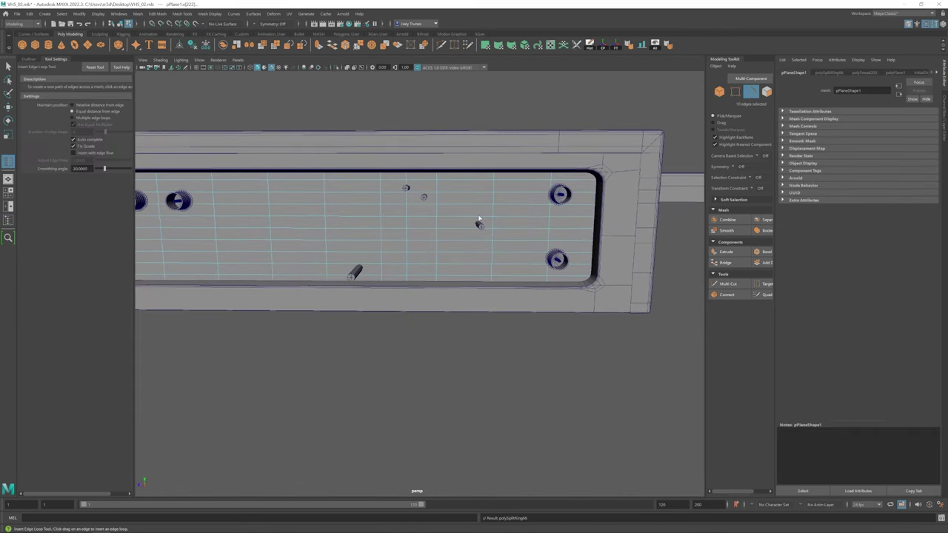
# Step: Boolean-subtract the remaining pins from the door plane
pyautogui.press('w')
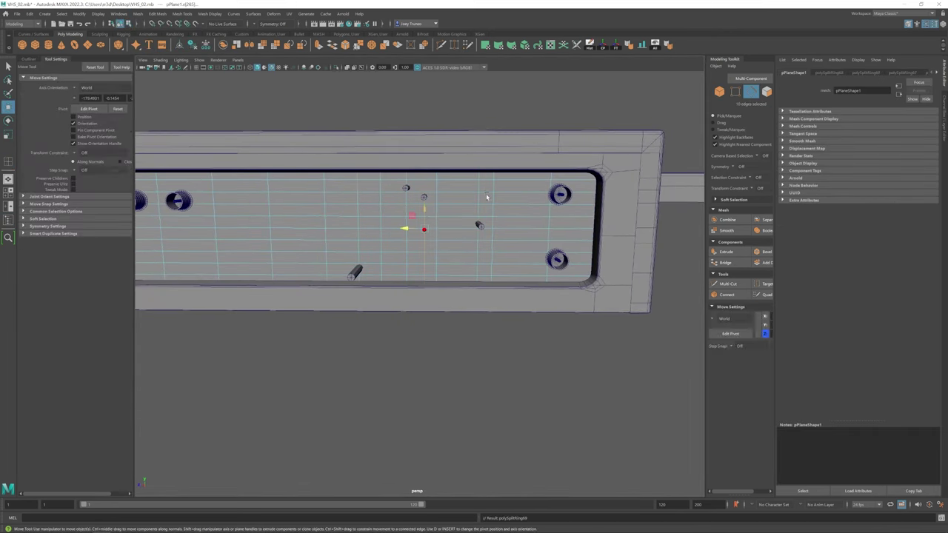
pyautogui.press('F8')
pyautogui.click(138, 13)
pyautogui.click(229, 41)
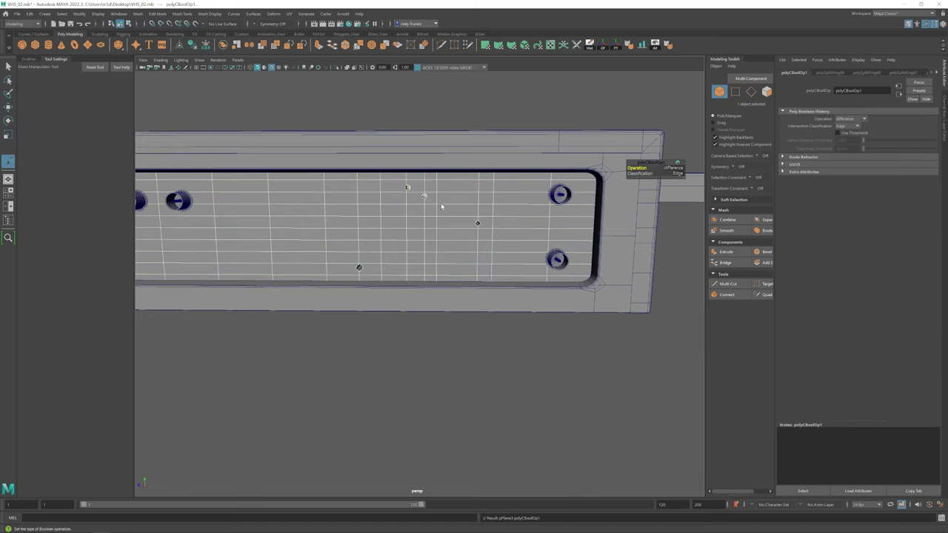
pyautogui.scroll(5, 422, 198)
pyautogui.click(421, 198)
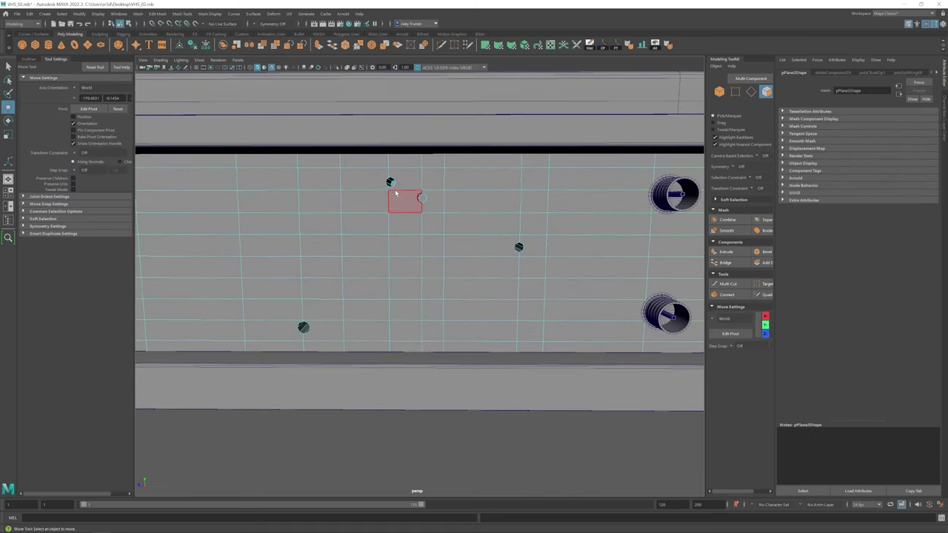
# Step: Multi-cut edges from pin hole rims to nearby grid vertices and target-weld them
pyautogui.moveTo(421, 198)
pyautogui.keyDown('alt'); pyautogui.mouseDown()
pyautogui.moveTo(444, 190)
pyautogui.moveTo(377, 195)
pyautogui.moveTo(425, 197)
pyautogui.moveTo(452, 230)
pyautogui.mouseUp(); pyautogui.keyUp('alt')
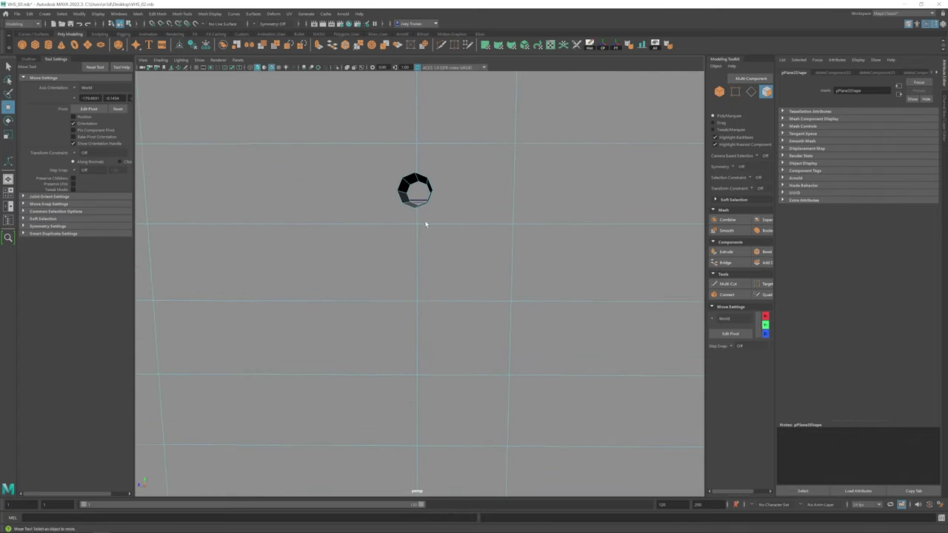
pyautogui.hotkey('ctrl', 'shift', 'x')
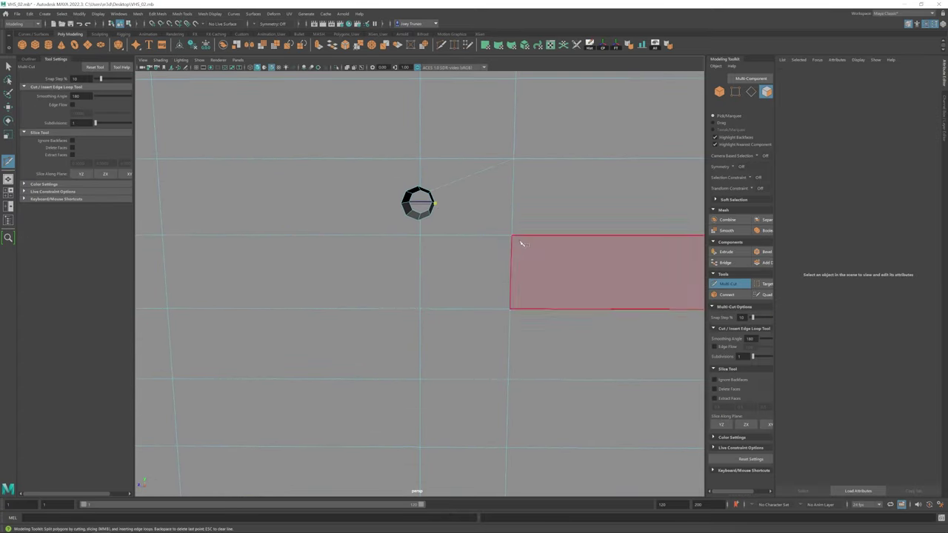
pyautogui.click(407, 216)
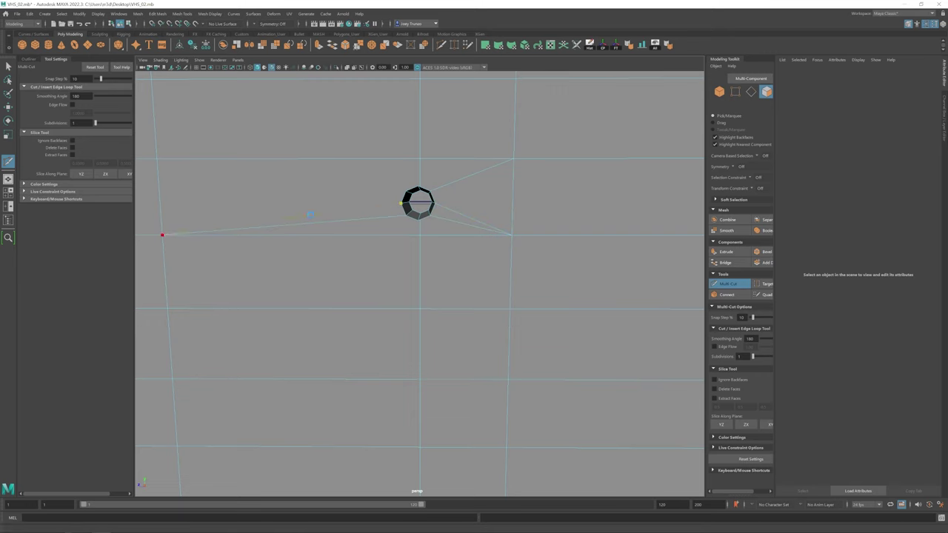
pyautogui.click(156, 158)
pyautogui.click(762, 284)
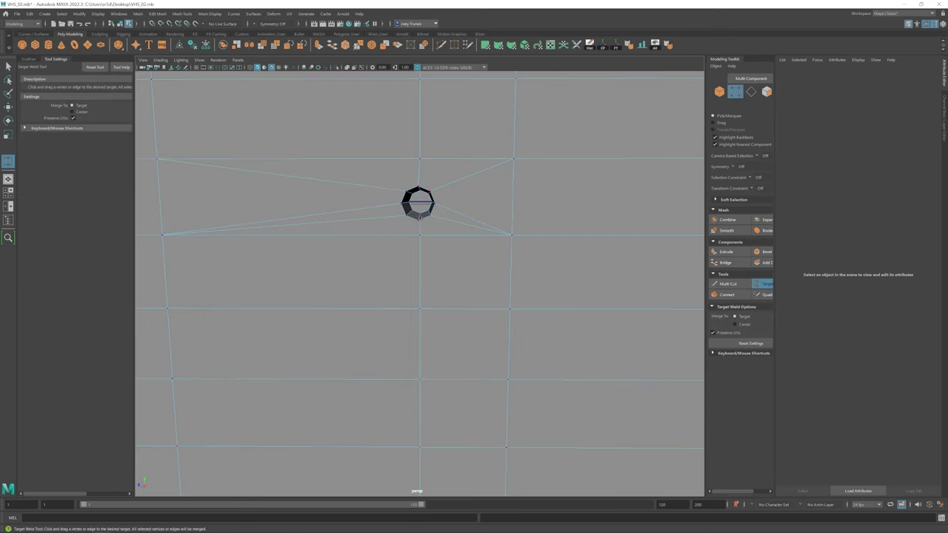
pyautogui.keyDown('alt'); pyautogui.moveTo(444, 281); pyautogui.dragTo(466, 270); pyautogui.keyUp('alt')
pyautogui.keyDown('alt'); pyautogui.moveTo(467, 270); pyautogui.dragTo(471, 262, button='middle'); pyautogui.keyUp('alt')
pyautogui.hotkey('ctrl', 'shift', 'x')
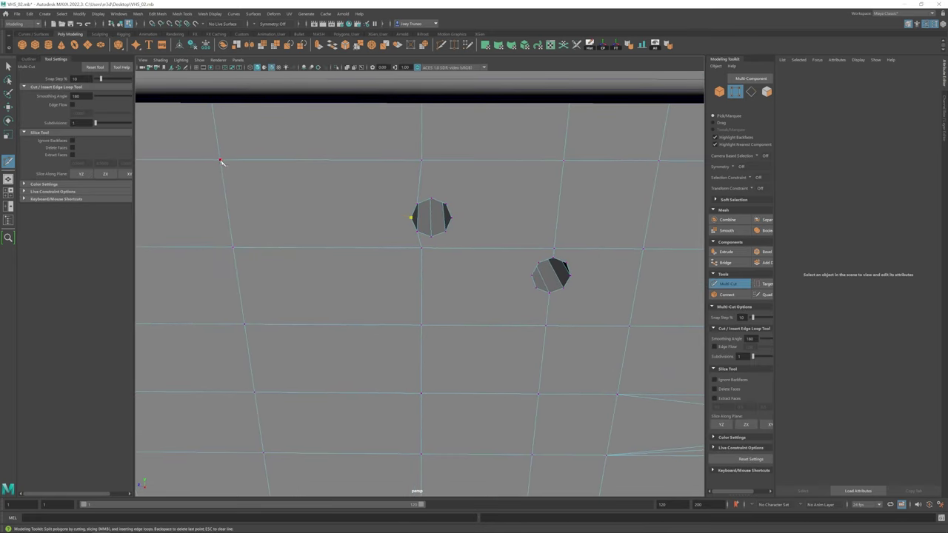
pyautogui.click(220, 159)
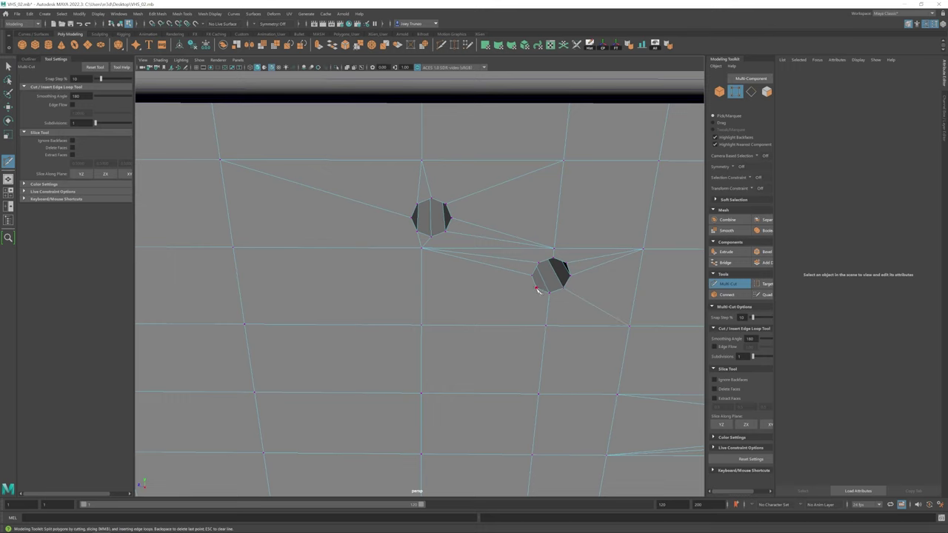
# Step: Orbit around the panel and start Target Weld to merge stray vertices
pyautogui.press('w')
pyautogui.keyDown('alt'); pyautogui.moveTo(422, 326); pyautogui.dragTo(563, 370); pyautogui.keyUp('alt')
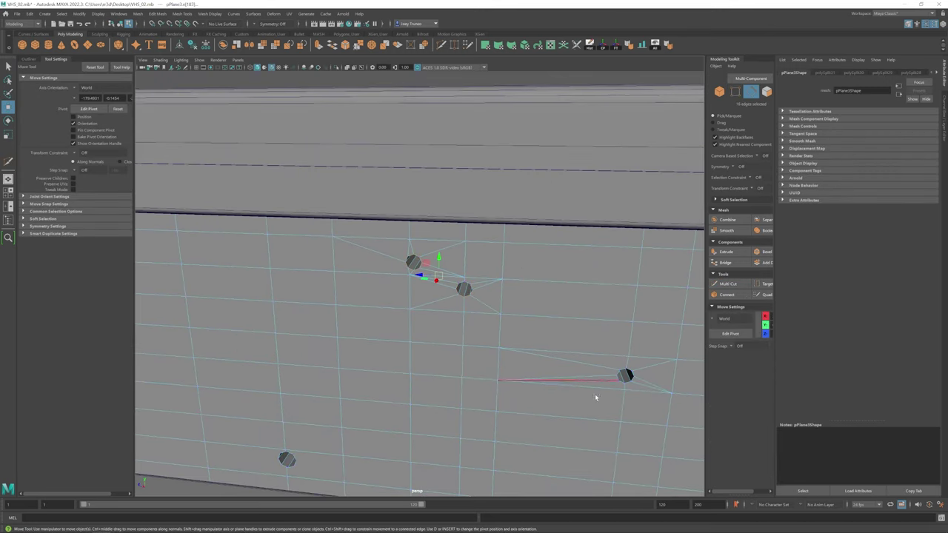
pyautogui.keyDown('alt'); pyautogui.moveTo(648, 220); pyautogui.dragTo(447, 239); pyautogui.keyUp('alt')
pyautogui.press('F8')
pyautogui.click(157, 13)
pyautogui.click(763, 283)
pyautogui.scroll(5, 479, 261)
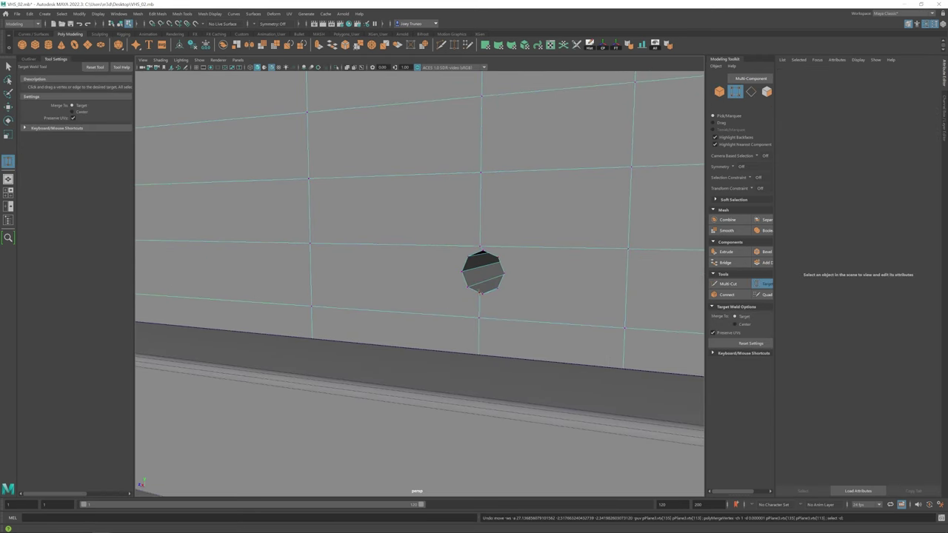
# Step: Cut new edges from the octagon hole's vertices to the neighbouring grid vertices with Multi-Cut
pyautogui.click(728, 284)
pyautogui.click(502, 280)
pyautogui.click(624, 327)
pyautogui.click(497, 258)
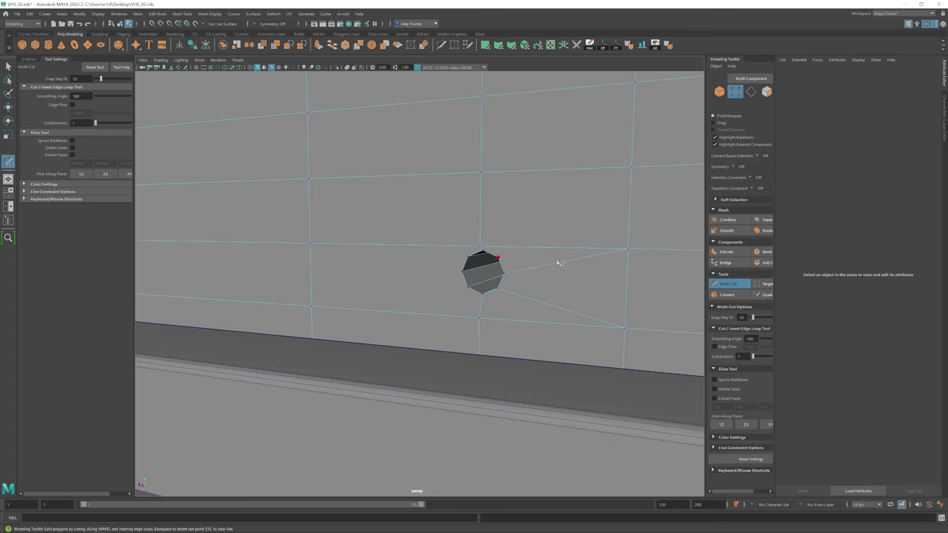
pyautogui.click(461, 271)
pyautogui.click(310, 243)
# Step: Return the plane to object mode, deselect it and view the whole panel
pyautogui.press('w')
pyautogui.scroll(-5, 348, 267)
pyautogui.scroll(3, 389, 222)
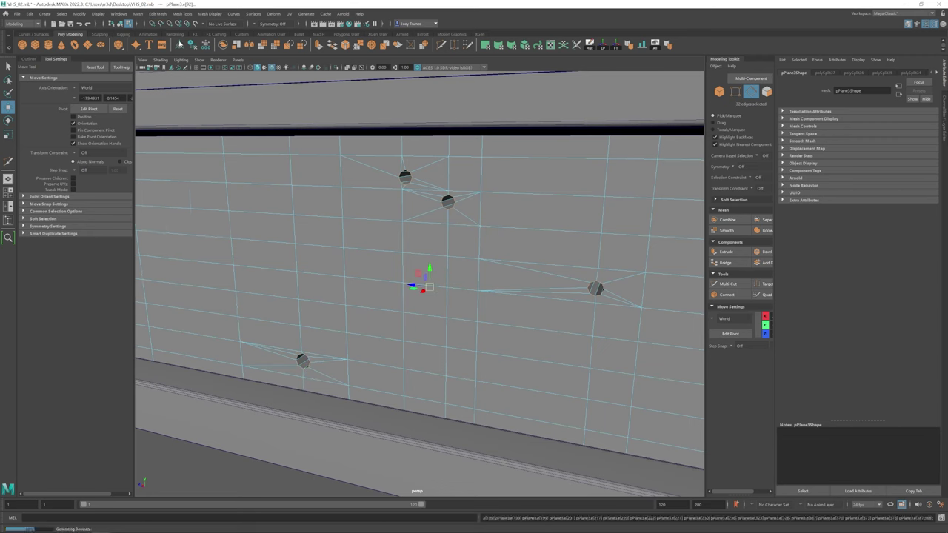
pyautogui.press('F8')
pyautogui.scroll(-5, 480, 229)
pyautogui.click(269, 91)
pyautogui.keyDown('alt'); pyautogui.moveTo(269, 91); pyautogui.dragTo(534, 317); pyautogui.keyUp('alt')
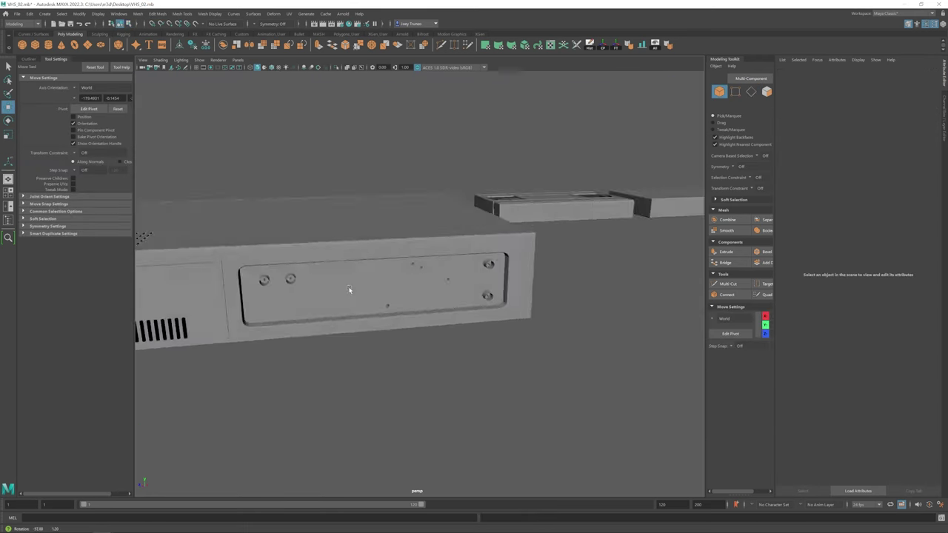
pyautogui.scroll(-4, 356, 291)
pyautogui.scroll(4, 330, 301)
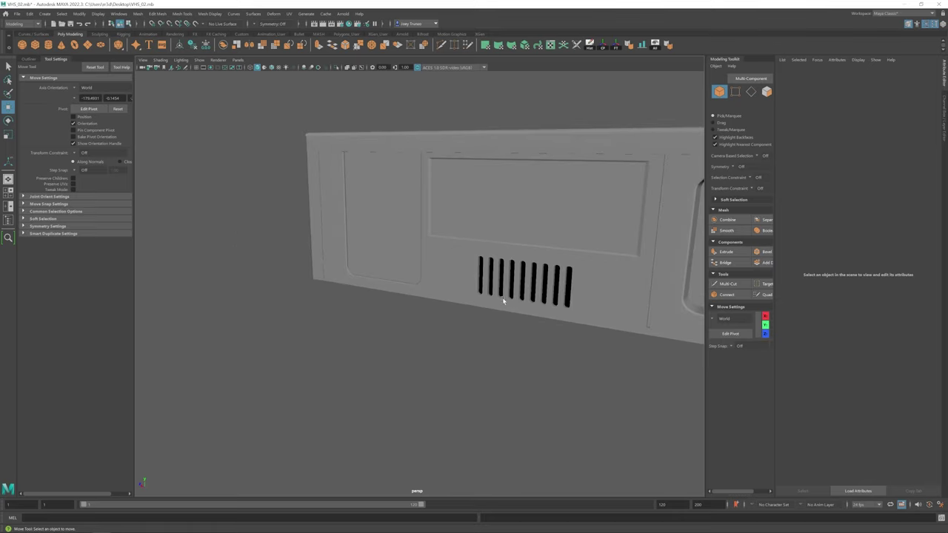
# Step: Select pCube39, enlarge it and move it onto the deck's front panel
pyautogui.click(436, 227)
pyautogui.keyDown('alt'); pyautogui.moveTo(435, 227); pyautogui.dragTo(519, 252); pyautogui.keyUp('alt')
pyautogui.click(382, 239)
pyautogui.scroll(2, 420, 245)
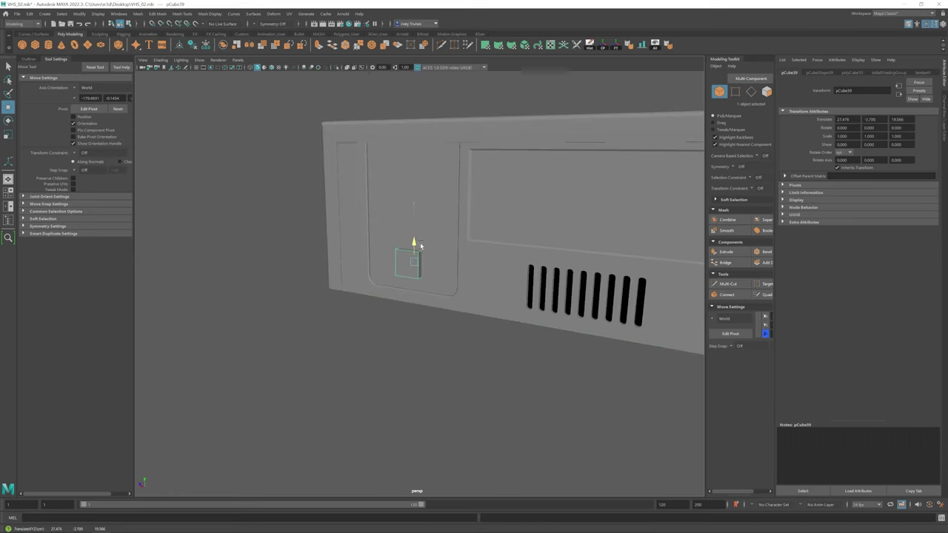
pyautogui.press('w')
pyautogui.keyDown('alt'); pyautogui.moveTo(415, 252); pyautogui.dragTo(460, 259); pyautogui.keyUp('alt')
pyautogui.scroll(3, 385, 303)
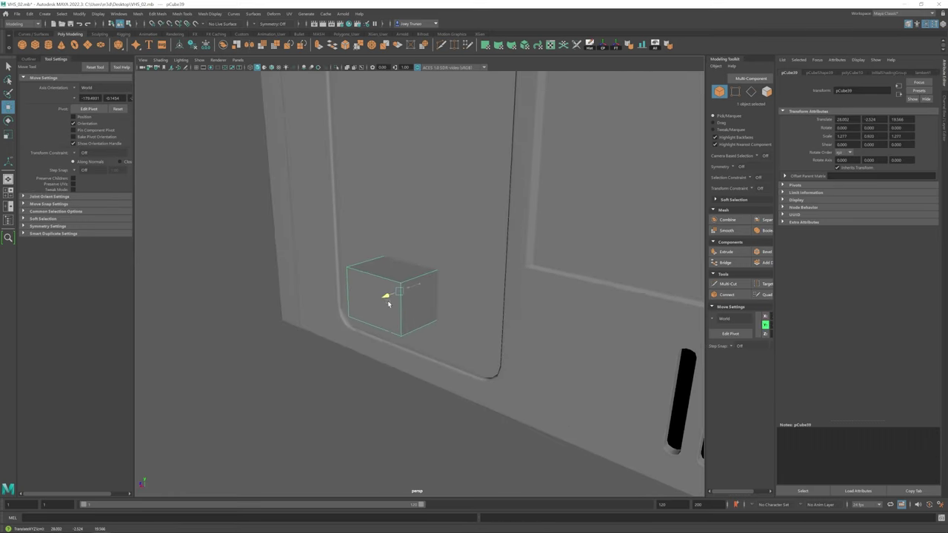
pyautogui.keyDown('alt'); pyautogui.moveTo(385, 303); pyautogui.dragTo(445, 288); pyautogui.keyUp('alt')
pyautogui.scroll(1, 366, 288)
pyautogui.scroll(-3, 366, 288)
pyautogui.press('f')
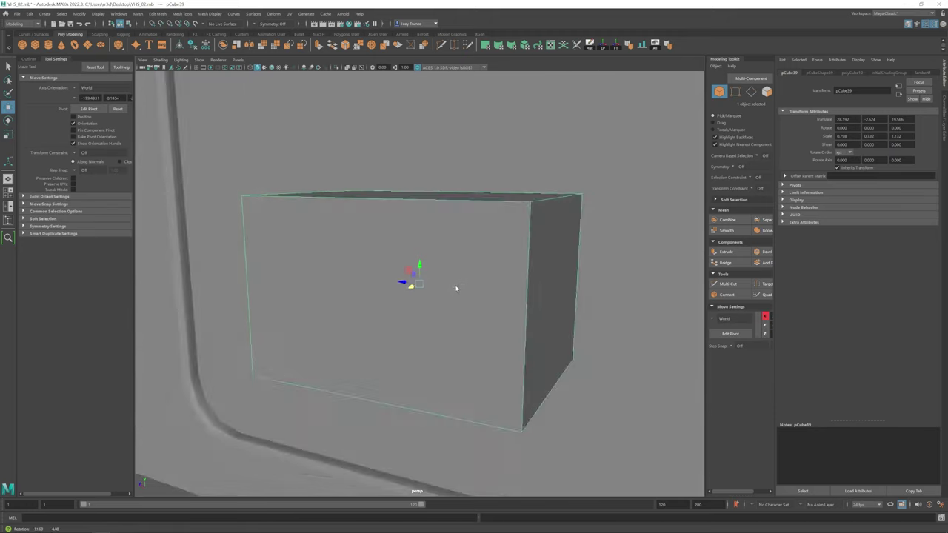
pyautogui.scroll(-3, 456, 288)
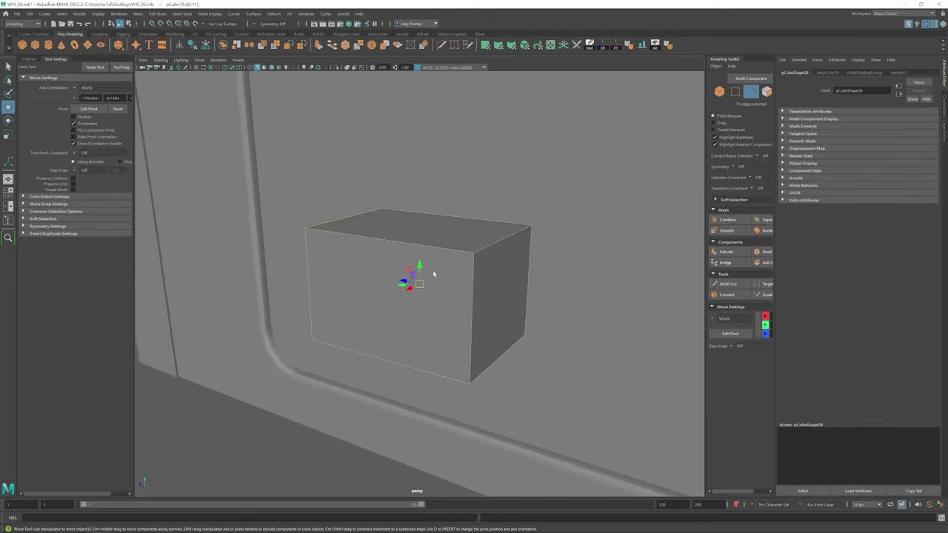
# Step: Bevel the cube's edges with a reduced Fraction
pyautogui.click(157, 13)
pyautogui.click(167, 39)
pyautogui.moveTo(892, 134); pyautogui.dragTo(868, 133)
pyautogui.scroll(-3, 203, 244)
pyautogui.keyDown('alt'); pyautogui.moveTo(202, 243); pyautogui.dragTo(527, 348); pyautogui.keyUp('alt')
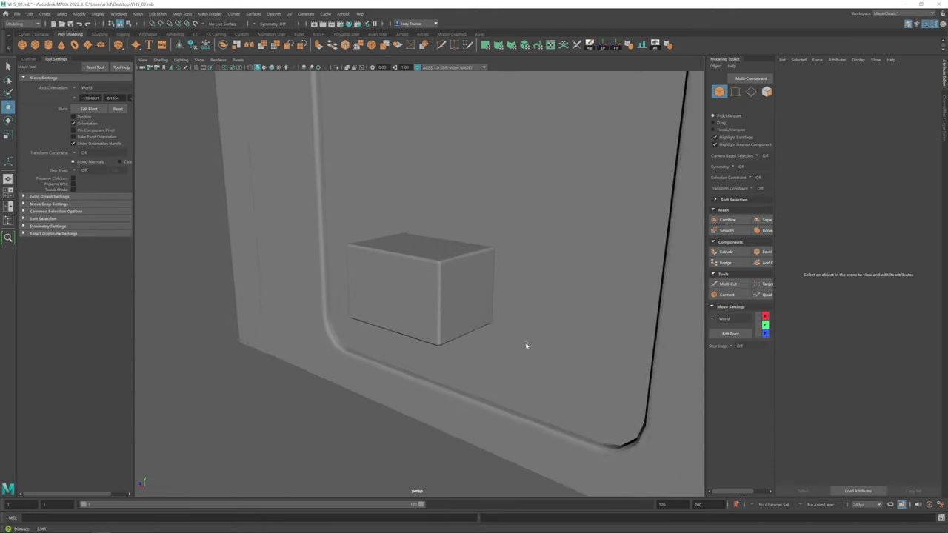
# Step: Extrude the cube's front face, shrink it into an inset and shift it upward
pyautogui.click(370, 292)
pyautogui.hotkey('ctrl', 'e')
pyautogui.press('r')
pyautogui.moveTo(384, 278); pyautogui.dragTo(384, 290)
pyautogui.press('w')
pyautogui.moveTo(384, 275); pyautogui.dragTo(422, 266)
# Step: Return to object mode, center the cube's pivot and bevel its edges again
pyautogui.press('F8')
pyautogui.click(158, 13)
pyautogui.click(178, 173)
pyautogui.press('w')
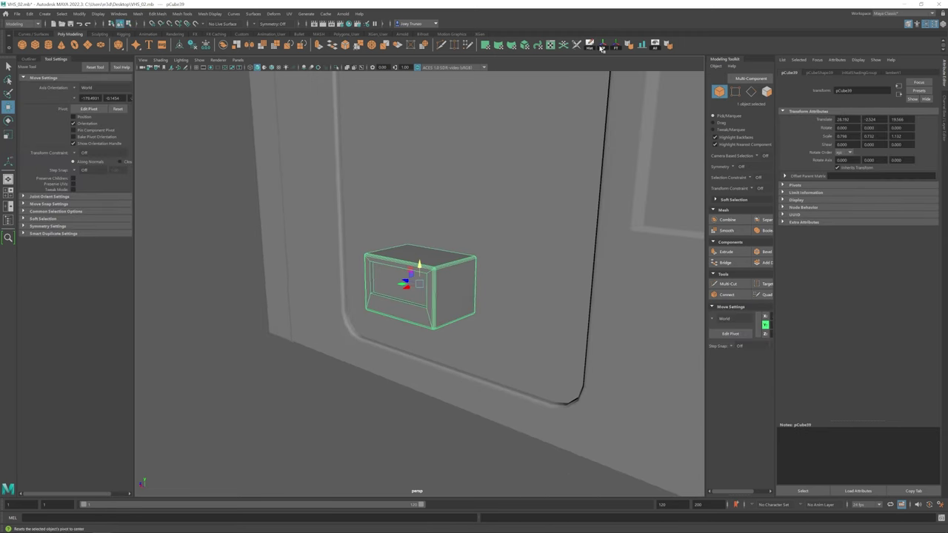
pyautogui.scroll(5, 317, 233)
pyautogui.keyDown('alt'); pyautogui.moveTo(318, 232); pyautogui.dragTo(349, 275); pyautogui.keyUp('alt')
pyautogui.hotkey('ctrl', 'b')
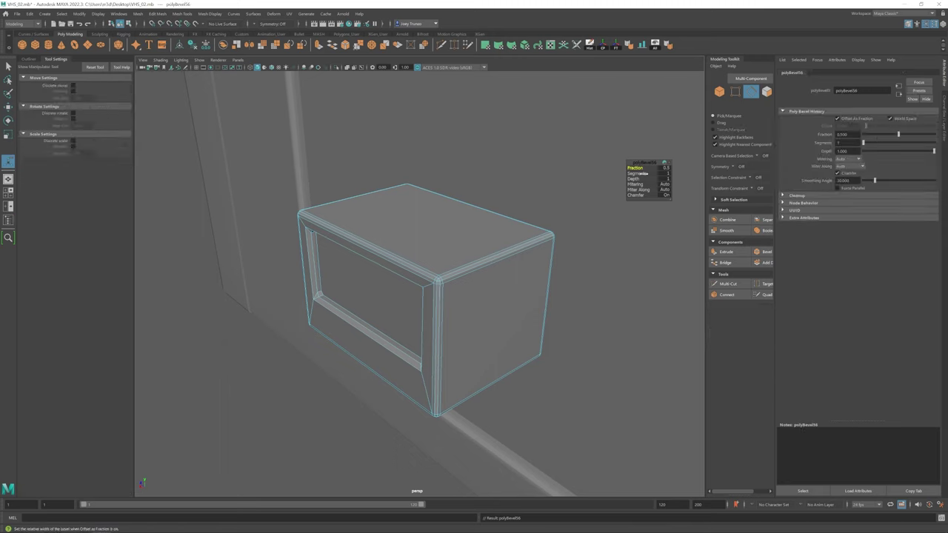
pyautogui.press('w')
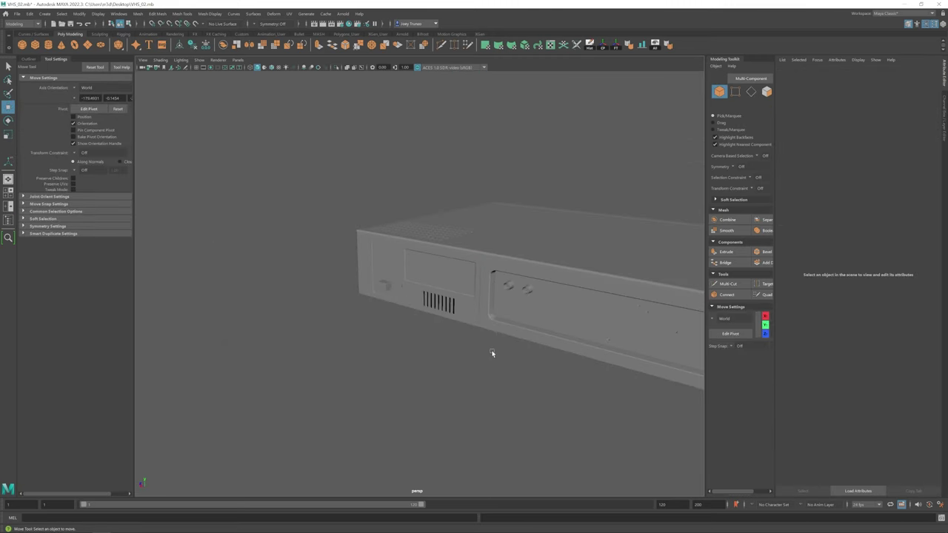
# Step: Select tape VHS_06 and frame it for moving and rotating
pyautogui.scroll(-3, 493, 348)
pyautogui.keyDown('alt'); pyautogui.moveTo(508, 372); pyautogui.dragTo(310, 303); pyautogui.keyUp('alt')
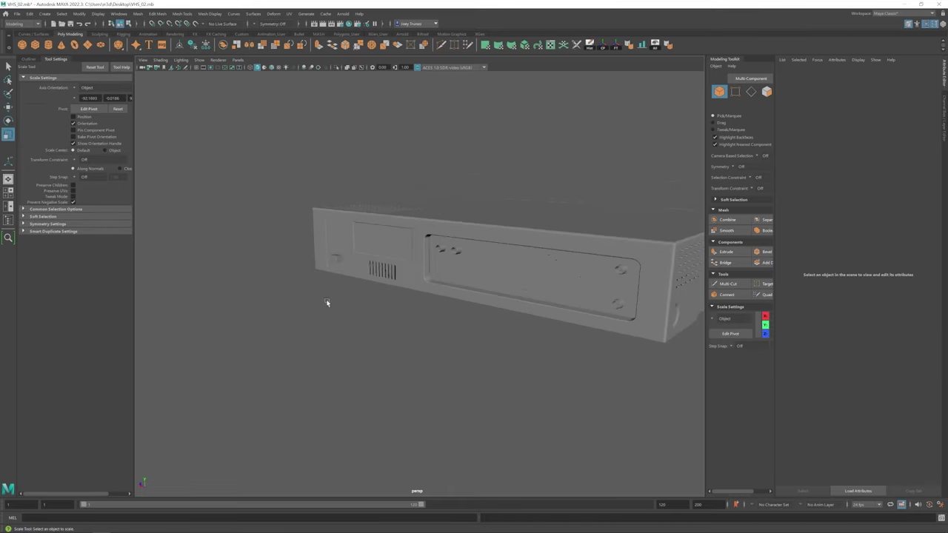
pyautogui.scroll(-3, 328, 302)
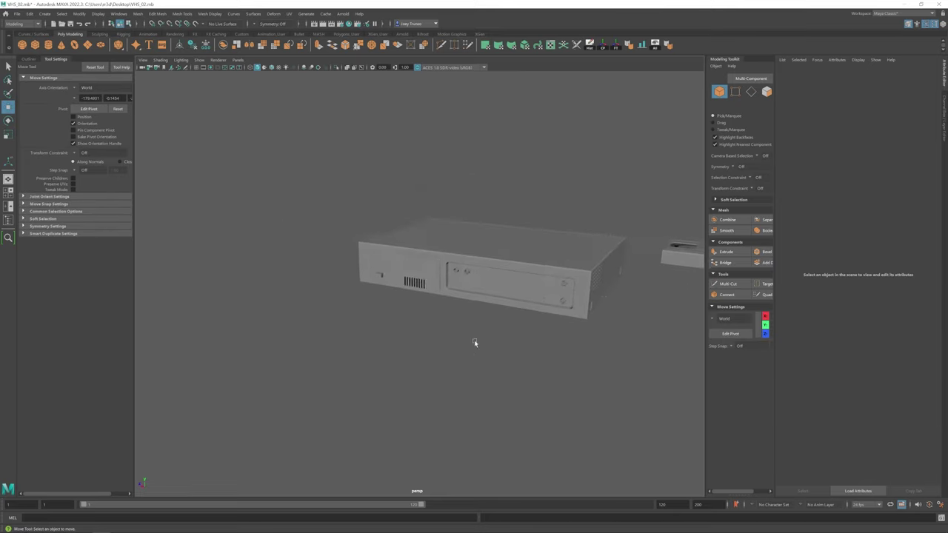
pyautogui.keyDown('alt'); pyautogui.moveTo(474, 343); pyautogui.dragTo(310, 311); pyautogui.keyUp('alt')
pyautogui.keyDown('alt'); pyautogui.moveTo(311, 311); pyautogui.dragTo(259, 321, button='right'); pyautogui.keyUp('alt')
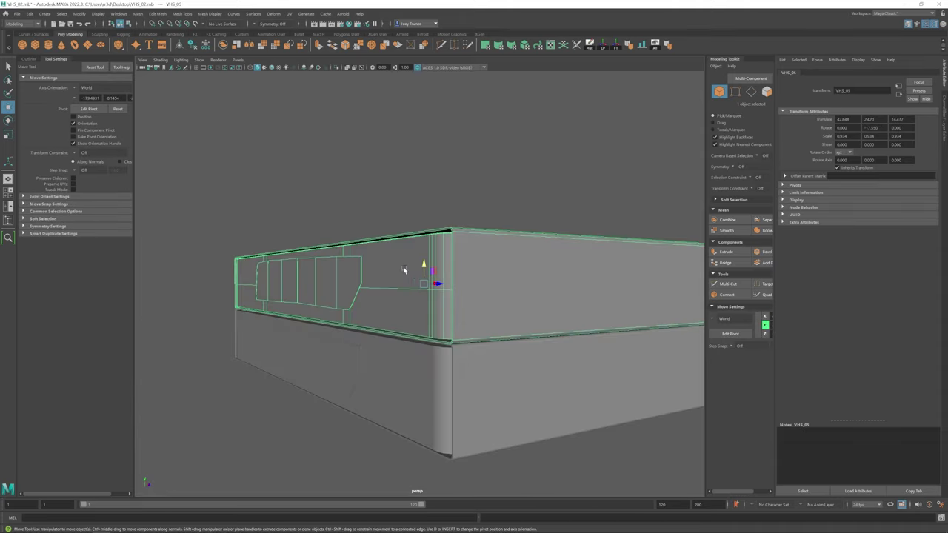
pyautogui.press('e')
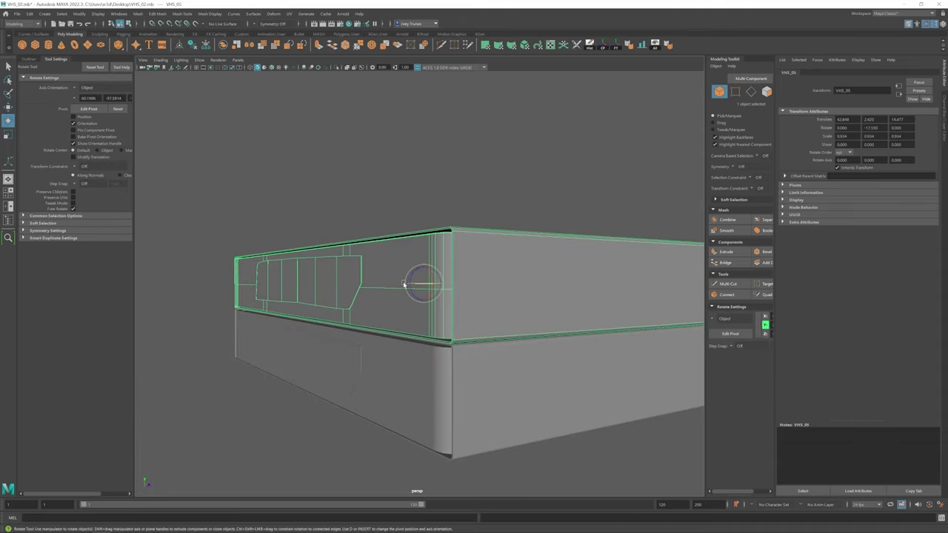
pyautogui.press('w')
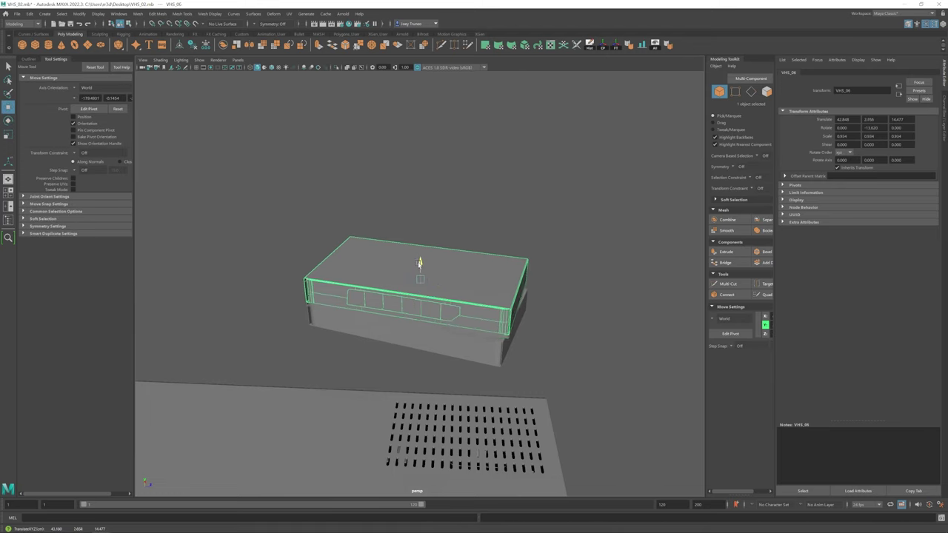
pyautogui.press('f')
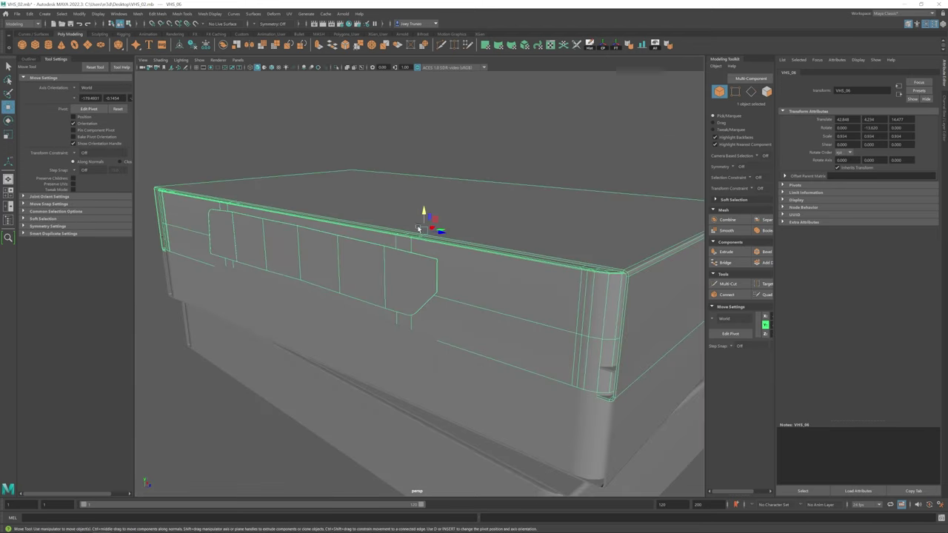
pyautogui.keyDown('alt'); pyautogui.moveTo(423, 194); pyautogui.dragTo(424, 224); pyautogui.keyUp('alt')
pyautogui.scroll(-10, 438, 271)
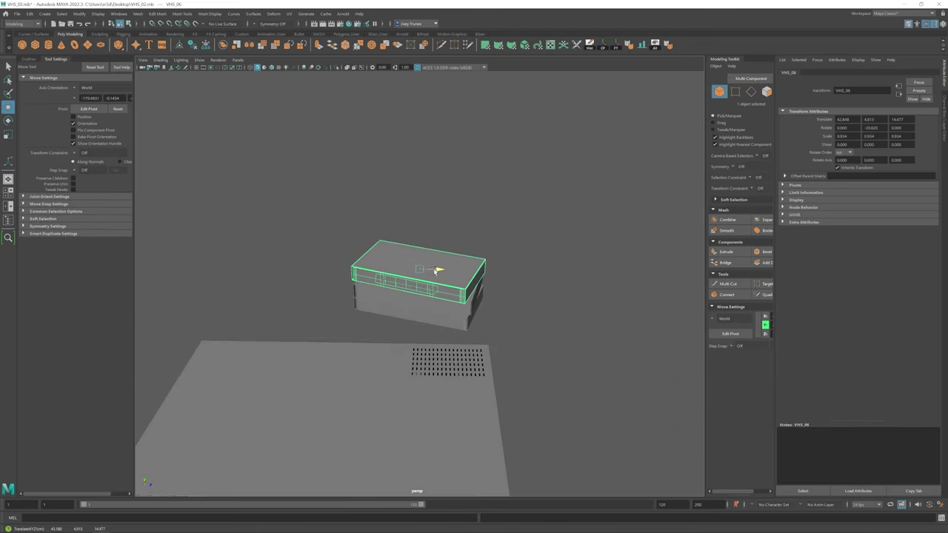
pyautogui.keyDown('alt'); pyautogui.moveTo(326, 294); pyautogui.dragTo(297, 318); pyautogui.keyUp('alt')
# Step: Select VHS_07, then VHS_03, and raise VHS_03 slightly
pyautogui.click(235, 369)
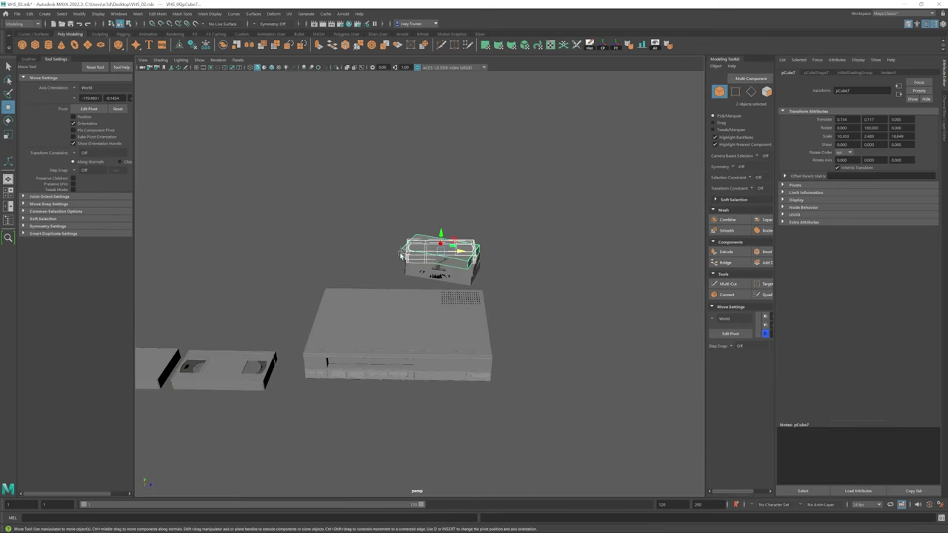
pyautogui.click(401, 256)
pyautogui.press('f')
pyautogui.keyDown('alt'); pyautogui.moveTo(445, 194); pyautogui.dragTo(404, 326); pyautogui.keyUp('alt')
pyautogui.scroll(-8, 434, 321)
pyautogui.click(444, 270)
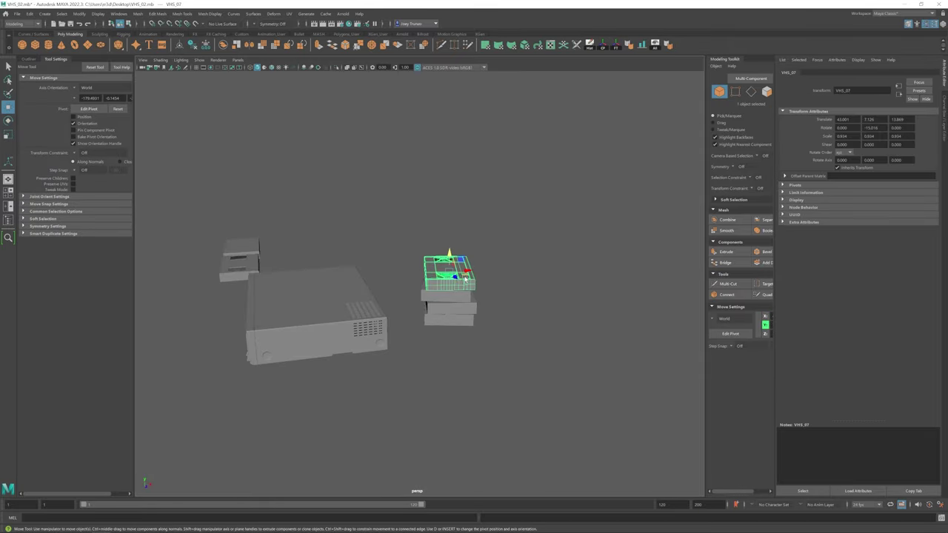
pyautogui.keyDown('alt'); pyautogui.moveTo(465, 277); pyautogui.dragTo(220, 330); pyautogui.keyUp('alt')
pyautogui.click(285, 354)
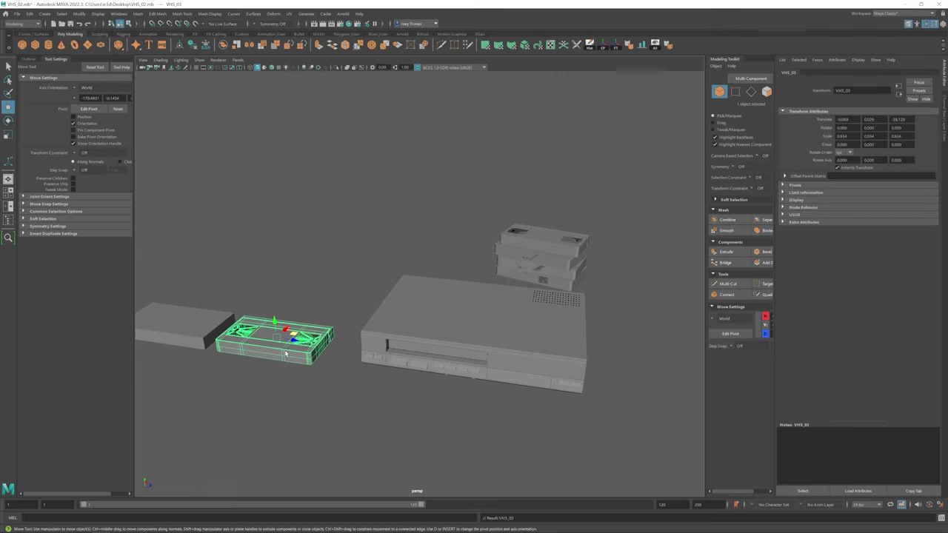
pyautogui.press('f')
pyautogui.moveTo(422, 275); pyautogui.dragTo(400, 338)
# Step: Check the tape lying on the deck, then switch to the Rotate tool
pyautogui.click(387, 306)
pyautogui.click(482, 254)
pyautogui.scroll(-5, 380, 325)
pyautogui.click(380, 324)
pyautogui.click(422, 270)
pyautogui.click(368, 318)
pyautogui.scroll(-3, 368, 317)
pyautogui.press('e')
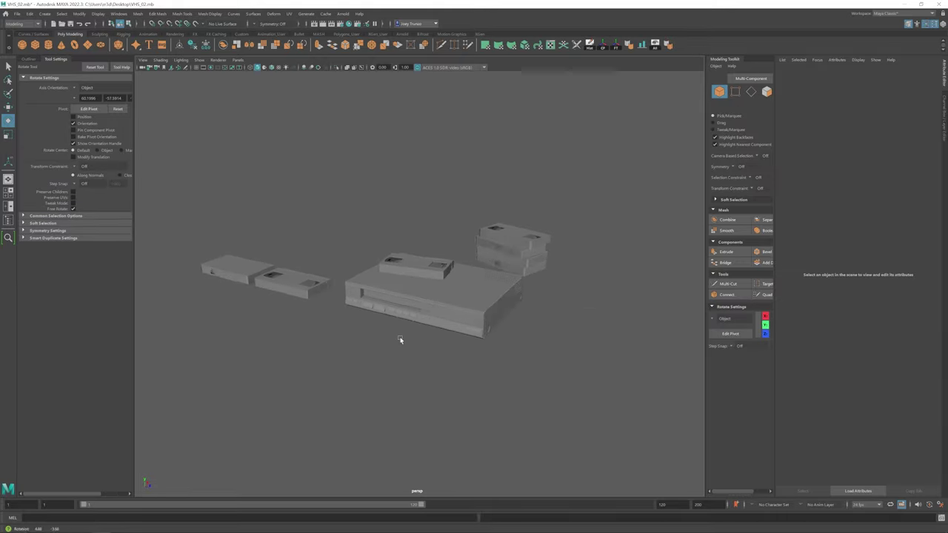
pyautogui.scroll(4, 412, 350)
pyautogui.scroll(-2, 395, 330)
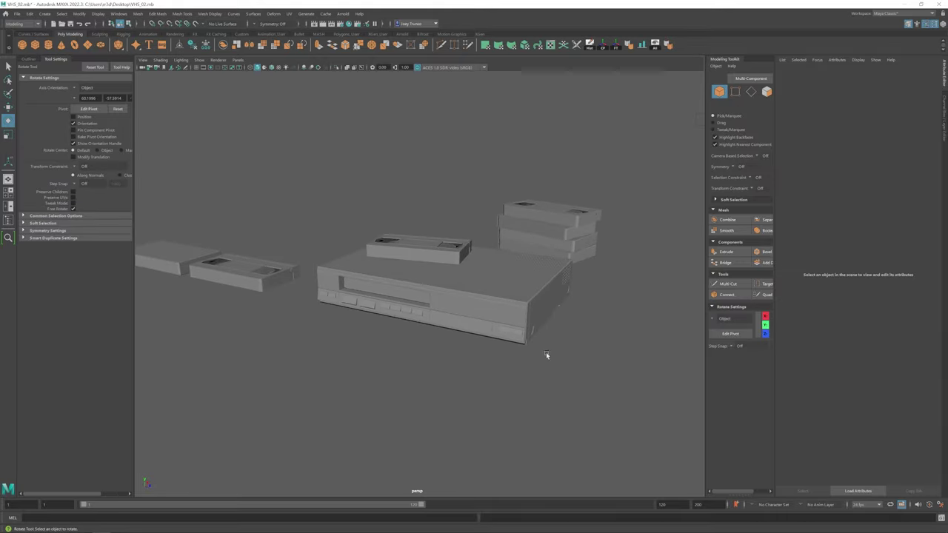
pyautogui.keyDown('alt'); pyautogui.moveTo(546, 354); pyautogui.dragTo(296, 287); pyautogui.keyUp('alt')
# Step: Select VHS_04–VHS_07 in the Outliner and rotate the stack around its vertical axis
pyautogui.click(444, 263)
pyautogui.click(29, 58)
pyautogui.keyDown('shift'); pyautogui.click(46, 298); pyautogui.keyUp('shift')
pyautogui.press('w')
pyautogui.press('e')
pyautogui.moveTo(297, 288)
pyautogui.mouseDown()
pyautogui.moveTo(288, 290)
pyautogui.moveTo(334, 296)
pyautogui.moveTo(352, 322)
pyautogui.moveTo(320, 329)
pyautogui.moveTo(296, 297)
pyautogui.mouseUp()
pyautogui.click(319, 329)
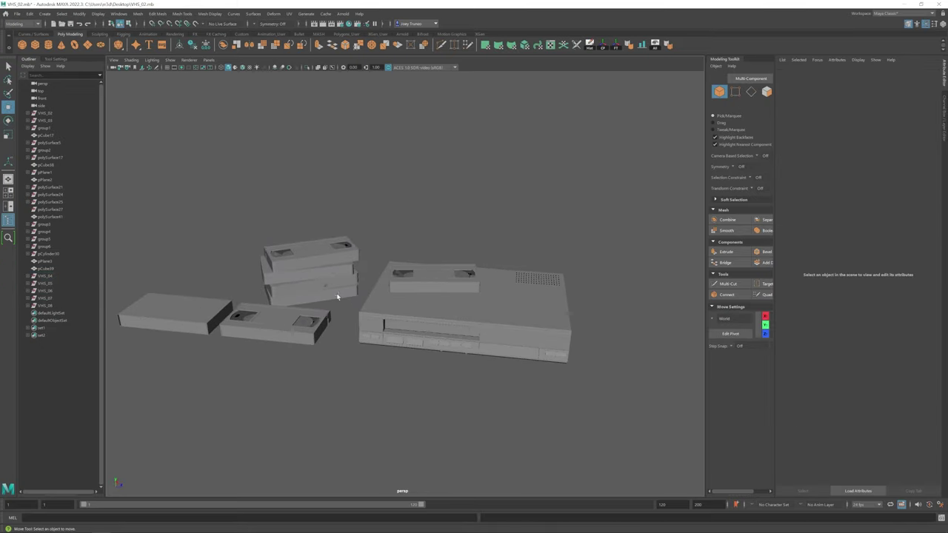
# Step: Hide the left loose tape in front of the deck with Ctrl+H
pyautogui.click(296, 292)
pyautogui.press('e')
pyautogui.scroll(-3, 296, 296)
pyautogui.click(311, 370)
pyautogui.keyDown('alt'); pyautogui.moveTo(311, 370); pyautogui.dragTo(308, 293); pyautogui.keyUp('alt')
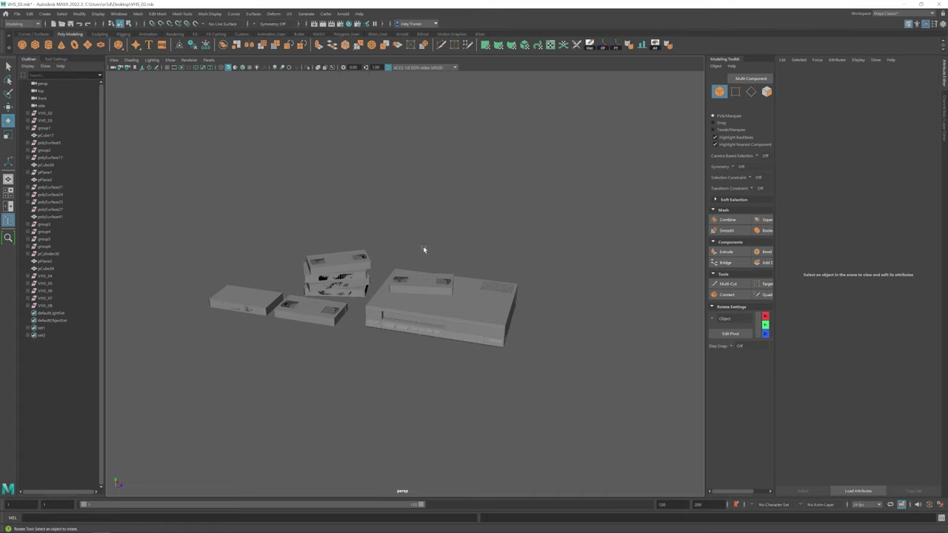
pyautogui.keyDown('alt'); pyautogui.moveTo(423, 250); pyautogui.dragTo(414, 326); pyautogui.keyUp('alt')
pyautogui.click(229, 273)
pyautogui.hotkey('ctrl', 'h')
# Step: Select VHS_04 through VHS_08 in the Outliner and frame them in the four-view layout
pyautogui.click(44, 276)
pyautogui.keyDown('shift'); pyautogui.click(45, 305); pyautogui.keyUp('shift')
pyautogui.press('w')
pyautogui.click(459, 400)
pyautogui.keyDown('alt'); pyautogui.moveTo(459, 399); pyautogui.dragTo(267, 219); pyautogui.keyUp('alt')
pyautogui.press('space')
pyautogui.press('f')
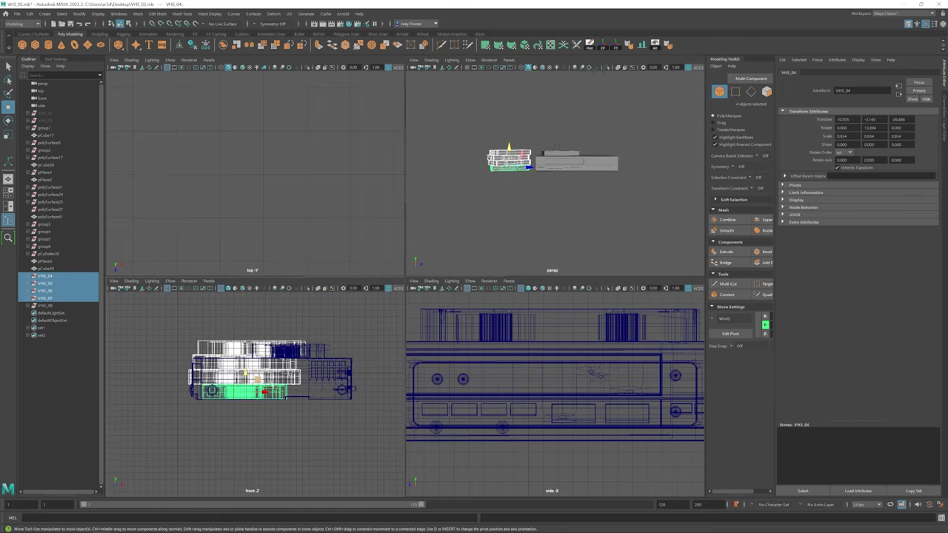
pyautogui.press('space')
# Step: Orbit close to the deck and inspect the edge loop around the tape slot
pyautogui.click(350, 200)
pyautogui.keyDown('alt'); pyautogui.moveTo(350, 200); pyautogui.dragTo(596, 376); pyautogui.keyUp('alt')
pyautogui.keyDown('alt'); pyautogui.moveTo(595, 375); pyautogui.dragTo(615, 370, button='right'); pyautogui.keyUp('alt')
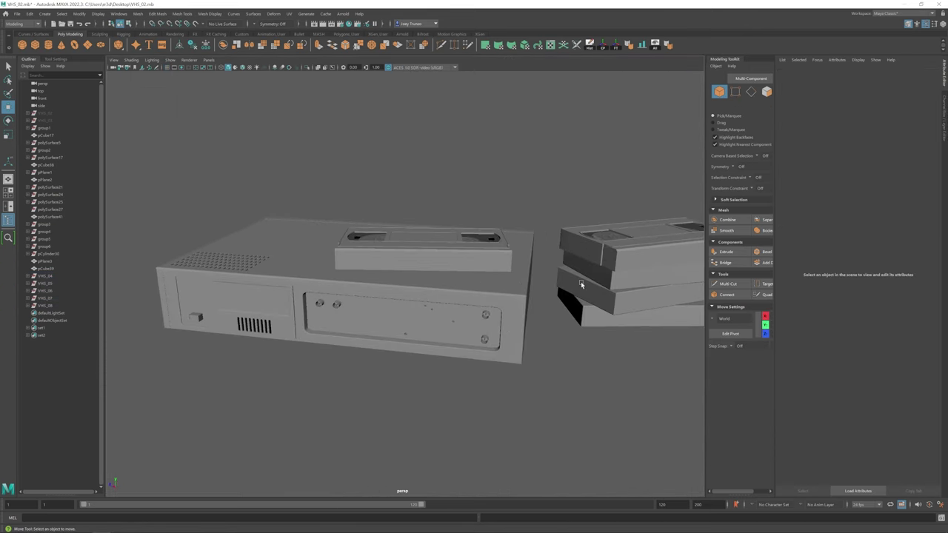
pyautogui.keyDown('alt'); pyautogui.moveTo(615, 370); pyautogui.dragTo(388, 324); pyautogui.keyUp('alt')
pyautogui.scroll(4, 388, 324)
pyautogui.doubleClick(392, 285)
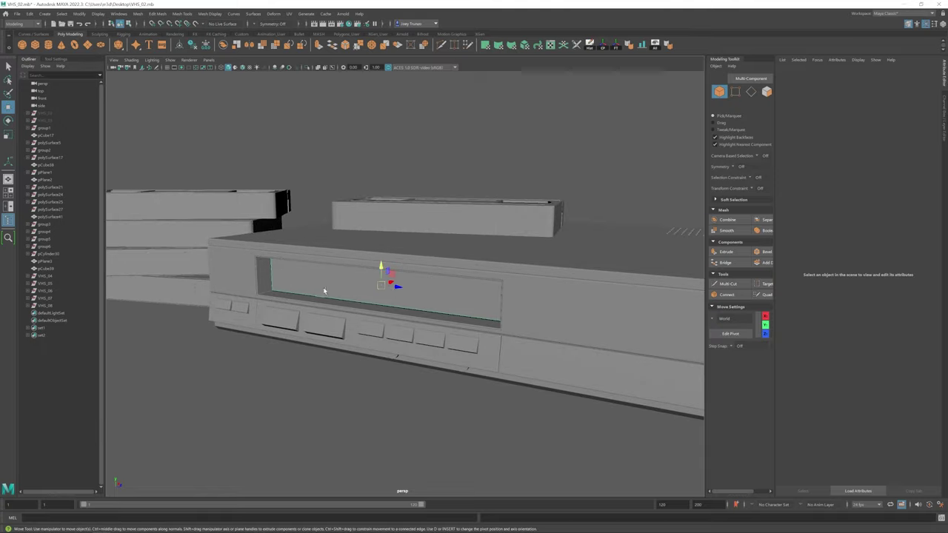
pyautogui.scroll(-6, 343, 279)
pyautogui.click(364, 226)
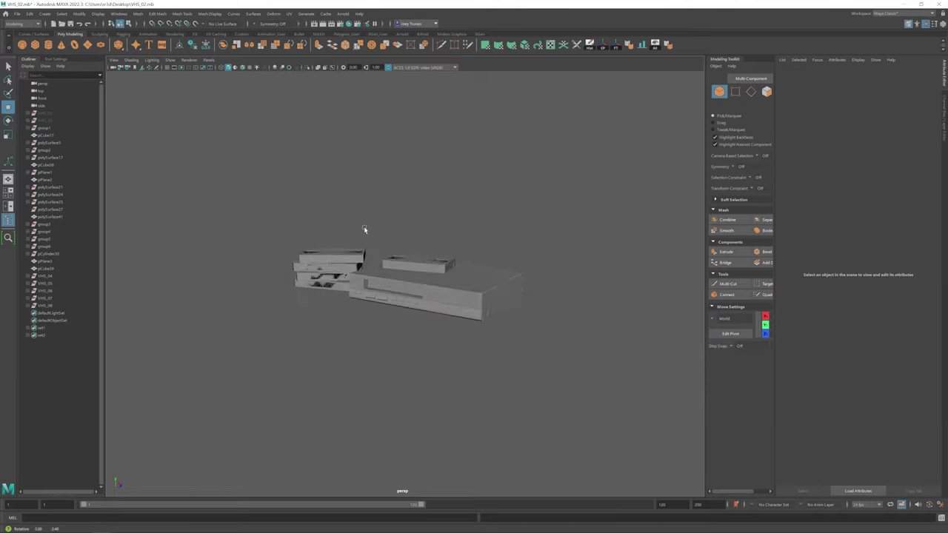
pyautogui.keyDown('alt'); pyautogui.moveTo(364, 225); pyautogui.dragTo(508, 320); pyautogui.keyUp('alt')
pyautogui.scroll(2, 463, 275)
# Step: Create a new polygon cylinder at the deck and lower its top vertices
pyautogui.click(48, 45)
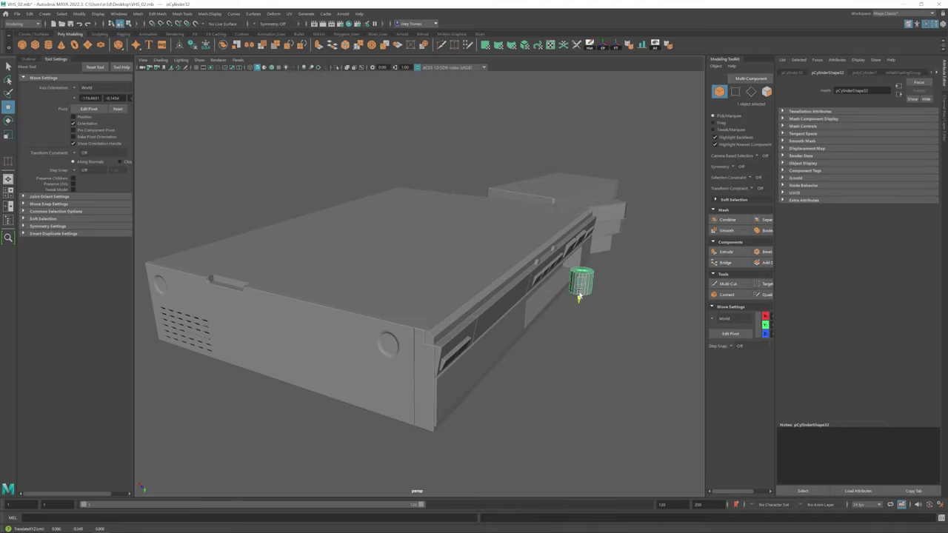
pyautogui.press('f')
pyautogui.scroll(-5, 493, 269)
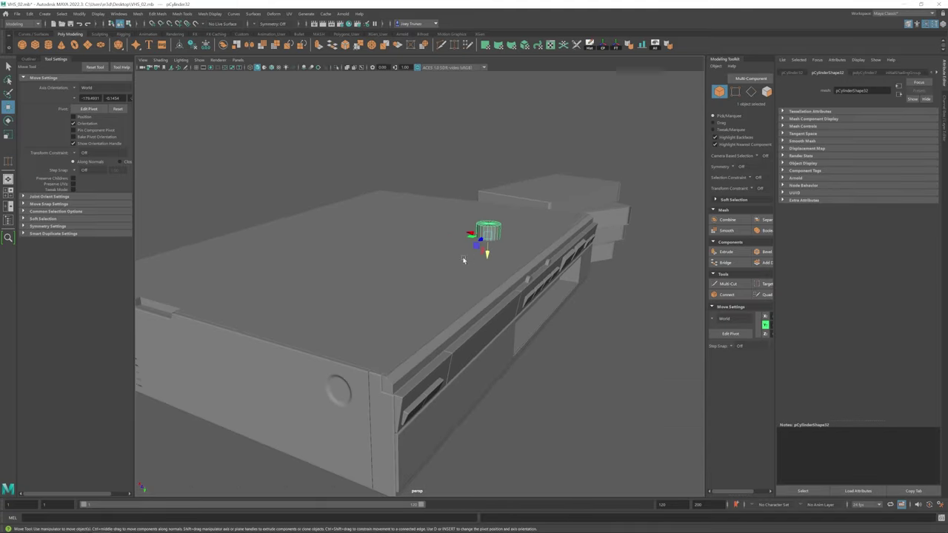
pyautogui.keyDown('alt'); pyautogui.moveTo(482, 260); pyautogui.dragTo(514, 266); pyautogui.keyUp('alt')
pyautogui.press('F9')
pyautogui.moveTo(407, 230); pyautogui.dragTo(415, 256)
pyautogui.moveTo(402, 248); pyautogui.dragTo(323, 201, button='right')
pyautogui.keyDown('alt'); pyautogui.moveTo(335, 236); pyautogui.dragTo(419, 267); pyautogui.keyUp('alt')
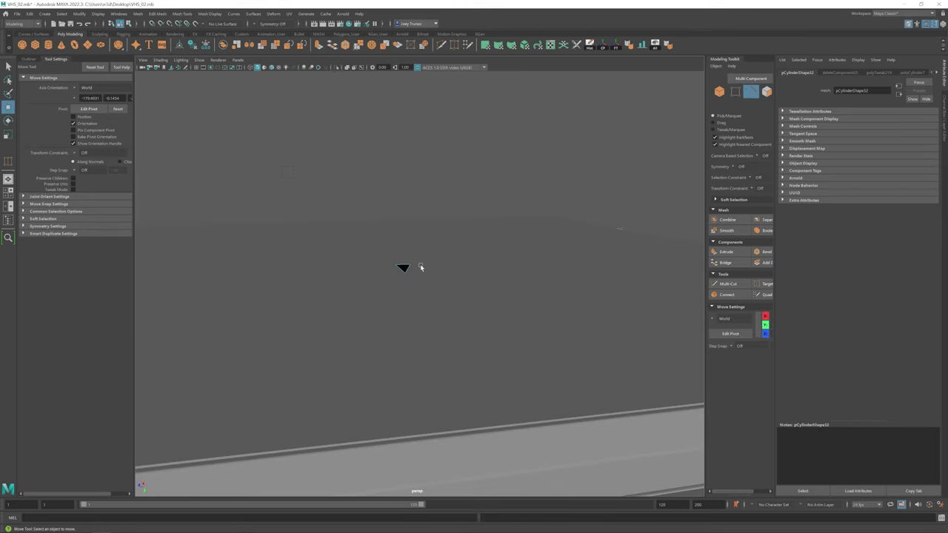
# Step: Scale the cylinder's top edge loop inward, extrude it again and bevel the 40 top edges
pyautogui.press('F10')
pyautogui.moveTo(428, 265); pyautogui.dragTo(436, 274, button='right')
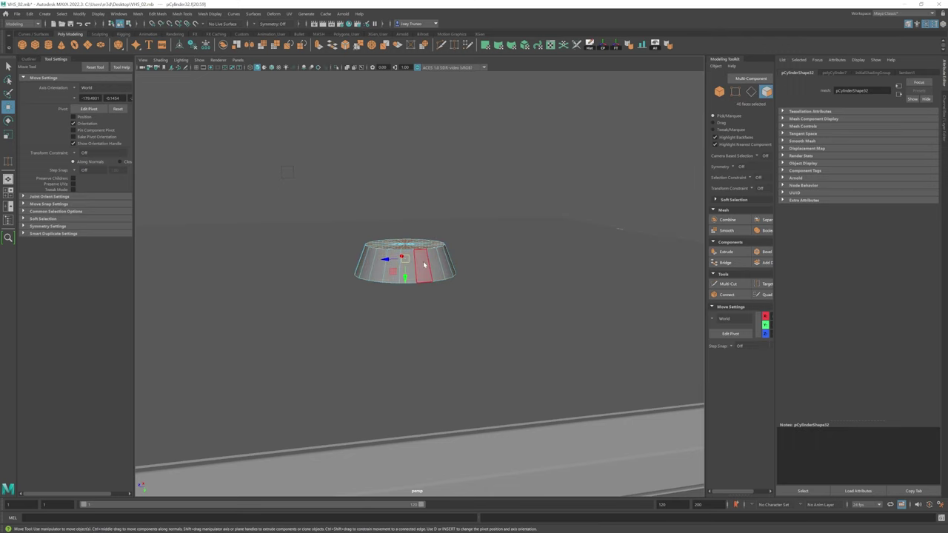
pyautogui.press('r')
pyautogui.moveTo(405, 244); pyautogui.dragTo(401, 266)
pyautogui.hotkey('ctrl', 'e')
pyautogui.press('r')
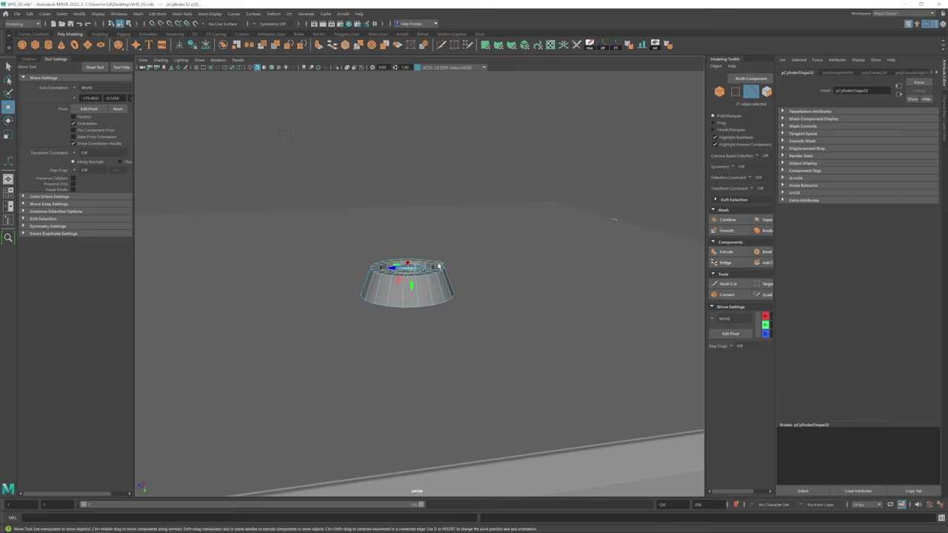
pyautogui.click(161, 14)
pyautogui.click(165, 41)
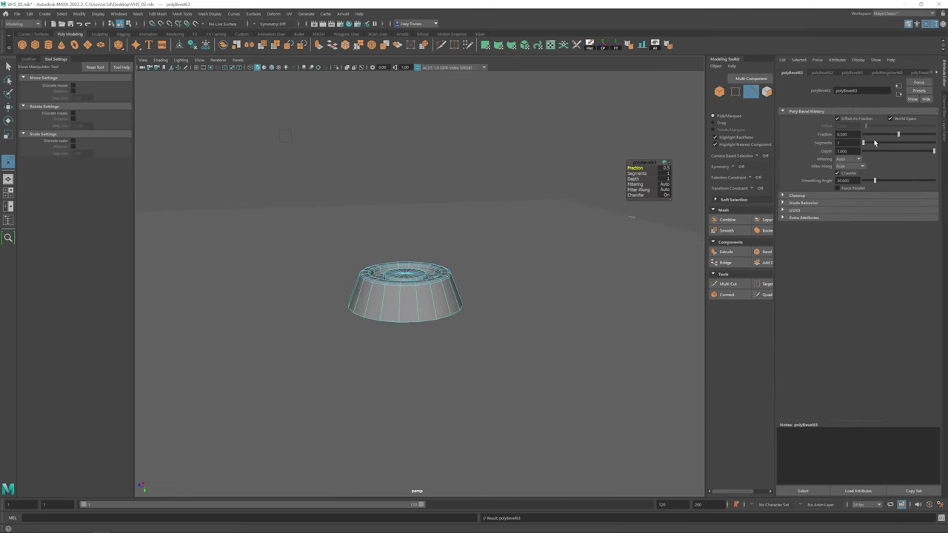
# Step: Bevel the small cylinder knob's top edge loop with Edit Mesh > Bevel
pyautogui.click(495, 288)
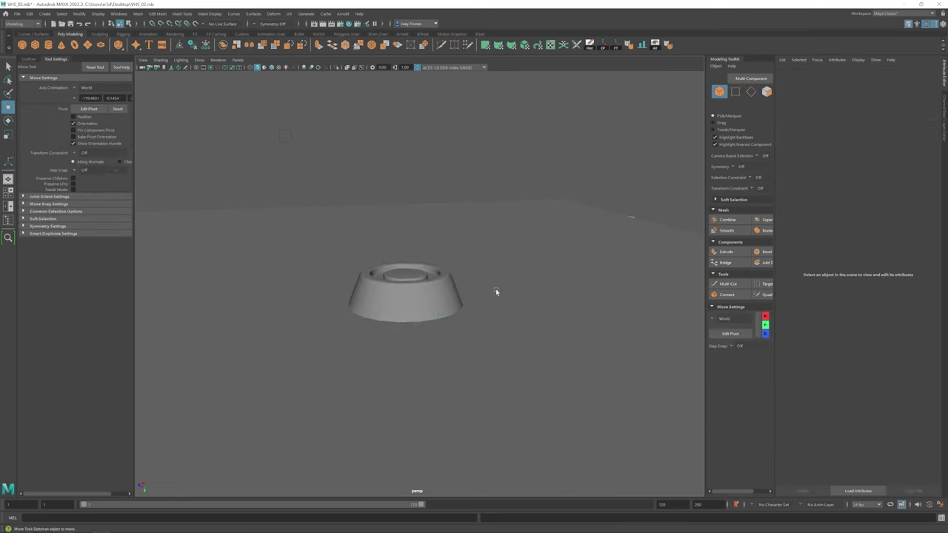
pyautogui.scroll(-5, 525, 380)
pyautogui.click(441, 286)
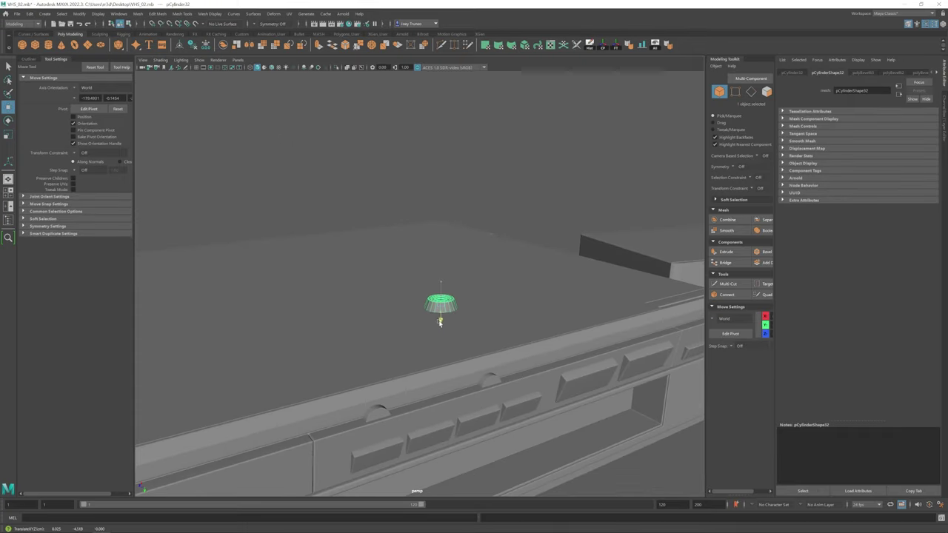
pyautogui.press('f')
pyautogui.press('F10')
pyautogui.doubleClick(438, 262)
pyautogui.scroll(2, 439, 258)
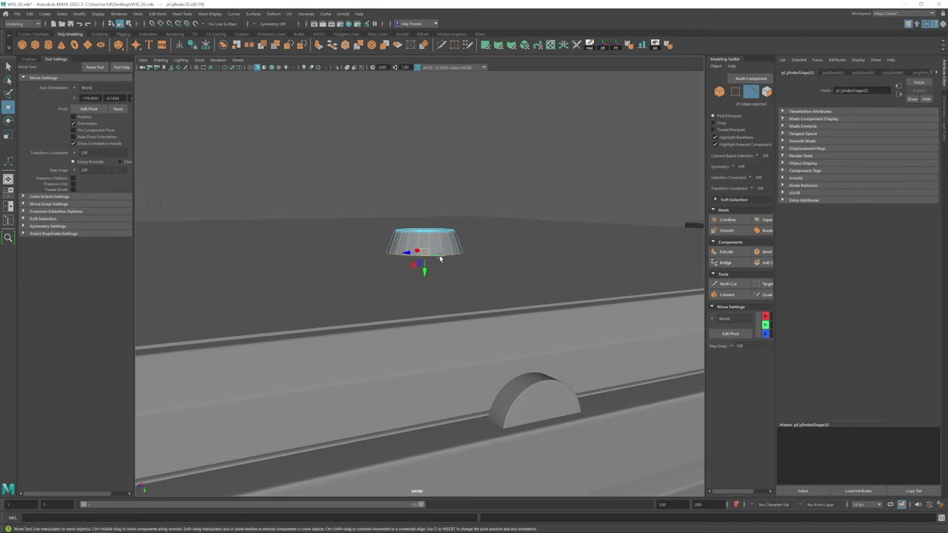
pyautogui.hotkey('ctrl', 'b')
pyautogui.hotkey('ctrl', 'z')
pyautogui.click(157, 13)
pyautogui.click(185, 42)
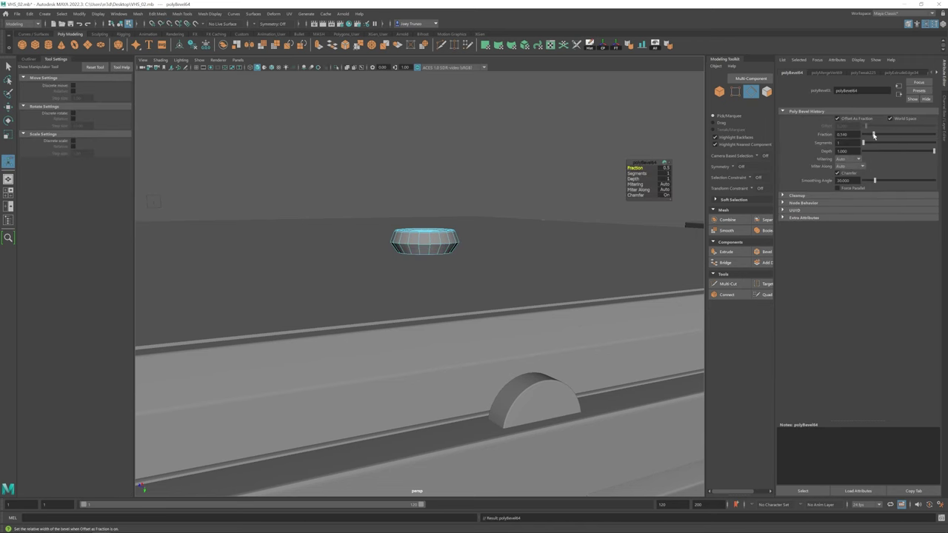
# Step: Select the bevelled knob cylinder and bring the VCR's front into view
pyautogui.press('w')
pyautogui.scroll(-3, 433, 263)
pyautogui.keyDown('alt'); pyautogui.moveTo(540, 288); pyautogui.dragTo(419, 296); pyautogui.keyUp('alt')
pyautogui.click(416, 280)
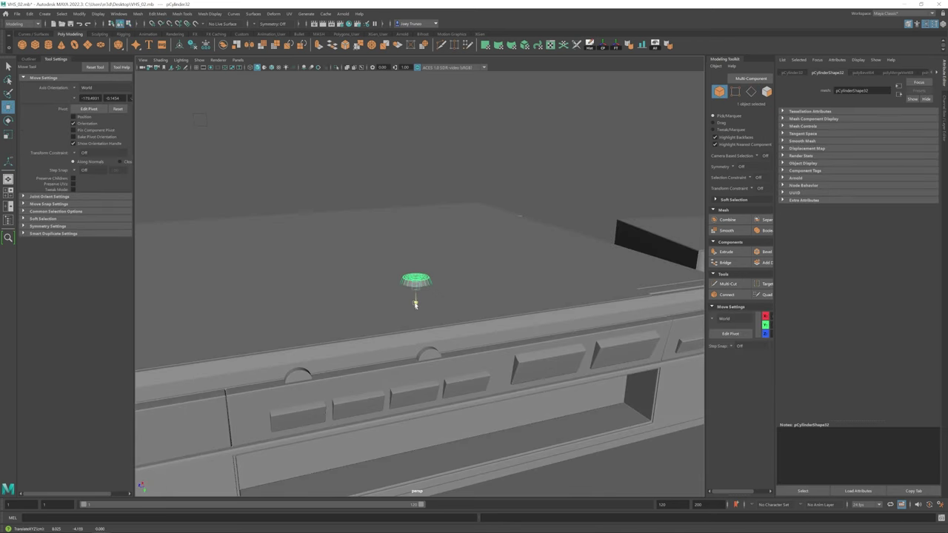
pyautogui.scroll(-5, 416, 300)
pyautogui.press('r')
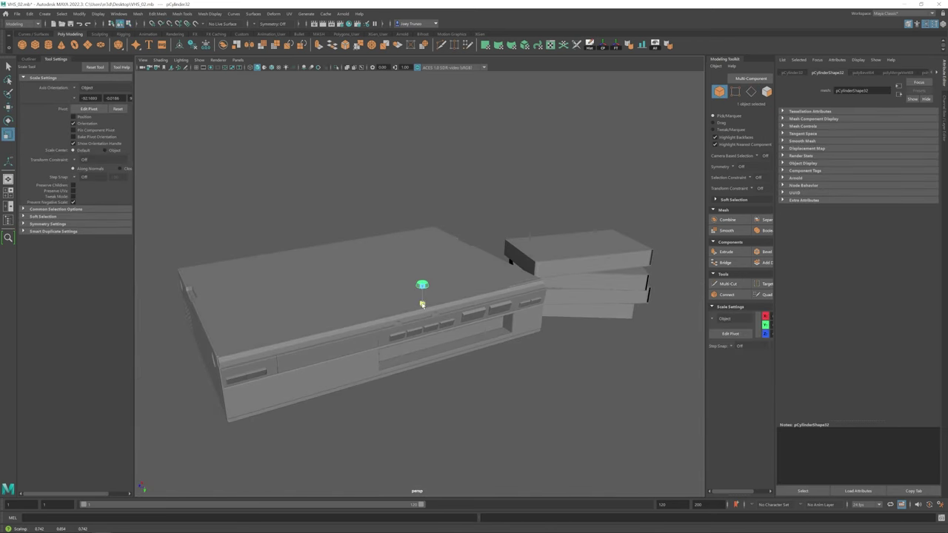
pyautogui.press('w')
pyautogui.scroll(2, 423, 304)
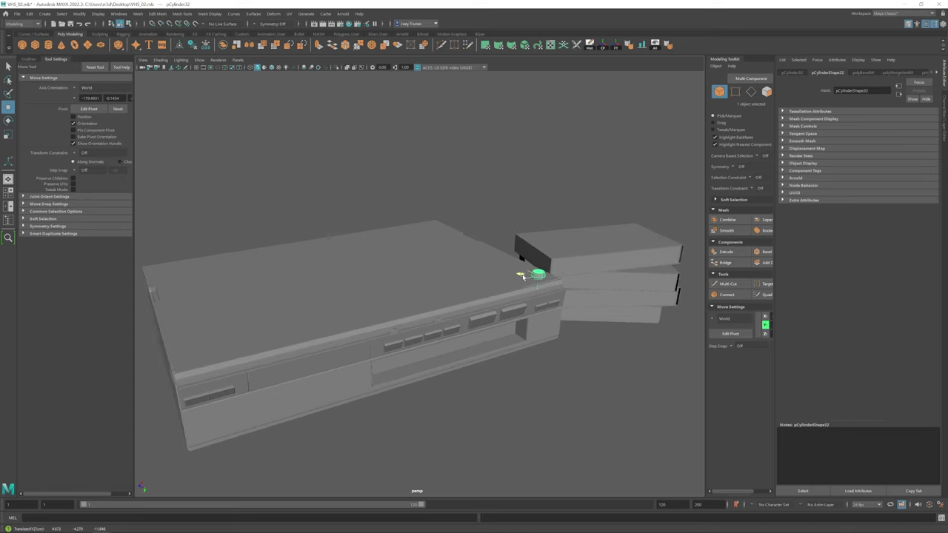
pyautogui.press('f')
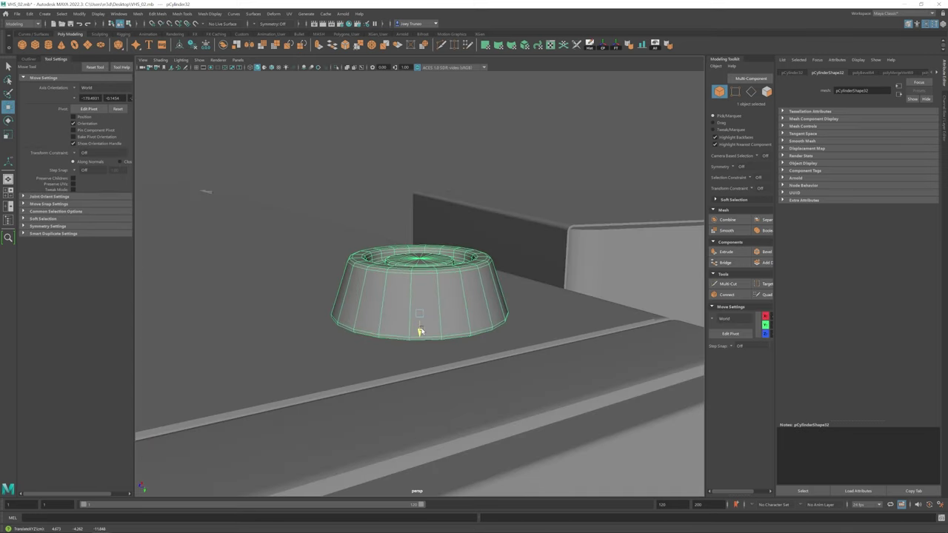
pyautogui.scroll(-3, 419, 333)
pyautogui.keyDown('alt'); pyautogui.moveTo(419, 333); pyautogui.dragTo(444, 334); pyautogui.keyUp('alt')
pyautogui.keyDown('alt'); pyautogui.moveTo(445, 334); pyautogui.dragTo(424, 310, button='right'); pyautogui.keyUp('alt')
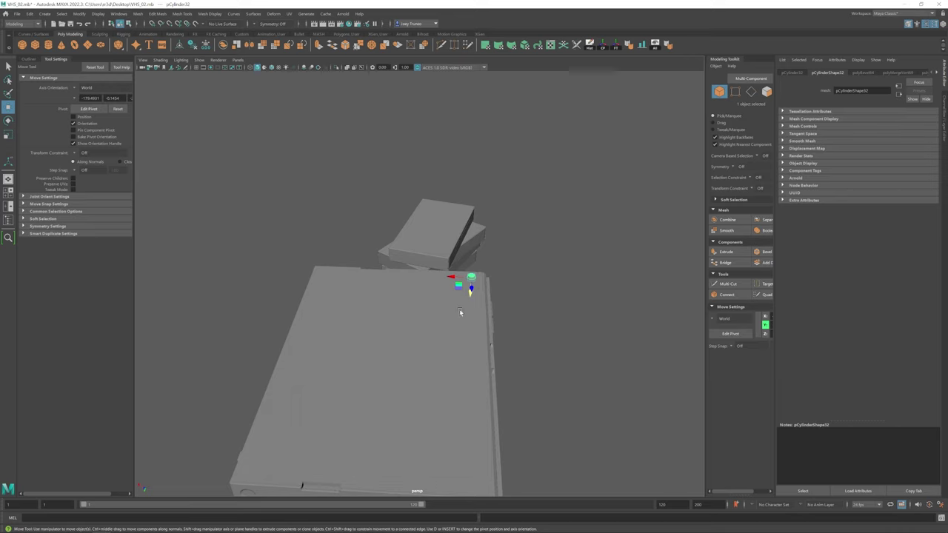
pyautogui.keyDown('alt'); pyautogui.moveTo(459, 309); pyautogui.dragTo(450, 291); pyautogui.keyUp('alt')
pyautogui.keyDown('alt'); pyautogui.moveTo(213, 300); pyautogui.dragTo(430, 322); pyautogui.keyUp('alt')
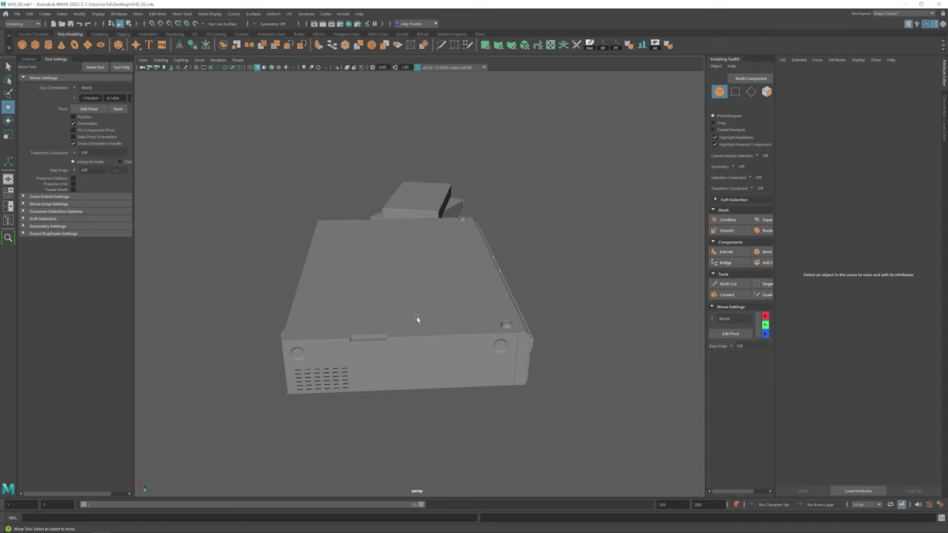
# Step: Bevel the edges of the second small knob cylinder
pyautogui.click(503, 327)
pyautogui.press('f')
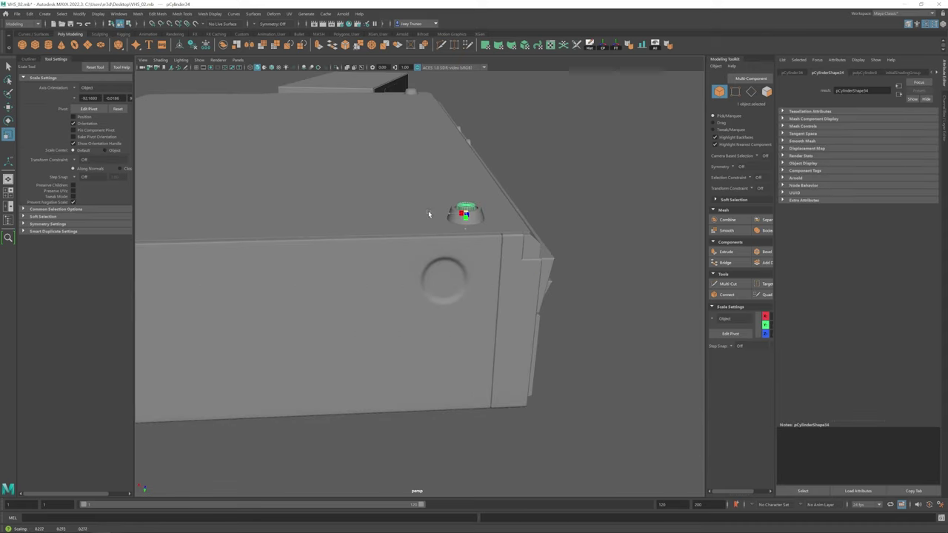
pyautogui.keyDown('alt'); pyautogui.moveTo(452, 222); pyautogui.dragTo(519, 244); pyautogui.keyUp('alt')
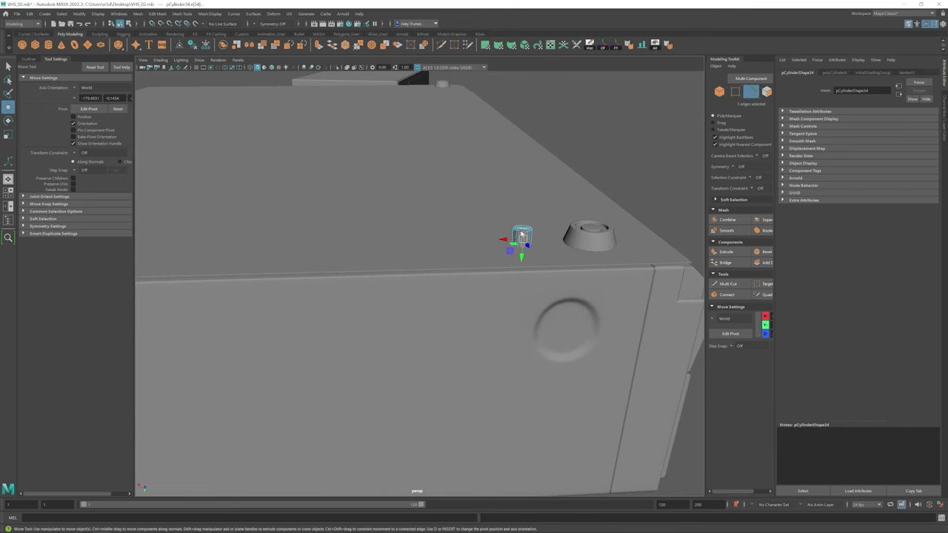
pyautogui.click(157, 13)
pyautogui.click(167, 44)
# Step: Position the knob cylinder at the box corner, checking it across the case top
pyautogui.press('w')
pyautogui.scroll(-5, 446, 273)
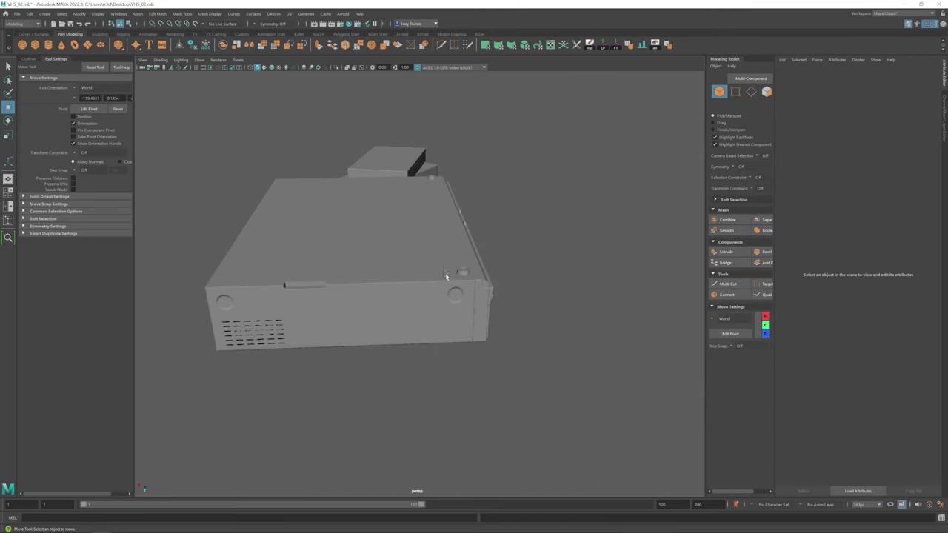
pyautogui.keyDown('alt'); pyautogui.moveTo(445, 274); pyautogui.dragTo(493, 289); pyautogui.keyUp('alt')
pyautogui.click(459, 271)
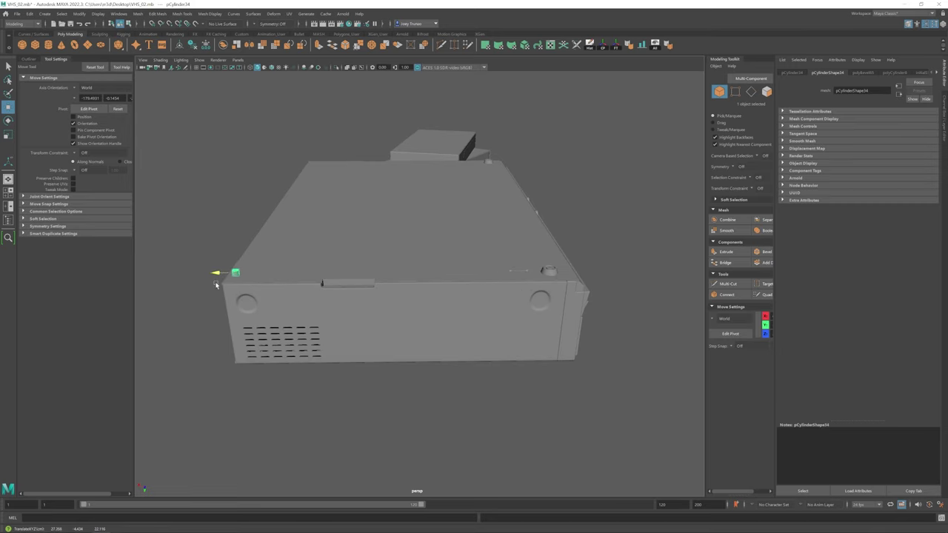
pyautogui.press('f')
pyautogui.keyDown('alt'); pyautogui.moveTo(273, 259); pyautogui.dragTo(329, 305); pyautogui.keyUp('alt')
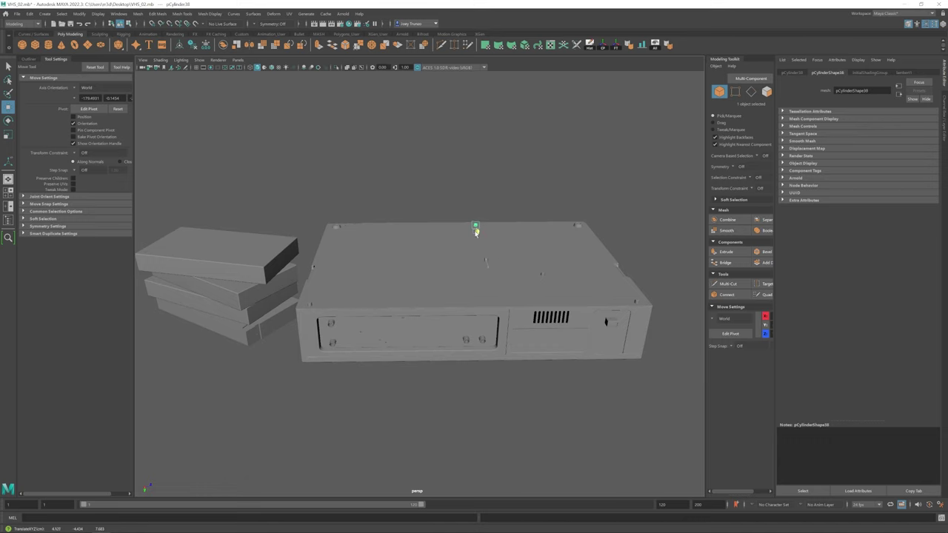
pyautogui.press('f')
pyautogui.keyDown('alt'); pyautogui.moveTo(381, 318); pyautogui.dragTo(424, 308); pyautogui.keyUp('alt')
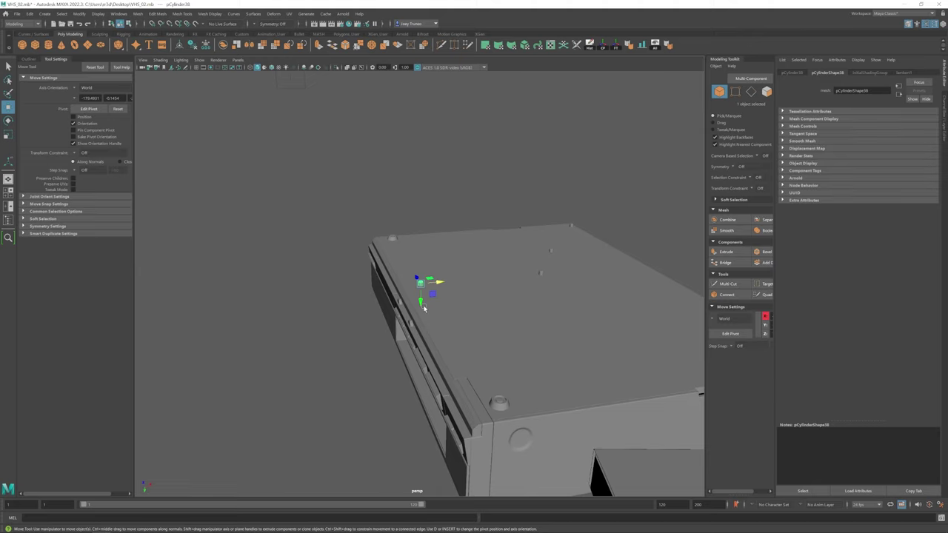
# Step: Deselect and frame the whole scene showing the deck and tape stack
pyautogui.click(432, 208)
pyautogui.press('a')
pyautogui.keyDown('alt'); pyautogui.moveTo(462, 294); pyautogui.dragTo(468, 379); pyautogui.keyUp('alt')
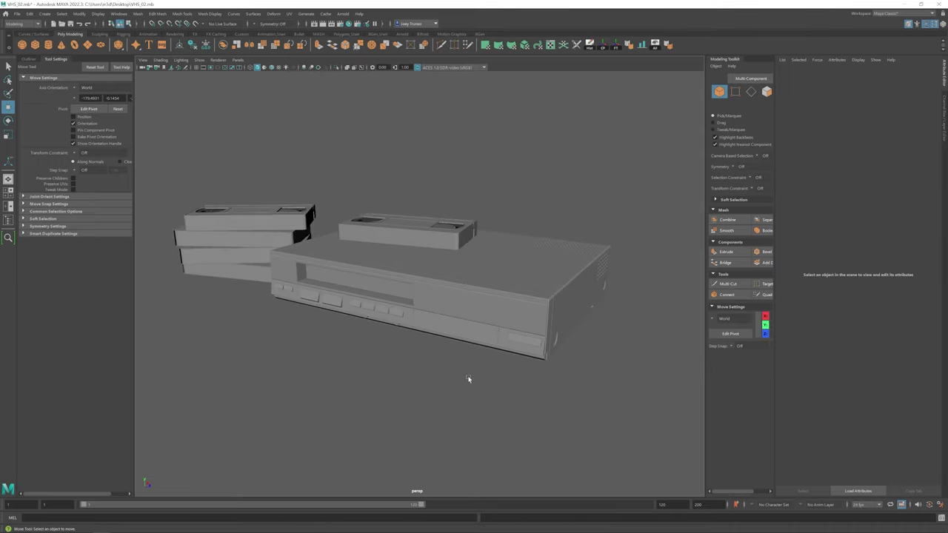
pyautogui.keyDown('alt'); pyautogui.moveTo(452, 365); pyautogui.dragTo(398, 349, button='right'); pyautogui.keyUp('alt')
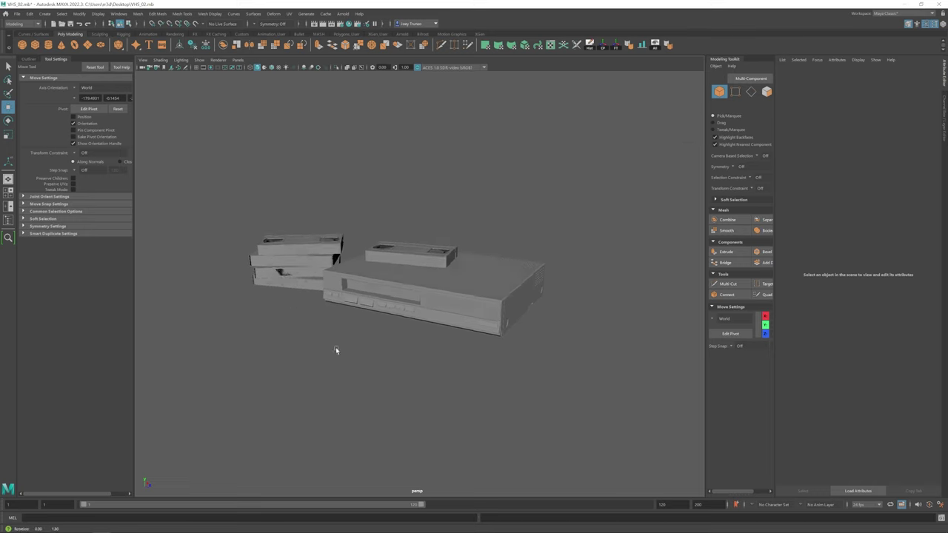
pyautogui.keyDown('alt'); pyautogui.moveTo(336, 350); pyautogui.dragTo(338, 284); pyautogui.keyUp('alt')
# Step: Rotate the stacked tapes beside the deck to a new angle
pyautogui.click(348, 304)
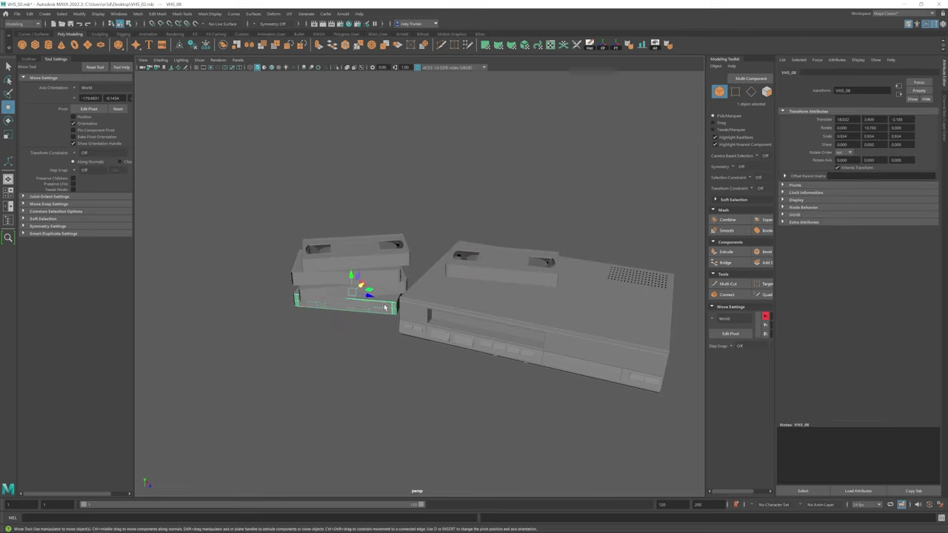
pyautogui.press('e')
pyautogui.click(443, 256)
pyautogui.keyDown('alt'); pyautogui.moveTo(384, 304); pyautogui.dragTo(440, 274); pyautogui.keyUp('alt')
pyautogui.press('w')
pyautogui.click(532, 275)
pyautogui.keyDown('alt'); pyautogui.moveTo(532, 276); pyautogui.dragTo(366, 315); pyautogui.keyUp('alt')
pyautogui.click(423, 264)
pyautogui.press('e')
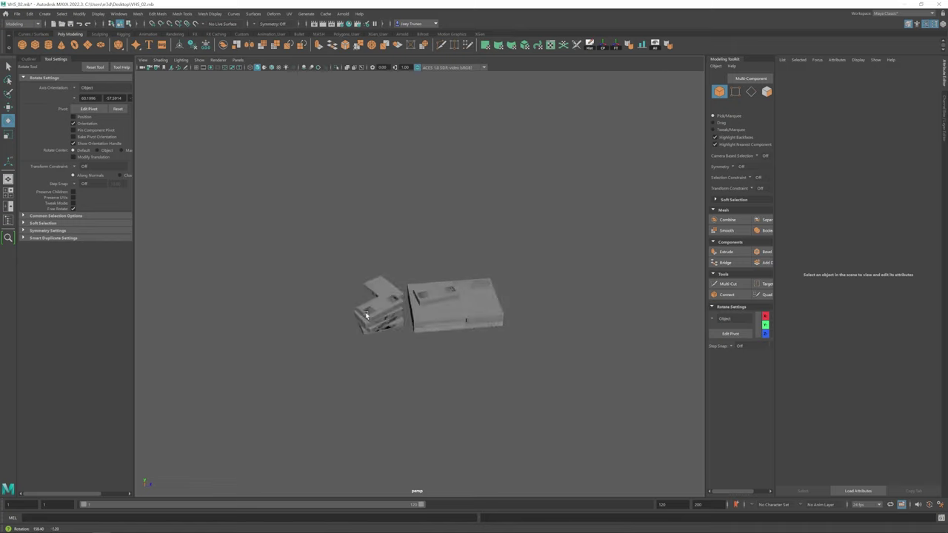
pyautogui.click(393, 273)
pyautogui.scroll(5, 413, 268)
pyautogui.press('w')
pyautogui.keyDown('alt'); pyautogui.moveTo(412, 268); pyautogui.dragTo(324, 405); pyautogui.keyUp('alt')
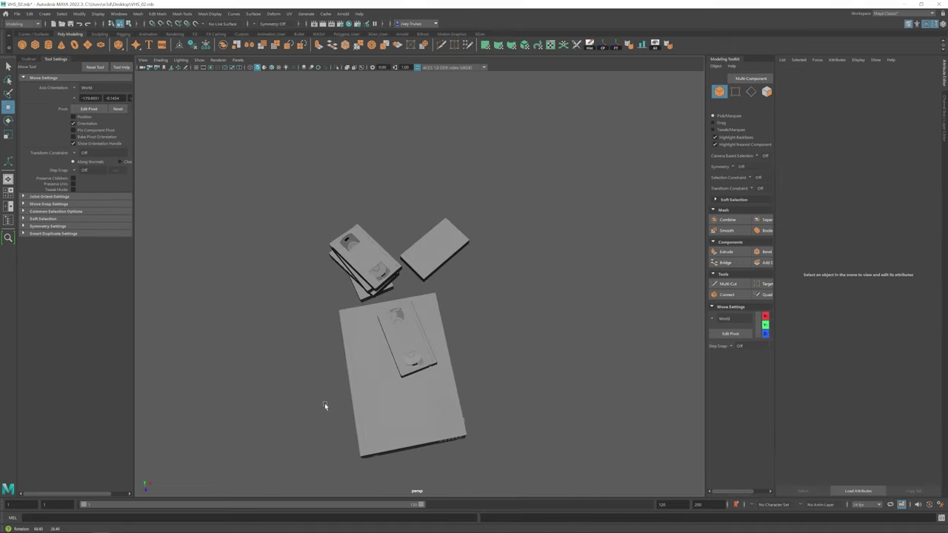
pyautogui.keyDown('alt'); pyautogui.moveTo(391, 298); pyautogui.dragTo(414, 281); pyautogui.keyUp('alt')
# Step: In the wireframe front view, select tapes VHS_04 through VHS_08
pyautogui.click(28, 59)
pyautogui.moveTo(45, 298); pyautogui.dragTo(44, 320)
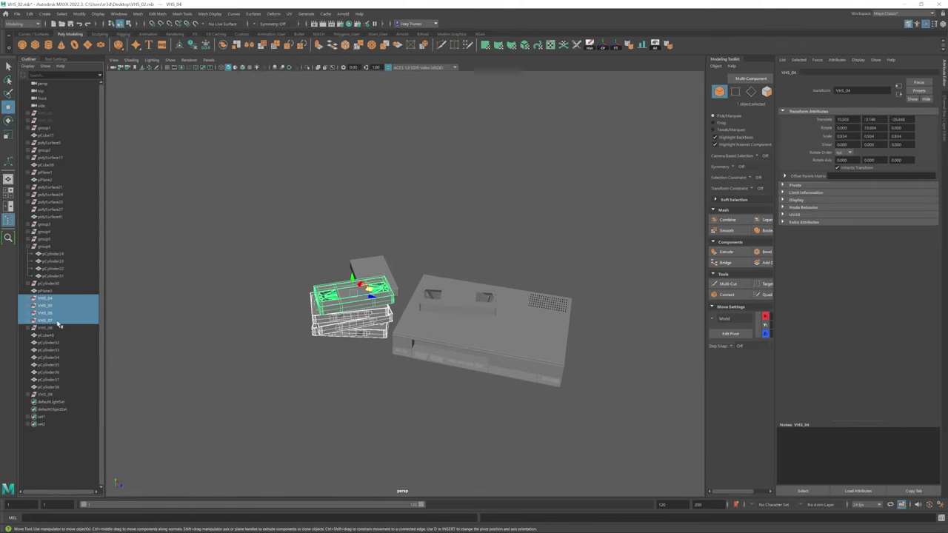
pyautogui.keyDown('alt'); pyautogui.moveTo(355, 311); pyautogui.dragTo(378, 324); pyautogui.keyUp('alt')
pyautogui.hotkey('ctrl', 'z')
pyautogui.hotkey('ctrl', 'z')
pyautogui.hotkey('ctrl', 'z')
pyautogui.hotkey('ctrl', 'z')
pyautogui.hotkey('ctrl', 'z')
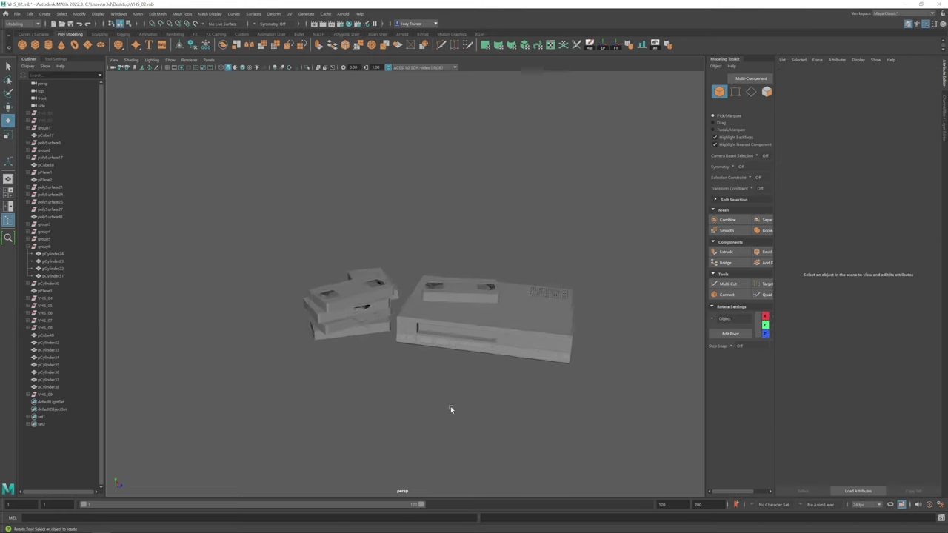
pyautogui.press('space')
pyautogui.press('4')
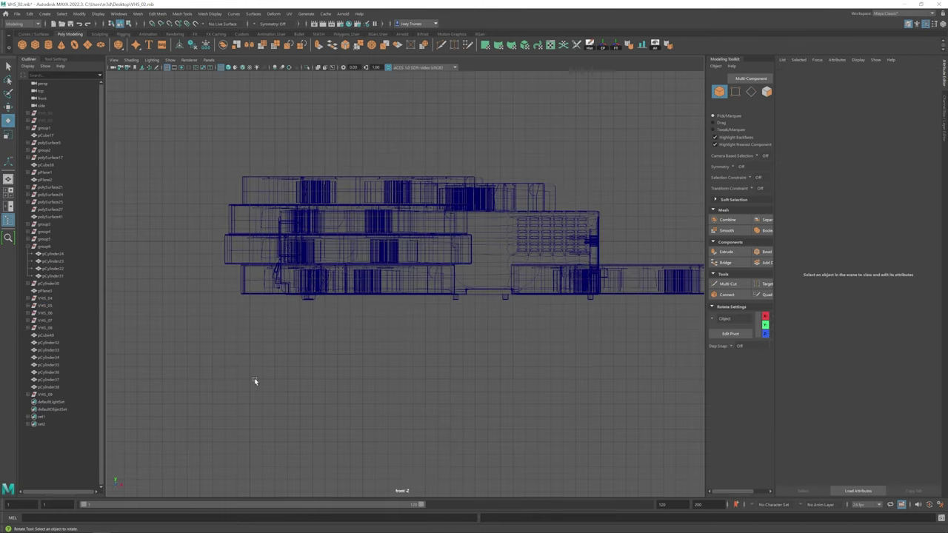
pyautogui.keyDown('alt'); pyautogui.moveTo(254, 382); pyautogui.dragTo(158, 397, button='middle'); pyautogui.keyUp('alt')
pyautogui.click(45, 298)
pyautogui.keyDown('shift'); pyautogui.click(45, 327); pyautogui.keyUp('shift')
pyautogui.keyDown('ctrl'); pyautogui.click(45, 394); pyautogui.keyUp('ctrl')
pyautogui.press('w')
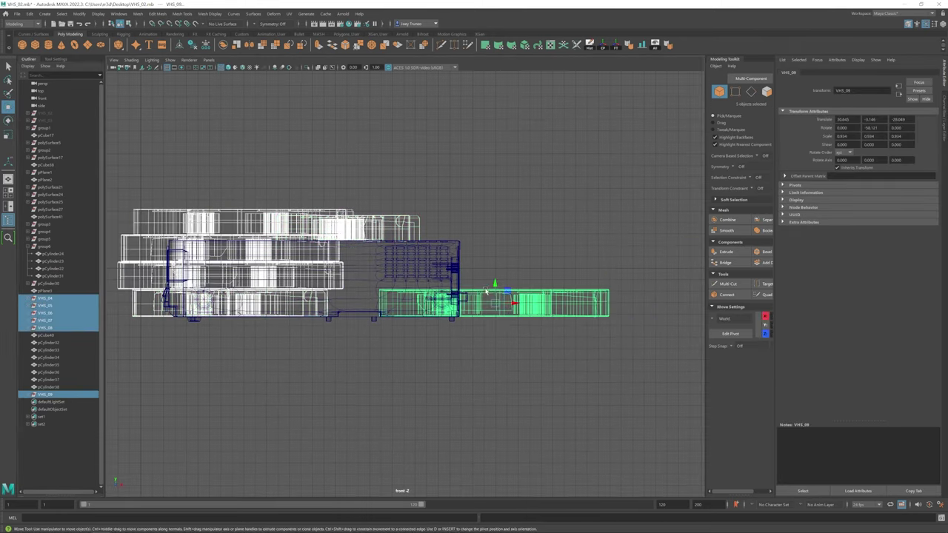
# Step: Raise tape VHS_08 slightly higher in Y above the deck
pyautogui.press('space')
pyautogui.keyDown('alt'); pyautogui.moveTo(296, 222); pyautogui.dragTo(402, 248); pyautogui.keyUp('alt')
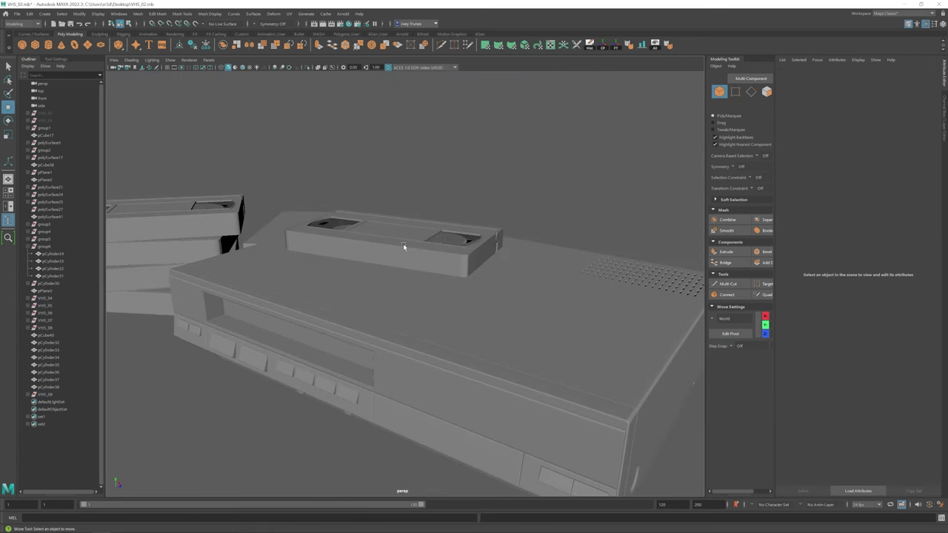
pyautogui.click(392, 211)
pyautogui.moveTo(393, 208); pyautogui.dragTo(393, 204)
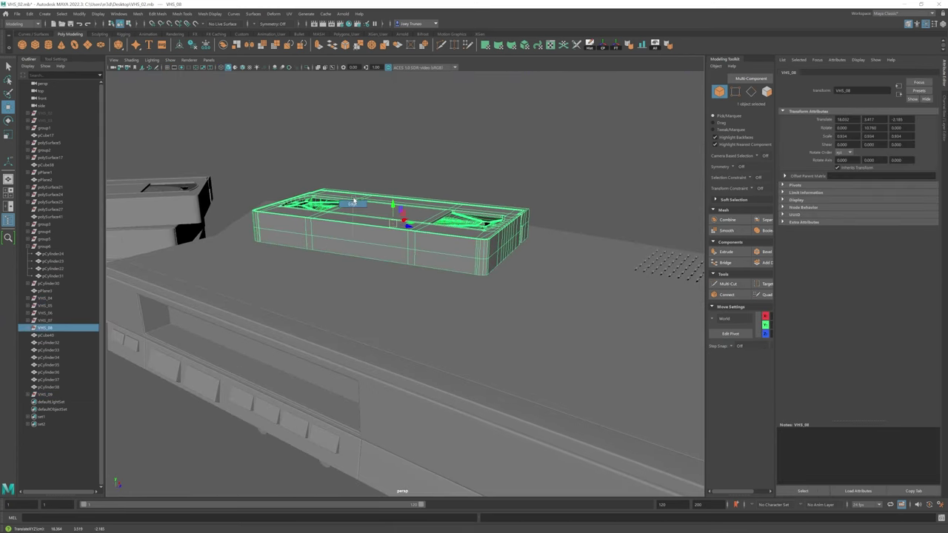
# Step: Isolate the tape's casing pCube2 and select edges across it
pyautogui.click(467, 273)
pyautogui.keyDown('alt'); pyautogui.moveTo(467, 273); pyautogui.dragTo(317, 81); pyautogui.keyUp('alt')
pyautogui.hotkey('ctrl', '1')
pyautogui.hotkey('ctrl', 'F10')
pyautogui.keyDown('alt'); pyautogui.moveTo(463, 243); pyautogui.dragTo(281, 177); pyautogui.keyUp('alt')
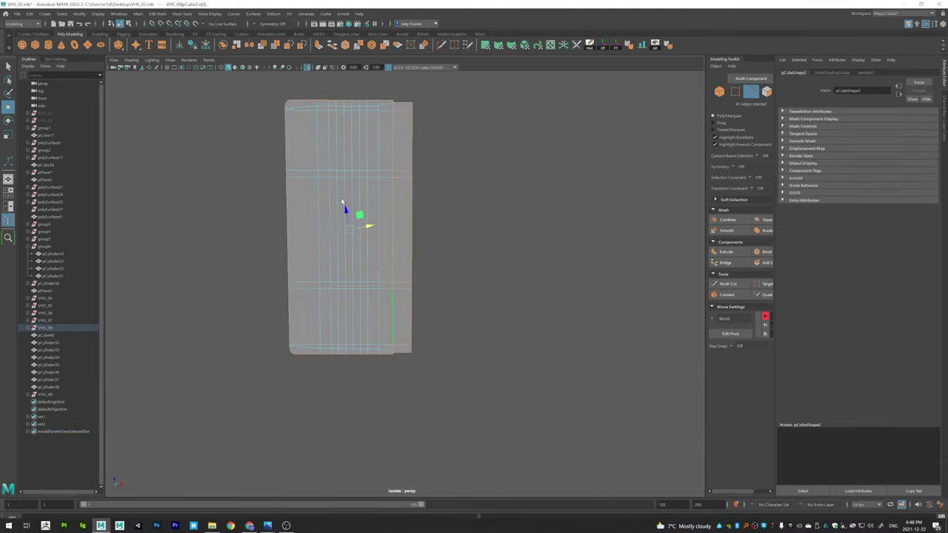
pyautogui.keyDown('alt'); pyautogui.moveTo(400, 360); pyautogui.dragTo(368, 166); pyautogui.keyUp('alt')
pyautogui.click(155, 15)
pyautogui.click(172, 35)
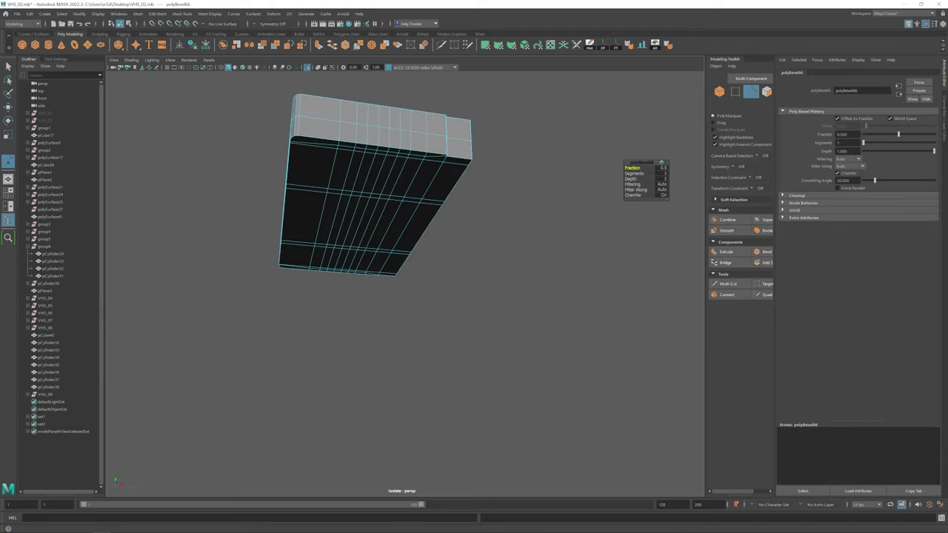
pyautogui.keyDown('alt'); pyautogui.moveTo(325, 237); pyautogui.dragTo(342, 208); pyautogui.keyUp('alt')
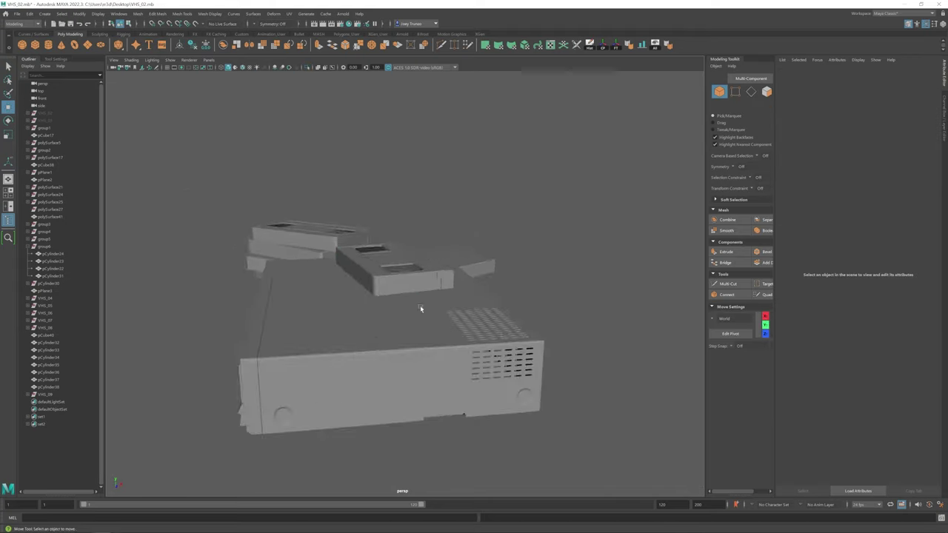
pyautogui.keyDown('alt'); pyautogui.moveTo(420, 305); pyautogui.dragTo(373, 316); pyautogui.keyUp('alt')
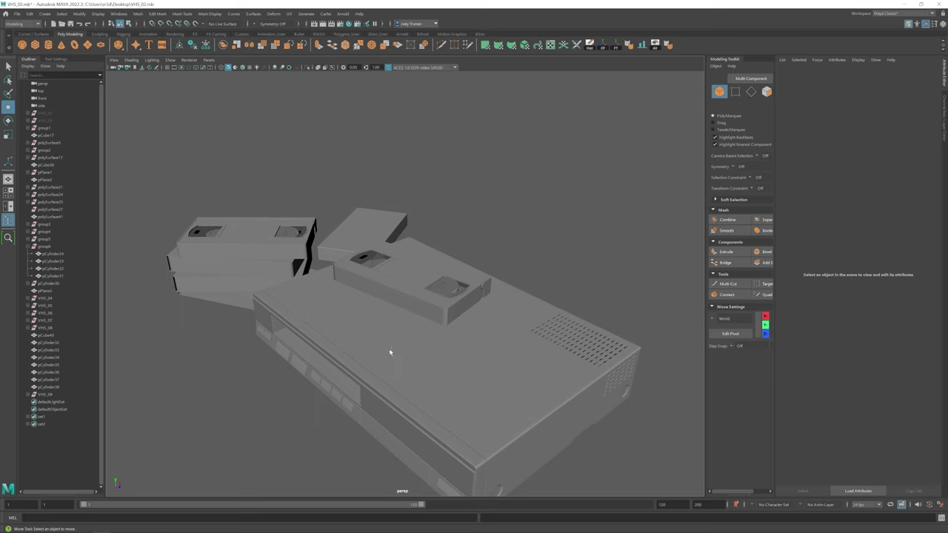
pyautogui.press('e')
pyautogui.moveTo(390, 352)
pyautogui.keyDown('alt'); pyautogui.mouseDown()
pyautogui.moveTo(375, 321)
pyautogui.moveTo(392, 343)
pyautogui.mouseUp(); pyautogui.keyUp('alt')
pyautogui.click(434, 232)
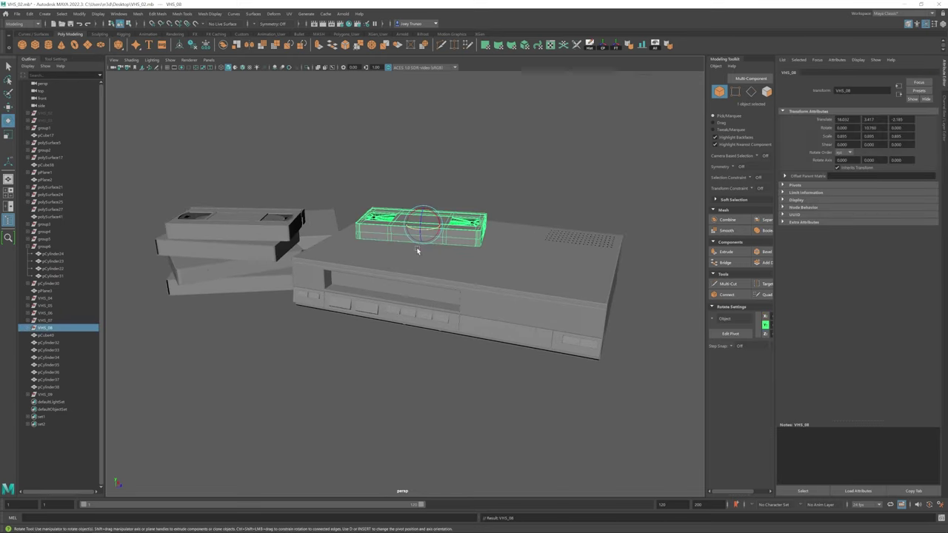
pyautogui.hotkey('ctrl', 'd')
pyautogui.press('w')
pyautogui.moveTo(417, 244); pyautogui.dragTo(387, 296)
pyautogui.press('e')
pyautogui.moveTo(387, 296); pyautogui.dragTo(420, 268)
pyautogui.press('w')
pyautogui.press('e')
pyautogui.press('w')
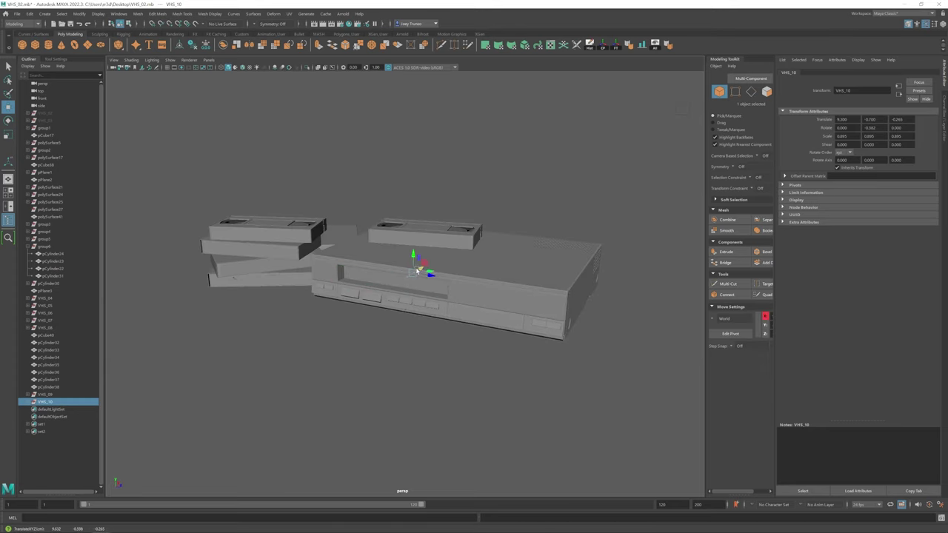
pyautogui.moveTo(418, 268)
pyautogui.keyDown('alt'); pyautogui.mouseDown()
pyautogui.moveTo(400, 272)
pyautogui.moveTo(415, 265)
pyautogui.mouseUp(); pyautogui.keyUp('alt')
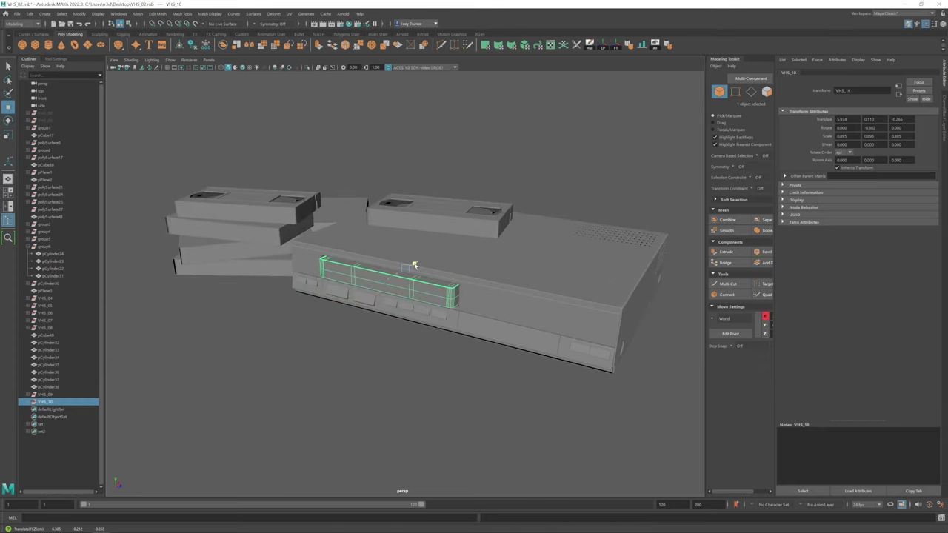
pyautogui.hotkey('ctrl', 'z')
pyautogui.hotkey('ctrl', 'z')
pyautogui.hotkey('ctrl', 'z')
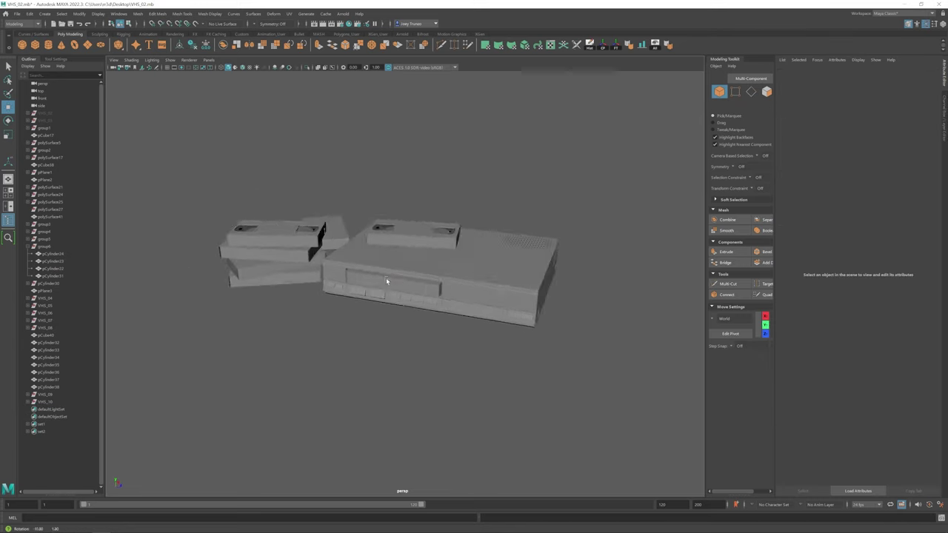
pyautogui.hotkey('shift', 'z')
pyautogui.hotkey('shift', 'z')
pyautogui.hotkey('shift', 'z')
pyautogui.hotkey('ctrl', 'z')
pyautogui.hotkey('ctrl', 'z')
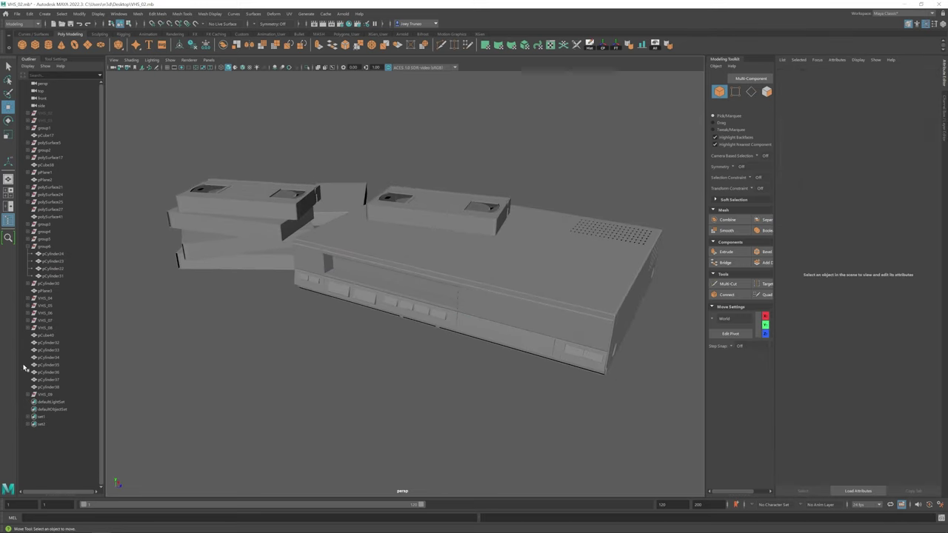
pyautogui.keyDown('alt'); pyautogui.moveTo(408, 285); pyautogui.dragTo(400, 259); pyautogui.keyUp('alt')
pyautogui.click(400, 259)
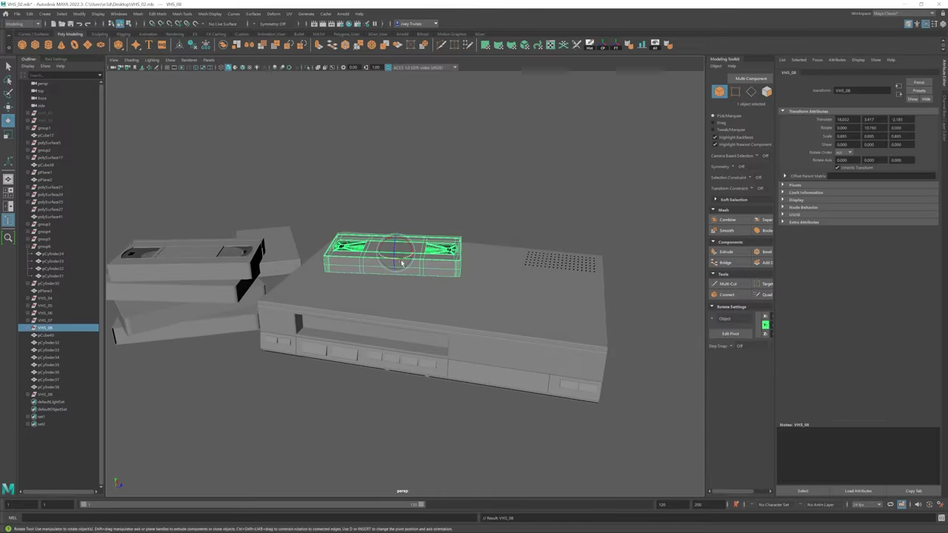
pyautogui.press('e')
pyautogui.click(311, 296)
pyautogui.scroll(-5, 311, 296)
pyautogui.keyDown('alt'); pyautogui.moveTo(311, 296); pyautogui.dragTo(438, 356); pyautogui.keyUp('alt')
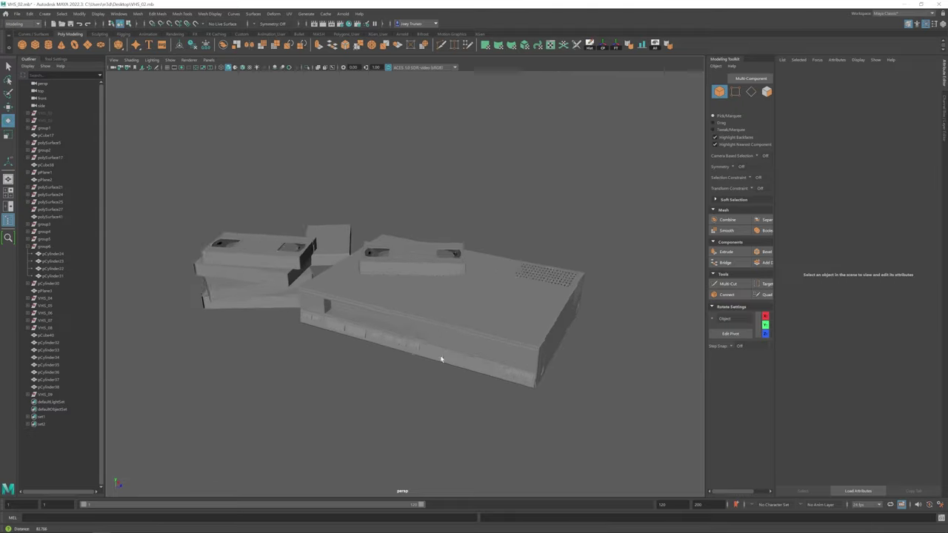
pyautogui.keyDown('alt'); pyautogui.moveTo(437, 355); pyautogui.dragTo(408, 356, button='right'); pyautogui.keyUp('alt')
pyautogui.keyDown('alt'); pyautogui.moveTo(408, 355); pyautogui.dragTo(385, 274); pyautogui.keyUp('alt')
# Step: Isolate the panel pCube17 in the VCR's front opening
pyautogui.click(400, 280)
pyautogui.press('w')
pyautogui.scroll(3, 399, 280)
pyautogui.keyDown('alt'); pyautogui.moveTo(400, 280); pyautogui.dragTo(403, 280, button='middle'); pyautogui.keyUp('alt')
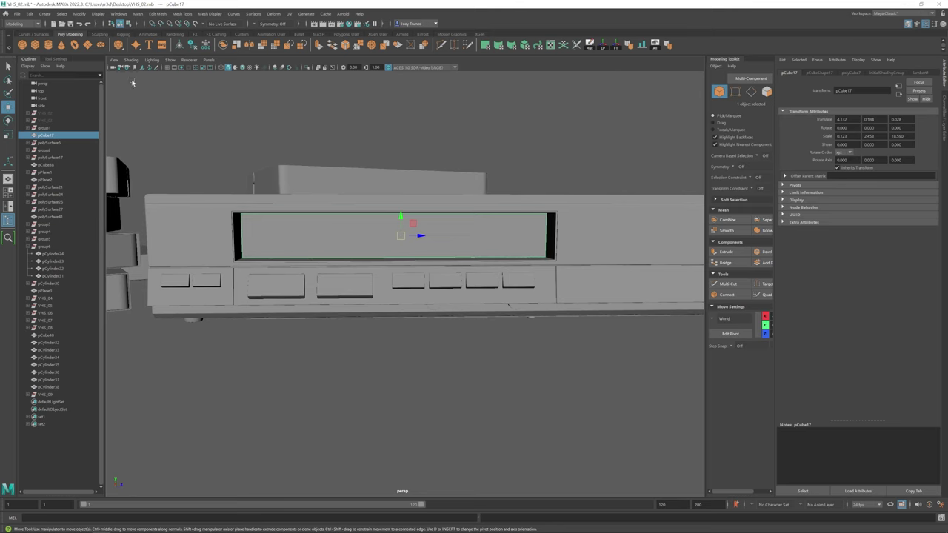
pyautogui.keyDown('alt'); pyautogui.moveTo(303, 229); pyautogui.dragTo(282, 230); pyautogui.keyUp('alt')
pyautogui.moveTo(282, 230); pyautogui.dragTo(251, 224, button='right')
pyautogui.keyDown('alt'); pyautogui.moveTo(252, 223); pyautogui.dragTo(414, 247); pyautogui.keyUp('alt')
pyautogui.press('F8')
pyautogui.hotkey('ctrl', '1')
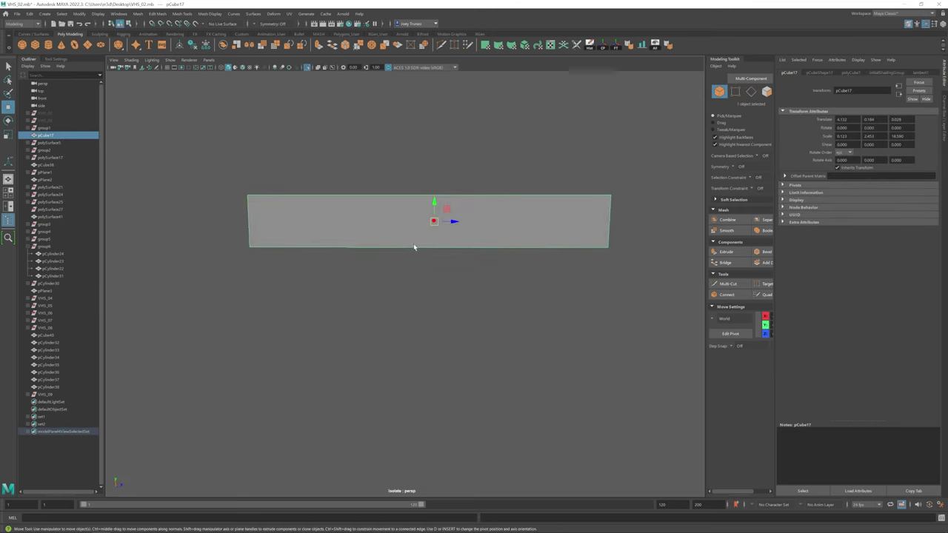
# Step: Insert two edge loops across the panel, spread them toward the ends, and bevel them
pyautogui.click(182, 14)
pyautogui.click(238, 69)
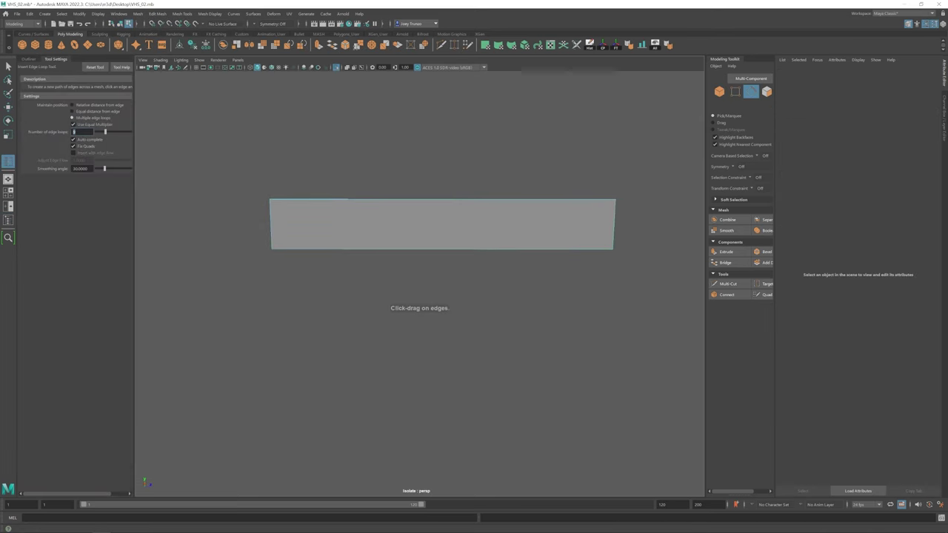
pyautogui.click(383, 201)
pyautogui.press('r')
pyautogui.moveTo(463, 224); pyautogui.dragTo(481, 224)
pyautogui.click(158, 14)
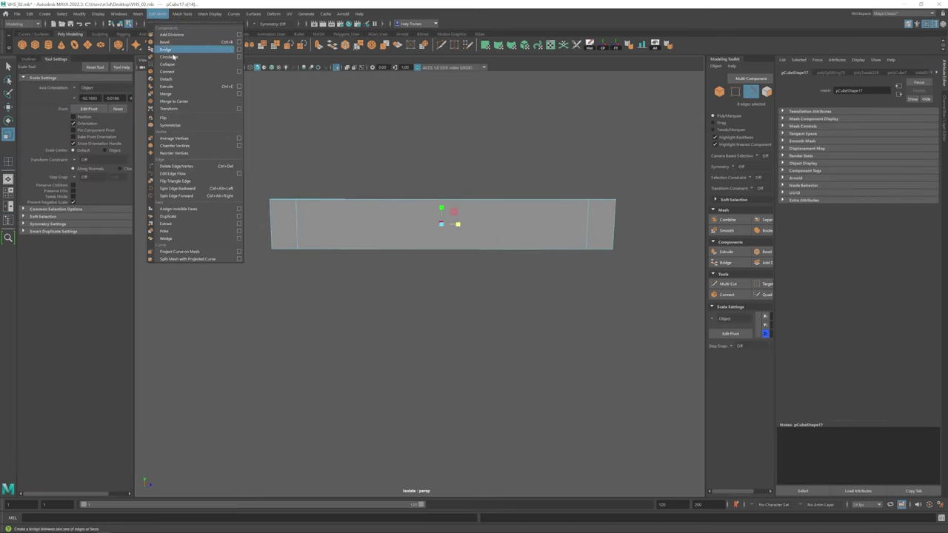
pyautogui.click(171, 37)
# Step: Add another edge loop, then select and delete the panel's inner front face
pyautogui.click(157, 13)
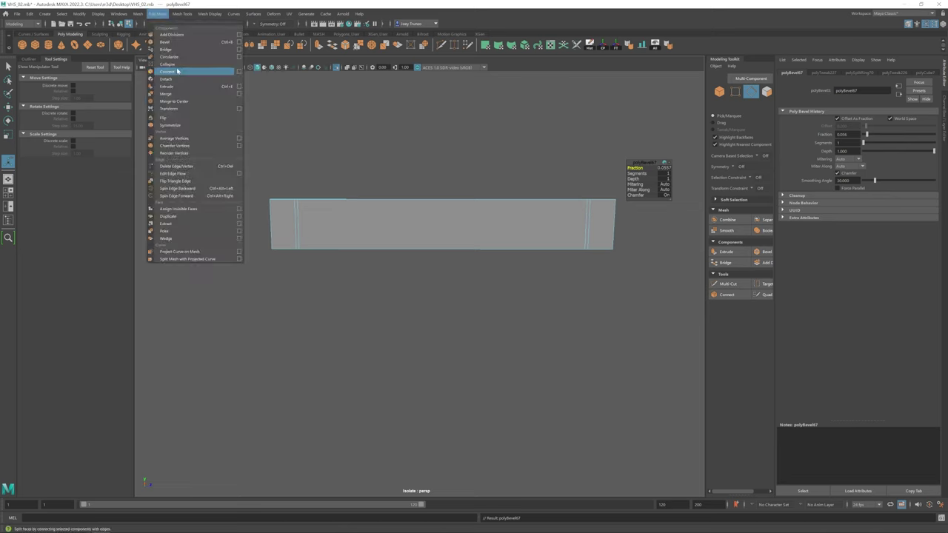
pyautogui.moveTo(181, 13)
pyautogui.click(204, 70)
pyautogui.press('r')
pyautogui.press('F10')
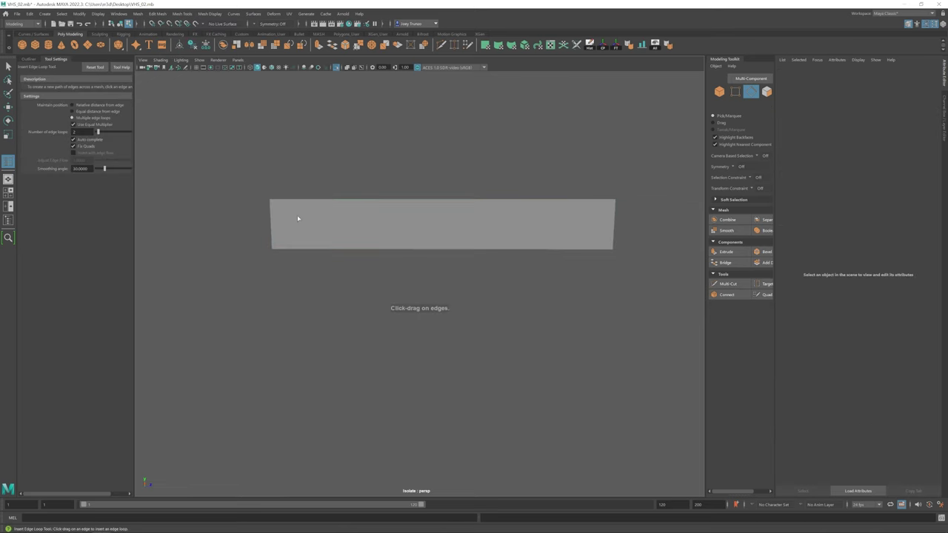
pyautogui.doubleClick(297, 218)
pyautogui.press('F11')
pyautogui.press('w')
pyautogui.click(309, 233)
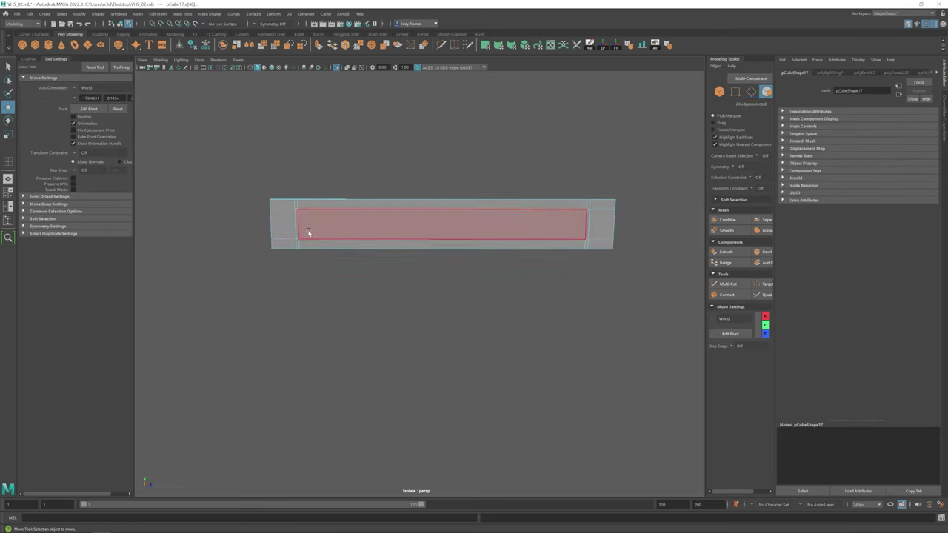
pyautogui.moveTo(587, 224); pyautogui.dragTo(556, 190, button='right')
pyautogui.keyDown('alt'); pyautogui.moveTo(556, 191); pyautogui.dragTo(313, 184); pyautogui.keyUp('alt')
# Step: Extrude the hole's border edges and reselect the whole panel
pyautogui.hotkey('ctrl', 'e')
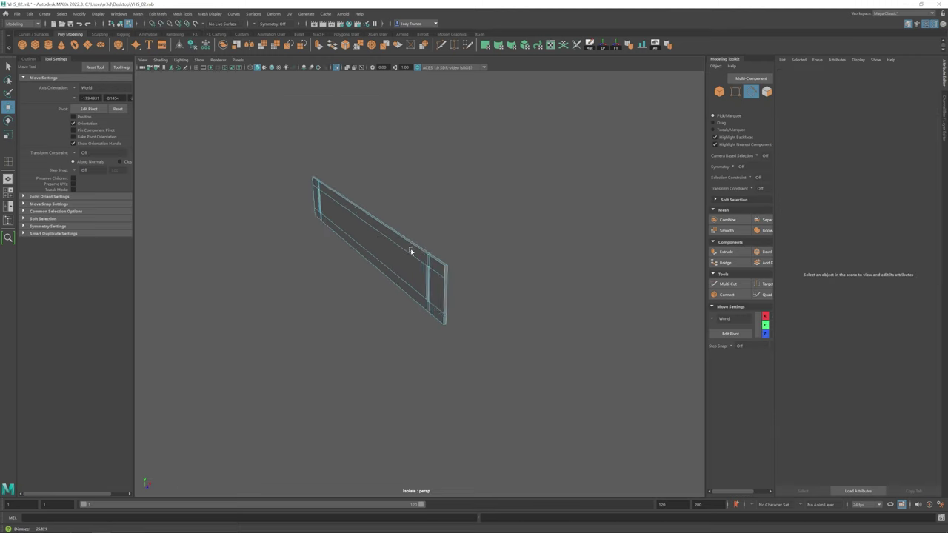
pyautogui.keyDown('alt'); pyautogui.moveTo(410, 248); pyautogui.dragTo(430, 256); pyautogui.keyUp('alt')
pyautogui.click(371, 237)
pyautogui.scroll(5, 371, 237)
pyautogui.moveTo(430, 256); pyautogui.dragTo(385, 222, button='right')
pyautogui.scroll(-5, 309, 244)
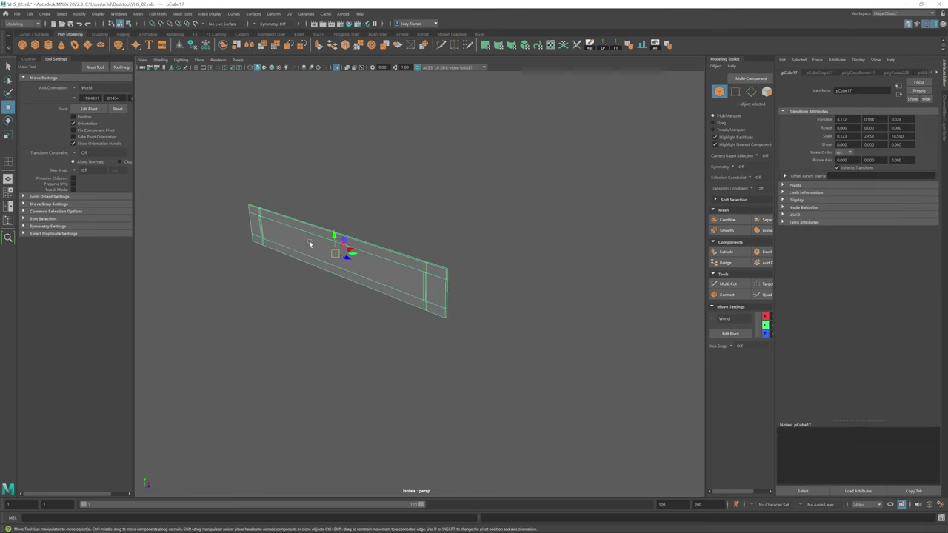
# Step: Select the panel's rim edges and bevel them at fraction 0.5
pyautogui.press('F10')
pyautogui.keyDown('alt'); pyautogui.moveTo(379, 293); pyautogui.dragTo(424, 230); pyautogui.keyUp('alt')
pyautogui.keyDown('alt'); pyautogui.moveTo(427, 269); pyautogui.dragTo(239, 220); pyautogui.keyUp('alt')
pyautogui.keyDown('shift'); pyautogui.click(248, 277); pyautogui.keyUp('shift')
pyautogui.keyDown('alt'); pyautogui.moveTo(248, 277); pyautogui.dragTo(396, 268); pyautogui.keyUp('alt')
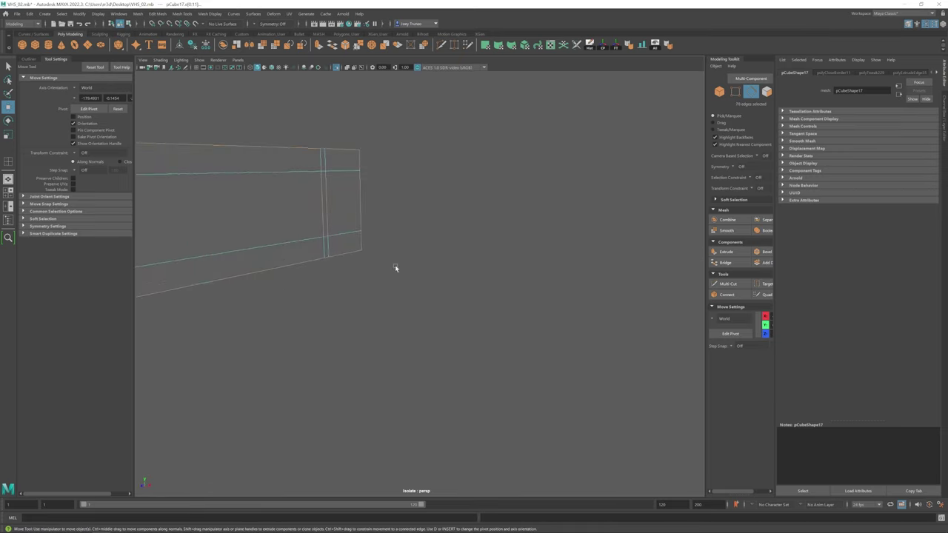
pyautogui.keyDown('alt'); pyautogui.moveTo(264, 248); pyautogui.dragTo(454, 175); pyautogui.keyUp('alt')
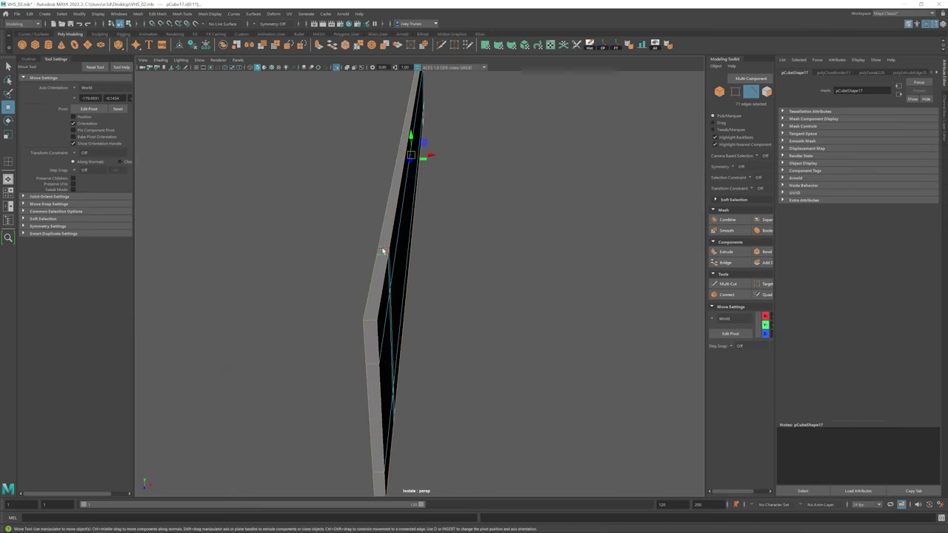
pyautogui.keyDown('alt'); pyautogui.moveTo(398, 411); pyautogui.dragTo(288, 252); pyautogui.keyUp('alt')
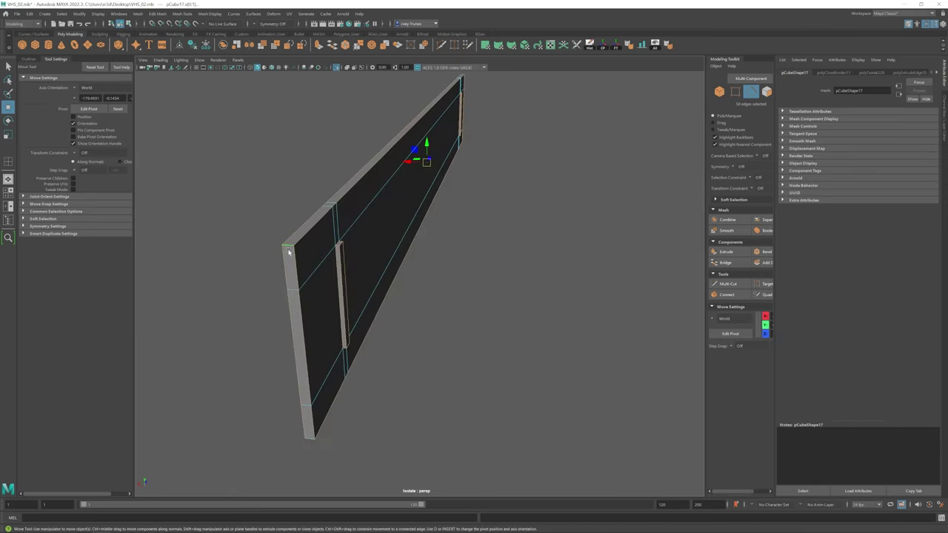
pyautogui.keyDown('alt'); pyautogui.moveTo(382, 311); pyautogui.dragTo(563, 281); pyautogui.keyUp('alt')
pyautogui.hotkey('ctrl', 'b')
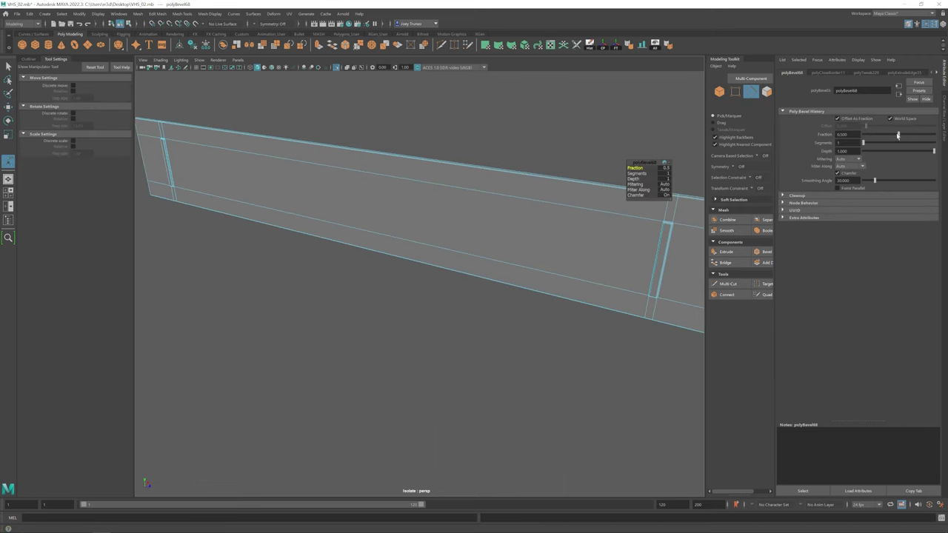
pyautogui.press('w')
# Step: Exit Isolate Select to show the whole VHS scene again
pyautogui.keyDown('alt'); pyautogui.moveTo(257, 142); pyautogui.dragTo(343, 242); pyautogui.keyUp('alt')
pyautogui.hotkey('ctrl', '1')
pyautogui.scroll(5, 662, 395)
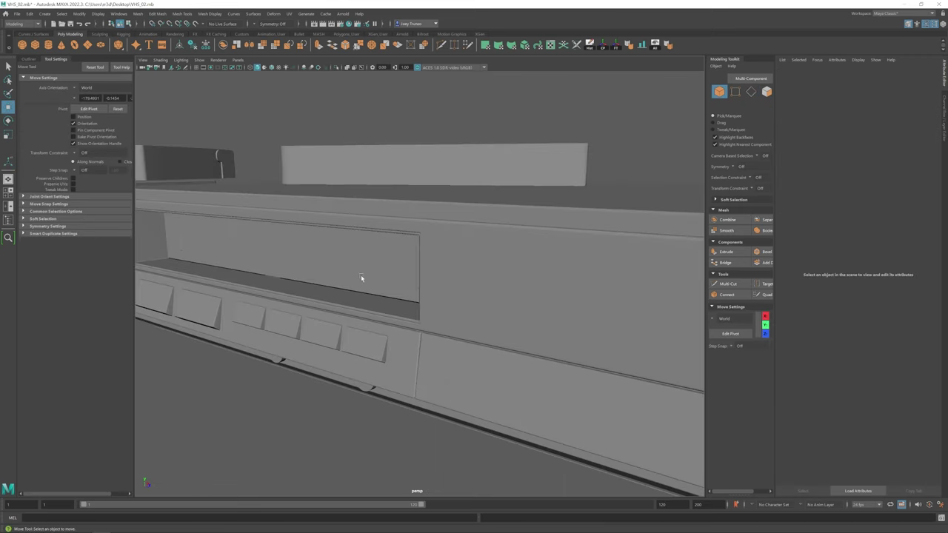
pyautogui.keyDown('alt'); pyautogui.moveTo(362, 277); pyautogui.dragTo(408, 332); pyautogui.keyUp('alt')
pyautogui.moveTo(408, 306)
pyautogui.keyDown('alt'); pyautogui.mouseDown(button='right')
pyautogui.moveTo(617, 395)
pyautogui.moveTo(408, 319)
pyautogui.mouseUp(button='right'); pyautogui.keyUp('alt')
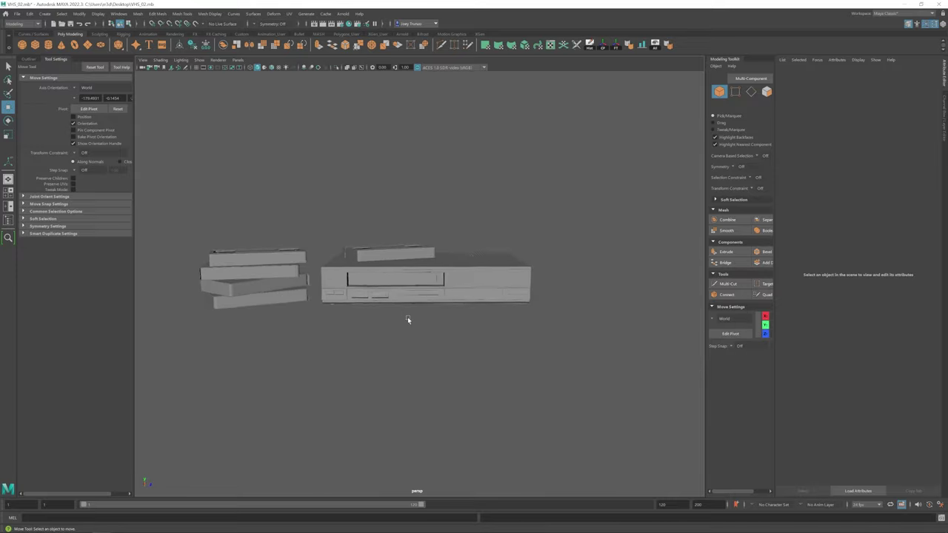
pyautogui.keyDown('alt'); pyautogui.moveTo(408, 319); pyautogui.dragTo(407, 318); pyautogui.keyUp('alt')
# Step: Select the VCR's upper front panel and insert edge loops across it
pyautogui.click(407, 318)
pyautogui.press('f')
pyautogui.keyDown('alt'); pyautogui.moveTo(546, 402); pyautogui.dragTo(454, 373); pyautogui.keyUp('alt')
pyautogui.click(181, 13)
pyautogui.click(205, 72)
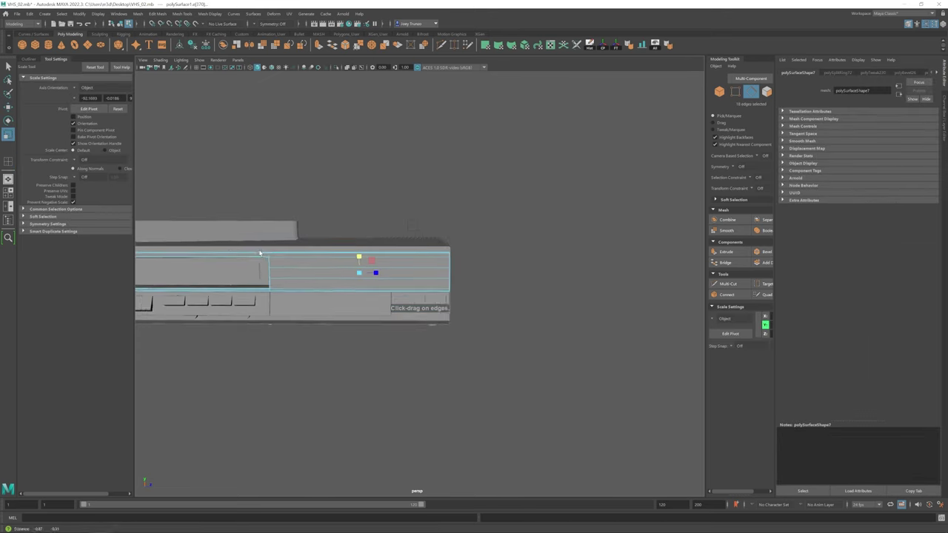
pyautogui.press('r')
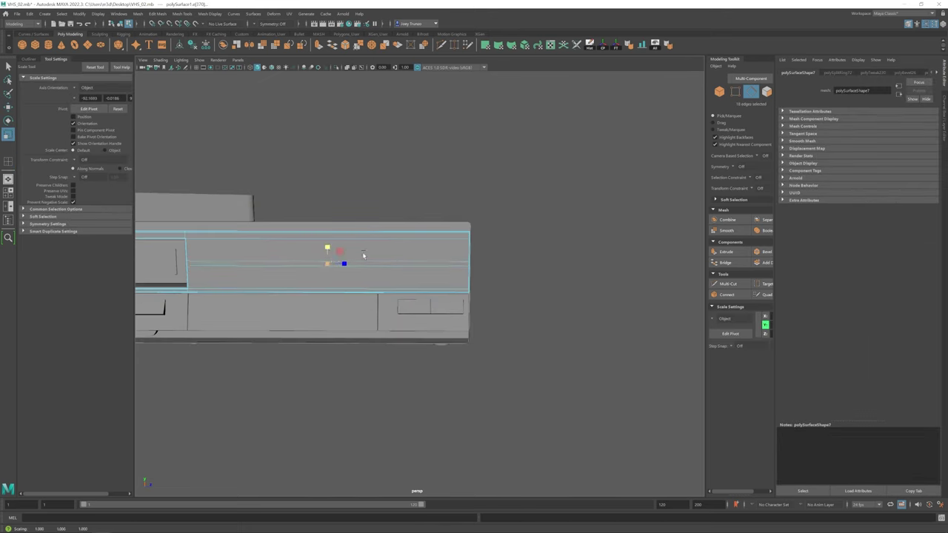
pyautogui.click(181, 13)
pyautogui.click(192, 83)
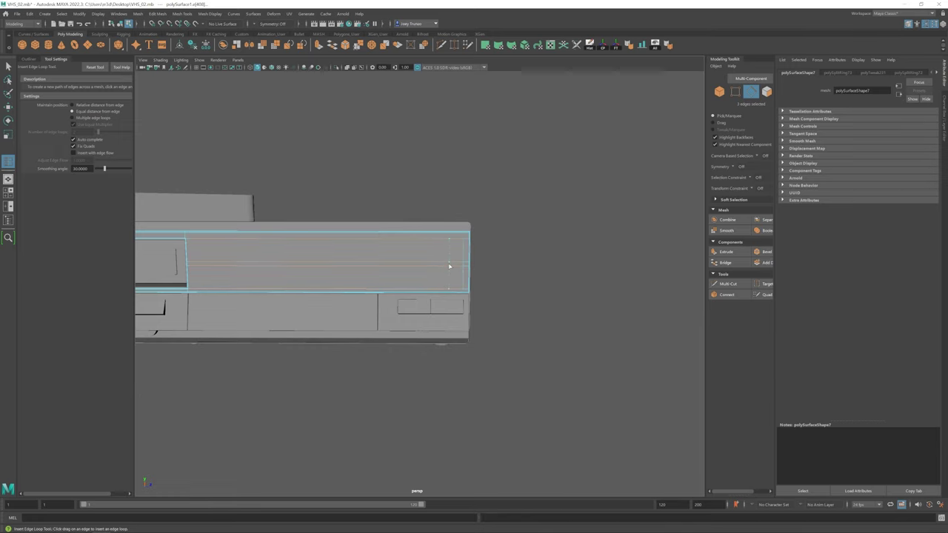
pyautogui.scroll(10, 455, 294)
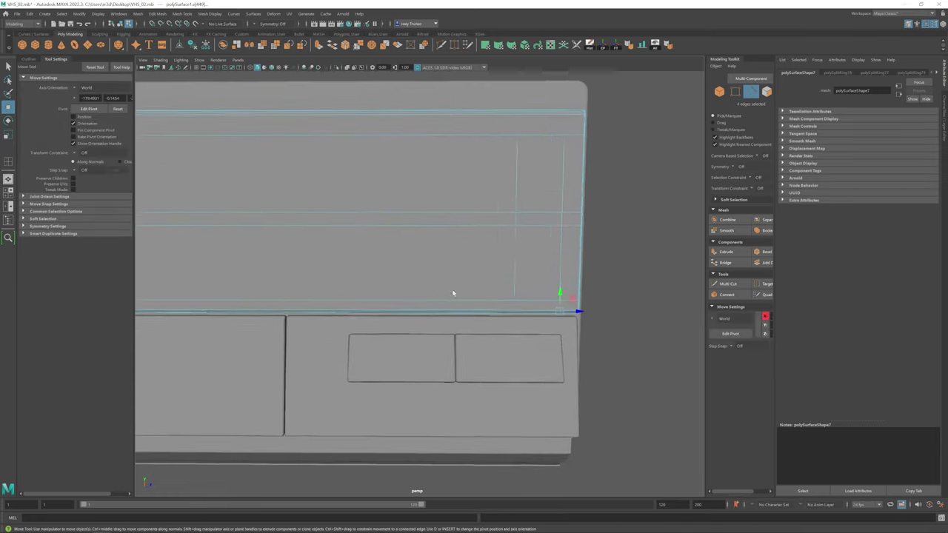
pyautogui.scroll(-1, 464, 159)
# Step: Multi-Cut a vertical edge loop on the right, then scale and move the new loops
pyautogui.hotkey('ctrl', 'shift', 'x')
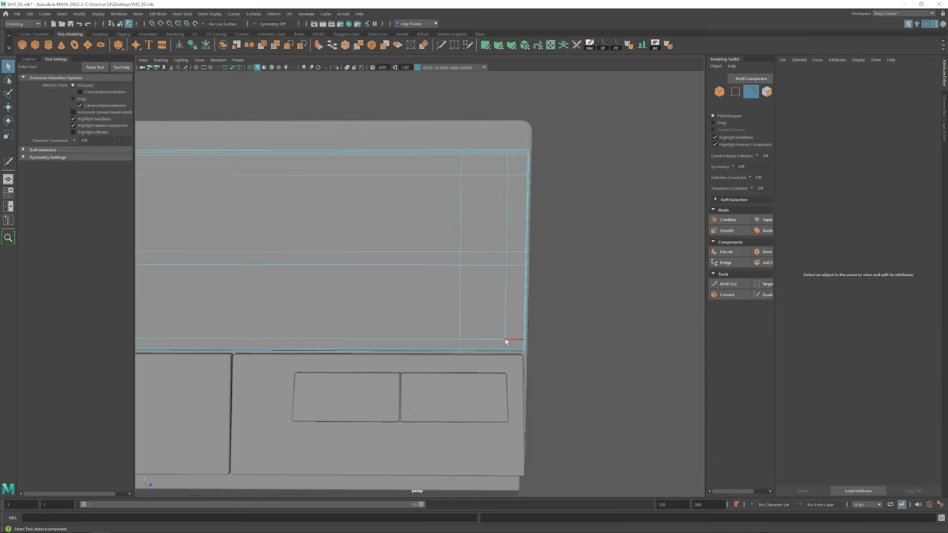
pyautogui.keyDown('ctrl'); pyautogui.click(460, 342); pyautogui.keyUp('ctrl')
pyautogui.press('r')
pyautogui.scroll(-3, 482, 252)
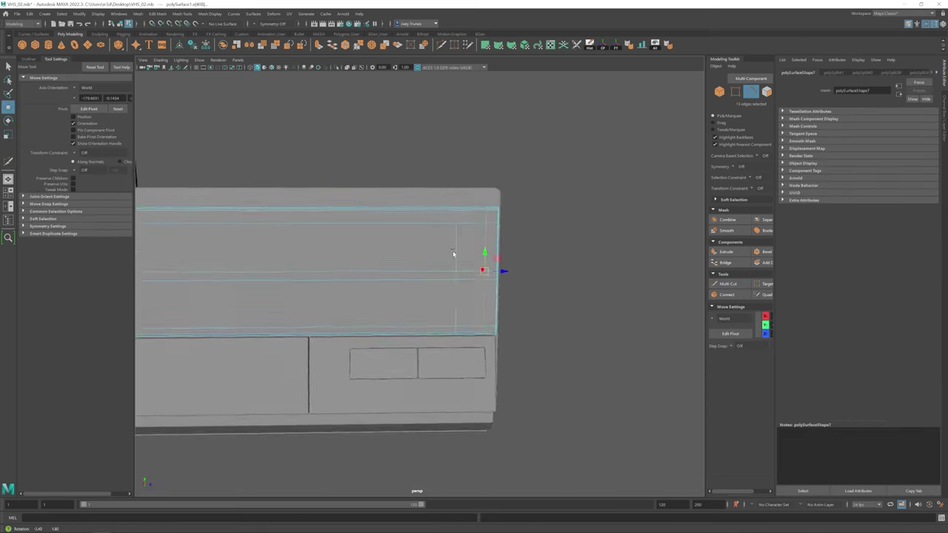
pyautogui.keyDown('alt'); pyautogui.moveTo(453, 250); pyautogui.dragTo(428, 248); pyautogui.keyUp('alt')
pyautogui.doubleClick(400, 258)
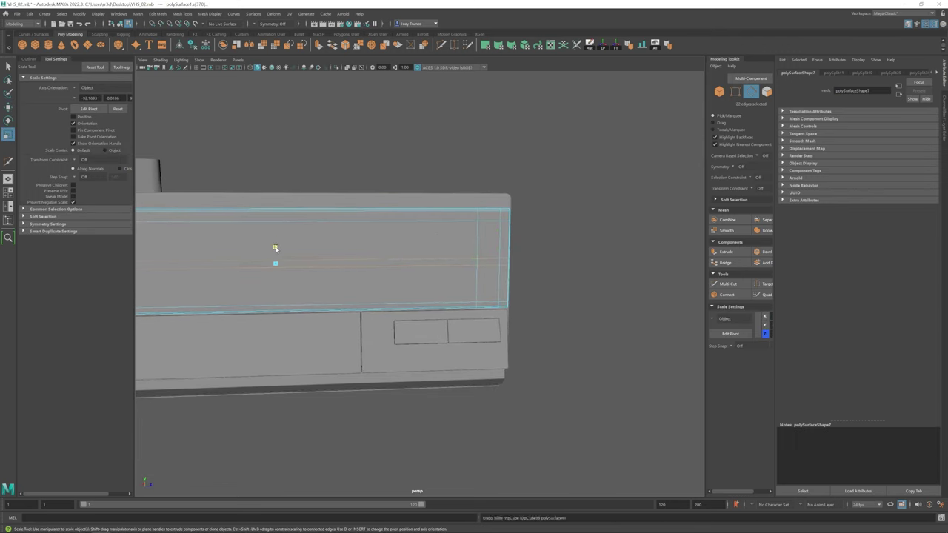
pyautogui.press('w')
pyautogui.doubleClick(488, 263)
pyautogui.keyDown('alt'); pyautogui.moveTo(488, 262); pyautogui.dragTo(441, 220); pyautogui.keyUp('alt')
# Step: Extrude the selected edges and bevel the notch edge at fraction 0.5
pyautogui.hotkey('ctrl', 'e')
pyautogui.press('q')
pyautogui.click(453, 272)
pyautogui.scroll(3, 453, 279)
pyautogui.hotkey('ctrl', 'b')
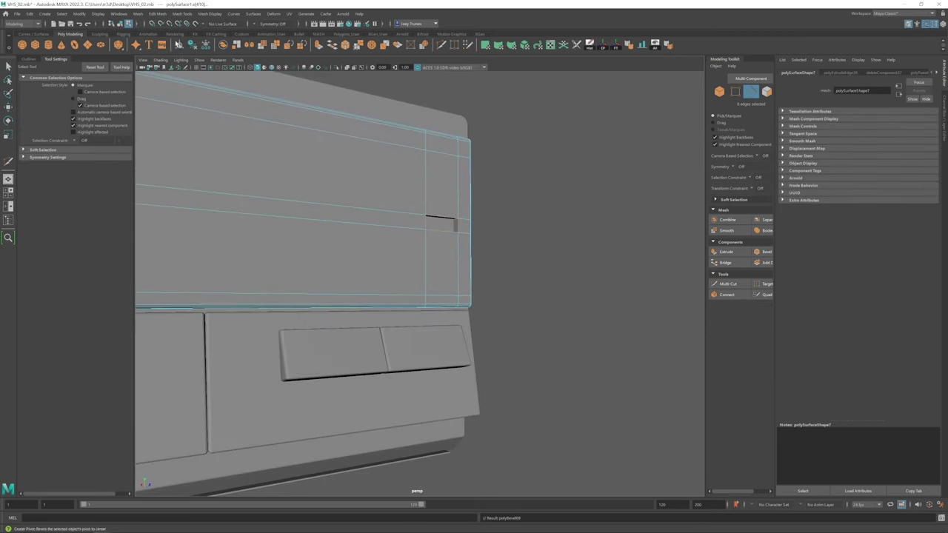
pyautogui.keyDown('alt'); pyautogui.moveTo(385, 177); pyautogui.dragTo(366, 281); pyautogui.keyUp('alt')
# Step: Scale the slot's ring of faces down in Y so the slot is thinner
pyautogui.press('w')
pyautogui.press('F9')
pyautogui.press('f')
pyautogui.press('F8')
pyautogui.click(470, 300)
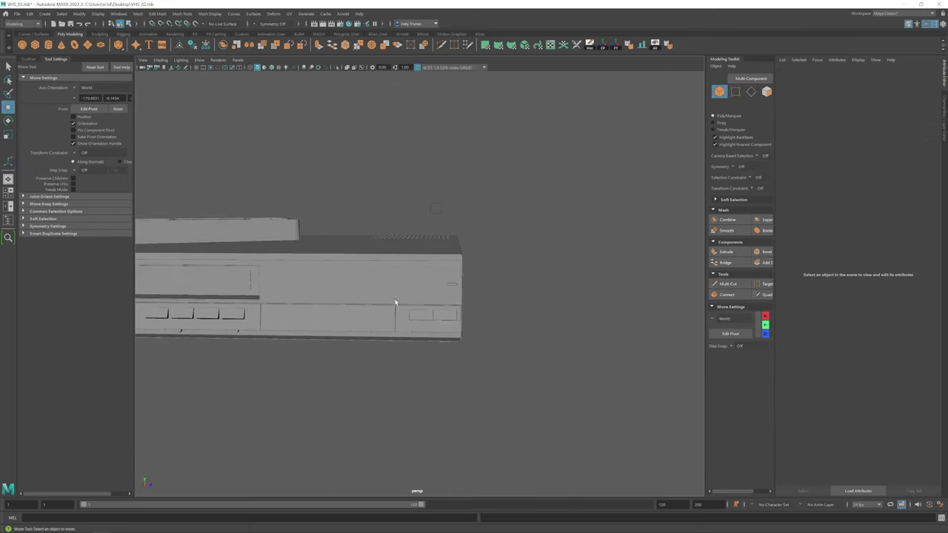
pyautogui.scroll(5, 470, 277)
pyautogui.moveTo(328, 217); pyautogui.dragTo(334, 238, button='right')
pyautogui.doubleClick(398, 216)
pyautogui.press('q')
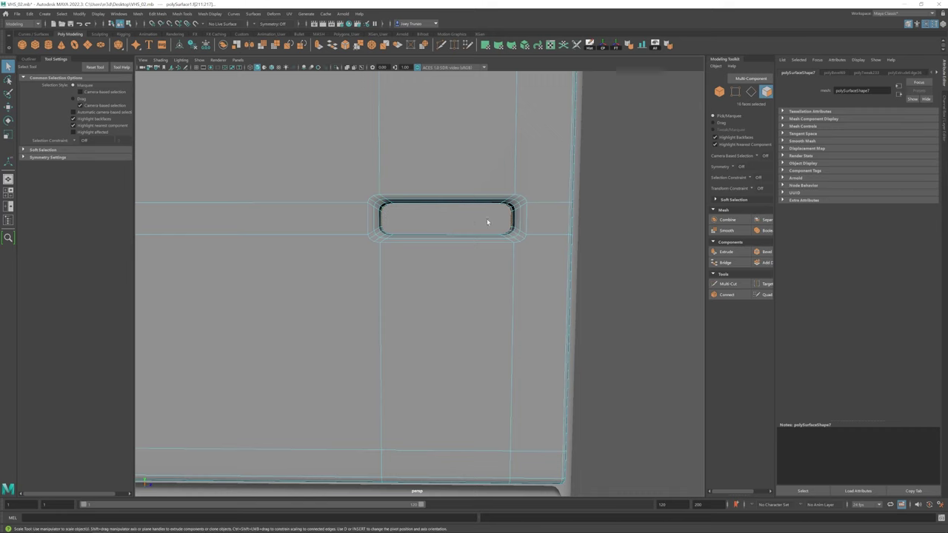
pyautogui.press('r')
pyautogui.moveTo(448, 202); pyautogui.dragTo(445, 208)
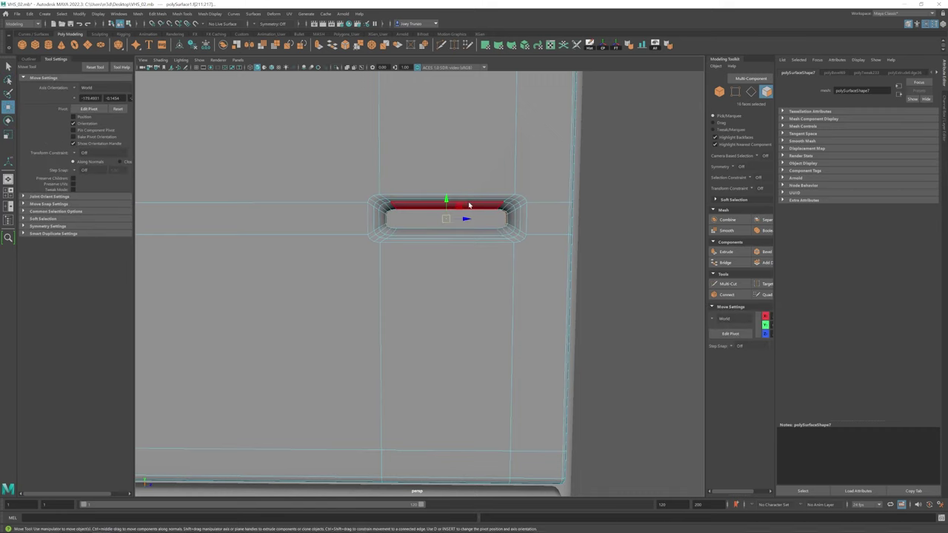
pyautogui.click(616, 184)
# Step: Select pCube41 in the slot and scale it up slightly in X and Z
pyautogui.press('F8')
pyautogui.press('w')
pyautogui.scroll(-5, 441, 278)
pyautogui.scroll(-2, 441, 277)
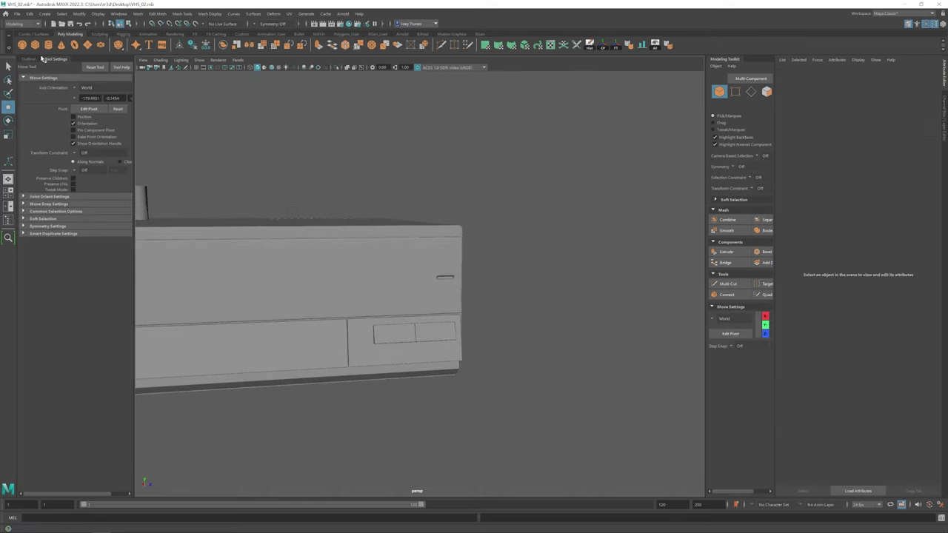
pyautogui.click(441, 278)
pyautogui.scroll(-3, 291, 289)
pyautogui.press('f')
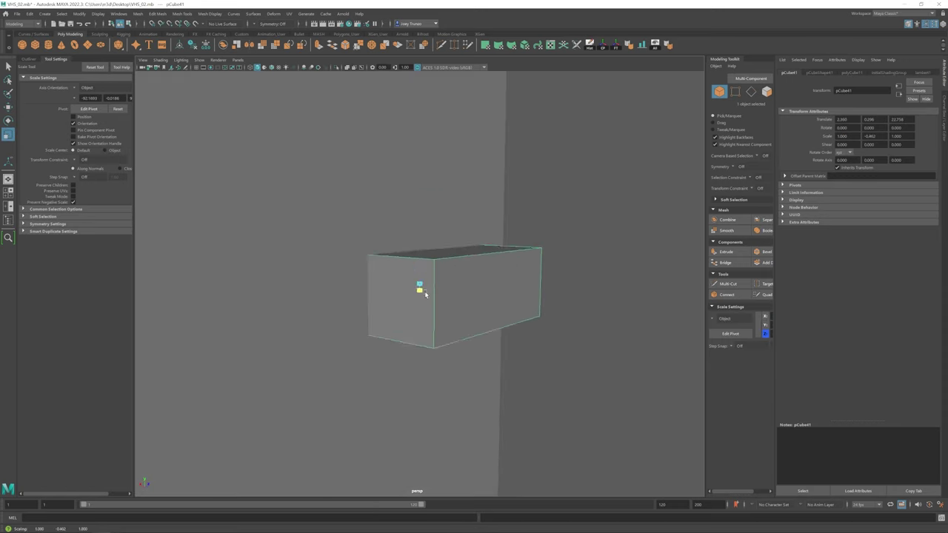
pyautogui.moveTo(422, 292)
pyautogui.keyDown('alt'); pyautogui.mouseDown()
pyautogui.moveTo(423, 266)
pyautogui.moveTo(421, 301)
pyautogui.moveTo(432, 277)
pyautogui.moveTo(422, 289)
pyautogui.moveTo(434, 292)
pyautogui.mouseUp(); pyautogui.keyUp('alt')
pyautogui.press('r')
pyautogui.press('w')
# Step: Bevel all of pCube41's edges to round them off
pyautogui.keyDown('ctrl'); pyautogui.moveTo(434, 292); pyautogui.dragTo(422, 290, button='right'); pyautogui.keyUp('ctrl')
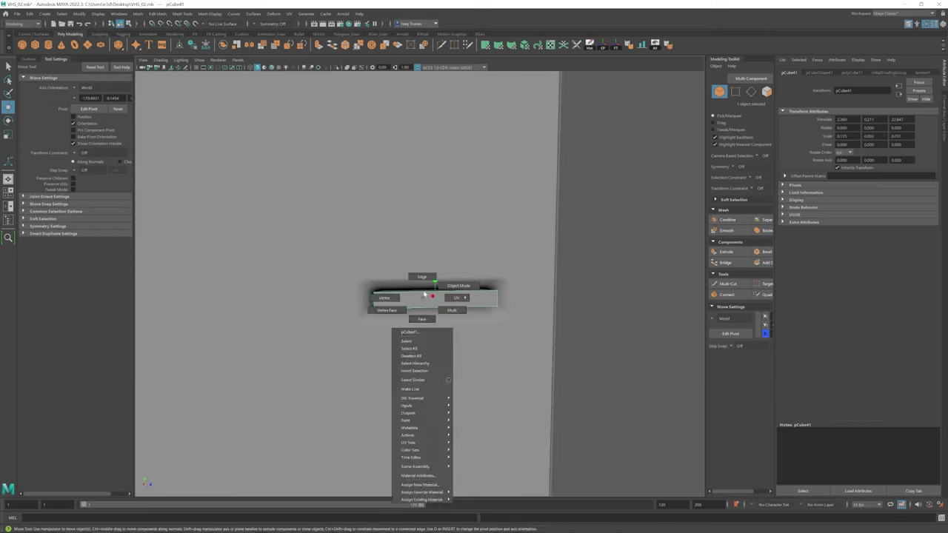
pyautogui.click(158, 13)
pyautogui.click(169, 45)
pyautogui.click(614, 233)
# Step: Select the VHS body, then try selecting the edge loop around the slot
pyautogui.scroll(-6, 584, 334)
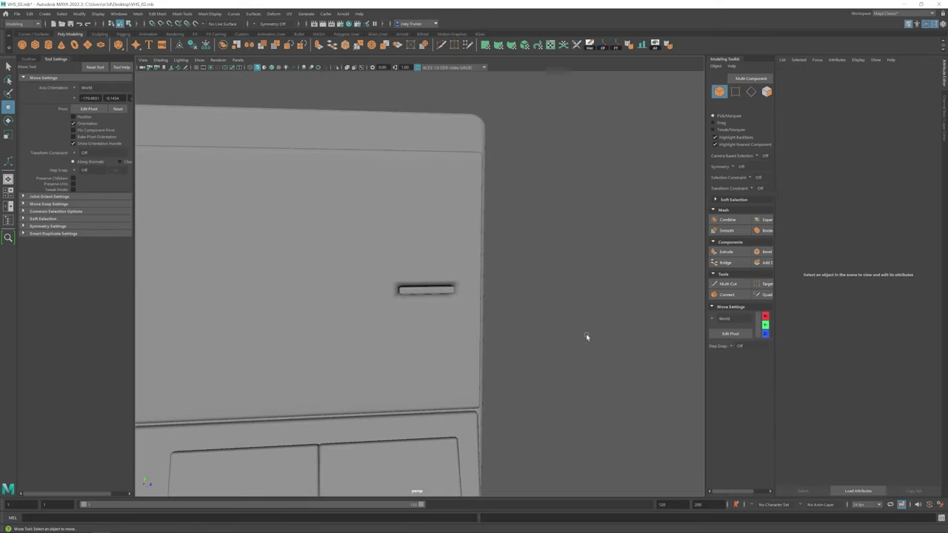
pyautogui.keyDown('alt'); pyautogui.moveTo(387, 306); pyautogui.dragTo(408, 267); pyautogui.keyUp('alt')
pyautogui.click(404, 265)
pyautogui.scroll(4, 364, 252)
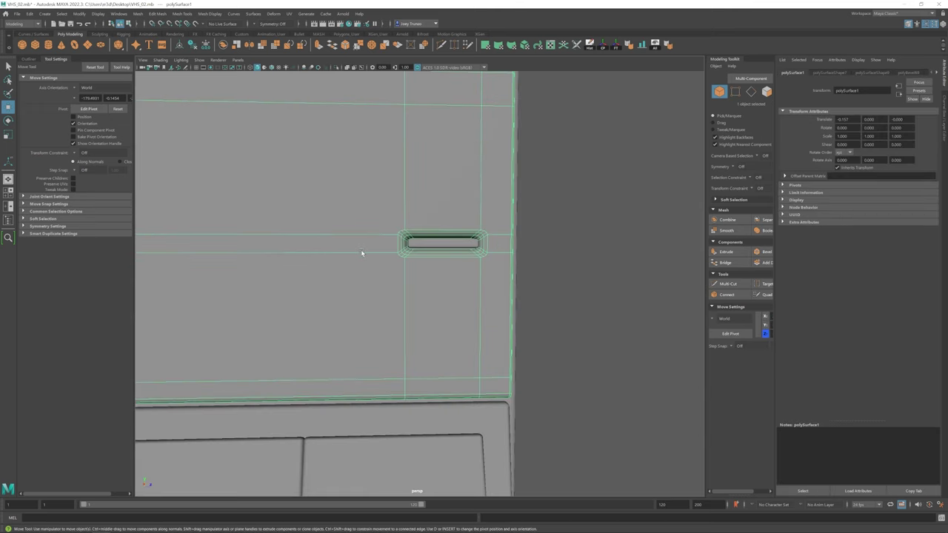
pyautogui.press('r')
pyautogui.press('f')
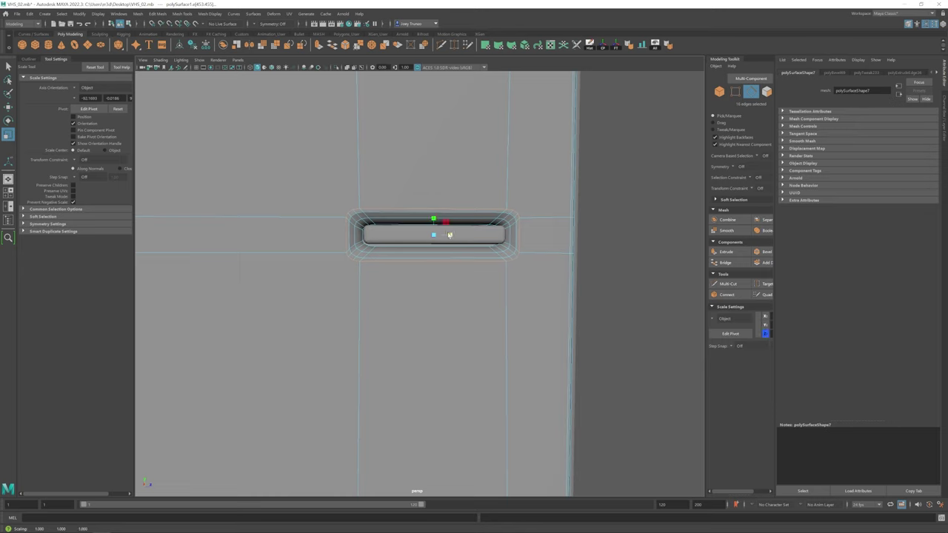
pyautogui.press('w')
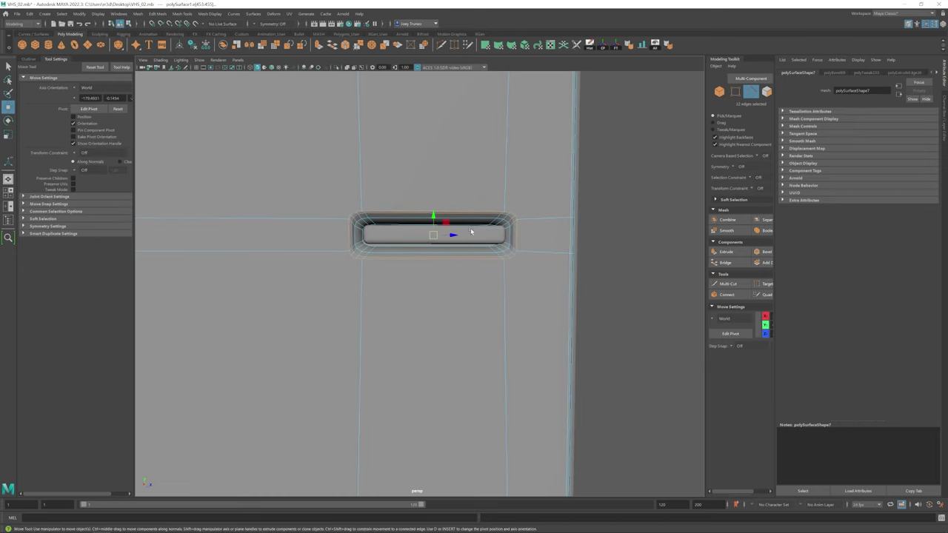
pyautogui.click(621, 274)
pyautogui.keyDown('alt'); pyautogui.moveTo(621, 274); pyautogui.dragTo(453, 281); pyautogui.keyUp('alt')
pyautogui.doubleClick(488, 259)
pyautogui.click(551, 293)
# Step: Select the slot piece, check its scale from the front, then deselect it
pyautogui.scroll(-5, 551, 292)
pyautogui.scroll(5, 452, 281)
pyautogui.click(400, 267)
pyautogui.press('r')
pyautogui.keyDown('alt'); pyautogui.moveTo(477, 314); pyautogui.dragTo(377, 271); pyautogui.keyUp('alt')
pyautogui.press('w')
pyautogui.click(440, 256)
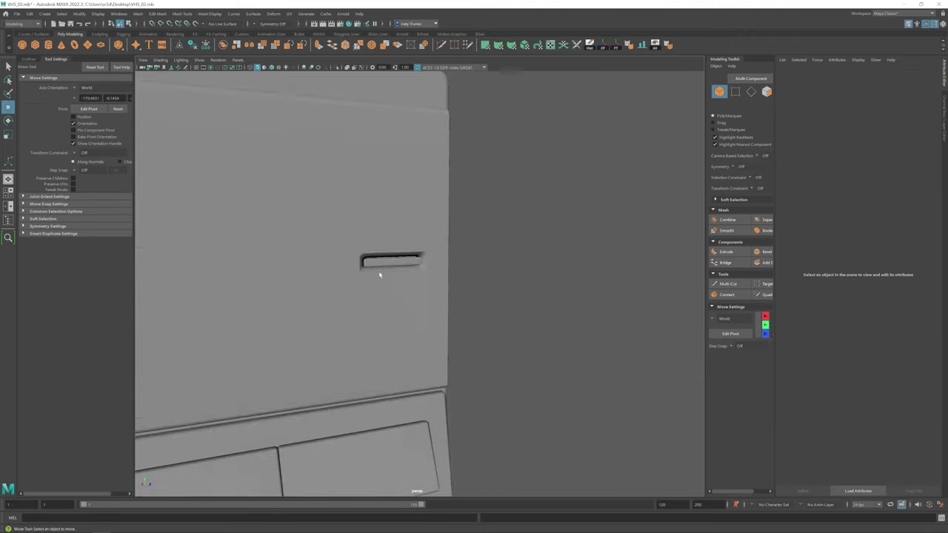
pyautogui.click(382, 263)
pyautogui.press('r')
pyautogui.click(525, 269)
pyautogui.keyDown('alt'); pyautogui.moveTo(525, 270); pyautogui.dragTo(359, 299, button='right'); pyautogui.keyUp('alt')
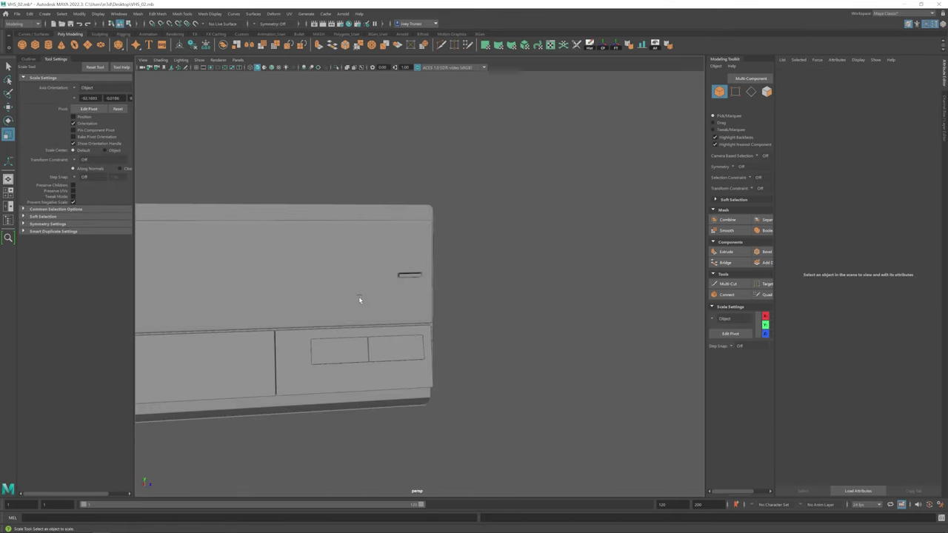
# Step: Scale the slot's edge loops with World axis orientation, then return to object mode
pyautogui.keyDown('alt'); pyautogui.moveTo(373, 302); pyautogui.dragTo(444, 281); pyautogui.keyUp('alt')
pyautogui.keyDown('alt'); pyautogui.moveTo(444, 282); pyautogui.dragTo(382, 225, button='right'); pyautogui.keyUp('alt')
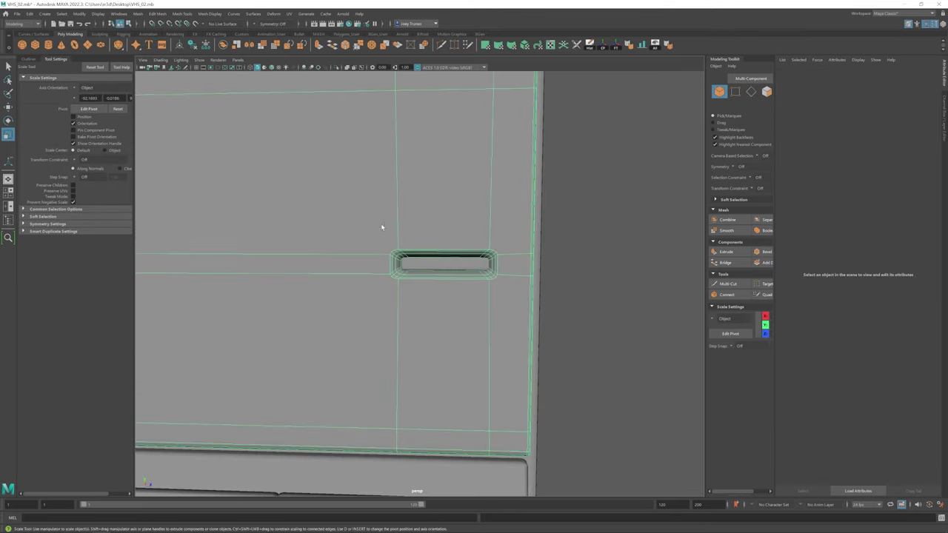
pyautogui.press('F10')
pyautogui.click(396, 262)
pyautogui.press('t')
pyautogui.scroll(3, 326, 266)
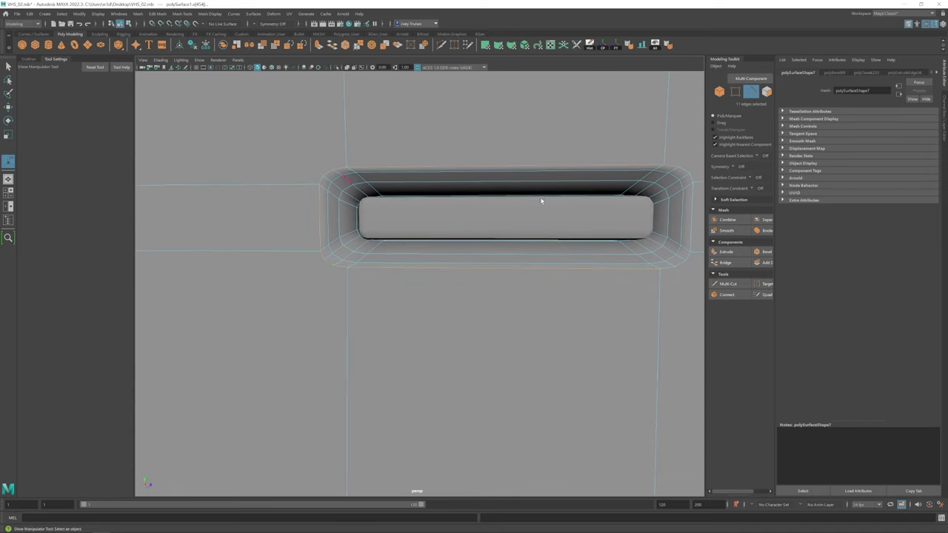
pyautogui.press('r')
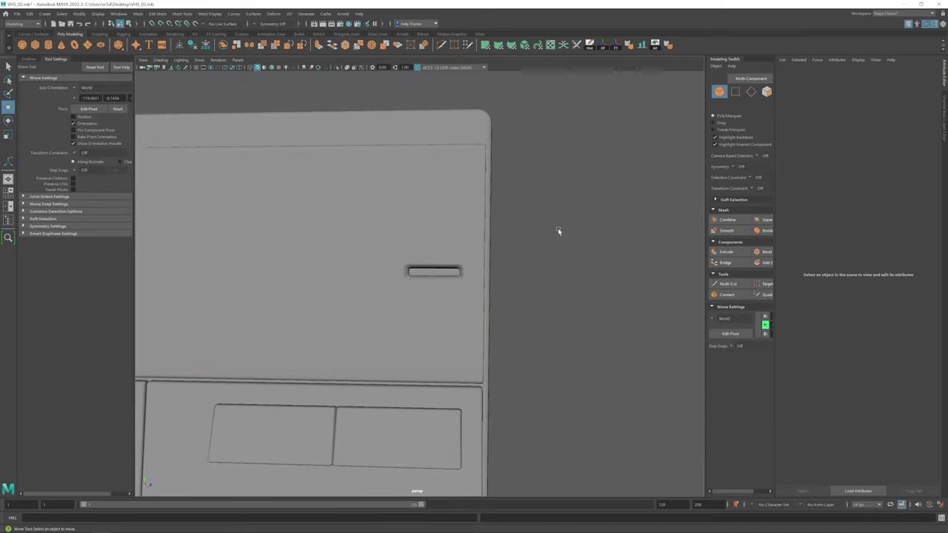
pyautogui.keyDown('alt'); pyautogui.moveTo(556, 227); pyautogui.dragTo(520, 338); pyautogui.keyUp('alt')
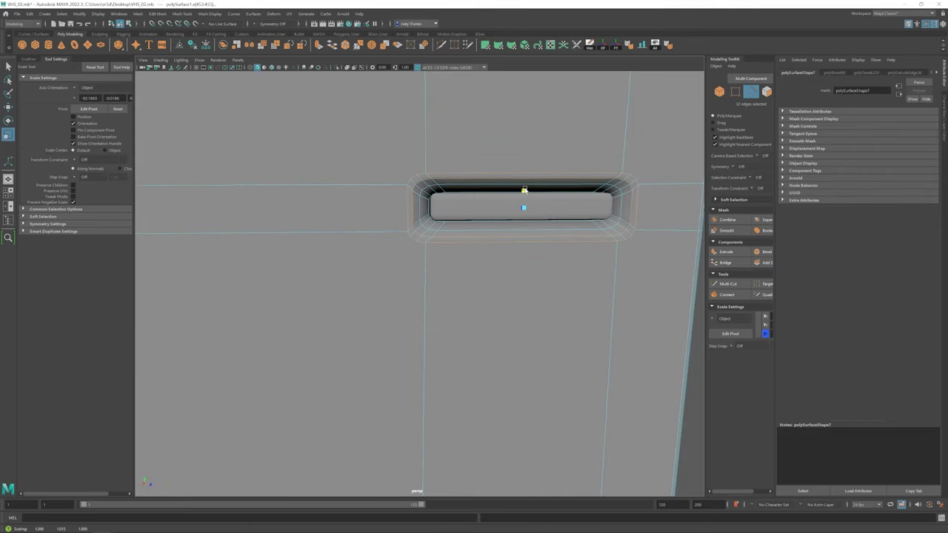
pyautogui.doubleClick(488, 220)
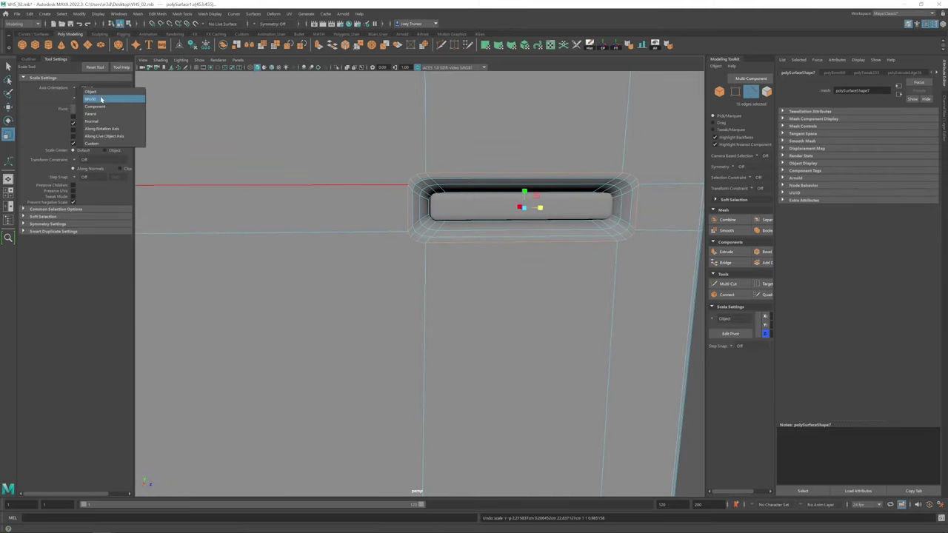
pyautogui.click(102, 99)
pyautogui.press('w')
pyautogui.press('F8')
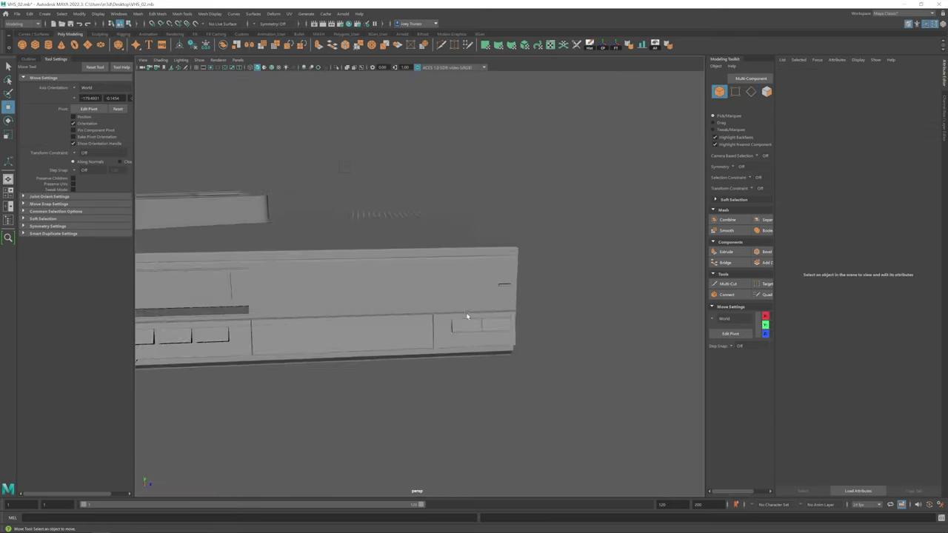
pyautogui.keyDown('alt'); pyautogui.moveTo(467, 317); pyautogui.dragTo(550, 296); pyautogui.keyUp('alt')
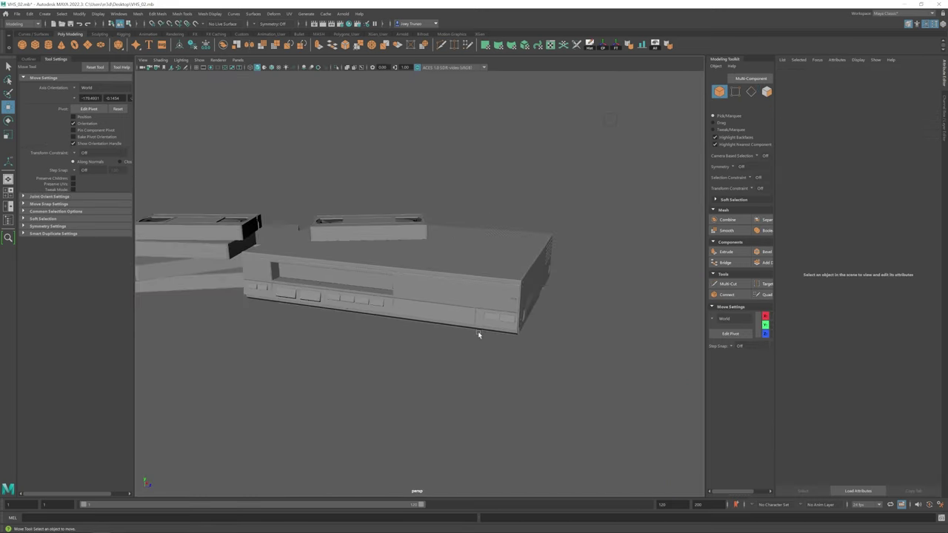
pyautogui.press('F9')
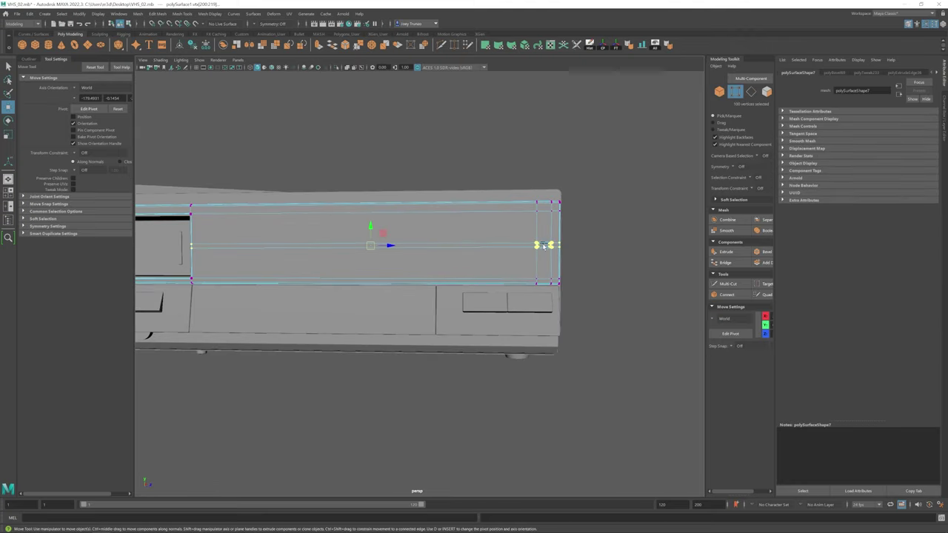
pyautogui.keyDown('alt'); pyautogui.moveTo(166, 259); pyautogui.dragTo(432, 333); pyautogui.keyUp('alt')
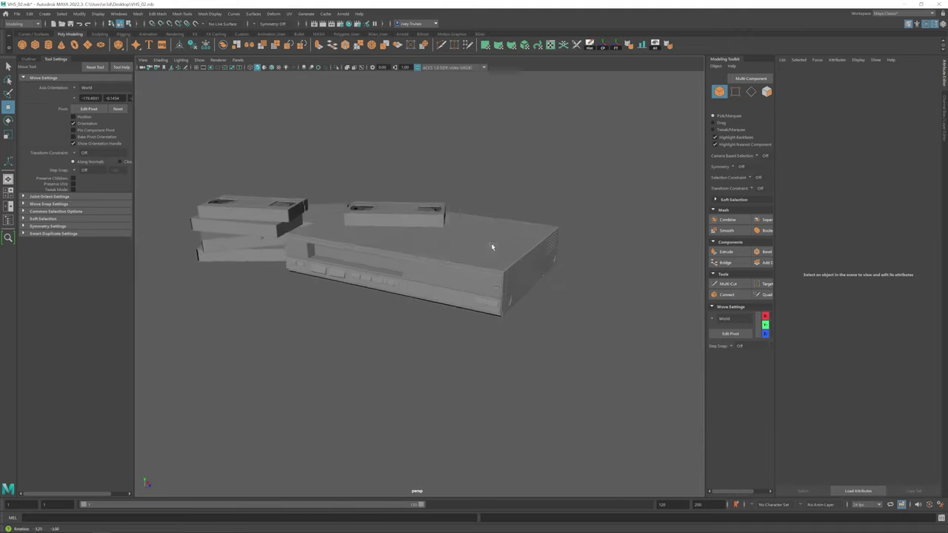
pyautogui.keyDown('alt'); pyautogui.moveTo(491, 247); pyautogui.dragTo(419, 262); pyautogui.keyUp('alt')
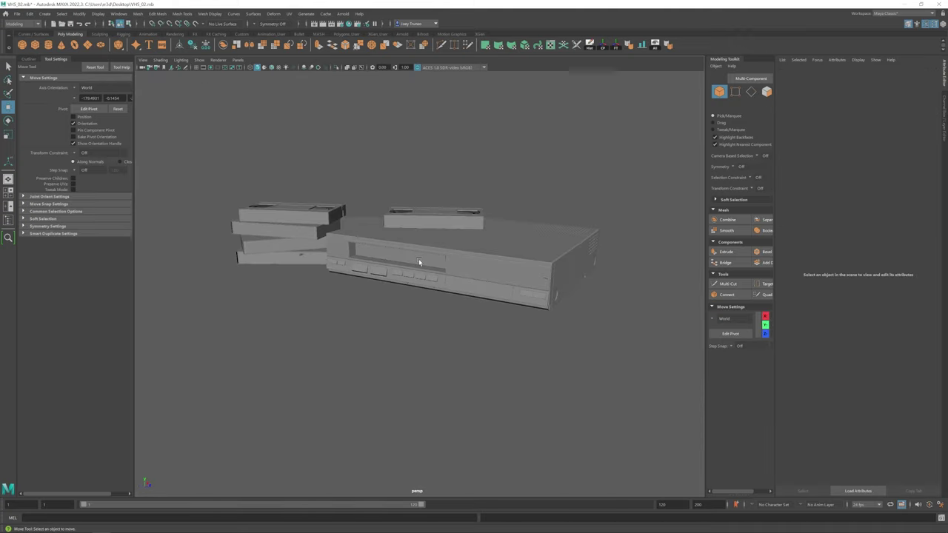
# Step: Extrude and scale the faces of the half-cylinder pCylinder20
pyautogui.click(418, 259)
pyautogui.press('f')
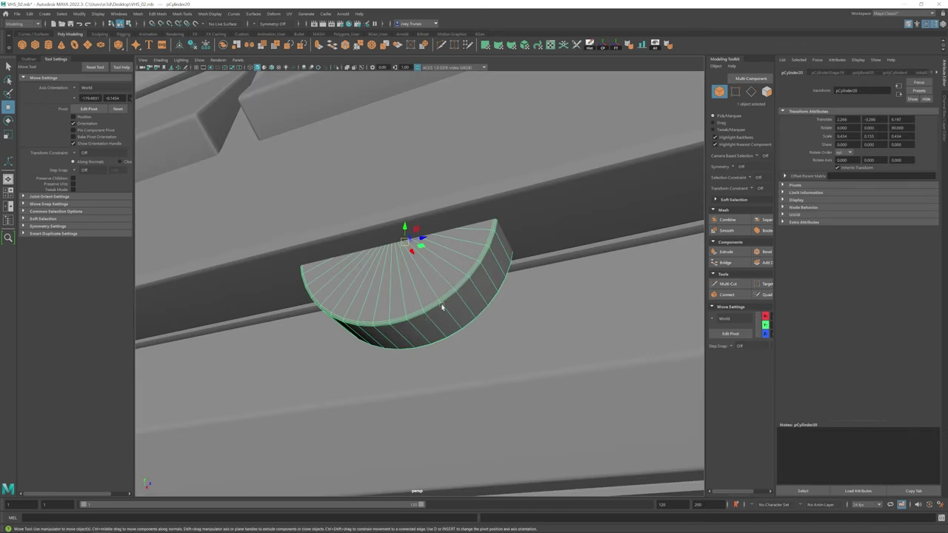
pyautogui.press('F11')
pyautogui.click(443, 322)
pyautogui.keyDown('alt'); pyautogui.moveTo(400, 316); pyautogui.dragTo(338, 268); pyautogui.keyUp('alt')
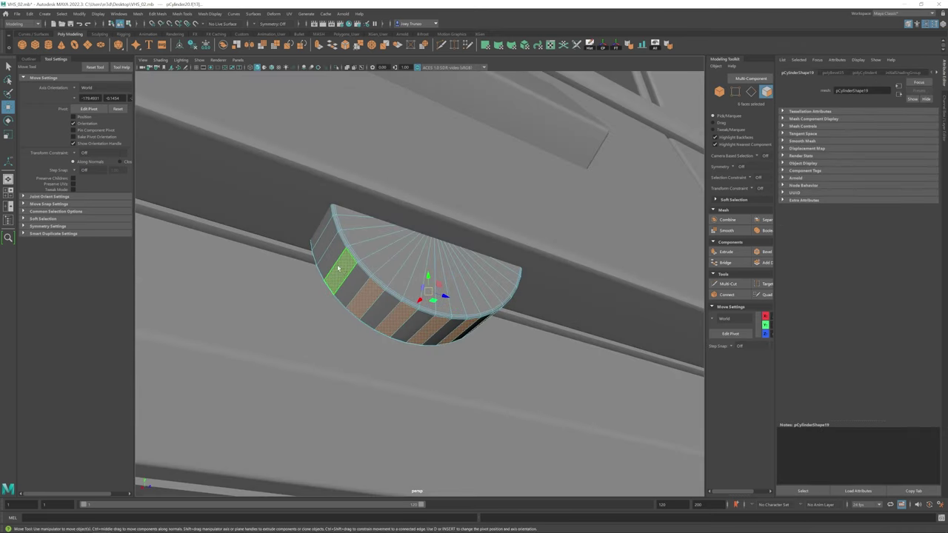
pyautogui.hotkey('ctrl', 'e')
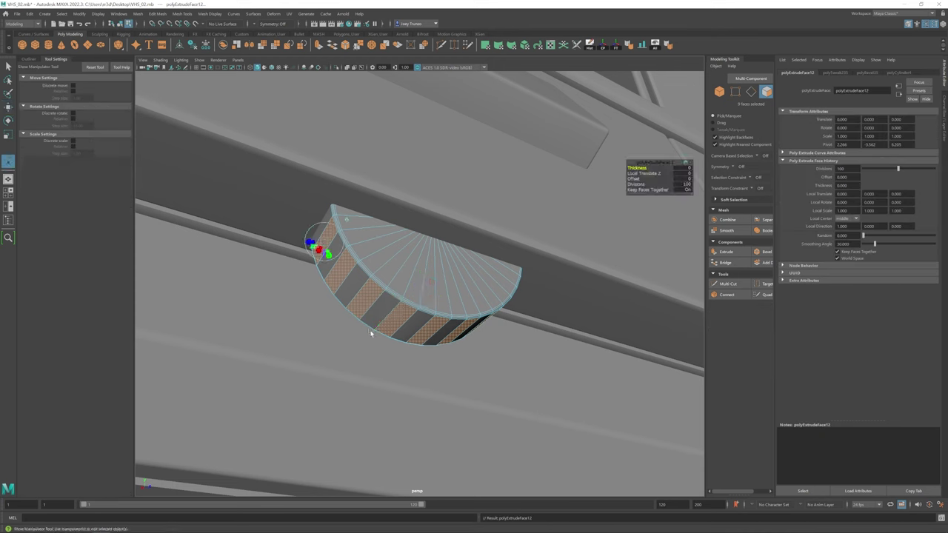
pyautogui.press('r')
pyautogui.keyDown('alt'); pyautogui.moveTo(372, 331); pyautogui.dragTo(431, 294); pyautogui.keyUp('alt')
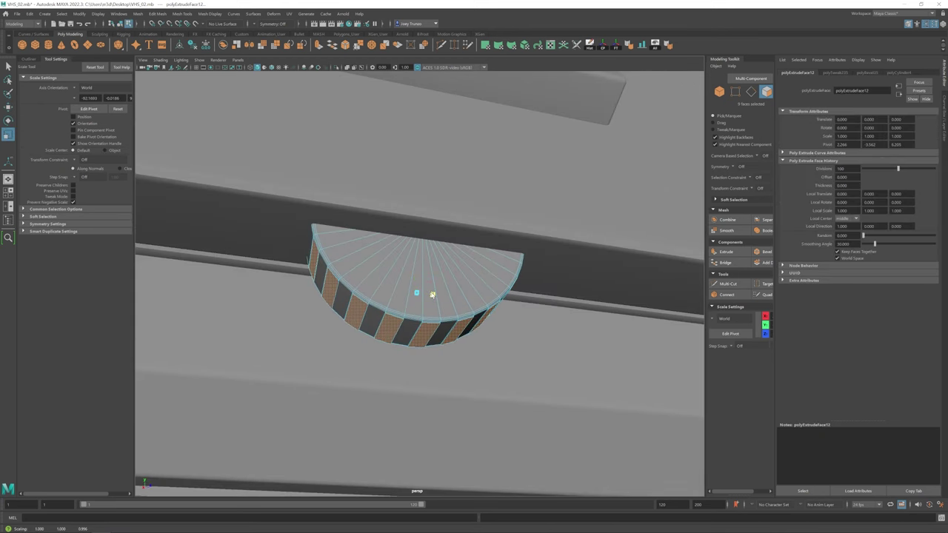
pyautogui.press('F8')
pyautogui.press('w')
pyautogui.keyDown('alt'); pyautogui.moveTo(461, 267); pyautogui.dragTo(613, 85); pyautogui.keyUp('alt')
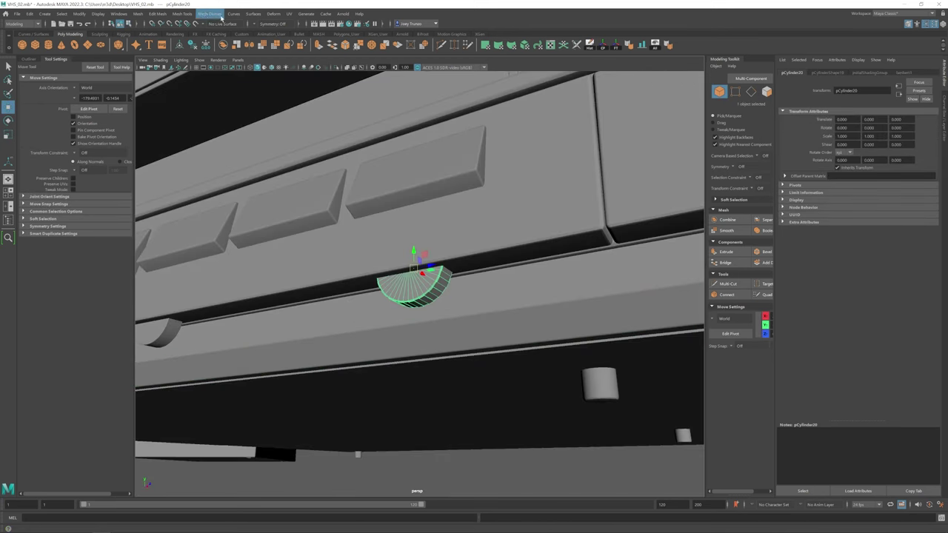
# Step: Boolean Difference the half-cylinder from the body and place a copy to its left
pyautogui.click(158, 14)
pyautogui.click(185, 85)
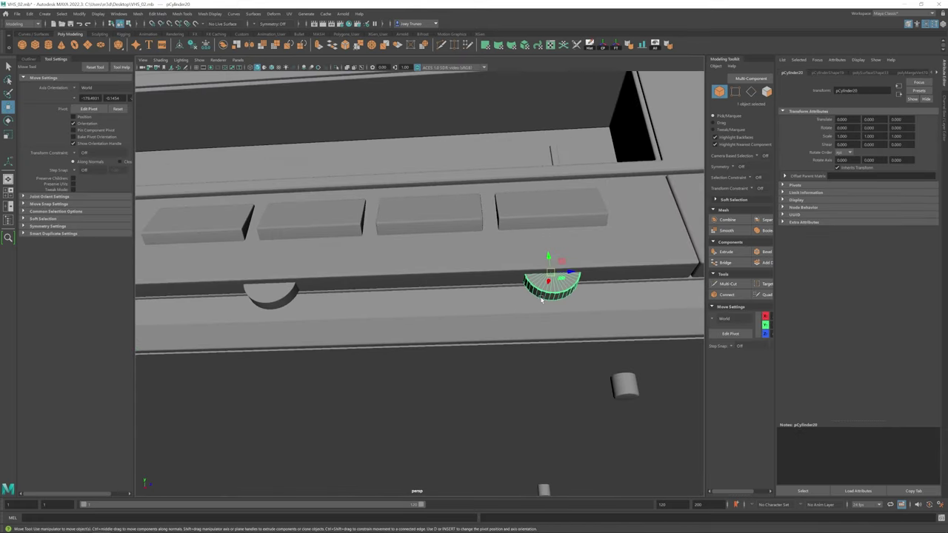
pyautogui.moveTo(564, 259); pyautogui.dragTo(289, 265)
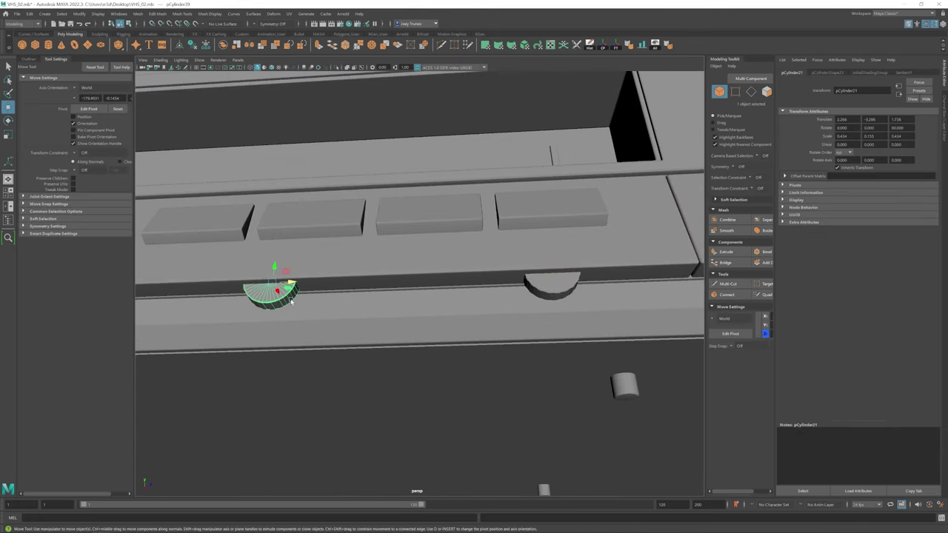
pyautogui.click(291, 300)
pyautogui.keyDown('alt'); pyautogui.moveTo(291, 300); pyautogui.dragTo(464, 355); pyautogui.keyUp('alt')
pyautogui.scroll(-5, 463, 356)
pyautogui.keyDown('alt'); pyautogui.moveTo(313, 313); pyautogui.dragTo(314, 314); pyautogui.keyUp('alt')
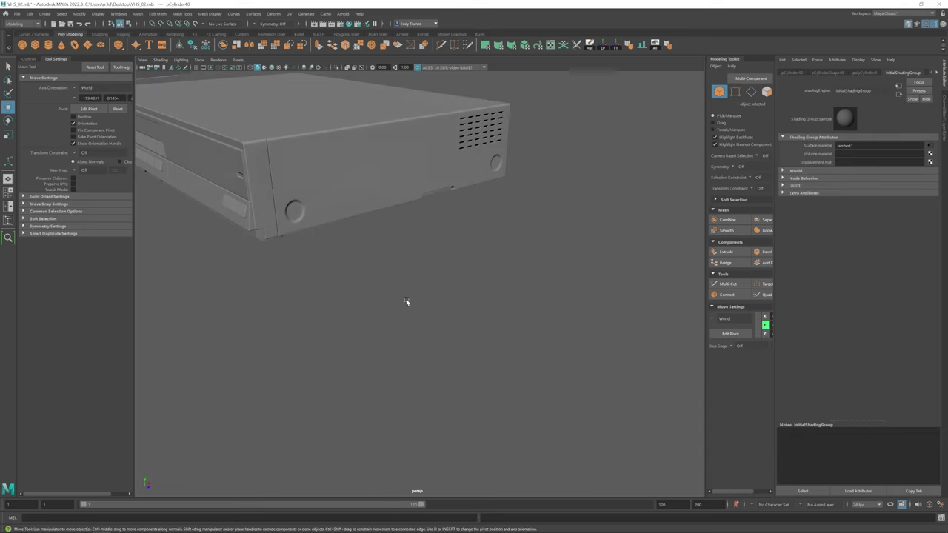
# Step: Delete the cylinder's top cap and fill the open rim with a new face
pyautogui.press('f')
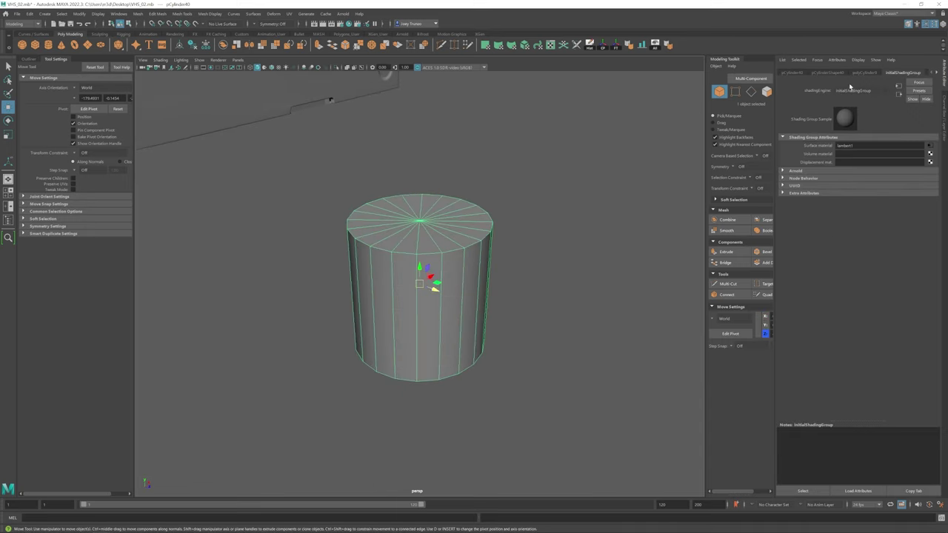
pyautogui.click(864, 73)
pyautogui.moveTo(419, 237)
pyautogui.mouseDown(button='right')
pyautogui.moveTo(434, 222)
pyautogui.moveTo(434, 244)
pyautogui.mouseUp(button='right')
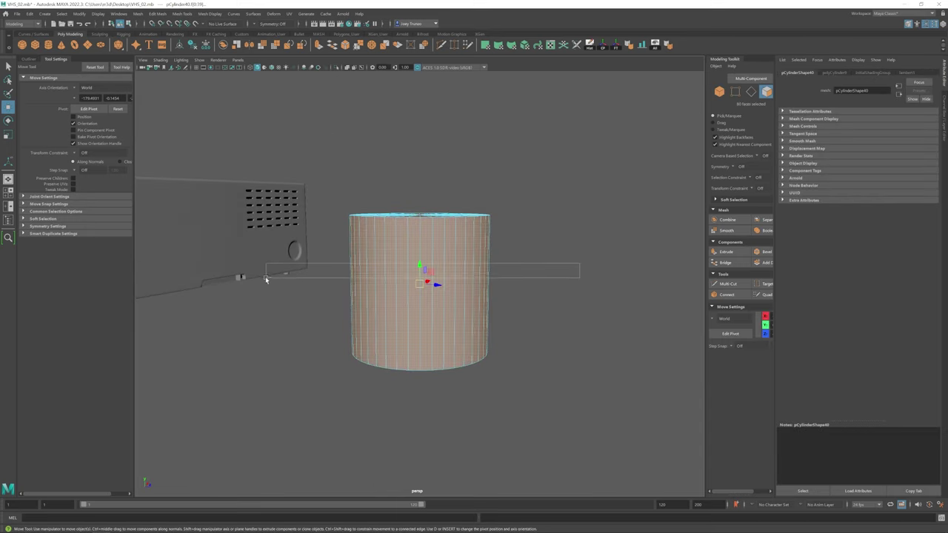
pyautogui.click(419, 221)
pyautogui.press('Delete')
pyautogui.doubleClick(417, 201)
pyautogui.moveTo(417, 201); pyautogui.dragTo(476, 285, button='right')
pyautogui.click(138, 14)
pyautogui.click(151, 68)
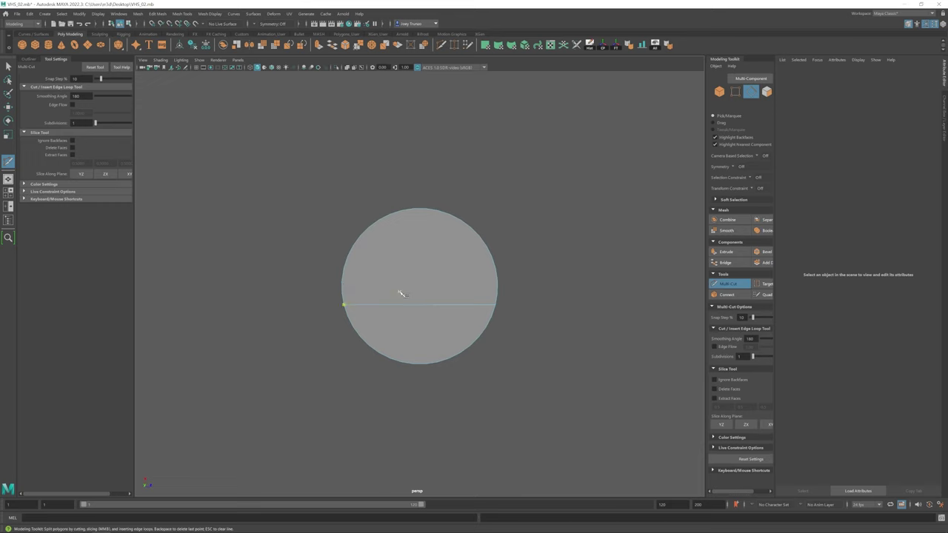
# Step: Multi-Cut a first edge across the cylinder's cap
pyautogui.hotkey('ctrl', 'z')
pyautogui.click(499, 298)
pyautogui.rightClick(345, 274)
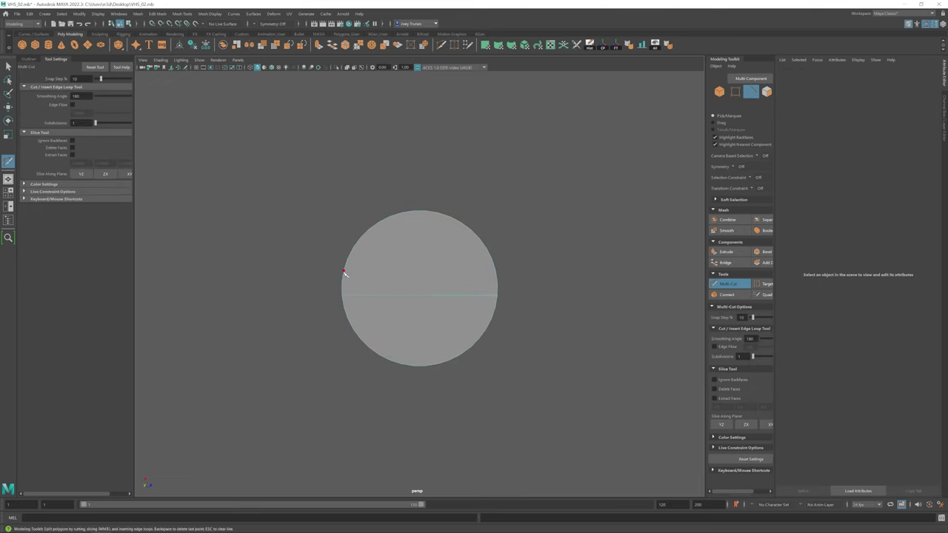
pyautogui.keyDown('alt'); pyautogui.moveTo(343, 284); pyautogui.dragTo(415, 311); pyautogui.keyUp('alt')
pyautogui.keyDown('alt'); pyautogui.moveTo(370, 215); pyautogui.dragTo(343, 296); pyautogui.keyUp('alt')
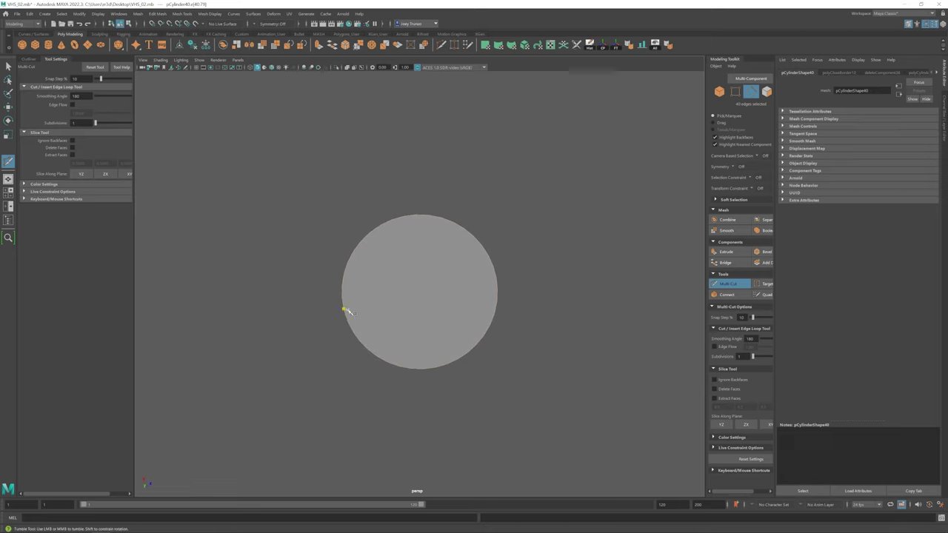
pyautogui.click(496, 305)
pyautogui.press('w')
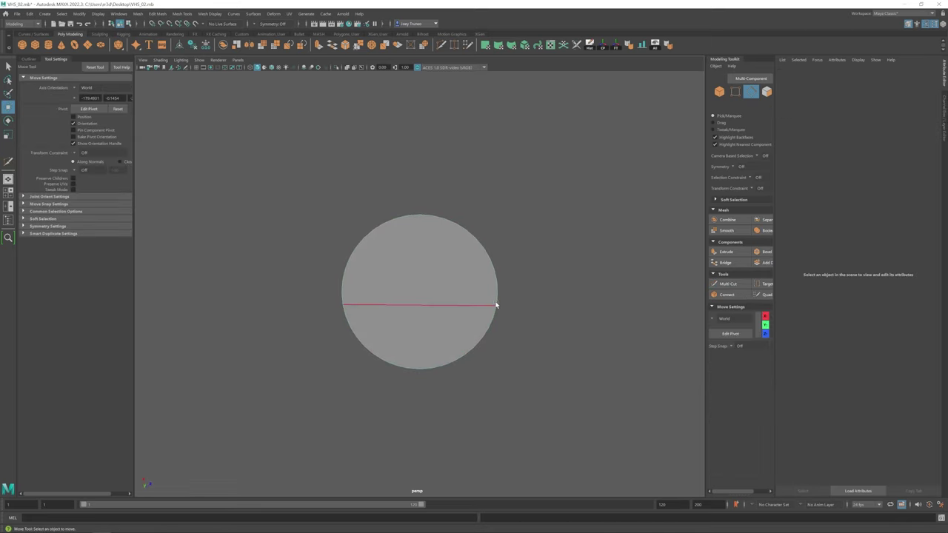
# Step: Cut a second edge across the cap and extrude the strip between the cuts into a slot
pyautogui.click(445, 44)
pyautogui.keyDown('alt'); pyautogui.moveTo(495, 281); pyautogui.dragTo(387, 212); pyautogui.keyUp('alt')
pyautogui.click(433, 222)
pyautogui.press('w')
pyautogui.hotkey('ctrl', 'e')
pyautogui.press('F8')
pyautogui.click(138, 13)
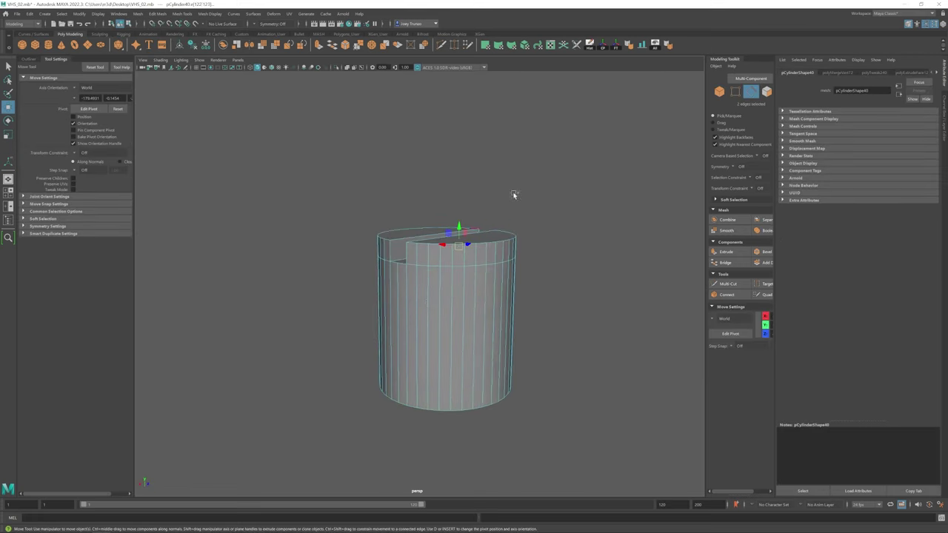
# Step: Use Multi-Cut to add a support edge across the cylinder's slot and side
pyautogui.keyDown('alt'); pyautogui.moveTo(513, 194); pyautogui.dragTo(488, 222); pyautogui.keyUp('alt')
pyautogui.press('F9')
pyautogui.moveTo(551, 303); pyautogui.dragTo(291, 461)
pyautogui.keyDown('alt'); pyautogui.moveTo(334, 370); pyautogui.dragTo(444, 244); pyautogui.keyUp('alt')
pyautogui.press('F10')
pyautogui.click(422, 276)
pyautogui.scroll(2, 423, 281)
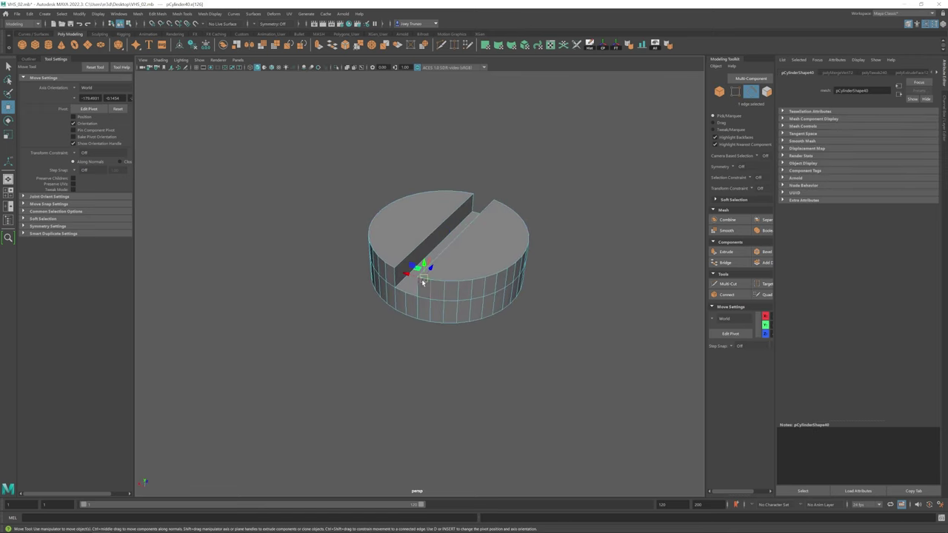
pyautogui.hotkey('ctrl', 'shift', 'x')
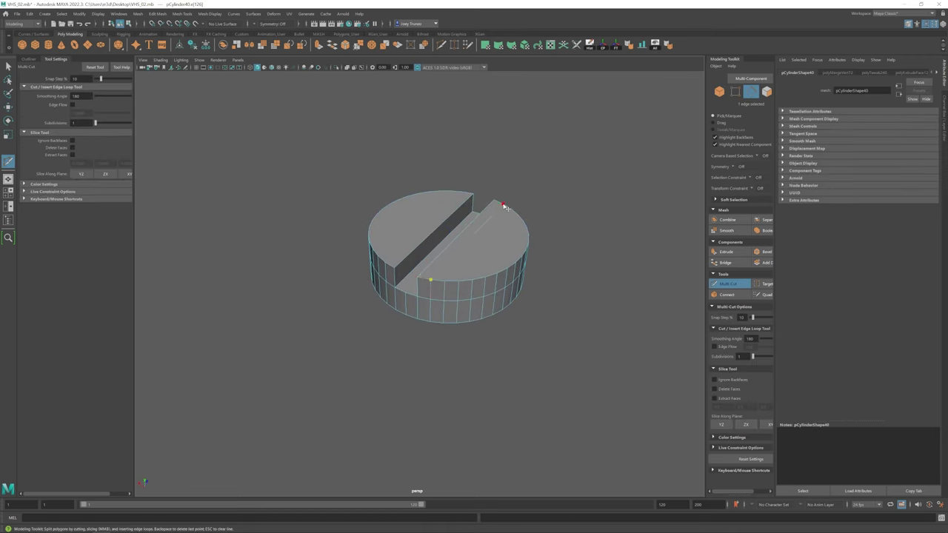
pyautogui.keyDown('ctrl'); pyautogui.click(506, 210); pyautogui.keyUp('ctrl')
# Step: Tidy the slot's inner geometry by welding vertices and pulling a rim vertex upward
pyautogui.keyDown('alt'); pyautogui.moveTo(520, 218); pyautogui.dragTo(497, 239); pyautogui.keyUp('alt')
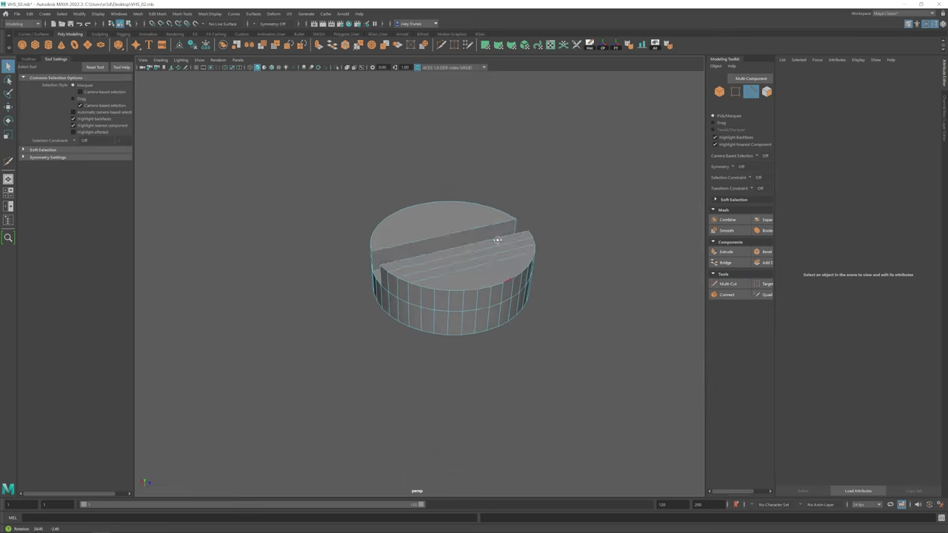
pyautogui.scroll(3, 513, 299)
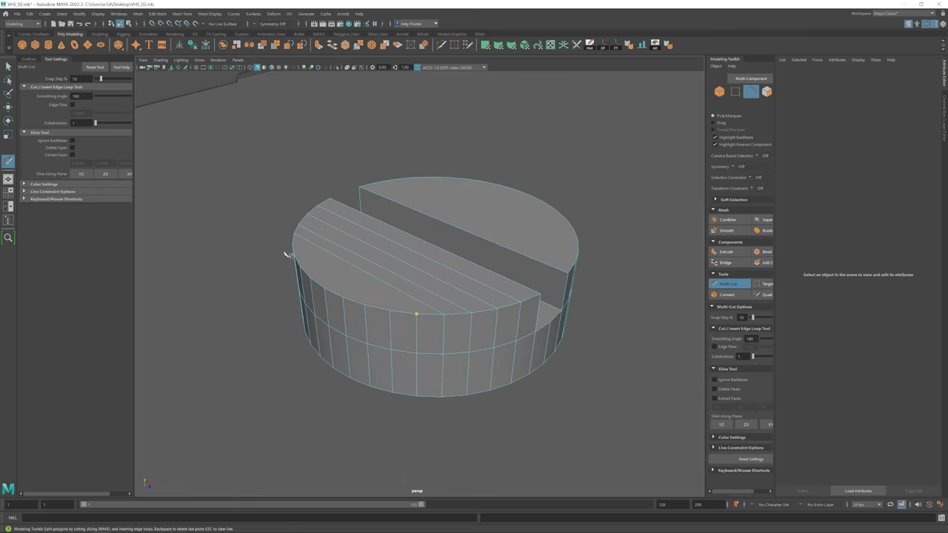
pyautogui.keyDown('alt'); pyautogui.moveTo(321, 285); pyautogui.dragTo(345, 282); pyautogui.keyUp('alt')
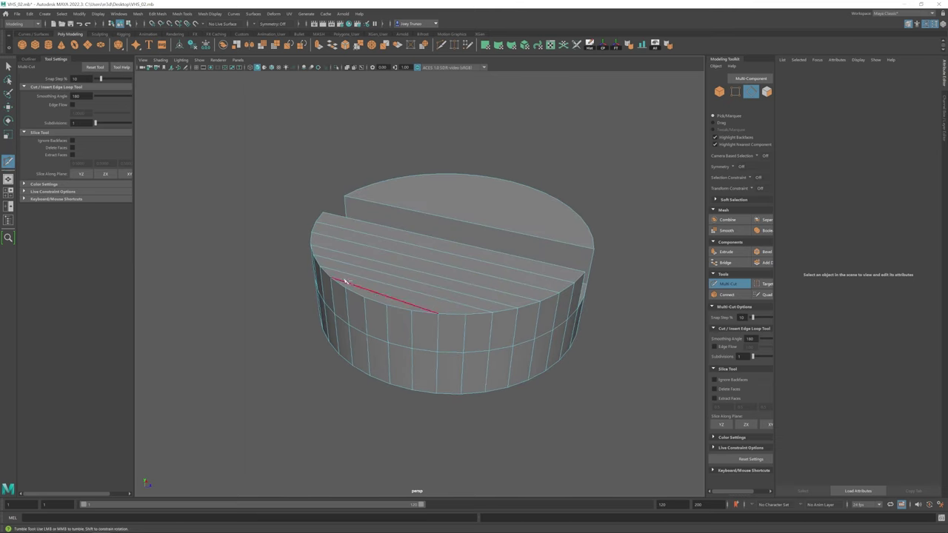
pyautogui.keyDown('alt'); pyautogui.moveTo(412, 311); pyautogui.dragTo(464, 273); pyautogui.keyUp('alt')
pyautogui.press('w')
pyautogui.click(504, 311)
pyautogui.click(535, 305)
pyautogui.keyDown('alt'); pyautogui.moveTo(426, 342); pyautogui.dragTo(508, 289); pyautogui.keyUp('alt')
pyautogui.click(763, 283)
pyautogui.scroll(5, 508, 289)
pyautogui.press('w')
pyautogui.moveTo(320, 390); pyautogui.dragTo(501, 247)
# Step: Select an edge loop around the slot and apply an Edit Mesh operation to it
pyautogui.moveTo(502, 247); pyautogui.dragTo(511, 214, button='right')
pyautogui.doubleClick(451, 328)
pyautogui.keyDown('alt'); pyautogui.moveTo(450, 328); pyautogui.dragTo(416, 348); pyautogui.keyUp('alt')
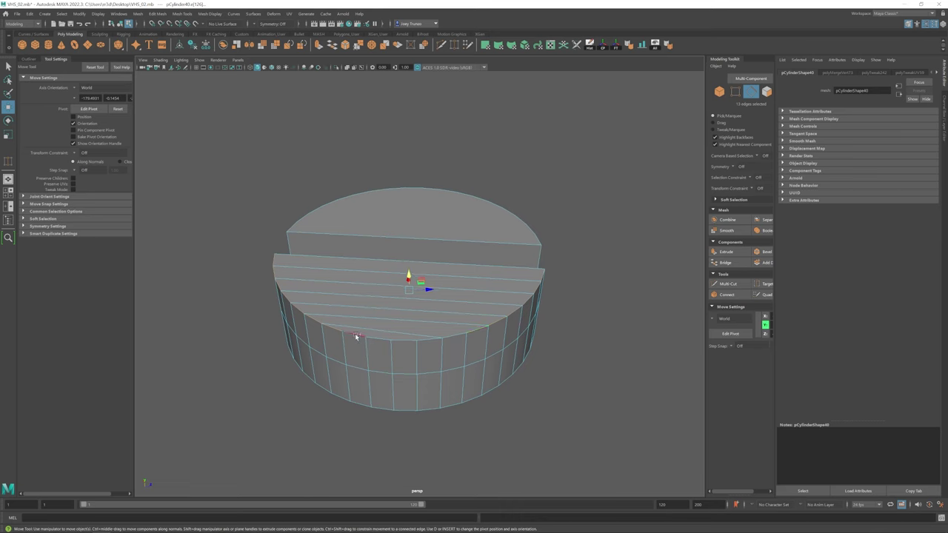
pyautogui.keyDown('alt'); pyautogui.moveTo(357, 337); pyautogui.dragTo(449, 288); pyautogui.keyUp('alt')
pyautogui.click(157, 13)
pyautogui.click(167, 37)
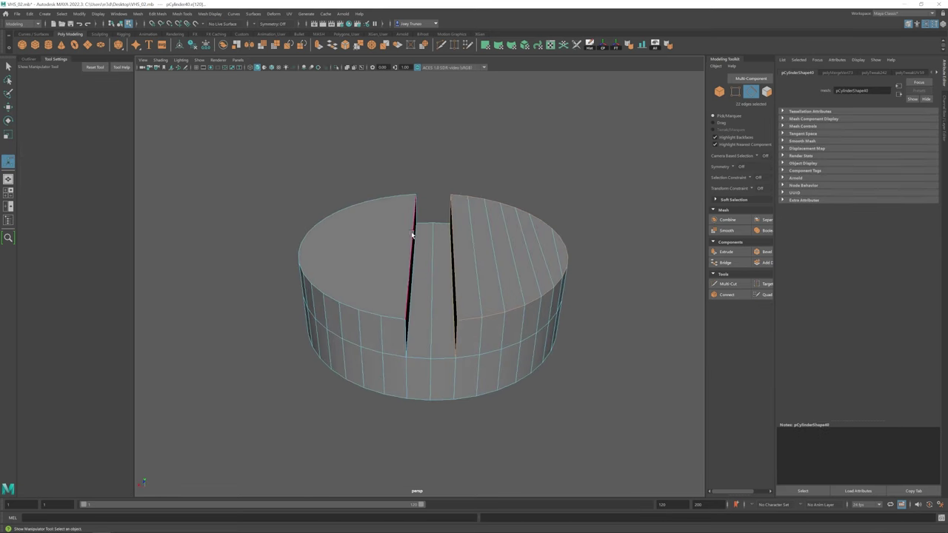
pyautogui.keyDown('shift'); pyautogui.moveTo(412, 235); pyautogui.dragTo(398, 195, button='right'); pyautogui.keyUp('shift')
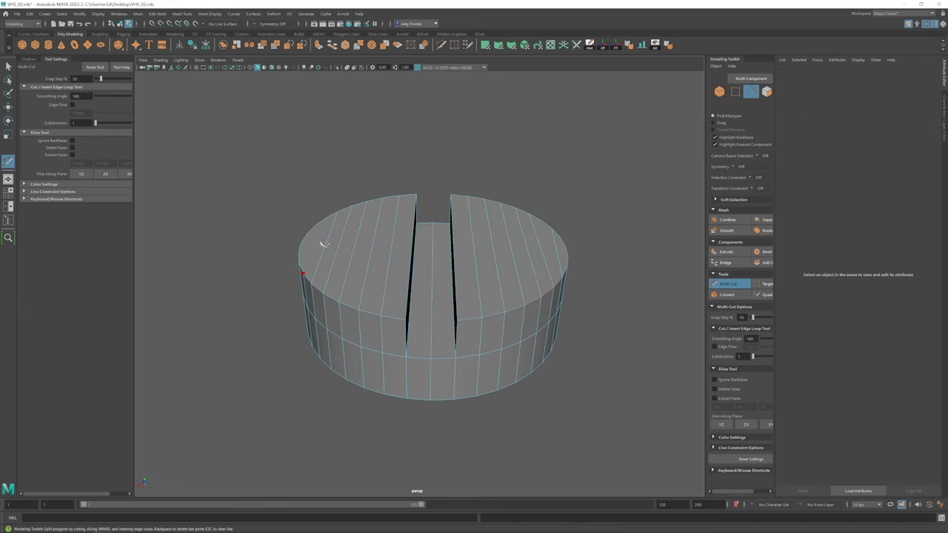
# Step: Bevel the slotted cylinder's selected edges with Edit Mesh > Bevel
pyautogui.press('w')
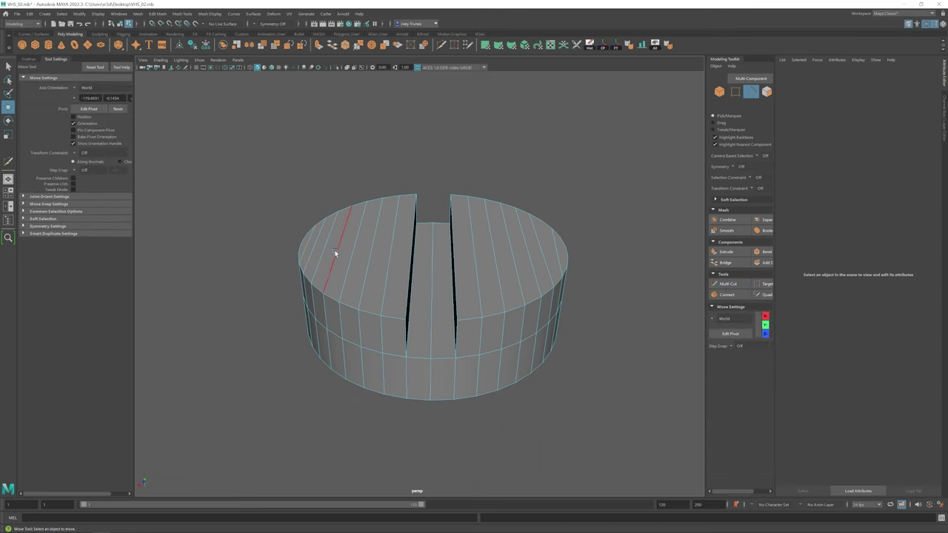
pyautogui.keyDown('alt'); pyautogui.moveTo(332, 255); pyautogui.dragTo(378, 255); pyautogui.keyUp('alt')
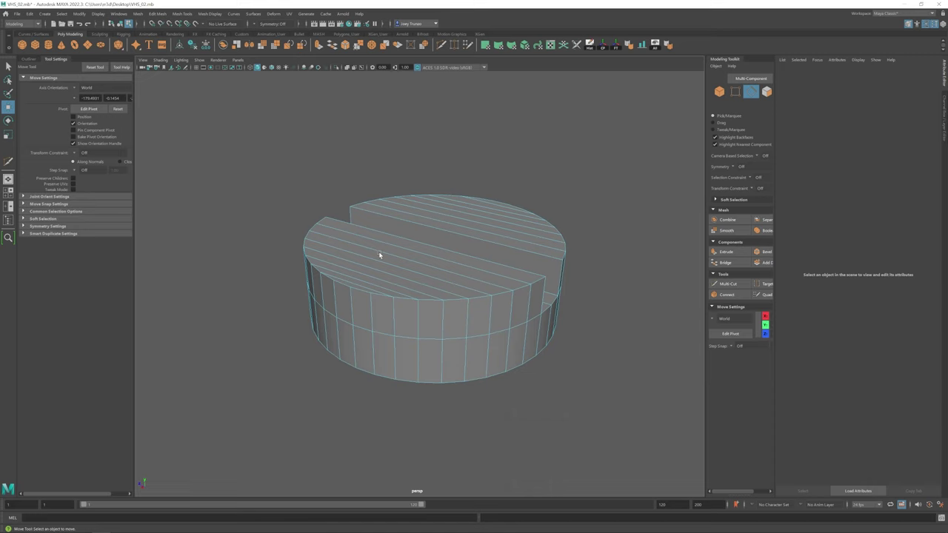
pyautogui.keyDown('alt'); pyautogui.moveTo(378, 255); pyautogui.dragTo(431, 318); pyautogui.keyUp('alt')
pyautogui.click(431, 318)
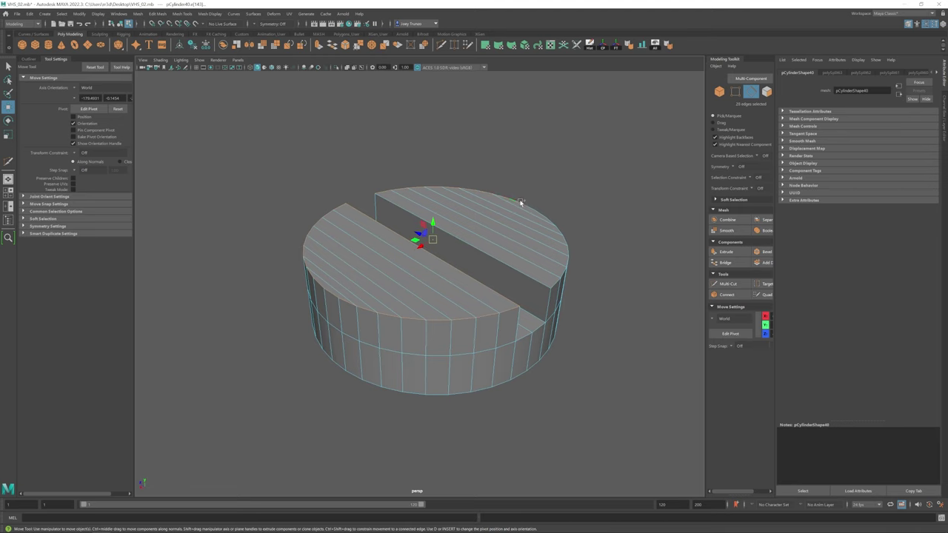
pyautogui.keyDown('alt'); pyautogui.moveTo(488, 224); pyautogui.dragTo(451, 294); pyautogui.keyUp('alt')
pyautogui.scroll(3, 218, 357)
pyautogui.keyDown('alt'); pyautogui.moveTo(218, 357); pyautogui.dragTo(430, 384); pyautogui.keyUp('alt')
pyautogui.keyDown('alt'); pyautogui.moveTo(428, 333); pyautogui.dragTo(467, 269); pyautogui.keyUp('alt')
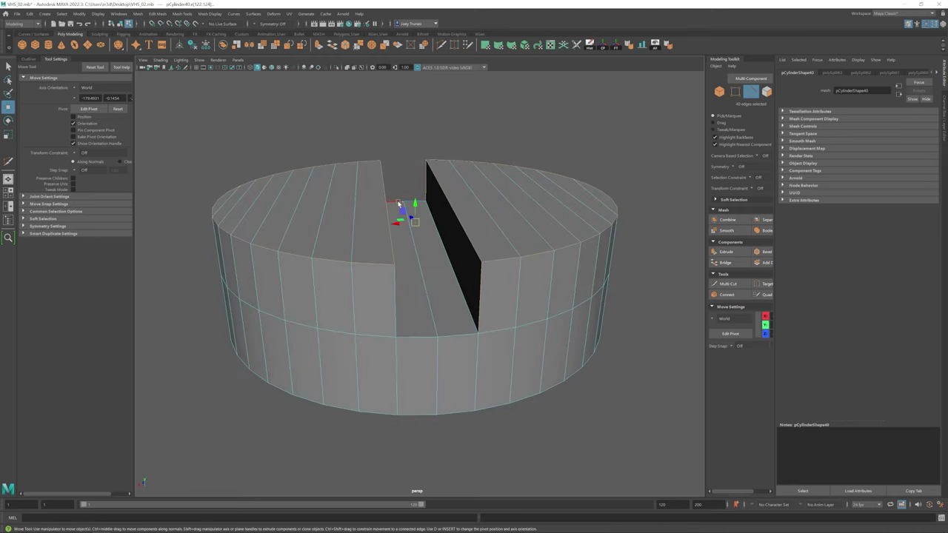
pyautogui.keyDown('alt'); pyautogui.moveTo(445, 337); pyautogui.dragTo(384, 273); pyautogui.keyUp('alt')
pyautogui.click(157, 14)
pyautogui.click(171, 34)
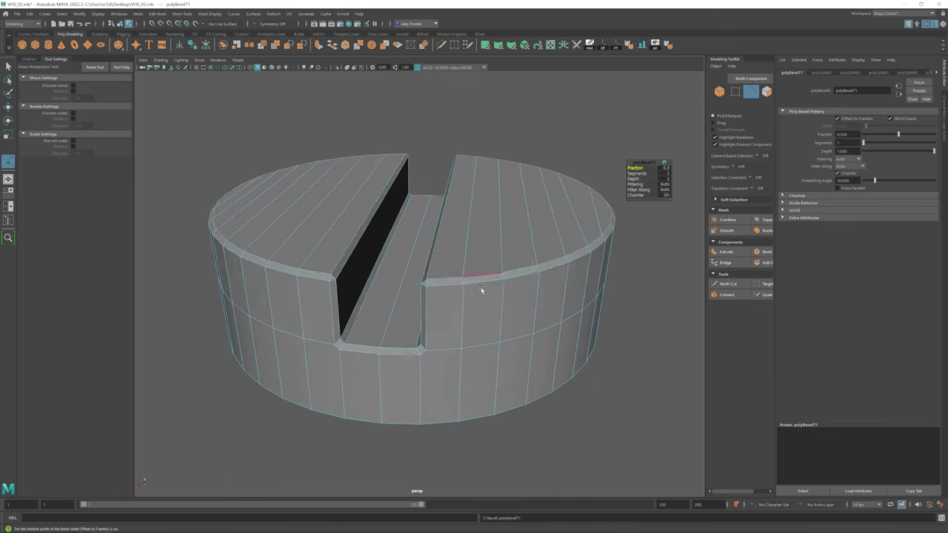
pyautogui.scroll(-4, 480, 287)
# Step: Cut an extra edge across the cylinder's cap and select the cap edges
pyautogui.keyDown('alt'); pyautogui.moveTo(480, 282); pyautogui.dragTo(385, 325); pyautogui.keyUp('alt')
pyautogui.press('F8')
pyautogui.scroll(-3, 479, 271)
pyautogui.keyDown('shift'); pyautogui.moveTo(341, 297); pyautogui.dragTo(339, 283, button='right'); pyautogui.keyUp('shift')
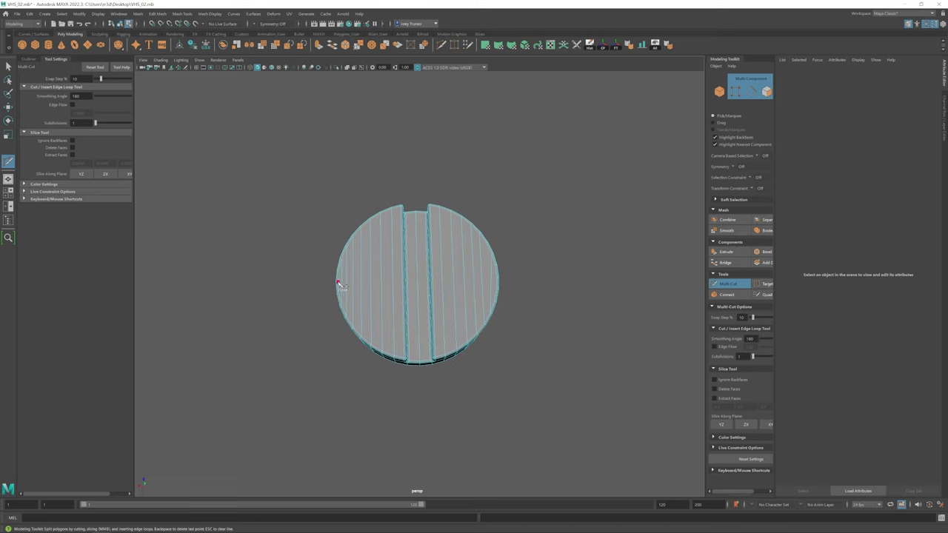
pyautogui.click(496, 279)
pyautogui.press('Return')
pyautogui.keyDown('alt'); pyautogui.moveTo(496, 279); pyautogui.dragTo(355, 140); pyautogui.keyUp('alt')
# Step: Set the scale axis orientation and shrink the cylinder down to screw size
pyautogui.press('r')
pyautogui.click(86, 88)
pyautogui.click(87, 95)
pyautogui.press('w')
pyautogui.press('F8')
pyautogui.press('r')
pyautogui.scroll(-3, 354, 237)
# Step: Move and rotate the small screw toward the case's side panel near the vents
pyautogui.keyDown('alt'); pyautogui.moveTo(353, 237); pyautogui.dragTo(610, 388); pyautogui.keyUp('alt')
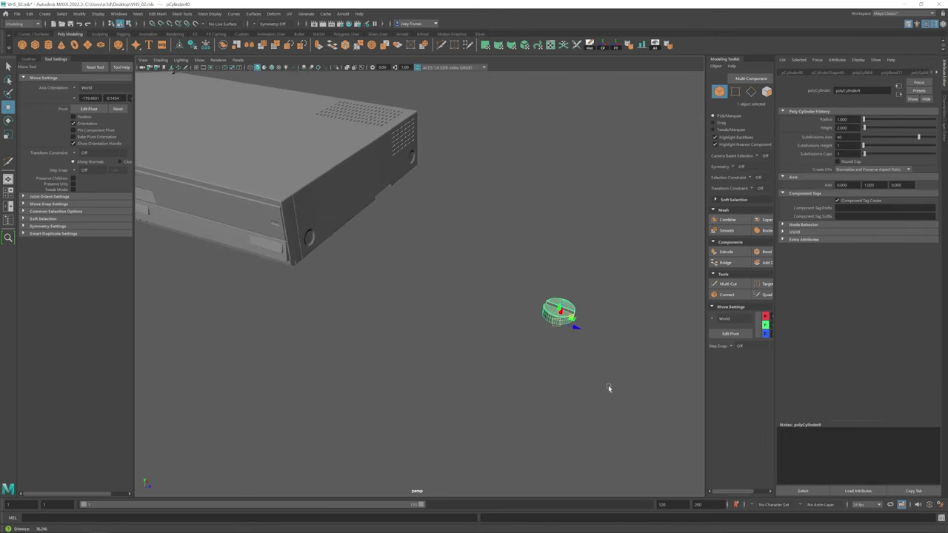
pyautogui.click(256, 157)
pyautogui.press('w')
pyautogui.scroll(3, 257, 159)
pyautogui.press('f')
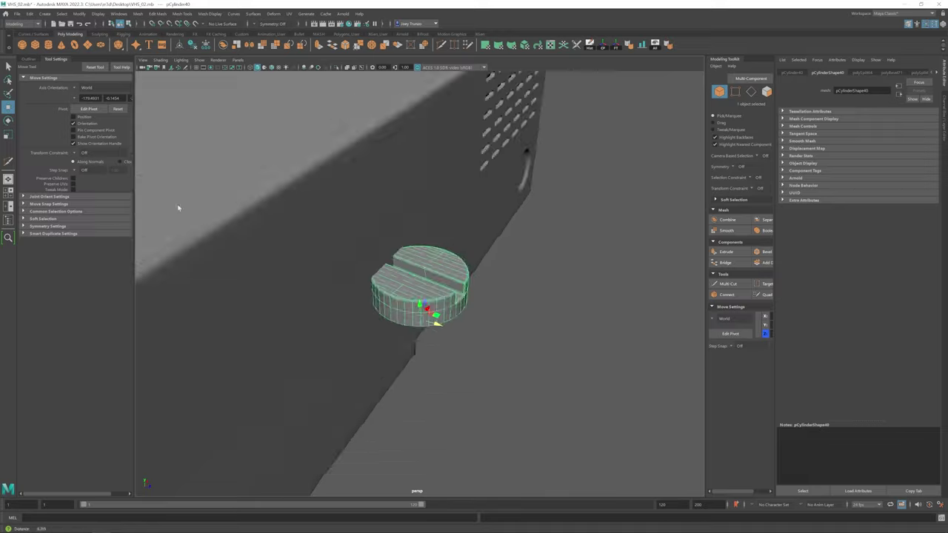
pyautogui.keyDown('alt'); pyautogui.moveTo(178, 205); pyautogui.dragTo(415, 286); pyautogui.keyUp('alt')
pyautogui.press('e')
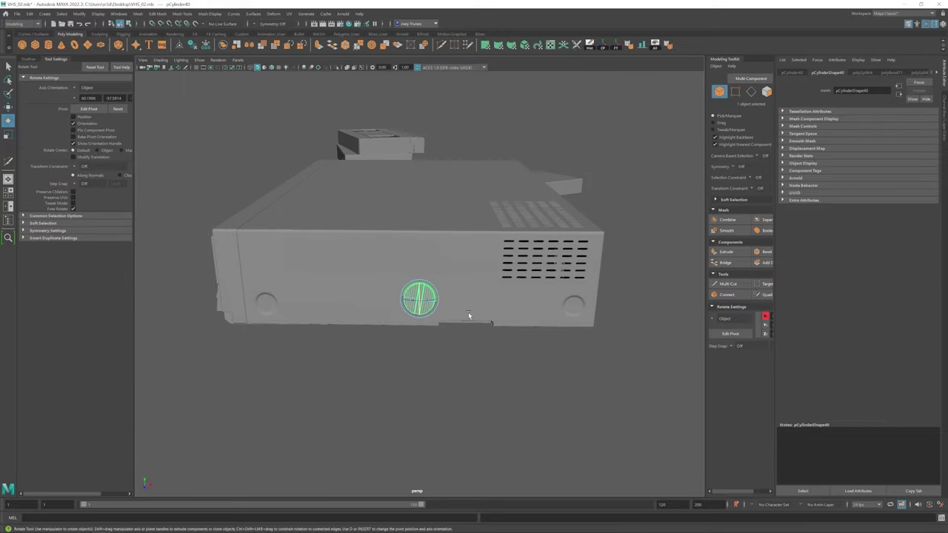
pyautogui.keyDown('alt'); pyautogui.moveTo(468, 315); pyautogui.dragTo(407, 286); pyautogui.keyUp('alt')
pyautogui.press('w')
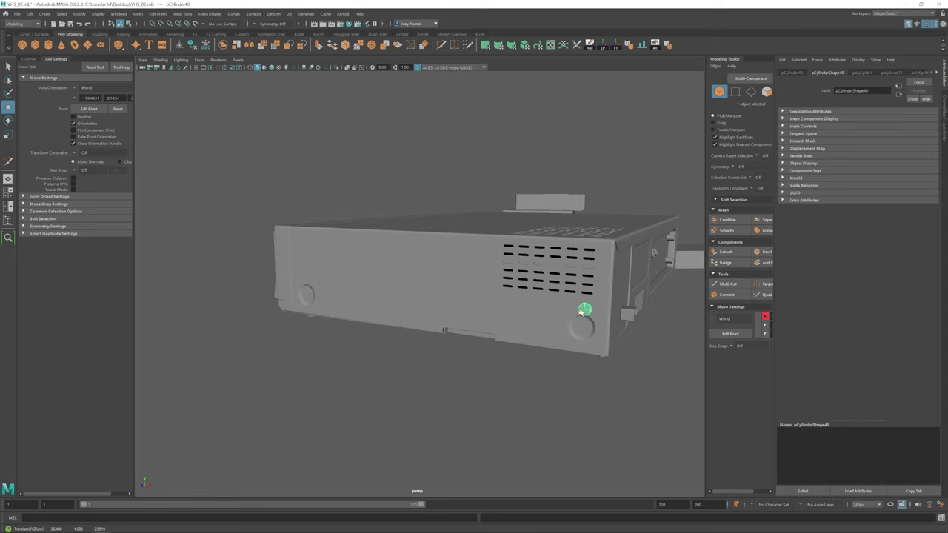
pyautogui.press('f')
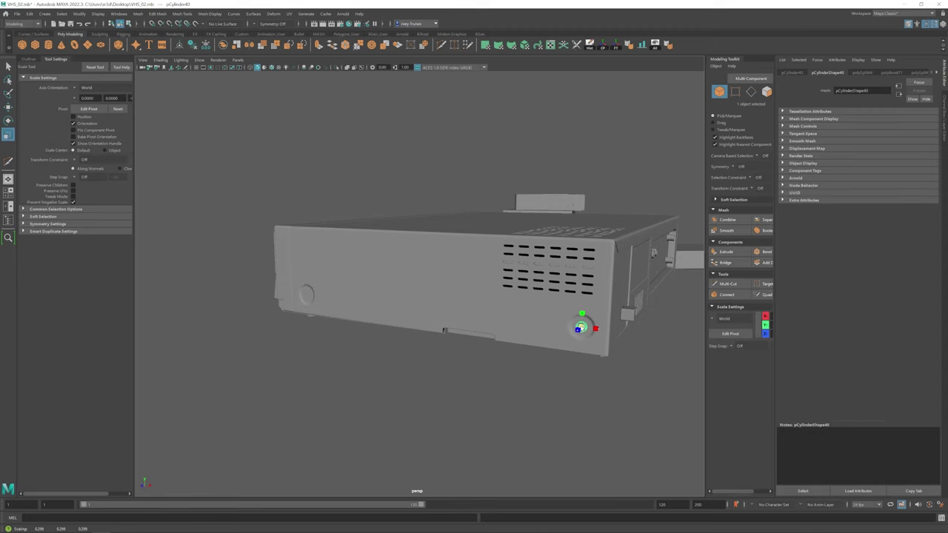
pyautogui.keyDown('alt'); pyautogui.moveTo(430, 294); pyautogui.dragTo(415, 277); pyautogui.keyUp('alt')
# Step: Rotate the screw and shrink the cylinder so it fits inside the recessed hole
pyautogui.press('e')
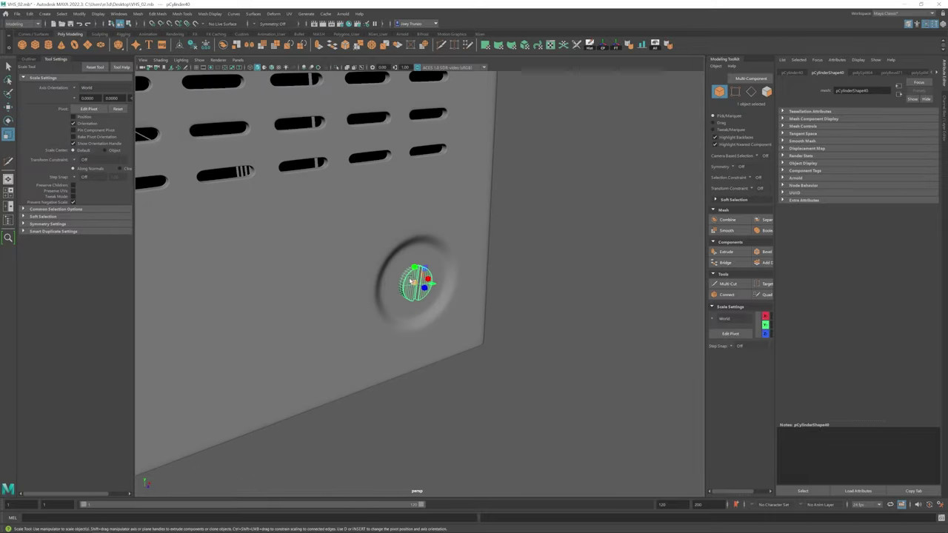
pyautogui.click(562, 324)
pyautogui.keyDown('alt'); pyautogui.moveTo(563, 323); pyautogui.dragTo(457, 313); pyautogui.keyUp('alt')
pyautogui.click(413, 279)
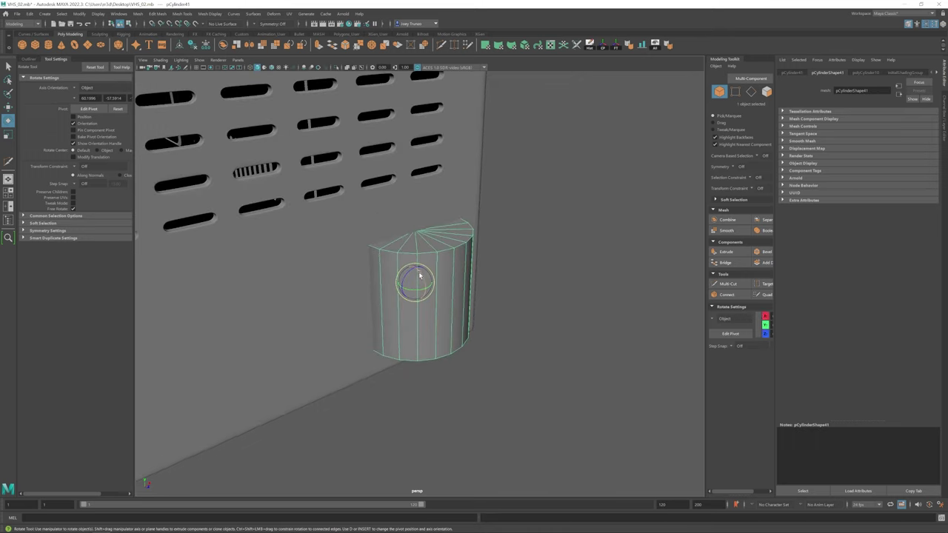
pyautogui.click(876, 75)
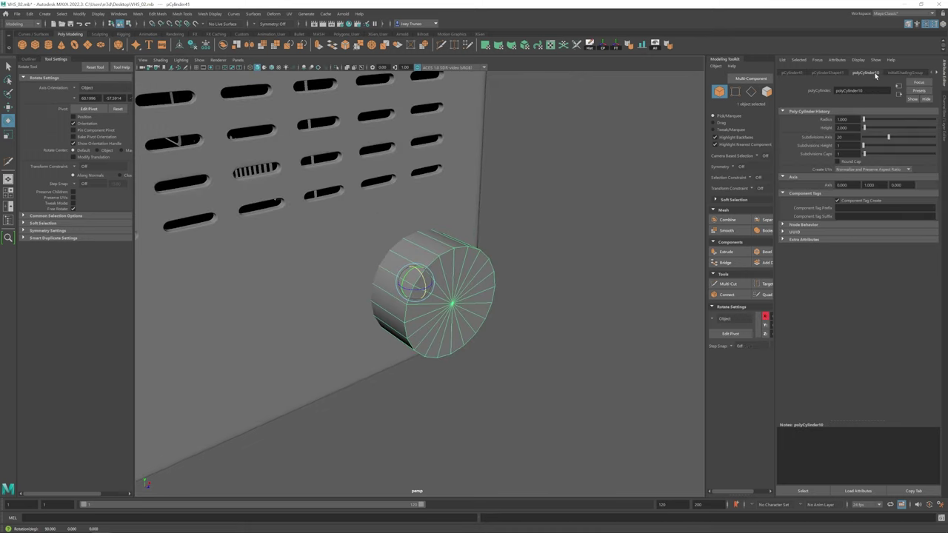
pyautogui.press('r')
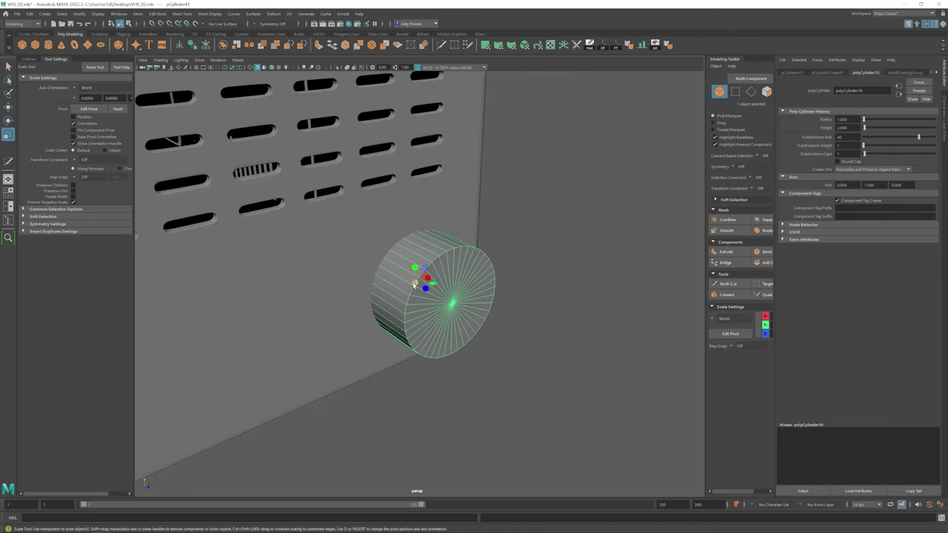
pyautogui.moveTo(419, 282); pyautogui.dragTo(345, 271)
pyautogui.press('w')
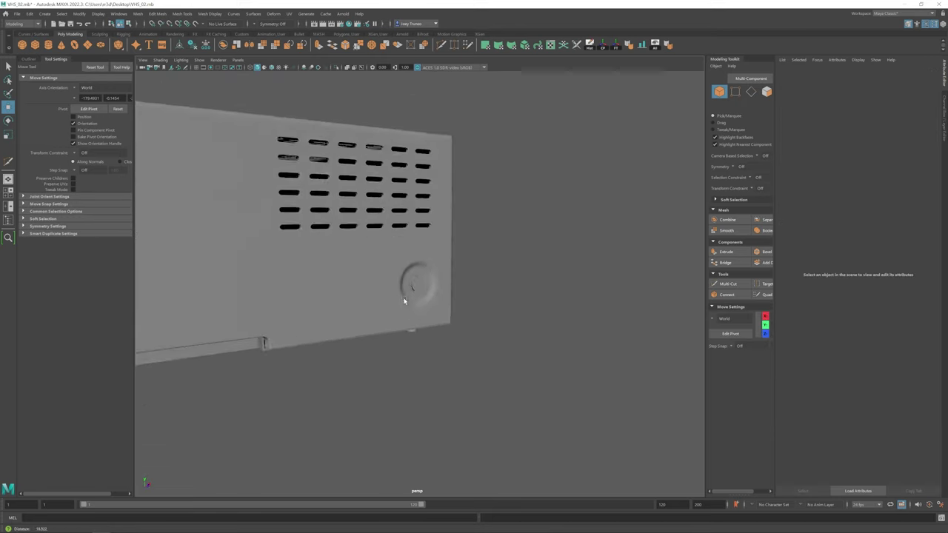
# Step: Group the screw objects with Ctrl+G and rotate the group within the hole
pyautogui.click(410, 274)
pyautogui.hotkey('ctrl', 'g')
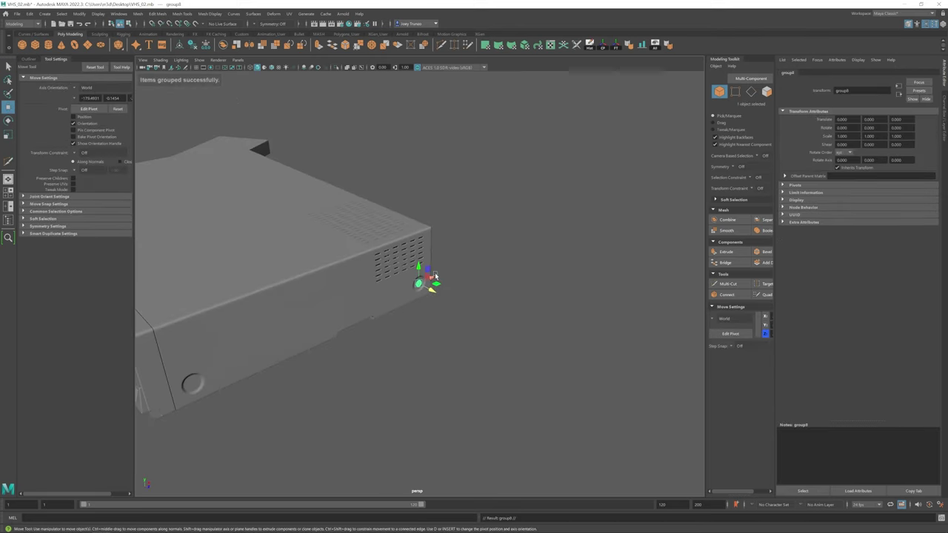
pyautogui.press('f')
pyautogui.keyDown('alt'); pyautogui.moveTo(415, 285); pyautogui.dragTo(450, 308); pyautogui.keyUp('alt')
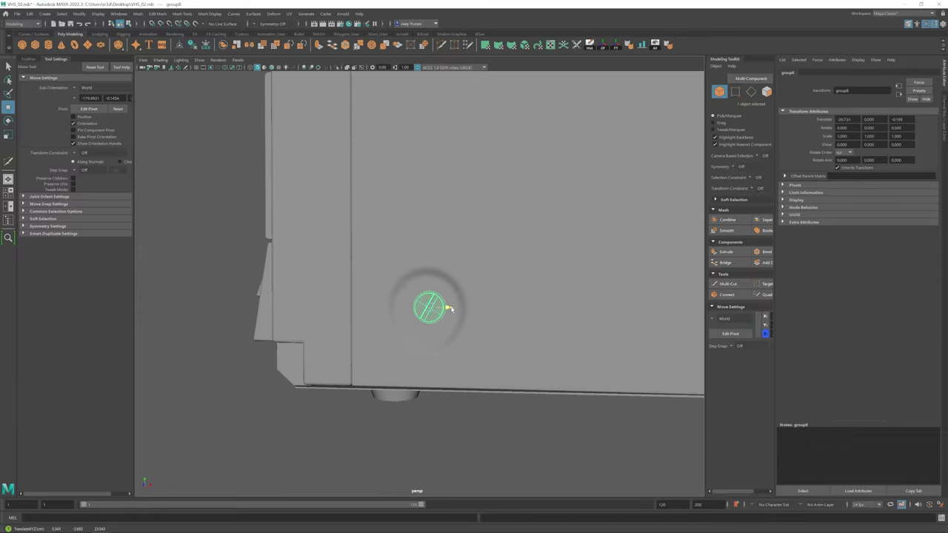
pyautogui.press('e')
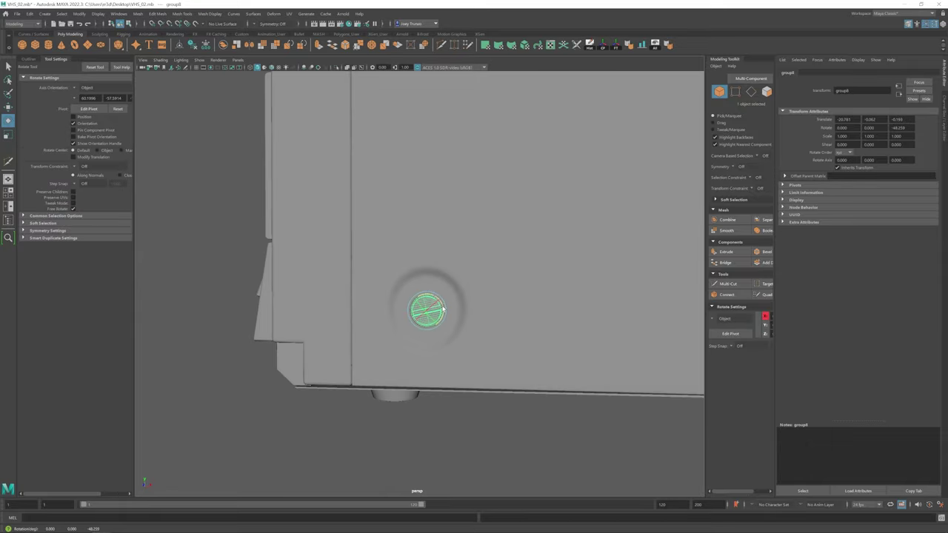
pyautogui.scroll(-10, 443, 309)
pyautogui.click(481, 322)
pyautogui.keyDown('alt'); pyautogui.moveTo(480, 322); pyautogui.dragTo(455, 250); pyautogui.keyUp('alt')
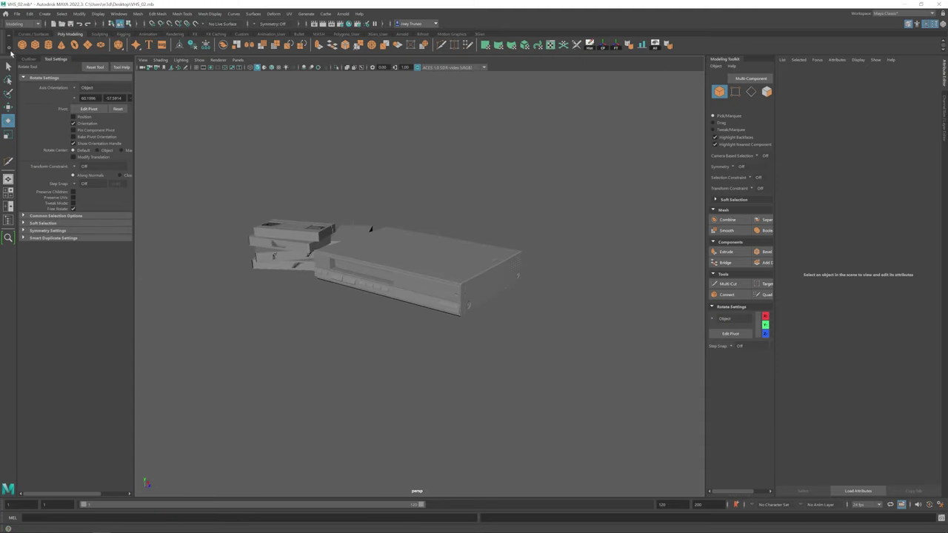
# Step: Select group9 and group10 in the Outliner and recentre the view on the VCR and tapes
pyautogui.click(29, 59)
pyautogui.click(45, 394)
pyautogui.keyDown('shift'); pyautogui.click(46, 401); pyautogui.keyUp('shift')
pyautogui.press('w')
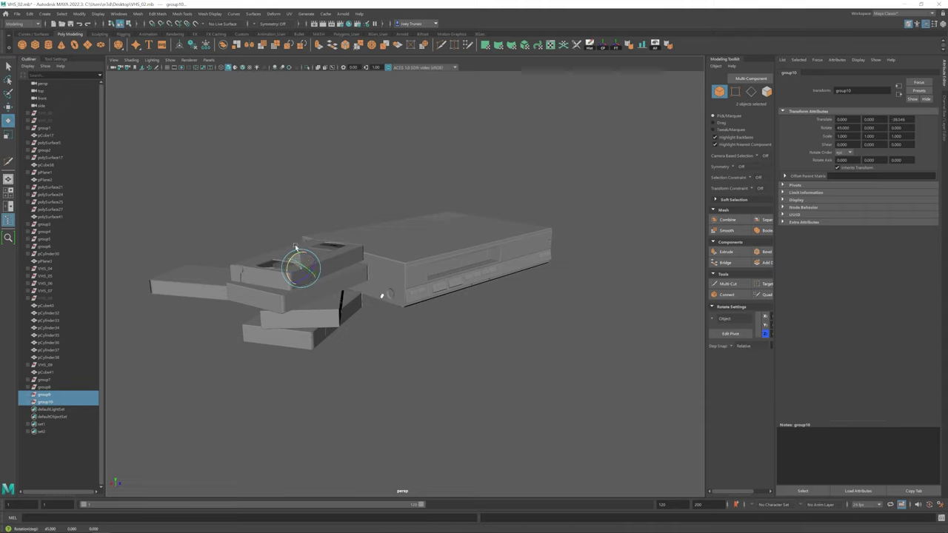
pyautogui.press('w')
pyautogui.scroll(8, 403, 282)
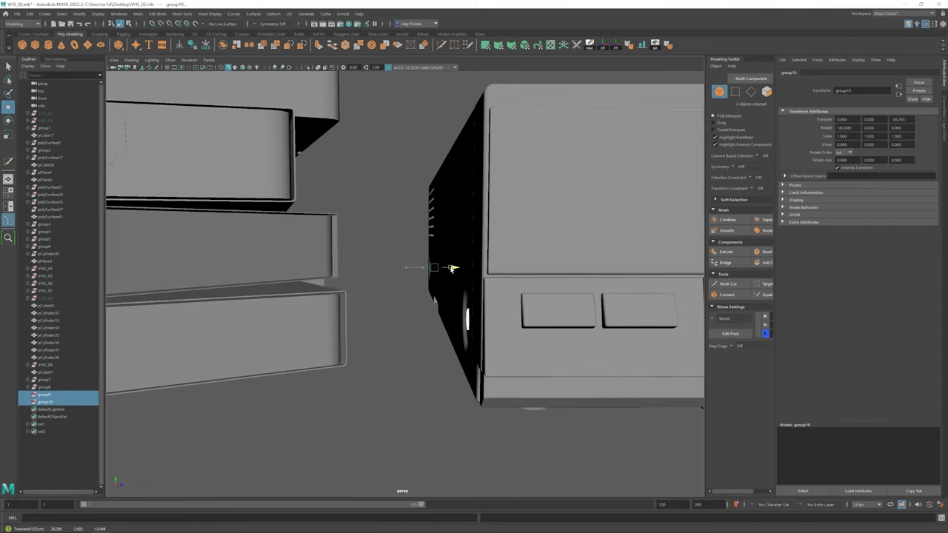
pyautogui.keyDown('alt'); pyautogui.moveTo(452, 268); pyautogui.dragTo(296, 225); pyautogui.keyUp('alt')
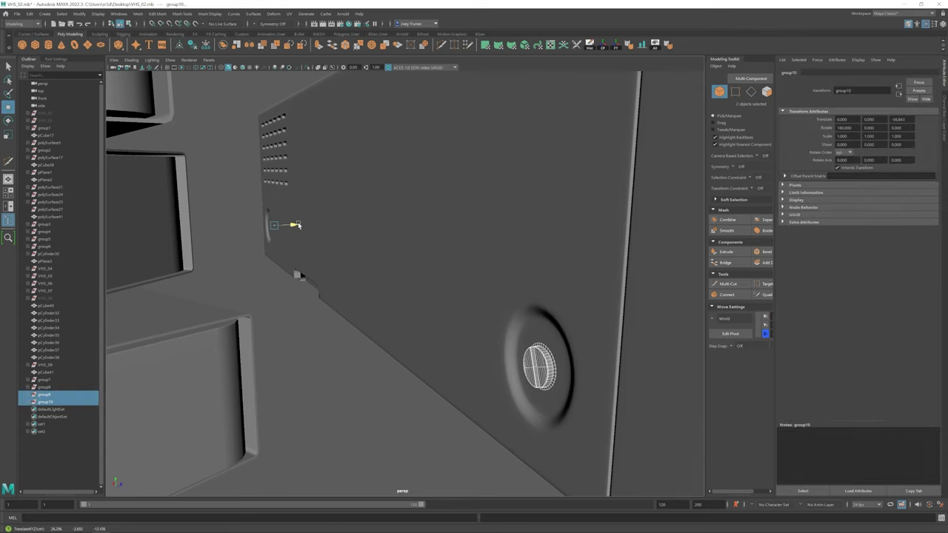
pyautogui.click(298, 373)
pyautogui.scroll(-10, 408, 338)
pyautogui.click(408, 338)
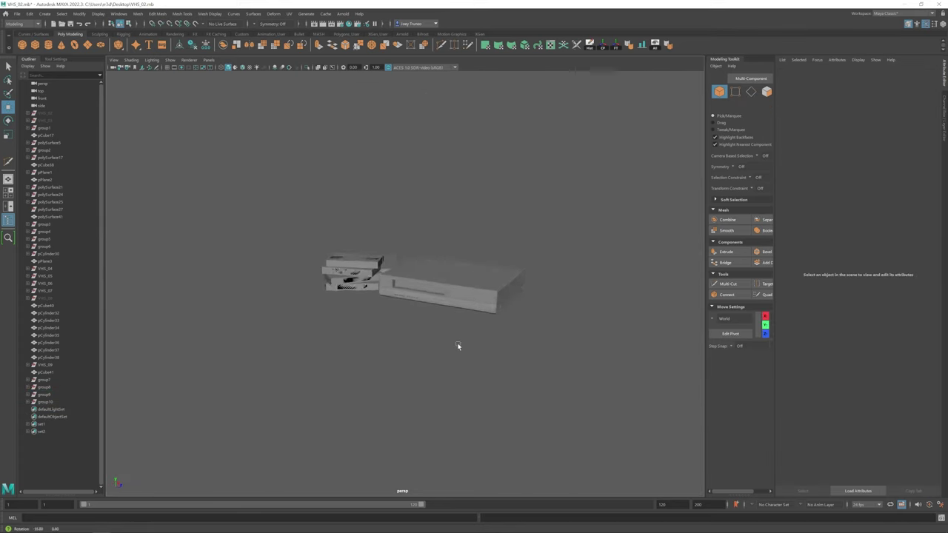
pyautogui.scroll(6, 453, 363)
pyautogui.scroll(-6, 444, 381)
pyautogui.scroll(2, 311, 328)
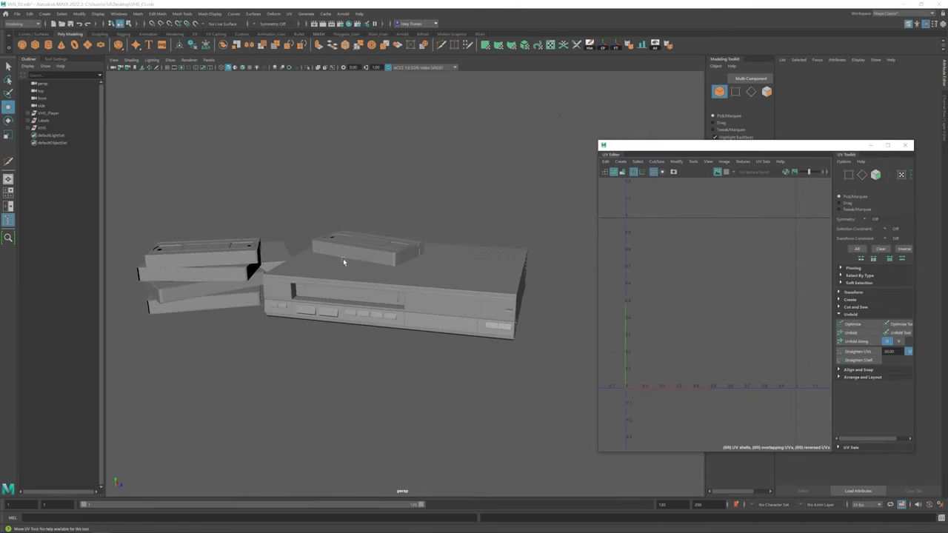
pyautogui.keyDown('alt'); pyautogui.moveTo(343, 259); pyautogui.dragTo(429, 293); pyautogui.keyUp('alt')
pyautogui.click(412, 280)
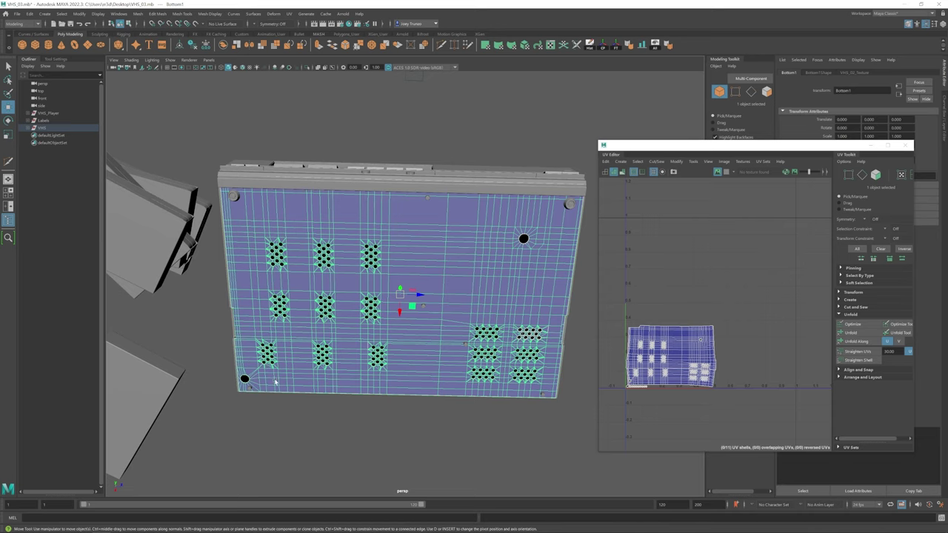
pyautogui.keyDown('alt'); pyautogui.moveTo(275, 381); pyautogui.dragTo(444, 311); pyautogui.keyUp('alt')
pyautogui.click(389, 343)
pyautogui.click(29, 114)
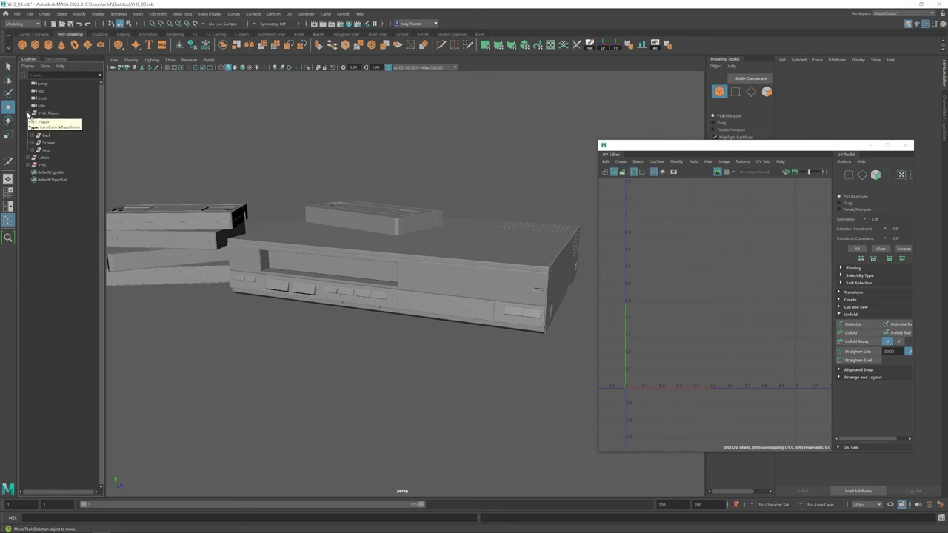
pyautogui.click(46, 121)
pyautogui.click(33, 112)
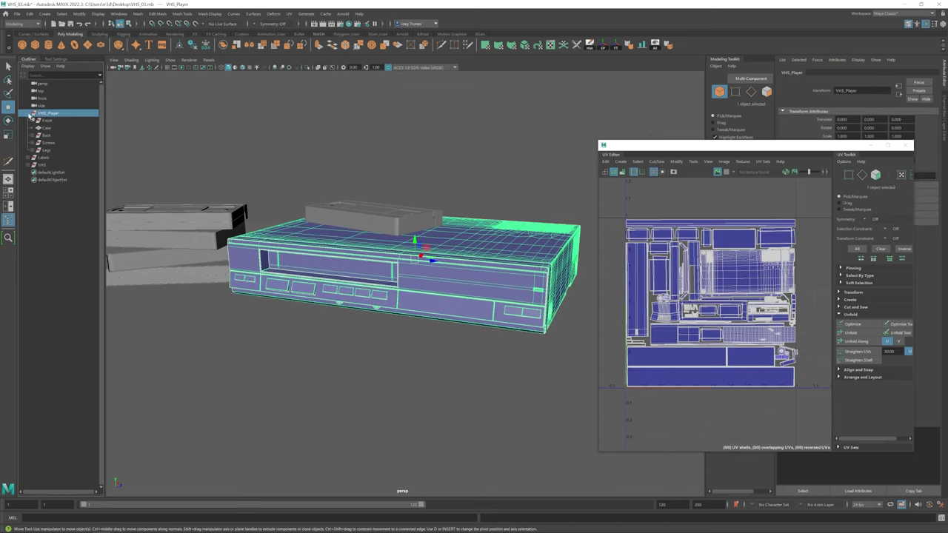
pyautogui.keyDown('alt'); pyautogui.moveTo(430, 268); pyautogui.dragTo(588, 296); pyautogui.keyUp('alt')
pyautogui.click(42, 121)
pyautogui.click(41, 129)
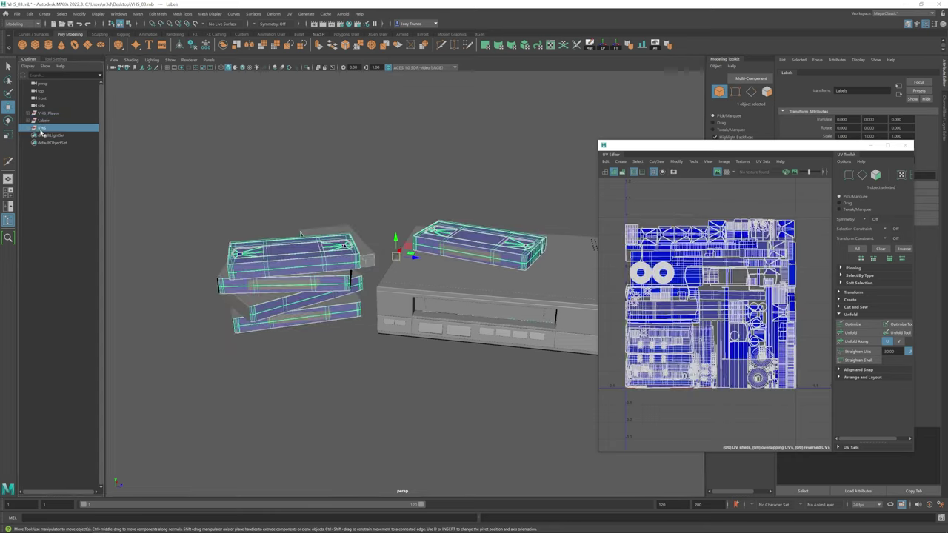
pyautogui.click(50, 137)
pyautogui.keyDown('alt'); pyautogui.moveTo(385, 267); pyautogui.dragTo(372, 326); pyautogui.keyUp('alt')
pyautogui.keyDown('alt'); pyautogui.moveTo(372, 326); pyautogui.dragTo(324, 319, button='right'); pyautogui.keyUp('alt')
pyautogui.keyDown('alt'); pyautogui.moveTo(325, 319); pyautogui.dragTo(212, 239); pyautogui.keyUp('alt')
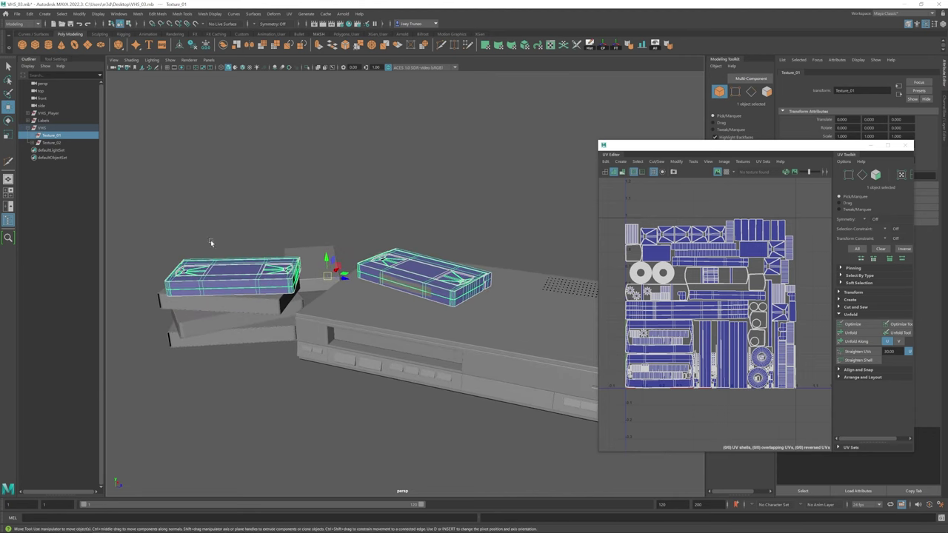
pyautogui.press('Right')
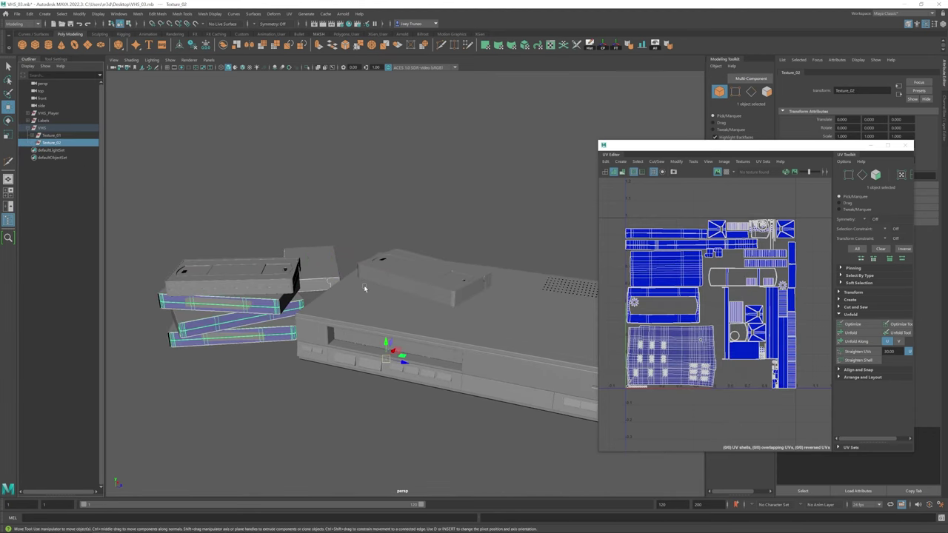
pyautogui.keyDown('alt'); pyautogui.moveTo(364, 285); pyautogui.dragTo(318, 274); pyautogui.keyUp('alt')
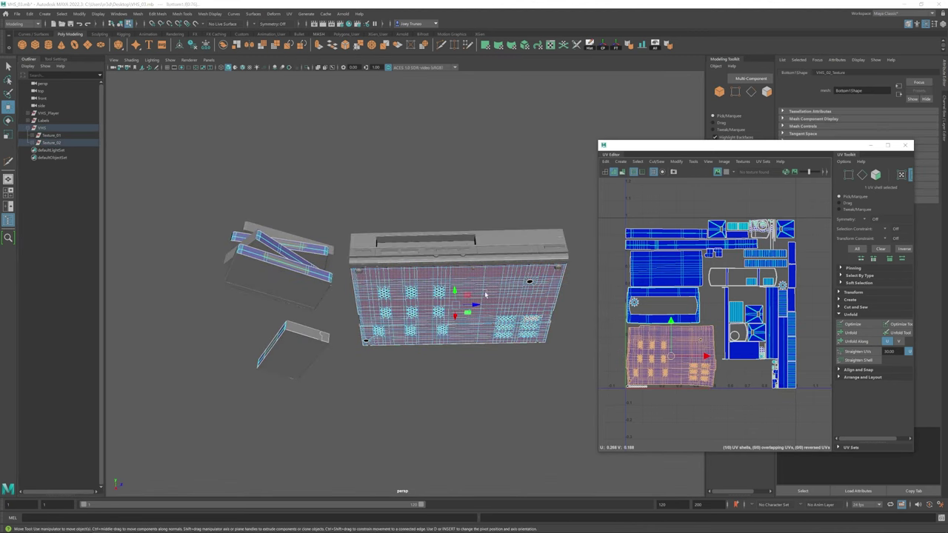
pyautogui.keyDown('alt'); pyautogui.moveTo(445, 311); pyautogui.dragTo(483, 317); pyautogui.keyUp('alt')
pyautogui.click(585, 333)
pyautogui.click(482, 317)
pyautogui.keyDown('alt'); pyautogui.moveTo(493, 240); pyautogui.dragTo(486, 336); pyautogui.keyUp('alt')
pyautogui.keyDown('alt'); pyautogui.moveTo(432, 316); pyautogui.dragTo(326, 333); pyautogui.keyUp('alt')
pyautogui.click(385, 339)
pyautogui.keyDown('alt'); pyautogui.moveTo(348, 293); pyautogui.dragTo(317, 314); pyautogui.keyUp('alt')
pyautogui.moveTo(223, 207); pyautogui.dragTo(479, 344)
pyautogui.click(485, 171)
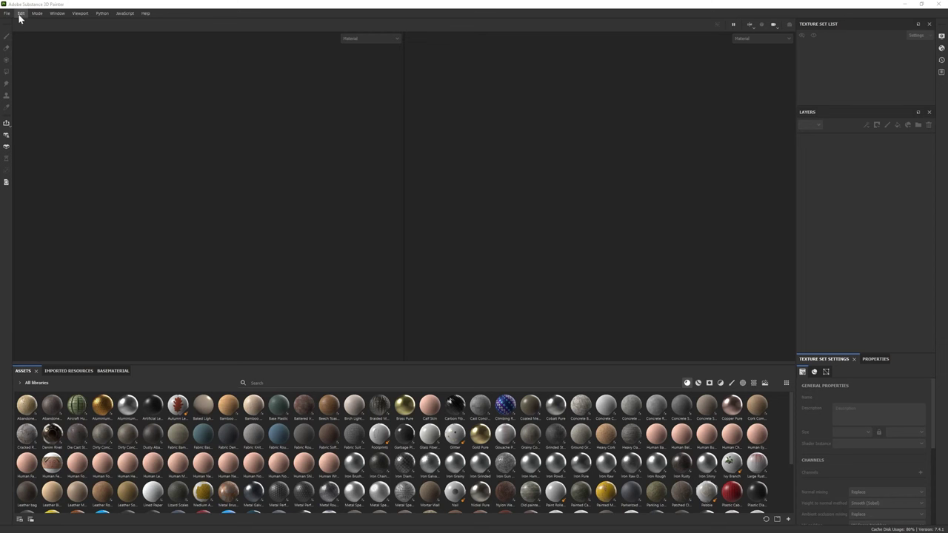
# Step: Create a new project from the VHS_01.fbx mesh
pyautogui.click(10, 14)
pyautogui.click(15, 24)
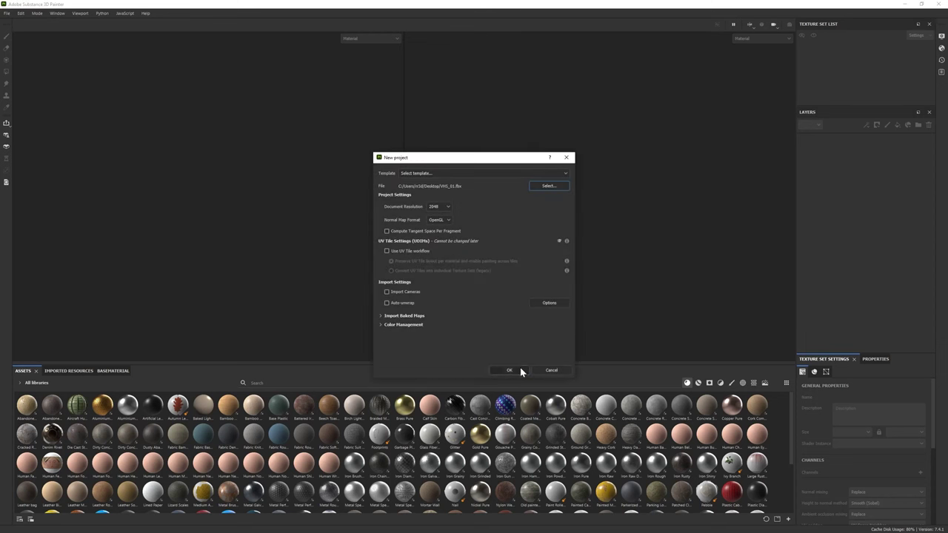
pyautogui.click(520, 369)
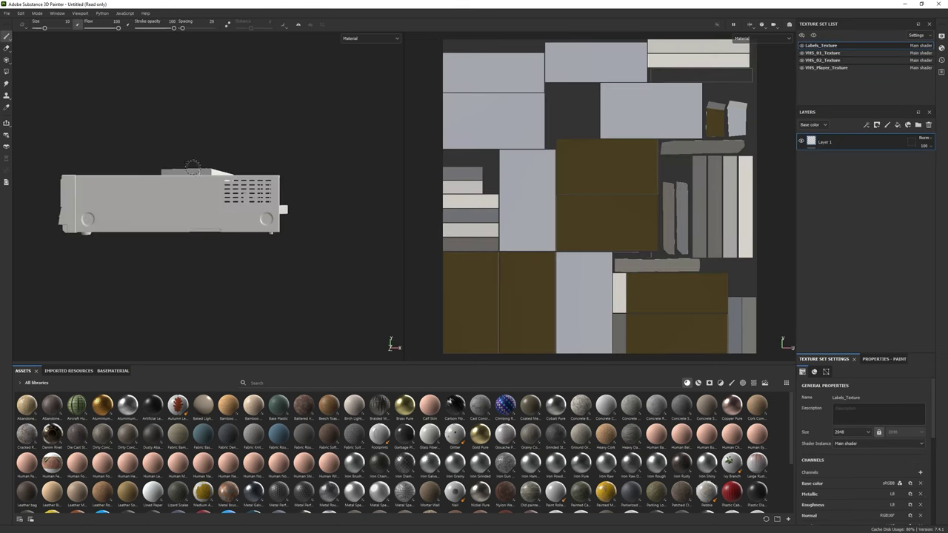
# Step: Preview the model in Iray with a clear background and adjusted ground height, then return to Painting
pyautogui.click(37, 13)
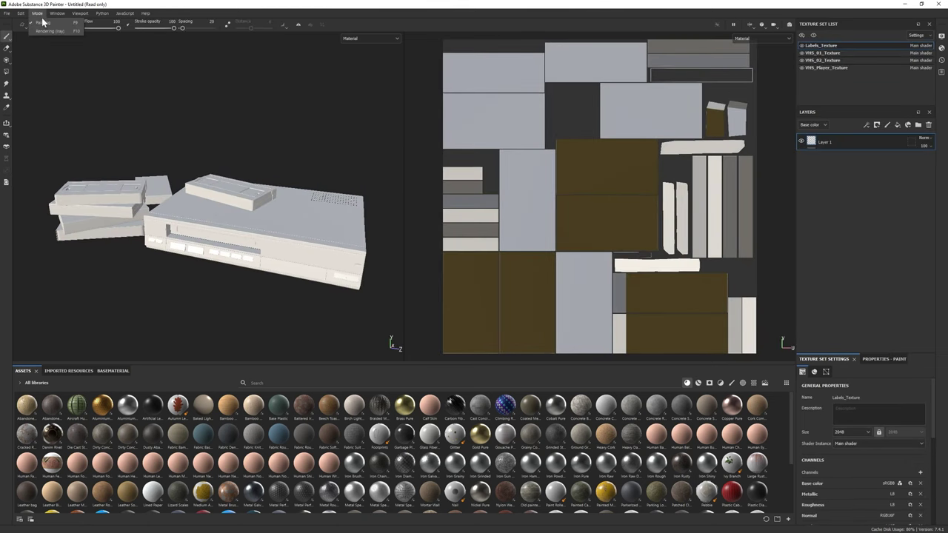
pyautogui.click(49, 30)
pyautogui.scroll(-2, 848, 396)
pyautogui.click(794, 433)
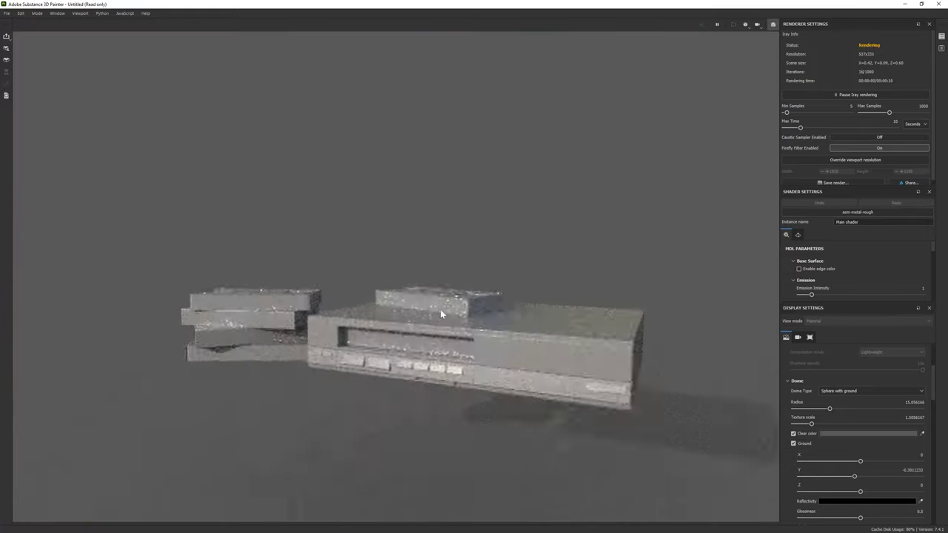
pyautogui.moveTo(854, 476); pyautogui.dragTo(858, 477)
pyautogui.keyDown('alt'); pyautogui.moveTo(529, 370); pyautogui.dragTo(585, 319); pyautogui.keyUp('alt')
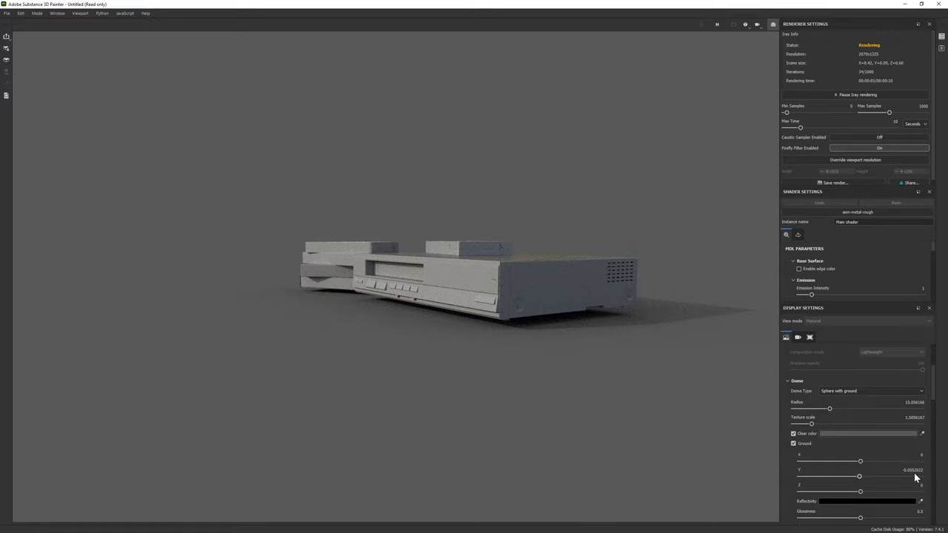
pyautogui.moveTo(859, 476); pyautogui.dragTo(858, 476)
pyautogui.keyDown('alt'); pyautogui.moveTo(592, 348); pyautogui.dragTo(633, 342); pyautogui.keyUp('alt')
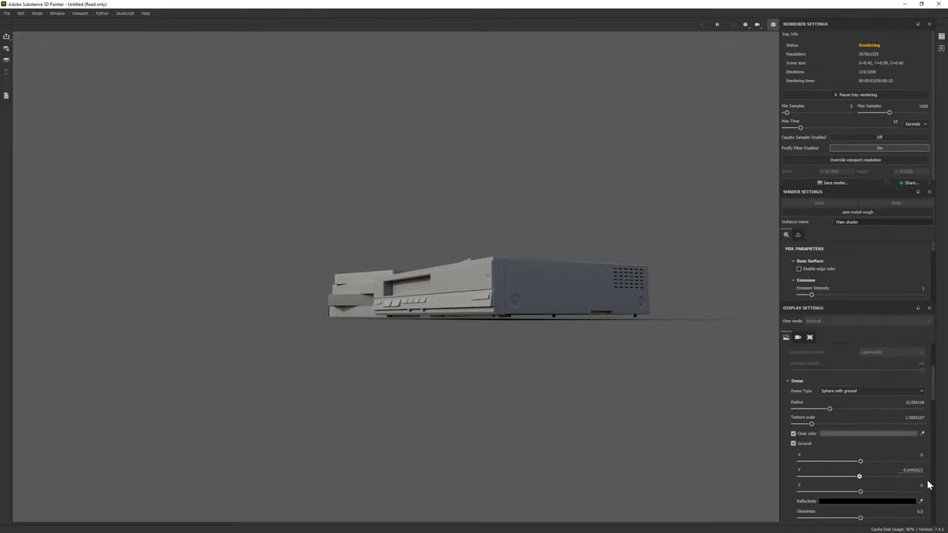
pyautogui.keyDown('alt'); pyautogui.moveTo(703, 405); pyautogui.dragTo(271, 257); pyautogui.keyUp('alt')
pyautogui.click(37, 13)
pyautogui.click(52, 23)
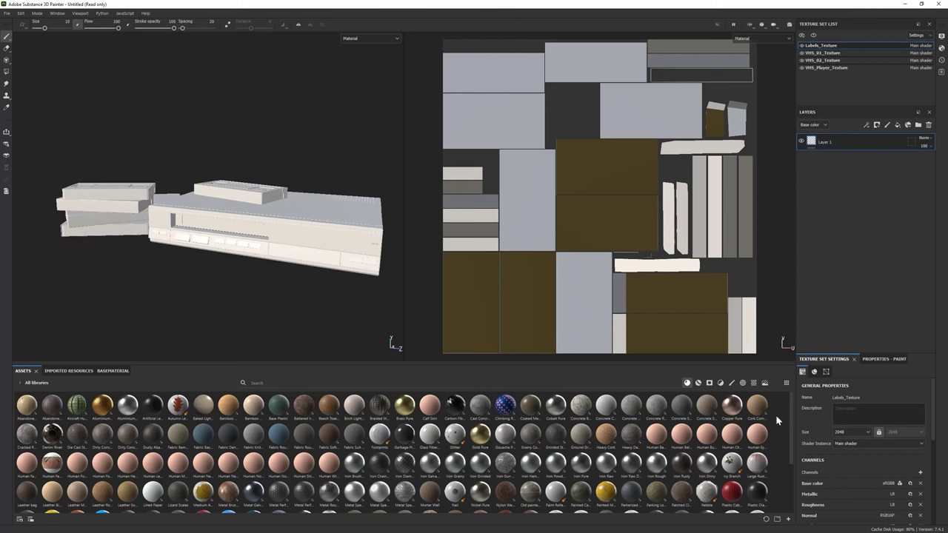
# Step: Bake mesh maps at 4096 for all texture sets, then display VHS_Player_Texture
pyautogui.scroll(-3, 903, 504)
pyautogui.scroll(-3, 904, 497)
pyautogui.click(904, 452)
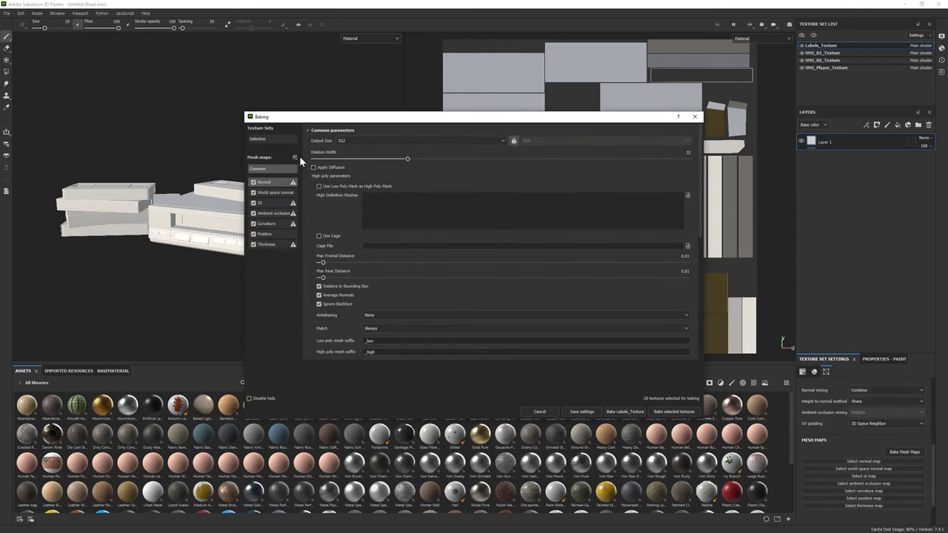
pyautogui.click(385, 141)
pyautogui.click(358, 199)
pyautogui.click(673, 412)
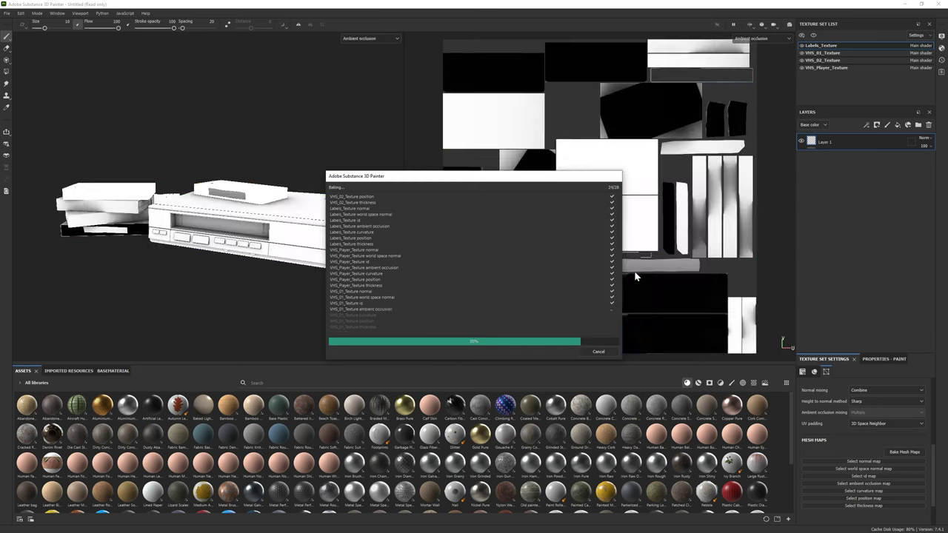
pyautogui.keyDown('alt'); pyautogui.moveTo(281, 200); pyautogui.dragTo(296, 248); pyautogui.keyUp('alt')
pyautogui.click(826, 67)
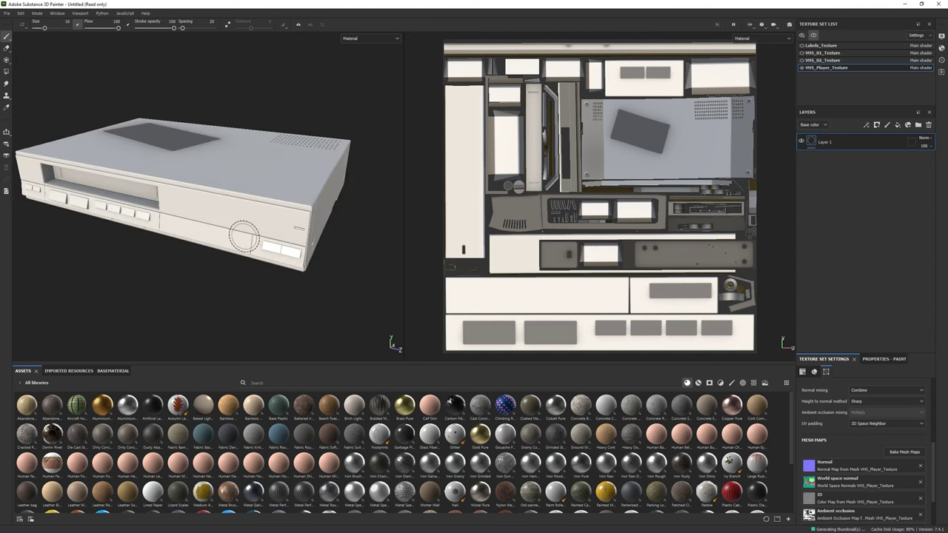
# Step: Apply the Steel Dark Aged smart material to the VHS player
pyautogui.click(883, 359)
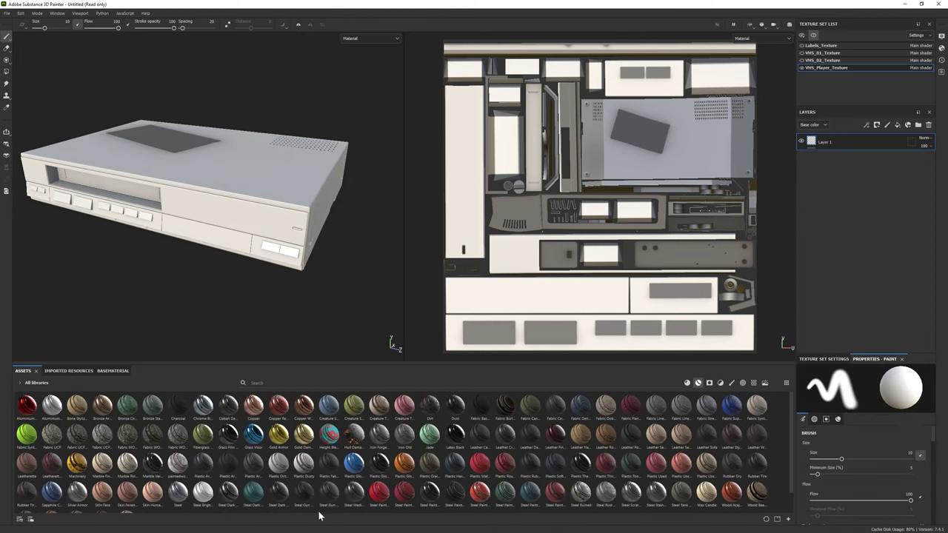
pyautogui.scroll(-1, 275, 503)
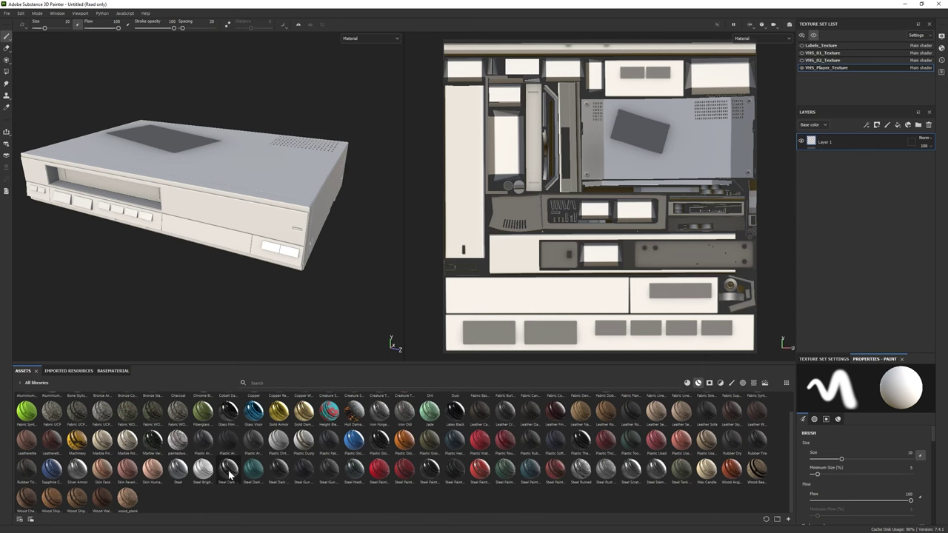
pyautogui.moveTo(230, 474); pyautogui.dragTo(842, 180)
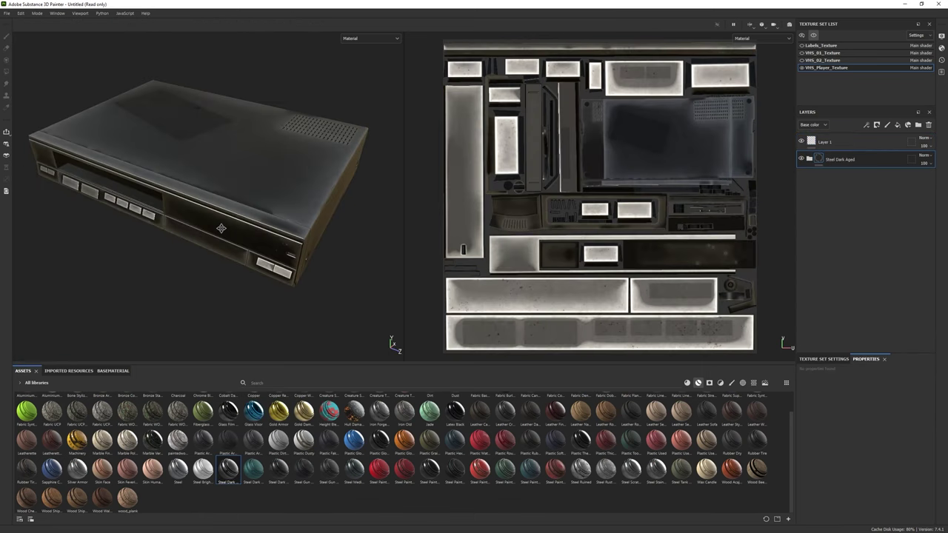
pyautogui.keyDown('alt'); pyautogui.moveTo(221, 228); pyautogui.dragTo(237, 203); pyautogui.keyUp('alt')
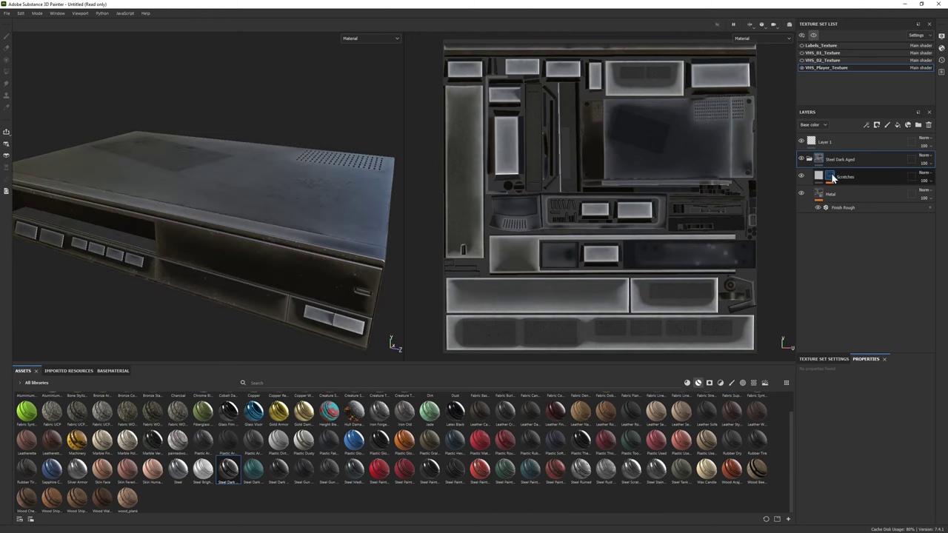
# Step: Lower the scratches mask's Global Balance to 0.27 and select the Metal fill layer
pyautogui.click(833, 180)
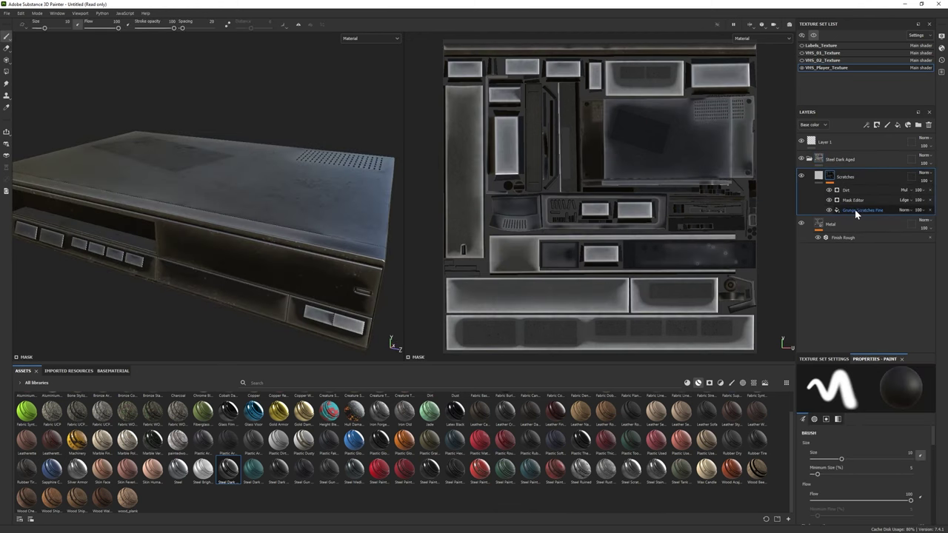
pyautogui.click(855, 209)
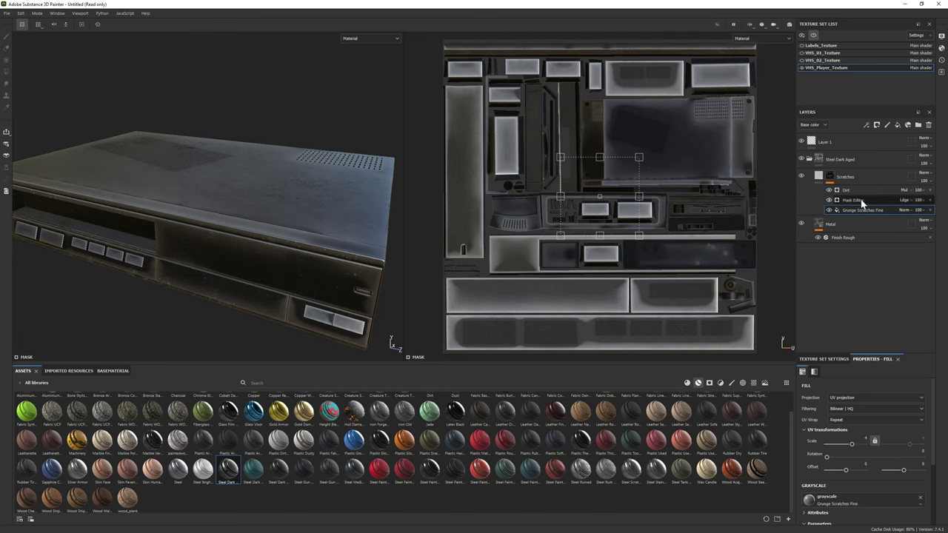
pyautogui.click(862, 200)
pyautogui.moveTo(867, 451); pyautogui.dragTo(848, 449)
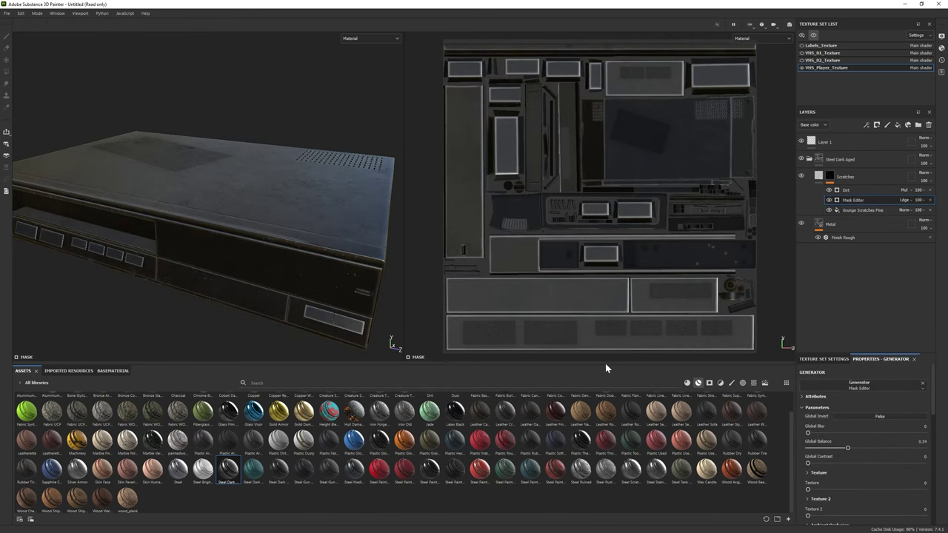
pyautogui.keyDown('alt'); pyautogui.moveTo(200, 222); pyautogui.dragTo(237, 229); pyautogui.keyUp('alt')
pyautogui.moveTo(847, 449); pyautogui.dragTo(840, 450)
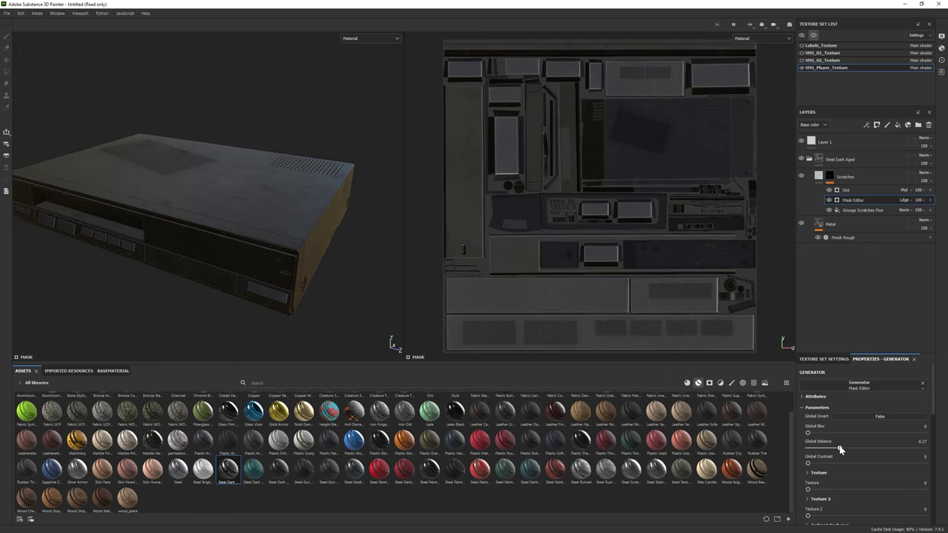
pyautogui.moveTo(204, 242)
pyautogui.keyDown('alt'); pyautogui.mouseDown()
pyautogui.moveTo(154, 266)
pyautogui.moveTo(247, 332)
pyautogui.moveTo(247, 260)
pyautogui.moveTo(218, 236)
pyautogui.mouseUp(); pyautogui.keyUp('alt')
pyautogui.keyDown('alt'); pyautogui.moveTo(218, 236); pyautogui.dragTo(370, 319, button='right'); pyautogui.keyUp('alt')
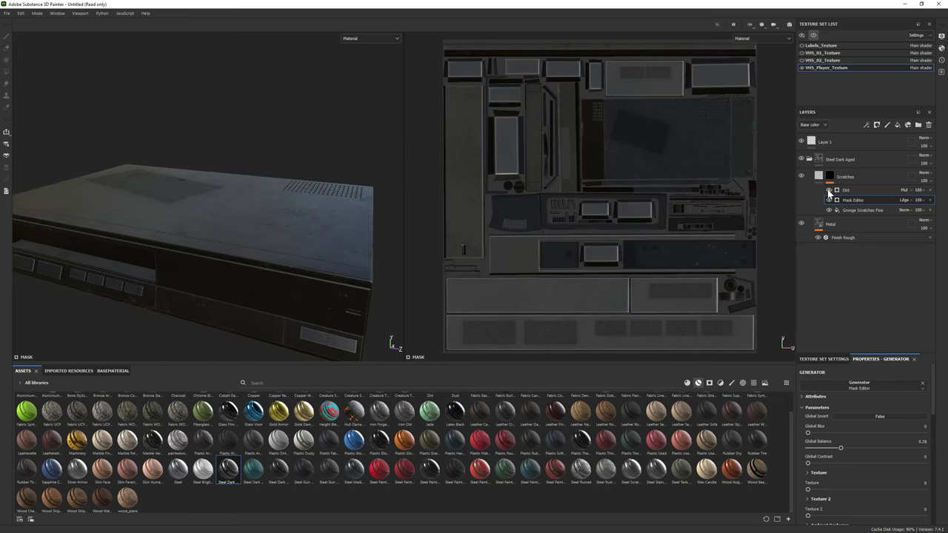
pyautogui.click(801, 223)
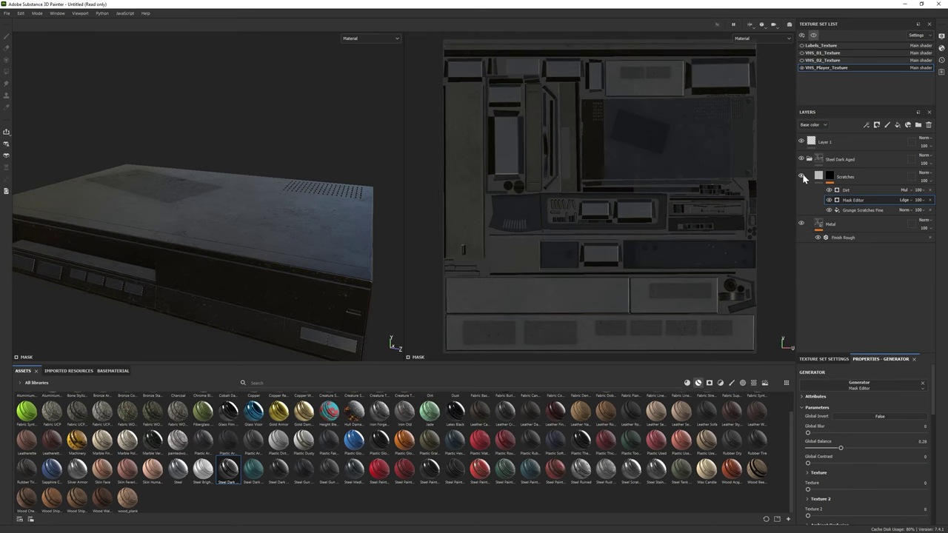
pyautogui.click(801, 223)
pyautogui.click(845, 224)
pyautogui.scroll(-5, 860, 464)
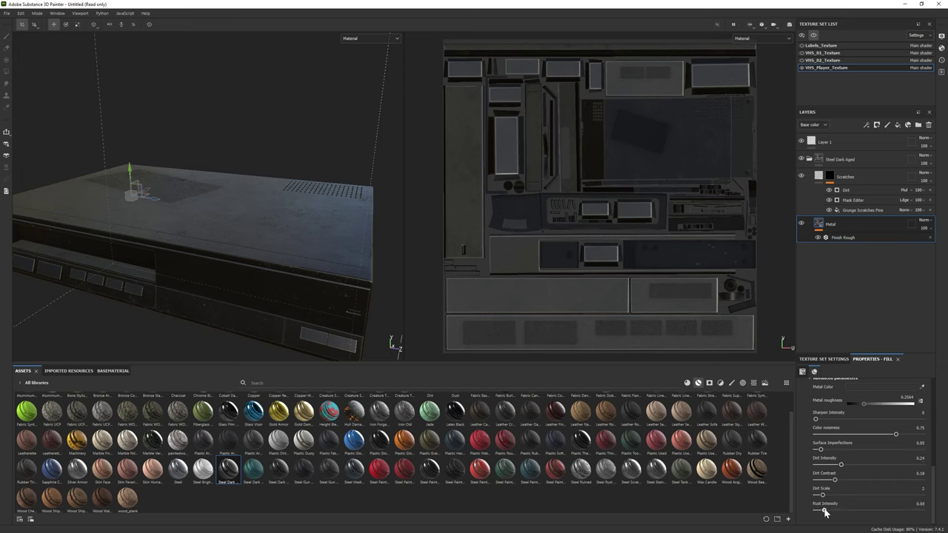
# Step: Light the scene with a rotated Soft 1Front 2Backs environment and begin renaming the Steel Dark Aged folder
pyautogui.click(941, 37)
pyautogui.click(889, 99)
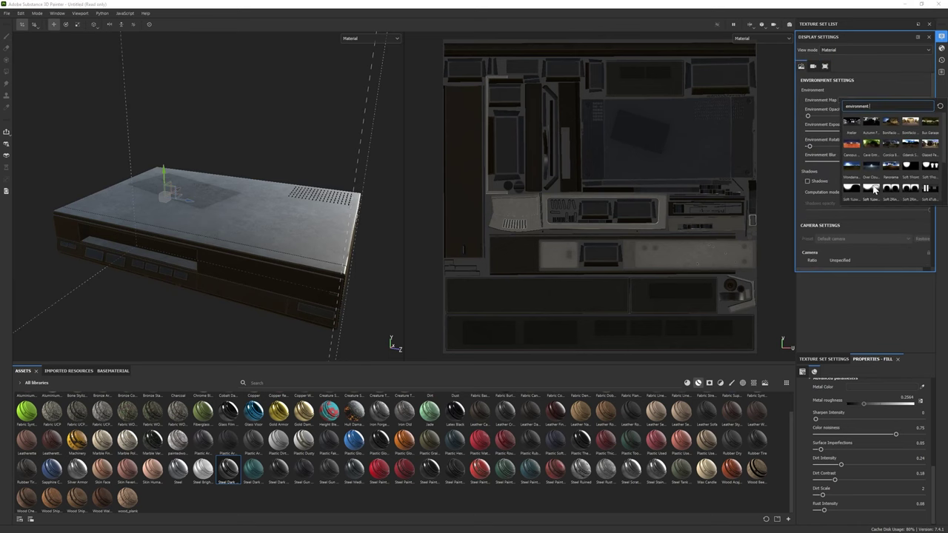
pyautogui.click(931, 169)
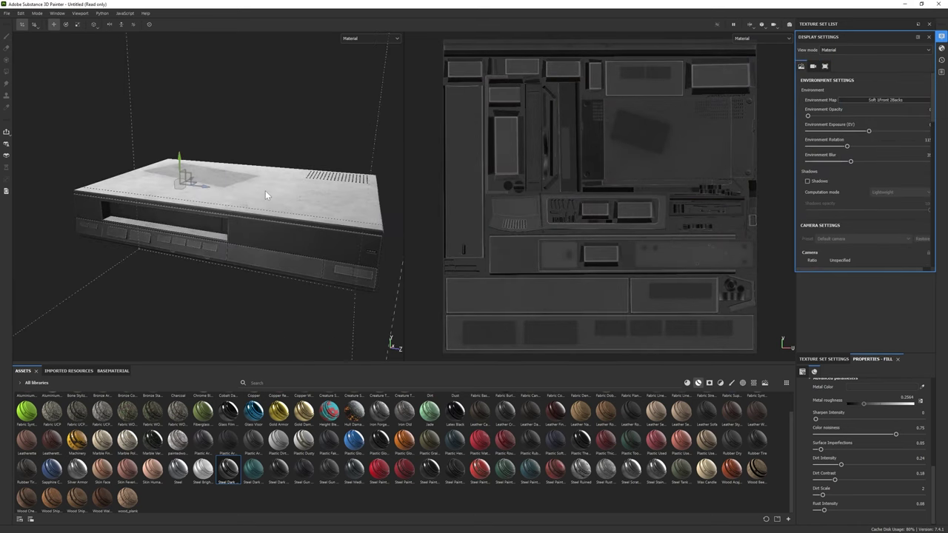
pyautogui.keyDown('shift'); pyautogui.moveTo(267, 195); pyautogui.dragTo(228, 222, button='right'); pyautogui.keyUp('shift')
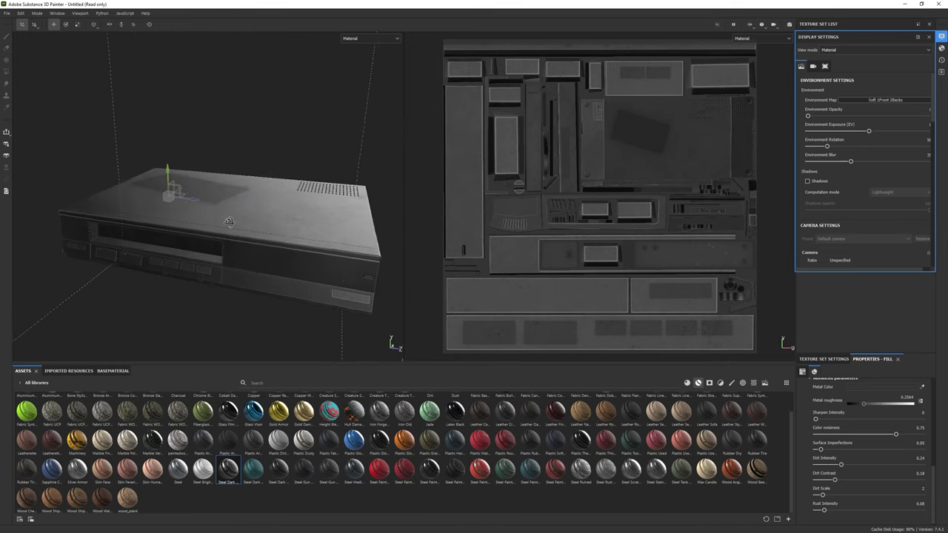
pyautogui.keyDown('alt'); pyautogui.moveTo(229, 222); pyautogui.dragTo(230, 243); pyautogui.keyUp('alt')
pyautogui.click(928, 36)
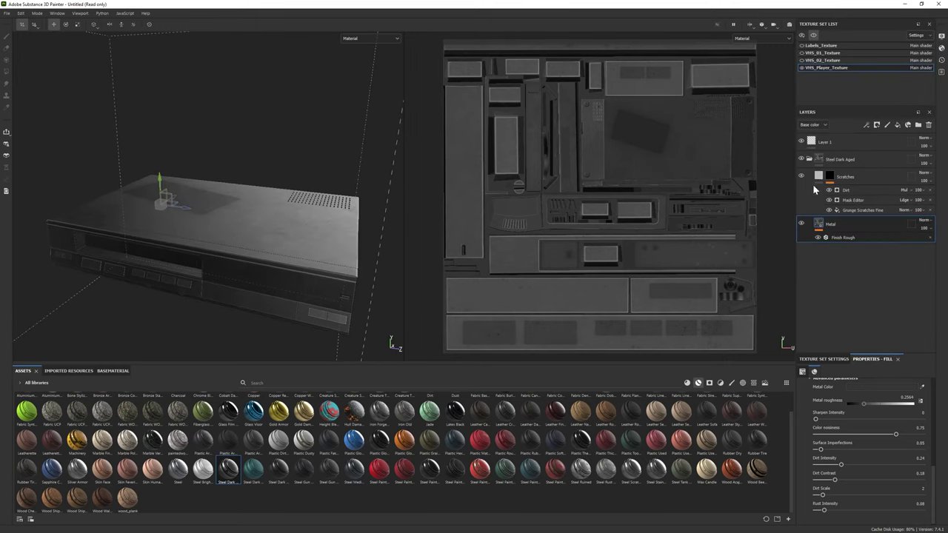
pyautogui.doubleClick(842, 160)
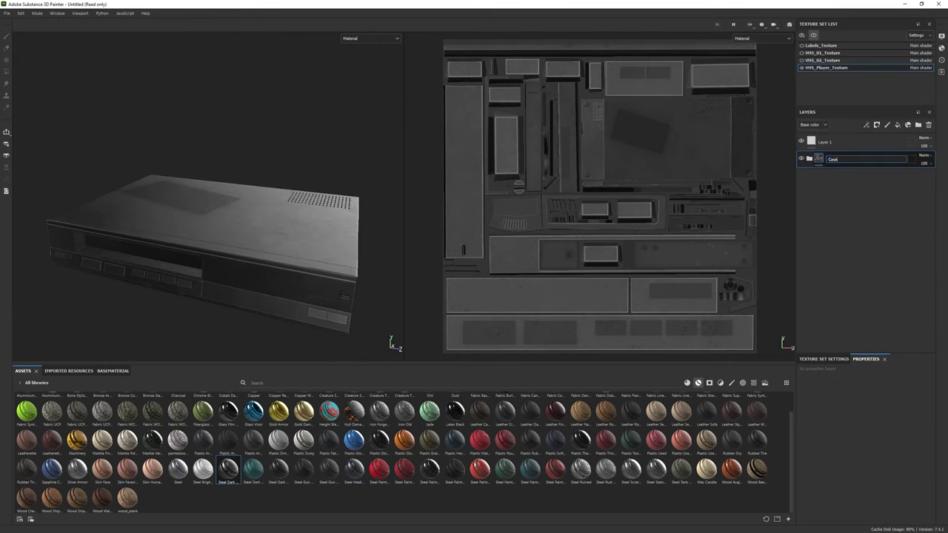
# Step: Name the folder Case, add a black mask, and paint the casing onto it
pyautogui.press('Return')
pyautogui.rightClick(872, 160)
pyautogui.click(872, 174)
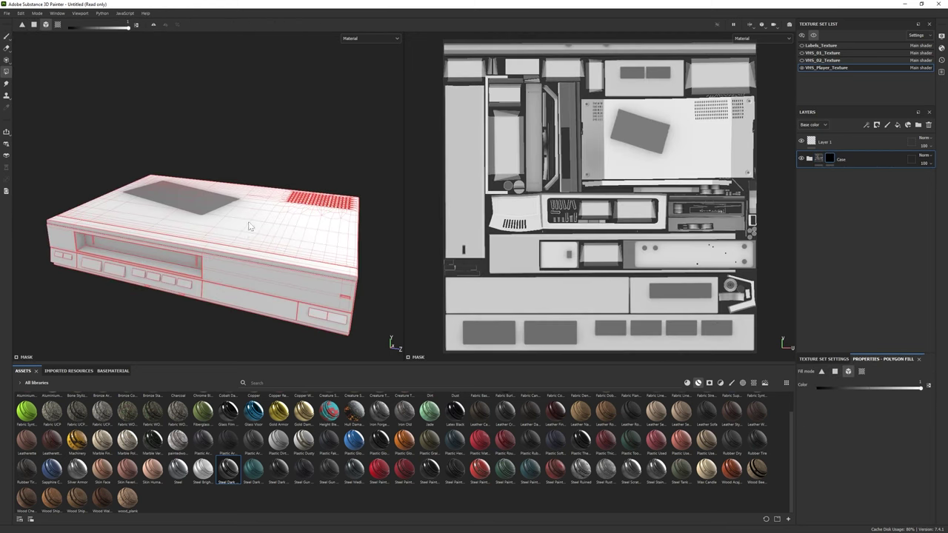
pyautogui.press('1')
pyautogui.moveTo(249, 226)
pyautogui.keyDown('alt'); pyautogui.mouseDown()
pyautogui.moveTo(232, 205)
pyautogui.moveTo(286, 212)
pyautogui.mouseUp(); pyautogui.keyUp('alt')
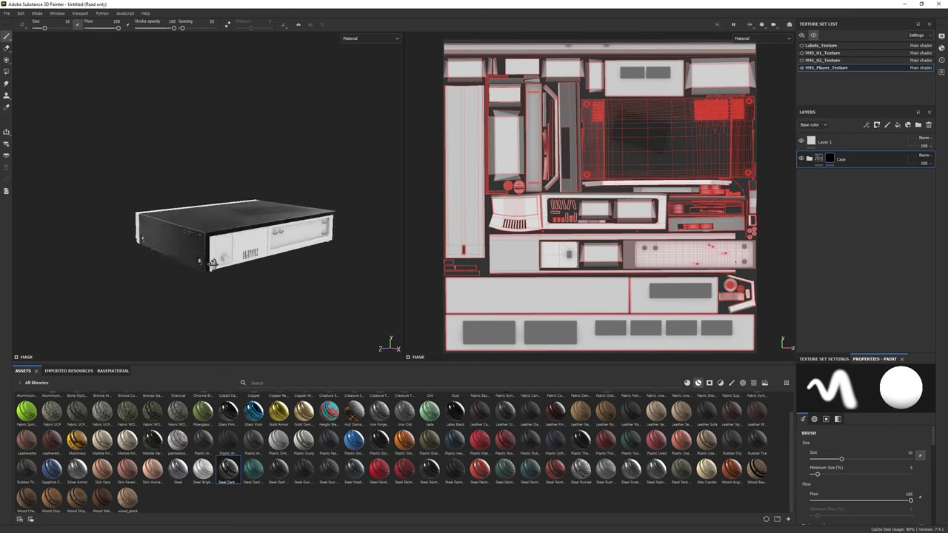
pyautogui.press('f')
pyautogui.press('4')
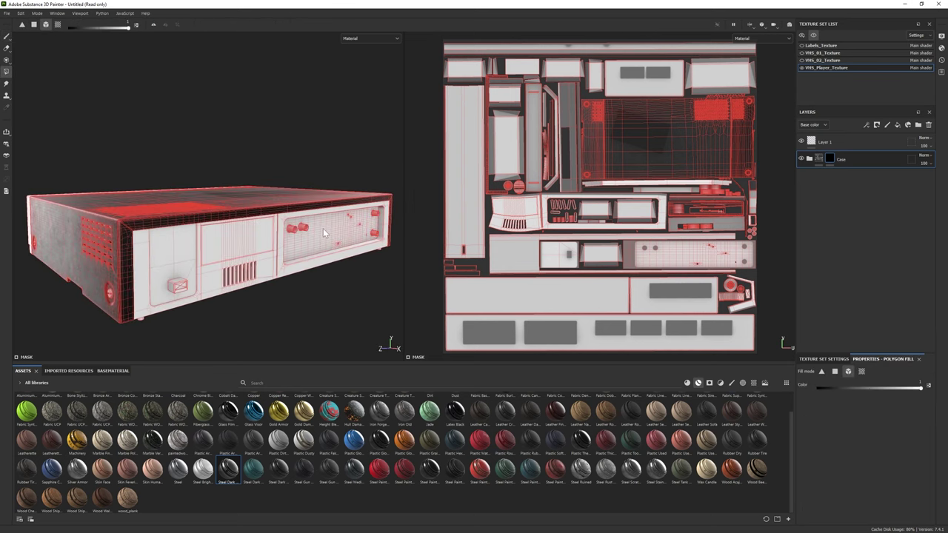
pyautogui.keyDown('alt'); pyautogui.moveTo(323, 233); pyautogui.dragTo(161, 219); pyautogui.keyUp('alt')
pyautogui.press('1')
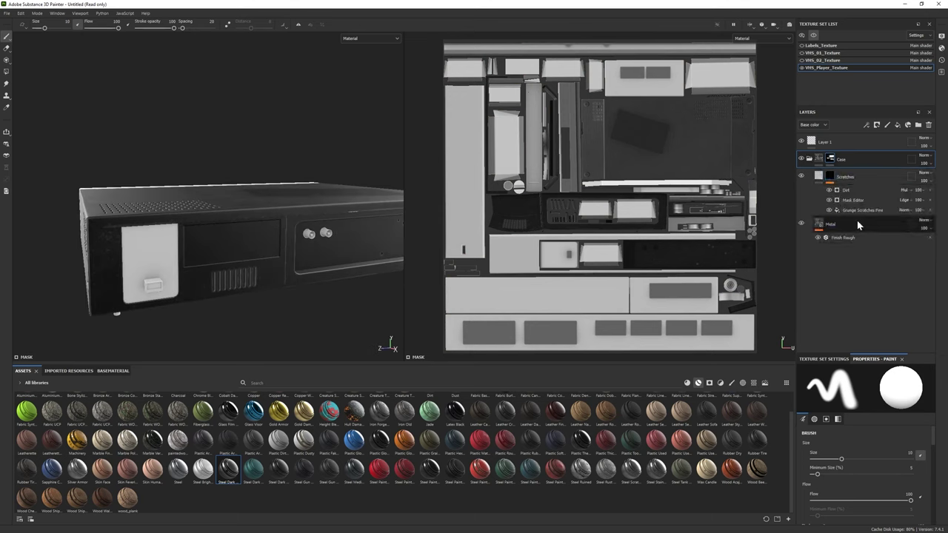
# Step: Select the Metal fill layer in the Case folder and inspect the case's top panel
pyautogui.click(859, 225)
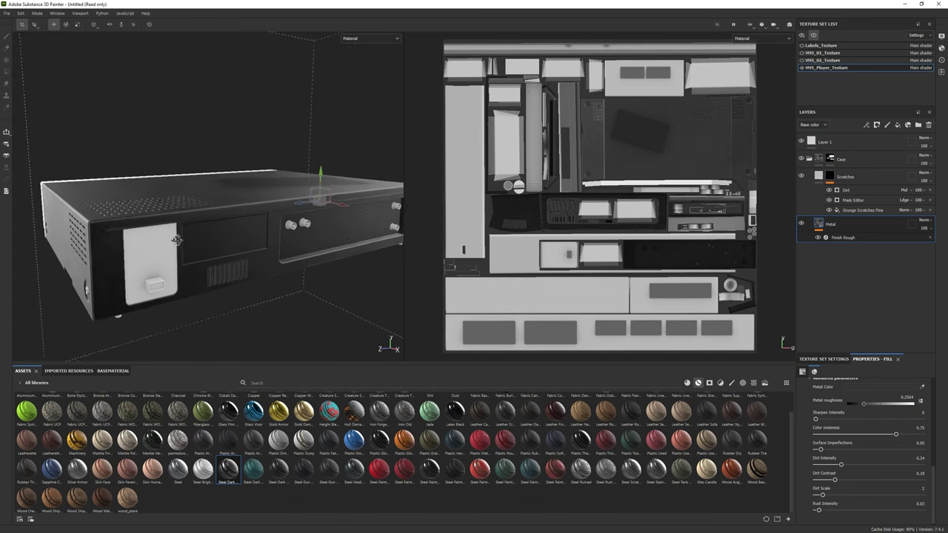
pyautogui.scroll(10, 852, 448)
pyautogui.click(821, 160)
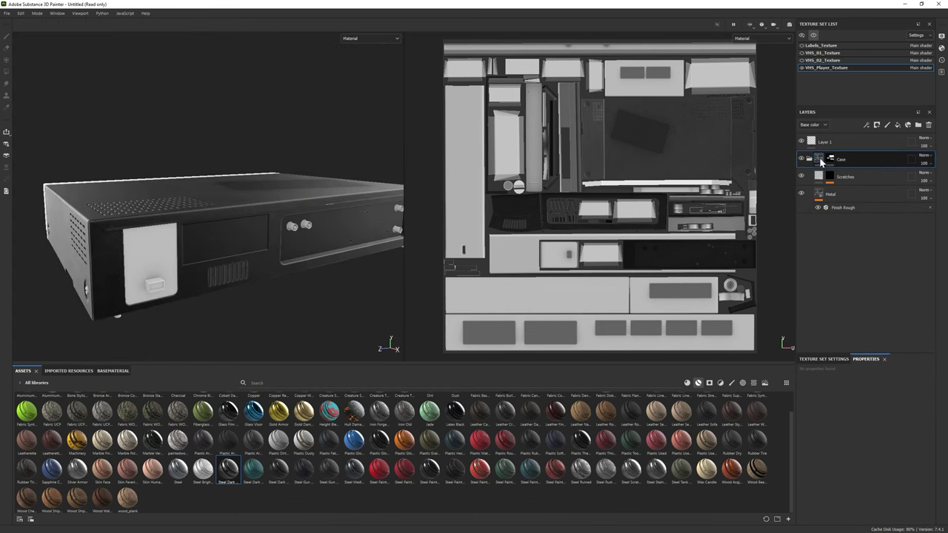
pyautogui.click(826, 194)
pyautogui.scroll(-5, 859, 473)
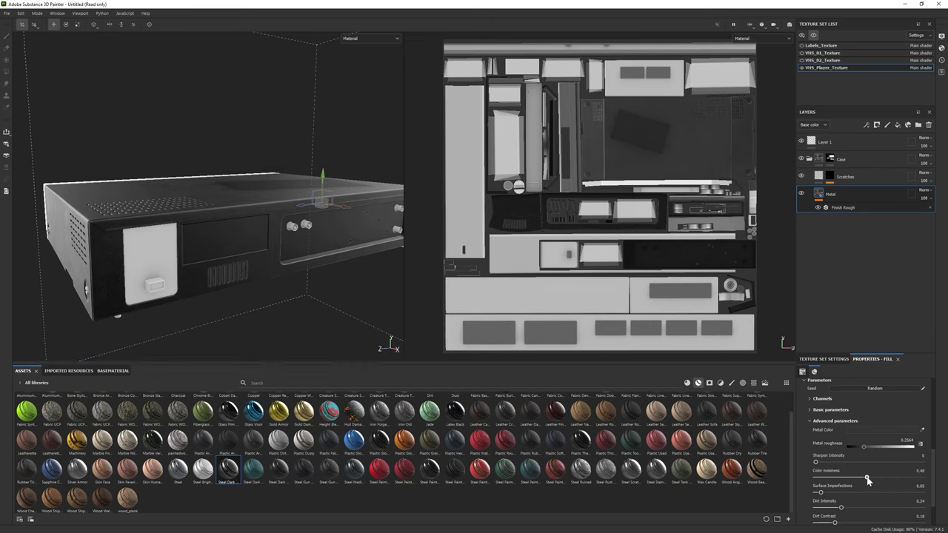
pyautogui.keyDown('alt'); pyautogui.moveTo(192, 237); pyautogui.dragTo(215, 267); pyautogui.keyUp('alt')
pyautogui.scroll(-5, 145, 196)
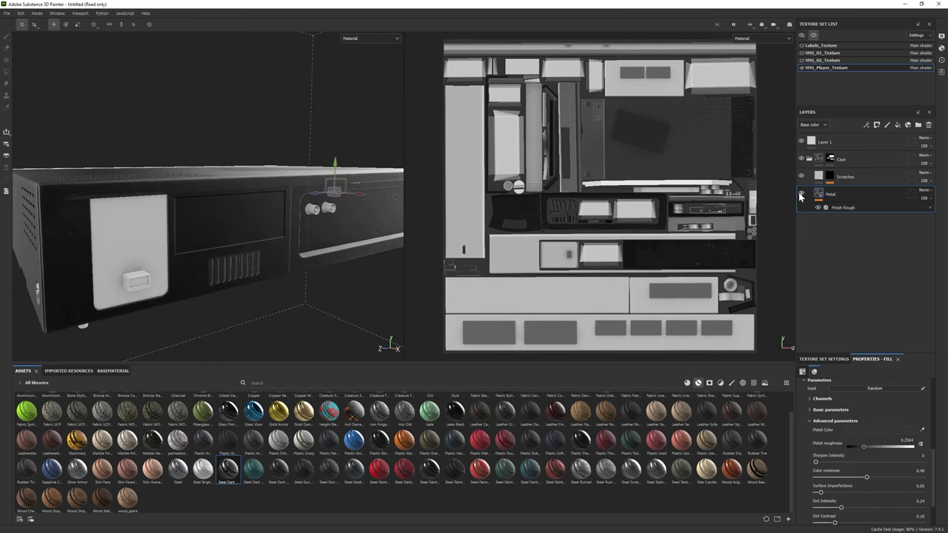
# Step: Check the Metal layer's visibility, then add Plastic Glossy Scuffed as a new layer
pyautogui.click(799, 194)
pyautogui.click(800, 194)
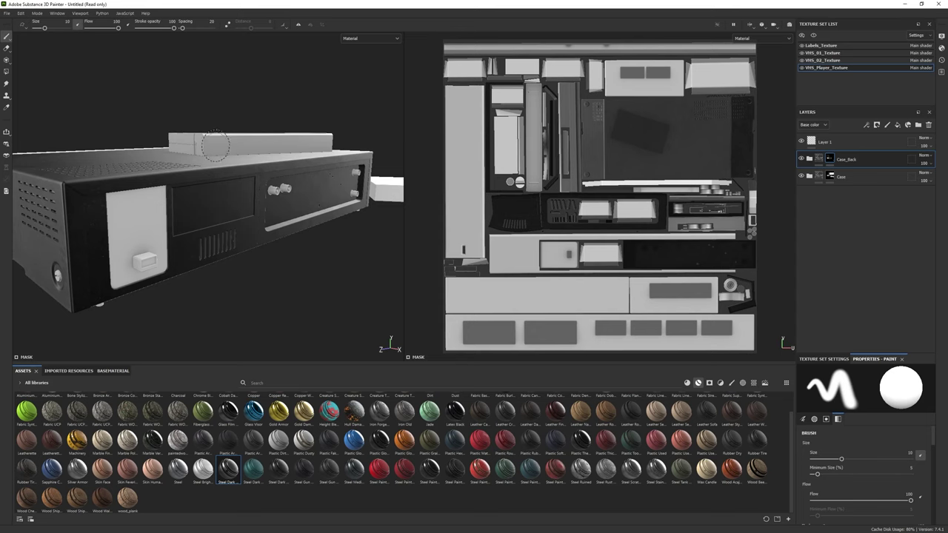
pyautogui.keyDown('alt'); pyautogui.moveTo(215, 146); pyautogui.dragTo(228, 203); pyautogui.keyUp('alt')
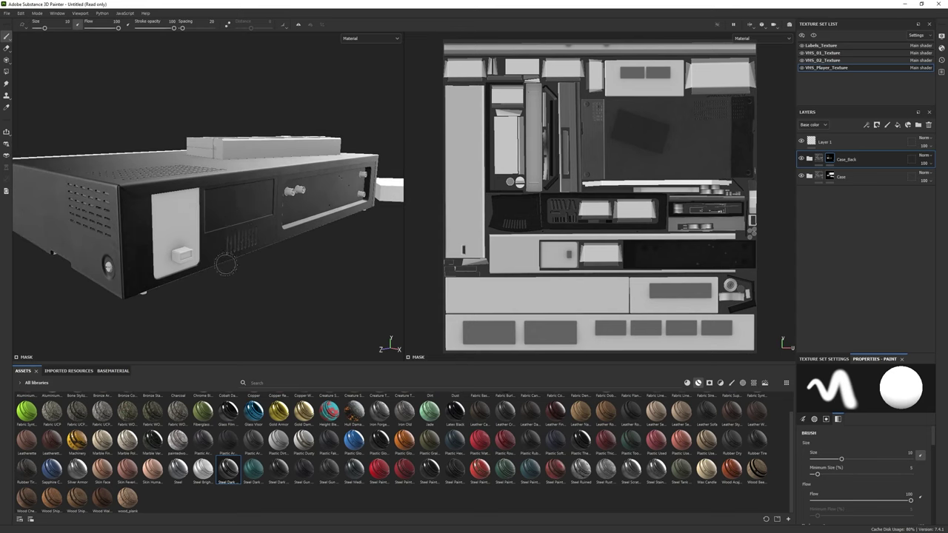
pyautogui.keyDown('alt'); pyautogui.moveTo(226, 264); pyautogui.dragTo(185, 219); pyautogui.keyUp('alt')
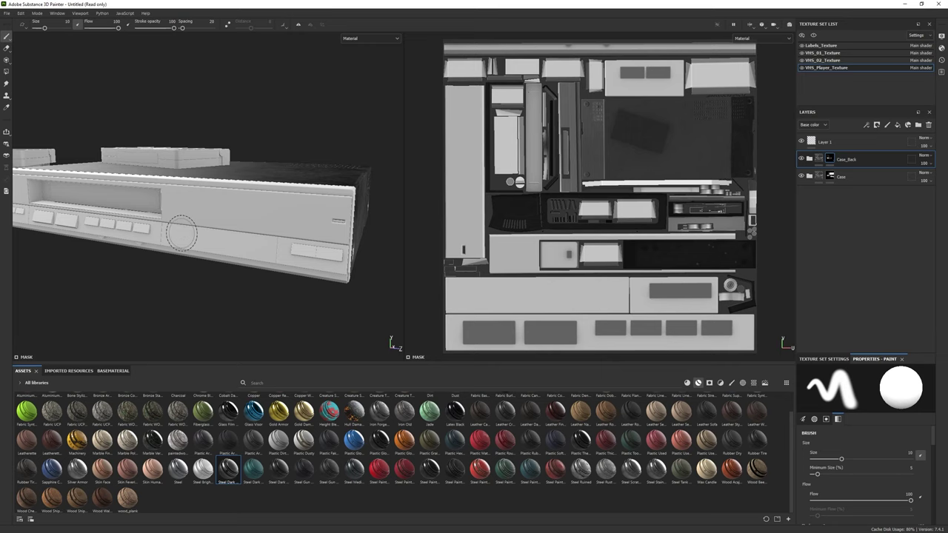
pyautogui.moveTo(376, 447); pyautogui.dragTo(834, 202)
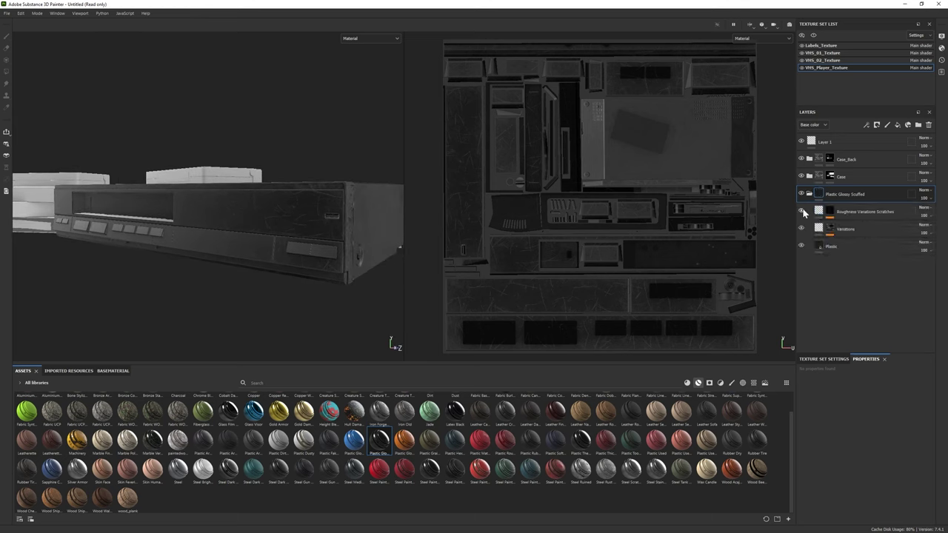
# Step: Hide the Roughness Variations Scratches layer and tune Metal Edge Wear level to about 0.78
pyautogui.click(802, 211)
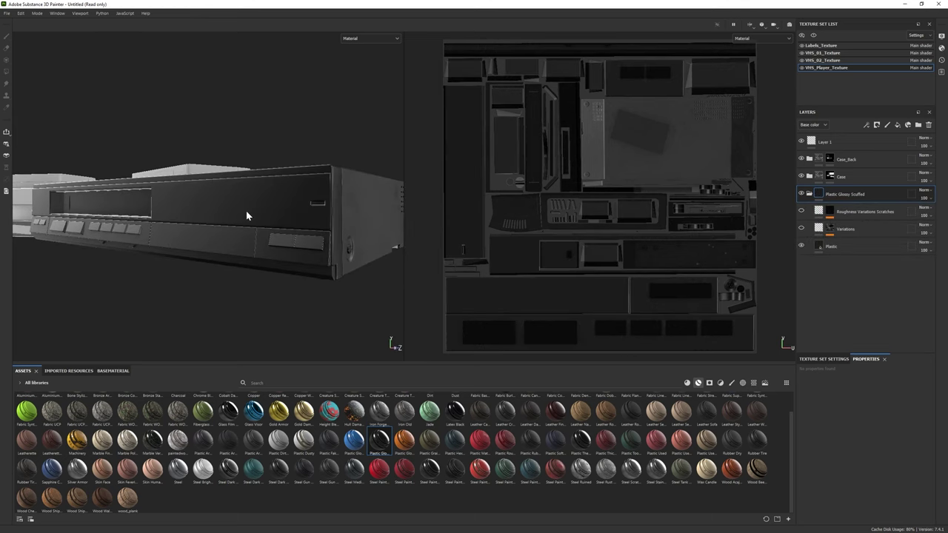
pyautogui.click(848, 247)
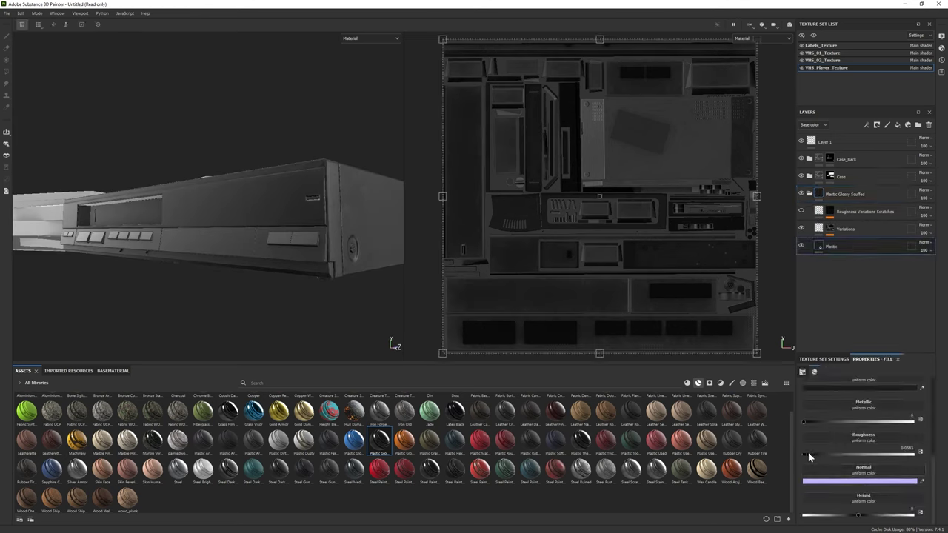
pyautogui.click(829, 229)
pyautogui.click(850, 252)
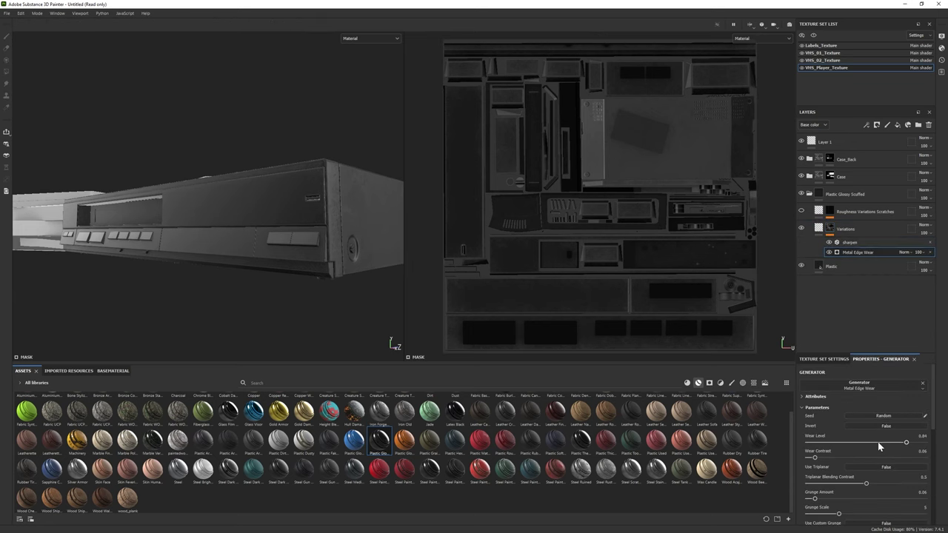
pyautogui.moveTo(879, 443); pyautogui.dragTo(899, 443)
pyautogui.press('f')
pyautogui.keyDown('alt'); pyautogui.moveTo(318, 245); pyautogui.dragTo(253, 247); pyautogui.keyUp('alt')
# Step: Raise the Plastic fill's metallic to about 0.77 and review the player from the front
pyautogui.scroll(-10, 868, 468)
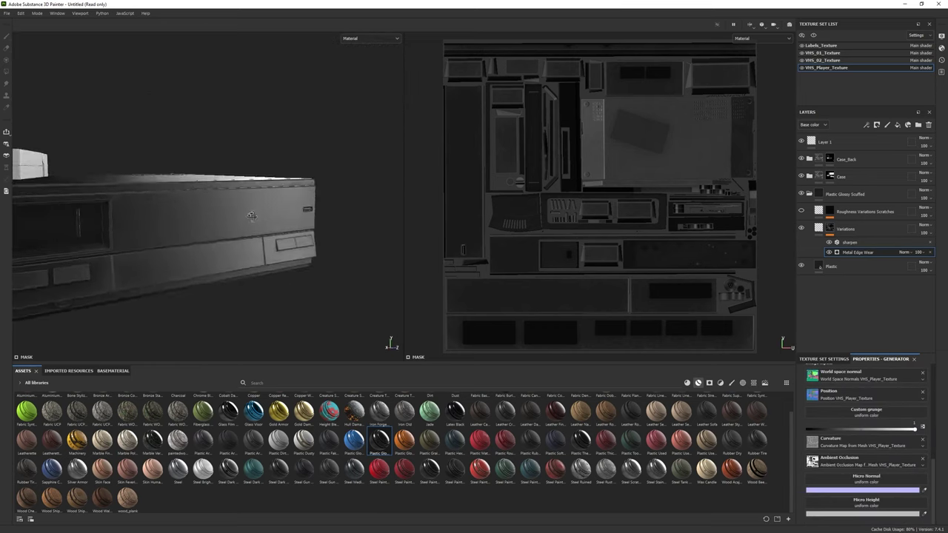
pyautogui.click(845, 267)
pyautogui.moveTo(874, 484); pyautogui.dragTo(901, 482)
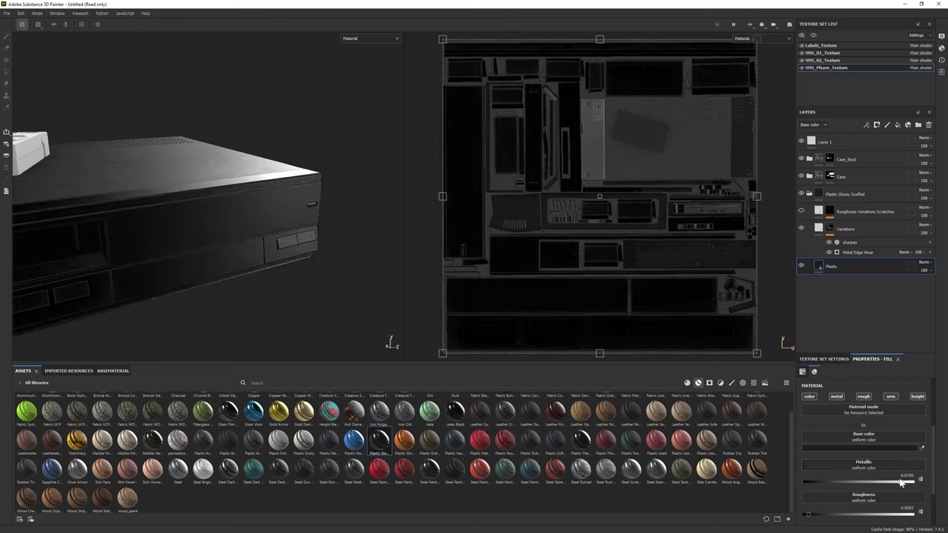
pyautogui.keyDown('alt'); pyautogui.moveTo(237, 236); pyautogui.dragTo(148, 246); pyautogui.keyUp('alt')
pyautogui.moveTo(252, 237)
pyautogui.keyDown('alt'); pyautogui.mouseDown()
pyautogui.moveTo(193, 261)
pyautogui.moveTo(245, 252)
pyautogui.mouseUp(); pyautogui.keyUp('alt')
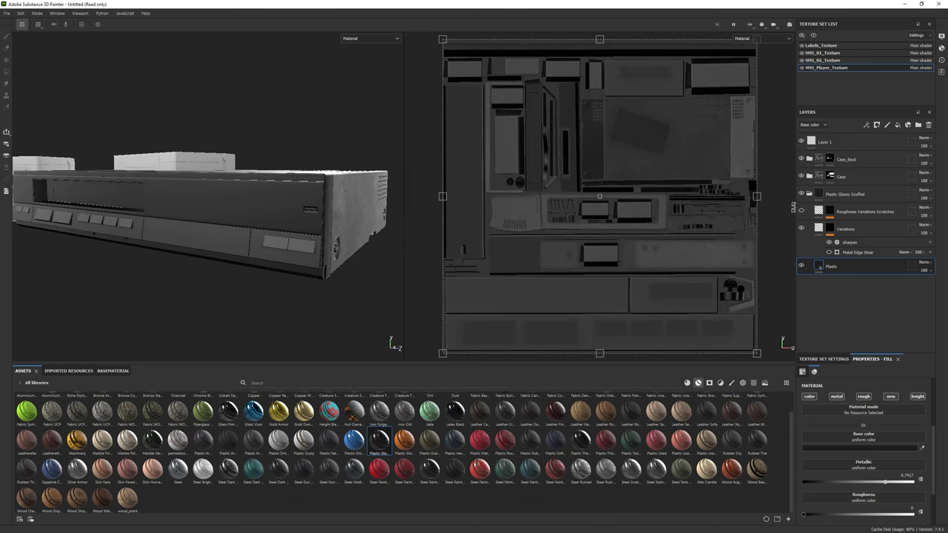
# Step: Turn the Scratches layer back on and set the Plastic fill's metallic to 0
pyautogui.click(800, 212)
pyautogui.click(801, 212)
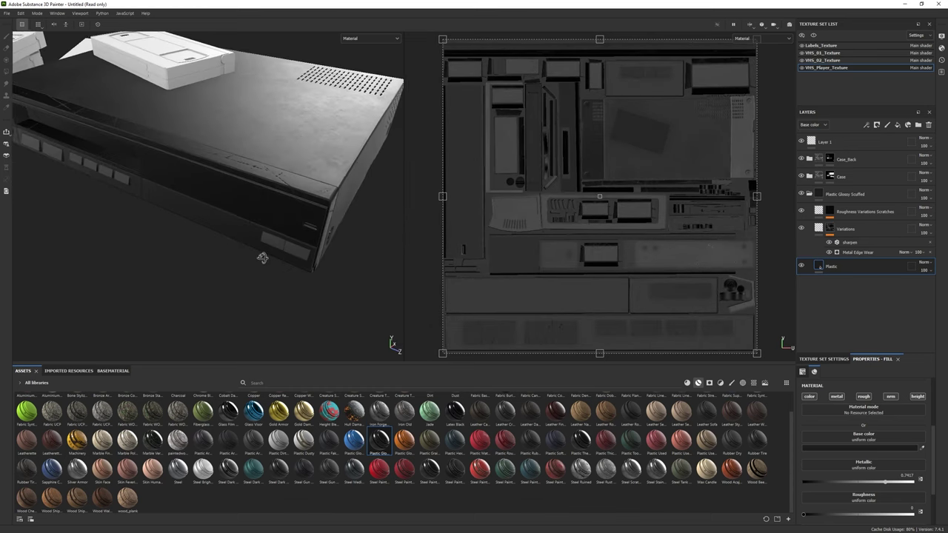
pyautogui.click(830, 228)
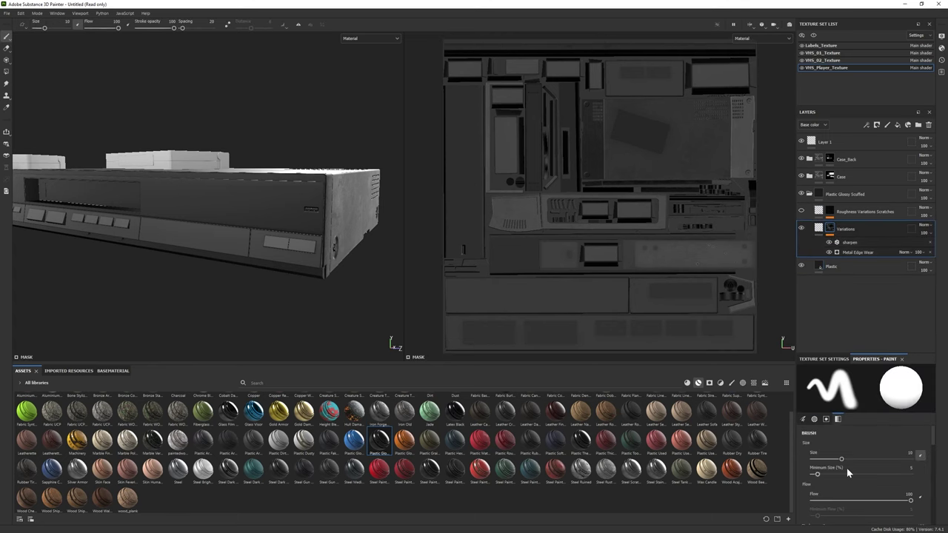
pyautogui.click(832, 268)
pyautogui.scroll(-3, 831, 482)
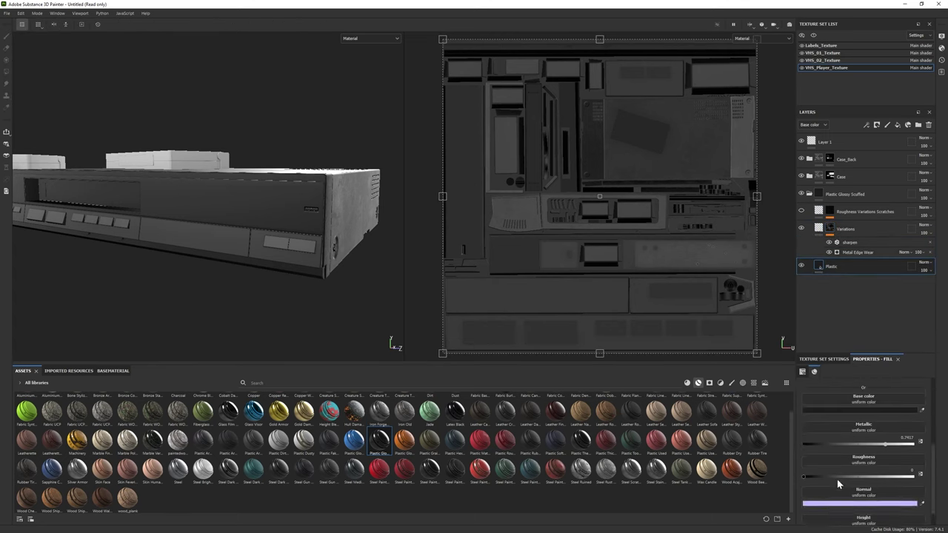
pyautogui.moveTo(864, 440)
pyautogui.mouseDown()
pyautogui.moveTo(774, 437)
pyautogui.moveTo(896, 446)
pyautogui.mouseUp()
# Step: Preview in Iray with the Panorama environment map rotated to 113
pyautogui.press('F10')
pyautogui.keyDown('alt'); pyautogui.moveTo(267, 251); pyautogui.dragTo(397, 300); pyautogui.keyUp('alt')
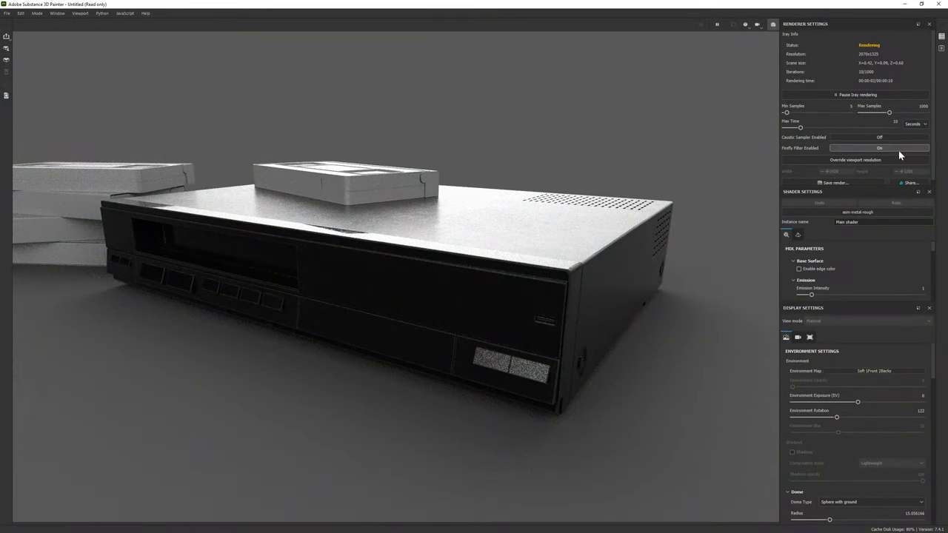
pyautogui.click(881, 370)
pyautogui.click(892, 444)
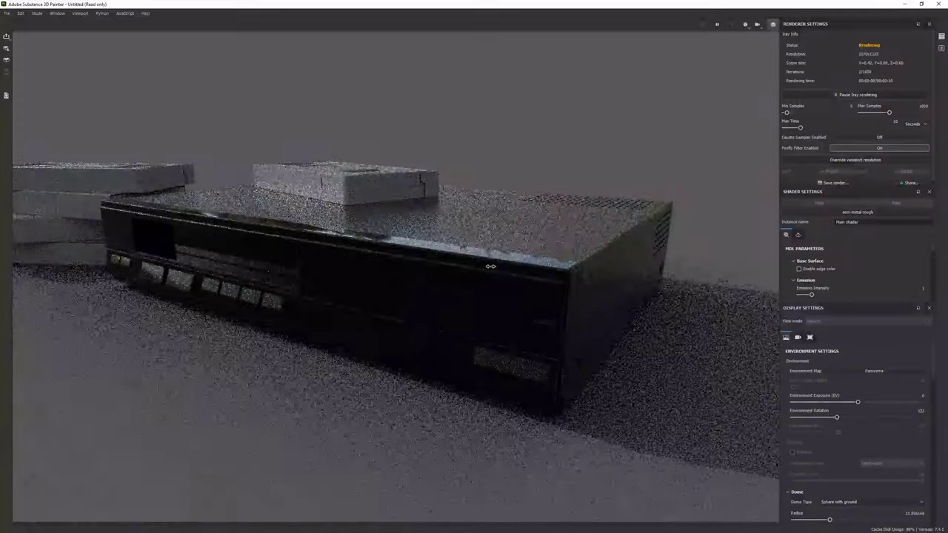
pyautogui.keyDown('shift'); pyautogui.moveTo(267, 229); pyautogui.dragTo(402, 272, button='right'); pyautogui.keyUp('shift')
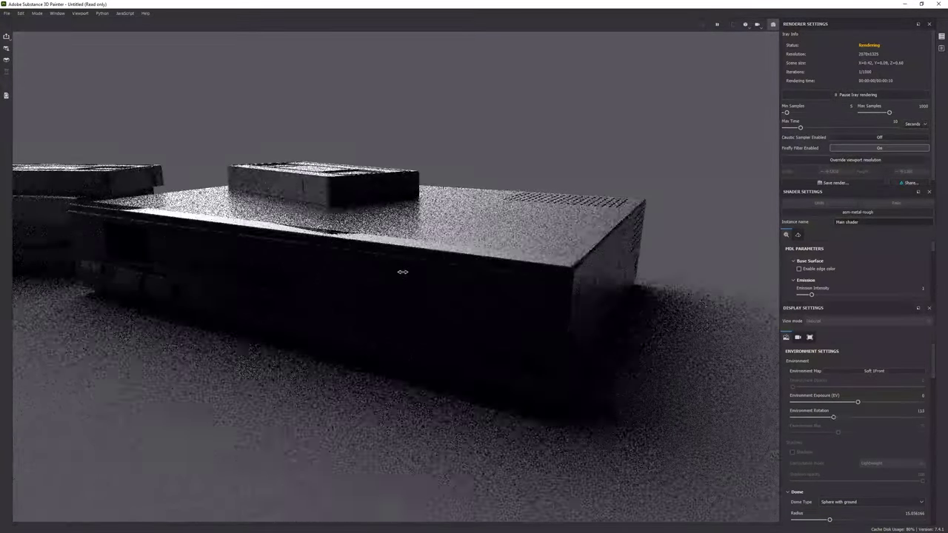
pyautogui.keyDown('alt'); pyautogui.moveTo(403, 272); pyautogui.dragTo(472, 264); pyautogui.keyUp('alt')
pyautogui.press('F10')
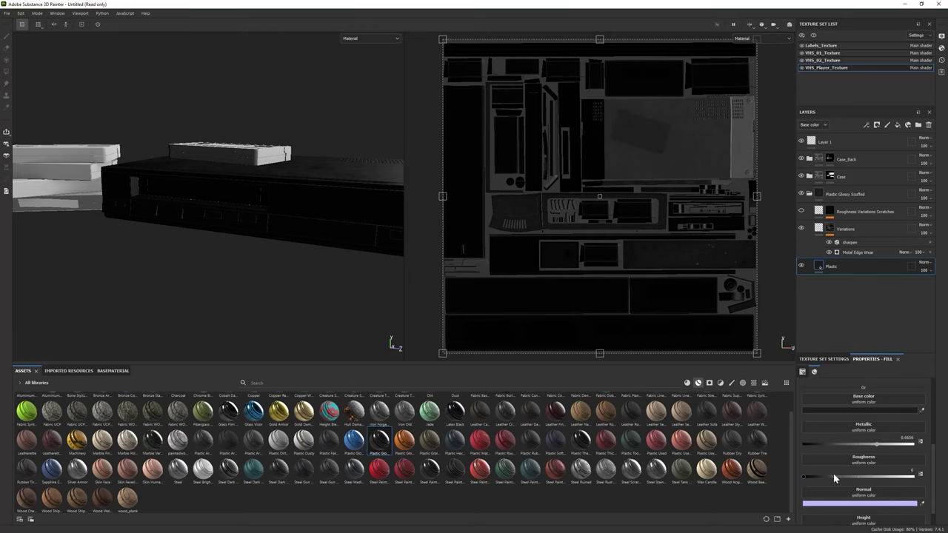
# Step: Lower the Plastic fill's metallic and roughness to about 0.28
pyautogui.click(833, 476)
pyautogui.click(831, 444)
pyautogui.keyDown('alt'); pyautogui.moveTo(170, 237); pyautogui.dragTo(237, 215); pyautogui.keyUp('alt')
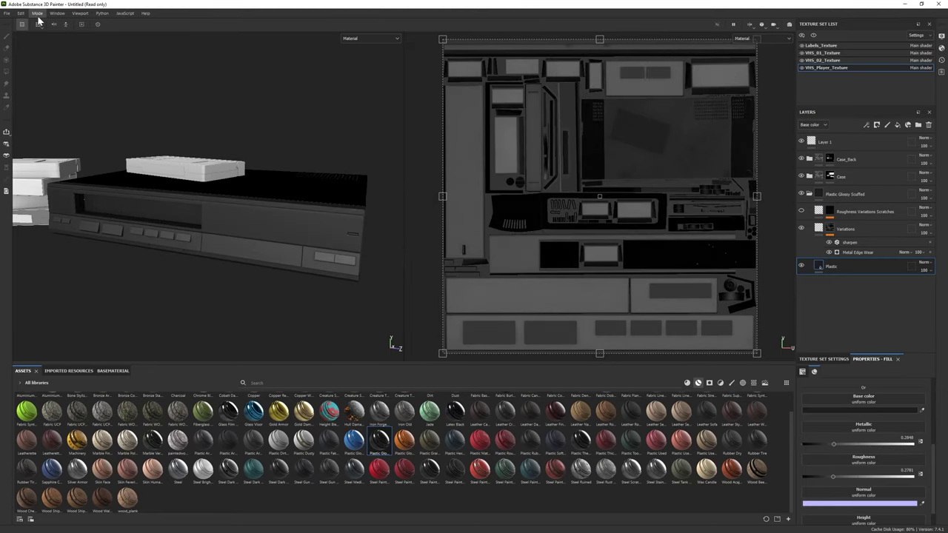
# Step: Light the Iray render with Soft 1LowContrast Front and hide the Plastic Glossy Scuffed folder
pyautogui.press('F10')
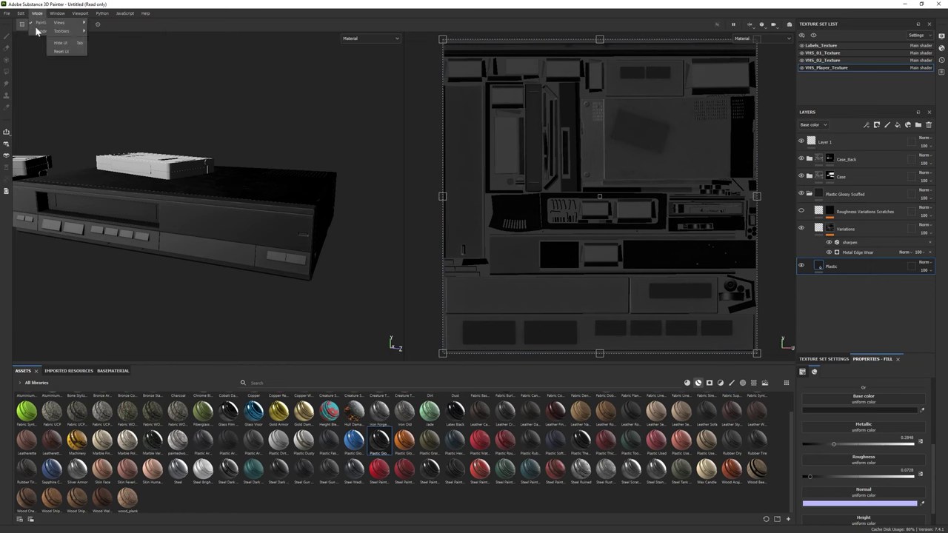
pyautogui.click(35, 31)
pyautogui.click(874, 370)
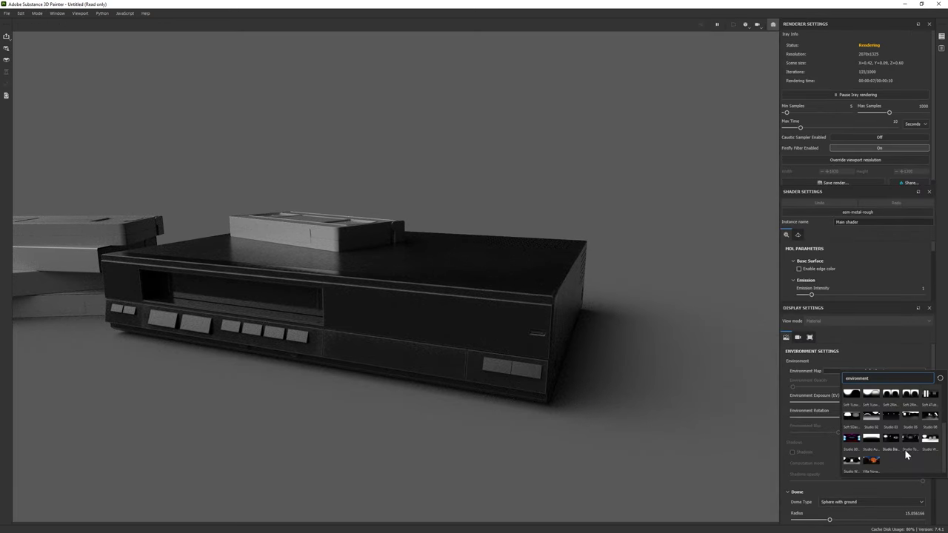
pyautogui.click(877, 371)
pyautogui.click(871, 474)
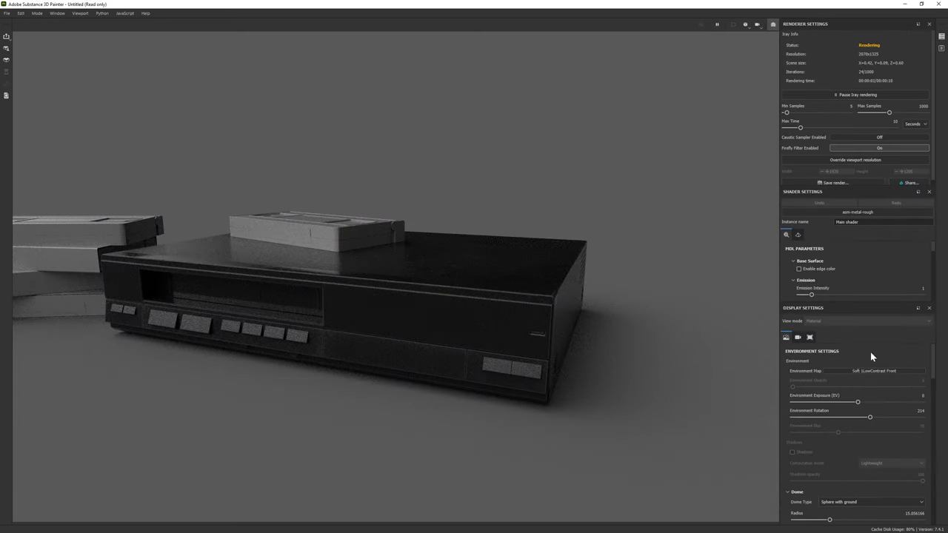
pyautogui.keyDown('shift'); pyautogui.moveTo(334, 305); pyautogui.dragTo(359, 310, button='right'); pyautogui.keyUp('shift')
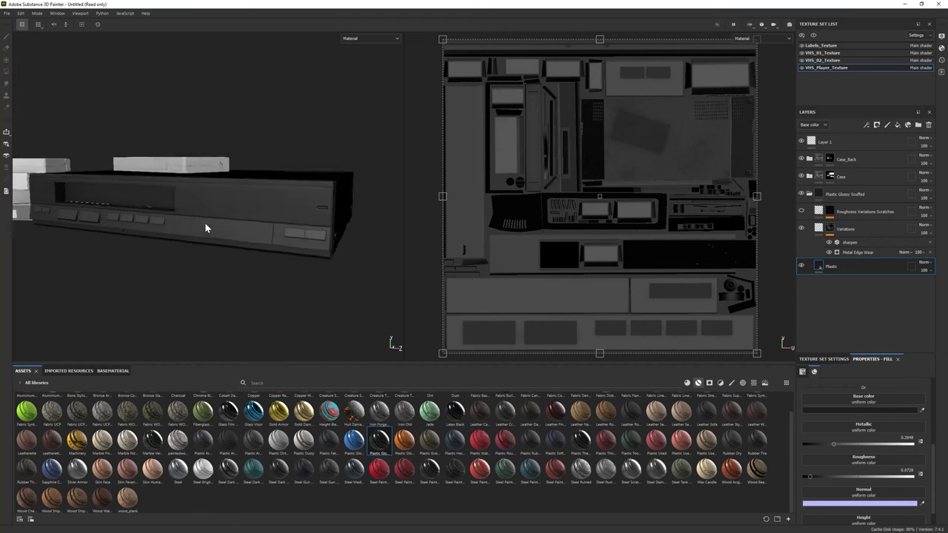
pyautogui.click(801, 193)
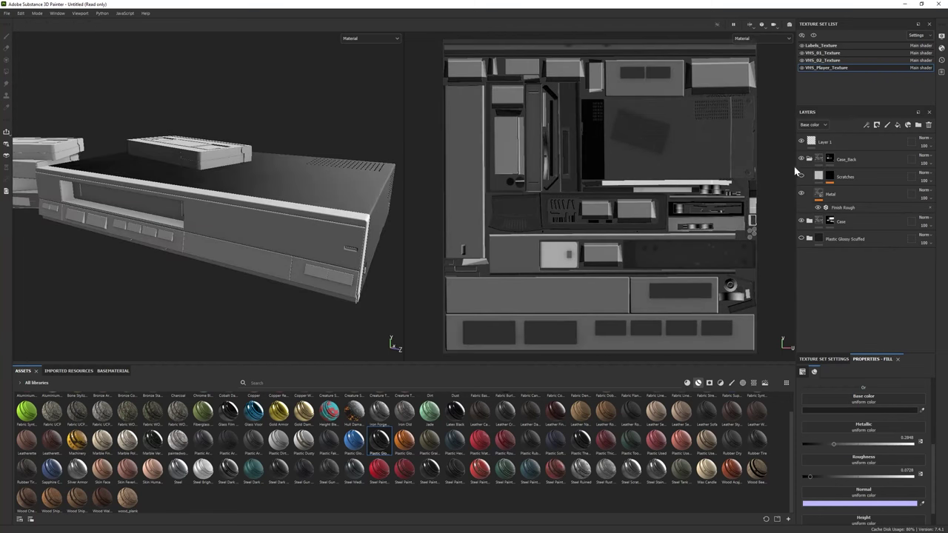
# Step: Select the Case folder's Metal fill layer and set its metal roughness to about 0.41
pyautogui.click(809, 175)
pyautogui.click(837, 211)
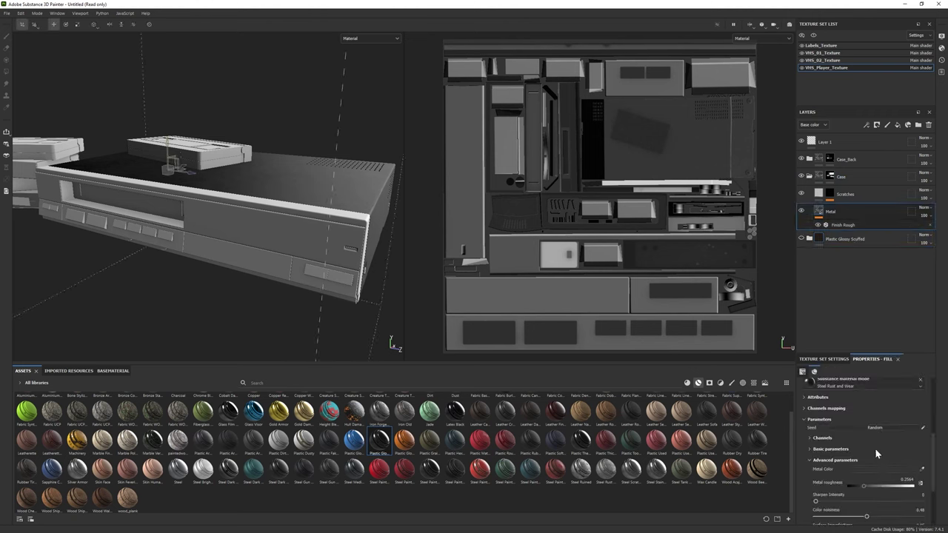
pyautogui.scroll(-1, 878, 441)
pyautogui.click(879, 431)
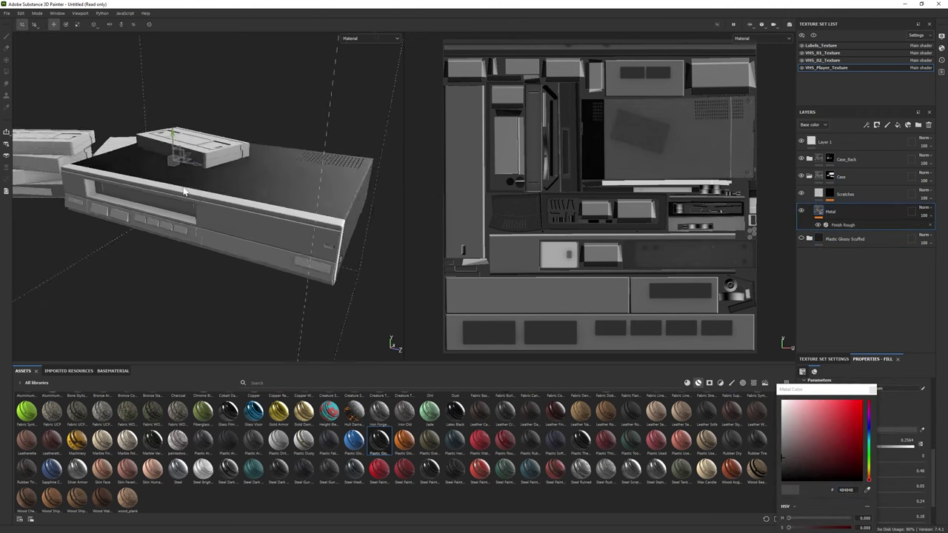
# Step: Try adding a Plastic Thermoformed material layer, then undo it
pyautogui.click(862, 195)
pyautogui.moveTo(374, 448)
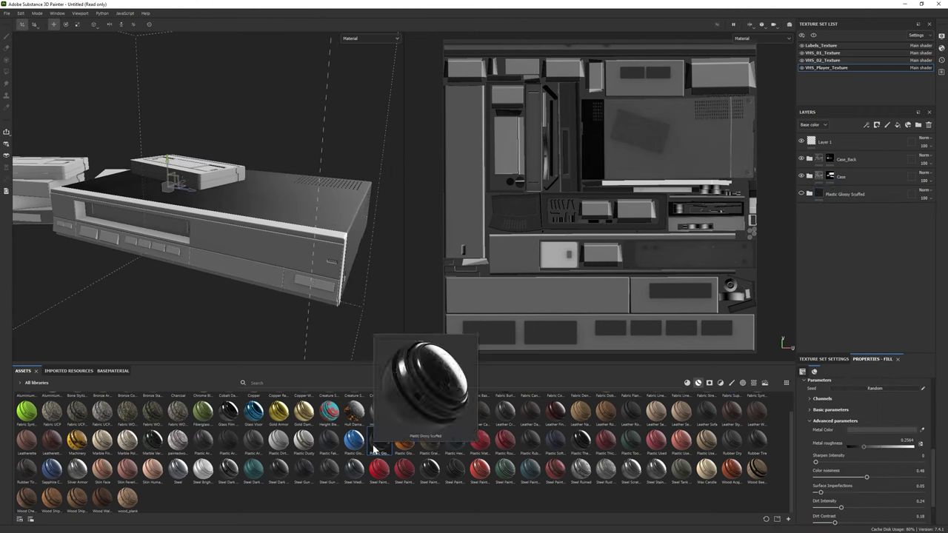
pyautogui.moveTo(580, 440); pyautogui.dragTo(846, 211)
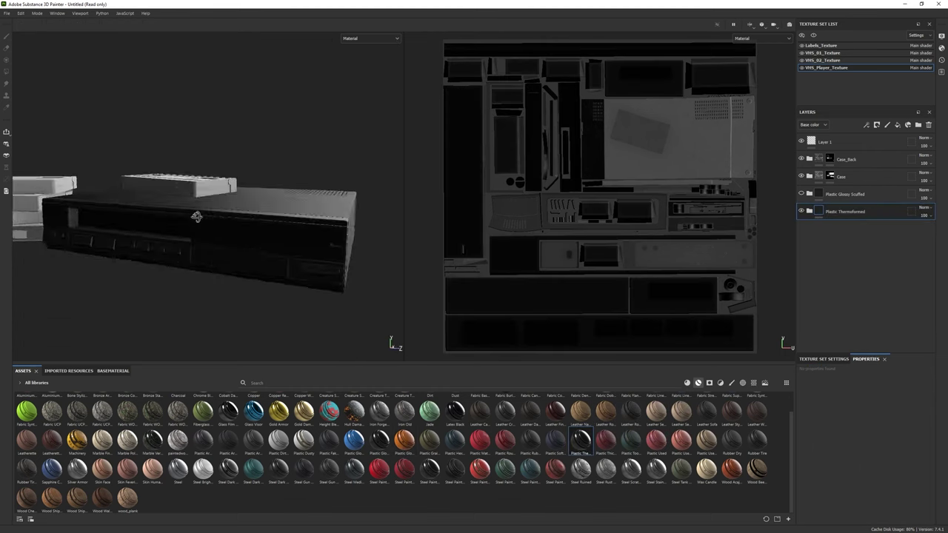
pyautogui.hotkey('ctrl', 'z')
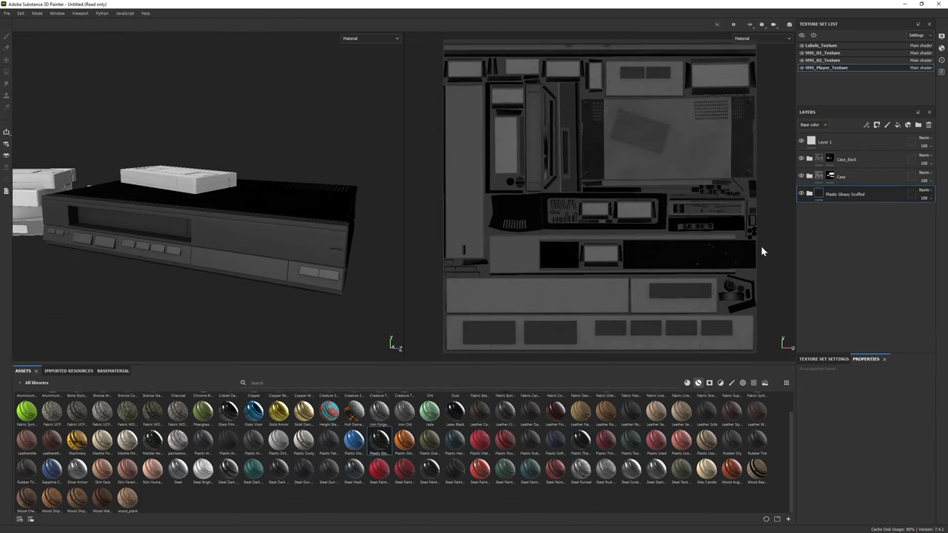
pyautogui.keyDown('alt'); pyautogui.moveTo(348, 211); pyautogui.dragTo(264, 201); pyautogui.keyUp('alt')
# Step: Preview the Plastic fill in Iray and rotate the environment lighting to a new angle
pyautogui.press('F10')
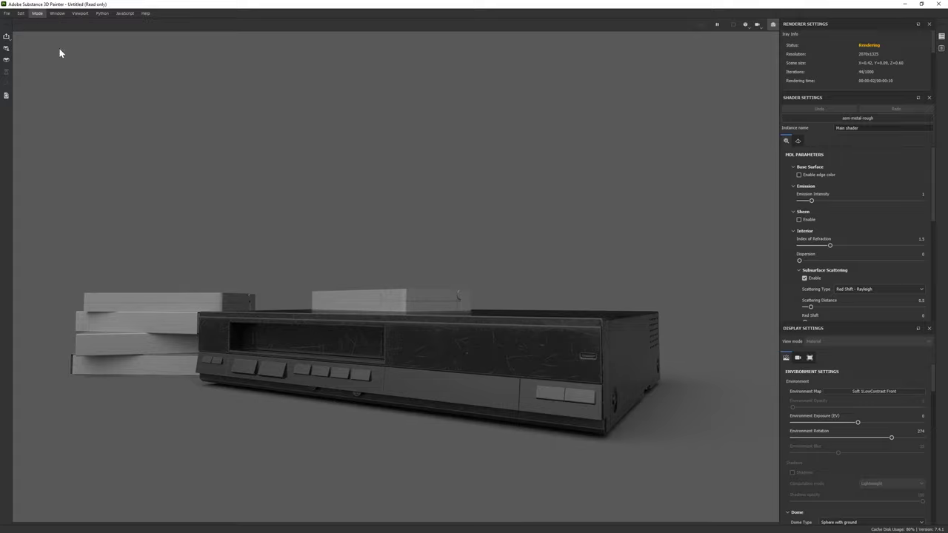
pyautogui.press('F10')
pyautogui.click(849, 252)
pyautogui.press('F10')
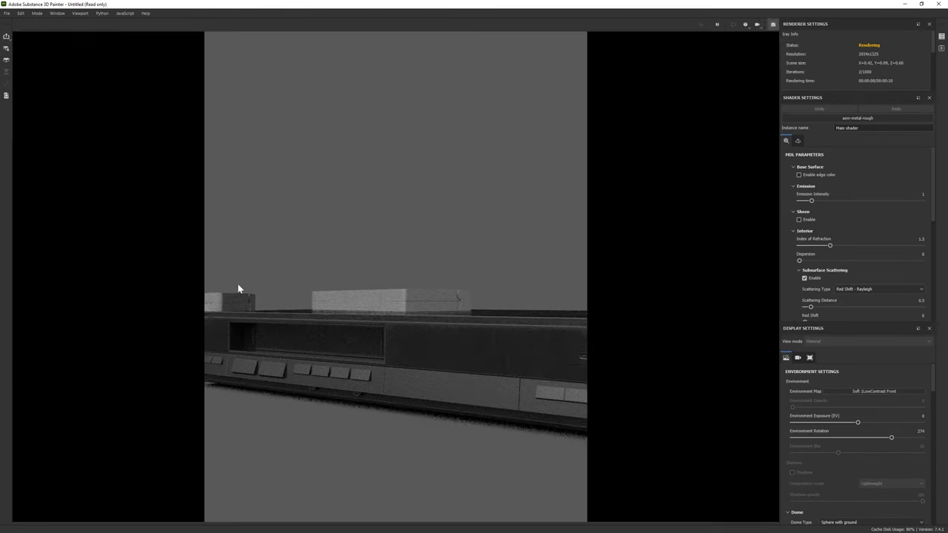
pyautogui.press('F10')
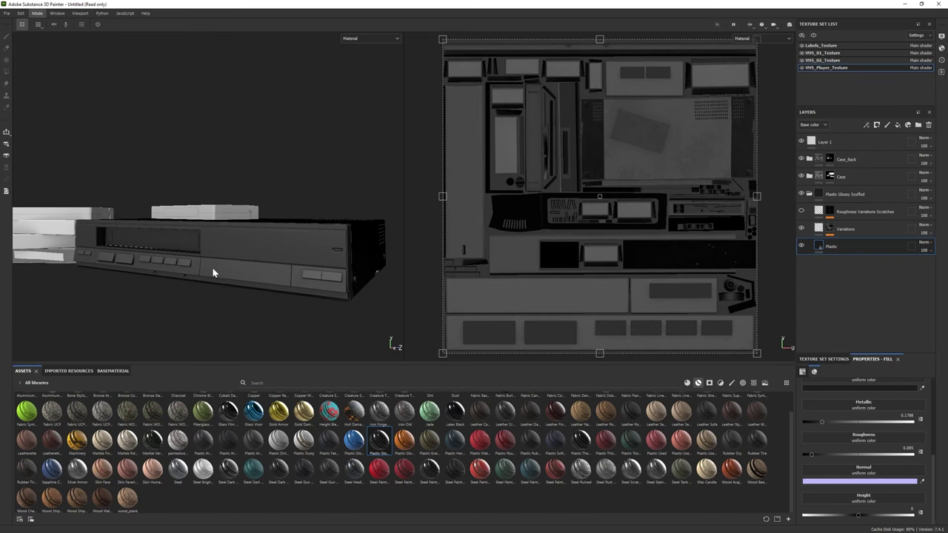
pyautogui.press('F10')
pyautogui.keyDown('alt'); pyautogui.moveTo(437, 396); pyautogui.dragTo(97, 92); pyautogui.keyUp('alt')
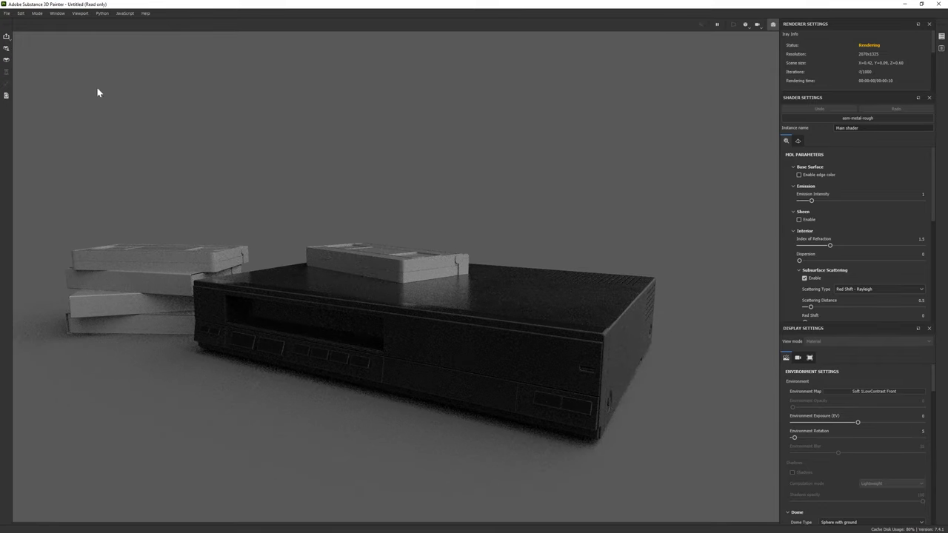
pyautogui.press('F10')
# Step: Switch Iray lighting to Soft 1Front 2Backs and rotate it to re-angle the shadows
pyautogui.click(829, 211)
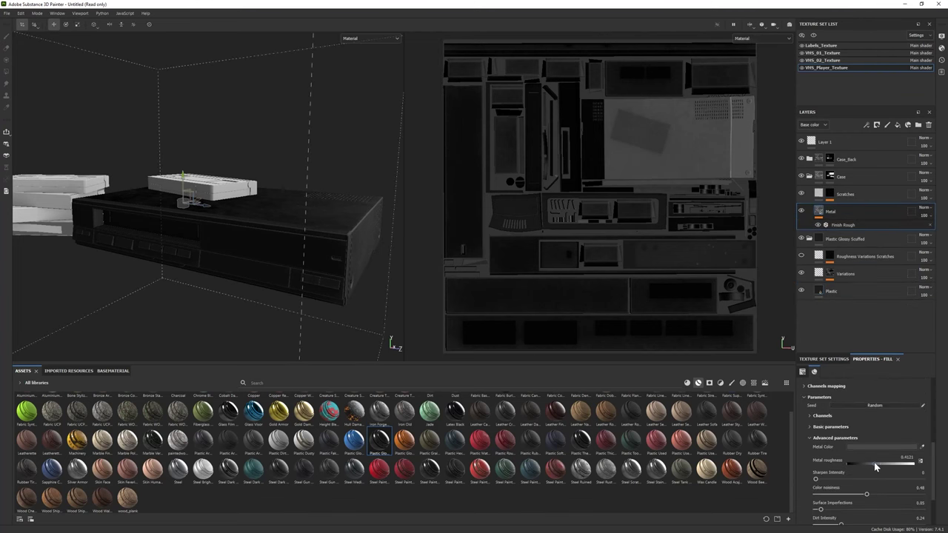
pyautogui.press('F10')
pyautogui.moveTo(455, 274)
pyautogui.keyDown('shift'); pyautogui.mouseDown(button='right')
pyautogui.moveTo(449, 296)
pyautogui.moveTo(461, 273)
pyautogui.mouseUp(button='right'); pyautogui.keyUp('shift')
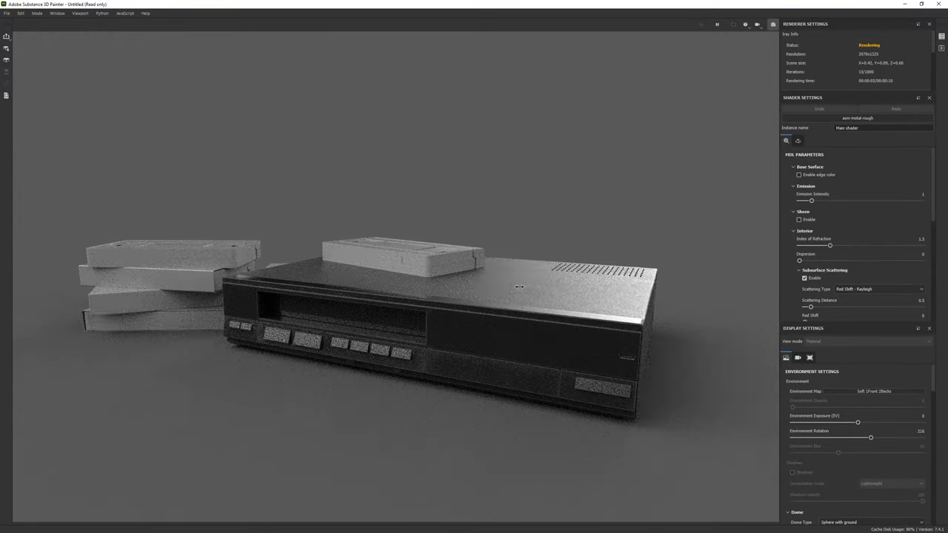
pyautogui.keyDown('shift'); pyautogui.moveTo(518, 283); pyautogui.dragTo(528, 289, button='right'); pyautogui.keyUp('shift')
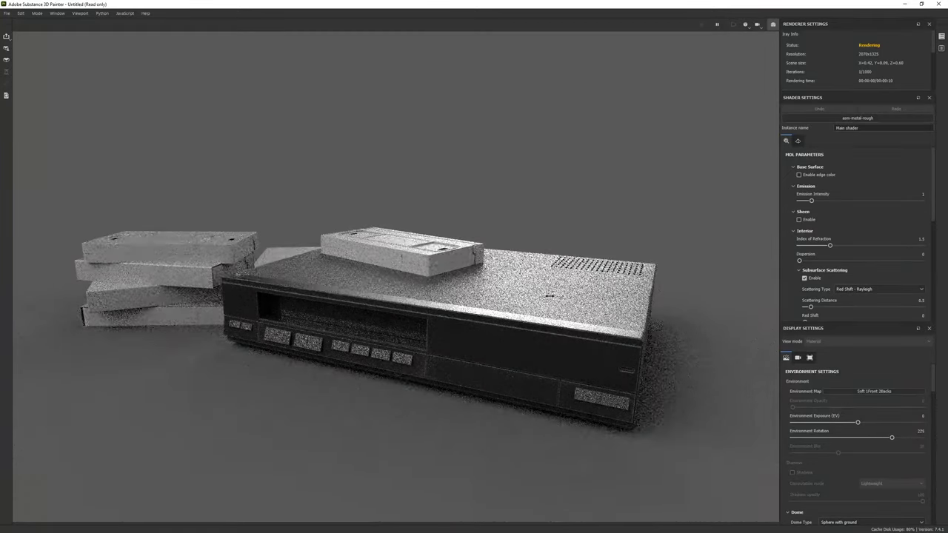
pyautogui.keyDown('shift'); pyautogui.moveTo(385, 340); pyautogui.dragTo(763, 402, button='right'); pyautogui.keyUp('shift')
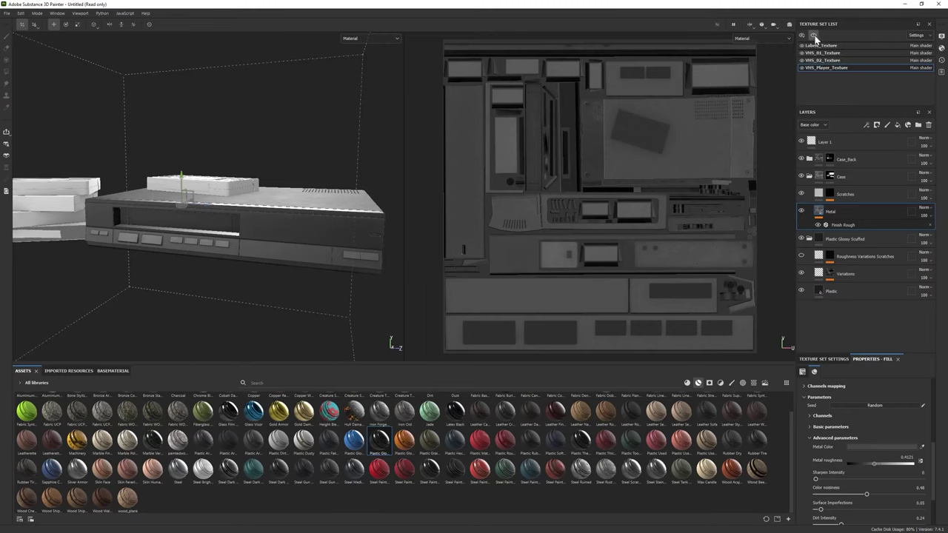
# Step: Check the plastic base colour and lower the Metal Edge Wear level
pyautogui.keyDown('alt'); pyautogui.moveTo(115, 219); pyautogui.dragTo(160, 228); pyautogui.keyUp('alt')
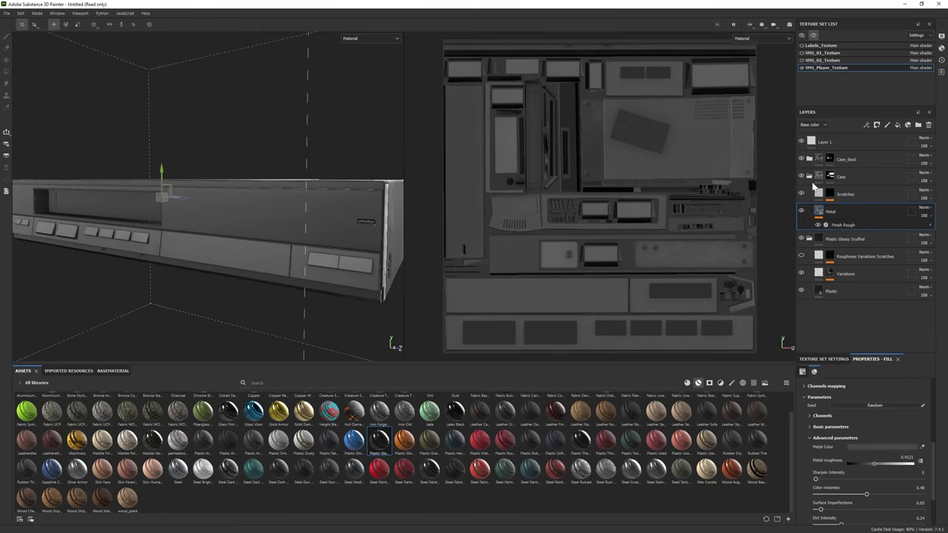
pyautogui.click(847, 248)
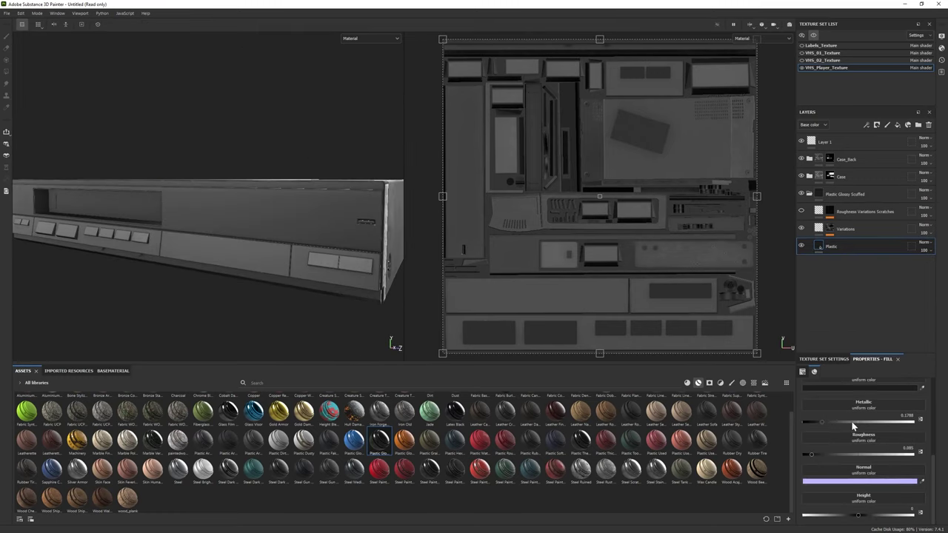
pyautogui.scroll(1, 852, 426)
pyautogui.click(829, 397)
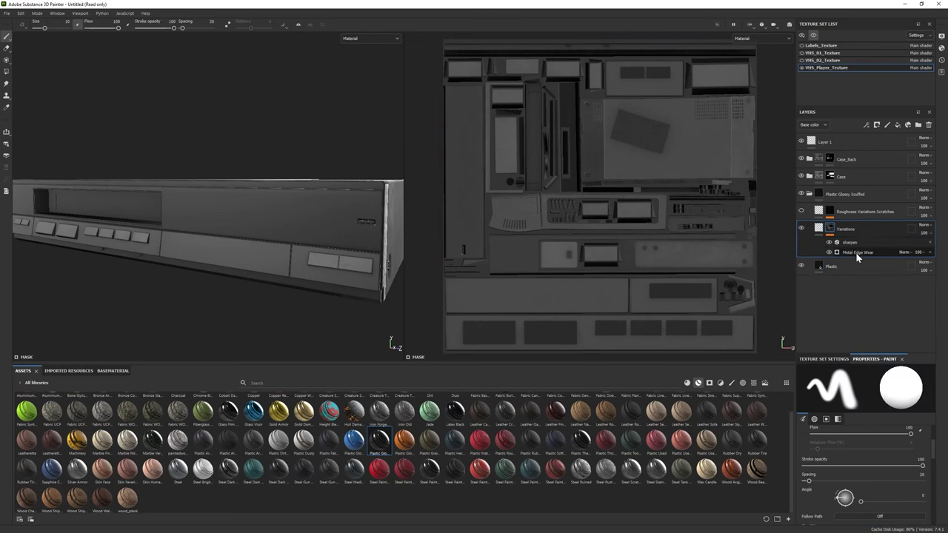
pyautogui.click(856, 252)
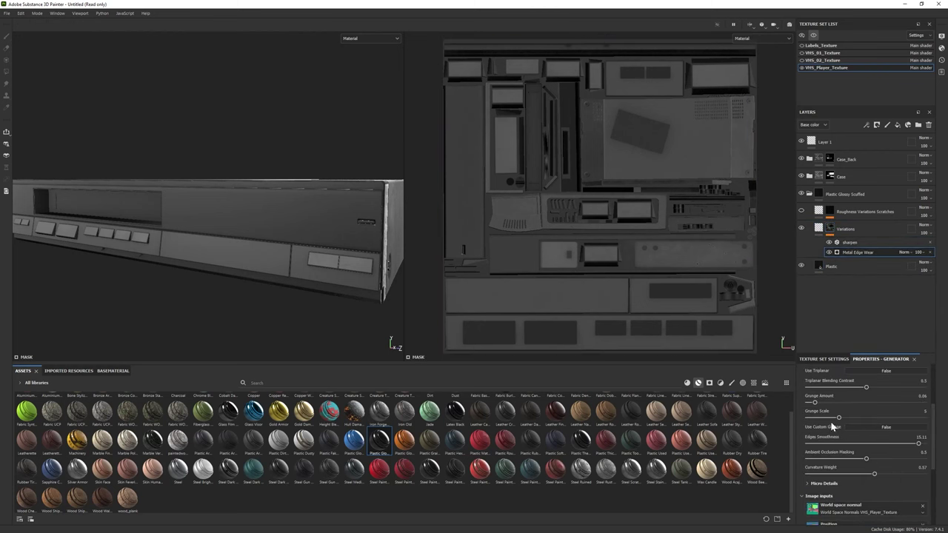
pyautogui.scroll(-2, 844, 422)
pyautogui.moveTo(872, 394); pyautogui.dragTo(878, 391)
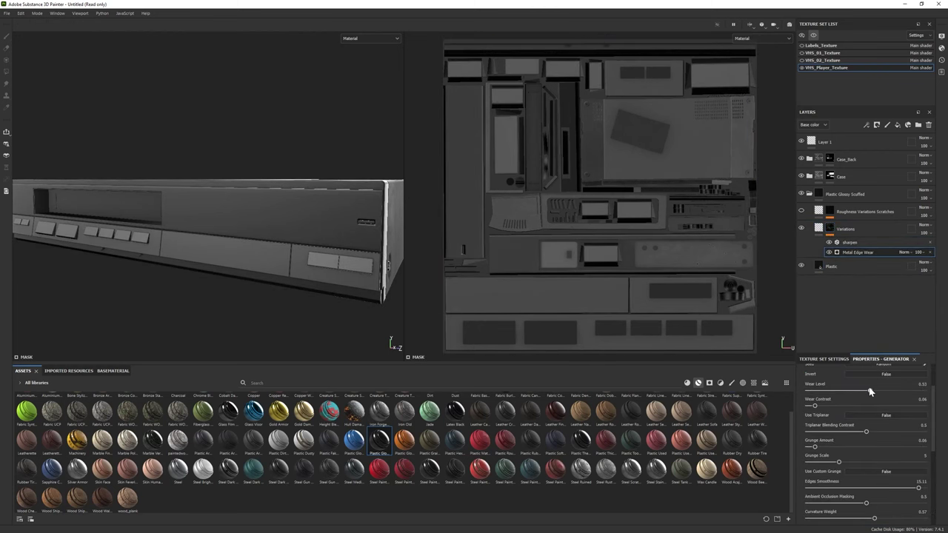
# Step: Preview the deck in Iray and switch the asset shelf to show textures
pyautogui.click(50, 31)
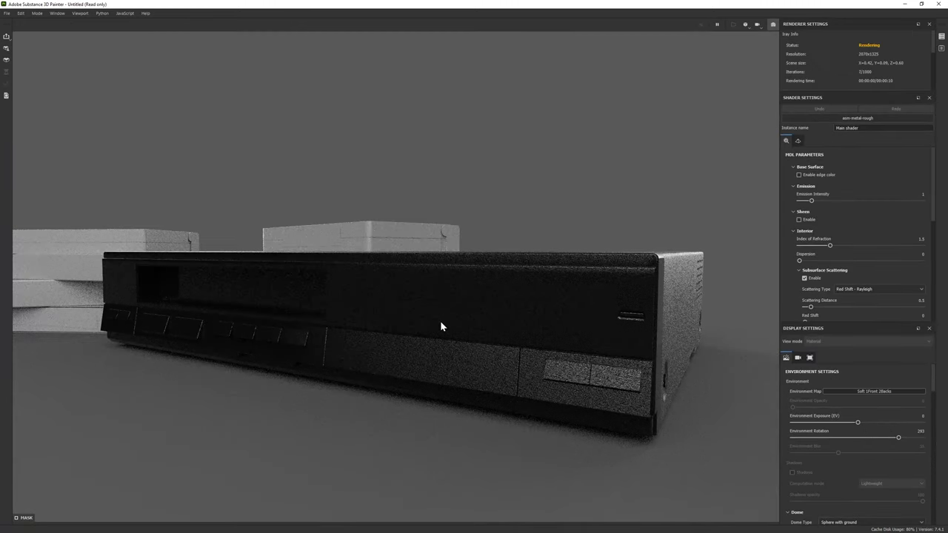
pyautogui.press('F9')
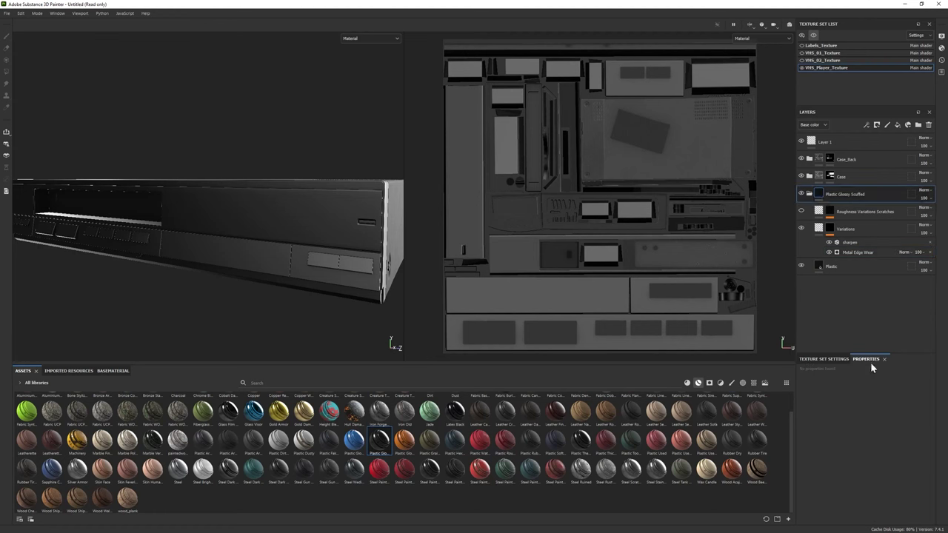
pyautogui.click(754, 383)
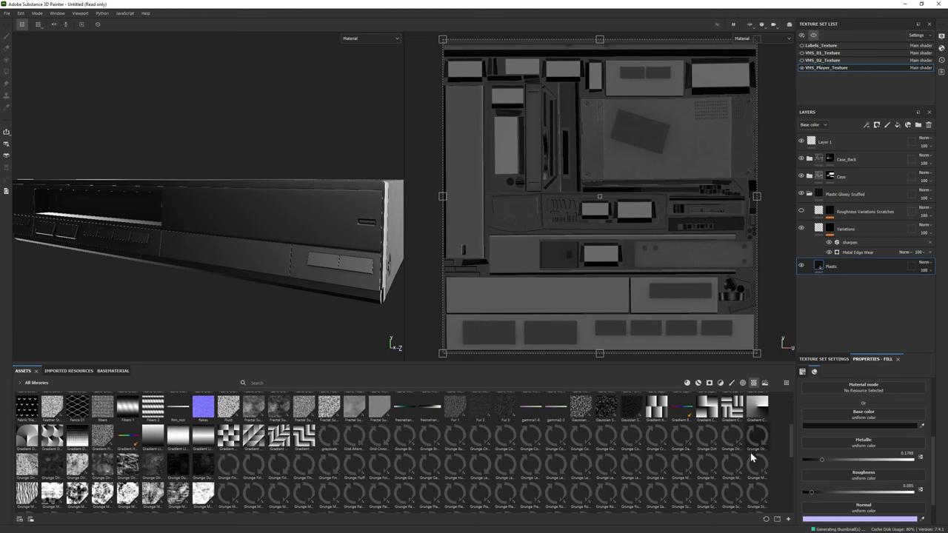
pyautogui.scroll(3, 271, 465)
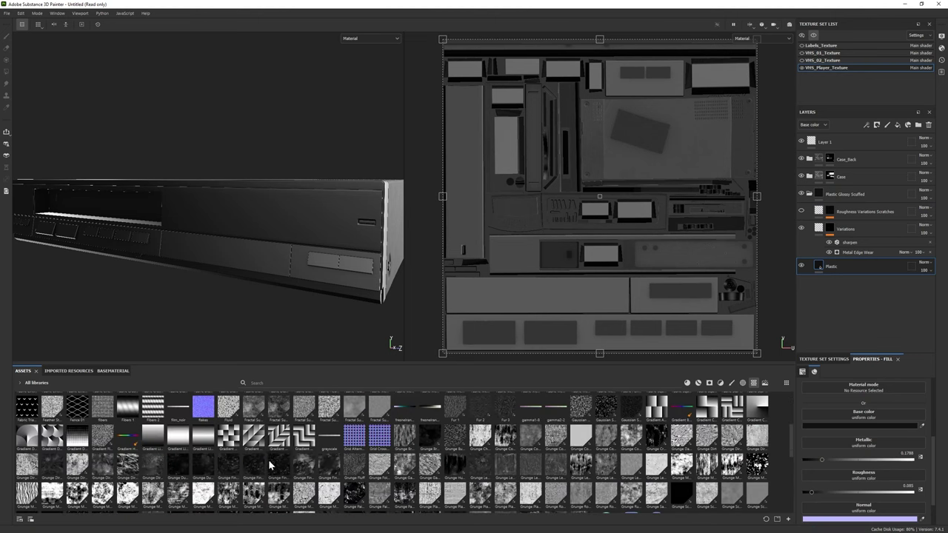
pyautogui.keyDown('alt'); pyautogui.moveTo(252, 237); pyautogui.dragTo(241, 218); pyautogui.keyUp('alt')
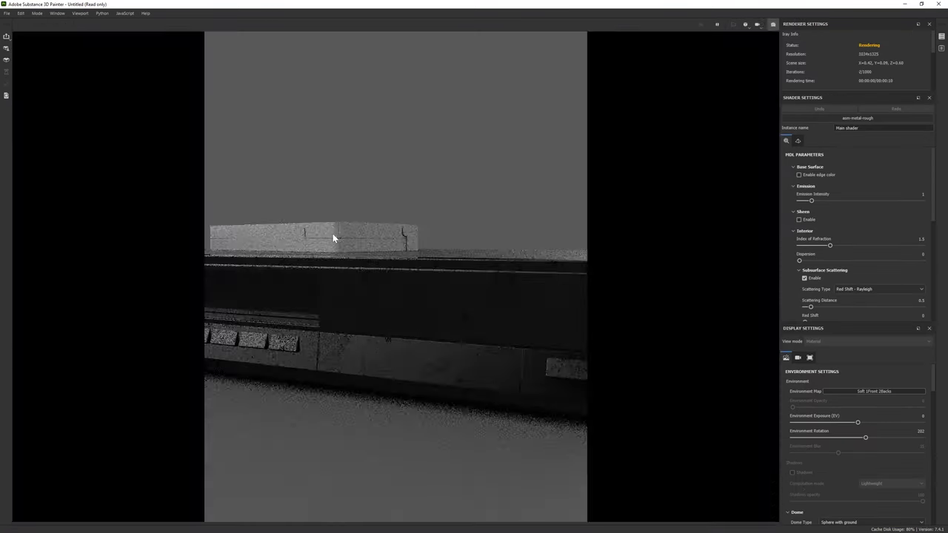
pyautogui.moveTo(332, 233)
pyautogui.keyDown('alt'); pyautogui.mouseDown(button='right')
pyautogui.moveTo(389, 345)
pyautogui.moveTo(433, 327)
pyautogui.moveTo(417, 326)
pyautogui.mouseUp(button='right'); pyautogui.keyUp('alt')
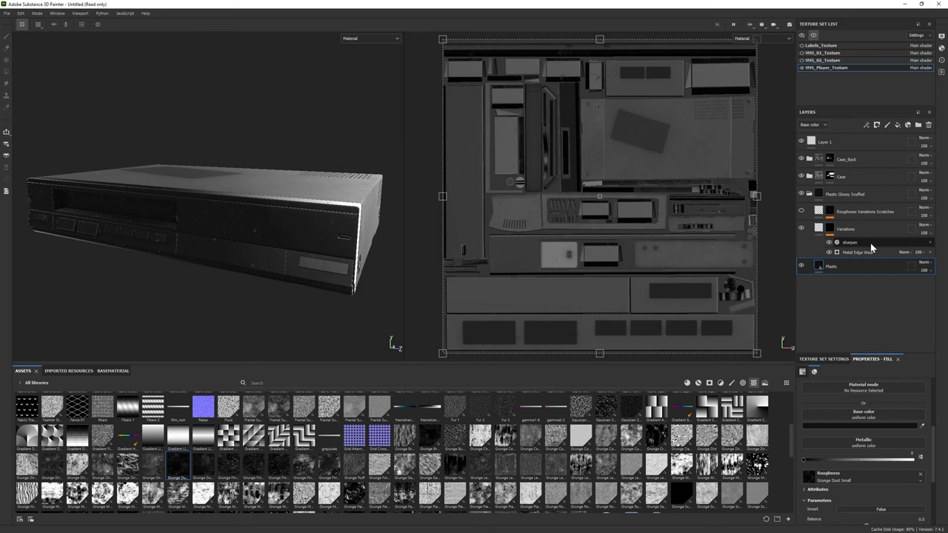
# Step: Rename the Plastic Glossy Scuffed folder to Shiny and give it a black polygon-fill mask
pyautogui.click(810, 194)
pyautogui.doubleClick(846, 194)
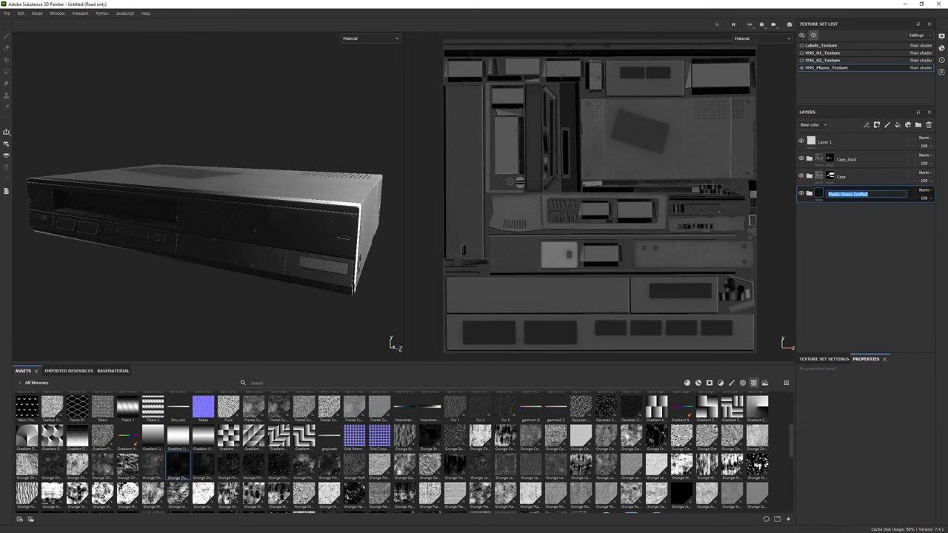
pyautogui.write('Shiny')
pyautogui.press('Return')
pyautogui.rightClick(848, 194)
pyautogui.click(874, 208)
pyautogui.press('4')
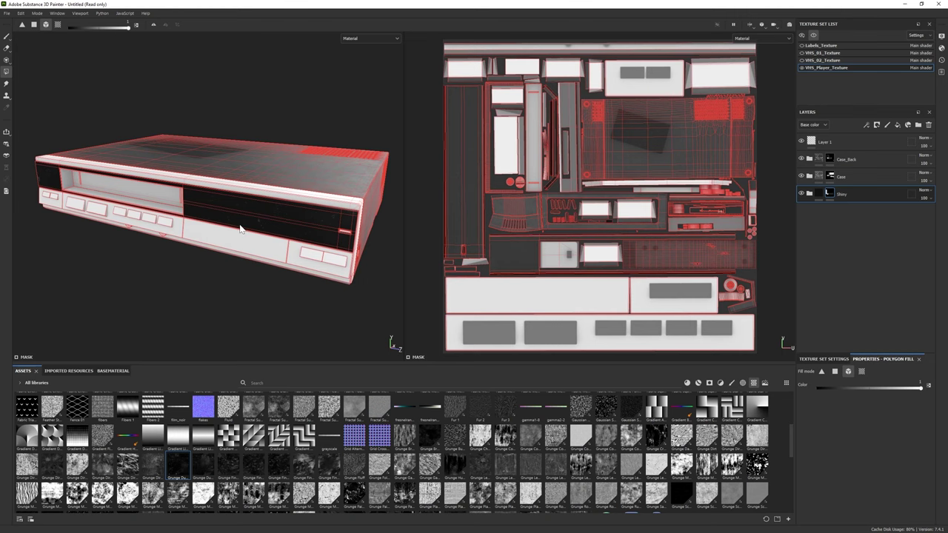
pyautogui.keyDown('alt'); pyautogui.moveTo(240, 229); pyautogui.dragTo(237, 212); pyautogui.keyUp('alt')
pyautogui.keyDown('alt'); pyautogui.moveTo(237, 212); pyautogui.dragTo(423, 275, button='right'); pyautogui.keyUp('alt')
pyautogui.moveTo(199, 468)
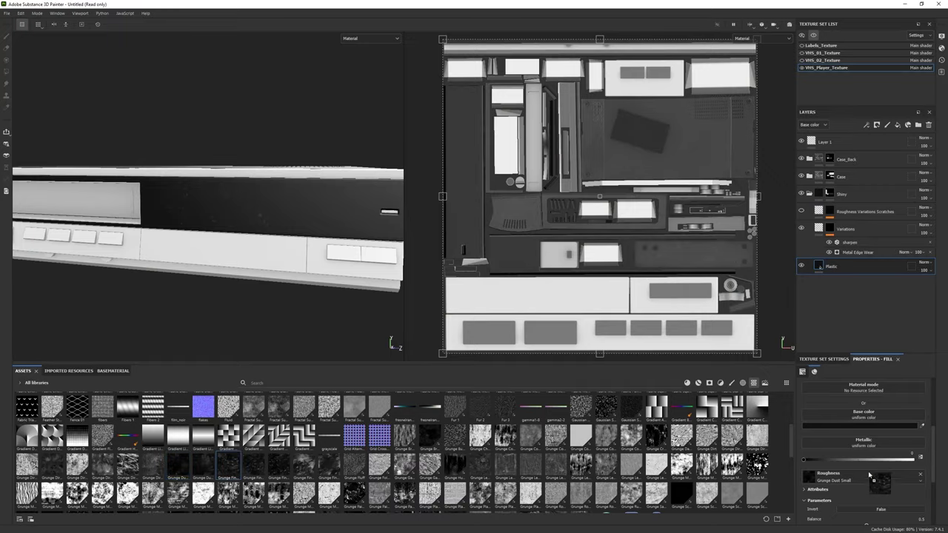
pyautogui.keyDown('alt'); pyautogui.moveTo(244, 237); pyautogui.dragTo(275, 233); pyautogui.keyUp('alt')
# Step: Light the Iray render with the Studio 06 map rotated to 169, then return to painting
pyautogui.press('F10')
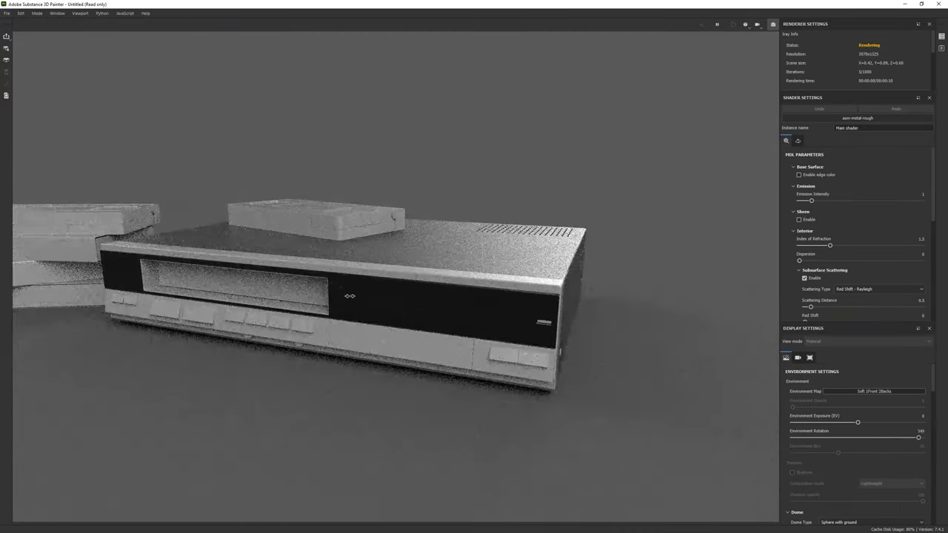
pyautogui.keyDown('shift'); pyautogui.moveTo(350, 295); pyautogui.dragTo(487, 296, button='right'); pyautogui.keyUp('shift')
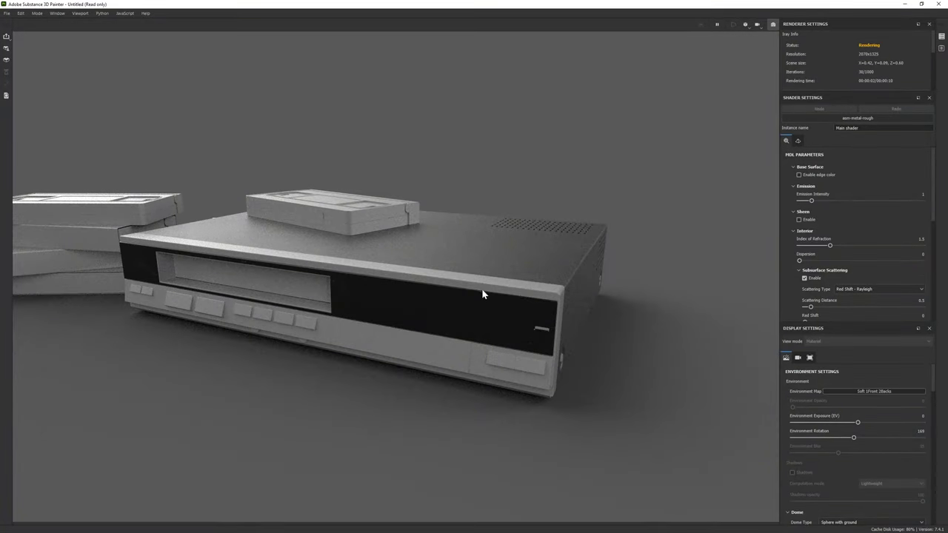
pyautogui.click(891, 391)
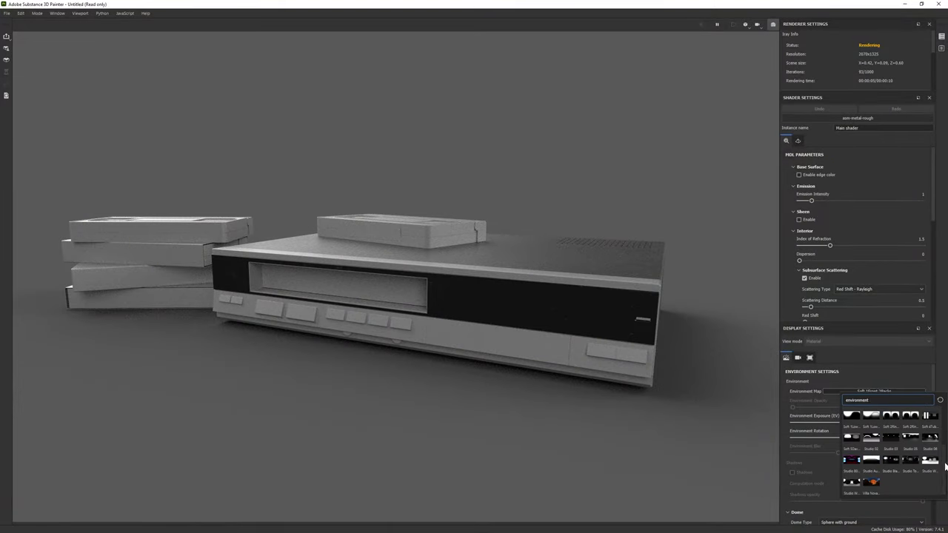
pyautogui.click(930, 438)
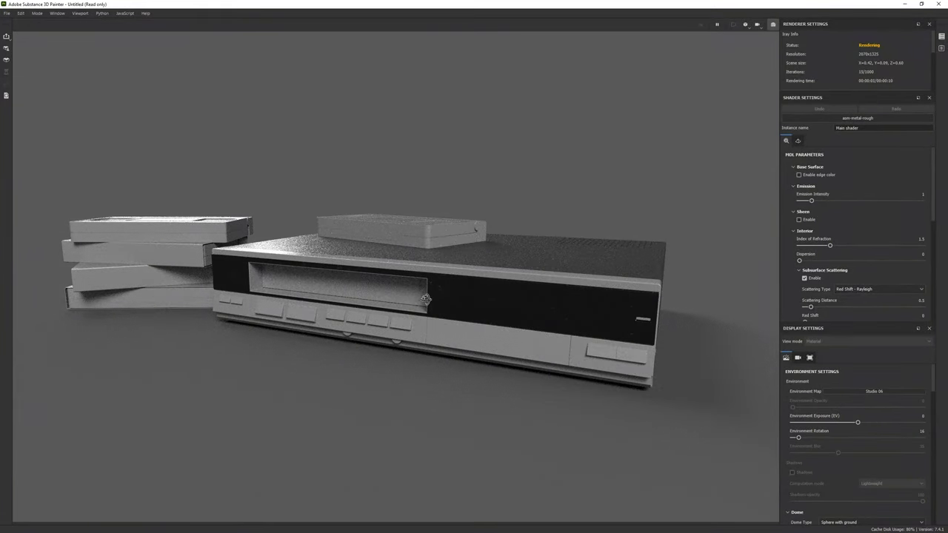
pyautogui.keyDown('alt'); pyautogui.moveTo(425, 298); pyautogui.dragTo(716, 260); pyautogui.keyUp('alt')
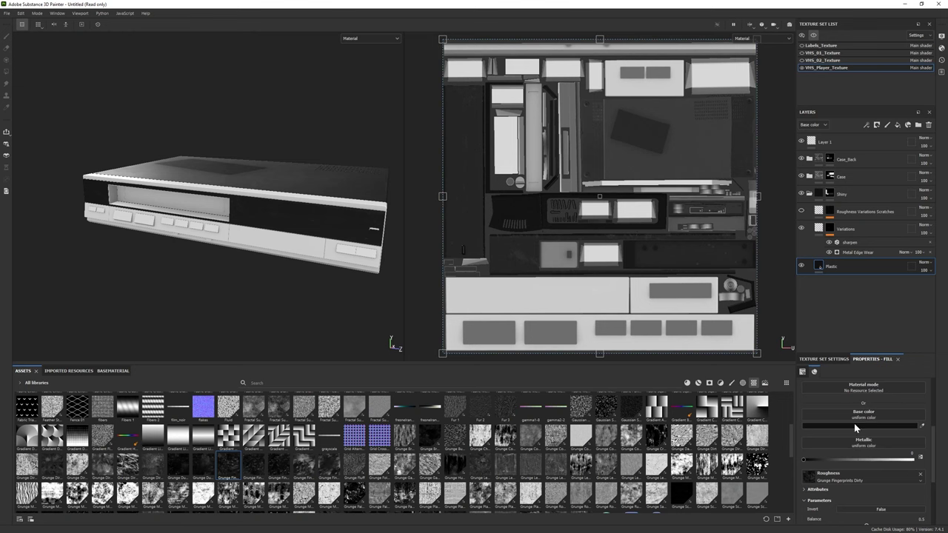
pyautogui.click(854, 423)
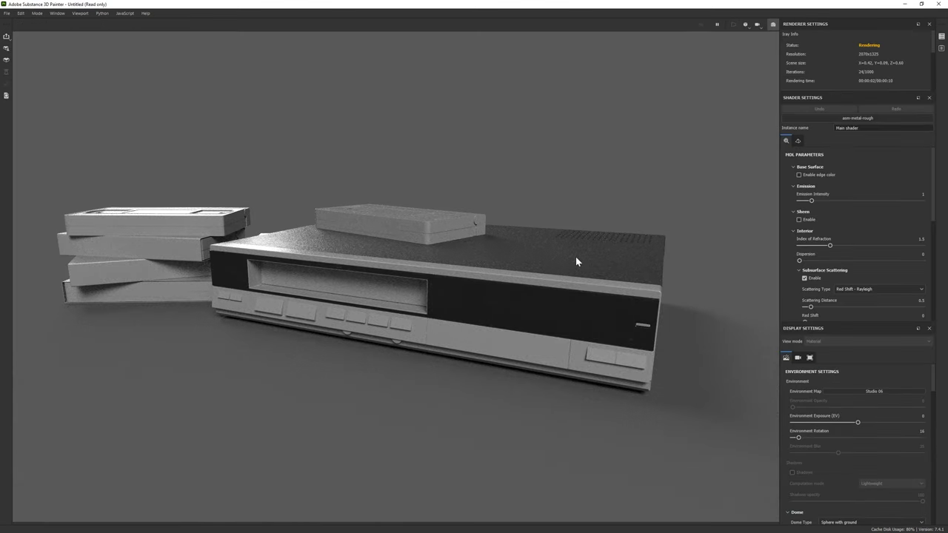
pyautogui.click(45, 22)
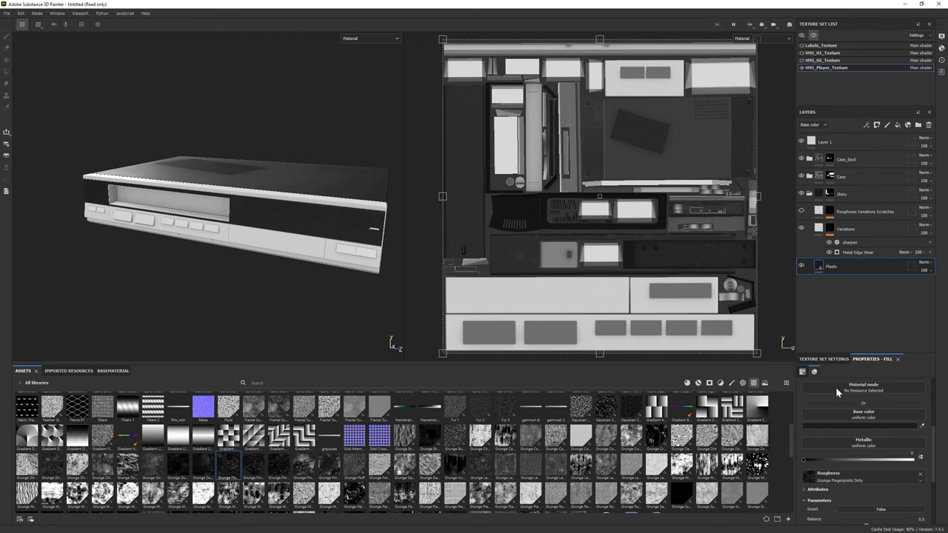
# Step: Add a Plastic Glossy material layer and set its Plastic Base colour to 101010
pyautogui.click(697, 383)
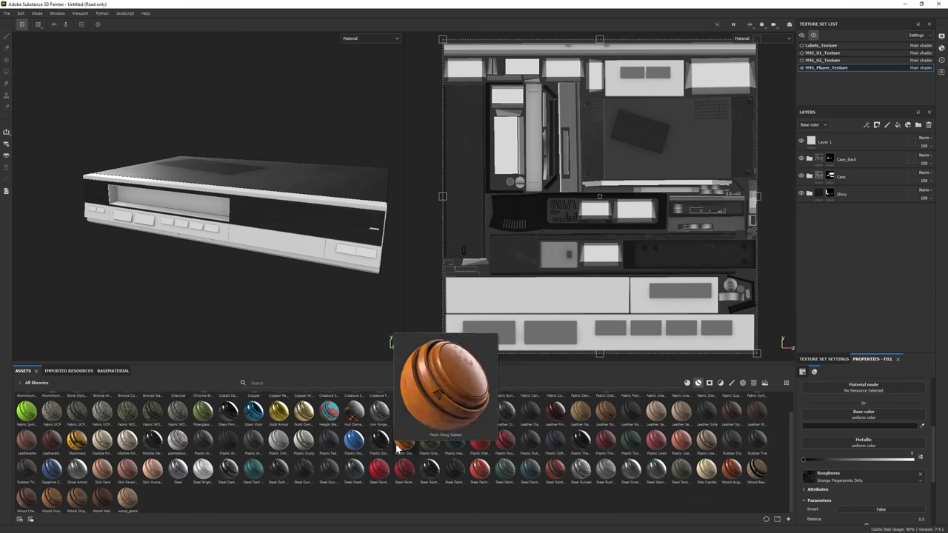
pyautogui.moveTo(354, 439); pyautogui.dragTo(842, 212)
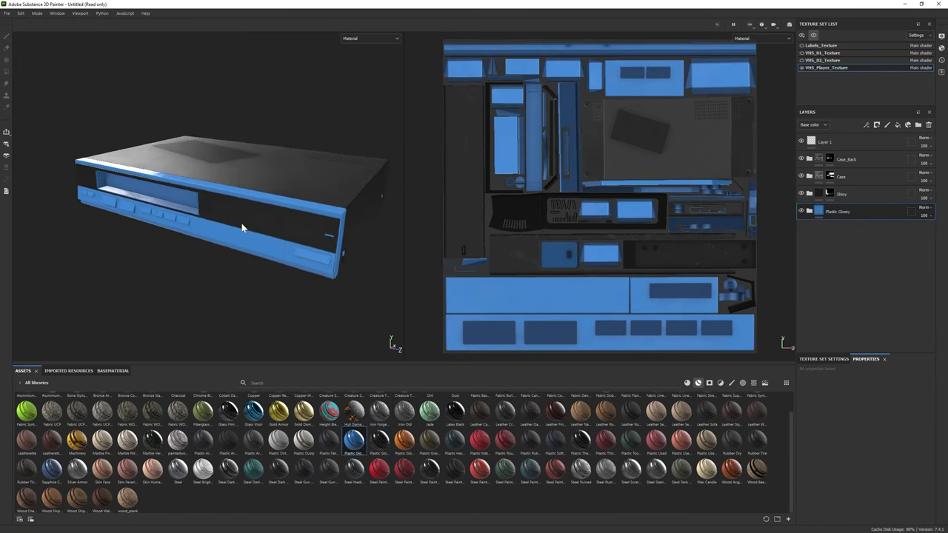
pyautogui.scroll(3, 235, 242)
pyautogui.scroll(-3, 180, 215)
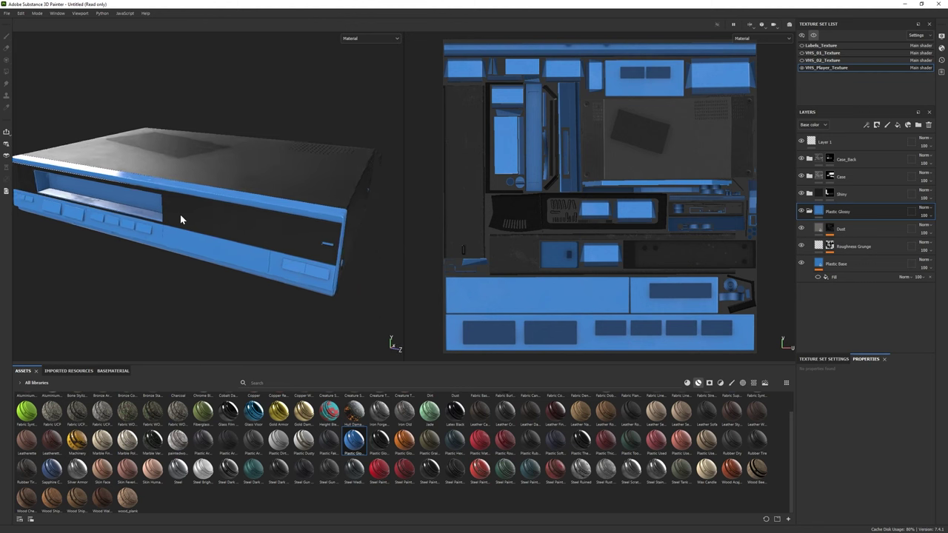
pyautogui.click(837, 277)
pyautogui.click(851, 426)
pyautogui.click(745, 404)
pyautogui.moveTo(745, 405); pyautogui.dragTo(740, 410)
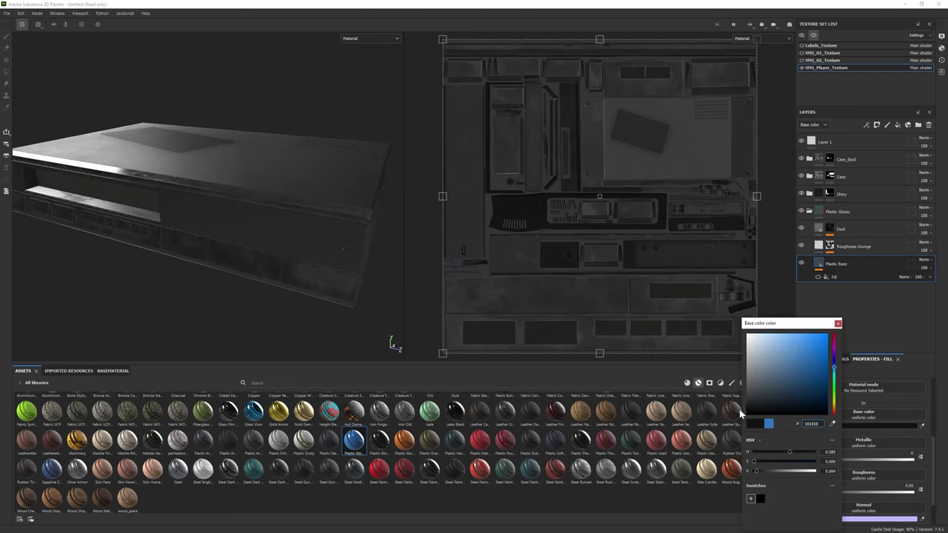
pyautogui.click(838, 323)
# Step: Lower the Dust layer's Dirt Level to 0.54 and preview it in Iray
pyautogui.click(802, 247)
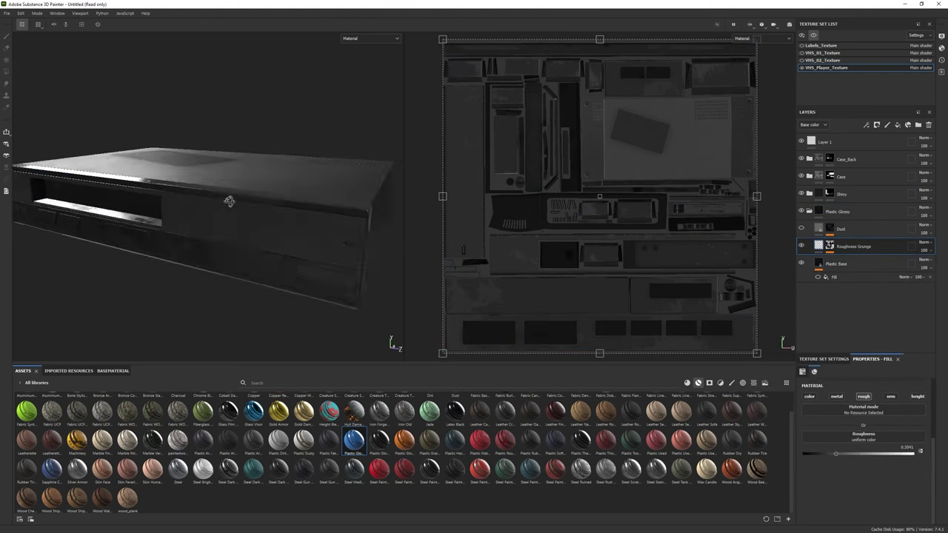
pyautogui.click(830, 228)
pyautogui.click(845, 242)
pyautogui.click(871, 390)
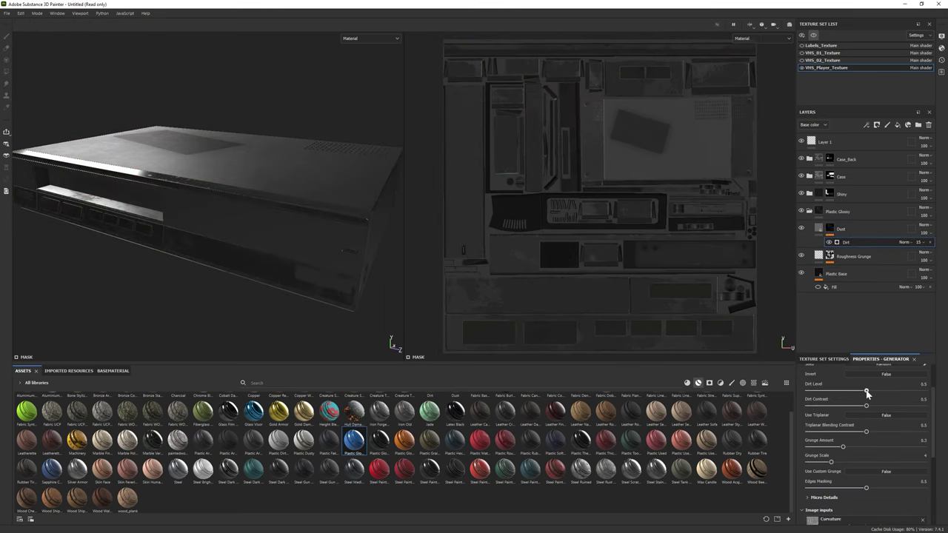
pyautogui.keyDown('alt'); pyautogui.moveTo(318, 222); pyautogui.dragTo(190, 187); pyautogui.keyUp('alt')
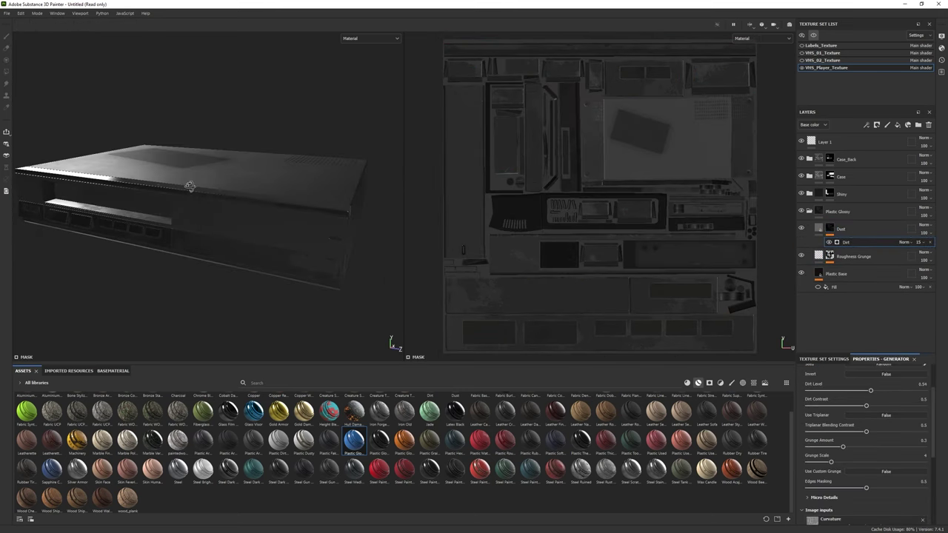
pyautogui.press('F10')
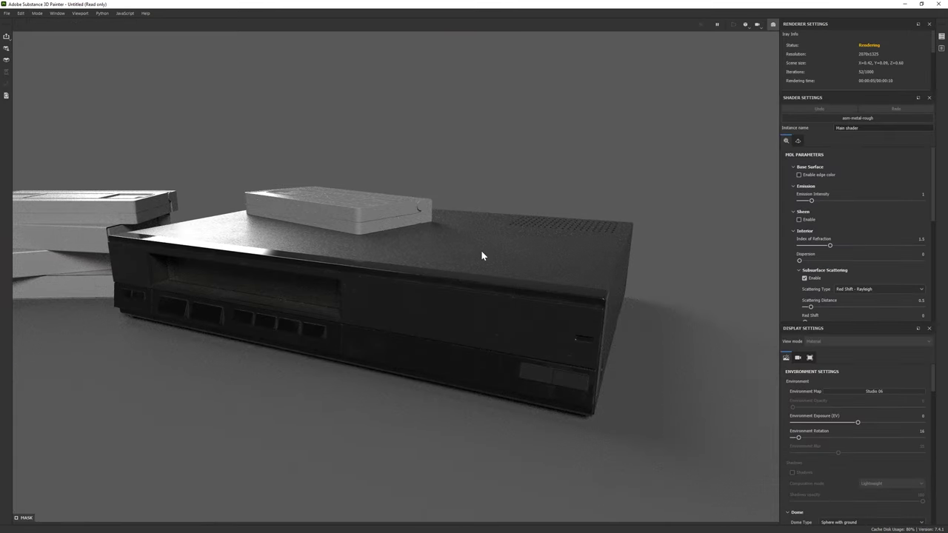
pyautogui.press('F10')
# Step: Collapse Plastic Glossy, select the Shiny group, and prepare its mask for painting
pyautogui.click(810, 211)
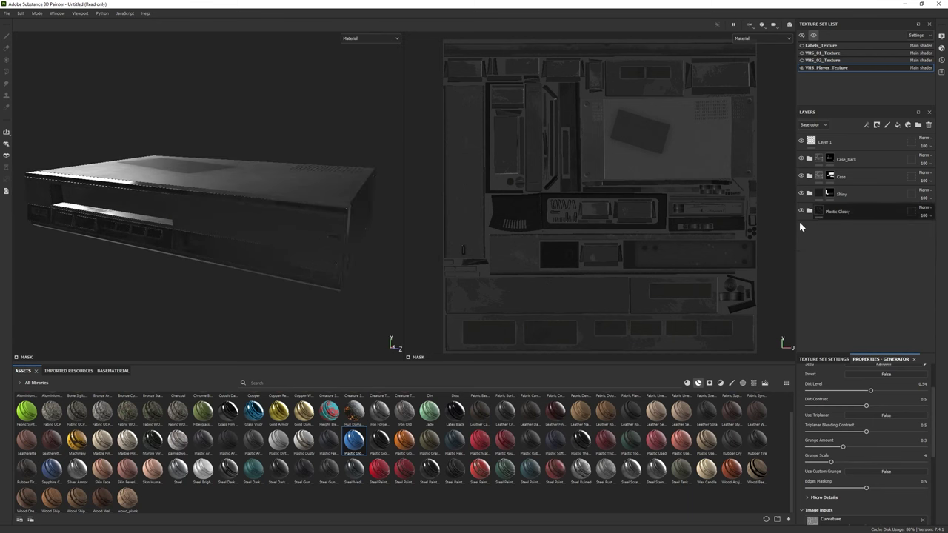
pyautogui.click(829, 194)
pyautogui.press('4')
pyautogui.keyDown('alt'); pyautogui.moveTo(324, 248); pyautogui.dragTo(330, 260); pyautogui.keyUp('alt')
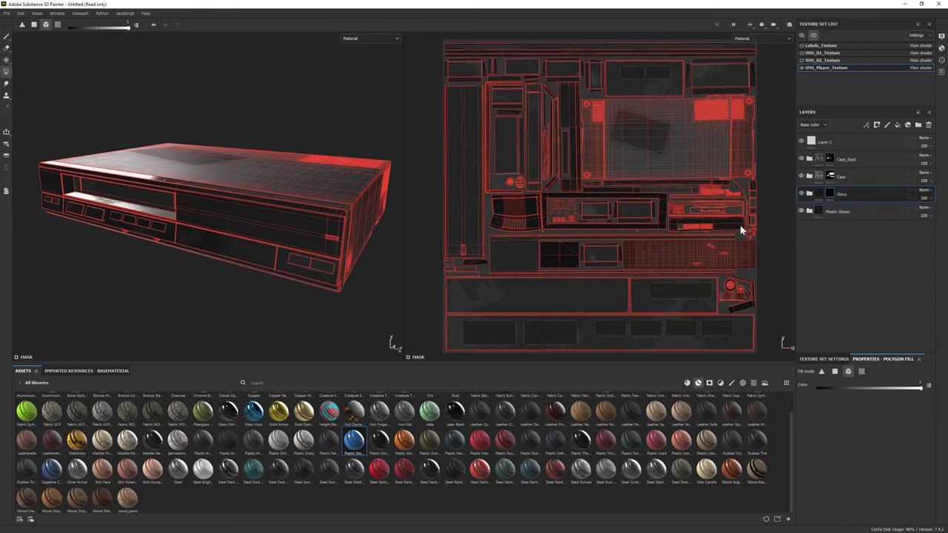
pyautogui.click(6, 36)
pyautogui.rightClick(825, 212)
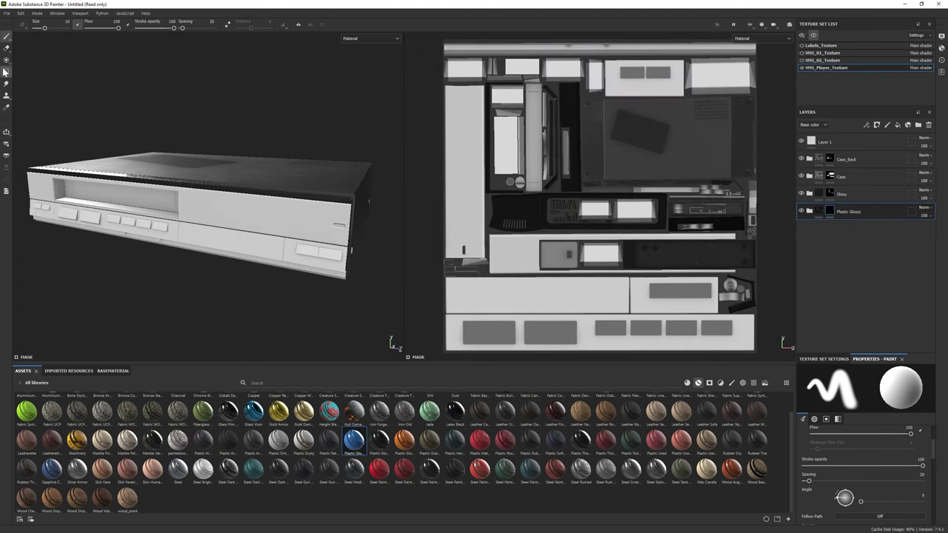
pyautogui.keyDown('alt'); pyautogui.moveTo(254, 203); pyautogui.dragTo(335, 190); pyautogui.keyUp('alt')
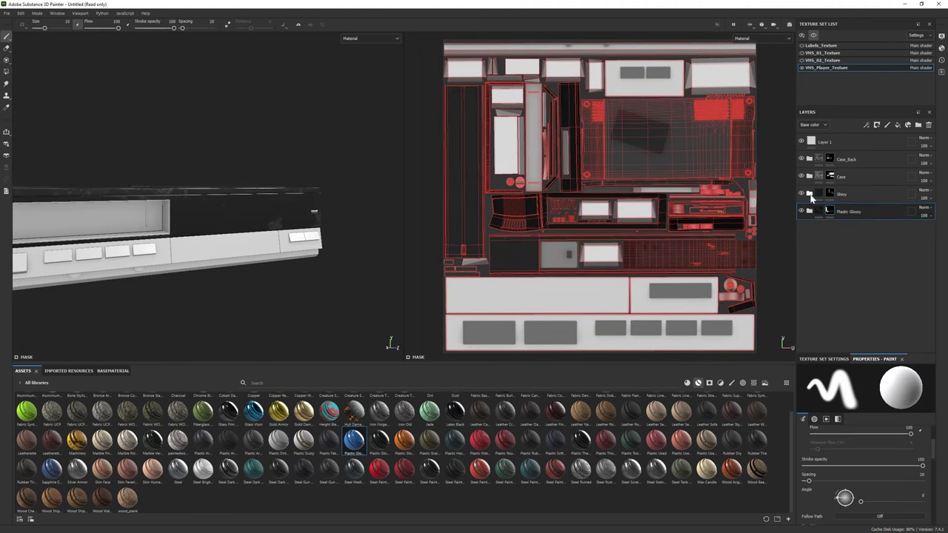
# Step: Select the Shiny group's Plastic fill and review the deck in the Iray render
pyautogui.click(810, 194)
pyautogui.click(857, 252)
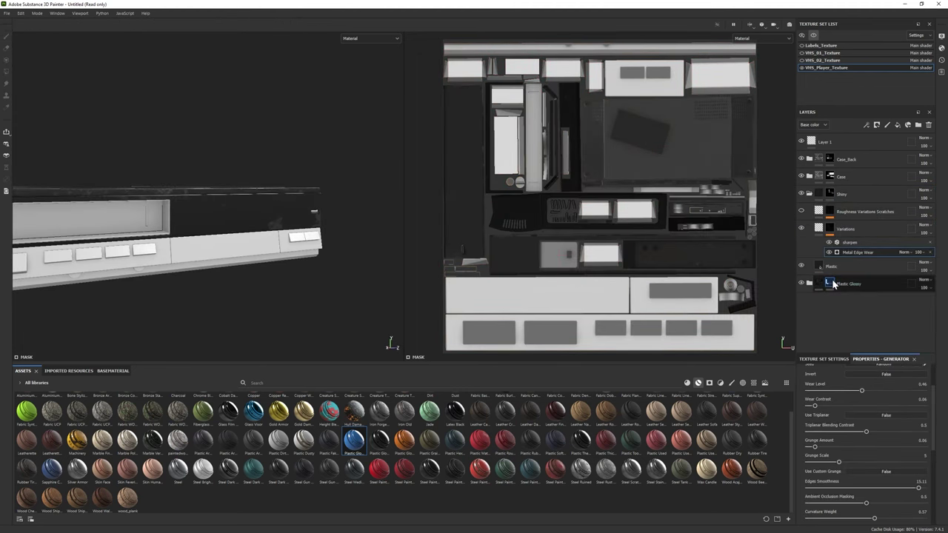
pyautogui.moveTo(844, 266); pyautogui.dragTo(801, 229)
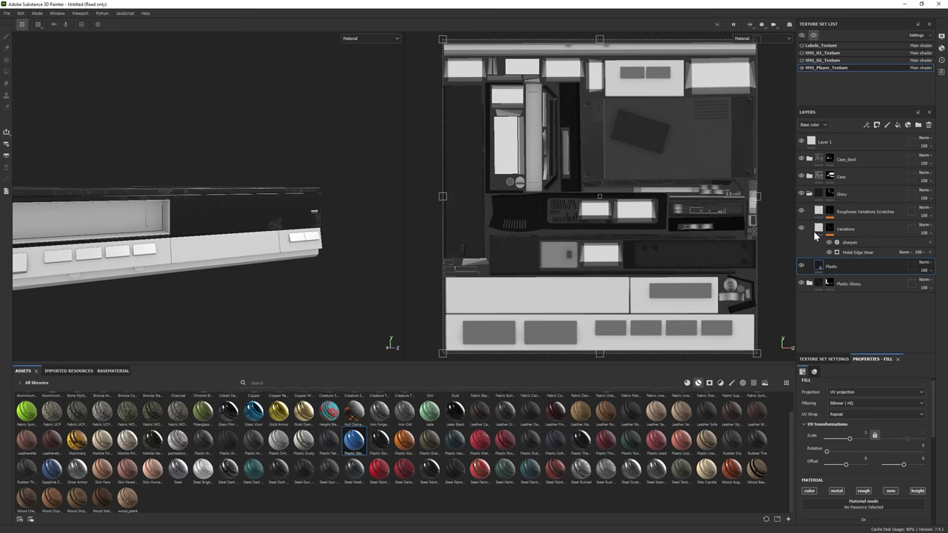
pyautogui.scroll(-5, 859, 444)
pyautogui.keyDown('alt'); pyautogui.moveTo(192, 222); pyautogui.dragTo(311, 256); pyautogui.keyUp('alt')
pyautogui.press('F10')
pyautogui.keyDown('alt'); pyautogui.moveTo(414, 337); pyautogui.dragTo(341, 281); pyautogui.keyUp('alt')
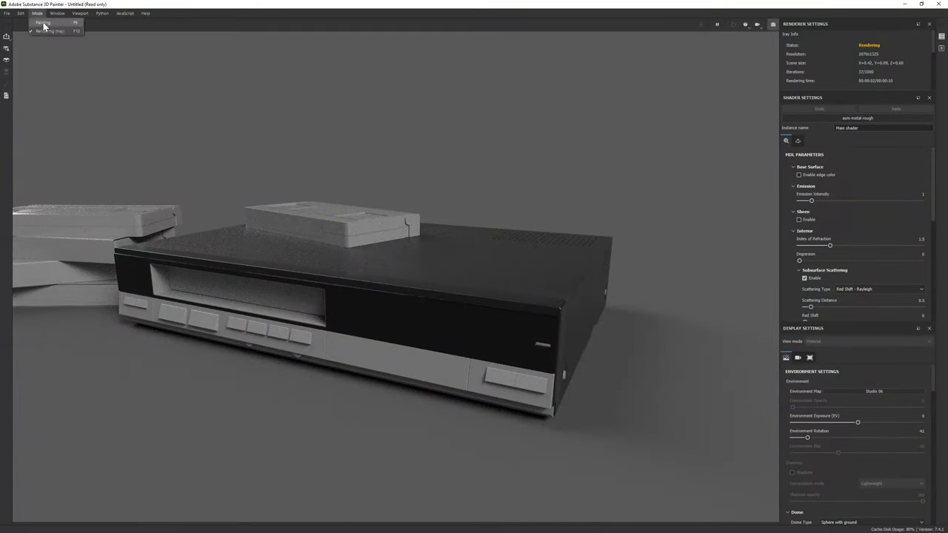
pyautogui.click(43, 23)
# Step: Rename the Plastic Glossy folder to Screen and swap Plastic Base's roughness map for Grunge Wipe Dusty
pyautogui.doubleClick(851, 211)
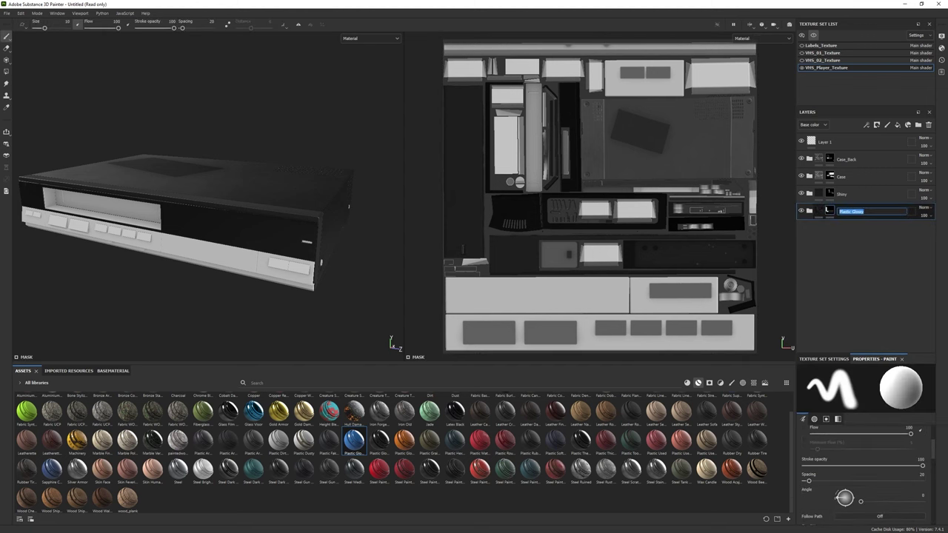
pyautogui.click(860, 275)
pyautogui.click(754, 383)
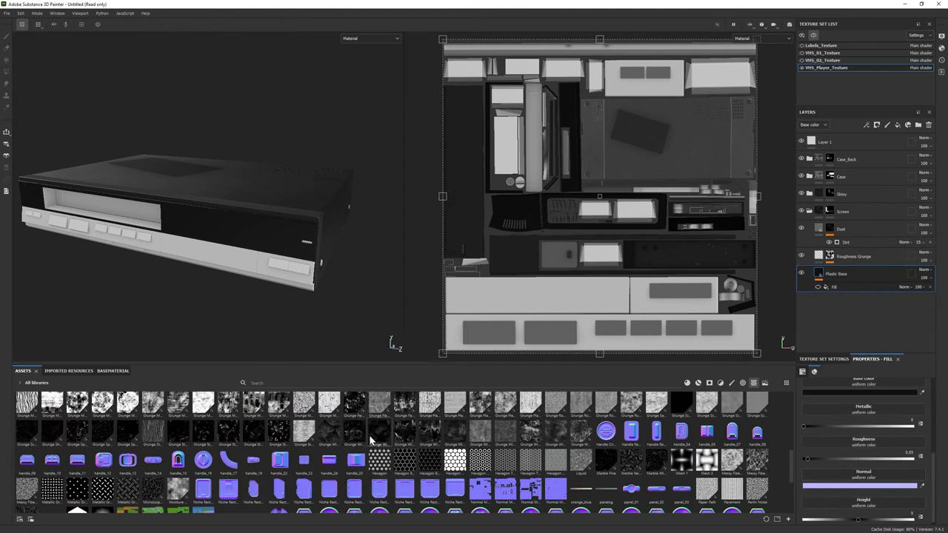
pyautogui.click(920, 442)
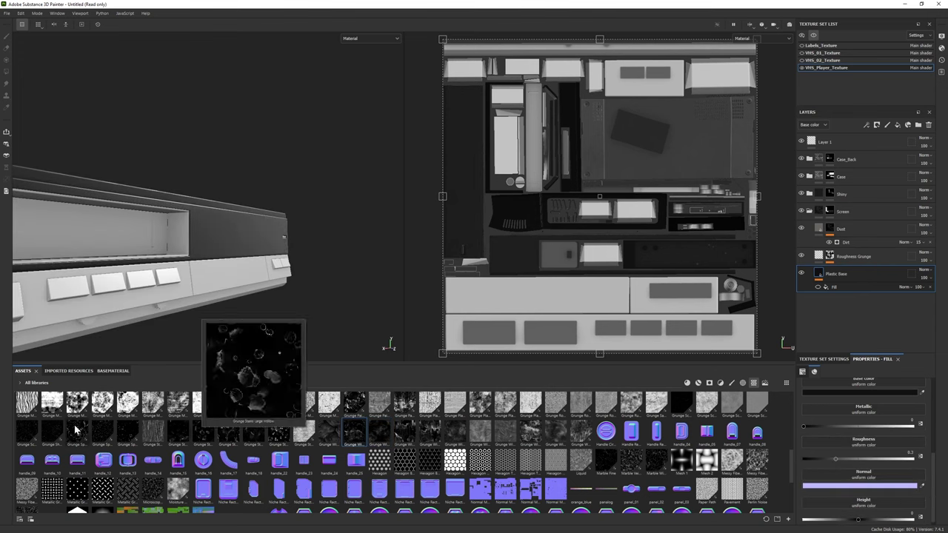
pyautogui.moveTo(455, 432); pyautogui.dragTo(274, 232)
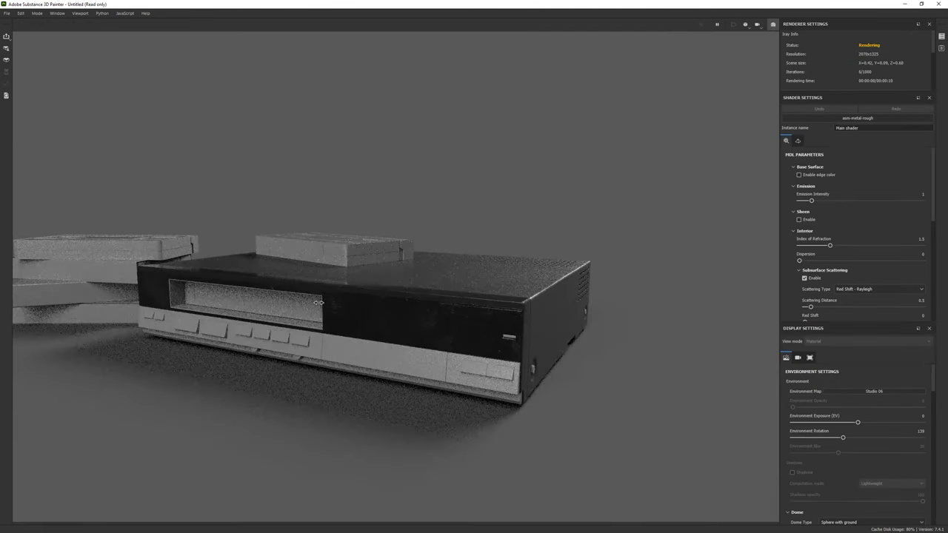
# Step: Inspect the rendered deck, return to the painting layout and select the Plastic layer
pyautogui.keyDown('alt'); pyautogui.moveTo(400, 251); pyautogui.dragTo(403, 298); pyautogui.keyUp('alt')
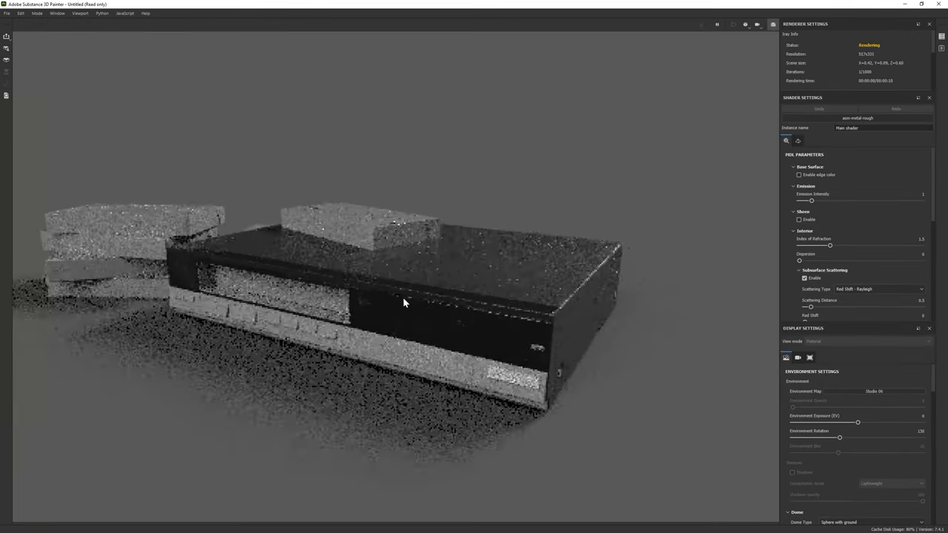
pyautogui.click(37, 13)
pyautogui.click(53, 23)
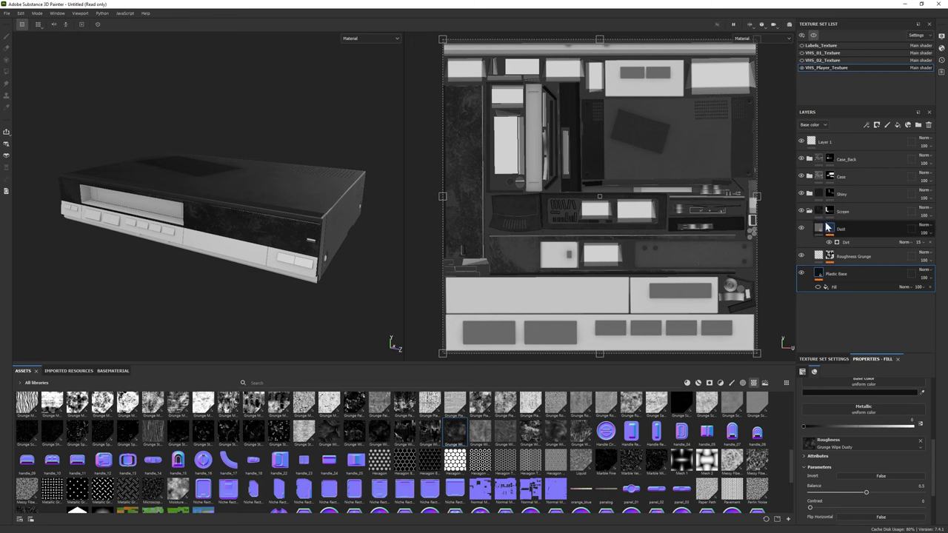
pyautogui.click(851, 266)
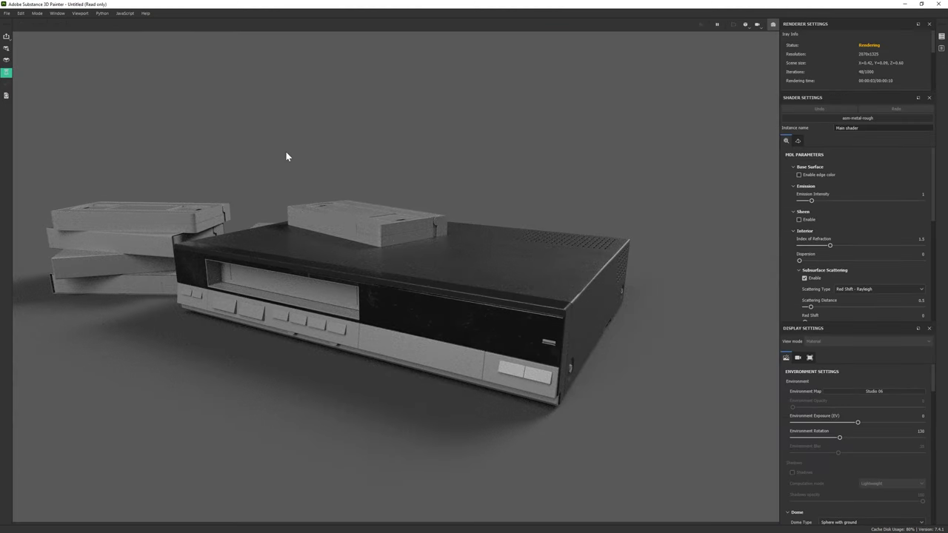
pyautogui.click(42, 22)
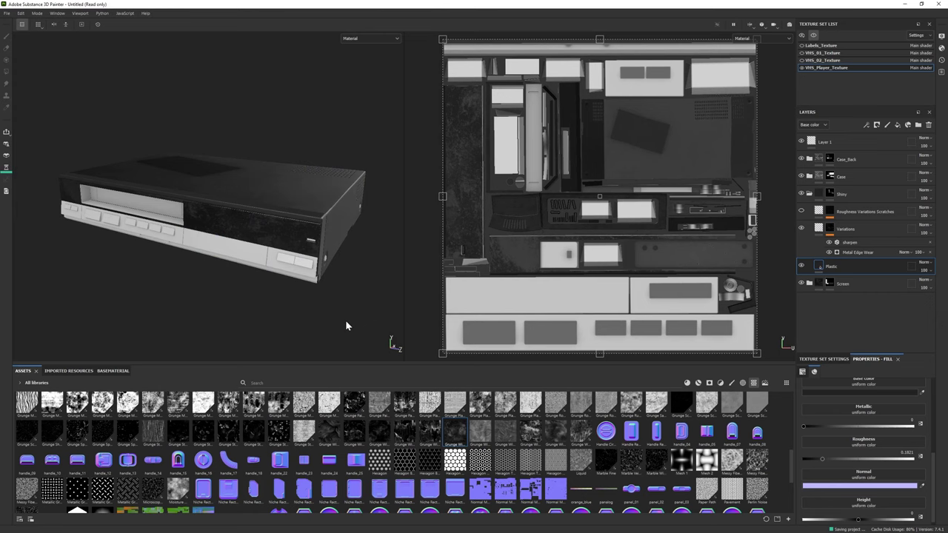
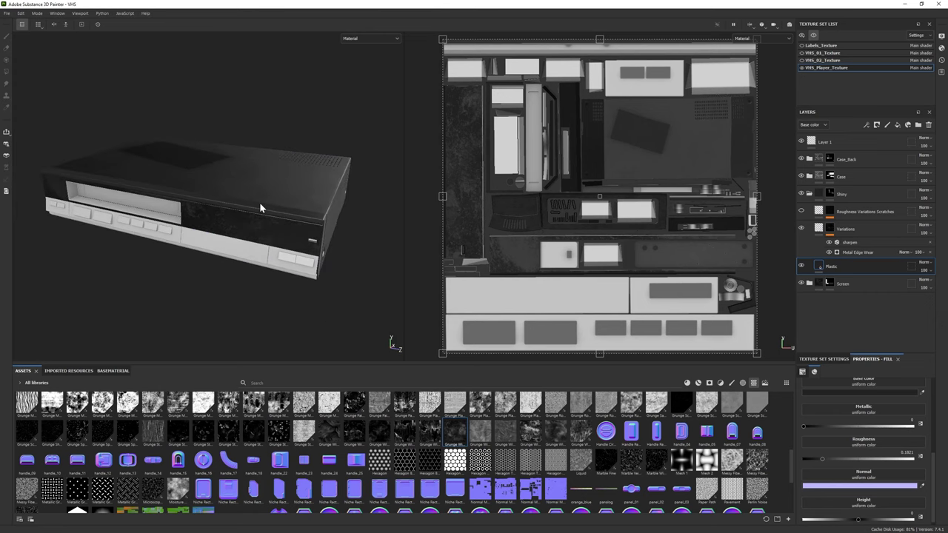
# Step: Duplicate the Screen folder and polygon-fill the Screen copy 1 mask on the front panel faces
pyautogui.click(810, 193)
pyautogui.click(830, 211)
pyautogui.press('4')
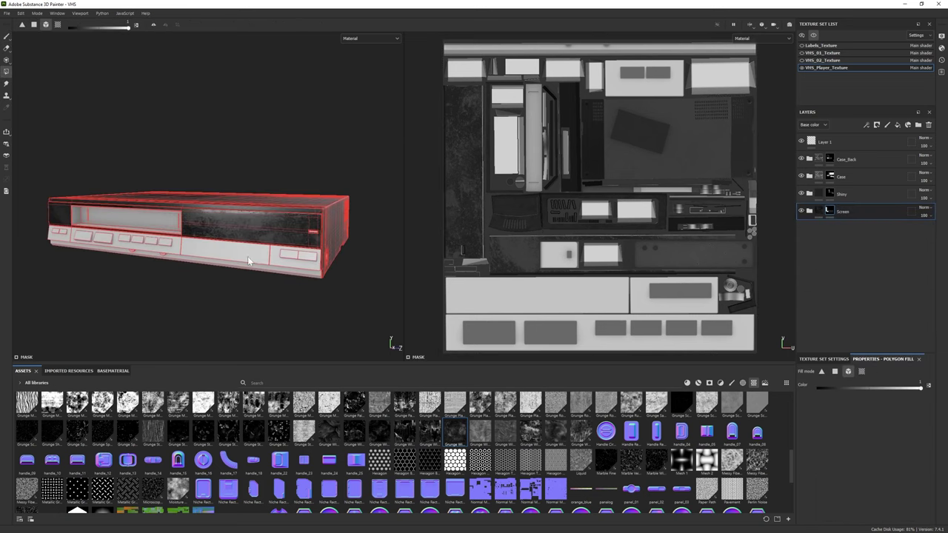
pyautogui.keyDown('alt'); pyautogui.moveTo(274, 261); pyautogui.dragTo(237, 245); pyautogui.keyUp('alt')
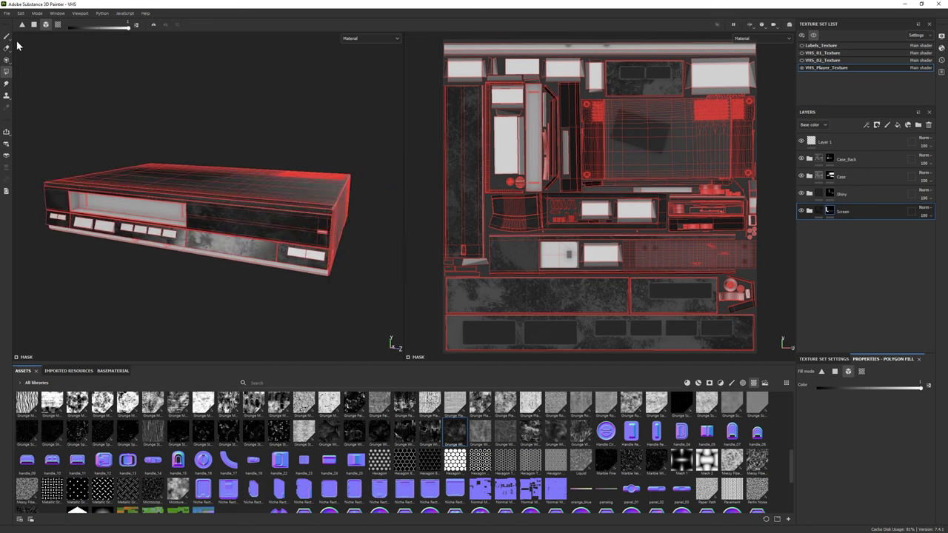
pyautogui.press('1')
pyautogui.moveTo(237, 245)
pyautogui.keyDown('alt'); pyautogui.mouseDown(button='right')
pyautogui.moveTo(252, 222)
pyautogui.moveTo(252, 231)
pyautogui.mouseUp(button='right'); pyautogui.keyUp('alt')
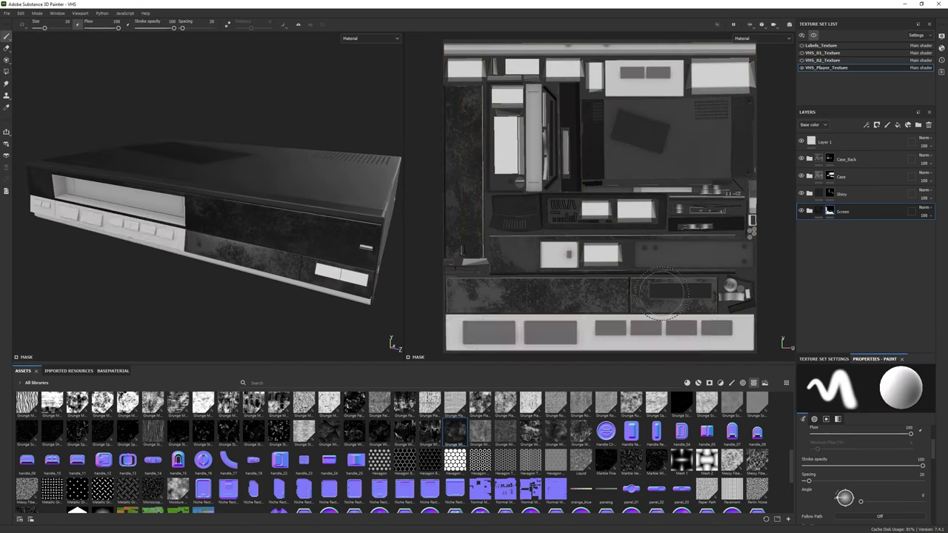
pyautogui.hotkey('ctrl', 'd')
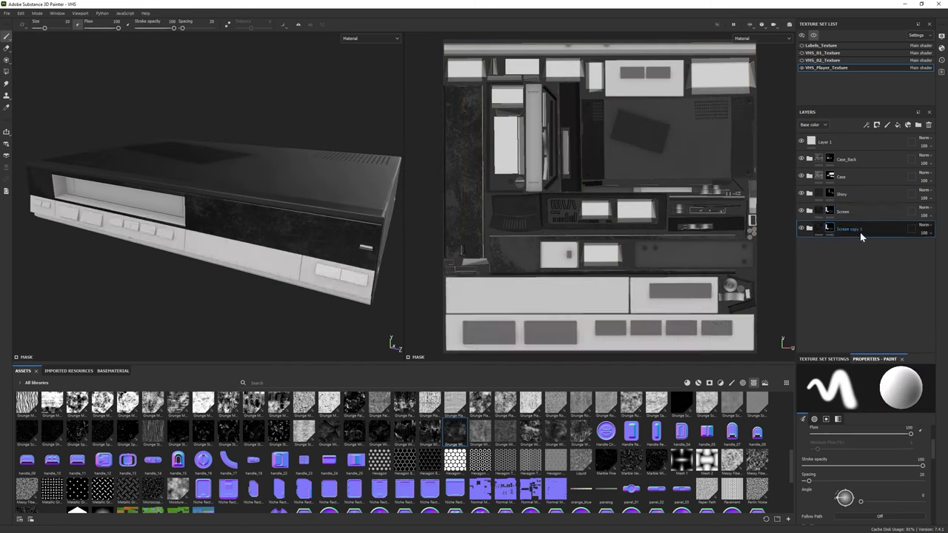
pyautogui.click(6, 72)
pyautogui.press('f')
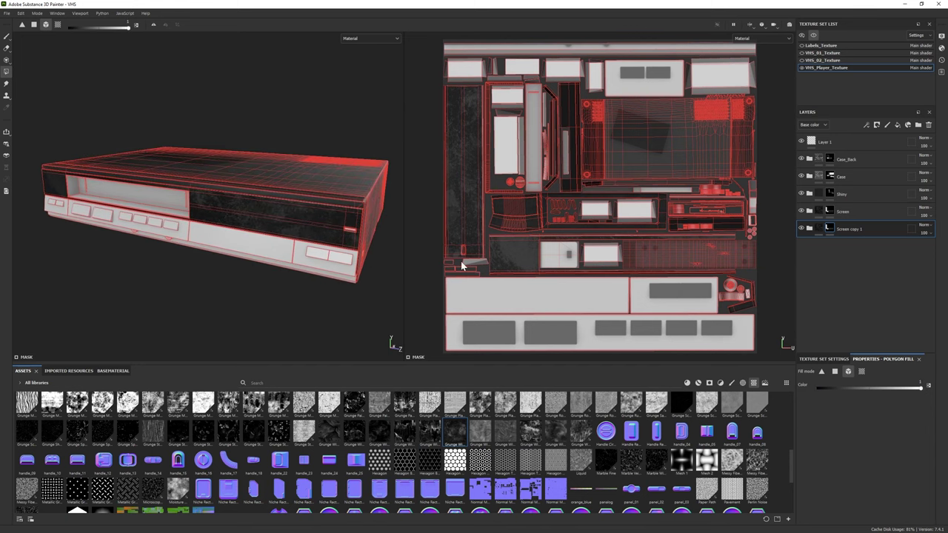
pyautogui.click(837, 281)
pyautogui.click(830, 229)
pyautogui.click(158, 234)
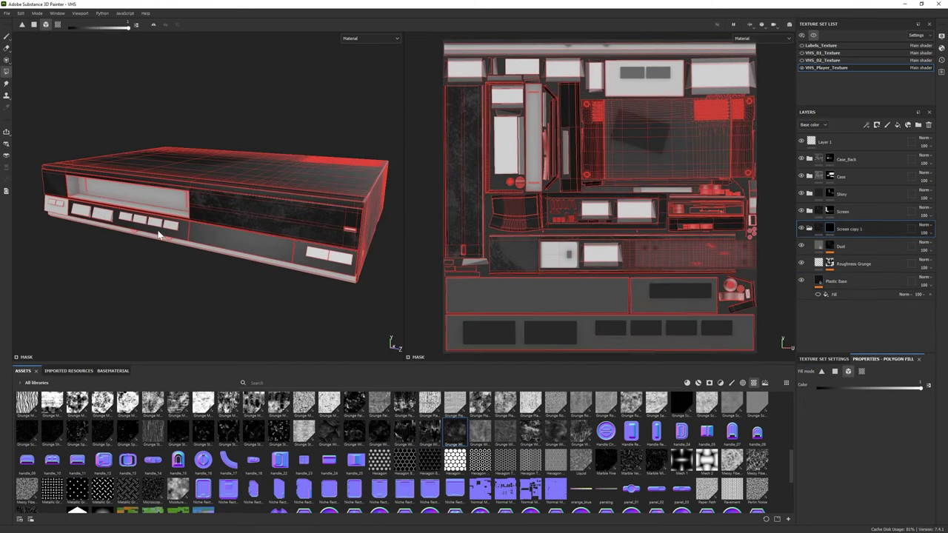
# Step: Put Grunge Wipe Brushed Partial into the Plastic Base roughness
pyautogui.click(6, 37)
pyautogui.keyDown('alt'); pyautogui.moveTo(185, 222); pyautogui.dragTo(245, 211); pyautogui.keyUp('alt')
pyautogui.click(837, 282)
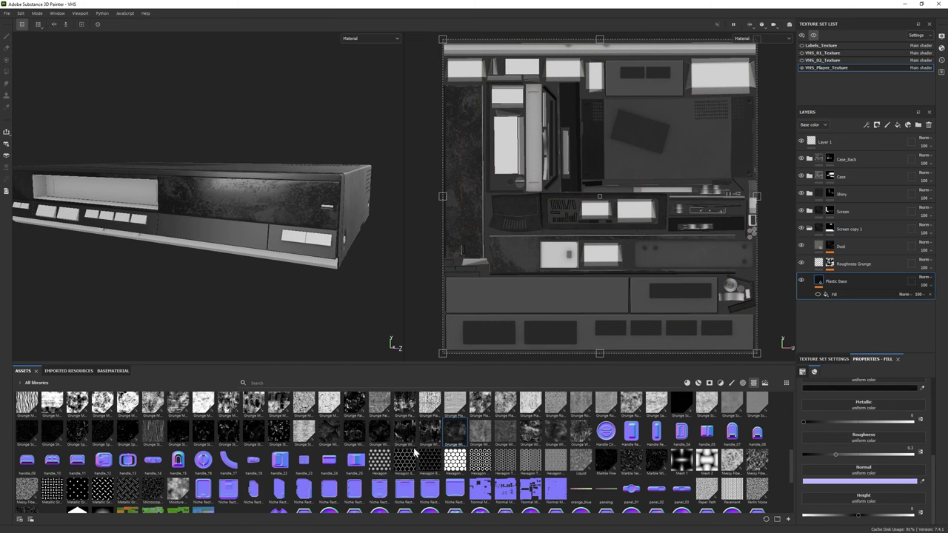
pyautogui.moveTo(379, 431)
pyautogui.mouseDown()
pyautogui.moveTo(463, 453)
pyautogui.moveTo(874, 445)
pyautogui.mouseUp()
pyautogui.keyDown('alt'); pyautogui.moveTo(215, 296); pyautogui.dragTo(237, 292); pyautogui.keyUp('alt')
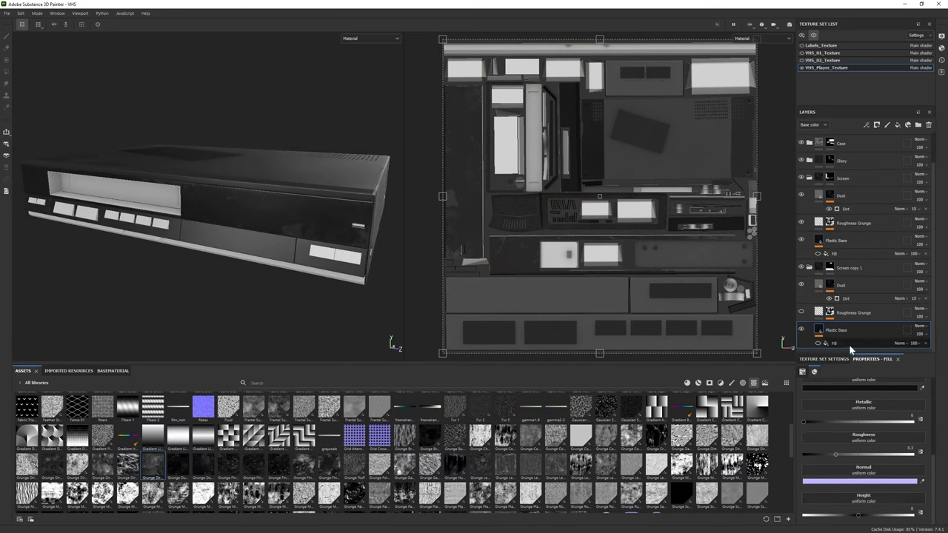
# Step: Adjust the Dirt generator and set the plastic's Metallic value to 0
pyautogui.click(845, 299)
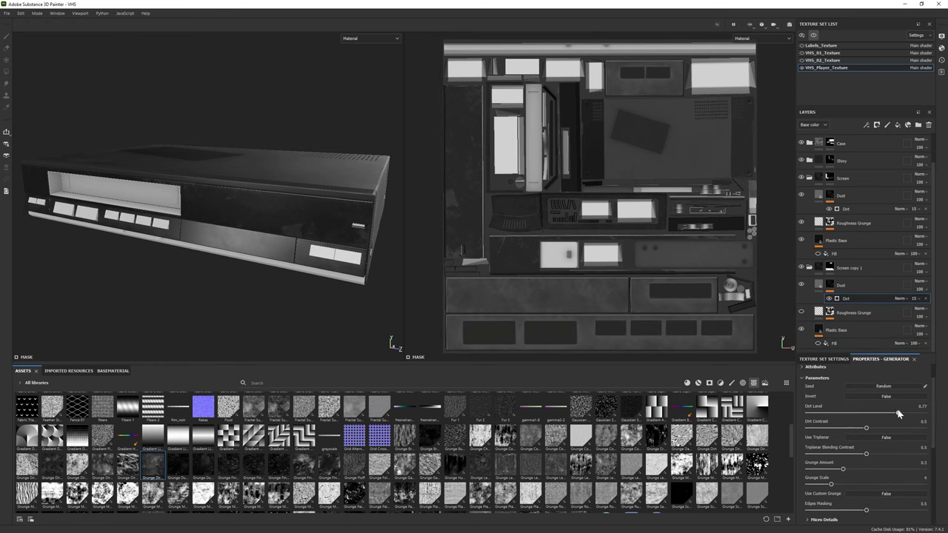
pyautogui.keyDown('alt'); pyautogui.moveTo(241, 252); pyautogui.dragTo(265, 252); pyautogui.keyUp('alt')
pyautogui.click(852, 330)
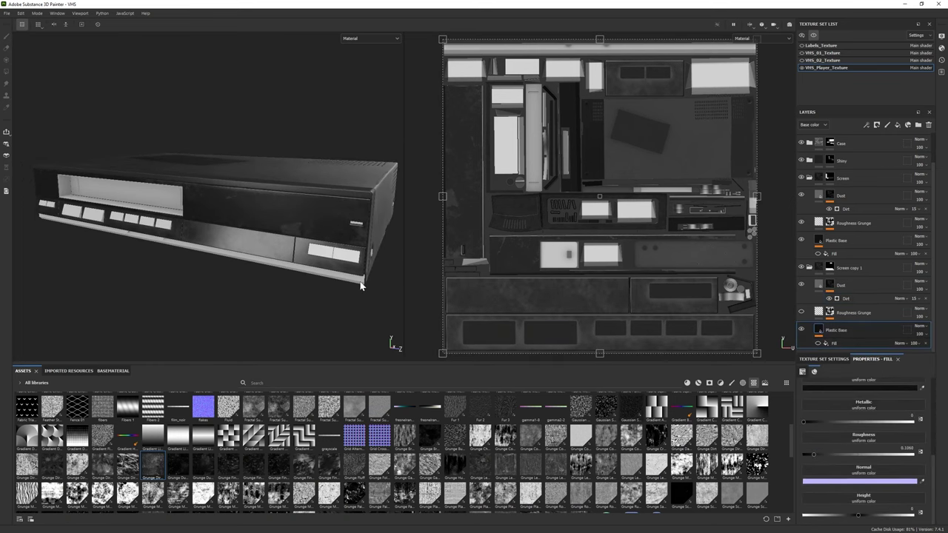
pyautogui.keyDown('alt'); pyautogui.moveTo(360, 285); pyautogui.dragTo(178, 214); pyautogui.keyUp('alt')
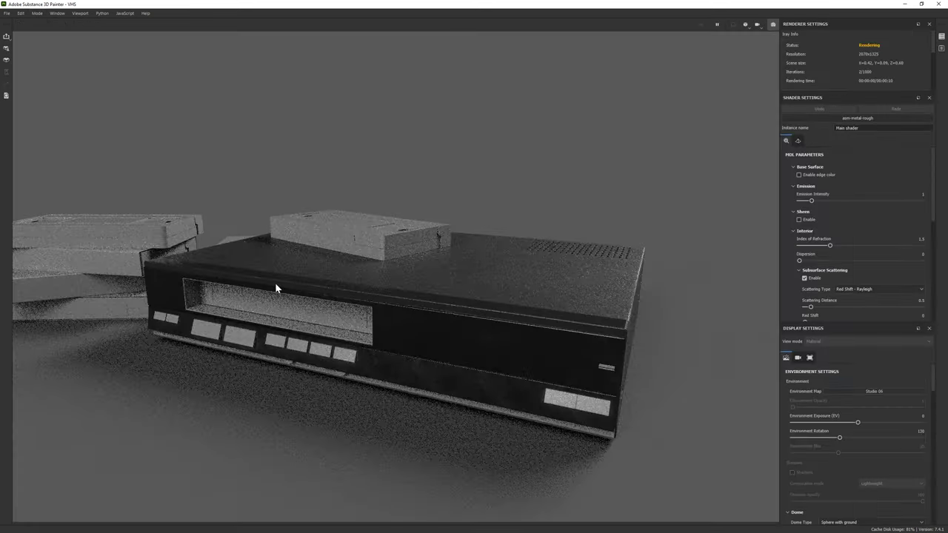
pyautogui.keyDown('alt'); pyautogui.moveTo(276, 289); pyautogui.dragTo(324, 323); pyautogui.keyUp('alt')
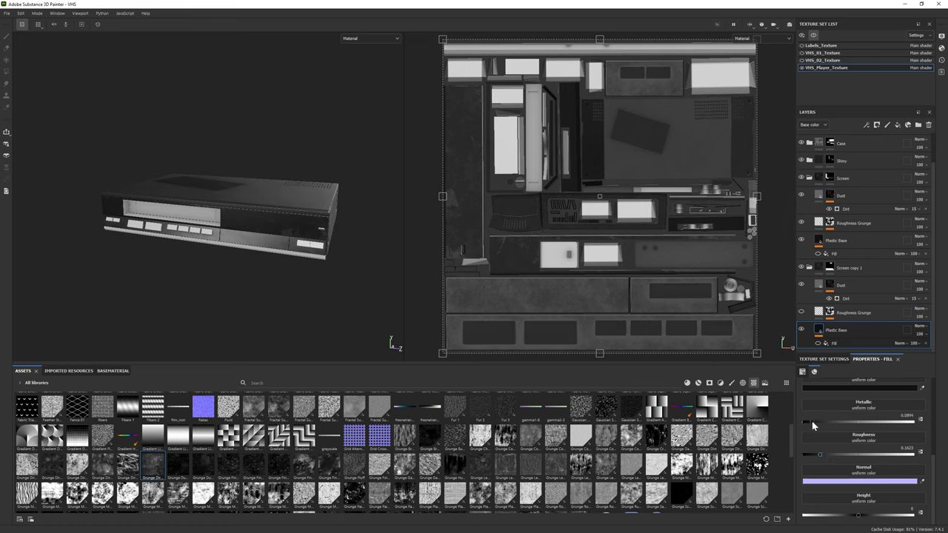
pyautogui.moveTo(813, 425); pyautogui.dragTo(804, 425)
pyautogui.keyDown('alt'); pyautogui.moveTo(223, 222); pyautogui.dragTo(140, 222); pyautogui.keyUp('alt')
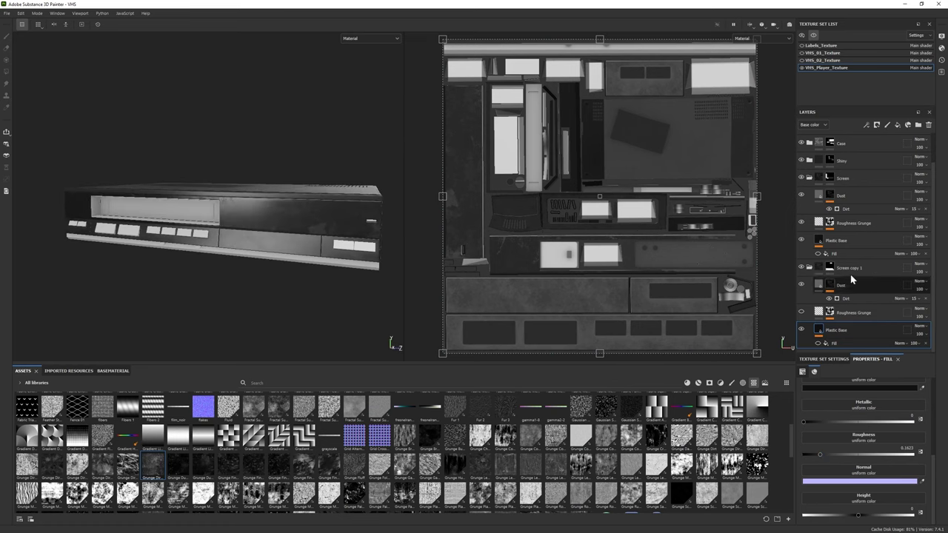
# Step: Tweak the lower Plastic Base Dirt Level, then hide Screen copy 1
pyautogui.click(844, 241)
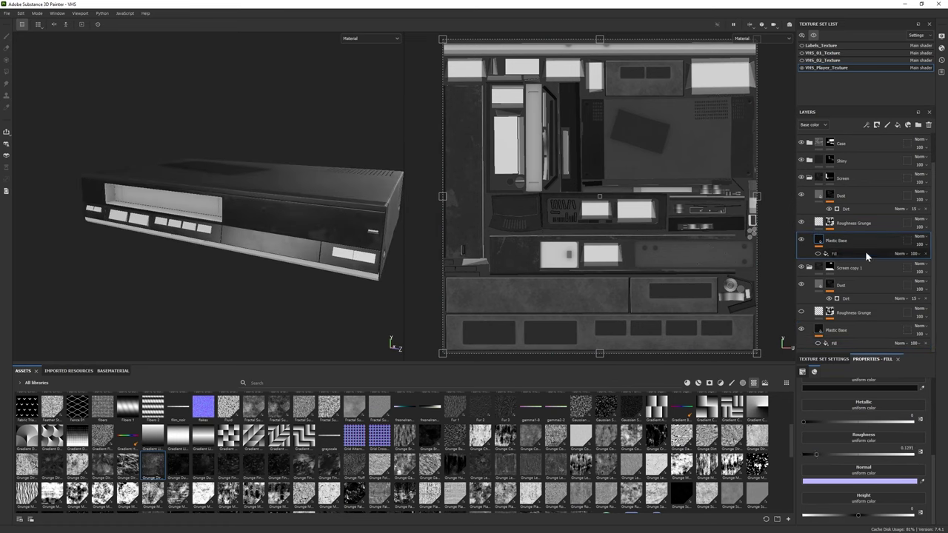
pyautogui.click(845, 330)
pyautogui.keyDown('alt'); pyautogui.moveTo(252, 220); pyautogui.dragTo(240, 271); pyautogui.keyUp('alt')
pyautogui.scroll(3, 239, 271)
pyautogui.click(844, 299)
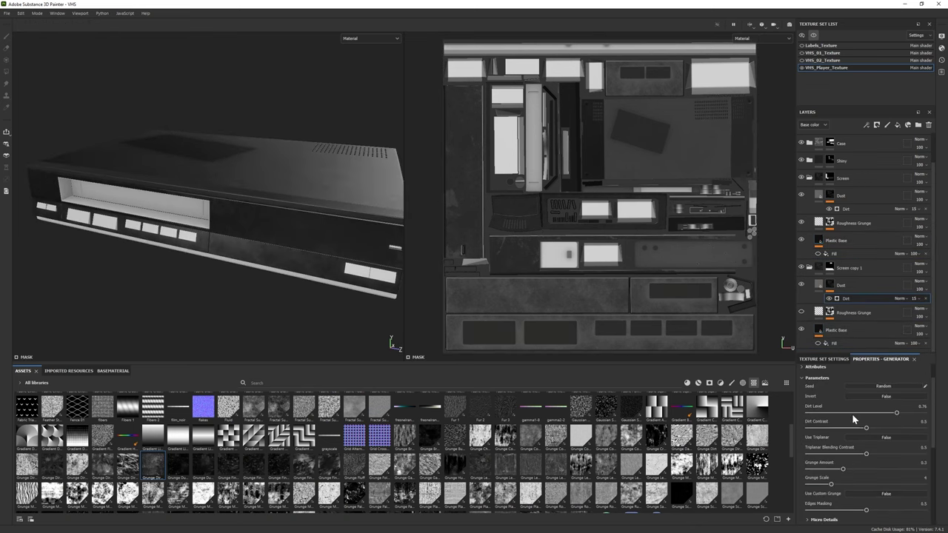
pyautogui.moveTo(884, 412); pyautogui.dragTo(889, 412)
pyautogui.keyDown('alt'); pyautogui.moveTo(232, 303); pyautogui.dragTo(208, 302); pyautogui.keyUp('alt')
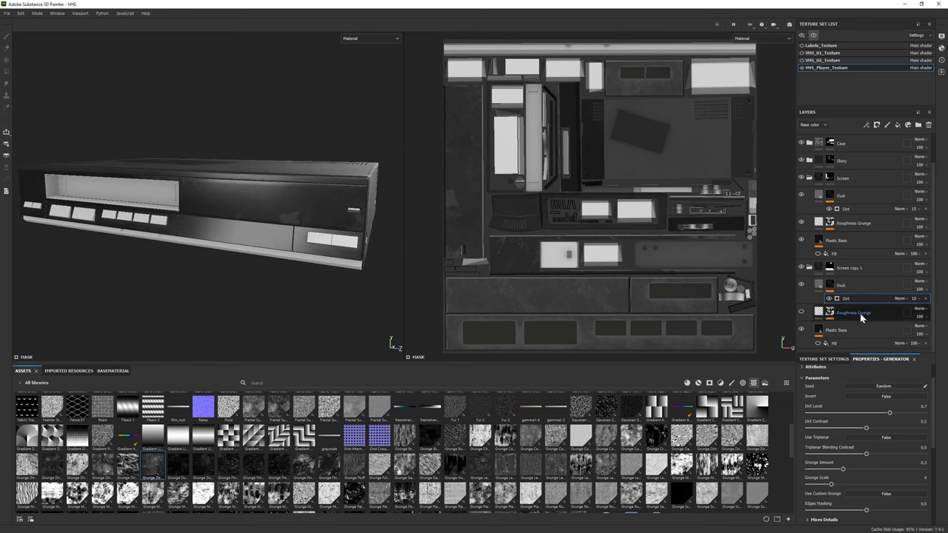
pyautogui.scroll(2, 834, 289)
pyautogui.click(801, 229)
pyautogui.click(699, 383)
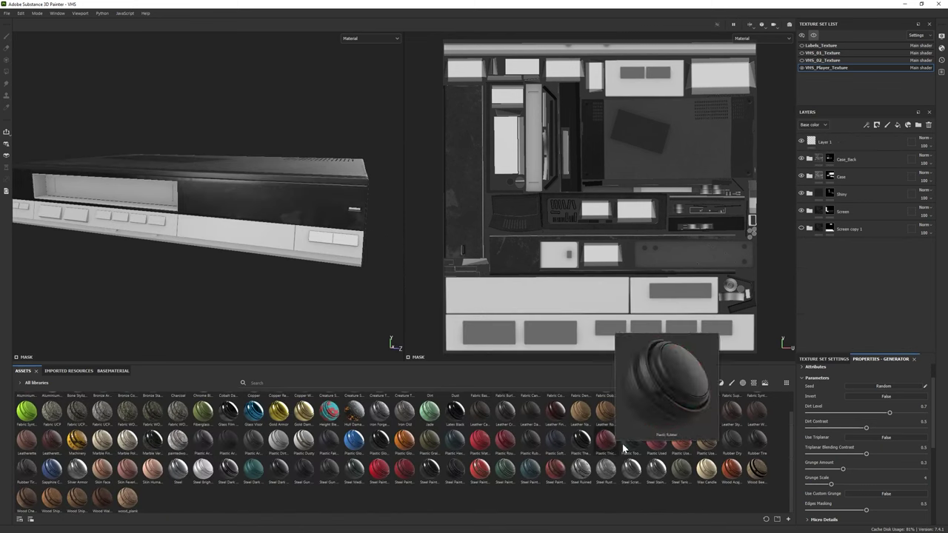
# Step: Add the plastic smart material into Screen copy 1 and remove its Plastic Base fill effect
pyautogui.moveTo(208, 442); pyautogui.dragTo(849, 232)
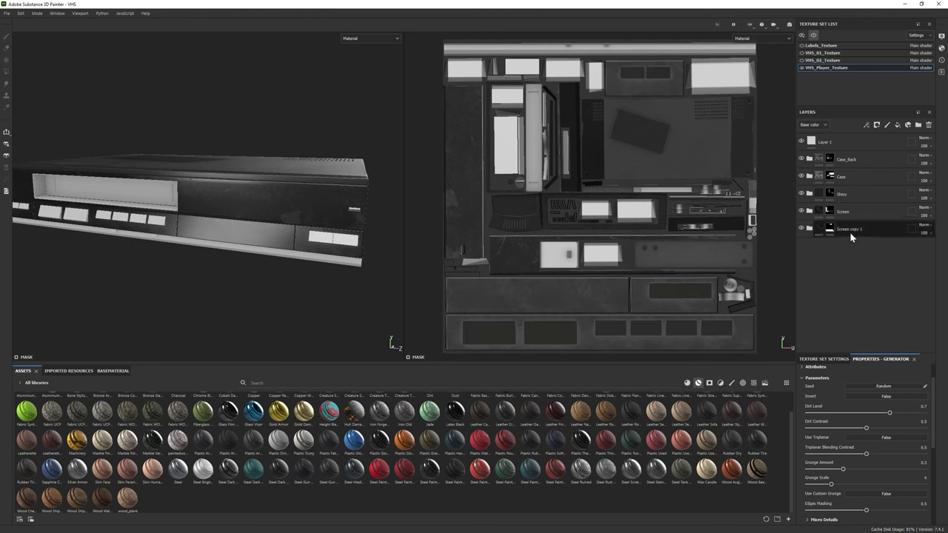
pyautogui.click(817, 306)
pyautogui.click(930, 304)
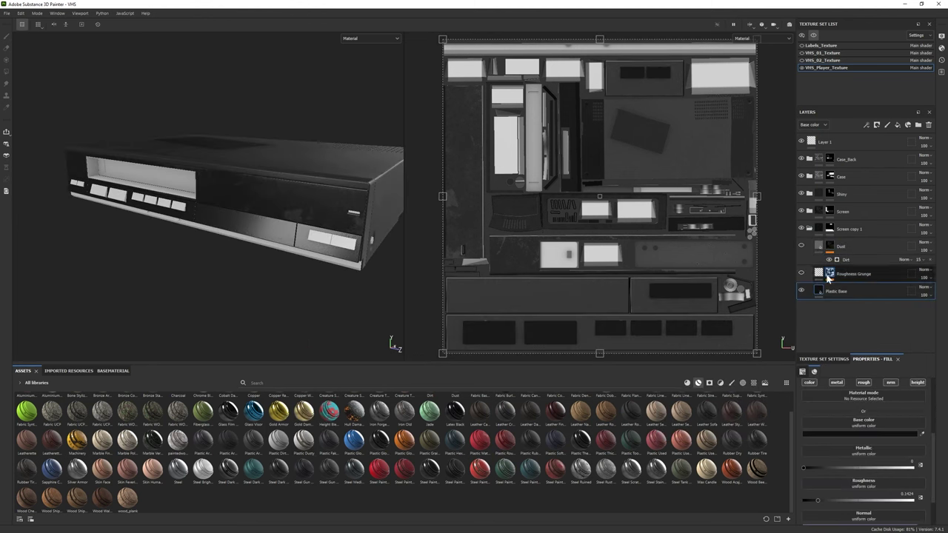
pyautogui.keyDown('alt'); pyautogui.moveTo(275, 244); pyautogui.dragTo(257, 246); pyautogui.keyUp('alt')
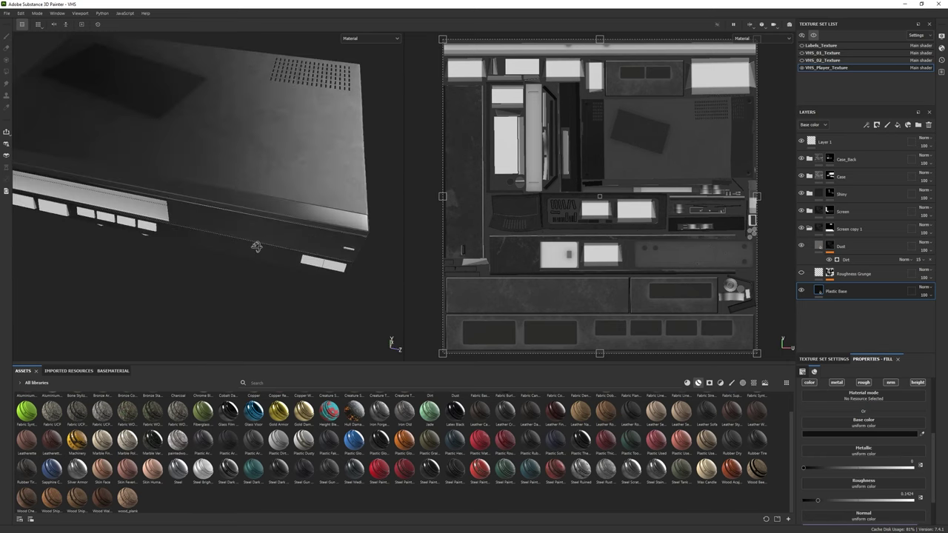
# Step: Set the Case > Metal layer colour to dark grey 414141
pyautogui.click(810, 176)
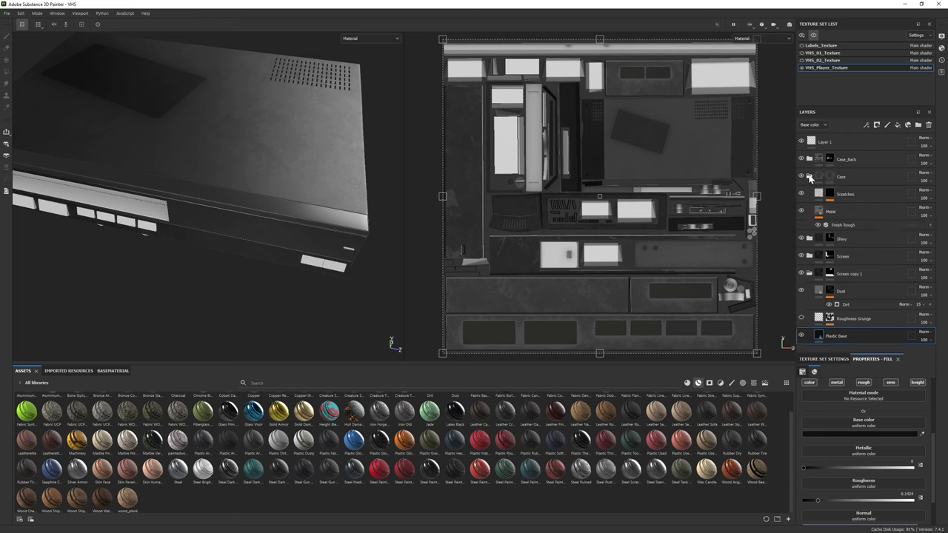
pyautogui.click(856, 214)
pyautogui.click(868, 459)
pyautogui.click(767, 361)
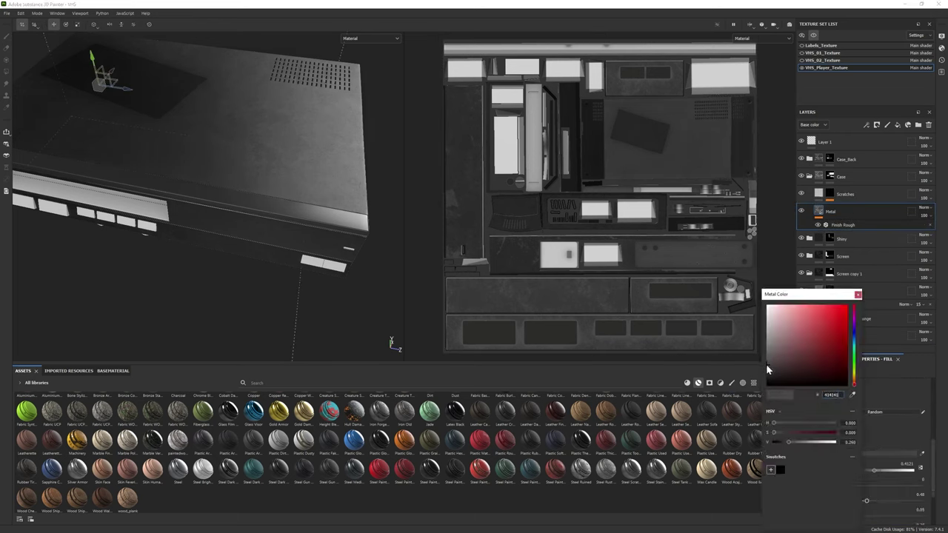
pyautogui.keyDown('alt'); pyautogui.moveTo(222, 244); pyautogui.dragTo(148, 304); pyautogui.keyUp('alt')
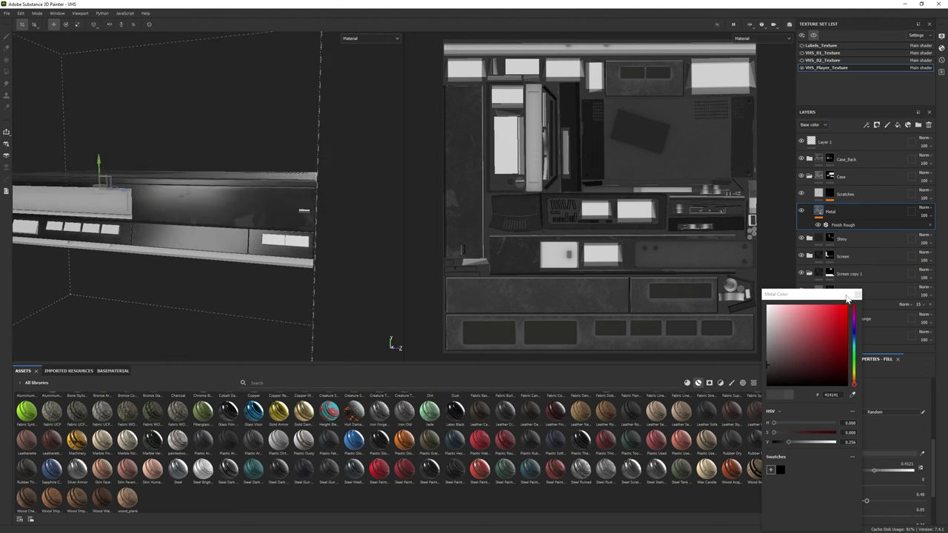
pyautogui.click(848, 297)
pyautogui.scroll(-5, 226, 453)
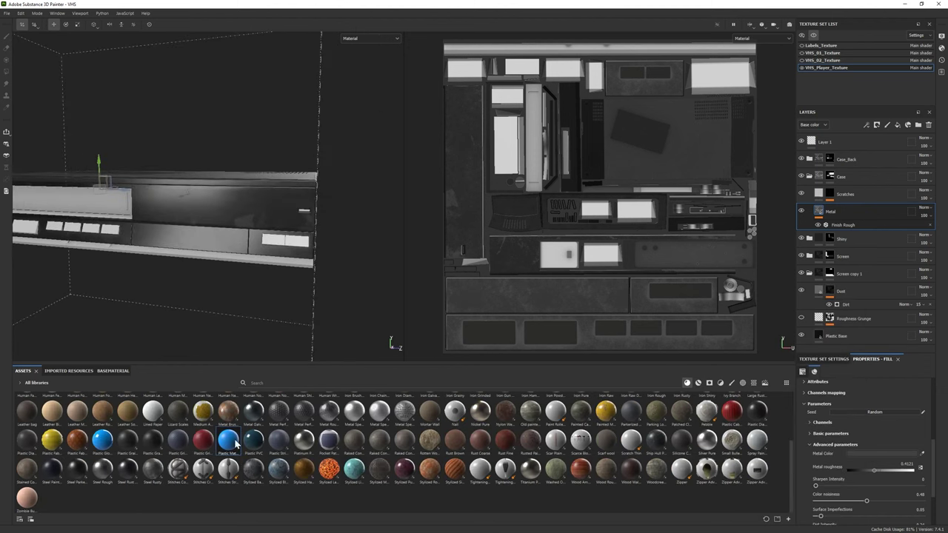
pyautogui.click(809, 176)
# Step: Add a Plastic Matte Pure layer, black-masked to the indicator light, with a red base colour
pyautogui.moveTo(228, 440); pyautogui.dragTo(896, 259)
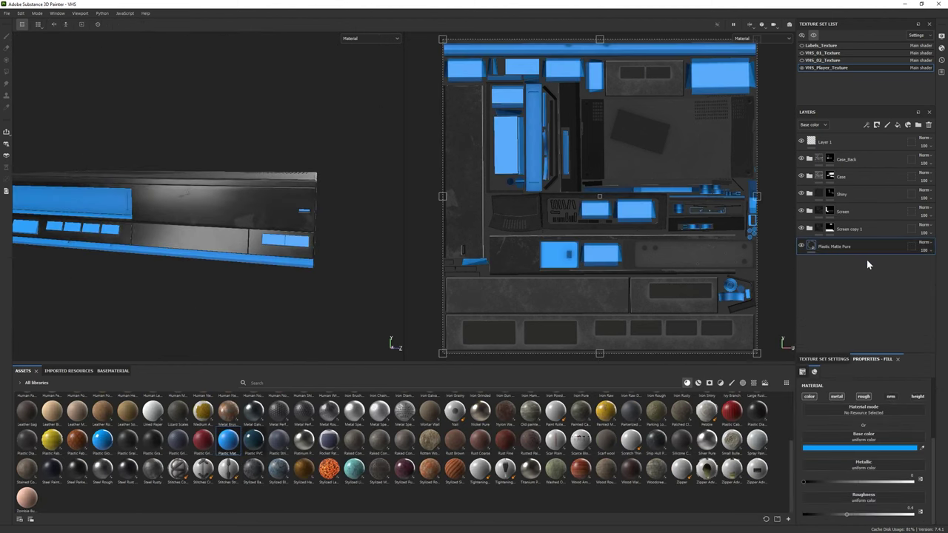
pyautogui.rightClick(870, 252)
pyautogui.click(895, 147)
pyautogui.press('4')
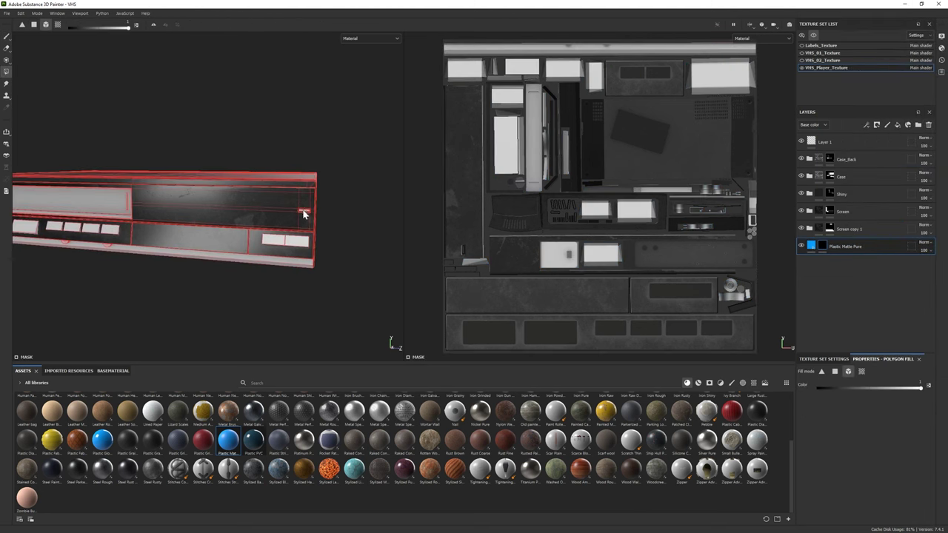
pyautogui.click(811, 245)
pyautogui.click(889, 448)
pyautogui.click(850, 308)
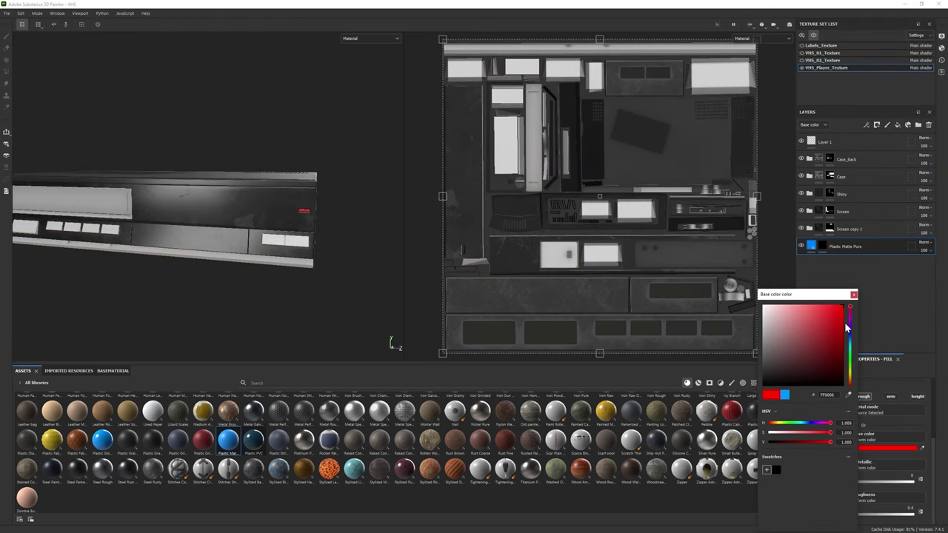
pyautogui.moveTo(821, 314); pyautogui.dragTo(815, 311)
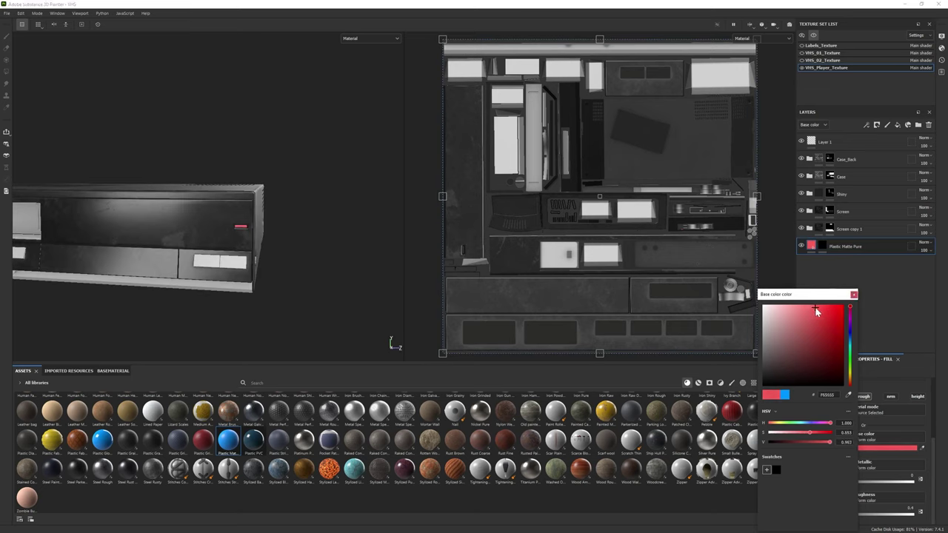
pyautogui.keyDown('alt'); pyautogui.moveTo(185, 207); pyautogui.dragTo(325, 241); pyautogui.keyUp('alt')
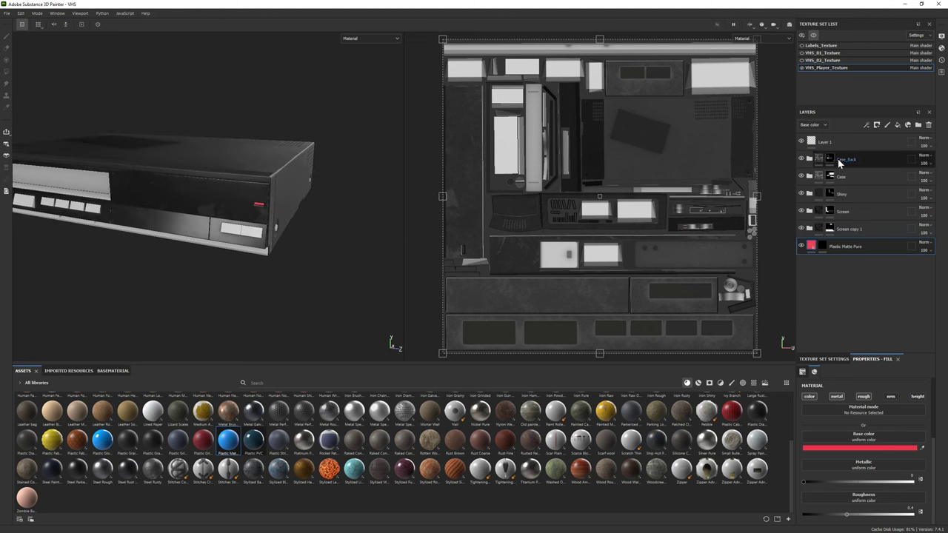
pyautogui.click(830, 193)
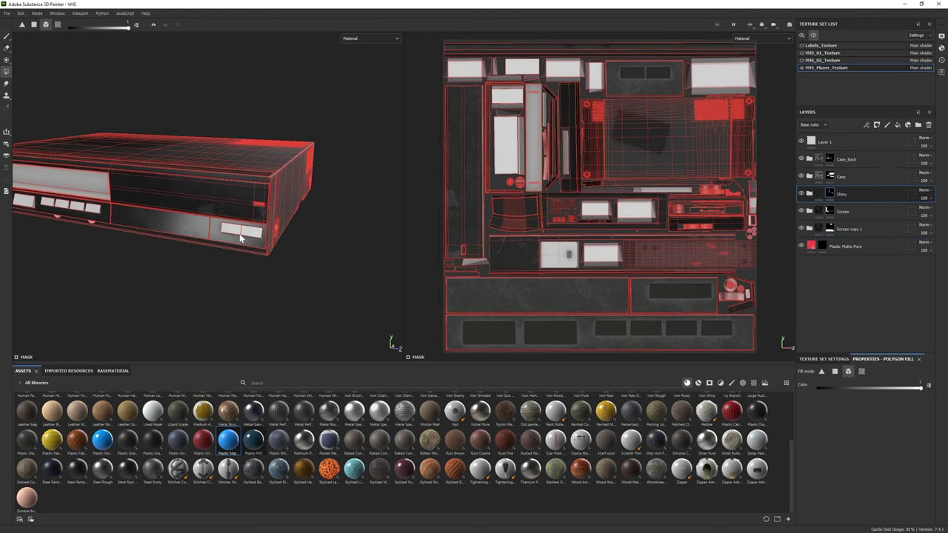
# Step: Add Plastic Glossy Scuffed as a new layer and hide its Roughness Variations Scratches layer
pyautogui.press('1')
pyautogui.keyDown('alt'); pyautogui.moveTo(211, 198); pyautogui.dragTo(282, 245); pyautogui.keyUp('alt')
pyautogui.click(697, 386)
pyautogui.moveTo(379, 440); pyautogui.dragTo(807, 266)
pyautogui.click(801, 281)
pyautogui.moveTo(170, 222)
pyautogui.keyDown('alt'); pyautogui.mouseDown()
pyautogui.moveTo(151, 194)
pyautogui.moveTo(177, 207)
pyautogui.mouseUp(); pyautogui.keyUp('alt')
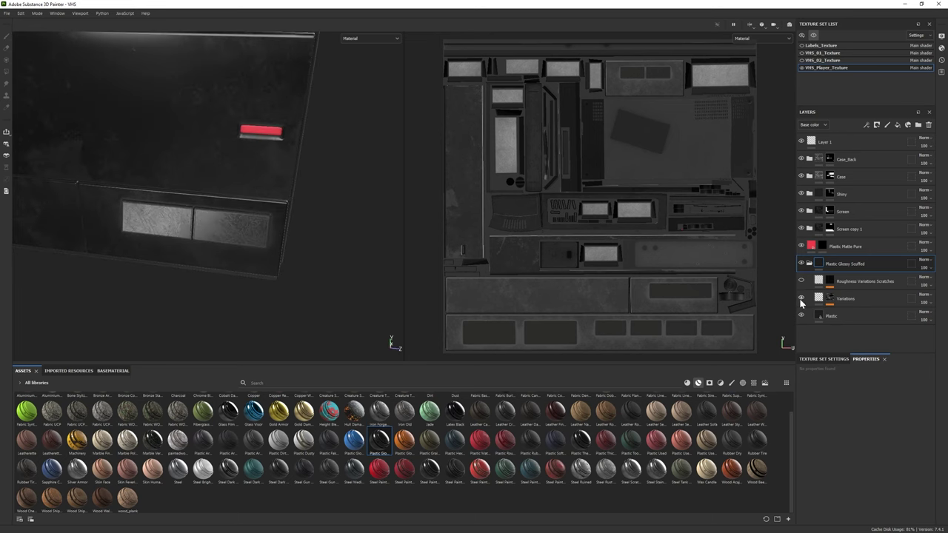
pyautogui.click(830, 297)
pyautogui.click(859, 322)
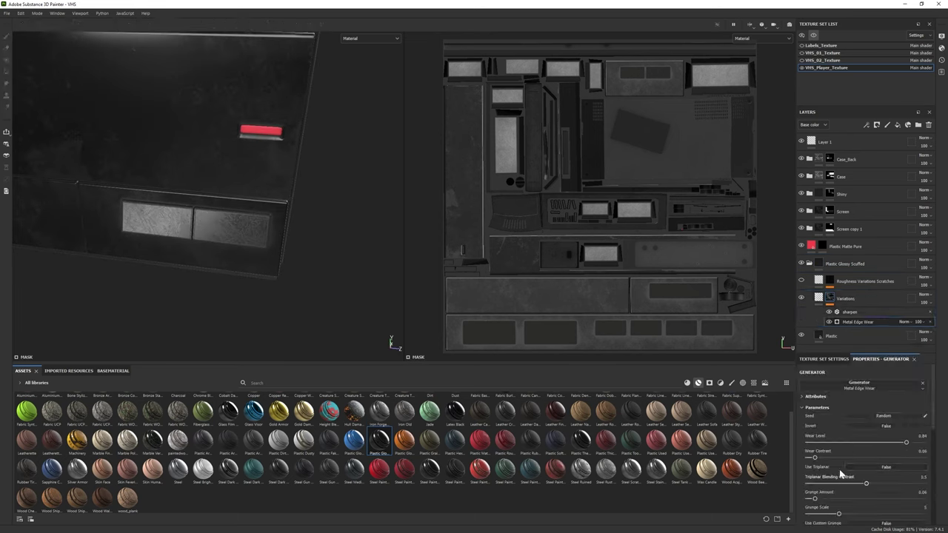
pyautogui.press('f')
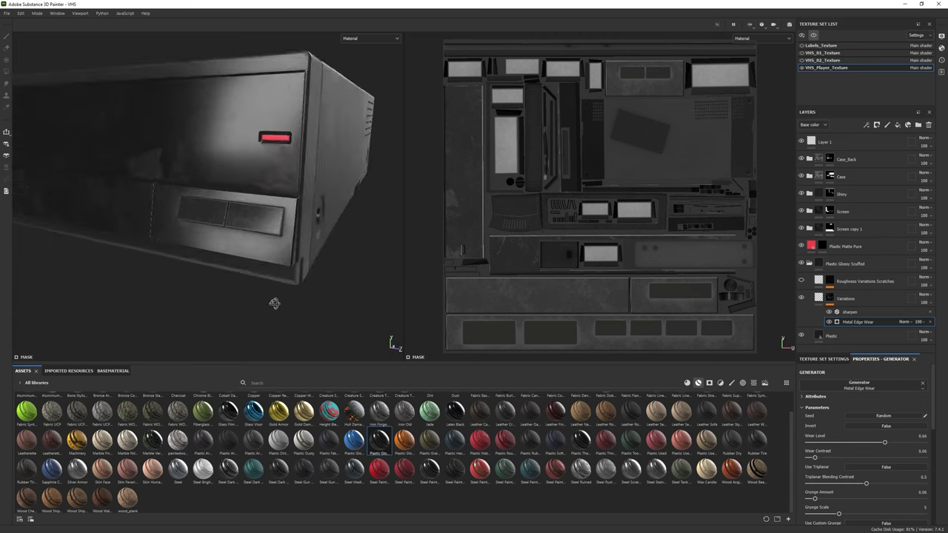
# Step: Rename the group to Buttons and polygon-fill the front buttons into a black mask
pyautogui.click(809, 264)
pyautogui.doubleClick(852, 264)
pyautogui.write('Bu')
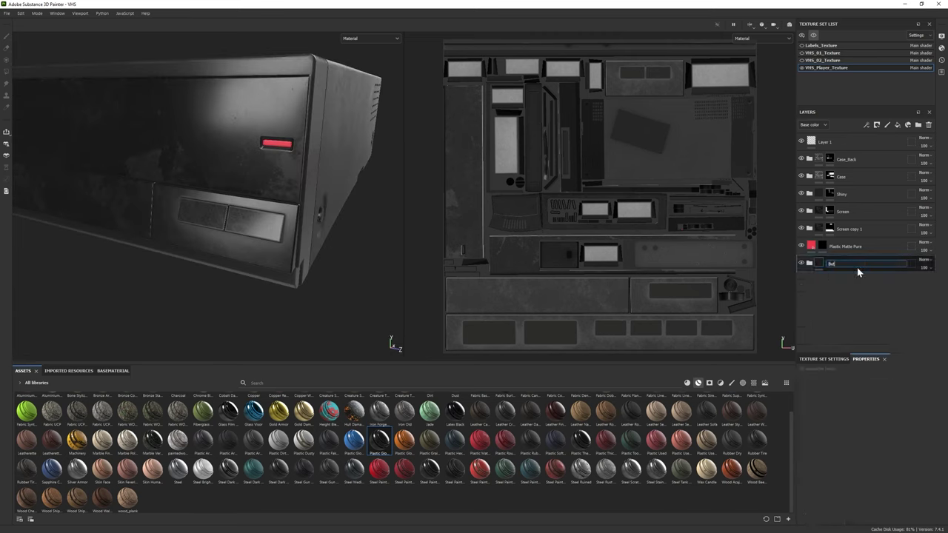
pyautogui.write('ttons')
pyautogui.press('Return')
pyautogui.rightClick(857, 267)
pyautogui.click(888, 45)
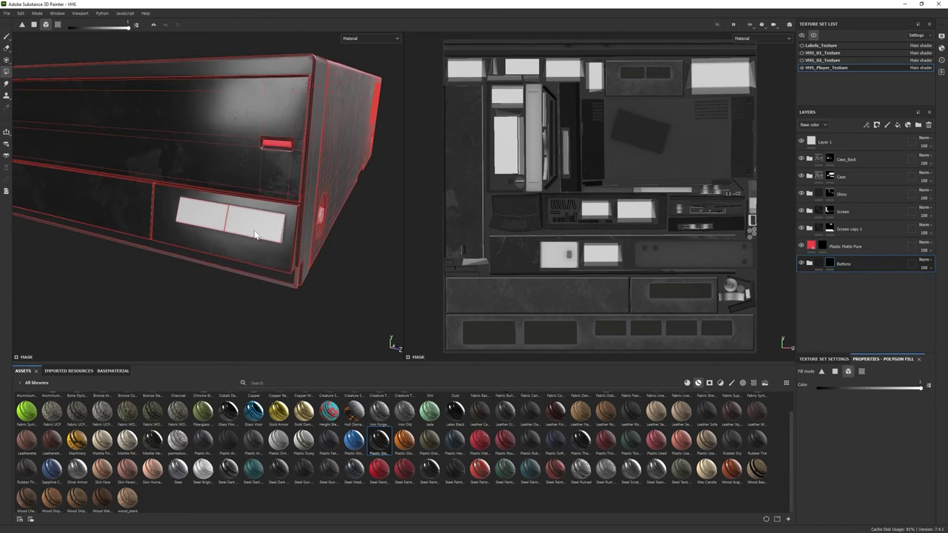
pyautogui.moveTo(254, 236)
pyautogui.keyDown('alt'); pyautogui.mouseDown()
pyautogui.moveTo(374, 262)
pyautogui.moveTo(183, 198)
pyautogui.moveTo(267, 225)
pyautogui.mouseUp(); pyautogui.keyUp('alt')
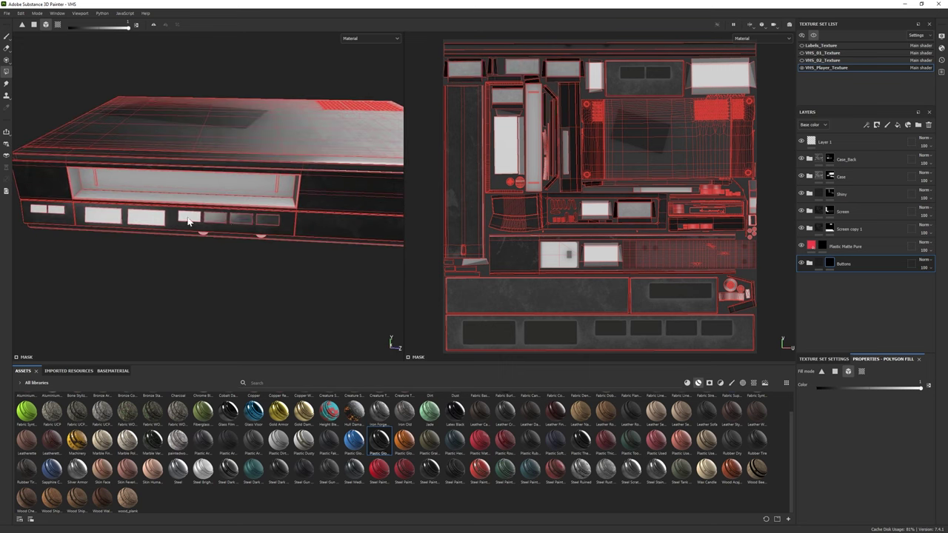
pyautogui.moveTo(188, 220); pyautogui.dragTo(58, 218)
# Step: Paste the copied plastic layers and raise the Plastic roughness to 0.1225
pyautogui.press('1')
pyautogui.moveTo(188, 235)
pyautogui.keyDown('alt'); pyautogui.mouseDown()
pyautogui.moveTo(275, 237)
pyautogui.moveTo(93, 197)
pyautogui.moveTo(267, 235)
pyautogui.mouseUp(); pyautogui.keyUp('alt')
pyautogui.hotkey('ctrl', 'v')
pyautogui.click(818, 518)
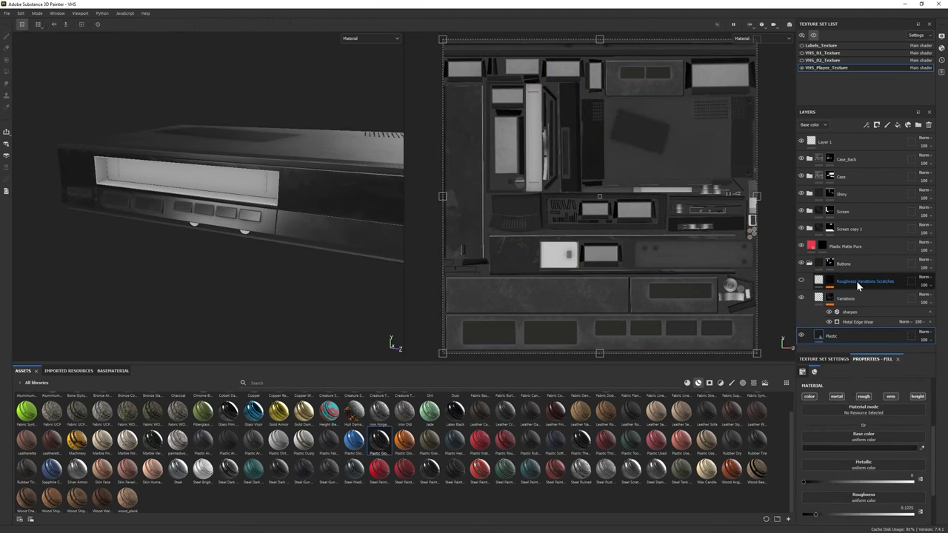
# Step: Undo the pasted plastic layers, restoring Dust, Roughness Grunge and Plastic Base
pyautogui.hotkey('ctrl', 'z')
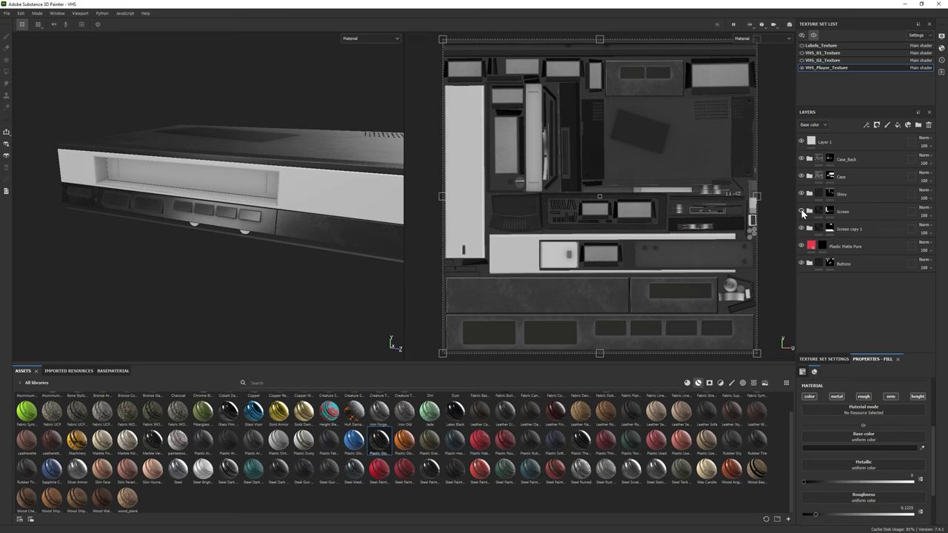
pyautogui.hotkey('ctrl', 'z')
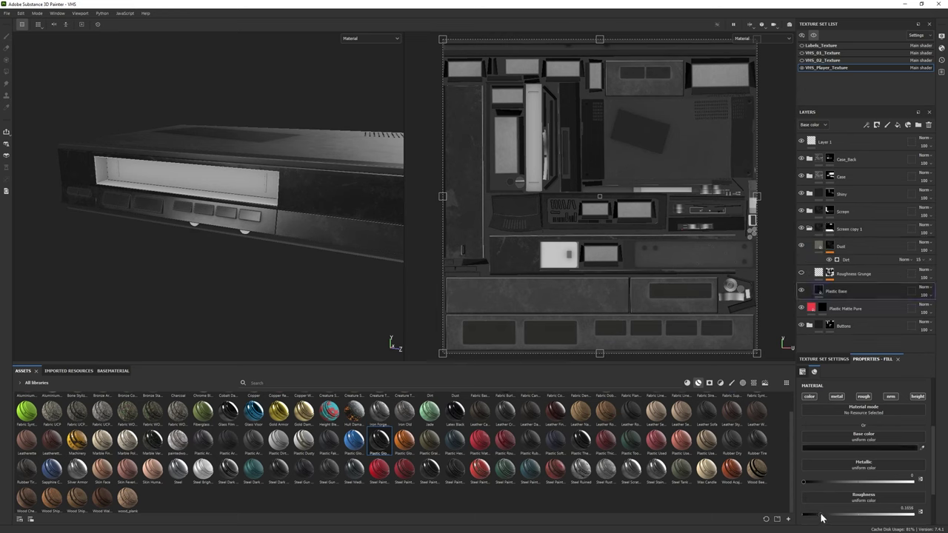
pyautogui.keyDown('alt'); pyautogui.moveTo(246, 234); pyautogui.dragTo(314, 255); pyautogui.keyUp('alt')
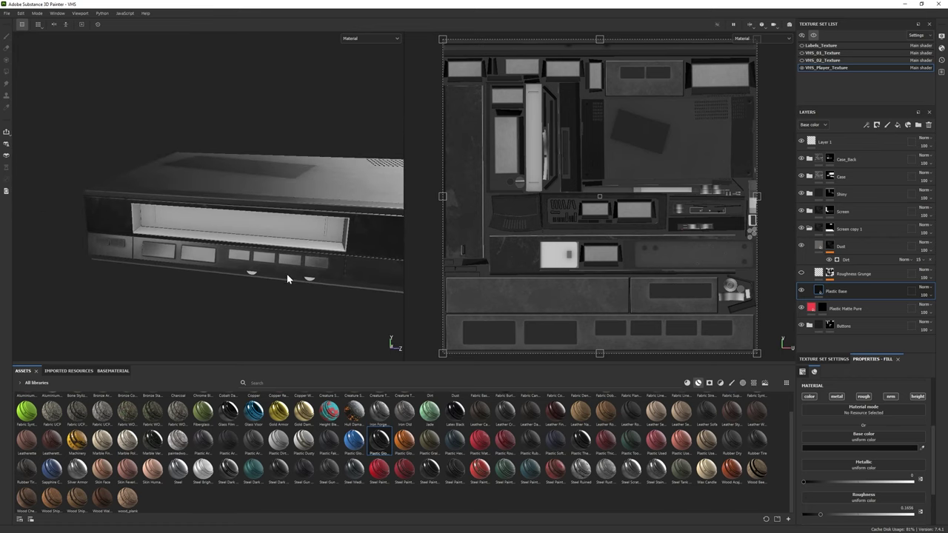
pyautogui.click(828, 198)
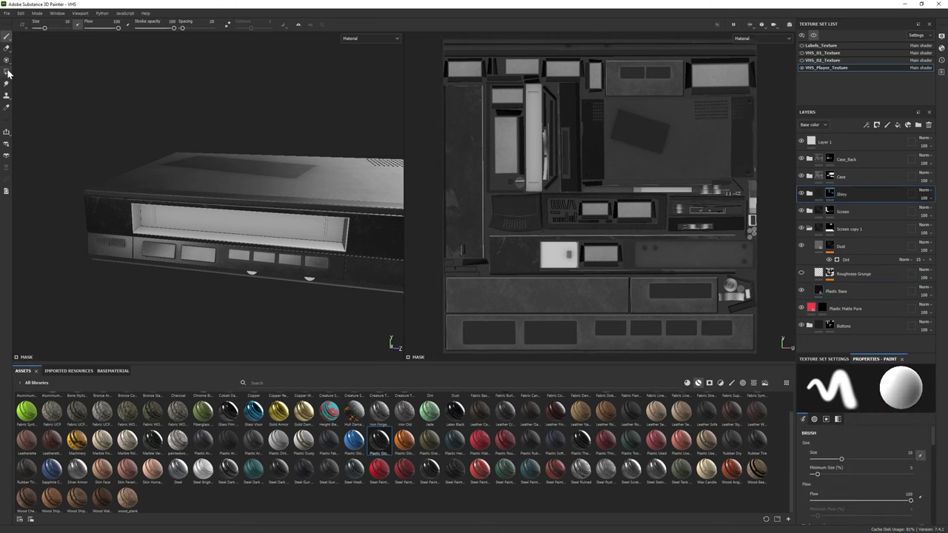
# Step: Drop the Steel Dark material onto the model as a Steel Dark Aged layer
pyautogui.moveTo(264, 269)
pyautogui.keyDown('alt'); pyautogui.mouseDown()
pyautogui.moveTo(241, 274)
pyautogui.moveTo(328, 297)
pyautogui.moveTo(235, 287)
pyautogui.moveTo(330, 293)
pyautogui.mouseUp(); pyautogui.keyUp('alt')
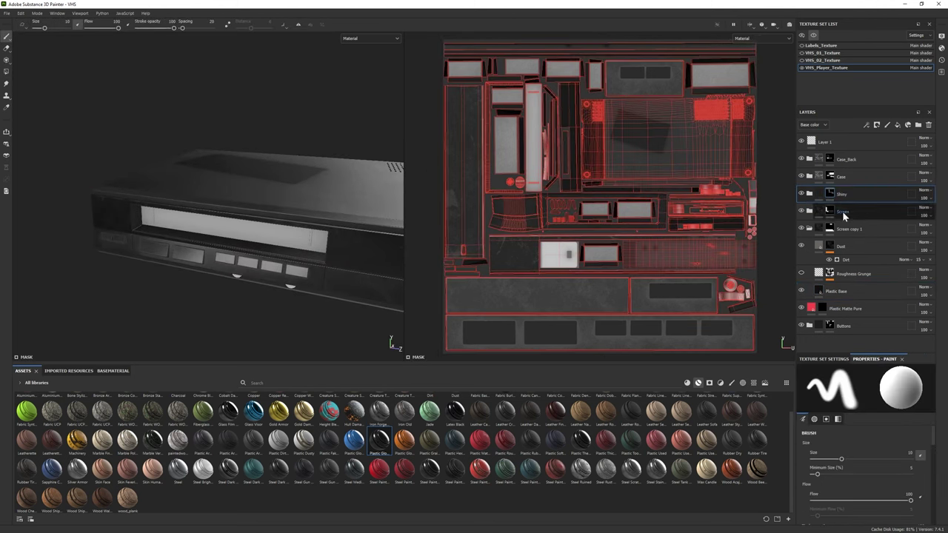
pyautogui.moveTo(238, 223)
pyautogui.keyDown('alt'); pyautogui.mouseDown()
pyautogui.moveTo(89, 148)
pyautogui.moveTo(249, 211)
pyautogui.moveTo(240, 238)
pyautogui.moveTo(201, 269)
pyautogui.moveTo(330, 287)
pyautogui.mouseUp(); pyautogui.keyUp('alt')
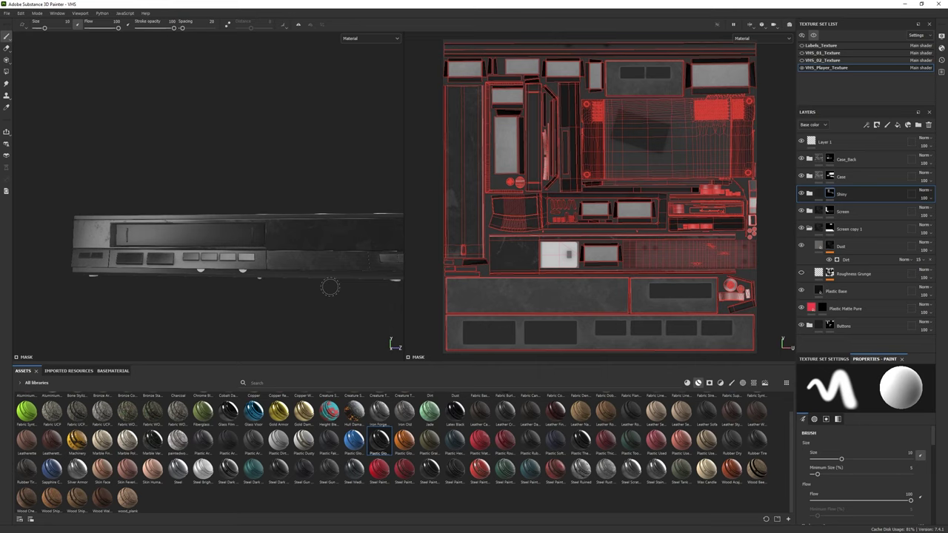
pyautogui.keyDown('alt'); pyautogui.moveTo(330, 287); pyautogui.dragTo(196, 262); pyautogui.keyUp('alt')
pyautogui.keyDown('alt'); pyautogui.moveTo(257, 261); pyautogui.dragTo(507, 482, button='right'); pyautogui.keyUp('alt')
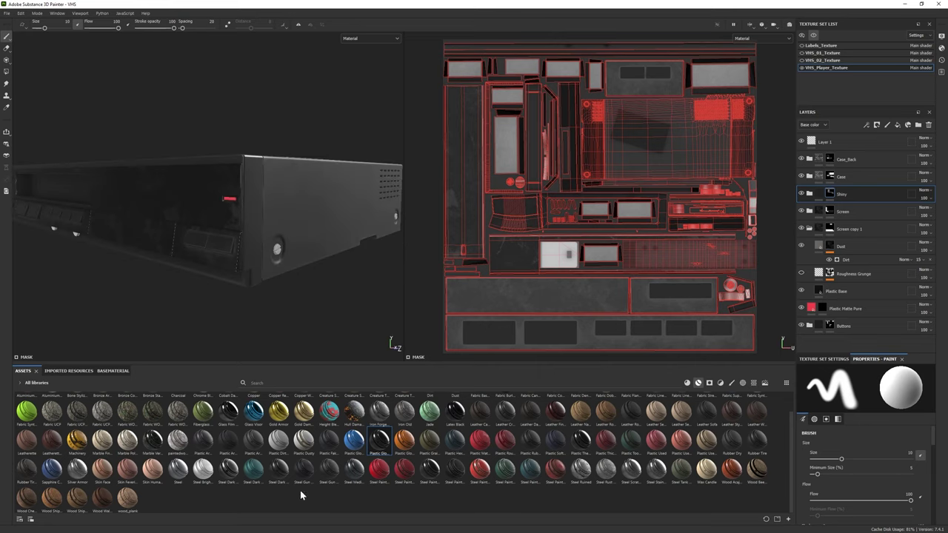
pyautogui.moveTo(228, 468); pyautogui.dragTo(247, 255)
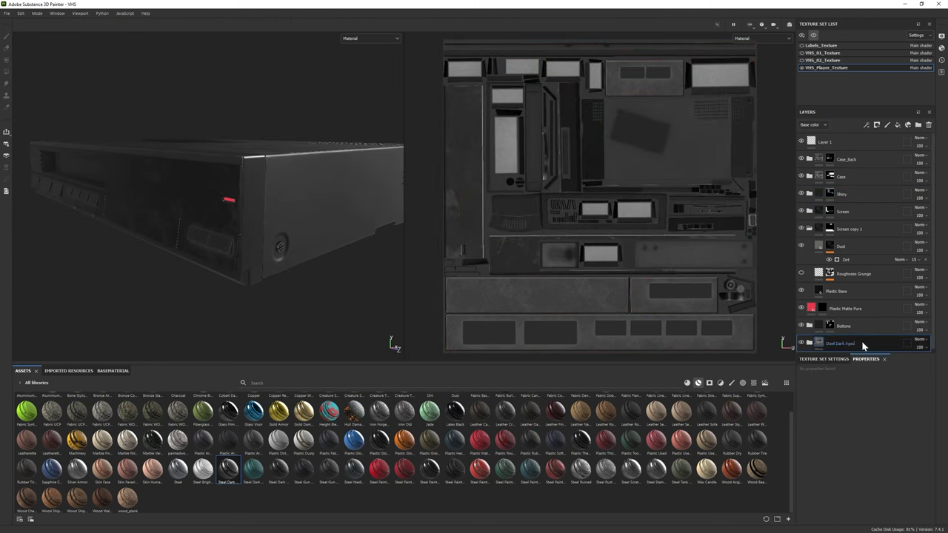
# Step: Re-add Steel Dark below Buttons and lower its Scratches Mask Editor Global Balance
pyautogui.press('Delete')
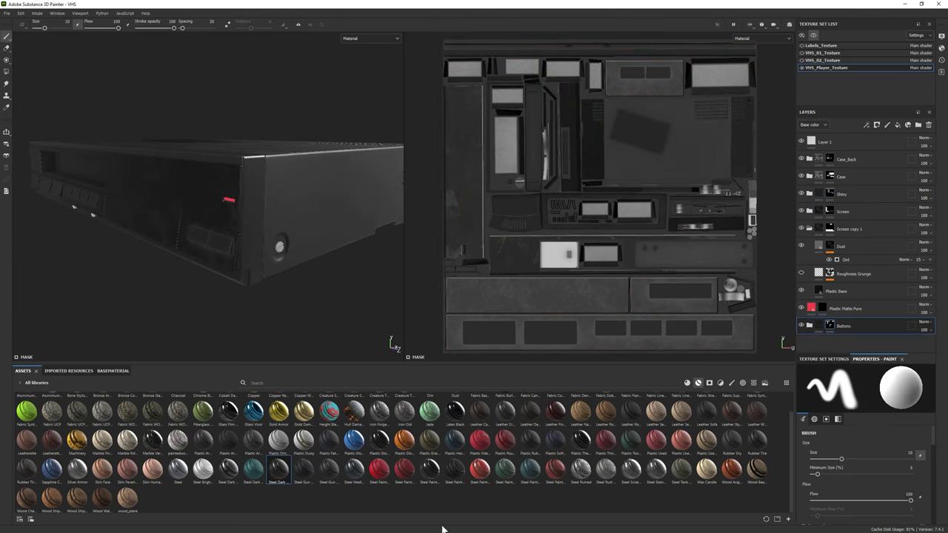
pyautogui.moveTo(229, 468); pyautogui.dragTo(838, 329)
pyautogui.click(845, 331)
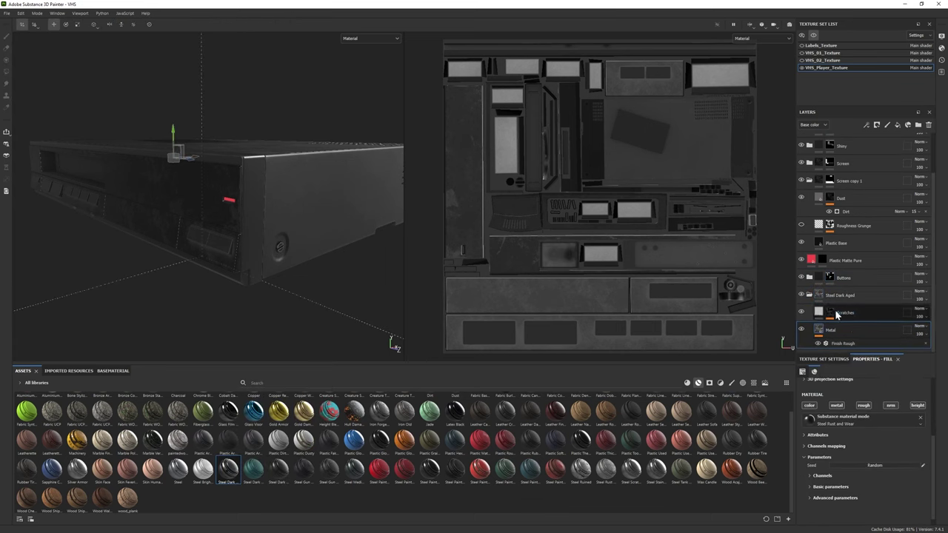
pyautogui.click(836, 313)
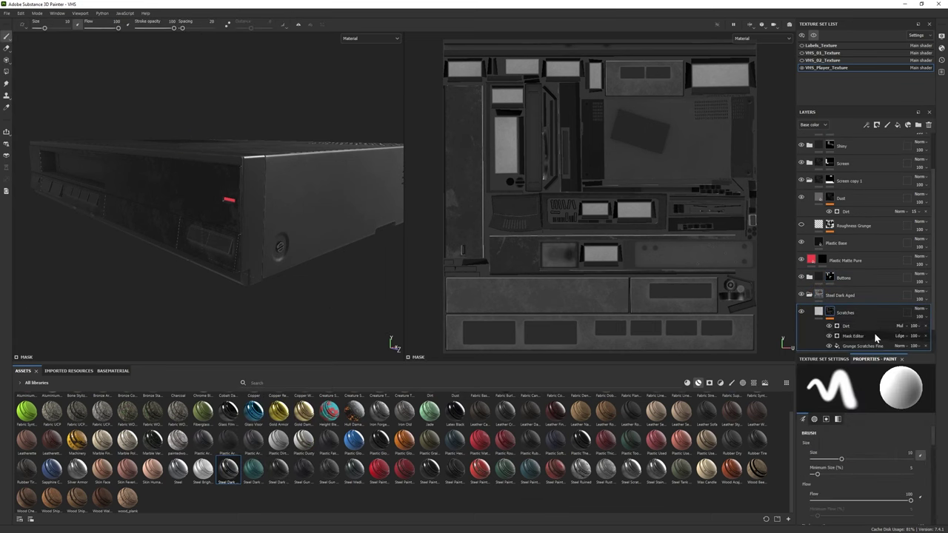
pyautogui.click(874, 335)
pyautogui.moveTo(864, 450); pyautogui.dragTo(854, 449)
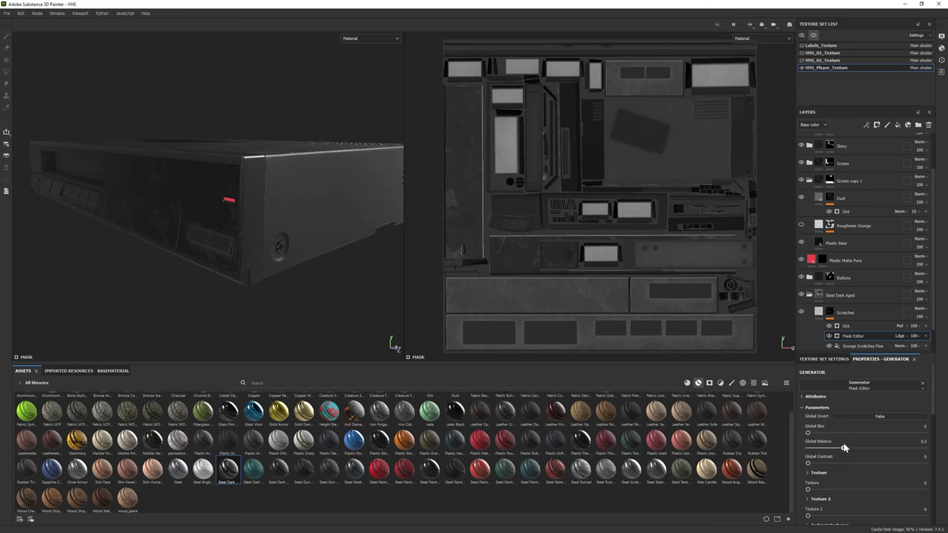
# Step: Lighten the Steel Dark Aged metal colour to grey 5C5C5C
pyautogui.scroll(-2, 834, 314)
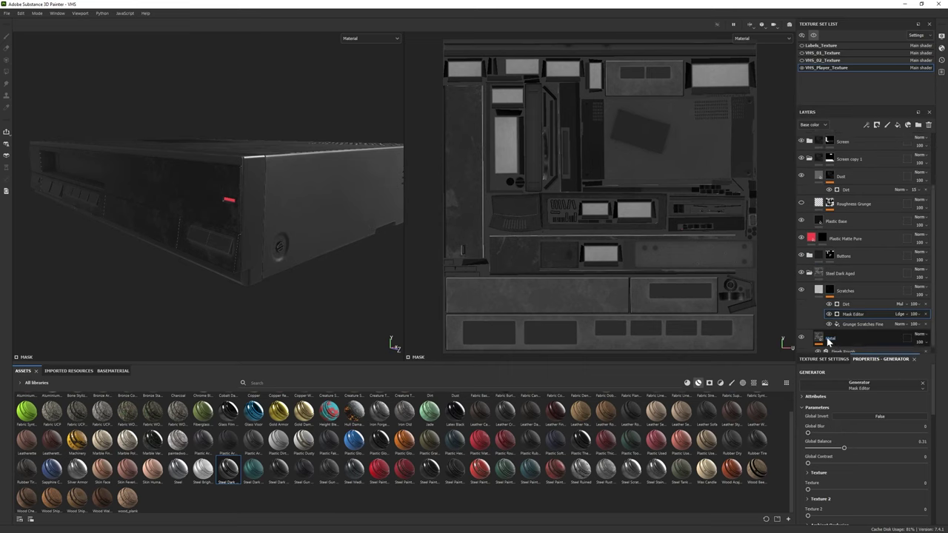
pyautogui.click(830, 329)
pyautogui.click(866, 399)
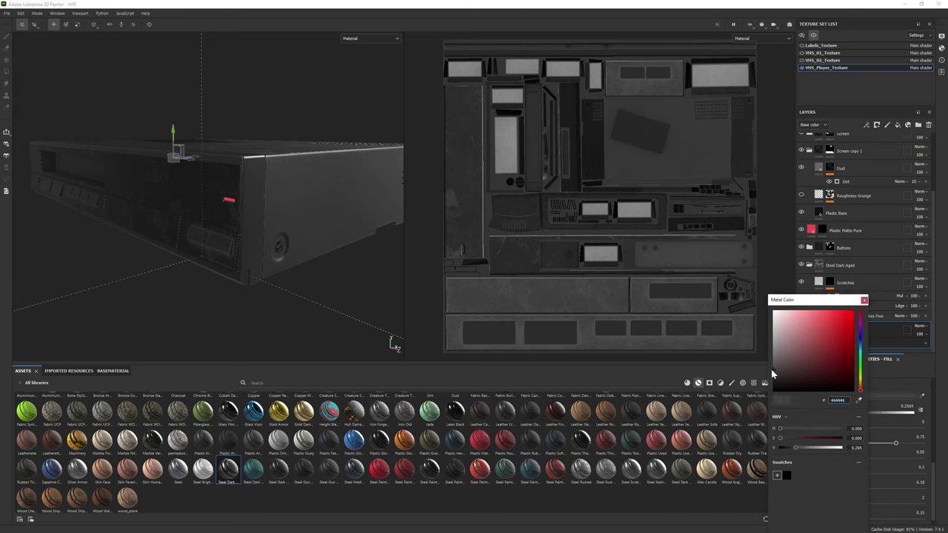
pyautogui.moveTo(769, 367); pyautogui.dragTo(771, 365)
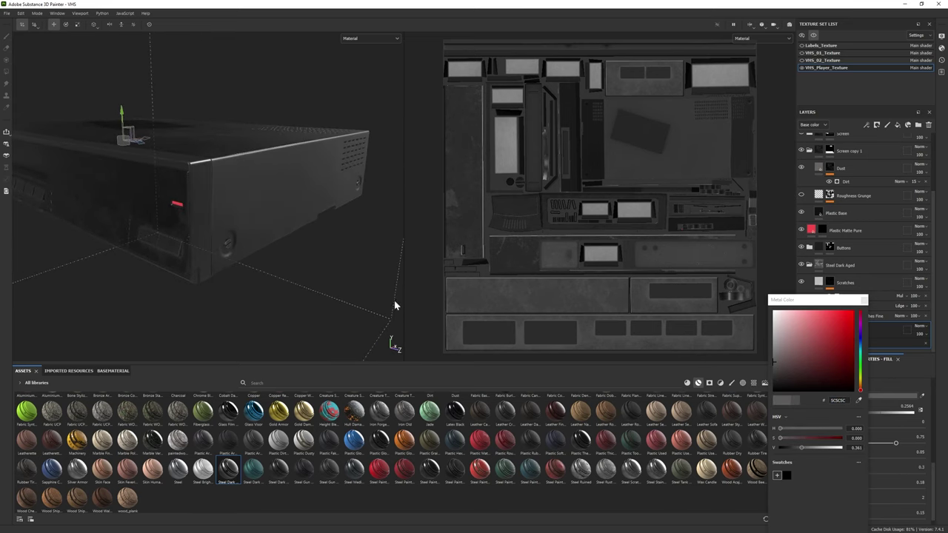
pyautogui.click(857, 295)
pyautogui.click(810, 265)
pyautogui.doubleClick(842, 339)
# Step: Rename the folder to Screws and give it a black polygon-fill mask
pyautogui.write('Screw')
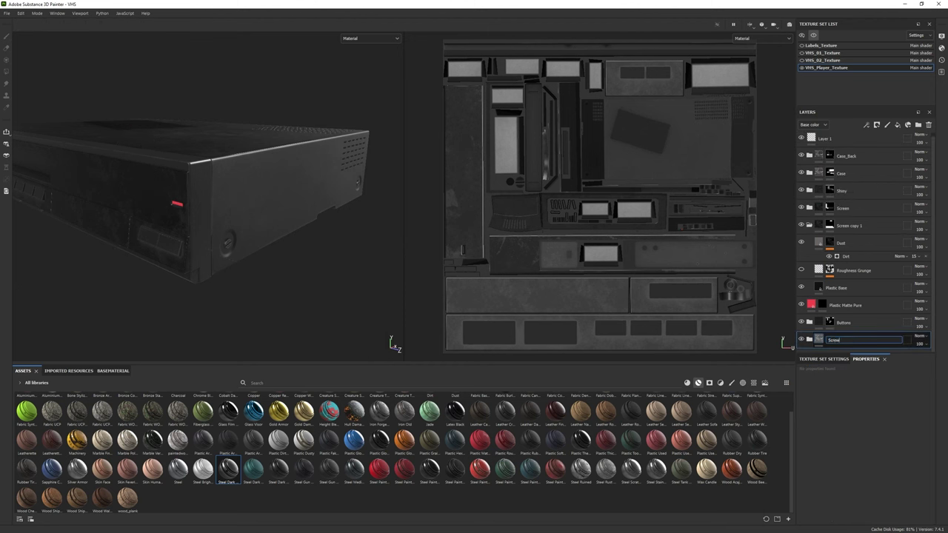
pyautogui.write('s')
pyautogui.press('Return')
pyautogui.rightClick(840, 338)
pyautogui.click(871, 39)
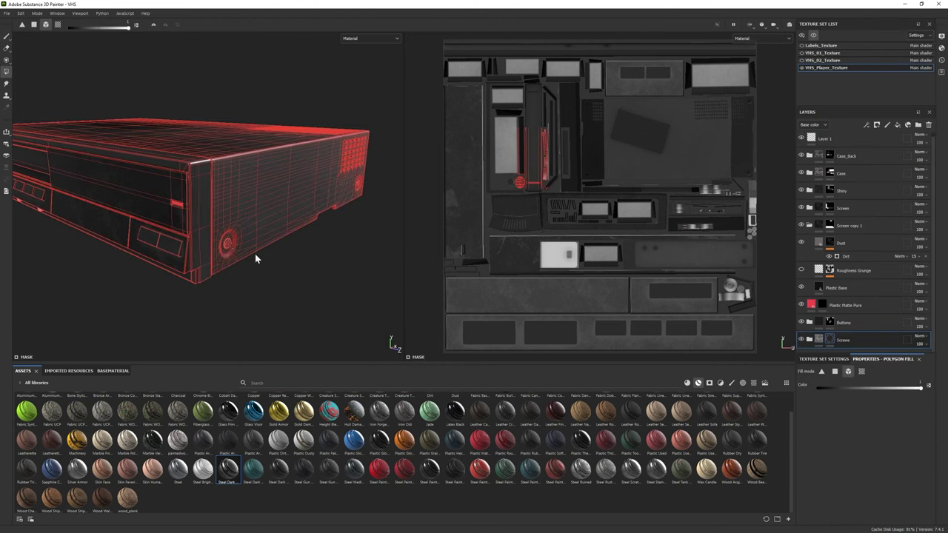
# Step: Polygon-fill the screws into the Screws mask
pyautogui.scroll(5, 255, 258)
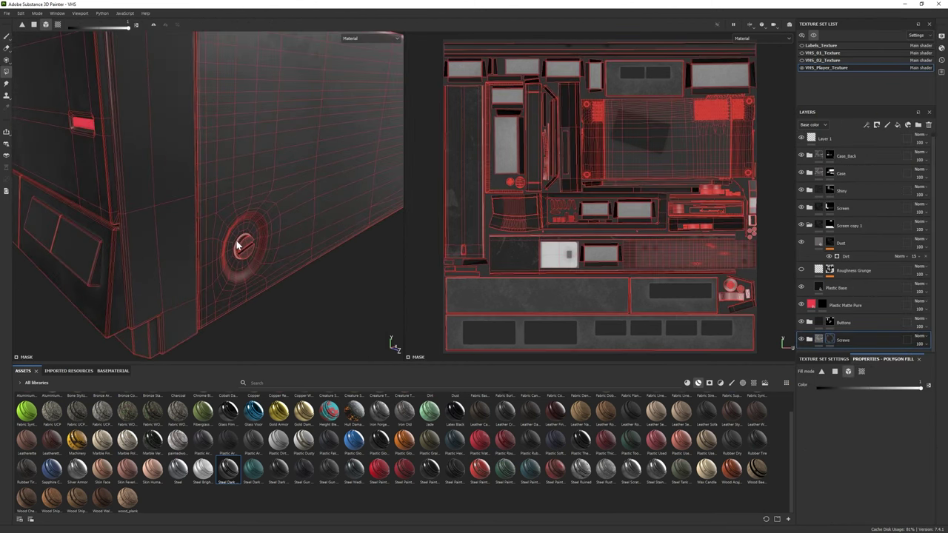
pyautogui.keyDown('alt'); pyautogui.moveTo(238, 246); pyautogui.dragTo(201, 212); pyautogui.keyUp('alt')
pyautogui.press('1')
pyautogui.moveTo(48, 113)
pyautogui.keyDown('alt'); pyautogui.mouseDown()
pyautogui.moveTo(254, 256)
pyautogui.moveTo(198, 187)
pyautogui.moveTo(210, 247)
pyautogui.moveTo(267, 267)
pyautogui.moveTo(281, 252)
pyautogui.mouseUp(); pyautogui.keyUp('alt')
pyautogui.click(809, 226)
pyautogui.click(6, 71)
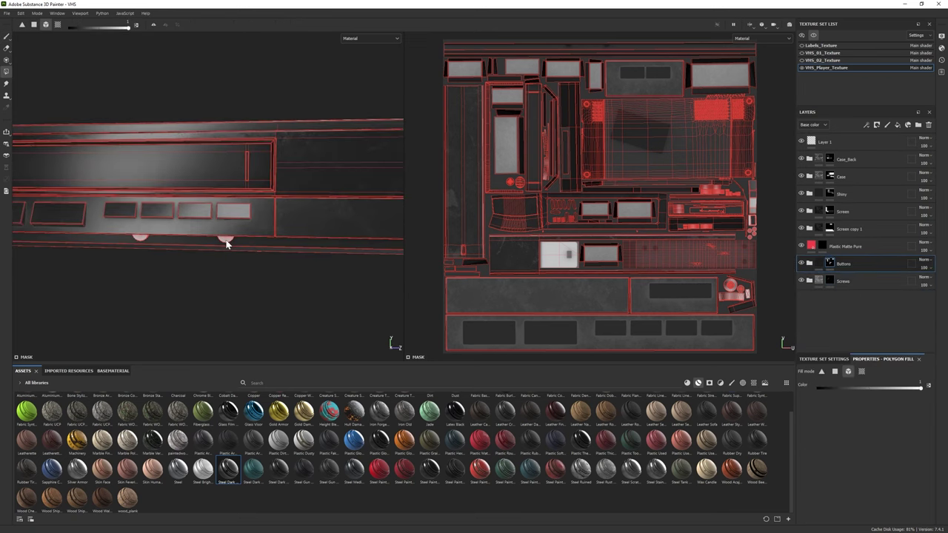
pyautogui.click(6, 37)
pyautogui.moveTo(148, 222)
pyautogui.keyDown('alt'); pyautogui.mouseDown()
pyautogui.moveTo(209, 249)
pyautogui.moveTo(250, 165)
pyautogui.moveTo(140, 230)
pyautogui.moveTo(277, 269)
pyautogui.moveTo(223, 244)
pyautogui.mouseUp(); pyautogui.keyUp('alt')
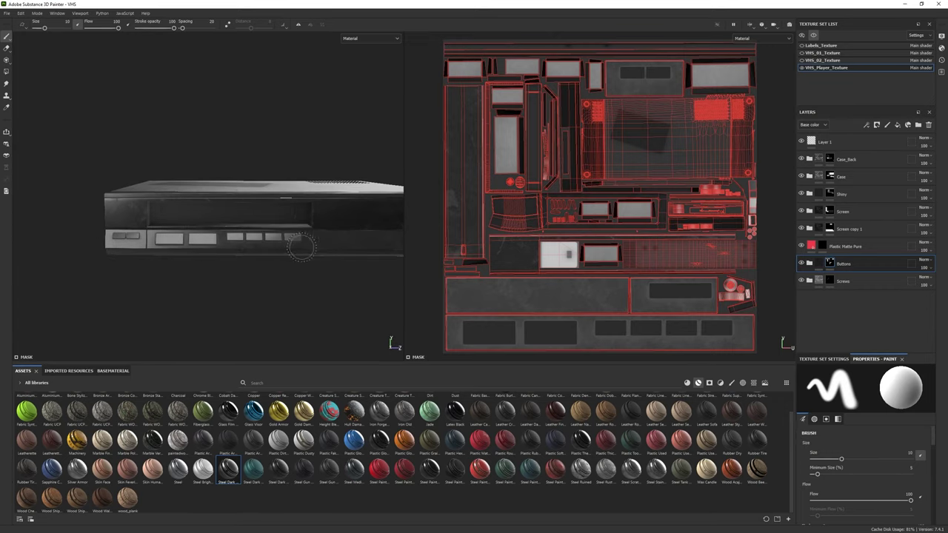
# Step: Import the program image into the assets as an alpha
pyautogui.scroll(5, 300, 247)
pyautogui.click(852, 142)
pyautogui.moveTo(228, 411); pyautogui.dragTo(237, 423)
pyautogui.click(561, 371)
pyautogui.click(531, 372)
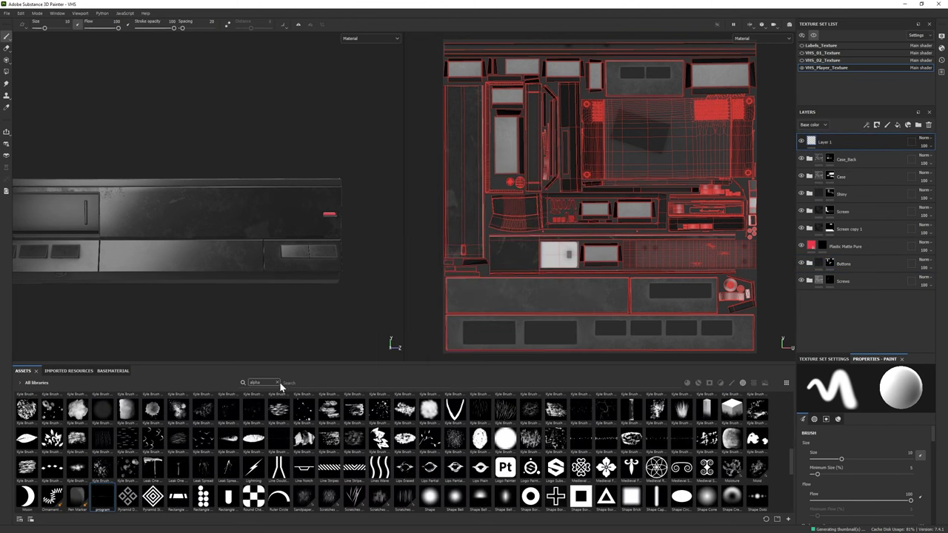
# Step: Add a blue Plastic Glossy Pure layer at the top with a black mask
pyautogui.click(277, 382)
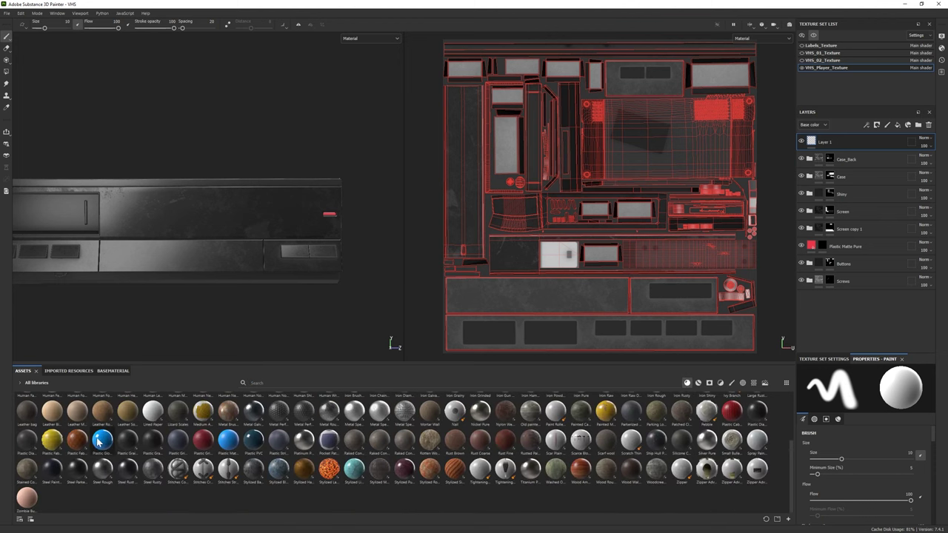
pyautogui.moveTo(98, 443); pyautogui.dragTo(845, 153)
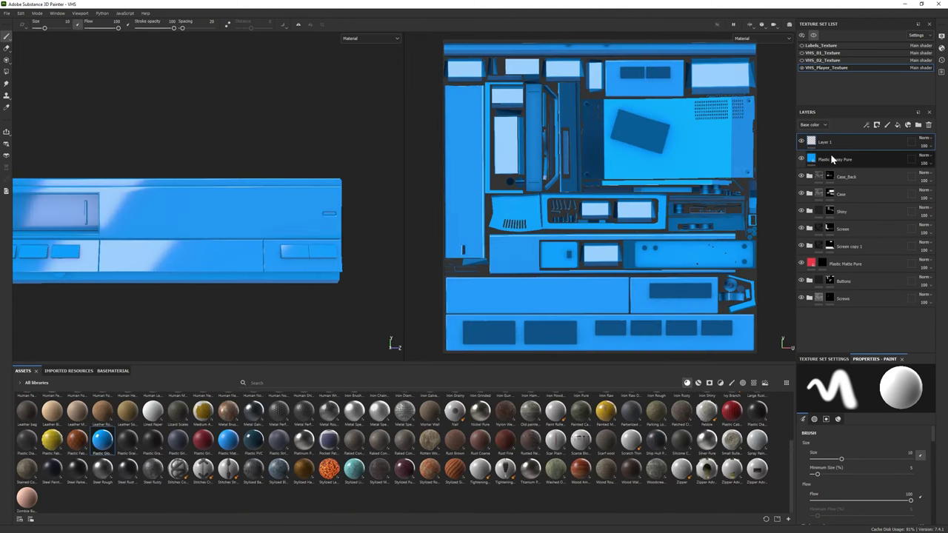
pyautogui.click(832, 158)
pyautogui.rightClick(837, 144)
pyautogui.click(859, 159)
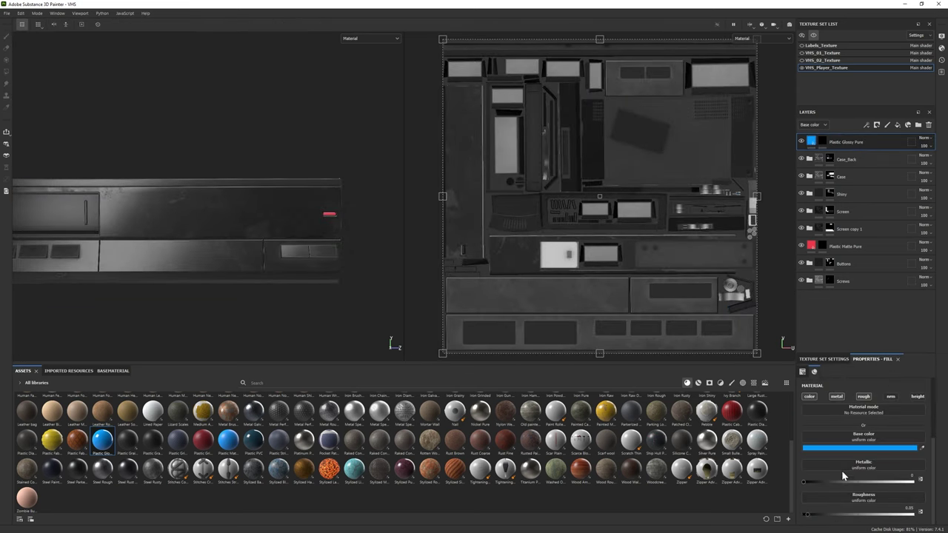
# Step: Set the brush alpha to the program image and stamp it across the deck front
pyautogui.press('1')
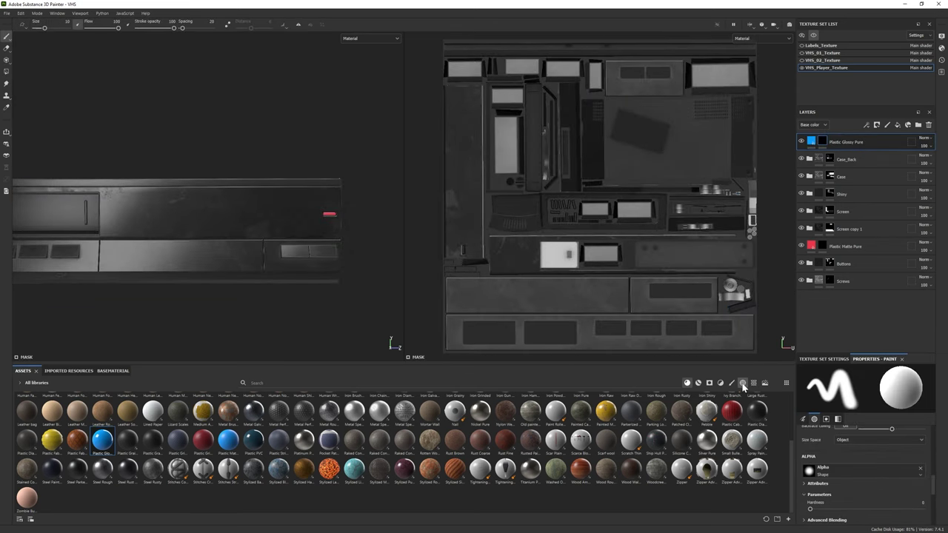
pyautogui.click(743, 384)
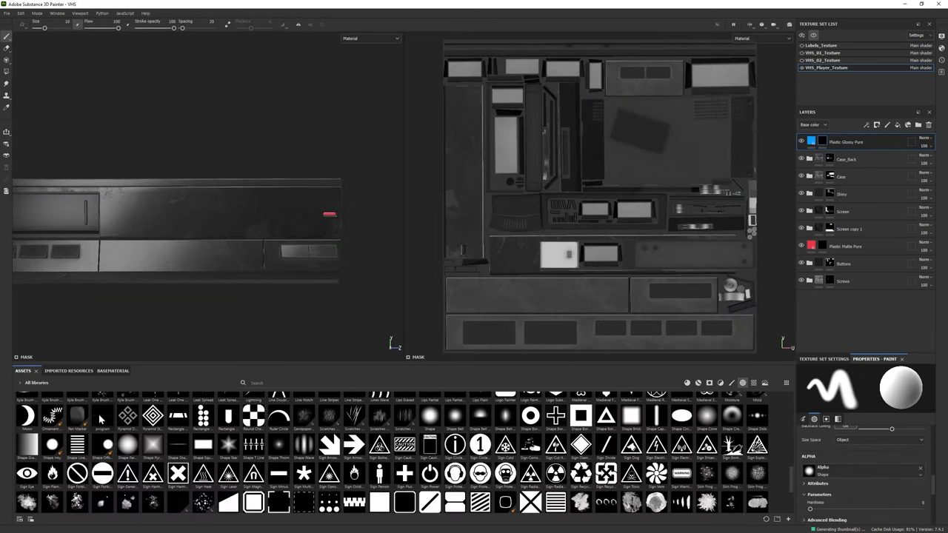
pyautogui.moveTo(101, 419); pyautogui.dragTo(841, 469)
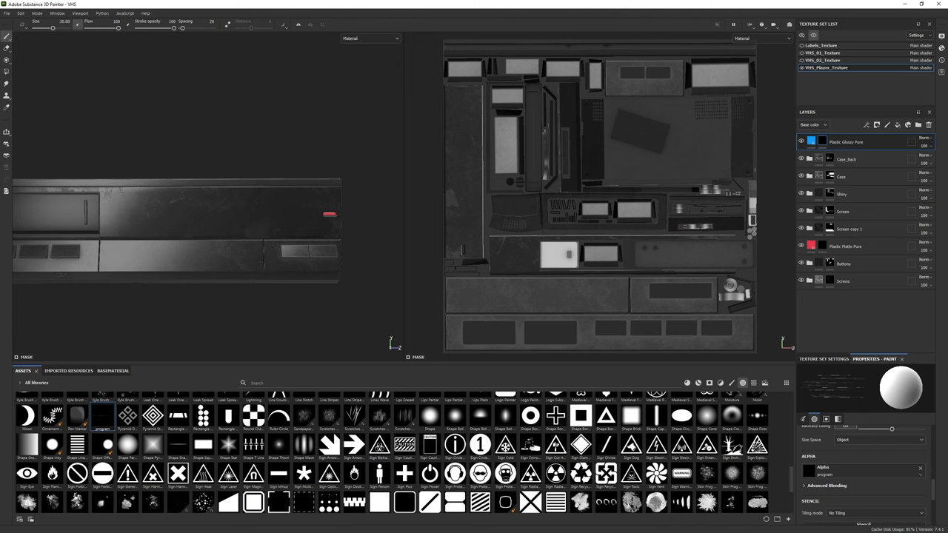
pyautogui.click(220, 222)
pyautogui.moveTo(222, 214)
pyautogui.keyDown('alt'); pyautogui.mouseDown()
pyautogui.moveTo(264, 280)
pyautogui.moveTo(245, 219)
pyautogui.mouseUp(); pyautogui.keyUp('alt')
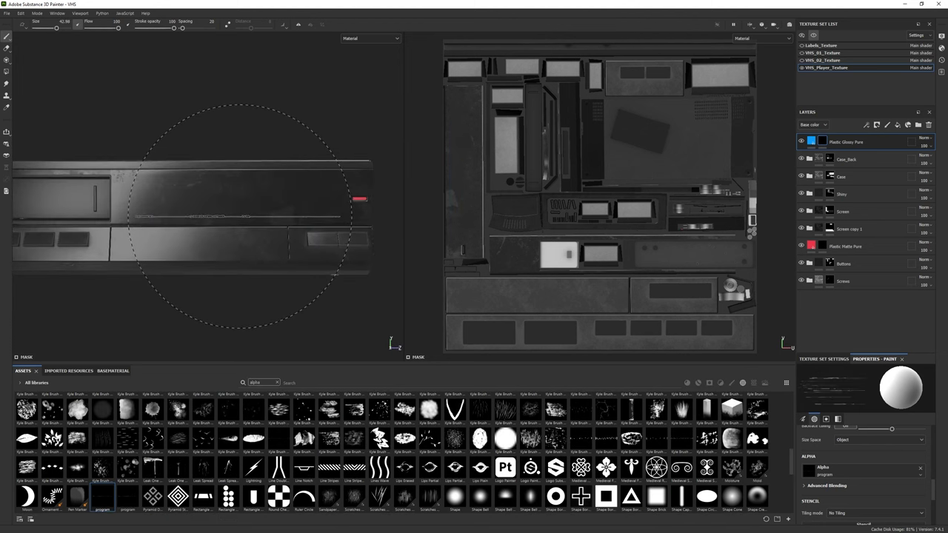
# Step: Change the label layer's base colour from blue to pale grey D7D7CF
pyautogui.click(811, 140)
pyautogui.click(885, 493)
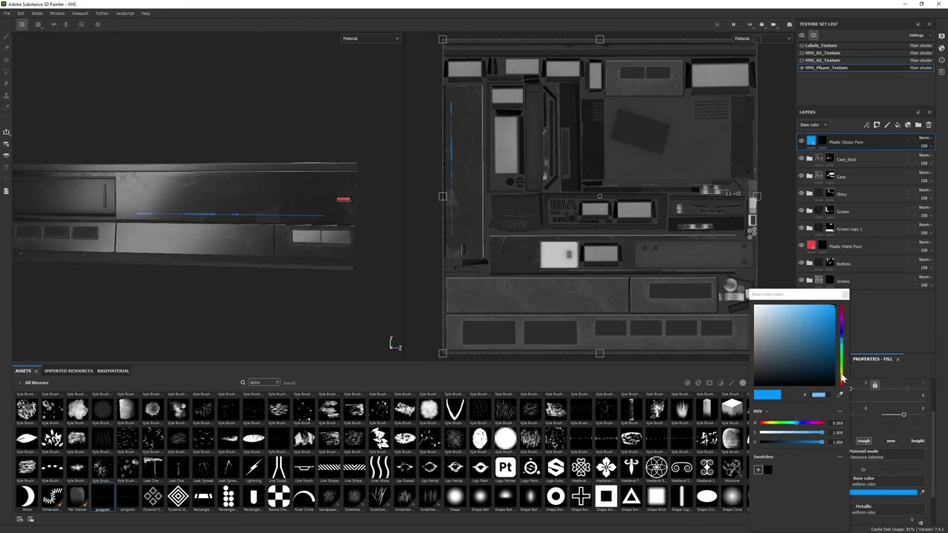
pyautogui.click(763, 323)
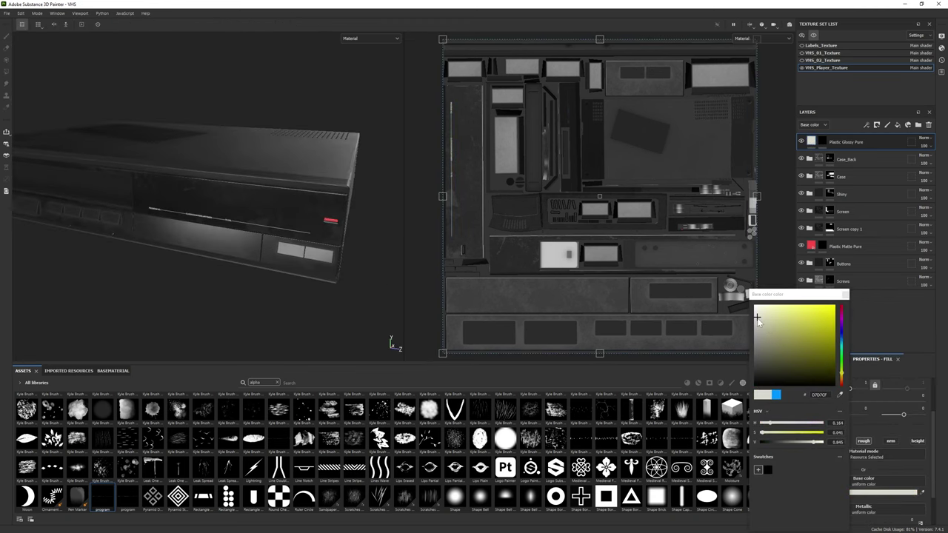
pyautogui.click(869, 285)
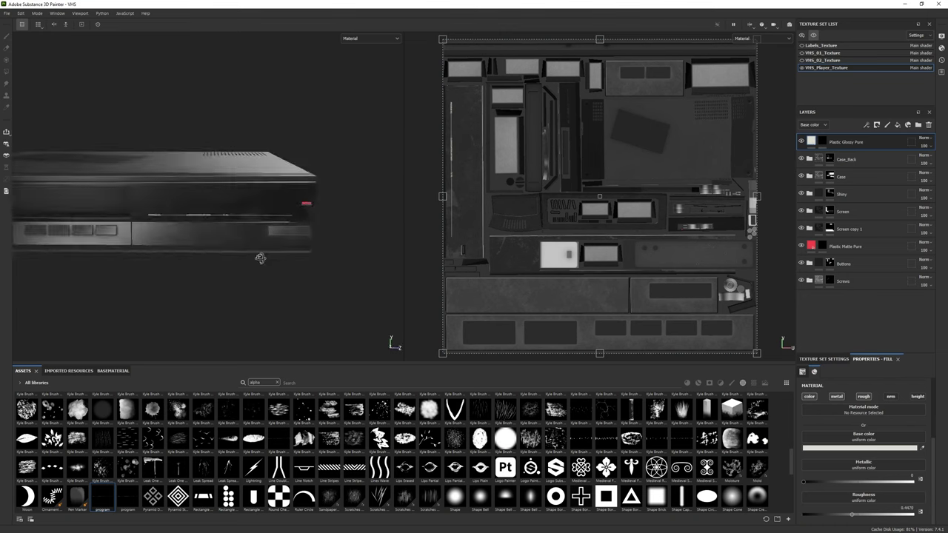
pyautogui.scroll(3, 257, 254)
# Step: Select the label layer's mask and erase it with the Basic Hard brush
pyautogui.click(822, 140)
pyautogui.press('1')
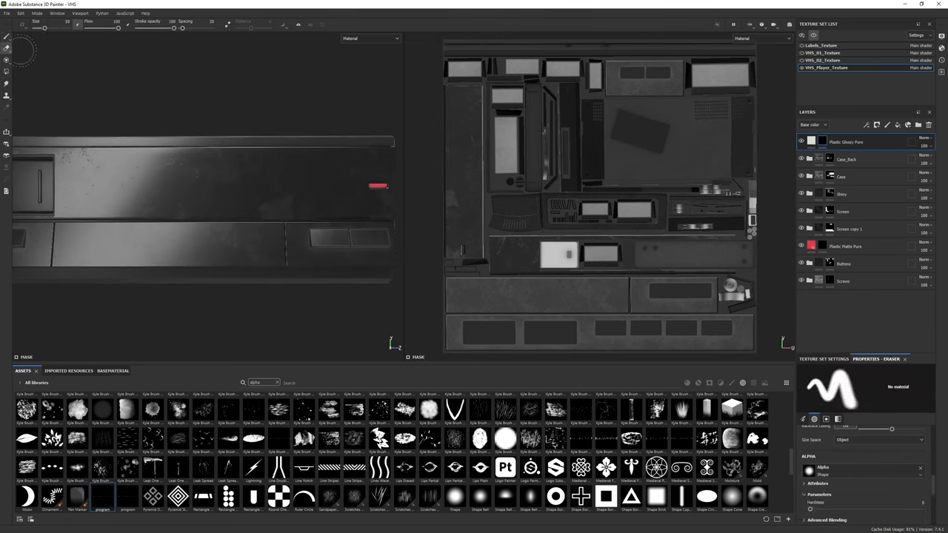
pyautogui.moveTo(220, 207)
pyautogui.keyDown('alt'); pyautogui.mouseDown()
pyautogui.moveTo(207, 260)
pyautogui.moveTo(296, 195)
pyautogui.mouseUp(); pyautogui.keyUp('alt')
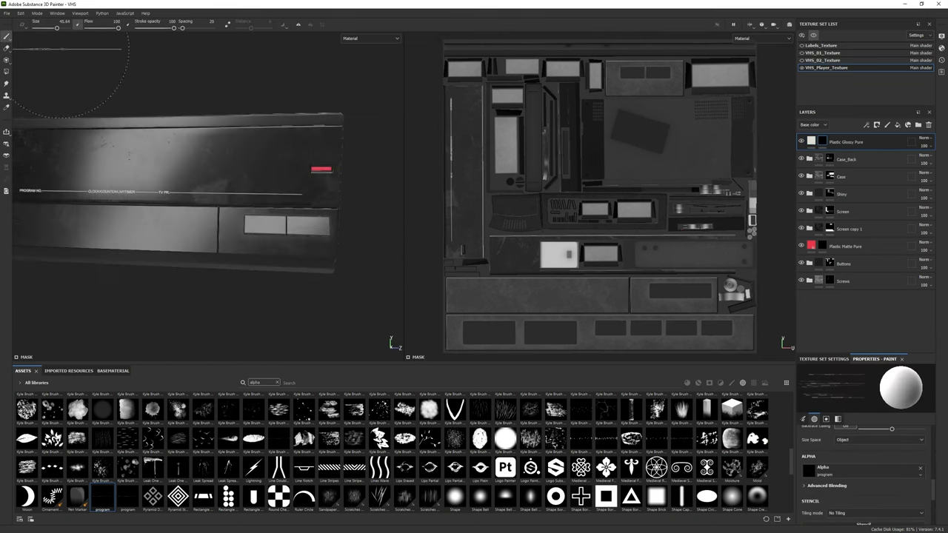
pyautogui.press('e')
pyautogui.scroll(-3, 858, 480)
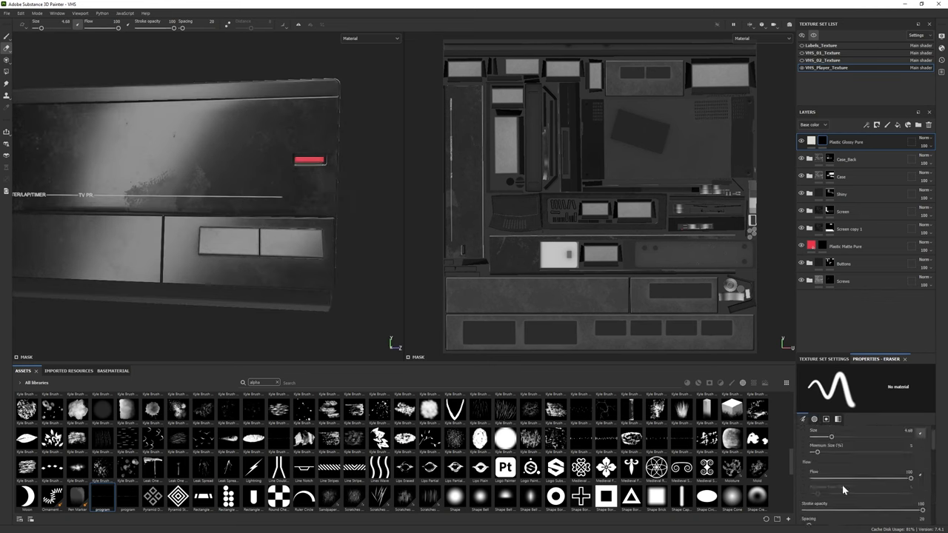
pyautogui.scroll(3, 871, 479)
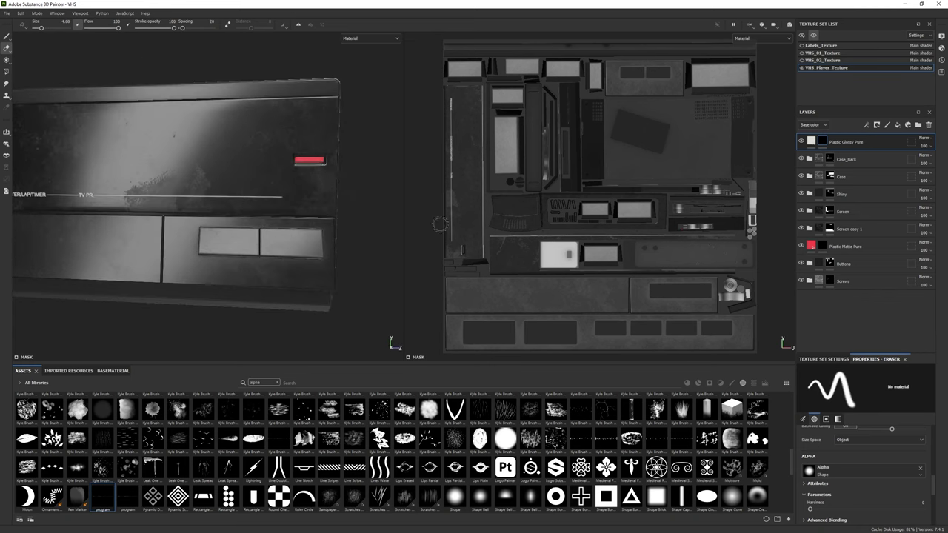
pyautogui.click(277, 382)
pyautogui.click(279, 405)
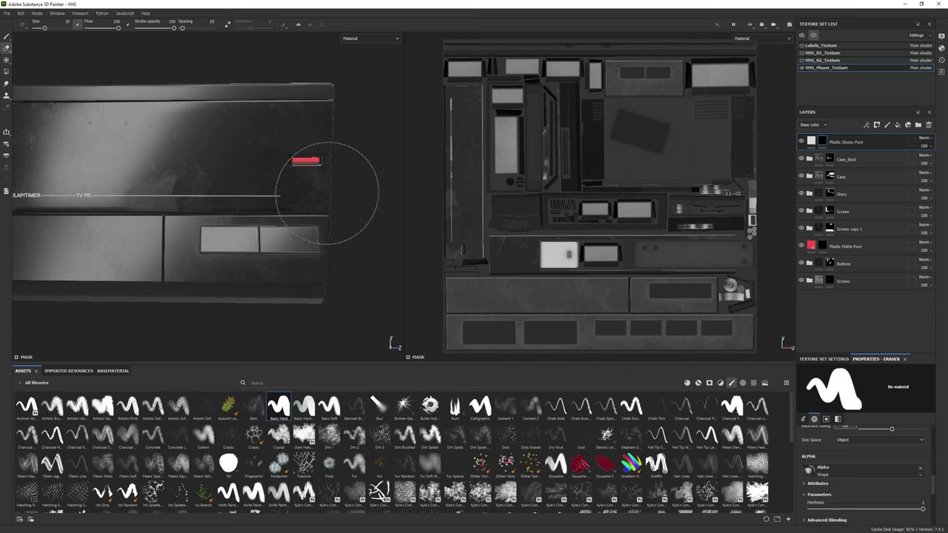
# Step: Return to painting and bring TYPE.png into the shelf for import
pyautogui.scroll(-5, 326, 192)
pyautogui.scroll(5, 311, 206)
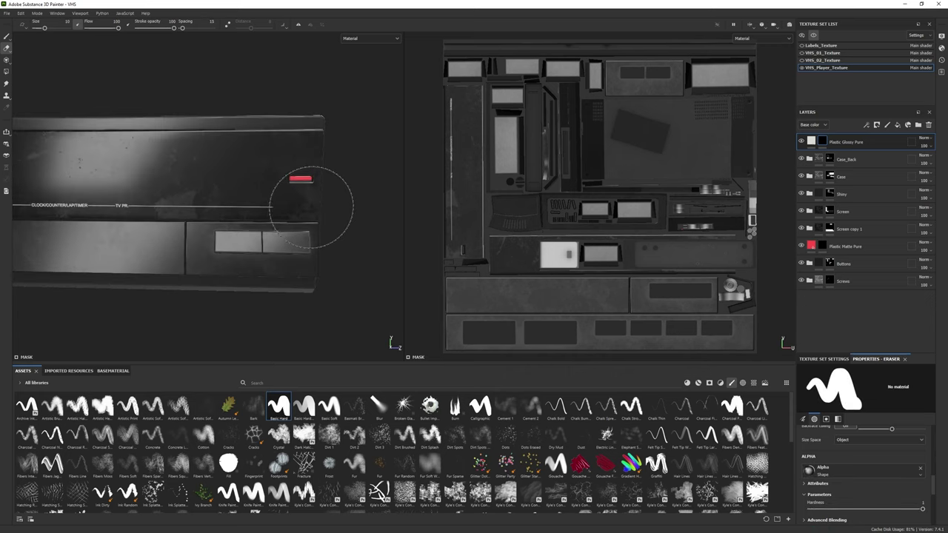
pyautogui.scroll(-5, 311, 207)
pyautogui.keyDown('alt'); pyautogui.moveTo(311, 207); pyautogui.dragTo(266, 249); pyautogui.keyUp('alt')
pyautogui.scroll(5, 266, 249)
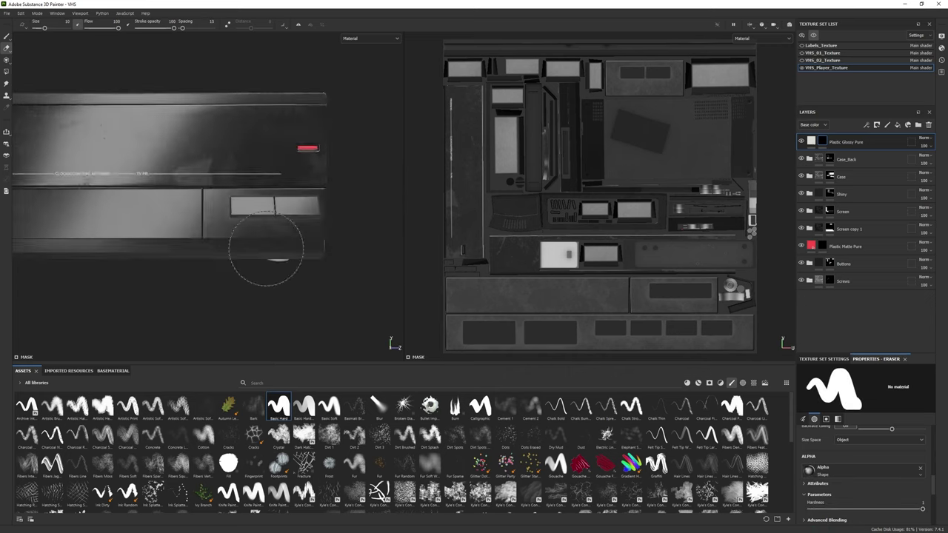
pyautogui.scroll(2, 262, 260)
pyautogui.click(7, 36)
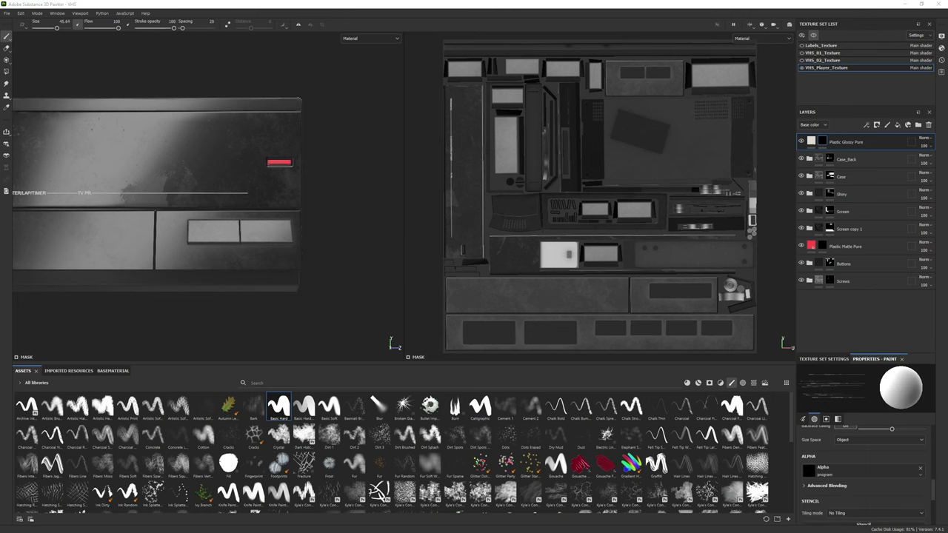
pyautogui.moveTo(148, 403); pyautogui.dragTo(148, 403)
pyautogui.click(585, 201)
# Step: Import TYPE.png as an alpha and frame the front panel to check the TV PR. label
pyautogui.click(585, 216)
pyautogui.click(556, 372)
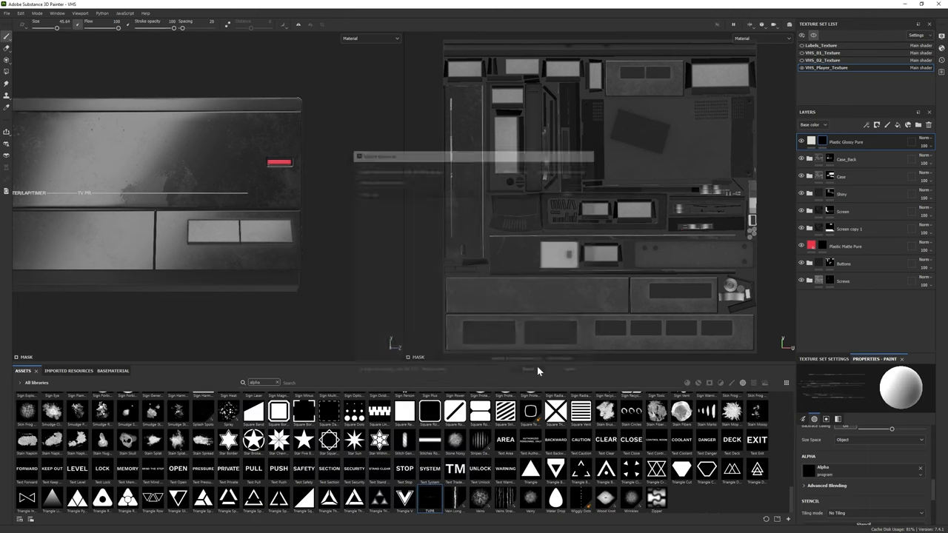
pyautogui.click(430, 497)
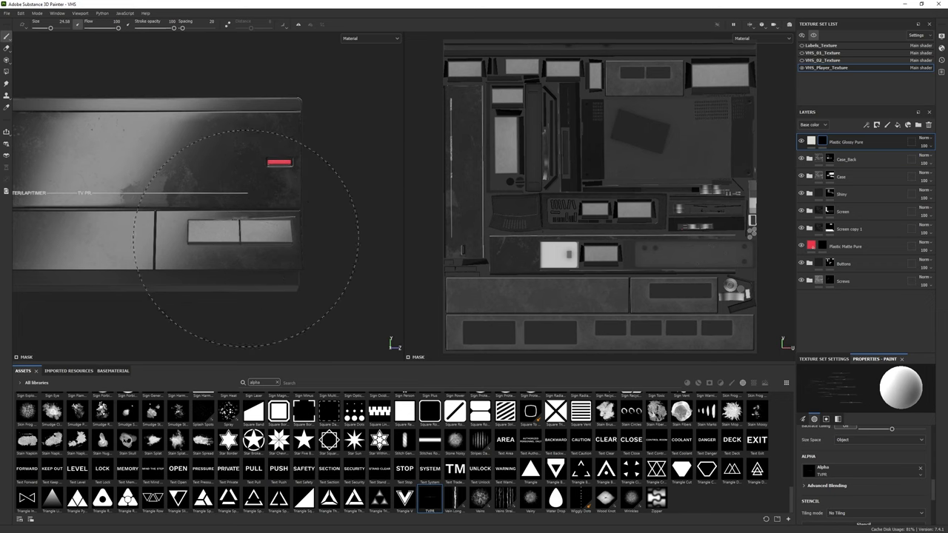
pyautogui.scroll(3, 252, 224)
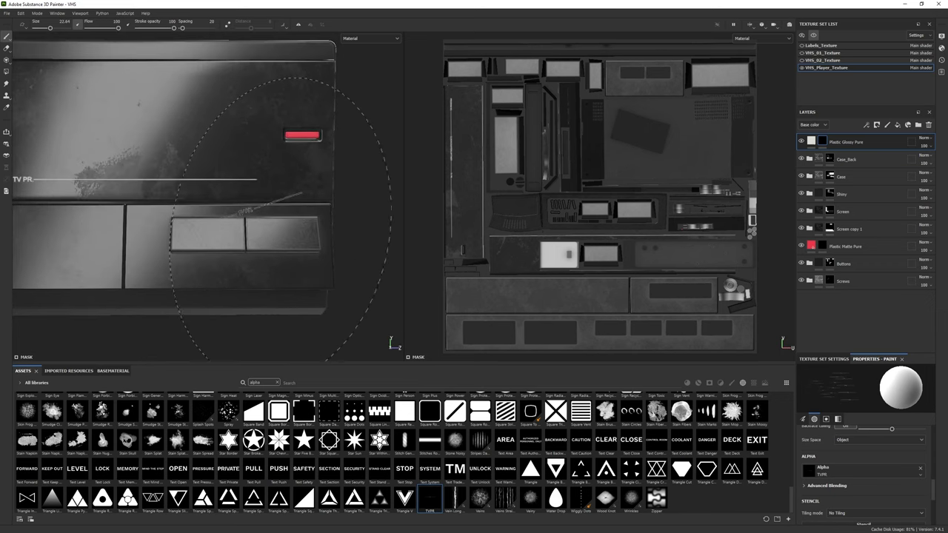
pyautogui.scroll(5, 665, 294)
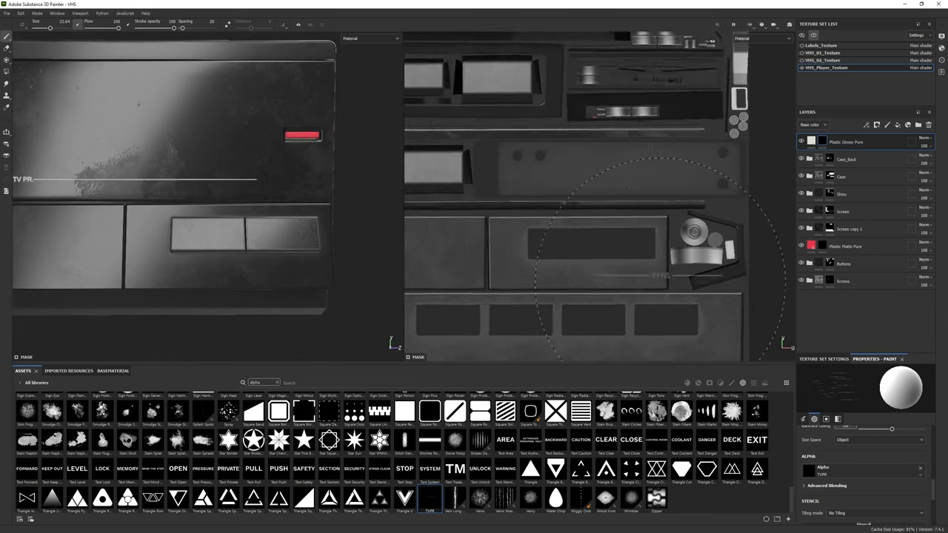
pyautogui.keyDown('alt'); pyautogui.moveTo(222, 223); pyautogui.dragTo(197, 254); pyautogui.keyUp('alt')
pyautogui.scroll(2, 196, 254)
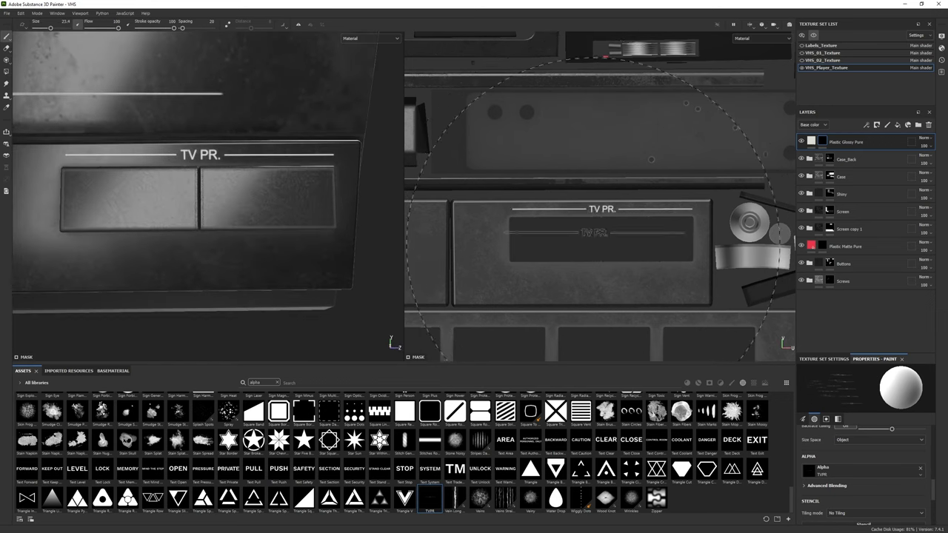
pyautogui.press('f')
pyautogui.keyDown('alt'); pyautogui.moveTo(228, 248); pyautogui.dragTo(185, 245); pyautogui.keyUp('alt')
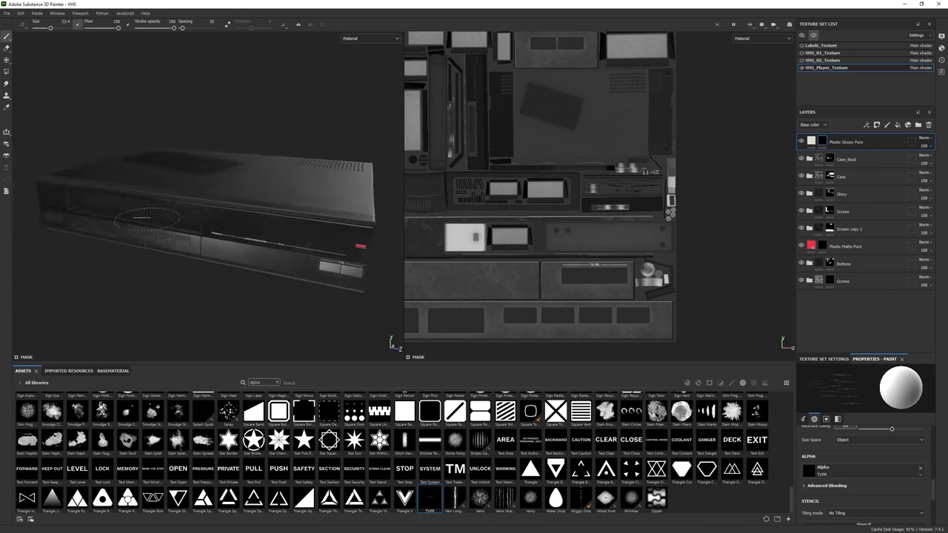
pyautogui.scroll(2, 185, 244)
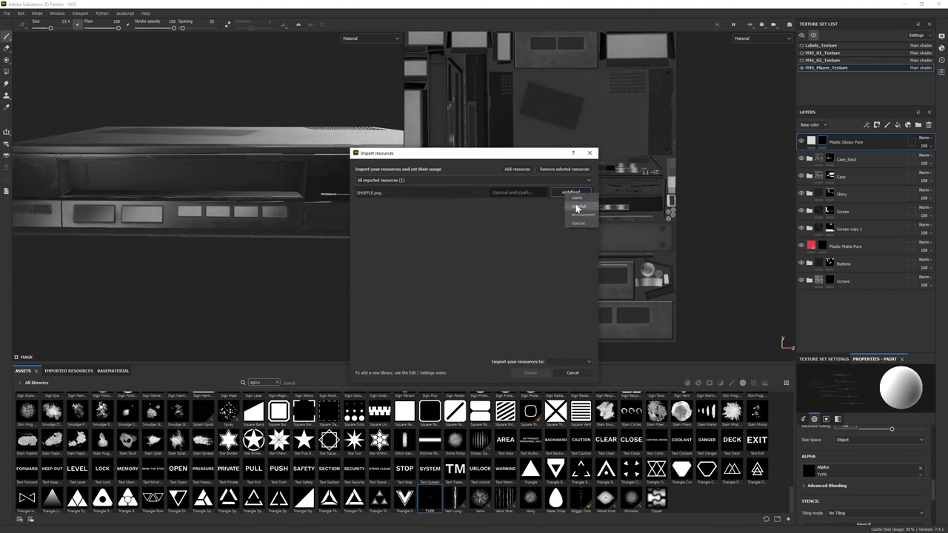
pyautogui.scroll(5, 400, 451)
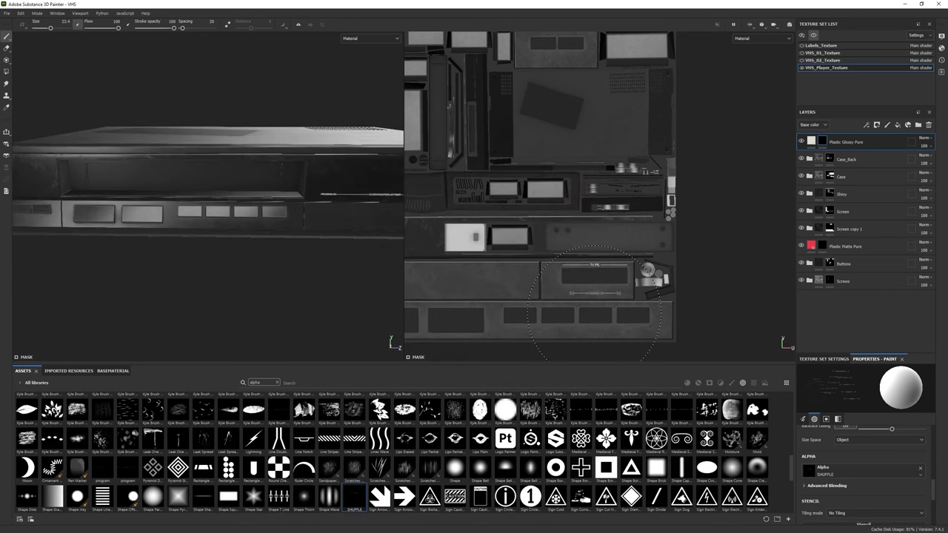
# Step: Line up the 3D and UV views on the lower front panel and set brush size to about 31.7
pyautogui.moveTo(594, 304)
pyautogui.mouseDown(button='middle')
pyautogui.moveTo(537, 271)
pyautogui.moveTo(535, 310)
pyautogui.mouseUp(button='middle')
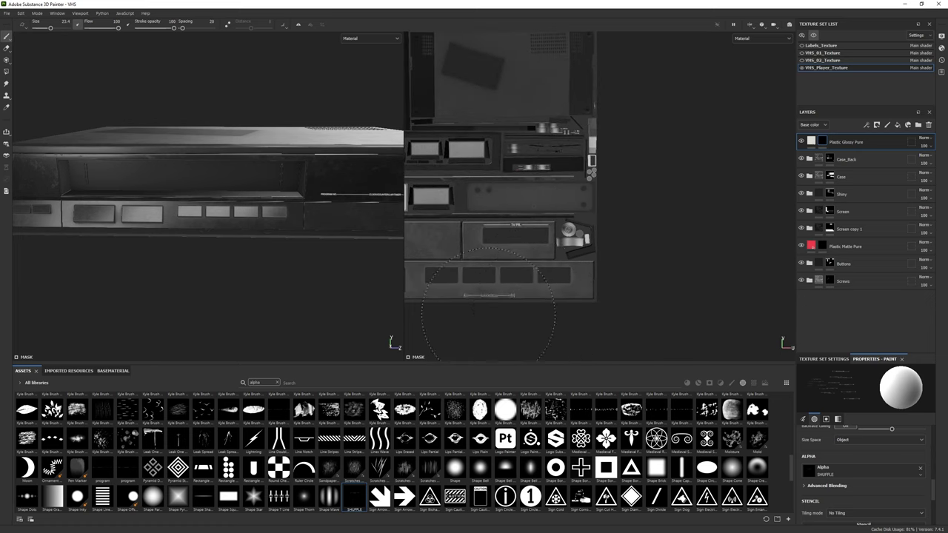
pyautogui.scroll(2, 546, 310)
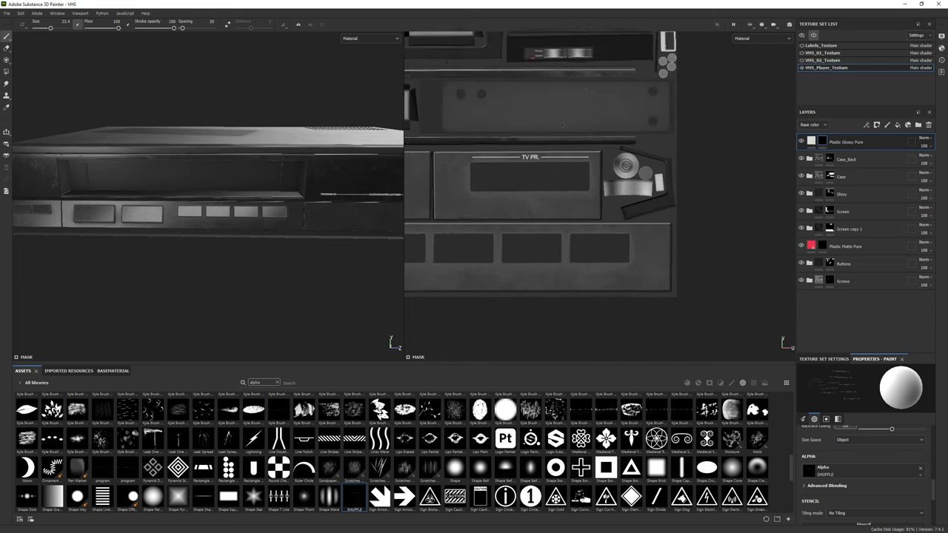
pyautogui.scroll(5, 868, 467)
pyautogui.scroll(3, 868, 467)
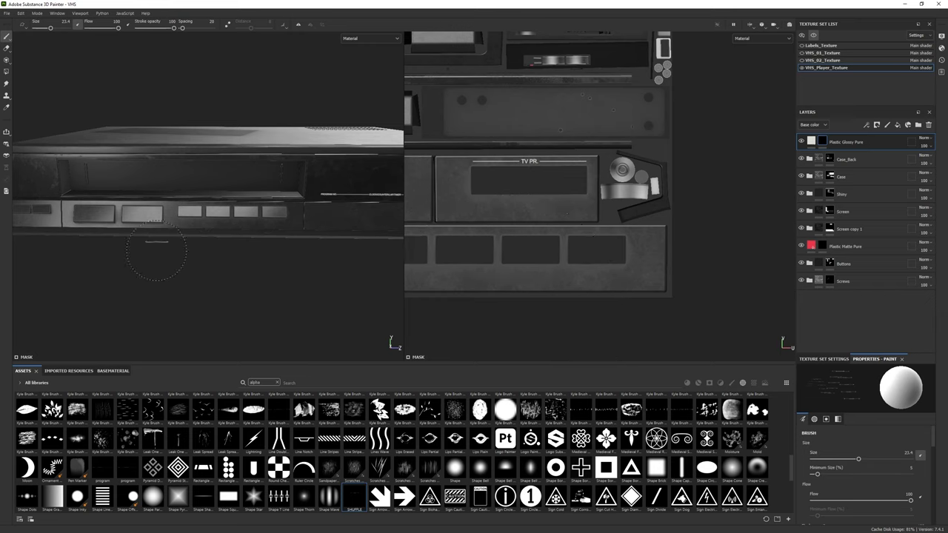
pyautogui.scroll(2, 257, 231)
pyautogui.moveTo(278, 248)
pyautogui.mouseDown(button='middle')
pyautogui.moveTo(111, 245)
pyautogui.moveTo(219, 230)
pyautogui.mouseUp(button='middle')
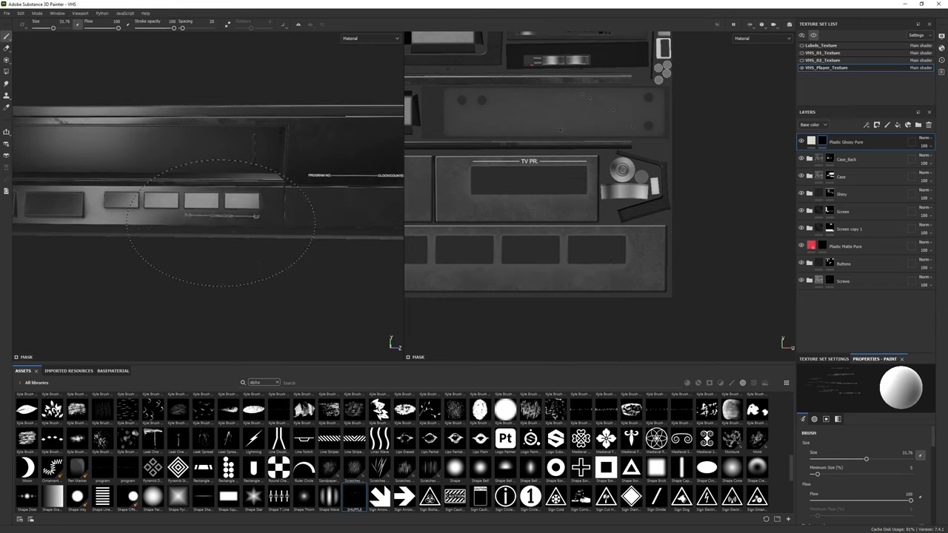
pyautogui.scroll(-3, 629, 237)
pyautogui.scroll(-1, 208, 230)
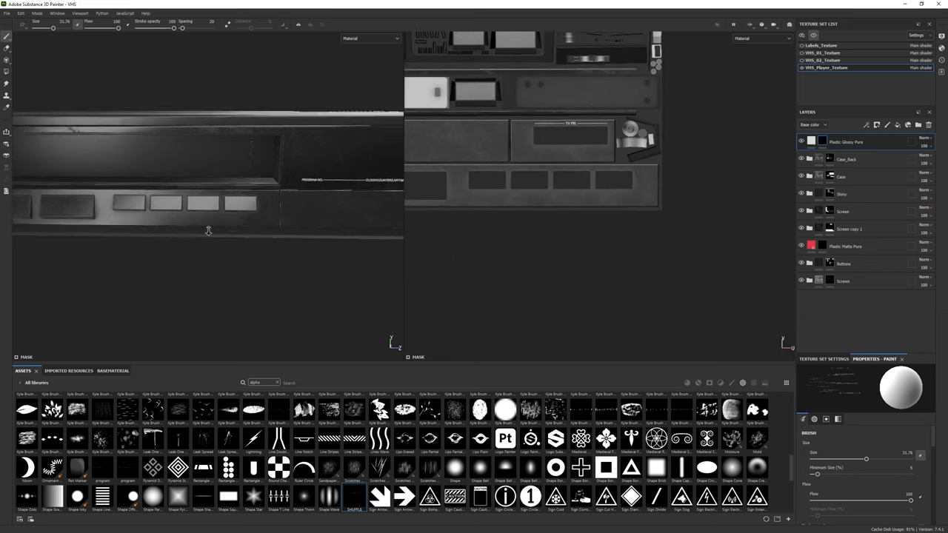
pyautogui.moveTo(209, 230)
pyautogui.keyDown('alt'); pyautogui.mouseDown()
pyautogui.moveTo(223, 226)
pyautogui.moveTo(223, 248)
pyautogui.mouseUp(); pyautogui.keyUp('alt')
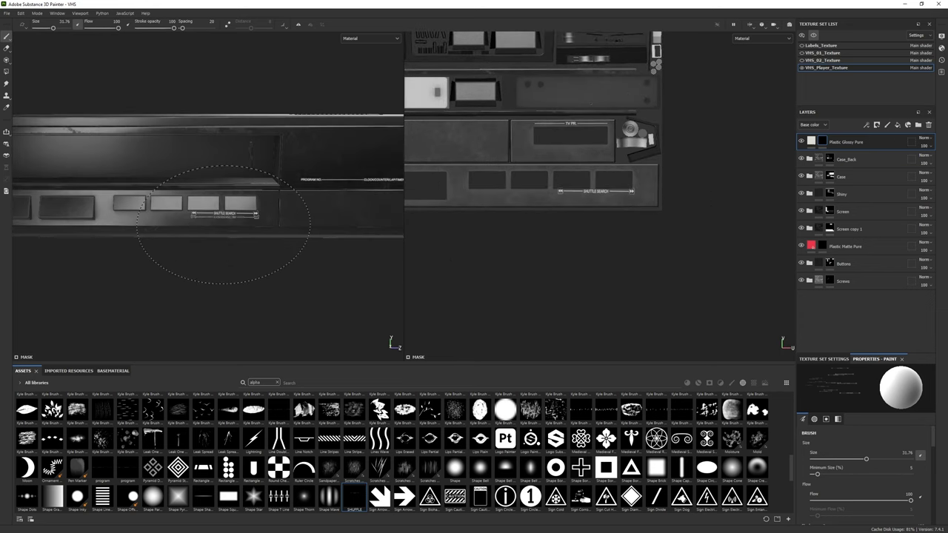
pyautogui.scroll(3, 223, 226)
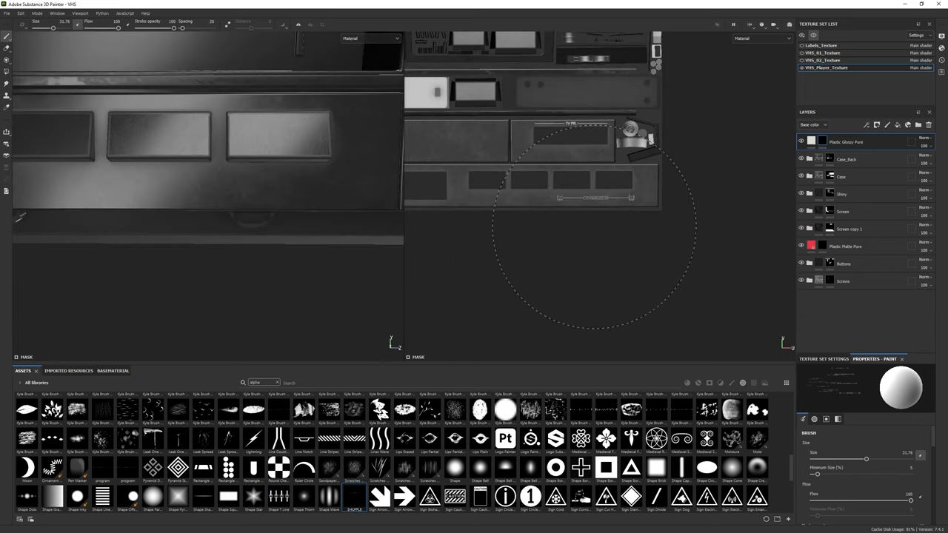
pyautogui.moveTo(594, 226); pyautogui.dragTo(557, 252, button='middle')
pyautogui.scroll(-2, 525, 200)
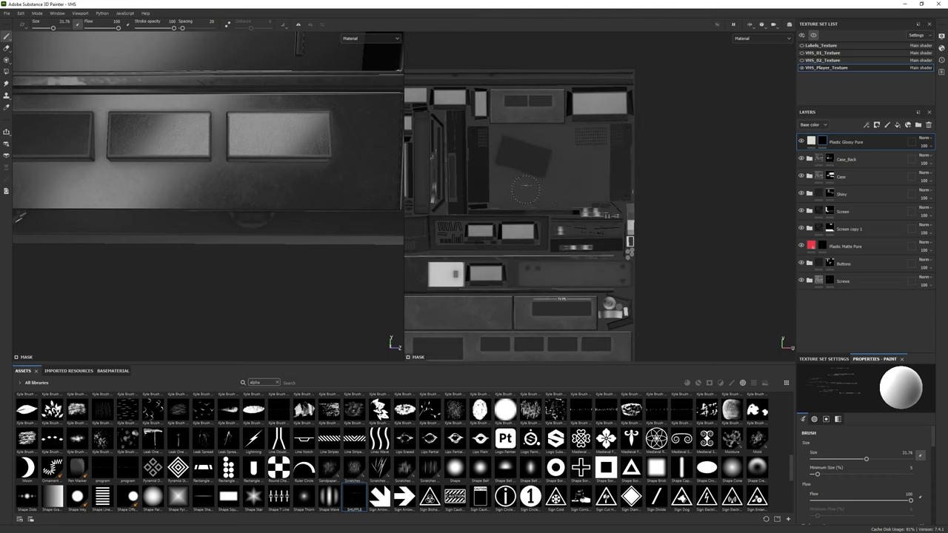
pyautogui.scroll(3, 548, 290)
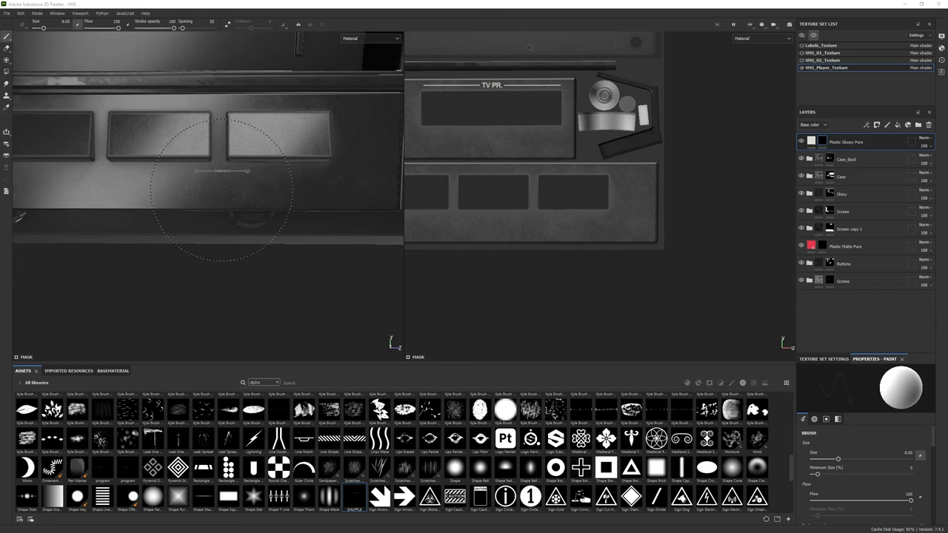
pyautogui.keyDown('ctrl'); pyautogui.moveTo(552, 256); pyautogui.dragTo(574, 255, button='right'); pyautogui.keyUp('ctrl')
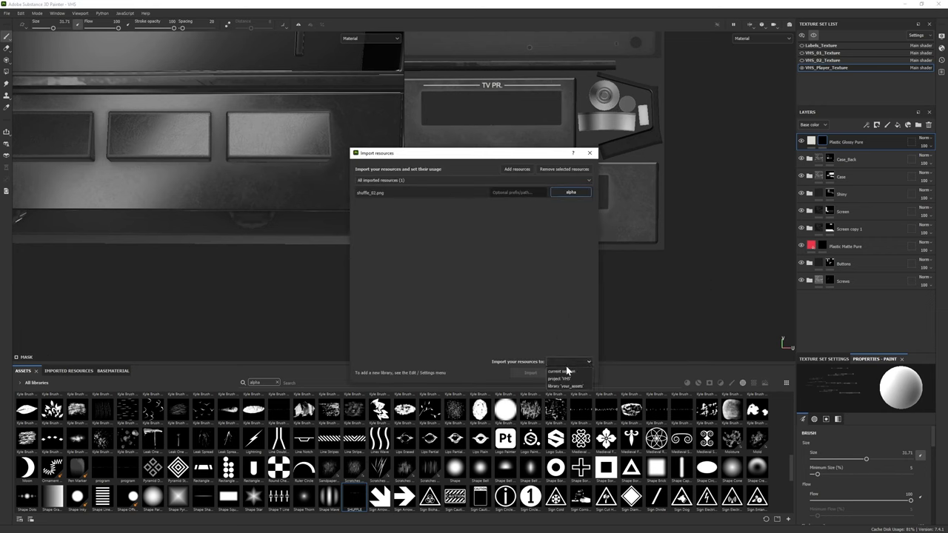
# Step: Import shuffle_02 as an alpha and stamp SHUTTLE SEARCH below the buttons
pyautogui.click(569, 368)
pyautogui.scroll(-5, 880, 474)
pyautogui.scroll(-2, 880, 474)
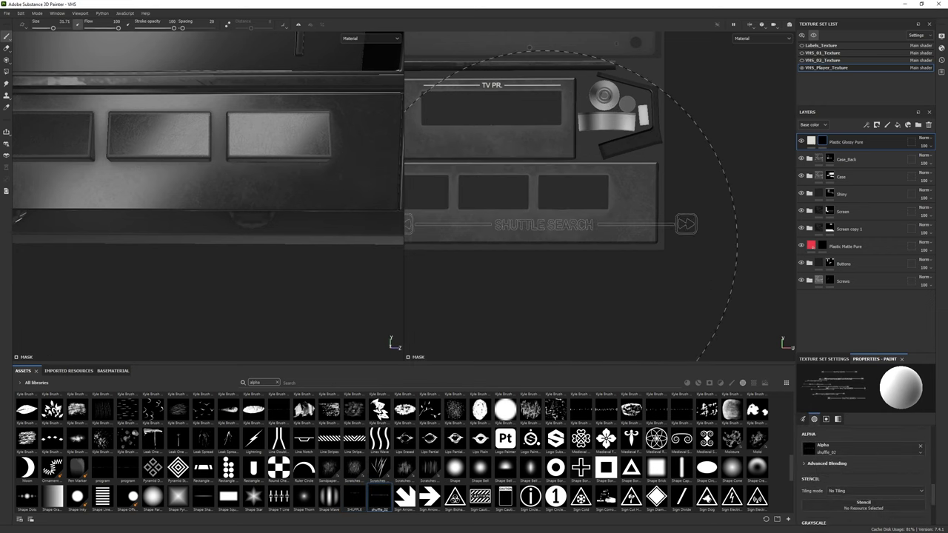
pyautogui.keyDown('ctrl'); pyautogui.moveTo(647, 224); pyautogui.dragTo(534, 234, button='right'); pyautogui.keyUp('ctrl')
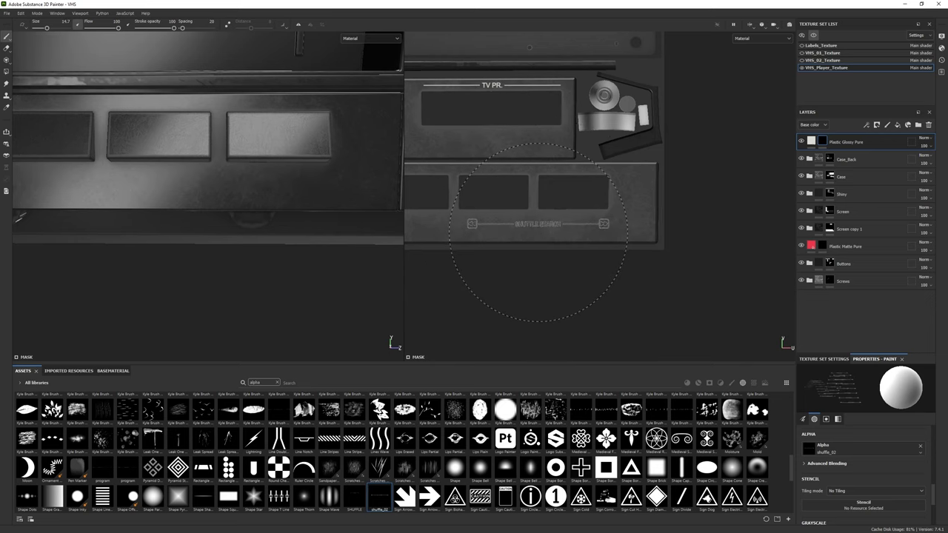
pyautogui.keyDown('alt'); pyautogui.moveTo(141, 241); pyautogui.dragTo(138, 225, button='right'); pyautogui.keyUp('alt')
pyautogui.keyDown('alt'); pyautogui.moveTo(138, 224); pyautogui.dragTo(209, 226); pyautogui.keyUp('alt')
pyautogui.keyDown('alt'); pyautogui.moveTo(208, 226); pyautogui.dragTo(220, 206, button='right'); pyautogui.keyUp('alt')
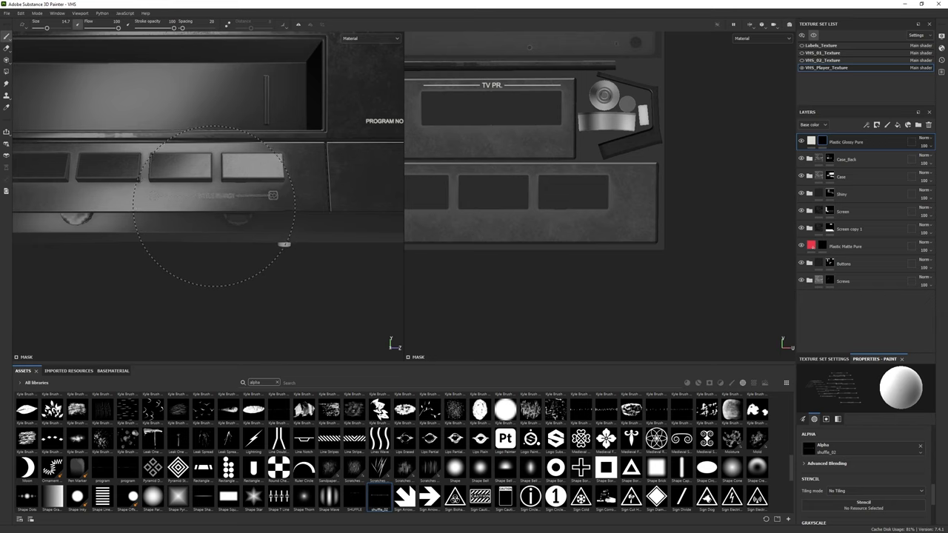
pyautogui.keyDown('alt'); pyautogui.moveTo(248, 247); pyautogui.dragTo(265, 258); pyautogui.keyUp('alt')
pyautogui.click(250, 241)
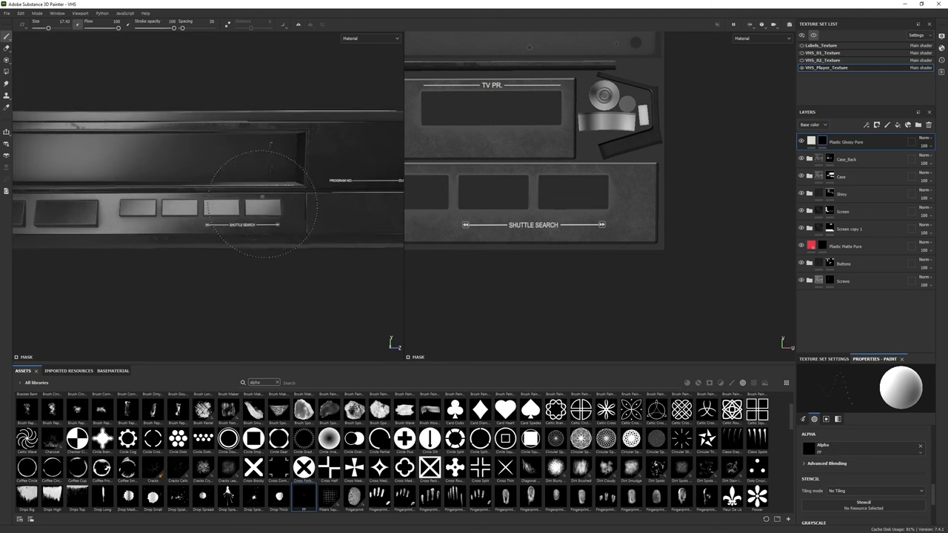
# Step: Set the brush to about 29 and import the PAUSE/STILL label alpha for its button
pyautogui.keyDown('alt'); pyautogui.moveTo(264, 204); pyautogui.dragTo(255, 208); pyautogui.keyUp('alt')
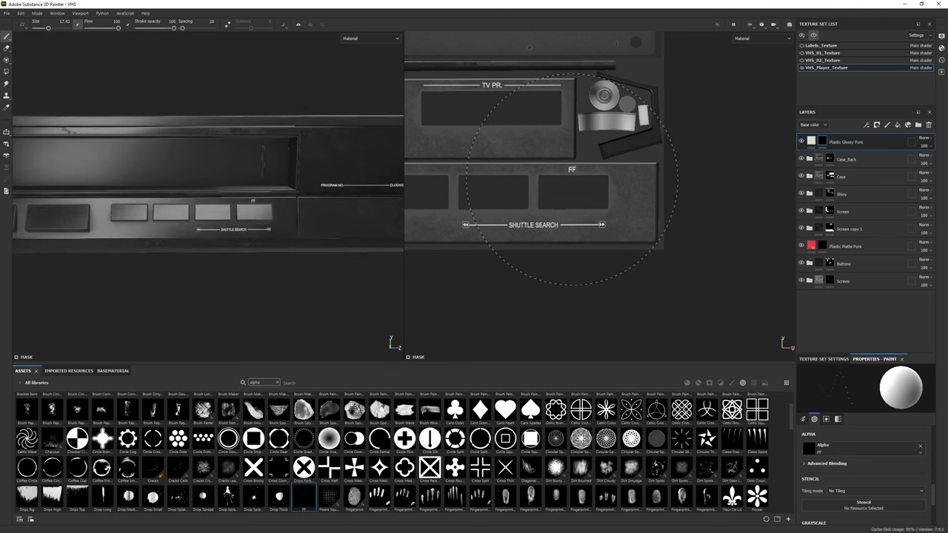
pyautogui.keyDown('ctrl'); pyautogui.moveTo(571, 178); pyautogui.dragTo(585, 178, button='right'); pyautogui.keyUp('ctrl')
pyautogui.keyDown('alt'); pyautogui.moveTo(296, 253); pyautogui.dragTo(310, 262); pyautogui.keyUp('alt')
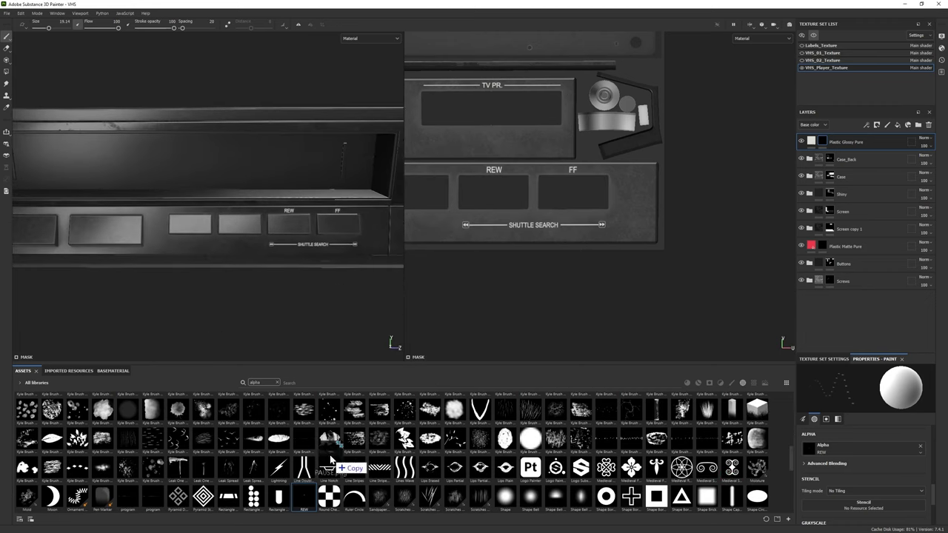
pyautogui.click(561, 374)
pyautogui.moveTo(405, 183); pyautogui.dragTo(489, 185, button='middle')
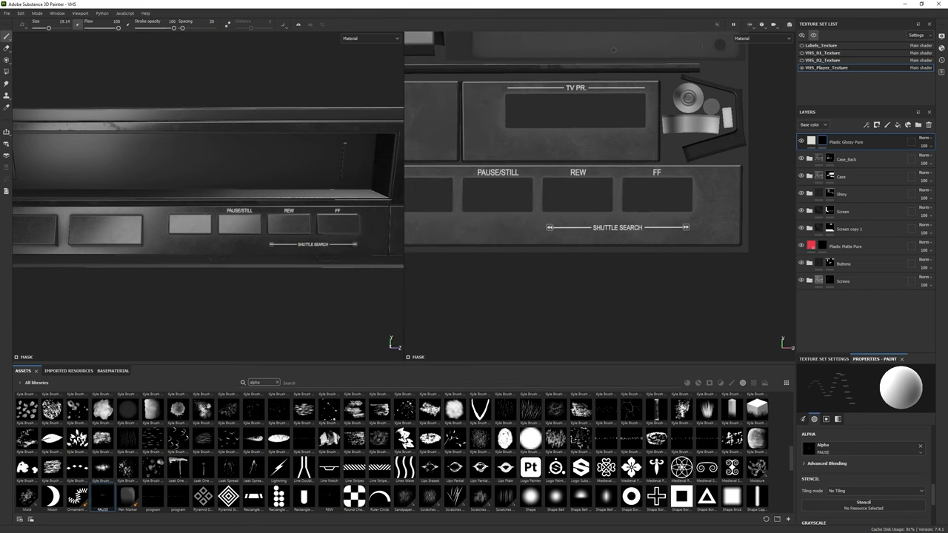
# Step: Import the REC and PLAY label alphas and place them on their buttons
pyautogui.moveTo(208, 429); pyautogui.dragTo(210, 431)
pyautogui.click(561, 375)
pyautogui.moveTo(435, 183); pyautogui.dragTo(516, 176, button='middle')
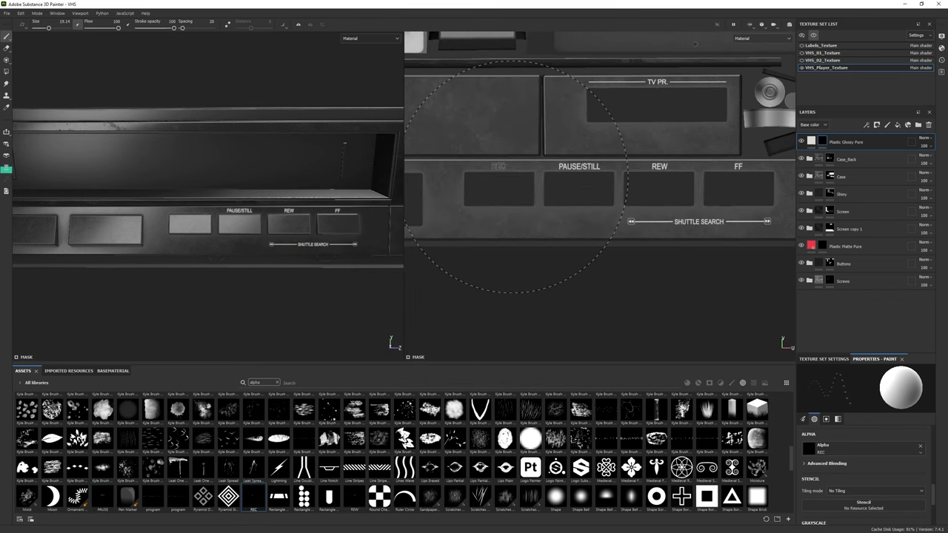
pyautogui.keyDown('alt'); pyautogui.moveTo(191, 276); pyautogui.dragTo(244, 272); pyautogui.keyUp('alt')
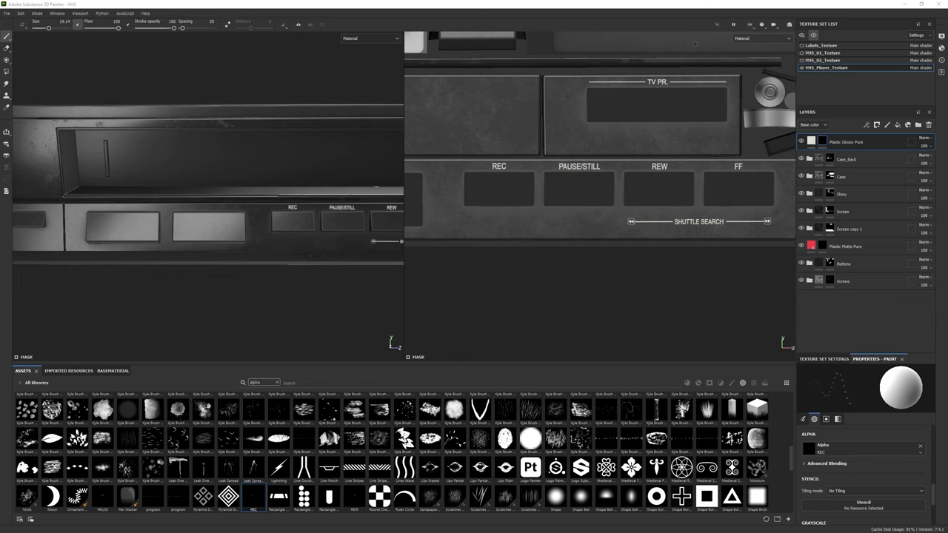
pyautogui.click(561, 375)
pyautogui.moveTo(407, 178); pyautogui.dragTo(548, 182, button='middle')
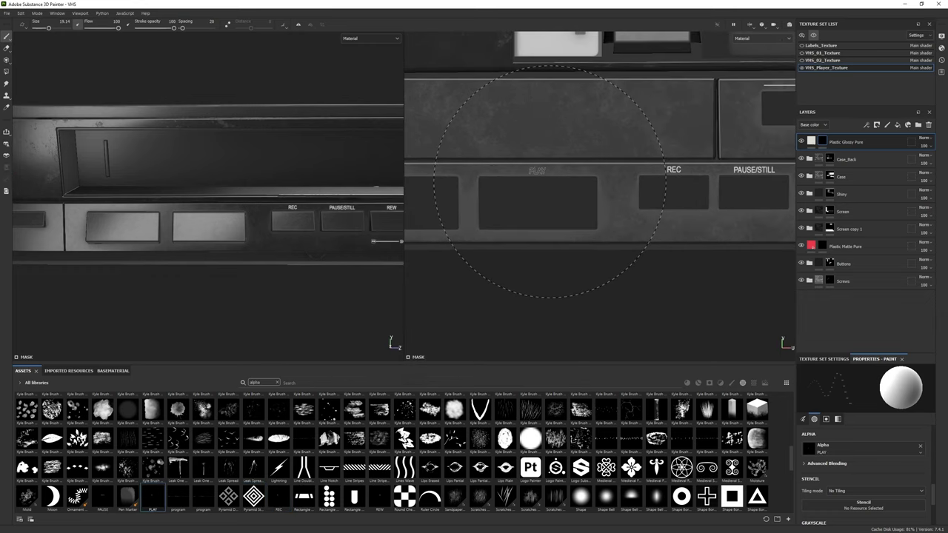
# Step: Import the STOP label alpha for the STOP button and bring in the EJECT image
pyautogui.moveTo(554, 187); pyautogui.dragTo(474, 444)
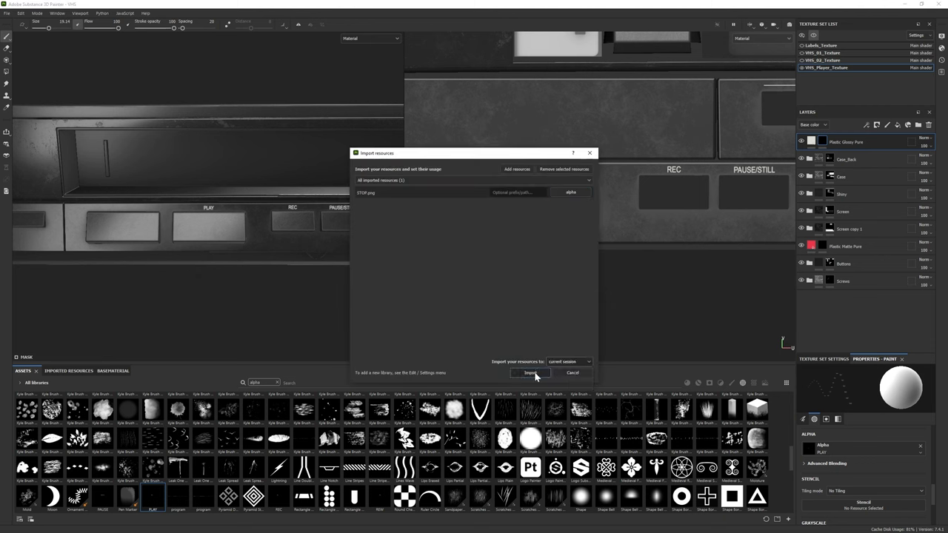
pyautogui.click(561, 375)
pyautogui.moveTo(403, 254); pyautogui.dragTo(537, 256, button='middle')
pyautogui.keyDown('alt'); pyautogui.moveTo(318, 267); pyautogui.dragTo(249, 268); pyautogui.keyUp('alt')
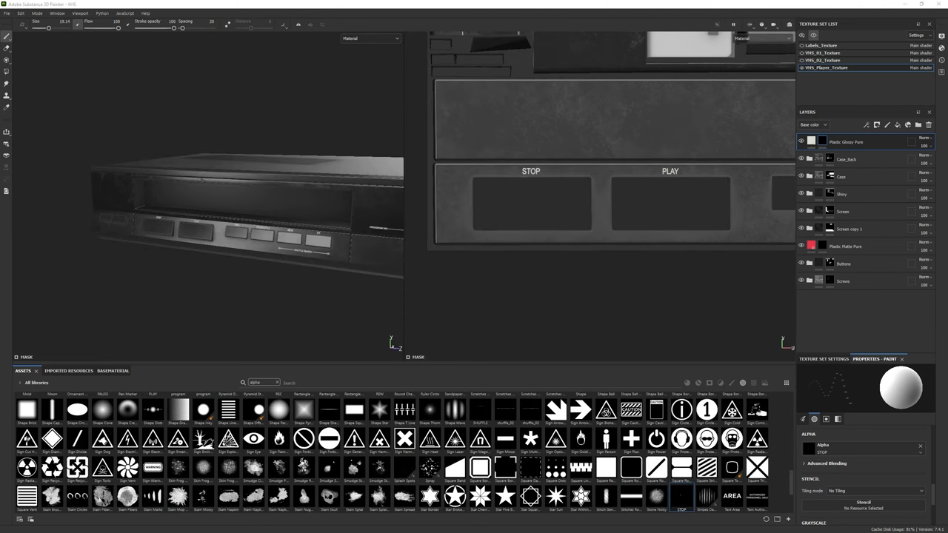
pyautogui.moveTo(554, 187); pyautogui.dragTo(474, 444)
# Step: Import the EJECT and OPERATE label alphas and stamp them above the two side buttons
pyautogui.click(561, 375)
pyautogui.scroll(-5, 518, 222)
pyautogui.scroll(8, 578, 198)
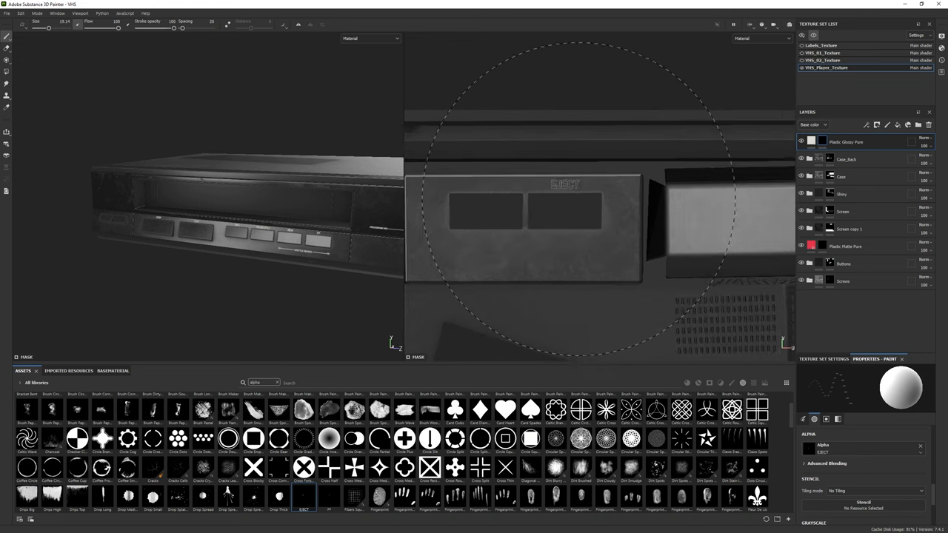
pyautogui.click(579, 198)
pyautogui.keyDown('alt'); pyautogui.moveTo(245, 222); pyautogui.dragTo(207, 222); pyautogui.keyUp('alt')
pyautogui.moveTo(554, 186); pyautogui.dragTo(474, 445)
pyautogui.click(561, 370)
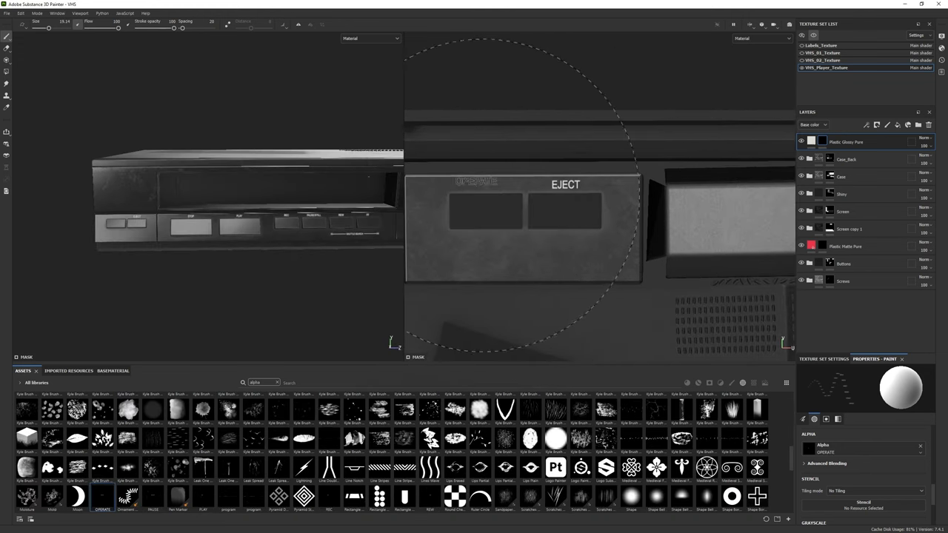
pyautogui.click(500, 198)
# Step: Import the eject symbol and stamp a white eject triangle on the EJECT button with a smaller brush
pyautogui.keyDown('alt'); pyautogui.moveTo(196, 289); pyautogui.dragTo(296, 267); pyautogui.keyUp('alt')
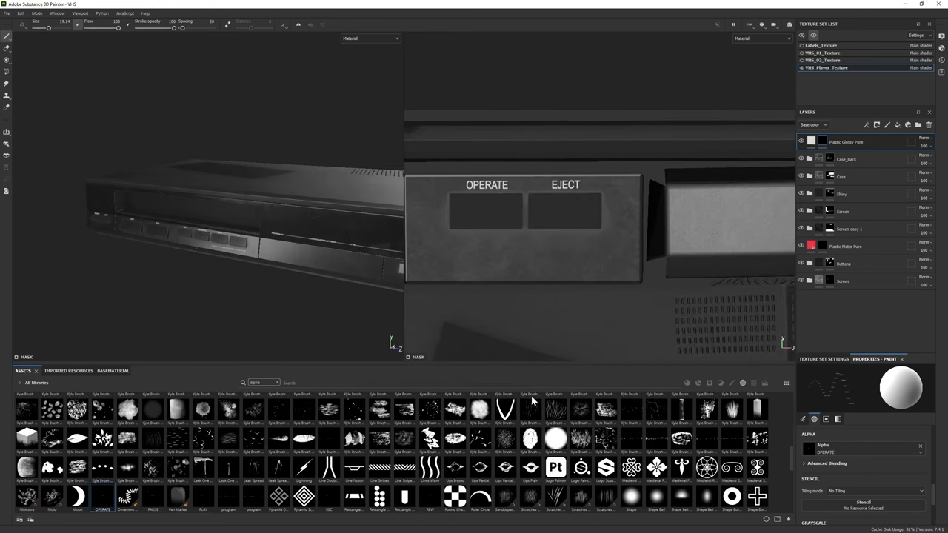
pyautogui.click(277, 382)
pyautogui.scroll(-10, 789, 474)
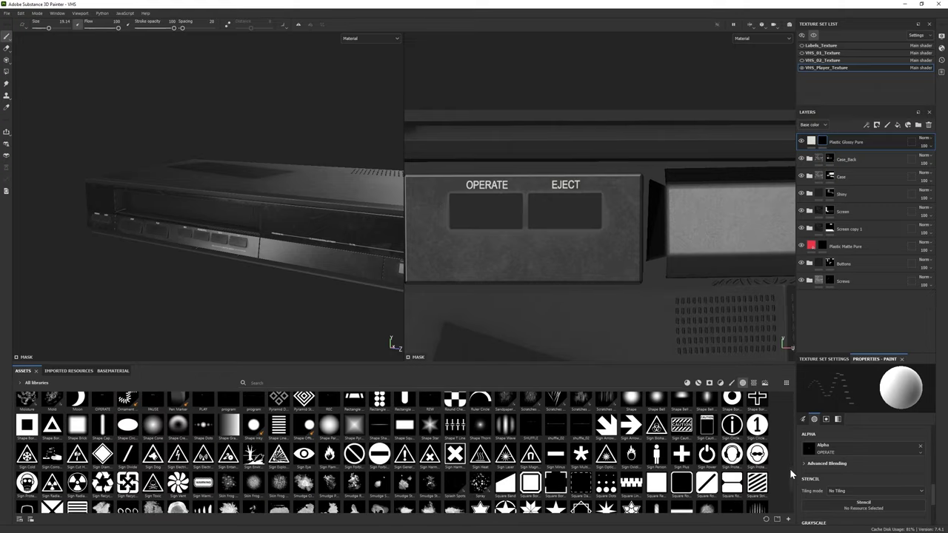
pyautogui.scroll(3, 787, 444)
pyautogui.scroll(-8, 783, 444)
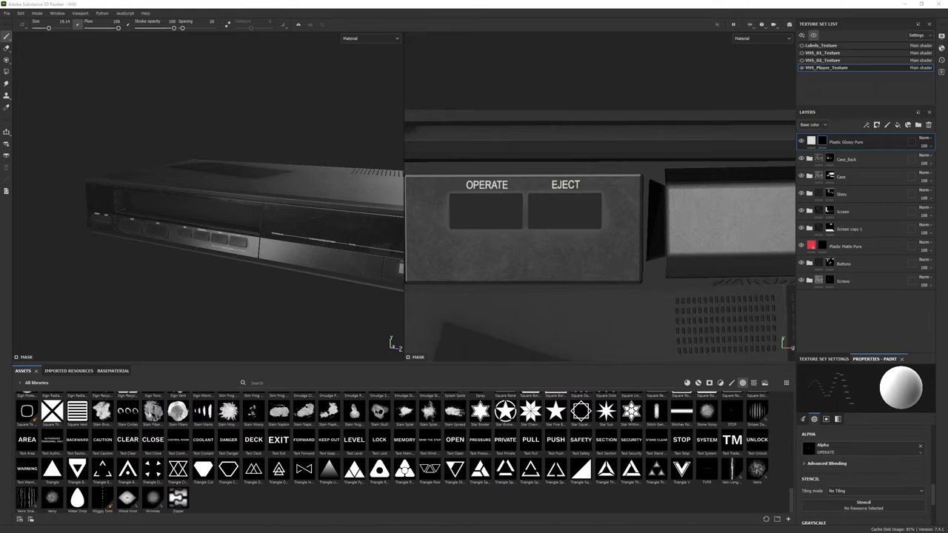
pyautogui.moveTo(947, 222); pyautogui.dragTo(564, 197)
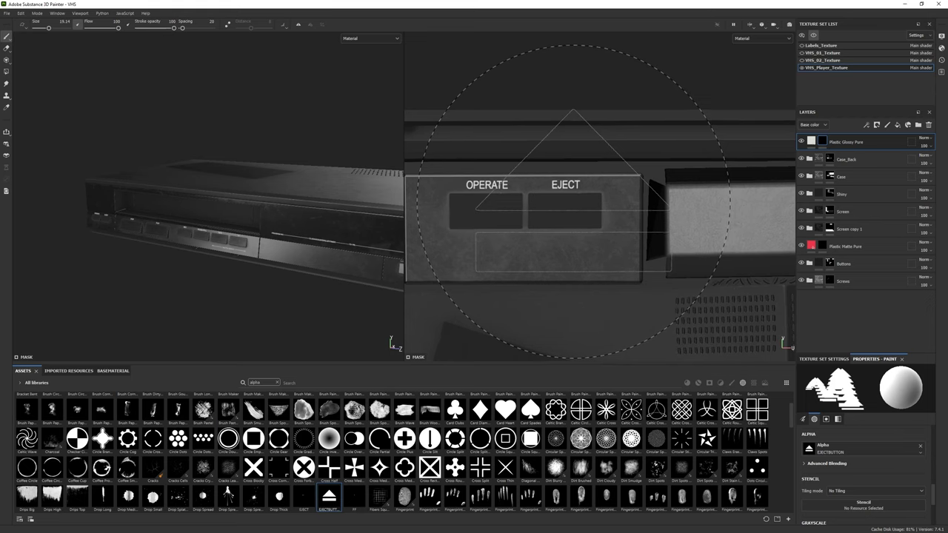
pyautogui.keyDown('ctrl'); pyautogui.moveTo(497, 206); pyautogui.dragTo(565, 196, button='right'); pyautogui.keyUp('ctrl')
pyautogui.click(563, 210)
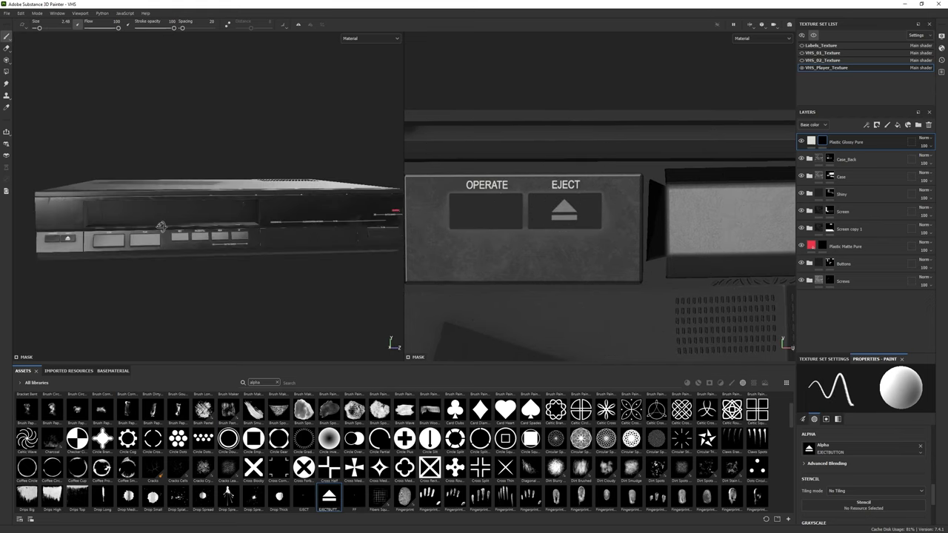
# Step: Undo and redo the eject triangle, view the whole player, and pick the Stitches Roller alpha
pyautogui.hotkey('ctrl', 'z')
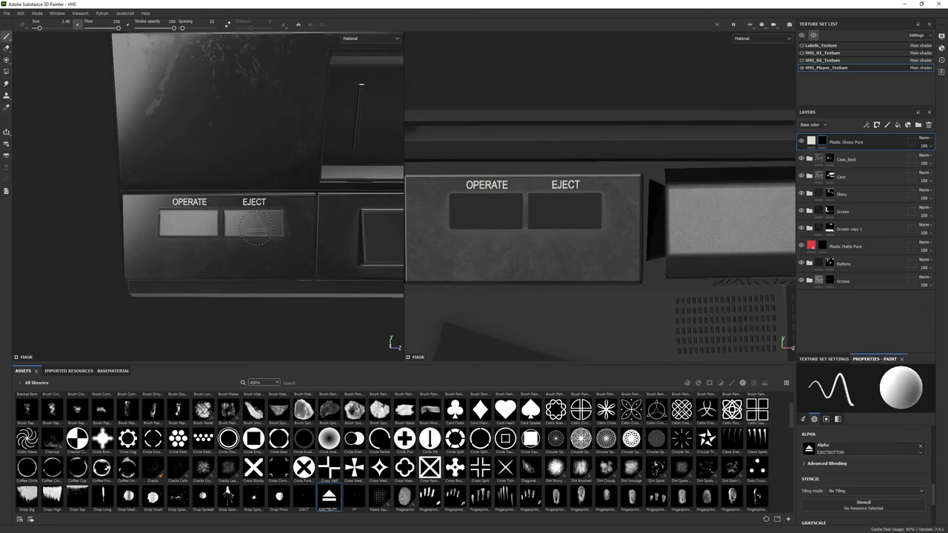
pyautogui.hotkey('ctrl', 'y')
pyautogui.scroll(-5, 253, 222)
pyautogui.keyDown('alt'); pyautogui.moveTo(96, 186); pyautogui.dragTo(114, 298); pyautogui.keyUp('alt')
pyautogui.scroll(3, 151, 252)
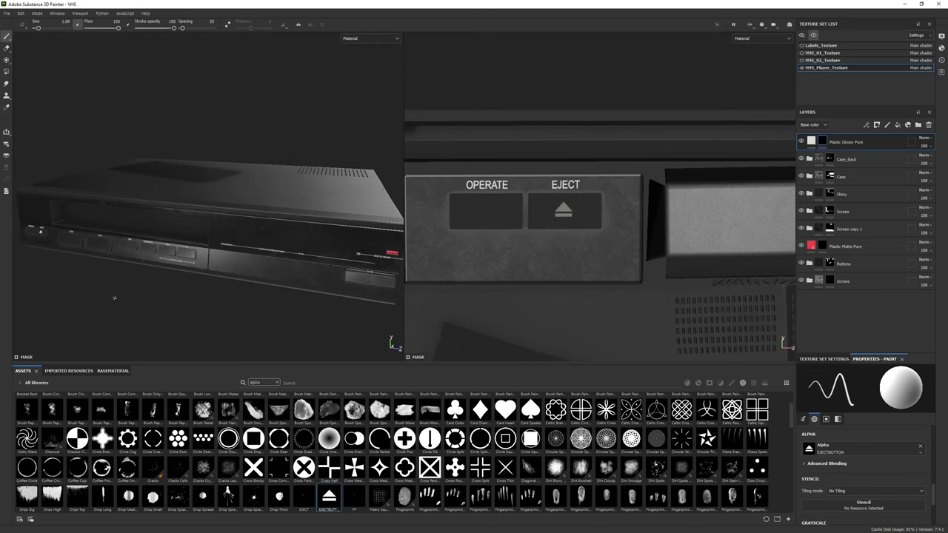
pyautogui.scroll(-15, 405, 453)
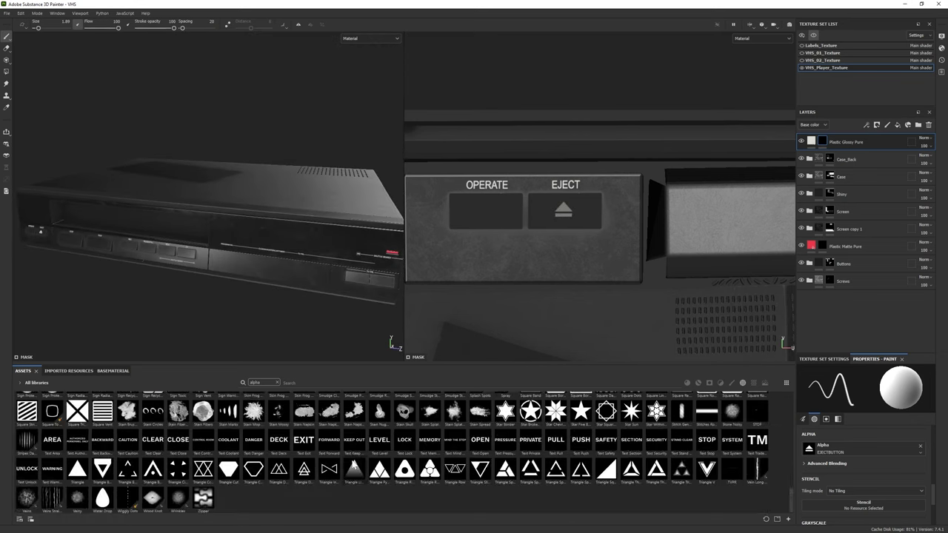
pyautogui.scroll(20, 404, 453)
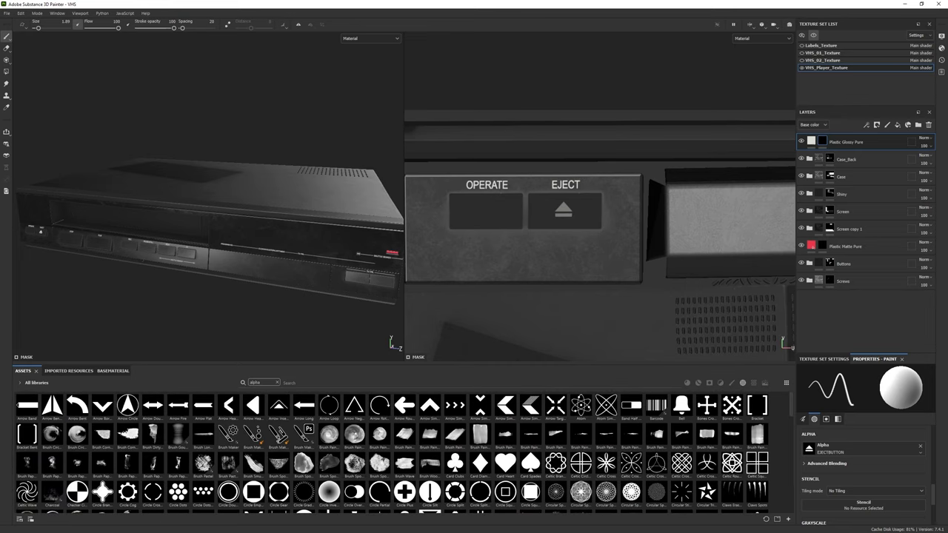
pyautogui.scroll(-15, 404, 453)
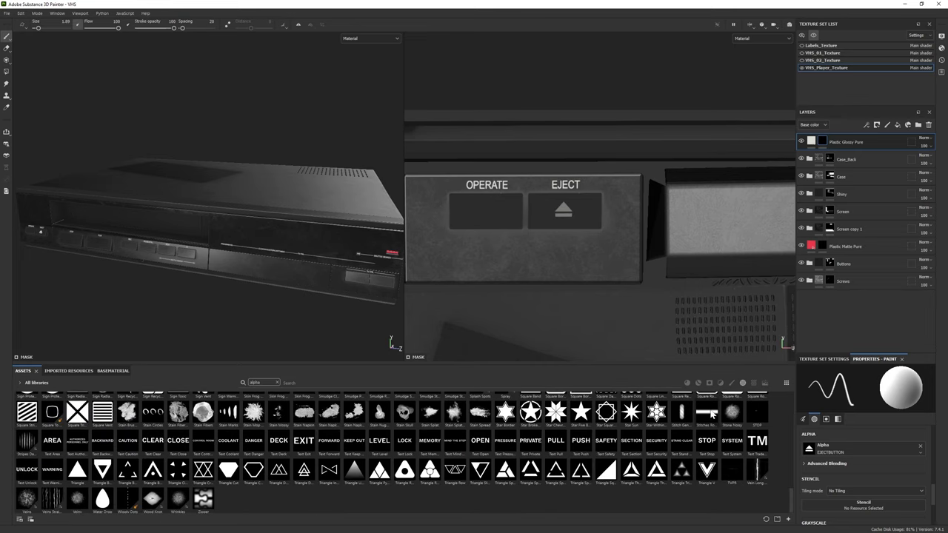
pyautogui.click(707, 412)
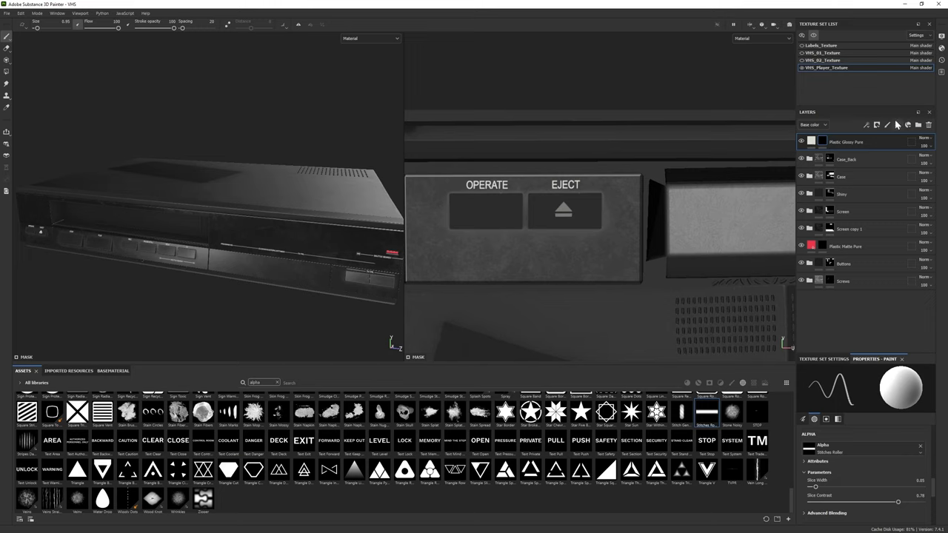
# Step: Duplicate the Plastic Glossy Pure layer and set up the copy for brush painting
pyautogui.click(838, 419)
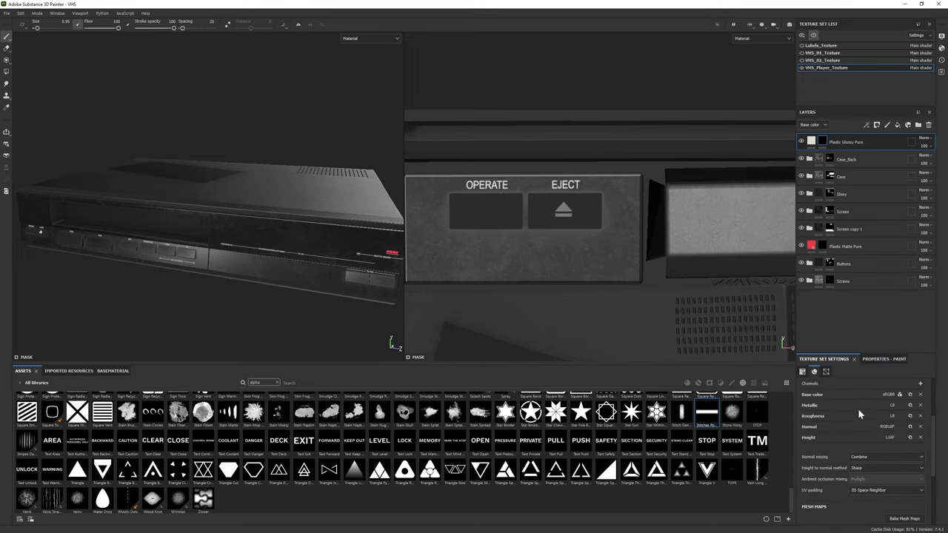
pyautogui.hotkey('ctrl', 'z')
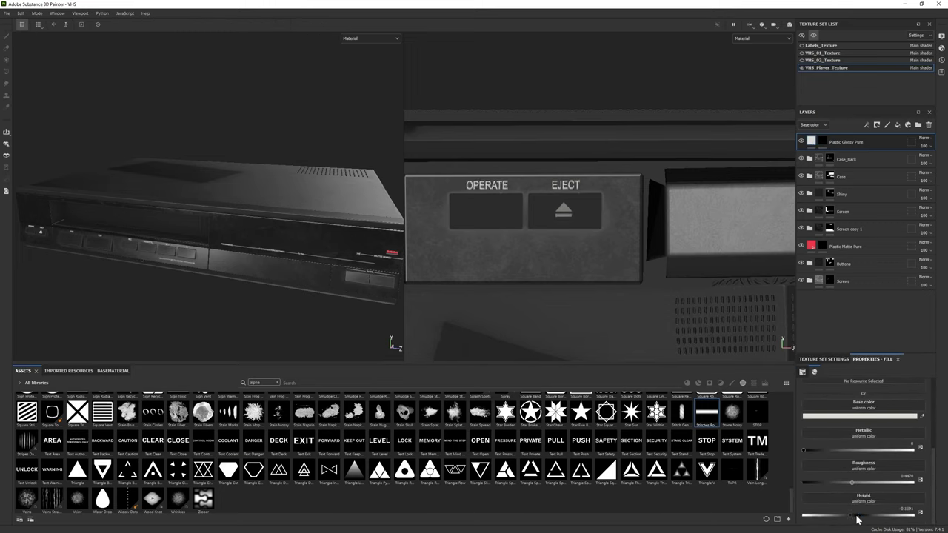
pyautogui.scroll(2, 919, 412)
pyautogui.moveTo(850, 137); pyautogui.dragTo(851, 142)
pyautogui.scroll(-1, 870, 516)
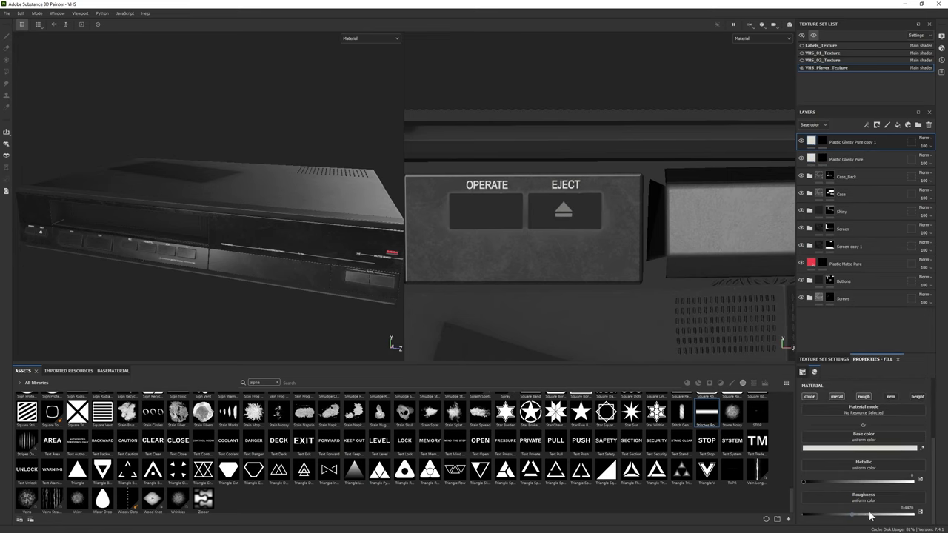
pyautogui.click(822, 142)
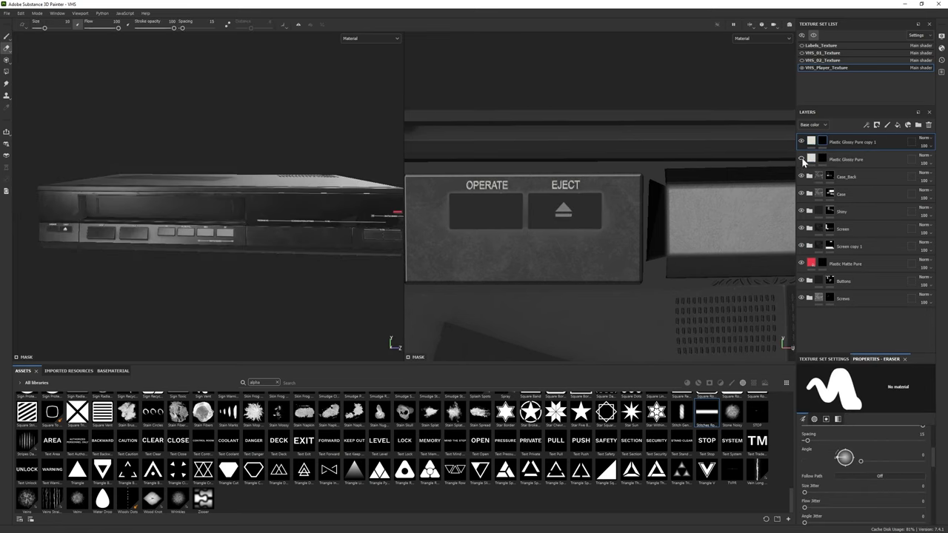
pyautogui.keyDown('alt'); pyautogui.moveTo(253, 234); pyautogui.dragTo(318, 239); pyautogui.keyUp('alt')
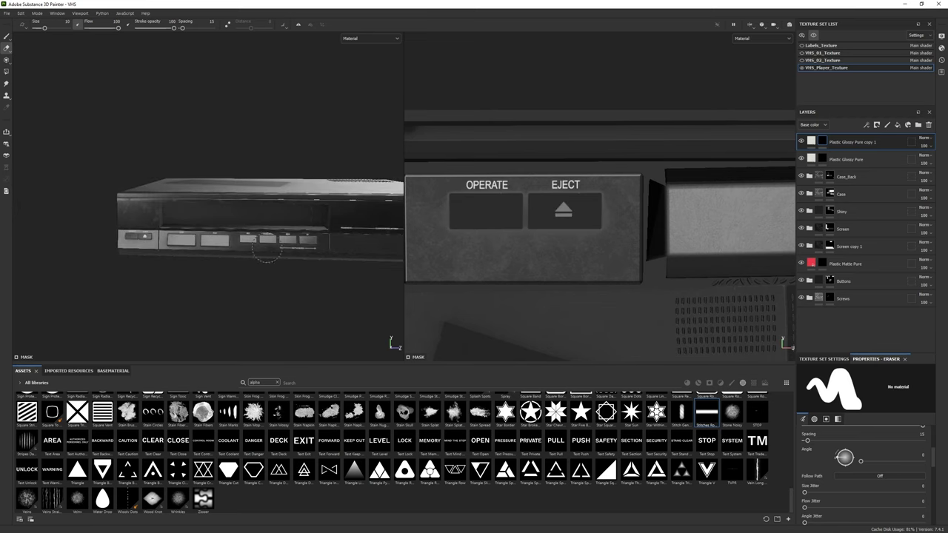
pyautogui.scroll(-3, 863, 482)
pyautogui.click(811, 141)
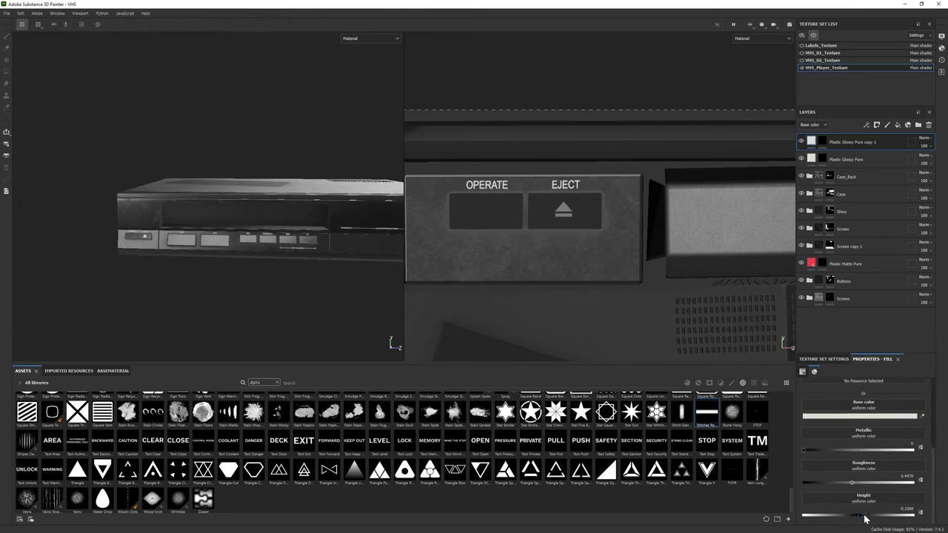
pyautogui.press('1')
# Step: Stamp white dashes on the REC, REW and FF buttons, then zoom out and enlarge the brush
pyautogui.scroll(5, 207, 223)
pyautogui.scroll(-2, 589, 186)
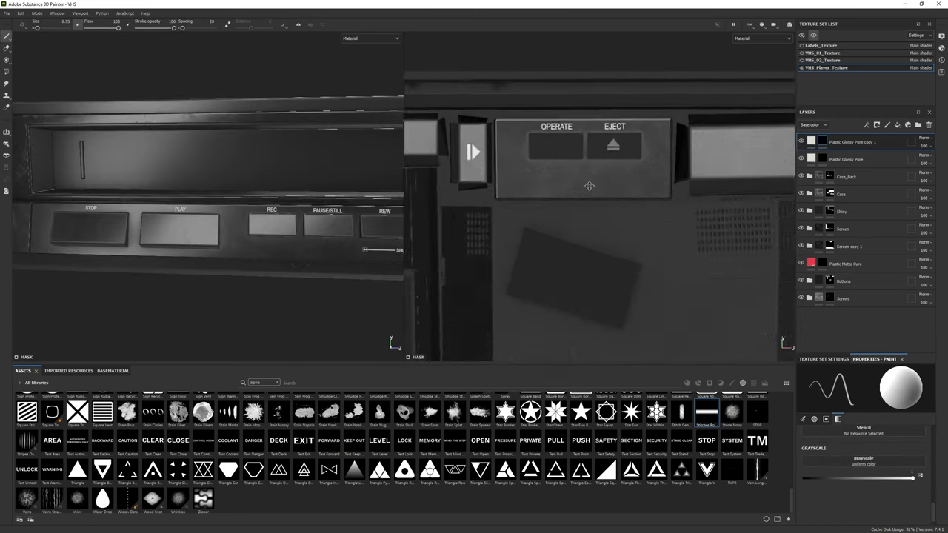
pyautogui.scroll(-4, 589, 185)
pyautogui.scroll(3, 163, 229)
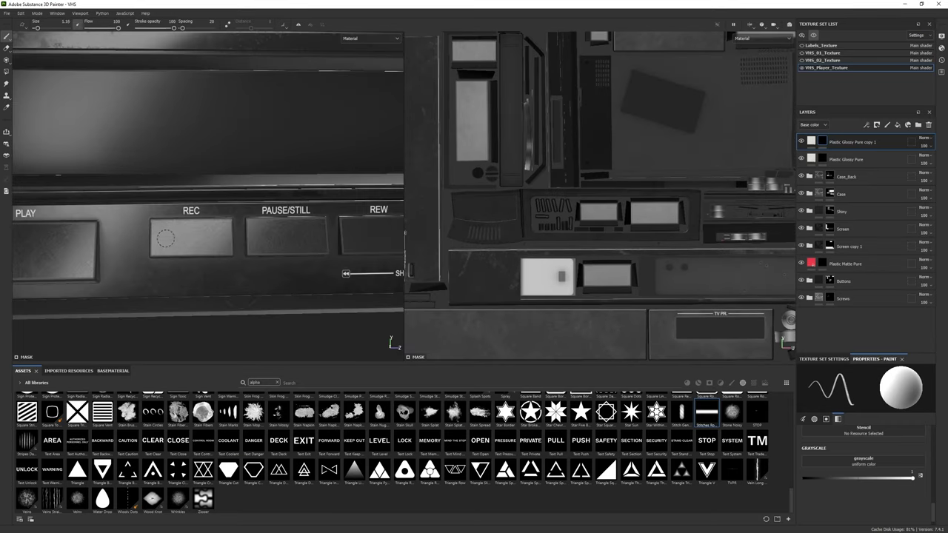
pyautogui.click(165, 238)
pyautogui.scroll(-2, 164, 238)
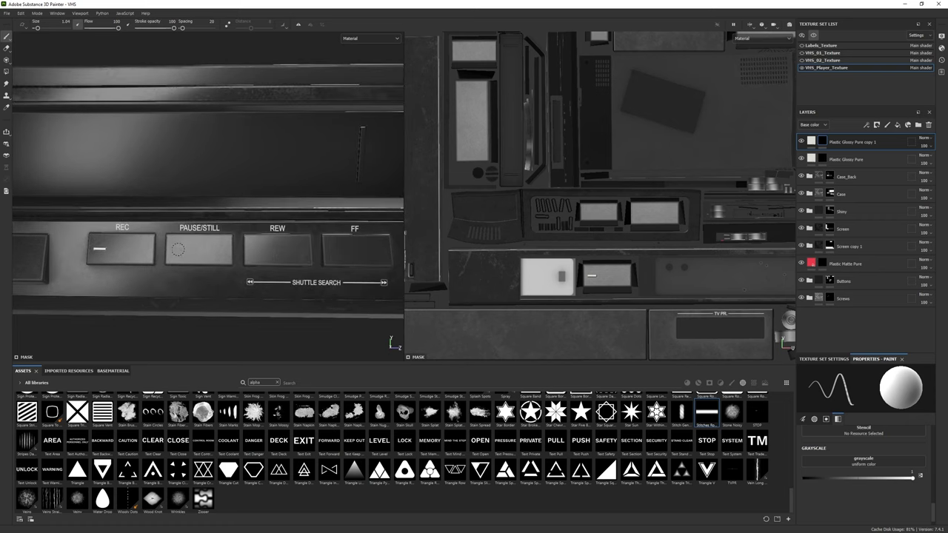
pyautogui.moveTo(306, 255)
pyautogui.mouseDown(button='middle')
pyautogui.moveTo(214, 255)
pyautogui.moveTo(133, 274)
pyautogui.mouseUp(button='middle')
pyautogui.scroll(5, 207, 266)
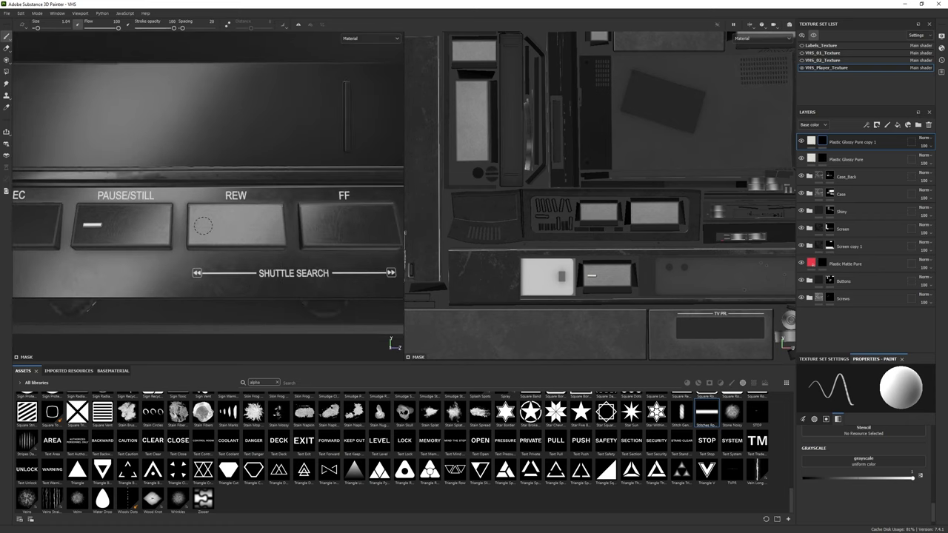
pyautogui.click(203, 226)
pyautogui.moveTo(203, 226); pyautogui.dragTo(104, 221, button='middle')
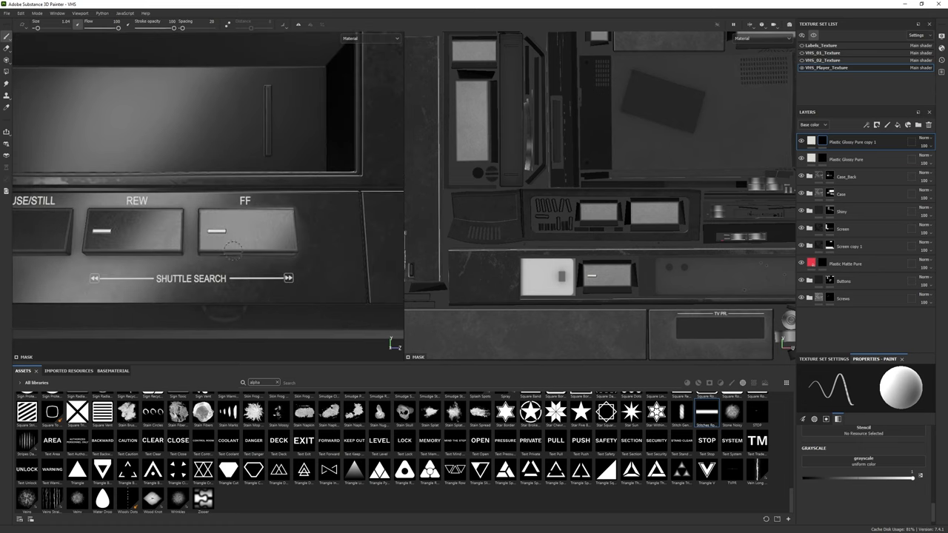
pyautogui.scroll(-6, 233, 247)
pyautogui.keyDown('alt'); pyautogui.moveTo(233, 248); pyautogui.dragTo(531, 465); pyautogui.keyUp('alt')
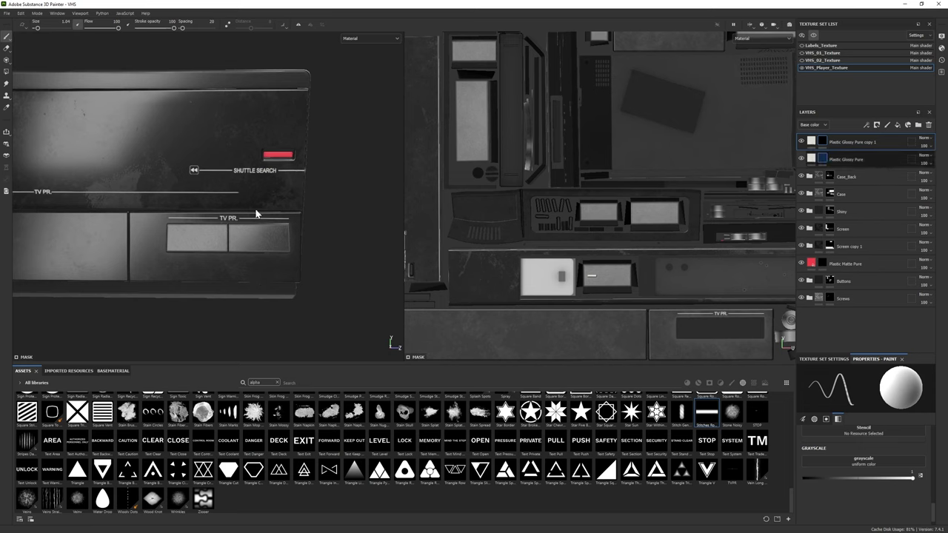
pyautogui.hotkey('ctrl', 'z')
pyautogui.hotkey('ctrl', 'z')
pyautogui.hotkey('ctrl', 'z')
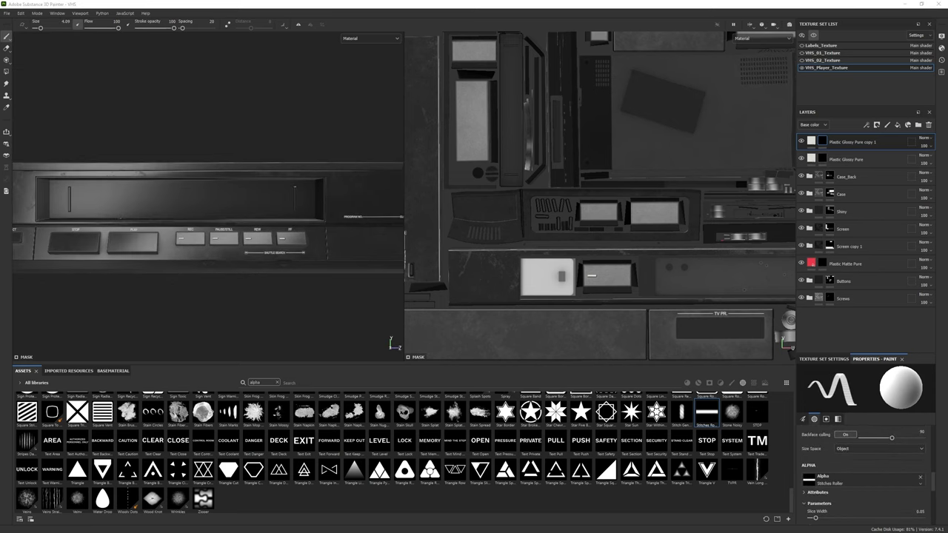
# Step: Import vhs_LOGO as a brush alpha and stamp it on the cassette door
pyautogui.click(531, 373)
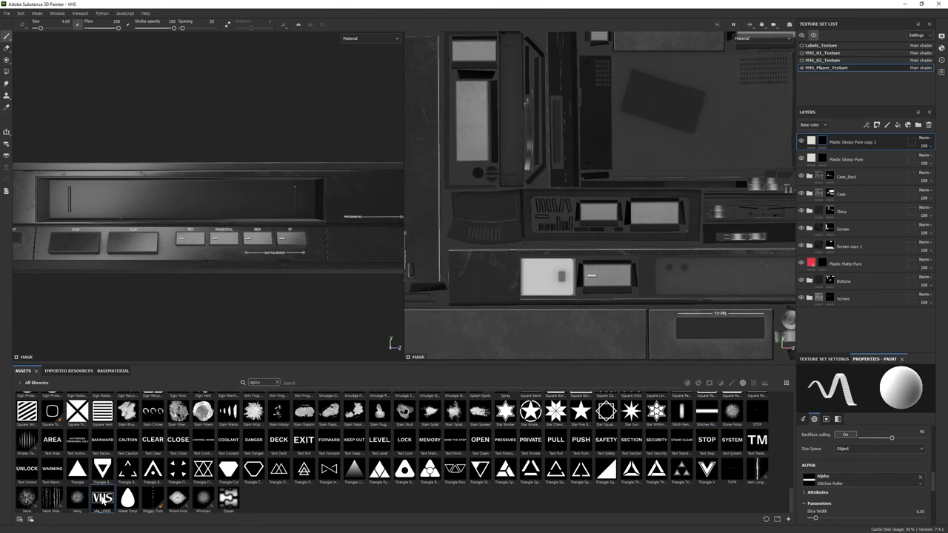
pyautogui.keyDown('alt'); pyautogui.moveTo(215, 196); pyautogui.dragTo(356, 222); pyautogui.keyUp('alt')
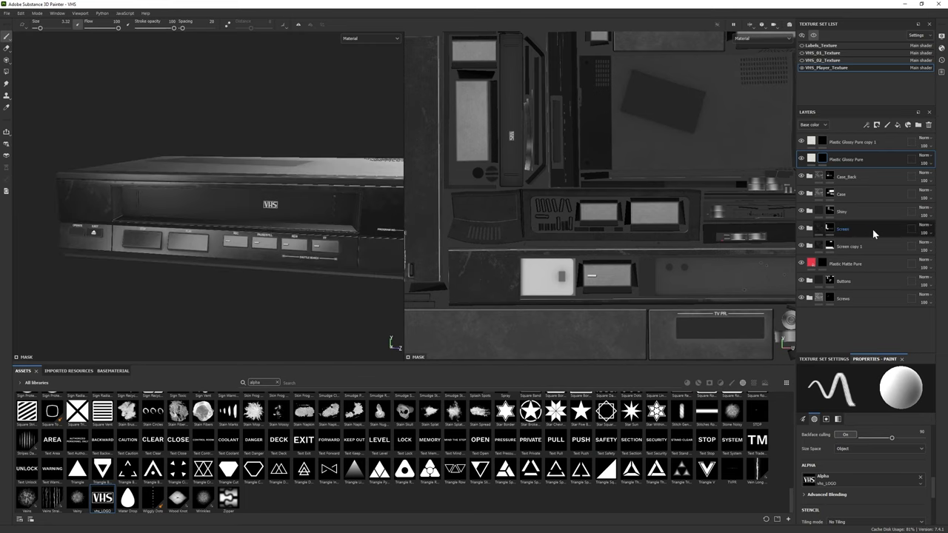
pyautogui.press('f')
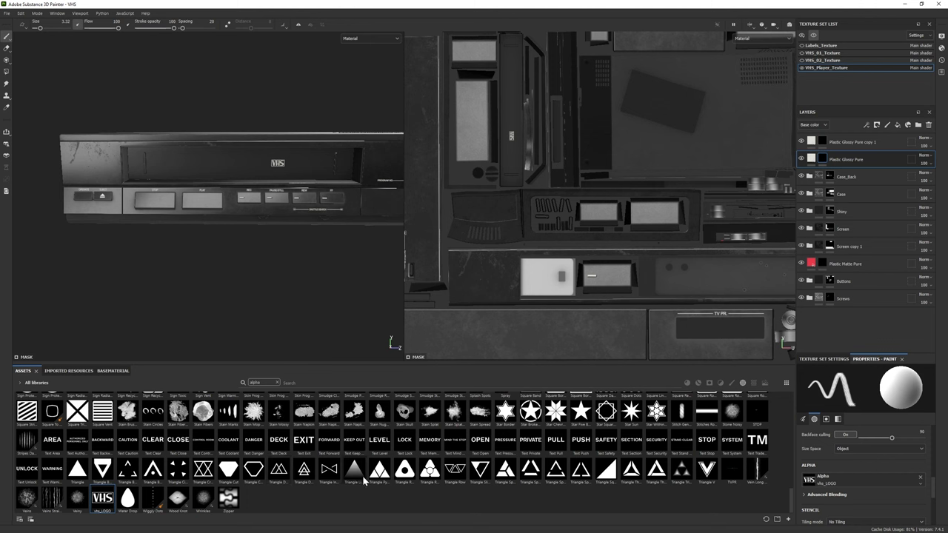
# Step: Choose the Square Rectangle alpha and add a new empty Layer 1 on top
pyautogui.scroll(10, 415, 487)
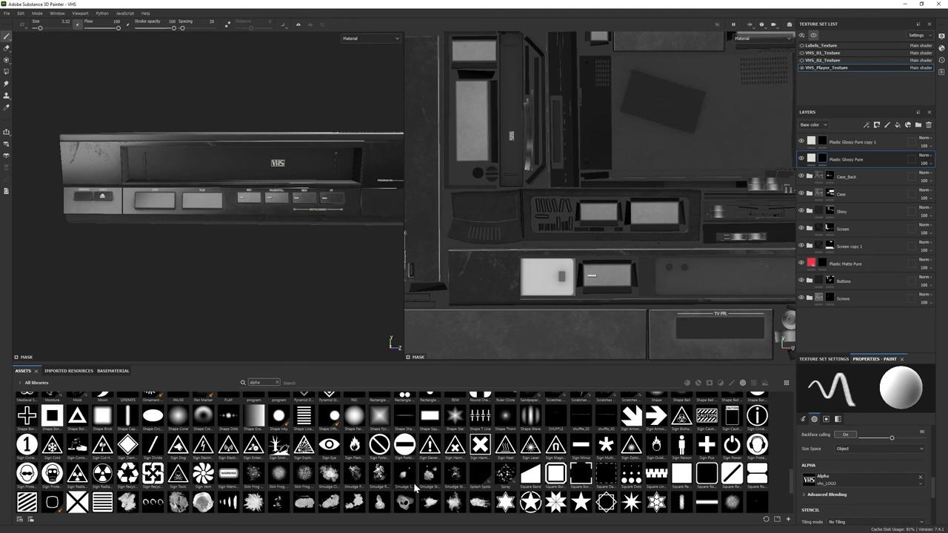
pyautogui.scroll(-3, 427, 486)
pyautogui.click(682, 412)
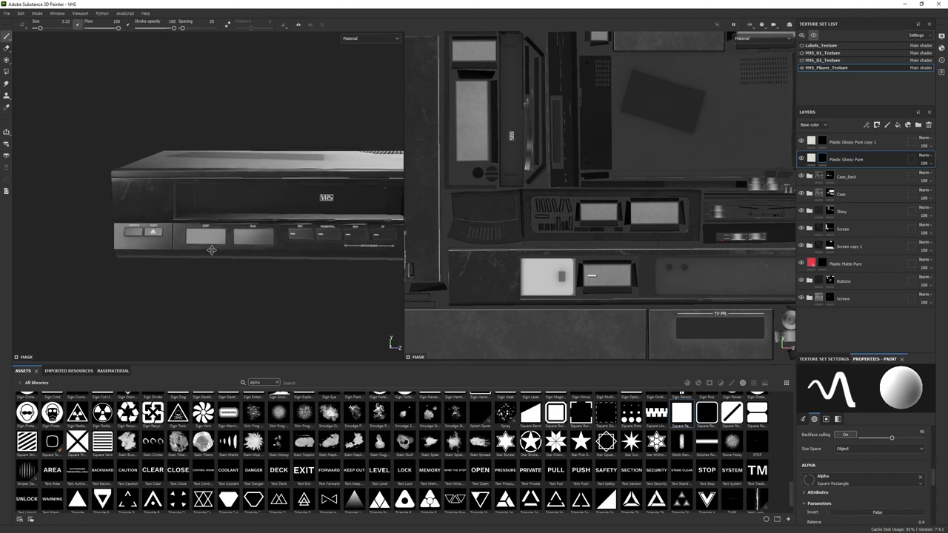
pyautogui.click(887, 124)
# Step: Add a blue Plastic Matte Pure fill layer from the materials shelf
pyautogui.click(277, 382)
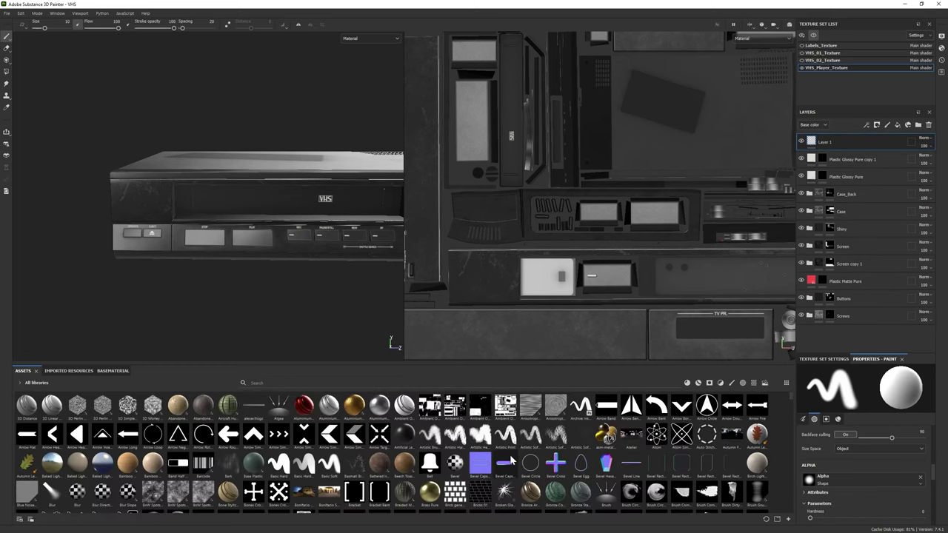
pyautogui.click(686, 383)
pyautogui.moveTo(228, 439); pyautogui.dragTo(845, 151)
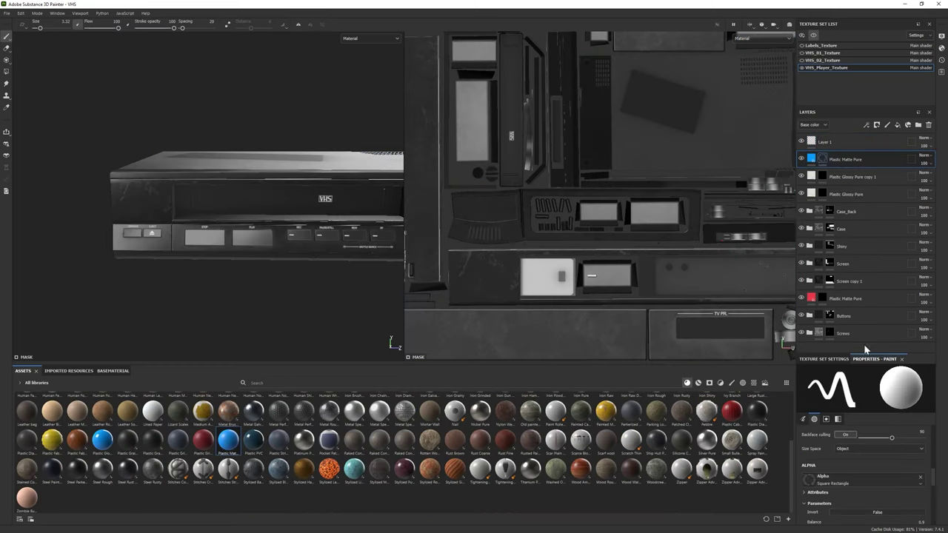
# Step: Set the mask brush to the Square Rectangle alpha at size about 2.6
pyautogui.click(743, 383)
pyautogui.scroll(-10, 323, 472)
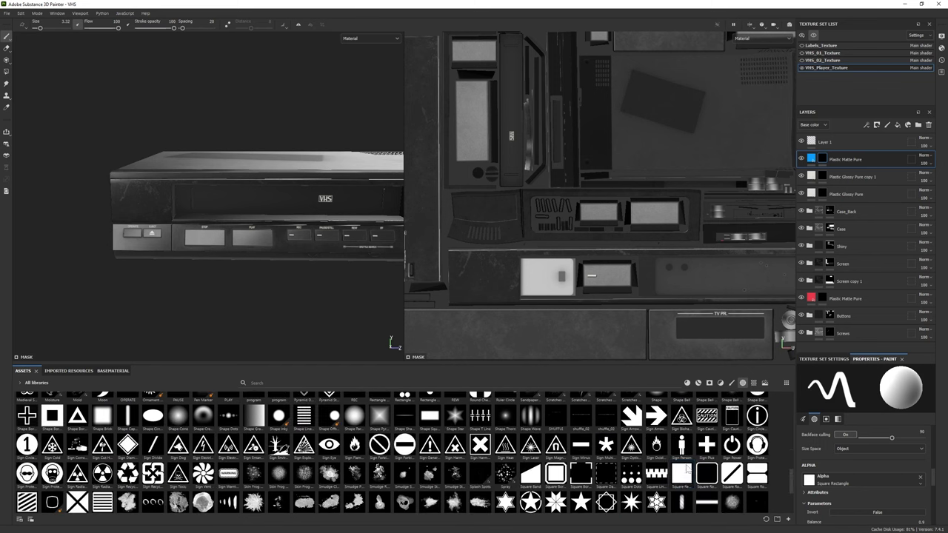
pyautogui.click(682, 474)
pyautogui.scroll(5, 206, 225)
pyautogui.keyDown('ctrl'); pyautogui.moveTo(206, 225); pyautogui.dragTo(203, 223, button='right'); pyautogui.keyUp('ctrl')
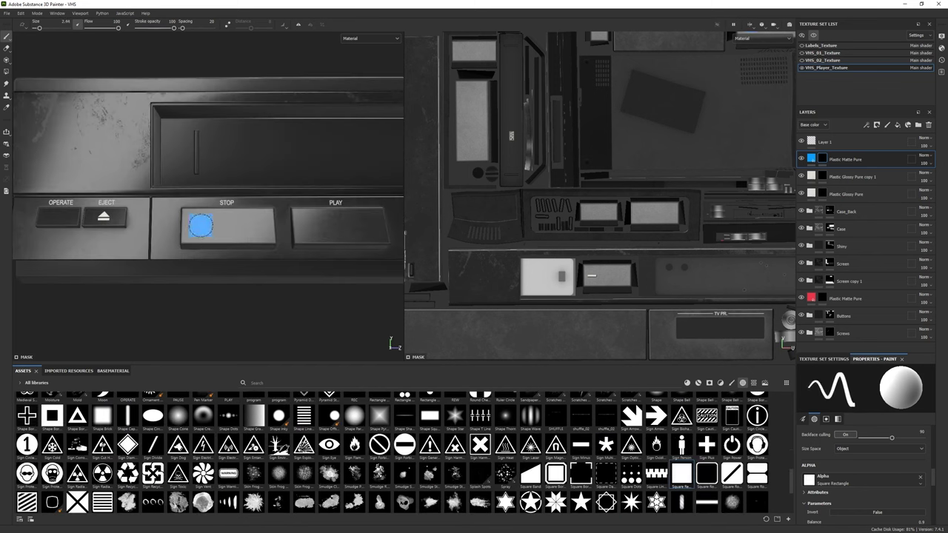
# Step: Paint a square on the STOP button and erase its centre, leaving a blue outline
pyautogui.press('2')
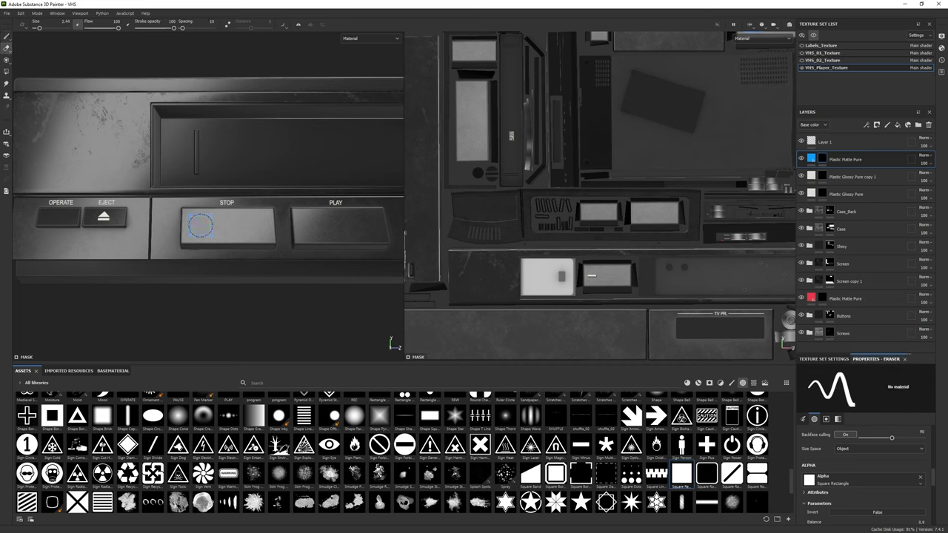
pyautogui.keyDown('alt'); pyautogui.moveTo(200, 225); pyautogui.dragTo(217, 241); pyautogui.keyUp('alt')
pyautogui.scroll(5, 217, 242)
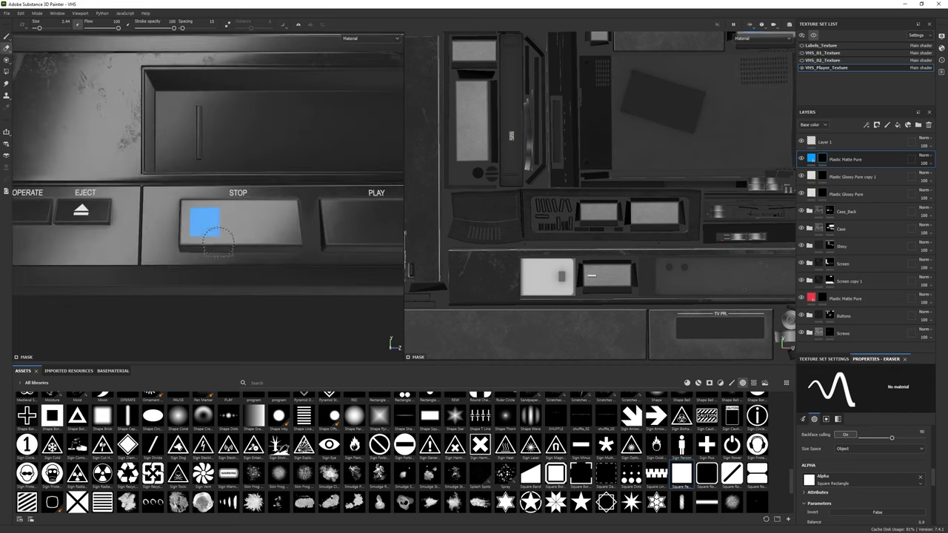
pyautogui.press('1')
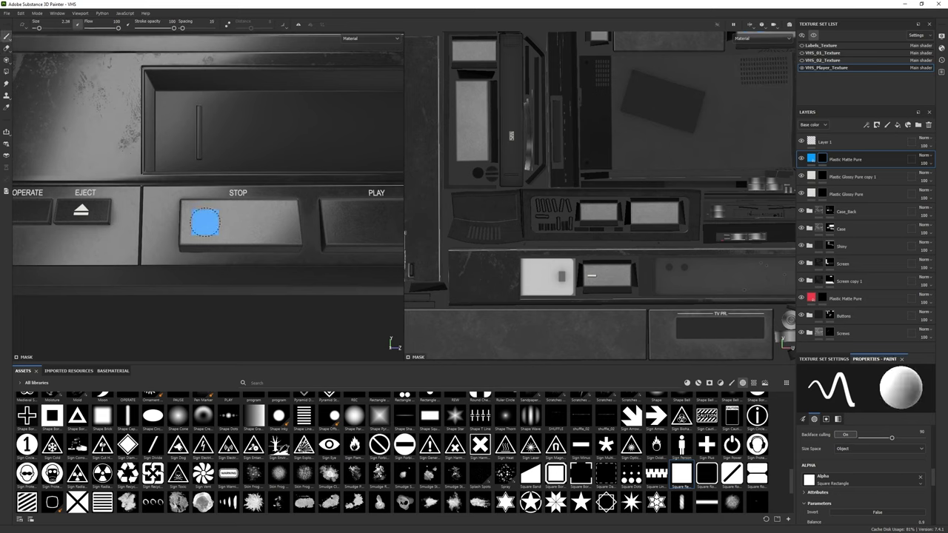
pyautogui.press('2')
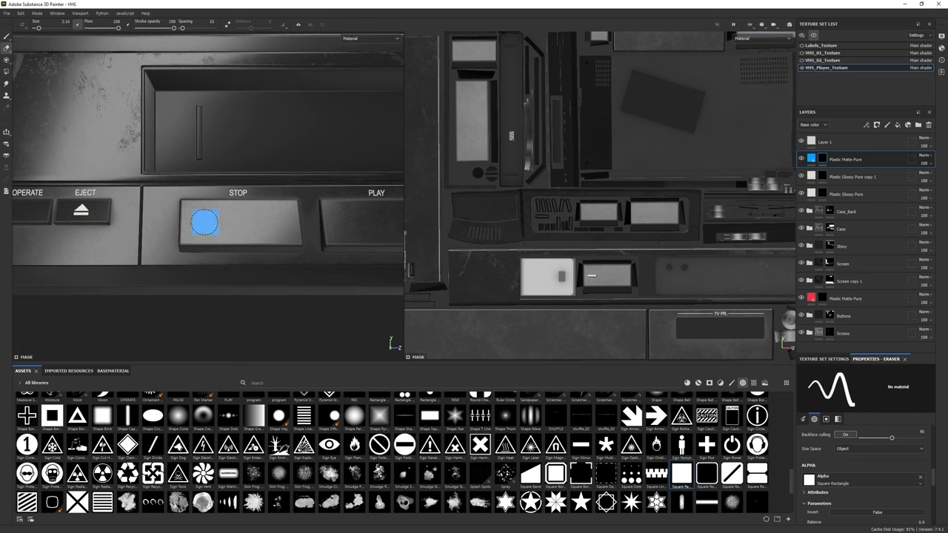
pyautogui.keyDown('alt'); pyautogui.moveTo(205, 222); pyautogui.dragTo(135, 220); pyautogui.keyUp('alt')
pyautogui.scroll(2, 215, 214)
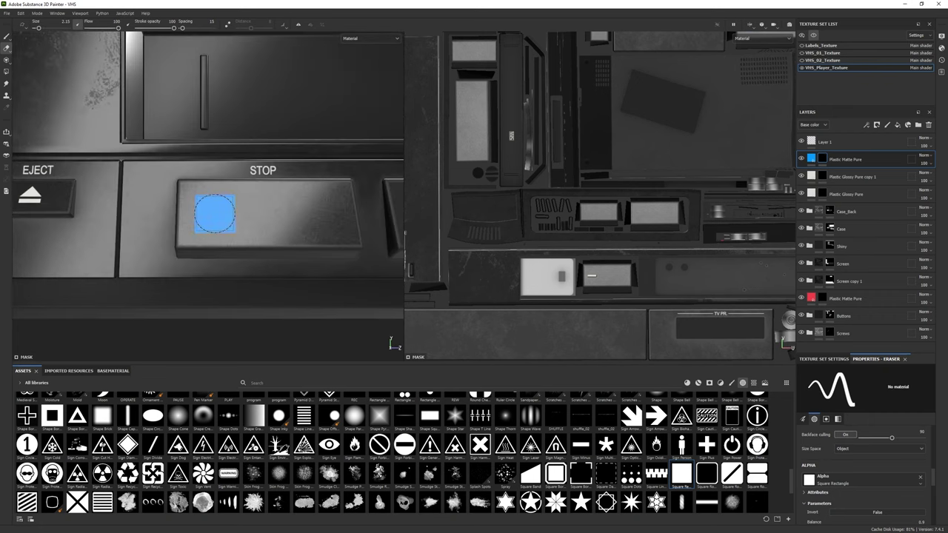
pyautogui.scroll(-2, 212, 212)
pyautogui.scroll(2, 108, 227)
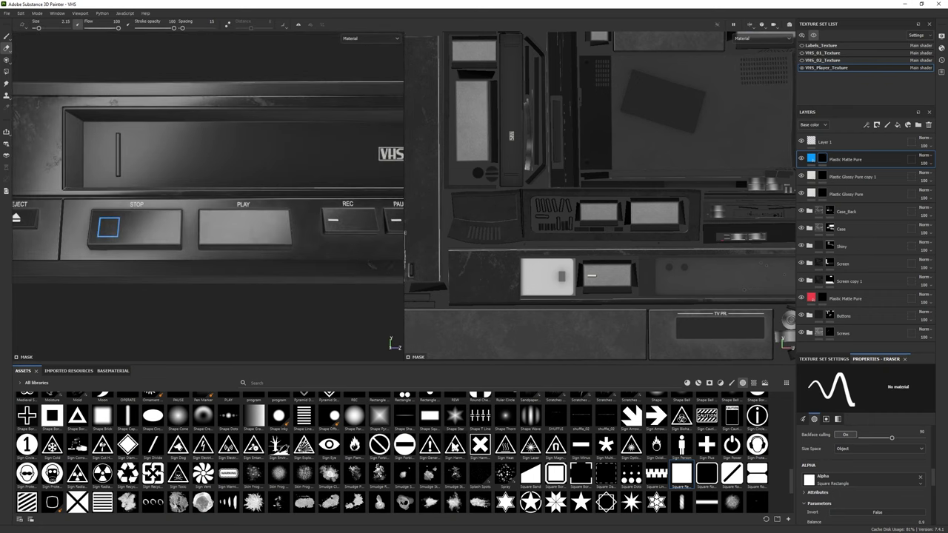
pyautogui.scroll(3, 296, 452)
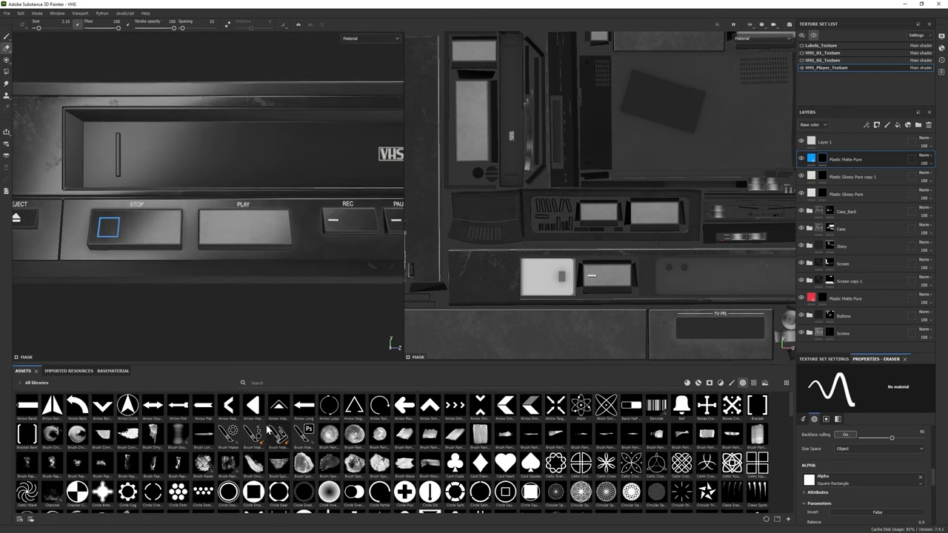
pyautogui.scroll(-3, 779, 427)
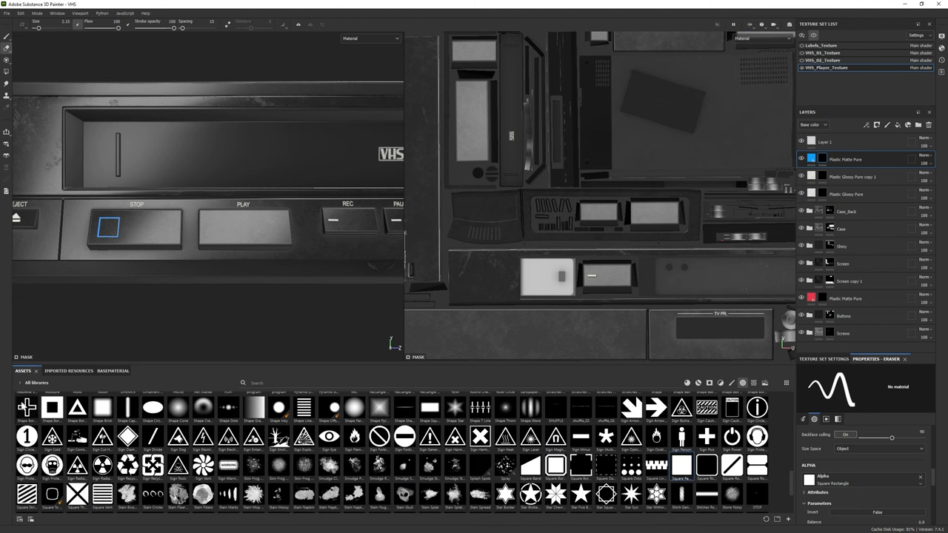
# Step: Paint a blue triangle on PLAY with the Shape Border Triangle alpha and erase its inside
pyautogui.click(77, 407)
pyautogui.scroll(-5, 881, 487)
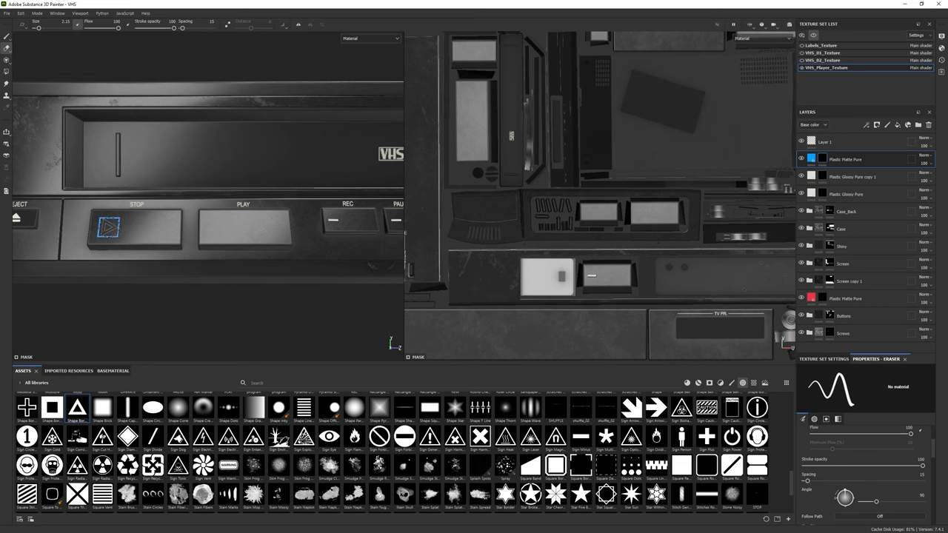
pyautogui.press(']')
pyautogui.click(7, 37)
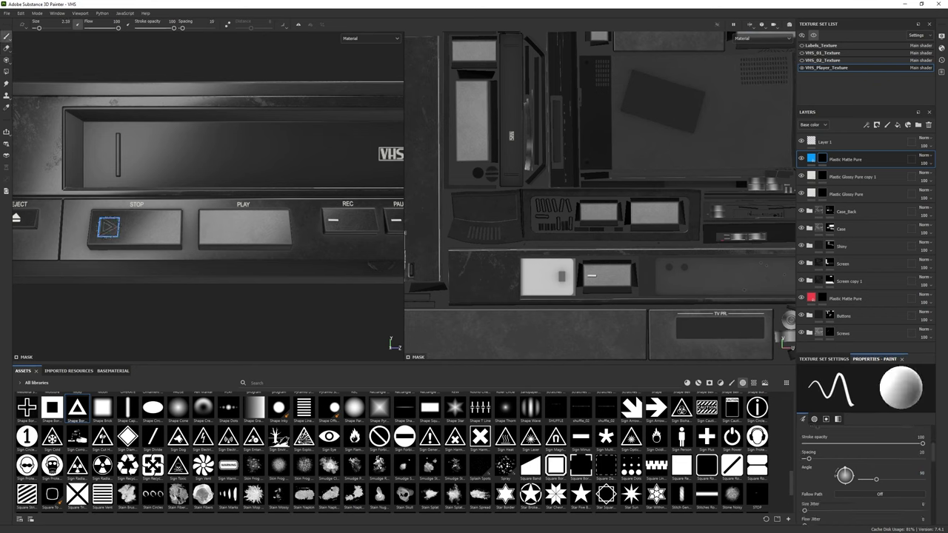
pyautogui.press(']')
pyautogui.press('e')
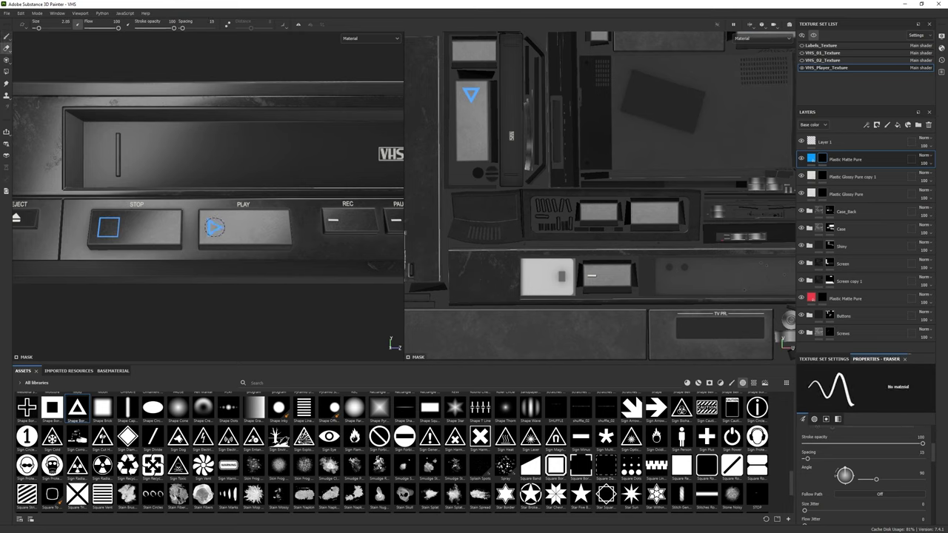
pyautogui.press('f')
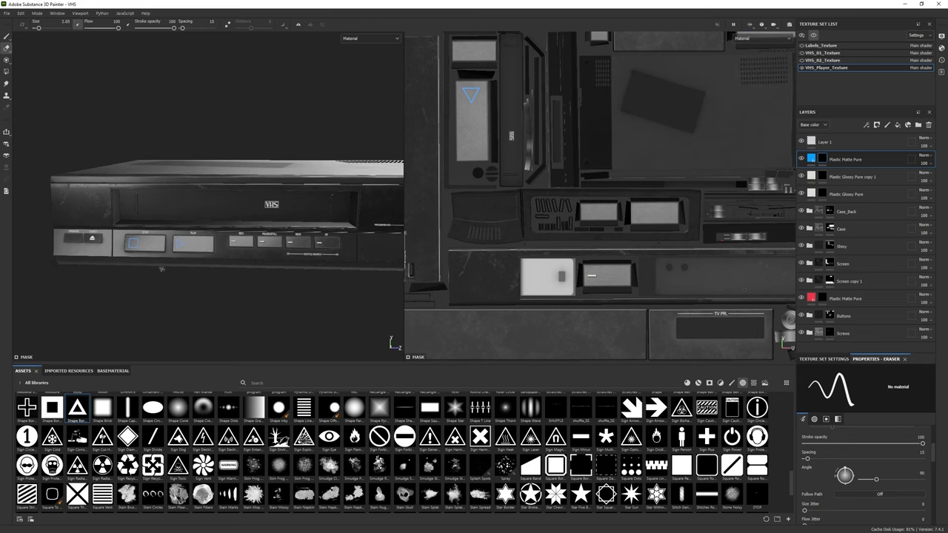
pyautogui.click(873, 160)
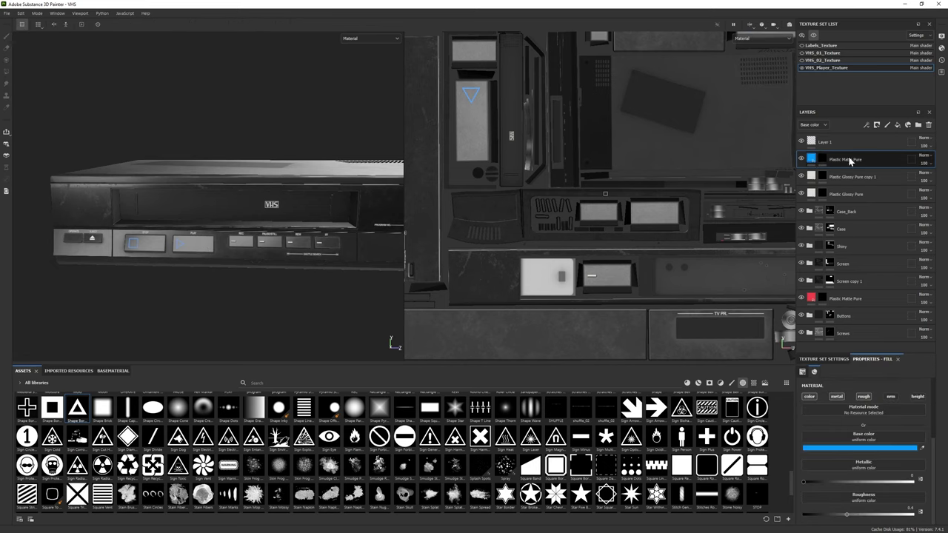
# Step: Duplicate the Plastic Matte Pure layer and toggle the original's visibility to compare
pyautogui.hotkey('ctrl', 'd')
pyautogui.click(8, 48)
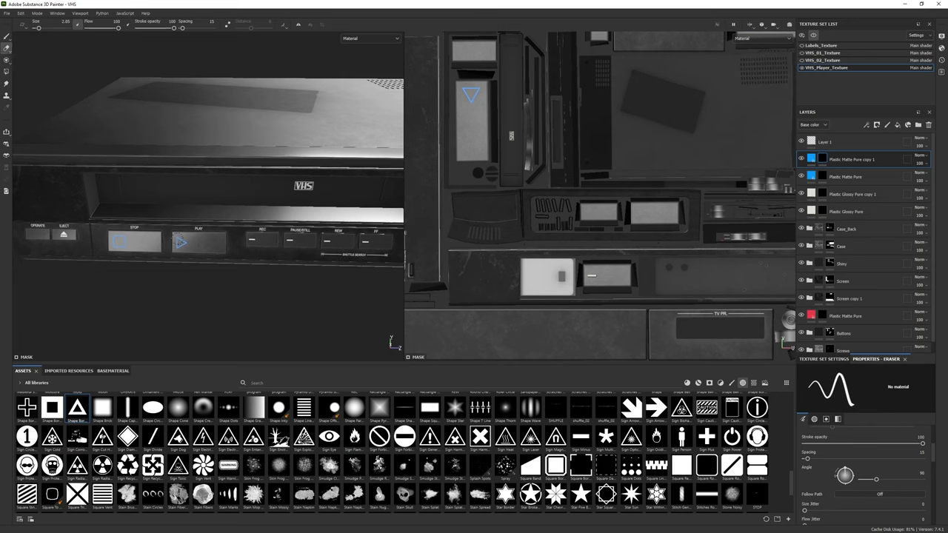
pyautogui.click(801, 160)
pyautogui.click(802, 176)
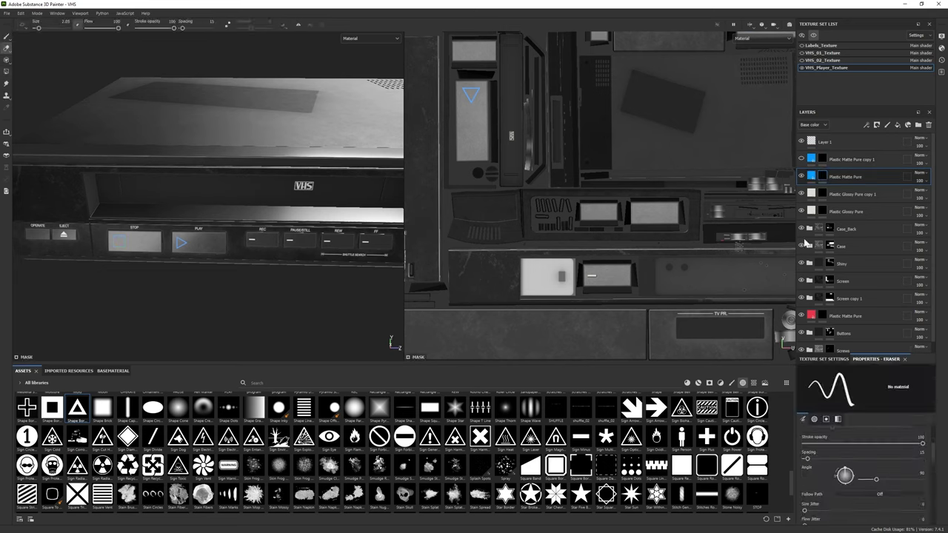
# Step: Give the Plastic Matte Pure copy 1 layer a lighter blue base colour
pyautogui.click(851, 159)
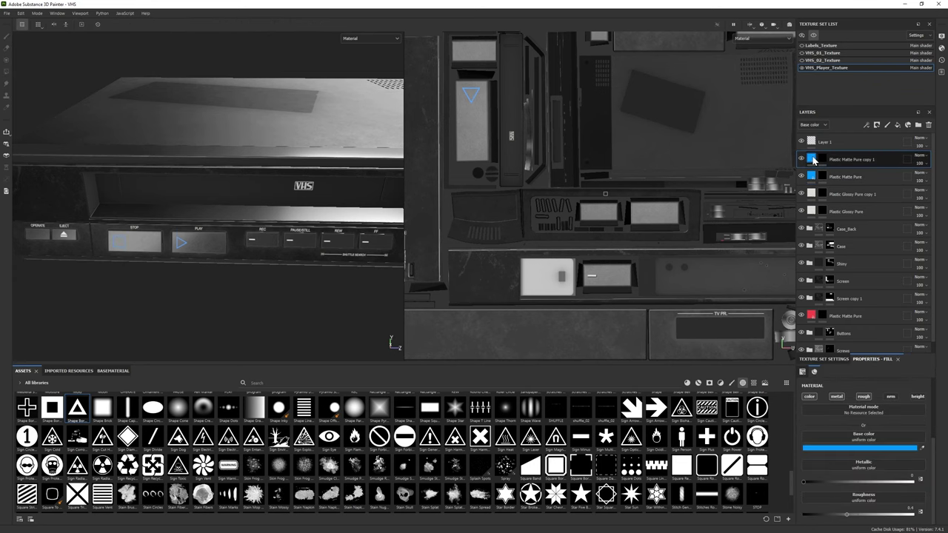
pyautogui.click(897, 447)
pyautogui.keyDown('alt'); pyautogui.moveTo(281, 222); pyautogui.dragTo(311, 222); pyautogui.keyUp('alt')
pyautogui.click(812, 327)
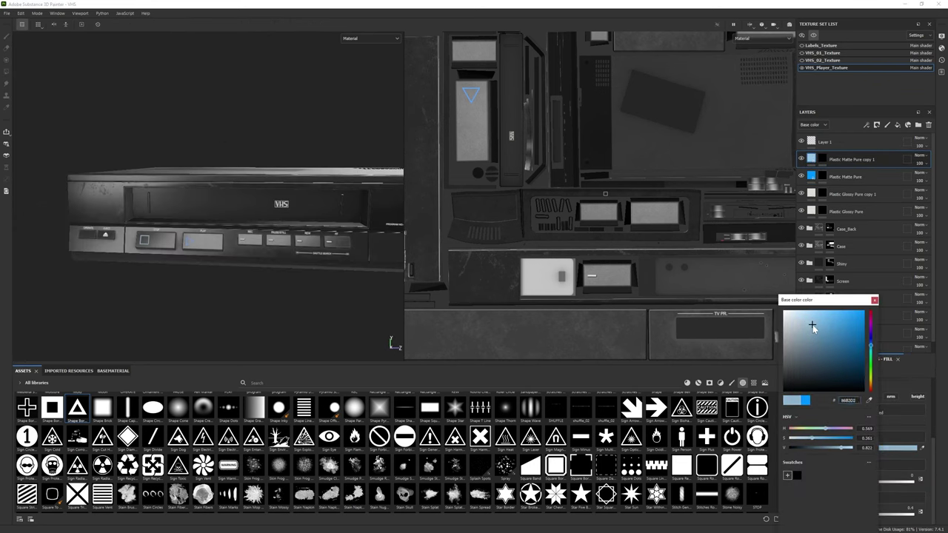
# Step: Change the original Plastic Matte Pure layer to light green, turning the PLAY triangle mint
pyautogui.click(851, 176)
pyautogui.click(881, 448)
pyautogui.click(836, 358)
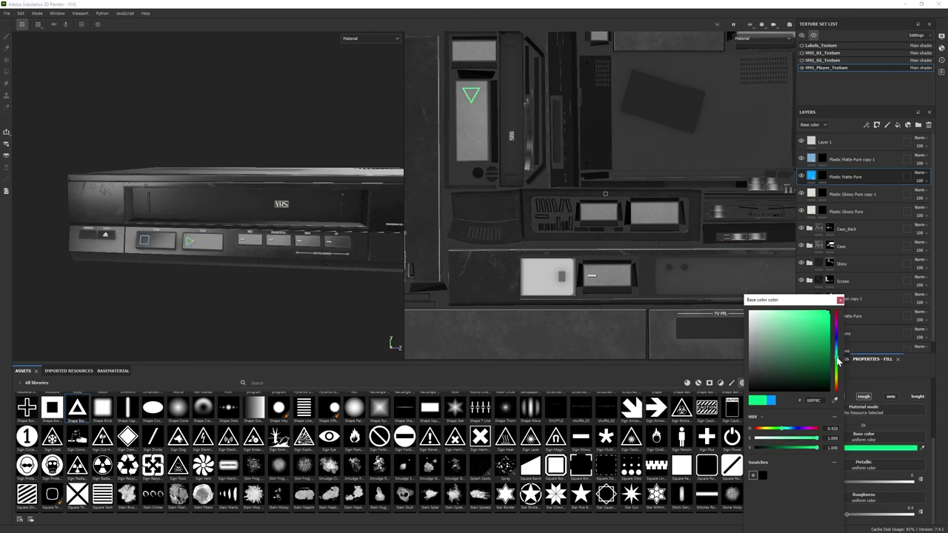
pyautogui.click(767, 322)
pyautogui.keyDown('alt'); pyautogui.moveTo(244, 222); pyautogui.dragTo(152, 218); pyautogui.keyUp('alt')
pyautogui.scroll(10, 271, 240)
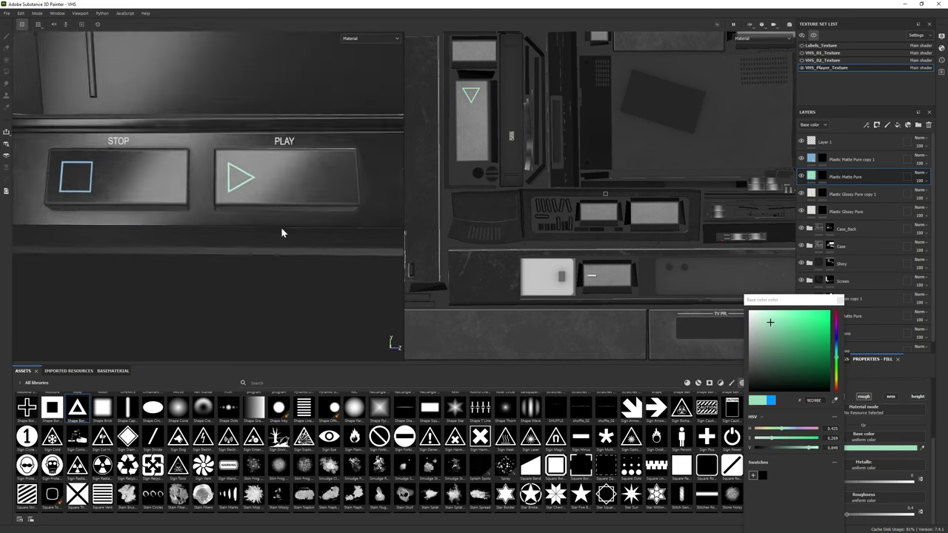
pyautogui.press('e')
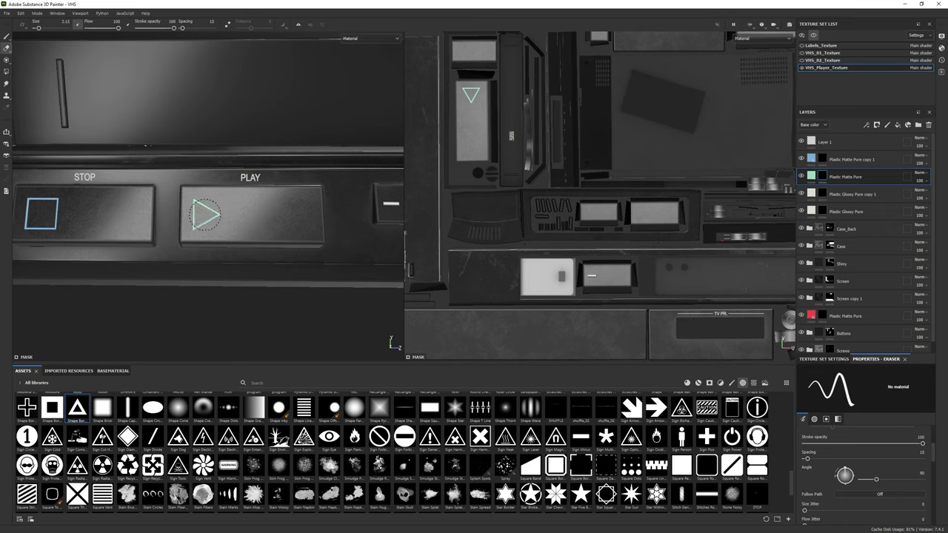
pyautogui.scroll(-10, 250, 207)
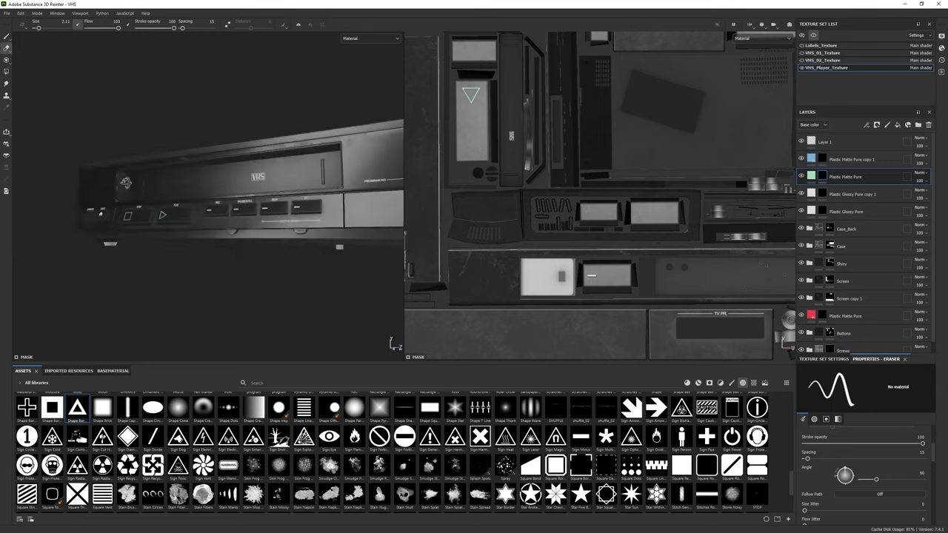
pyautogui.keyDown('alt'); pyautogui.moveTo(223, 222); pyautogui.dragTo(267, 192); pyautogui.keyUp('alt')
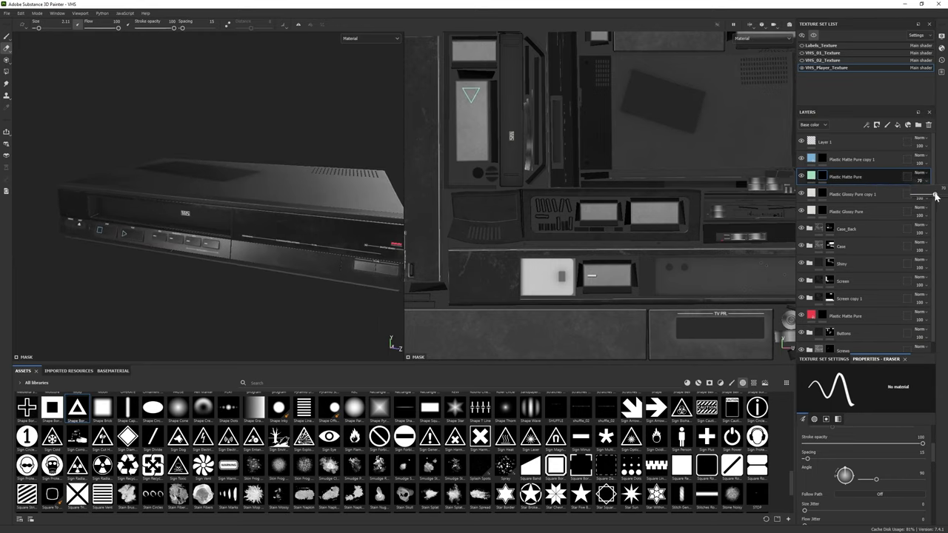
pyautogui.keyDown('alt'); pyautogui.moveTo(252, 222); pyautogui.dragTo(219, 220); pyautogui.keyUp('alt')
# Step: Frame the deck front-on and select the Plastic Glossy Pure layer
pyautogui.click(844, 211)
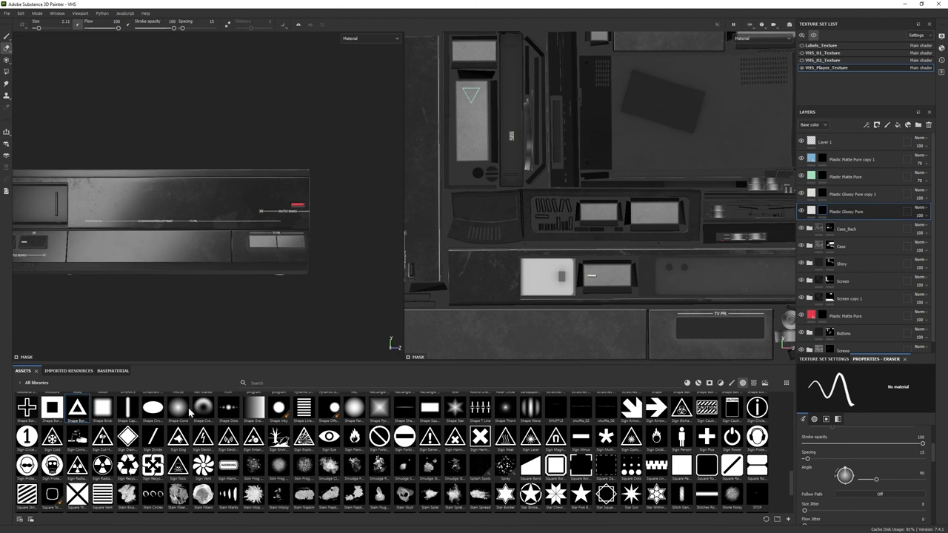
pyautogui.scroll(10, 194, 414)
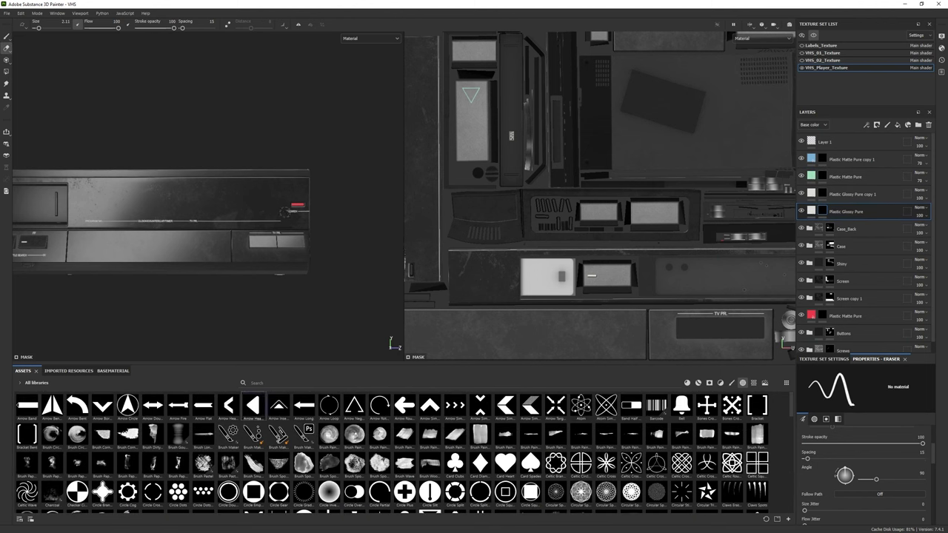
pyautogui.keyDown('alt'); pyautogui.moveTo(222, 223); pyautogui.dragTo(202, 273); pyautogui.keyUp('alt')
pyautogui.click(846, 211)
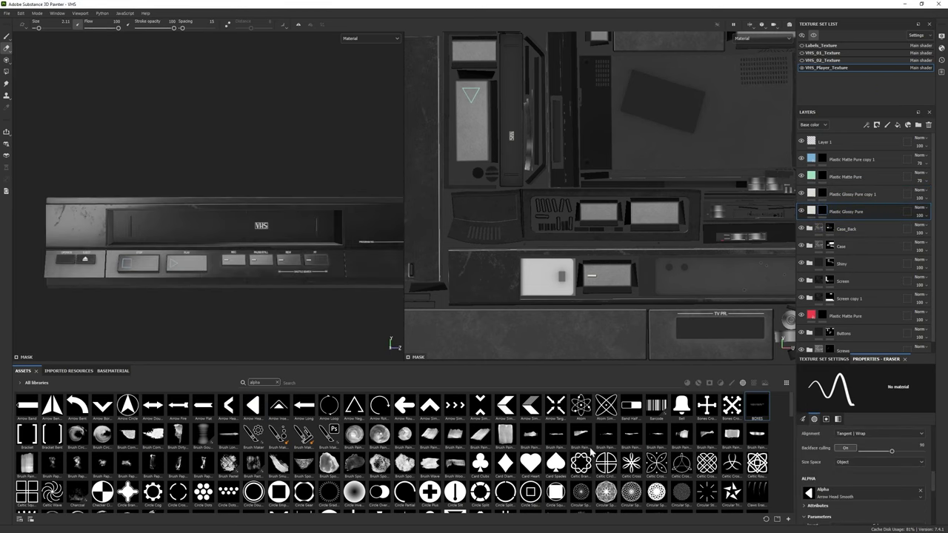
# Step: Load the BOXES alpha with a 90° brush angle and size about 17
pyautogui.moveTo(757, 406); pyautogui.dragTo(857, 495)
pyautogui.scroll(3, 909, 477)
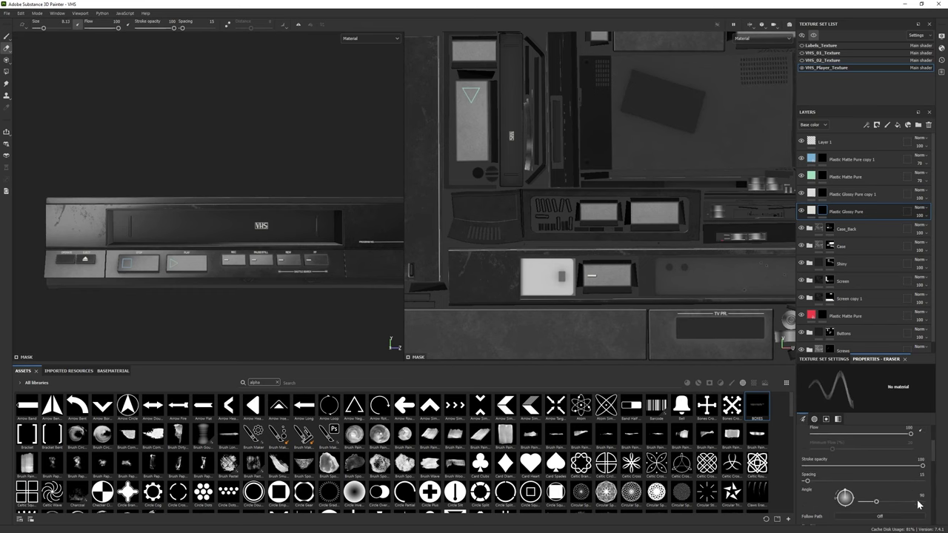
pyautogui.moveTo(742, 115)
pyautogui.mouseDown(button='middle')
pyautogui.moveTo(737, 44)
pyautogui.moveTo(732, 125)
pyautogui.mouseUp(button='middle')
pyautogui.keyDown('alt'); pyautogui.moveTo(732, 125); pyautogui.dragTo(770, 244); pyautogui.keyUp('alt')
pyautogui.scroll(1, 896, 465)
pyautogui.write('90')
pyautogui.press('Return')
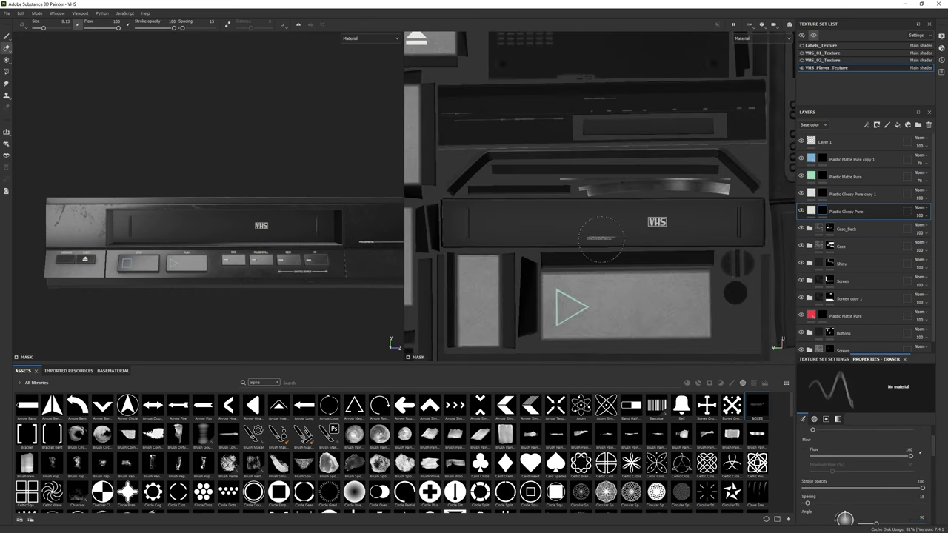
pyautogui.keyDown('ctrl'); pyautogui.moveTo(602, 224); pyautogui.dragTo(634, 223, button='right'); pyautogui.keyUp('ctrl')
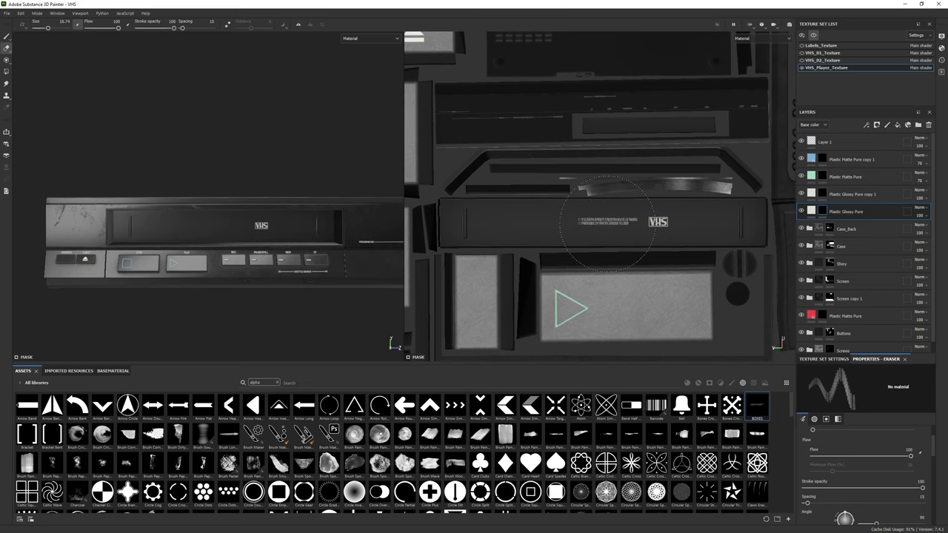
# Step: Stamp the two-line spec text on the cassette door and erase the VHS logo
pyautogui.press('1')
pyautogui.scroll(-3, 864, 488)
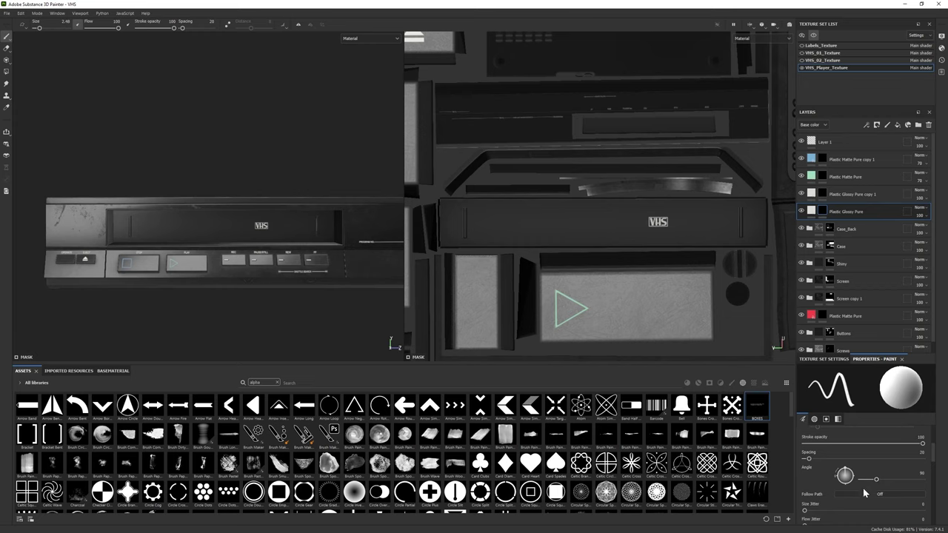
pyautogui.scroll(-5, 864, 491)
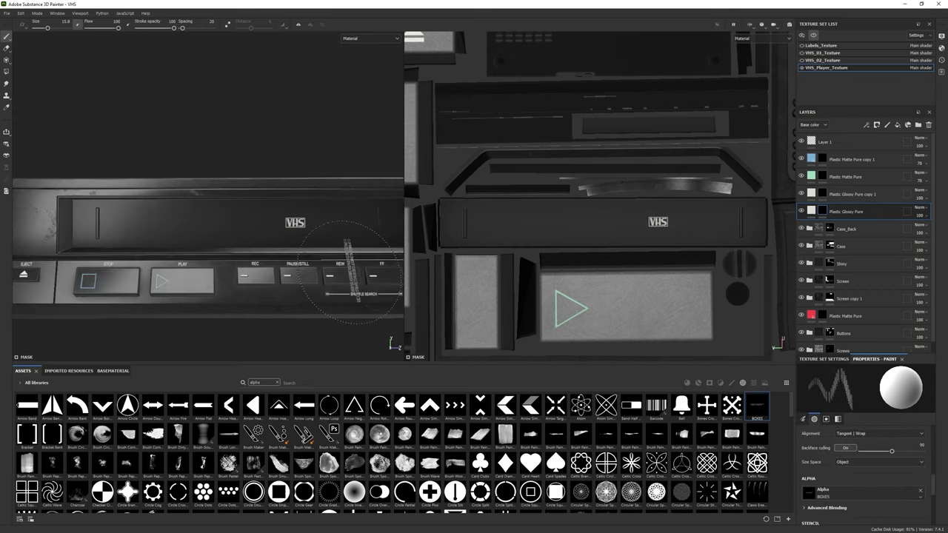
pyautogui.scroll(3, 229, 222)
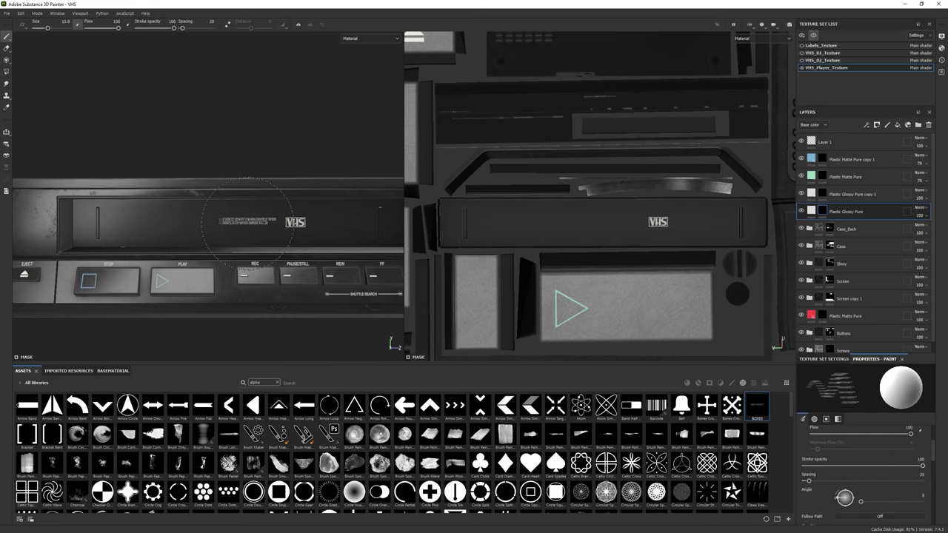
pyautogui.moveTo(250, 214)
pyautogui.keyDown('alt'); pyautogui.mouseDown()
pyautogui.moveTo(208, 230)
pyautogui.moveTo(267, 259)
pyautogui.moveTo(237, 219)
pyautogui.moveTo(222, 222)
pyautogui.moveTo(209, 210)
pyautogui.moveTo(222, 215)
pyautogui.moveTo(193, 222)
pyautogui.moveTo(233, 230)
pyautogui.mouseUp(); pyautogui.keyUp('alt')
pyautogui.hotkey('ctrl', 'z')
pyautogui.press('e')
# Step: Stamp the VHS_LOGO alpha at size 3.15 on the cassette door
pyautogui.click(7, 36)
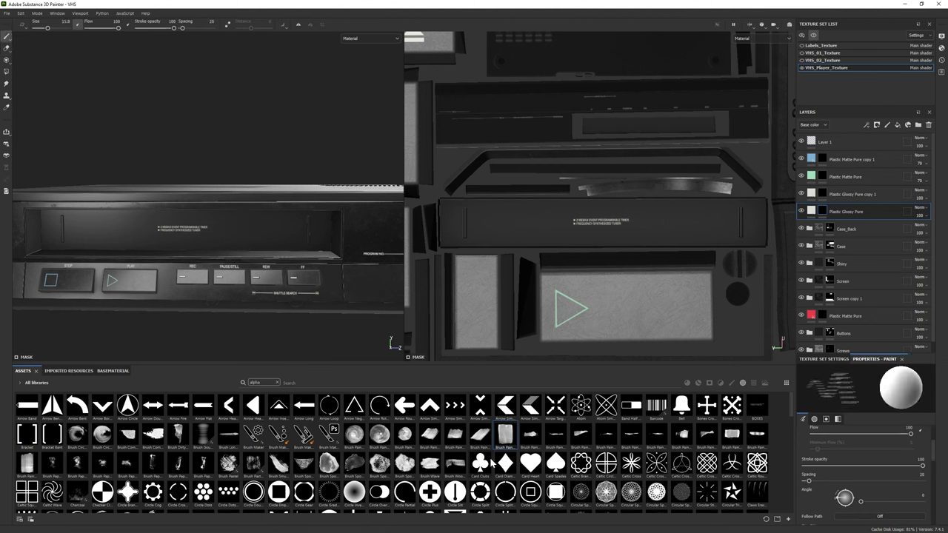
pyautogui.scroll(-10, 335, 474)
pyautogui.moveTo(127, 497)
pyautogui.mouseDown()
pyautogui.moveTo(852, 487)
pyautogui.moveTo(805, 478)
pyautogui.mouseUp()
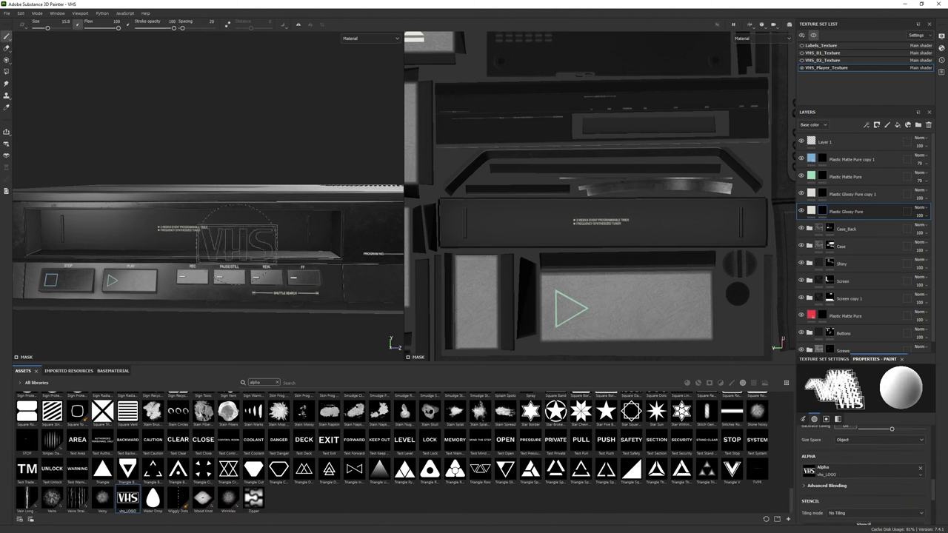
pyautogui.keyDown('ctrl'); pyautogui.moveTo(230, 231); pyautogui.dragTo(185, 231, button='right'); pyautogui.keyUp('ctrl')
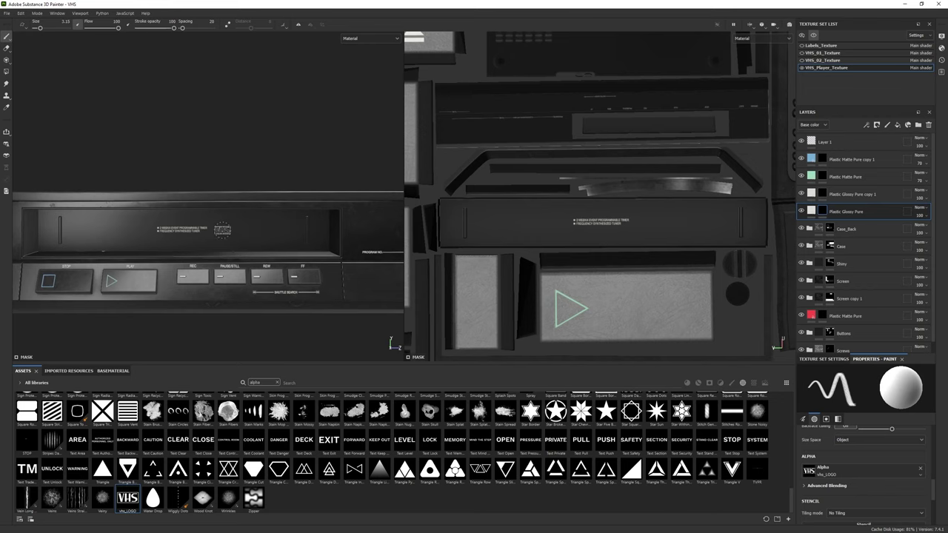
pyautogui.keyDown('alt'); pyautogui.moveTo(222, 230); pyautogui.dragTo(244, 252); pyautogui.keyUp('alt')
pyautogui.scroll(3, 251, 259)
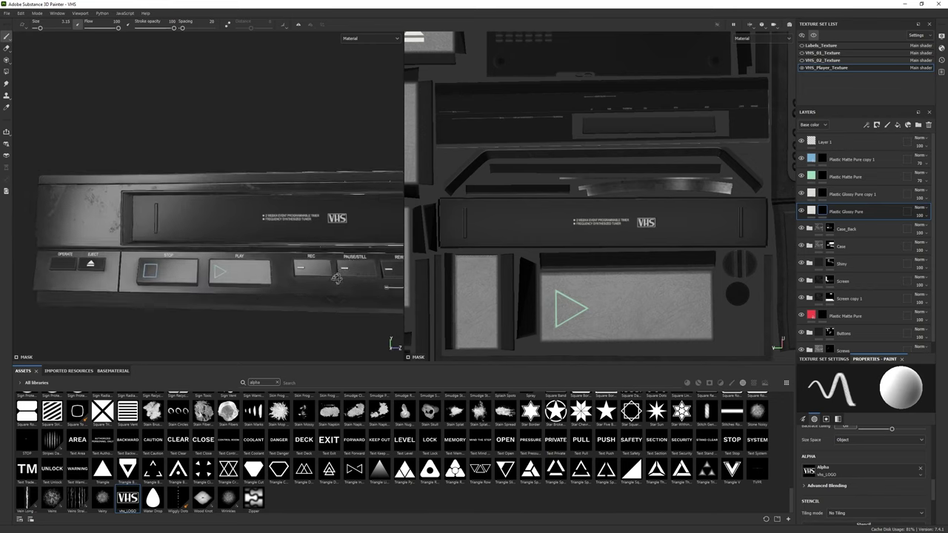
pyautogui.scroll(-3, 234, 239)
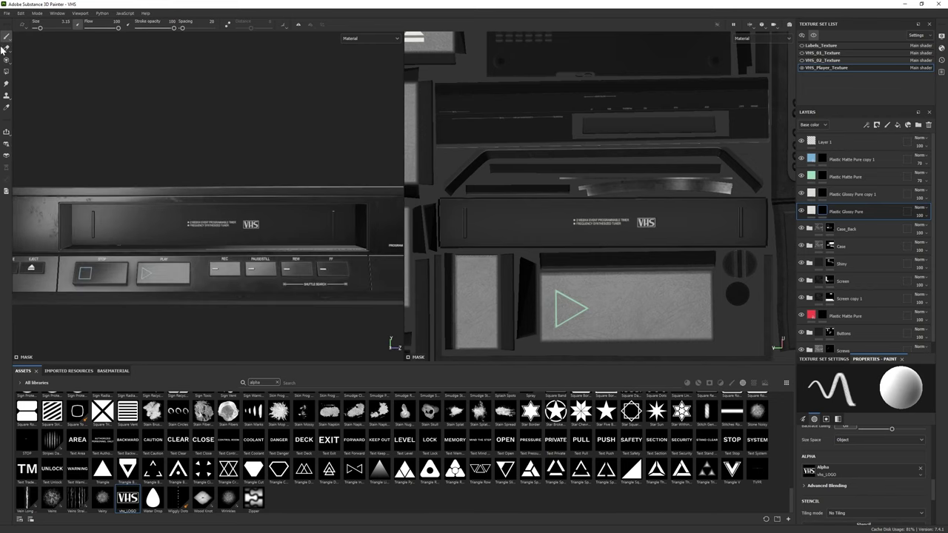
# Step: Search 'BOX', pick the BOXES alpha at size about 16, and stamp the spec text beside the logo
pyautogui.moveTo(707, 469)
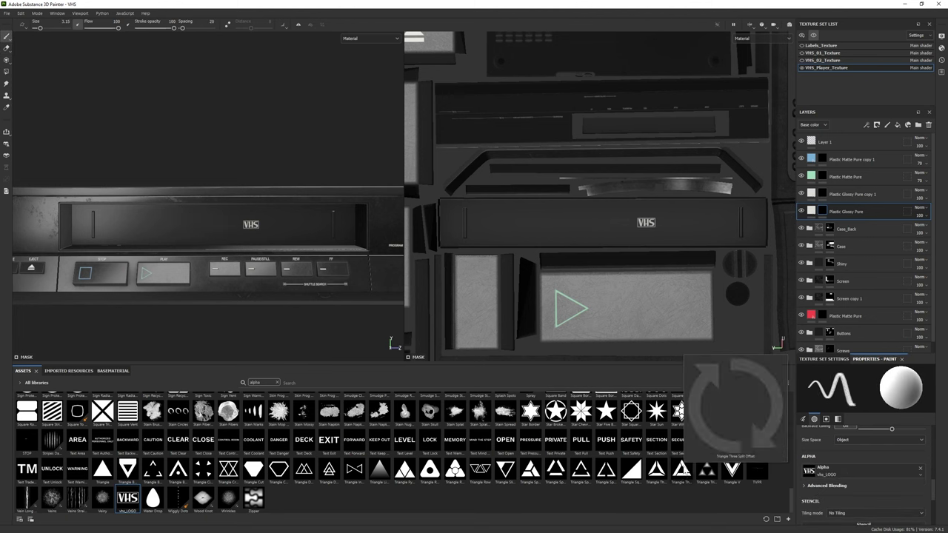
pyautogui.scroll(10, 707, 459)
pyautogui.moveTo(479, 448)
pyautogui.scroll(10, 479, 448)
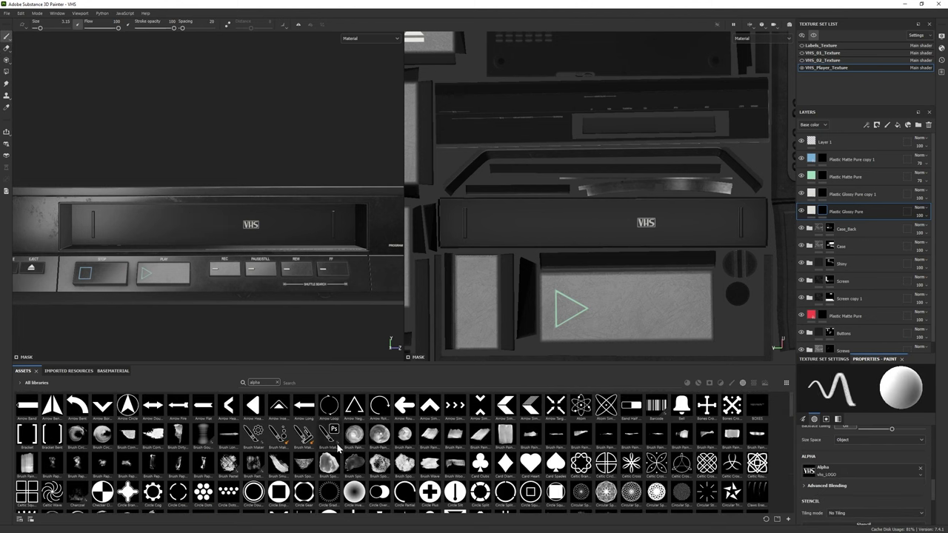
pyautogui.click(311, 383)
pyautogui.write('BOX')
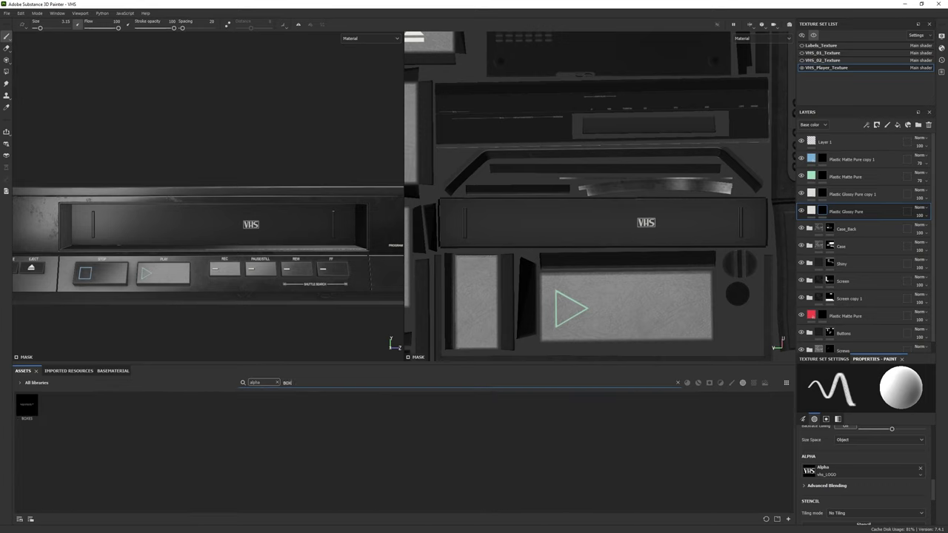
pyautogui.click(27, 406)
pyautogui.keyDown('ctrl'); pyautogui.moveTo(214, 225); pyautogui.dragTo(237, 225, button='right'); pyautogui.keyUp('ctrl')
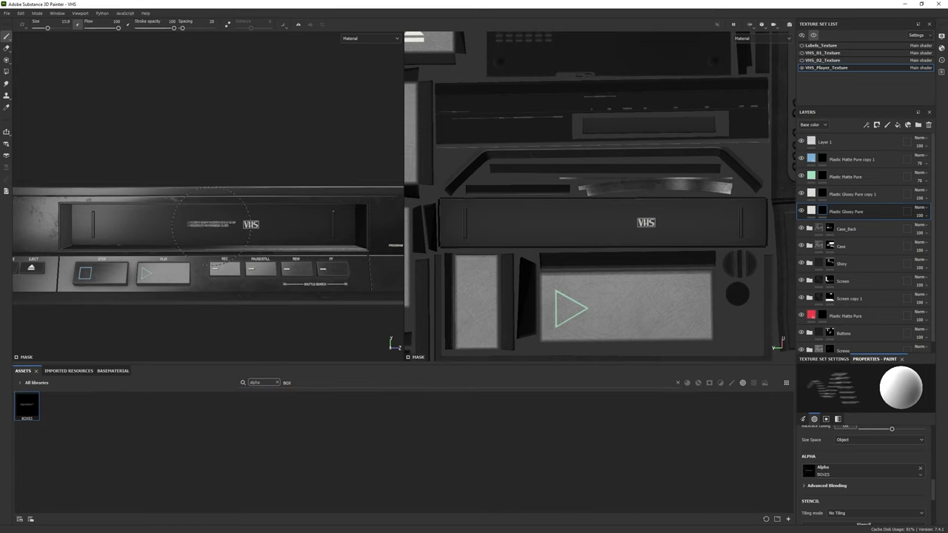
pyautogui.click(214, 224)
pyautogui.keyDown('alt'); pyautogui.moveTo(213, 224); pyautogui.dragTo(204, 274); pyautogui.keyUp('alt')
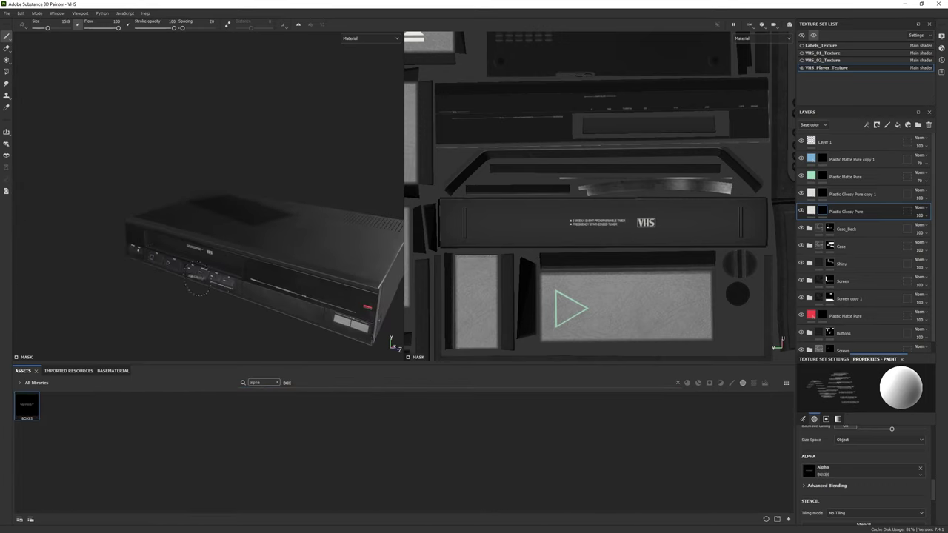
pyautogui.scroll(-3, 204, 274)
pyautogui.scroll(2, 202, 301)
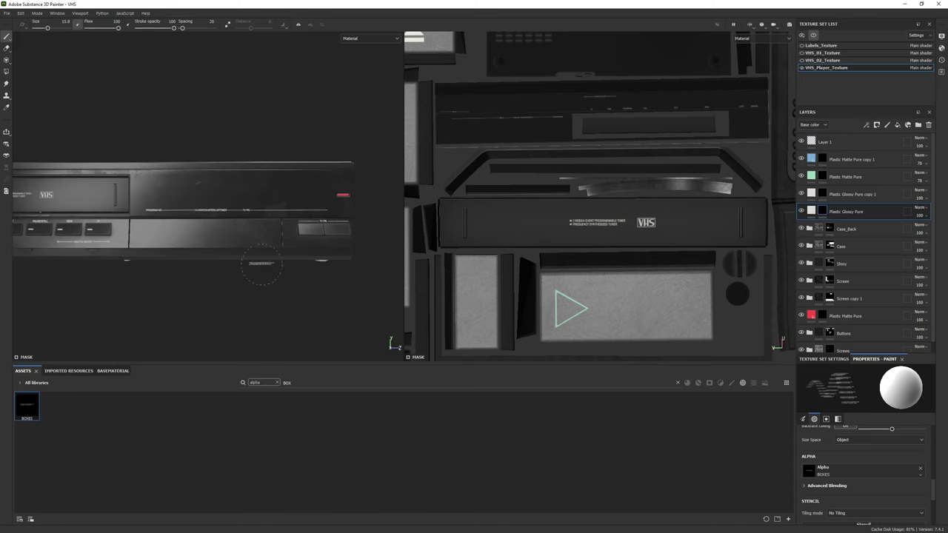
# Step: Add a blue Plastic Matte layer on top of the stack
pyautogui.click(824, 141)
pyautogui.click(677, 382)
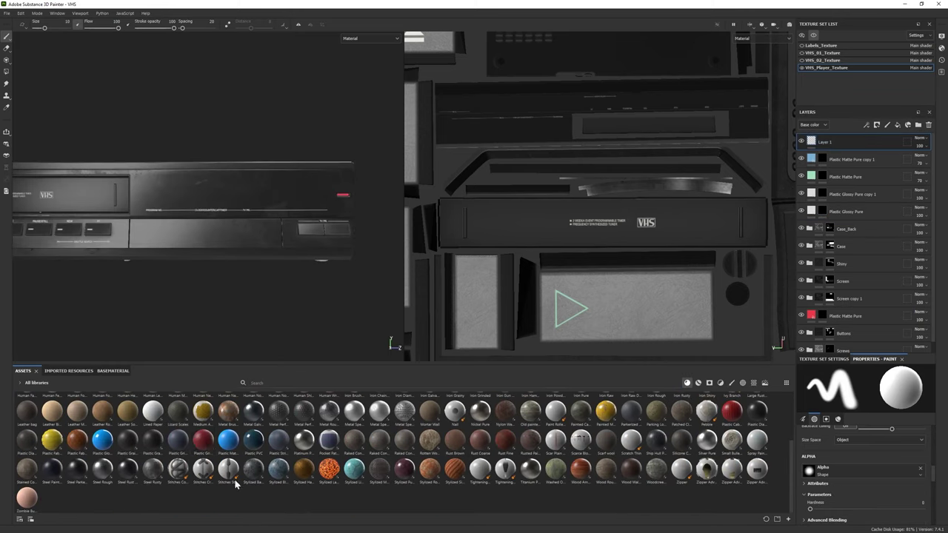
pyautogui.moveTo(228, 439); pyautogui.dragTo(882, 152)
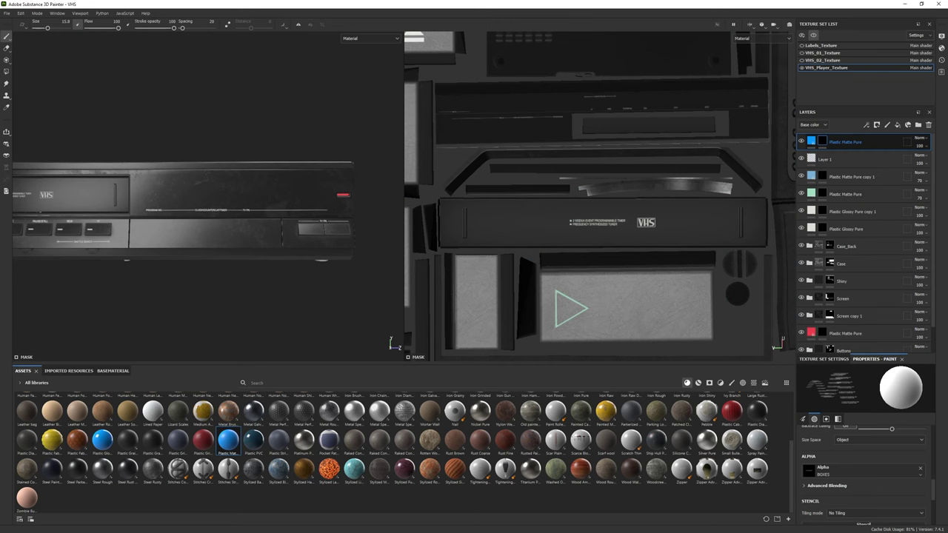
# Step: Import VIDEO_01 as an alpha and stamp it on the lower front panel at size about 31
pyautogui.moveTo(0, 296); pyautogui.dragTo(520, 293)
pyautogui.click(530, 372)
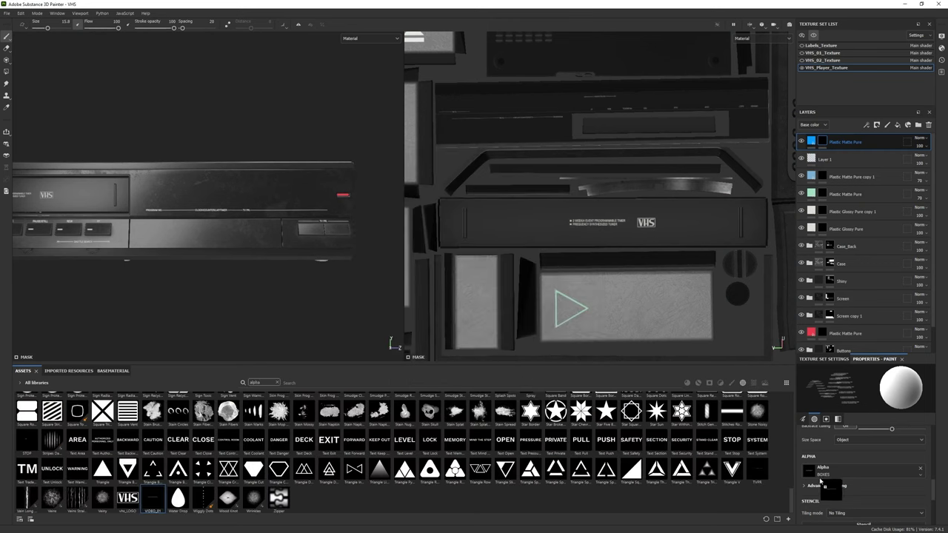
pyautogui.keyDown('ctrl'); pyautogui.moveTo(234, 230); pyautogui.dragTo(242, 227, button='right'); pyautogui.keyUp('ctrl')
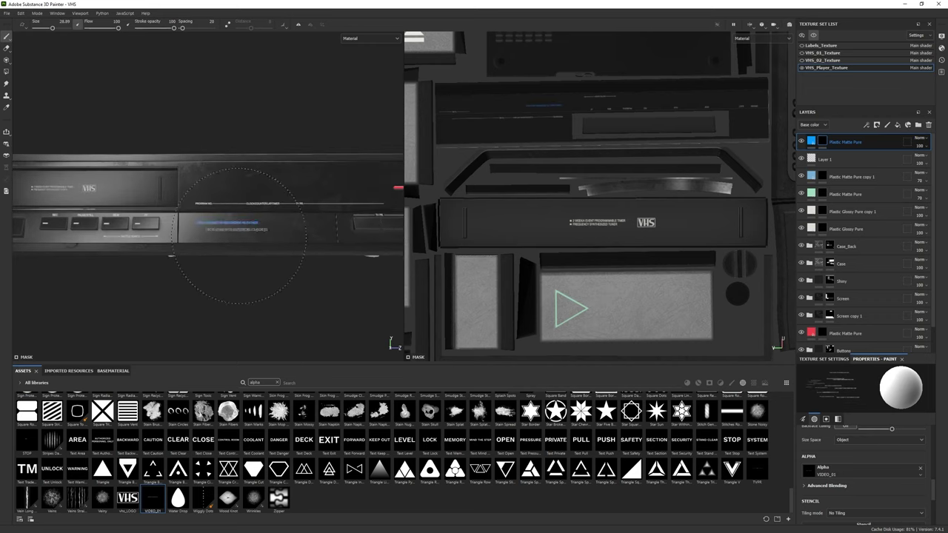
pyautogui.moveTo(239, 235)
pyautogui.keyDown('alt'); pyautogui.mouseDown()
pyautogui.moveTo(222, 208)
pyautogui.moveTo(231, 230)
pyautogui.mouseUp(); pyautogui.keyUp('alt')
pyautogui.keyDown('ctrl'); pyautogui.moveTo(231, 230); pyautogui.dragTo(234, 229, button='right'); pyautogui.keyUp('ctrl')
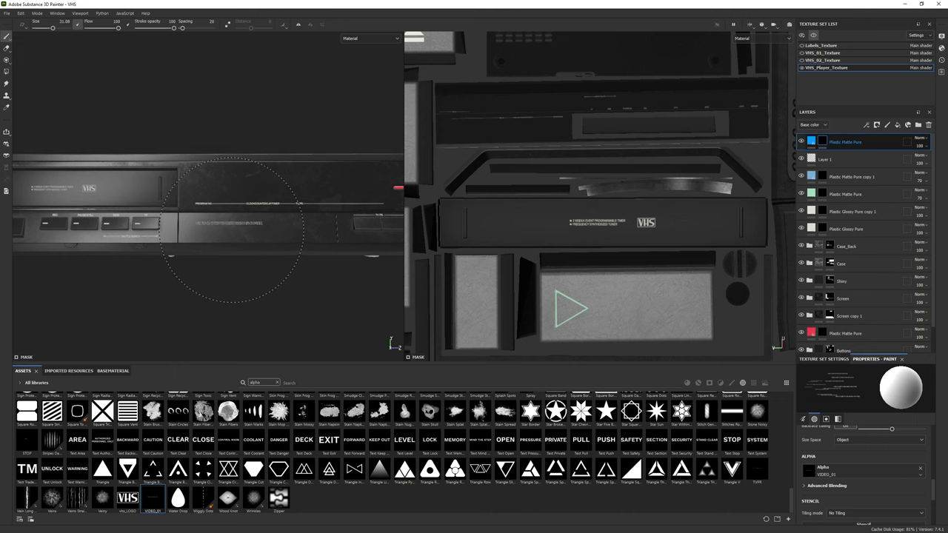
pyautogui.keyDown('alt'); pyautogui.moveTo(231, 230); pyautogui.dragTo(212, 241); pyautogui.keyUp('alt')
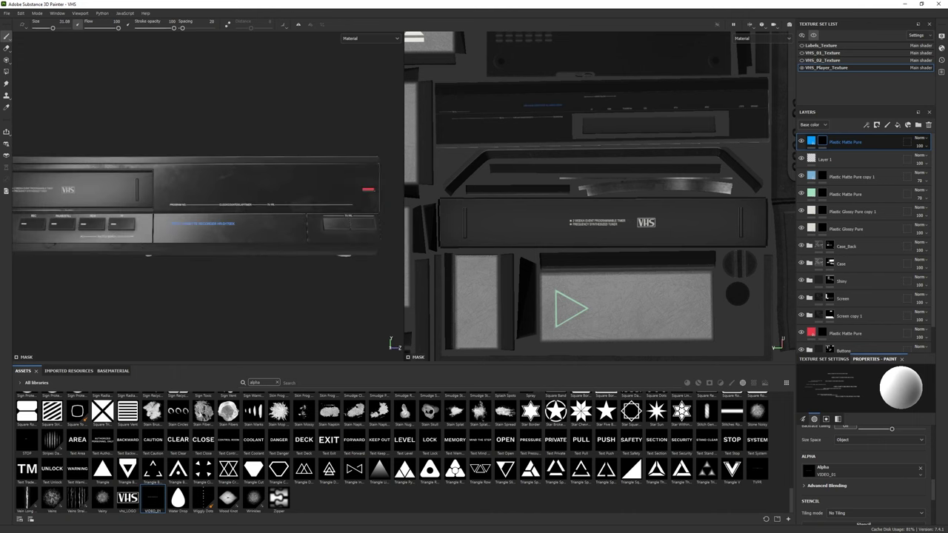
pyautogui.click(530, 372)
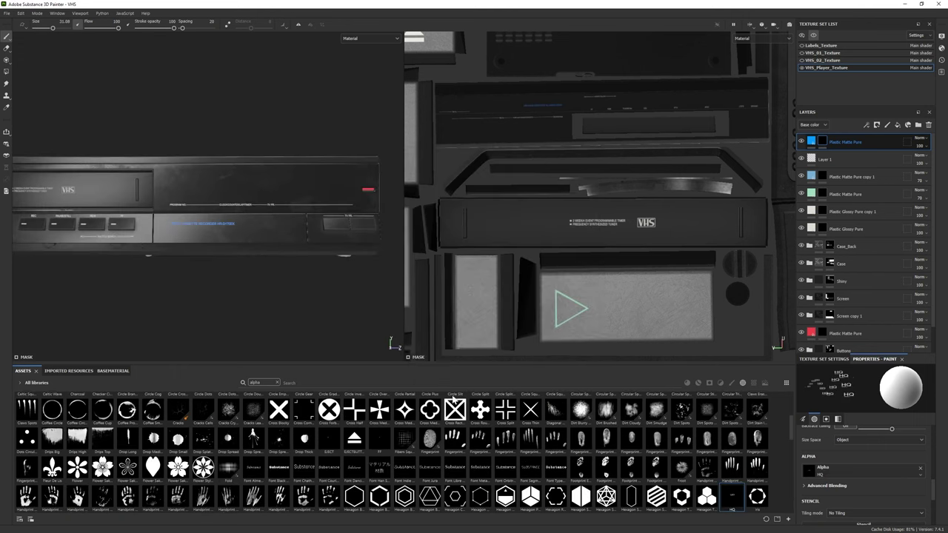
# Step: Import HQ1 as an alpha and stamp the HQ logo at brush size about 27
pyautogui.keyDown('ctrl'); pyautogui.moveTo(252, 237); pyautogui.dragTo(245, 237, button='right'); pyautogui.keyUp('ctrl')
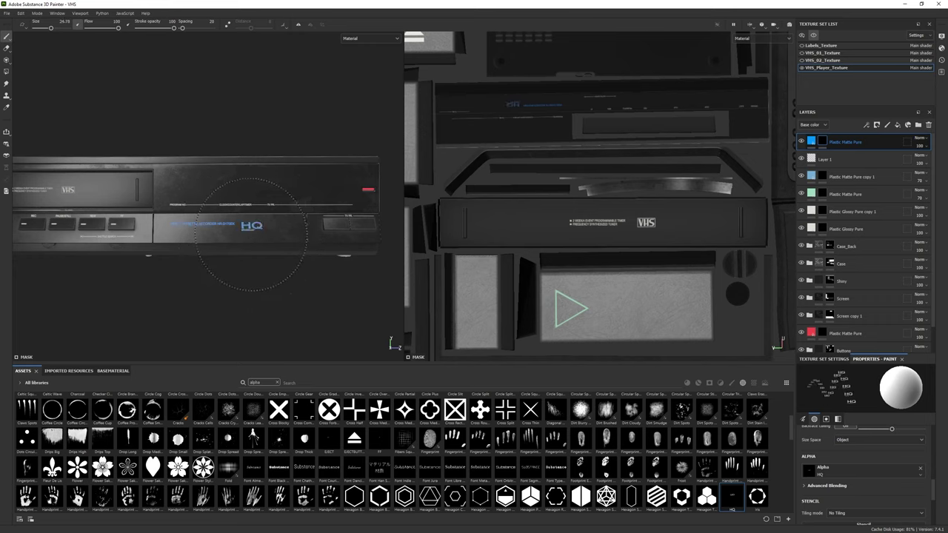
pyautogui.keyDown('alt'); pyautogui.moveTo(252, 233); pyautogui.dragTo(260, 249); pyautogui.keyUp('alt')
pyautogui.click(571, 192)
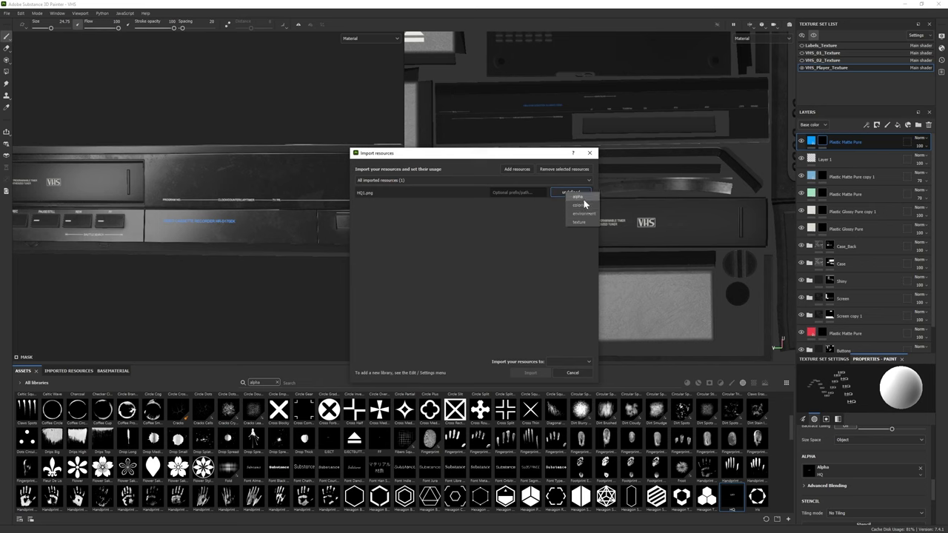
pyautogui.click(577, 197)
pyautogui.click(530, 372)
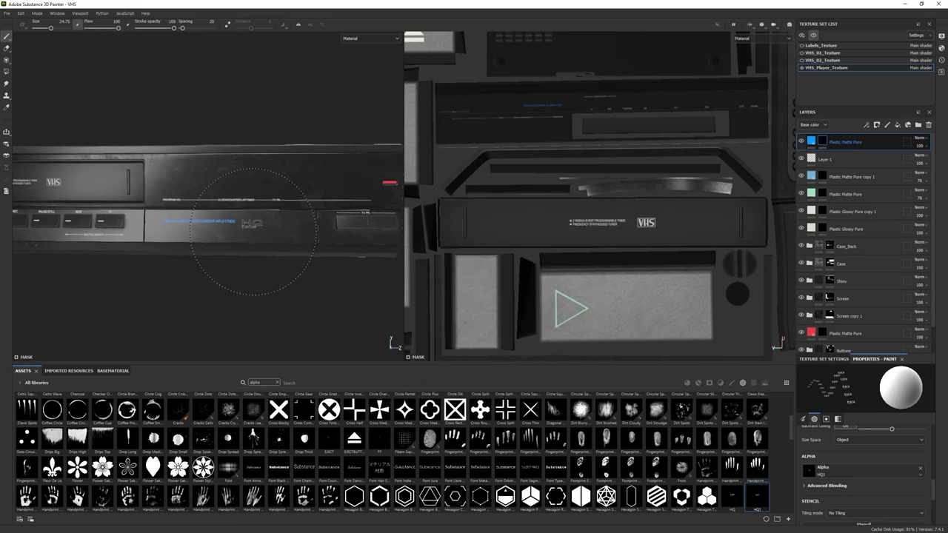
pyautogui.keyDown('alt'); pyautogui.moveTo(253, 231); pyautogui.dragTo(348, 245); pyautogui.keyUp('alt')
# Step: Set the top layer's base colour to pale cream-yellow
pyautogui.click(811, 141)
pyautogui.click(881, 448)
pyautogui.click(836, 352)
pyautogui.click(772, 302)
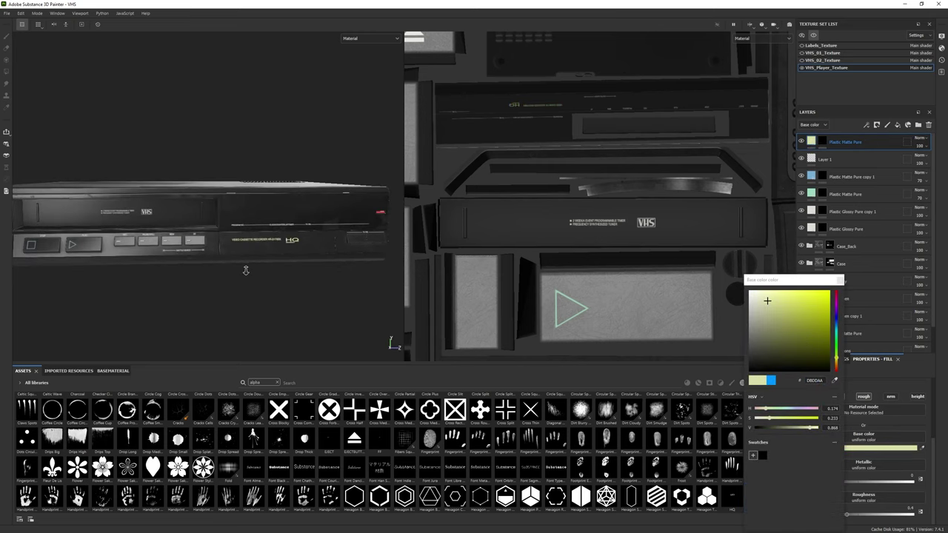
pyautogui.click(767, 302)
pyautogui.click(855, 419)
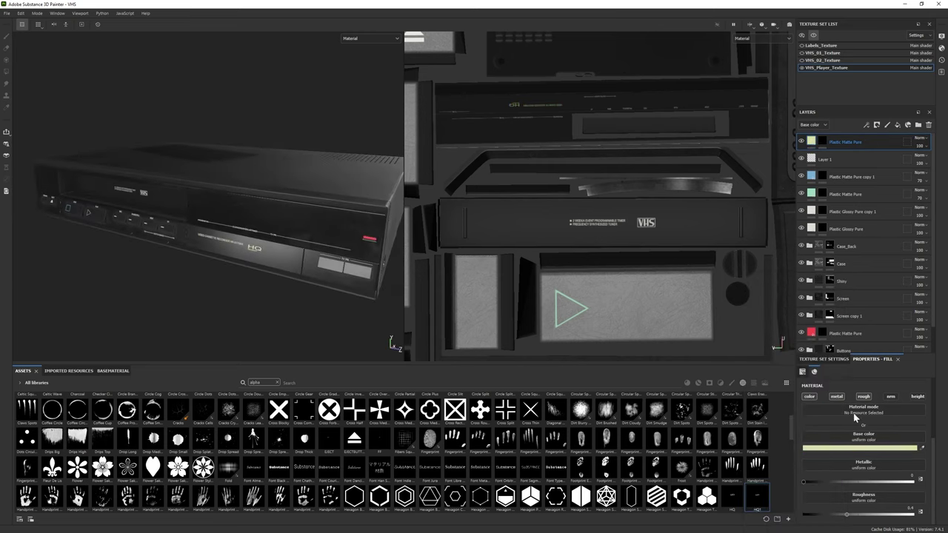
pyautogui.keyDown('alt'); pyautogui.moveTo(220, 239); pyautogui.dragTo(179, 245); pyautogui.keyUp('alt')
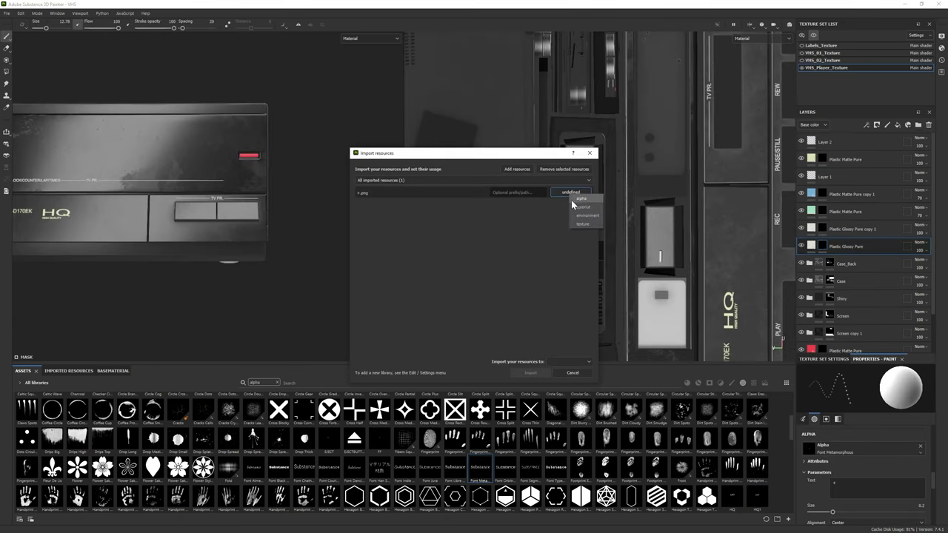
# Step: Import the plus and minus images as alphas and stamp them on the TV PR. buttons
pyautogui.click(530, 372)
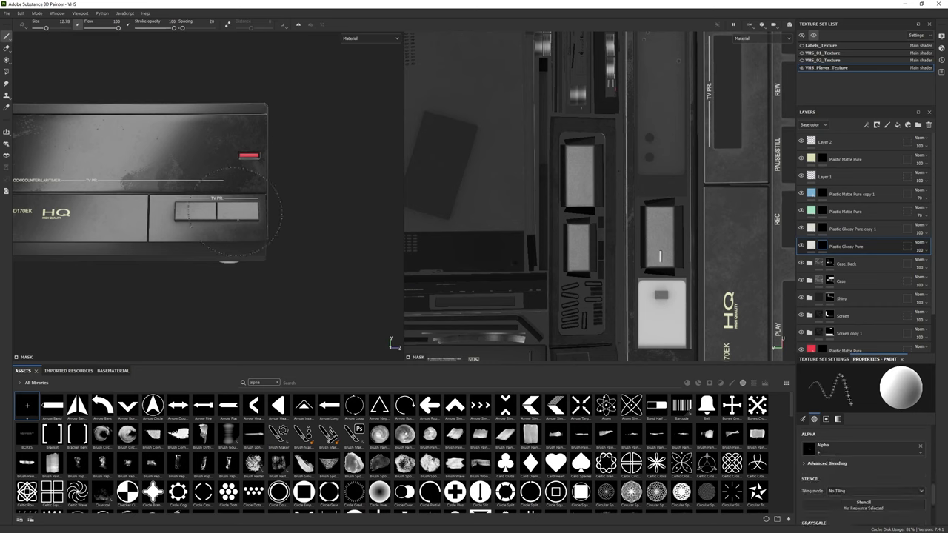
pyautogui.keyDown('ctrl'); pyautogui.moveTo(576, 179); pyautogui.dragTo(587, 179, button='right'); pyautogui.keyUp('ctrl')
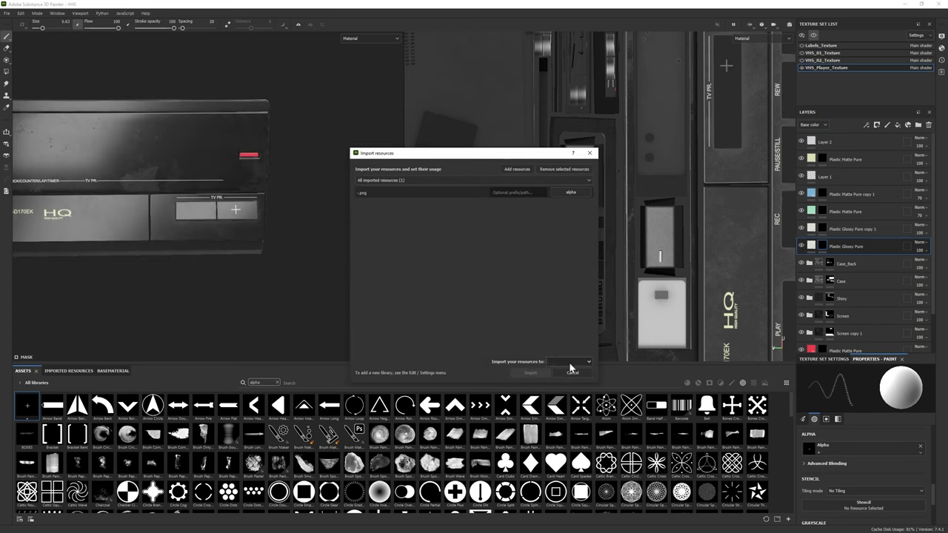
pyautogui.click(571, 364)
pyautogui.moveTo(77, 405); pyautogui.dragTo(885, 449)
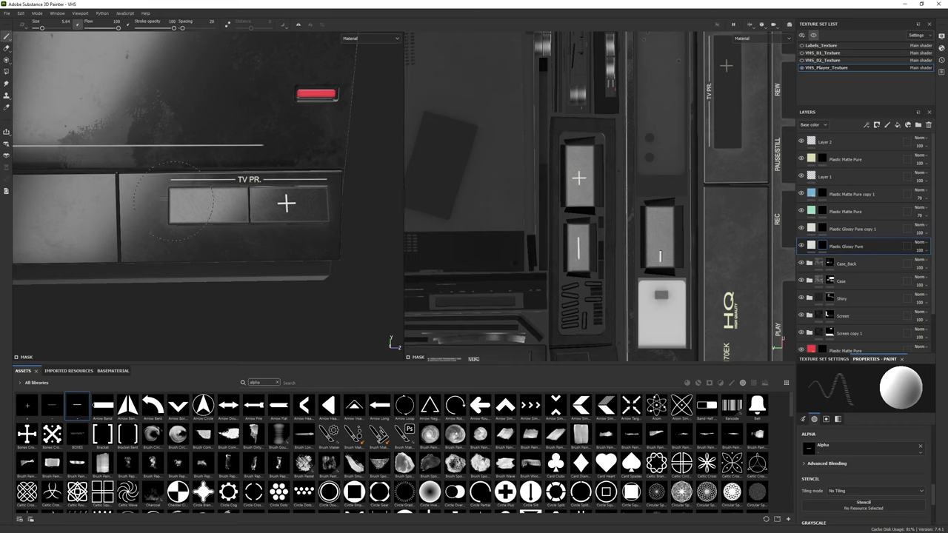
pyautogui.scroll(-5, 207, 214)
# Step: Lower the Plastic Glossy Pure layer's opacity to 76
pyautogui.keyDown('alt'); pyautogui.moveTo(207, 215); pyautogui.dragTo(311, 215); pyautogui.keyUp('alt')
pyautogui.moveTo(942, 265); pyautogui.dragTo(940, 265)
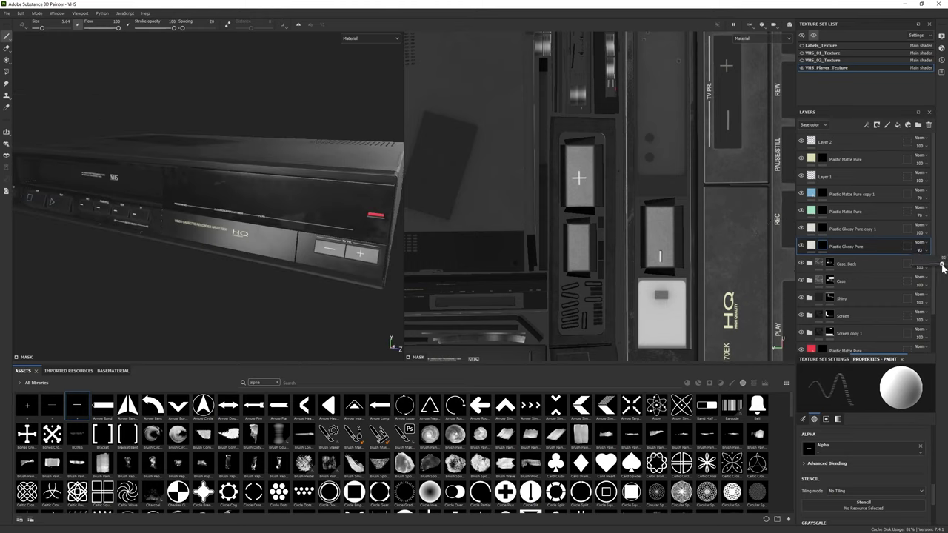
pyautogui.keyDown('alt'); pyautogui.moveTo(222, 215); pyautogui.dragTo(200, 219); pyautogui.keyUp('alt')
# Step: Add a Plastic Matte Pure fill layer above Layer 2
pyautogui.click(824, 141)
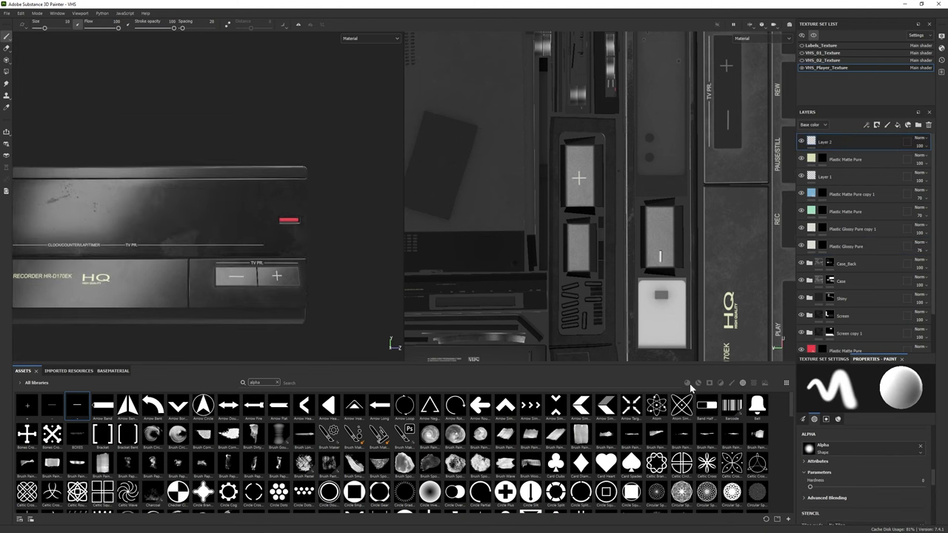
pyautogui.click(277, 382)
pyautogui.scroll(-5, 321, 469)
pyautogui.moveTo(228, 440); pyautogui.dragTo(857, 157)
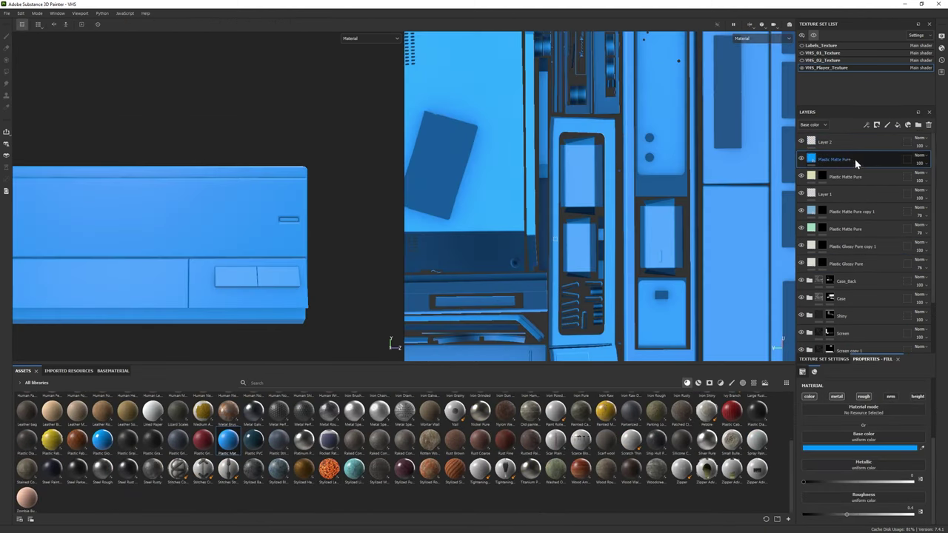
# Step: Import INSTANT REC.png as an alpha and stamp it beside the red light
pyautogui.moveTo(111, 522); pyautogui.dragTo(809, 448)
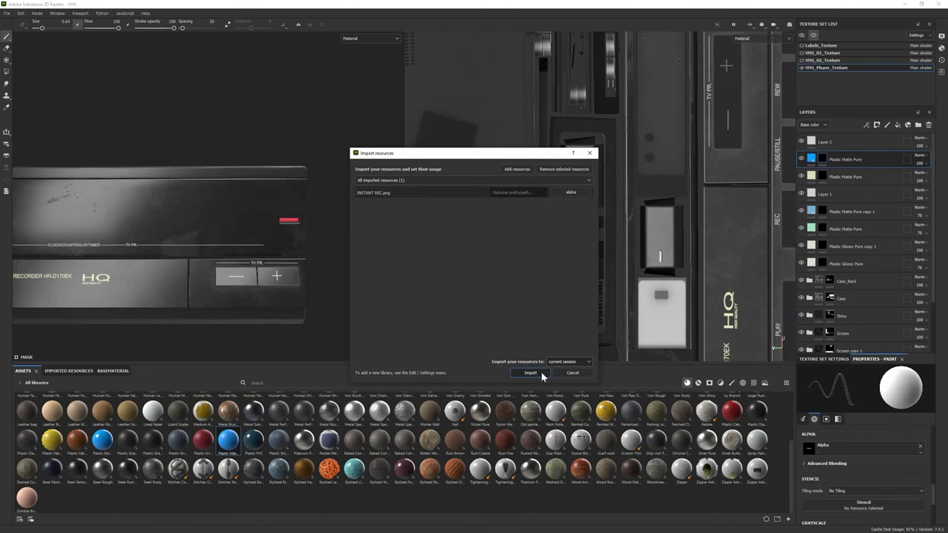
pyautogui.click(545, 372)
pyautogui.keyDown('ctrl'); pyautogui.moveTo(254, 221); pyautogui.dragTo(235, 222, button='right'); pyautogui.keyUp('ctrl')
pyautogui.moveTo(245, 213)
pyautogui.keyDown('alt'); pyautogui.mouseDown()
pyautogui.moveTo(201, 200)
pyautogui.moveTo(148, 222)
pyautogui.moveTo(166, 249)
pyautogui.moveTo(226, 196)
pyautogui.mouseUp(); pyautogui.keyUp('alt')
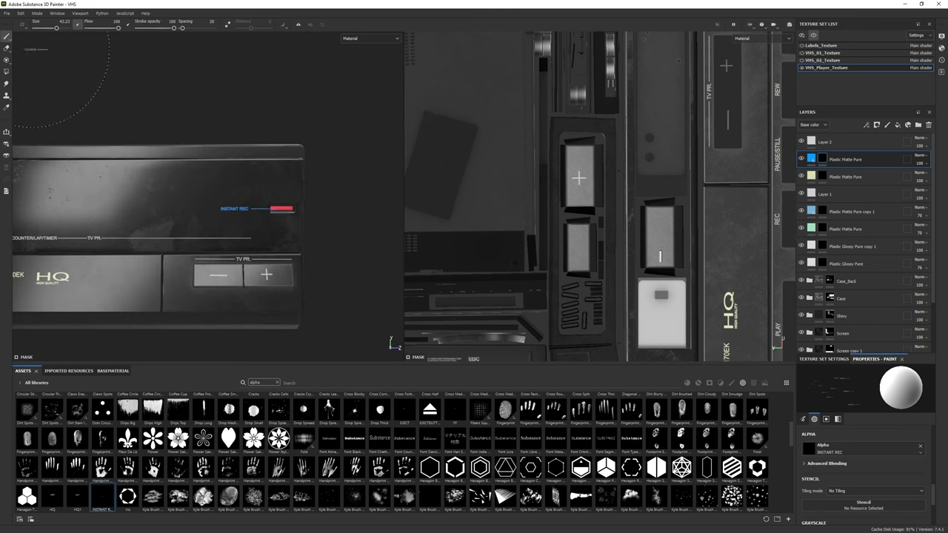
# Step: Erase the excess label paint with the Basic Hard brush
pyautogui.press('2')
pyautogui.scroll(2, 226, 196)
pyautogui.scroll(3, 296, 444)
pyautogui.click(278, 383)
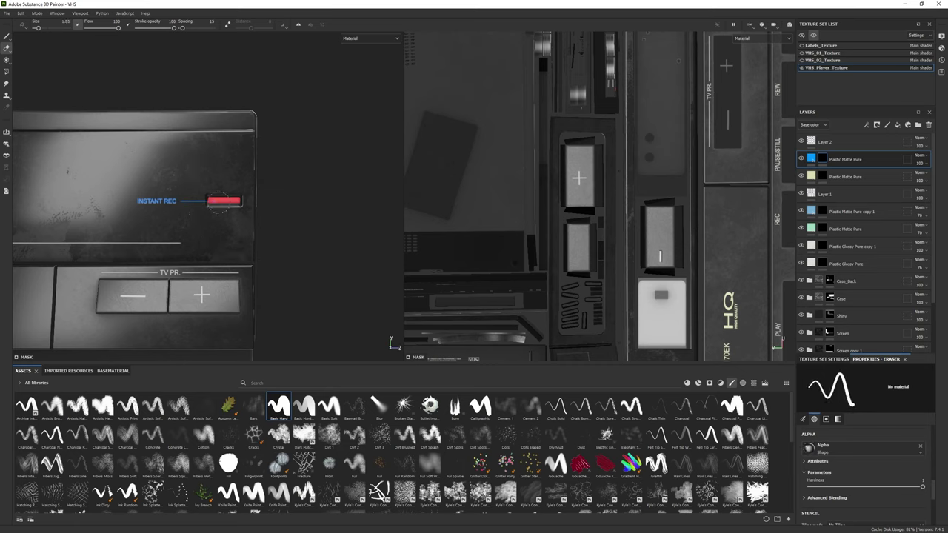
pyautogui.scroll(-2, 217, 202)
# Step: Colour the INSTANT REC layer pinkish red at 67 opacity
pyautogui.click(811, 159)
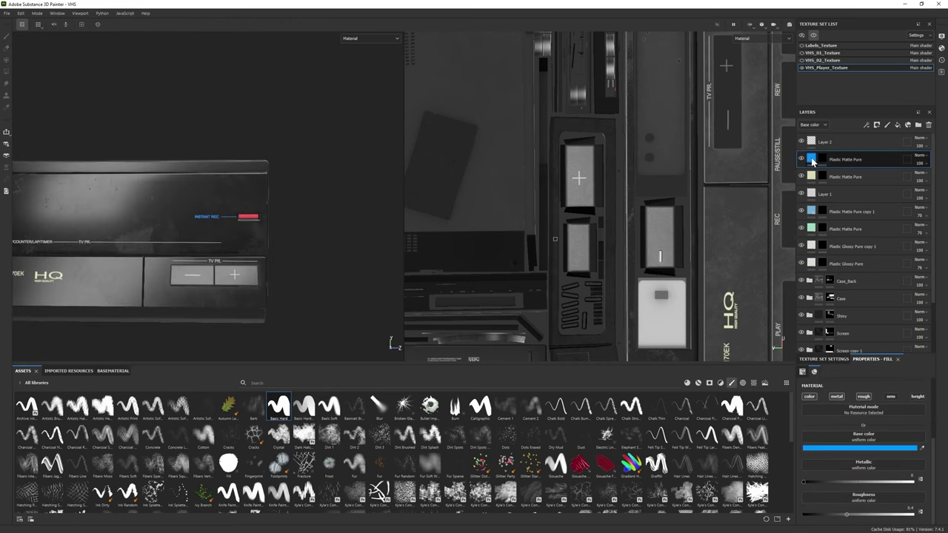
pyautogui.click(881, 448)
pyautogui.click(796, 305)
pyautogui.click(791, 301)
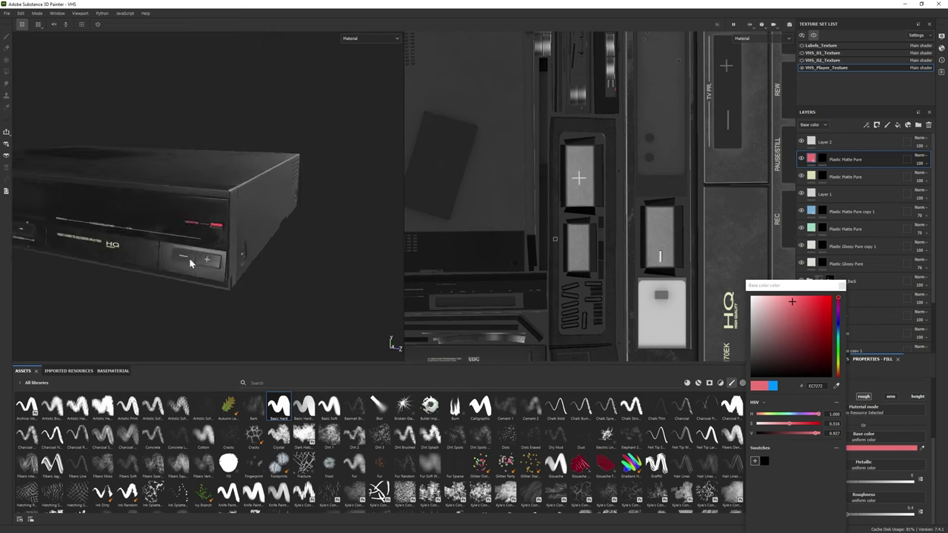
pyautogui.moveTo(919, 164); pyautogui.dragTo(912, 165)
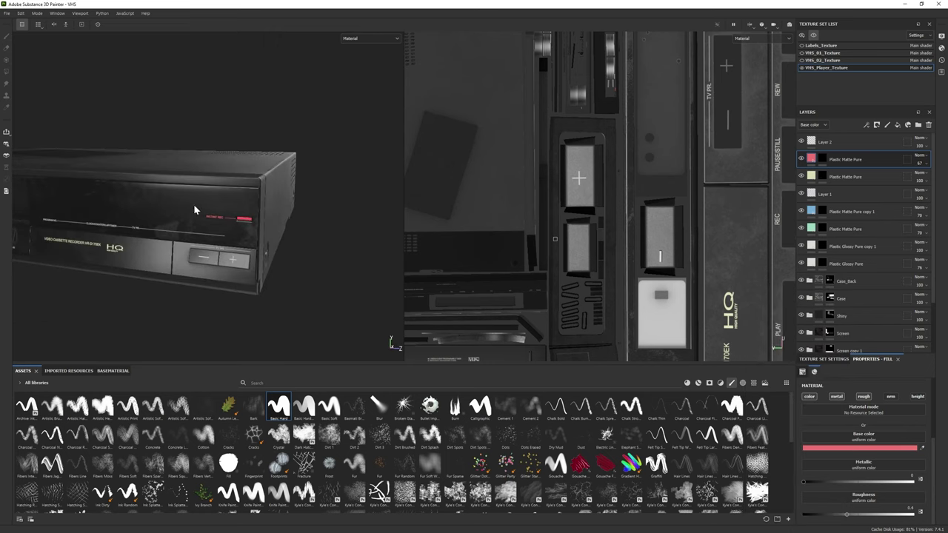
pyautogui.keyDown('alt'); pyautogui.moveTo(193, 204); pyautogui.dragTo(194, 254); pyautogui.keyUp('alt')
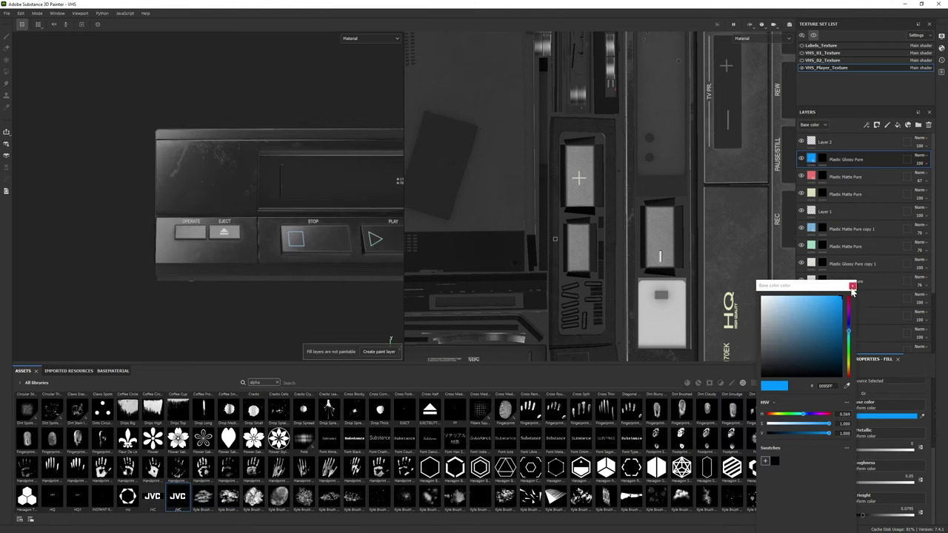
# Step: Stamp the JVC logo alpha above OPERATE on the logo's fill layer
pyautogui.click(852, 286)
pyautogui.click(822, 159)
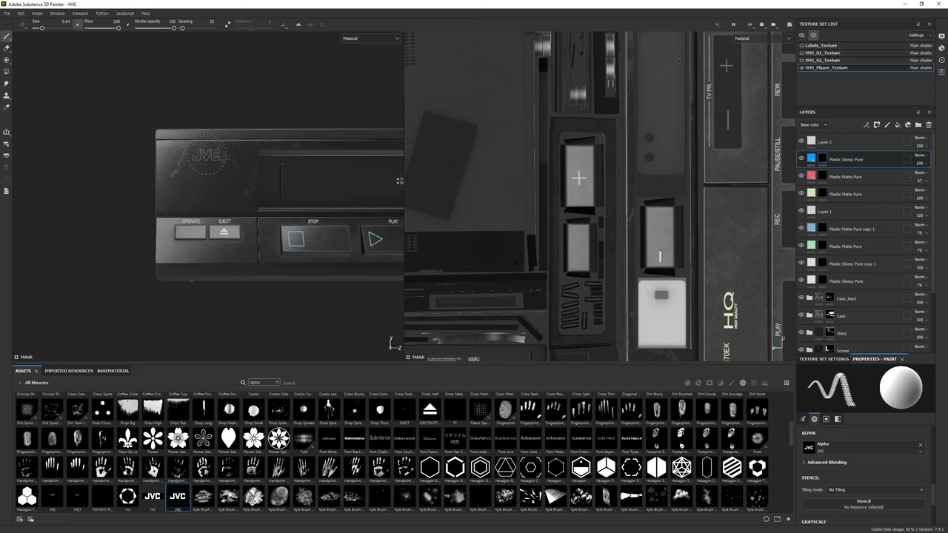
pyautogui.click(205, 155)
pyautogui.hotkey('ctrl', 'z')
pyautogui.click(206, 154)
# Step: Set the JVC logo layer's base color to cream C9C5A5
pyautogui.click(811, 158)
pyautogui.click(904, 416)
pyautogui.click(883, 359)
pyautogui.click(806, 298)
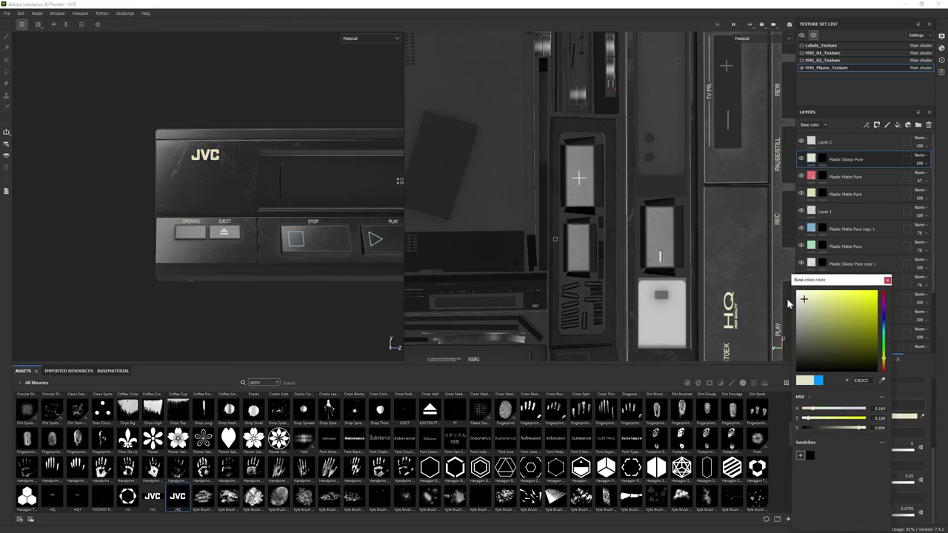
pyautogui.keyDown('alt'); pyautogui.moveTo(178, 230); pyautogui.dragTo(223, 215); pyautogui.keyUp('alt')
pyautogui.click(806, 300)
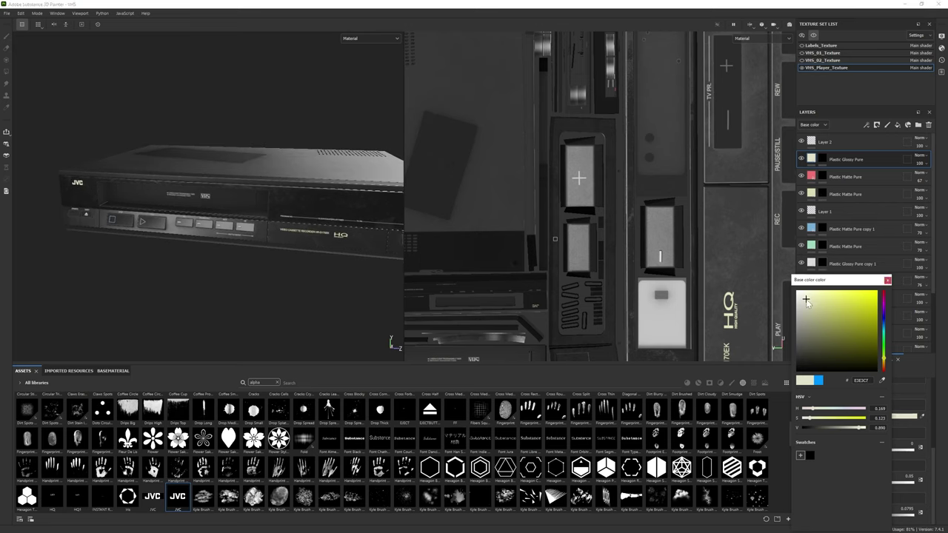
pyautogui.moveTo(861, 428); pyautogui.dragTo(852, 428)
pyautogui.keyDown('shift'); pyautogui.moveTo(222, 222); pyautogui.dragTo(148, 226, button='right'); pyautogui.keyUp('shift')
pyautogui.moveTo(148, 226)
pyautogui.keyDown('alt'); pyautogui.mouseDown()
pyautogui.moveTo(111, 223)
pyautogui.moveTo(170, 222)
pyautogui.mouseUp(); pyautogui.keyUp('alt')
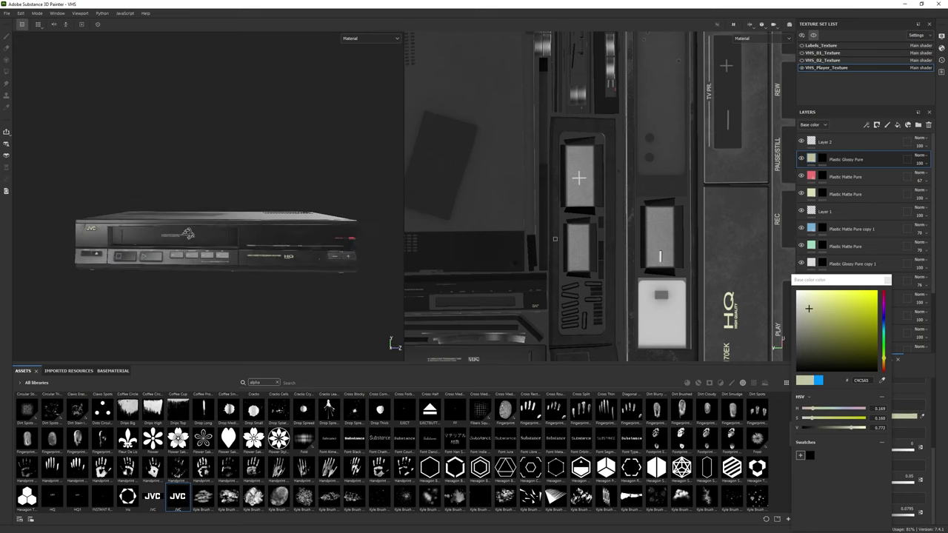
# Step: Import REMOTE.png into the project as an alpha resource
pyautogui.moveTo(222, 414); pyautogui.dragTo(274, 481)
pyautogui.click(571, 192)
pyautogui.click(577, 203)
pyautogui.click(530, 373)
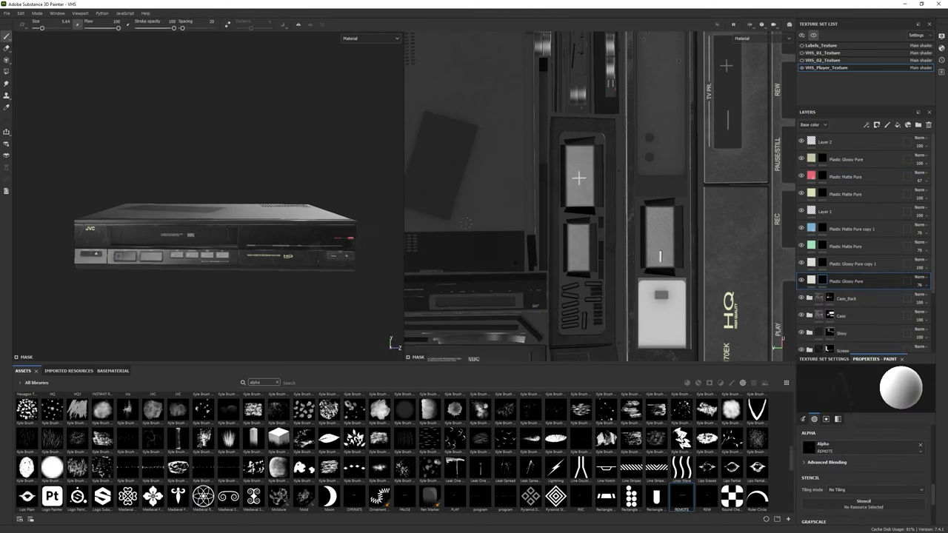
# Step: Stamp a small REMOTE label above OPERATE and EJECT with a slightly larger brush
pyautogui.scroll(3, 225, 189)
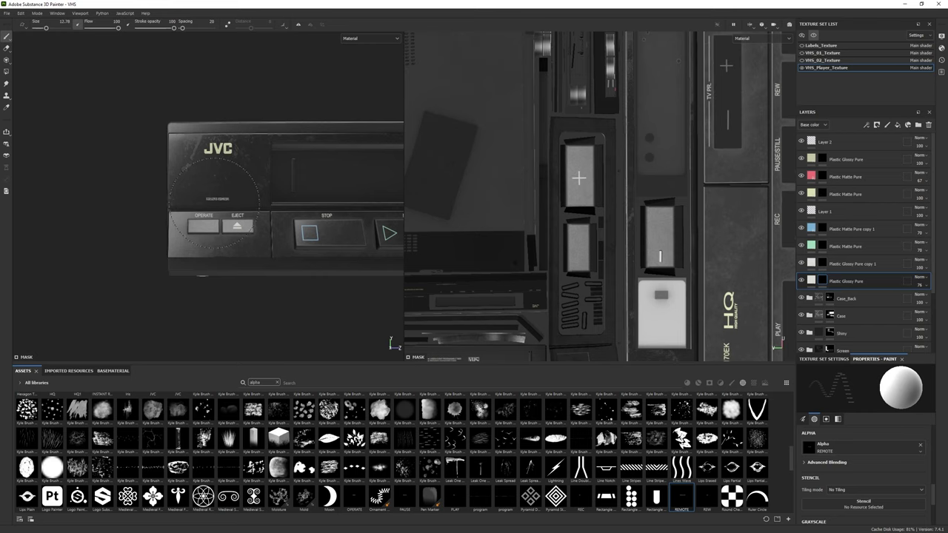
pyautogui.keyDown('ctrl'); pyautogui.moveTo(215, 198); pyautogui.dragTo(221, 202, button='right'); pyautogui.keyUp('ctrl')
pyautogui.moveTo(215, 209)
pyautogui.keyDown('alt'); pyautogui.mouseDown()
pyautogui.moveTo(286, 263)
pyautogui.moveTo(245, 245)
pyautogui.moveTo(197, 254)
pyautogui.moveTo(251, 263)
pyautogui.moveTo(223, 237)
pyautogui.mouseUp(); pyautogui.keyUp('alt')
pyautogui.scroll(2, 286, 264)
pyautogui.scroll(-2, 200, 219)
pyautogui.scroll(-2, 859, 244)
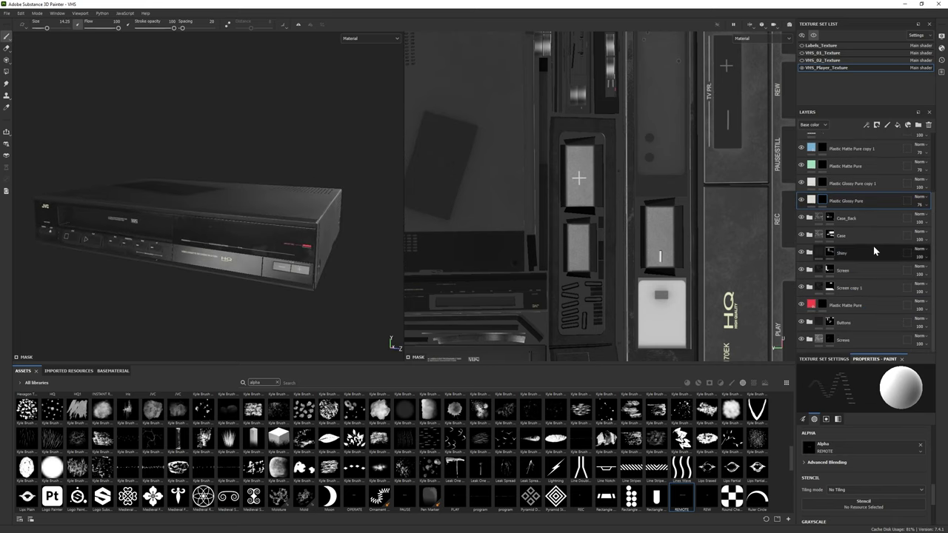
# Step: Lighten the indicator light layer's red base color to FC7070
pyautogui.click(844, 304)
pyautogui.click(818, 448)
pyautogui.click(881, 297)
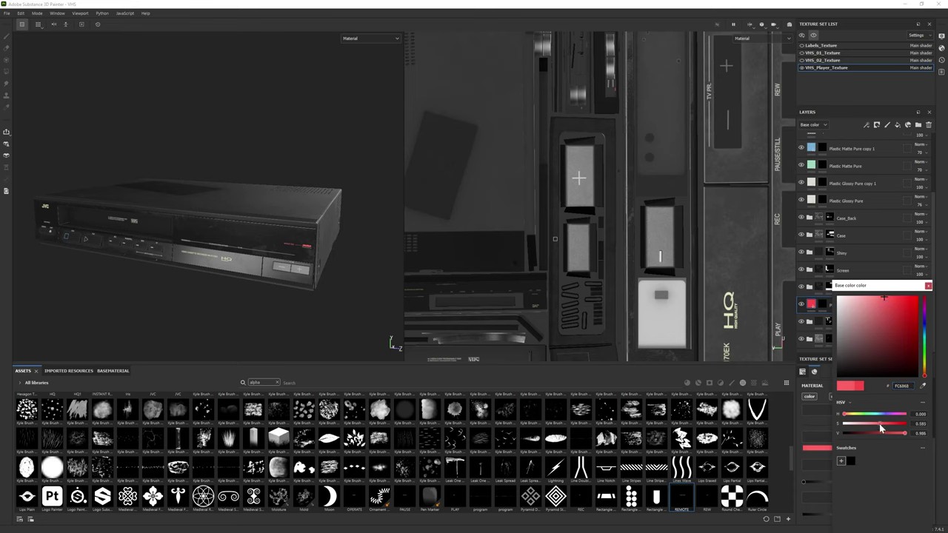
pyautogui.keyDown('alt'); pyautogui.moveTo(281, 234); pyautogui.dragTo(240, 227); pyautogui.keyUp('alt')
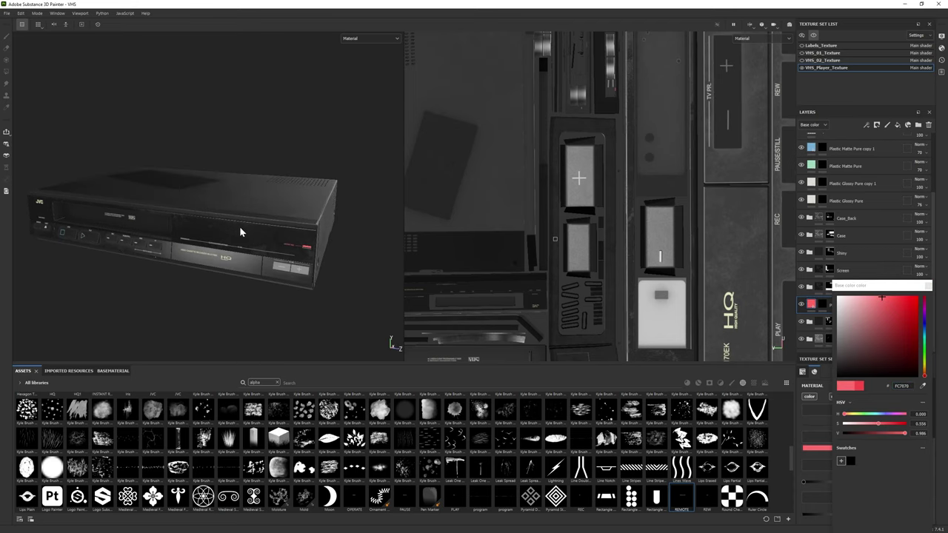
pyautogui.keyDown('alt'); pyautogui.moveTo(239, 233); pyautogui.dragTo(229, 231); pyautogui.keyUp('alt')
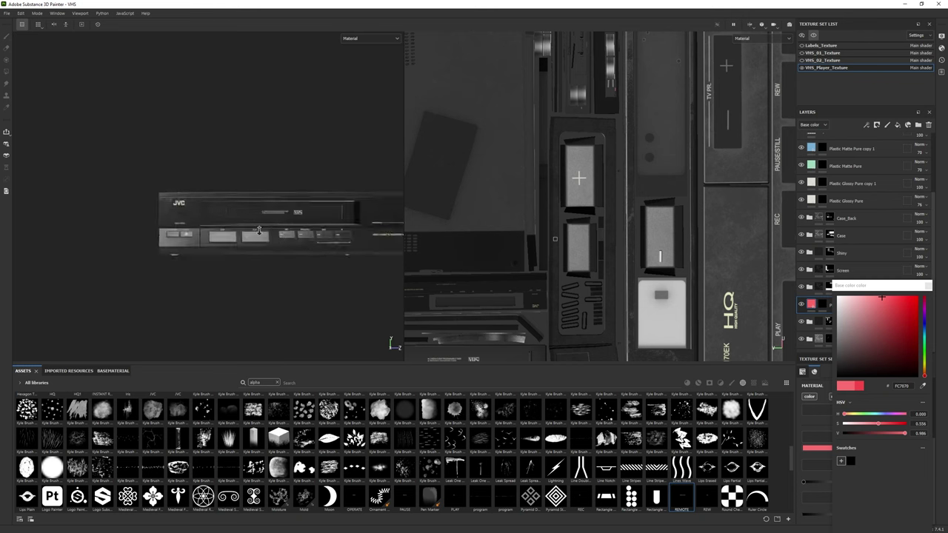
pyautogui.scroll(5, 230, 231)
pyautogui.scroll(4, 858, 158)
pyautogui.click(859, 158)
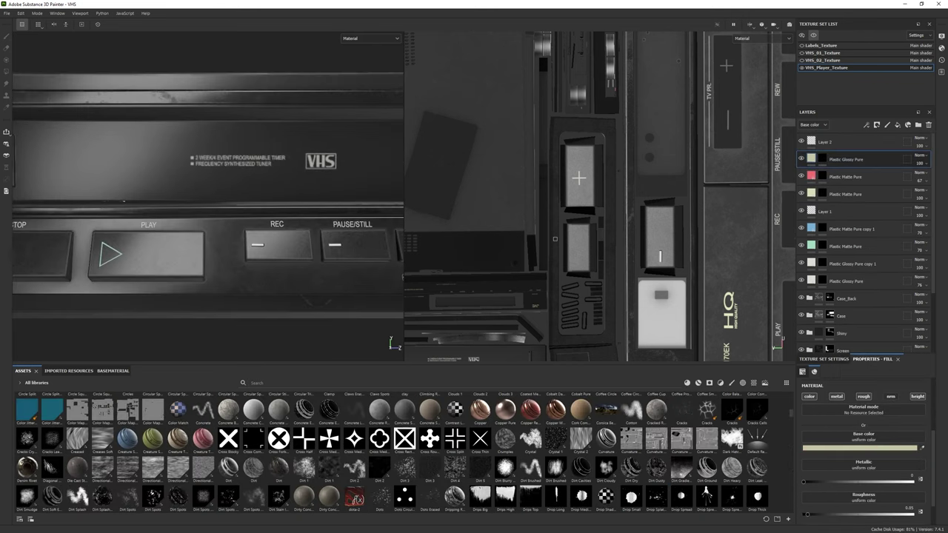
# Step: Give the blue Plastic Matte layer a black mask, with a 0.1 brush painting white
pyautogui.hotkey('ctrl', 'v')
pyautogui.rightClick(850, 162)
pyautogui.click(874, 168)
pyautogui.press('1')
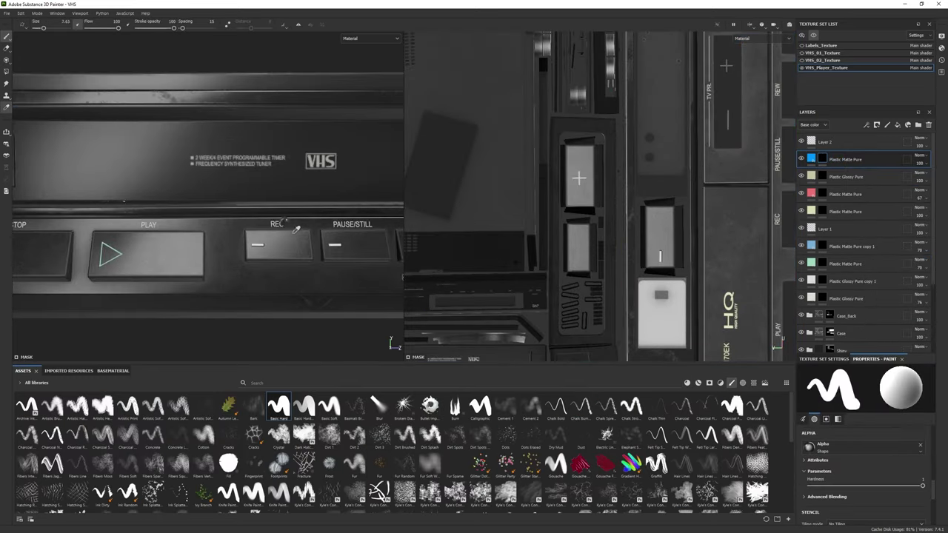
pyautogui.keyDown('ctrl'); pyautogui.moveTo(281, 211); pyautogui.dragTo(219, 208, button='right'); pyautogui.keyUp('ctrl')
pyautogui.click(134, 158)
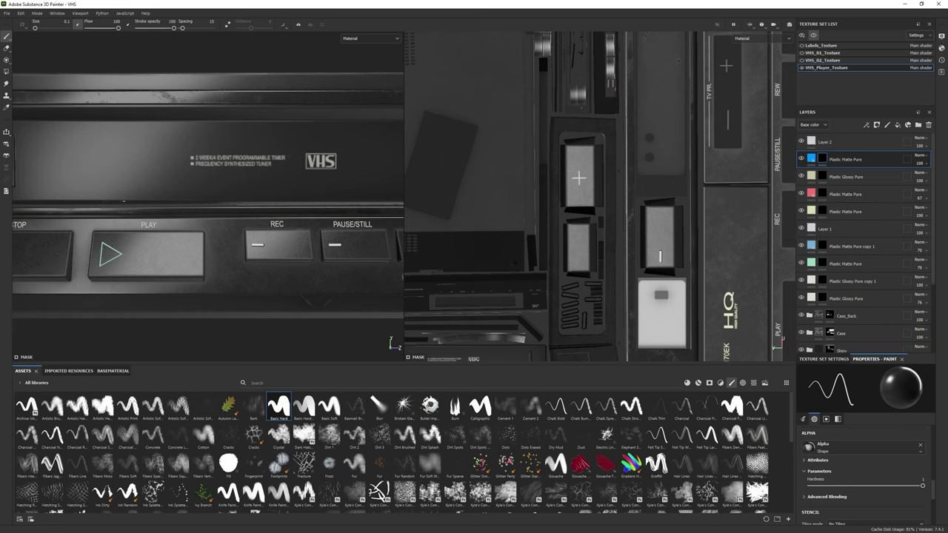
pyautogui.scroll(5, 854, 476)
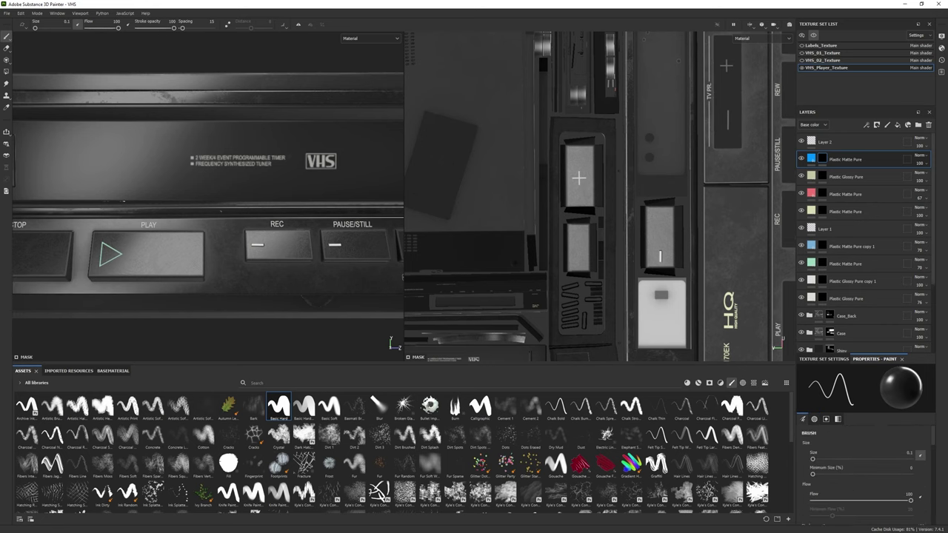
pyautogui.press('x')
# Step: Draw a thin L-shaped blue callout line leading to the REC label
pyautogui.moveTo(222, 226)
pyautogui.mouseDown()
pyautogui.moveTo(252, 226)
pyautogui.moveTo(225, 224)
pyautogui.mouseUp()
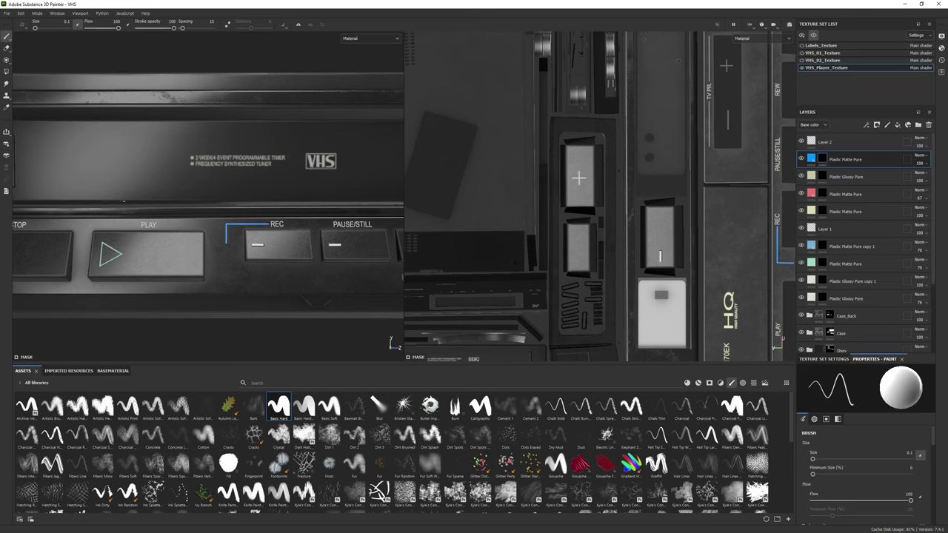
pyautogui.keyDown('shift'); pyautogui.click(208, 242); pyautogui.keyUp('shift')
pyautogui.scroll(3, 222, 240)
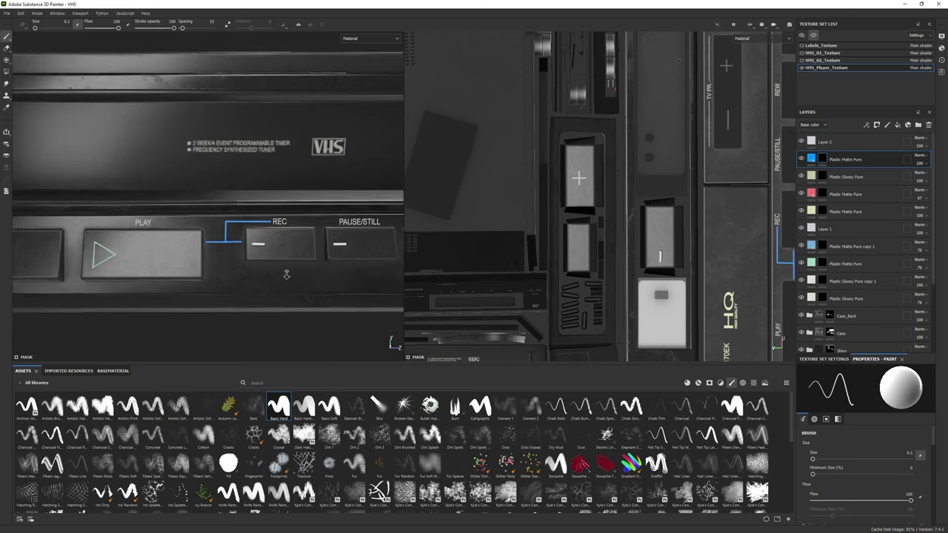
pyautogui.keyDown('shift'); pyautogui.click(220, 246); pyautogui.keyUp('shift')
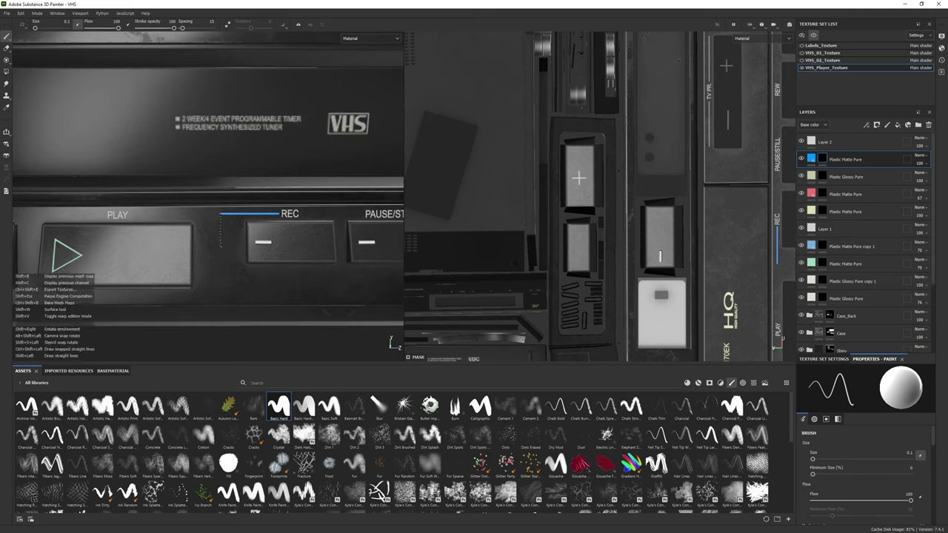
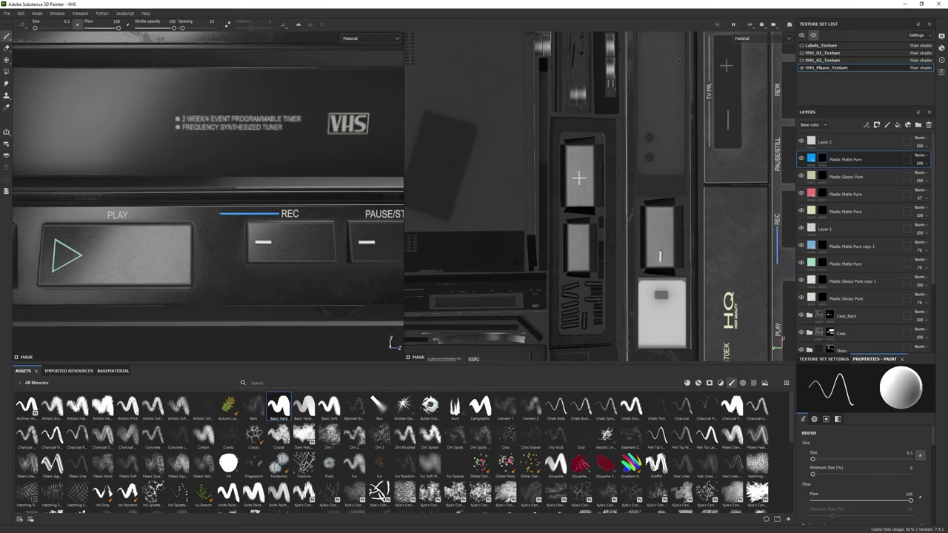
# Step: Paint two straight line segments forming the bracket from the REC label
pyautogui.press('shift')
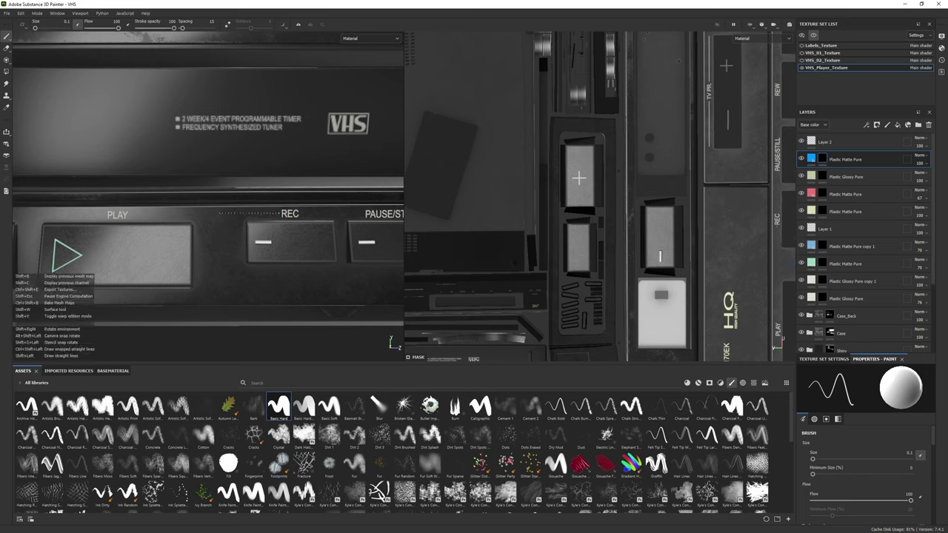
pyautogui.keyDown('shift'); pyautogui.click(279, 214); pyautogui.keyUp('shift')
pyautogui.press('shift')
pyautogui.keyDown('shift'); pyautogui.click(242, 242); pyautogui.keyUp('shift')
pyautogui.moveTo(211, 251)
pyautogui.keyDown('alt'); pyautogui.mouseDown()
pyautogui.moveTo(148, 222)
pyautogui.moveTo(192, 237)
pyautogui.mouseUp(); pyautogui.keyUp('alt')
# Step: Set the layer fill's base colour to a light tone so the bracket lines read pale
pyautogui.click(811, 159)
pyautogui.click(887, 448)
pyautogui.click(761, 314)
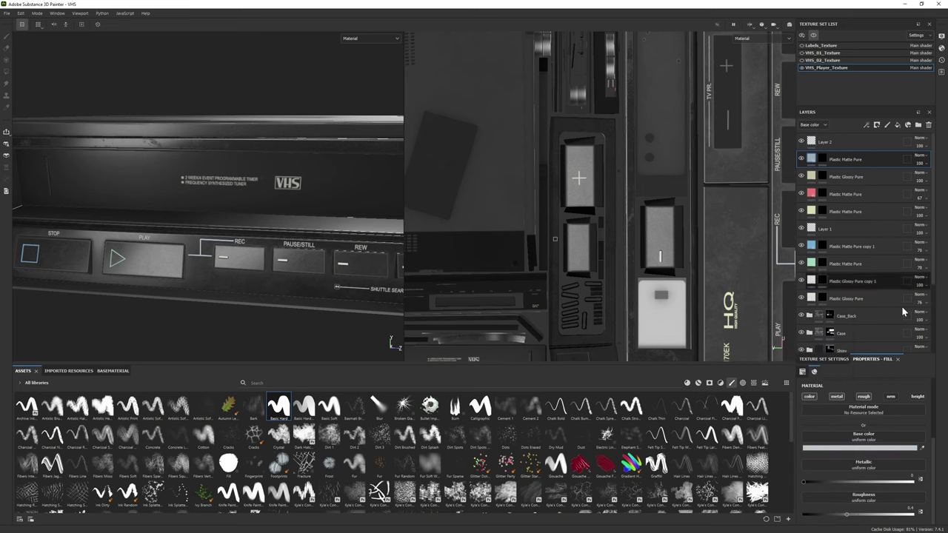
pyautogui.moveTo(280, 294)
pyautogui.keyDown('alt'); pyautogui.mouseDown()
pyautogui.moveTo(244, 264)
pyautogui.moveTo(185, 309)
pyautogui.mouseUp(); pyautogui.keyUp('alt')
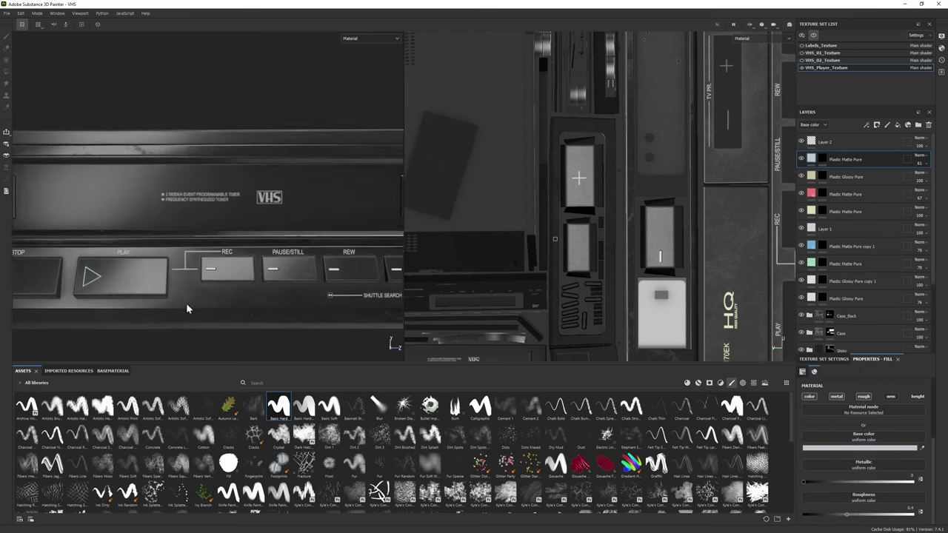
pyautogui.scroll(3, 186, 309)
# Step: Trim the excess bracket line ends on the mask with a very fine 0.1-size eraser
pyautogui.press('e')
pyautogui.keyDown('ctrl'); pyautogui.moveTo(337, 236); pyautogui.dragTo(288, 234, button='right'); pyautogui.keyUp('ctrl')
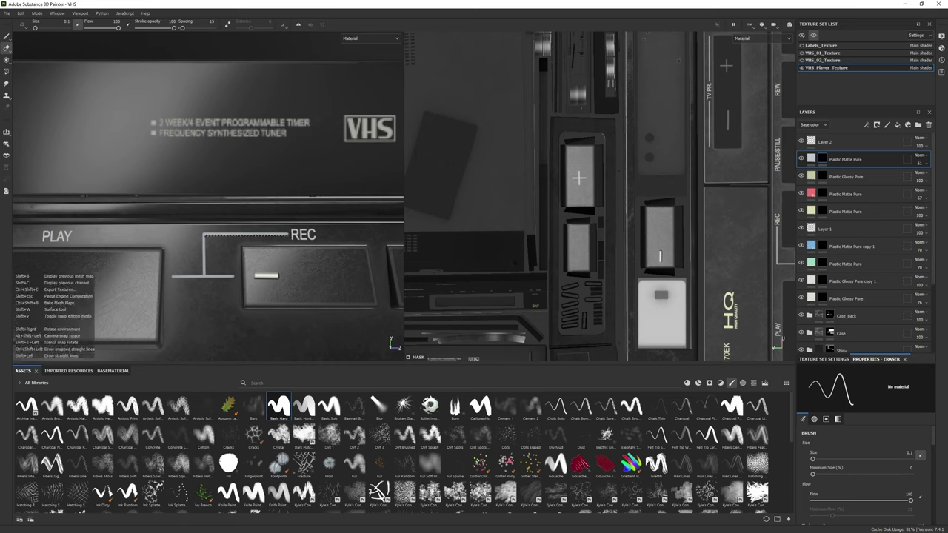
pyautogui.keyDown('shift'); pyautogui.click(206, 235); pyautogui.keyUp('shift')
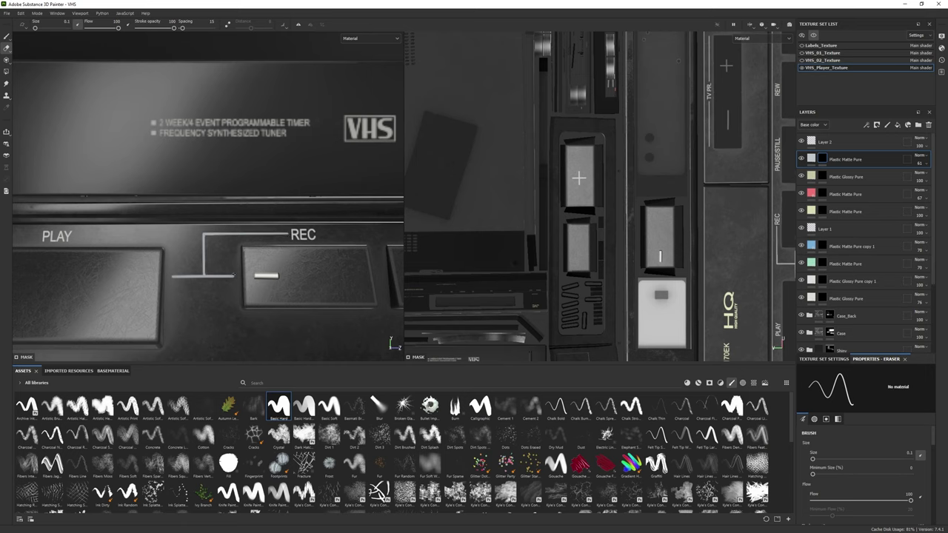
pyautogui.keyDown('shift'); pyautogui.click(234, 277); pyautogui.keyUp('shift')
pyautogui.keyDown('shift'); pyautogui.click(196, 287); pyautogui.keyUp('shift')
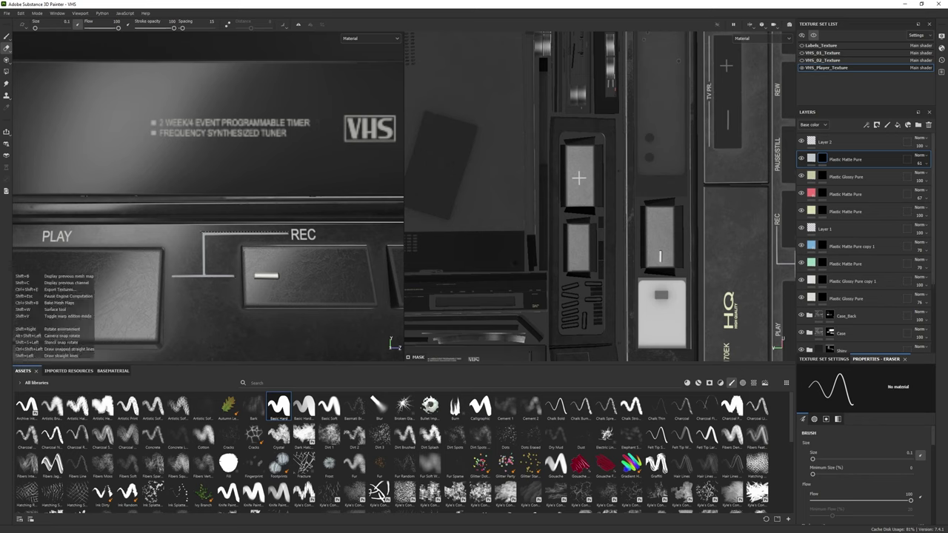
pyautogui.scroll(-6, 191, 282)
pyautogui.keyDown('alt'); pyautogui.moveTo(222, 282); pyautogui.dragTo(194, 265); pyautogui.keyUp('alt')
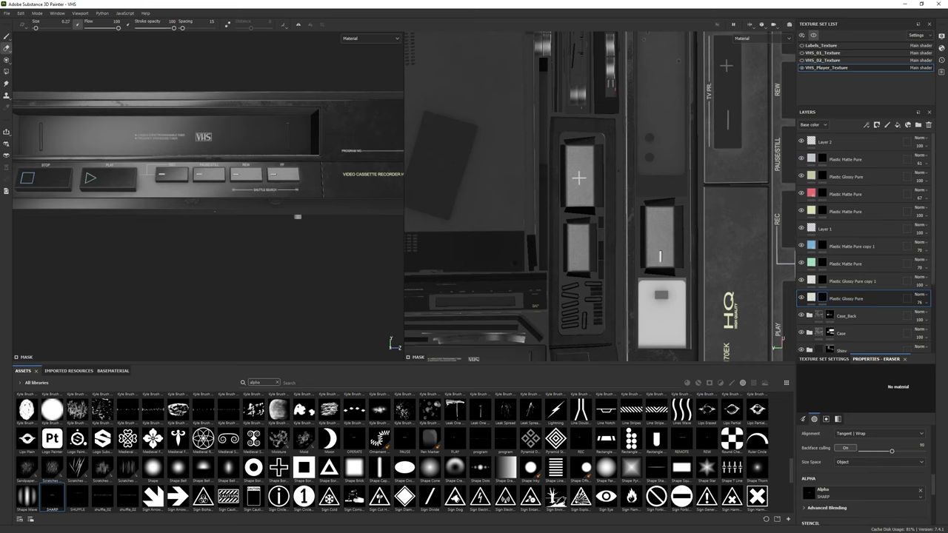
# Step: Turn the view to the back panel and set the brush to the Font Jura text alpha at a smaller size
pyautogui.press('p')
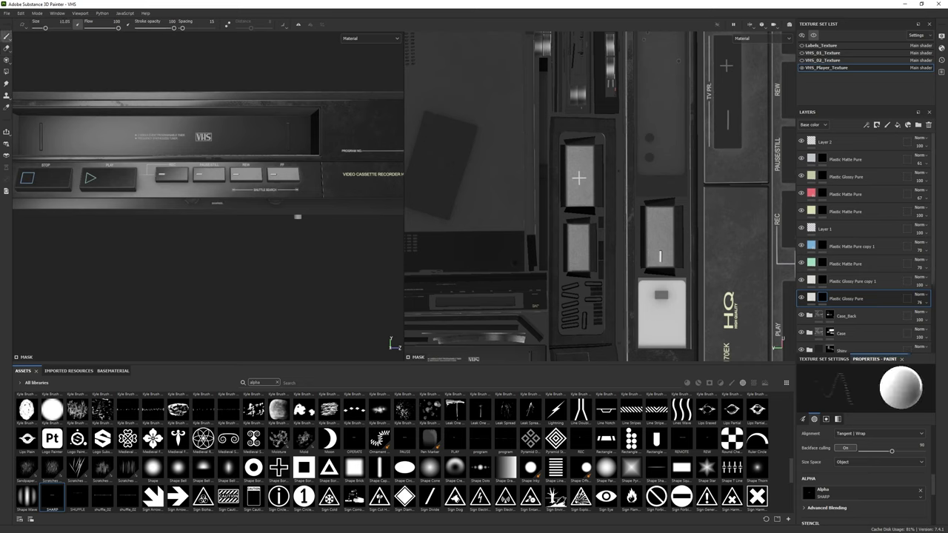
pyautogui.scroll(-5, 259, 502)
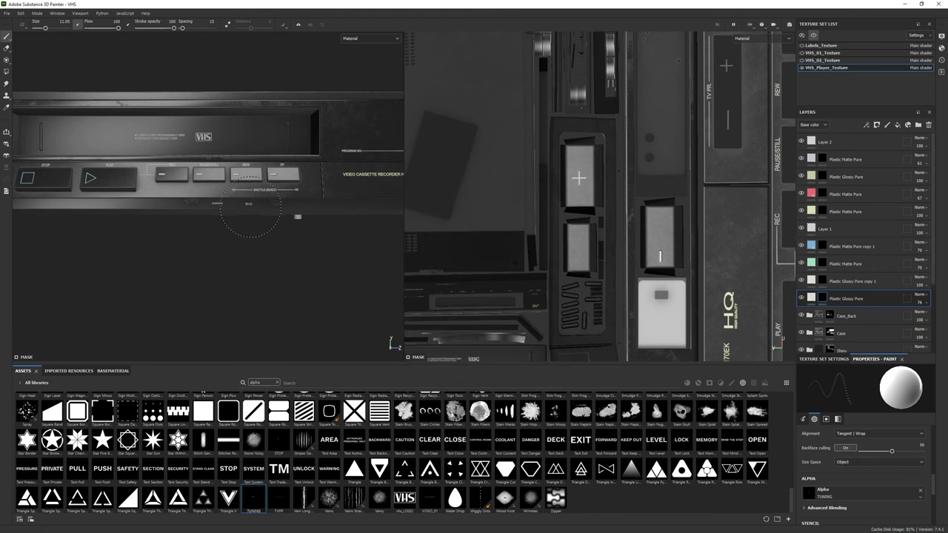
pyautogui.scroll(-3, 252, 208)
pyautogui.keyDown('alt'); pyautogui.moveTo(260, 260); pyautogui.dragTo(207, 281); pyautogui.keyUp('alt')
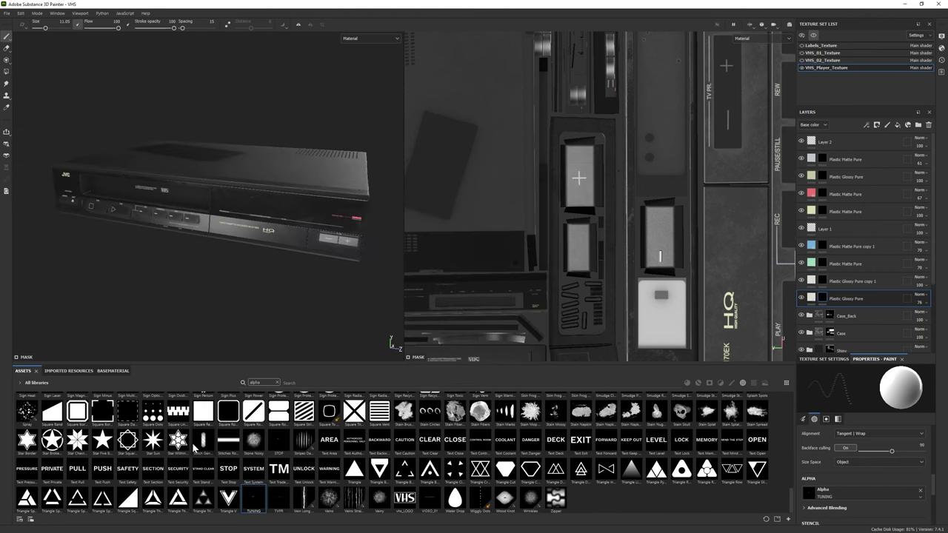
pyautogui.scroll(5, 222, 222)
pyautogui.scroll(-5, 245, 239)
pyautogui.scroll(5, 244, 239)
pyautogui.keyDown('alt'); pyautogui.moveTo(222, 237); pyautogui.dragTo(183, 272); pyautogui.keyUp('alt')
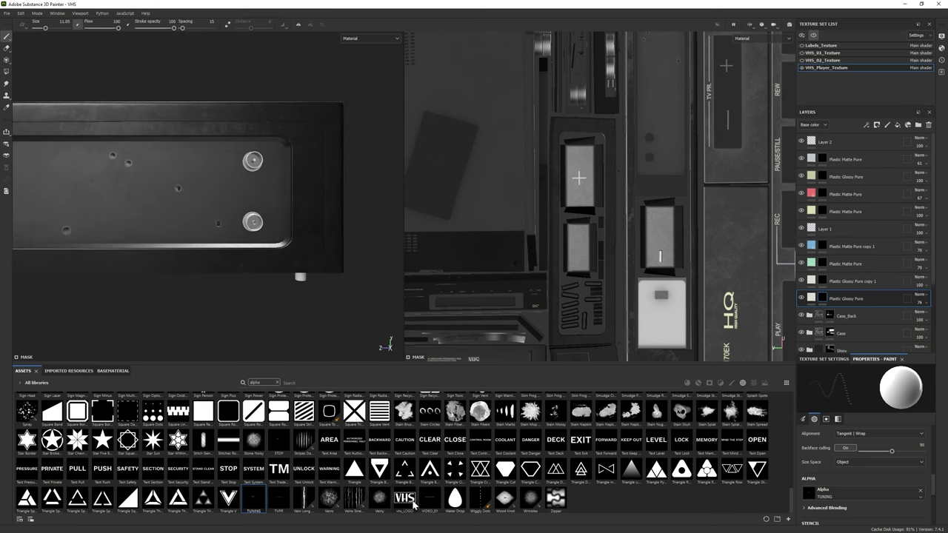
pyautogui.click(277, 382)
pyautogui.scroll(10, 405, 444)
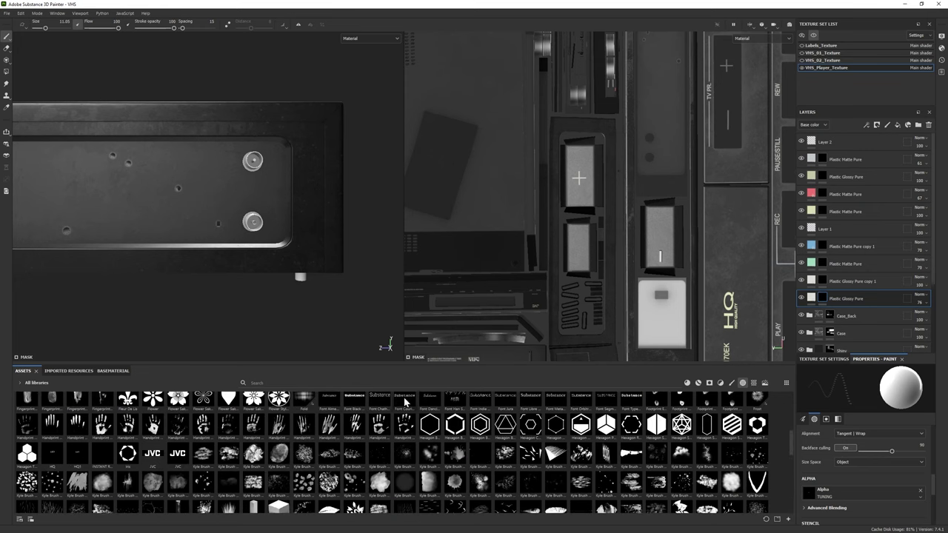
pyautogui.click(505, 400)
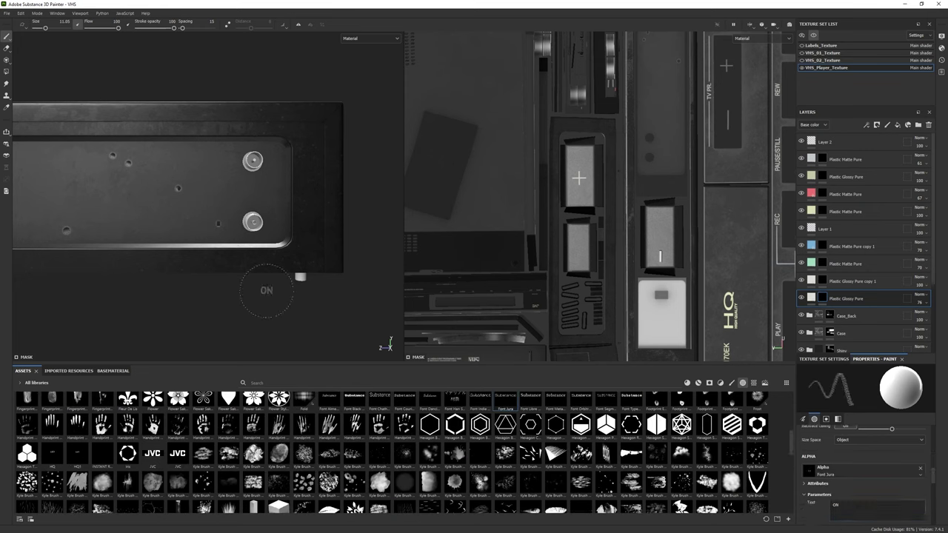
pyautogui.press('[')
pyautogui.press('[')
pyautogui.press('[')
pyautogui.scroll(3, 214, 212)
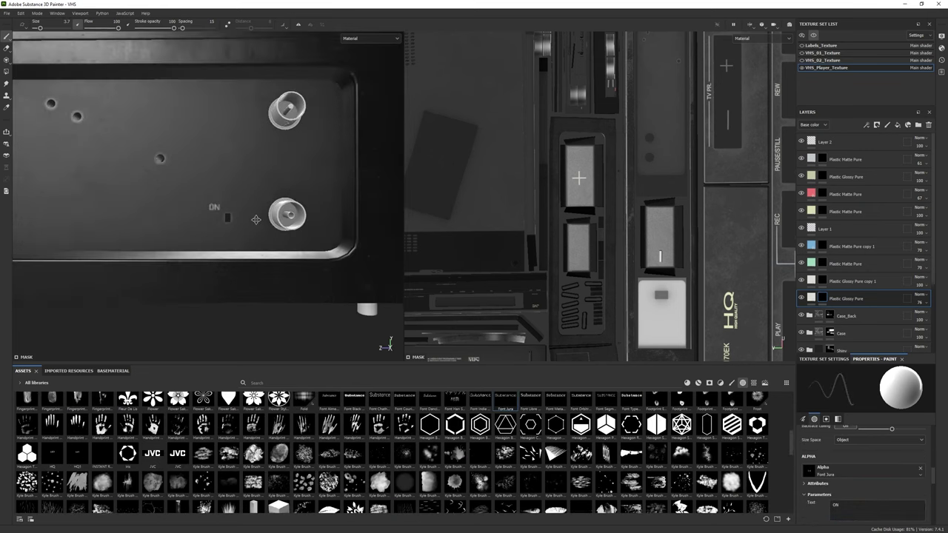
# Step: Change the brush text from OFF to RF OUT and stamp it under the top jack
pyautogui.doubleClick(835, 504)
pyautogui.write('OFF')
pyautogui.press('Return')
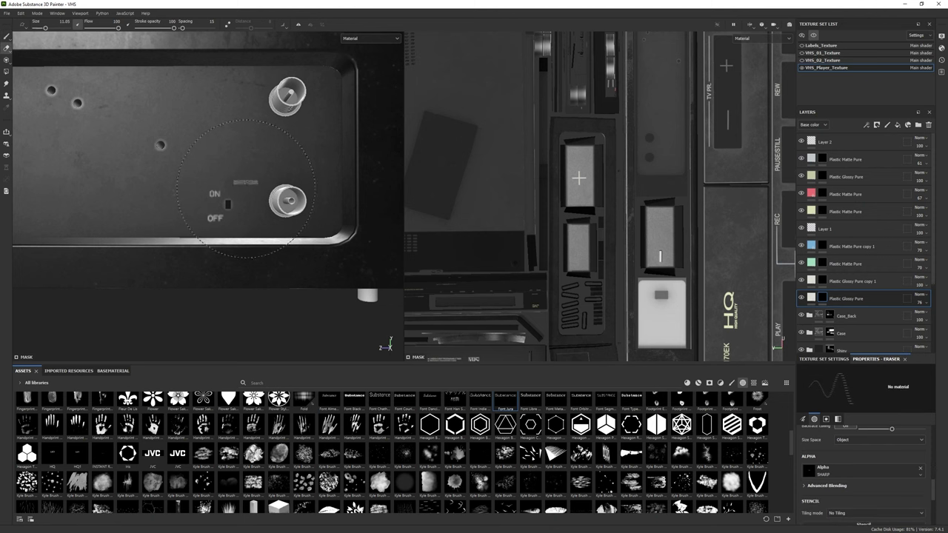
pyautogui.press('e')
pyautogui.press('1')
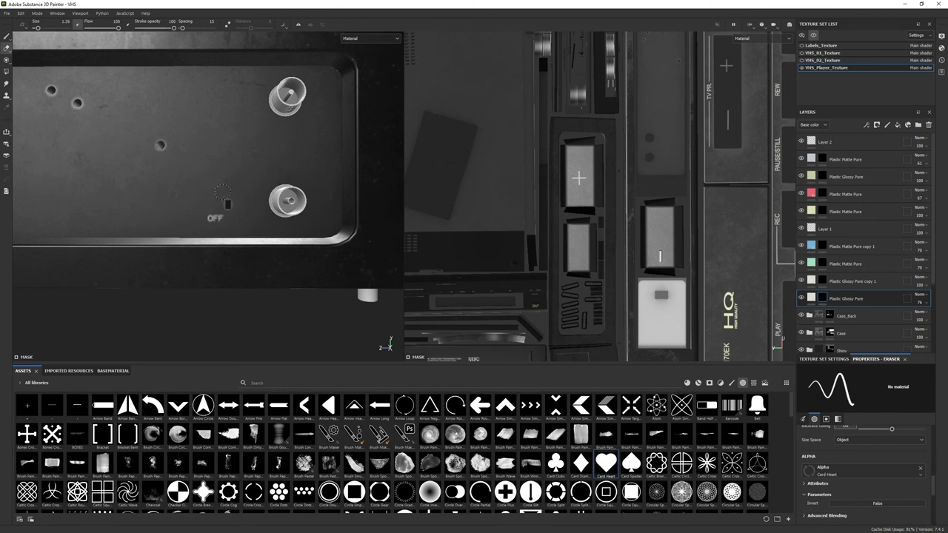
pyautogui.keyDown('alt'); pyautogui.moveTo(214, 196); pyautogui.dragTo(176, 202); pyautogui.keyUp('alt')
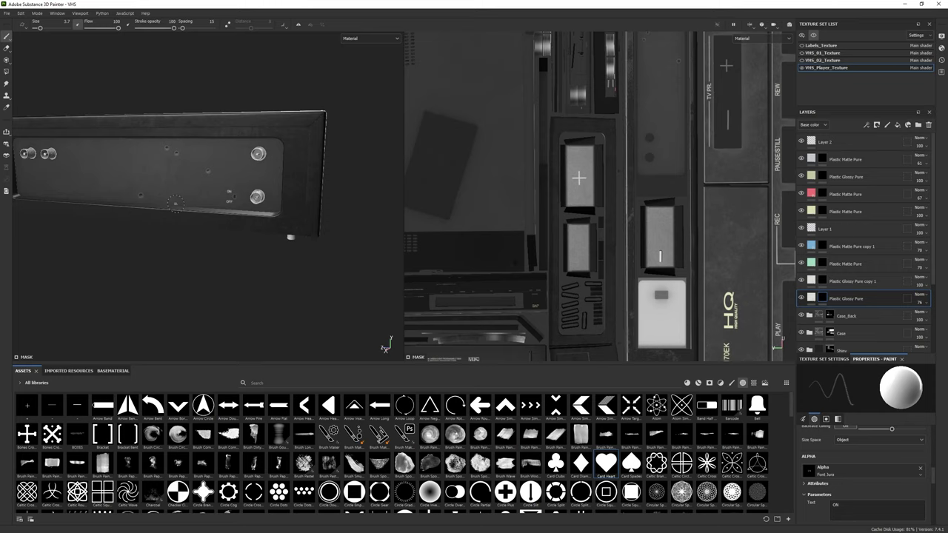
pyautogui.tripleClick(863, 505)
pyautogui.write('RF OUT')
pyautogui.keyDown('alt'); pyautogui.keyDown('shift'); pyautogui.moveTo(244, 178); pyautogui.dragTo(246, 166); pyautogui.keyUp('shift'); pyautogui.keyUp('alt')
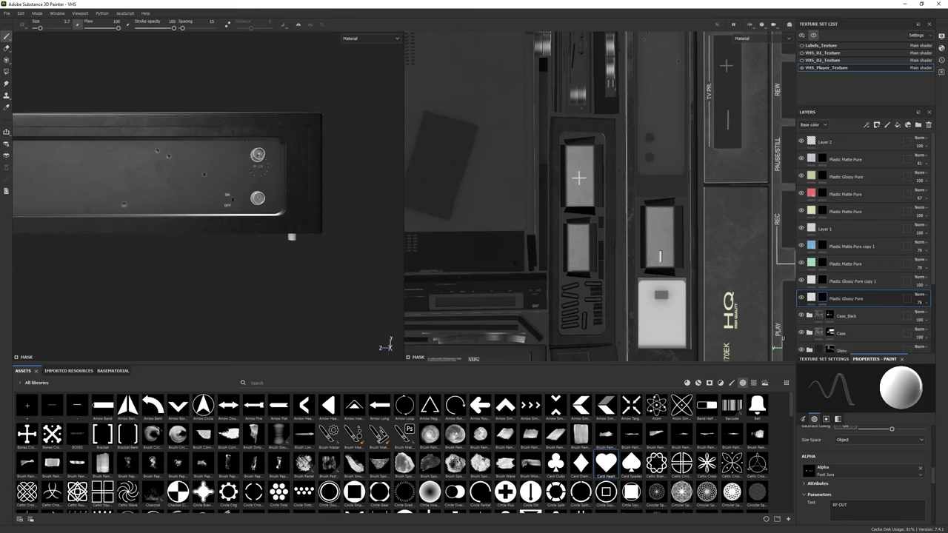
pyautogui.click(257, 164)
# Step: Stamp an ANTENNA IN label above the lower jack
pyautogui.click(844, 505)
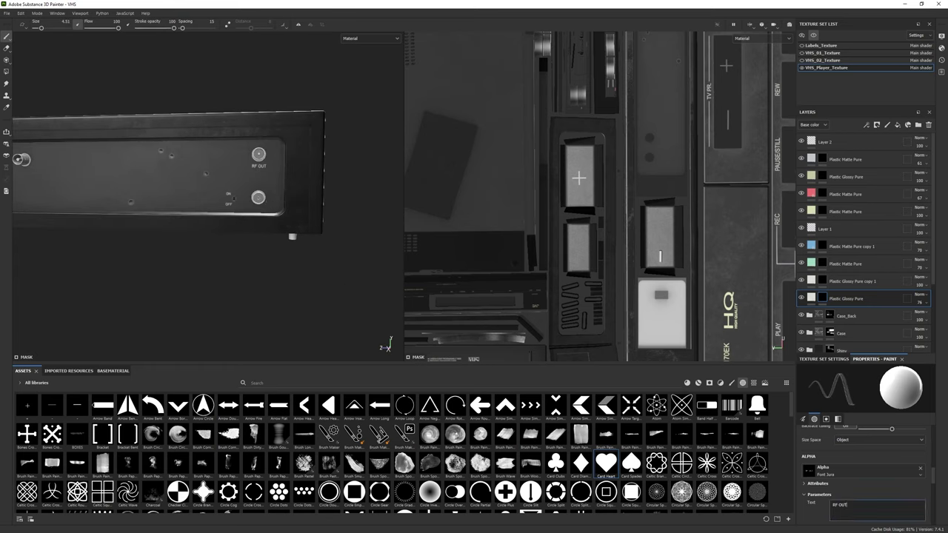
pyautogui.write('ANTENNA IN')
pyautogui.keyDown('alt'); pyautogui.keyDown('shift'); pyautogui.moveTo(237, 185); pyautogui.dragTo(230, 180); pyautogui.keyUp('shift'); pyautogui.keyUp('alt')
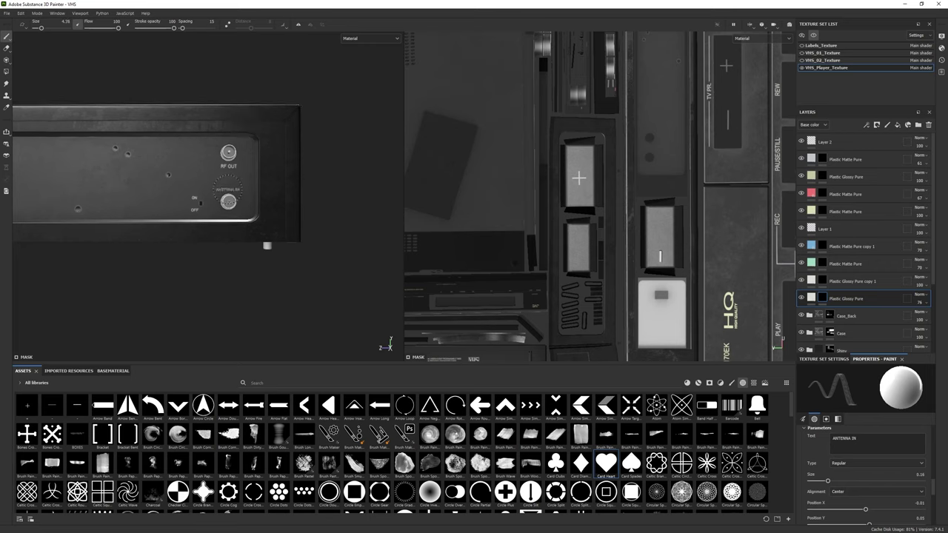
pyautogui.click(228, 191)
pyautogui.keyDown('alt'); pyautogui.moveTo(227, 191); pyautogui.dragTo(179, 210); pyautogui.keyUp('alt')
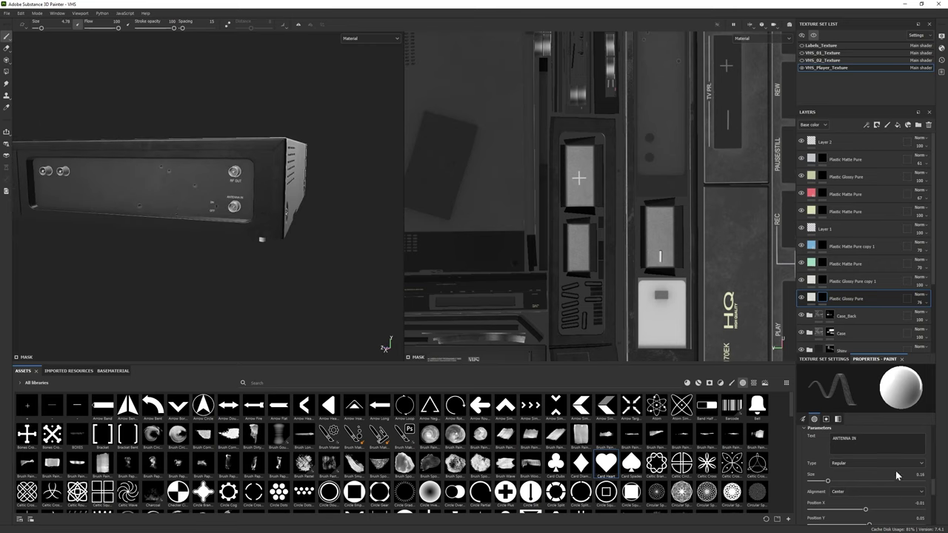
# Step: Stamp an AUDIO label beside the small hole
pyautogui.tripleClick(859, 438)
pyautogui.write('AUDIO')
pyautogui.scroll(5, 207, 185)
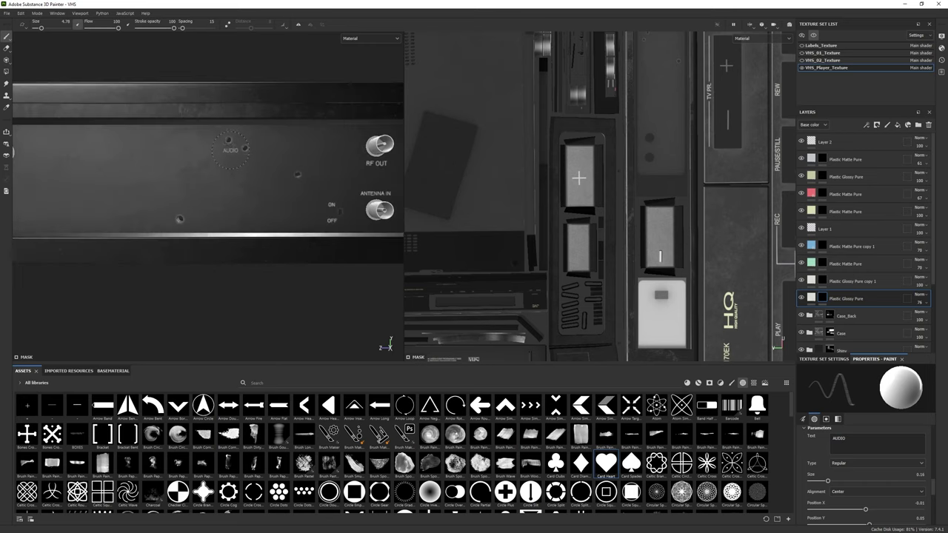
pyautogui.click(225, 148)
pyautogui.scroll(2, 226, 148)
pyautogui.scroll(-1, 187, 208)
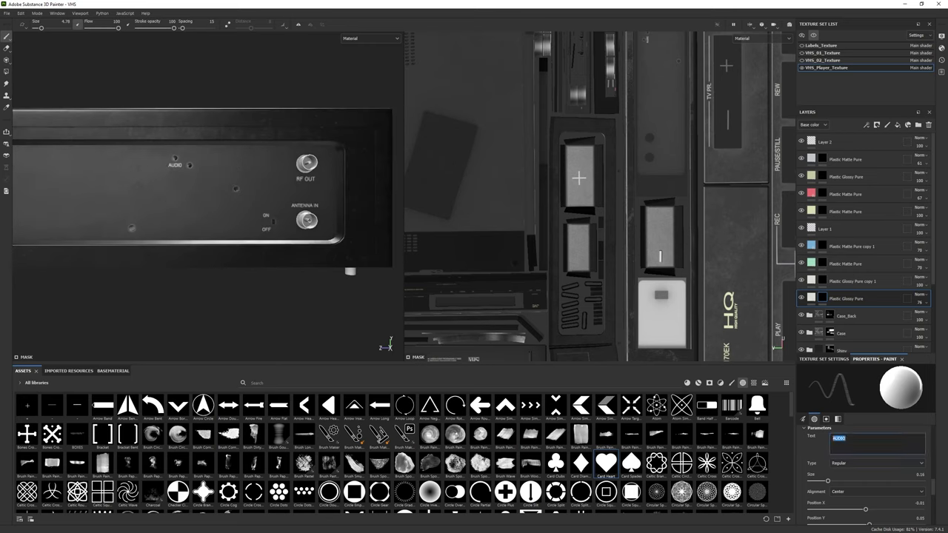
# Step: Enter the channel label text CH40, then correct it to CH32
pyautogui.write('CH40')
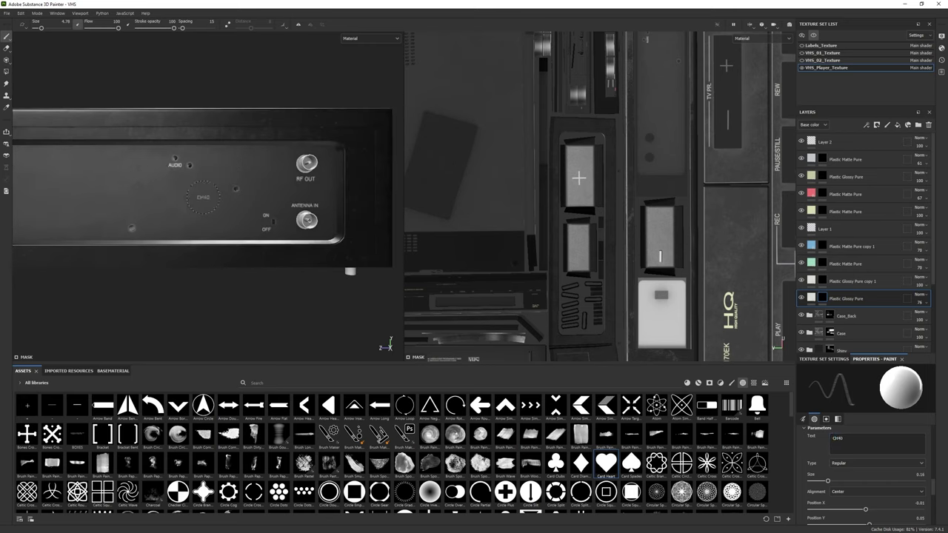
pyautogui.scroll(1, 229, 191)
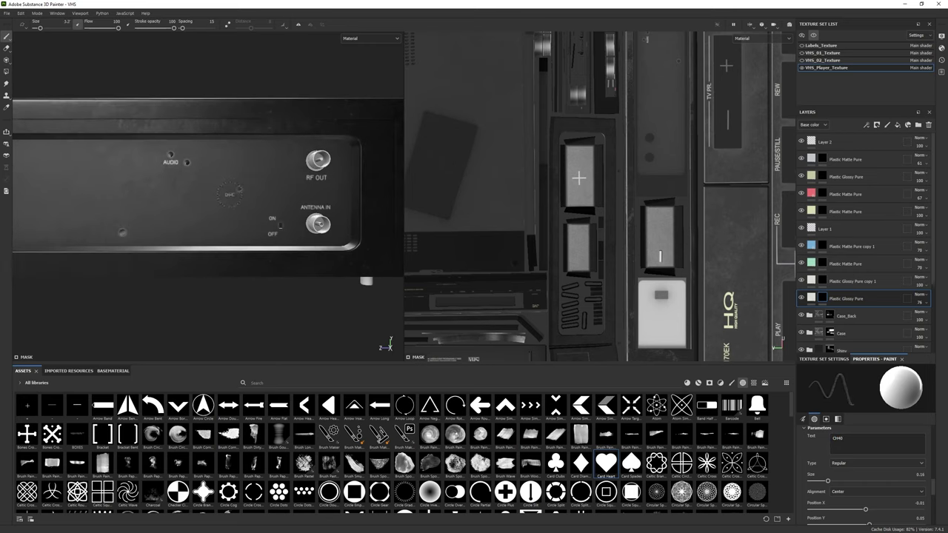
pyautogui.press('BackSpace')
pyautogui.press('BackSpace')
pyautogui.write('32')
pyautogui.scroll(-10, 393, 451)
pyautogui.keyDown('alt'); pyautogui.moveTo(192, 222); pyautogui.dragTo(150, 235); pyautogui.keyUp('alt')
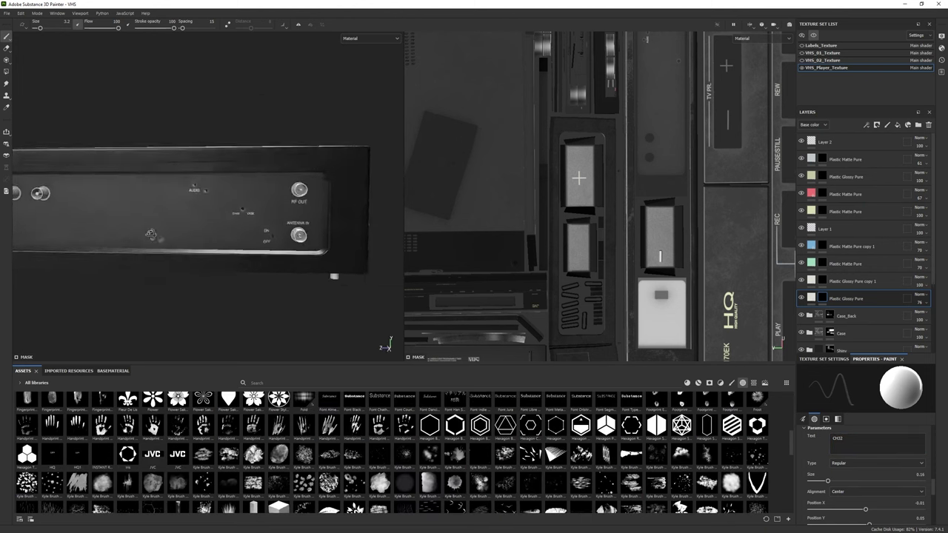
pyautogui.scroll(3, 151, 234)
# Step: Stamp a V-LOCK label under the knob
pyautogui.doubleClick(837, 438)
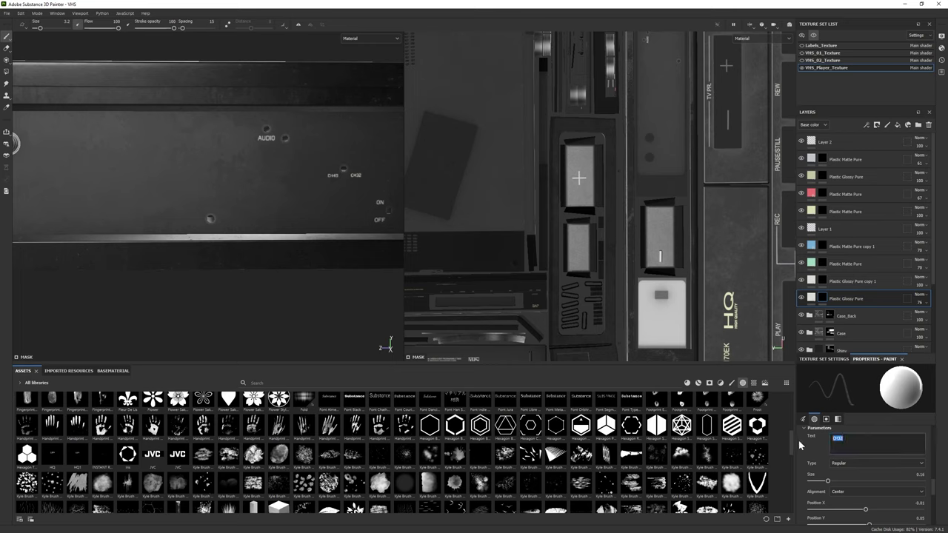
pyautogui.scroll(-3, 211, 226)
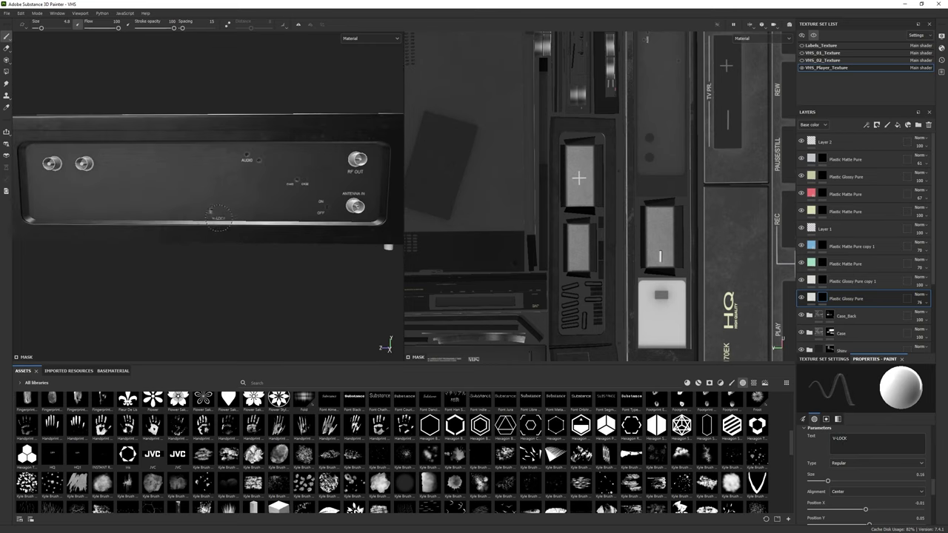
pyautogui.click(219, 218)
pyautogui.scroll(3, 215, 219)
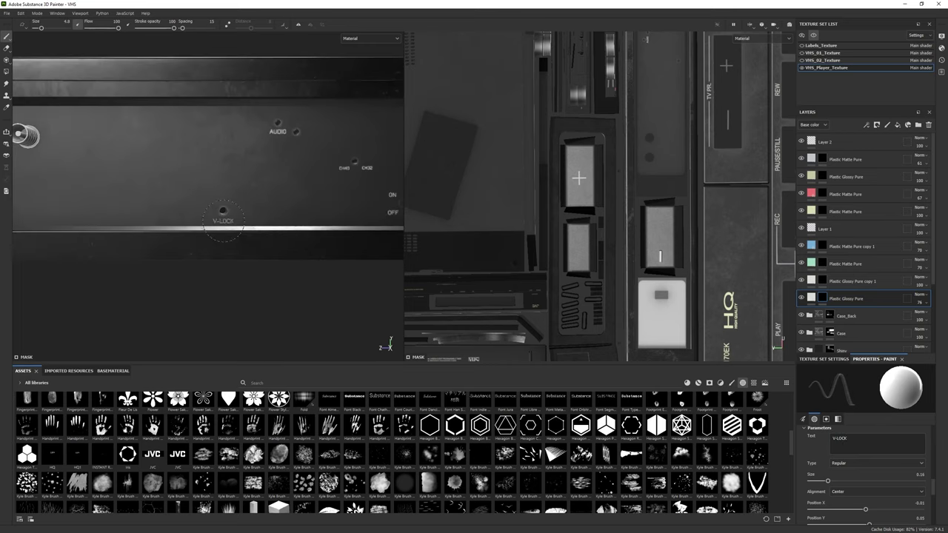
pyautogui.scroll(-3, 200, 222)
# Step: Switch the label text through IN and OUT, then stamp VIDEO between the IN/OUT jacks
pyautogui.hotkey('ctrl', 'a')
pyautogui.write('IN')
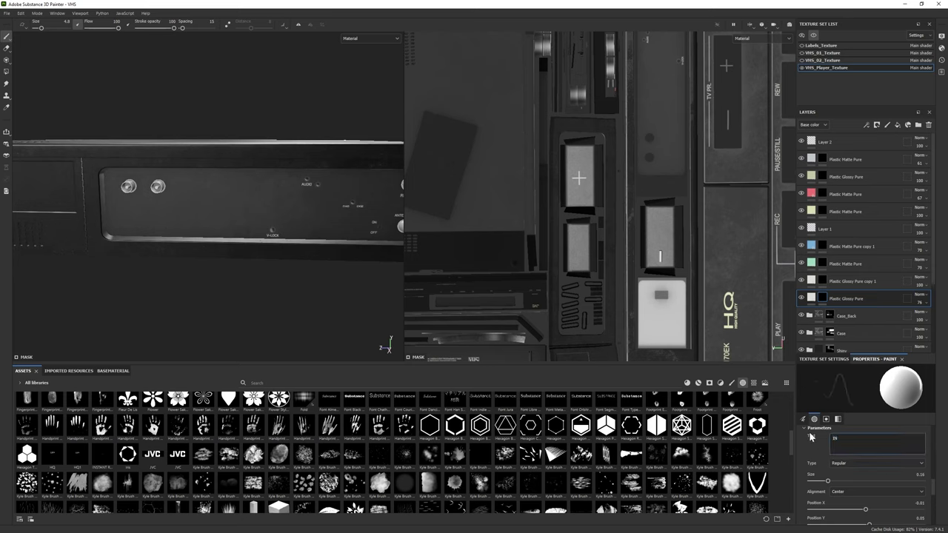
pyautogui.scroll(4, 218, 167)
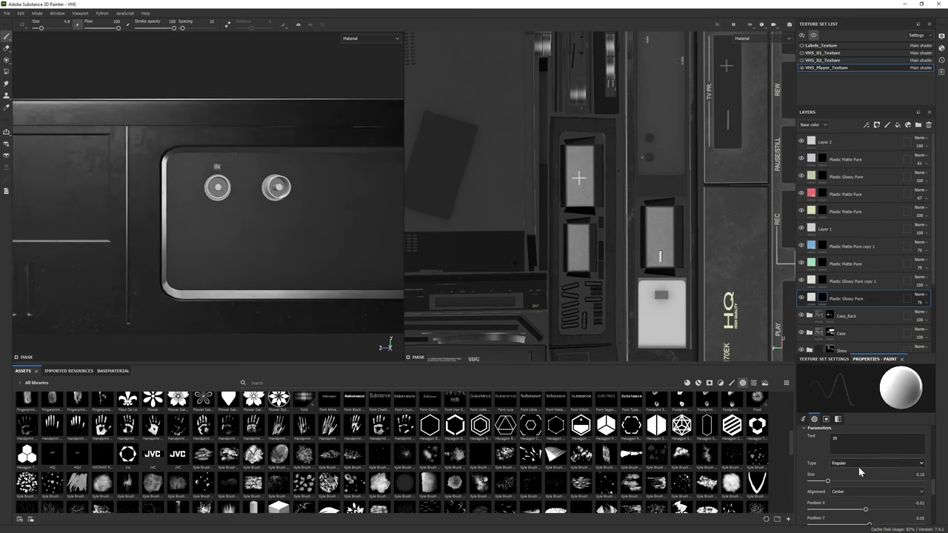
pyautogui.click(874, 443)
pyautogui.hotkey('ctrl', 'a')
pyautogui.write('OUT')
pyautogui.keyDown('alt'); pyautogui.moveTo(214, 164); pyautogui.dragTo(224, 198); pyautogui.keyUp('alt')
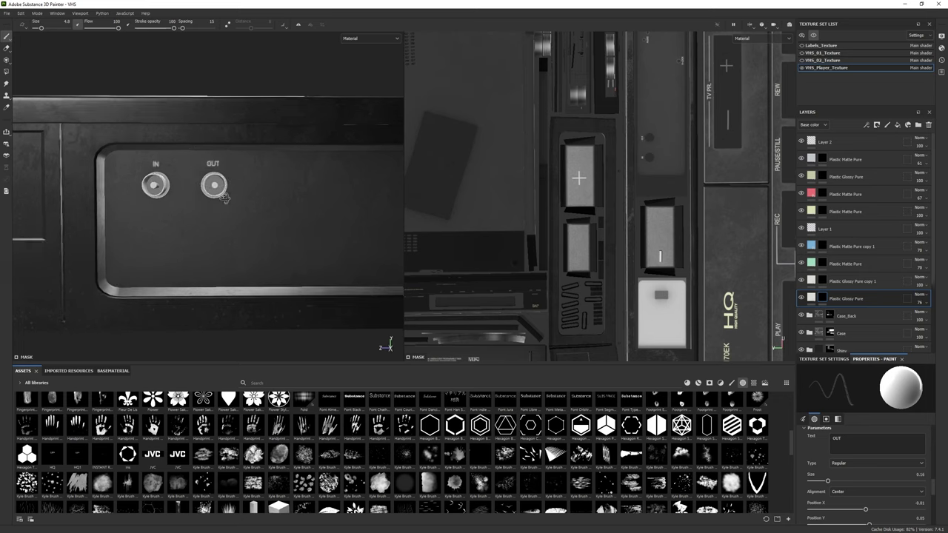
pyautogui.keyDown('alt'); pyautogui.moveTo(186, 172); pyautogui.dragTo(233, 167, button='middle'); pyautogui.keyUp('alt')
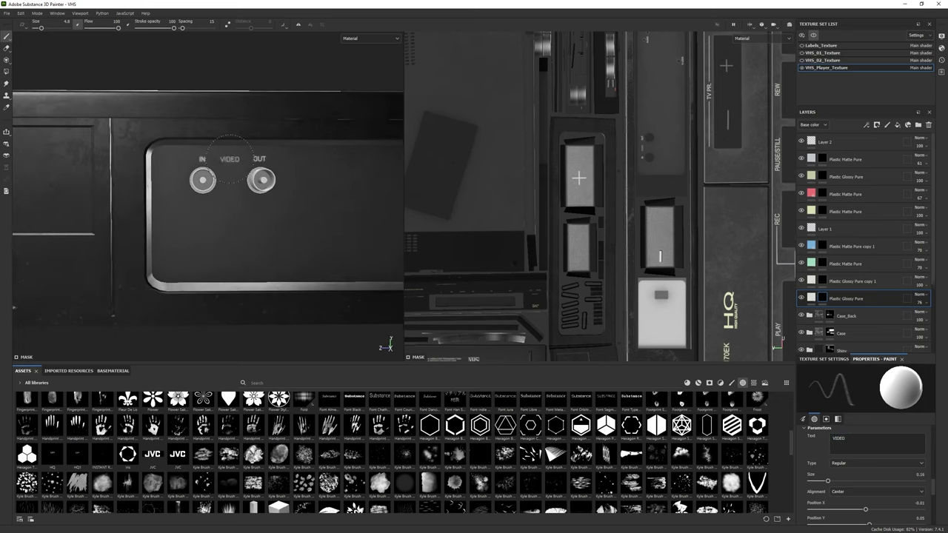
# Step: Zoom out and hide the Case layer to compare the new labels
pyautogui.keyDown('alt'); pyautogui.moveTo(230, 160); pyautogui.dragTo(230, 193, button='right'); pyautogui.keyUp('alt')
pyautogui.moveTo(230, 192)
pyautogui.keyDown('alt'); pyautogui.mouseDown()
pyautogui.moveTo(245, 178)
pyautogui.moveTo(237, 185)
pyautogui.mouseUp(); pyautogui.keyUp('alt')
pyautogui.click(844, 160)
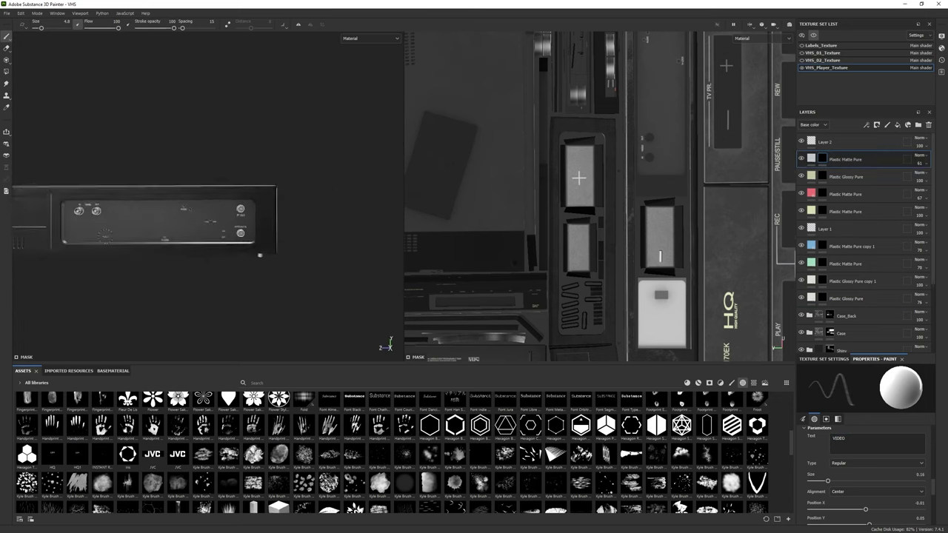
pyautogui.scroll(-3, 852, 222)
pyautogui.click(801, 236)
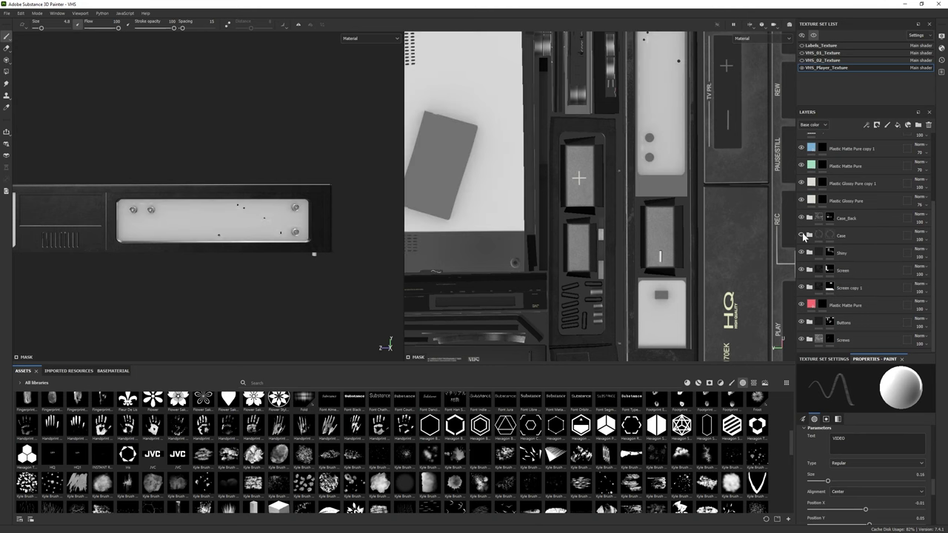
# Step: Unhide and expand the Case folder, add a paint layer above Metal, and choose a square alpha
pyautogui.click(802, 235)
pyautogui.click(809, 235)
pyautogui.click(865, 263)
pyautogui.hotkey('ctrl', 'shift', 'l')
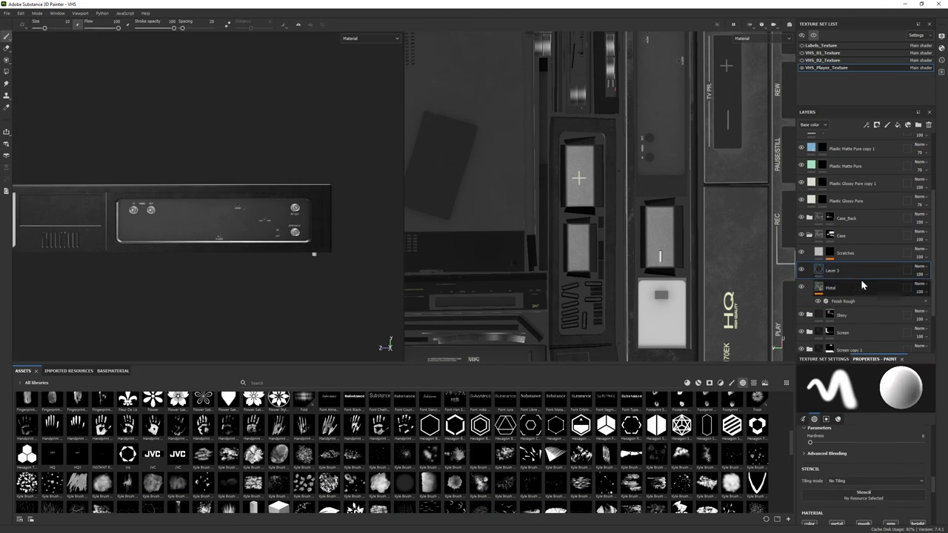
pyautogui.scroll(3, 368, 485)
pyautogui.scroll(-10, 368, 485)
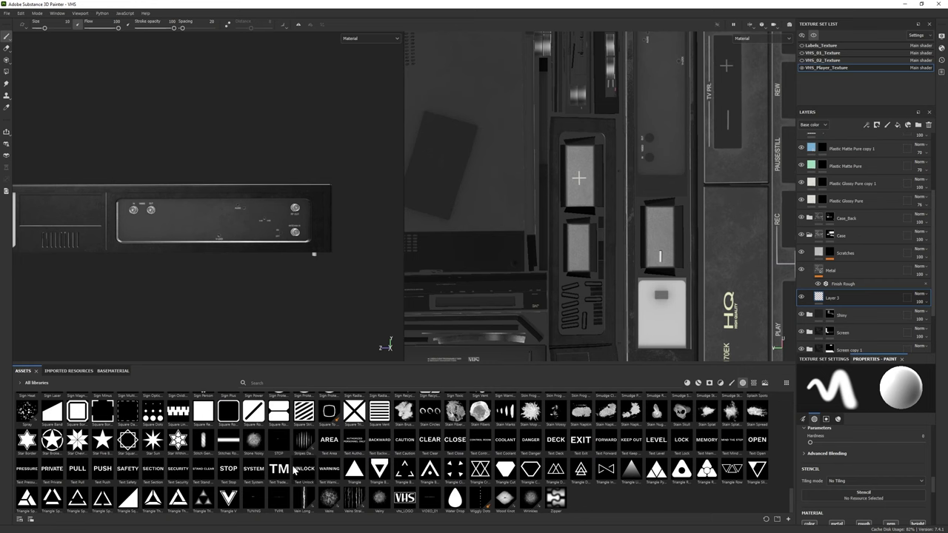
pyautogui.click(203, 411)
pyautogui.scroll(5, 193, 215)
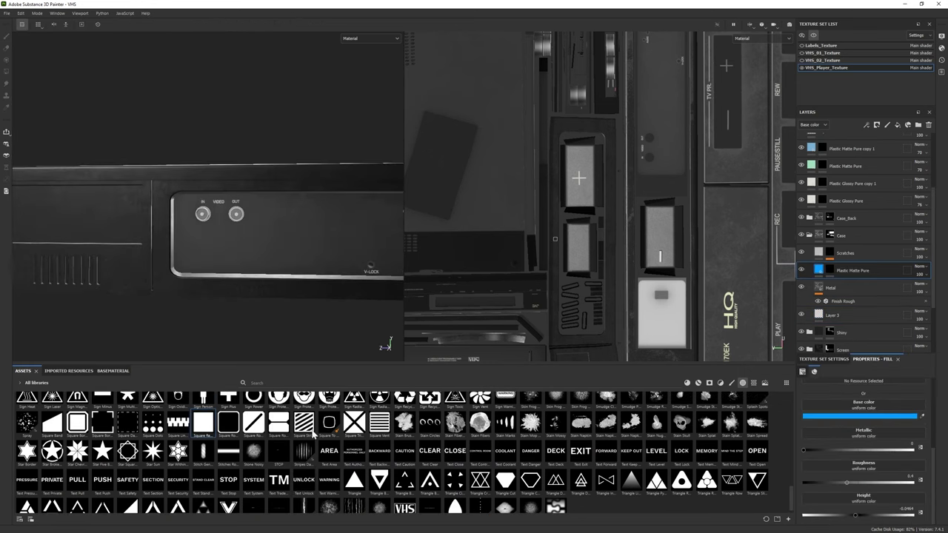
# Step: Stamp square borders around the IN and OUT jacks and the gap between them
pyautogui.press('e')
pyautogui.press('p')
pyautogui.scroll(3, 288, 260)
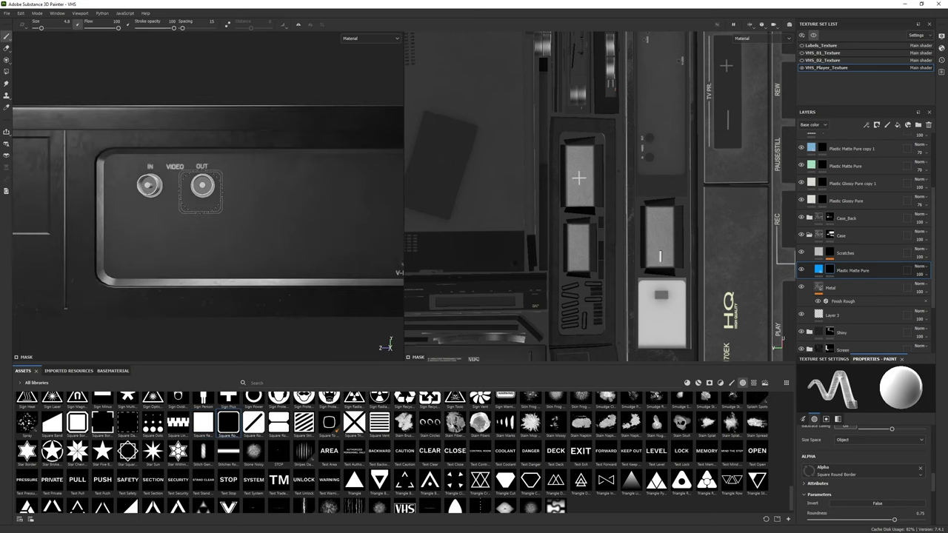
pyautogui.click(202, 190)
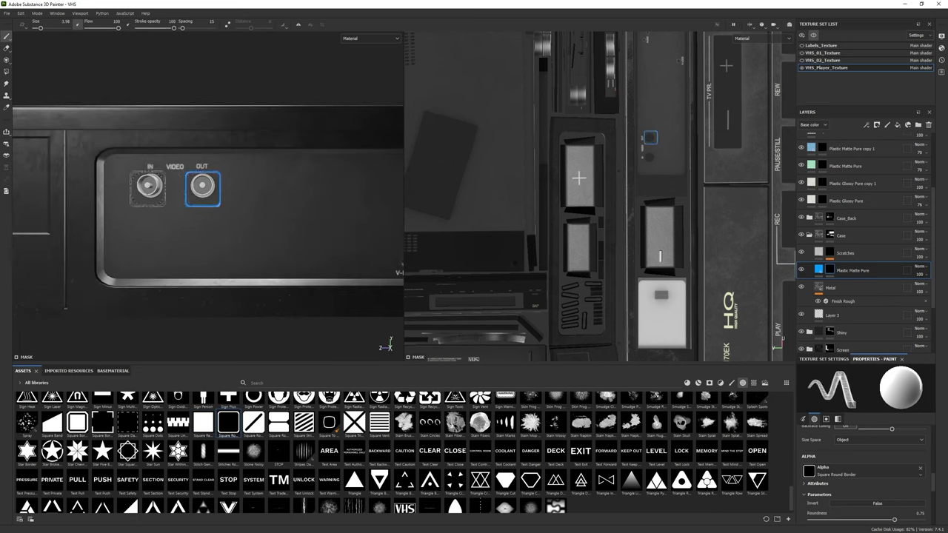
pyautogui.click(148, 189)
pyautogui.click(175, 190)
pyautogui.scroll(2, 175, 189)
pyautogui.press('e')
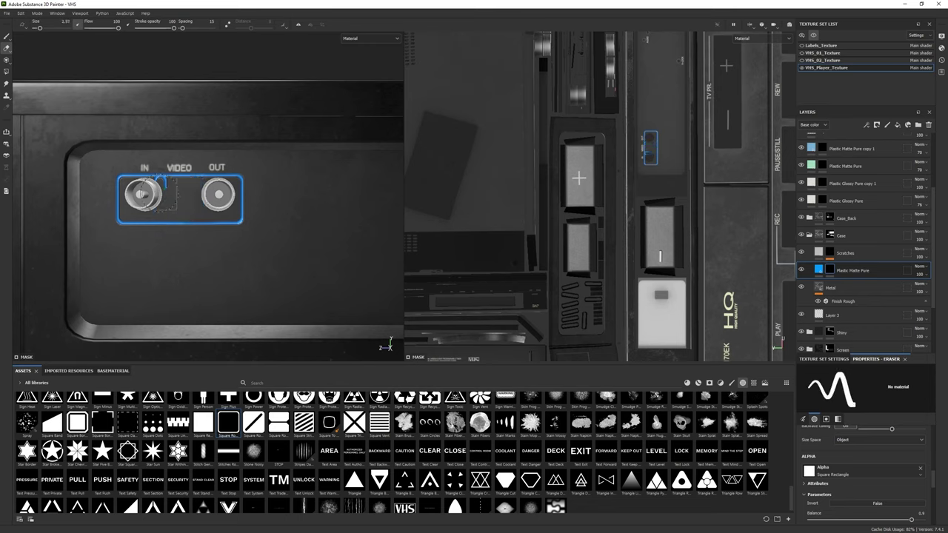
# Step: Stamp a rounded square plate beside the jacks on the Plastic Matte Pure mask, erasing excess
pyautogui.click(818, 269)
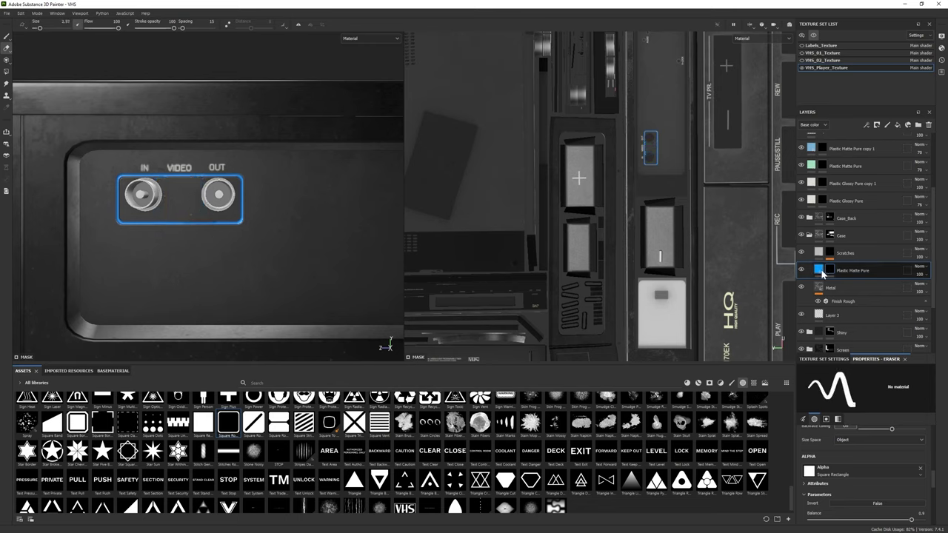
pyautogui.scroll(-5, 137, 219)
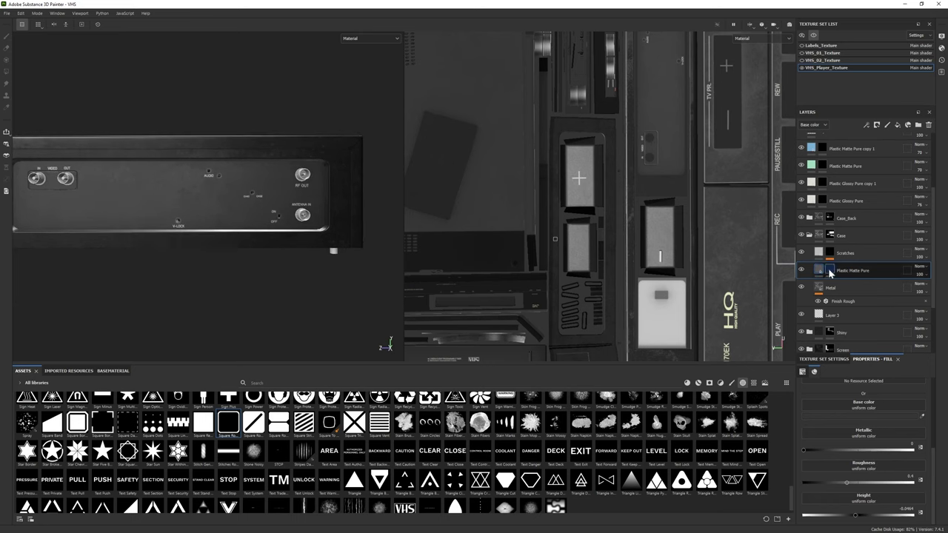
pyautogui.click(822, 270)
pyautogui.moveTo(139, 197); pyautogui.dragTo(214, 201, button='middle')
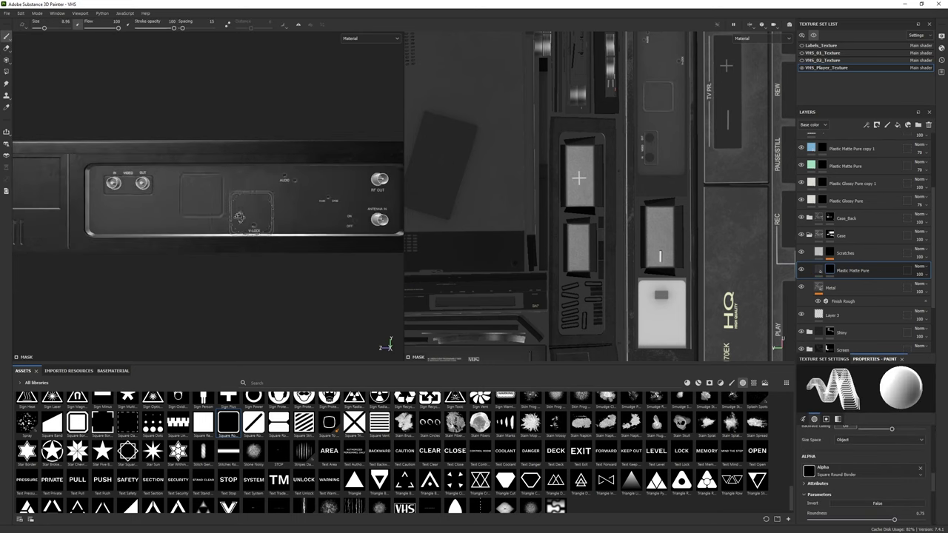
pyautogui.scroll(4, 216, 195)
pyautogui.press('e')
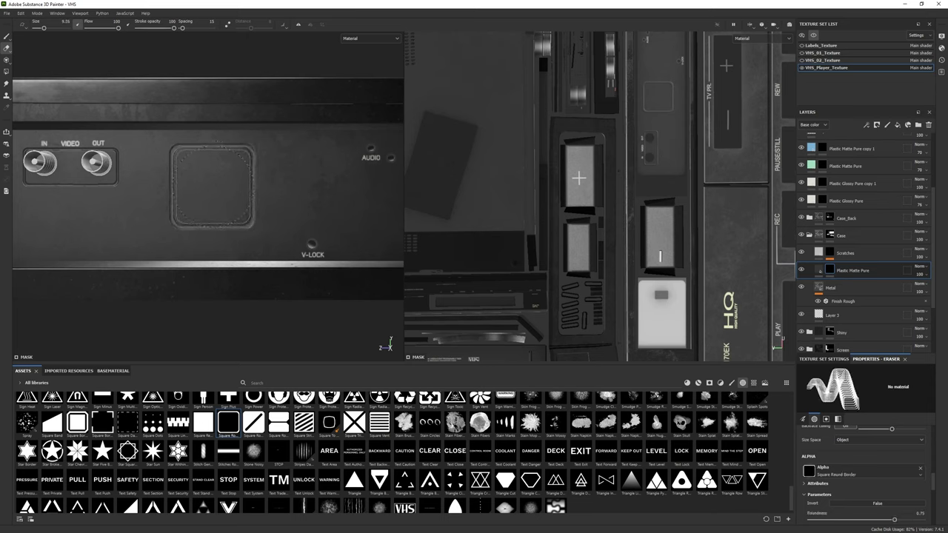
pyautogui.scroll(-2, 213, 187)
# Step: Return to painting with the Square To Circle alpha
pyautogui.press('p')
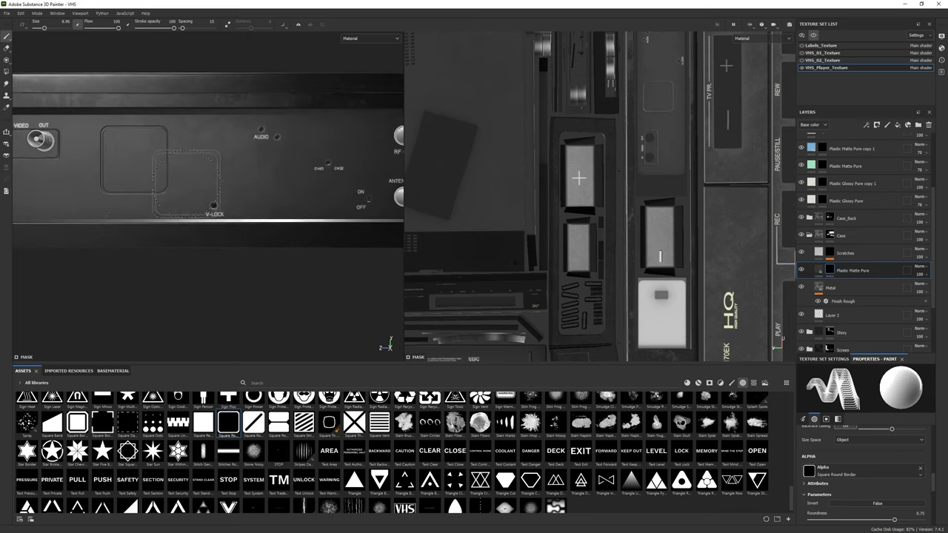
pyautogui.scroll(2, 245, 178)
pyautogui.scroll(-1, 277, 440)
pyautogui.scroll(3, 276, 439)
pyautogui.click(328, 502)
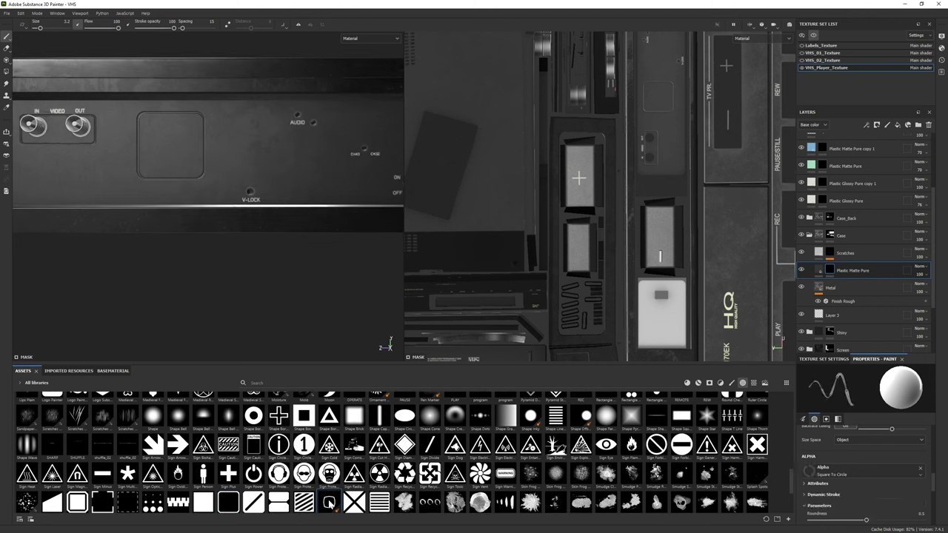
pyautogui.scroll(-3, 197, 229)
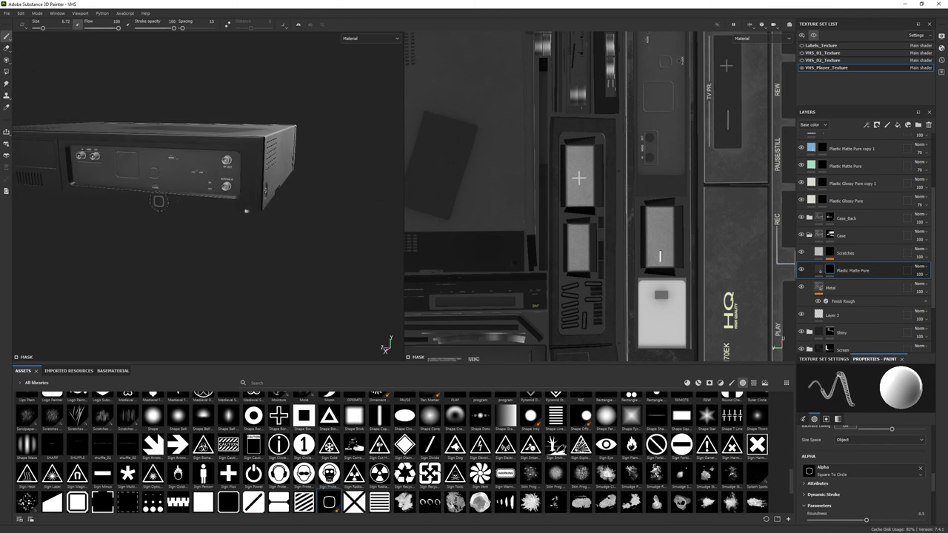
# Step: Switch to the Arrow Rotation alpha at brush size 2.52 and stamp around CH3/CH4
pyautogui.scroll(3, 159, 201)
pyautogui.scroll(-3, 222, 452)
pyautogui.click(102, 411)
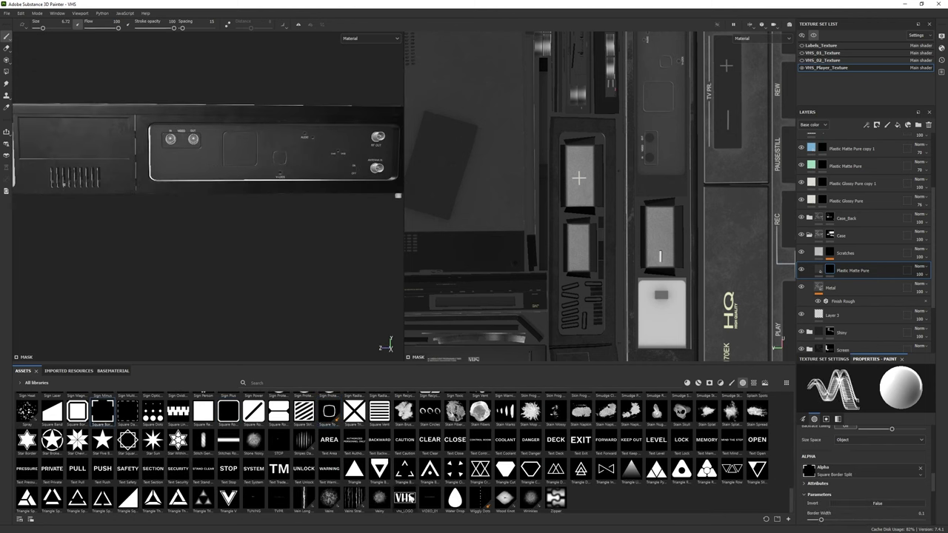
pyautogui.scroll(10, 410, 501)
pyautogui.click(456, 404)
pyautogui.scroll(4, 249, 222)
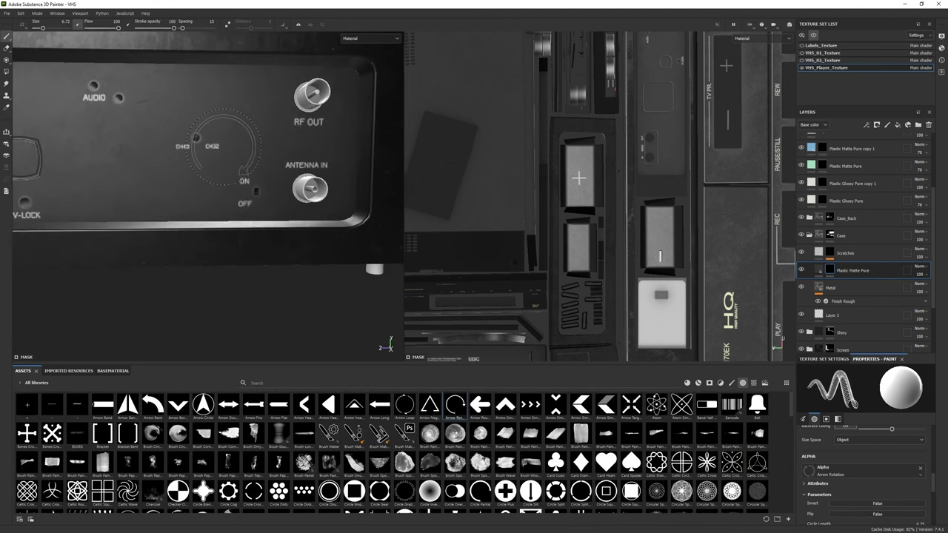
pyautogui.moveTo(222, 146)
pyautogui.keyDown('ctrl'); pyautogui.mouseDown(button='right')
pyautogui.moveTo(196, 137)
pyautogui.moveTo(230, 142)
pyautogui.mouseUp(button='right'); pyautogui.keyUp('ctrl')
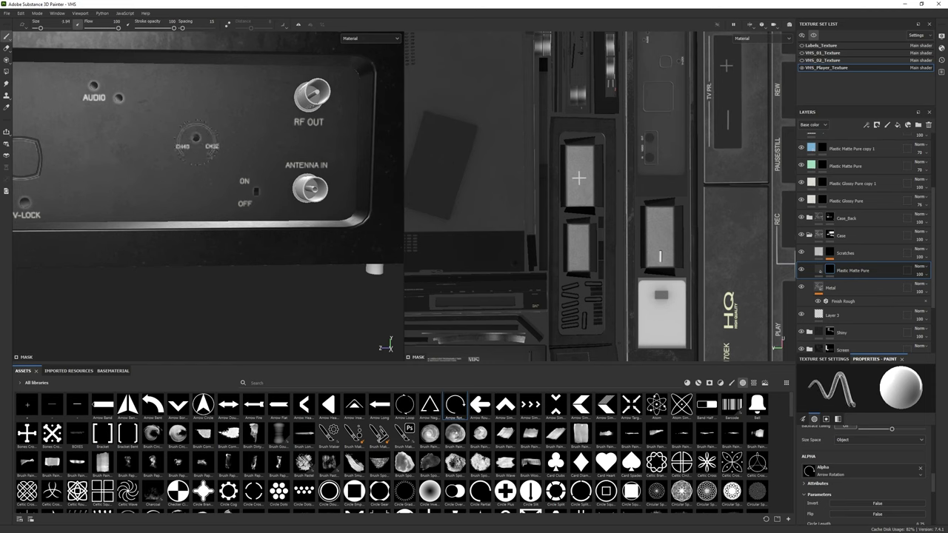
# Step: Erase the arc's lower half and frame the whole VHS player
pyautogui.press('e')
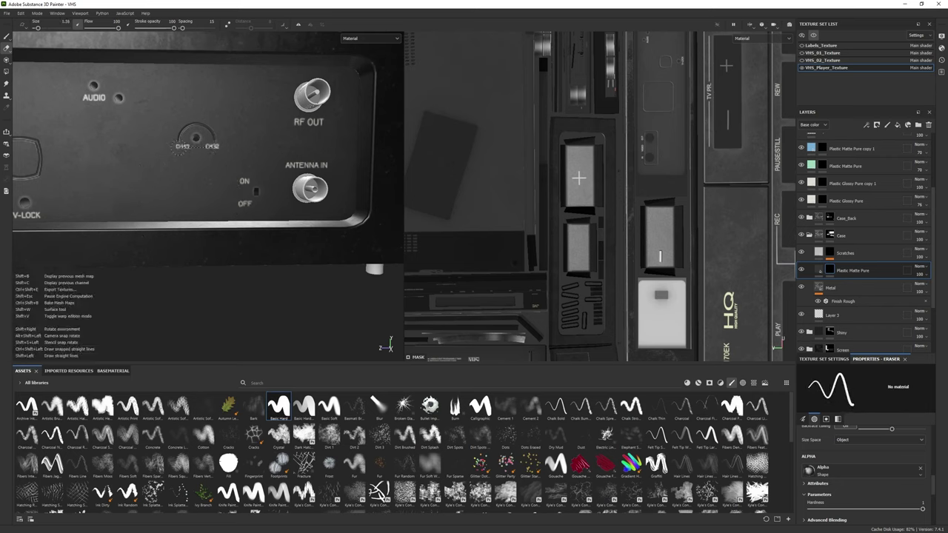
pyautogui.press('f')
pyautogui.keyDown('alt'); pyautogui.moveTo(117, 178); pyautogui.dragTo(255, 250); pyautogui.keyUp('alt')
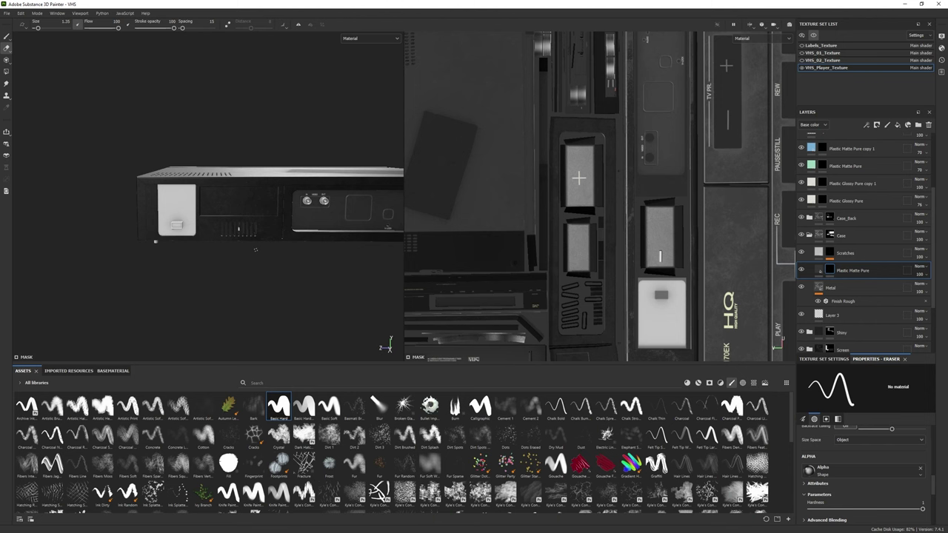
# Step: Add the Silver Armor material as a new layer from the materials shelf
pyautogui.click(698, 383)
pyautogui.click(810, 235)
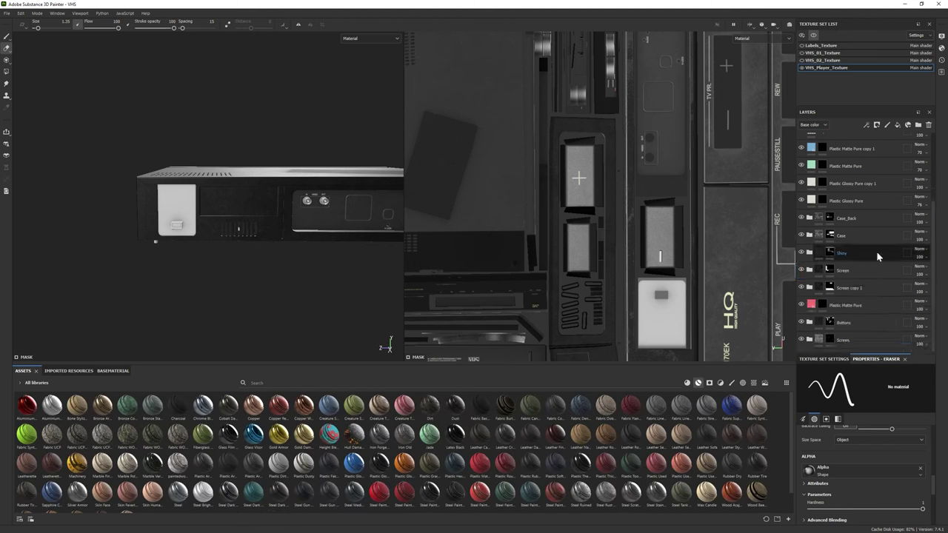
pyautogui.moveTo(827, 358); pyautogui.dragTo(827, 348)
pyautogui.scroll(3, 195, 226)
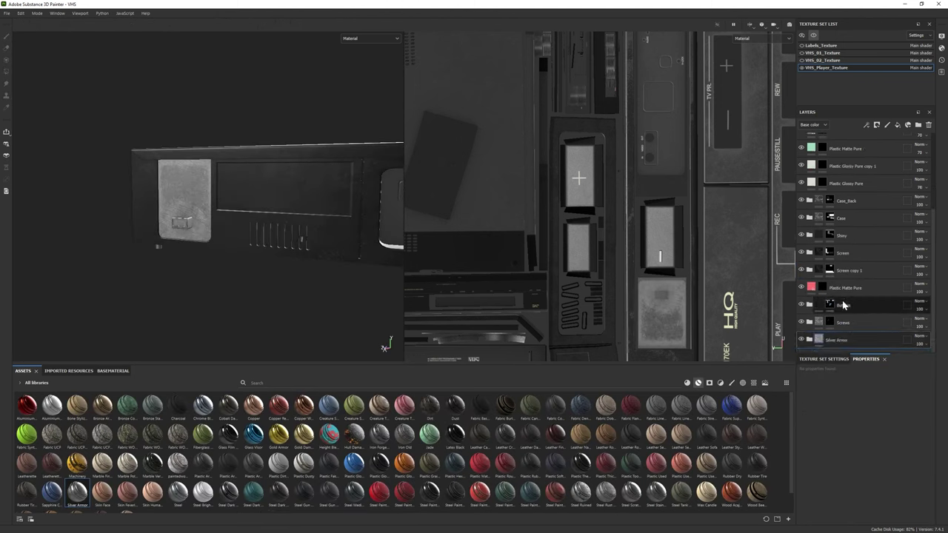
# Step: Expand the Silver Armor group and hide its AO Dirt layer
pyautogui.press('1')
pyautogui.keyDown('alt'); pyautogui.moveTo(199, 200); pyautogui.dragTo(275, 249); pyautogui.keyUp('alt')
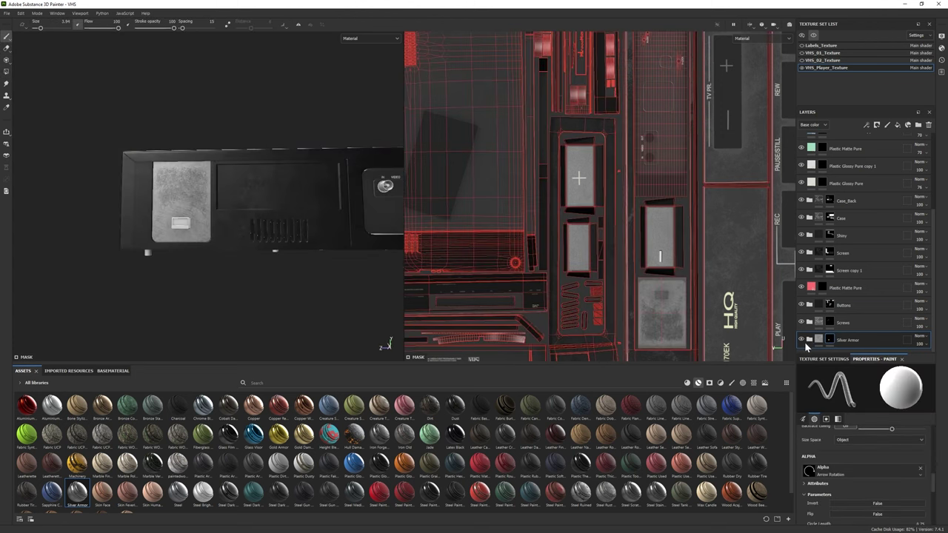
pyautogui.click(809, 339)
pyautogui.click(800, 313)
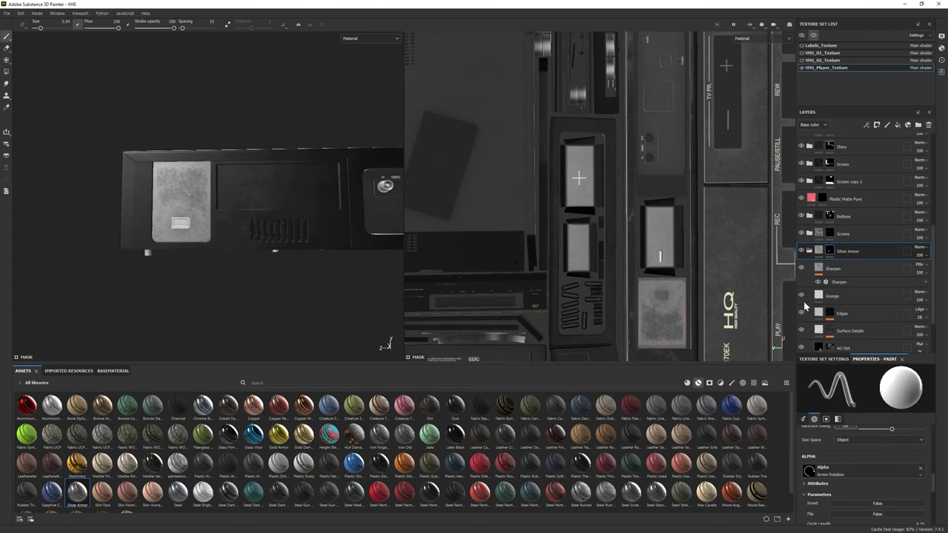
pyautogui.click(801, 346)
pyautogui.keyDown('alt'); pyautogui.moveTo(222, 222); pyautogui.dragTo(205, 246); pyautogui.keyUp('alt')
pyautogui.scroll(-2, 867, 244)
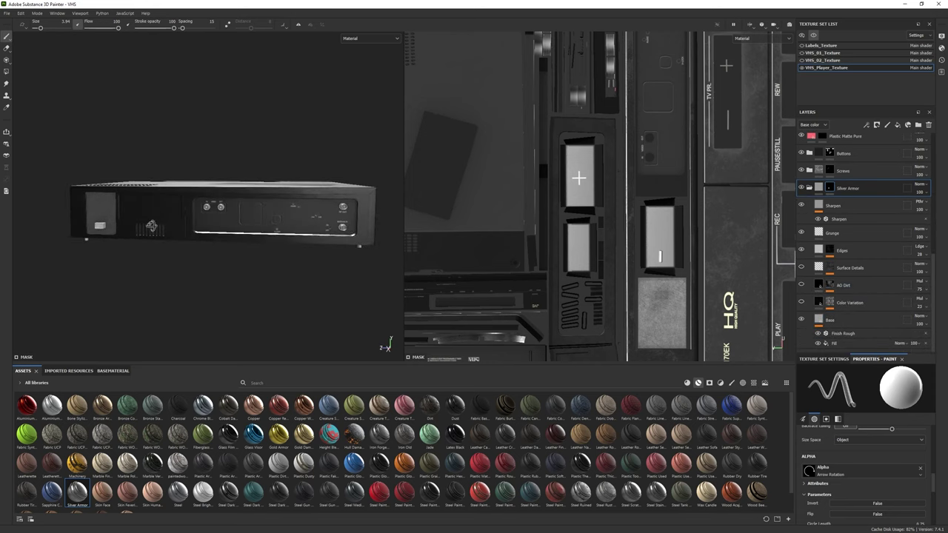
pyautogui.scroll(5, 210, 260)
# Step: Toggle the Base layer's fill effect to compare, viewing the deck straight-on from the front
pyautogui.click(818, 343)
pyautogui.click(818, 343)
pyautogui.click(817, 342)
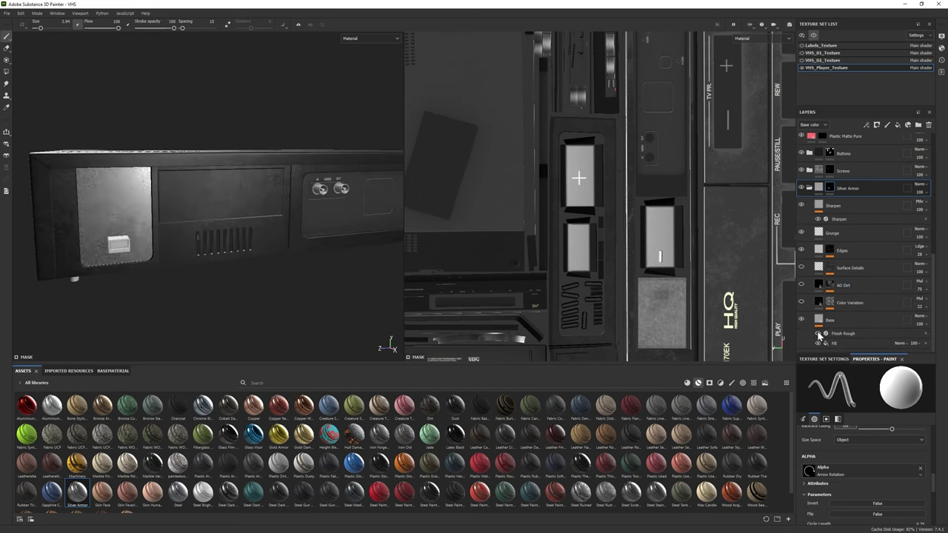
pyautogui.click(817, 343)
pyautogui.keyDown('alt'); pyautogui.moveTo(214, 252); pyautogui.dragTo(229, 286); pyautogui.keyUp('alt')
pyautogui.scroll(2, 230, 286)
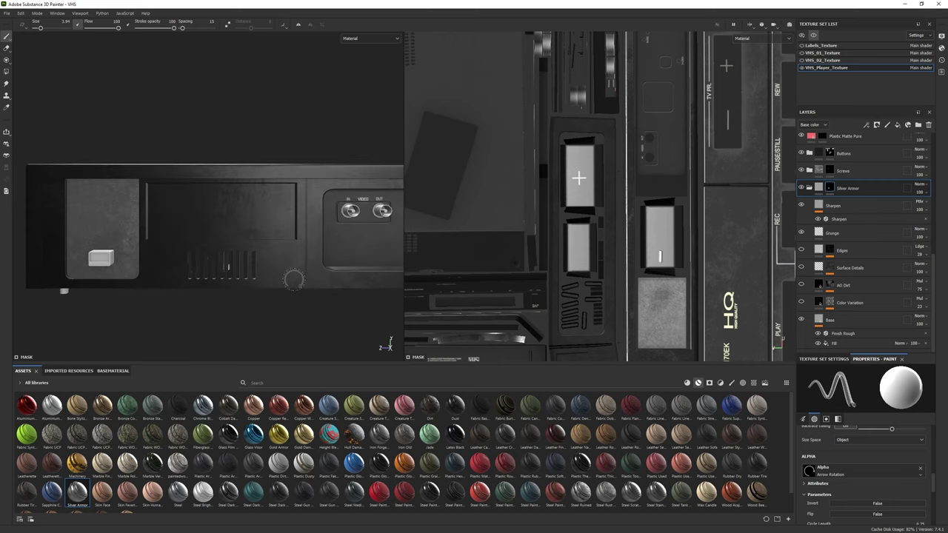
pyautogui.keyDown('alt'); pyautogui.moveTo(229, 286); pyautogui.dragTo(244, 299, button='middle'); pyautogui.keyUp('alt')
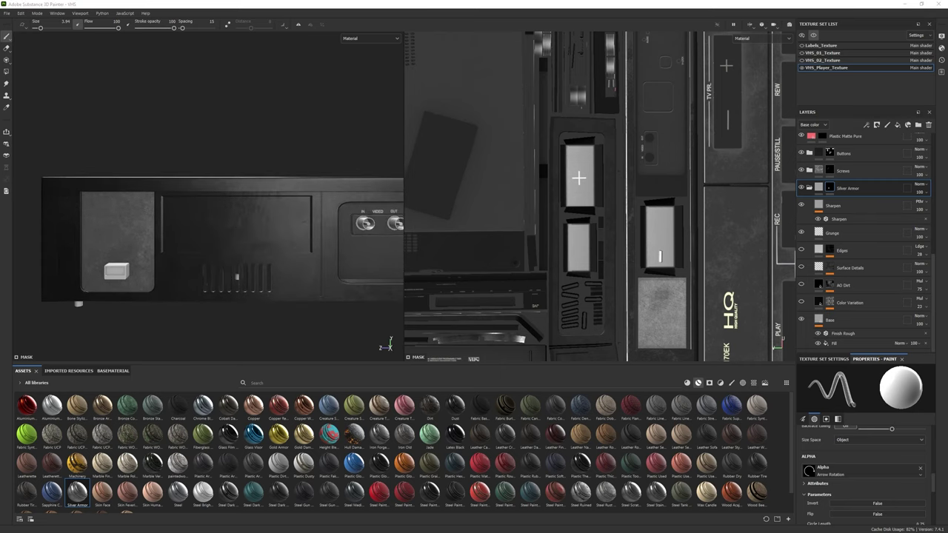
pyautogui.scroll(5, 866, 242)
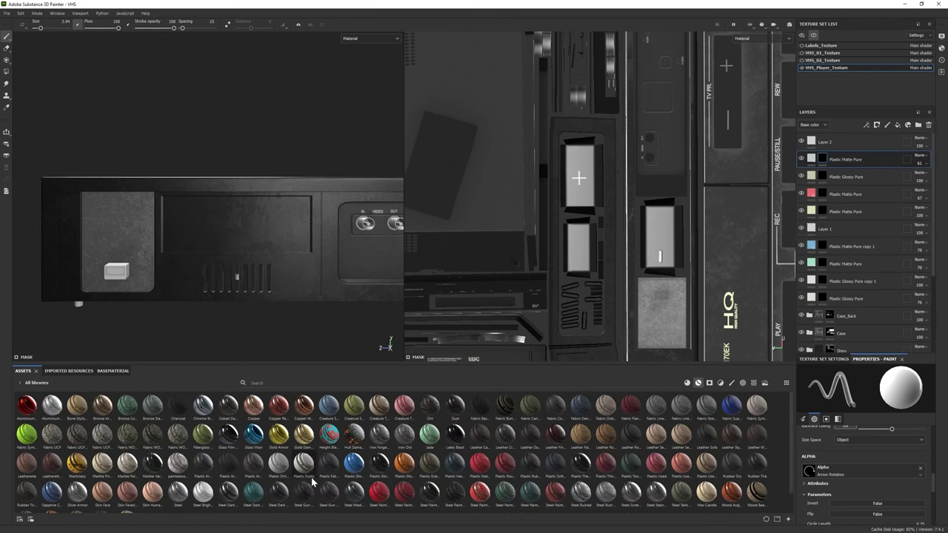
# Step: Add the Plastic Glossy smart material as a layer and select its Metal Edge Wear effect
pyautogui.moveTo(379, 467); pyautogui.dragTo(810, 154)
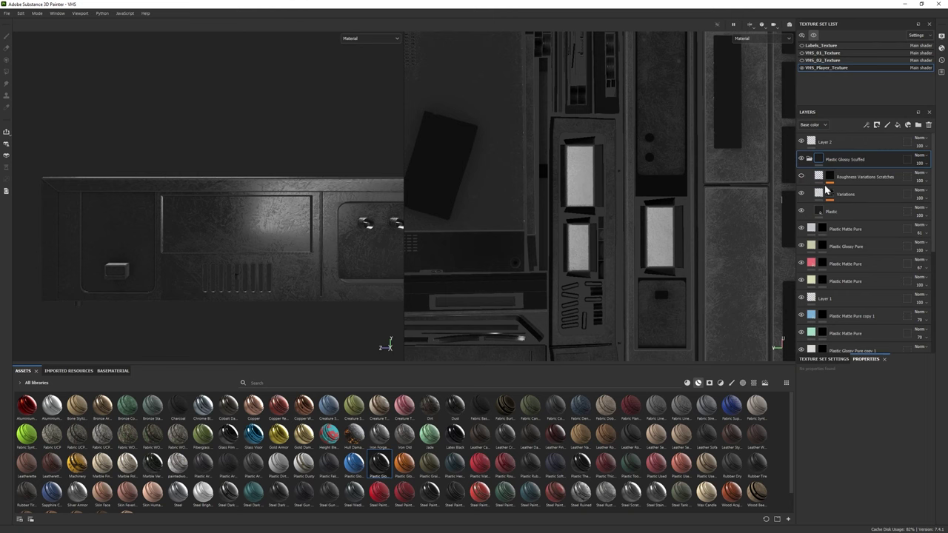
pyautogui.click(830, 195)
pyautogui.click(855, 217)
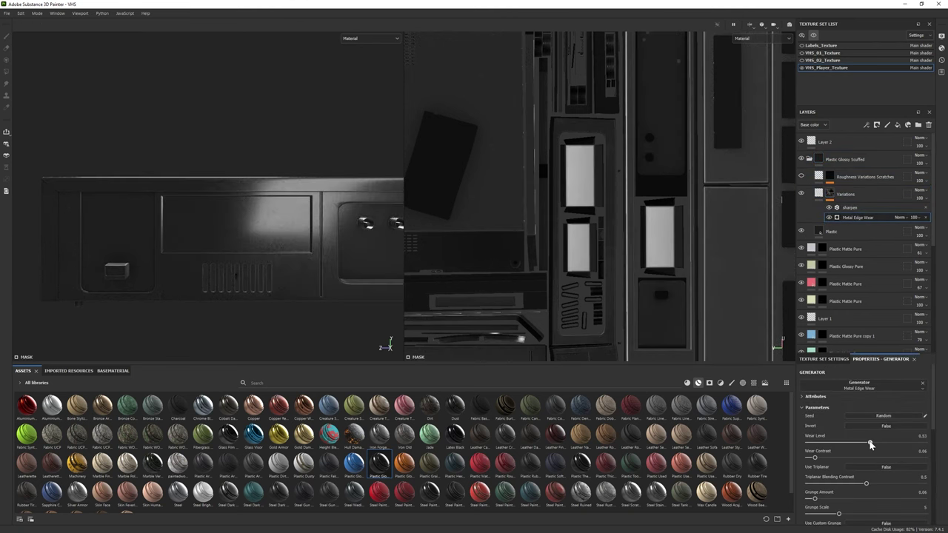
# Step: Polygon-fill a patch of front-panel polygons into the Plastic Glossy Scuffed folder's mask
pyautogui.click(850, 158)
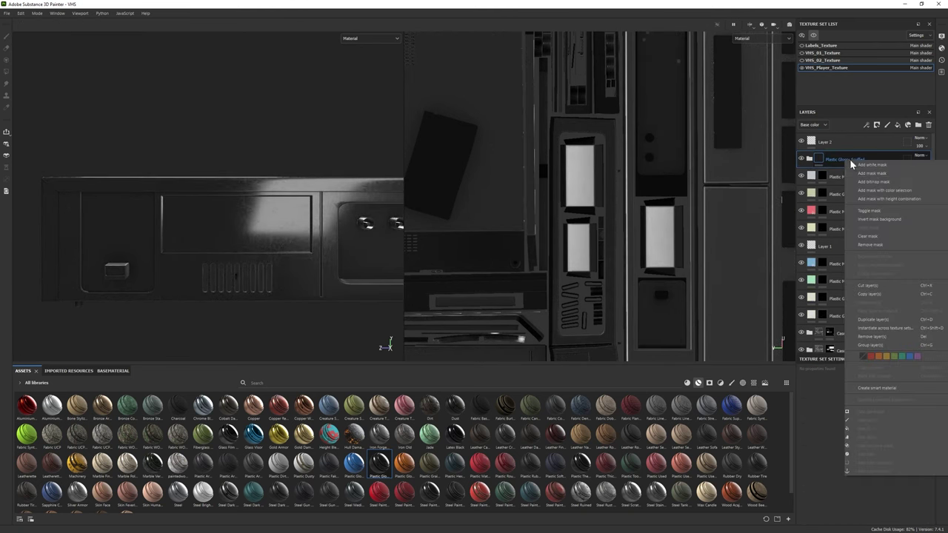
pyautogui.press('4')
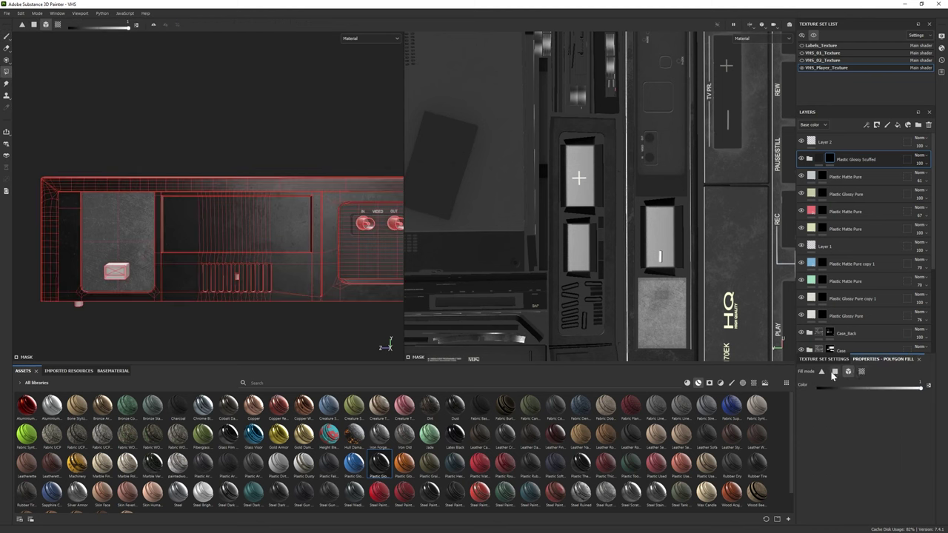
pyautogui.click(835, 372)
pyautogui.scroll(5, 114, 210)
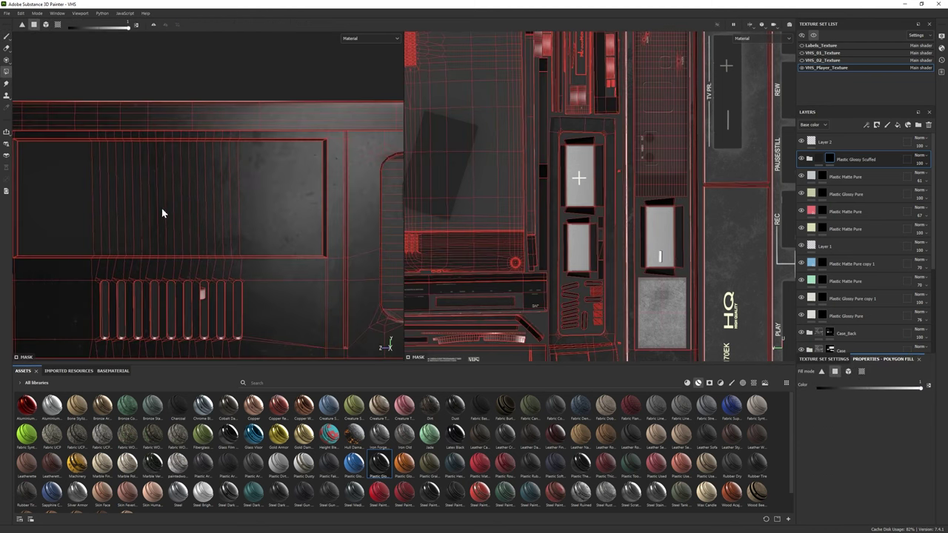
pyautogui.moveTo(162, 214); pyautogui.dragTo(261, 213, button='middle')
pyautogui.scroll(-2, 261, 213)
pyautogui.moveTo(261, 213)
pyautogui.mouseDown()
pyautogui.moveTo(344, 216)
pyautogui.moveTo(222, 218)
pyautogui.moveTo(311, 222)
pyautogui.mouseUp()
# Step: Return to the brush, inspect the folder's Plastic fill layer, then reselect the Plastic Glossy Scuffed folder
pyautogui.press('1')
pyautogui.click(810, 159)
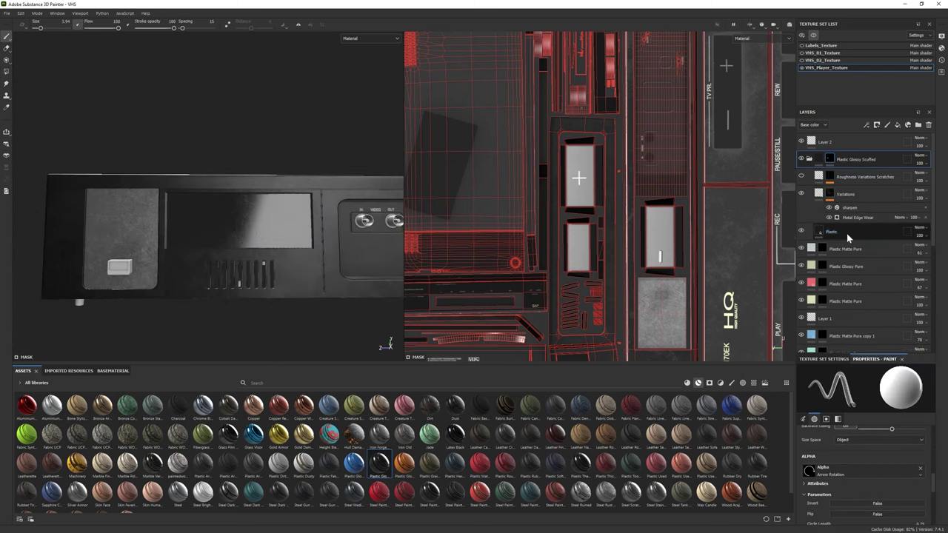
pyautogui.click(847, 234)
pyautogui.keyDown('alt'); pyautogui.moveTo(242, 221); pyautogui.dragTo(244, 248); pyautogui.keyUp('alt')
pyautogui.scroll(3, 245, 248)
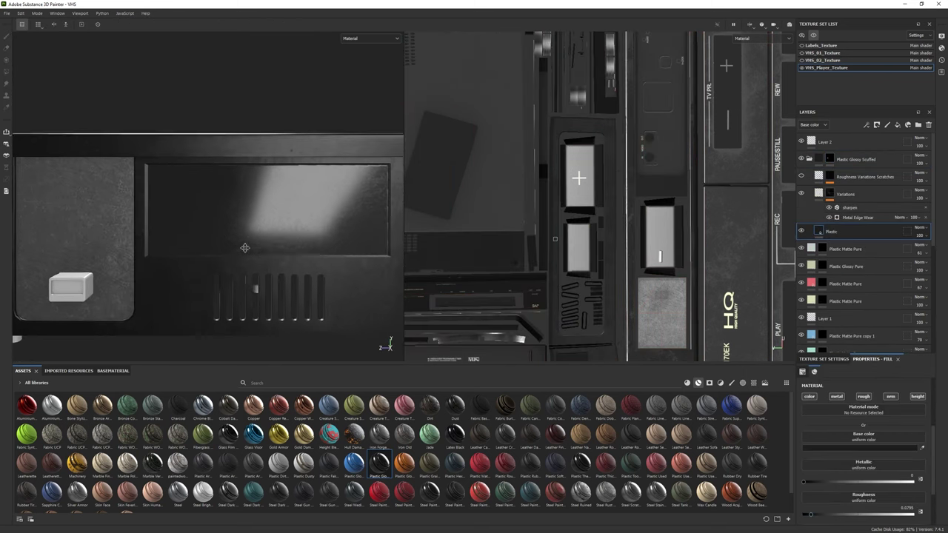
pyautogui.scroll(-1, 244, 248)
pyautogui.click(818, 160)
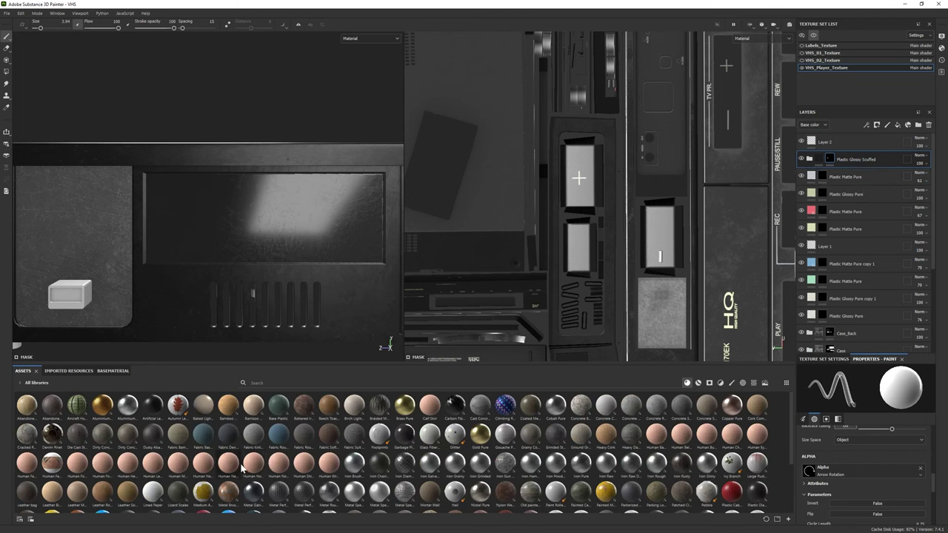
# Step: Add a Plastic Matte Pure layer and load the JVC logo alpha as the brush shape
pyautogui.moveTo(242, 467); pyautogui.dragTo(879, 166)
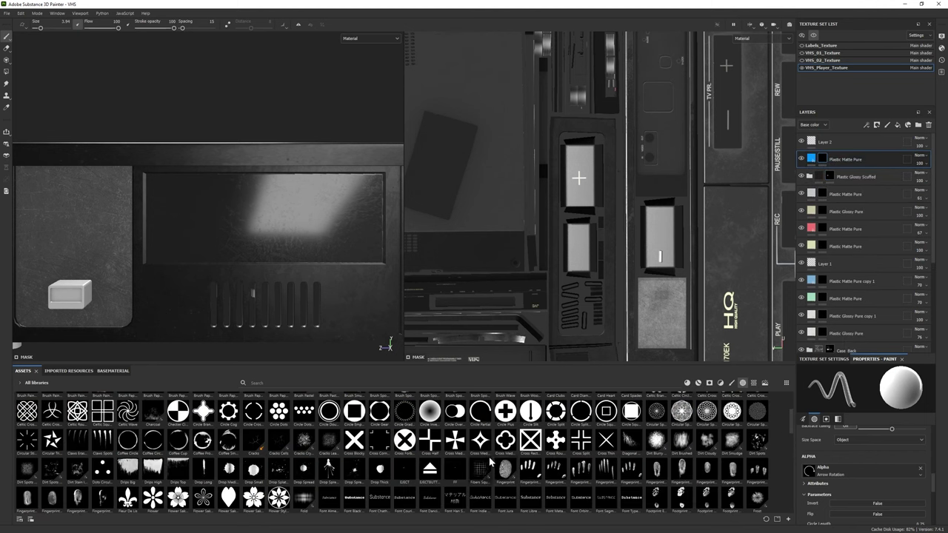
pyautogui.scroll(-3, 489, 462)
pyautogui.write('JV')
pyautogui.click(52, 406)
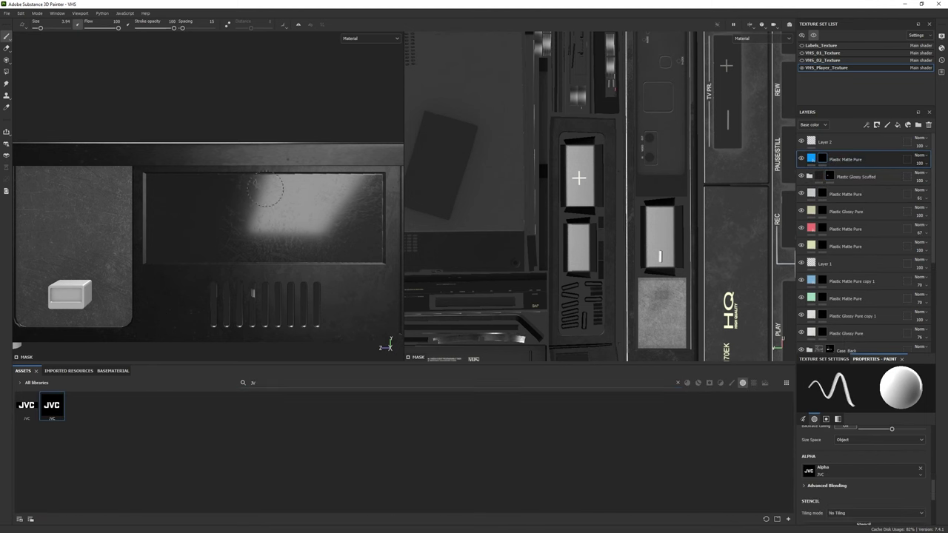
pyautogui.scroll(5, 866, 474)
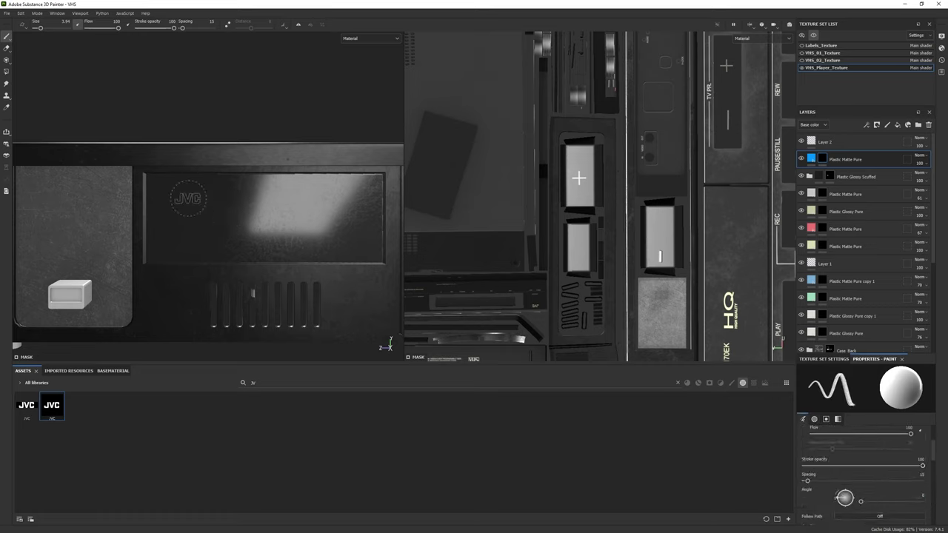
pyautogui.scroll(-3, 188, 199)
# Step: Set the new layer's base colour to light grey and return to painting its mask
pyautogui.click(811, 159)
pyautogui.click(863, 448)
pyautogui.moveTo(803, 322); pyautogui.dragTo(797, 317)
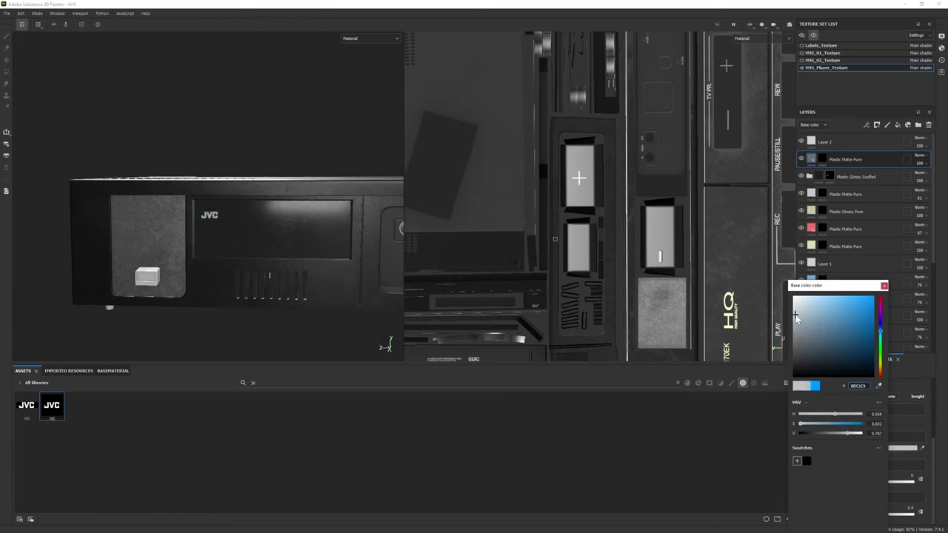
pyautogui.click(884, 285)
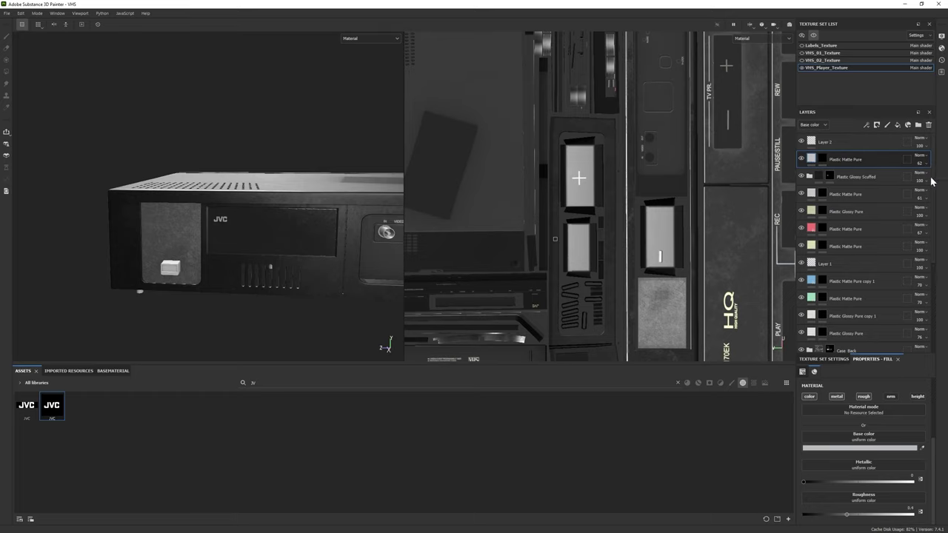
pyautogui.scroll(3, 280, 262)
pyautogui.scroll(-2, 279, 263)
pyautogui.press('p')
pyautogui.click(252, 385)
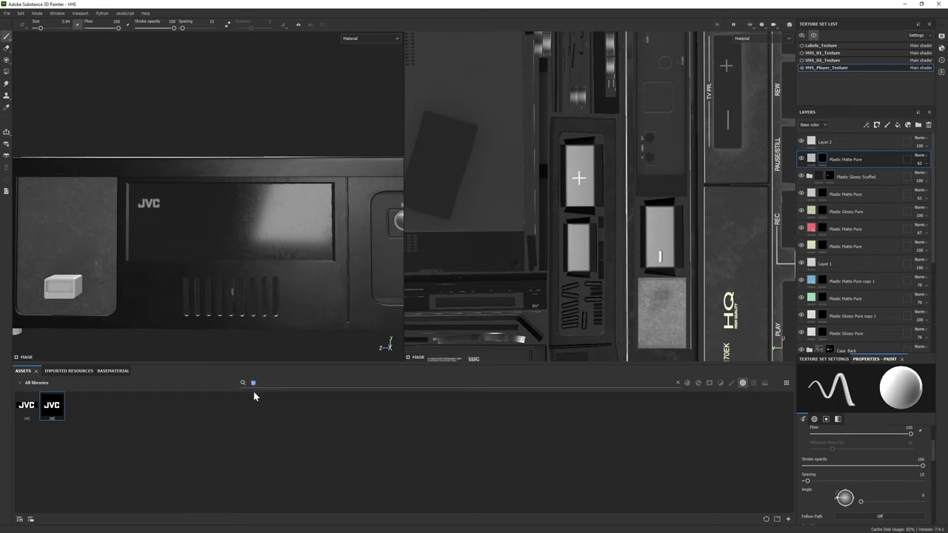
pyautogui.press('BackSpace')
pyautogui.press('BackSpace')
pyautogui.scroll(-8, 454, 402)
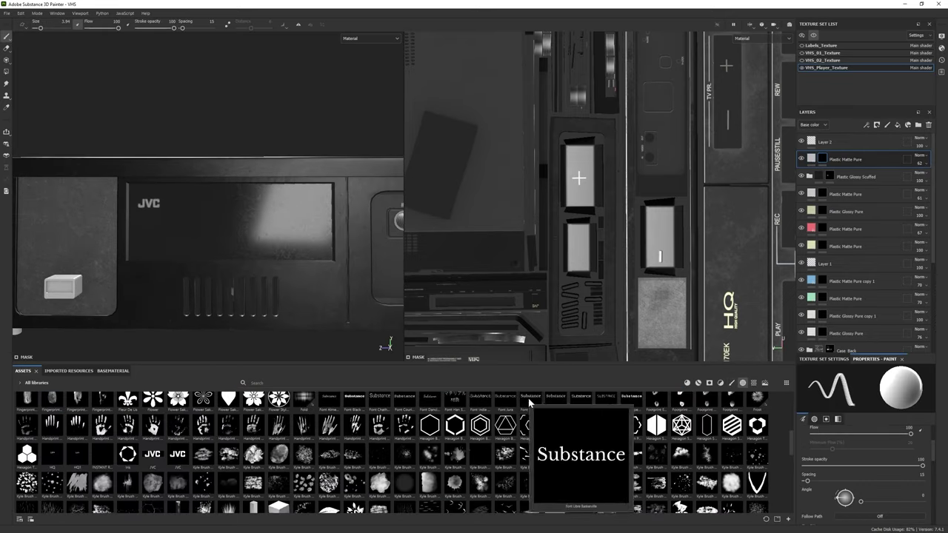
# Step: Stamp 'VIDEO CASSETTE RECORDER' with the font text brush, enlarged, at layer opacity 81
pyautogui.click(354, 400)
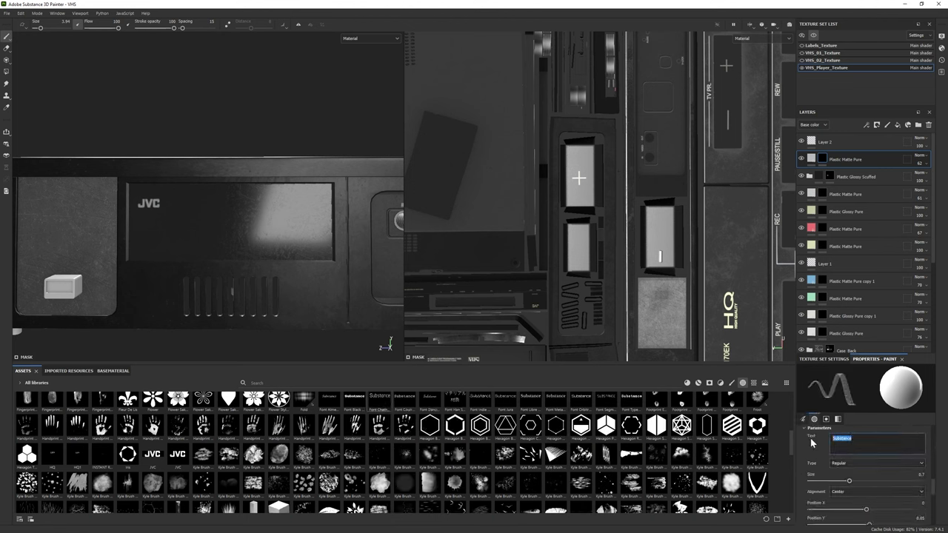
pyautogui.write('VIDEO CASSETTE RECORDER')
pyautogui.click(825, 481)
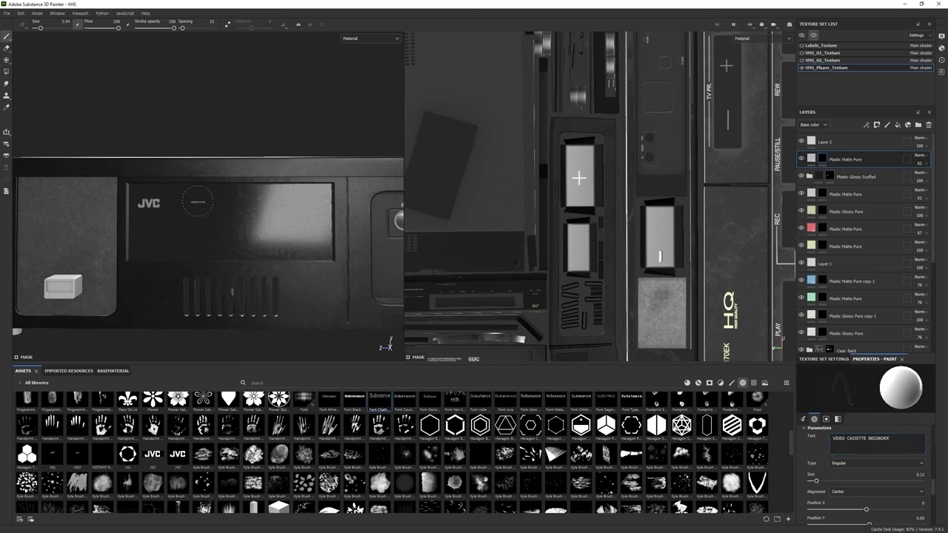
pyautogui.keyDown('ctrl'); pyautogui.moveTo(197, 202); pyautogui.dragTo(224, 236, button='right'); pyautogui.keyUp('ctrl')
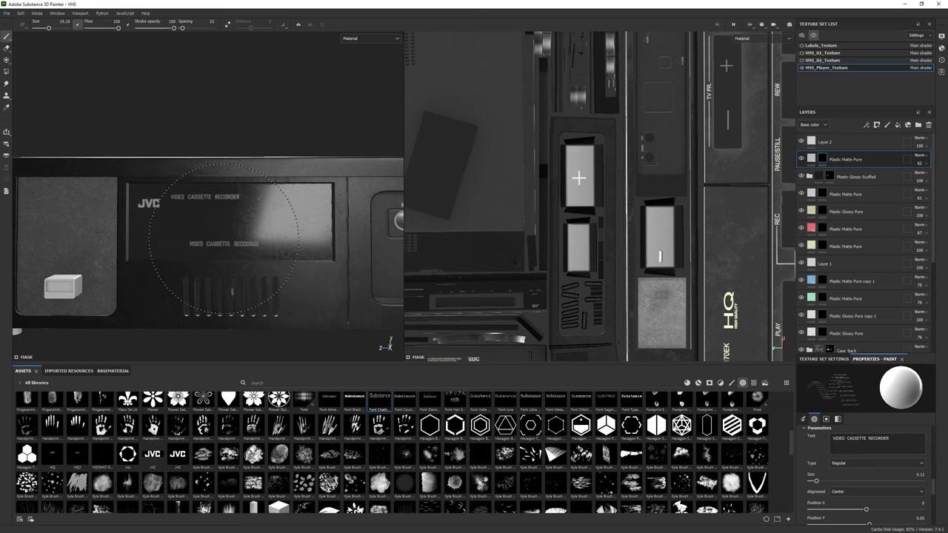
pyautogui.moveTo(918, 162); pyautogui.dragTo(927, 163)
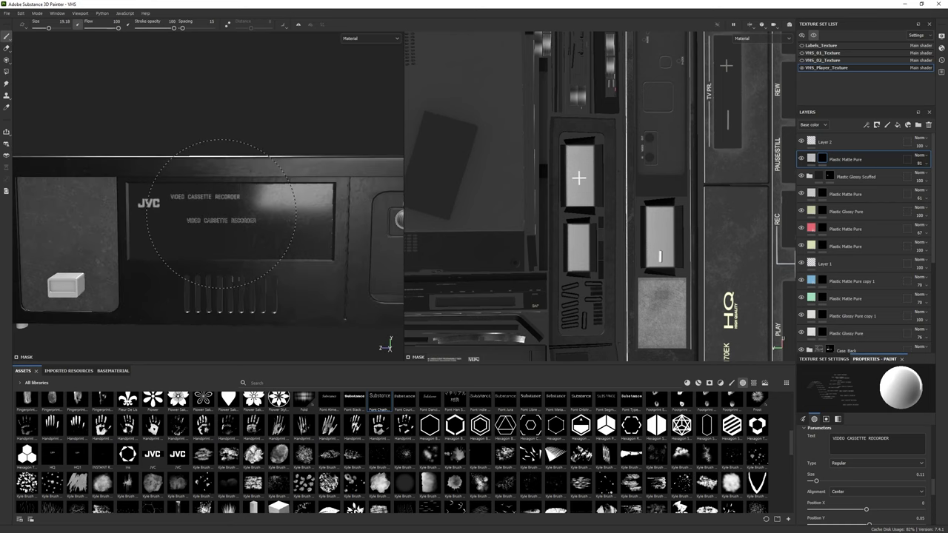
# Step: Stamp the MODEL NO. HR-D170EK, '240 - 50/60 Hz 30W' and 'SERIAL NO.' lines
pyautogui.write('HQ')
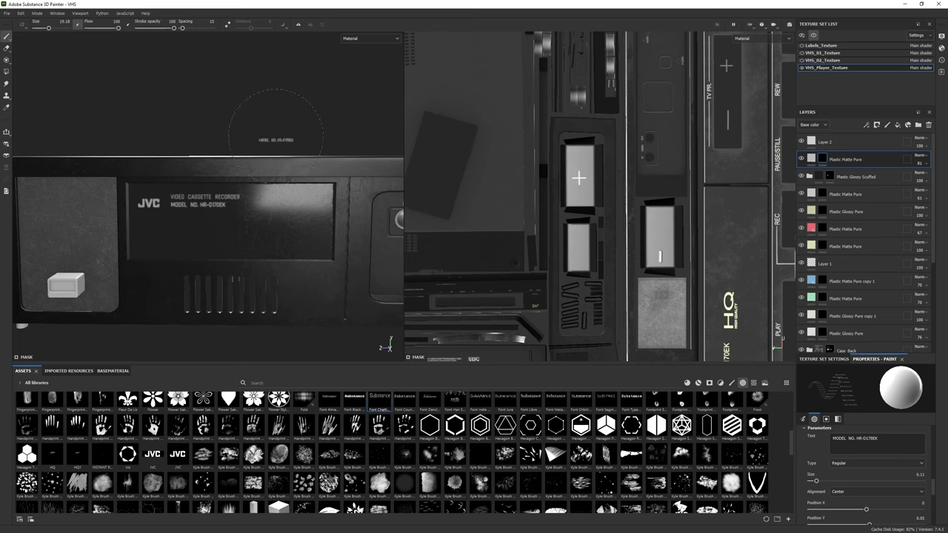
pyautogui.write('248')
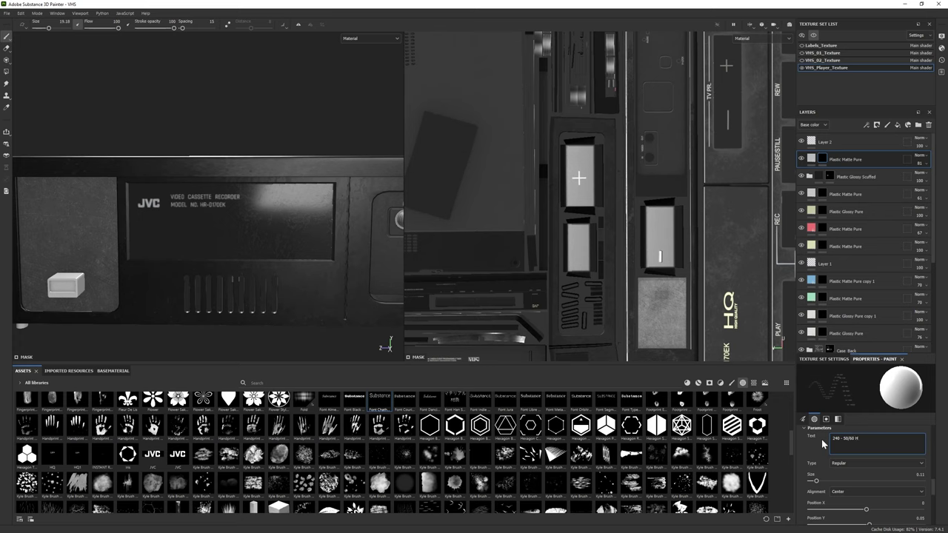
pyautogui.write('  30W')
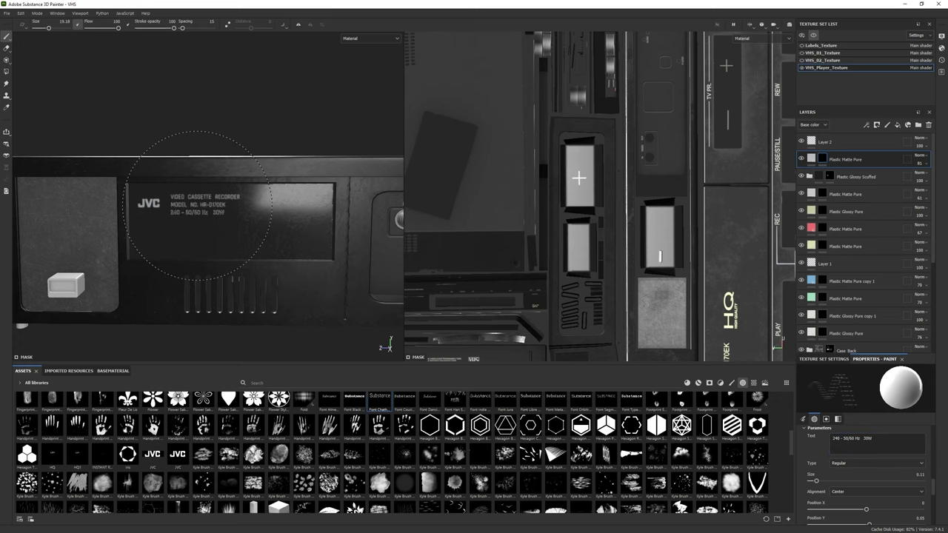
pyautogui.keyDown('alt'); pyautogui.moveTo(232, 242); pyautogui.dragTo(474, 285); pyautogui.keyUp('alt')
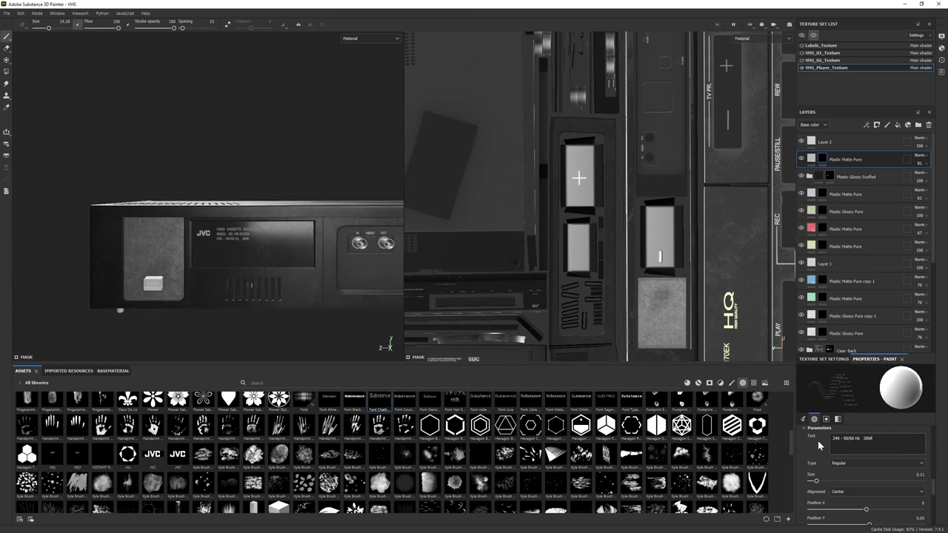
pyautogui.hotkey('ctrl', 'a')
pyautogui.press('BackSpace')
pyautogui.write('SERIAL NO.')
pyautogui.scroll(1, 226, 251)
pyautogui.moveTo(286, 281); pyautogui.dragTo(259, 277, button='middle')
pyautogui.click(731, 383)
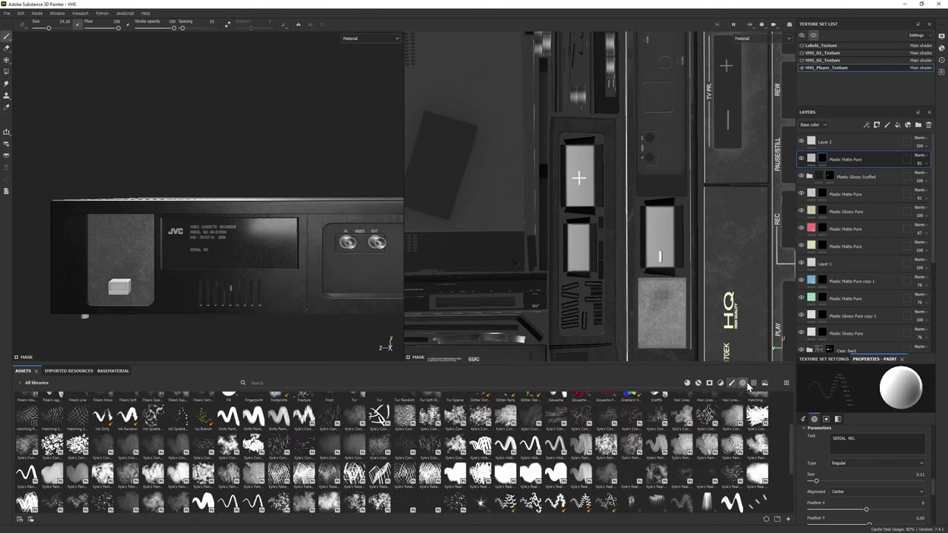
# Step: Paint a straight Square-alpha bar after SERIAL NO., redoing the first attempt
pyautogui.click(743, 383)
pyautogui.click(203, 428)
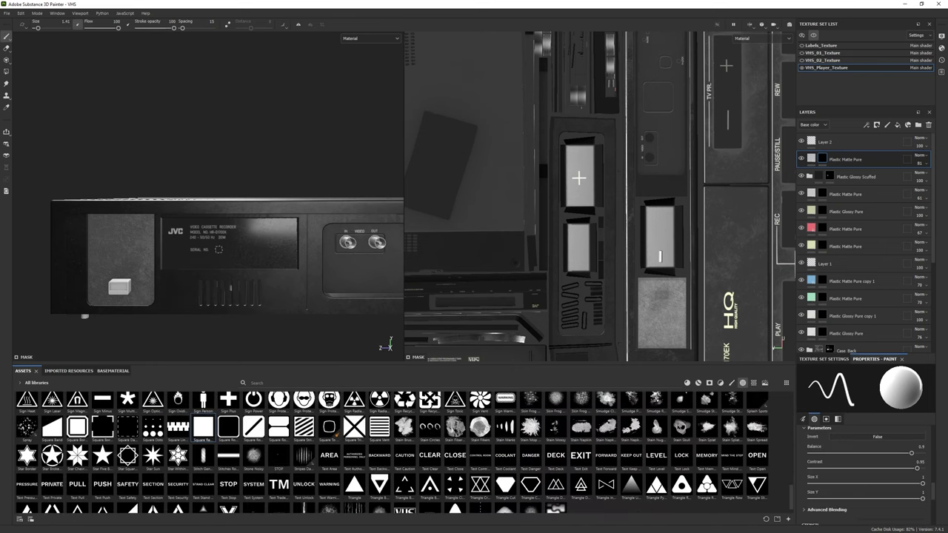
pyautogui.press('shift')
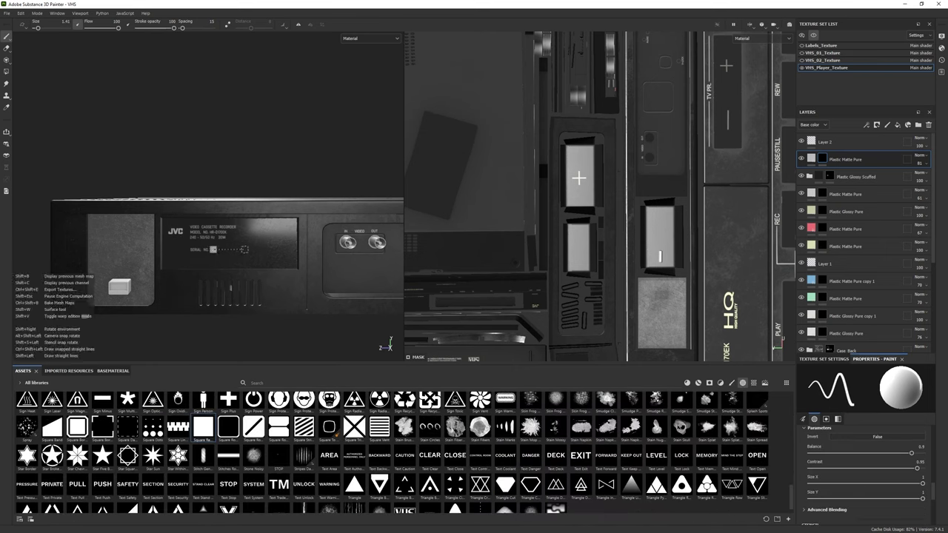
pyautogui.scroll(5, 231, 289)
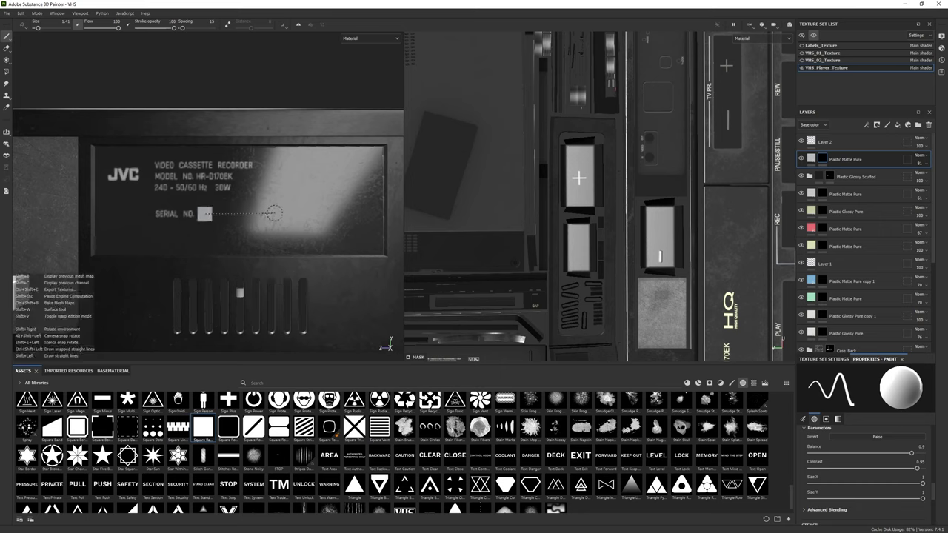
pyautogui.keyDown('shift'); pyautogui.click(269, 217); pyautogui.keyUp('shift')
pyautogui.hotkey('ctrl', 'z')
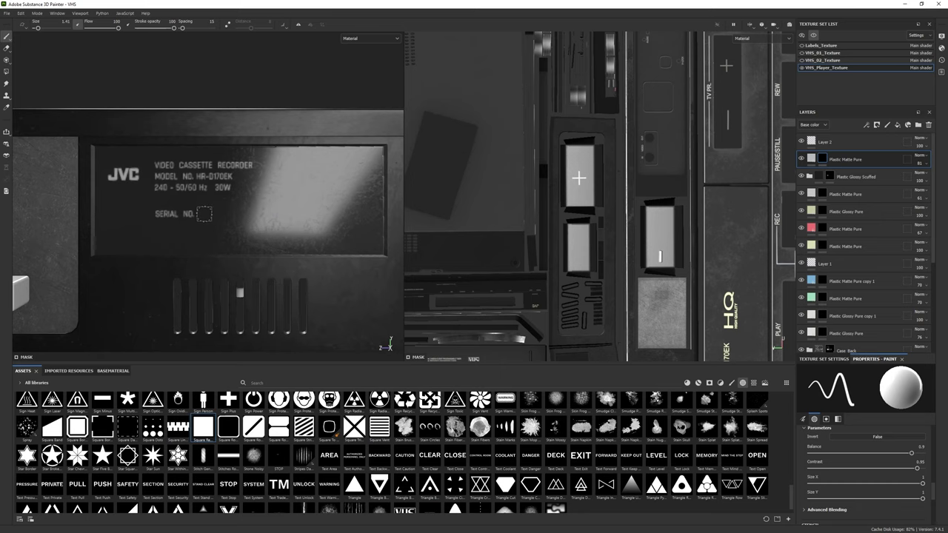
pyautogui.keyDown('shift'); pyautogui.click(269, 215); pyautogui.keyUp('shift')
pyautogui.scroll(2, 224, 266)
# Step: Switch to the eraser and give it the Substance font text alpha
pyautogui.press('e')
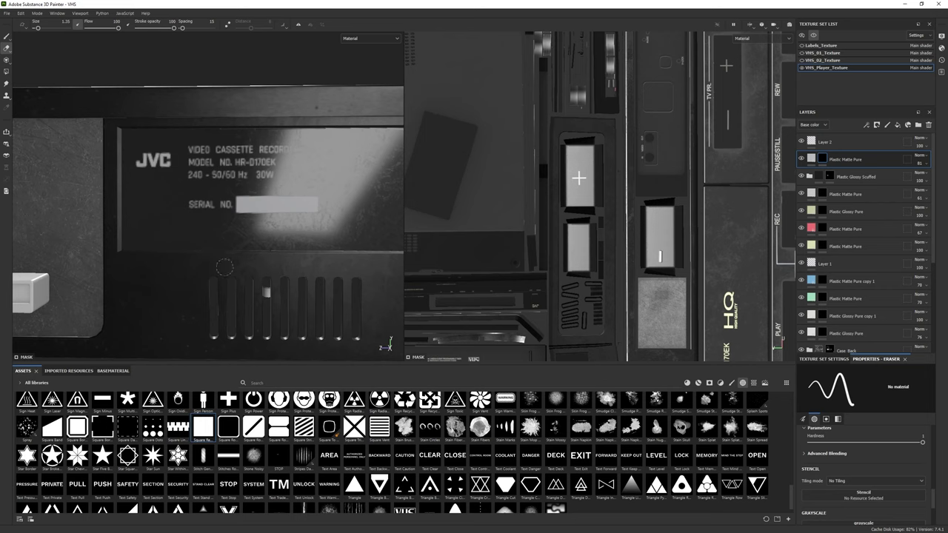
pyautogui.click(205, 436)
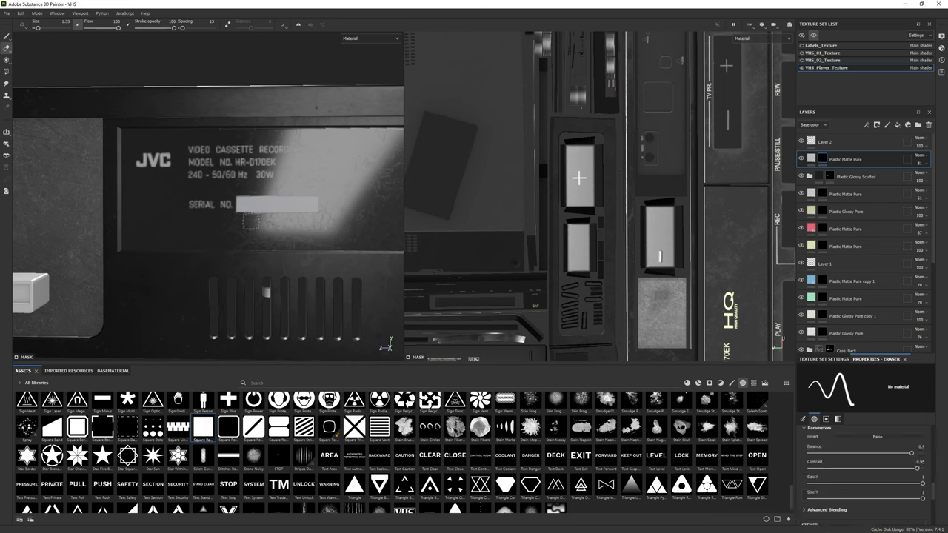
pyautogui.scroll(-4, 250, 223)
pyautogui.scroll(4, 250, 304)
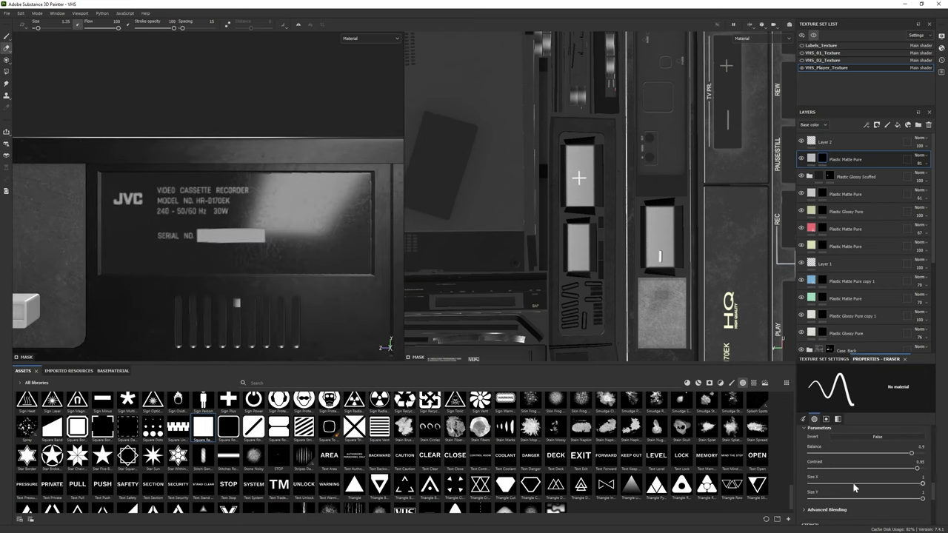
pyautogui.scroll(5, 341, 480)
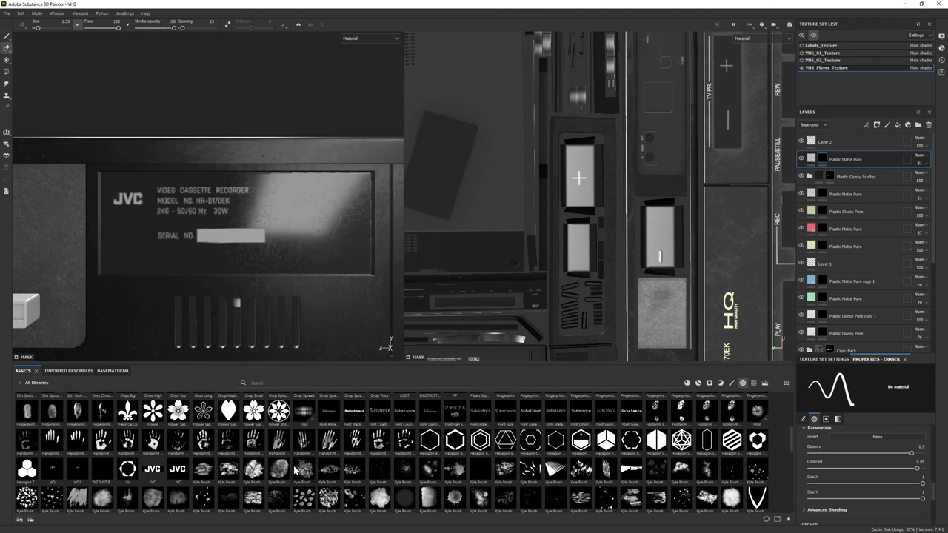
pyautogui.click(380, 414)
# Step: Stamp 'WARNING : DANGEROUS VOLTAGE INSIDE' in Orbitron beneath SERIAL NO., with Square Rectangle loaded
pyautogui.write('WA')
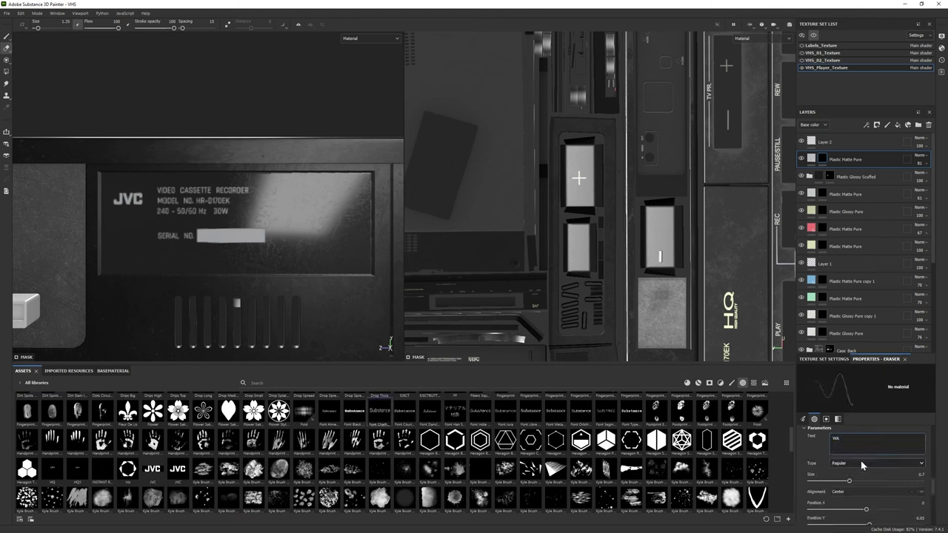
pyautogui.write('RNING : DANGEROUS VOLTAGE INSIDE')
pyautogui.keyDown('ctrl'); pyautogui.moveTo(250, 252); pyautogui.dragTo(220, 248, button='right'); pyautogui.keyUp('ctrl')
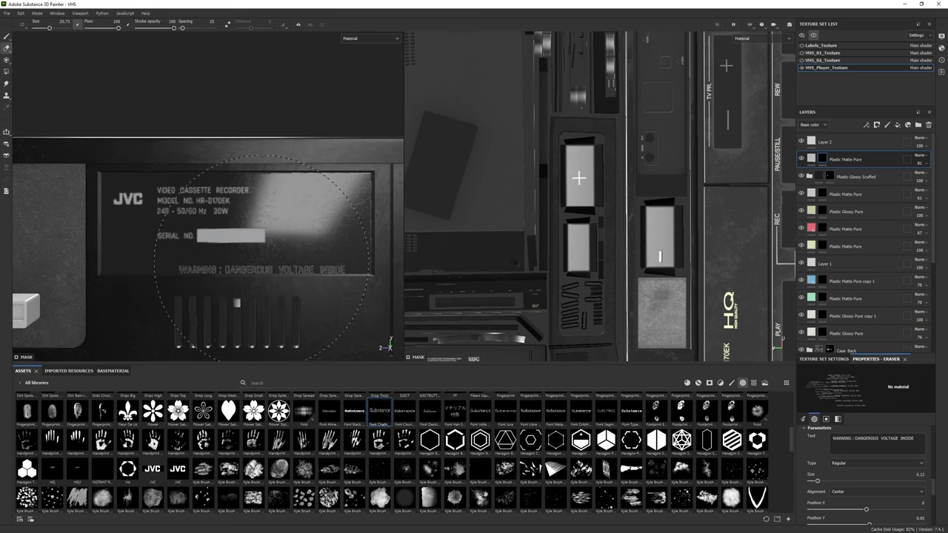
pyautogui.press('p')
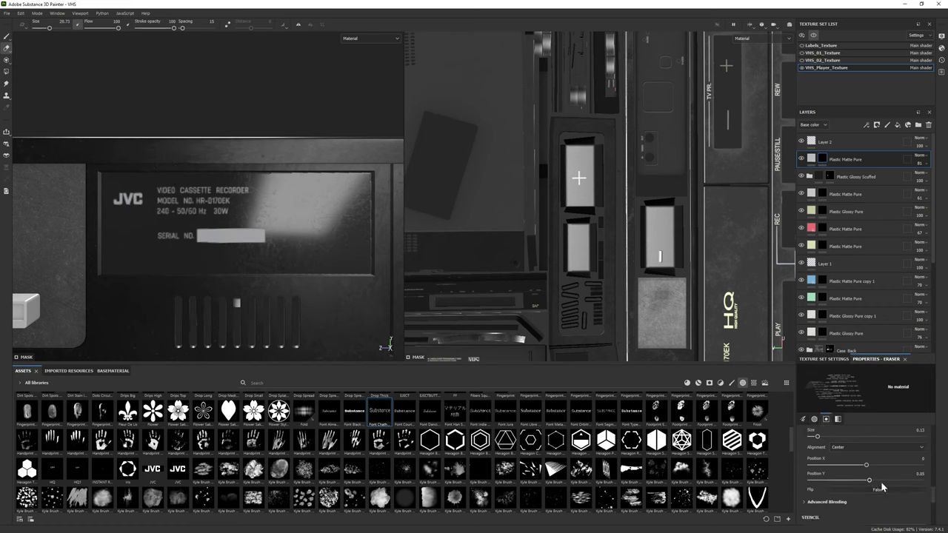
pyautogui.moveTo(335, 408); pyautogui.dragTo(863, 466)
pyautogui.moveTo(581, 410); pyautogui.dragTo(867, 498)
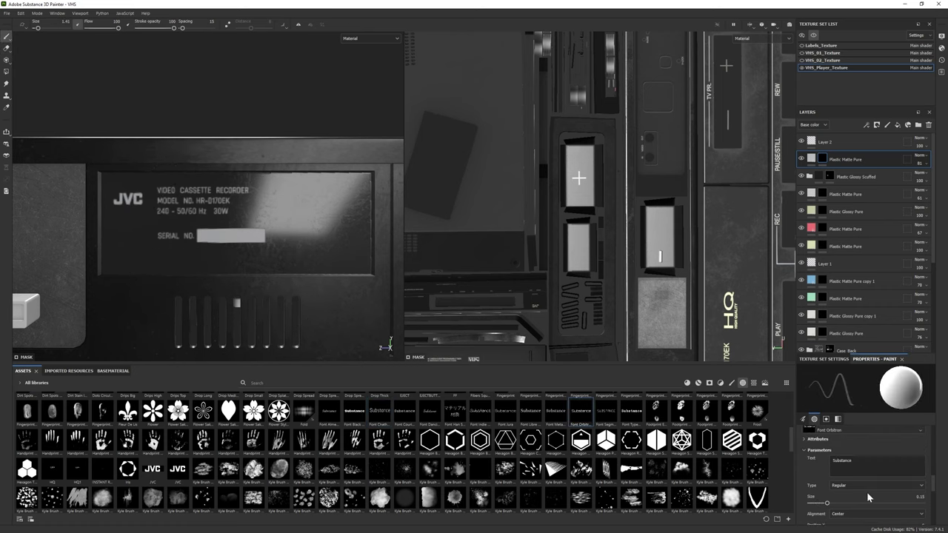
pyautogui.keyDown('ctrl'); pyautogui.moveTo(248, 256); pyautogui.dragTo(234, 243, button='right'); pyautogui.keyUp('ctrl')
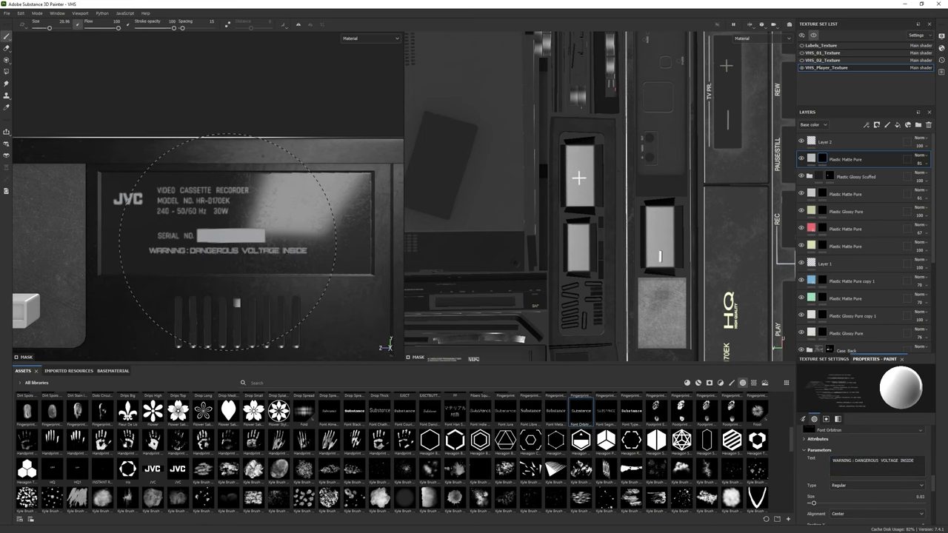
pyautogui.moveTo(235, 243)
pyautogui.keyDown('alt'); pyautogui.mouseDown()
pyautogui.moveTo(192, 245)
pyautogui.moveTo(430, 326)
pyautogui.moveTo(179, 250)
pyautogui.mouseUp(); pyautogui.keyUp('alt')
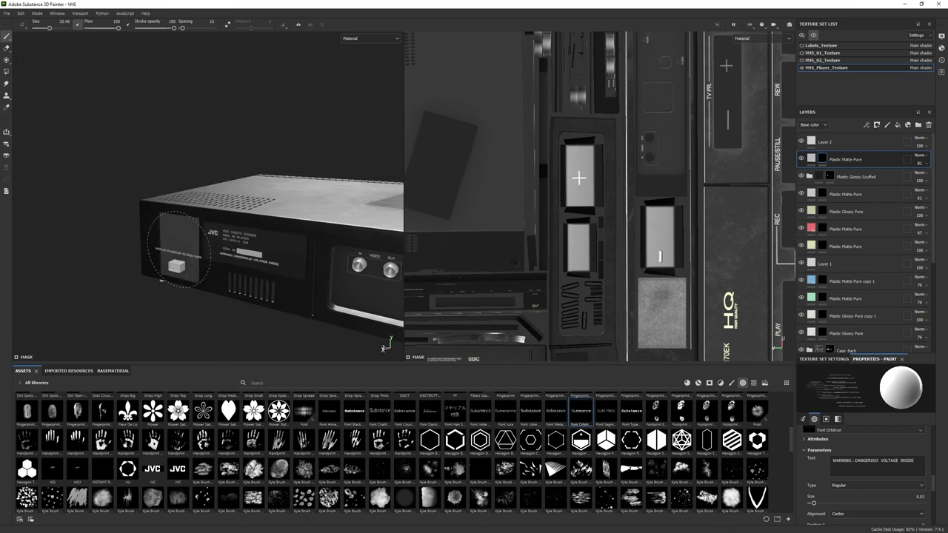
pyautogui.keyDown('alt'); pyautogui.moveTo(226, 273); pyautogui.dragTo(267, 311); pyautogui.keyUp('alt')
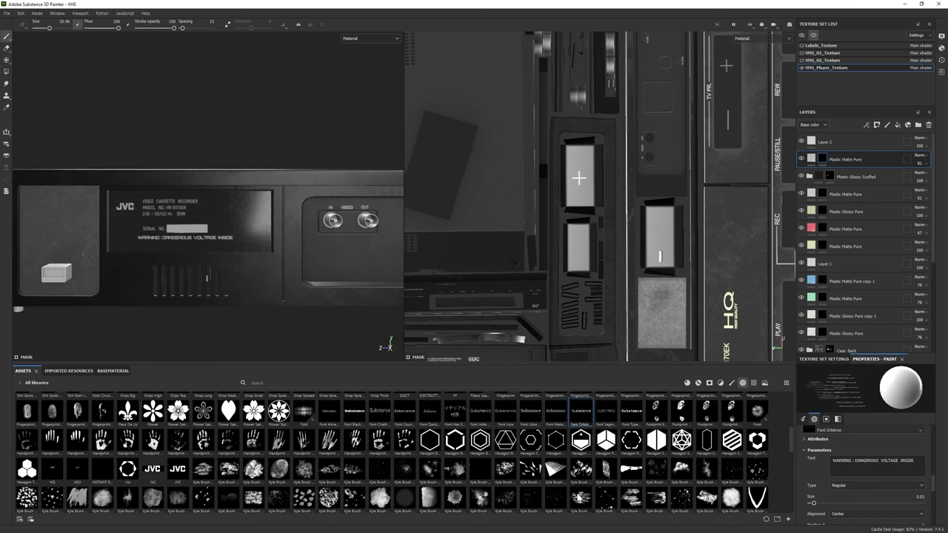
pyautogui.scroll(-15, 328, 456)
# Step: Stamp a Square Rectangle square right of the warning and erase its centre into an outline
pyautogui.click(203, 501)
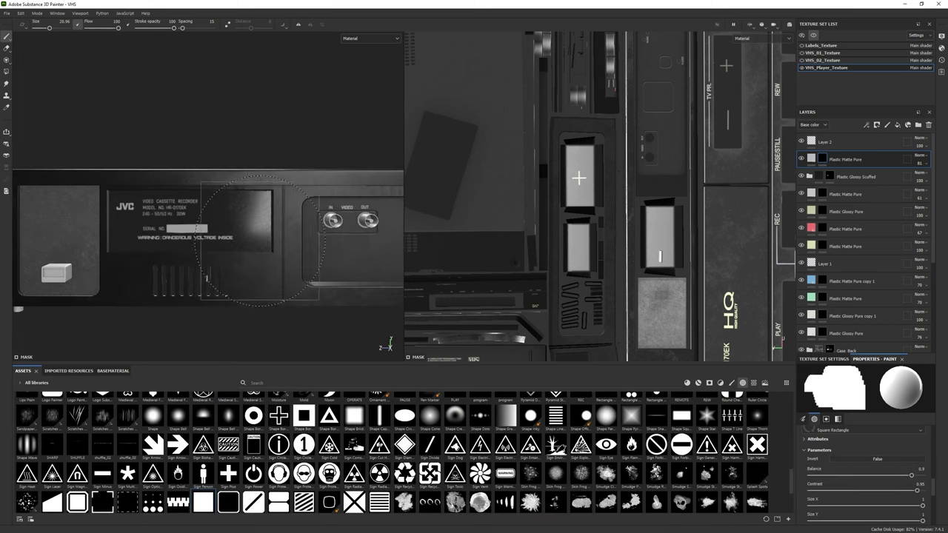
pyautogui.press('2')
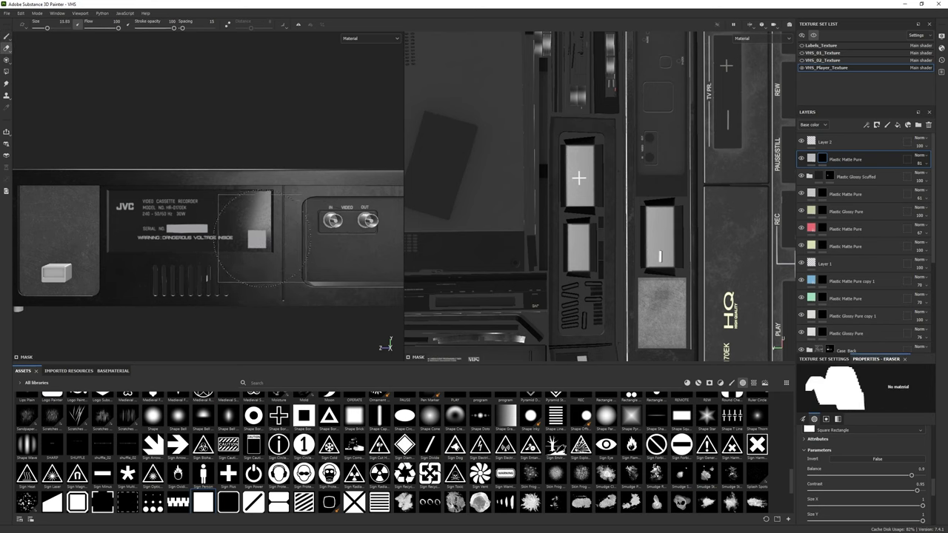
pyautogui.scroll(2, 302, 258)
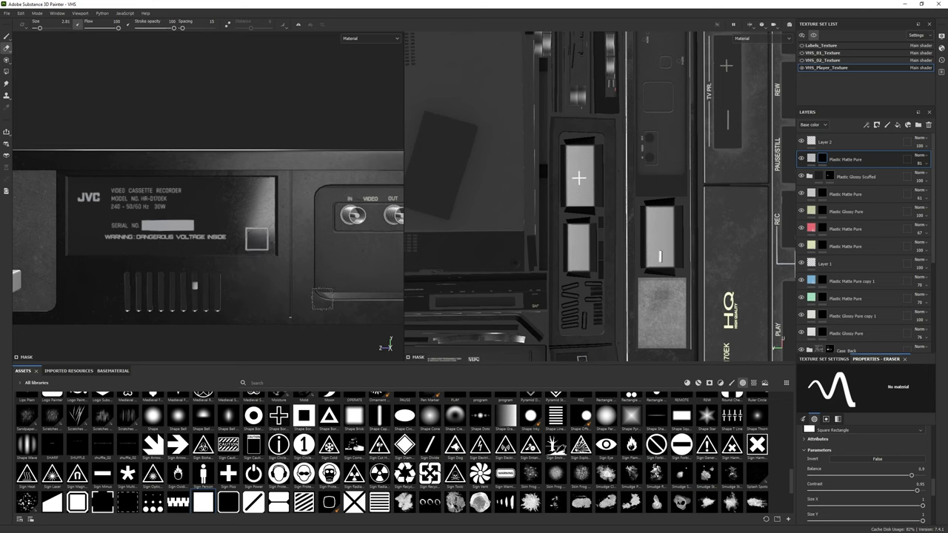
pyautogui.scroll(-3, 322, 299)
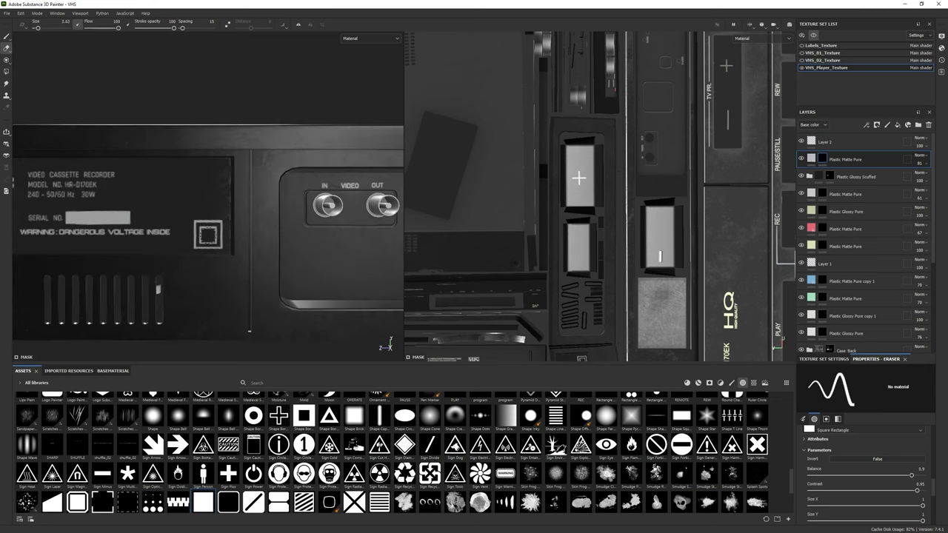
pyautogui.press('f')
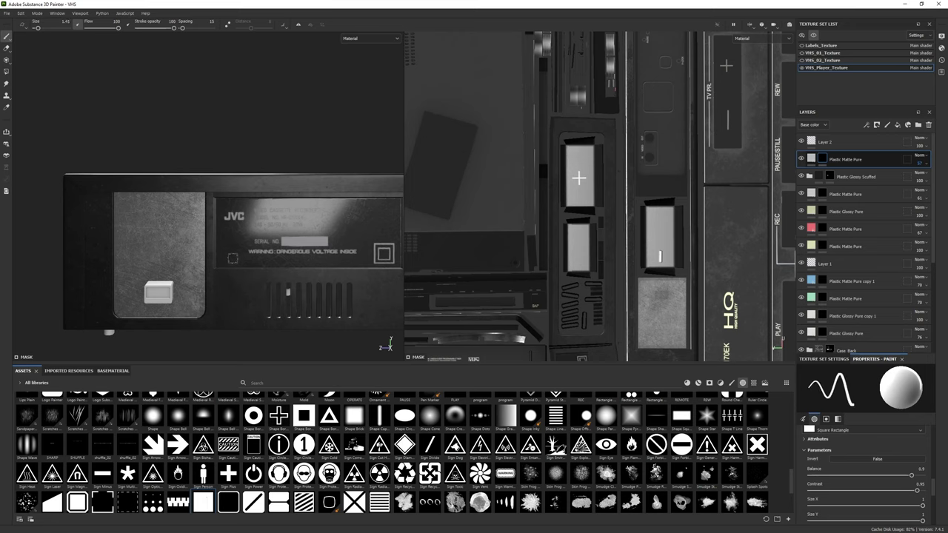
# Step: Expand the Case folder and set the Plastic Matte Pure opacity to 13
pyautogui.keyDown('alt'); pyautogui.moveTo(232, 258); pyautogui.dragTo(134, 265); pyautogui.keyUp('alt')
pyautogui.keyDown('alt'); pyautogui.moveTo(193, 278); pyautogui.dragTo(301, 241); pyautogui.keyUp('alt')
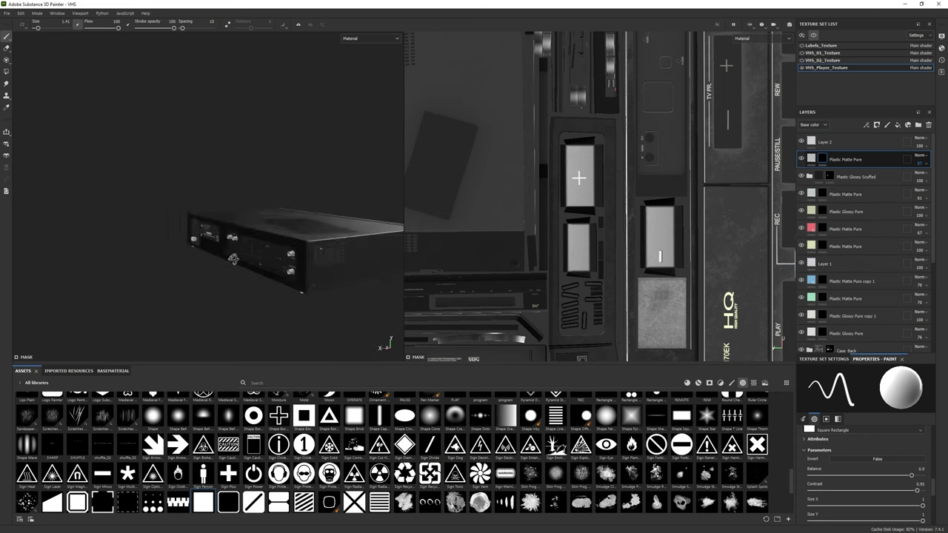
pyautogui.scroll(-3, 871, 231)
pyautogui.scroll(-3, 870, 232)
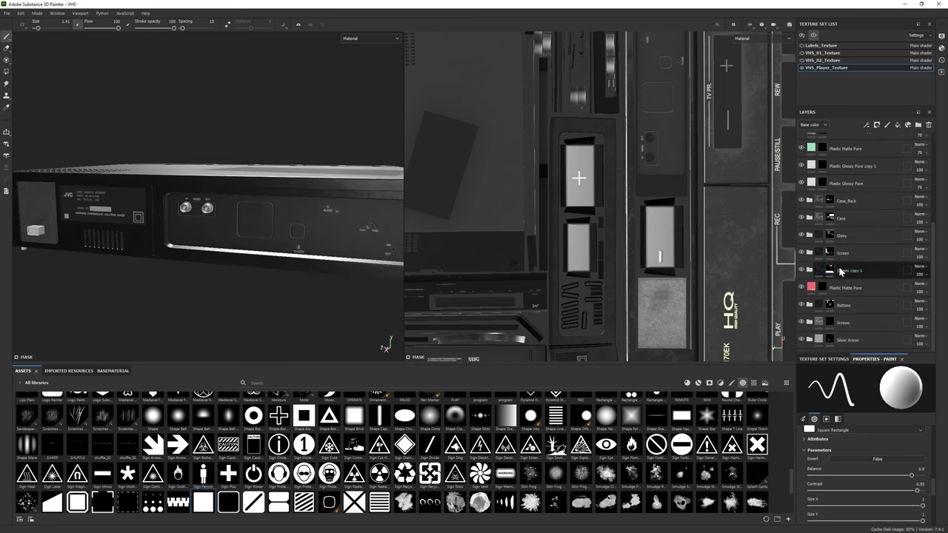
pyautogui.click(811, 219)
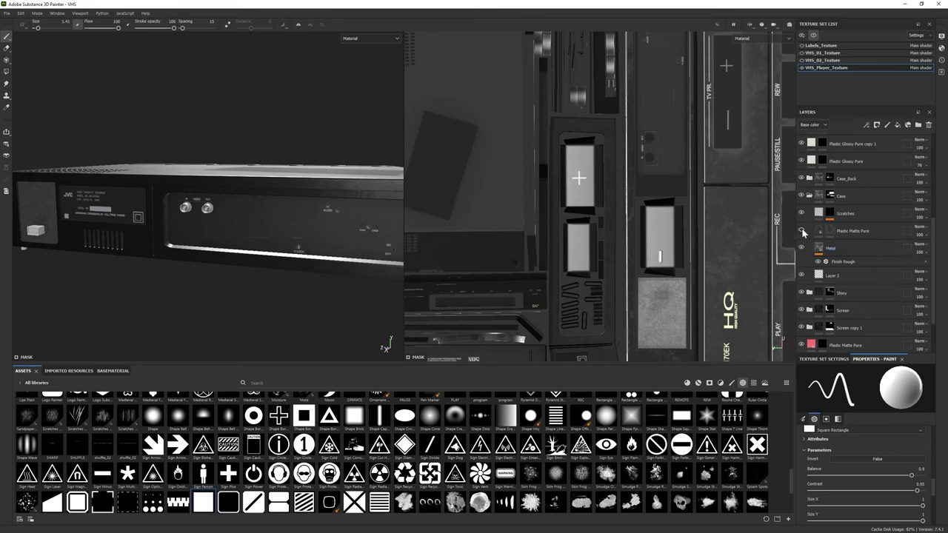
pyautogui.write('13')
pyautogui.press('Return')
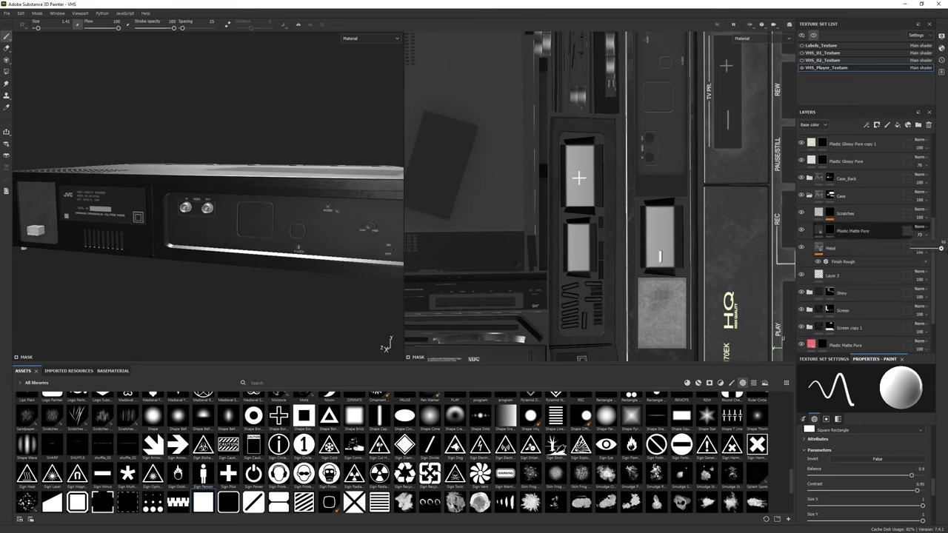
# Step: Lower the Plastic Matte Pure fill roughness from 0.4 to 0.3179 for a glossier casing
pyautogui.click(853, 231)
pyautogui.click(848, 448)
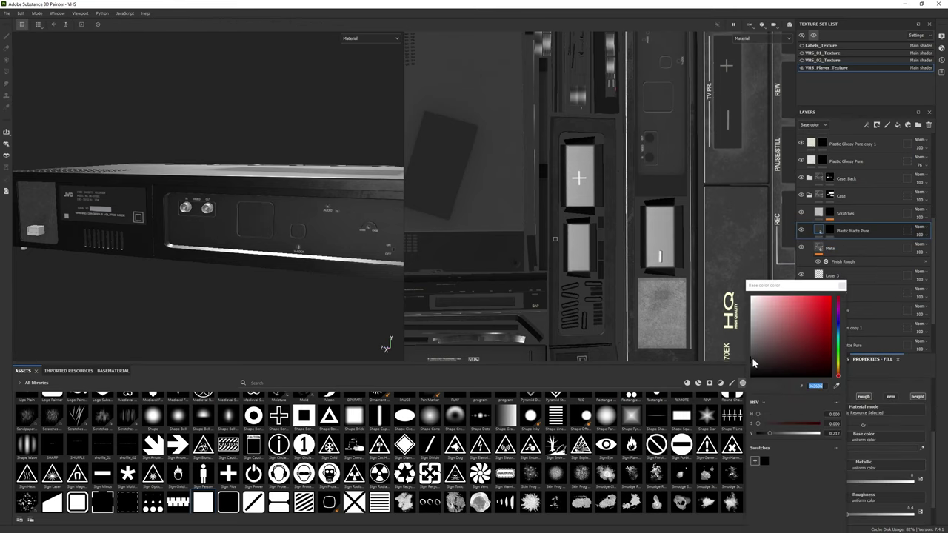
pyautogui.press('f')
pyautogui.click(833, 514)
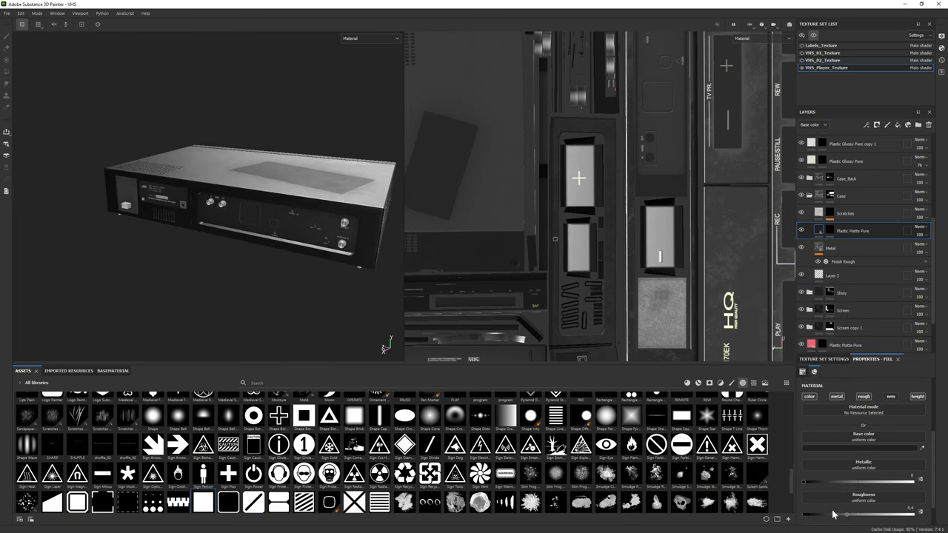
pyautogui.moveTo(795, 511); pyautogui.dragTo(836, 518)
pyautogui.keyDown('alt'); pyautogui.moveTo(200, 213); pyautogui.dragTo(201, 239); pyautogui.keyUp('alt')
pyautogui.scroll(5, 137, 246)
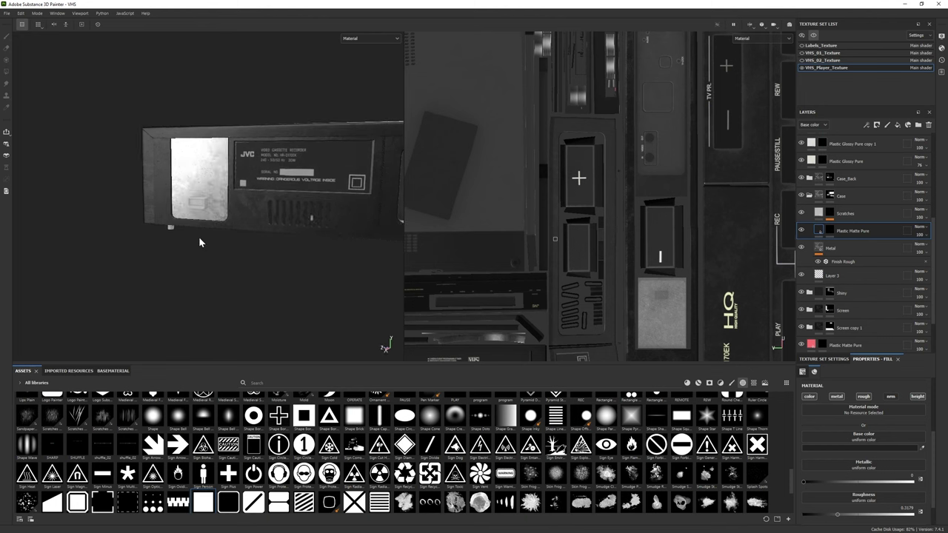
pyautogui.click(697, 383)
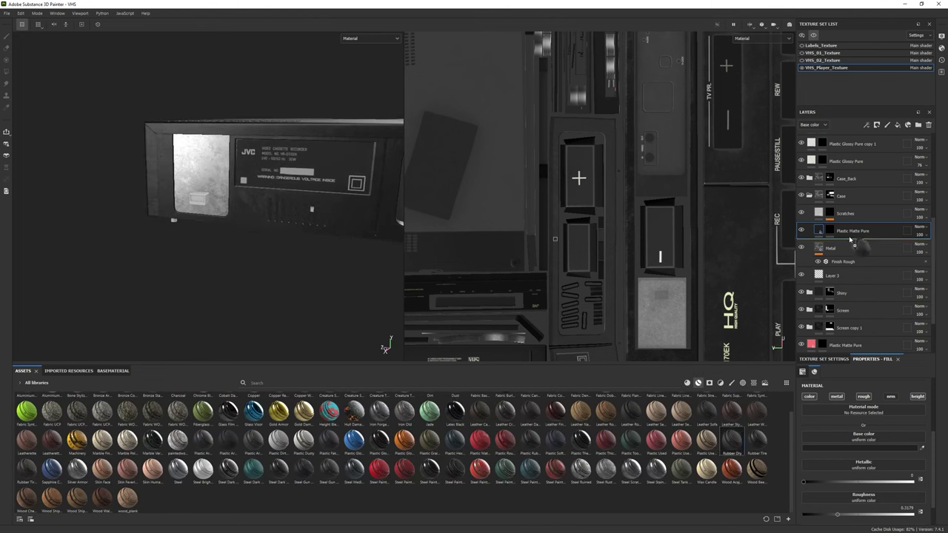
# Step: Add a Rubber Dry layer, mesh-fill its mask, and colour Rubber Worn 313131
pyautogui.moveTo(851, 238); pyautogui.dragTo(852, 191)
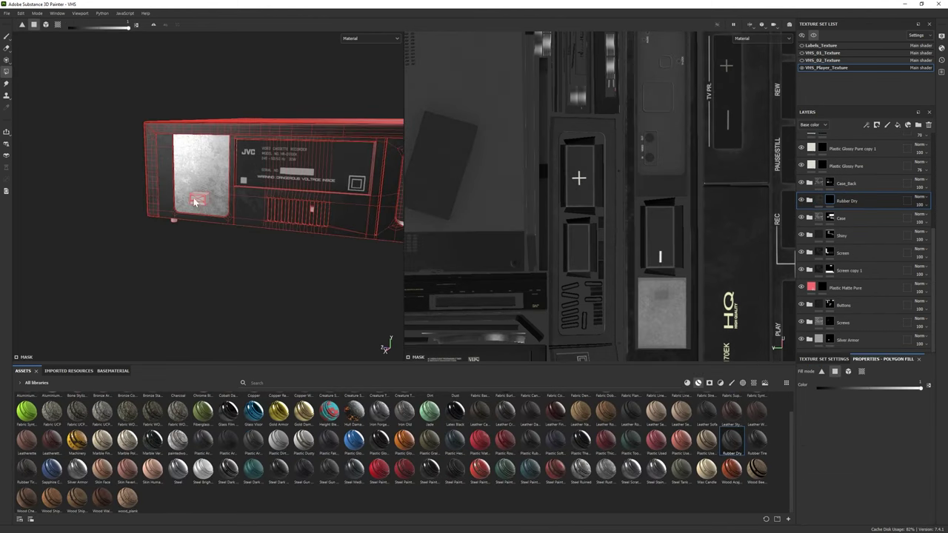
pyautogui.press('3')
pyautogui.press('p')
pyautogui.keyDown('alt'); pyautogui.moveTo(147, 174); pyautogui.dragTo(237, 181); pyautogui.keyUp('alt')
pyautogui.click(809, 201)
pyautogui.click(818, 245)
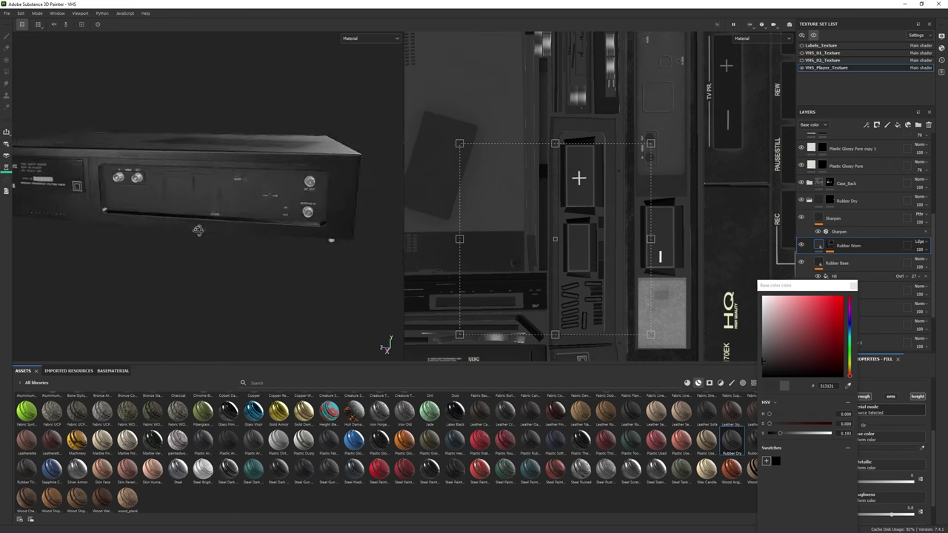
pyautogui.click(815, 201)
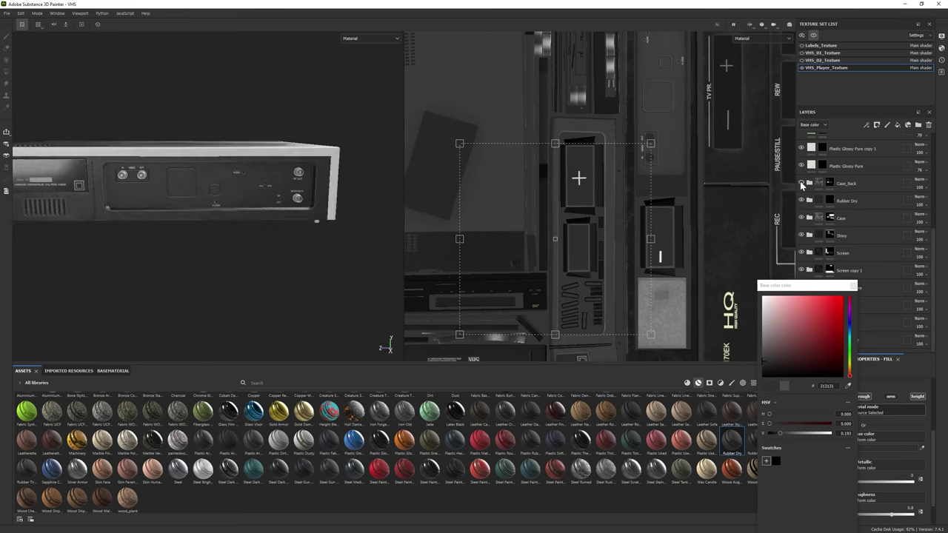
pyautogui.keyDown('alt'); pyautogui.moveTo(244, 248); pyautogui.dragTo(299, 281); pyautogui.keyUp('alt')
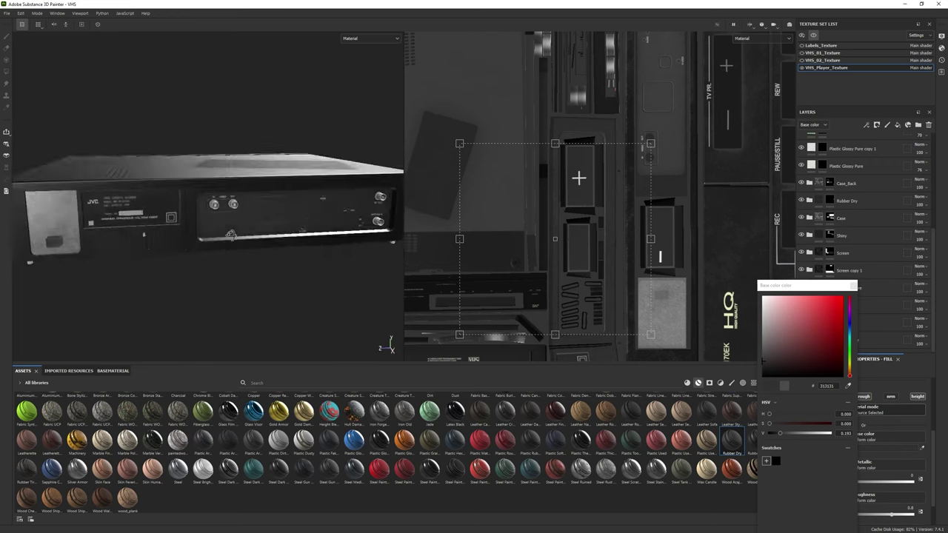
# Step: Add a Steel Dark Aged material layer to the stack near the Case_Back folder
pyautogui.doubleClick(846, 184)
pyautogui.scroll(4, 805, 160)
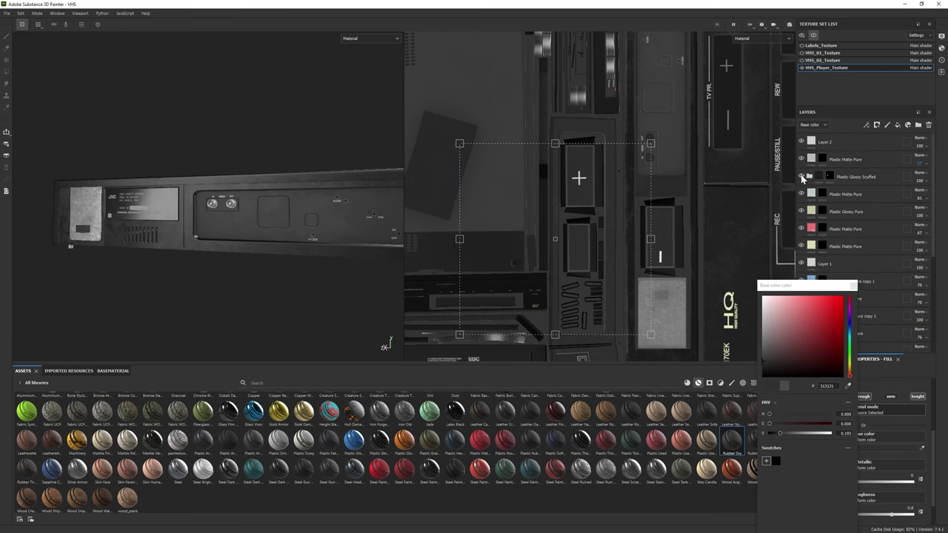
pyautogui.keyDown('alt'); pyautogui.moveTo(251, 297); pyautogui.dragTo(170, 252); pyautogui.keyUp('alt')
pyautogui.click(383, 474)
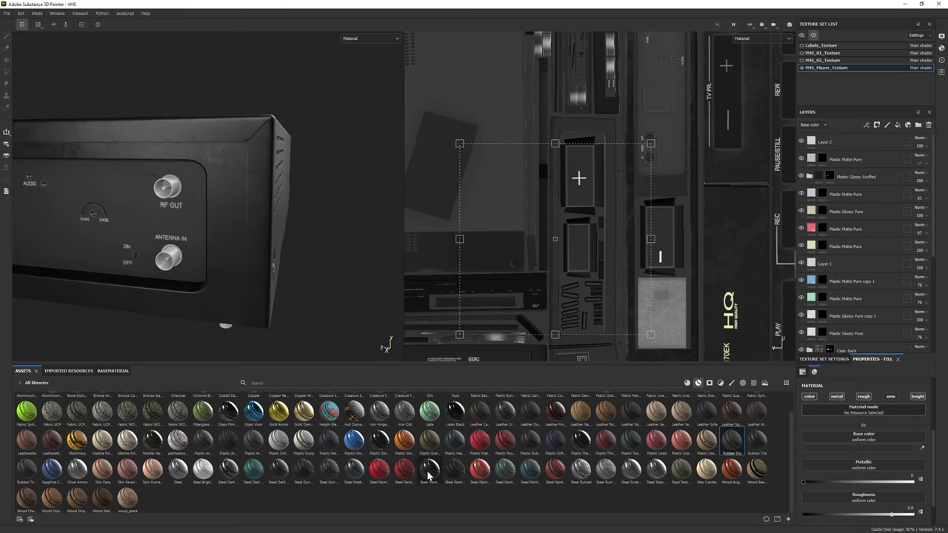
pyautogui.moveTo(859, 157); pyautogui.dragTo(852, 157)
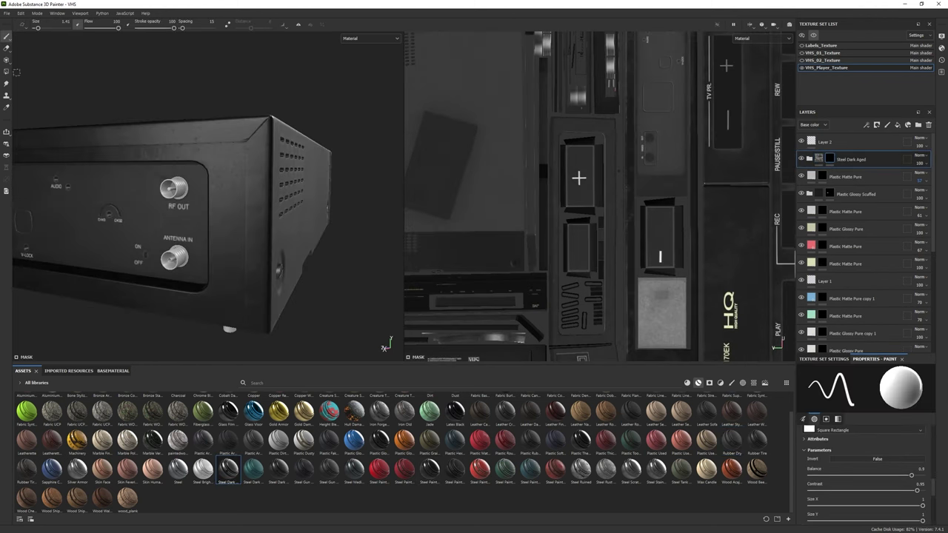
# Step: Add a second Steel Dark Aged material layer and raise its Metal roughness to about 0.456
pyautogui.keyDown('alt'); pyautogui.moveTo(188, 194); pyautogui.dragTo(231, 234); pyautogui.keyUp('alt')
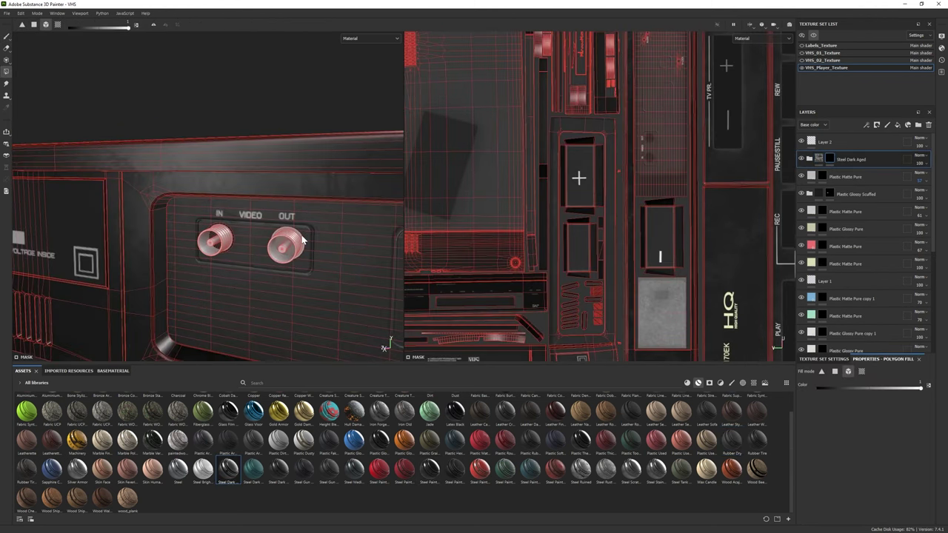
pyautogui.press('1')
pyautogui.keyDown('alt'); pyautogui.moveTo(301, 239); pyautogui.dragTo(126, 253); pyautogui.keyUp('alt')
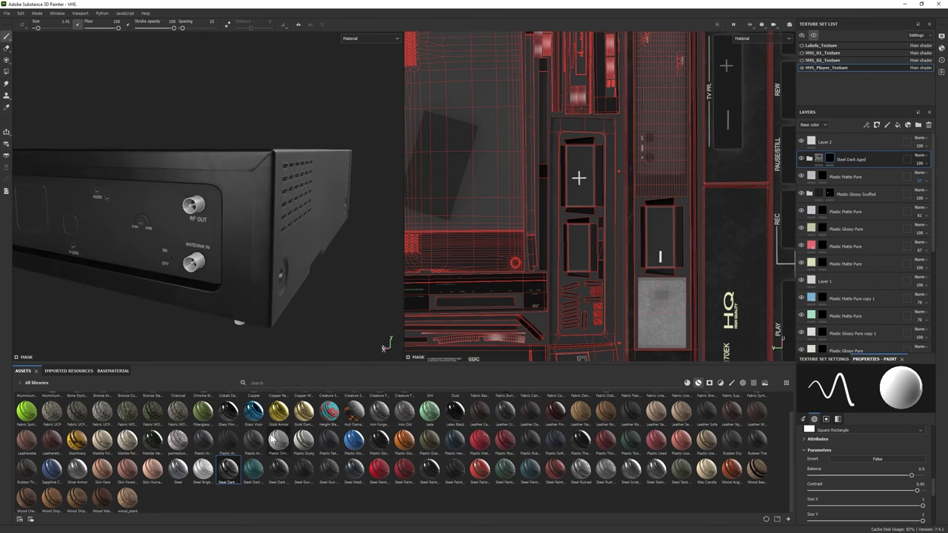
pyautogui.moveTo(228, 469); pyautogui.dragTo(852, 157)
pyautogui.click(810, 159)
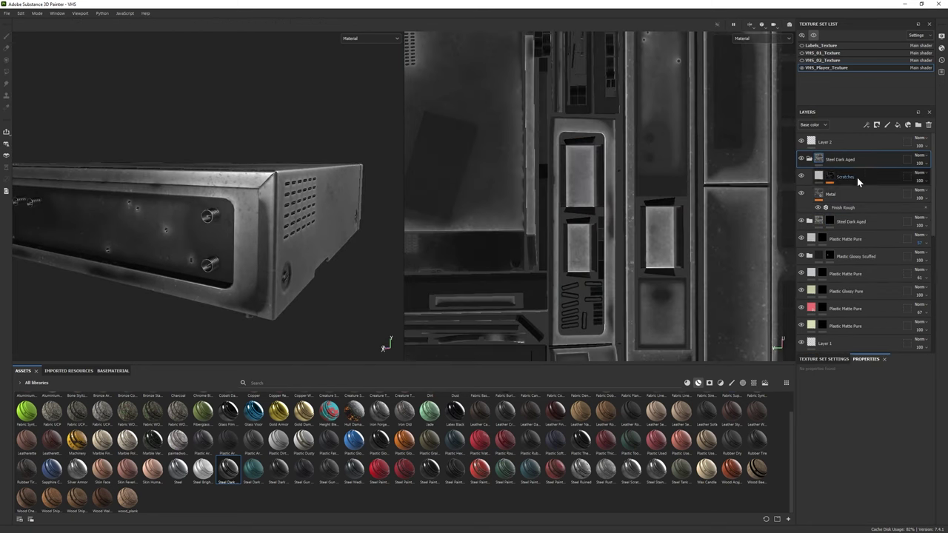
pyautogui.click(851, 194)
pyautogui.scroll(-2, 880, 459)
pyautogui.click(882, 467)
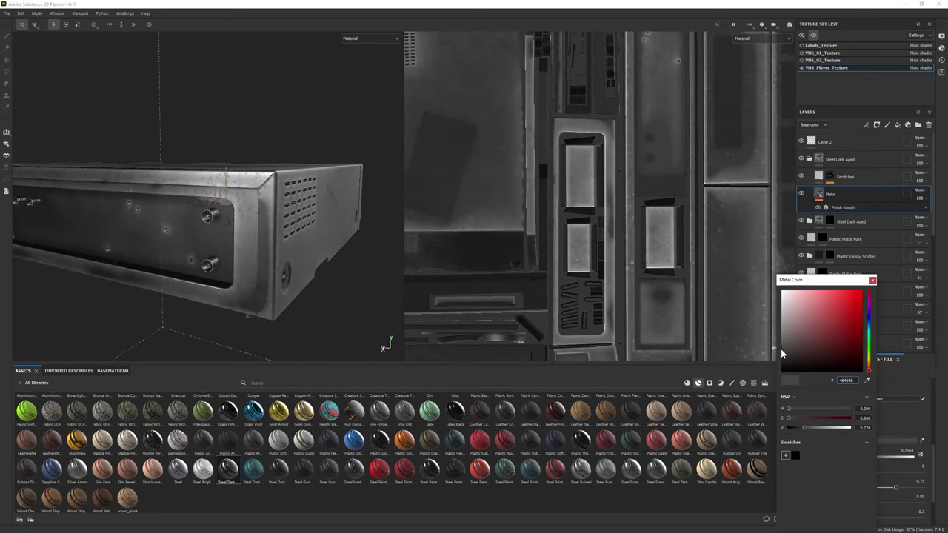
pyautogui.click(872, 280)
pyautogui.moveTo(859, 456); pyautogui.dragTo(876, 455)
pyautogui.keyDown('alt'); pyautogui.moveTo(185, 244); pyautogui.dragTo(375, 213); pyautogui.keyUp('alt')
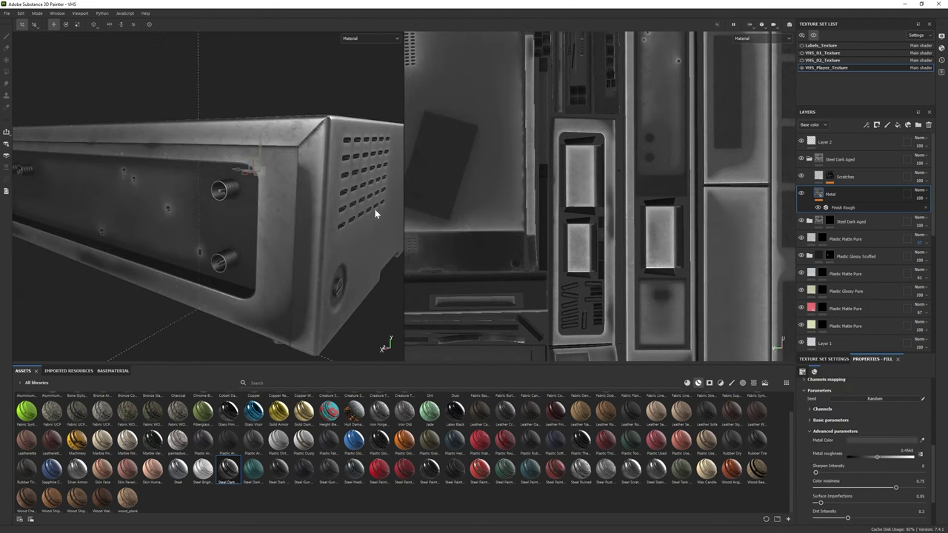
# Step: Give the Steel Dark Aged folder a black mask, ready for polygon fill
pyautogui.click(810, 159)
pyautogui.press('4')
pyautogui.keyDown('alt'); pyautogui.moveTo(228, 189); pyautogui.dragTo(168, 194); pyautogui.keyUp('alt')
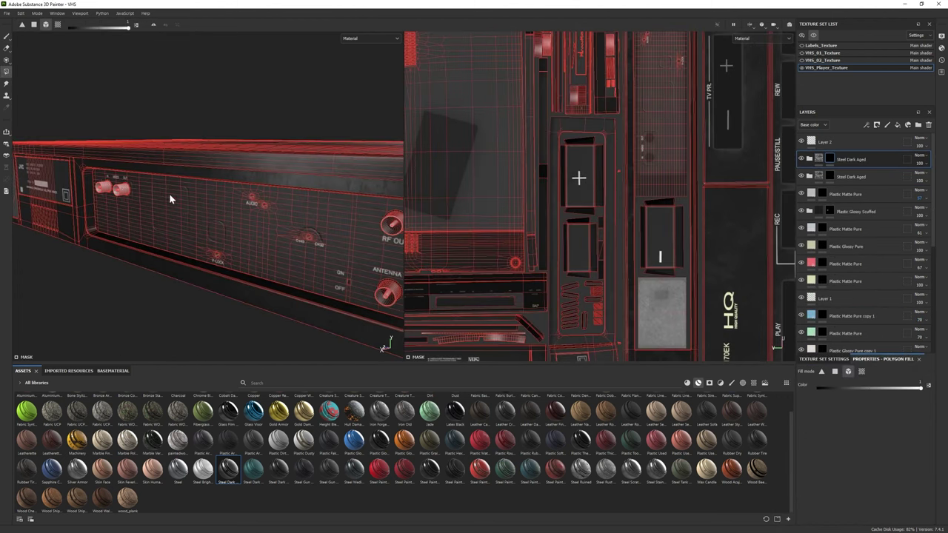
pyautogui.keyDown('alt'); pyautogui.moveTo(163, 234); pyautogui.dragTo(288, 217); pyautogui.keyUp('alt')
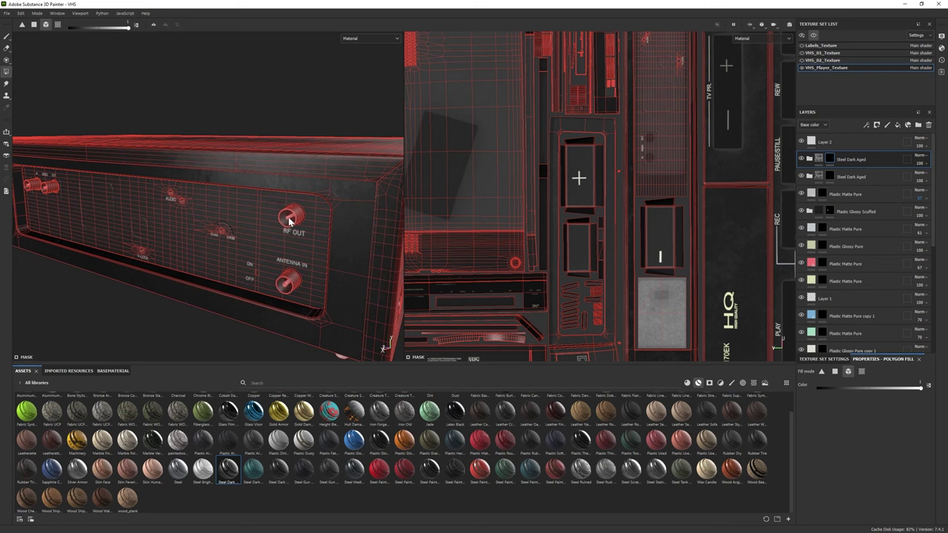
pyautogui.click(6, 37)
pyautogui.keyDown('alt'); pyautogui.moveTo(74, 222); pyautogui.dragTo(179, 318); pyautogui.keyUp('alt')
# Step: Add the Steel material to the player's layers with a black mask and Polygon Fill selected
pyautogui.moveTo(846, 155); pyautogui.dragTo(847, 158)
pyautogui.rightClick(847, 158)
pyautogui.click(867, 182)
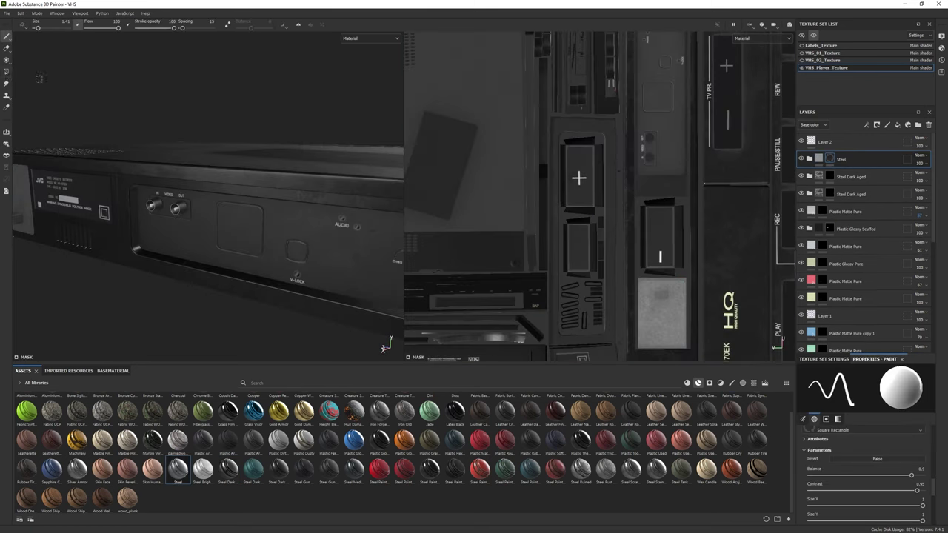
pyautogui.press('4')
pyautogui.press('1')
pyautogui.moveTo(147, 208)
pyautogui.keyDown('alt'); pyautogui.mouseDown()
pyautogui.moveTo(88, 193)
pyautogui.moveTo(60, 171)
pyautogui.moveTo(29, 119)
pyautogui.mouseUp(); pyautogui.keyUp('alt')
pyautogui.click(7, 72)
pyautogui.click(6, 37)
pyautogui.moveTo(222, 223)
pyautogui.keyDown('alt'); pyautogui.mouseDown()
pyautogui.moveTo(323, 252)
pyautogui.moveTo(200, 269)
pyautogui.moveTo(175, 254)
pyautogui.moveTo(302, 268)
pyautogui.mouseUp(); pyautogui.keyUp('alt')
# Step: Import PAUSE_Symbol as an alpha and stamp it on the PAUSE/STILL button
pyautogui.scroll(5, 175, 254)
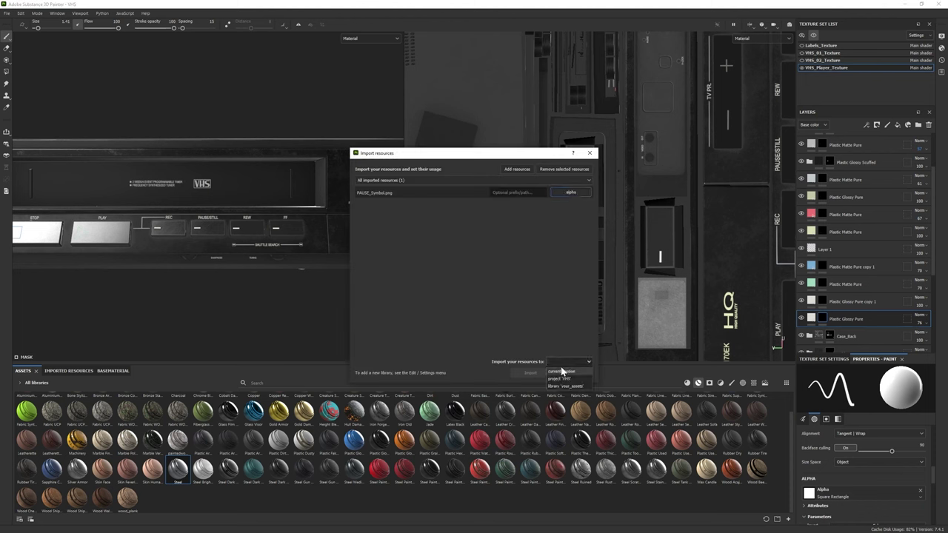
pyautogui.click(561, 371)
pyautogui.click(530, 372)
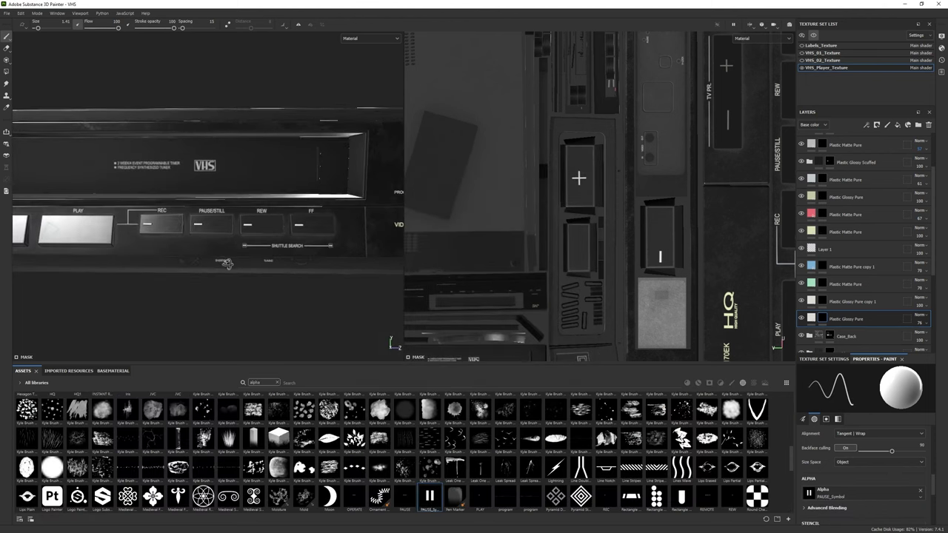
pyautogui.keyDown('alt'); pyautogui.moveTo(227, 264); pyautogui.dragTo(215, 224); pyautogui.keyUp('alt')
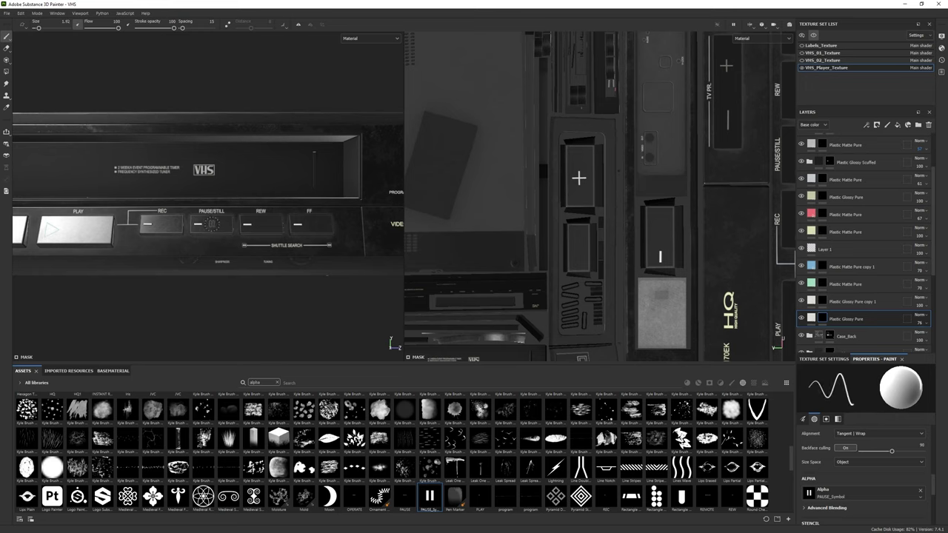
# Step: Import the FFor alpha and stamp fast-forward on FF and a 180° rewind on REW
pyautogui.moveTo(437, 465); pyautogui.dragTo(438, 465)
pyautogui.click(567, 372)
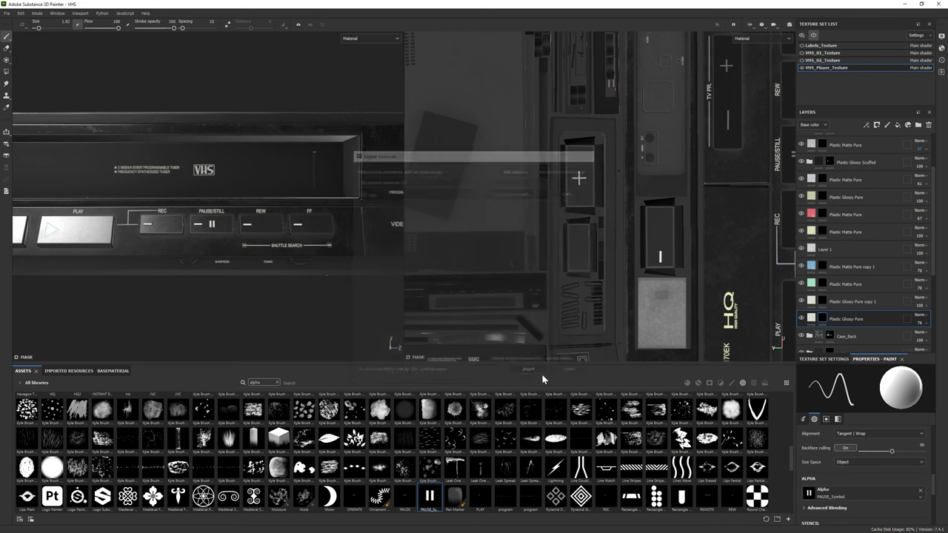
pyautogui.keyDown('alt'); pyautogui.moveTo(310, 258); pyautogui.dragTo(247, 232, button='middle'); pyautogui.keyUp('alt')
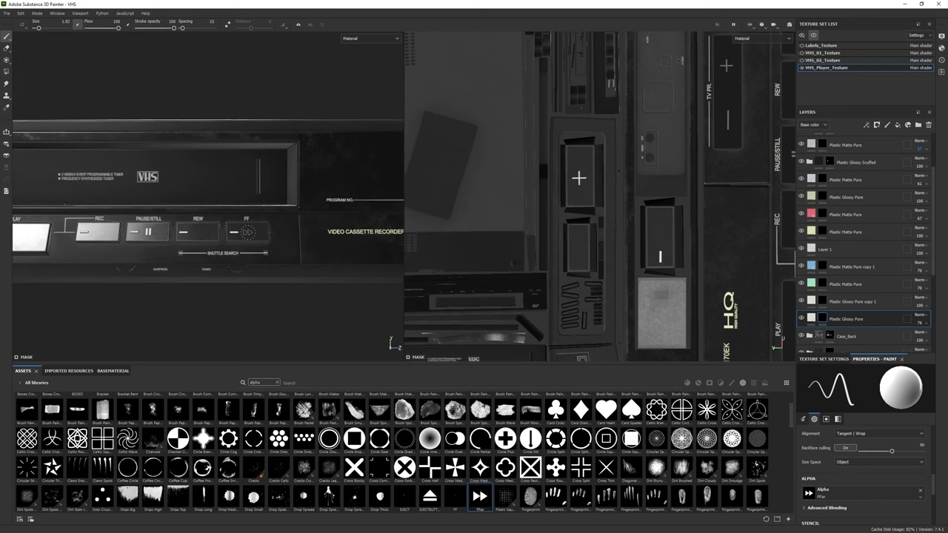
pyautogui.keyDown('alt'); pyautogui.moveTo(244, 281); pyautogui.dragTo(242, 282, button='middle'); pyautogui.keyUp('alt')
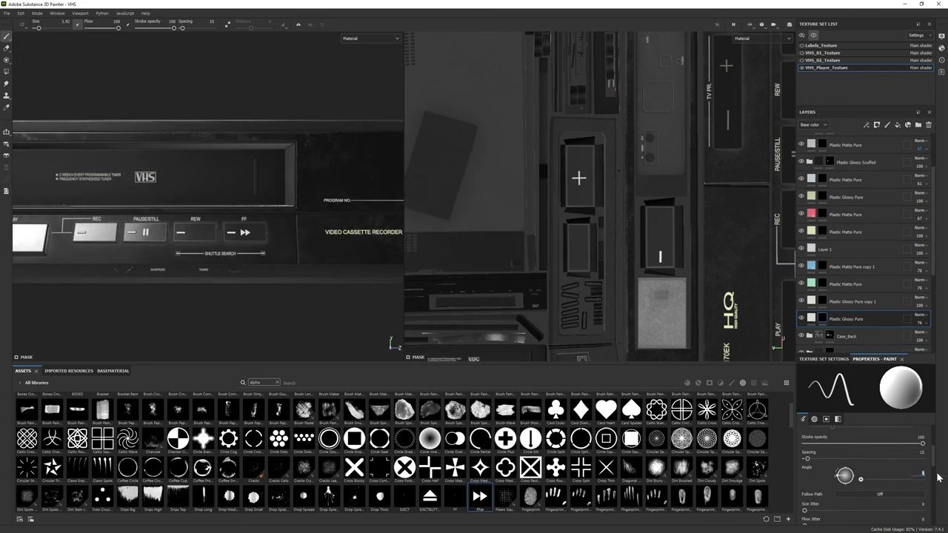
pyautogui.keyDown('alt'); pyautogui.moveTo(148, 231); pyautogui.dragTo(246, 229, button='middle'); pyautogui.keyUp('alt')
pyautogui.scroll(-5, 237, 252)
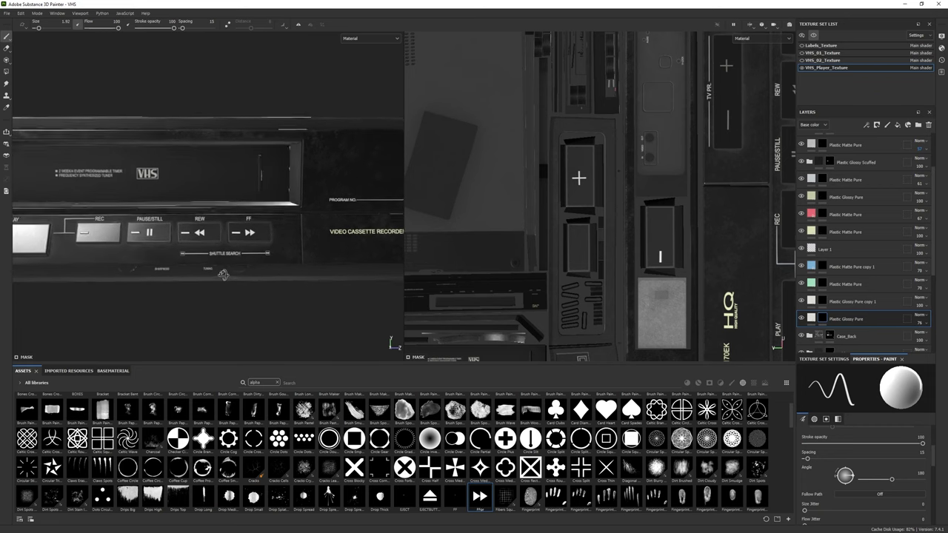
pyautogui.keyDown('alt'); pyautogui.moveTo(215, 271); pyautogui.dragTo(170, 202); pyautogui.keyUp('alt')
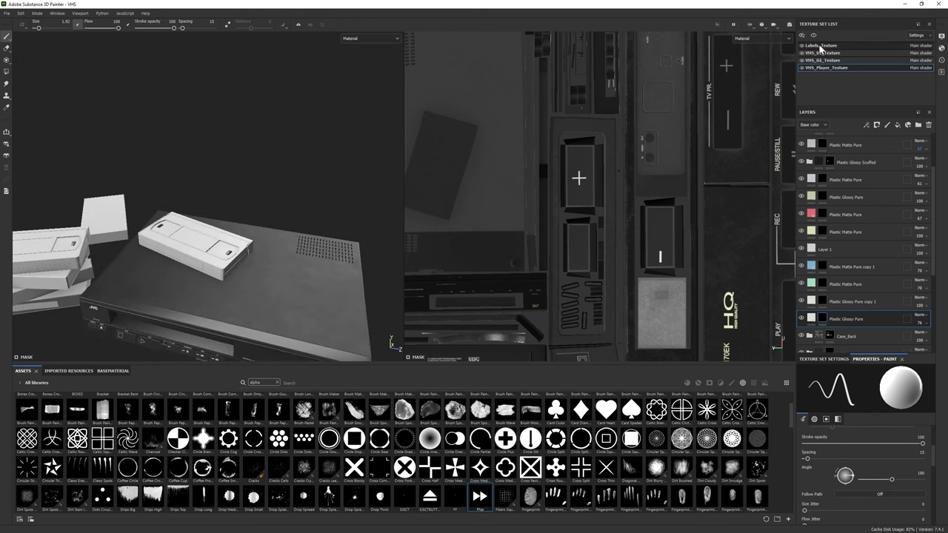
# Step: Switch to the VHS_01_Texture set and save the project
pyautogui.click(821, 53)
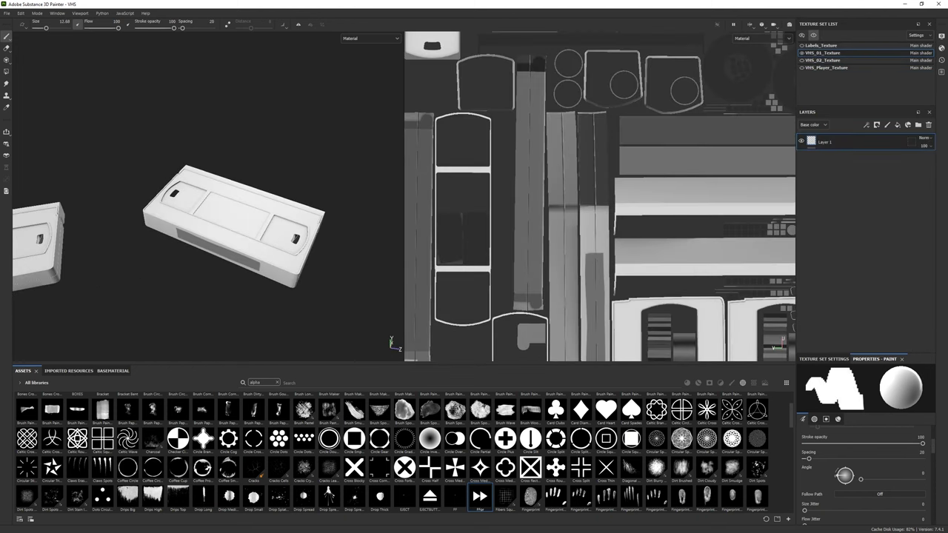
pyautogui.click(7, 12)
pyautogui.click(23, 74)
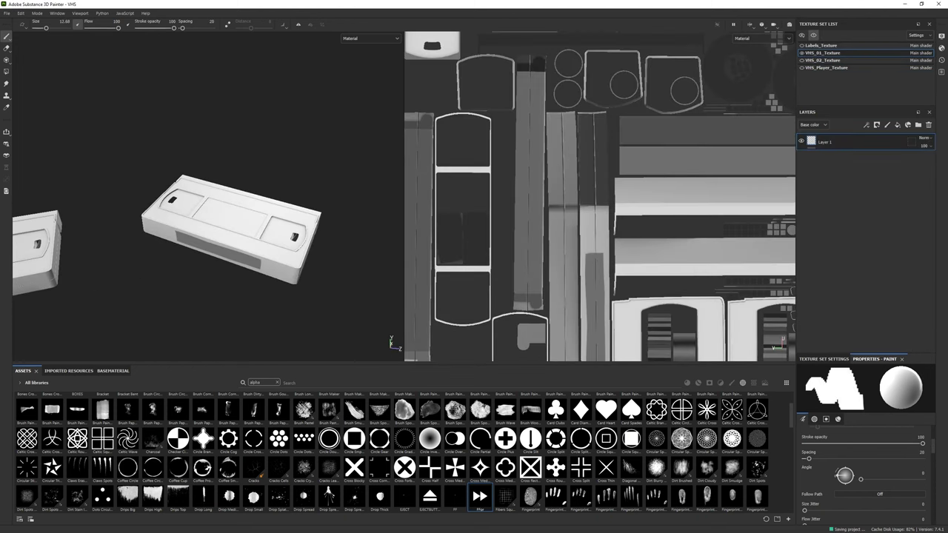
# Step: Add Plastic Glossy to the cassette and set its Plastic Base colour to 151515
pyautogui.click(277, 382)
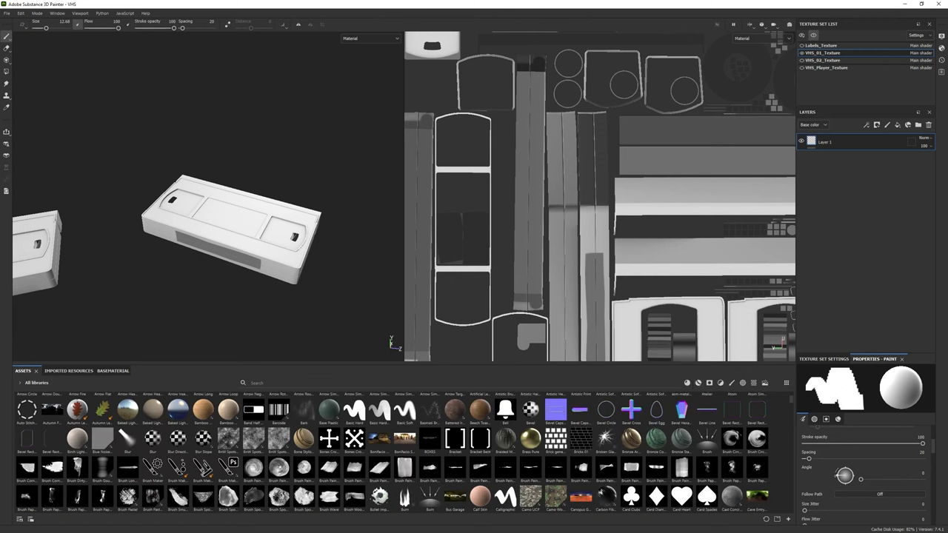
pyautogui.click(698, 384)
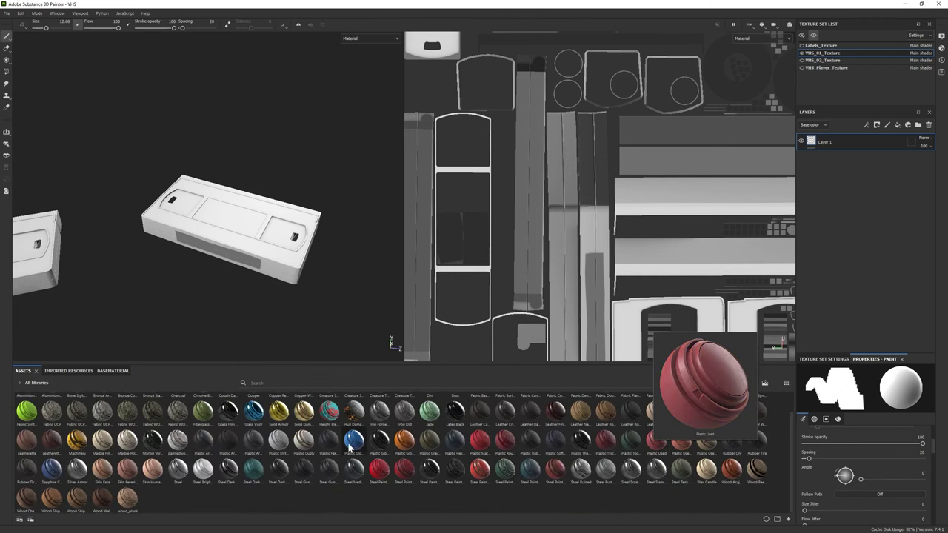
pyautogui.moveTo(350, 445); pyautogui.dragTo(852, 151)
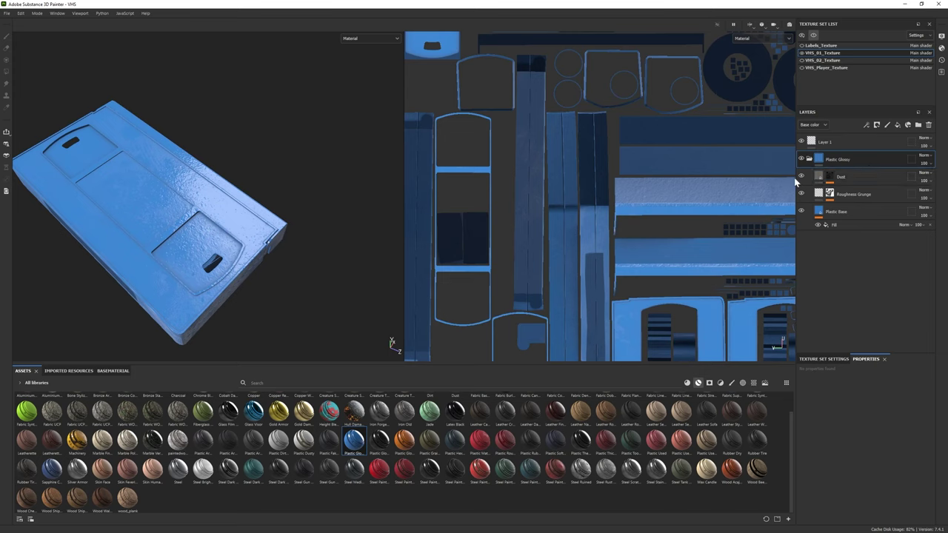
pyautogui.keyDown('alt'); pyautogui.moveTo(245, 222); pyautogui.dragTo(170, 188); pyautogui.keyUp('alt')
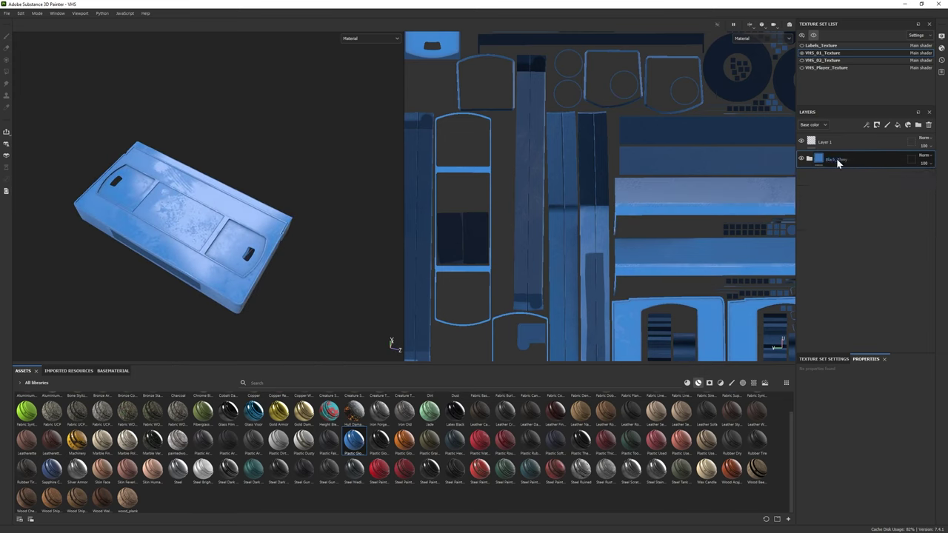
pyautogui.click(809, 159)
pyautogui.click(837, 211)
pyautogui.click(833, 416)
pyautogui.click(854, 455)
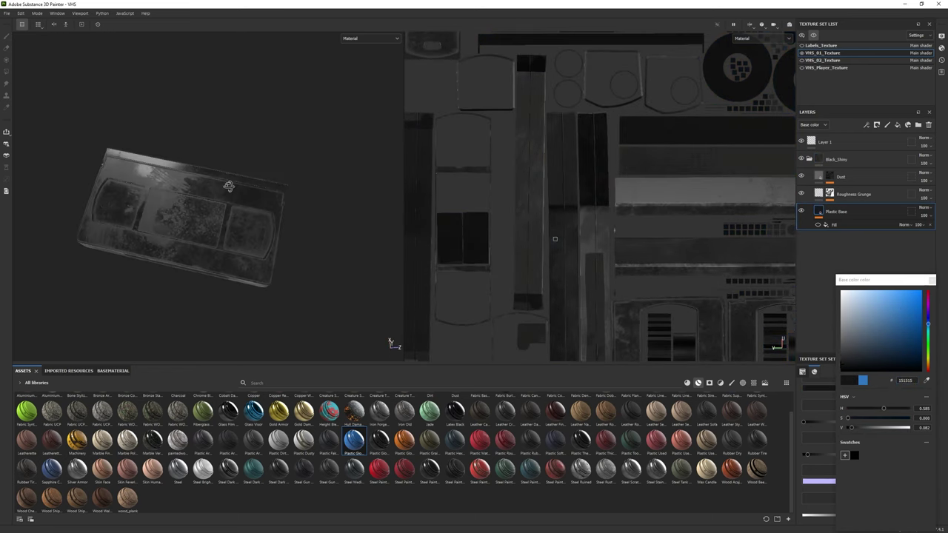
# Step: Add a Dirt generator to the Dust layer's mask, then add the Plastic Grainy Soft material
pyautogui.keyDown('alt'); pyautogui.moveTo(228, 186); pyautogui.dragTo(303, 243); pyautogui.keyUp('alt')
pyautogui.click(833, 224)
pyautogui.rightClick(829, 180)
pyautogui.click(859, 200)
pyautogui.click(874, 440)
pyautogui.click(848, 233)
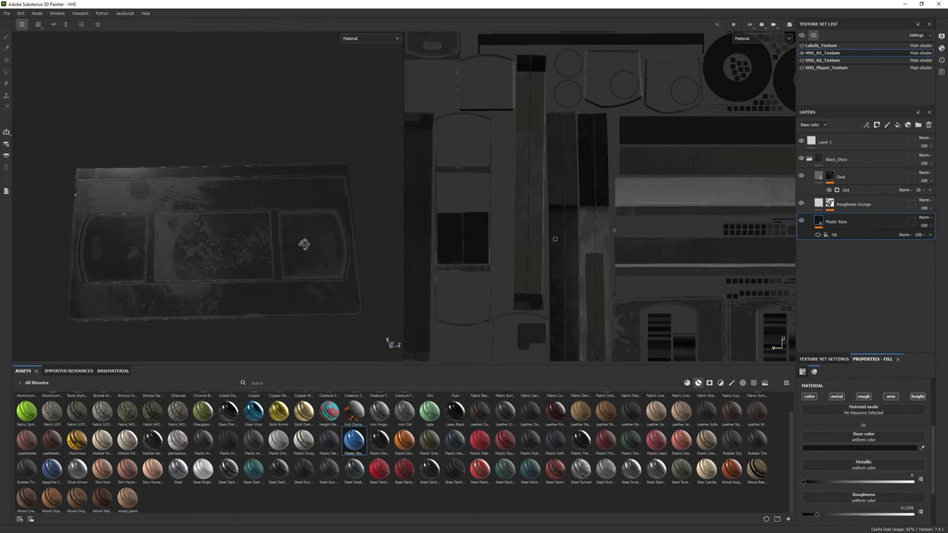
pyautogui.click(837, 234)
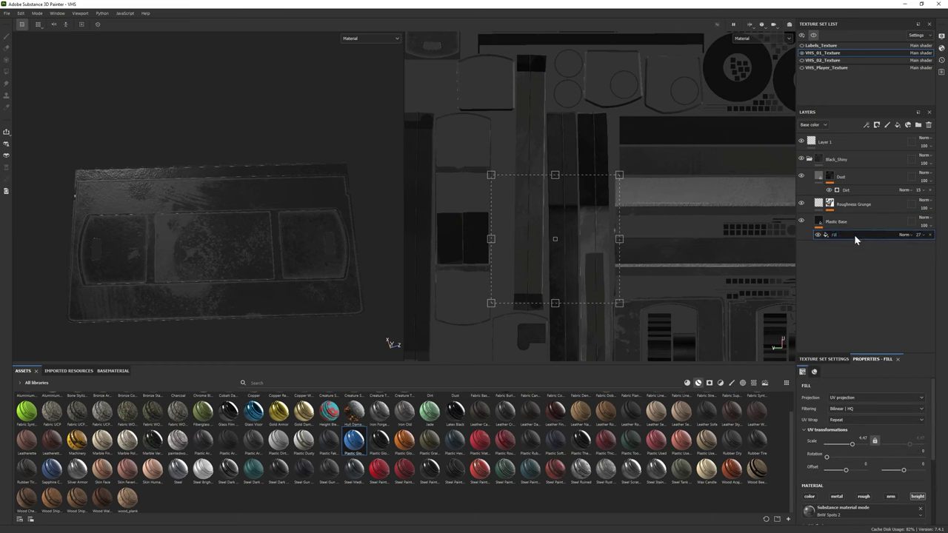
pyautogui.scroll(-3, 830, 472)
pyautogui.keyDown('alt'); pyautogui.moveTo(222, 245); pyautogui.dragTo(326, 245); pyautogui.keyUp('alt')
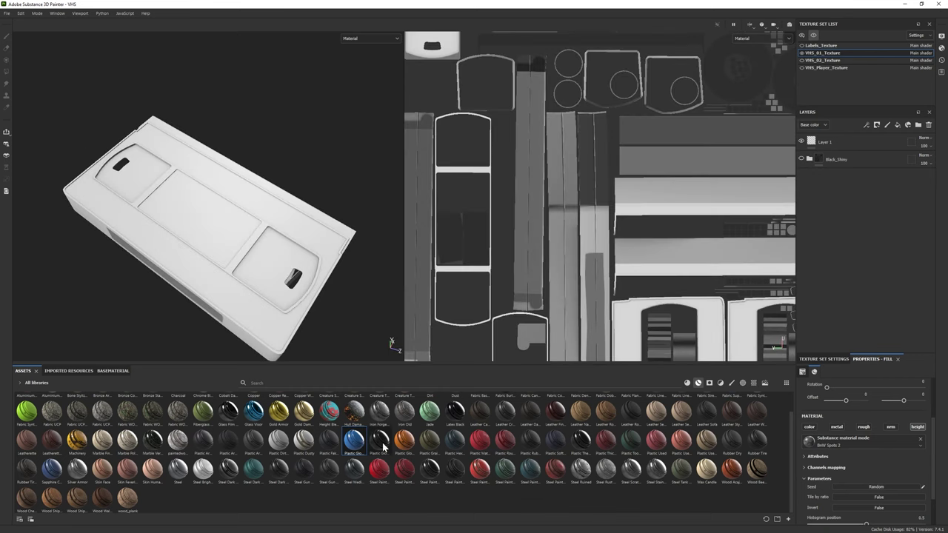
pyautogui.moveTo(429, 440); pyautogui.dragTo(815, 181)
# Step: Hide White Speckles and give the Base layer a dark grey colour with roughness about 0.298
pyautogui.click(809, 177)
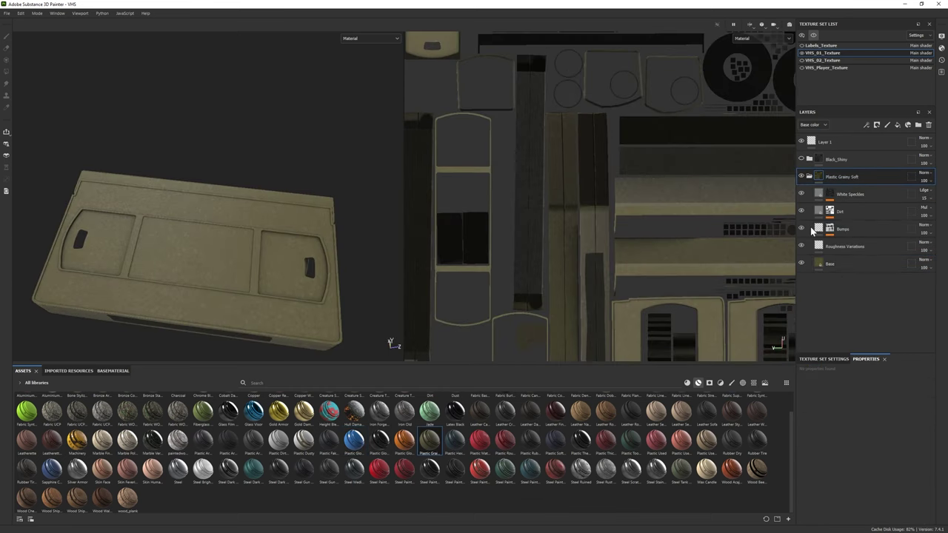
pyautogui.click(801, 194)
pyautogui.click(852, 263)
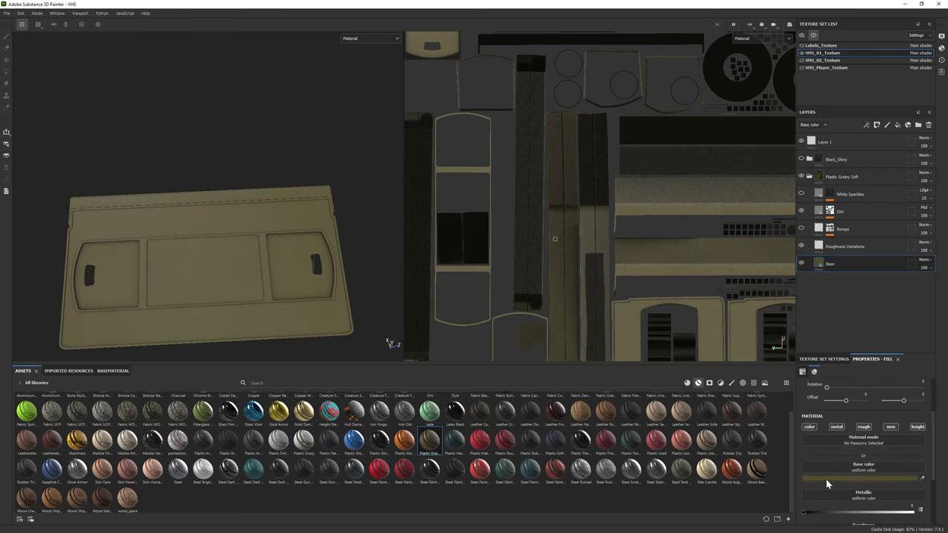
pyautogui.click(828, 482)
pyautogui.click(836, 368)
pyautogui.keyDown('alt'); pyautogui.moveTo(319, 282); pyautogui.dragTo(368, 304); pyautogui.keyUp('alt')
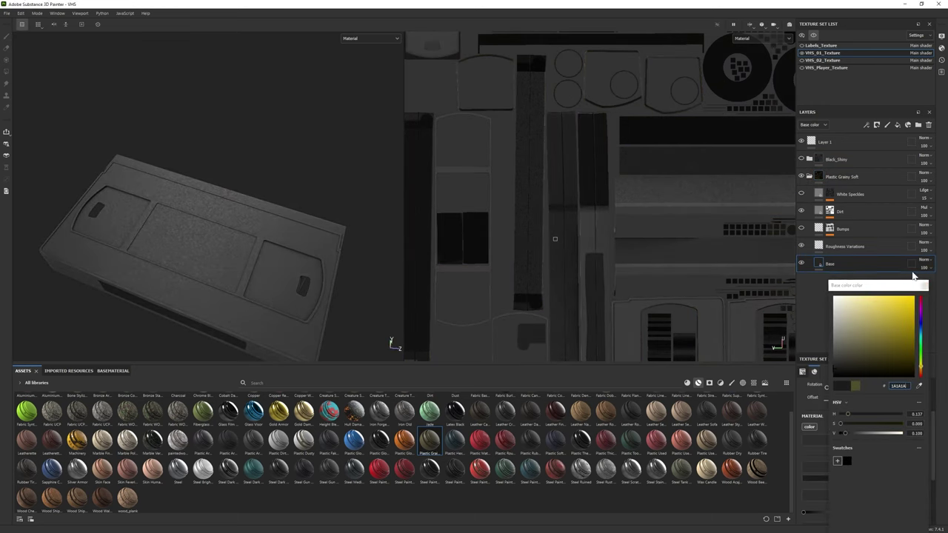
pyautogui.scroll(-1, 859, 459)
pyautogui.click(836, 500)
pyautogui.keyDown('alt'); pyautogui.moveTo(163, 289); pyautogui.dragTo(267, 229); pyautogui.keyUp('alt')
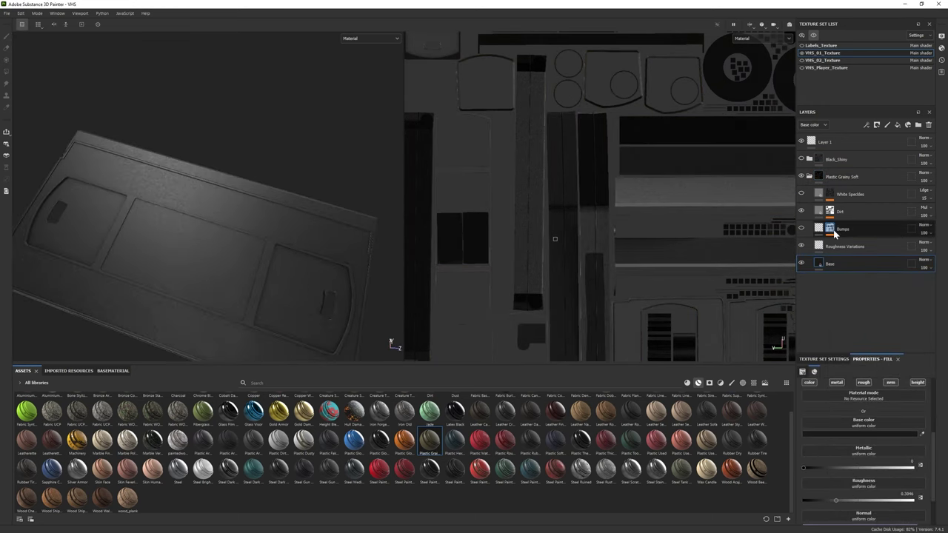
# Step: Show Roughness Variations and add a polygon-fill mask to the Plastic Grainy Soft folder
pyautogui.click(801, 246)
pyautogui.click(844, 245)
pyautogui.scroll(-1, 855, 459)
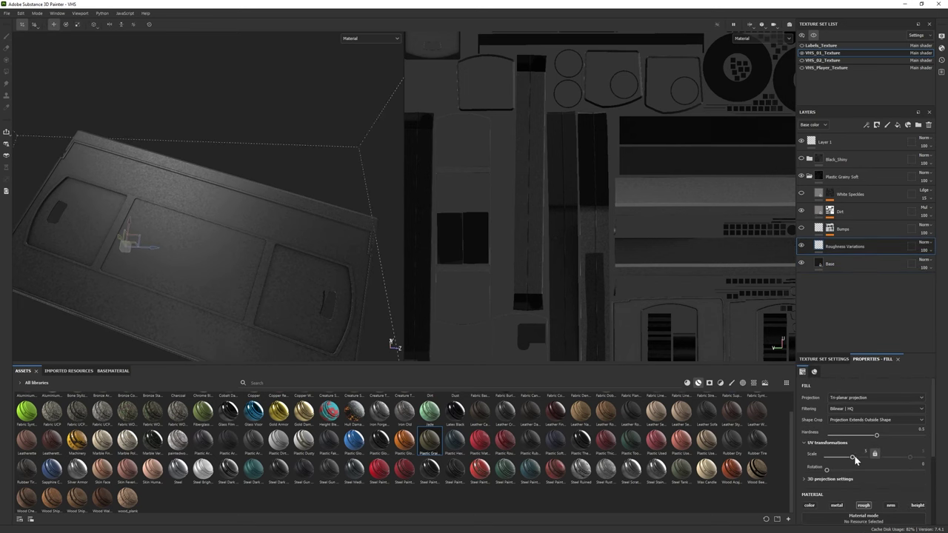
pyautogui.click(809, 176)
pyautogui.click(852, 178)
pyautogui.click(898, 124)
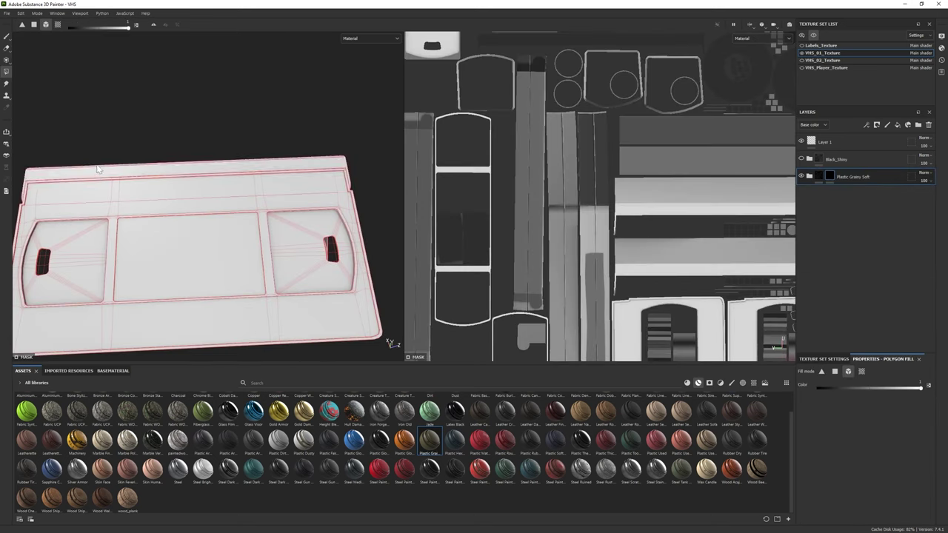
pyautogui.moveTo(219, 169)
pyautogui.keyDown('alt'); pyautogui.mouseDown()
pyautogui.moveTo(174, 183)
pyautogui.moveTo(222, 256)
pyautogui.moveTo(194, 191)
pyautogui.moveTo(218, 211)
pyautogui.moveTo(162, 184)
pyautogui.moveTo(218, 249)
pyautogui.moveTo(200, 213)
pyautogui.moveTo(274, 183)
pyautogui.moveTo(222, 203)
pyautogui.mouseUp(); pyautogui.keyUp('alt')
pyautogui.press('1')
# Step: Keep Normal blending and set the Roughness Variations balance to 0.5
pyautogui.click(809, 176)
pyautogui.click(925, 247)
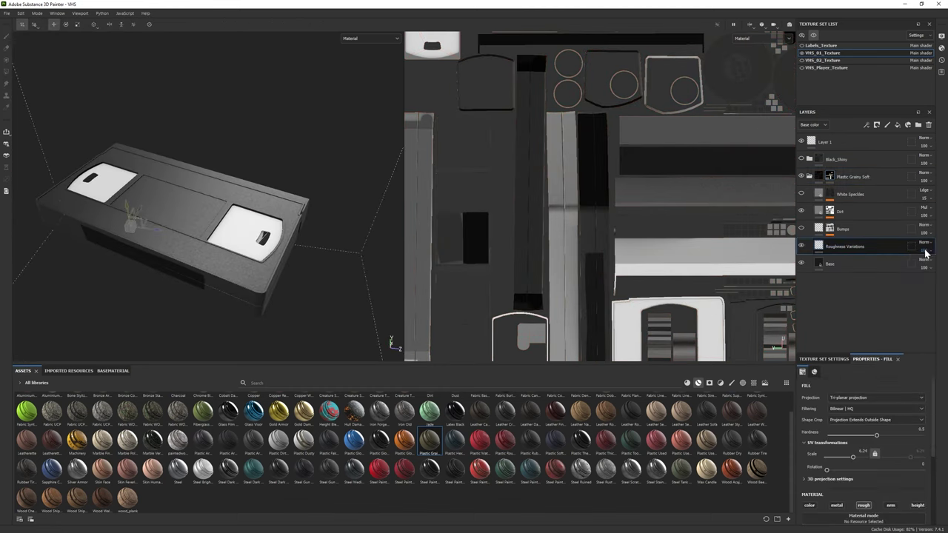
pyautogui.click(924, 267)
pyautogui.click(878, 268)
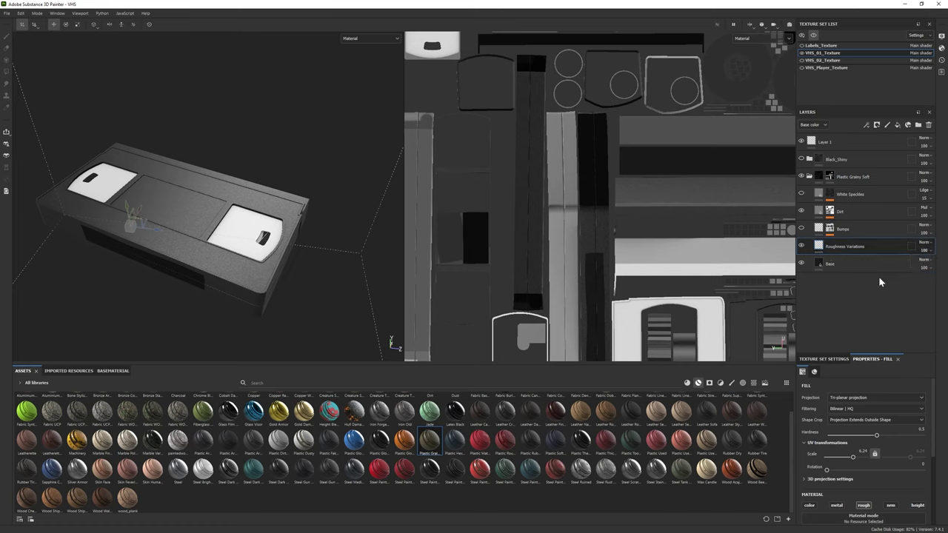
pyautogui.scroll(-5, 853, 462)
pyautogui.moveTo(867, 479); pyautogui.dragTo(837, 479)
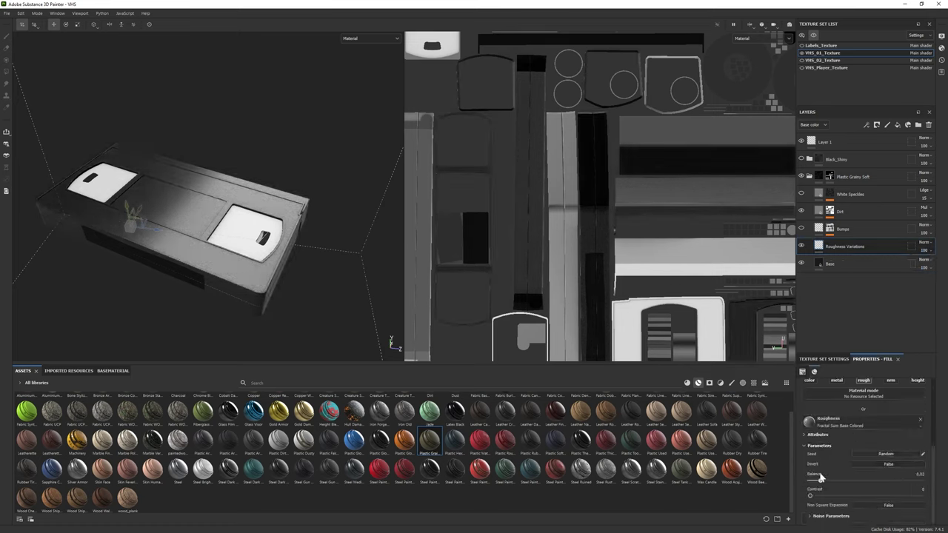
pyautogui.keyDown('alt'); pyautogui.moveTo(281, 222); pyautogui.dragTo(291, 271); pyautogui.keyUp('alt')
pyautogui.click(880, 481)
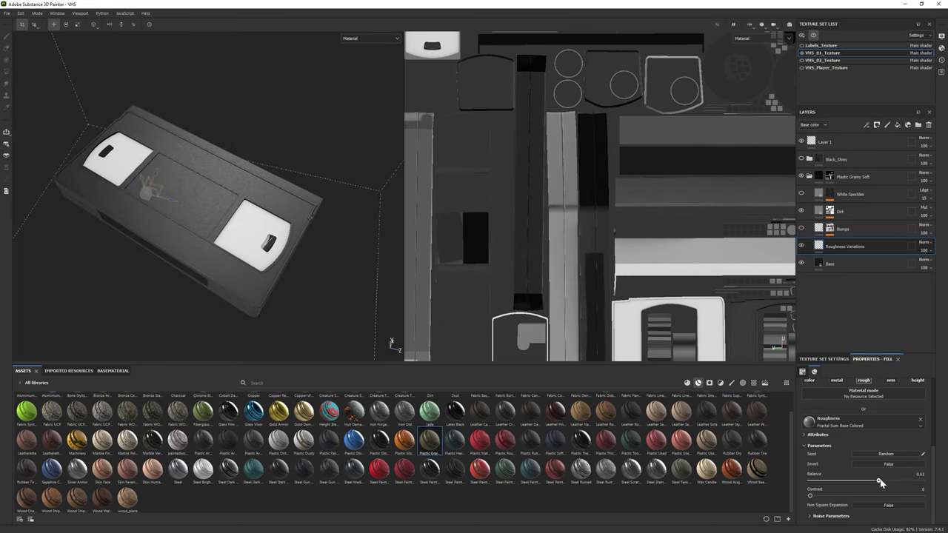
pyautogui.keyDown('alt'); pyautogui.moveTo(281, 222); pyautogui.dragTo(248, 242); pyautogui.keyUp('alt')
pyautogui.keyDown('alt'); pyautogui.moveTo(247, 241); pyautogui.dragTo(182, 208, button='right'); pyautogui.keyUp('alt')
# Step: Load Grunge Fingerprints Dusty into Base metallic and lower its roughness to 0.2086
pyautogui.click(844, 263)
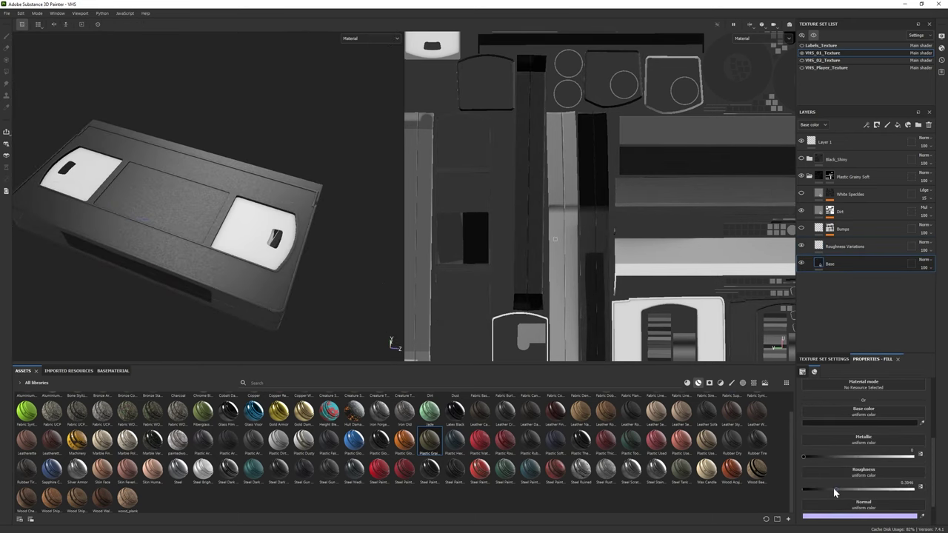
pyautogui.moveTo(833, 490); pyautogui.dragTo(828, 490)
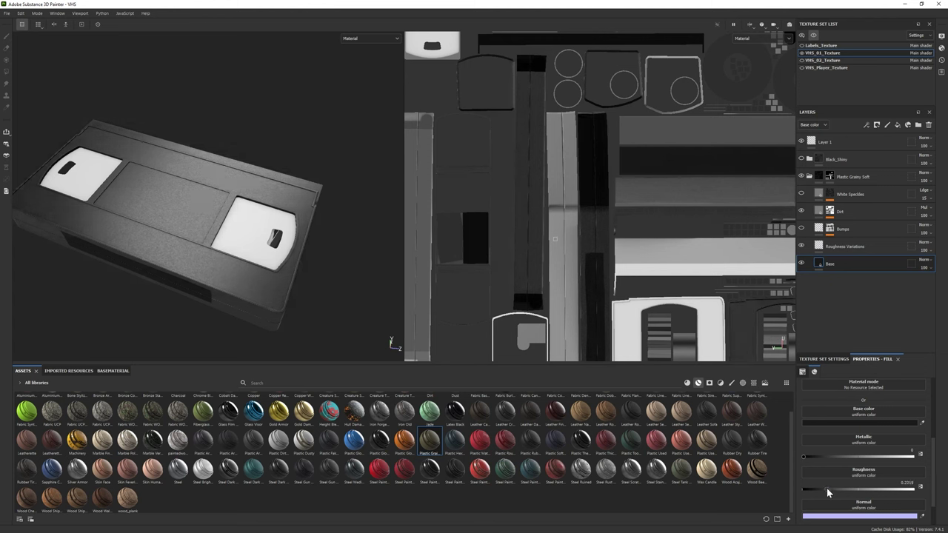
pyautogui.click(753, 383)
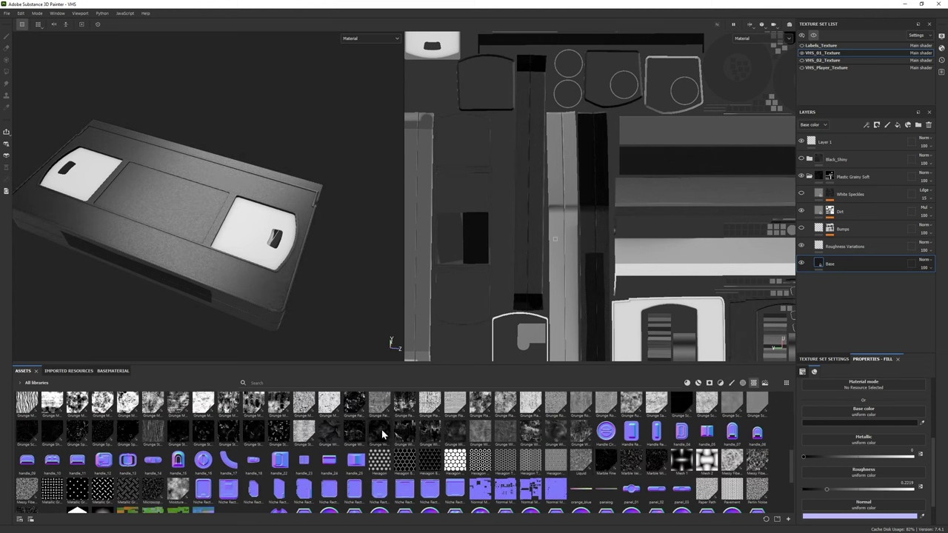
pyautogui.scroll(3, 786, 461)
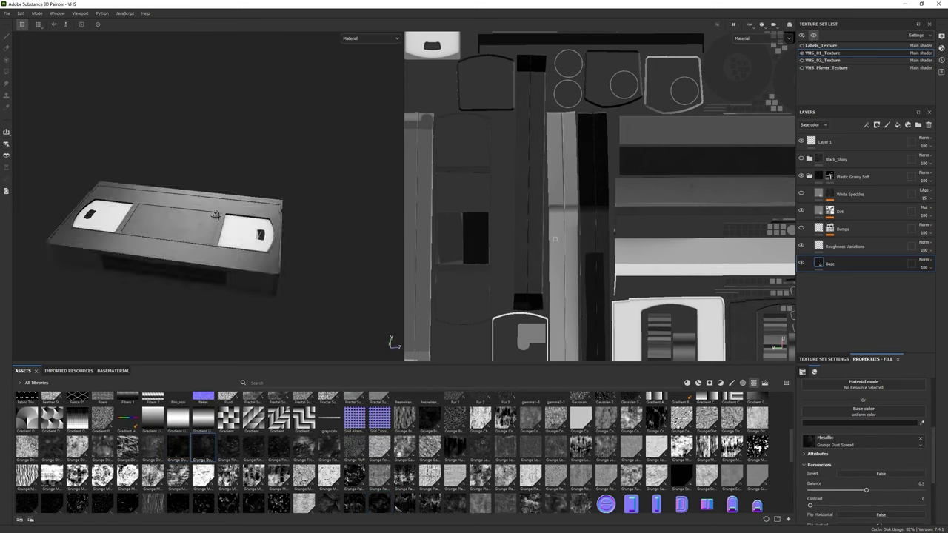
pyautogui.moveTo(889, 454); pyautogui.dragTo(863, 442)
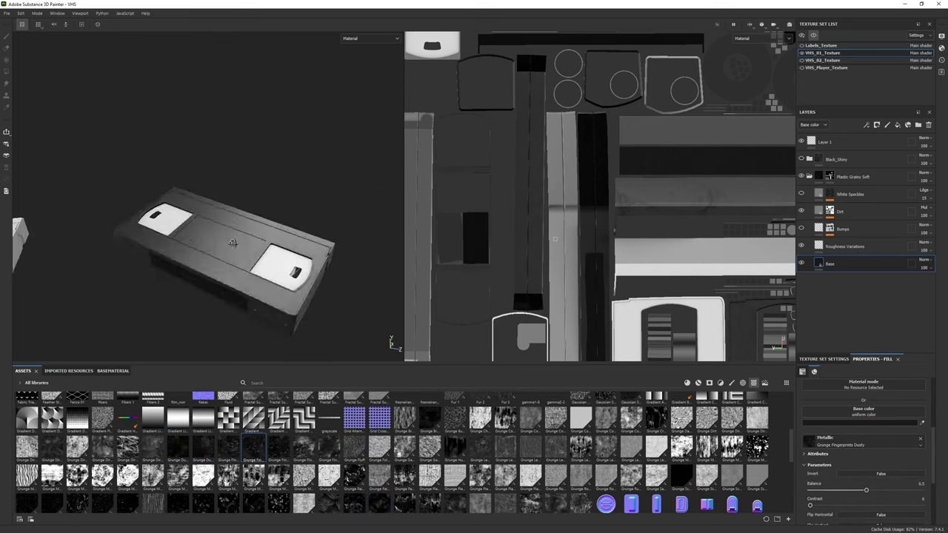
pyautogui.scroll(-3, 861, 455)
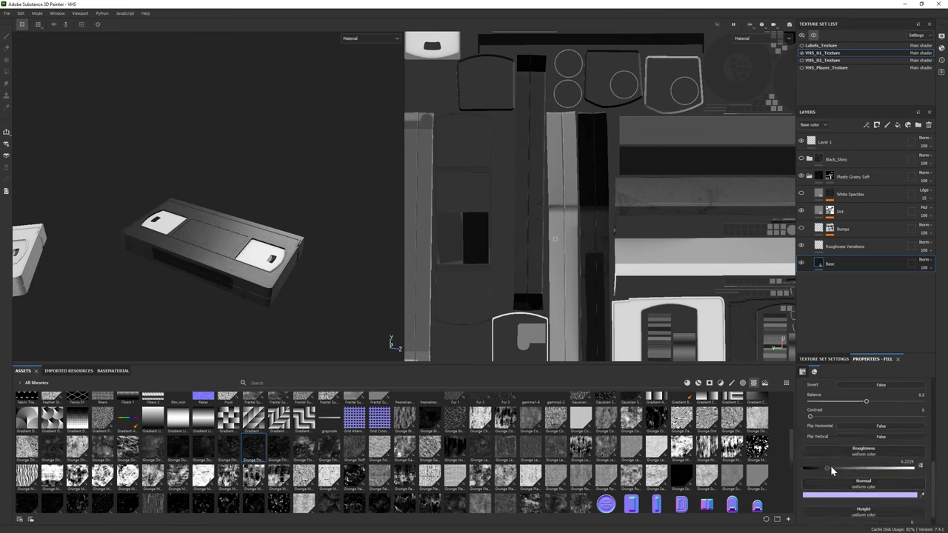
pyautogui.moveTo(833, 472); pyautogui.dragTo(825, 471)
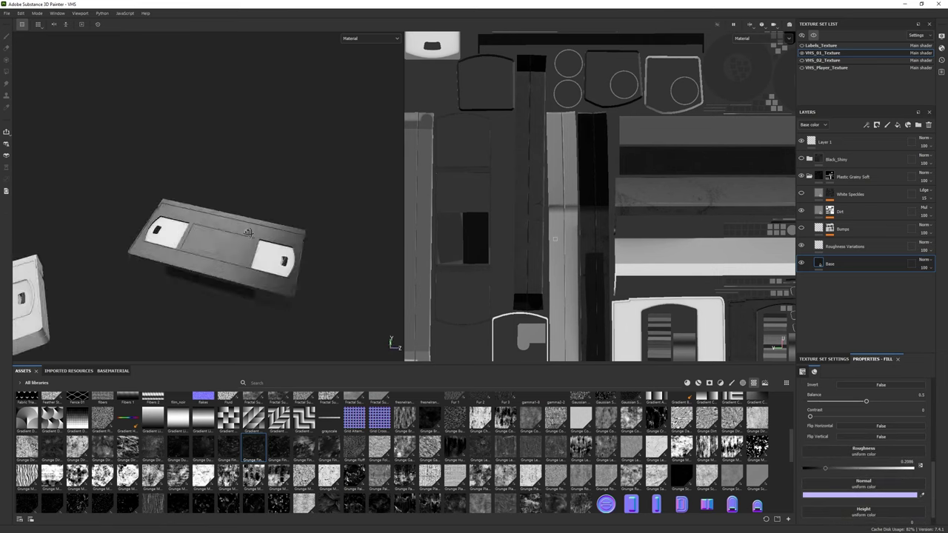
pyautogui.keyDown('alt'); pyautogui.moveTo(153, 244); pyautogui.dragTo(175, 254); pyautogui.keyUp('alt')
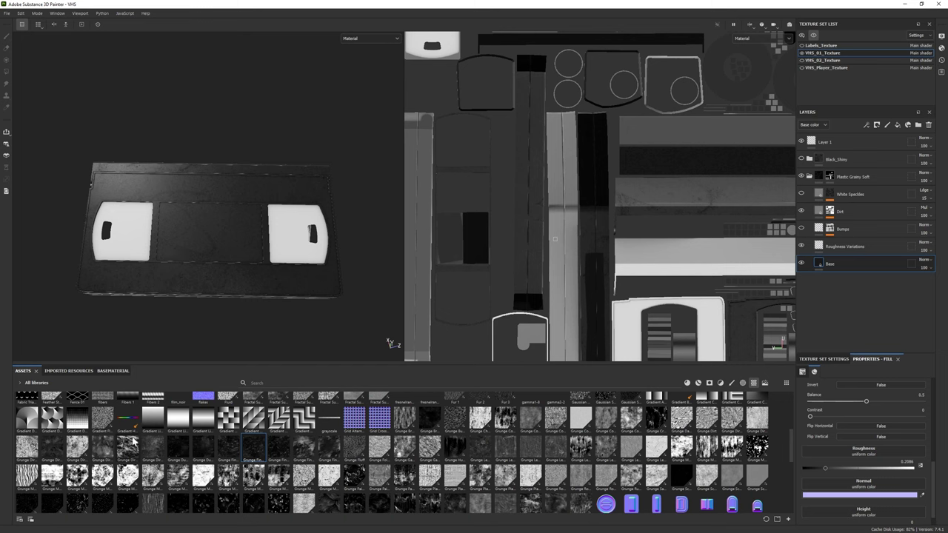
# Step: Filter the shelf to materials and add Plastic Matte Pure as a new layer
pyautogui.click(691, 385)
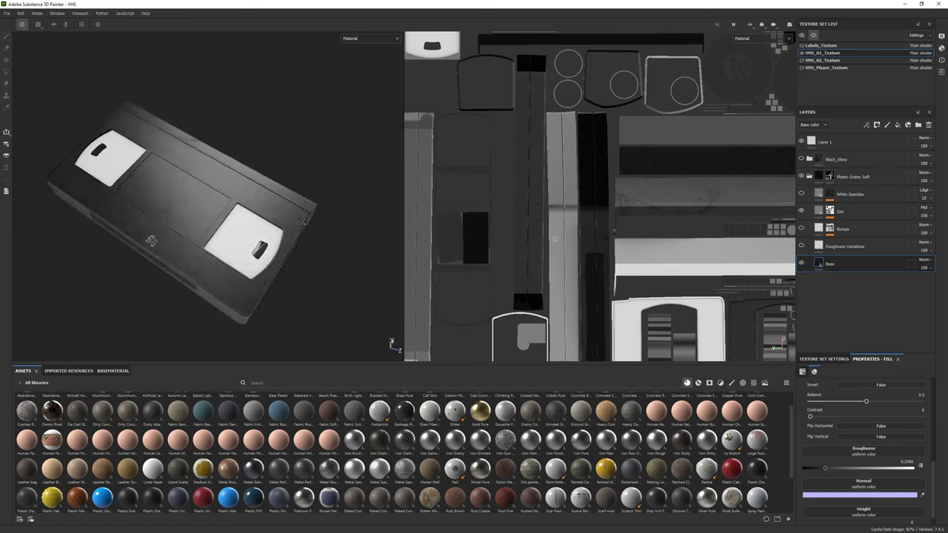
pyautogui.keyDown('alt'); pyautogui.moveTo(227, 203); pyautogui.dragTo(241, 270); pyautogui.keyUp('alt')
pyautogui.keyDown('alt'); pyautogui.moveTo(240, 270); pyautogui.dragTo(231, 457, button='right'); pyautogui.keyUp('alt')
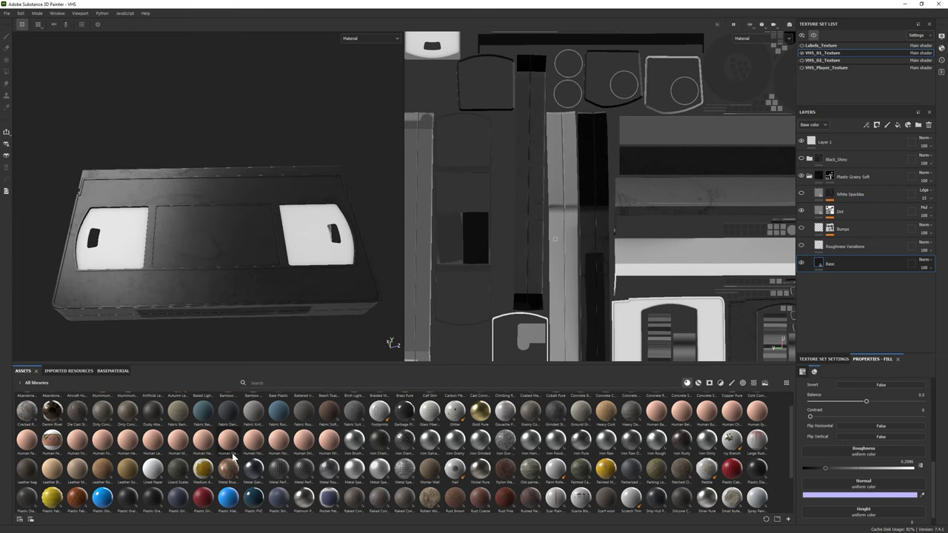
pyautogui.moveTo(229, 506); pyautogui.dragTo(844, 281)
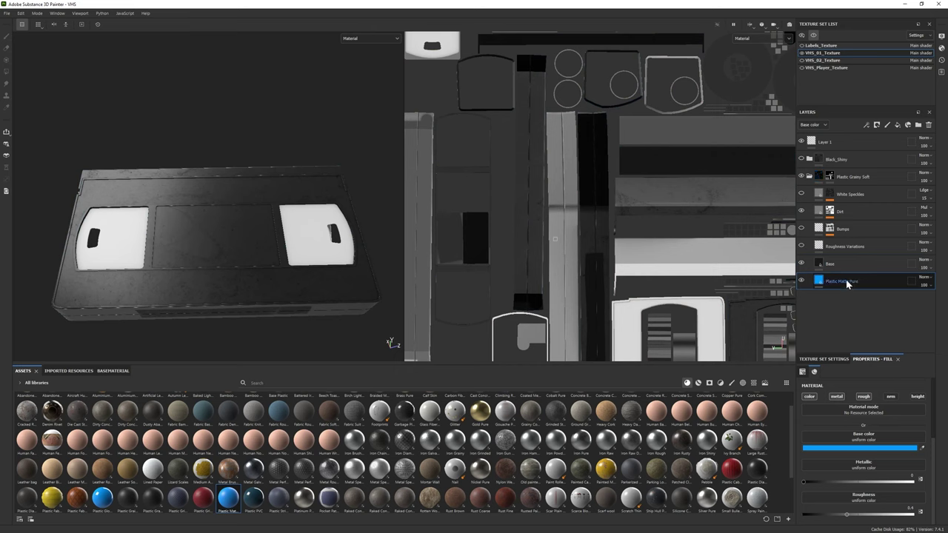
# Step: Give the new Plastic Matte Pure layer a black mask, then delete the layer
pyautogui.rightClick(846, 281)
pyautogui.click(881, 30)
pyautogui.click(823, 281)
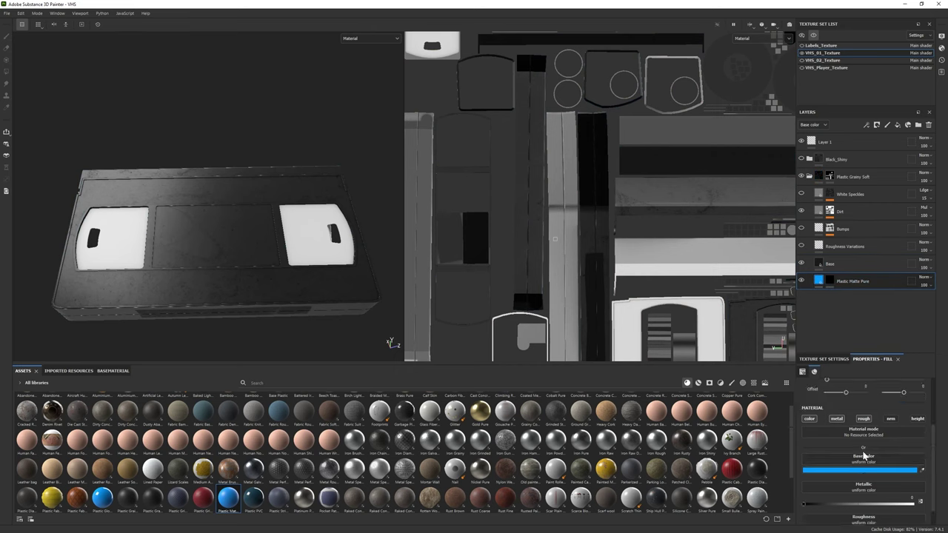
pyautogui.scroll(-2, 863, 444)
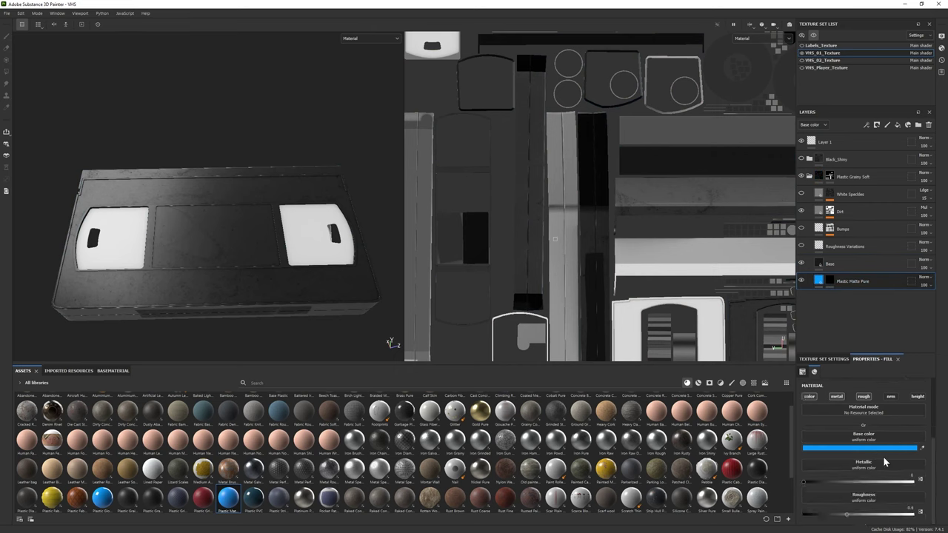
pyautogui.press('Delete')
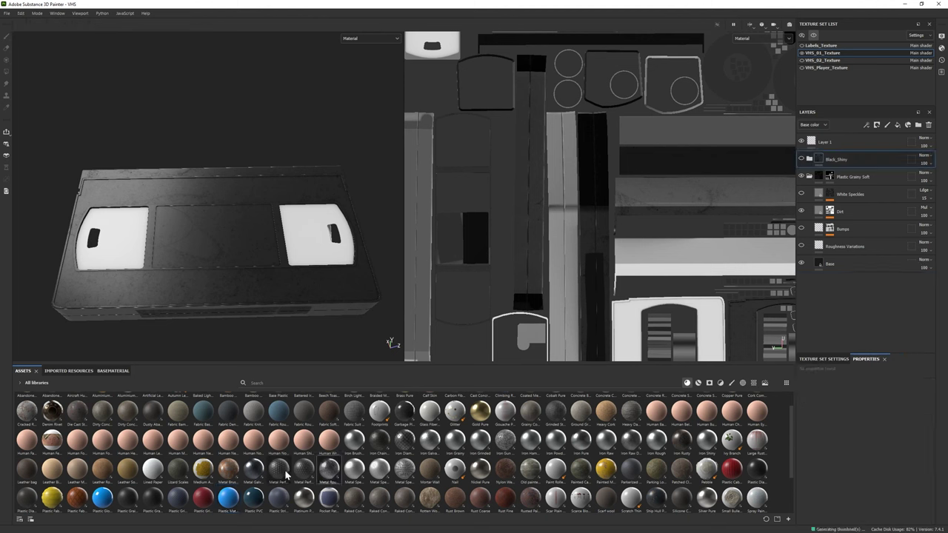
# Step: Restore the deleted Plastic Matte Pure layer above Base and polygon-fill the cassette into its mask
pyautogui.click(742, 383)
pyautogui.click(753, 383)
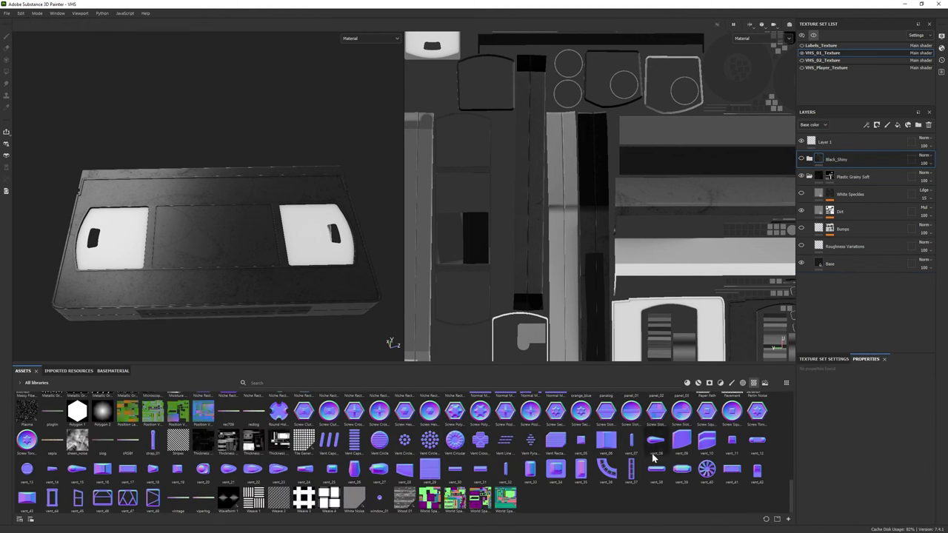
pyautogui.hotkey('ctrl', 'z')
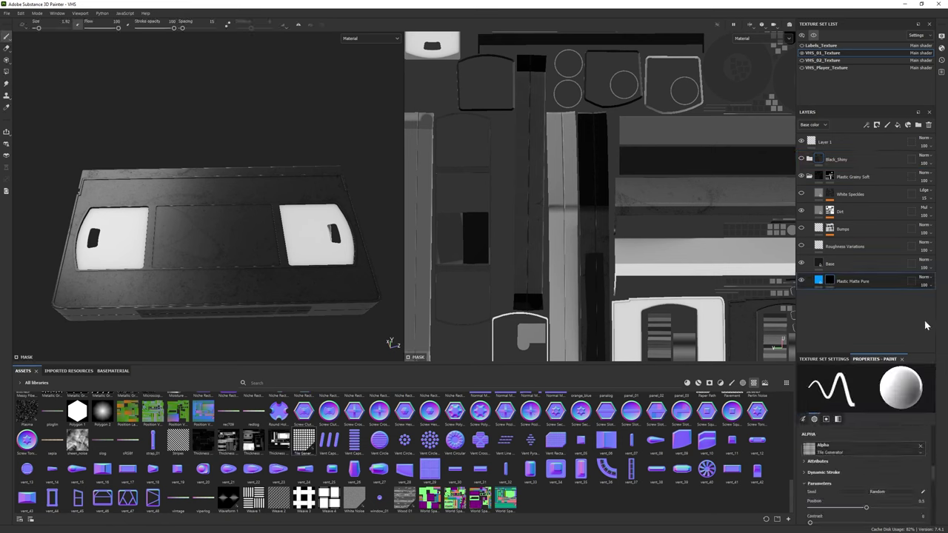
pyautogui.moveTo(888, 281); pyautogui.dragTo(868, 263)
pyautogui.click(6, 71)
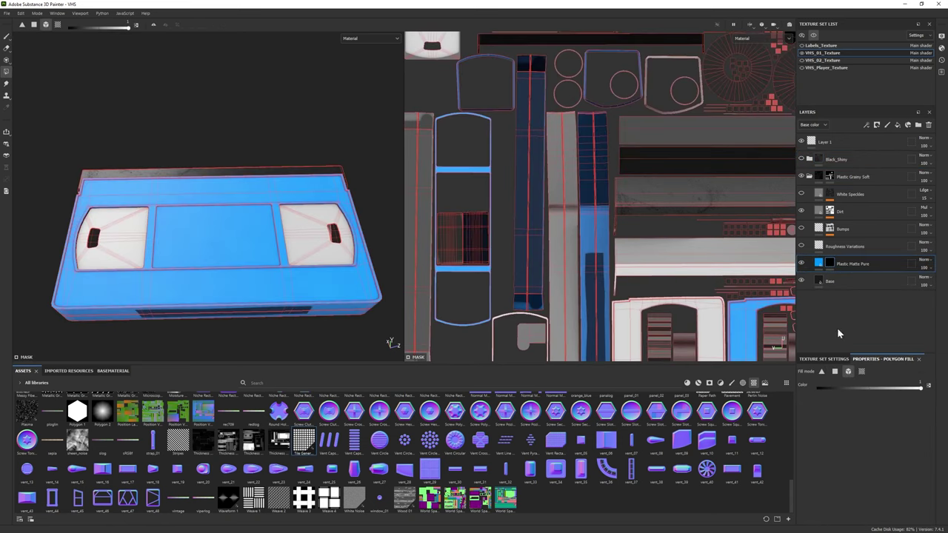
pyautogui.keyDown('alt'); pyautogui.moveTo(192, 222); pyautogui.dragTo(99, 186); pyautogui.keyUp('alt')
pyautogui.scroll(5, 99, 186)
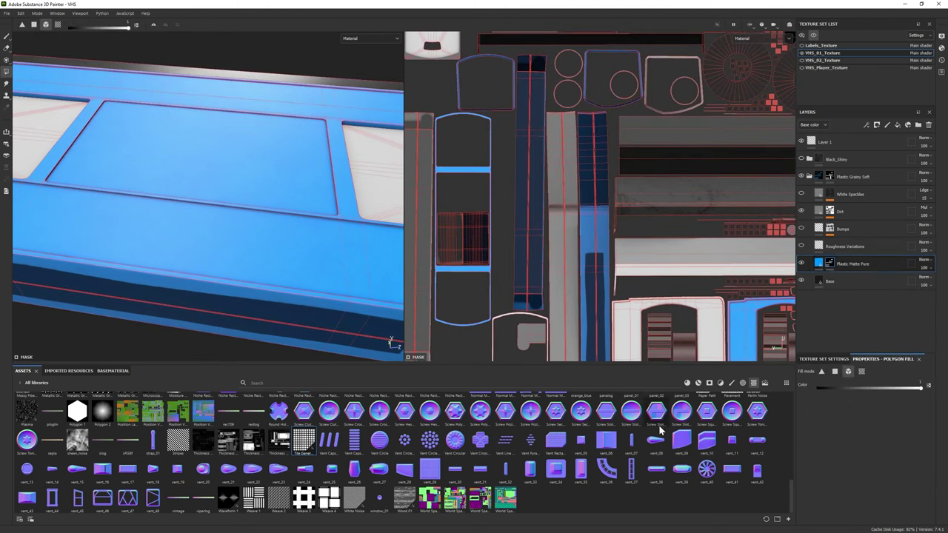
# Step: Reset the Plastic Matte Pure mask to black and frame the whole cassette
pyautogui.rightClick(843, 263)
pyautogui.click(881, 178)
pyautogui.scroll(-1, 919, 398)
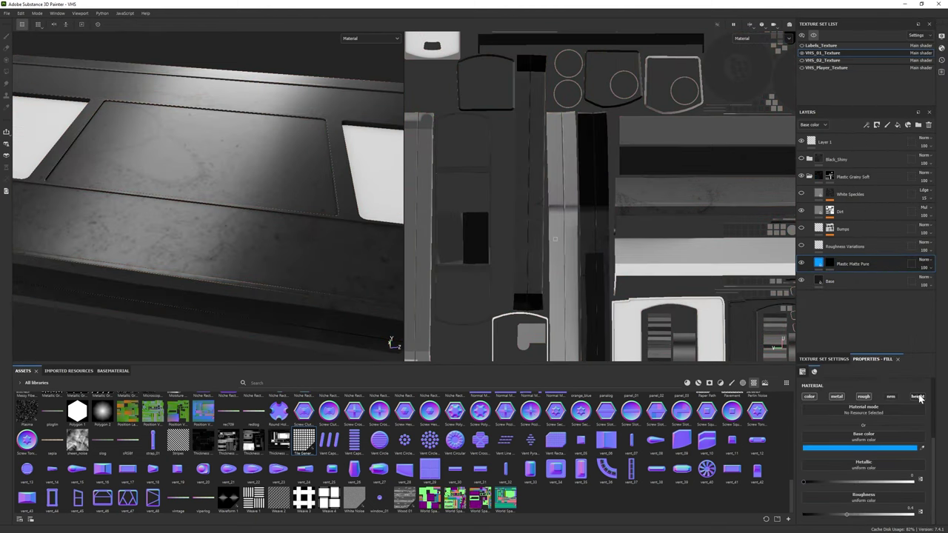
pyautogui.scroll(-1, 919, 398)
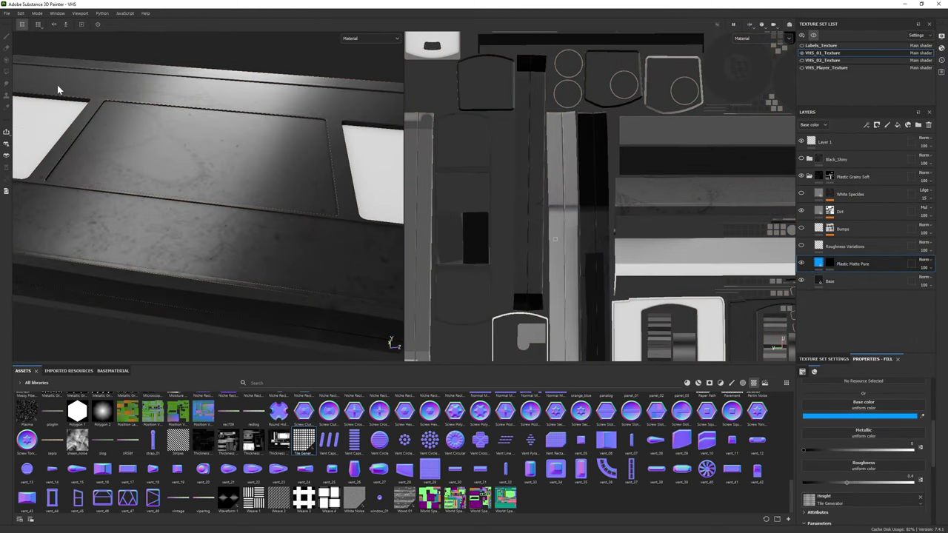
pyautogui.press('f')
pyautogui.scroll(2, 856, 422)
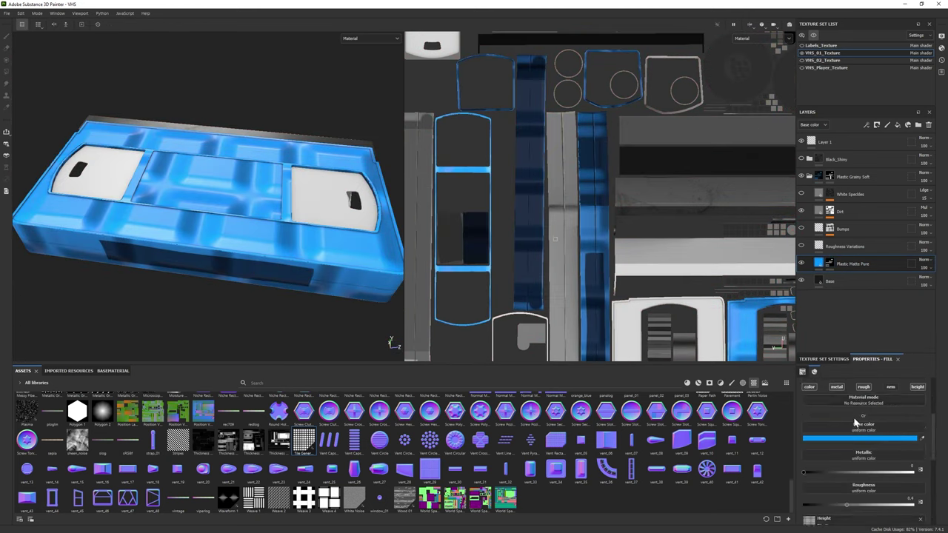
pyautogui.scroll(2, 855, 422)
pyautogui.moveTo(850, 401); pyautogui.dragTo(861, 402)
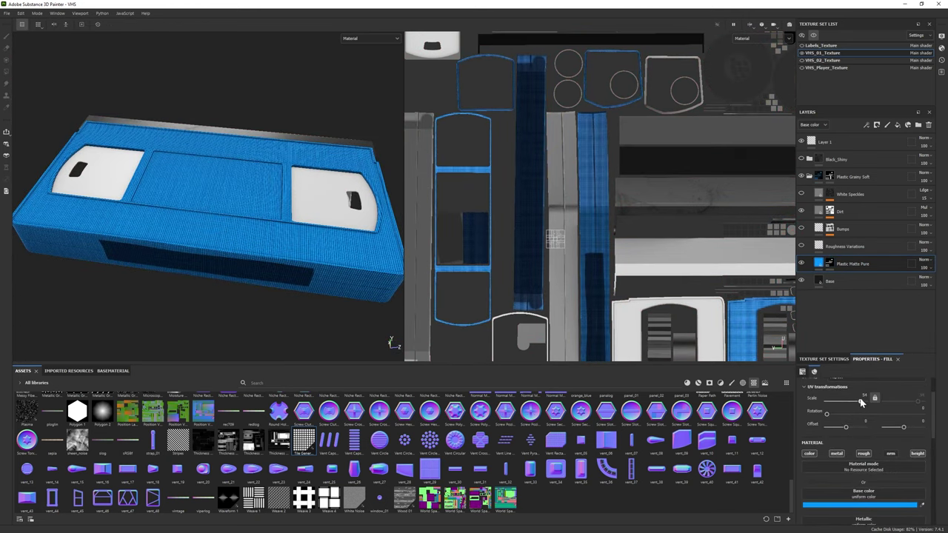
# Step: Move Plastic Matte Pure below Base and set the Tile Generator height's UV scale
pyautogui.click(830, 264)
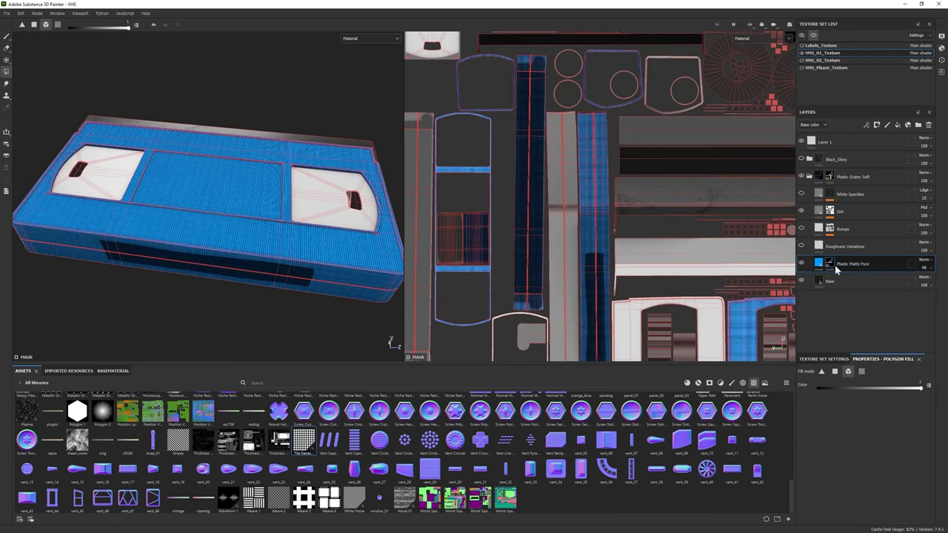
pyautogui.moveTo(835, 270); pyautogui.dragTo(859, 285)
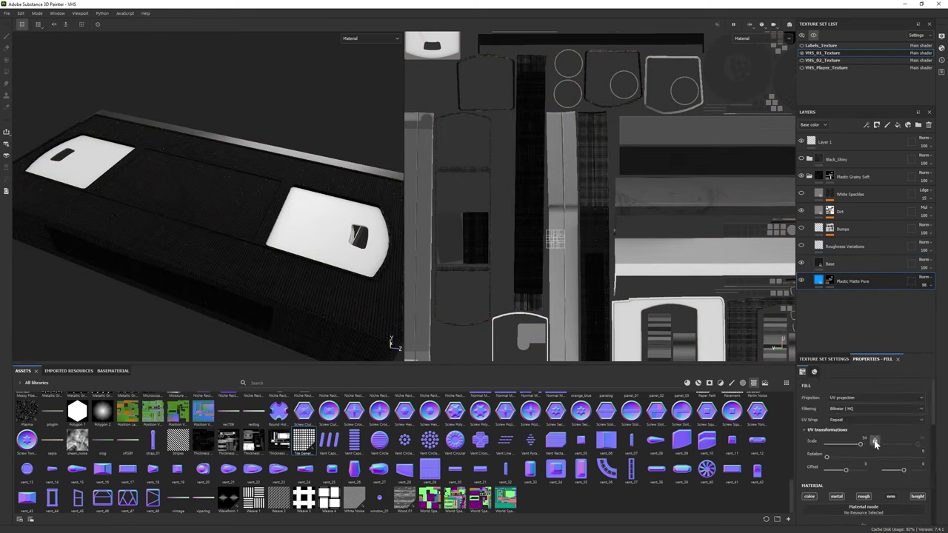
pyautogui.scroll(-3, 876, 443)
pyautogui.scroll(-3, 848, 478)
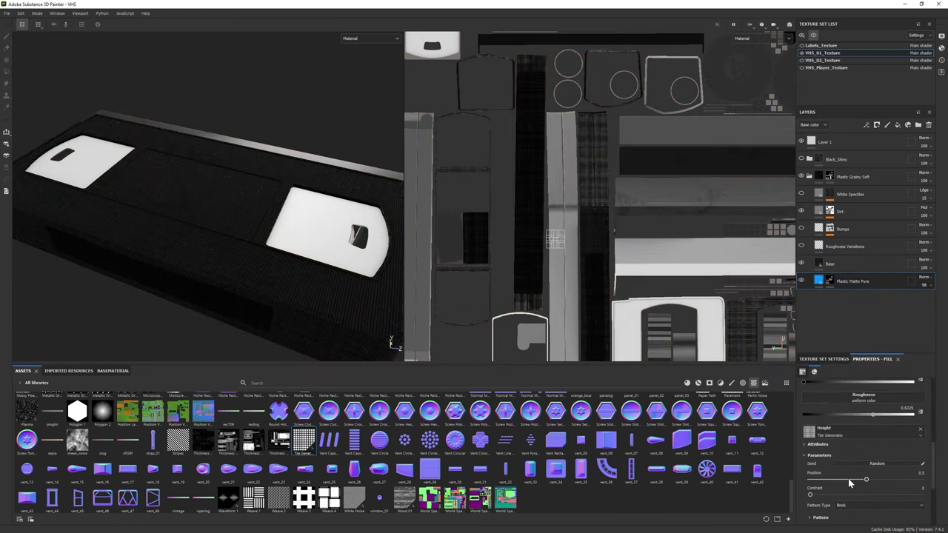
pyautogui.moveTo(810, 480); pyautogui.dragTo(859, 479)
pyautogui.scroll(-2, 820, 445)
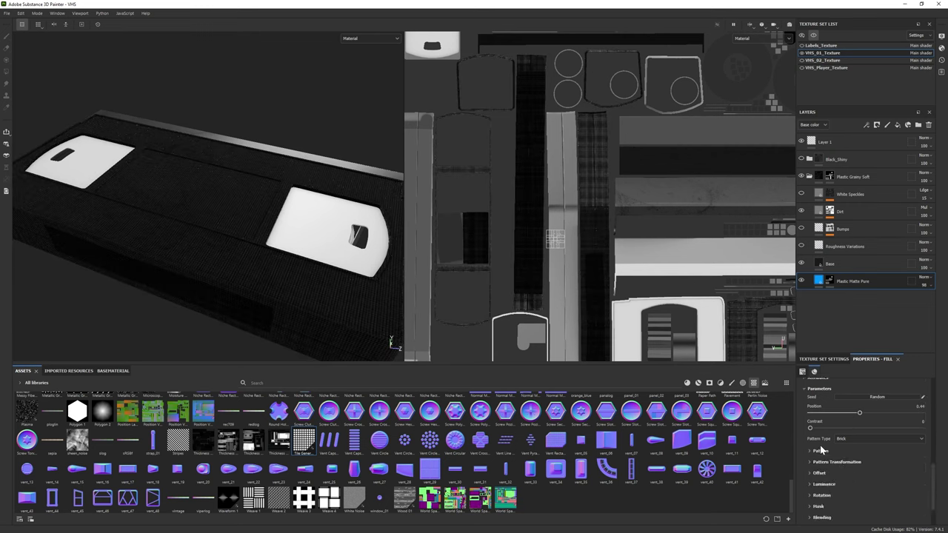
pyautogui.scroll(-3, 848, 467)
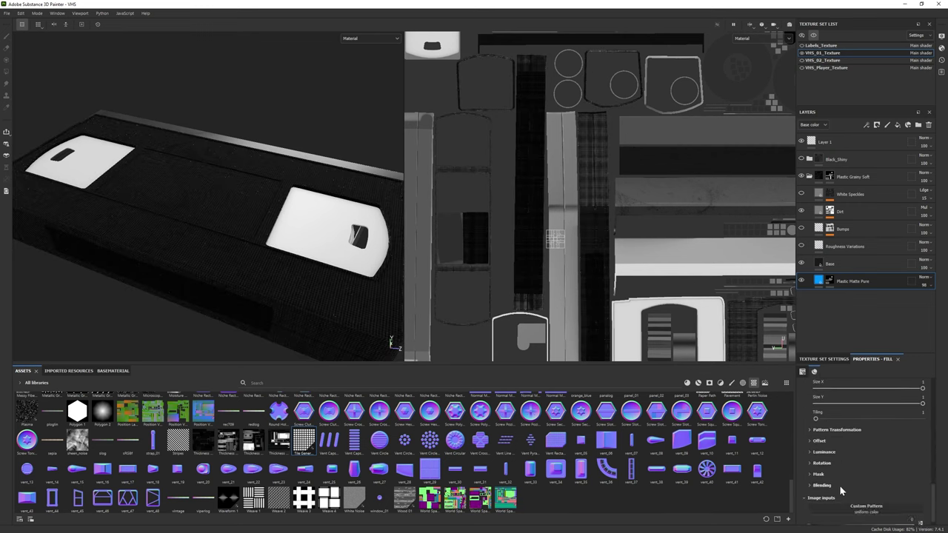
# Step: Set the brick Tile Generator to Position 0.44 and Contrast 0.01
pyautogui.click(818, 464)
pyautogui.scroll(-2, 821, 494)
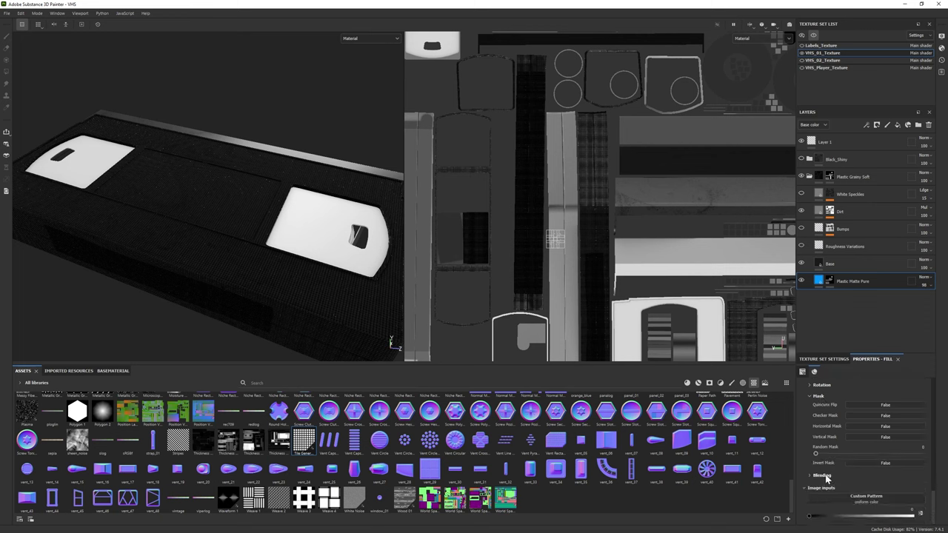
pyautogui.click(827, 479)
pyautogui.scroll(-2, 829, 467)
pyautogui.keyDown('alt'); pyautogui.moveTo(222, 259); pyautogui.dragTo(257, 245); pyautogui.keyUp('alt')
pyautogui.scroll(4, 845, 445)
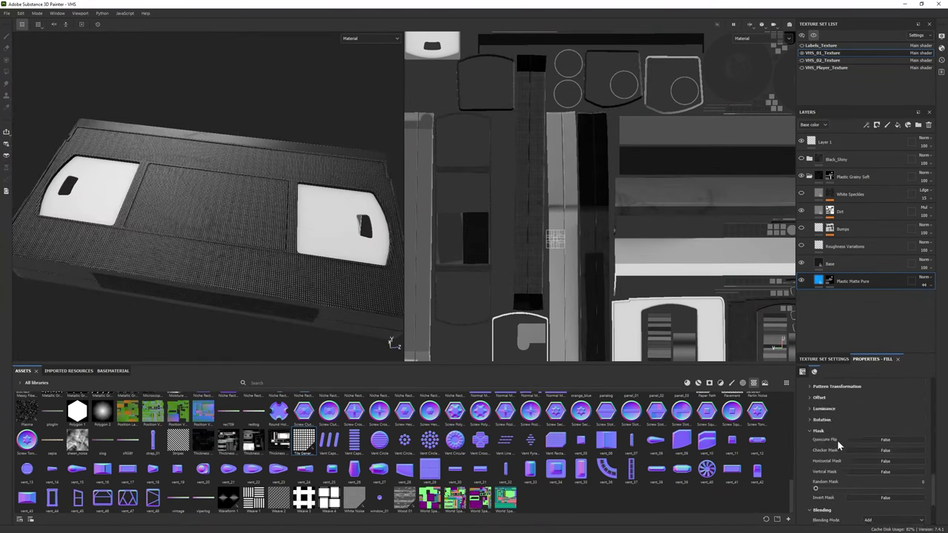
pyautogui.scroll(-8, 836, 444)
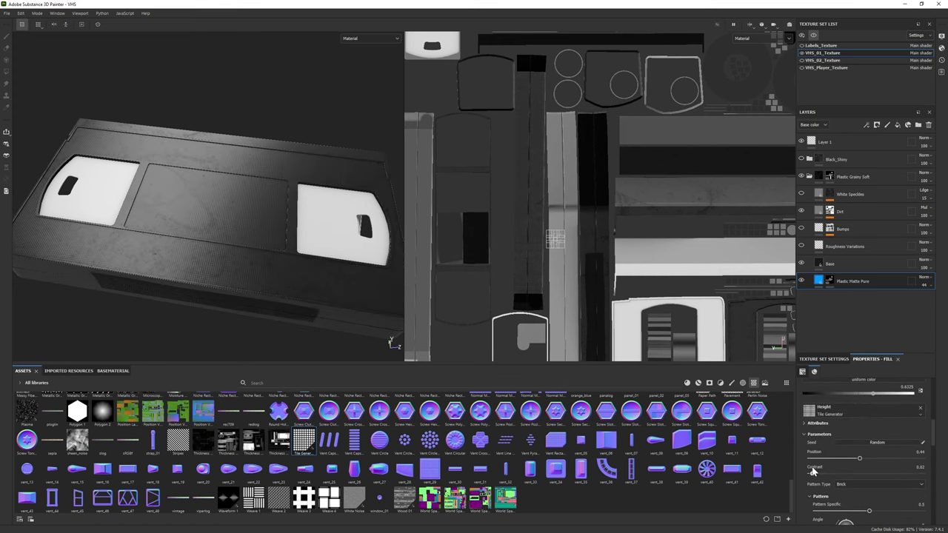
pyautogui.moveTo(810, 474); pyautogui.dragTo(813, 471)
# Step: Review the brick-tile height texture from several angles and change the workspace mode
pyautogui.keyDown('alt'); pyautogui.moveTo(219, 245); pyautogui.dragTo(311, 244); pyautogui.keyUp('alt')
pyautogui.click(829, 280)
pyautogui.keyDown('alt'); pyautogui.moveTo(220, 219); pyautogui.dragTo(170, 260); pyautogui.keyUp('alt')
pyautogui.moveTo(244, 222)
pyautogui.keyDown('alt'); pyautogui.mouseDown()
pyautogui.moveTo(114, 195)
pyautogui.moveTo(218, 242)
pyautogui.moveTo(181, 240)
pyautogui.moveTo(185, 222)
pyautogui.moveTo(170, 211)
pyautogui.moveTo(192, 222)
pyautogui.mouseUp(); pyautogui.keyUp('alt')
pyautogui.press('1')
pyautogui.click(818, 280)
pyautogui.scroll(3, 208, 252)
pyautogui.click(35, 13)
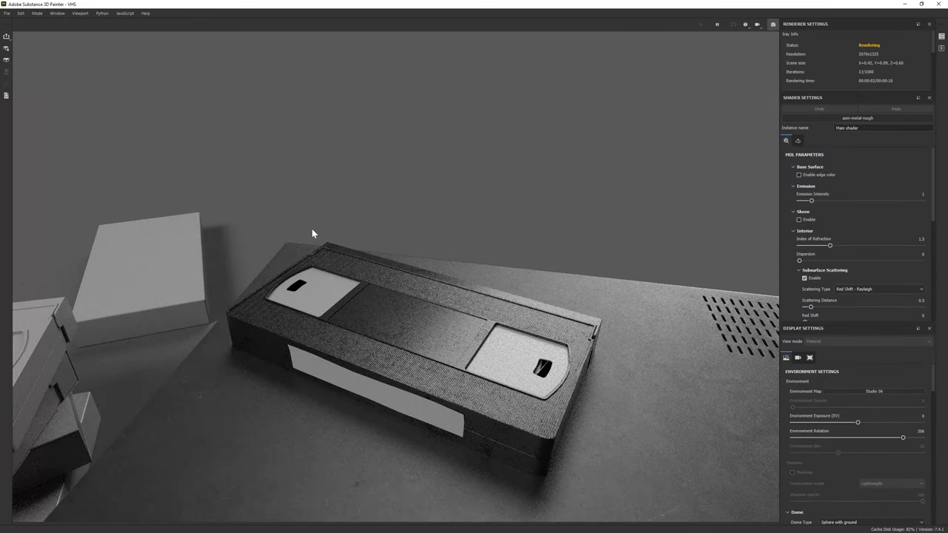
pyautogui.scroll(-2, 305, 226)
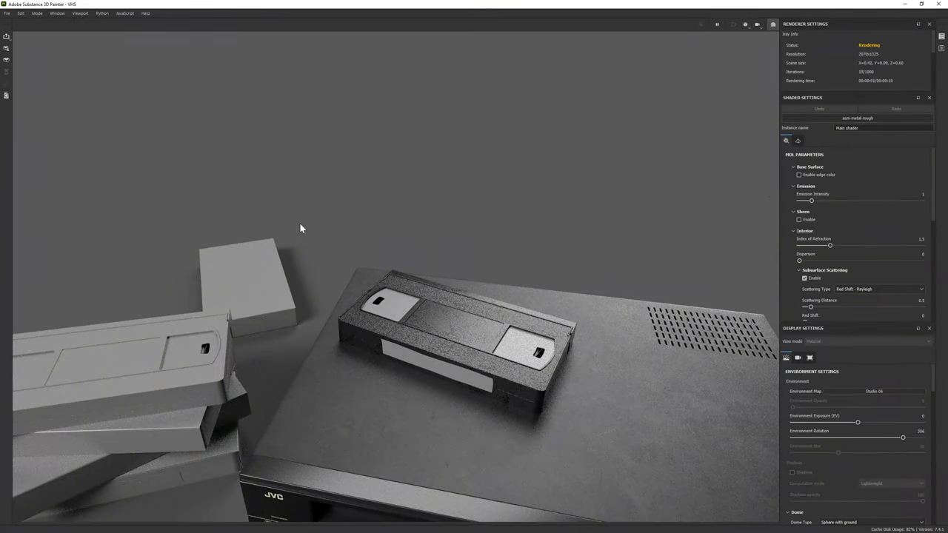
pyautogui.click(43, 23)
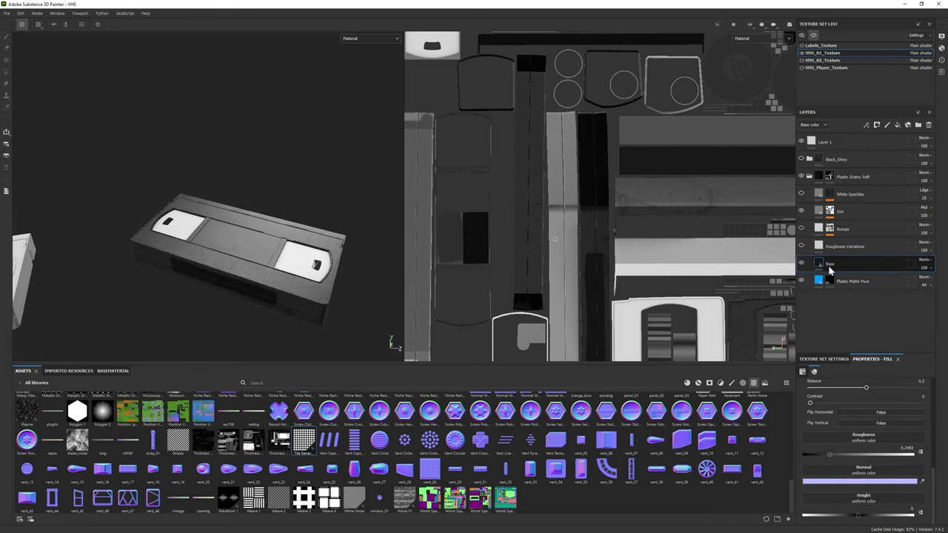
# Step: Apply a shader preset and add an opacity channel to the texture set
pyautogui.click(697, 384)
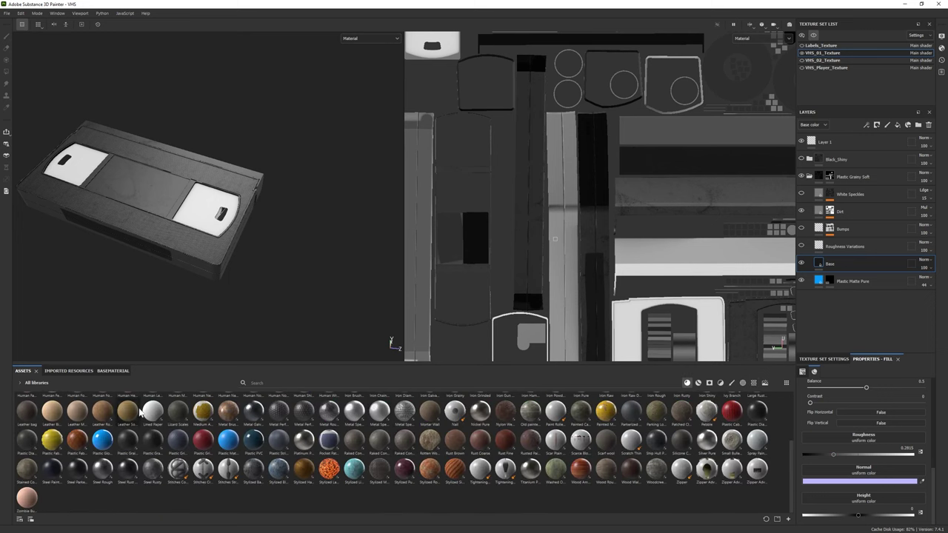
pyautogui.click(697, 383)
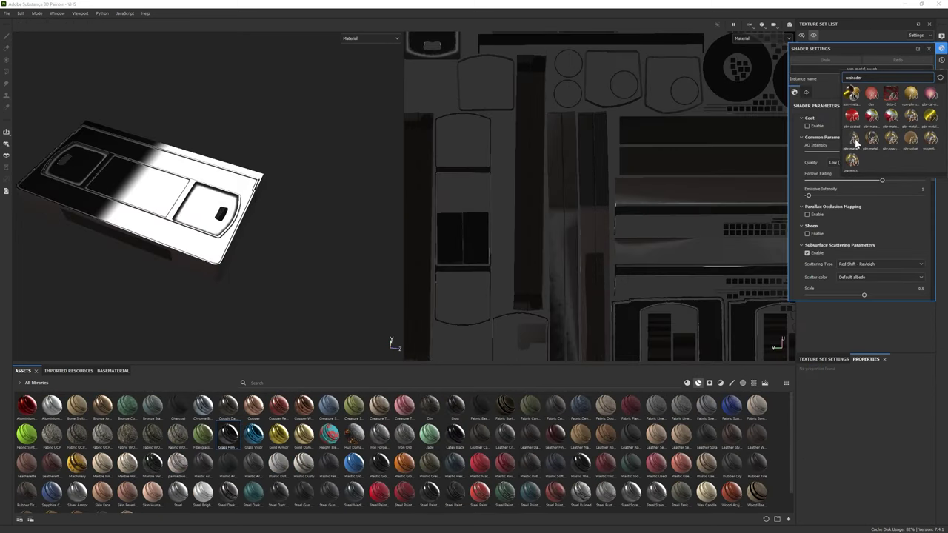
pyautogui.click(856, 143)
pyautogui.click(825, 359)
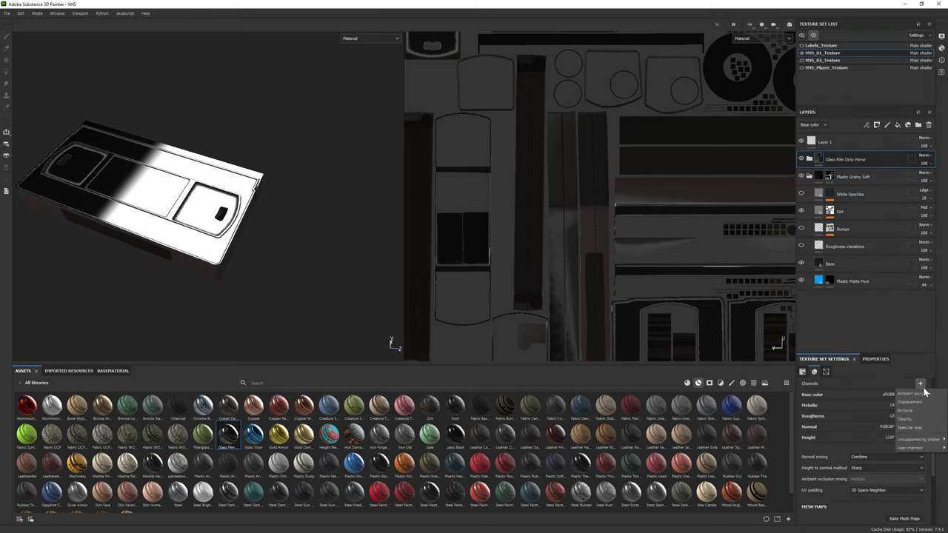
pyautogui.click(905, 419)
# Step: Give the Glass Film Dirty Mirror folder a black mask and polygon-fill the two windows
pyautogui.click(810, 159)
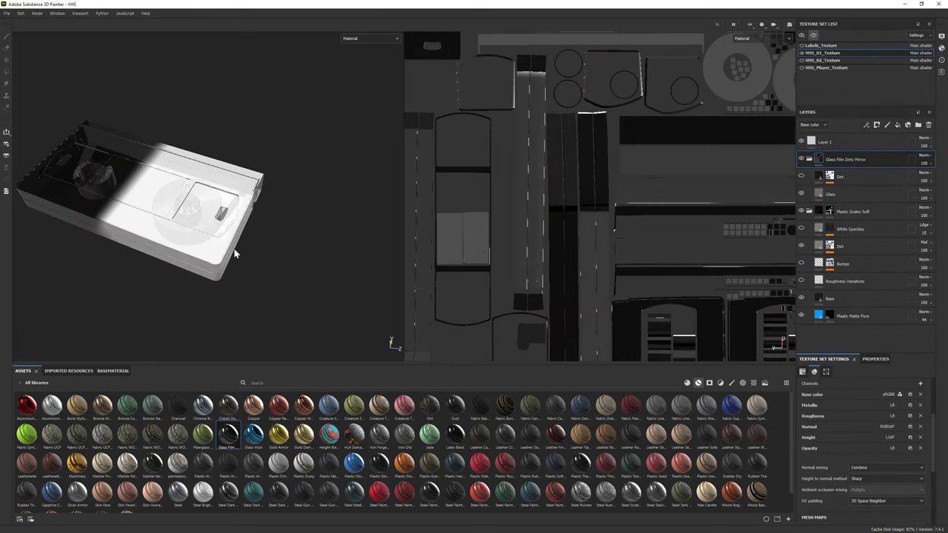
pyautogui.rightClick(845, 159)
pyautogui.click(870, 168)
pyautogui.click(7, 72)
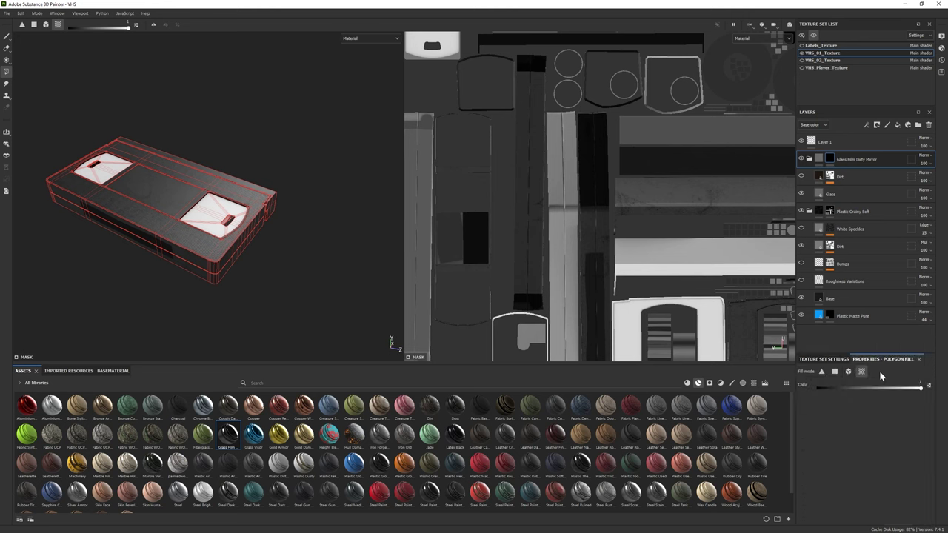
pyautogui.click(216, 216)
pyautogui.keyDown('alt'); pyautogui.moveTo(290, 282); pyautogui.dragTo(311, 244); pyautogui.keyUp('alt')
# Step: Change the Glass layer's base colour and set roughness 0.1159, opacity 0.2550
pyautogui.click(829, 193)
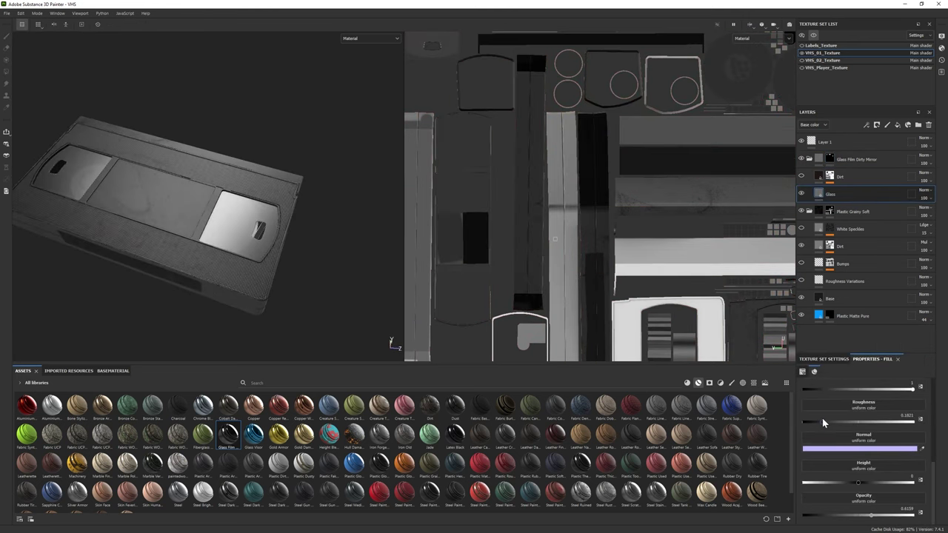
pyautogui.scroll(3, 839, 436)
pyautogui.click(839, 436)
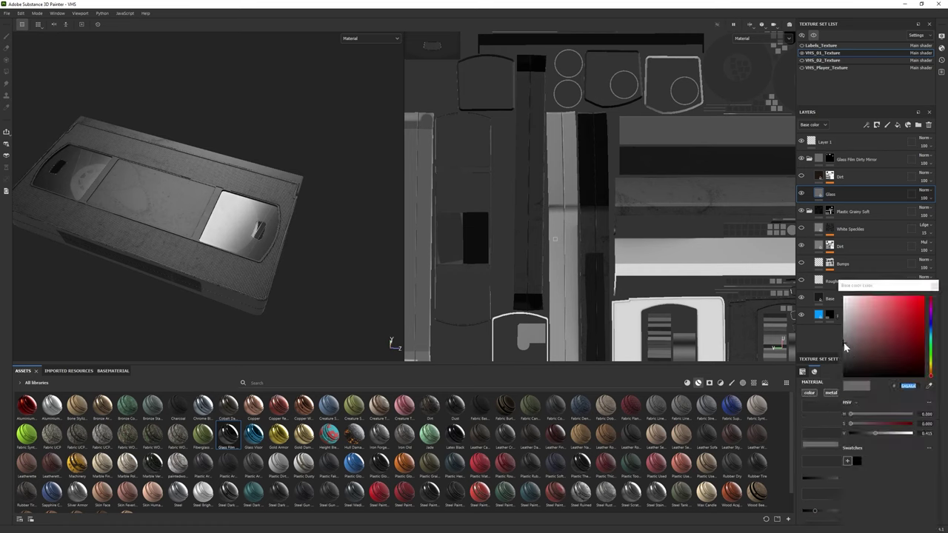
pyautogui.click(935, 286)
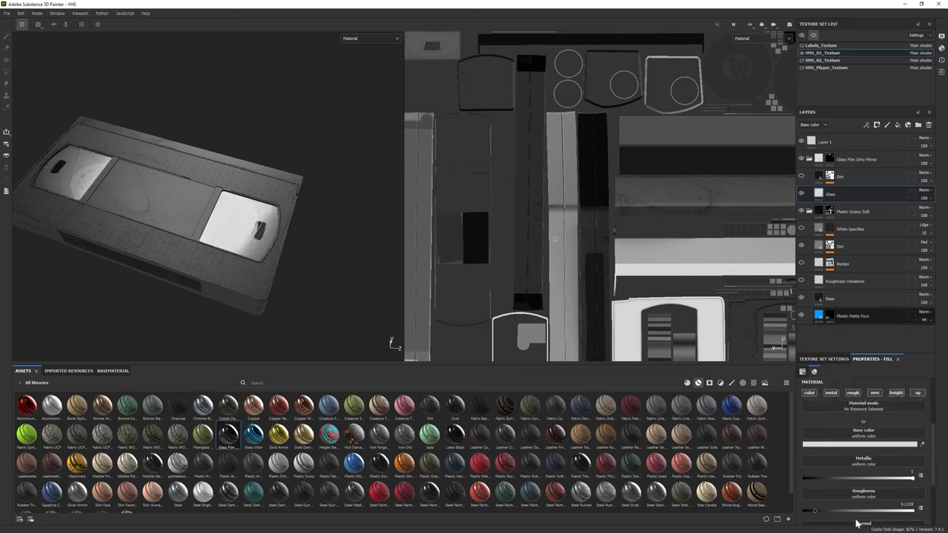
pyautogui.scroll(-5, 859, 444)
pyautogui.scroll(-3, 186, 260)
pyautogui.keyDown('alt'); pyautogui.moveTo(186, 261); pyautogui.dragTo(188, 280); pyautogui.keyUp('alt')
pyautogui.scroll(3, 187, 282)
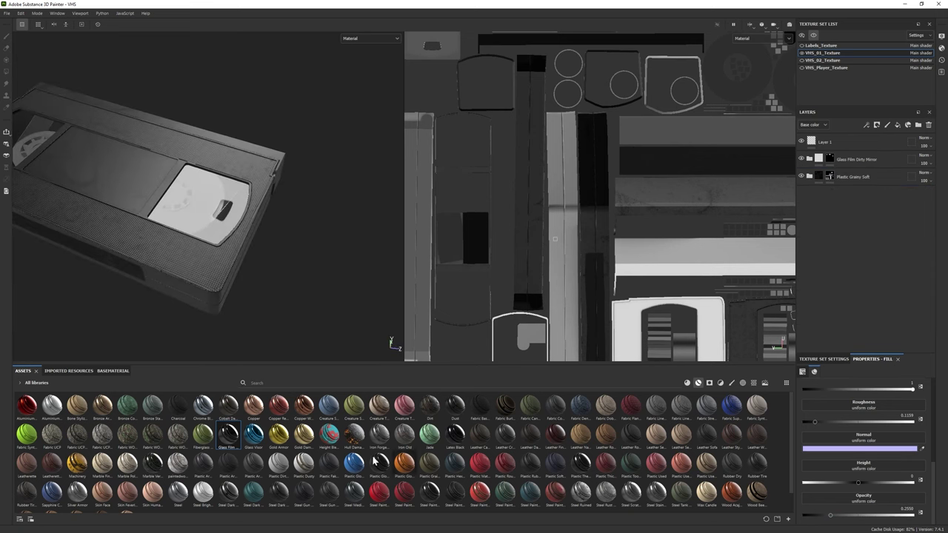
# Step: Add a black-masked Plastic Matte Pure layer covering the reels, coloured 181818
pyautogui.scroll(-5, 229, 444)
pyautogui.moveTo(228, 440); pyautogui.dragTo(859, 159)
pyautogui.rightClick(856, 161)
pyautogui.click(878, 177)
pyautogui.press('4')
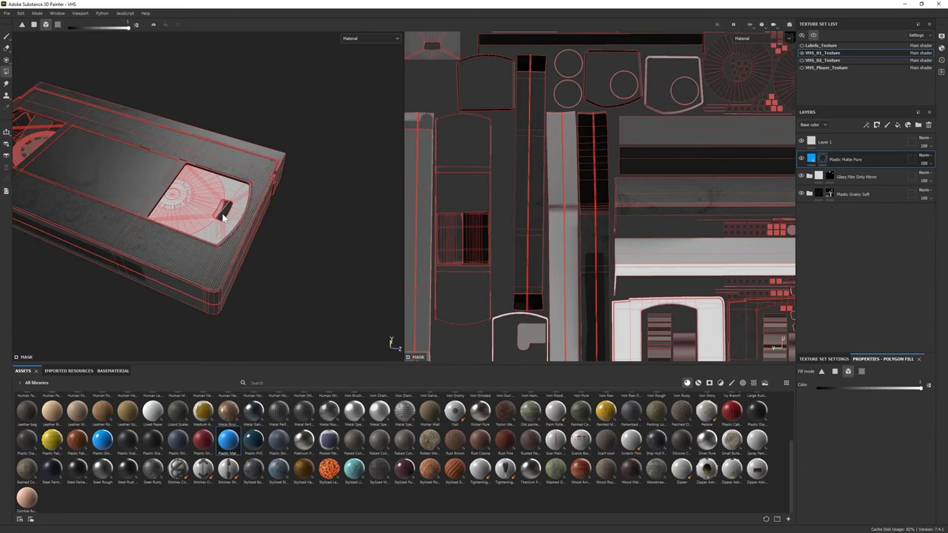
pyautogui.scroll(3, 189, 207)
pyautogui.keyDown('alt'); pyautogui.moveTo(189, 207); pyautogui.dragTo(208, 325); pyautogui.keyUp('alt')
pyautogui.click(208, 324)
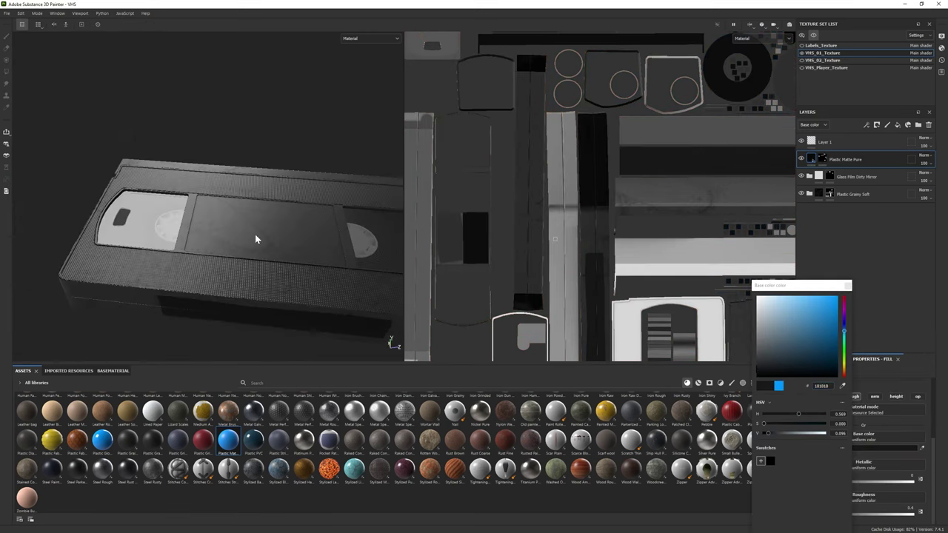
pyautogui.keyDown('alt'); pyautogui.moveTo(255, 239); pyautogui.dragTo(274, 235); pyautogui.keyUp('alt')
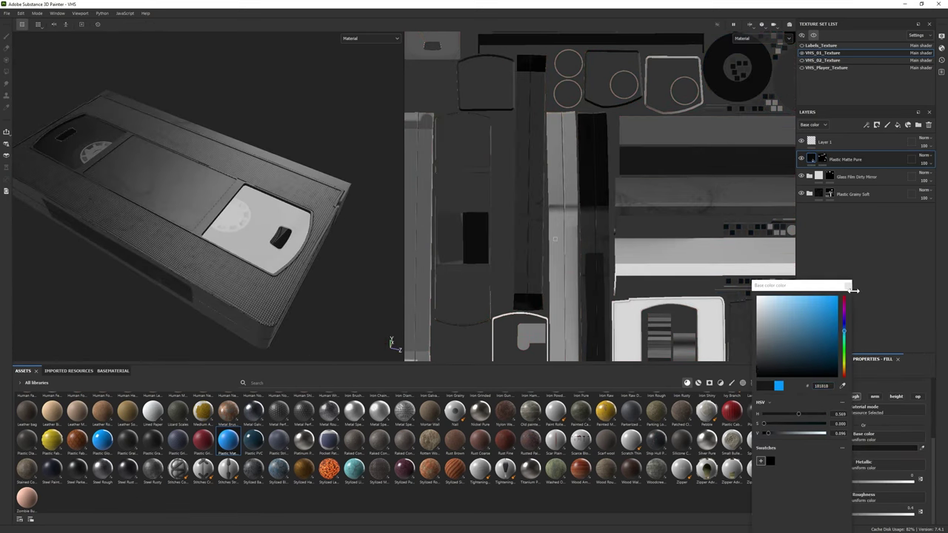
pyautogui.click(274, 236)
# Step: Add another Plastic Matte Pure layer between Roughness Variations and Base in Plastic Grainy Soft
pyautogui.scroll(4, 274, 235)
pyautogui.keyDown('alt'); pyautogui.moveTo(316, 265); pyautogui.dragTo(214, 259); pyautogui.keyUp('alt')
pyautogui.scroll(5, 222, 282)
pyautogui.scroll(-2, 603, 286)
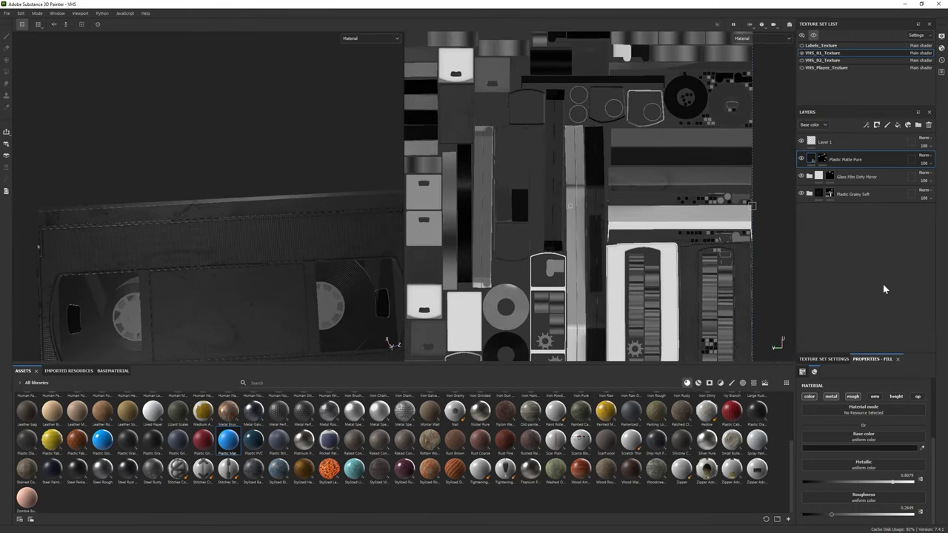
pyautogui.moveTo(231, 443); pyautogui.dragTo(851, 279)
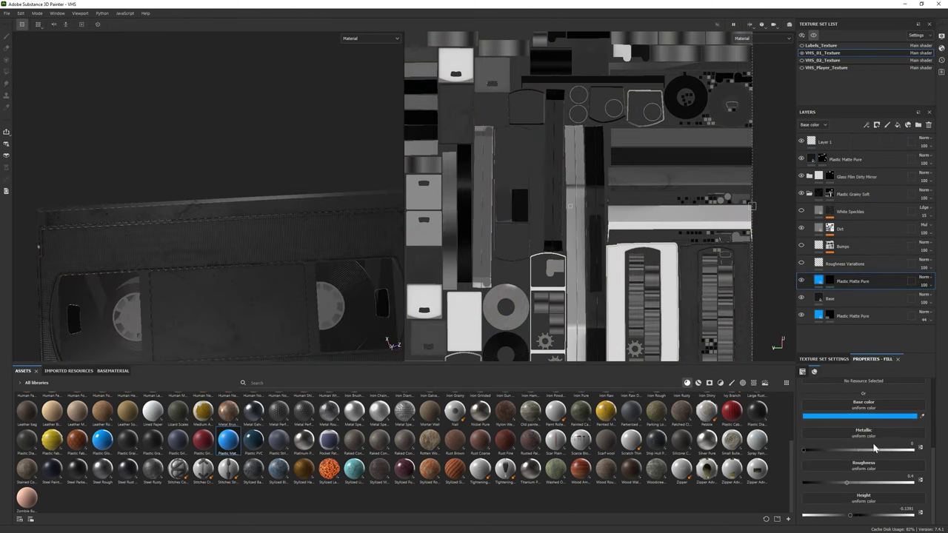
pyautogui.press('4')
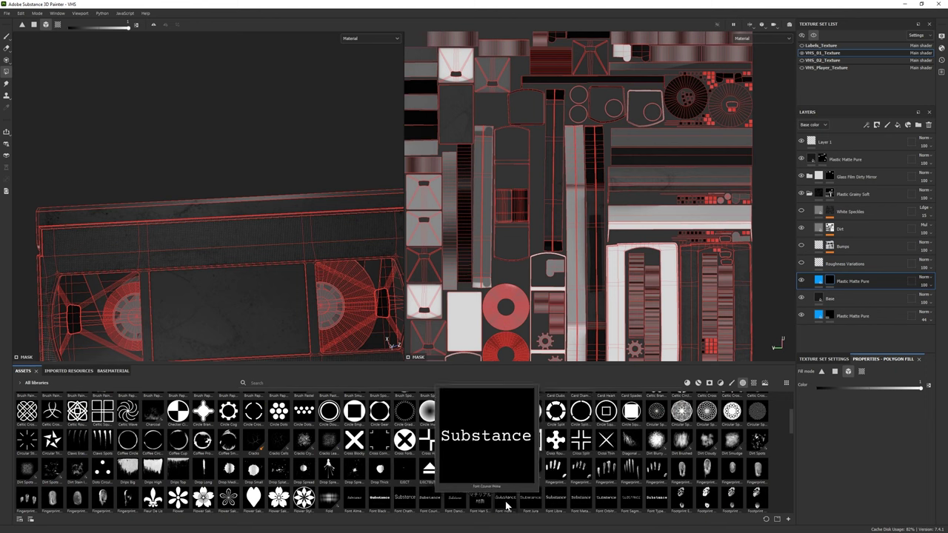
# Step: Stamp 'insert this side into recorder' and 'Do not touch the tape inside' onto the layer mask
pyautogui.click(819, 281)
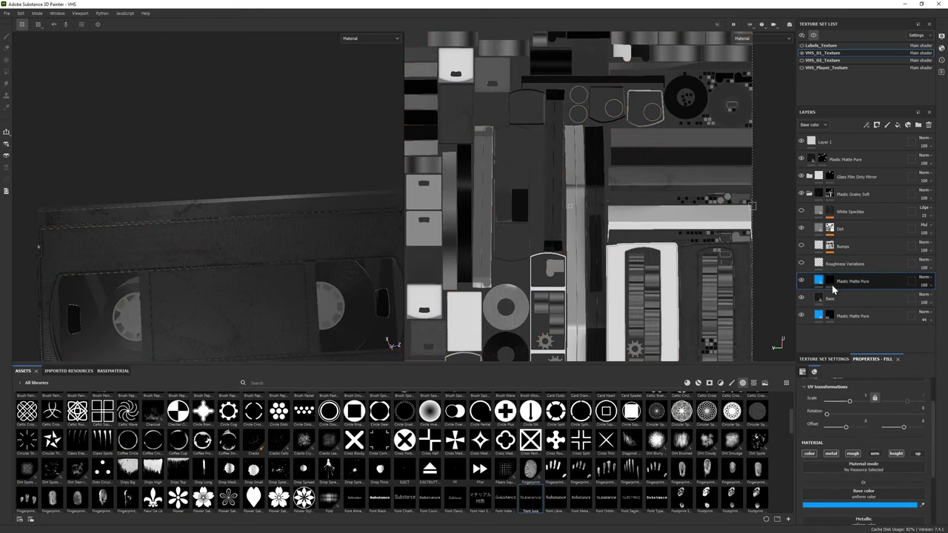
pyautogui.click(830, 281)
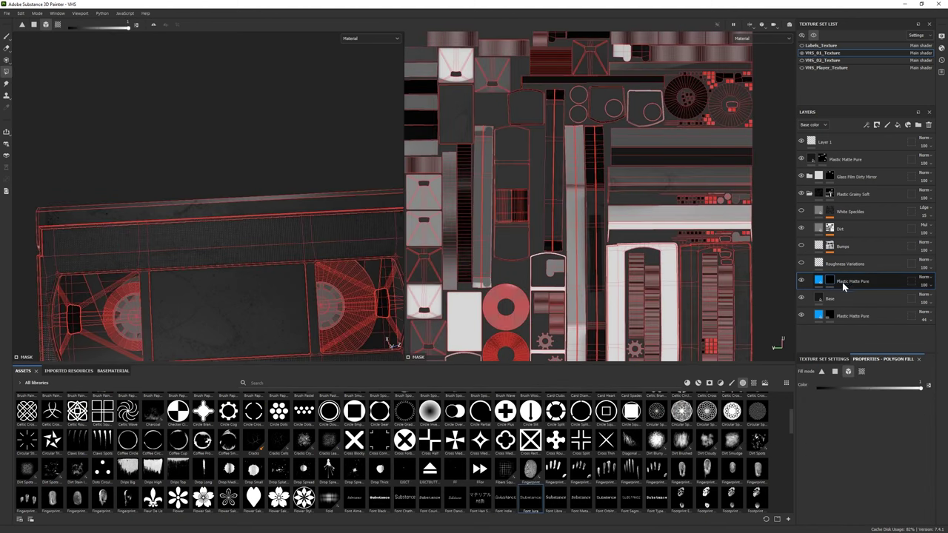
pyautogui.click(7, 36)
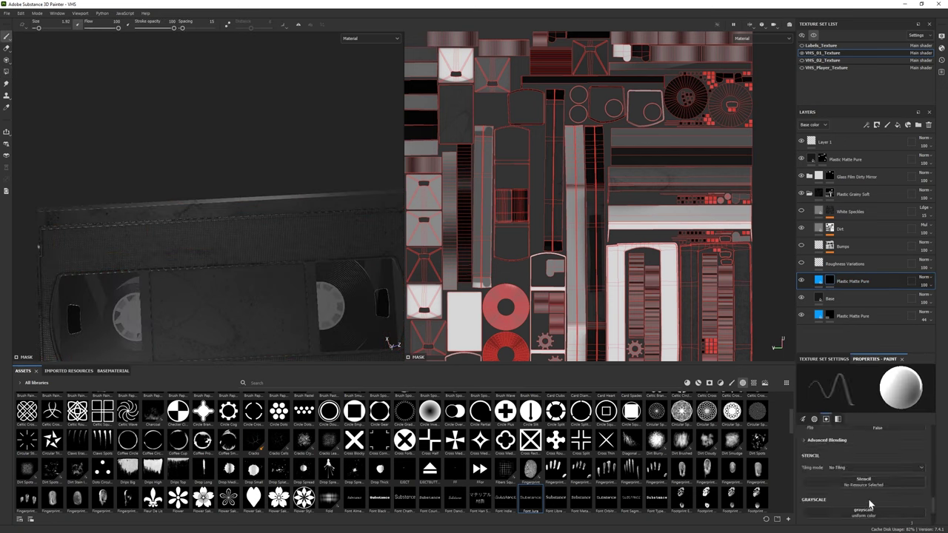
pyautogui.scroll(5, 871, 504)
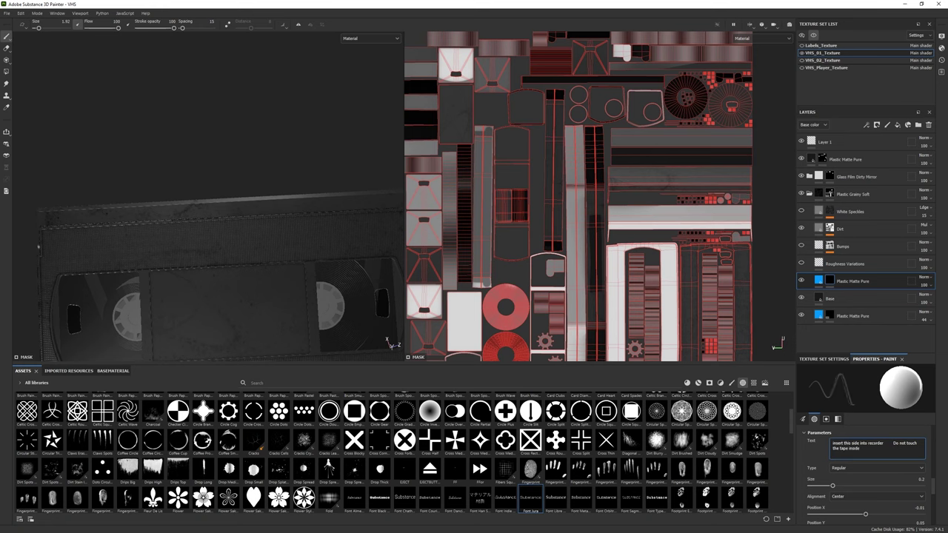
pyautogui.press('f')
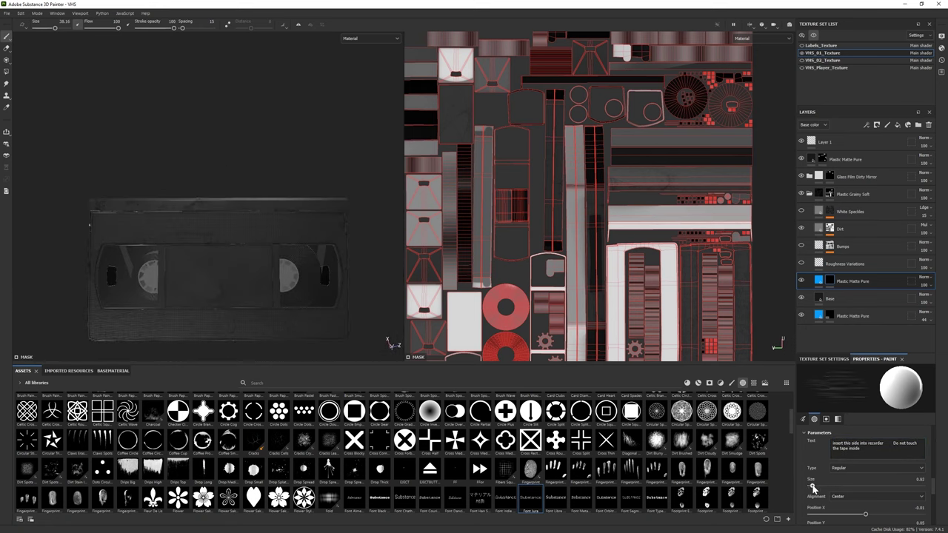
pyautogui.moveTo(813, 486); pyautogui.dragTo(814, 486)
pyautogui.scroll(-5, 889, 503)
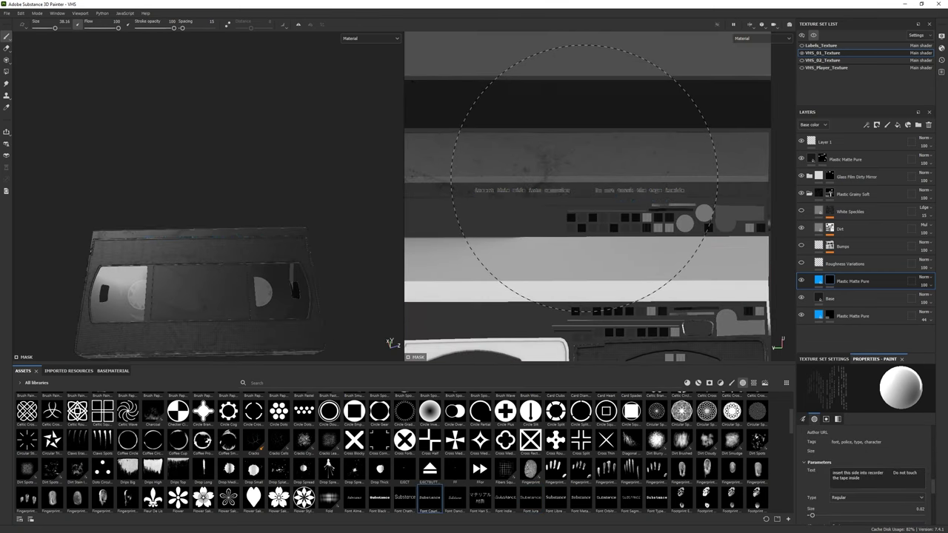
pyautogui.scroll(-5, 876, 464)
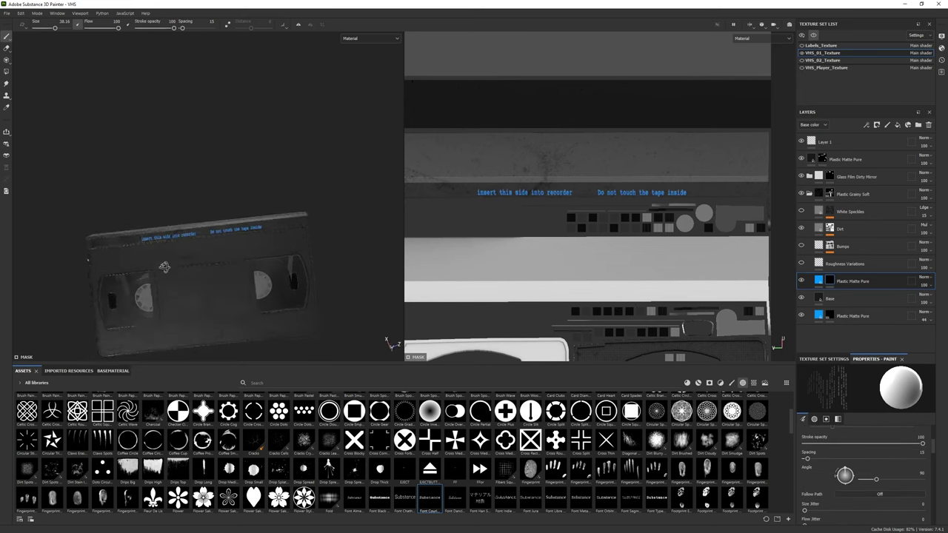
# Step: Set the printed text layer's base colour to dark grey and shrink the brush to 1.92
pyautogui.click(899, 319)
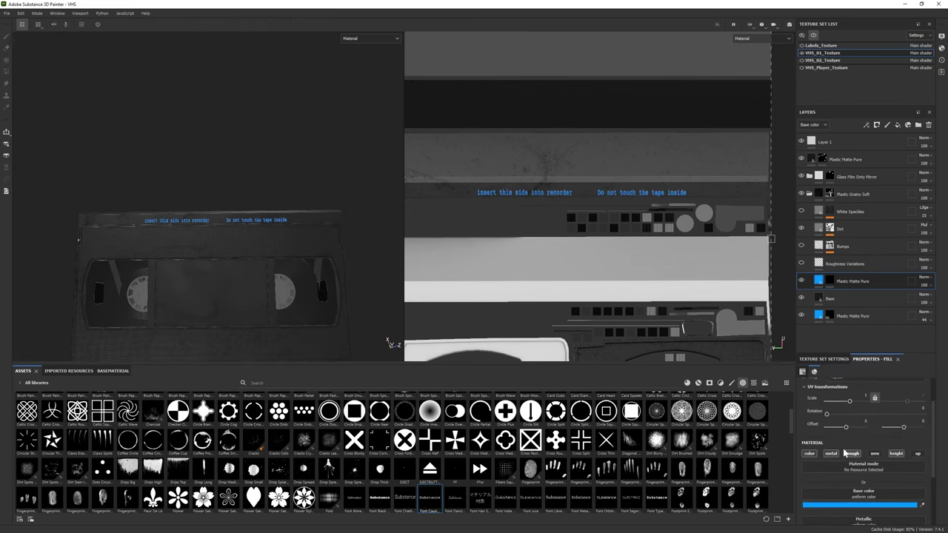
pyautogui.click(881, 505)
pyautogui.keyDown('alt'); pyautogui.moveTo(237, 289); pyautogui.dragTo(183, 272); pyautogui.keyUp('alt')
pyautogui.scroll(-10, 486, 505)
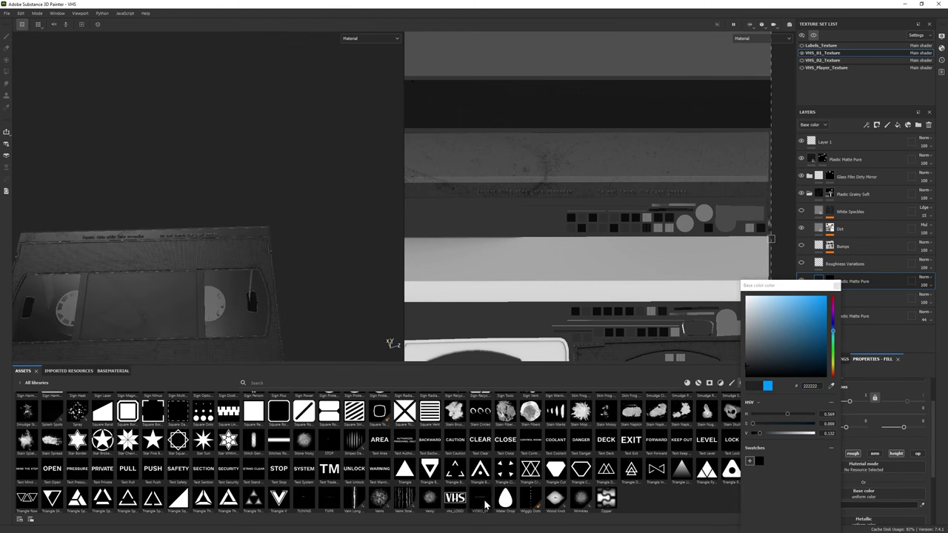
pyautogui.click(530, 498)
pyautogui.keyDown('ctrl'); pyautogui.moveTo(667, 294); pyautogui.dragTo(705, 191, button='right'); pyautogui.keyUp('ctrl')
pyautogui.keyDown('alt'); pyautogui.moveTo(222, 185); pyautogui.dragTo(289, 163); pyautogui.keyUp('alt')
# Step: Lighten the text grey from 0.132 to 0.224 and inspect the printed edge text
pyautogui.click(820, 281)
pyautogui.moveTo(848, 366); pyautogui.dragTo(848, 353)
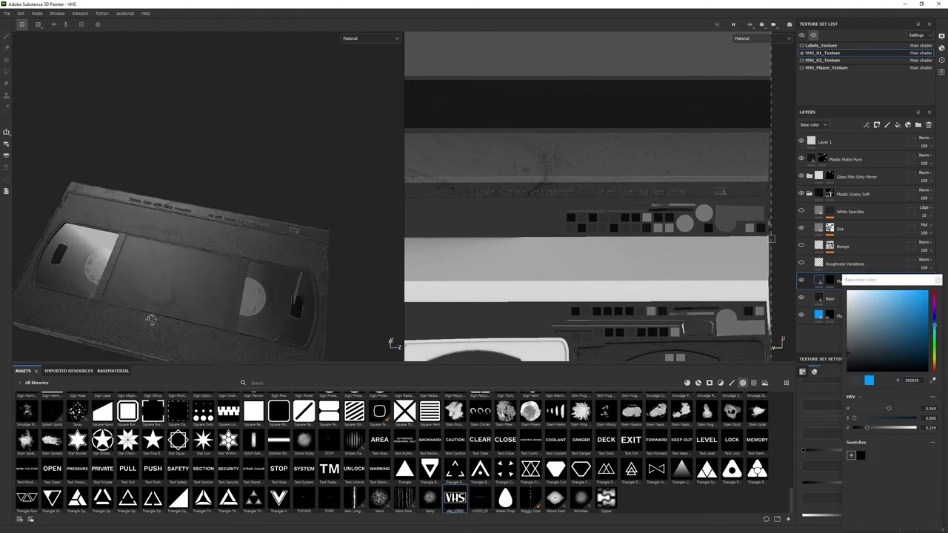
pyautogui.keyDown('alt'); pyautogui.moveTo(171, 252); pyautogui.dragTo(185, 302); pyautogui.keyUp('alt')
pyautogui.scroll(10, 407, 476)
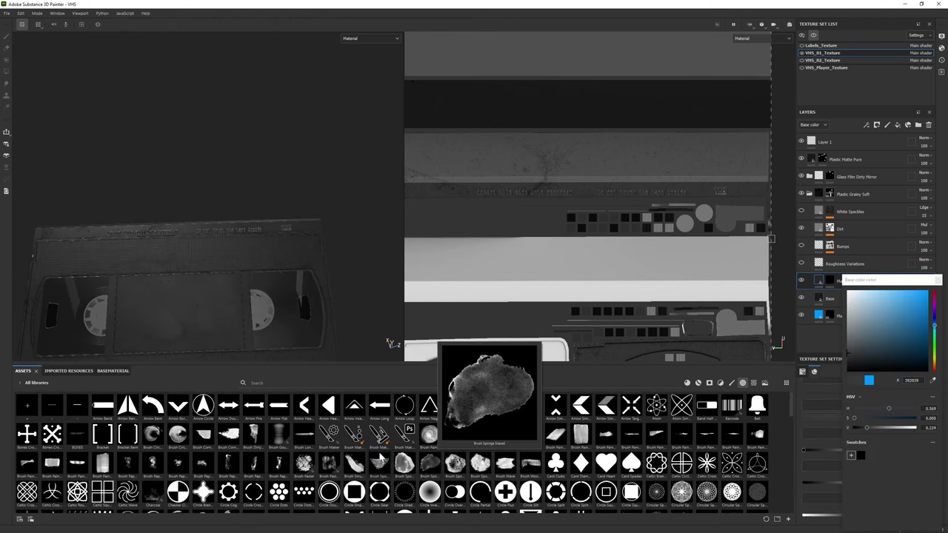
pyautogui.click(830, 280)
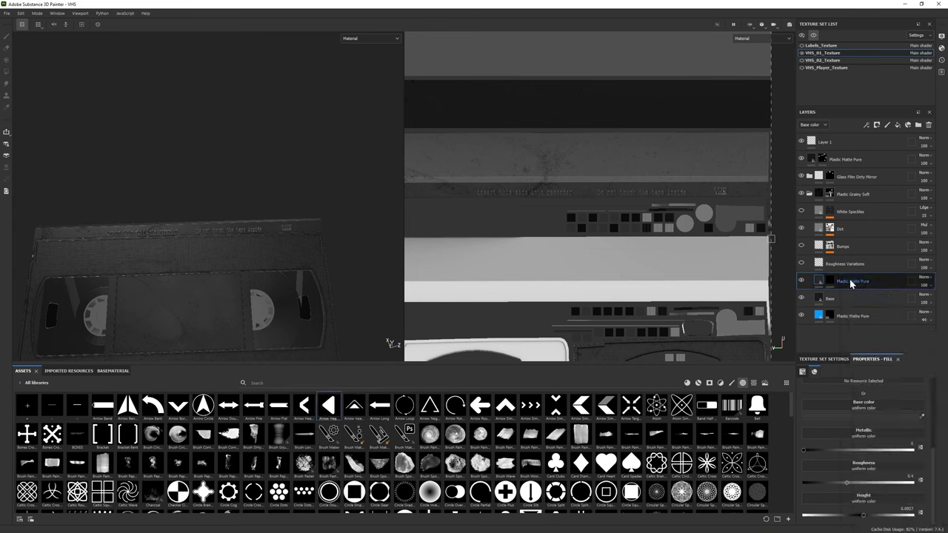
pyautogui.moveTo(185, 244)
pyautogui.keyDown('alt'); pyautogui.mouseDown()
pyautogui.moveTo(222, 215)
pyautogui.moveTo(181, 236)
pyautogui.mouseUp(); pyautogui.keyUp('alt')
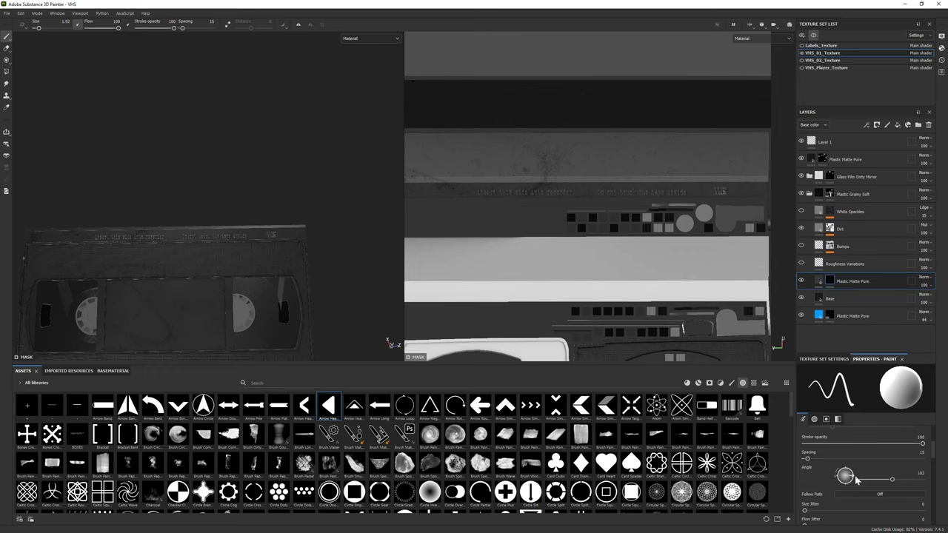
pyautogui.moveTo(172, 235)
pyautogui.keyDown('alt'); pyautogui.mouseDown()
pyautogui.moveTo(167, 197)
pyautogui.moveTo(260, 233)
pyautogui.moveTo(185, 222)
pyautogui.moveTo(223, 244)
pyautogui.moveTo(245, 222)
pyautogui.moveTo(266, 237)
pyautogui.mouseUp(); pyautogui.keyUp('alt')
# Step: Add a new Plastic Matte Pure layer that turns the blue parts grey
pyautogui.click(687, 383)
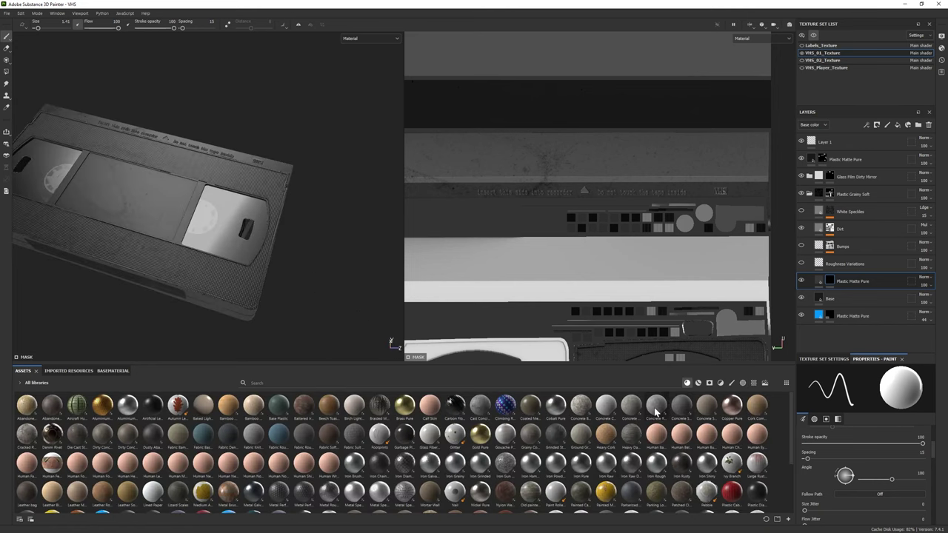
pyautogui.scroll(-3, 655, 411)
pyautogui.moveTo(228, 439); pyautogui.dragTo(860, 152)
pyautogui.press('4')
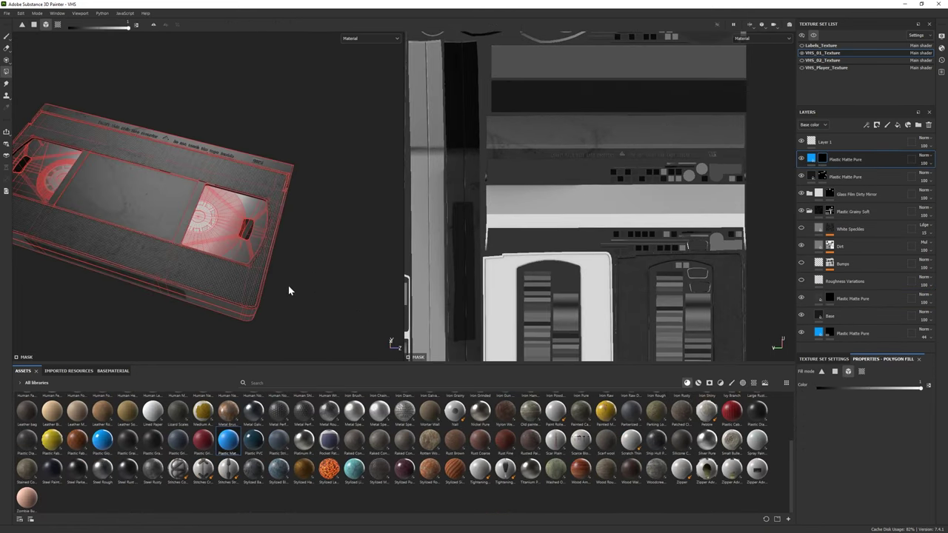
pyautogui.keyDown('alt'); pyautogui.moveTo(288, 291); pyautogui.dragTo(245, 222); pyautogui.keyUp('alt')
pyautogui.keyDown('alt'); pyautogui.moveTo(333, 269); pyautogui.dragTo(326, 244); pyautogui.keyUp('alt')
pyautogui.press('Escape')
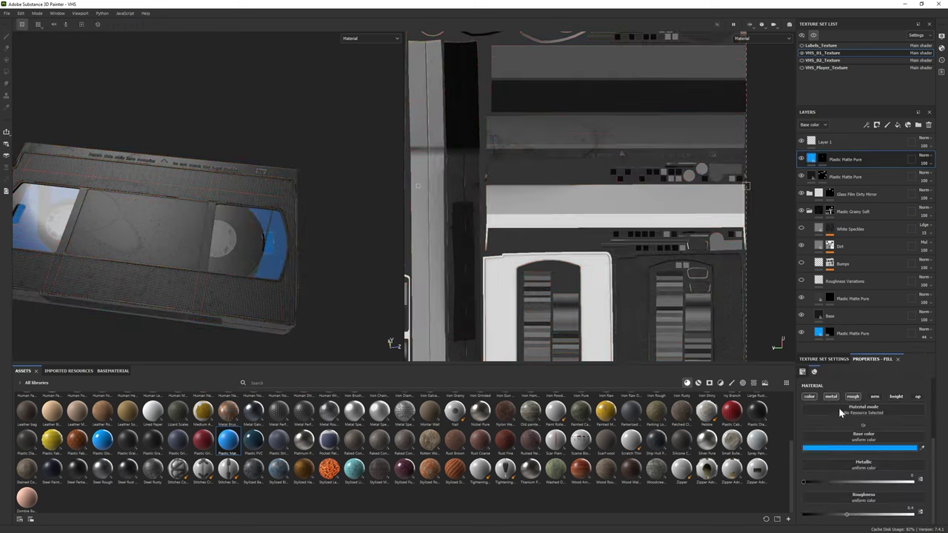
pyautogui.click(859, 448)
pyautogui.click(837, 346)
pyautogui.keyDown('alt'); pyautogui.moveTo(267, 272); pyautogui.dragTo(296, 245); pyautogui.keyUp('alt')
# Step: Replace the Glass layer's Metallic dust texture with Grunge Fingerprints Dusty Spread
pyautogui.click(808, 213)
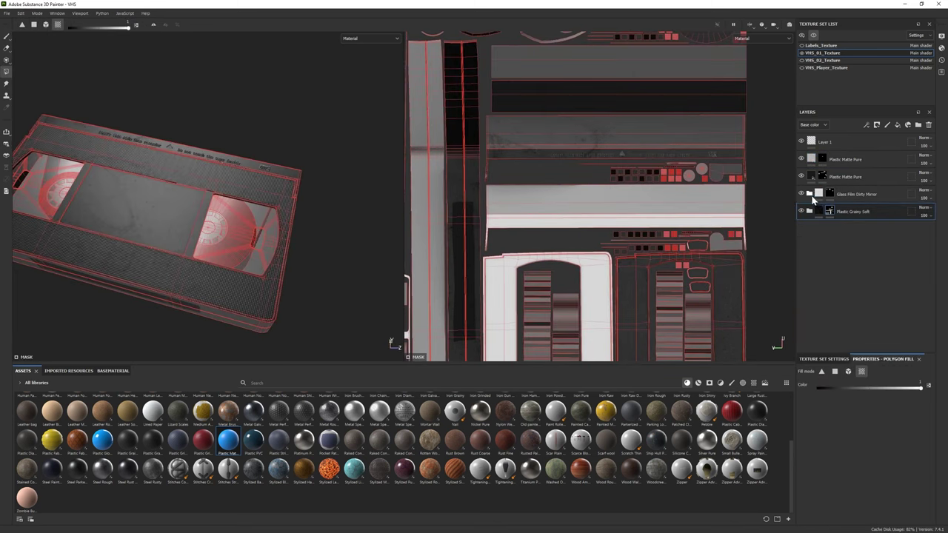
pyautogui.click(829, 228)
pyautogui.scroll(5, 249, 464)
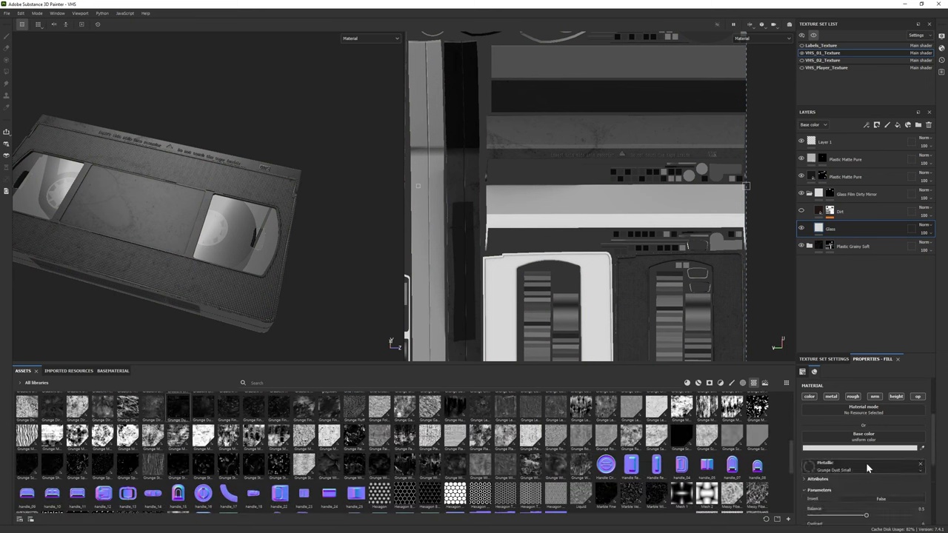
pyautogui.click(921, 464)
pyautogui.keyDown('alt'); pyautogui.moveTo(245, 267); pyautogui.dragTo(274, 249); pyautogui.keyUp('alt')
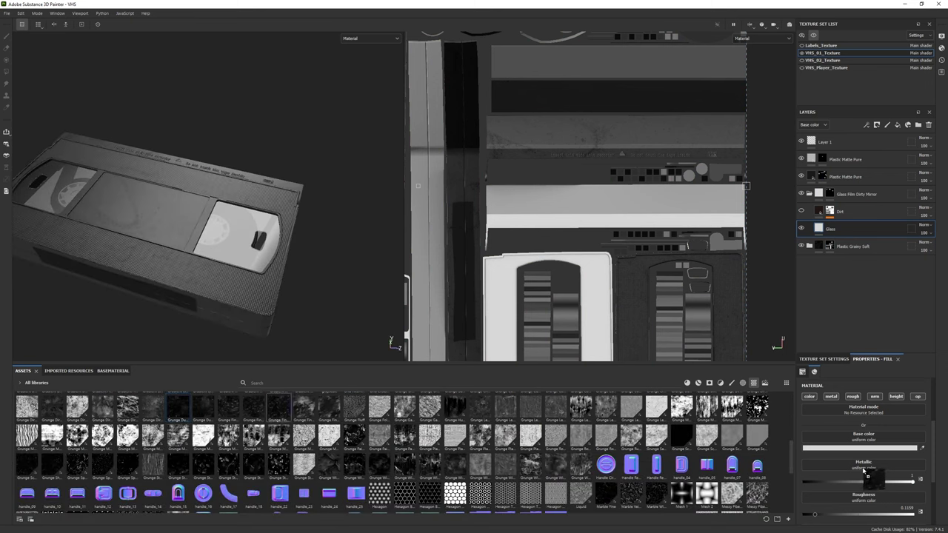
pyautogui.moveTo(864, 472); pyautogui.dragTo(863, 467)
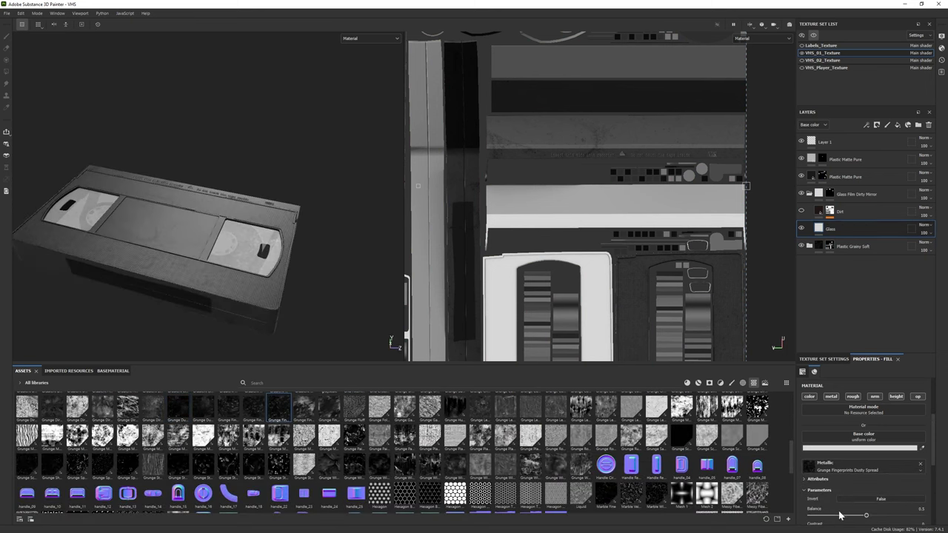
# Step: Switch to the Iray ray-traced render view with F10
pyautogui.scroll(-3, 863, 452)
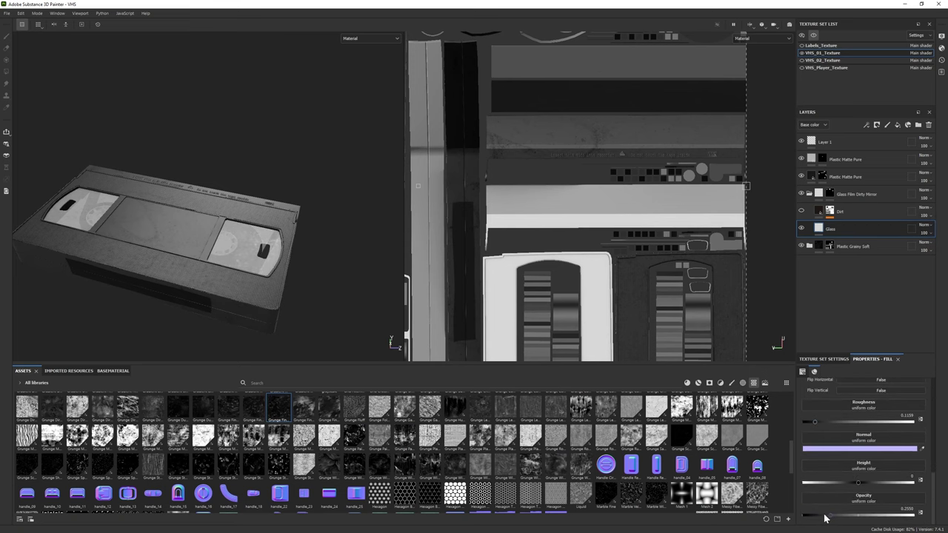
pyautogui.scroll(-3, 162, 142)
pyautogui.scroll(1, 133, 33)
pyautogui.press('F10')
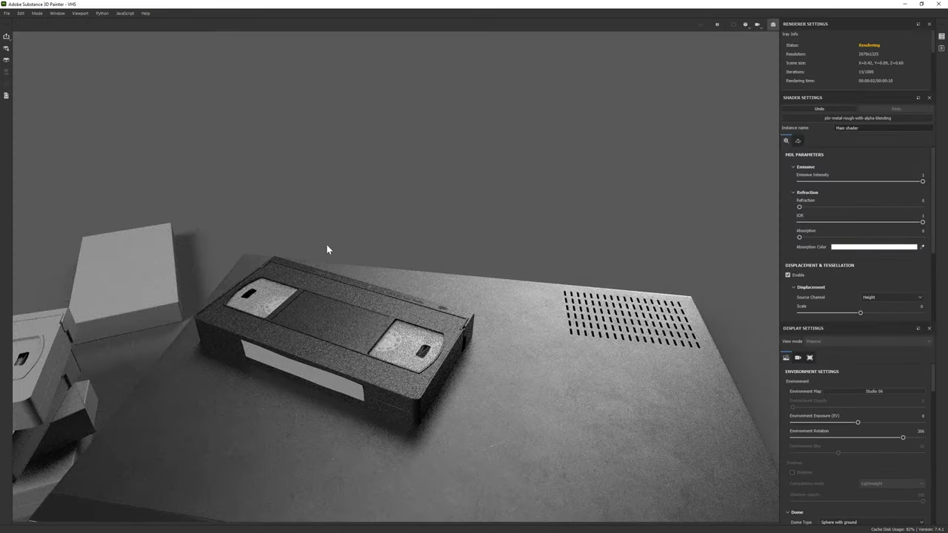
# Step: Return to Painting, re-enter Iray to orbit around the VCR, then pick Mode > Painting again
pyautogui.click(43, 23)
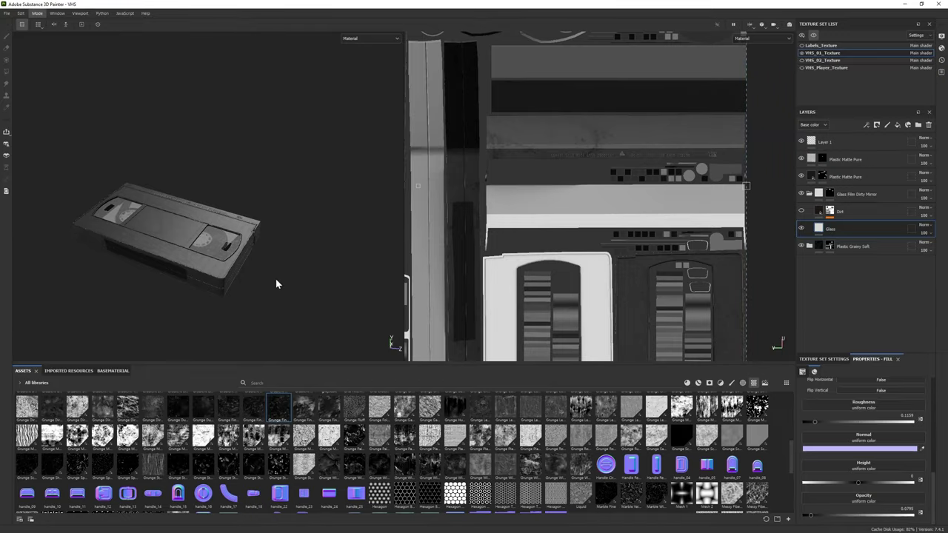
pyautogui.press('F10')
pyautogui.keyDown('alt'); pyautogui.moveTo(249, 123); pyautogui.dragTo(251, 211); pyautogui.keyUp('alt')
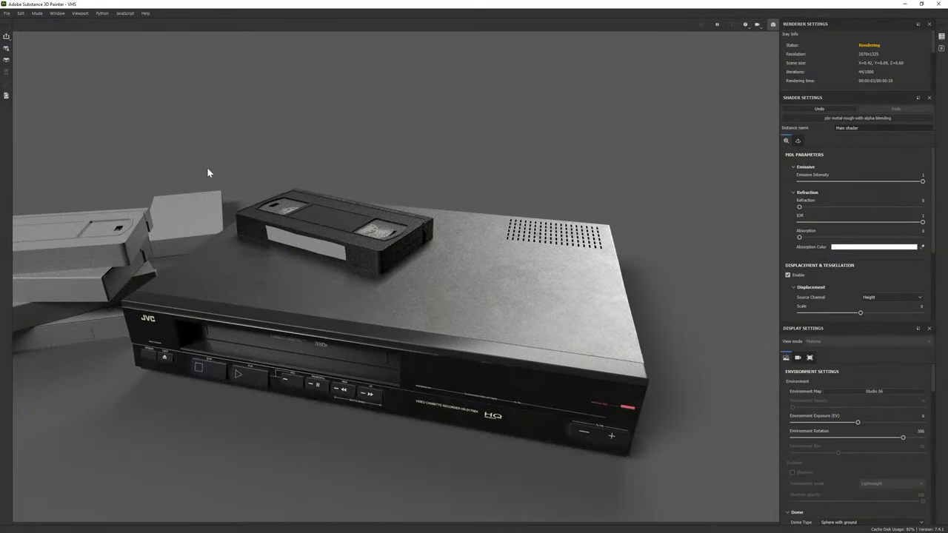
pyautogui.click(37, 13)
pyautogui.click(43, 23)
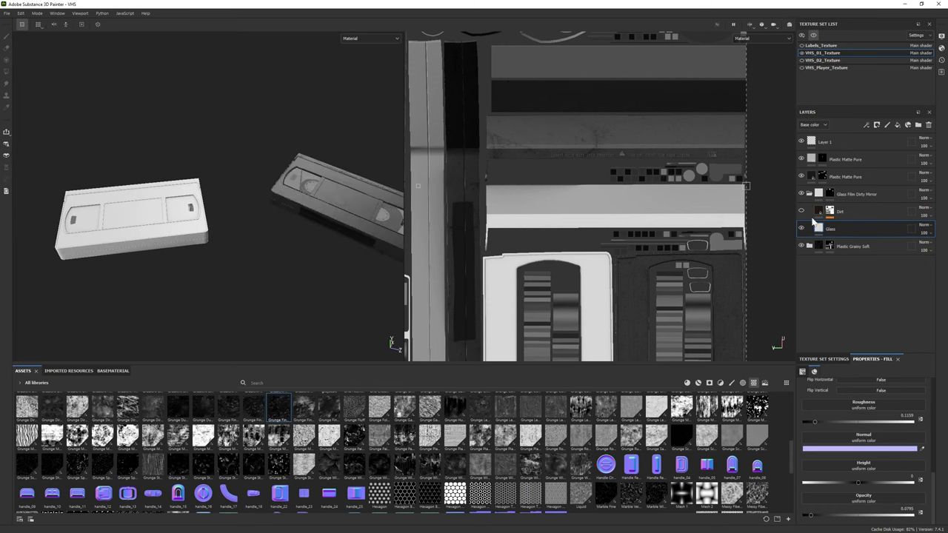
# Step: Collapse the Glass Film Dirty Mirror folder, select its mask, then select the Plastic Grainy Soft mask
pyautogui.click(810, 193)
pyautogui.click(830, 193)
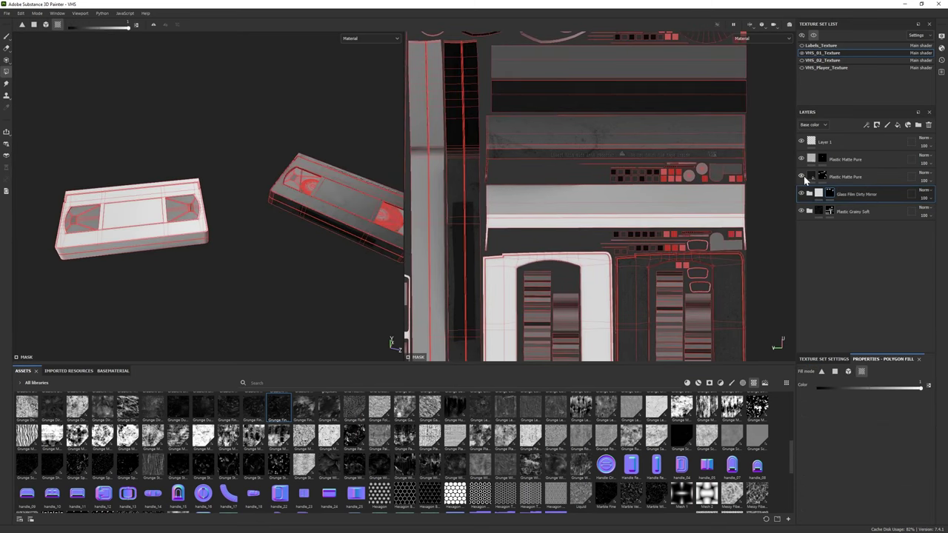
pyautogui.click(805, 177)
pyautogui.moveTo(222, 222)
pyautogui.keyDown('alt'); pyautogui.mouseDown()
pyautogui.moveTo(271, 269)
pyautogui.moveTo(227, 257)
pyautogui.moveTo(226, 232)
pyautogui.moveTo(385, 239)
pyautogui.mouseUp(); pyautogui.keyUp('alt')
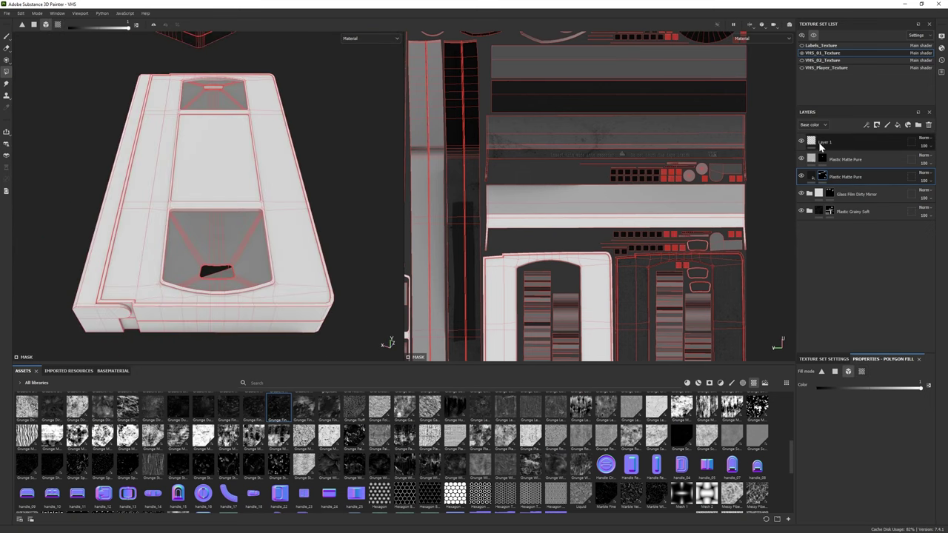
pyautogui.keyDown('ctrl'); pyautogui.keyDown('alt'); pyautogui.rightClick(230, 229); pyautogui.keyUp('alt'); pyautogui.keyUp('ctrl')
pyautogui.click(830, 194)
pyautogui.click(830, 211)
# Step: Try Plastic Grainy Soft expanded and collapsed, alternating Paint and Polygon Fill, and toggle its visibility
pyautogui.click(809, 211)
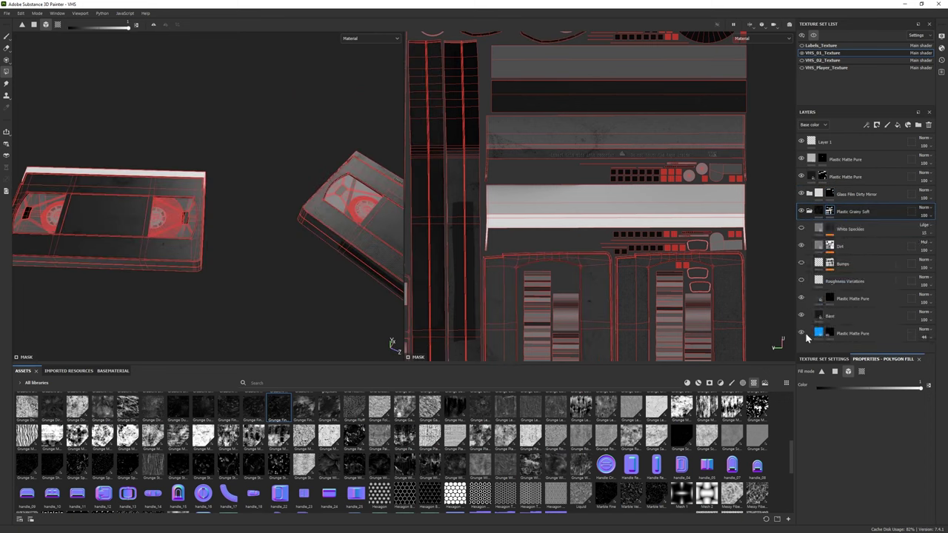
pyautogui.click(809, 212)
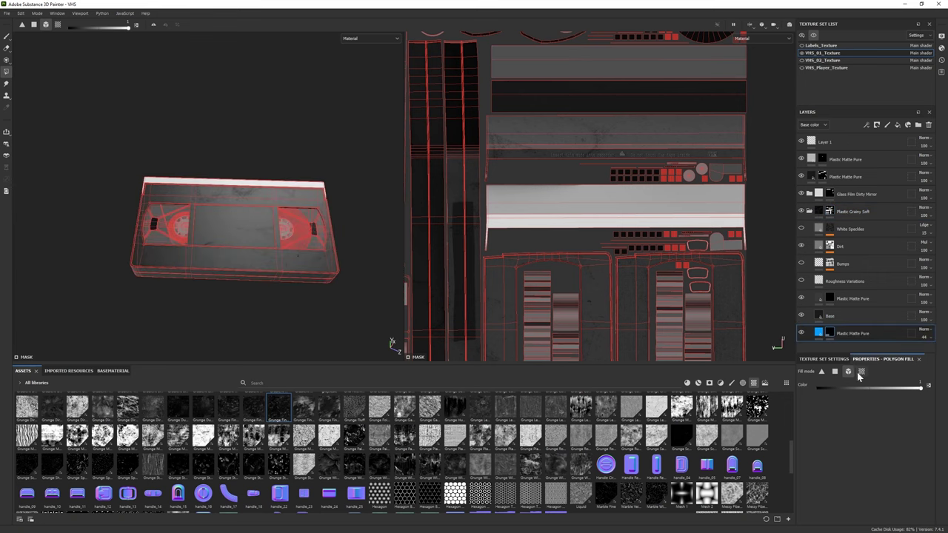
pyautogui.press('1')
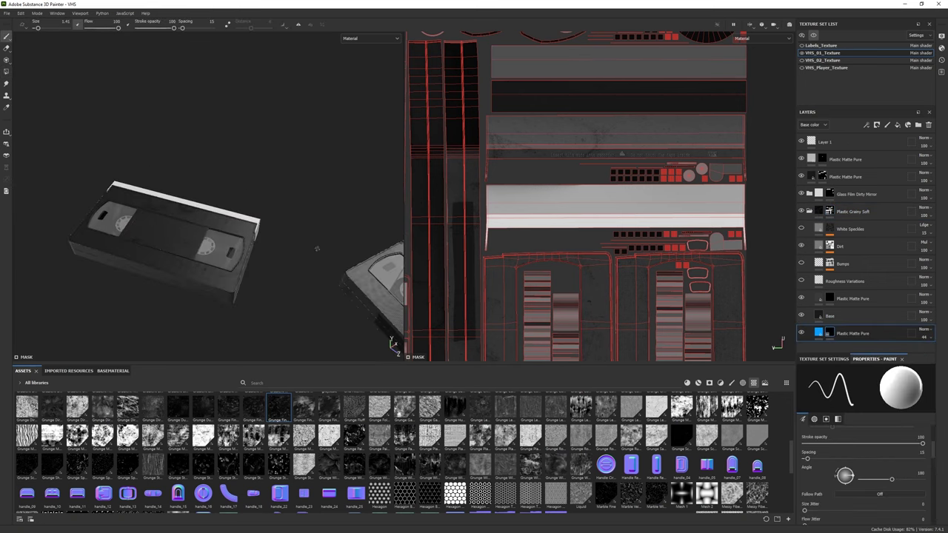
pyautogui.click(832, 298)
pyautogui.press('4')
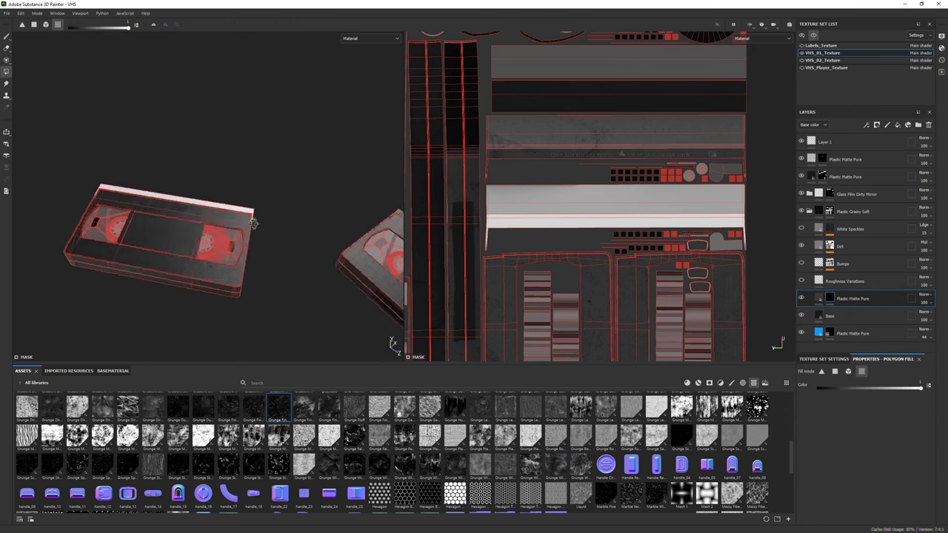
pyautogui.click(852, 211)
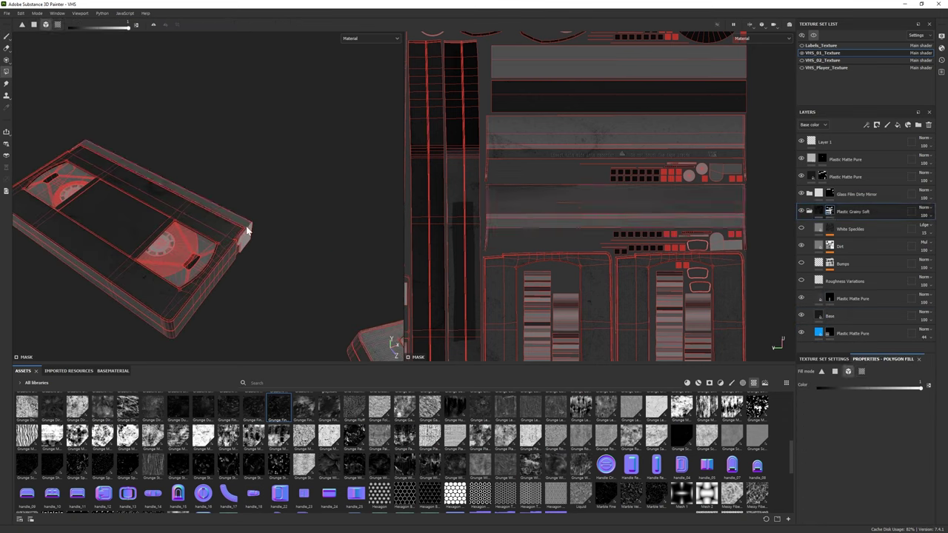
pyautogui.press('1')
pyautogui.click(802, 211)
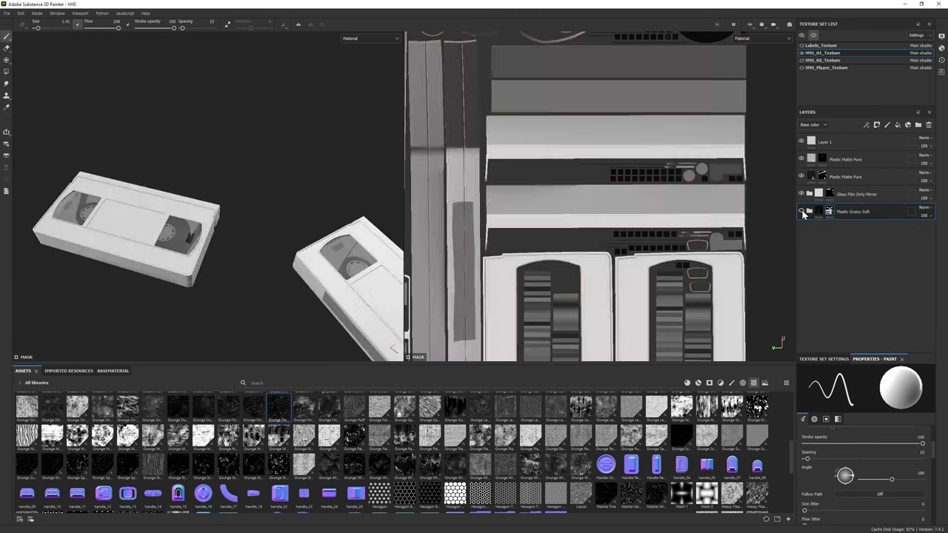
pyautogui.click(801, 213)
pyautogui.keyDown('alt'); pyautogui.moveTo(193, 311); pyautogui.dragTo(244, 194); pyautogui.keyUp('alt')
# Step: Expand Plastic Grainy Soft and select its Plastic Matte Pure mask with the paint brush
pyautogui.click(810, 212)
pyautogui.click(851, 299)
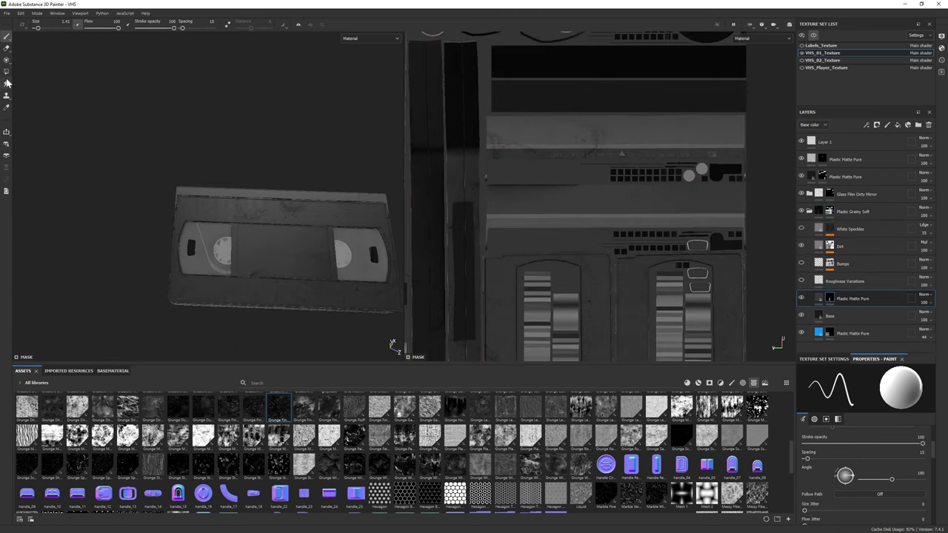
pyautogui.click(6, 71)
pyautogui.keyDown('alt'); pyautogui.moveTo(400, 245); pyautogui.dragTo(301, 215); pyautogui.keyUp('alt')
pyautogui.click(810, 211)
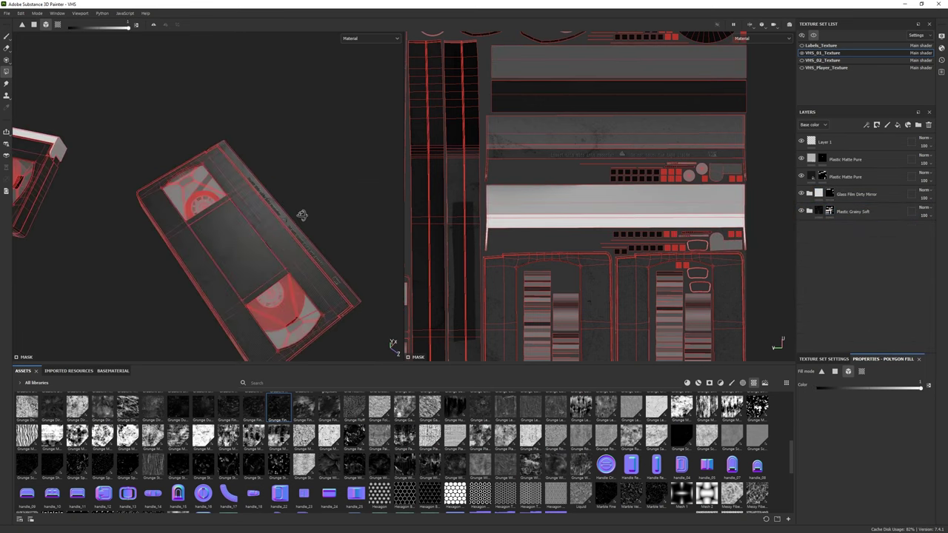
pyautogui.click(808, 212)
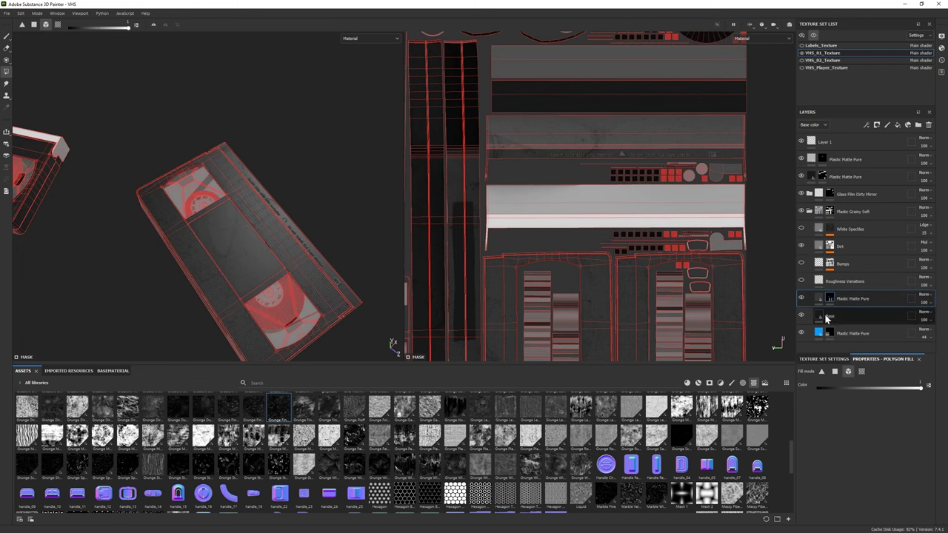
pyautogui.click(852, 211)
pyautogui.moveTo(244, 222)
pyautogui.keyDown('alt'); pyautogui.mouseDown()
pyautogui.moveTo(60, 191)
pyautogui.moveTo(244, 252)
pyautogui.moveTo(222, 244)
pyautogui.mouseUp(); pyautogui.keyUp('alt')
pyautogui.click(830, 302)
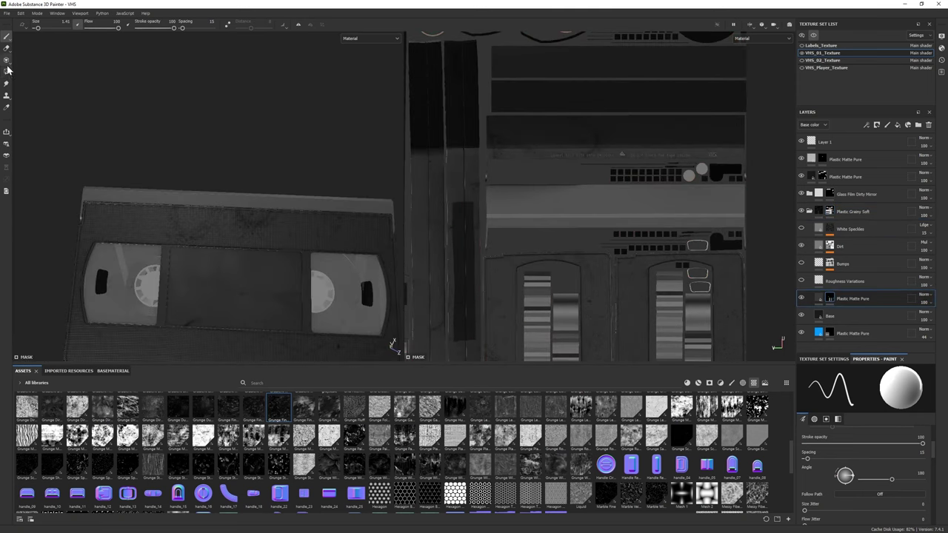
pyautogui.click(829, 298)
pyautogui.press('b')
pyautogui.keyDown('alt'); pyautogui.moveTo(236, 220); pyautogui.dragTo(237, 245); pyautogui.keyUp('alt')
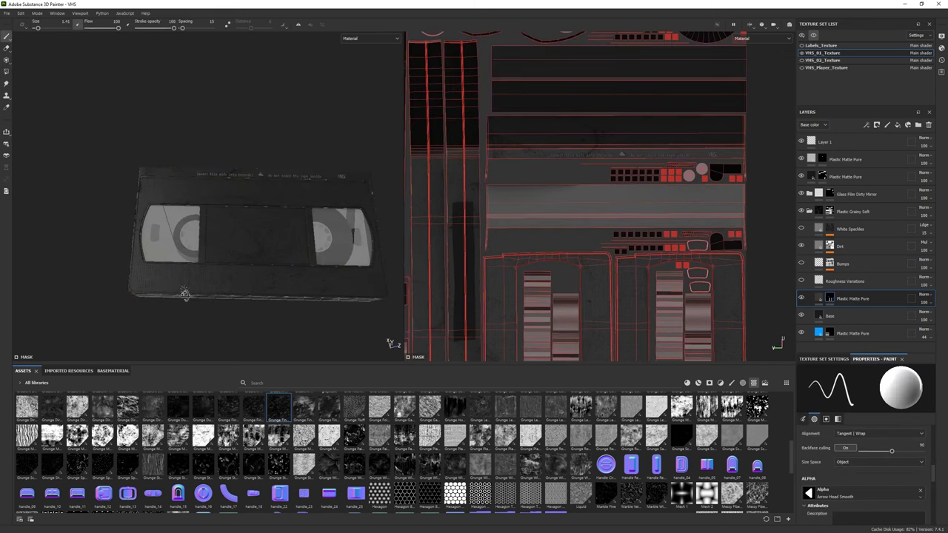
# Step: Frame the cassette front-on and briefly toggle the Base layer's visibility
pyautogui.scroll(10, 289, 296)
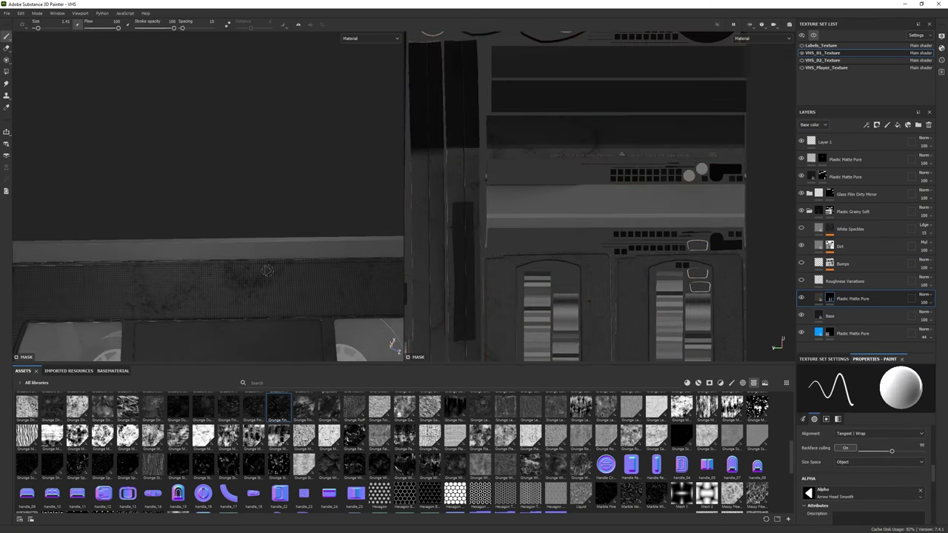
pyautogui.scroll(5, 810, 499)
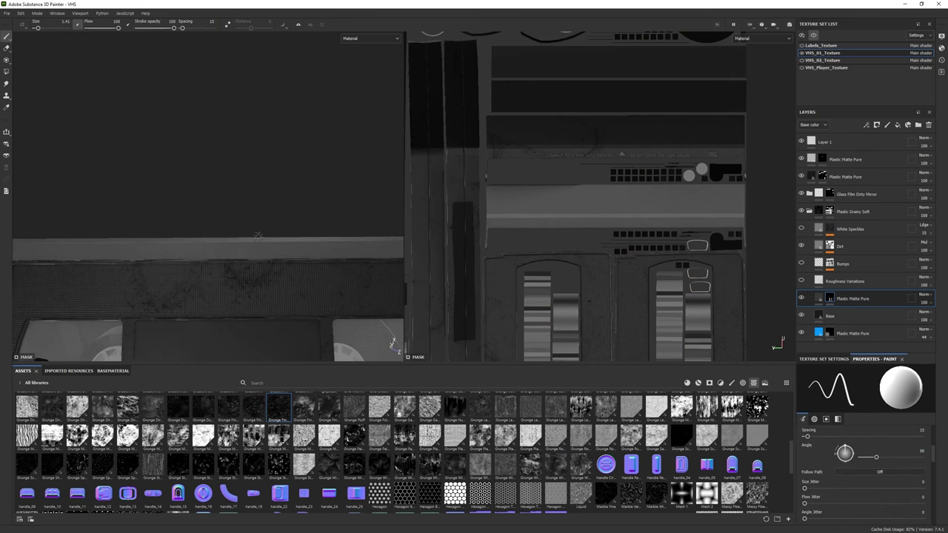
pyautogui.scroll(-3, 207, 222)
pyautogui.keyDown('alt'); pyautogui.moveTo(208, 222); pyautogui.dragTo(307, 191); pyautogui.keyUp('alt')
pyautogui.click(801, 246)
pyautogui.click(800, 245)
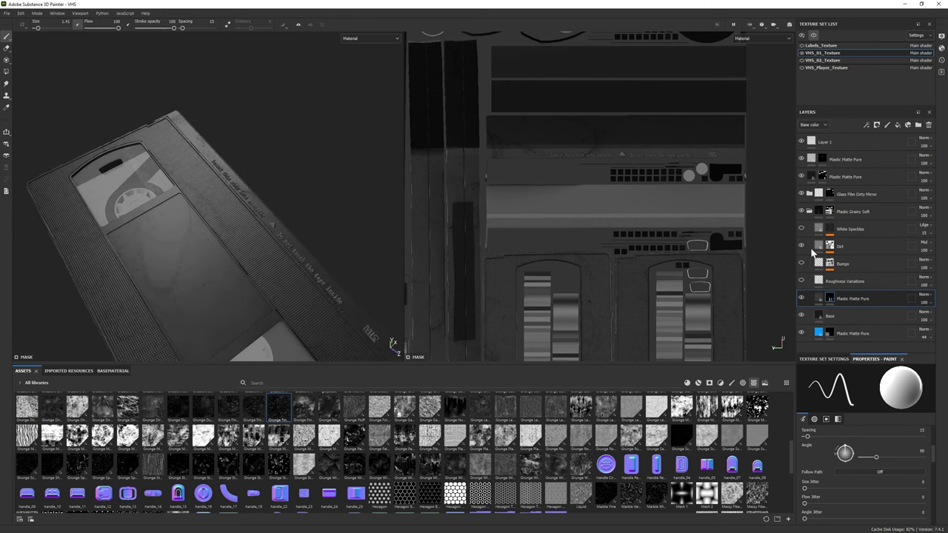
pyautogui.click(801, 315)
pyautogui.click(800, 316)
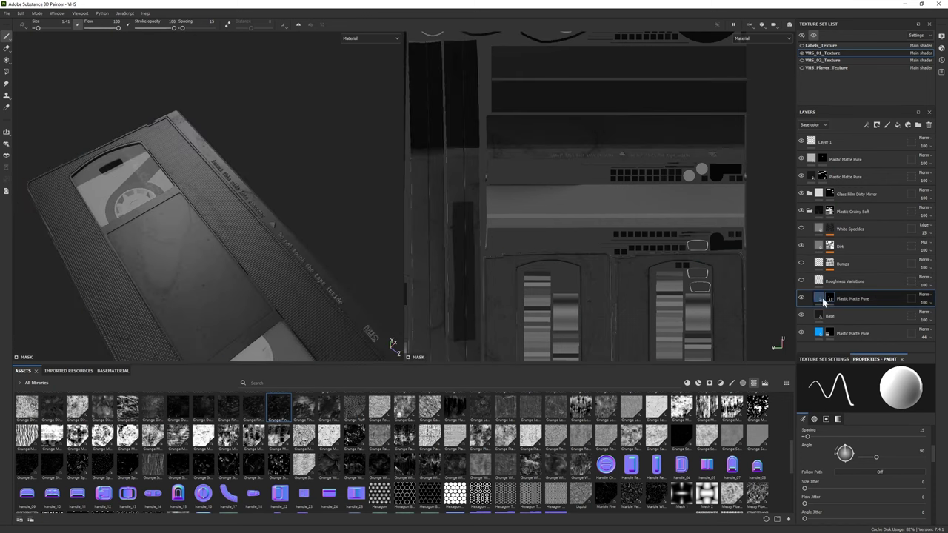
# Step: Reselect the Plastic Matte Pure layer in a flat front view, switching Polygon Fill then back to the brush
pyautogui.click(842, 298)
pyautogui.keyDown('alt'); pyautogui.moveTo(207, 222); pyautogui.dragTo(256, 222); pyautogui.keyUp('alt')
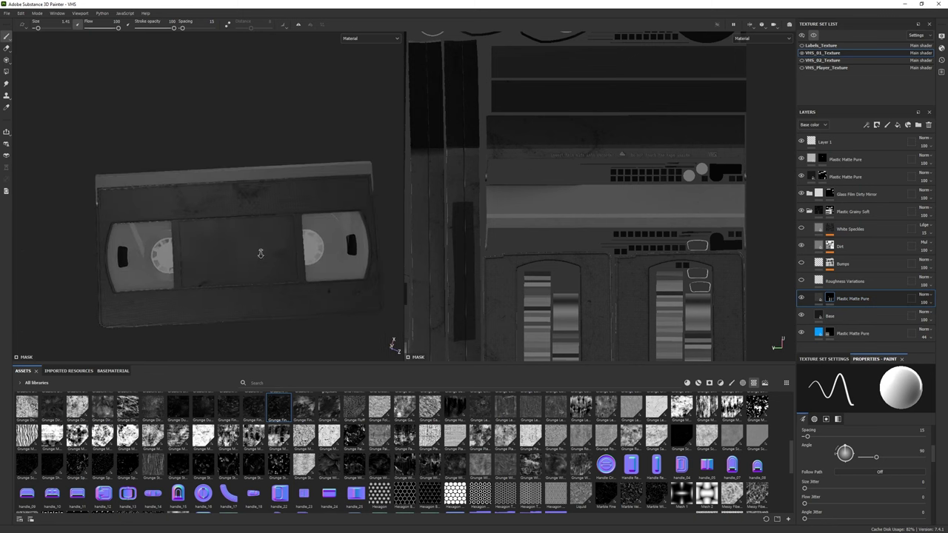
pyautogui.scroll(3, 208, 223)
pyautogui.press('4')
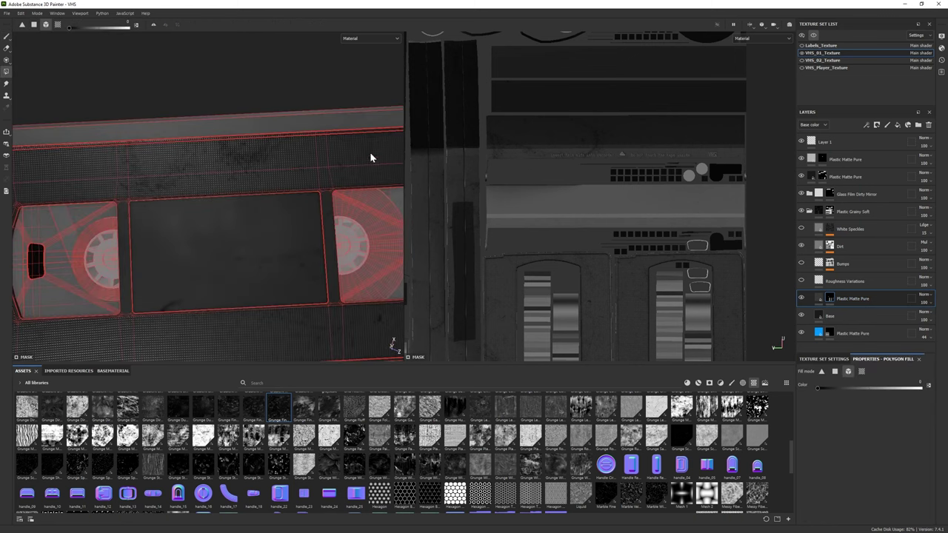
pyautogui.press('1')
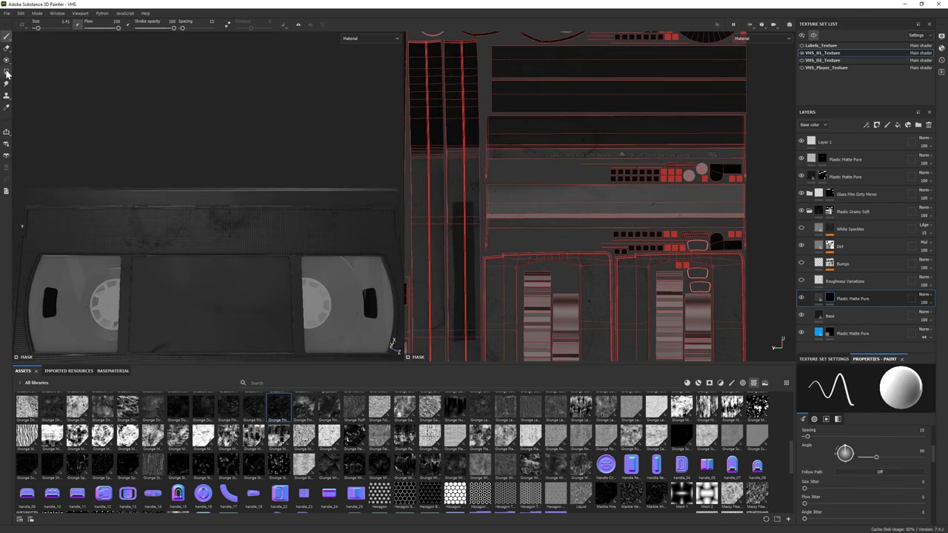
pyautogui.keyDown('alt'); pyautogui.moveTo(217, 197); pyautogui.dragTo(216, 197); pyautogui.keyUp('alt')
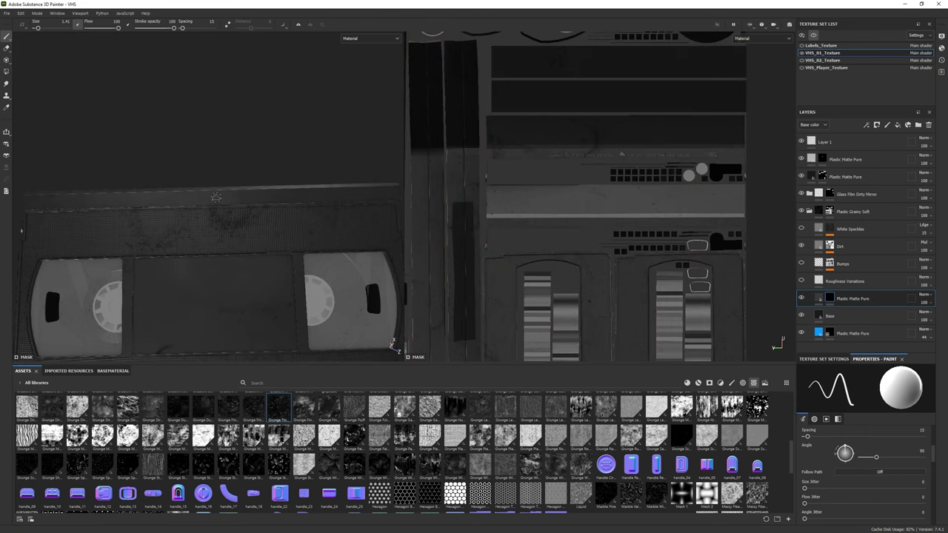
pyautogui.scroll(-5, 860, 476)
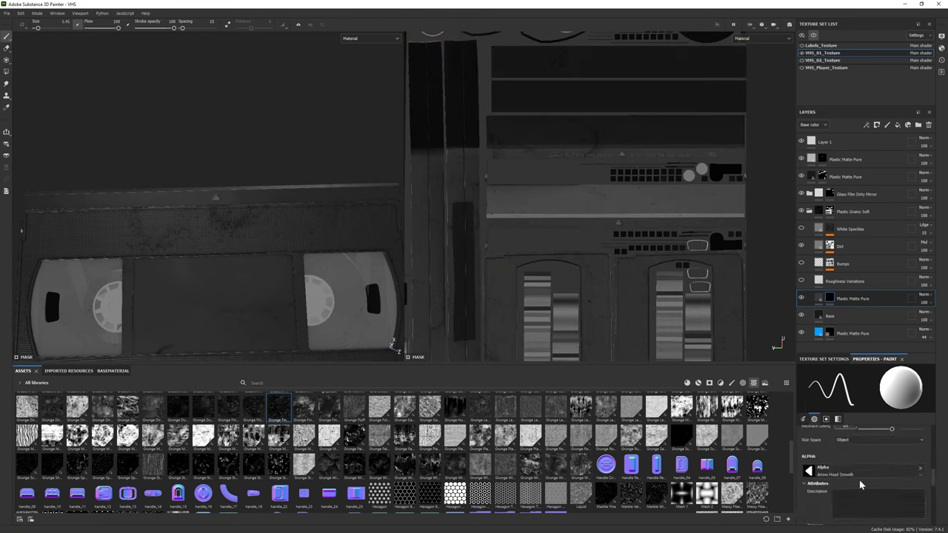
# Step: Load the Font Courier Prime alpha onto the brush and shrink the brush size to about 1.92
pyautogui.click(731, 383)
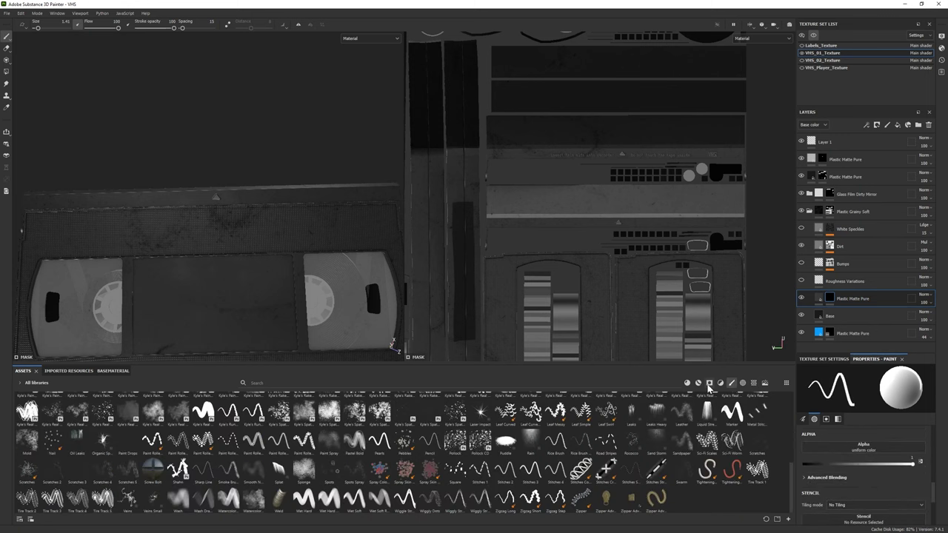
pyautogui.click(708, 384)
pyautogui.click(424, 415)
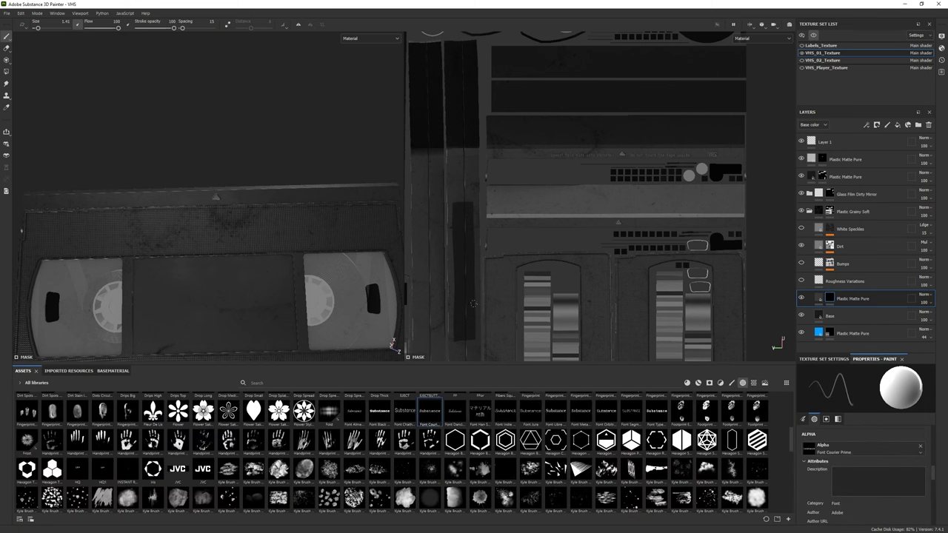
pyautogui.press('f')
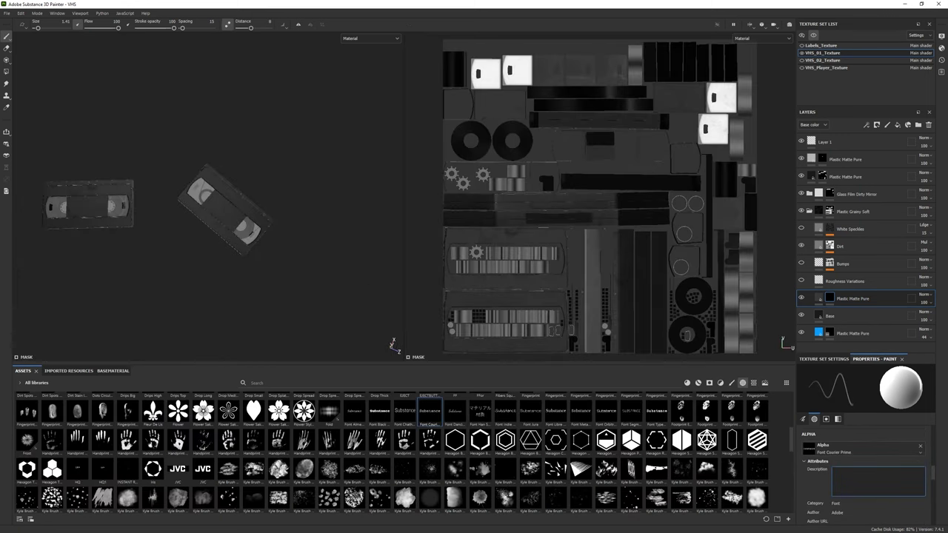
pyautogui.scroll(-3, 862, 481)
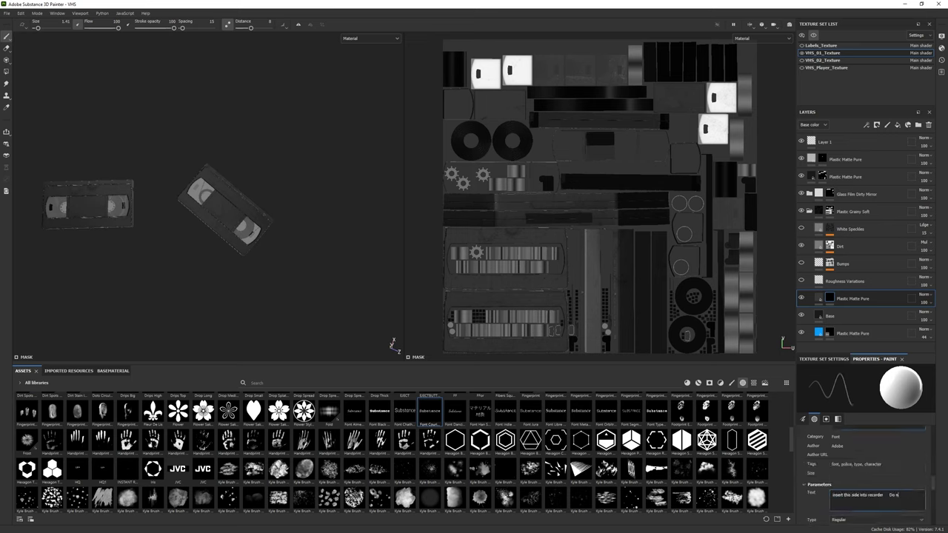
pyautogui.scroll(-3, 866, 474)
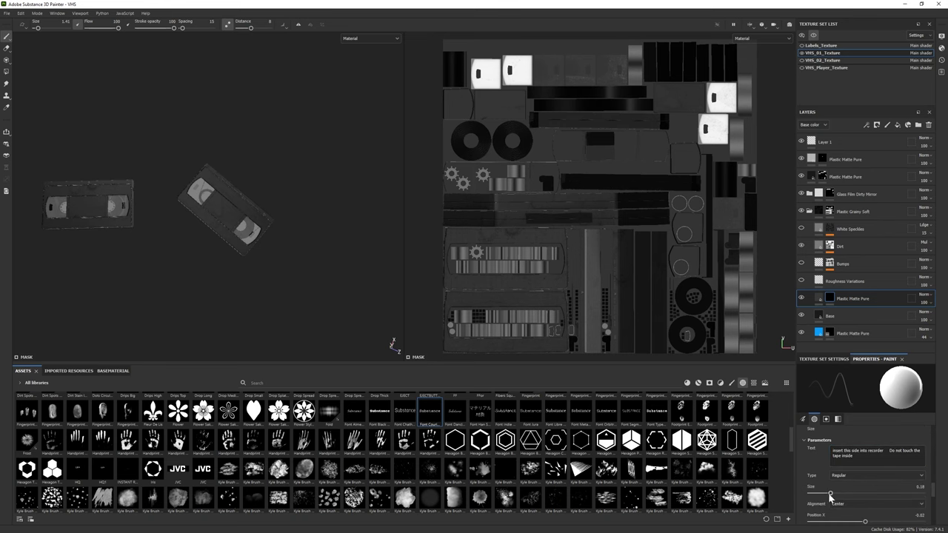
pyautogui.scroll(5, 222, 210)
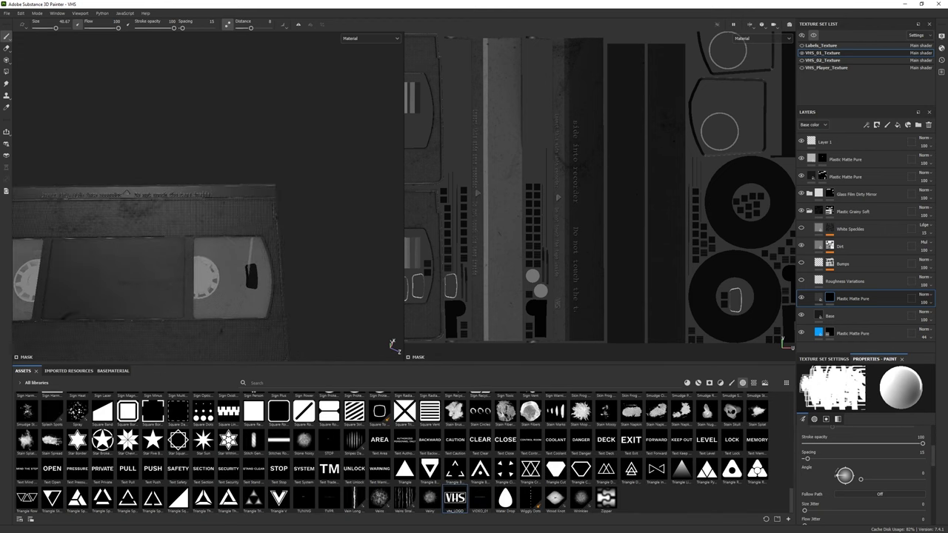
pyautogui.keyDown('ctrl'); pyautogui.moveTo(234, 178); pyautogui.dragTo(238, 194, button='right'); pyautogui.keyUp('ctrl')
pyautogui.scroll(-5, 231, 191)
pyautogui.moveTo(232, 191)
pyautogui.keyDown('alt'); pyautogui.mouseDown()
pyautogui.moveTo(202, 253)
pyautogui.moveTo(240, 189)
pyautogui.mouseUp(); pyautogui.keyUp('alt')
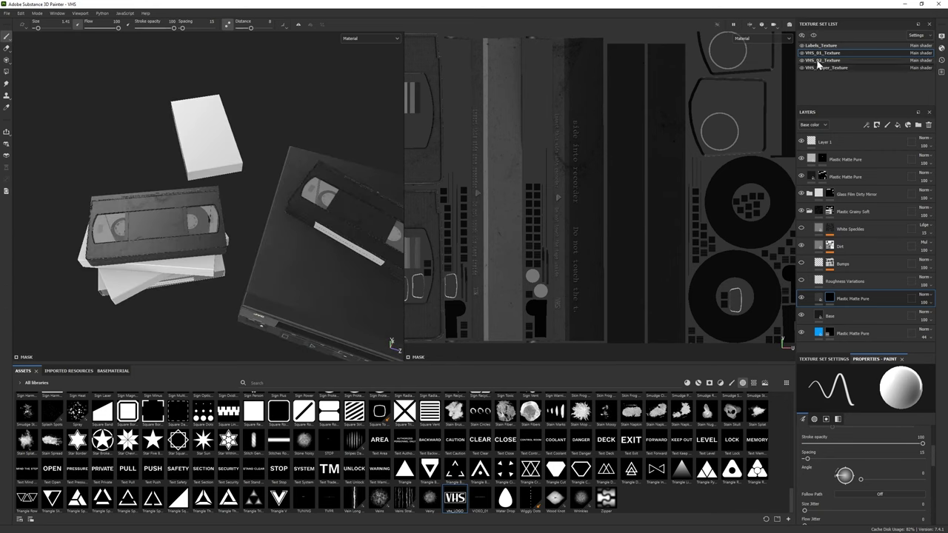
# Step: Return to VHS_01_Texture, expand Plastic Grainy Soft, and give the Plastic Matte Pure mask the Circle Inverted Gradient alpha
pyautogui.click(836, 60)
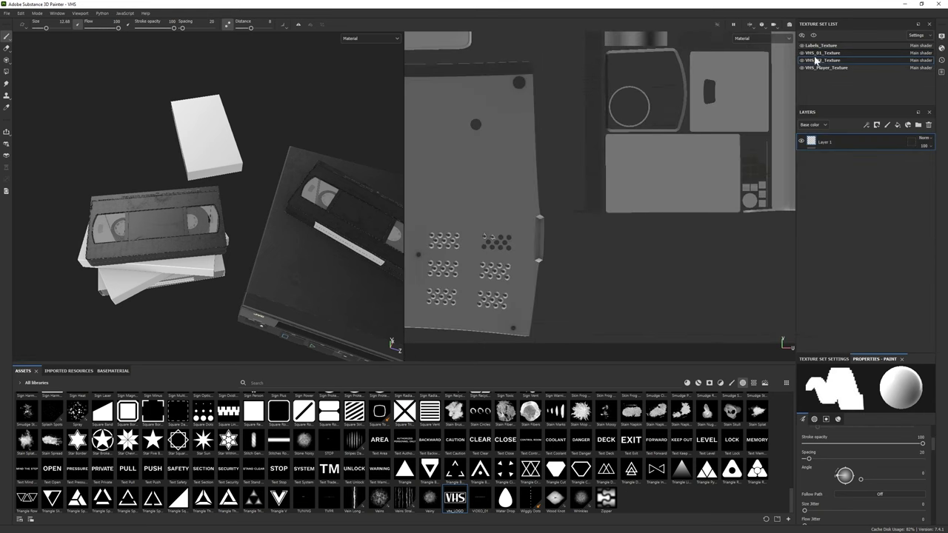
pyautogui.click(824, 54)
pyautogui.click(809, 212)
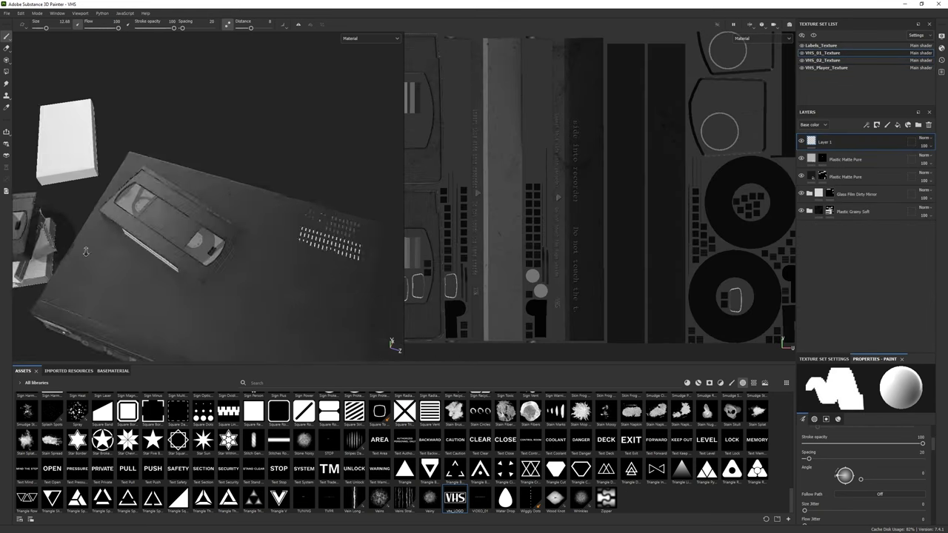
pyautogui.click(801, 212)
pyautogui.click(801, 212)
pyautogui.click(809, 212)
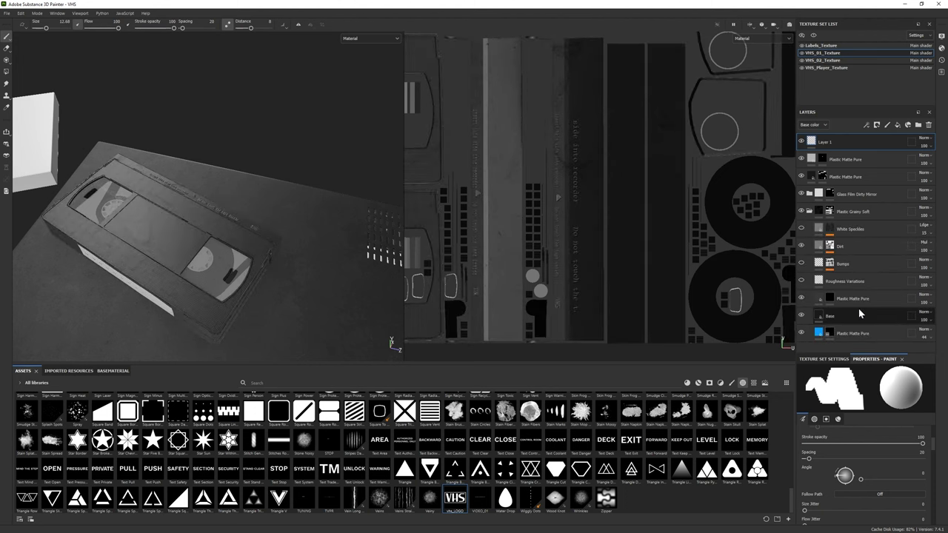
pyautogui.click(829, 298)
pyautogui.scroll(15, 304, 474)
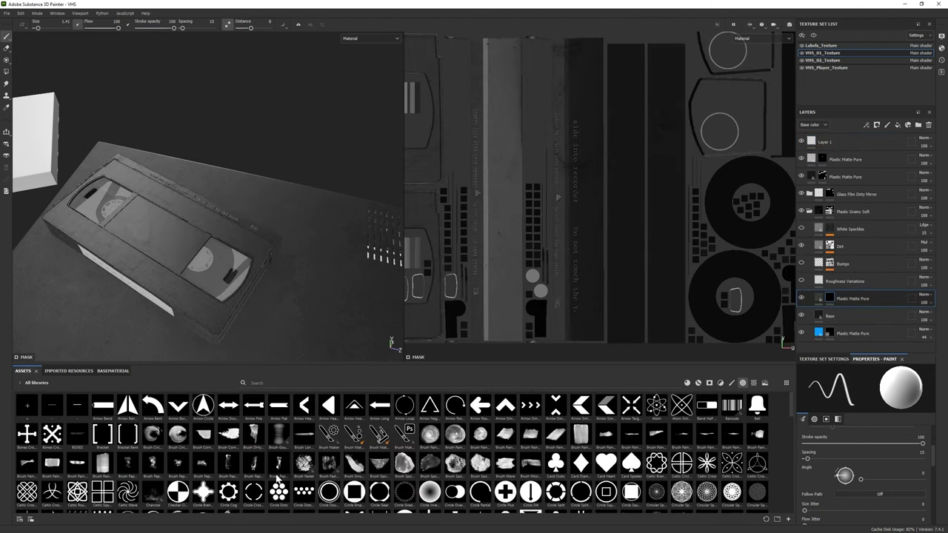
pyautogui.click(430, 402)
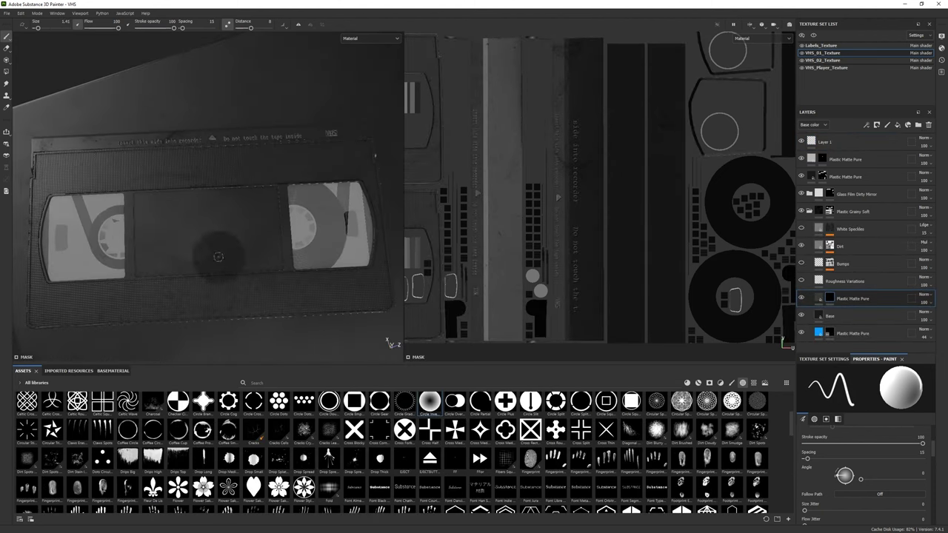
pyautogui.scroll(-4, 855, 500)
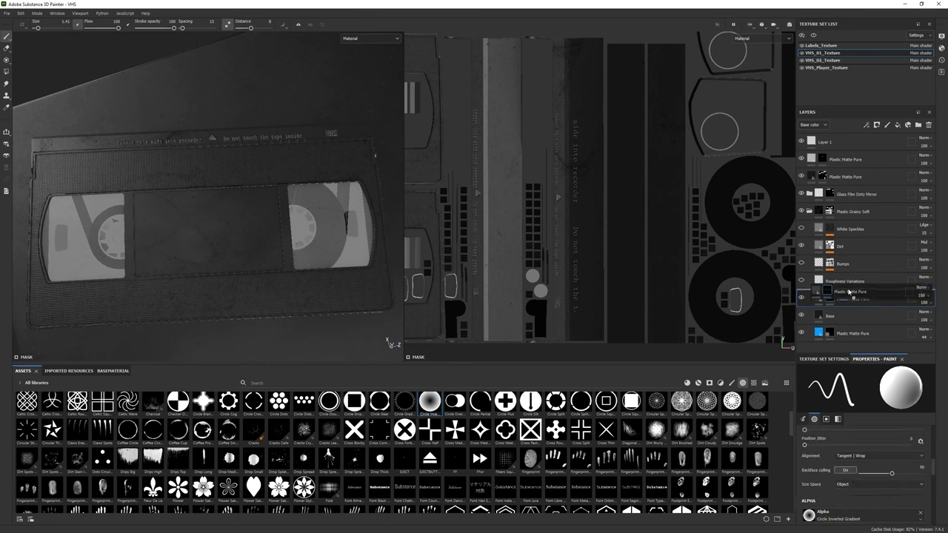
# Step: Duplicate the Plastic Matte Pure layer and switch to the Basic Hard brush
pyautogui.moveTo(849, 293); pyautogui.dragTo(849, 296)
pyautogui.press('e')
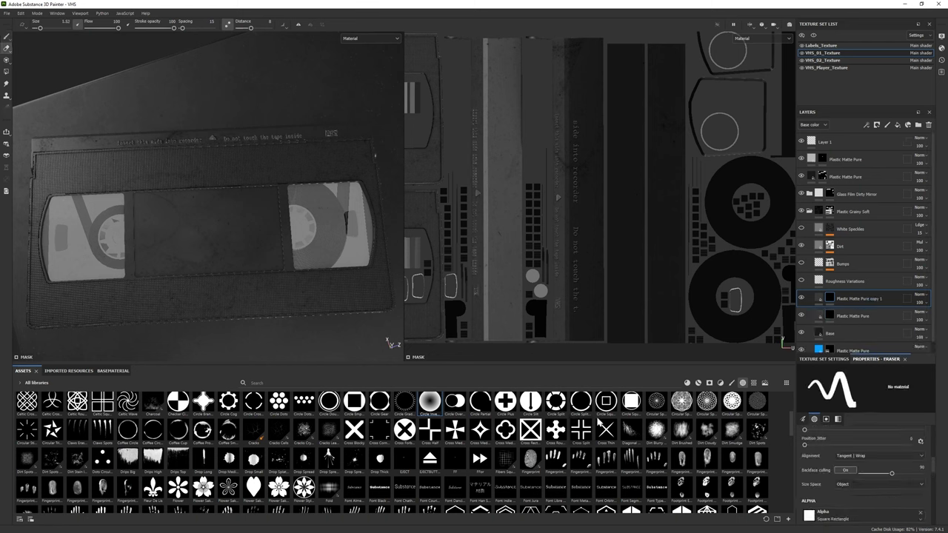
pyautogui.scroll(-5, 541, 437)
pyautogui.click(731, 383)
pyautogui.click(279, 406)
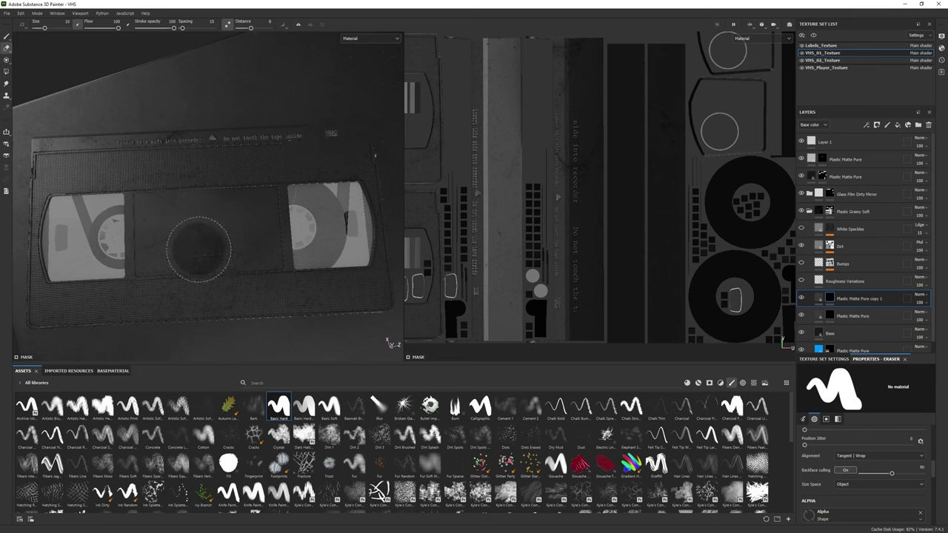
pyautogui.keyDown('alt'); pyautogui.moveTo(198, 248); pyautogui.dragTo(370, 259); pyautogui.keyUp('alt')
pyautogui.press('p')
pyautogui.click(819, 298)
pyautogui.press('p')
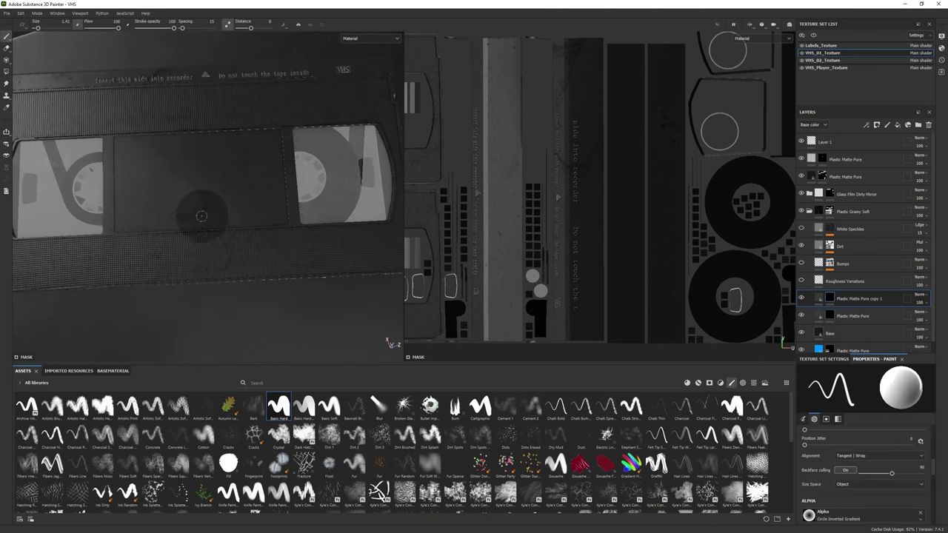
# Step: Check the copy layer's base colour, select its mask, frame the cassette on the box, and select Layer 1
pyautogui.moveTo(271, 264)
pyautogui.keyDown('alt'); pyautogui.mouseDown()
pyautogui.moveTo(235, 218)
pyautogui.moveTo(185, 207)
pyautogui.mouseUp(); pyautogui.keyUp('alt')
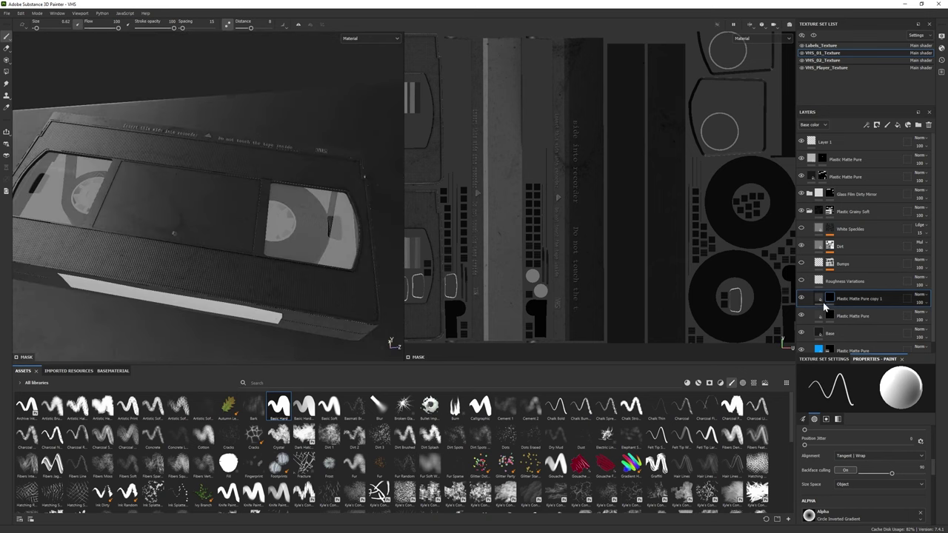
pyautogui.click(819, 297)
pyautogui.click(850, 406)
pyautogui.moveTo(318, 244)
pyautogui.keyDown('alt'); pyautogui.mouseDown()
pyautogui.moveTo(349, 275)
pyautogui.moveTo(318, 237)
pyautogui.mouseUp(); pyautogui.keyUp('alt')
pyautogui.click(846, 302)
pyautogui.click(830, 299)
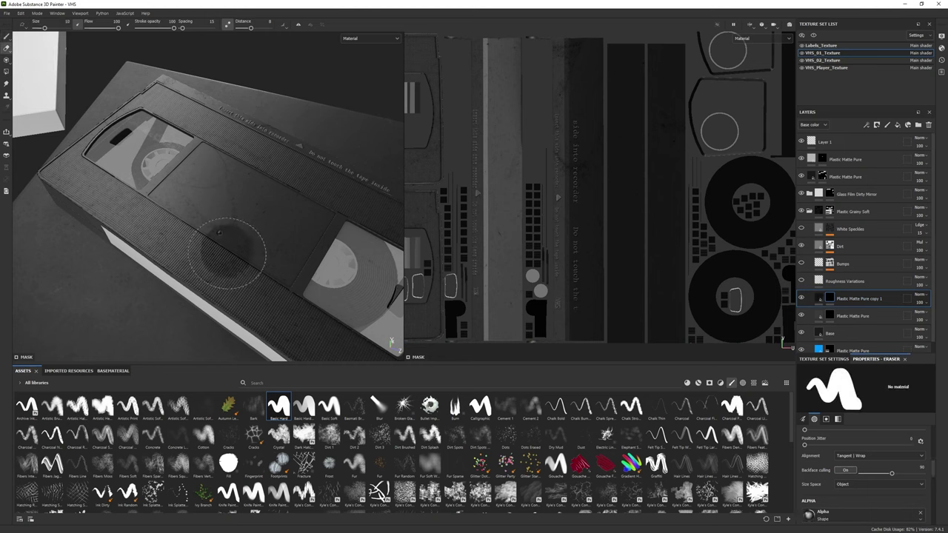
pyautogui.keyDown('alt'); pyautogui.moveTo(230, 248); pyautogui.dragTo(201, 313); pyautogui.keyUp('alt')
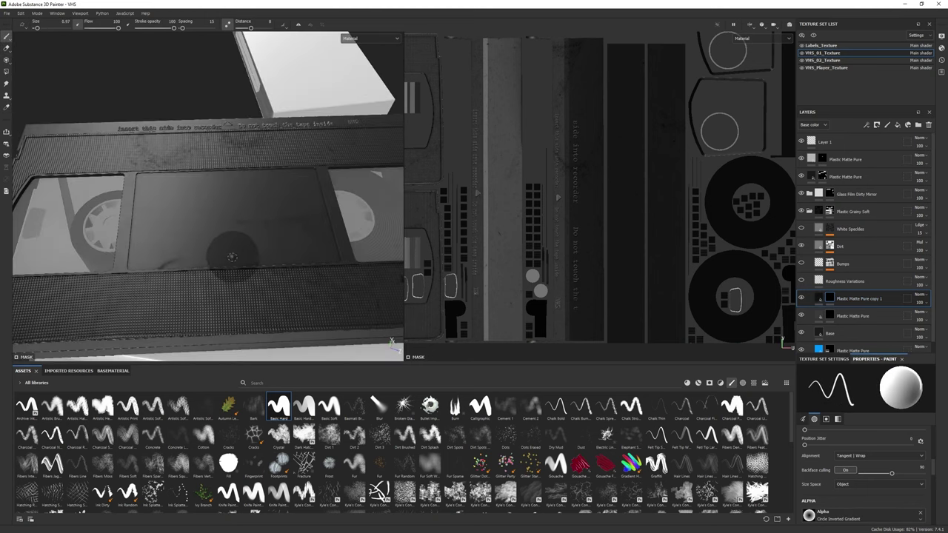
pyautogui.keyDown('alt'); pyautogui.moveTo(232, 257); pyautogui.dragTo(272, 232); pyautogui.keyUp('alt')
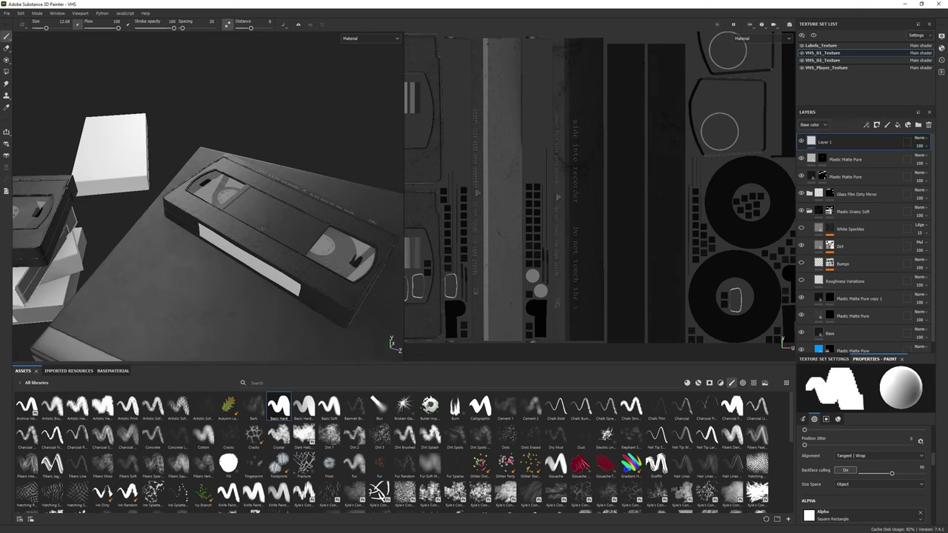
pyautogui.click(574, 191)
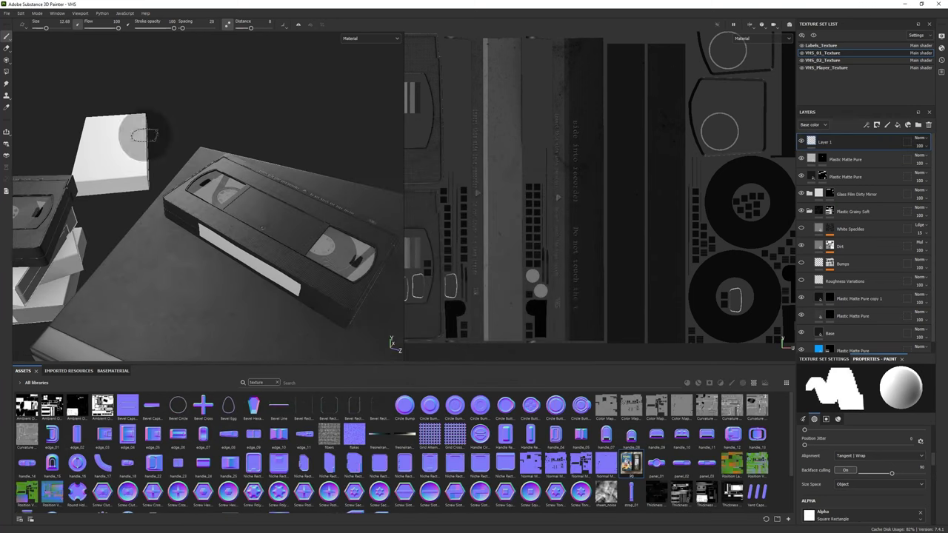
# Step: Import P0.jpg as the projected base colour, line up the cassette, and set brush size 4.68
pyautogui.click(6, 61)
pyautogui.scroll(-5, 862, 474)
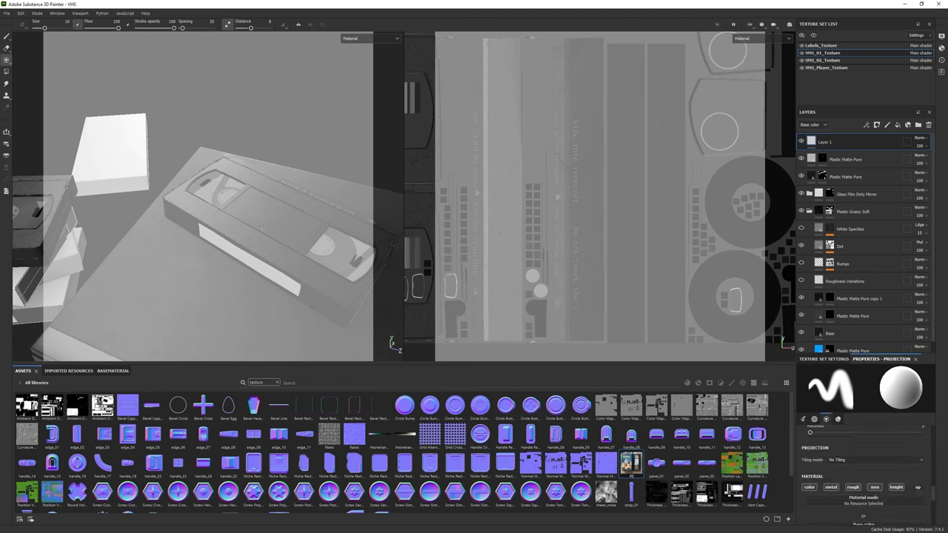
pyautogui.moveTo(630, 462); pyautogui.dragTo(809, 462)
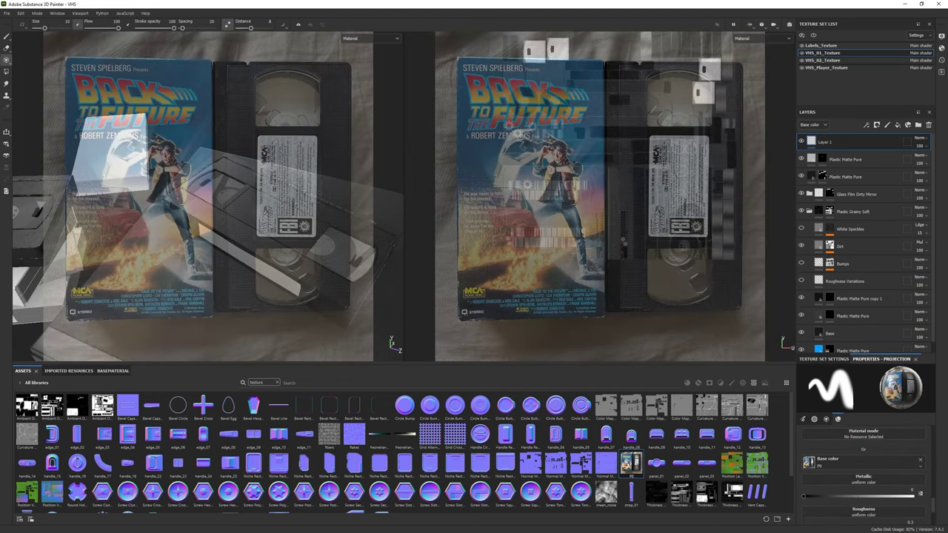
pyautogui.keyDown('alt'); pyautogui.moveTo(589, 201); pyautogui.dragTo(667, 211); pyautogui.keyUp('alt')
pyautogui.keyDown('alt'); pyautogui.moveTo(319, 213); pyautogui.dragTo(292, 219); pyautogui.keyUp('alt')
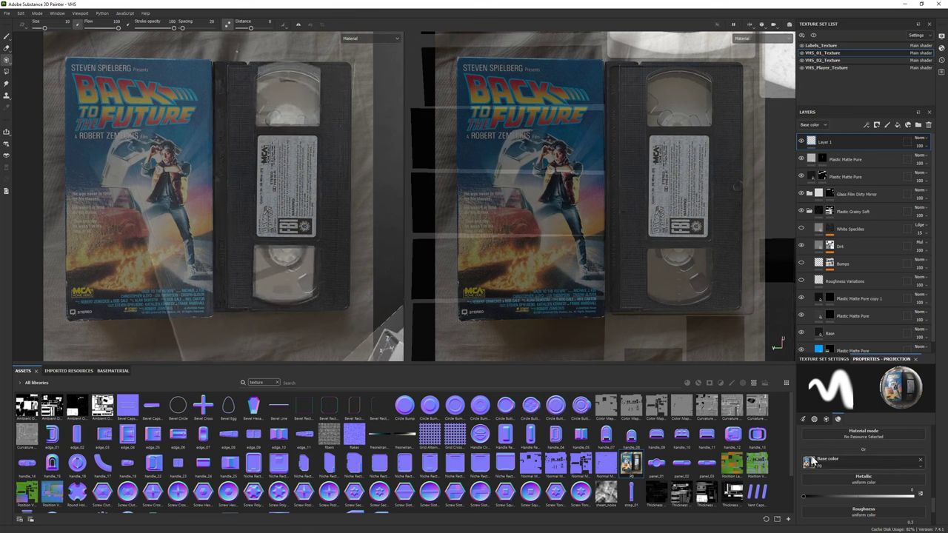
pyautogui.scroll(-3, 852, 463)
pyautogui.keyDown('ctrl'); pyautogui.moveTo(236, 276); pyautogui.dragTo(222, 275, button='right'); pyautogui.keyUp('ctrl')
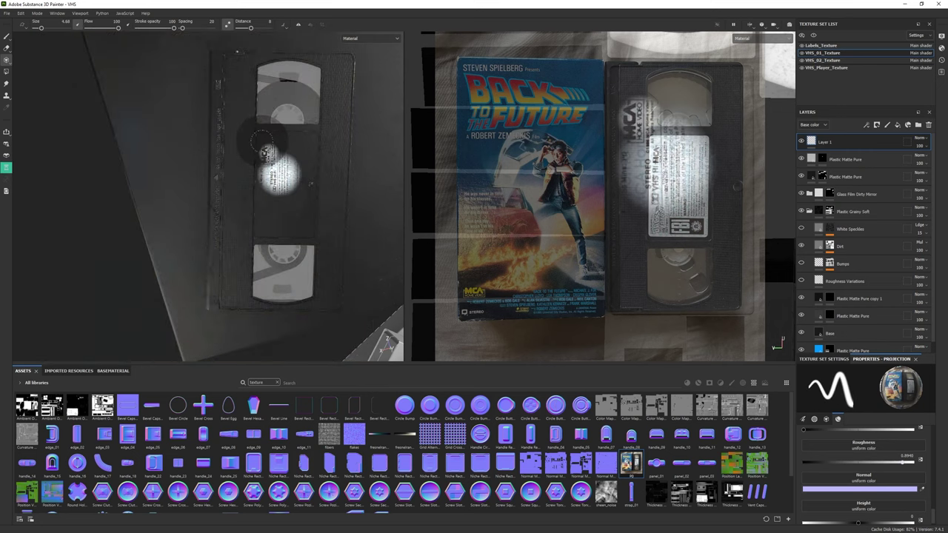
pyautogui.moveTo(312, 139)
pyautogui.mouseDown()
pyautogui.moveTo(296, 148)
pyautogui.moveTo(304, 166)
pyautogui.moveTo(285, 159)
pyautogui.moveTo(278, 204)
pyautogui.mouseUp()
pyautogui.hotkey('ctrl', 'z')
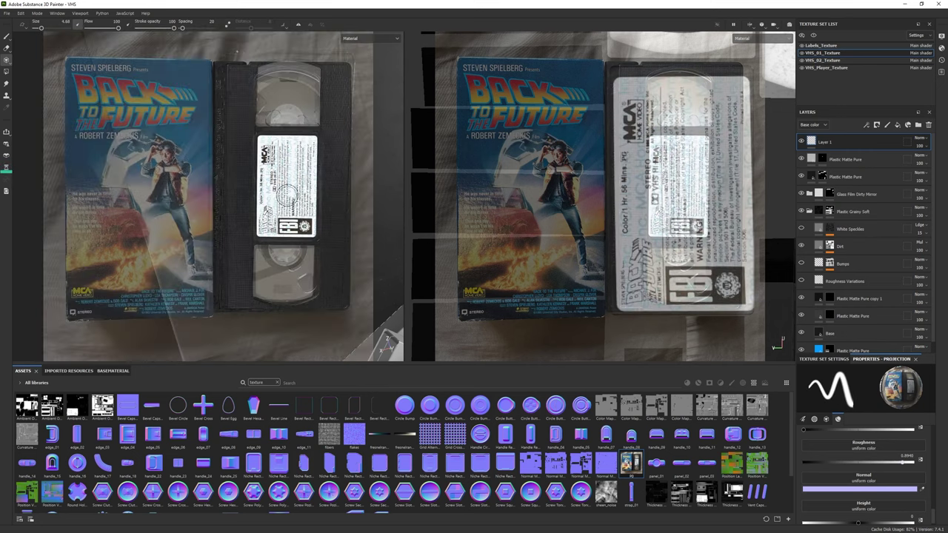
# Step: Realign the projected photo with the cassette and paint the FBI-warning label onto Layer 1
pyautogui.press('e')
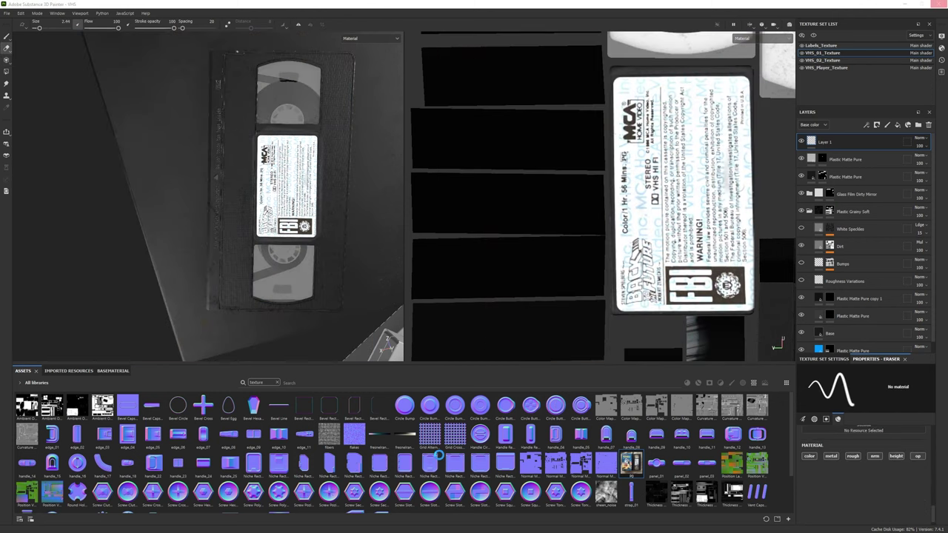
pyautogui.keyDown('alt'); pyautogui.moveTo(309, 343); pyautogui.dragTo(303, 144); pyautogui.keyUp('alt')
pyautogui.moveTo(259, 123); pyautogui.dragTo(57, 72)
pyautogui.hotkey('ctrl', 'z')
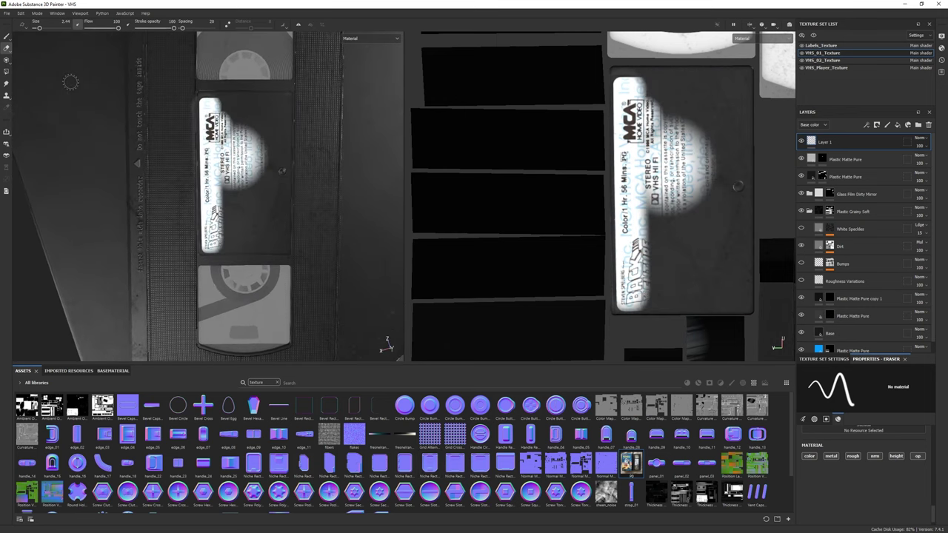
pyautogui.press('p')
pyautogui.click(6, 60)
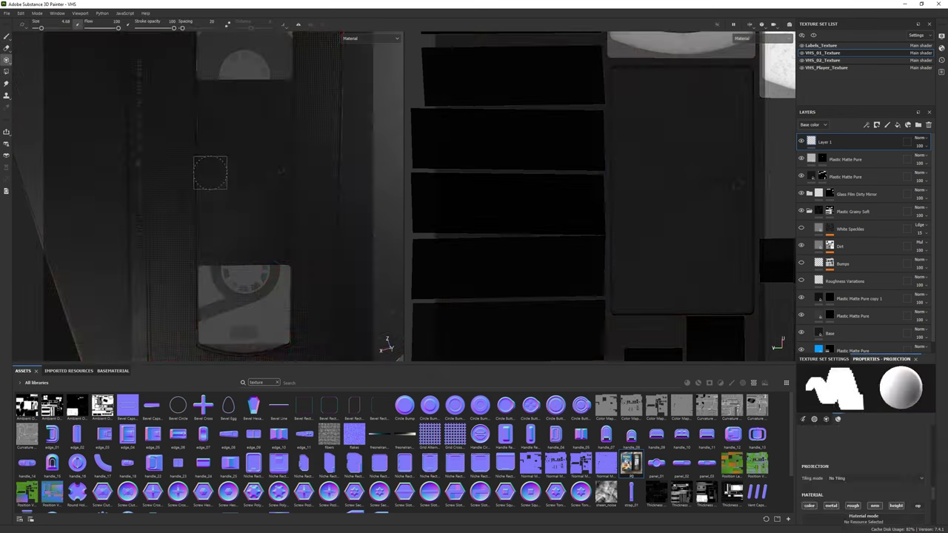
pyautogui.moveTo(239, 184); pyautogui.dragTo(222, 172)
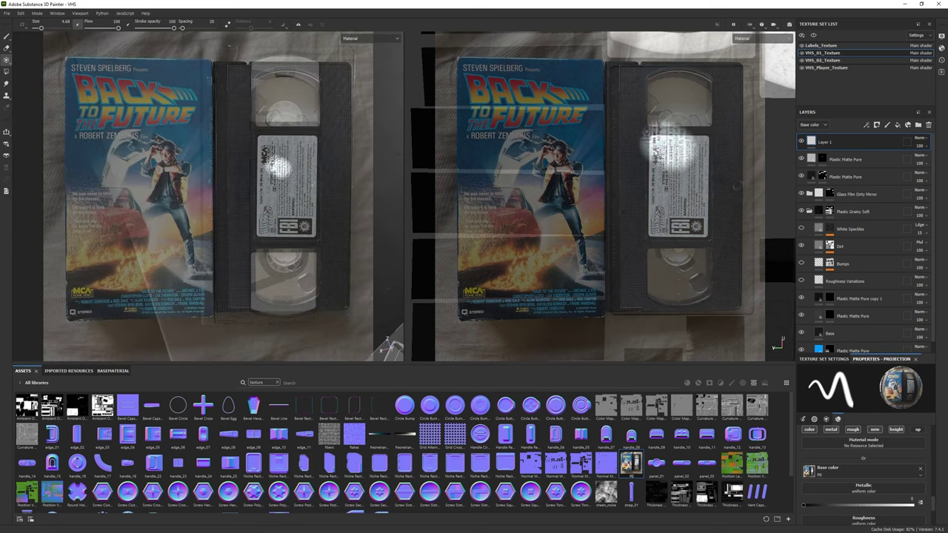
pyautogui.moveTo(237, 168)
pyautogui.keyDown('shift'); pyautogui.mouseDown(button='right')
pyautogui.moveTo(293, 169)
pyautogui.moveTo(297, 139)
pyautogui.mouseUp(button='right'); pyautogui.keyUp('shift')
pyautogui.press('e')
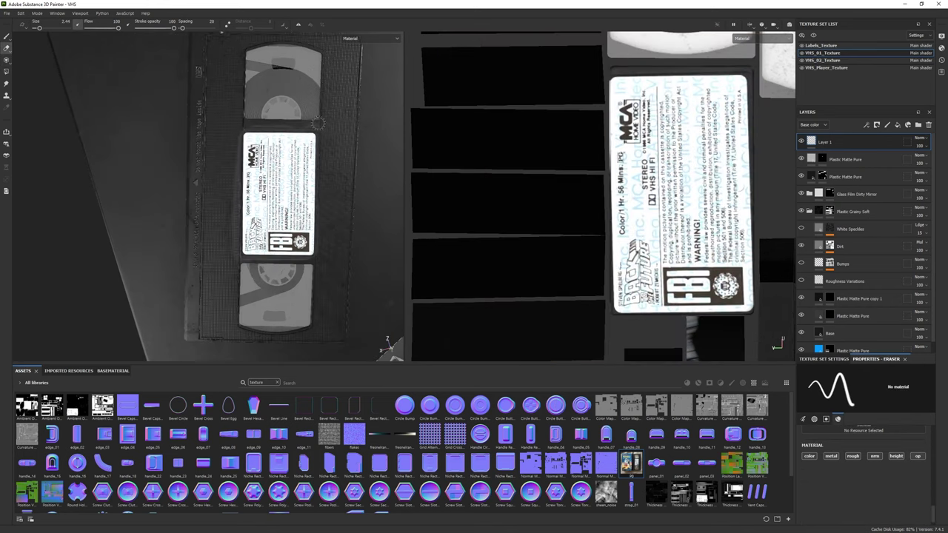
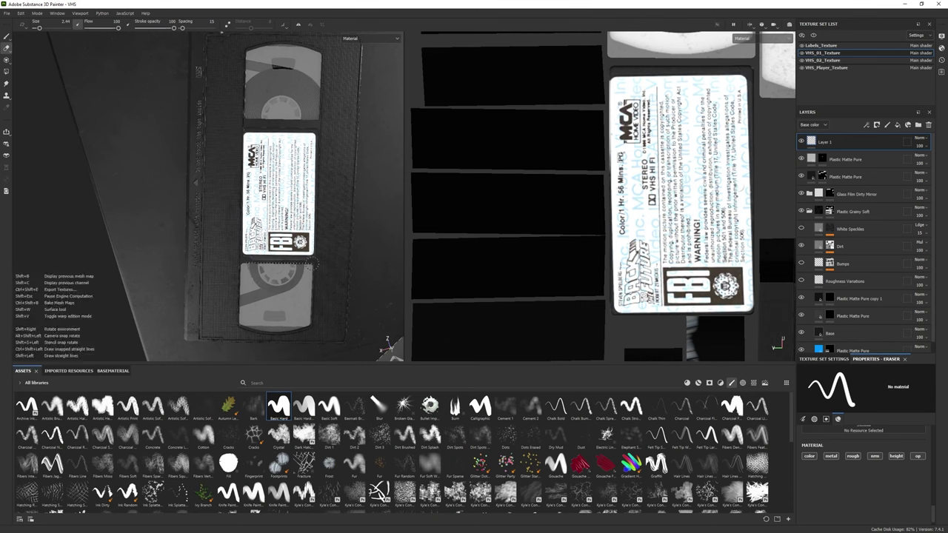
# Step: Lower Layer 1's opacity to about 85 and queue the cover jpg for import as a texture
pyautogui.moveTo(920, 146); pyautogui.dragTo(925, 154)
pyautogui.keyDown('alt'); pyautogui.moveTo(207, 193); pyautogui.dragTo(244, 178); pyautogui.keyUp('alt')
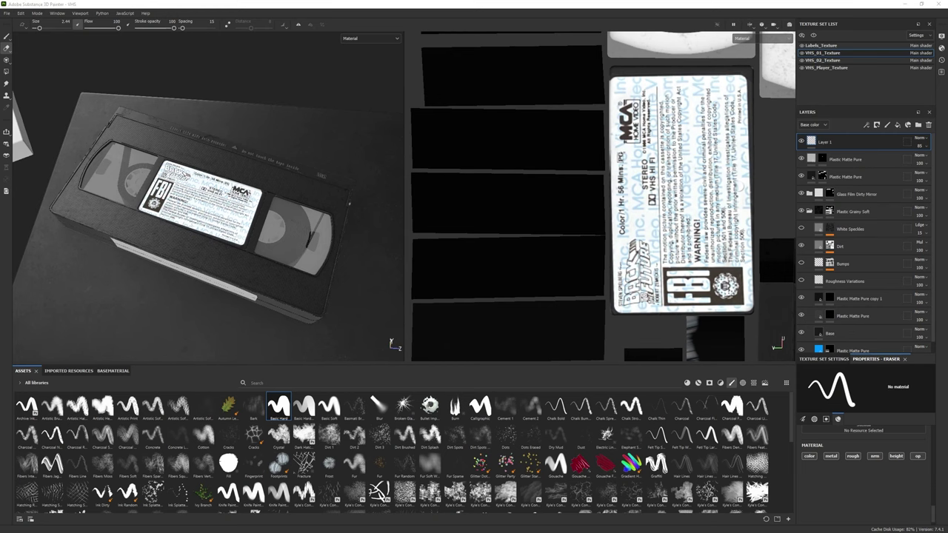
pyautogui.keyDown('alt'); pyautogui.moveTo(244, 178); pyautogui.dragTo(204, 201); pyautogui.keyUp('alt')
pyautogui.click(937, 161)
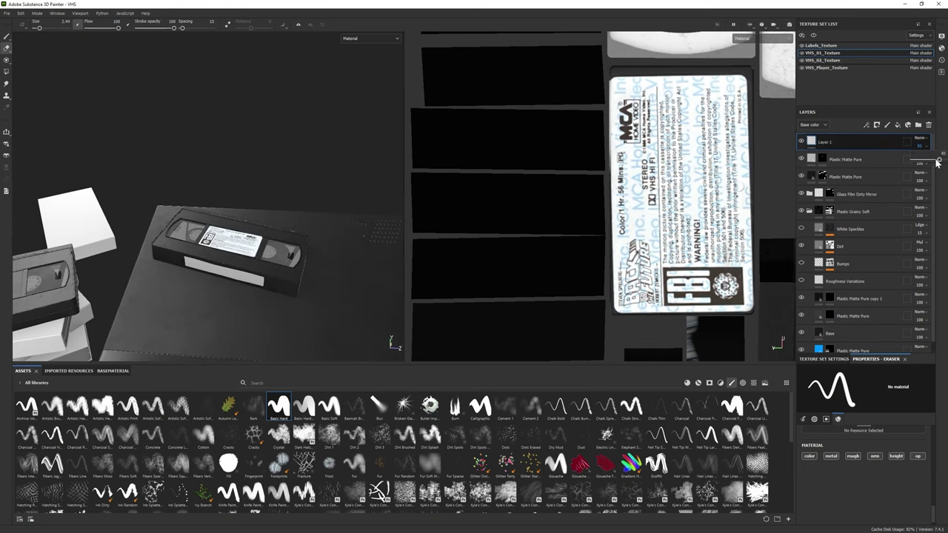
pyautogui.keyDown('alt'); pyautogui.moveTo(251, 244); pyautogui.dragTo(215, 223); pyautogui.keyUp('alt')
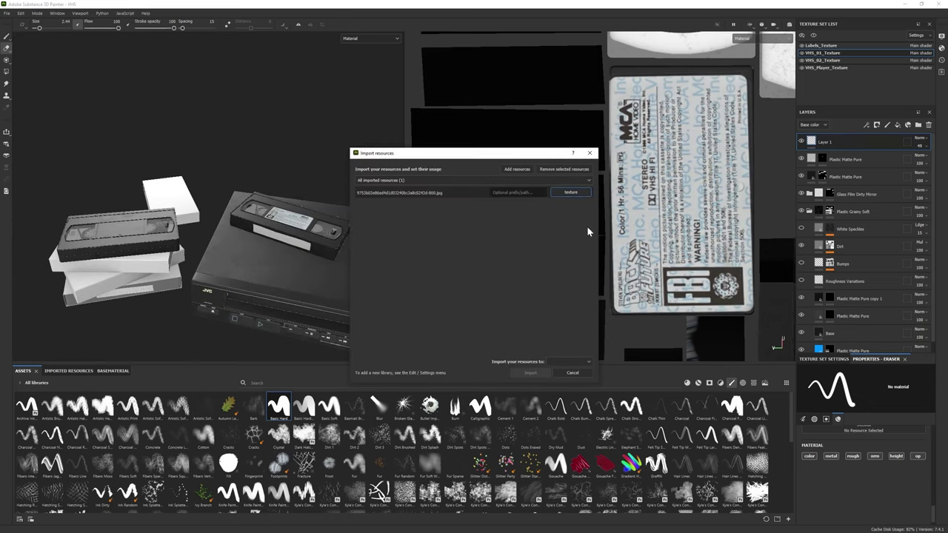
# Step: Import the Jurassic Park jpg and project it as base colour onto the top cassette's label
pyautogui.click(531, 373)
pyautogui.press('4')
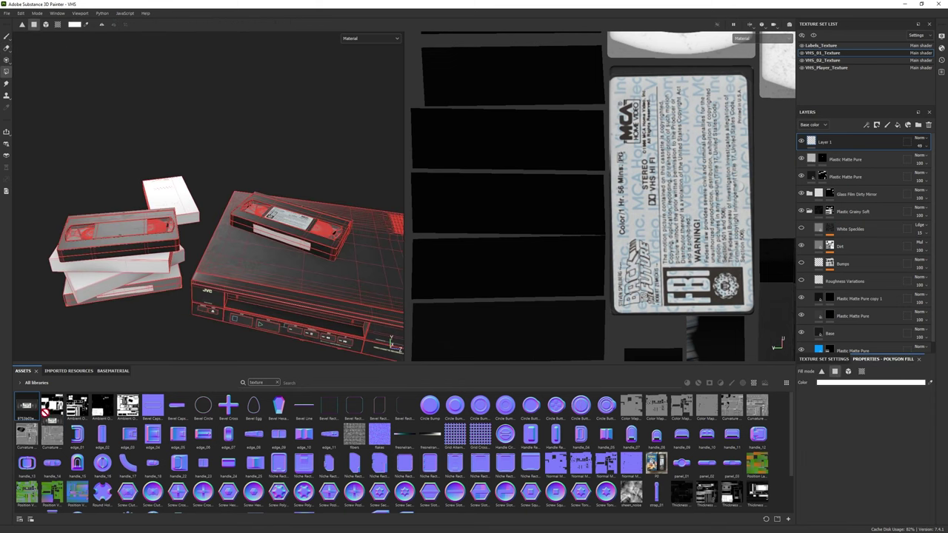
pyautogui.click(7, 59)
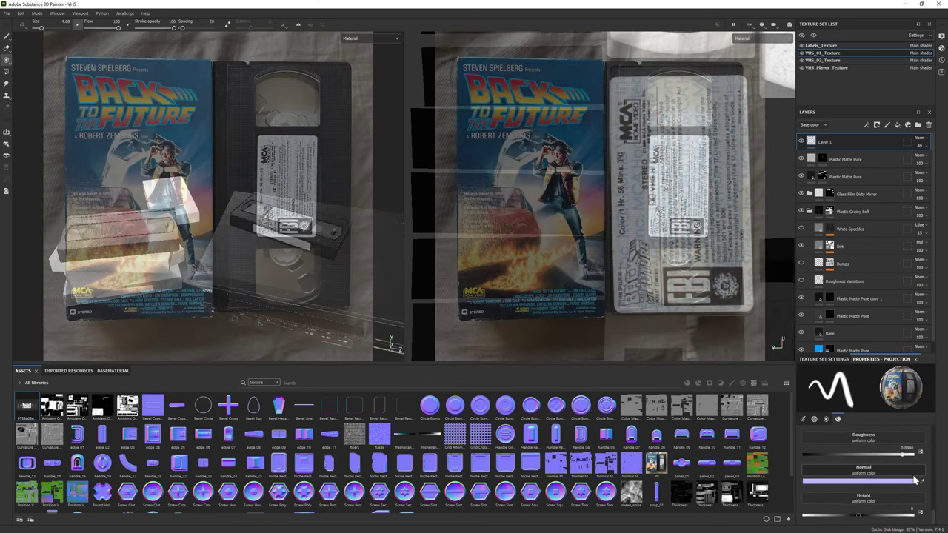
pyautogui.scroll(2, 915, 480)
pyautogui.moveTo(26, 405); pyautogui.dragTo(870, 453)
pyautogui.moveTo(385, 223)
pyautogui.keyDown('alt'); pyautogui.mouseDown()
pyautogui.moveTo(313, 244)
pyautogui.moveTo(226, 217)
pyautogui.mouseUp(); pyautogui.keyUp('alt')
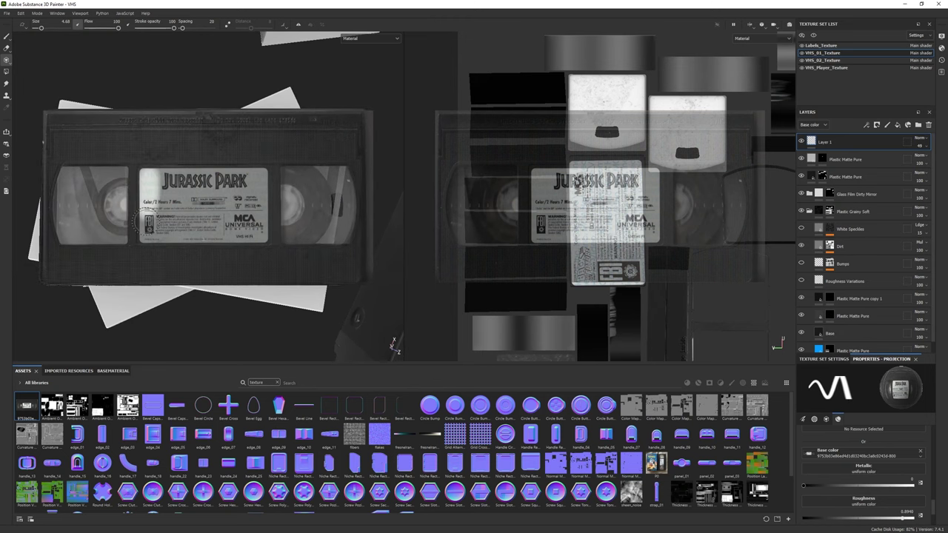
pyautogui.moveTo(152, 171); pyautogui.dragTo(237, 237)
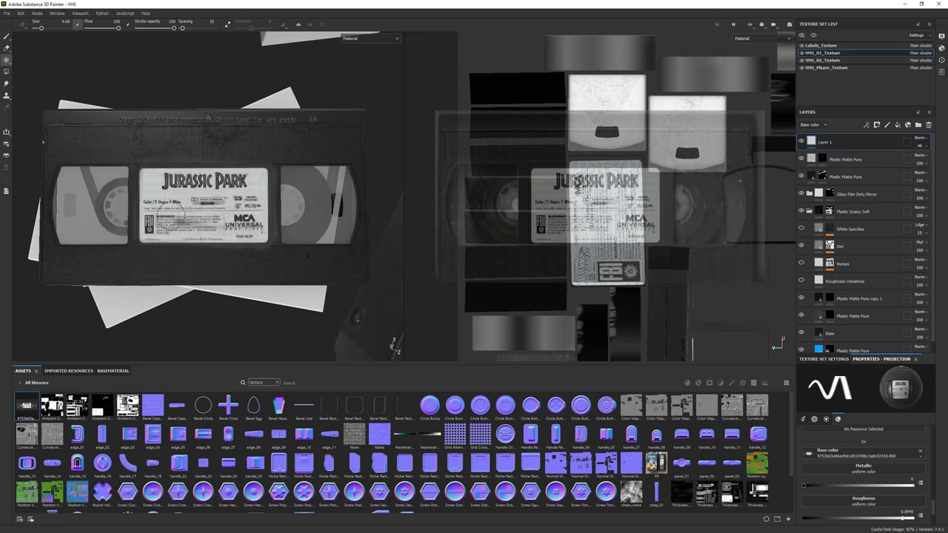
# Step: Switch to the Eraser and orbit out to a top-down view of the player and stack
pyautogui.press('2')
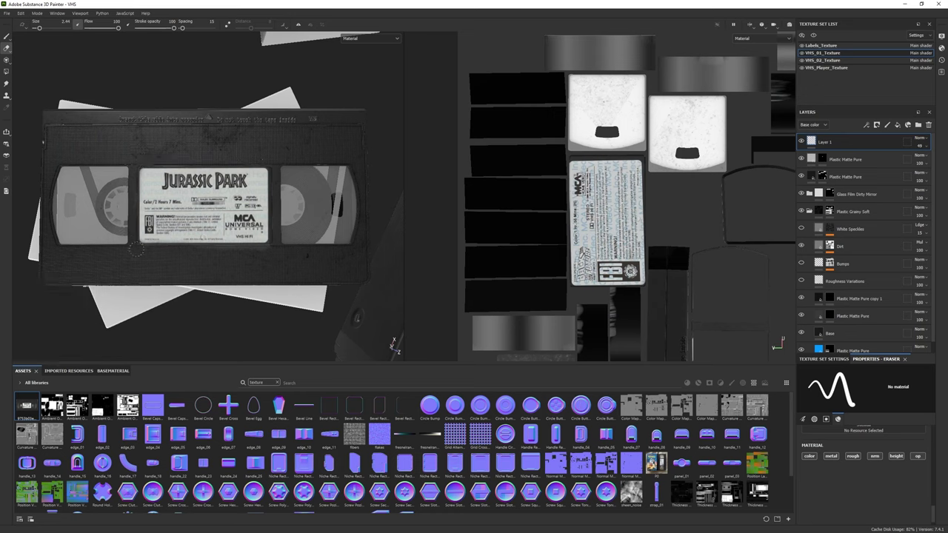
pyautogui.press('f')
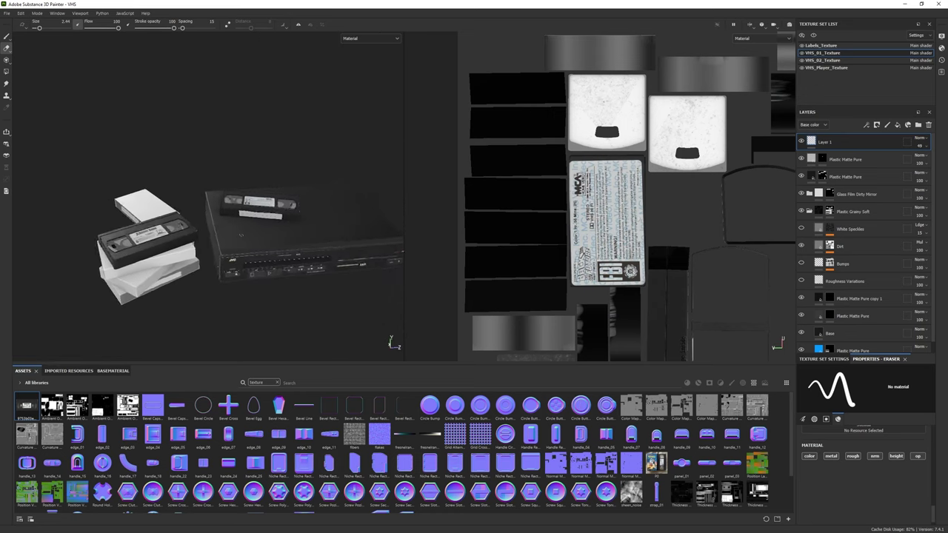
pyautogui.keyDown('alt'); pyautogui.moveTo(246, 240); pyautogui.dragTo(231, 230); pyautogui.keyUp('alt')
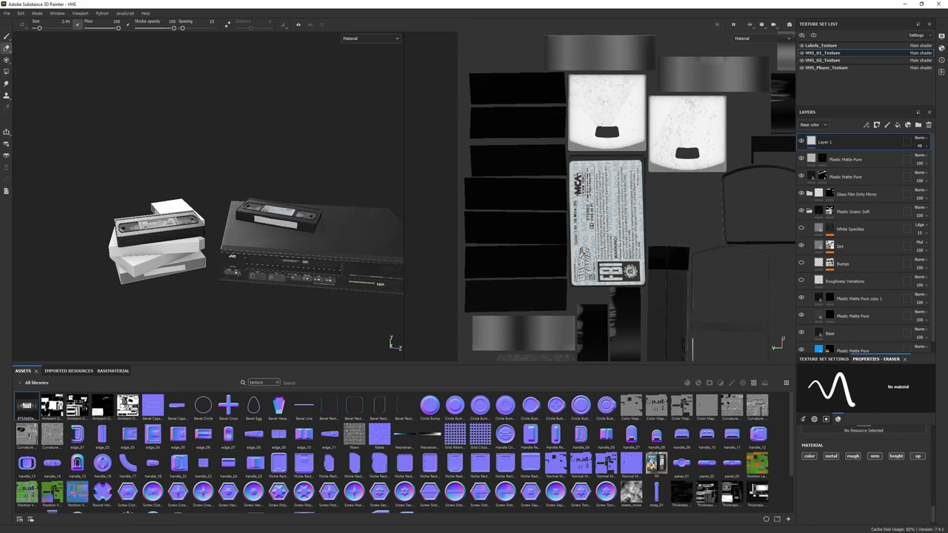
pyautogui.scroll(5, 238, 256)
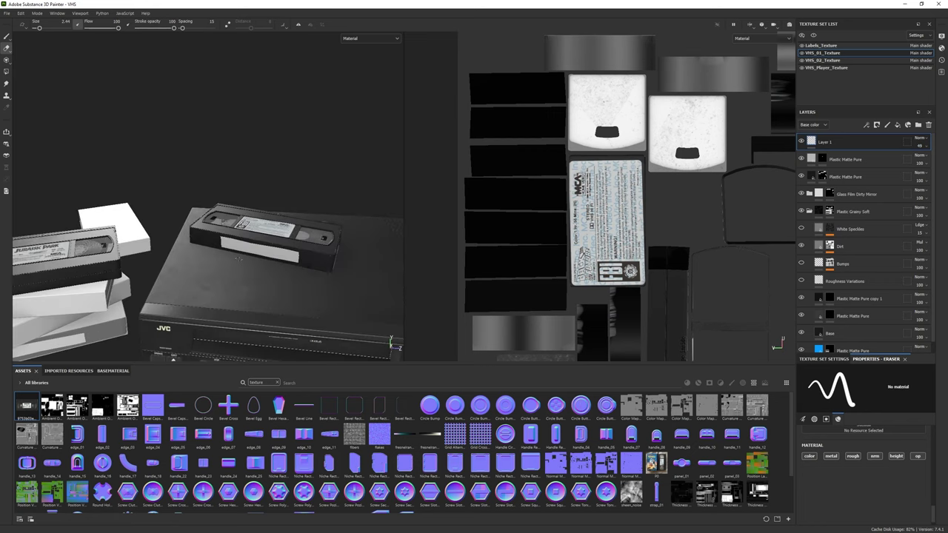
pyautogui.keyDown('alt'); pyautogui.moveTo(320, 310); pyautogui.dragTo(314, 245); pyautogui.keyUp('alt')
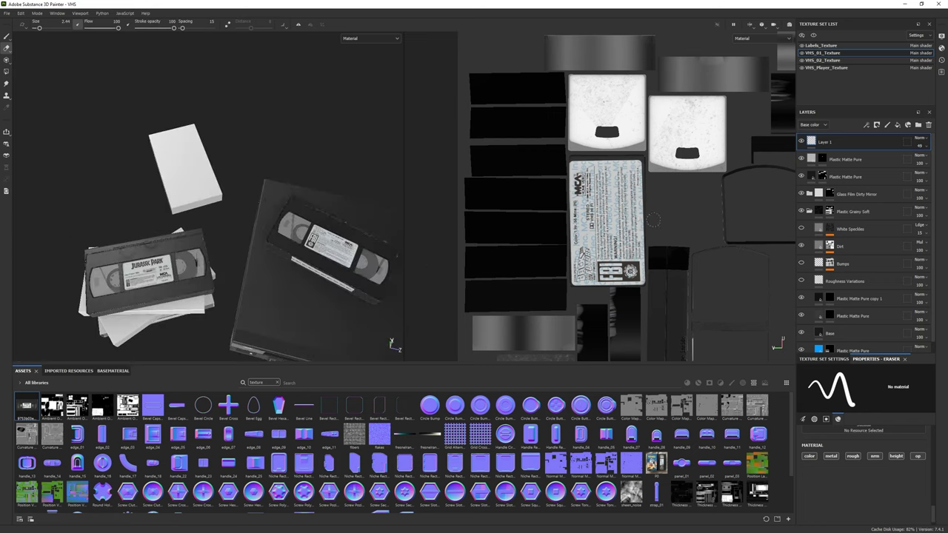
pyautogui.scroll(-2, 677, 268)
# Step: Switch to VHS_Player_Texture, refit the views and clear the assets' texture filter
pyautogui.click(828, 67)
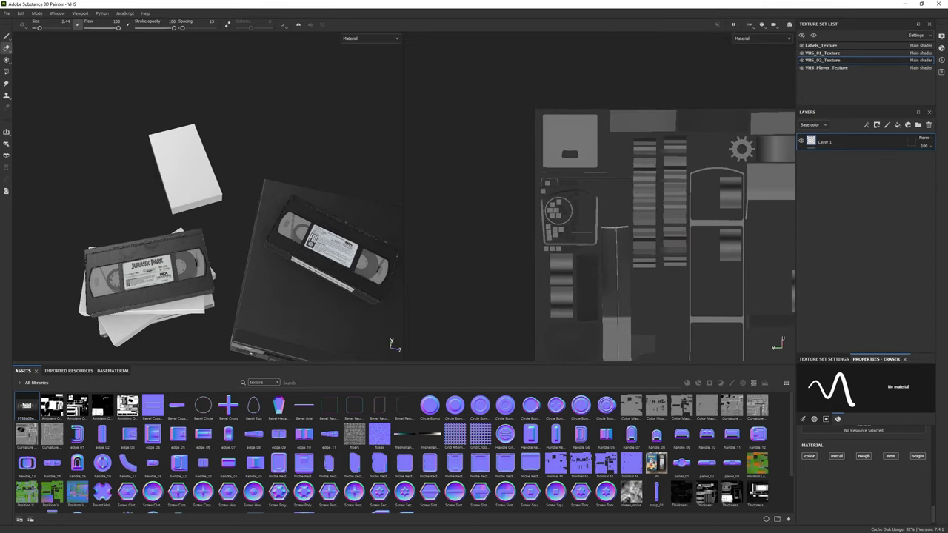
pyautogui.press('f')
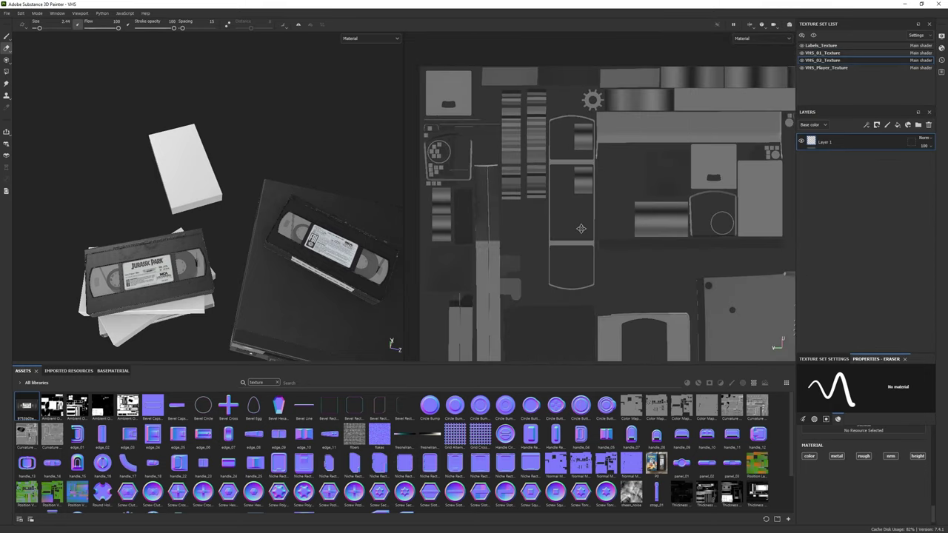
pyautogui.press('f')
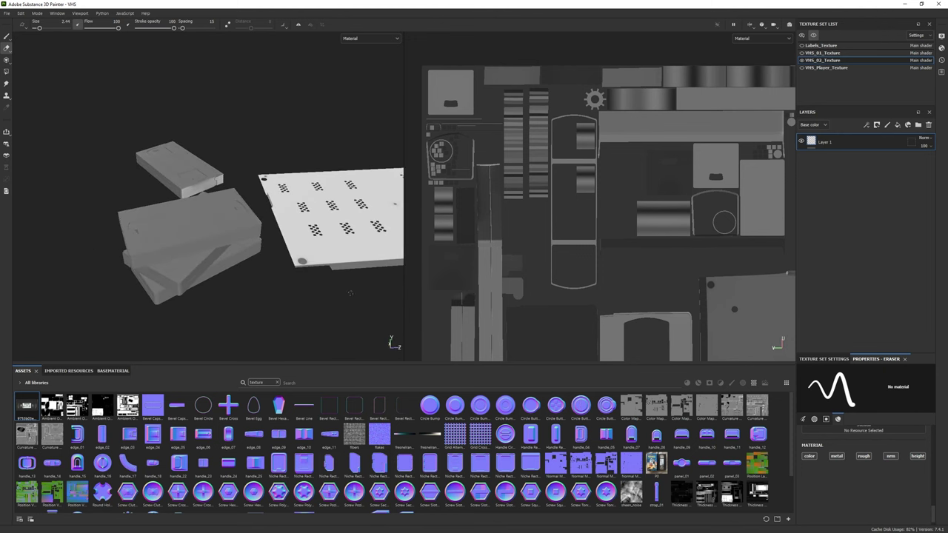
pyautogui.click(277, 383)
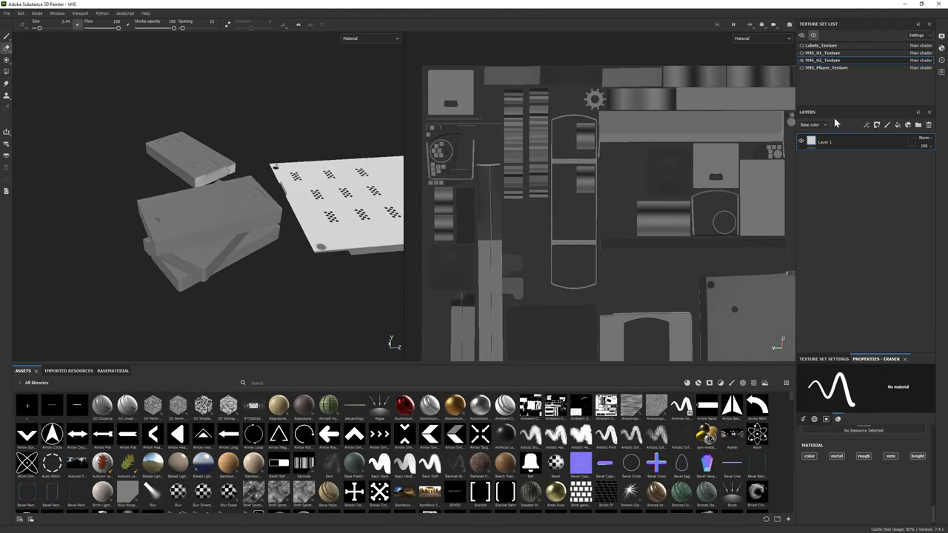
# Step: Copy the Plastic Grainy Soft layer from VHS_01_Texture and paste it into VHS_02_Texture
pyautogui.click(807, 61)
pyautogui.click(810, 213)
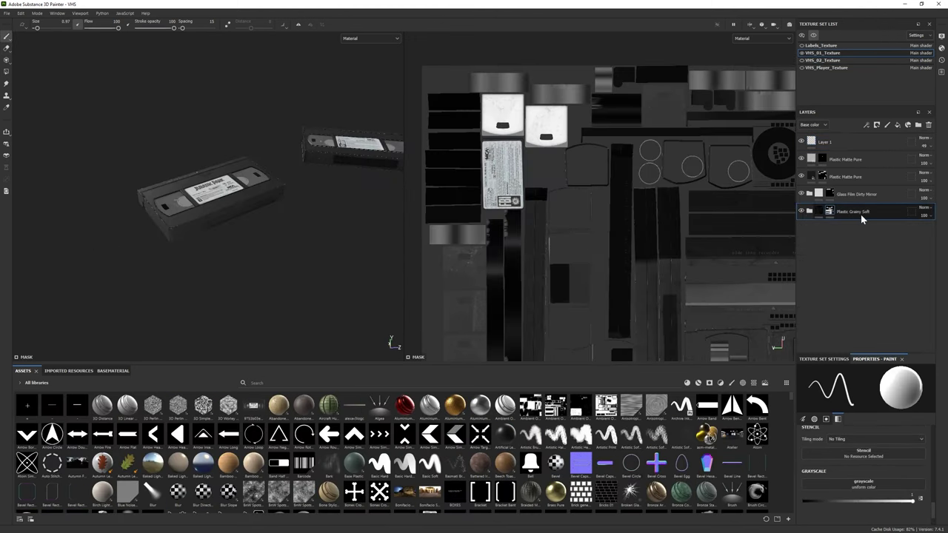
pyautogui.click(823, 60)
pyautogui.hotkey('ctrl', 'v')
pyautogui.press('4')
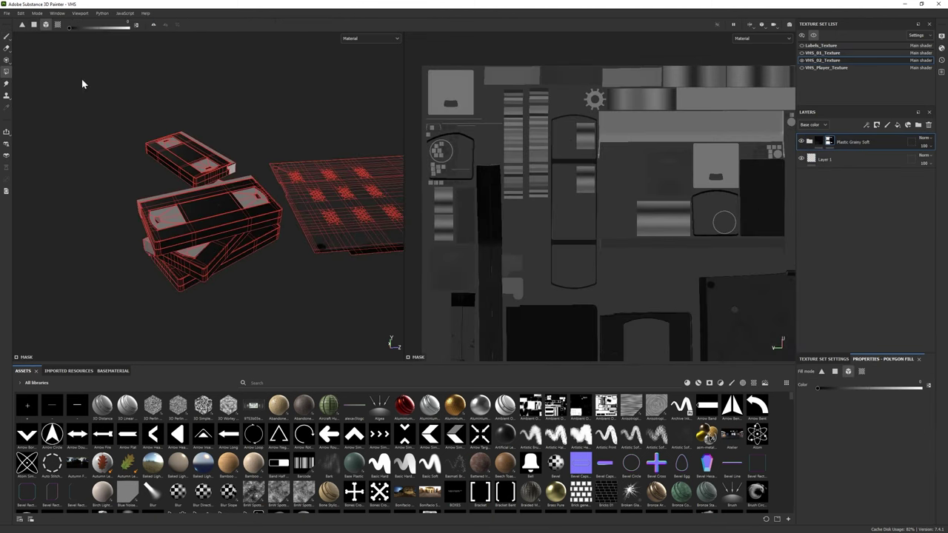
pyautogui.press('f')
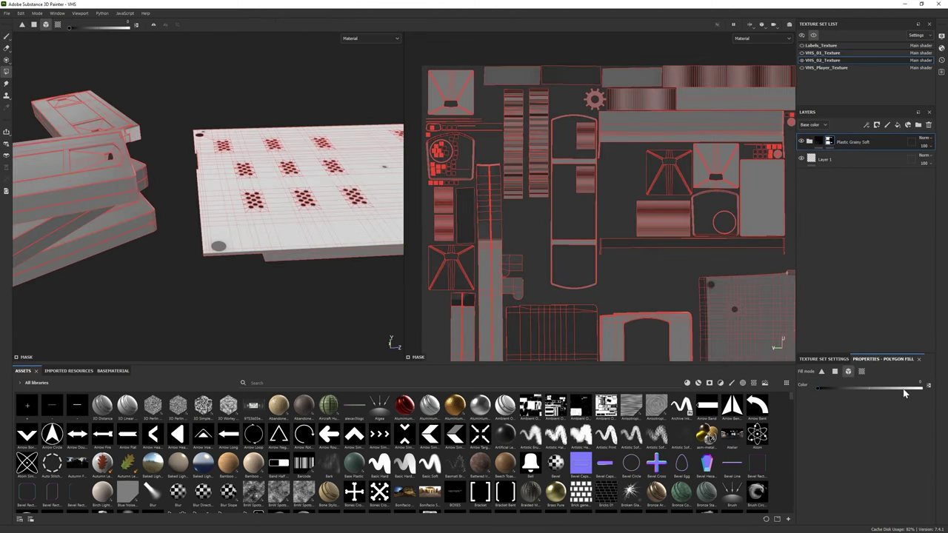
pyautogui.click(810, 140)
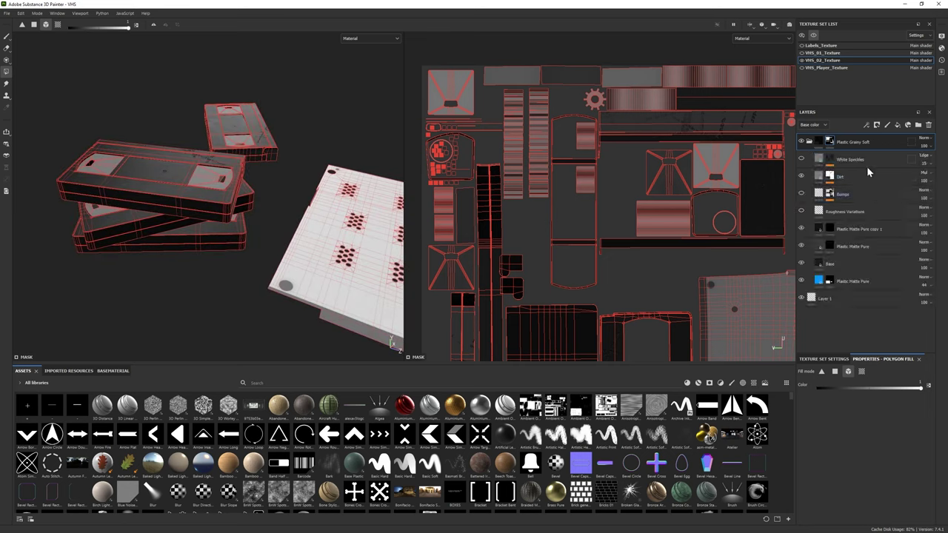
pyautogui.click(810, 141)
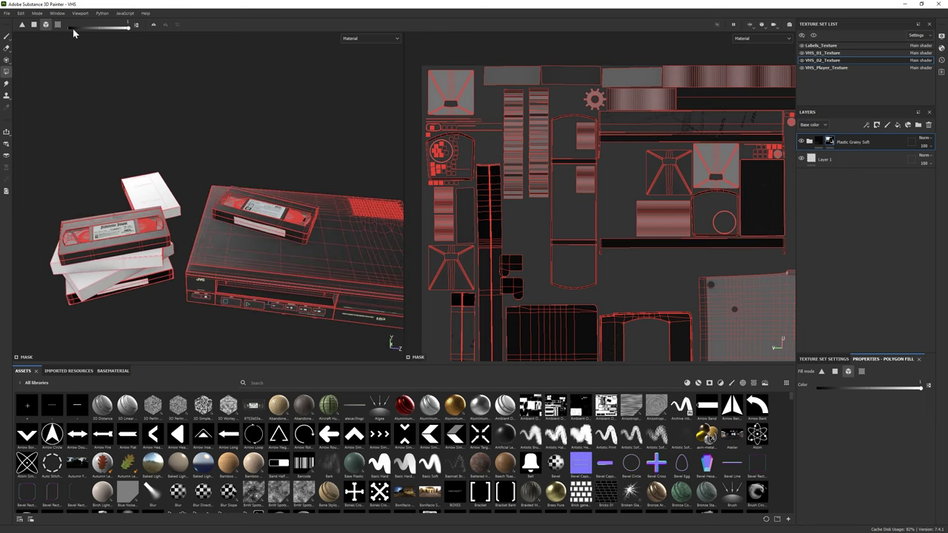
pyautogui.click(7, 36)
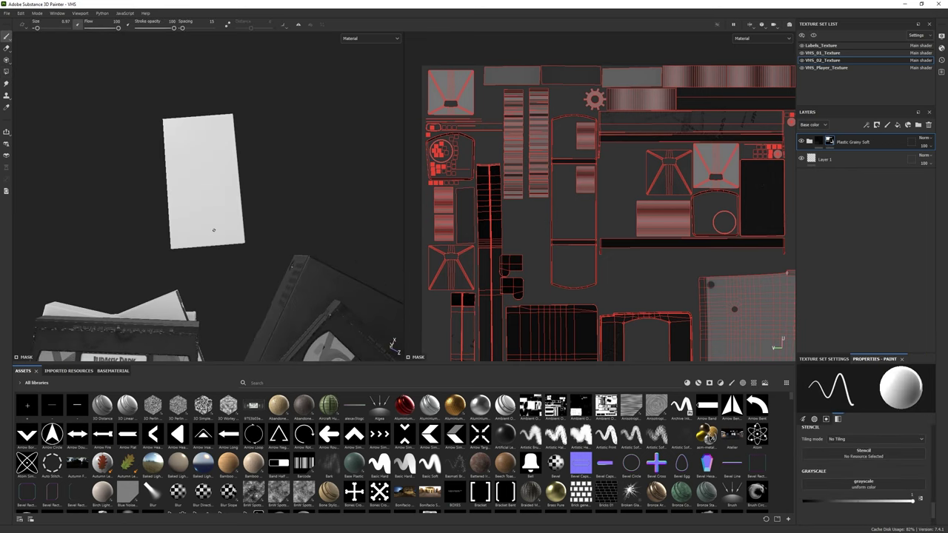
# Step: Select Labels_Texture and show its blank label sleeve alone in Solo mode
pyautogui.click(821, 46)
pyautogui.press('e')
pyautogui.click(813, 35)
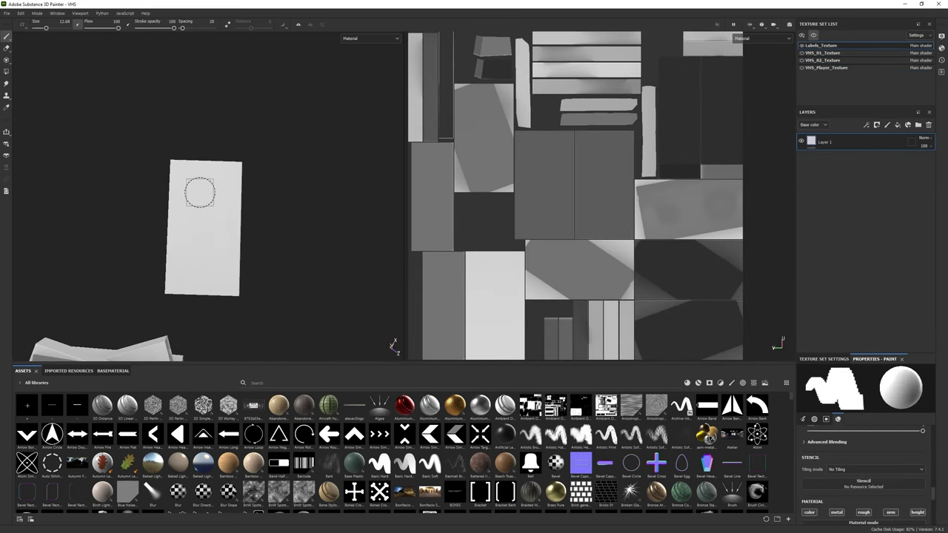
# Step: Import the Sony T-120 cover image as a texture and load it as projected base colour
pyautogui.moveTo(199, 192); pyautogui.dragTo(214, 237)
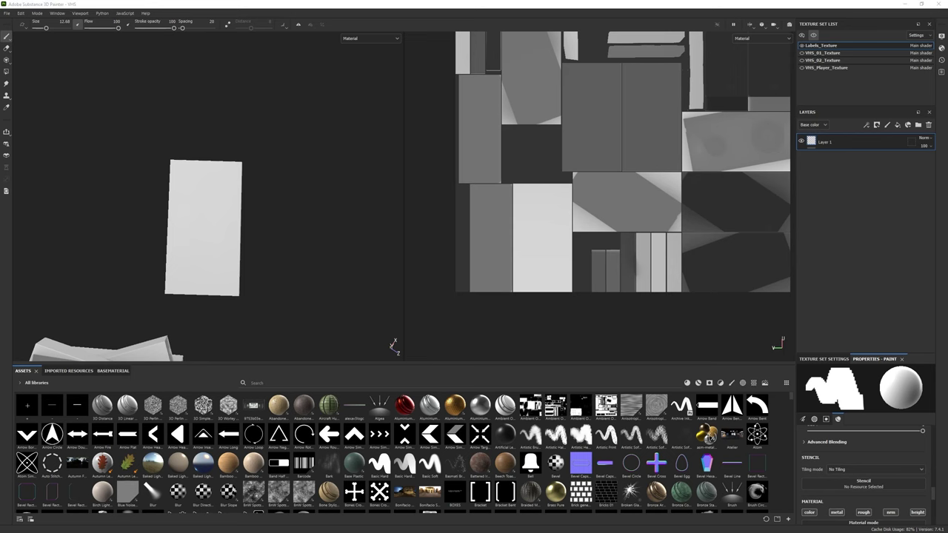
pyautogui.moveTo(375, 429); pyautogui.dragTo(374, 431)
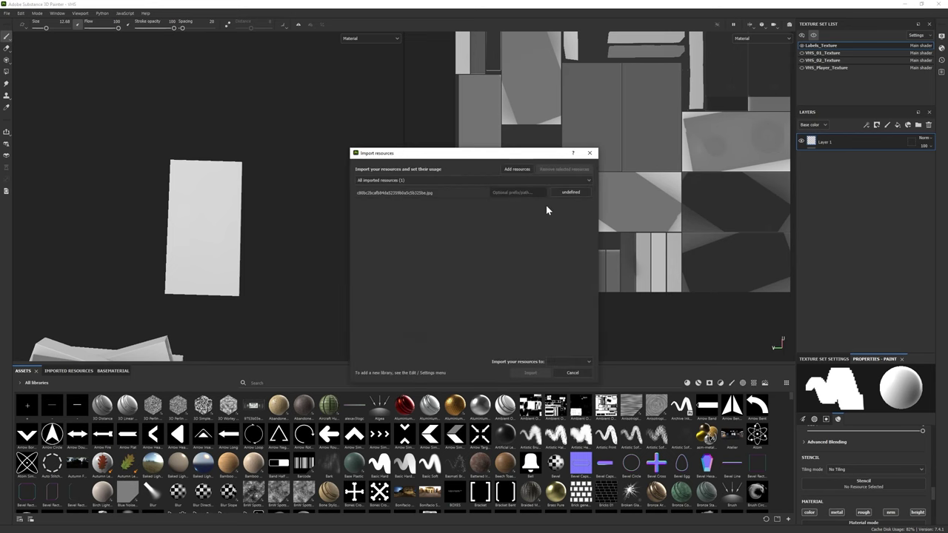
pyautogui.click(565, 374)
pyautogui.click(6, 59)
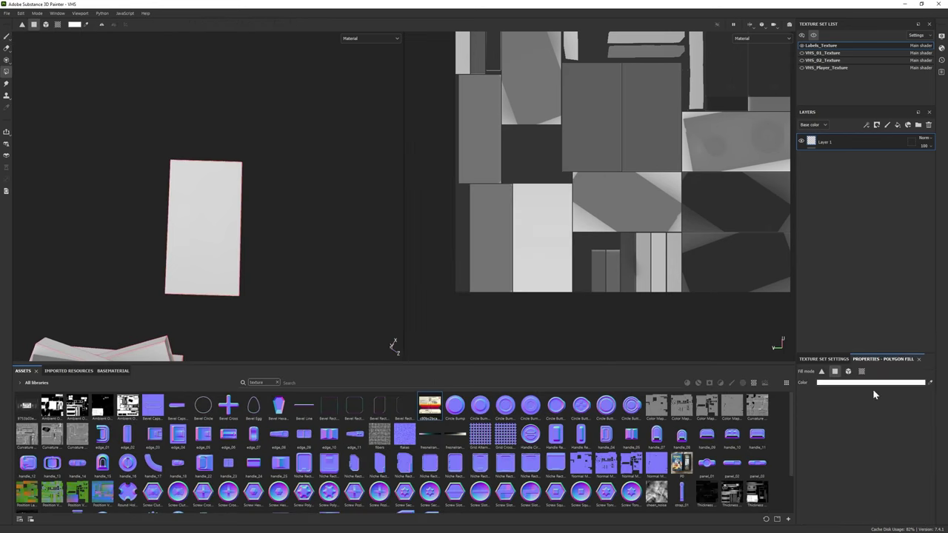
pyautogui.moveTo(430, 405); pyautogui.dragTo(808, 448)
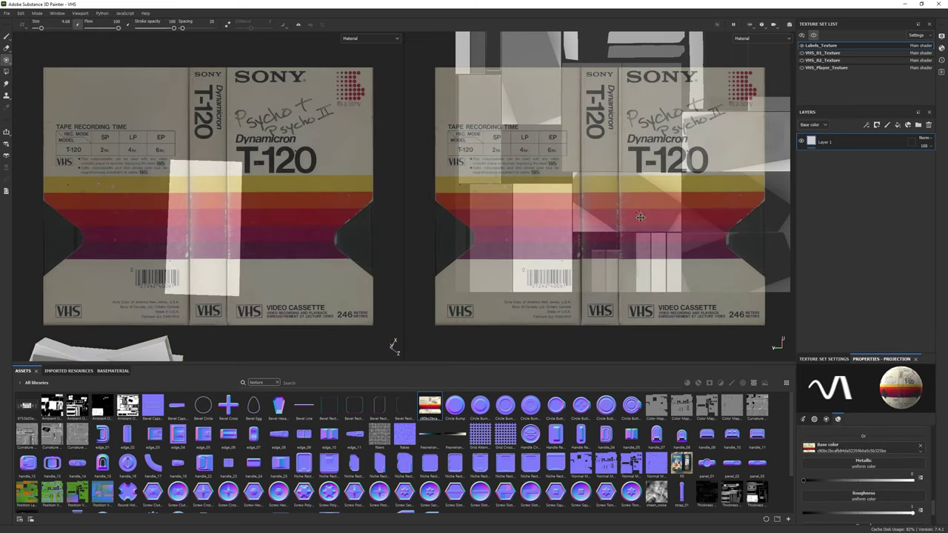
# Step: Align and paint the Sony T-120 artwork, including the VIDEO CASSETTE strip, with a larger brush
pyautogui.moveTo(607, 211); pyautogui.dragTo(648, 202)
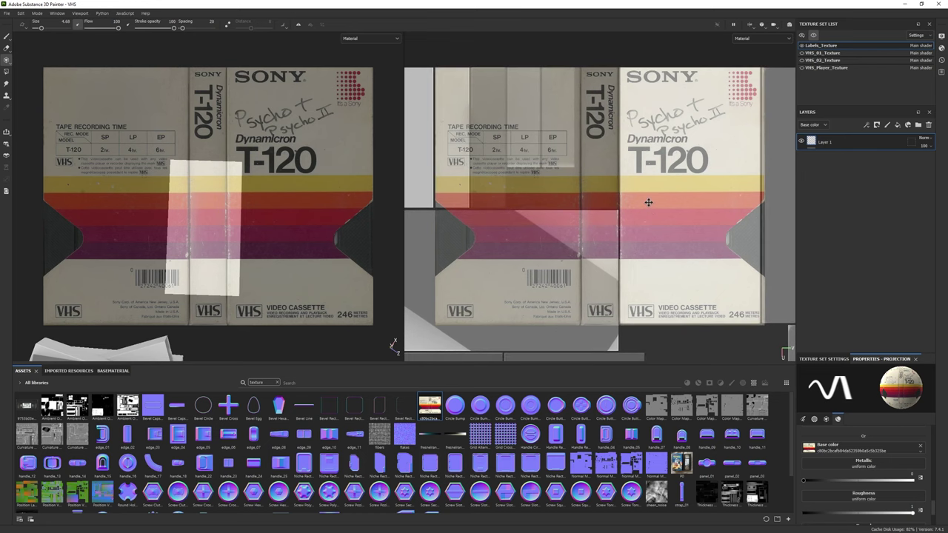
pyautogui.moveTo(755, 80)
pyautogui.mouseDown()
pyautogui.moveTo(628, 215)
pyautogui.moveTo(637, 169)
pyautogui.moveTo(685, 130)
pyautogui.mouseUp()
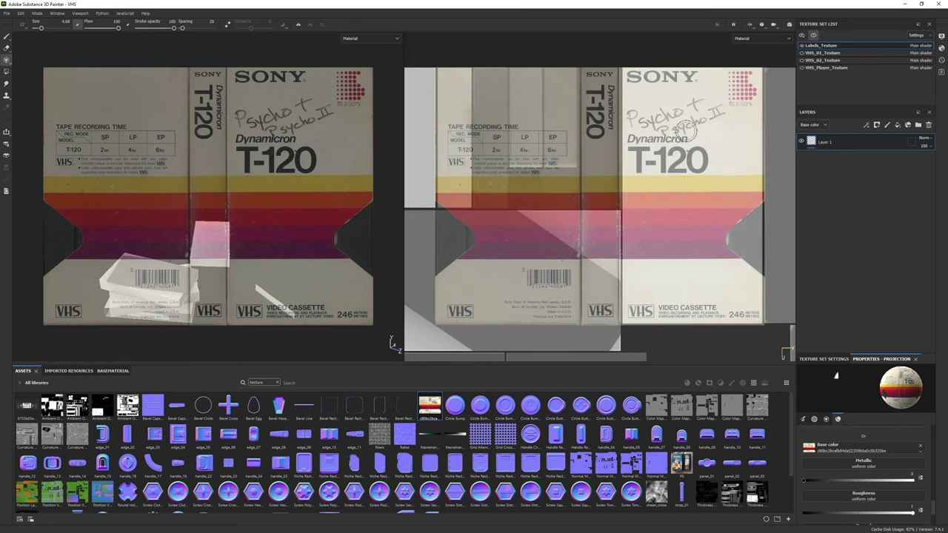
pyautogui.moveTo(648, 92); pyautogui.dragTo(659, 175)
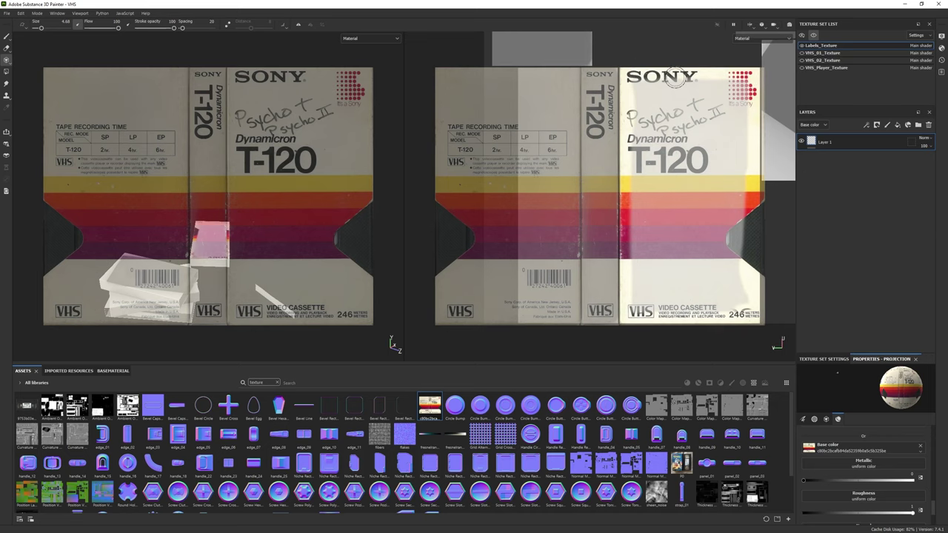
pyautogui.press(']')
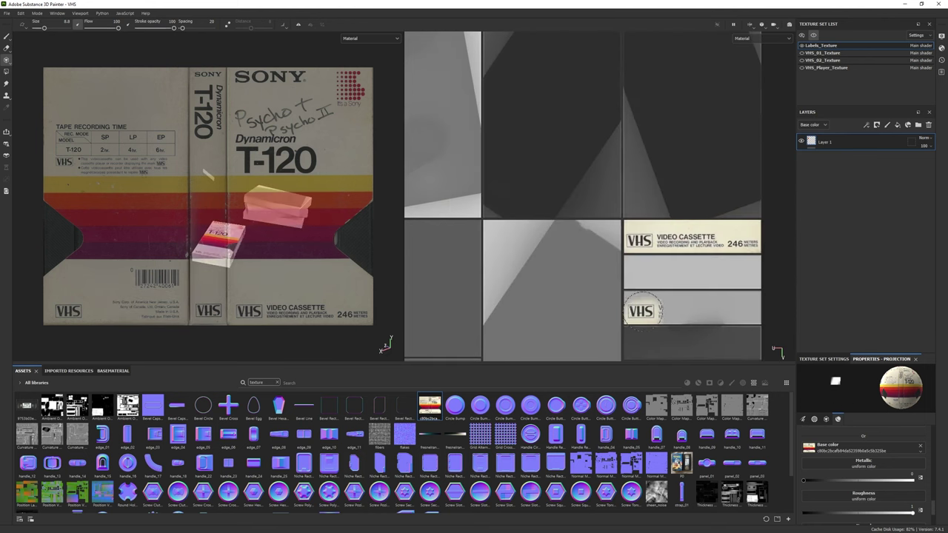
pyautogui.moveTo(641, 311); pyautogui.dragTo(752, 311)
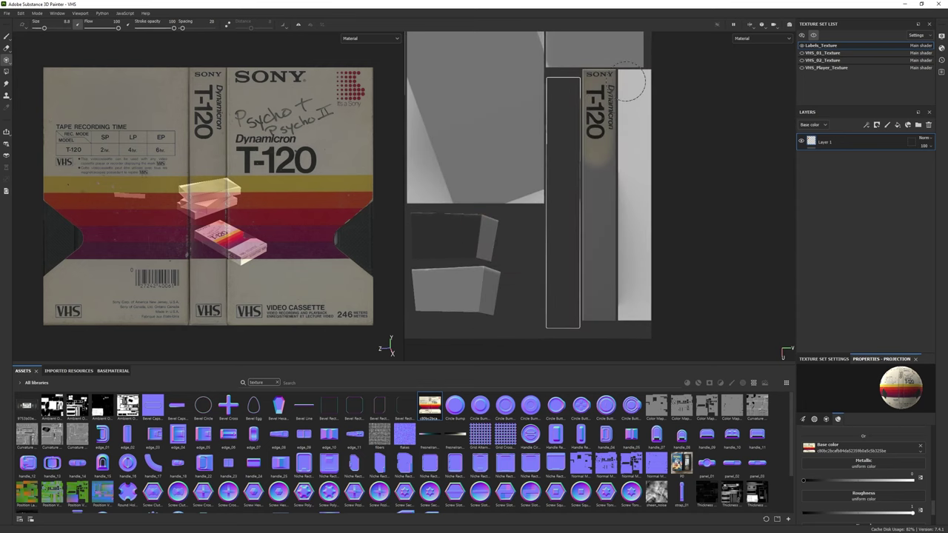
pyautogui.press('2')
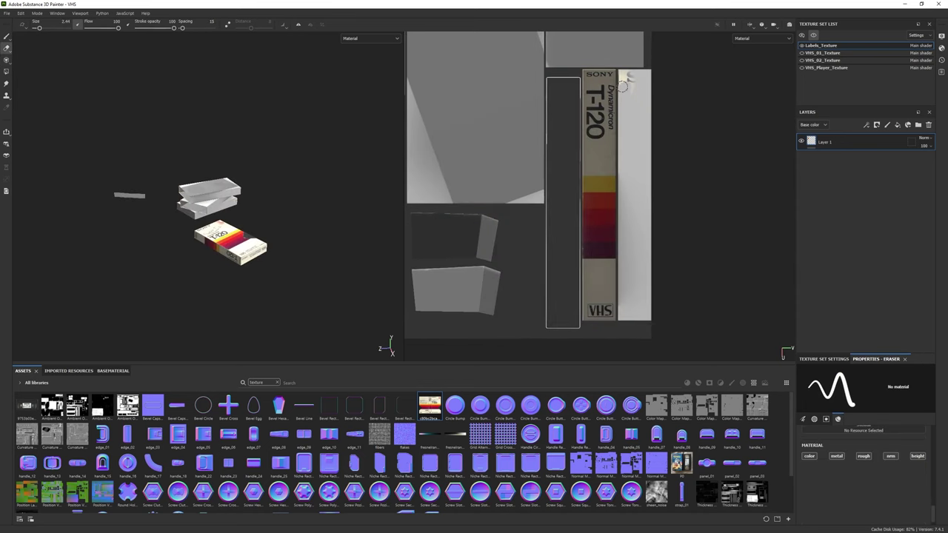
# Step: Import the Ferris Bueller's Day Off cover as a texture and start projecting it over the tapes
pyautogui.click(8, 37)
pyautogui.moveTo(137, 223)
pyautogui.keyDown('alt'); pyautogui.mouseDown()
pyautogui.moveTo(156, 212)
pyautogui.moveTo(147, 217)
pyautogui.mouseUp(); pyautogui.keyUp('alt')
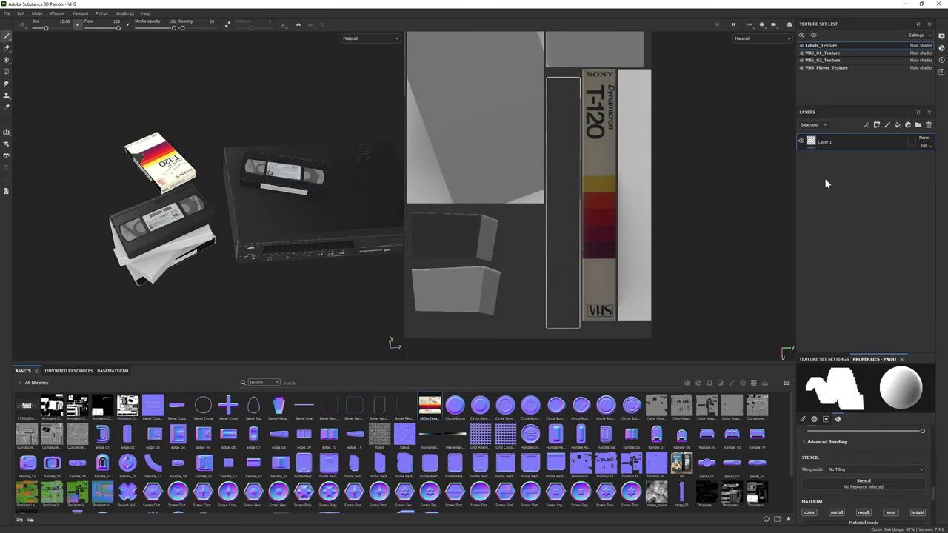
pyautogui.keyDown('alt'); pyautogui.moveTo(217, 221); pyautogui.dragTo(226, 216); pyautogui.keyUp('alt')
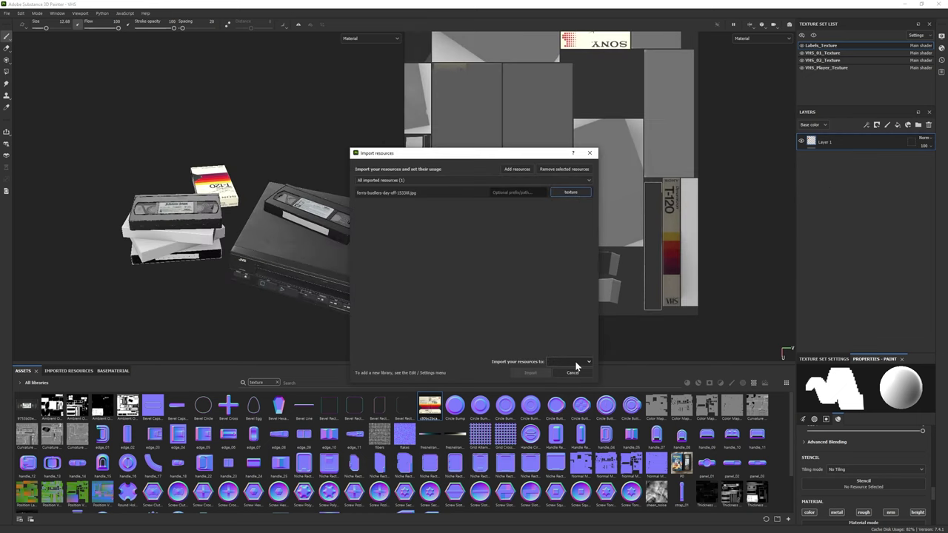
pyautogui.click(531, 373)
pyautogui.press('3')
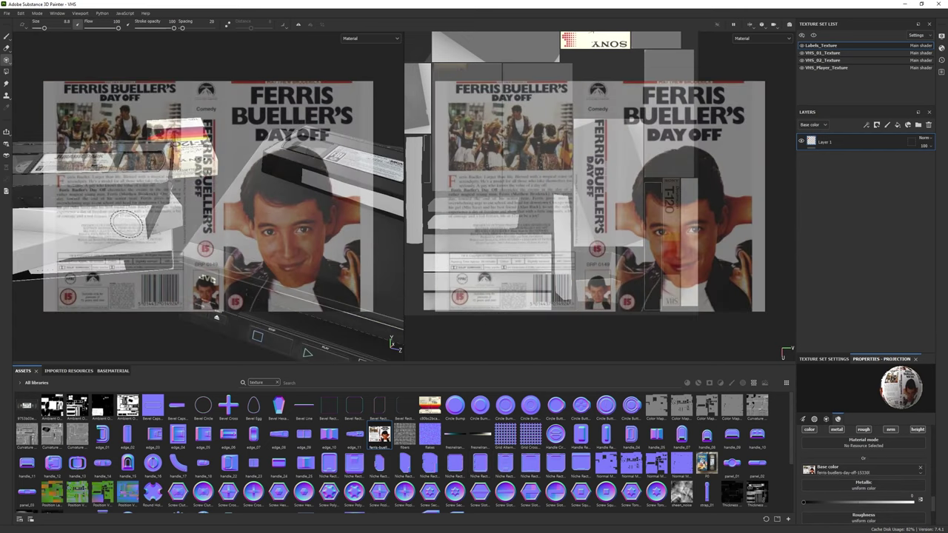
pyautogui.moveTo(126, 222)
pyautogui.keyDown('alt'); pyautogui.mouseDown()
pyautogui.moveTo(223, 231)
pyautogui.moveTo(282, 222)
pyautogui.mouseUp(); pyautogui.keyUp('alt')
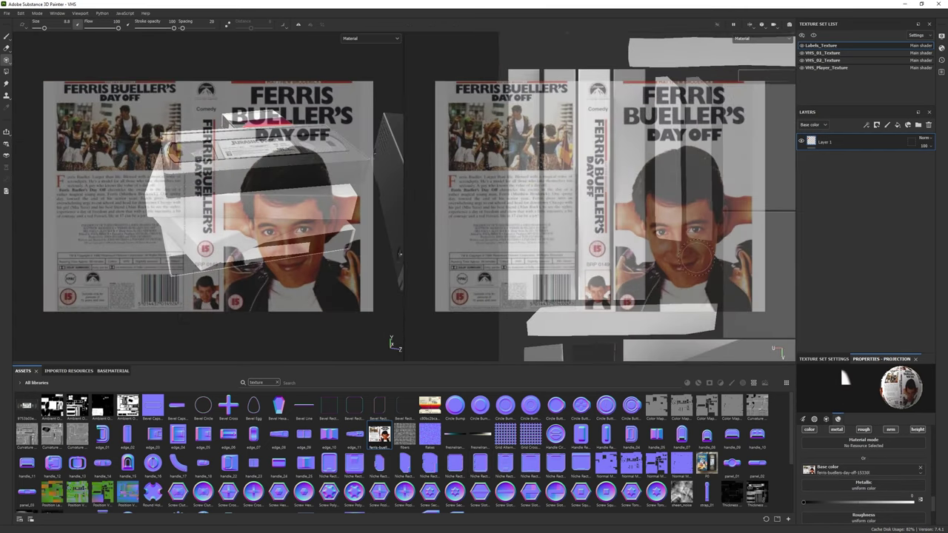
pyautogui.moveTo(692, 254); pyautogui.dragTo(664, 244, button='middle')
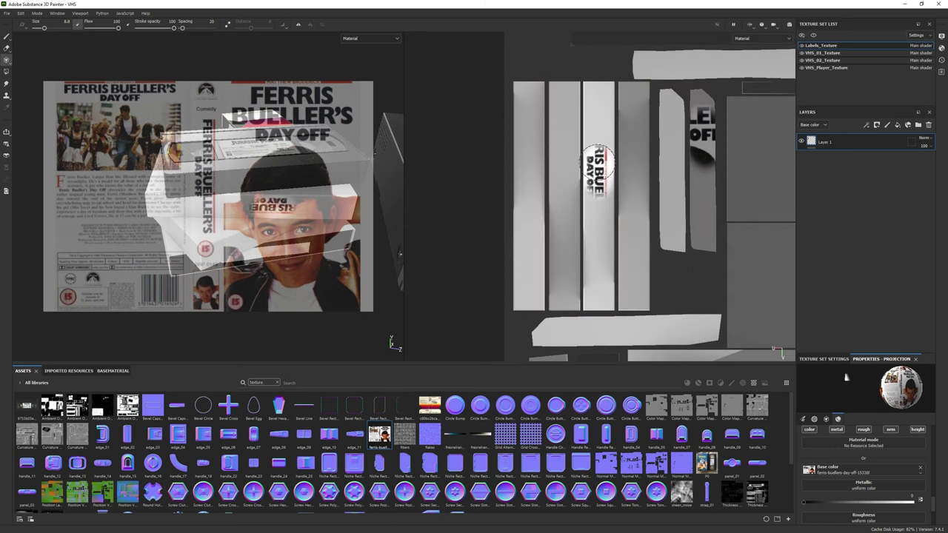
# Step: Paint Ferris's face from the cover onto the sleeve front
pyautogui.press('s')
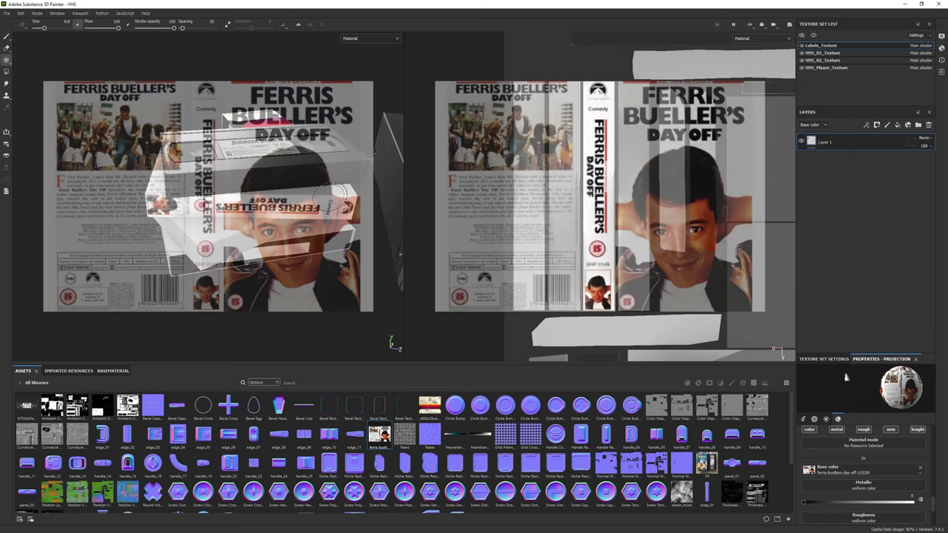
pyautogui.scroll(-3, 548, 185)
pyautogui.press('e')
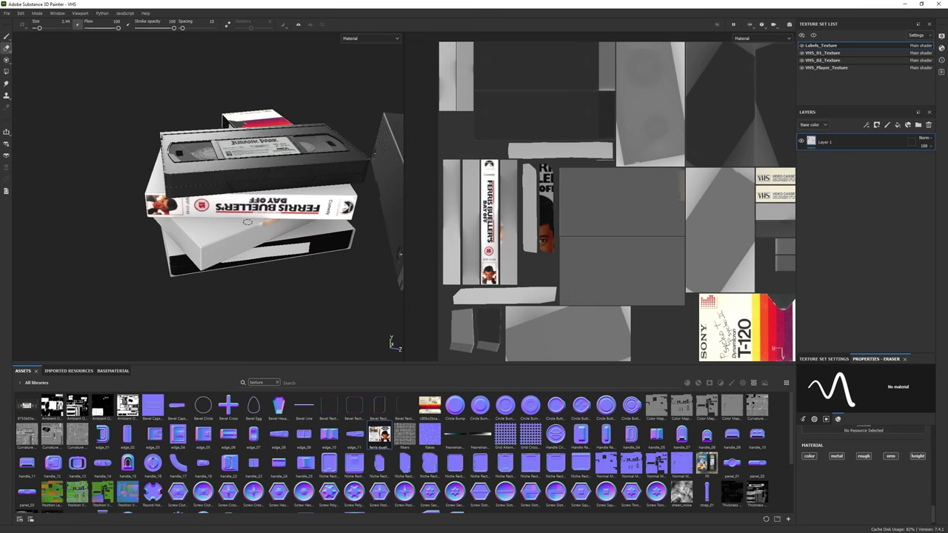
pyautogui.keyDown('alt'); pyautogui.moveTo(248, 222); pyautogui.dragTo(501, 220); pyautogui.keyUp('alt')
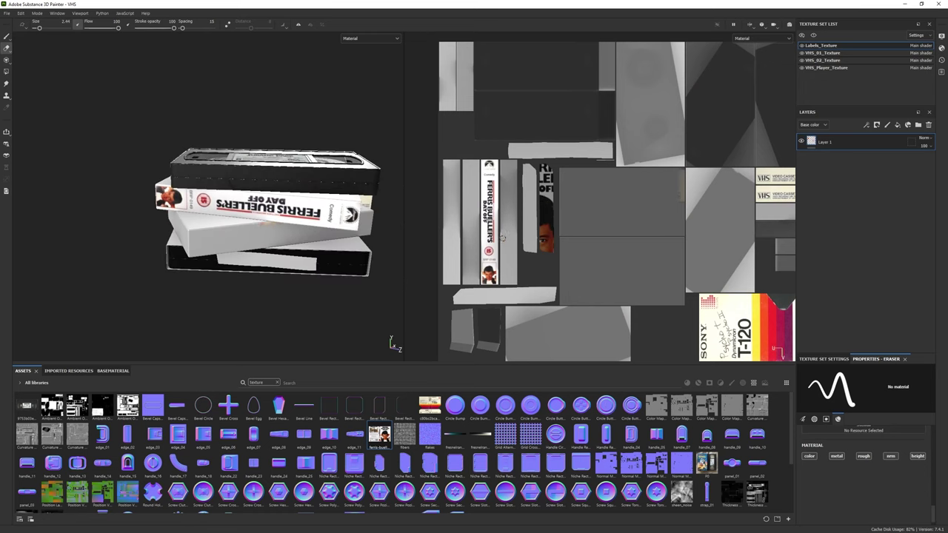
pyautogui.keyDown('alt'); pyautogui.moveTo(302, 199); pyautogui.dragTo(320, 203); pyautogui.keyUp('alt')
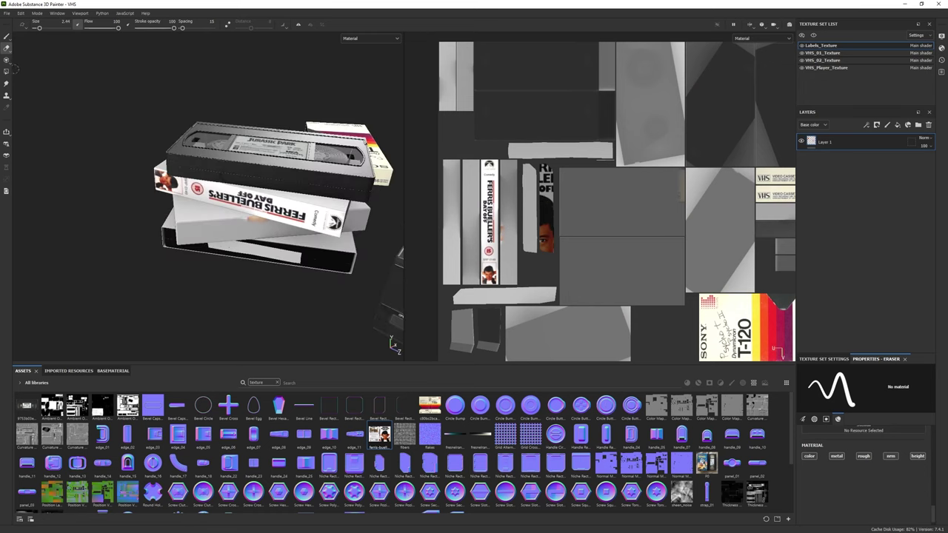
pyautogui.press('3')
pyautogui.scroll(5, 722, 198)
pyautogui.scroll(-2, 719, 194)
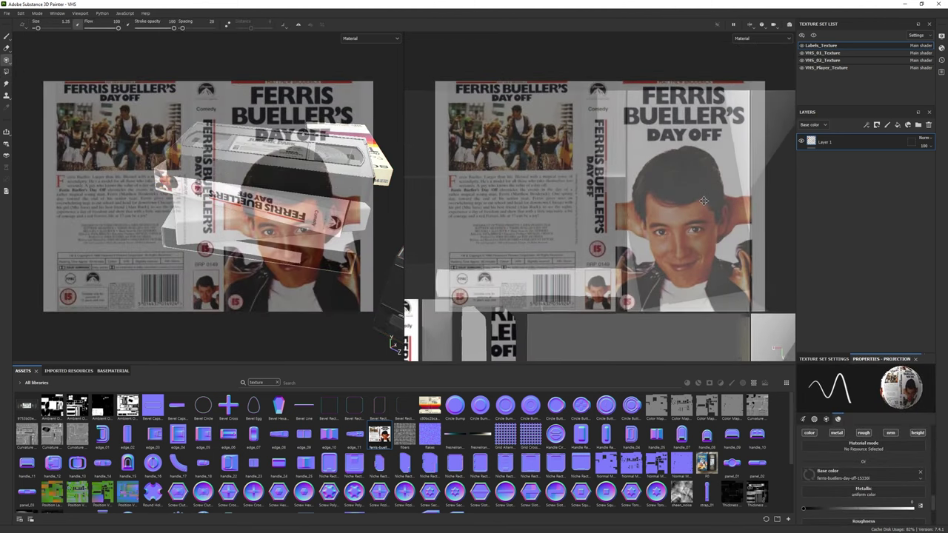
pyautogui.moveTo(740, 231)
pyautogui.mouseDown()
pyautogui.moveTo(695, 193)
pyautogui.moveTo(640, 295)
pyautogui.mouseUp()
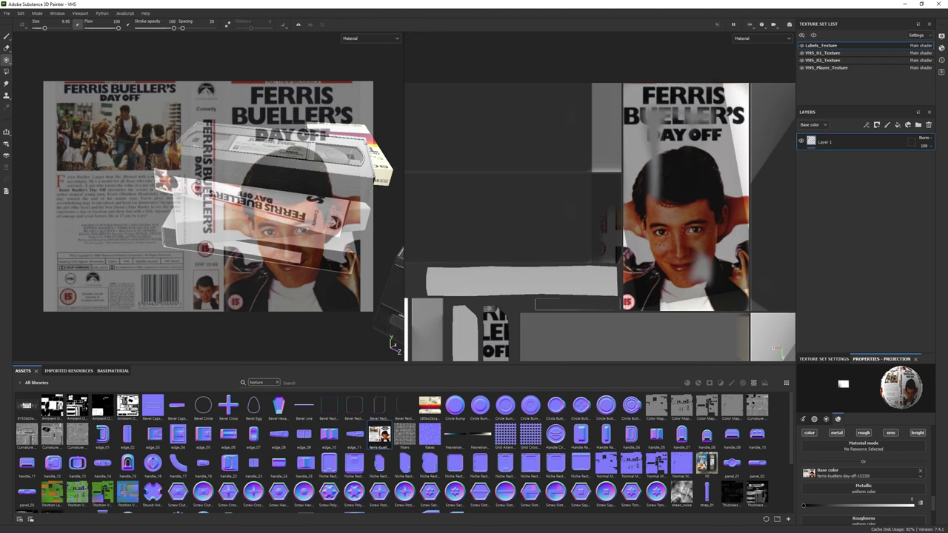
# Step: Repaint the cover face on the sleeve front, checking the result with the projection hidden
pyautogui.press('1')
pyautogui.keyDown('alt'); pyautogui.moveTo(149, 177); pyautogui.dragTo(215, 178); pyautogui.keyUp('alt')
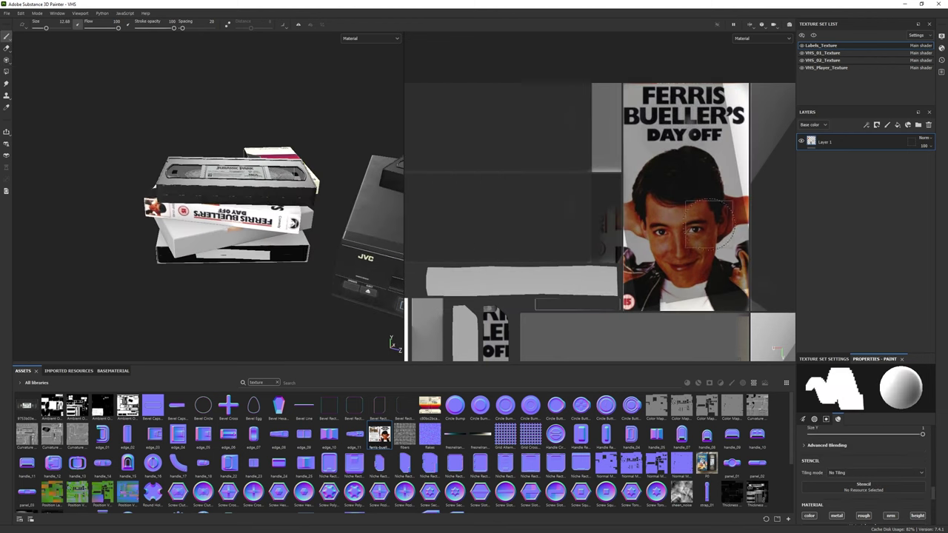
pyautogui.press('3')
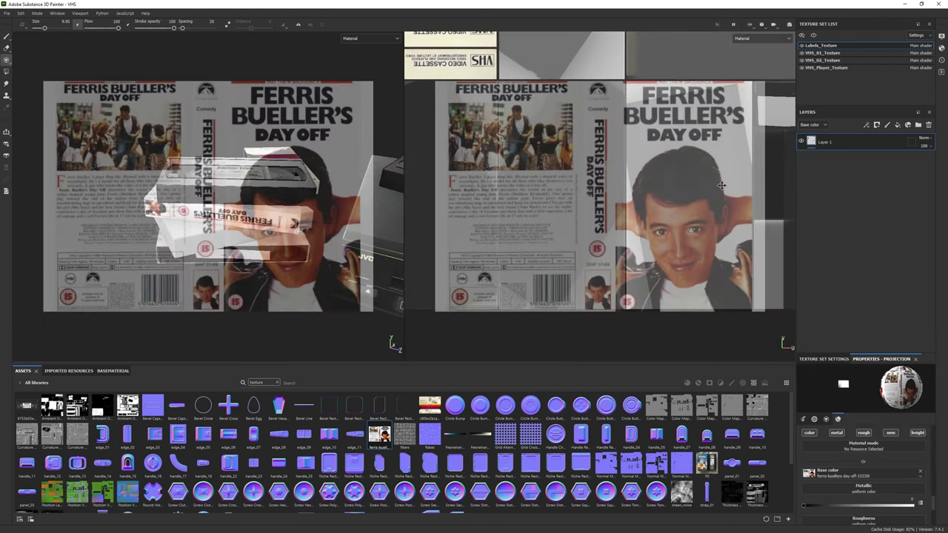
pyautogui.scroll(-2, 721, 185)
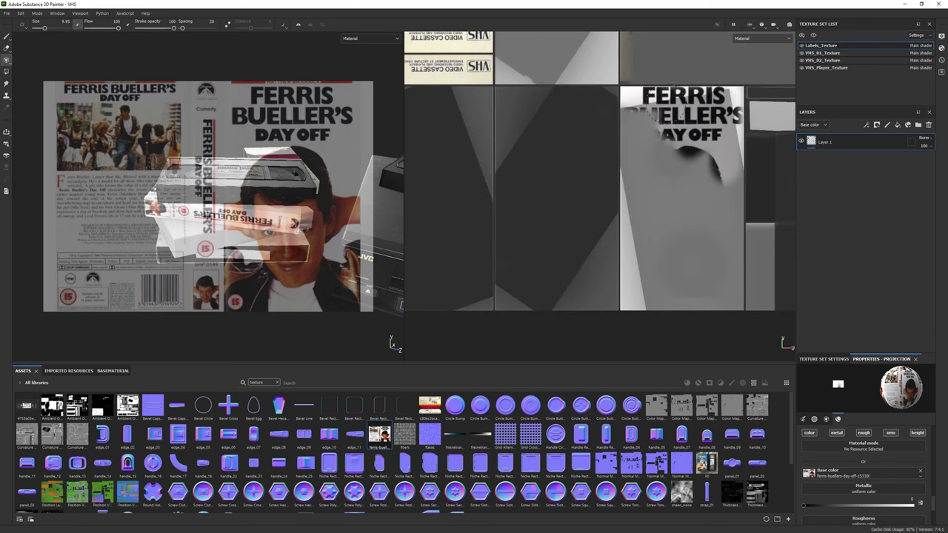
pyautogui.moveTo(645, 162)
pyautogui.mouseDown()
pyautogui.moveTo(689, 215)
pyautogui.moveTo(655, 279)
pyautogui.mouseUp()
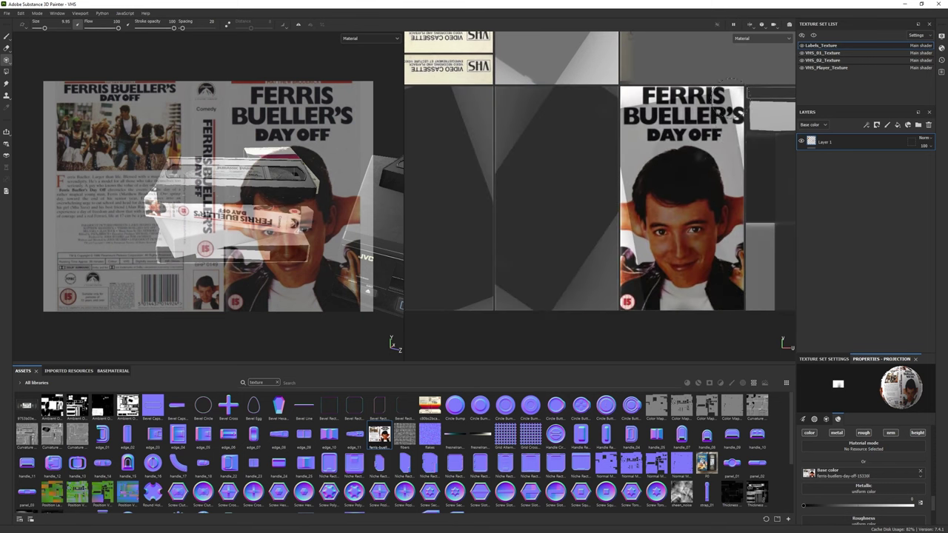
pyautogui.press('1')
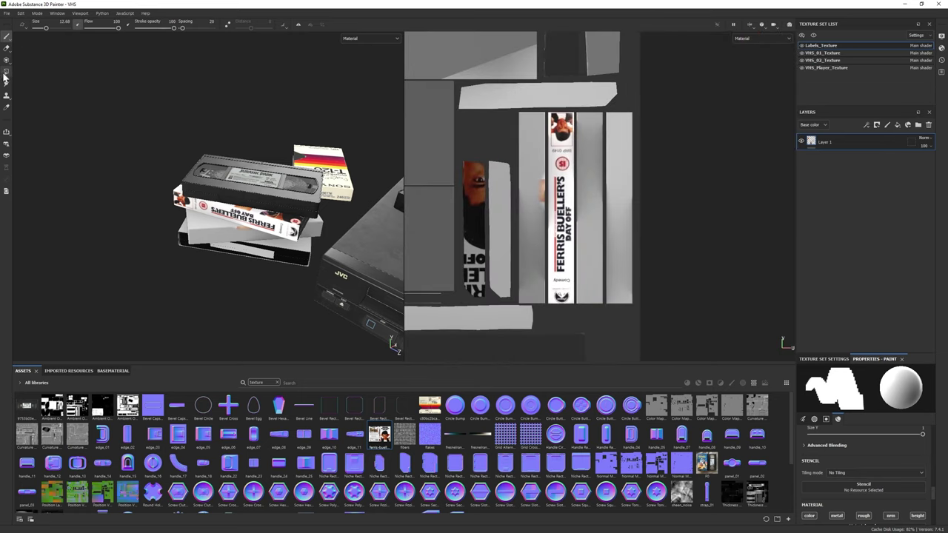
pyautogui.click(6, 60)
pyautogui.scroll(2, 663, 226)
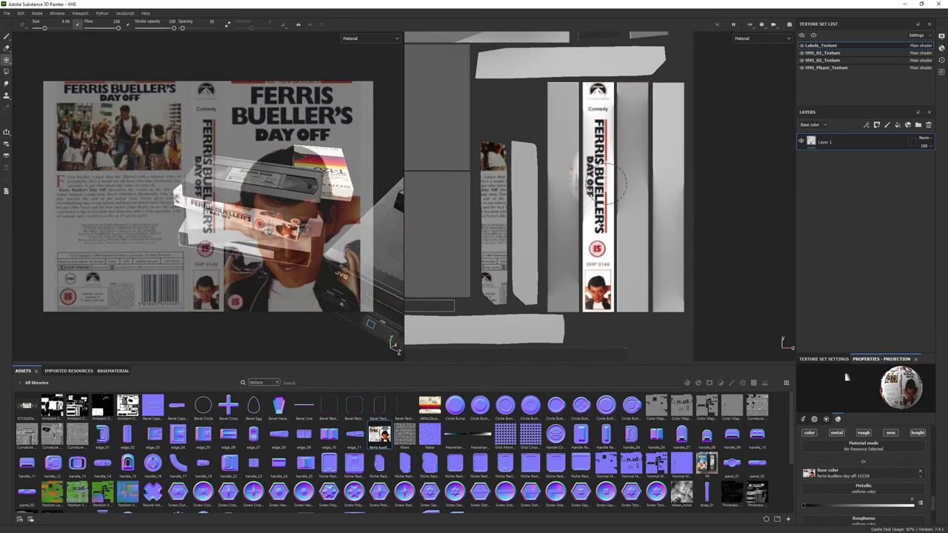
pyautogui.click(7, 71)
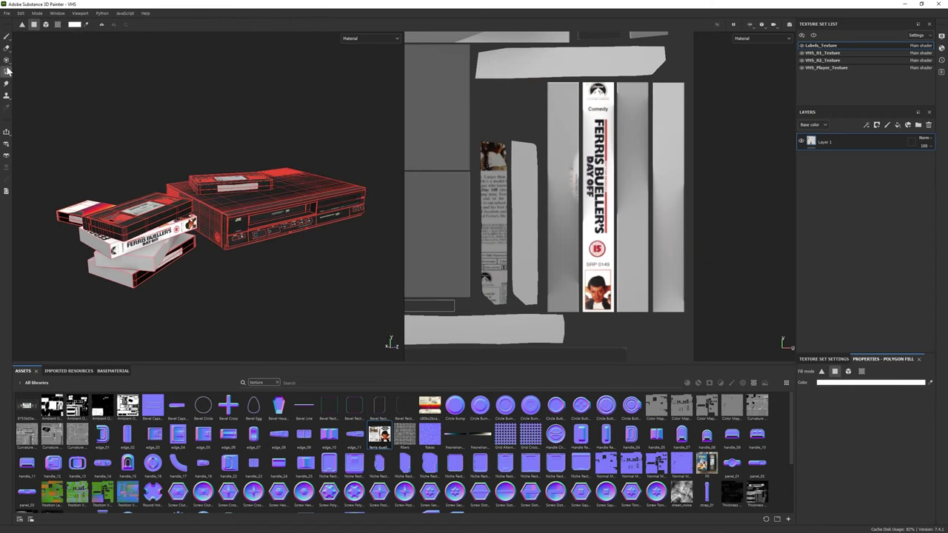
pyautogui.click(6, 60)
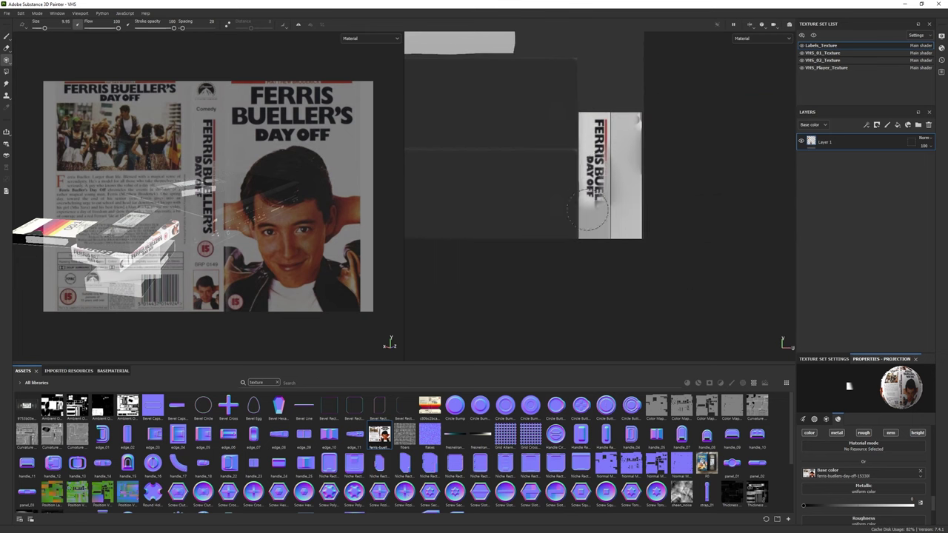
# Step: Hide the projection and orbit around the tapes to check the Ferris Bueller sleeve and spines
pyautogui.press('1')
pyautogui.keyDown('alt'); pyautogui.moveTo(222, 222); pyautogui.dragTo(333, 222); pyautogui.keyUp('alt')
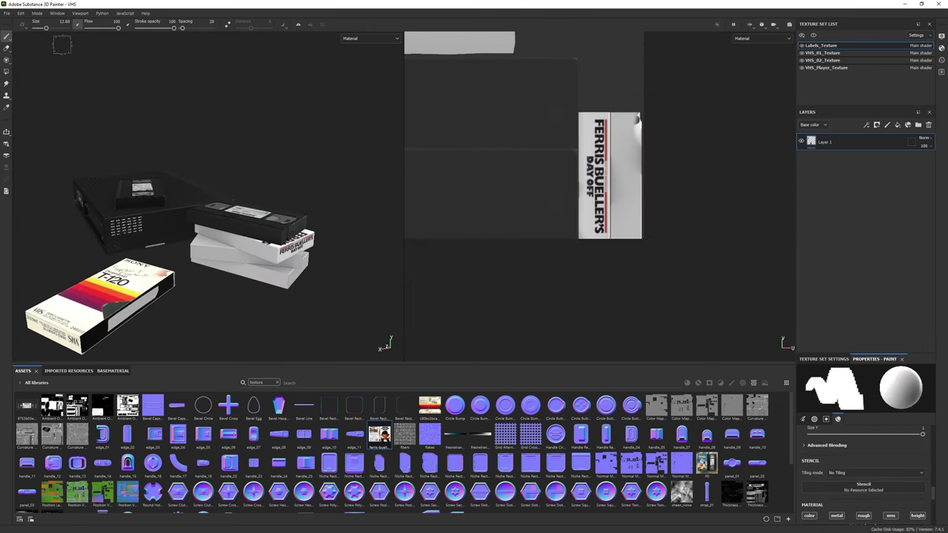
pyautogui.press('3')
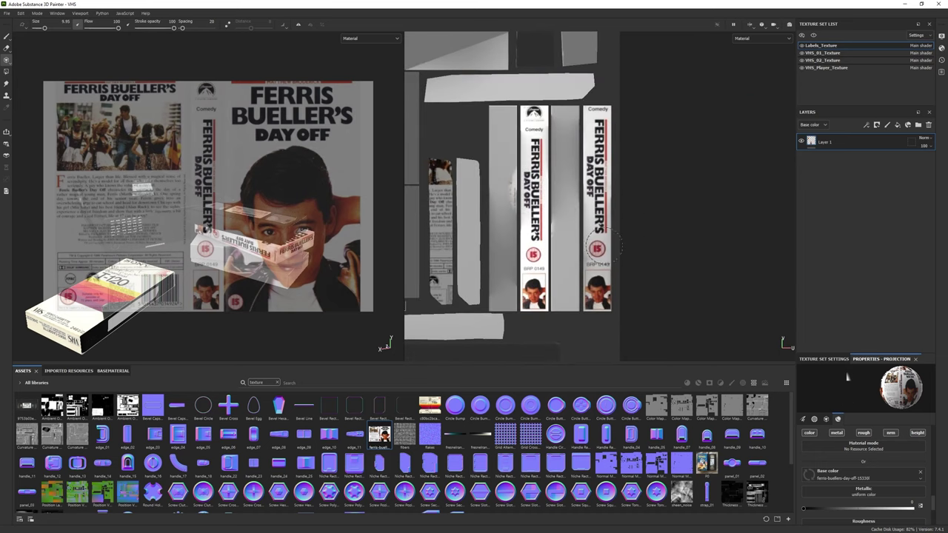
pyautogui.press('1')
pyautogui.keyDown('alt'); pyautogui.moveTo(223, 222); pyautogui.dragTo(311, 222); pyautogui.keyUp('alt')
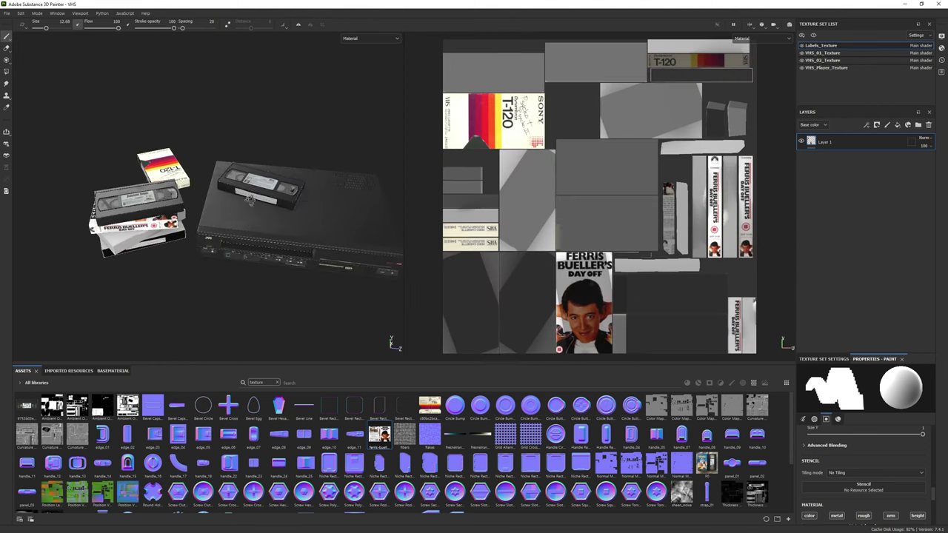
pyautogui.keyDown('alt'); pyautogui.moveTo(222, 222); pyautogui.dragTo(311, 222); pyautogui.keyUp('alt')
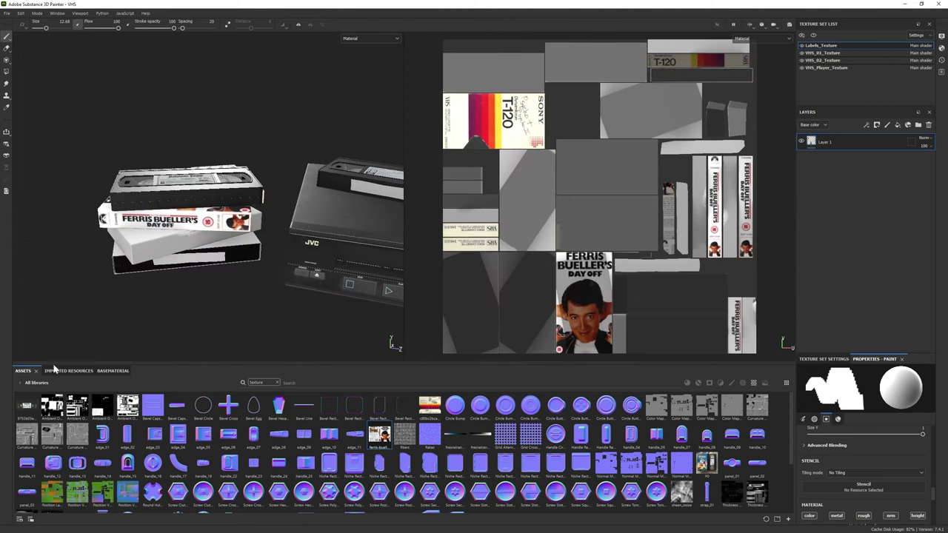
# Step: Import the Back to the Future cover for projection and add a new layer above Layer 1
pyautogui.click(531, 374)
pyautogui.press('3')
pyautogui.moveTo(429, 405); pyautogui.dragTo(847, 378)
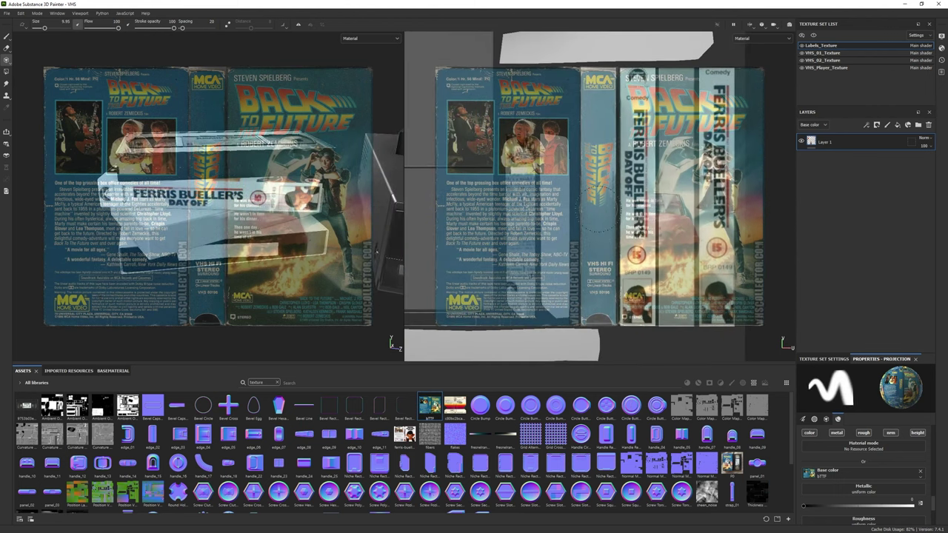
pyautogui.scroll(-2, 845, 378)
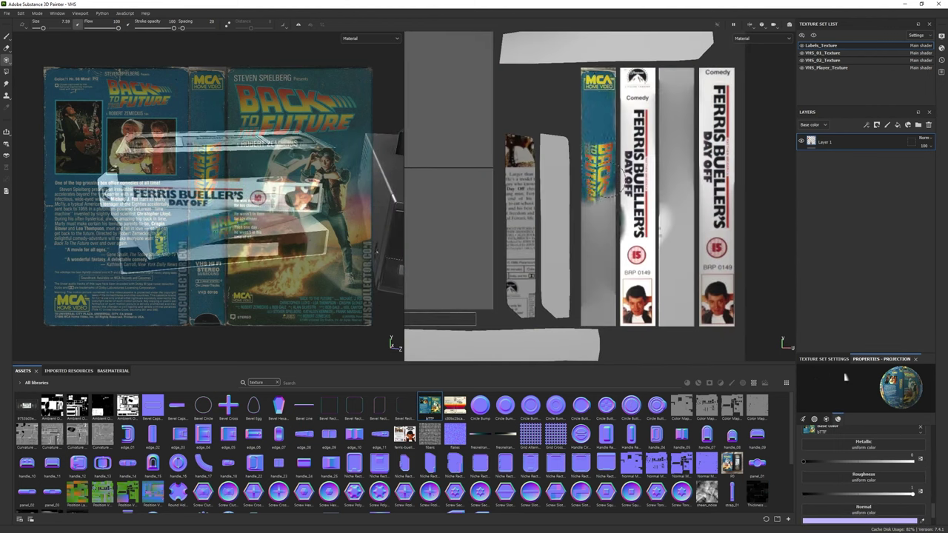
pyautogui.hotkey('ctrl', 'shift', 'l')
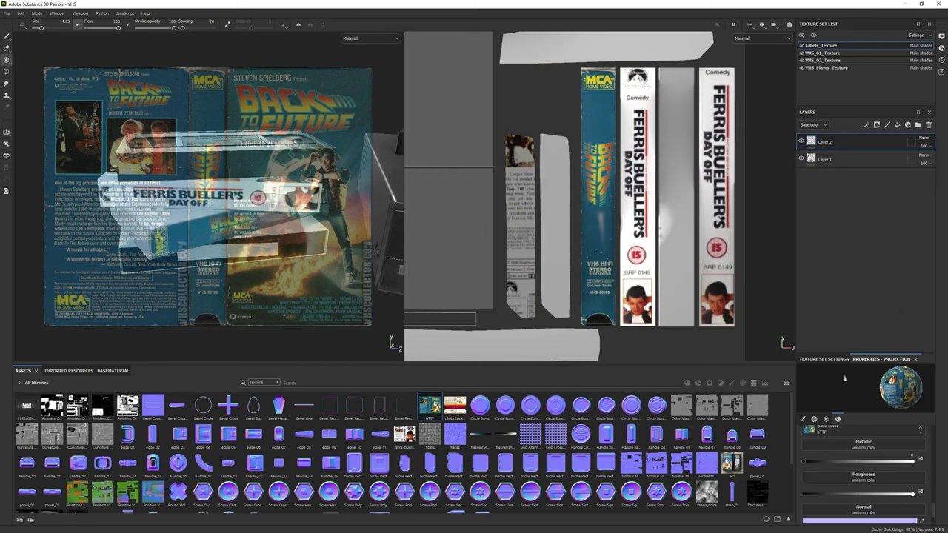
pyautogui.press('e')
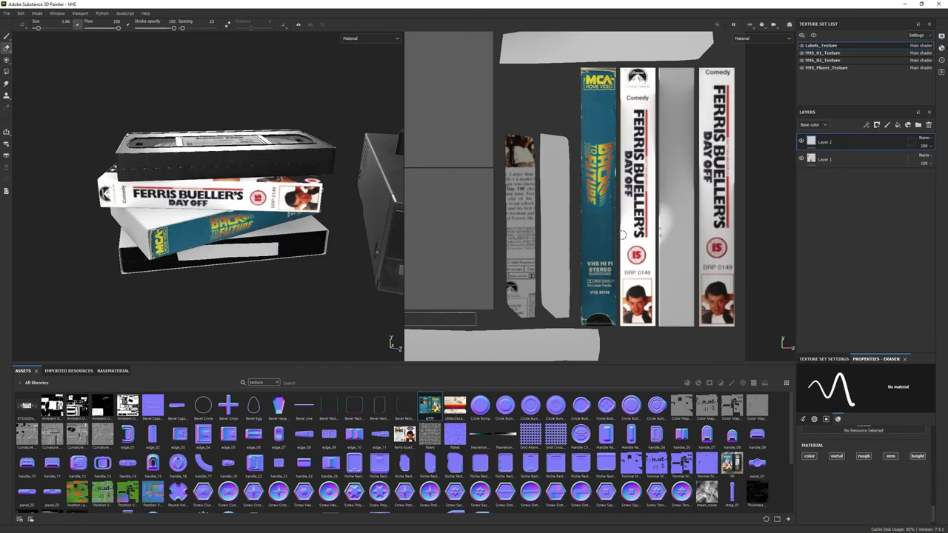
pyautogui.keyDown('alt'); pyautogui.moveTo(222, 223); pyautogui.dragTo(528, 202); pyautogui.keyUp('alt')
# Step: Project the Back to the Future spine onto the third spine island, adjusting brush size with ] and [
pyautogui.press('p')
pyautogui.scroll(3, 528, 201)
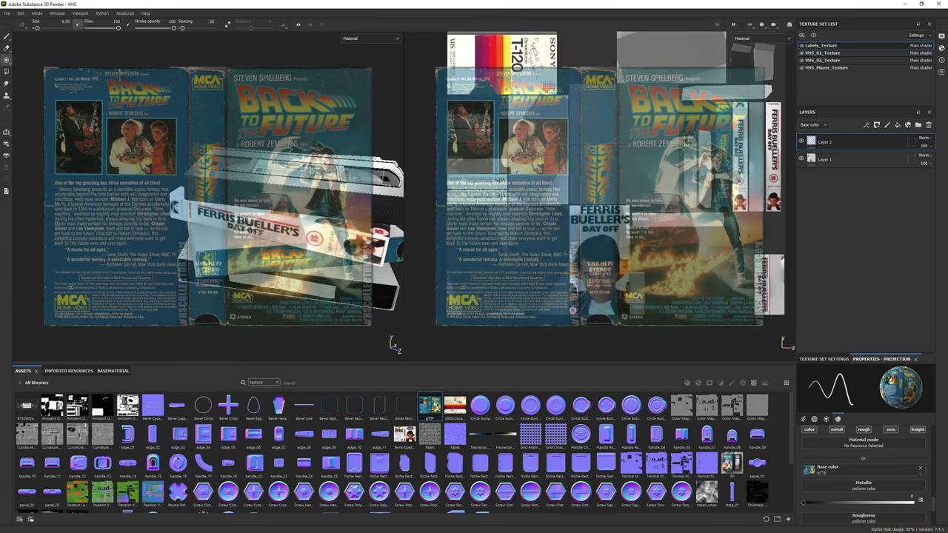
pyautogui.scroll(3, 710, 202)
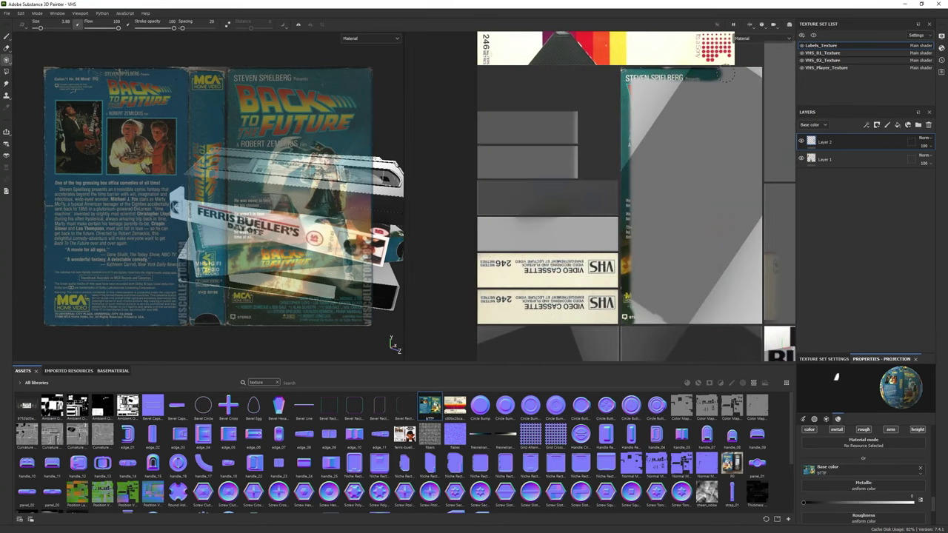
pyautogui.press(']')
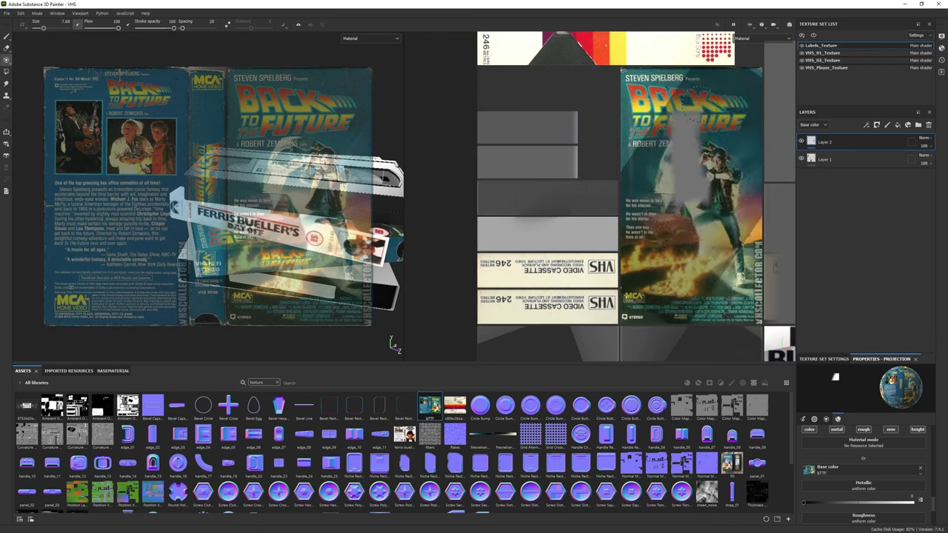
pyautogui.press('[')
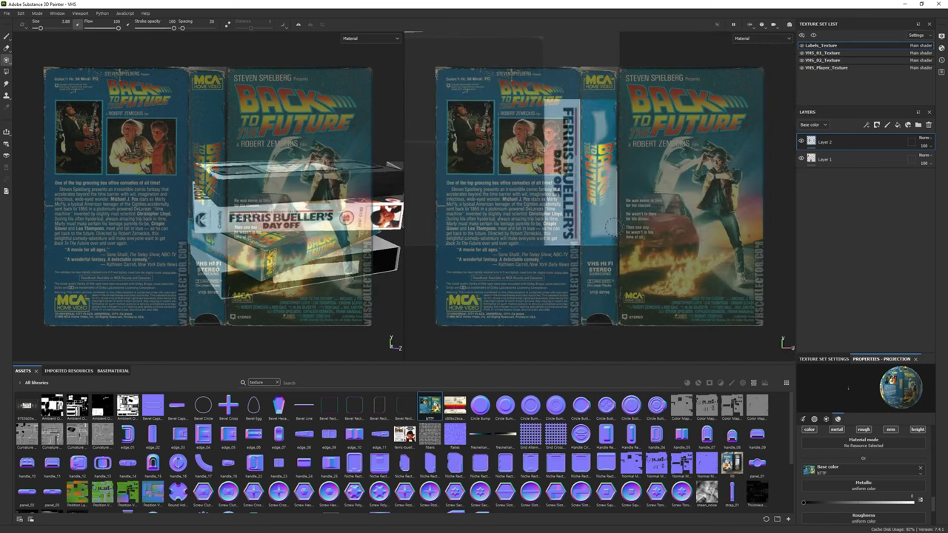
pyautogui.press('f')
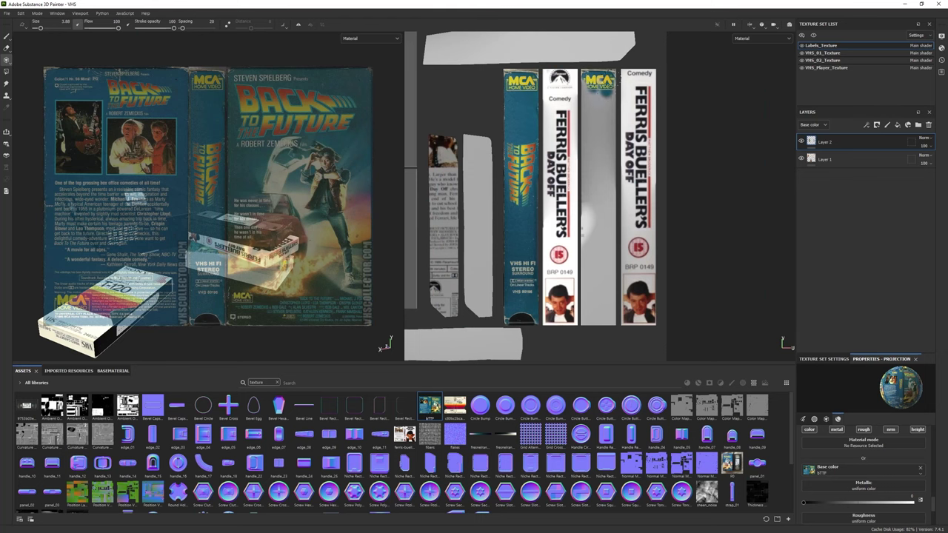
pyautogui.moveTo(598, 89); pyautogui.dragTo(598, 319)
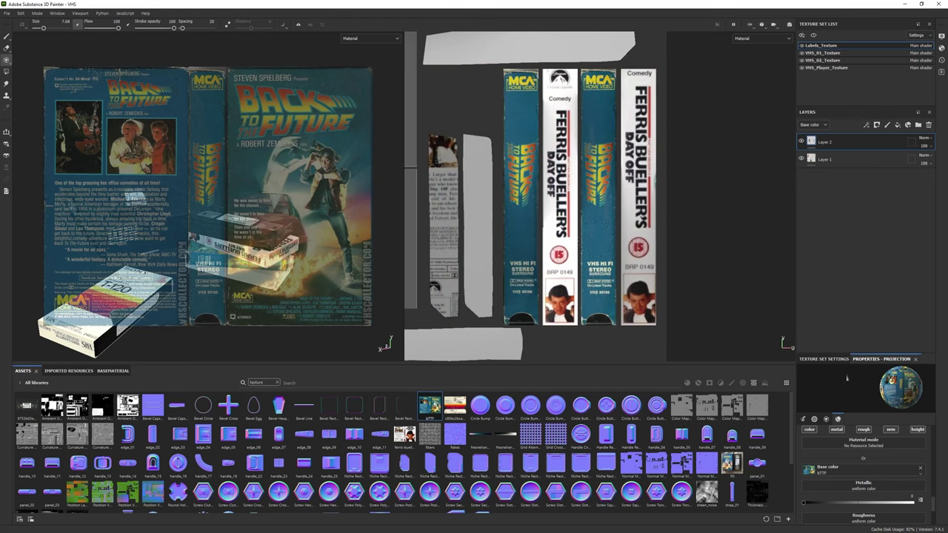
pyautogui.press('1')
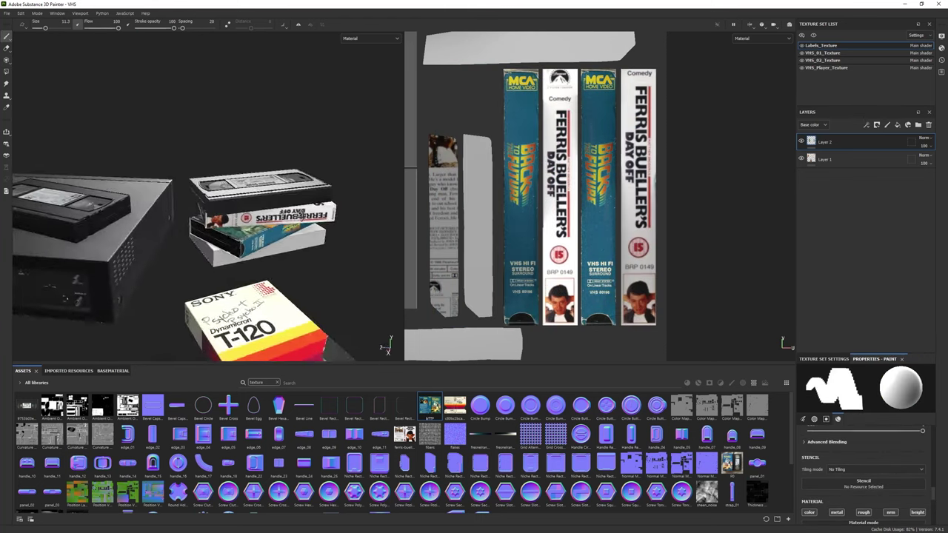
pyautogui.keyDown('alt'); pyautogui.moveTo(185, 191); pyautogui.dragTo(391, 340); pyautogui.keyUp('alt')
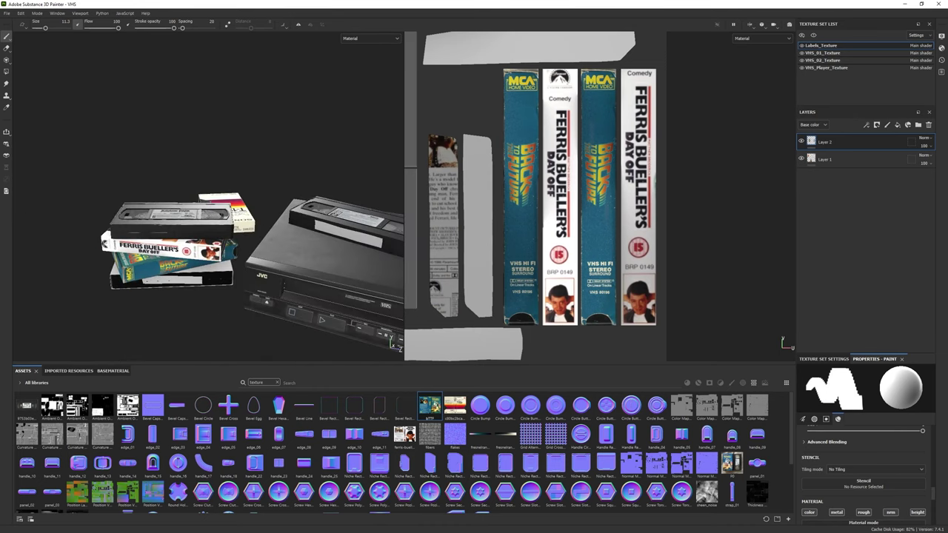
# Step: Align and project the handwritten Psycho and Psycho II Sony T-120 label onto a loose cassette
pyautogui.press('3')
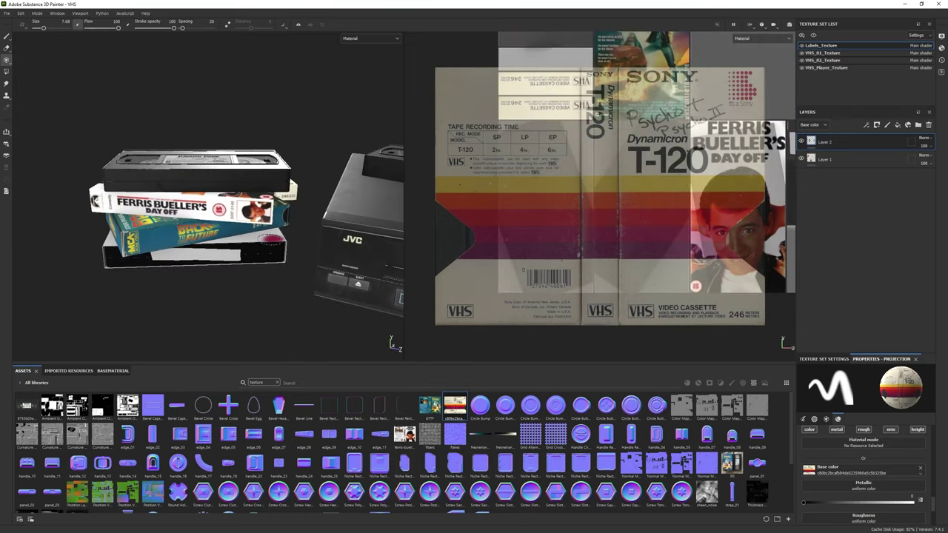
pyautogui.keyDown('alt'); pyautogui.moveTo(223, 222); pyautogui.dragTo(248, 181); pyautogui.keyUp('alt')
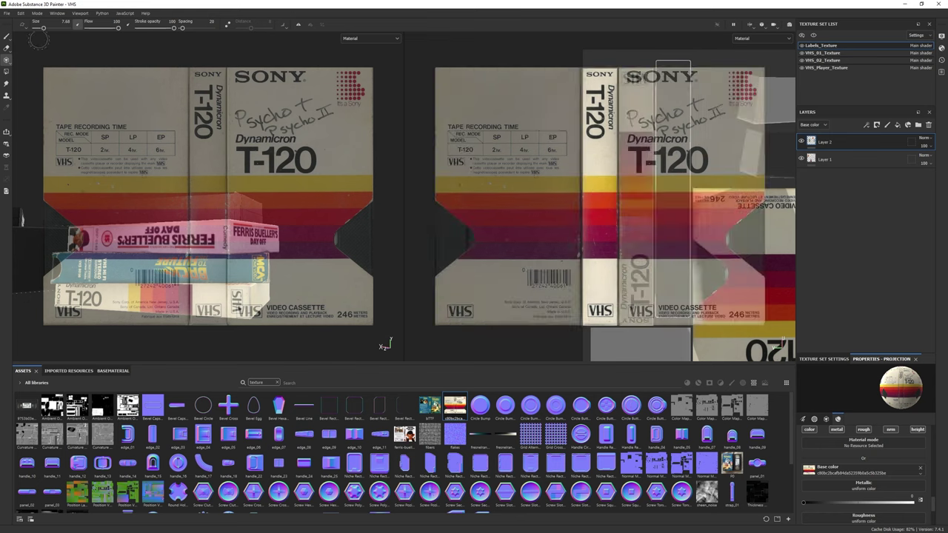
pyautogui.press('1')
pyautogui.press('3')
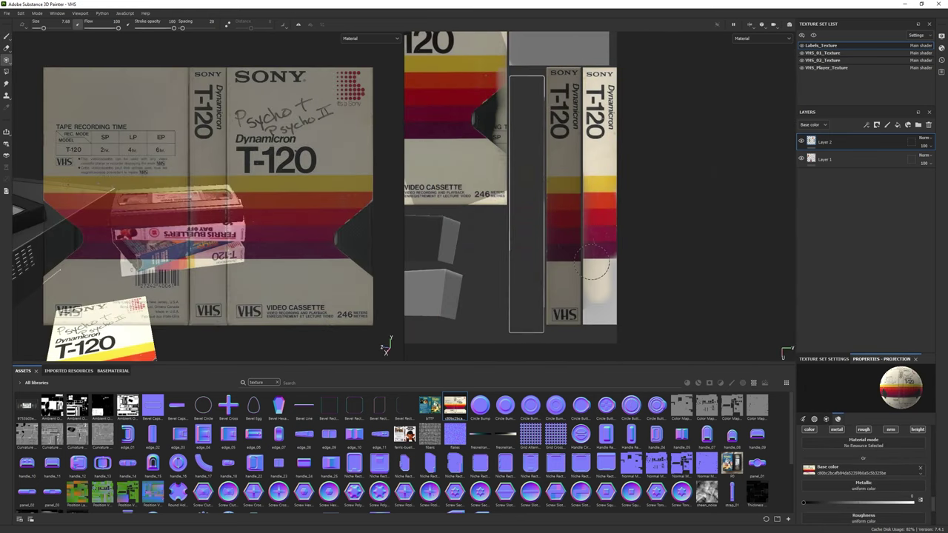
pyautogui.keyDown('alt'); pyautogui.moveTo(112, 111); pyautogui.dragTo(635, 179); pyautogui.keyUp('alt')
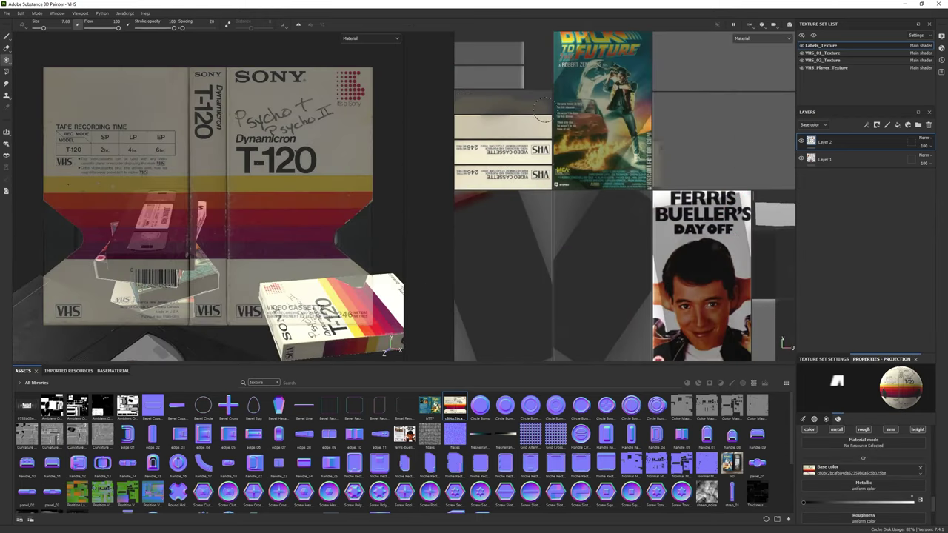
pyautogui.keyDown('alt'); pyautogui.moveTo(544, 108); pyautogui.dragTo(386, 185); pyautogui.keyUp('alt')
pyautogui.press('1')
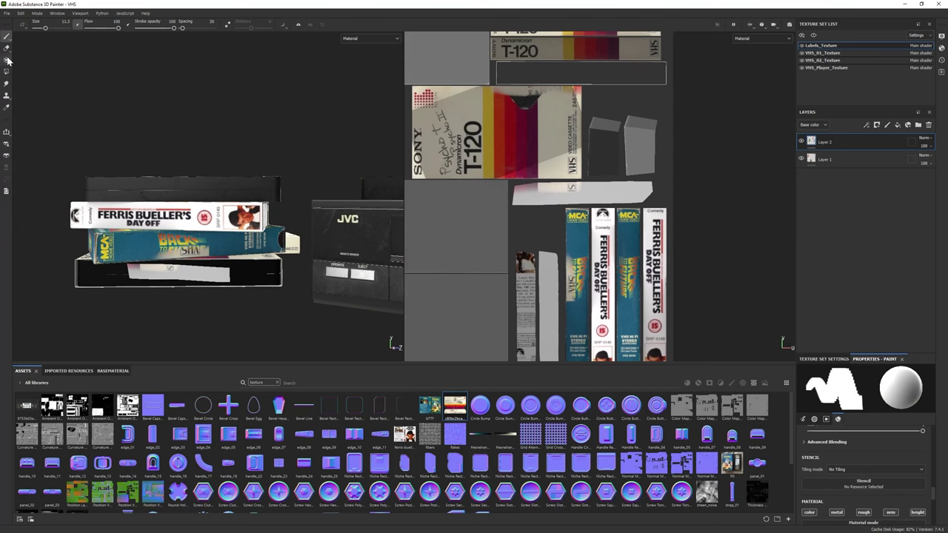
pyautogui.press('4')
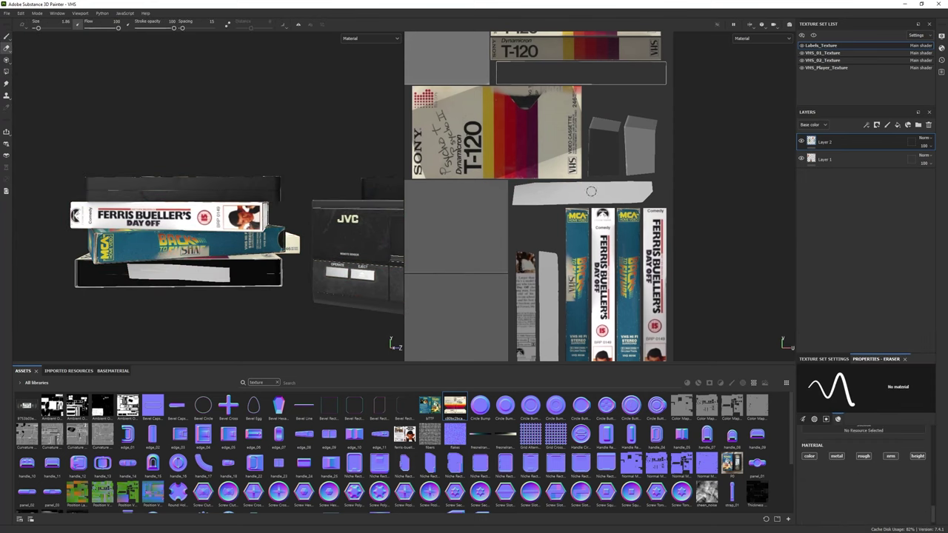
pyautogui.moveTo(244, 222)
pyautogui.keyDown('alt'); pyautogui.mouseDown()
pyautogui.moveTo(207, 229)
pyautogui.moveTo(247, 230)
pyautogui.mouseUp(); pyautogui.keyUp('alt')
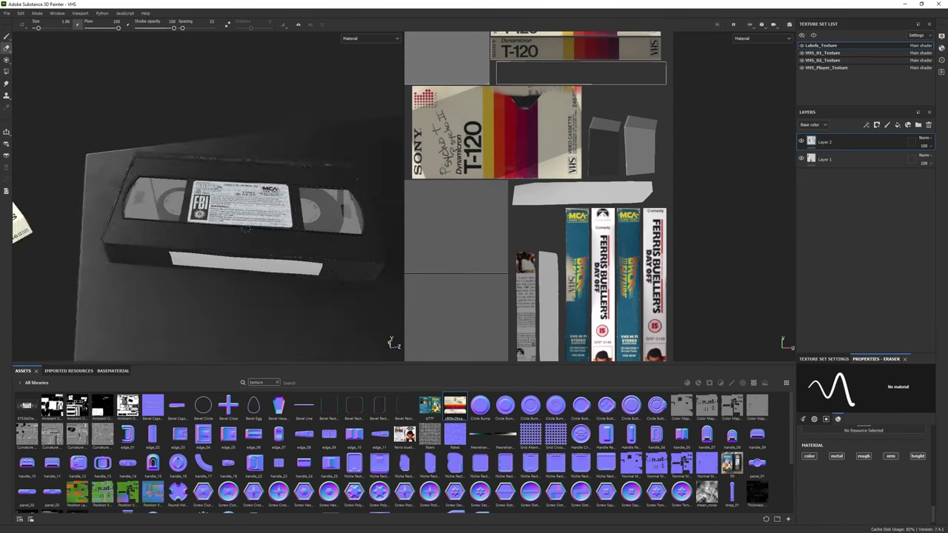
# Step: On VHS_01_Texture, erase over the FBI label with Dirt 3 and Dirt 2 brushes to scuff it
pyautogui.click(873, 54)
pyautogui.click(731, 383)
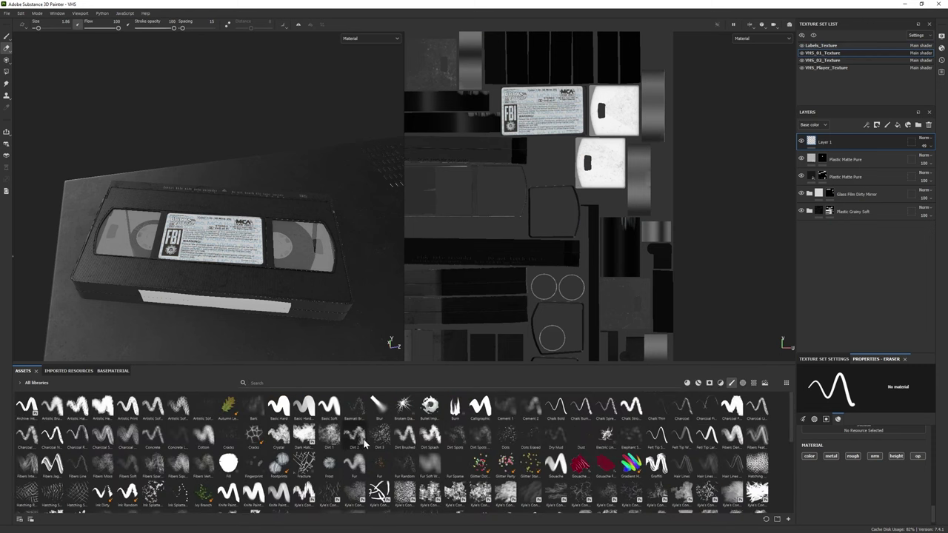
pyautogui.click(378, 435)
pyautogui.click(328, 437)
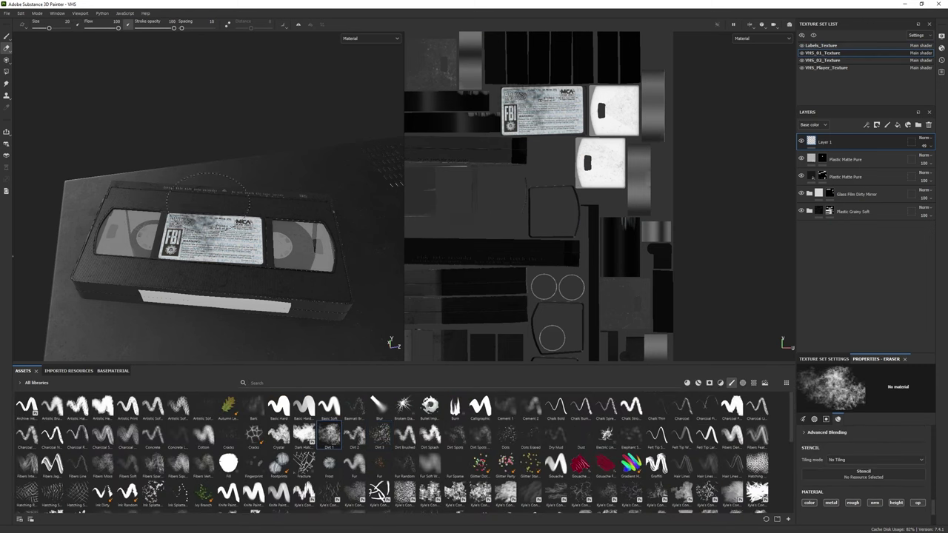
pyautogui.scroll(-5, 839, 466)
pyautogui.scroll(2, 839, 470)
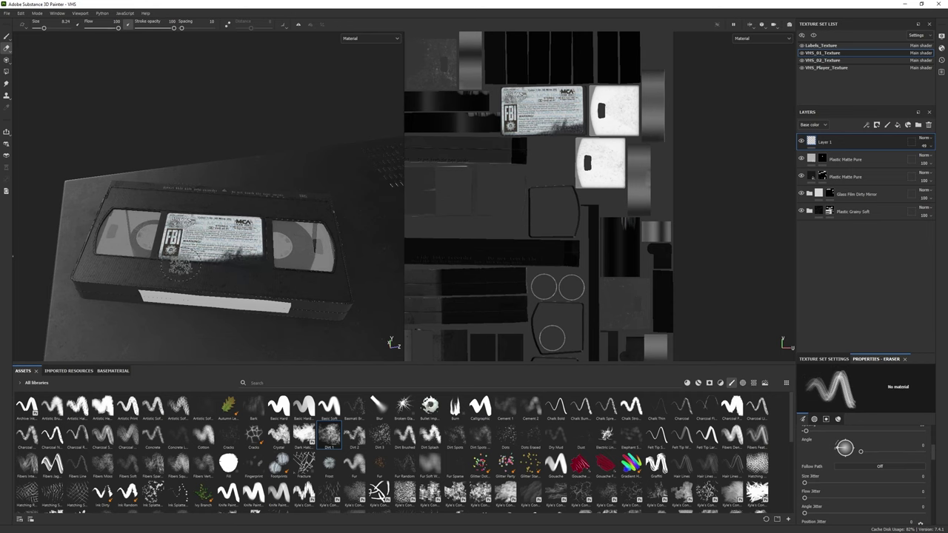
pyautogui.click(353, 436)
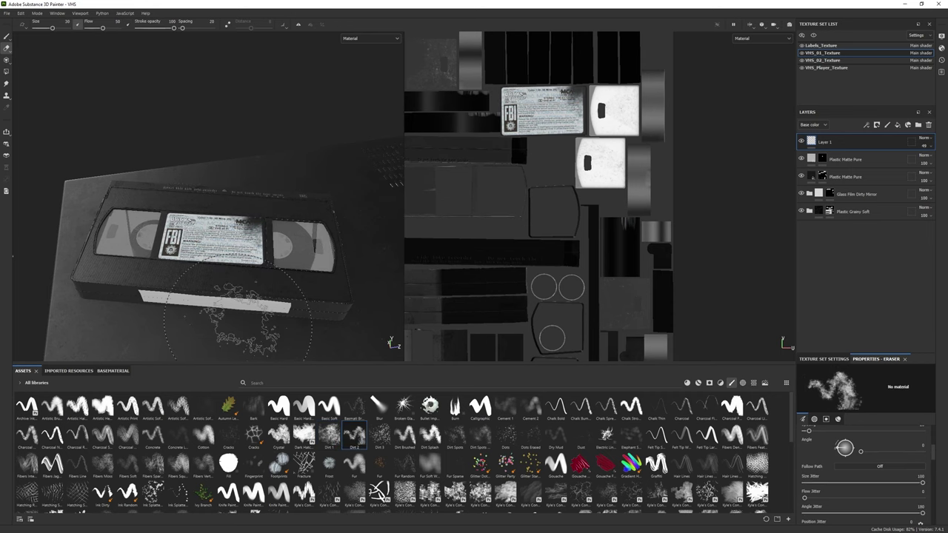
pyautogui.scroll(-3, 273, 246)
# Step: Add a Plastic Matte Pure fill layer to Labels_Texture
pyautogui.keyDown('alt'); pyautogui.moveTo(274, 241); pyautogui.dragTo(248, 261); pyautogui.keyUp('alt')
pyautogui.scroll(5, 248, 260)
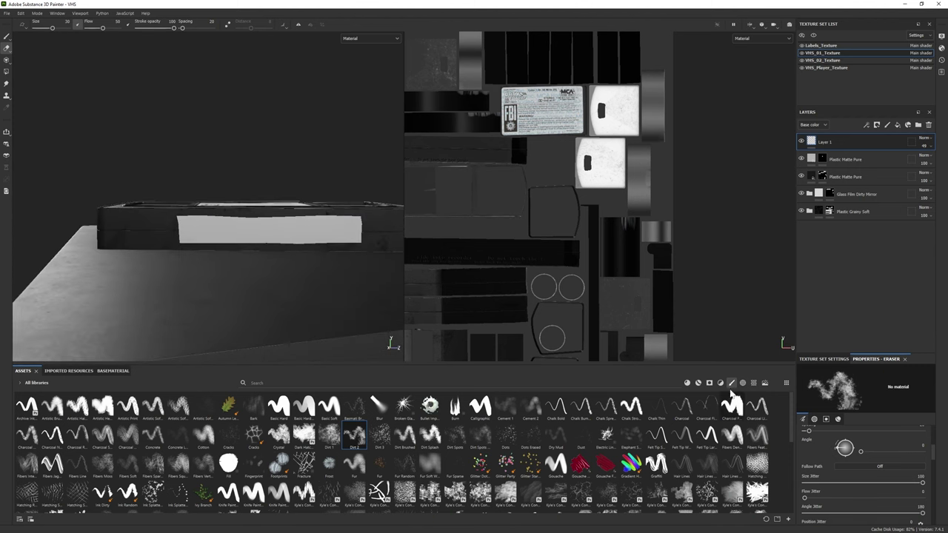
pyautogui.click(686, 383)
pyautogui.moveTo(800, 279); pyautogui.dragTo(841, 180)
# Step: Give Plastic Matte Pure a black mask and fill the cassette's label strip with it
pyautogui.press('4')
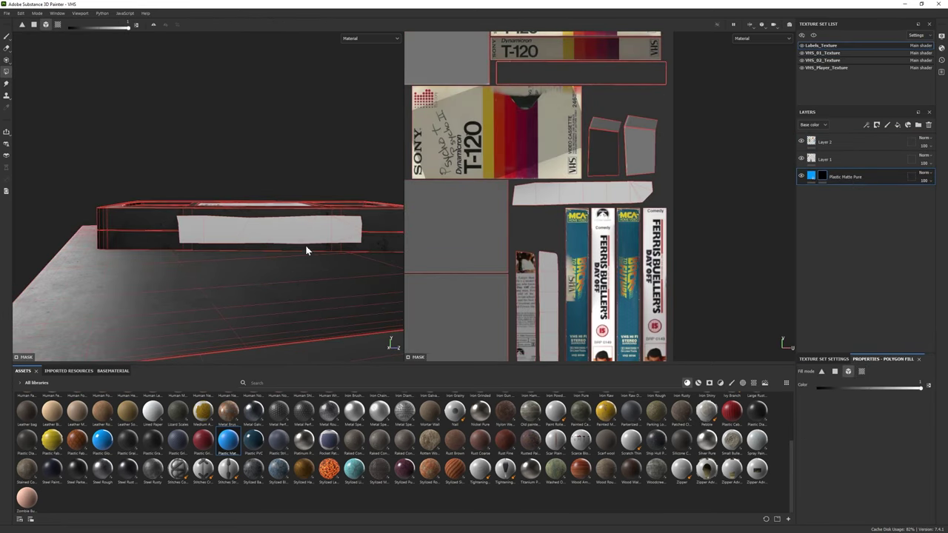
pyautogui.click(305, 243)
pyautogui.keyDown('alt'); pyautogui.moveTo(305, 243); pyautogui.dragTo(326, 281); pyautogui.keyUp('alt')
pyautogui.scroll(3, 535, 459)
# Step: Add a Lined Paper fill layer at UV scale 2 with a black mask for polygon filling
pyautogui.click(251, 383)
pyautogui.write('pap')
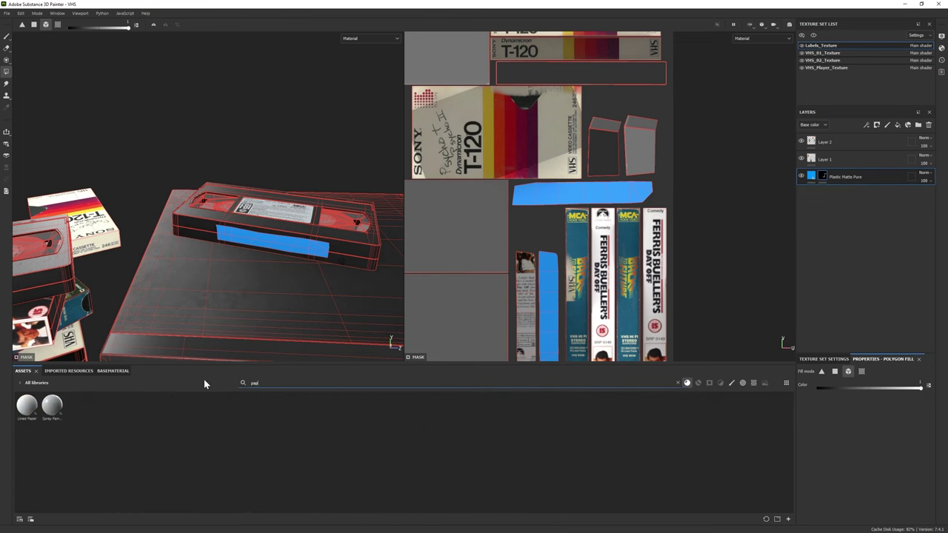
pyautogui.moveTo(27, 405); pyautogui.dragTo(851, 188)
pyautogui.scroll(-3, 845, 434)
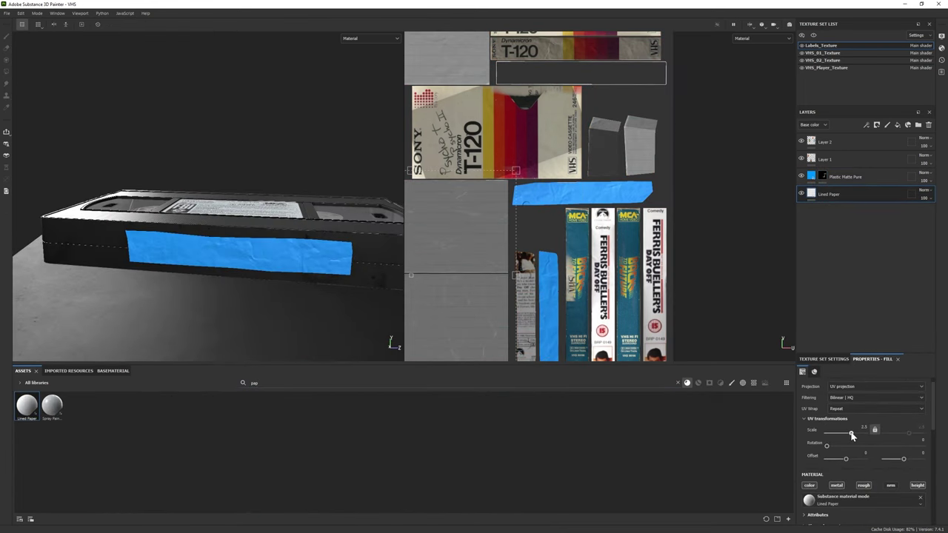
pyautogui.moveTo(849, 433); pyautogui.dragTo(850, 434)
pyautogui.press('f')
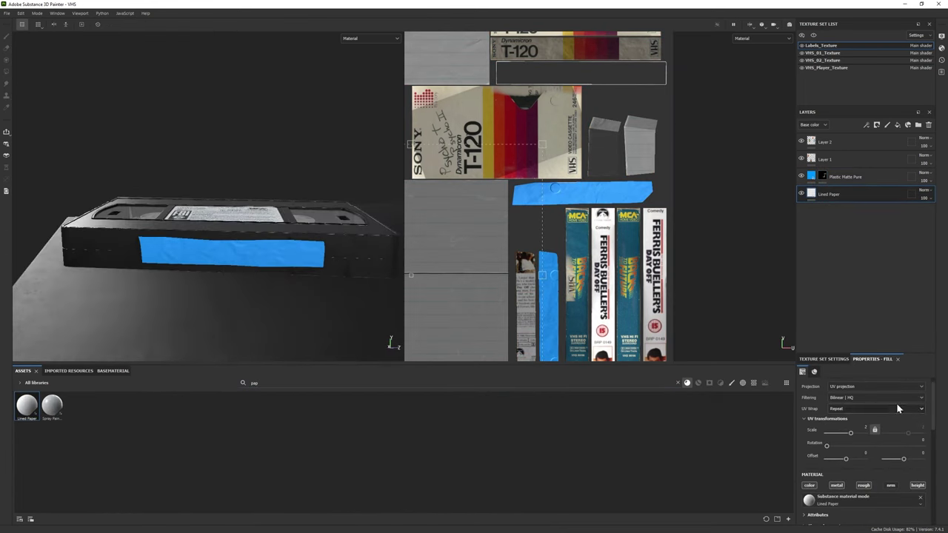
pyautogui.click(877, 125)
pyautogui.press('4')
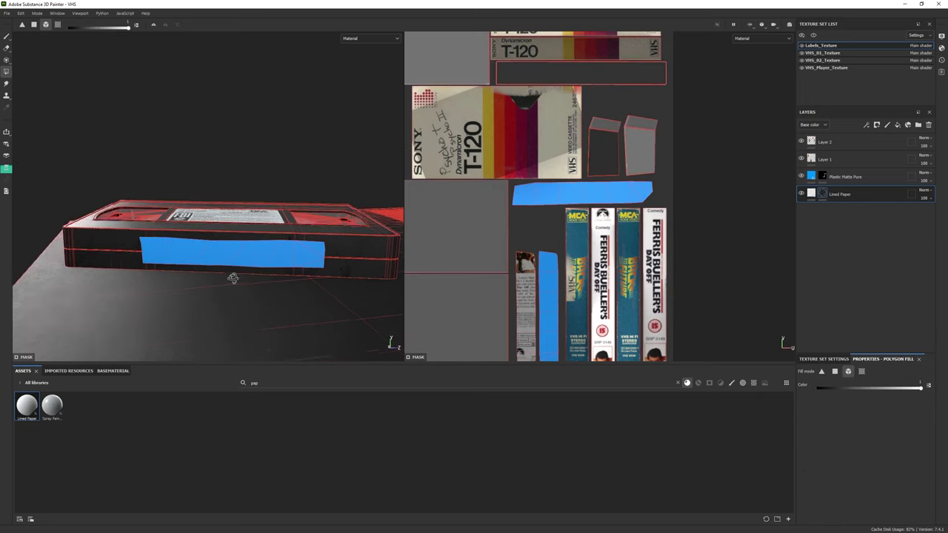
pyautogui.keyDown('alt'); pyautogui.moveTo(82, 244); pyautogui.dragTo(245, 223); pyautogui.keyUp('alt')
# Step: Reduce the Lined Paper's Wrinkle Intensity to 0.13
pyautogui.click(811, 193)
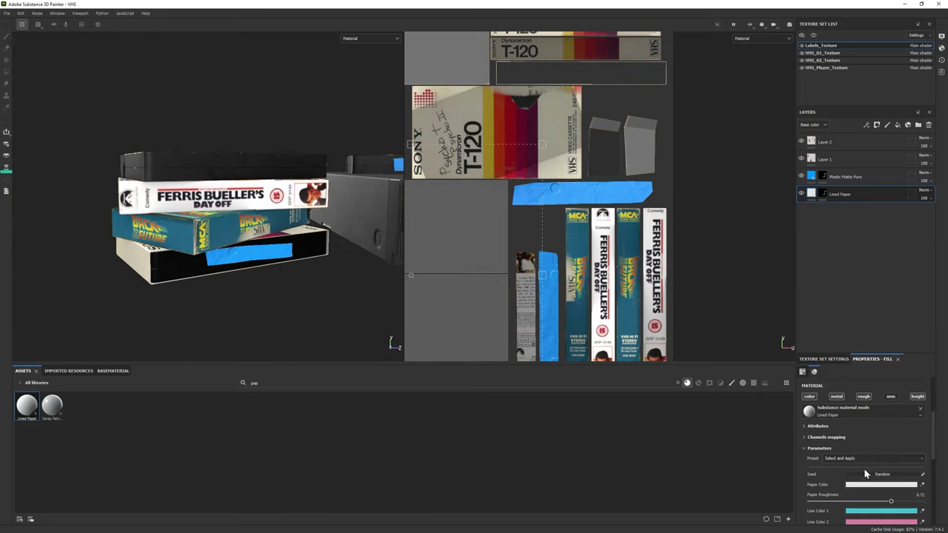
pyautogui.scroll(-5, 831, 500)
pyautogui.scroll(-1, 831, 500)
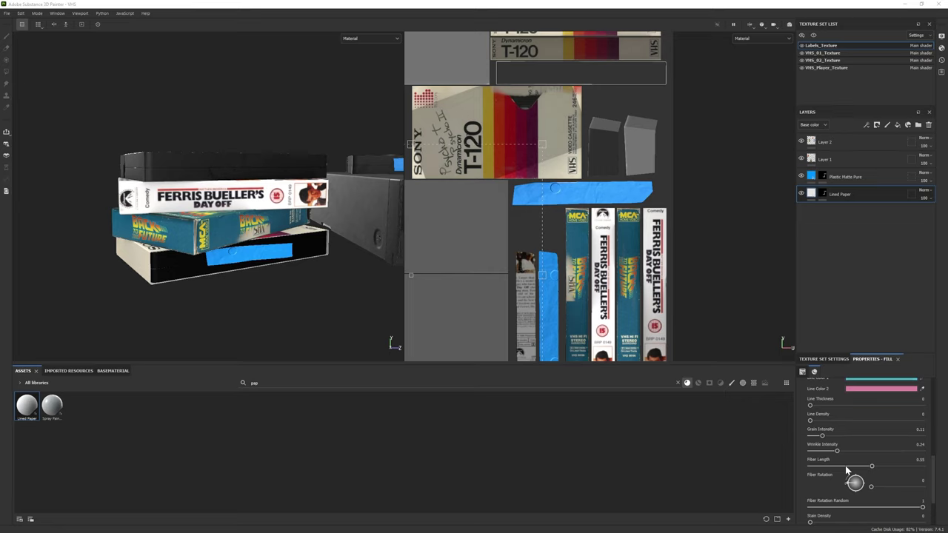
pyautogui.scroll(-1, 846, 467)
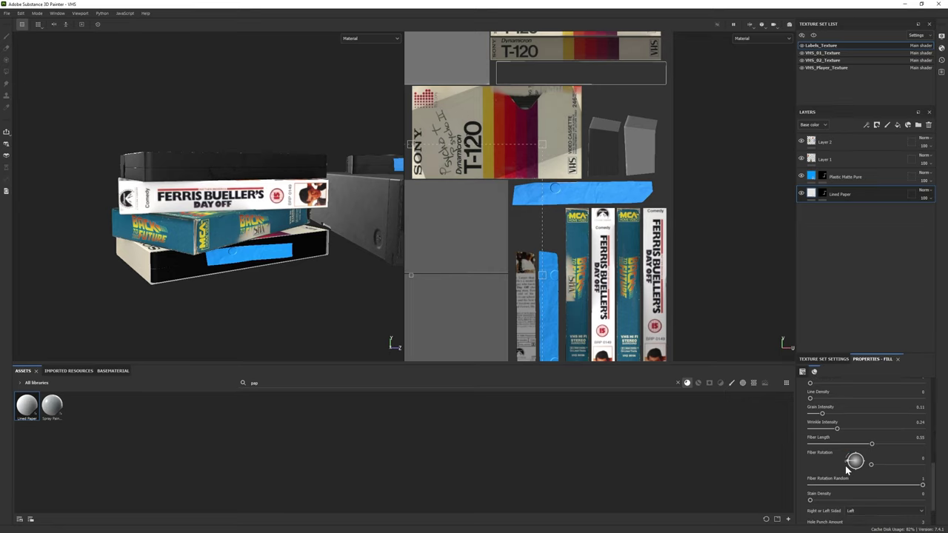
pyautogui.moveTo(827, 428); pyautogui.dragTo(823, 430)
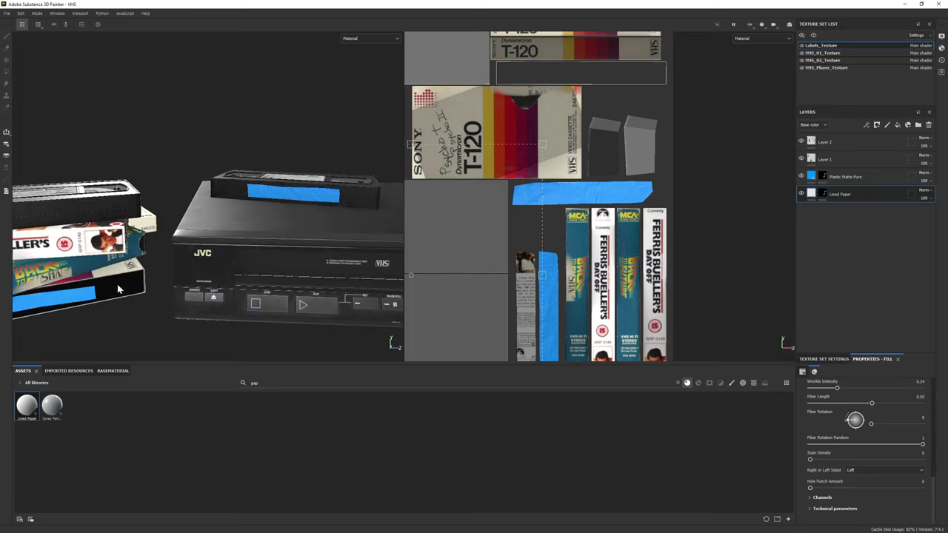
# Step: Make Plastic Matte Pure's base colour light grey and add a new paint layer, Layer 3
pyautogui.click(844, 177)
pyautogui.click(822, 447)
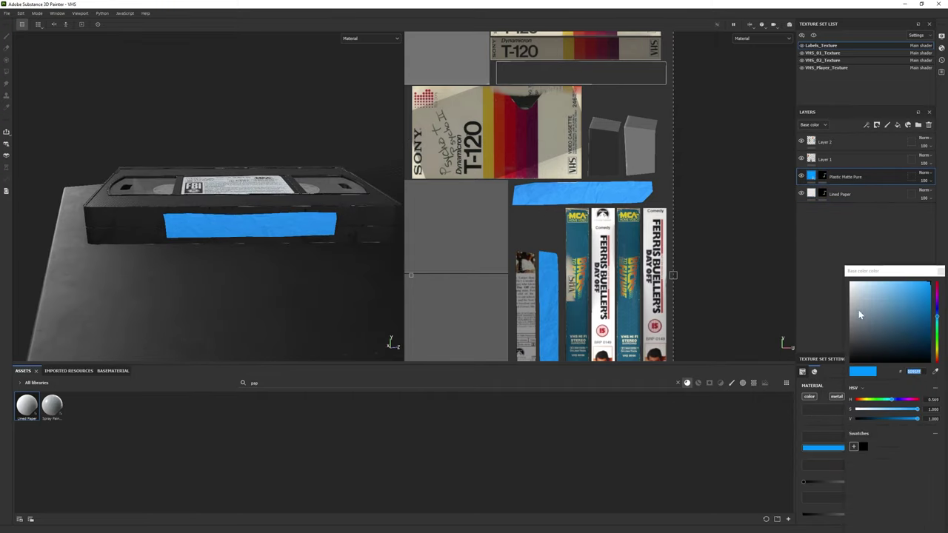
pyautogui.moveTo(858, 310); pyautogui.dragTo(852, 297)
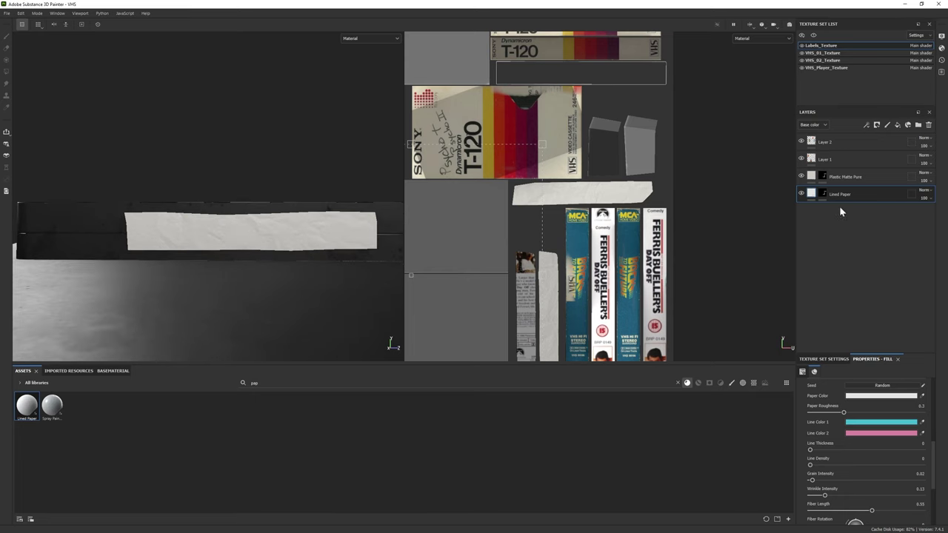
pyautogui.click(887, 124)
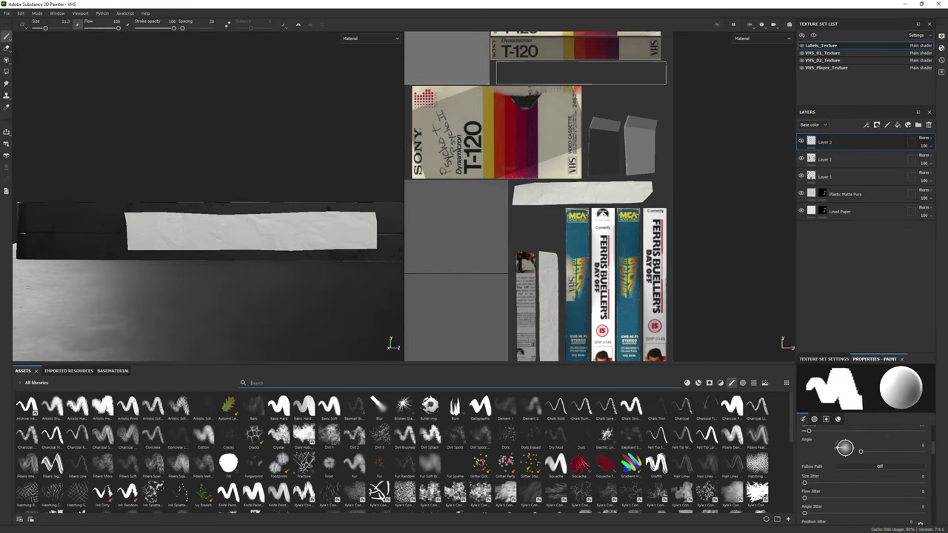
# Step: Choose the Marker brush (MAR) and start handwriting the title on the white tape label
pyautogui.write('MAR')
pyautogui.click(178, 406)
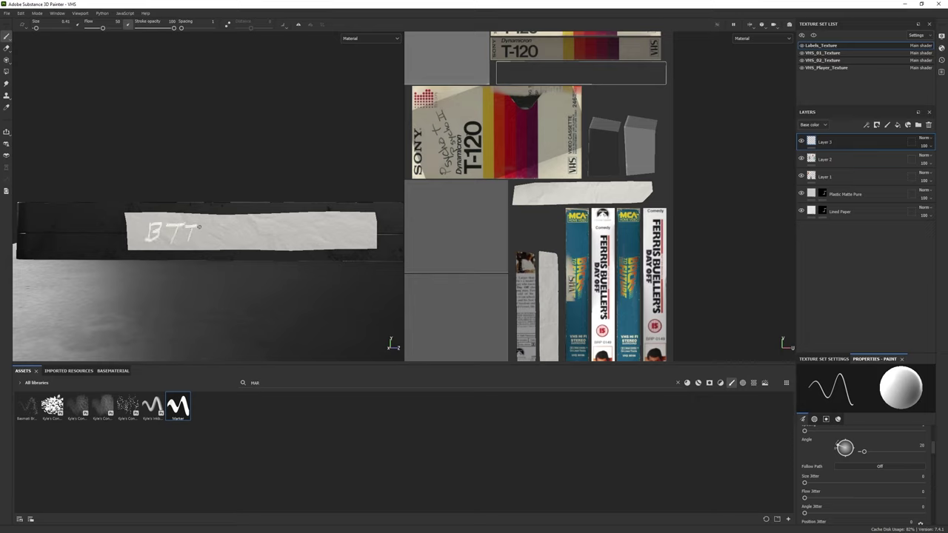
pyautogui.moveTo(226, 226); pyautogui.dragTo(238, 242)
pyautogui.keyDown('alt'); pyautogui.moveTo(239, 242); pyautogui.dragTo(196, 251); pyautogui.keyUp('alt')
pyautogui.hotkey('ctrl', 'z')
# Step: Continue lettering the title, adding a '2' after Future and undoing stray strokes
pyautogui.scroll(3, 172, 231)
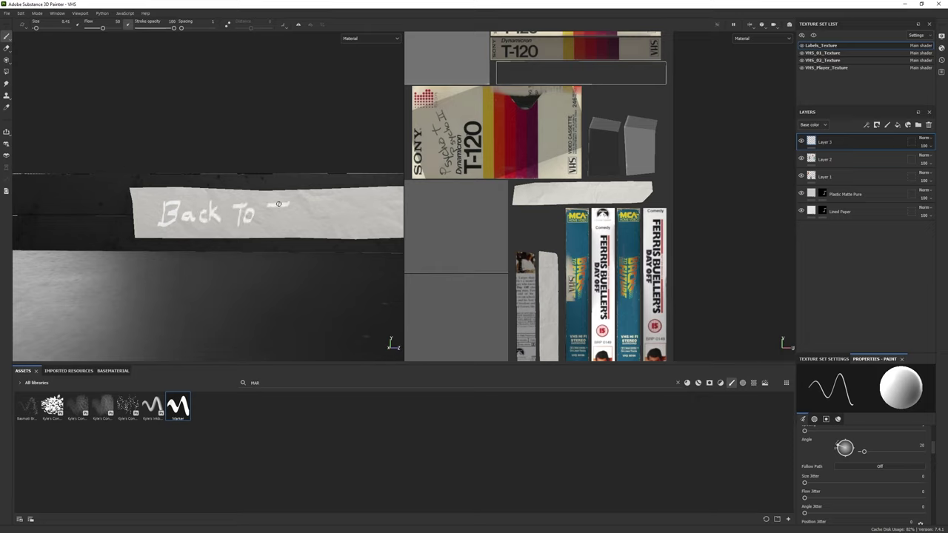
pyautogui.keyDown('alt'); pyautogui.moveTo(310, 216); pyautogui.dragTo(225, 220, button='middle'); pyautogui.keyUp('alt')
pyautogui.moveTo(225, 221); pyautogui.dragTo(226, 207)
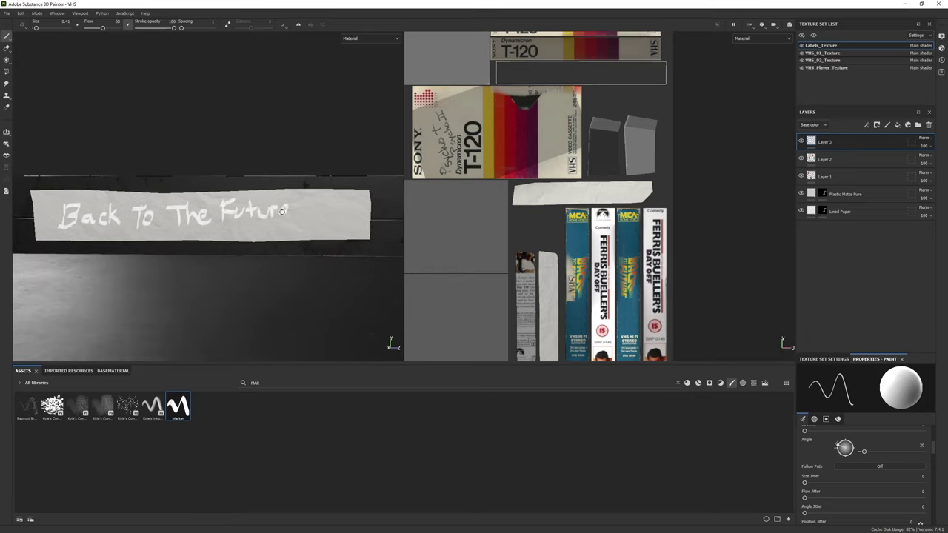
pyautogui.hotkey('ctrl', 'z')
pyautogui.moveTo(282, 243)
pyautogui.keyDown('alt'); pyautogui.mouseDown()
pyautogui.moveTo(307, 215)
pyautogui.moveTo(297, 239)
pyautogui.mouseUp(); pyautogui.keyUp('alt')
pyautogui.hotkey('ctrl', 'z')
pyautogui.scroll(-4, 282, 230)
pyautogui.scroll(3, 295, 234)
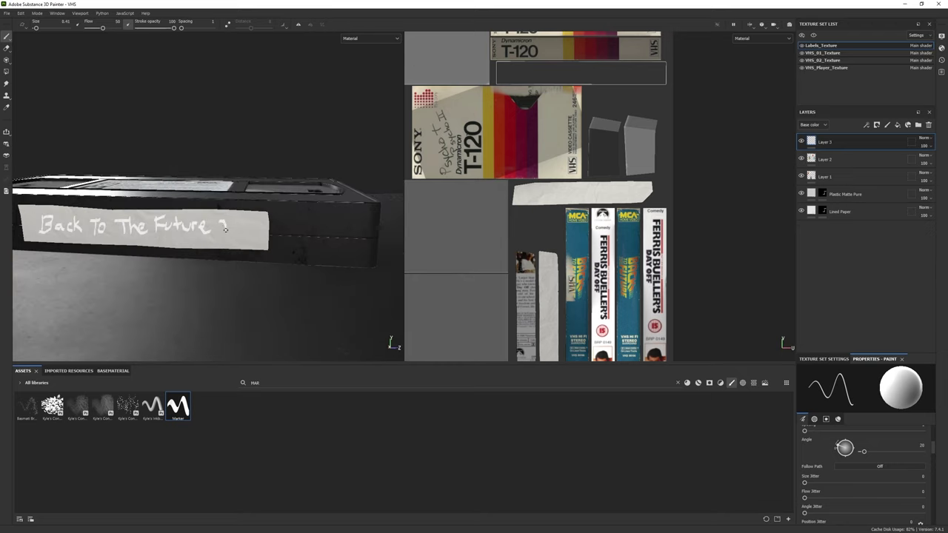
pyautogui.moveTo(224, 228)
pyautogui.keyDown('alt'); pyautogui.mouseDown()
pyautogui.moveTo(252, 248)
pyautogui.moveTo(282, 222)
pyautogui.mouseUp(); pyautogui.keyUp('alt')
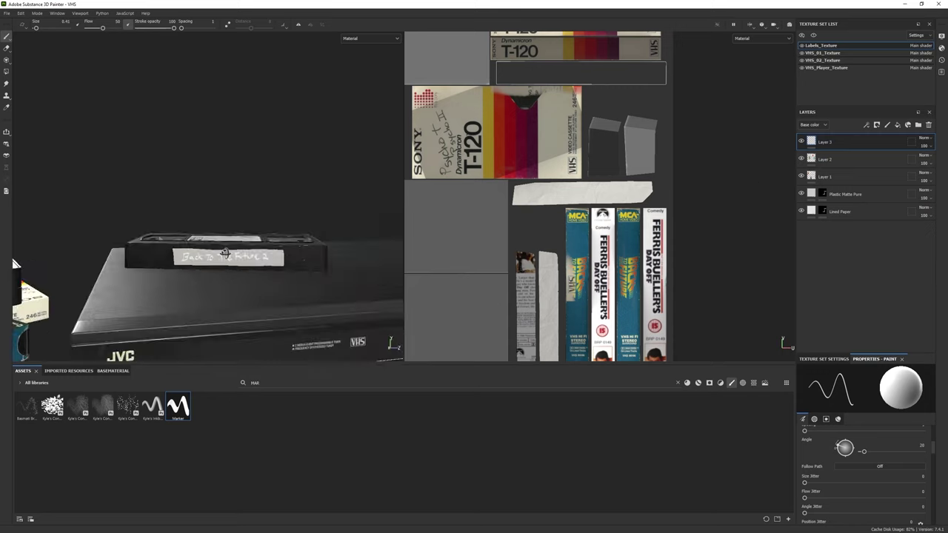
pyautogui.scroll(3, 281, 222)
pyautogui.scroll(-5, 846, 471)
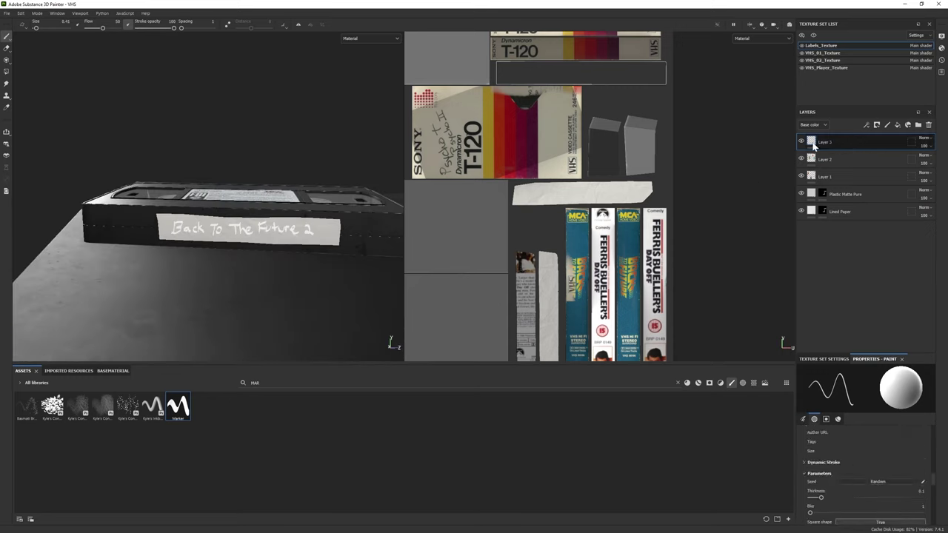
# Step: Clear the white lettering, switch the Marker to near-black ink and rewrite 'The' on the label
pyautogui.press('Delete')
pyautogui.scroll(-5, 870, 459)
pyautogui.click(859, 521)
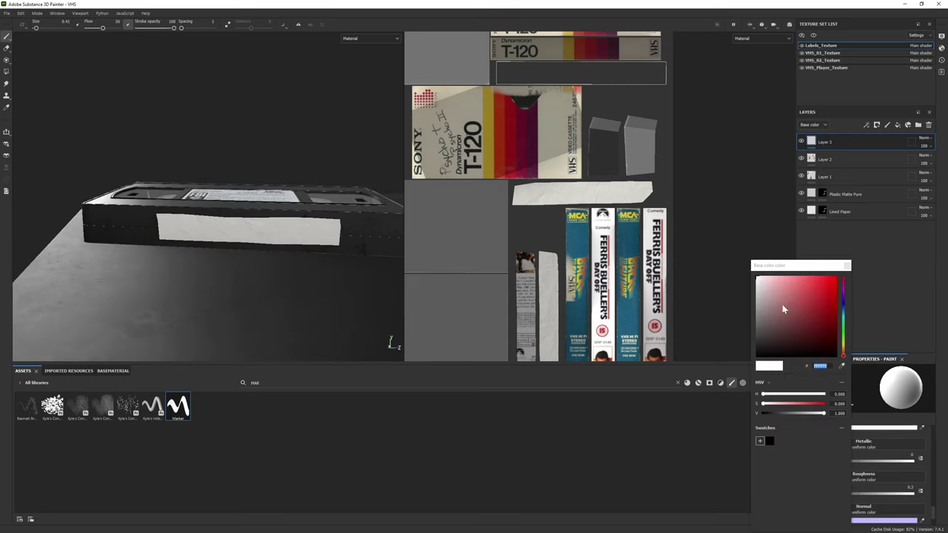
pyautogui.click(783, 326)
pyautogui.keyDown('alt'); pyautogui.moveTo(222, 282); pyautogui.dragTo(222, 237); pyautogui.keyUp('alt')
pyautogui.moveTo(170, 222); pyautogui.dragTo(171, 240)
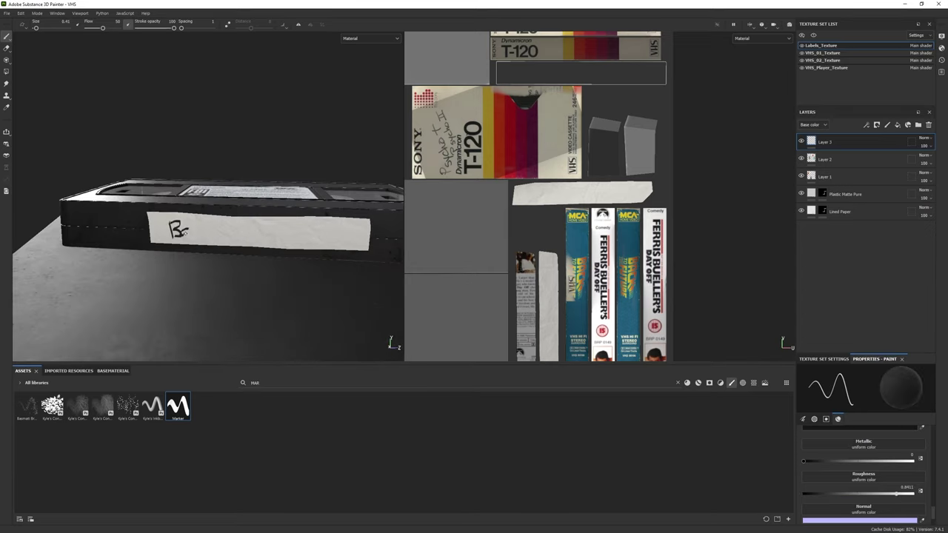
pyautogui.scroll(3, 214, 224)
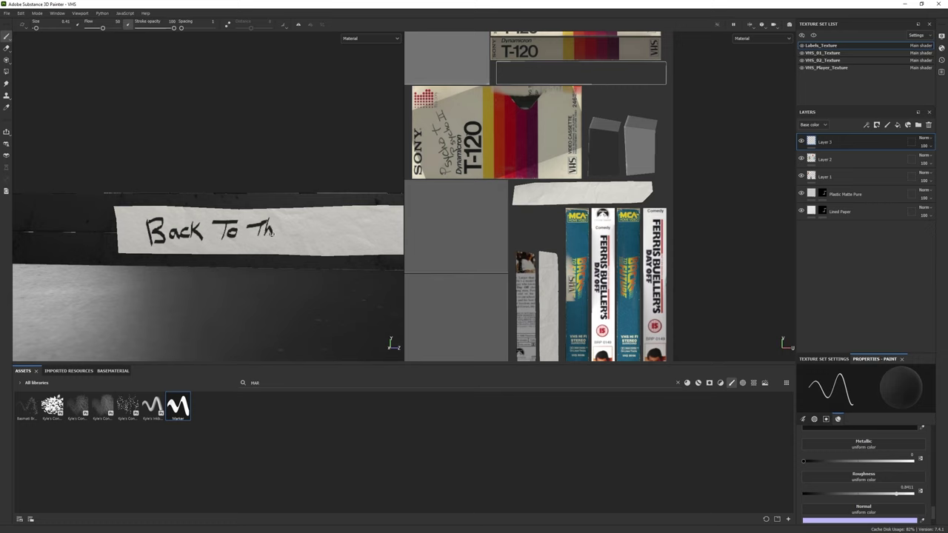
pyautogui.moveTo(272, 233); pyautogui.dragTo(277, 235)
pyautogui.keyDown('alt'); pyautogui.moveTo(277, 235); pyautogui.dragTo(251, 231, button='middle'); pyautogui.keyUp('alt')
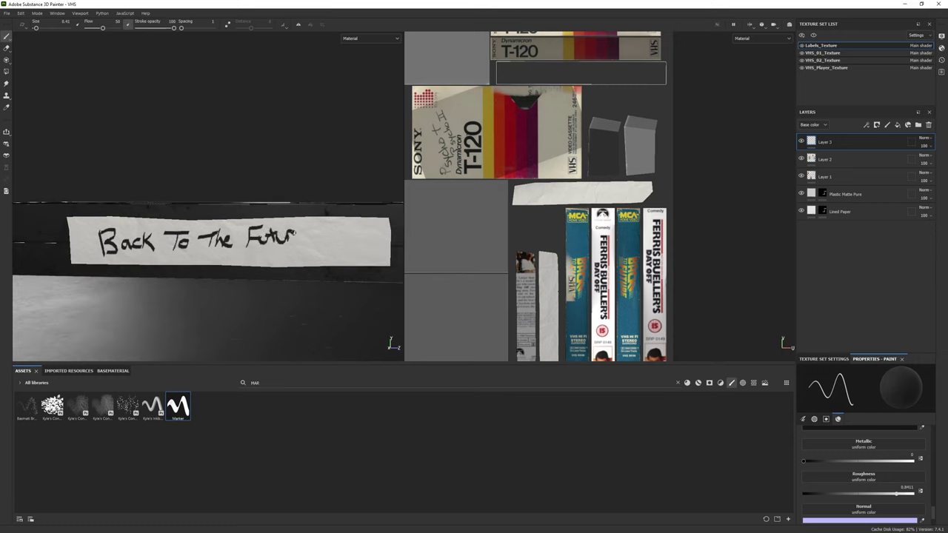
pyautogui.press('f')
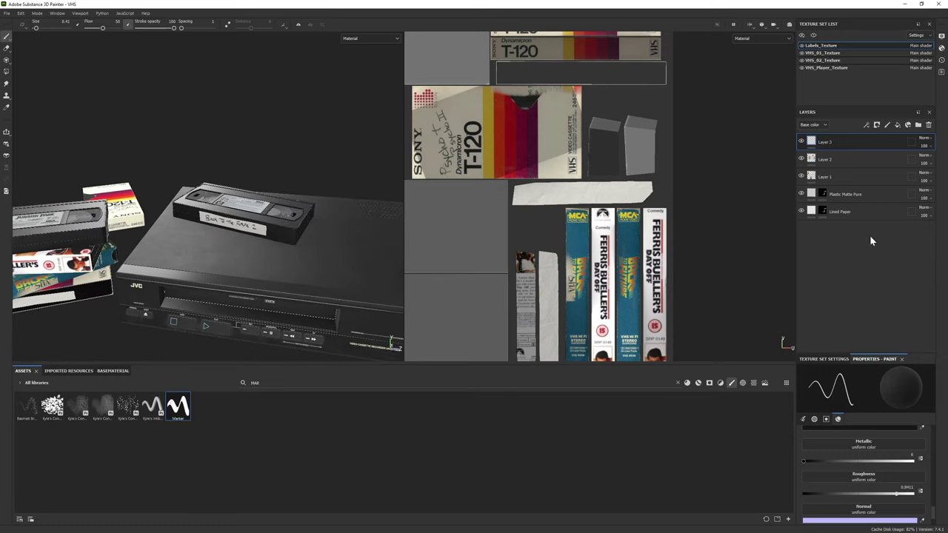
pyautogui.click(931, 162)
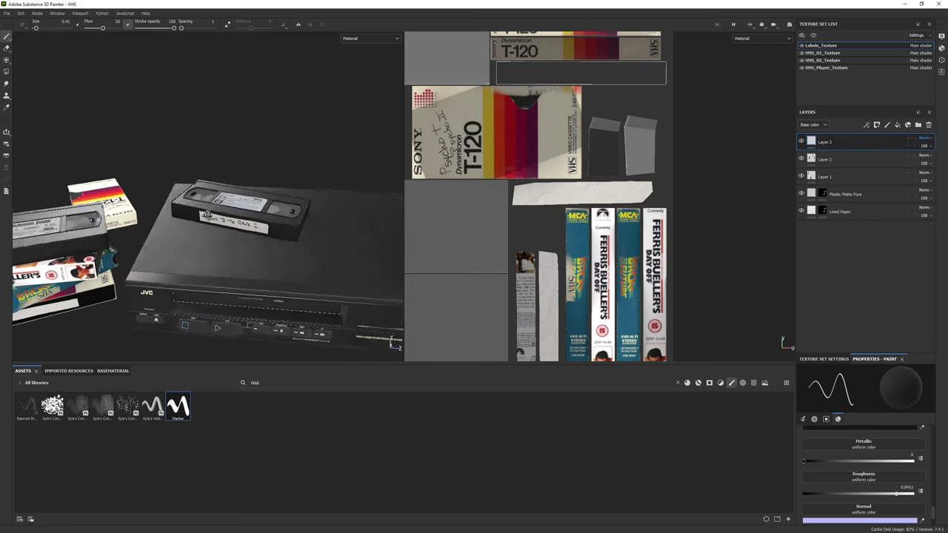
# Step: Hand-letter the apostrophe-s and finish the Y of 'BDAY' on the bottom tape's label
pyautogui.scroll(10, 142, 269)
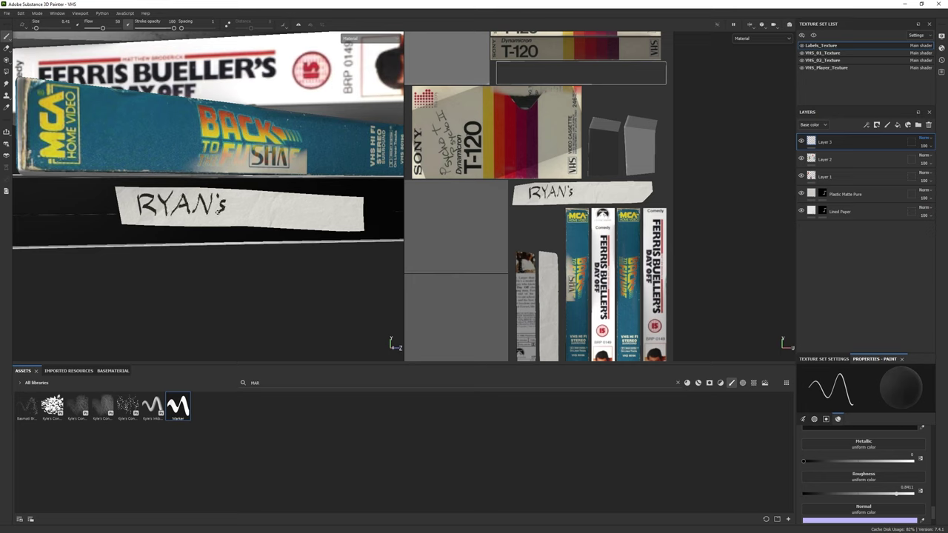
pyautogui.moveTo(217, 190); pyautogui.dragTo(216, 196)
pyautogui.moveTo(228, 199); pyautogui.dragTo(219, 209)
pyautogui.keyDown('alt'); pyautogui.moveTo(222, 209); pyautogui.dragTo(200, 206, button='middle'); pyautogui.keyUp('alt')
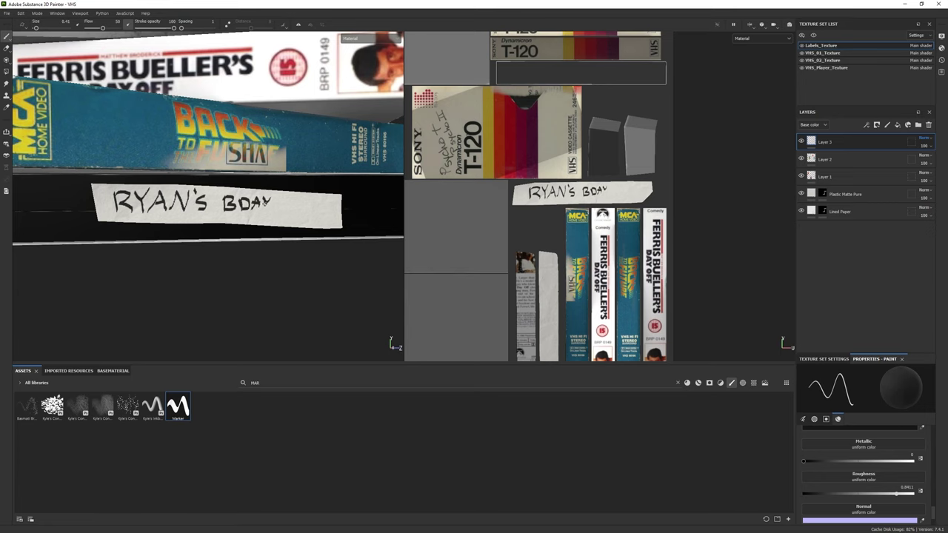
pyautogui.moveTo(265, 201); pyautogui.dragTo(267, 214)
pyautogui.keyDown('alt'); pyautogui.moveTo(294, 199); pyautogui.dragTo(287, 201, button='middle'); pyautogui.keyUp('alt')
pyautogui.keyDown('alt'); pyautogui.moveTo(310, 200); pyautogui.dragTo(239, 239, button='right'); pyautogui.keyUp('alt')
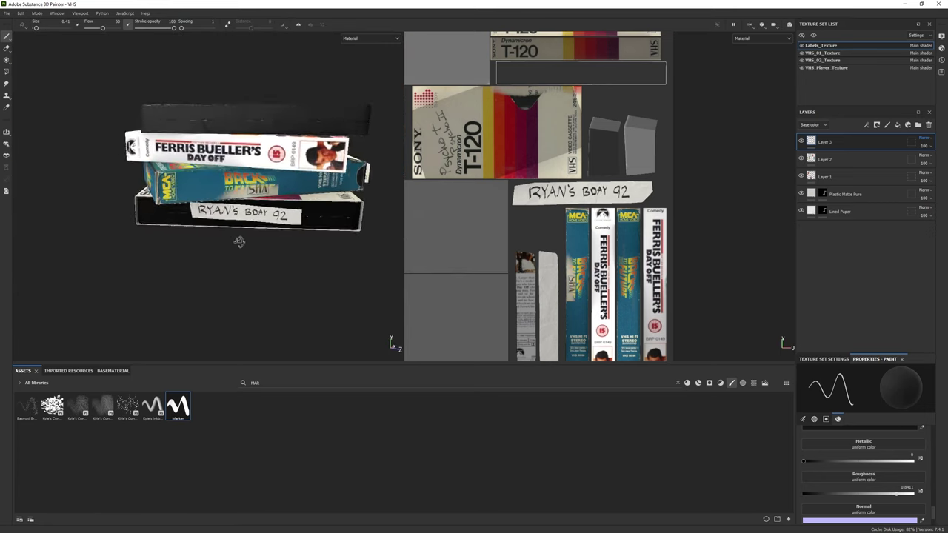
pyautogui.moveTo(239, 240)
pyautogui.keyDown('alt'); pyautogui.mouseDown()
pyautogui.moveTo(267, 239)
pyautogui.moveTo(239, 239)
pyautogui.mouseUp(); pyautogui.keyUp('alt')
pyautogui.scroll(3, 285, 236)
# Step: Switch to the Eraser and enlarge its size to about 7
pyautogui.press('e')
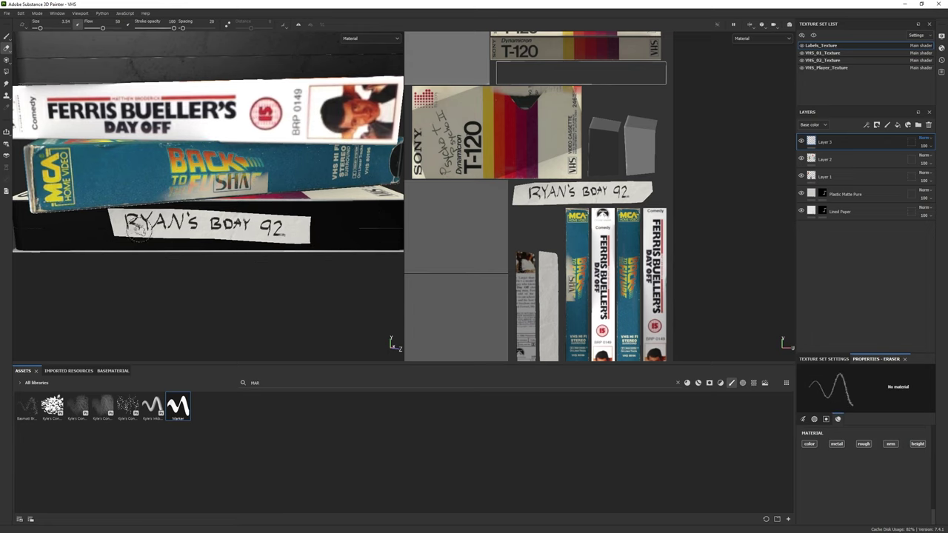
pyautogui.moveTo(137, 230)
pyautogui.keyDown('ctrl'); pyautogui.mouseDown(button='right')
pyautogui.moveTo(167, 226)
pyautogui.moveTo(247, 260)
pyautogui.mouseUp(button='right'); pyautogui.keyUp('ctrl')
pyautogui.scroll(-3, 206, 269)
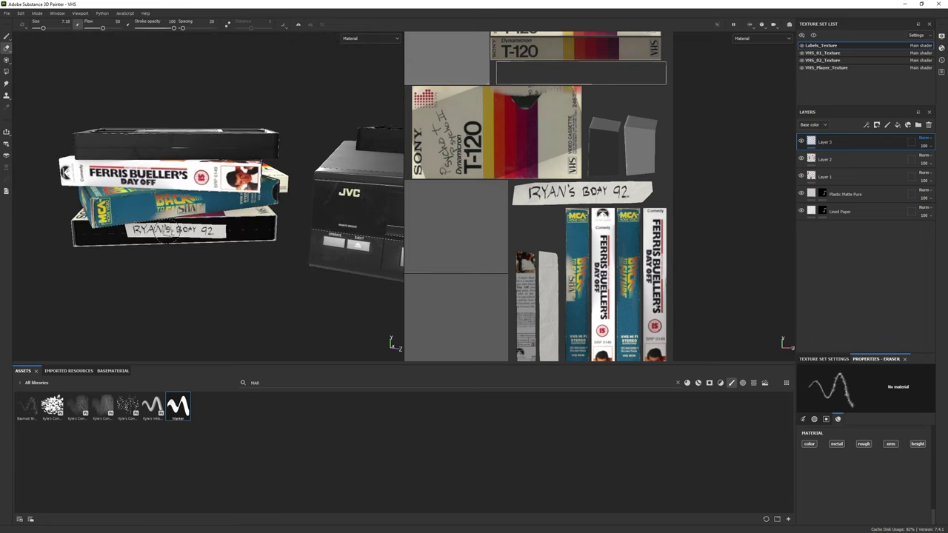
pyautogui.keyDown('alt'); pyautogui.moveTo(164, 231); pyautogui.dragTo(191, 270); pyautogui.keyUp('alt')
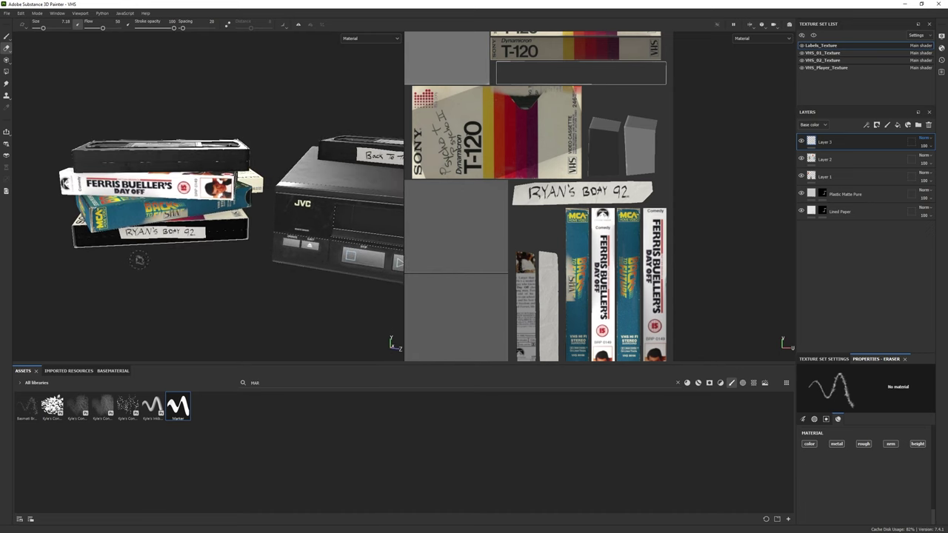
pyautogui.scroll(8, 138, 260)
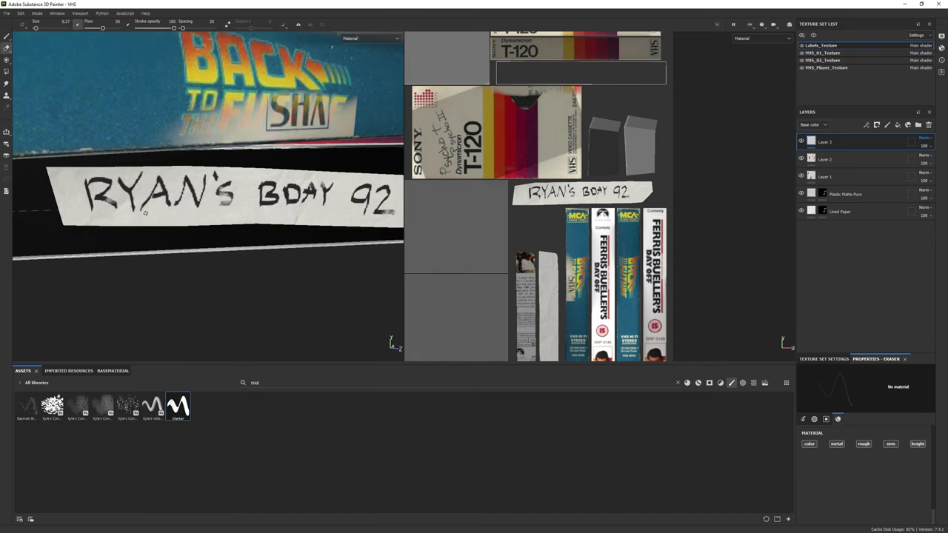
pyautogui.scroll(-8, 141, 211)
pyautogui.moveTo(141, 211)
pyautogui.keyDown('alt'); pyautogui.mouseDown()
pyautogui.moveTo(263, 237)
pyautogui.moveTo(311, 222)
pyautogui.mouseUp(); pyautogui.keyUp('alt')
# Step: Return to painting and set the brush ink to deep red 760C0C for the 'Grad 1994' label
pyautogui.scroll(4, 311, 222)
pyautogui.press('1')
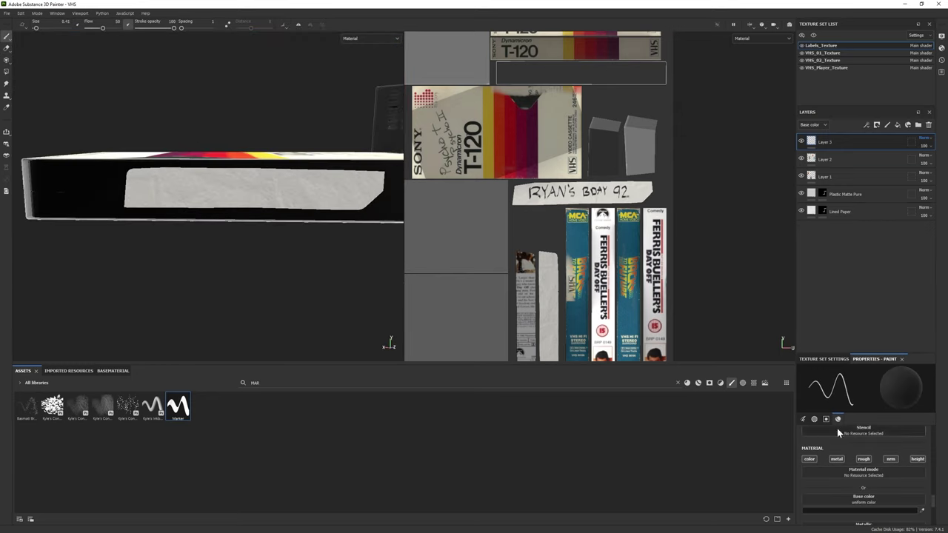
pyautogui.click(850, 466)
pyautogui.moveTo(799, 313); pyautogui.dragTo(794, 323)
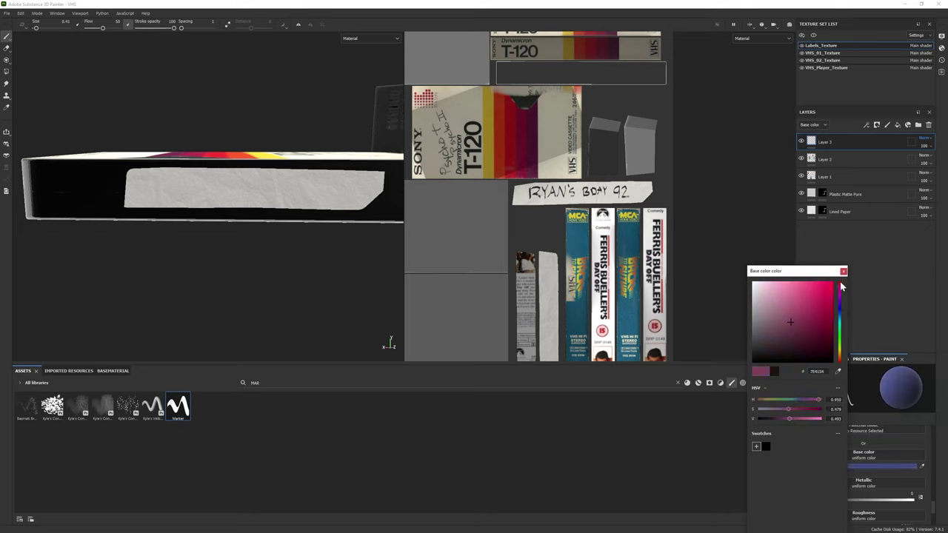
pyautogui.moveTo(841, 286); pyautogui.dragTo(840, 282)
pyautogui.click(825, 325)
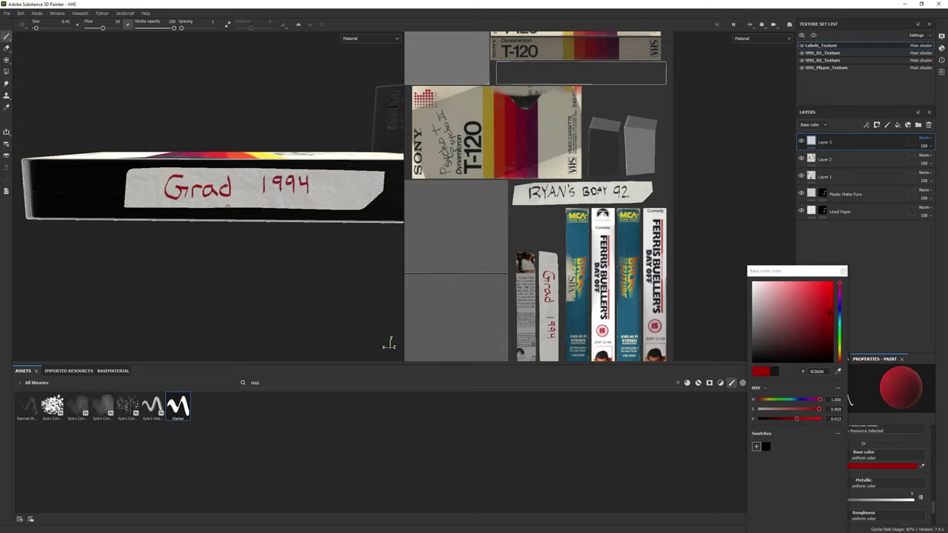
pyautogui.scroll(-5, 227, 206)
pyautogui.keyDown('alt'); pyautogui.moveTo(227, 205); pyautogui.dragTo(282, 256); pyautogui.keyUp('alt')
pyautogui.scroll(4, 378, 294)
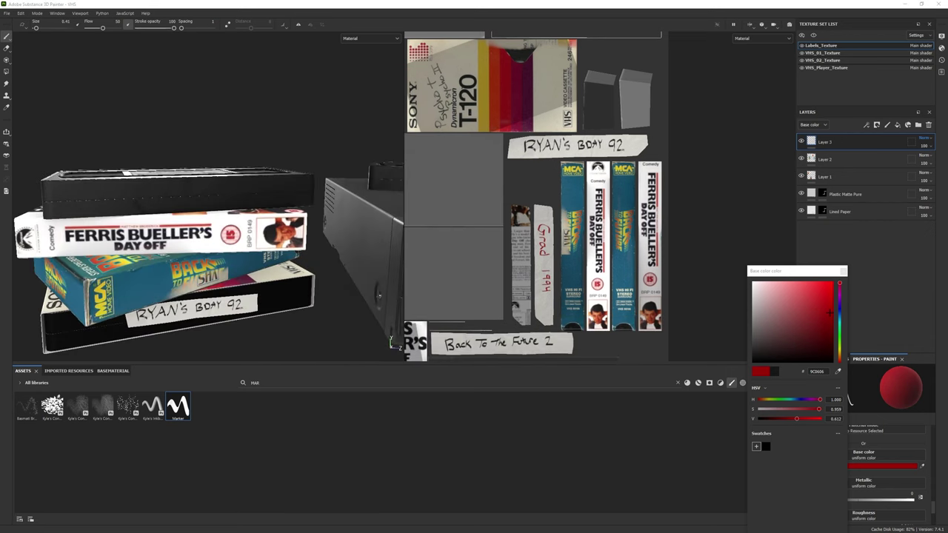
# Step: Close the colour picker, switch texture set, and toggle Layer 2's visibility off and on
pyautogui.click(844, 60)
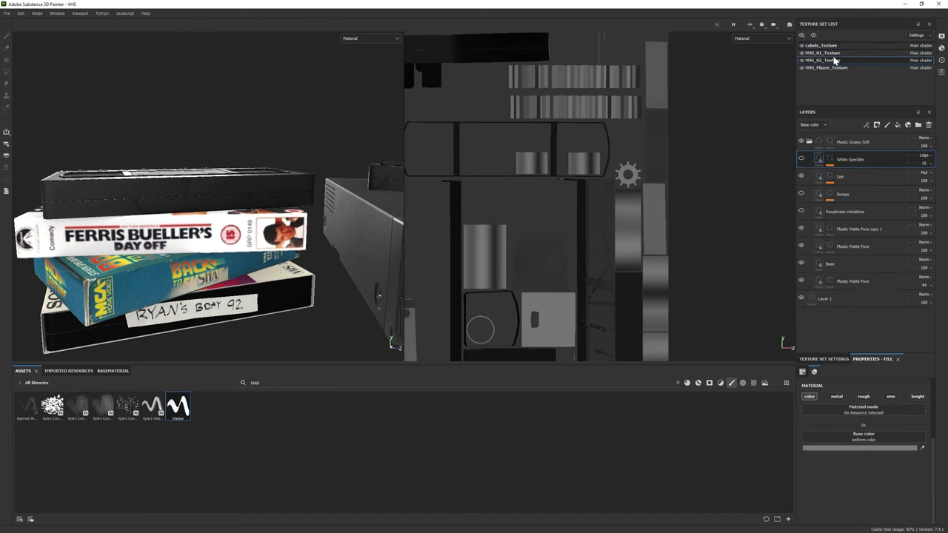
pyautogui.click(822, 45)
pyautogui.click(801, 159)
pyautogui.click(800, 159)
# Step: Load the BTTF cover texture as the Projection tool's base color, then return to painting
pyautogui.press('3')
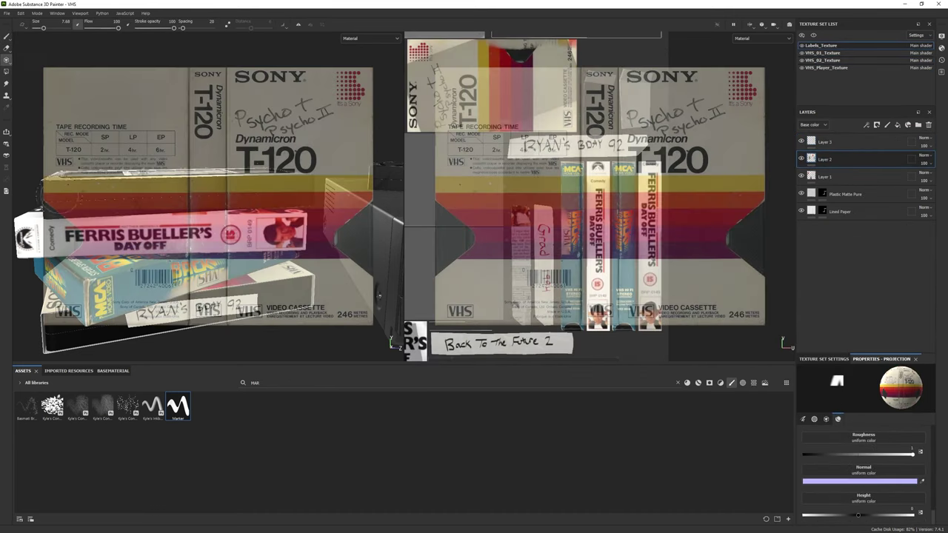
pyautogui.click(677, 384)
pyautogui.scroll(-15, 492, 468)
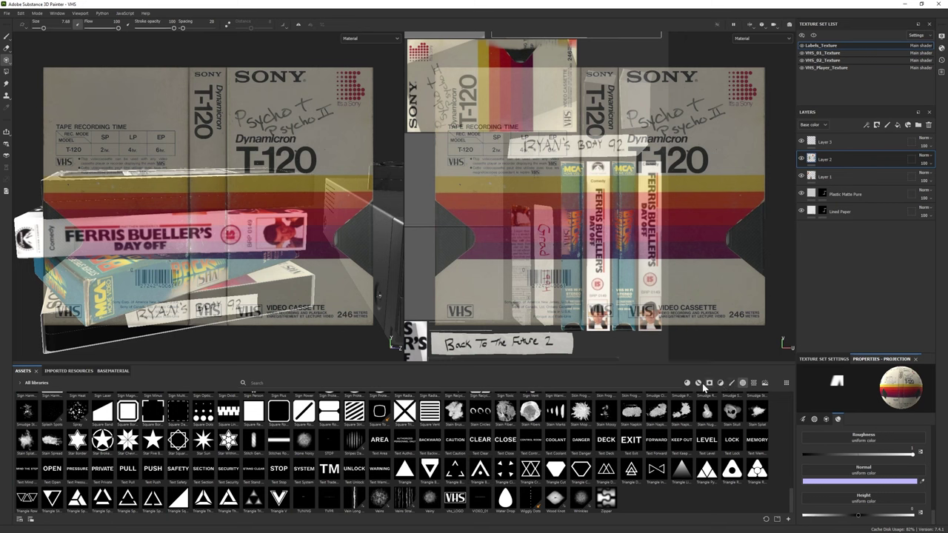
pyautogui.click(751, 384)
pyautogui.moveTo(756, 405); pyautogui.dragTo(604, 186)
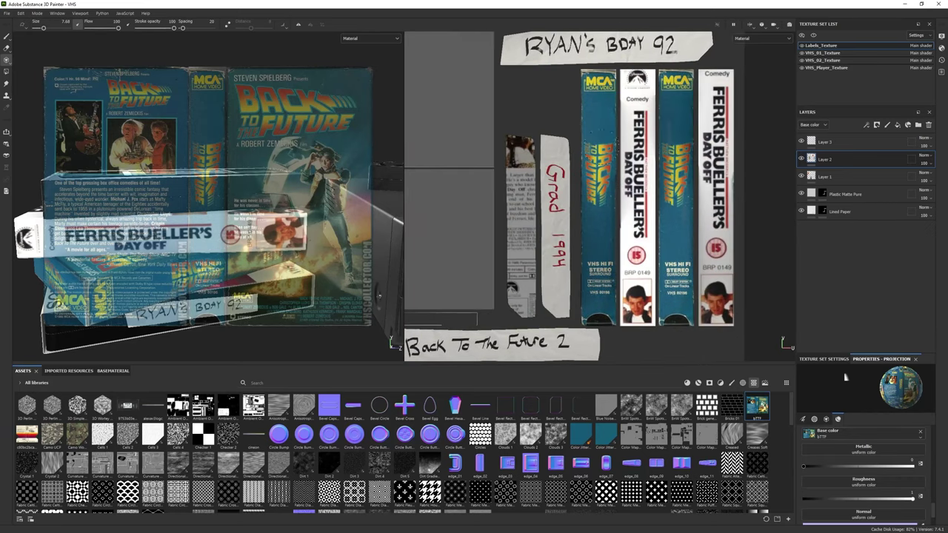
pyautogui.press('1')
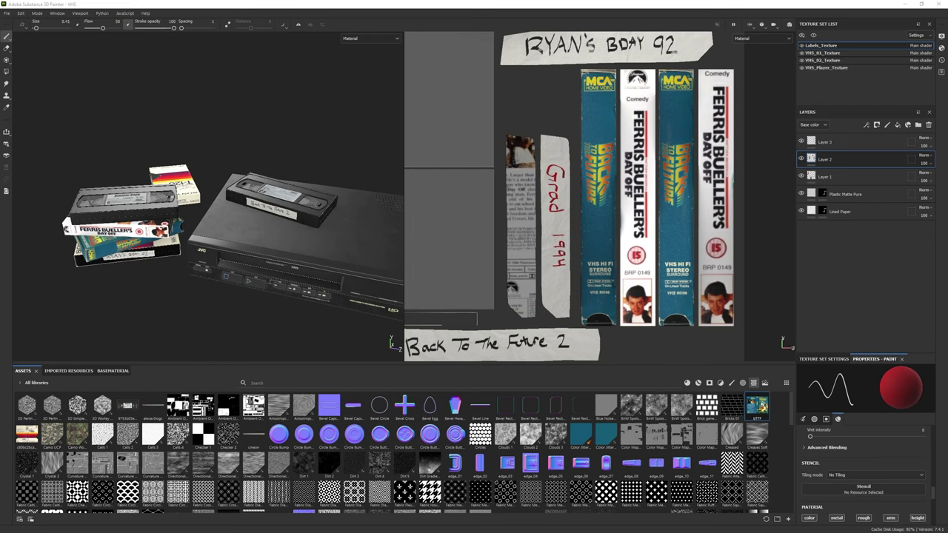
# Step: Add a Plastic Matte Pure layer above Layer 3 and dab a Dirt 2 mark after the '2'
pyautogui.scroll(5, 192, 244)
pyautogui.click(824, 141)
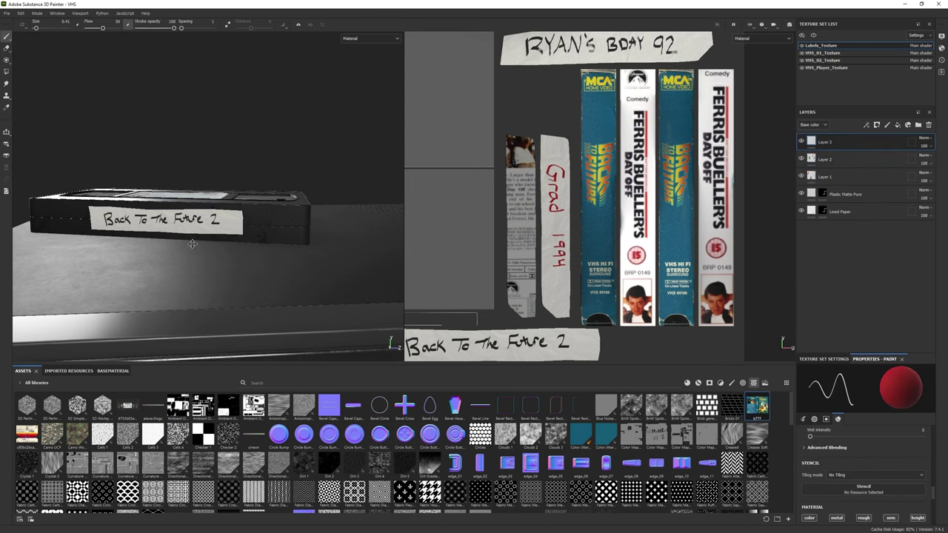
pyautogui.click(687, 383)
pyautogui.moveTo(757, 491); pyautogui.dragTo(844, 142)
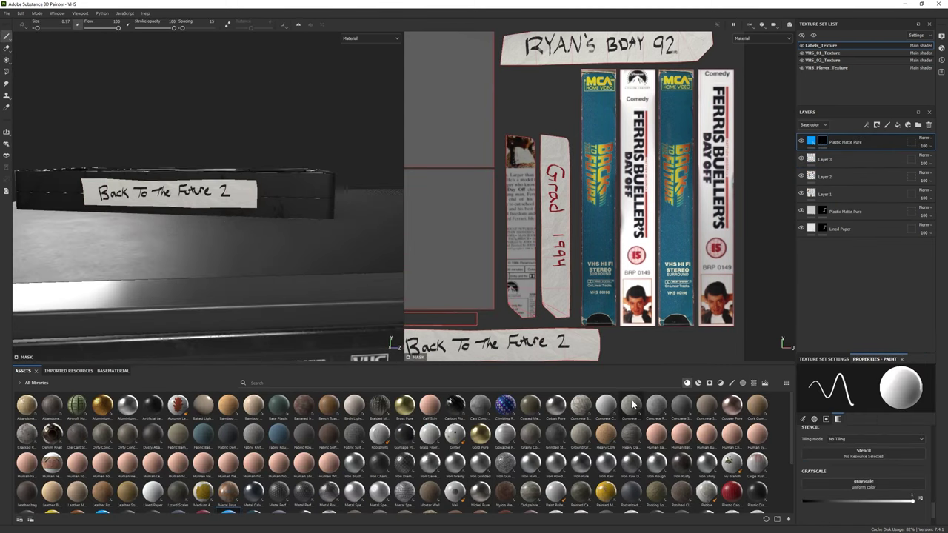
pyautogui.click(732, 383)
pyautogui.click(354, 435)
pyautogui.click(238, 190)
# Step: Give the dirt layer a dark colour and refine it with the Dirt Spots brush and eraser
pyautogui.press('f')
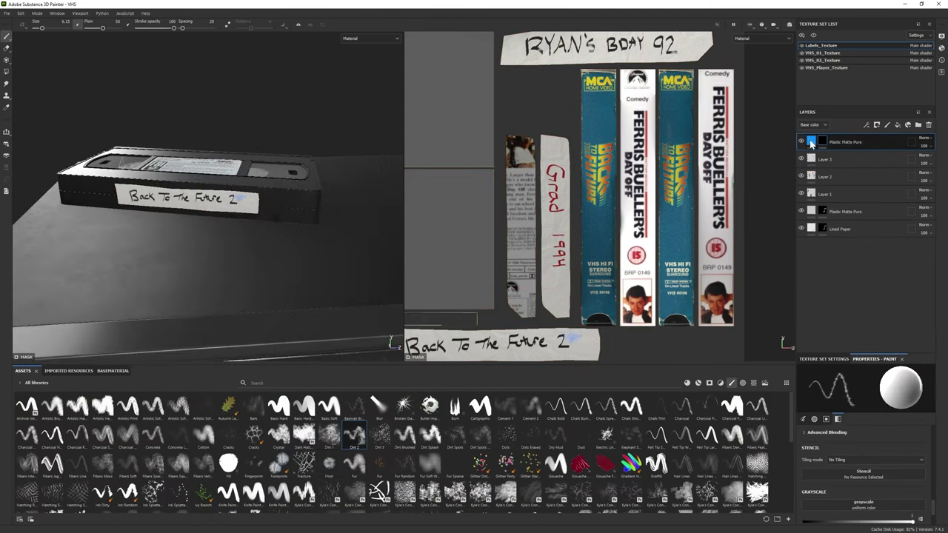
pyautogui.click(811, 144)
pyautogui.click(751, 333)
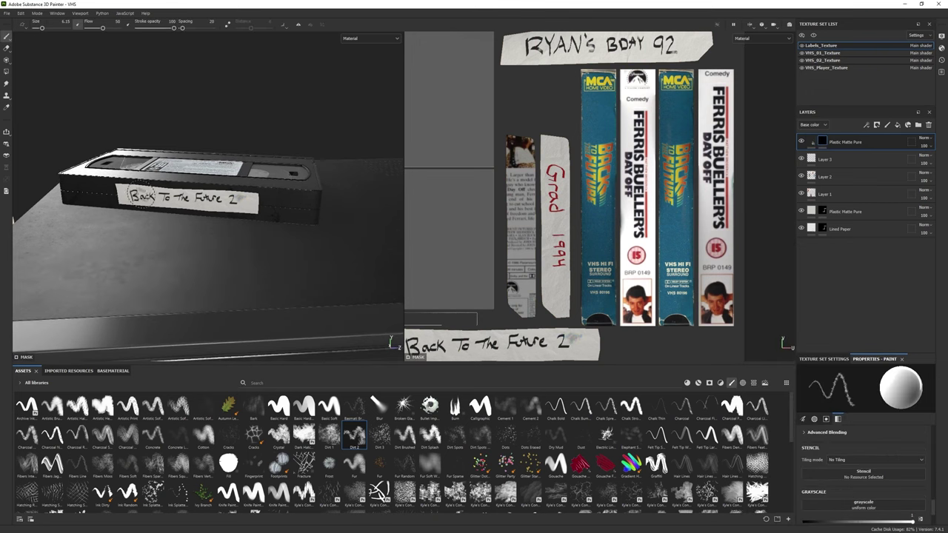
pyautogui.click(455, 435)
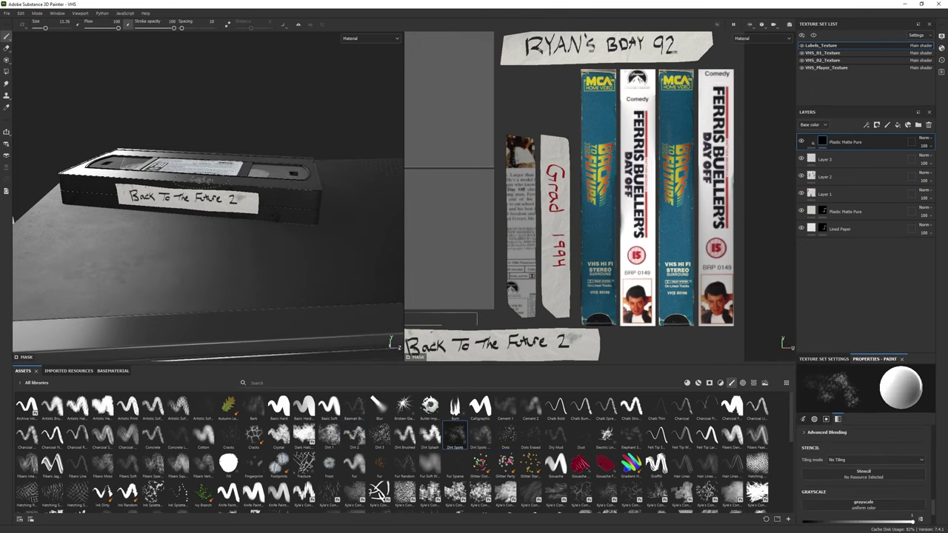
pyautogui.press('e')
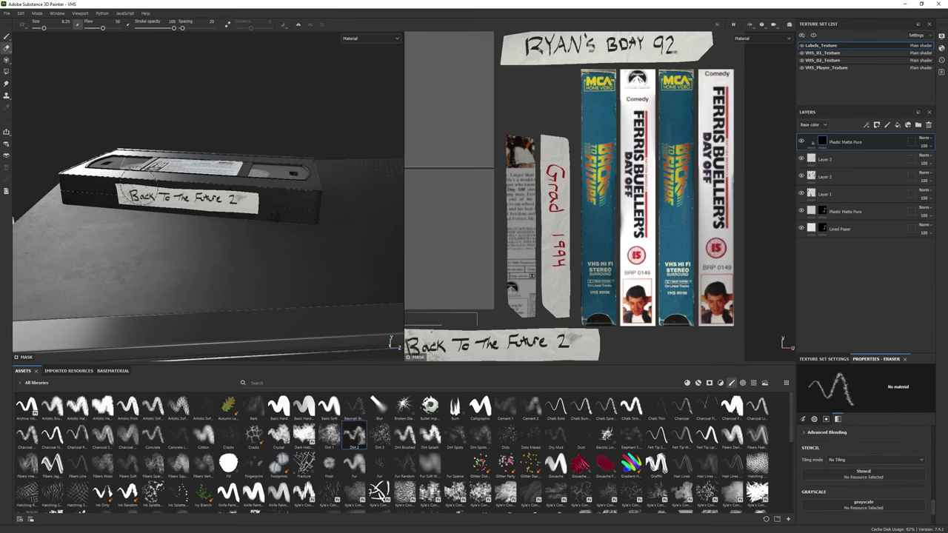
pyautogui.moveTo(222, 222)
pyautogui.keyDown('alt'); pyautogui.mouseDown()
pyautogui.moveTo(31, 178)
pyautogui.moveTo(76, 123)
pyautogui.mouseUp(); pyautogui.keyUp('alt')
pyautogui.press('p')
pyautogui.scroll(3, 230, 238)
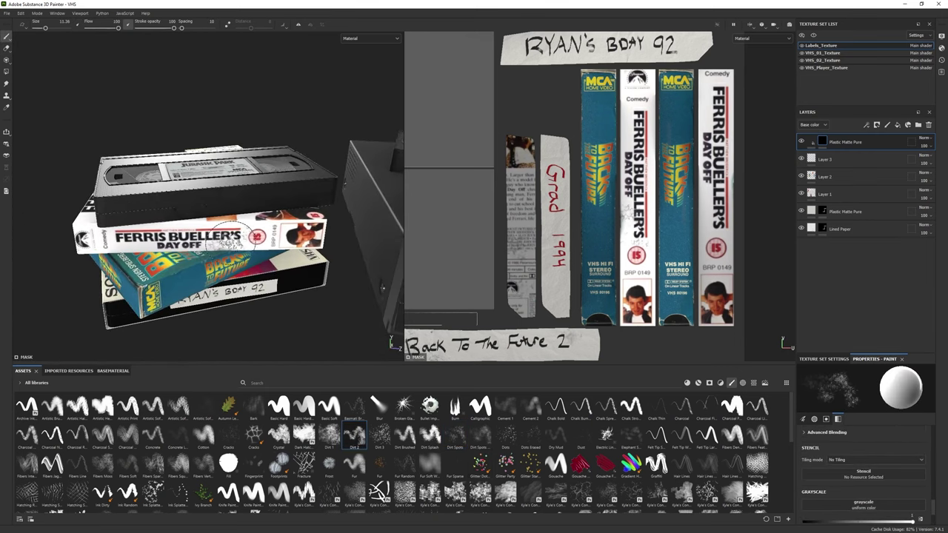
pyautogui.click(5, 49)
pyautogui.moveTo(148, 223)
pyautogui.keyDown('alt'); pyautogui.mouseDown()
pyautogui.moveTo(176, 272)
pyautogui.moveTo(277, 250)
pyautogui.moveTo(215, 259)
pyautogui.mouseUp(); pyautogui.keyUp('alt')
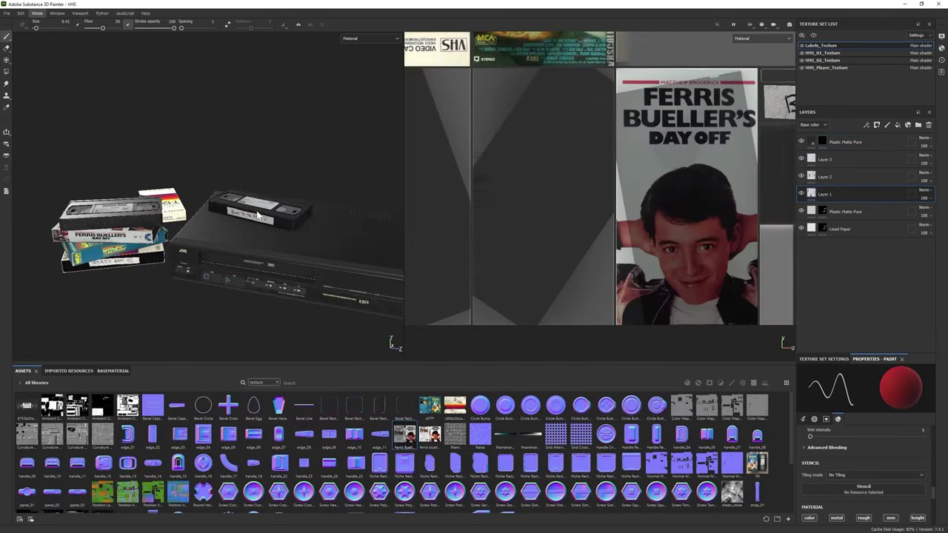
# Step: Switch to the Iray preview and rotate the environment lighting to about 283
pyautogui.press('F10')
pyautogui.keyDown('alt'); pyautogui.moveTo(258, 215); pyautogui.dragTo(387, 294); pyautogui.keyUp('alt')
pyautogui.keyDown('shift'); pyautogui.moveTo(387, 294); pyautogui.dragTo(854, 346, button='right'); pyautogui.keyUp('shift')
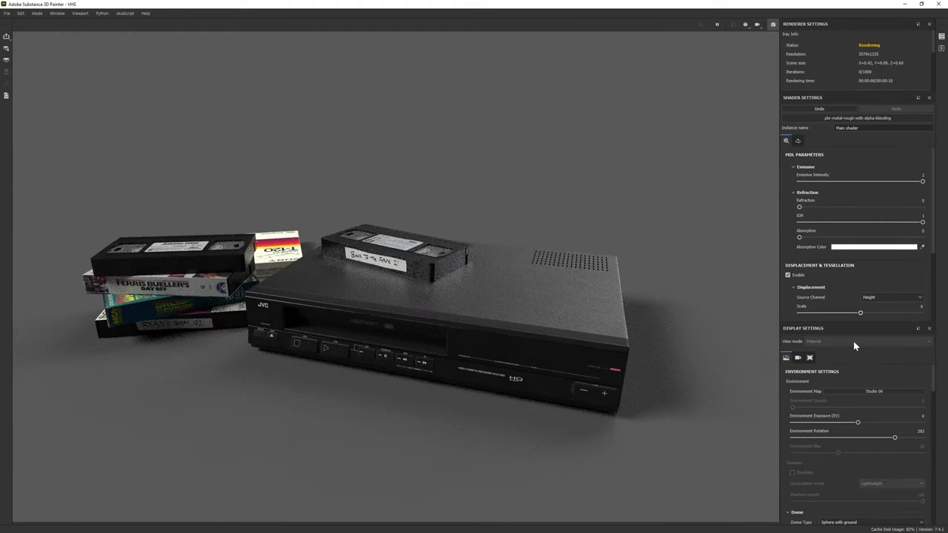
# Step: Light the scene with the Soft 1Front 2Backs environment map rotated to 292
pyautogui.click(874, 391)
pyautogui.click(930, 454)
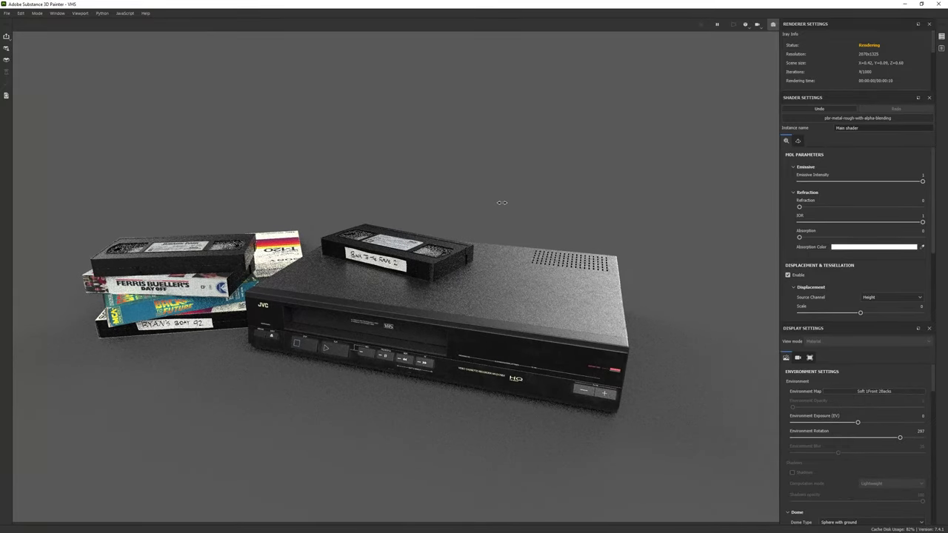
pyautogui.keyDown('shift'); pyautogui.moveTo(501, 202); pyautogui.dragTo(497, 200, button='right'); pyautogui.keyUp('shift')
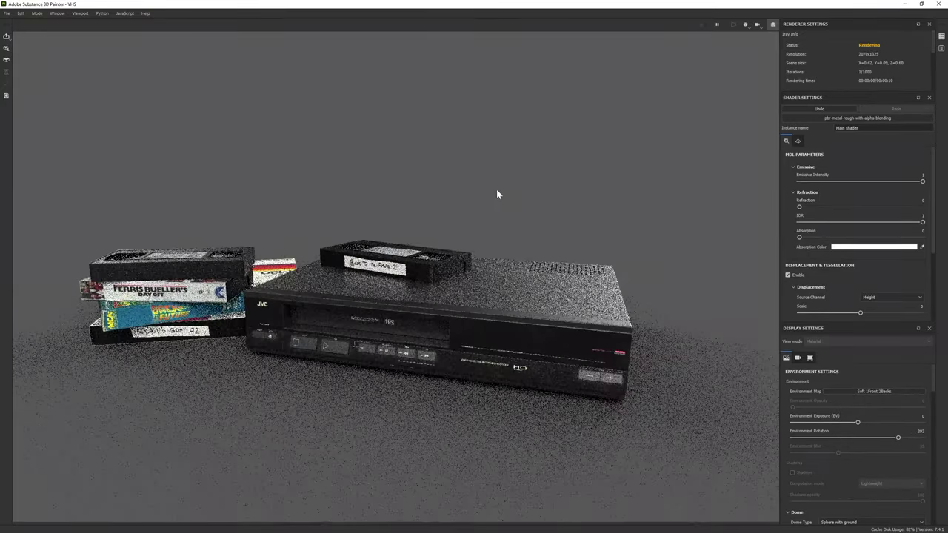
pyautogui.scroll(2, 496, 194)
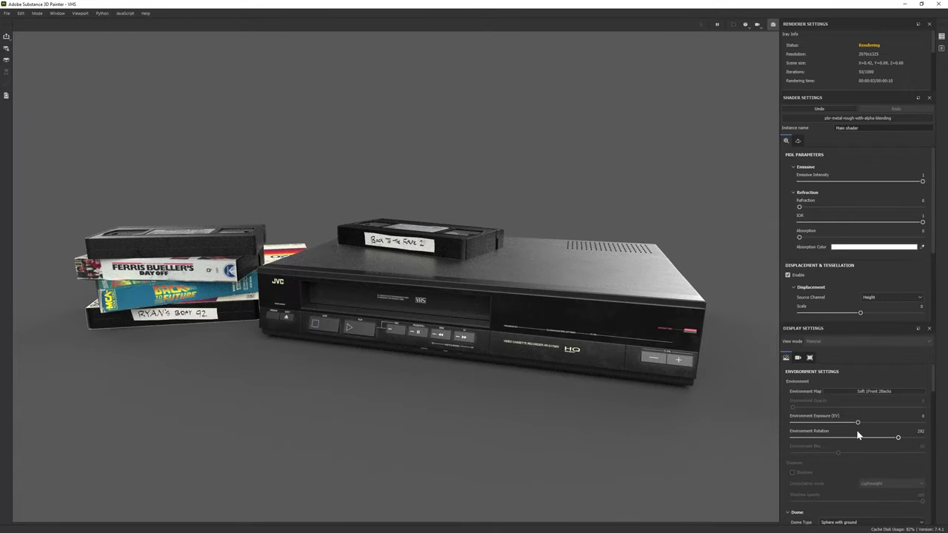
pyautogui.keyDown('shift'); pyautogui.moveTo(607, 362); pyautogui.dragTo(568, 328, button='right'); pyautogui.keyUp('shift')
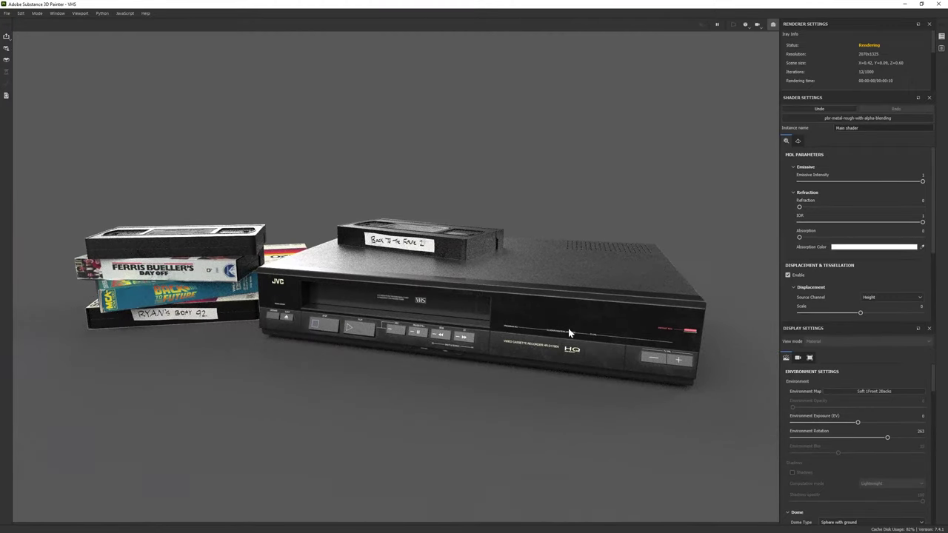
# Step: Try Soft 1Front, Soft 1LowContrast, Studio Black Soft and Panorama maps, rotating to 175
pyautogui.click(874, 391)
pyautogui.click(910, 457)
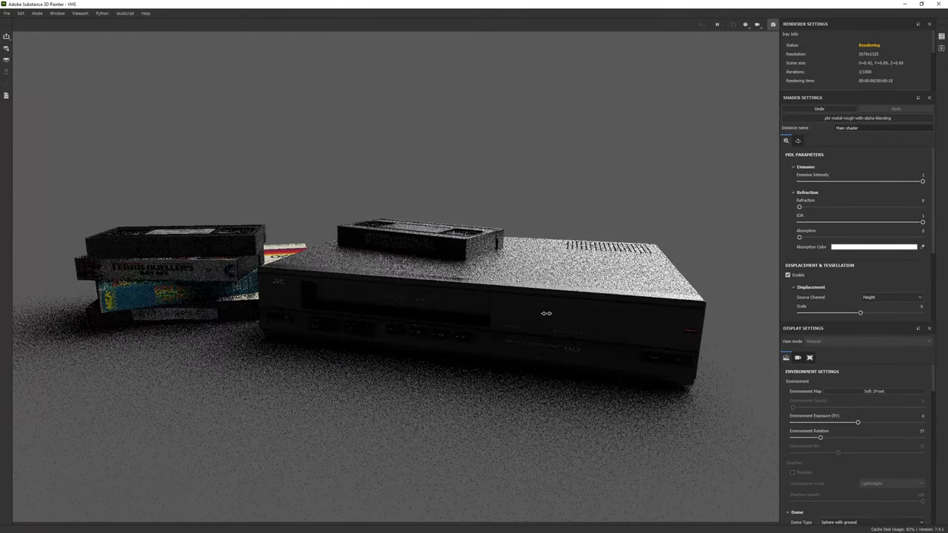
pyautogui.click(874, 391)
pyautogui.click(851, 481)
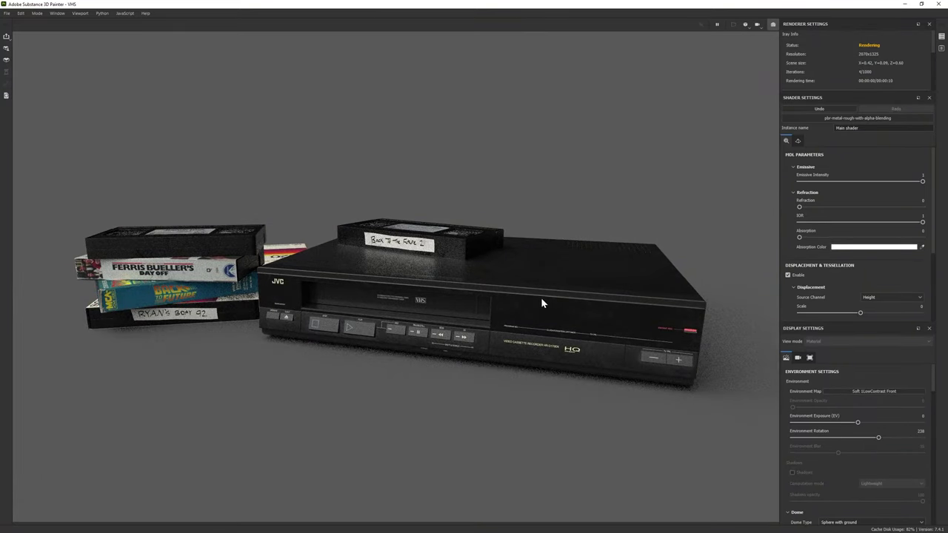
pyautogui.click(874, 391)
pyautogui.click(888, 462)
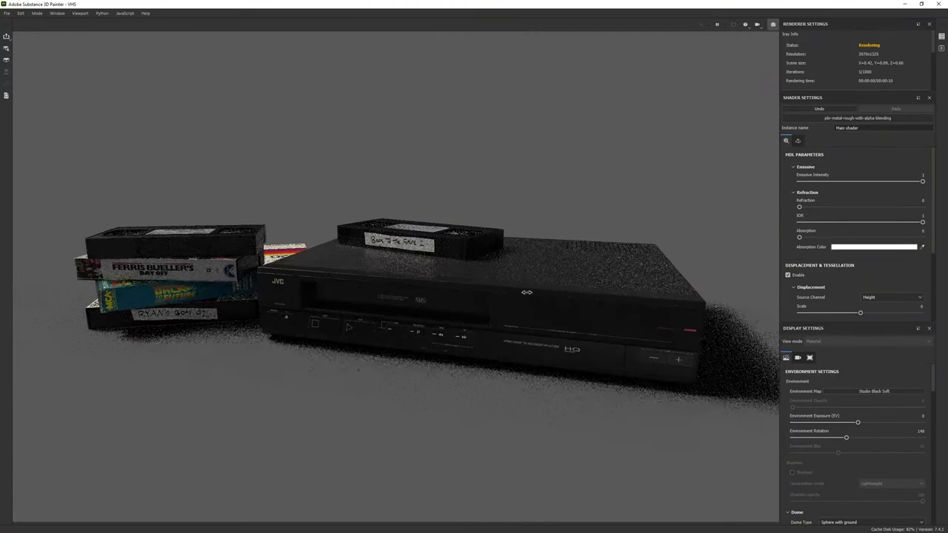
pyautogui.click(872, 392)
pyautogui.click(873, 461)
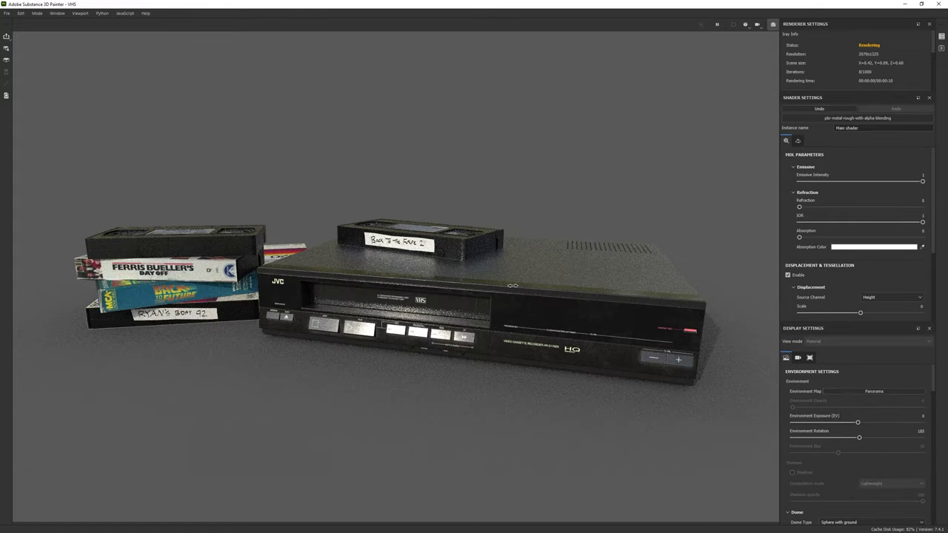
pyautogui.keyDown('shift'); pyautogui.moveTo(524, 307); pyautogui.dragTo(523, 300, button='right'); pyautogui.keyUp('shift')
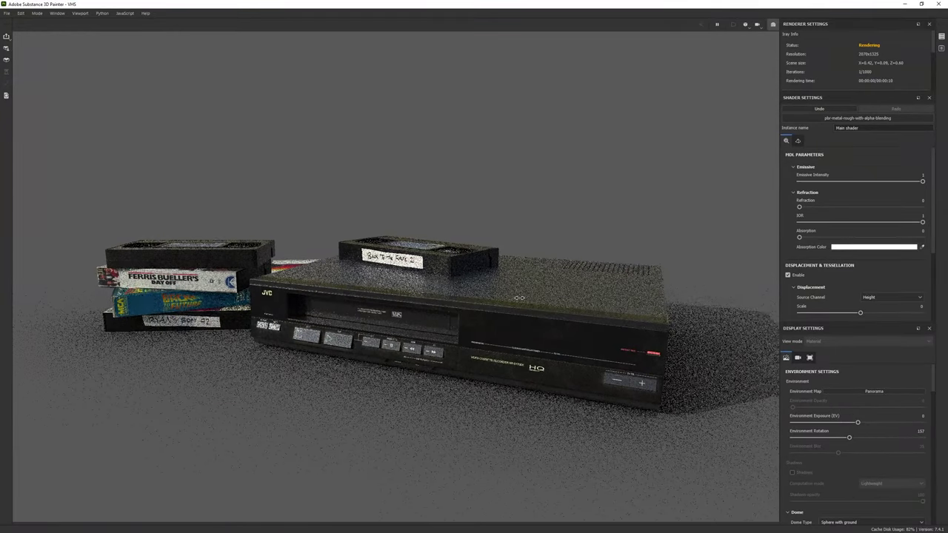
# Step: Try Studio 06, Studio 05 rotated to 171, and Studio 03 environment maps
pyautogui.click(875, 391)
pyautogui.click(919, 439)
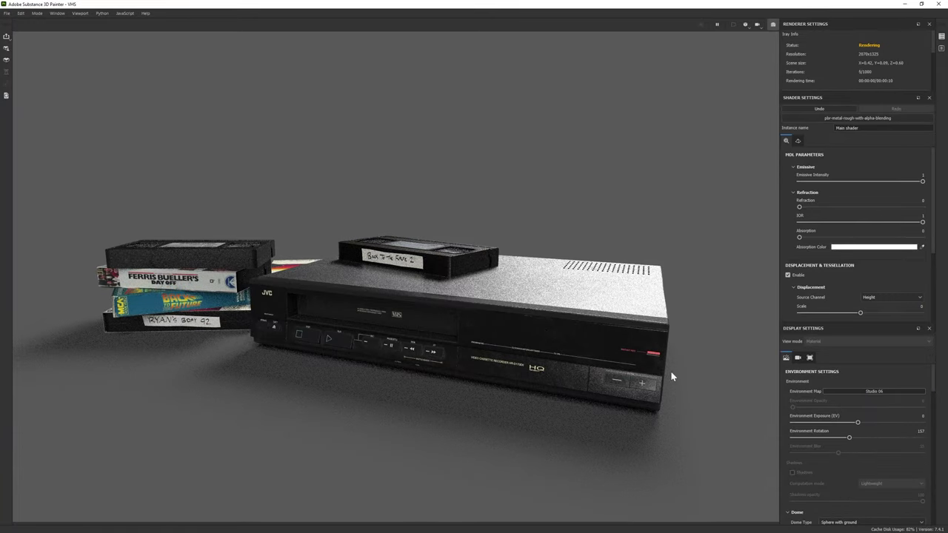
pyautogui.click(886, 392)
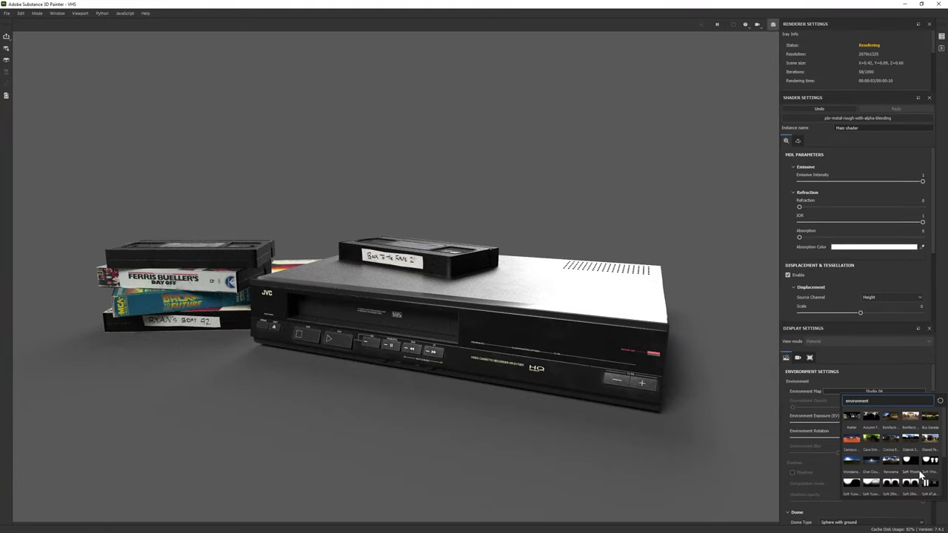
pyautogui.click(911, 437)
pyautogui.moveTo(910, 437); pyautogui.dragTo(839, 437)
pyautogui.click(875, 391)
pyautogui.click(874, 438)
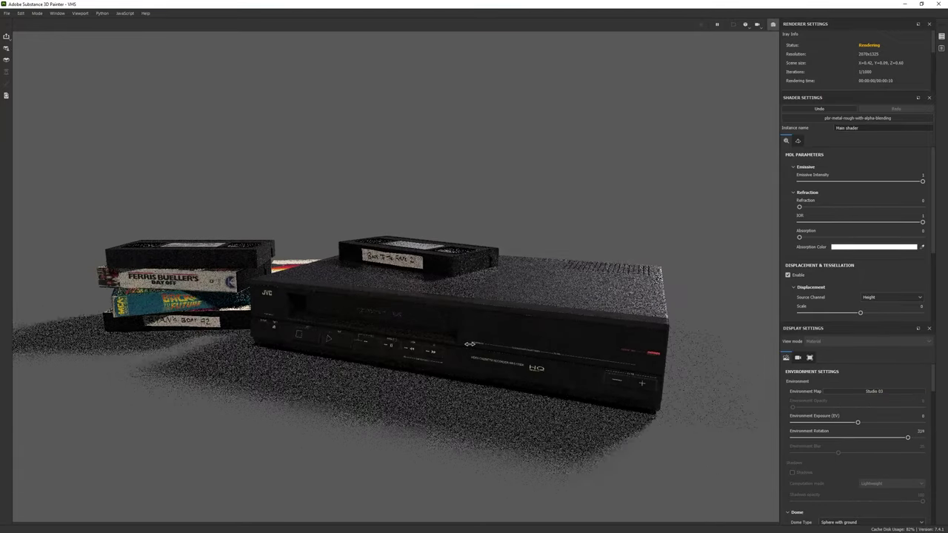
# Step: After Studio White Umbrella, settle on Soft 4TubeBank 2BlackFlags rotated to 290
pyautogui.click(871, 392)
pyautogui.click(890, 460)
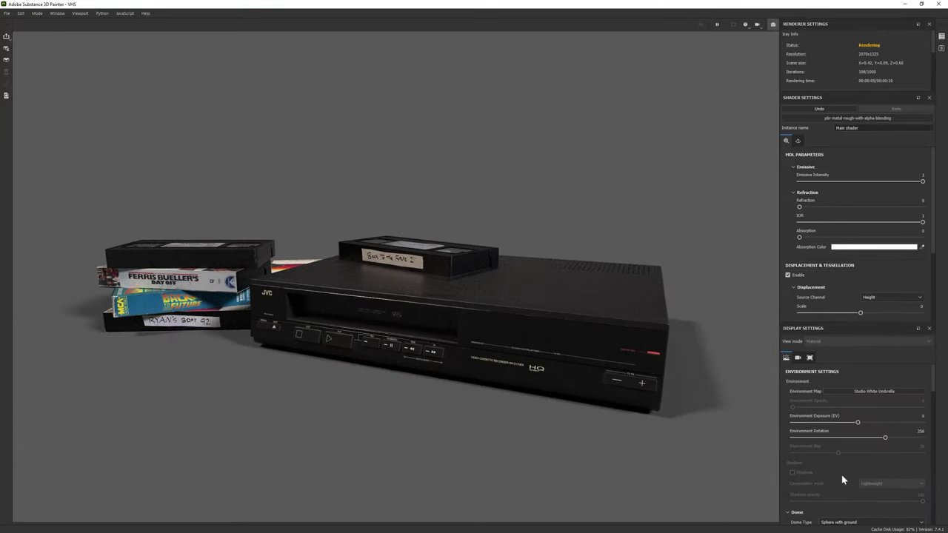
pyautogui.click(868, 392)
pyautogui.click(929, 479)
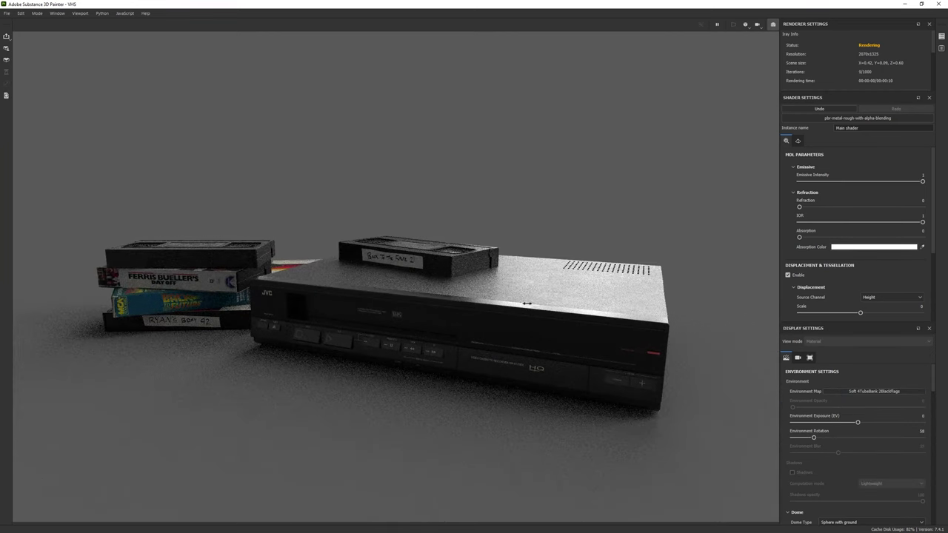
pyautogui.moveTo(813, 437); pyautogui.dragTo(896, 437)
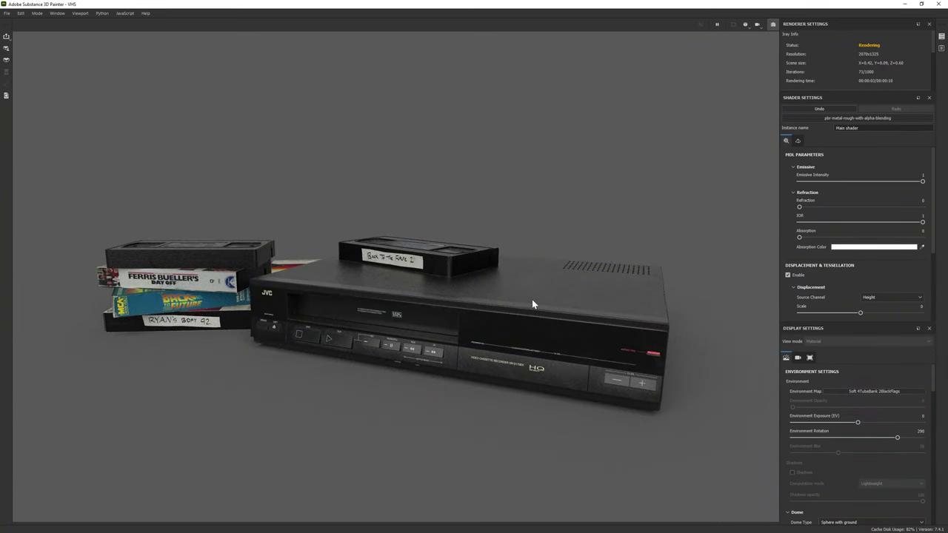
pyautogui.keyDown('alt'); pyautogui.moveTo(532, 304); pyautogui.dragTo(513, 257); pyautogui.keyUp('alt')
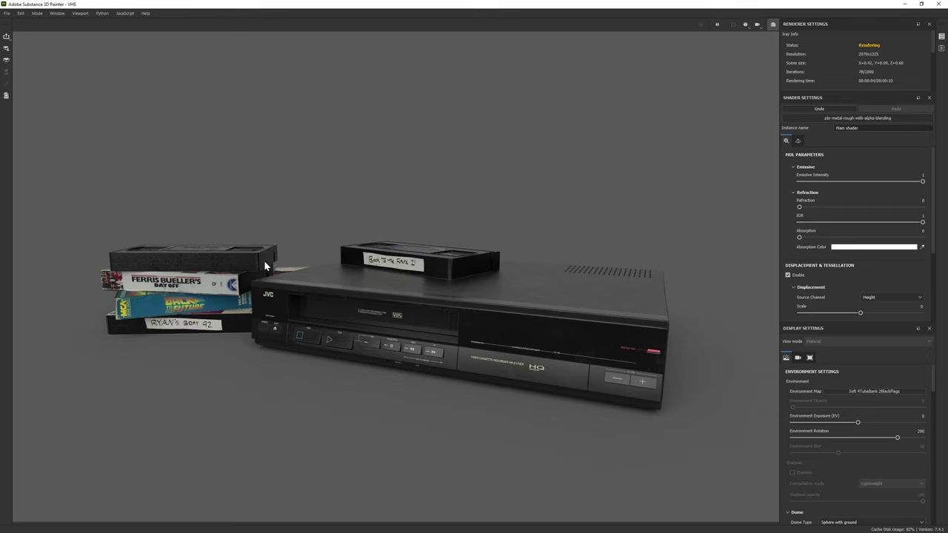